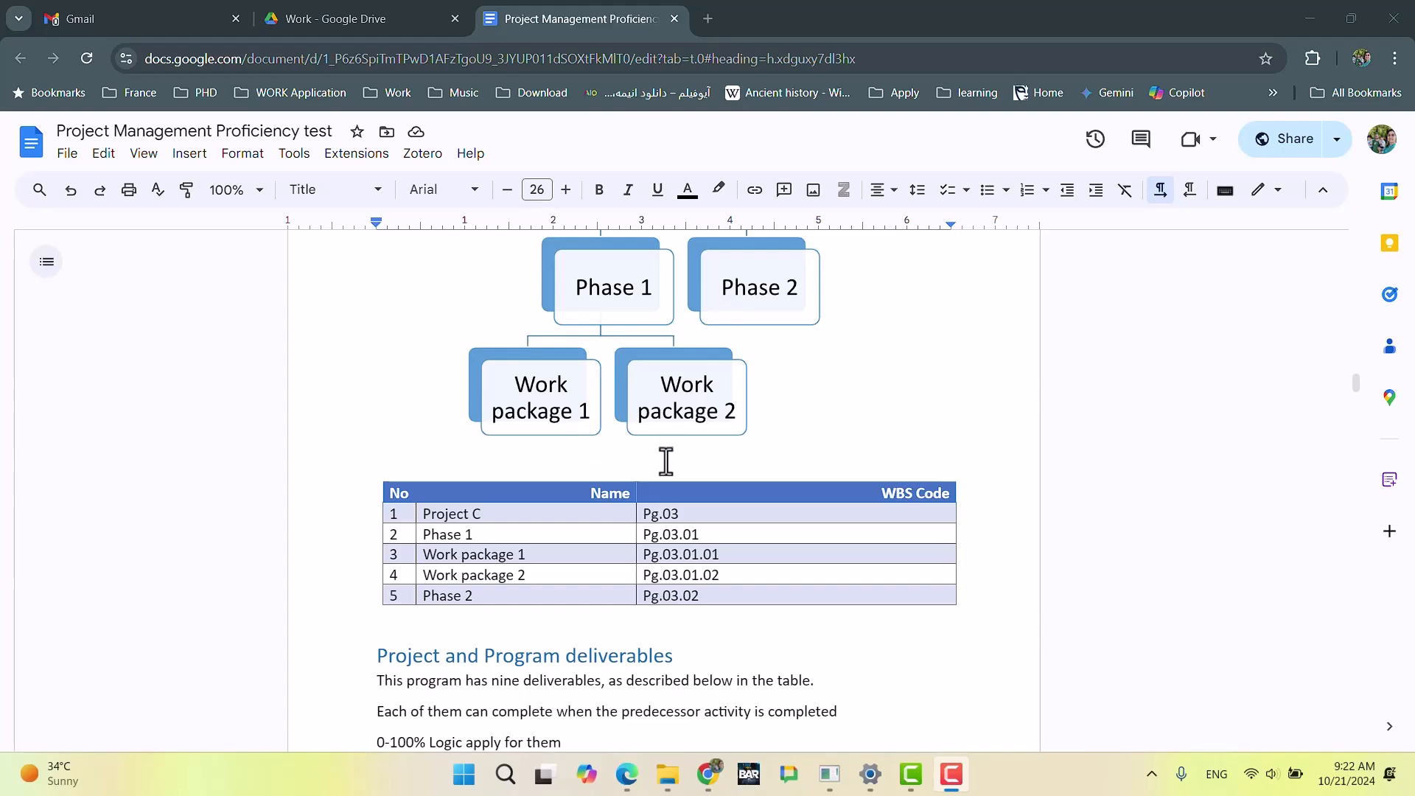
Step: Review the exam document from the WBS and activity lists down to the Resource Information and Admin sections
scroll(668, 457, "down", 10)
scroll(668, 452, "down", 3)
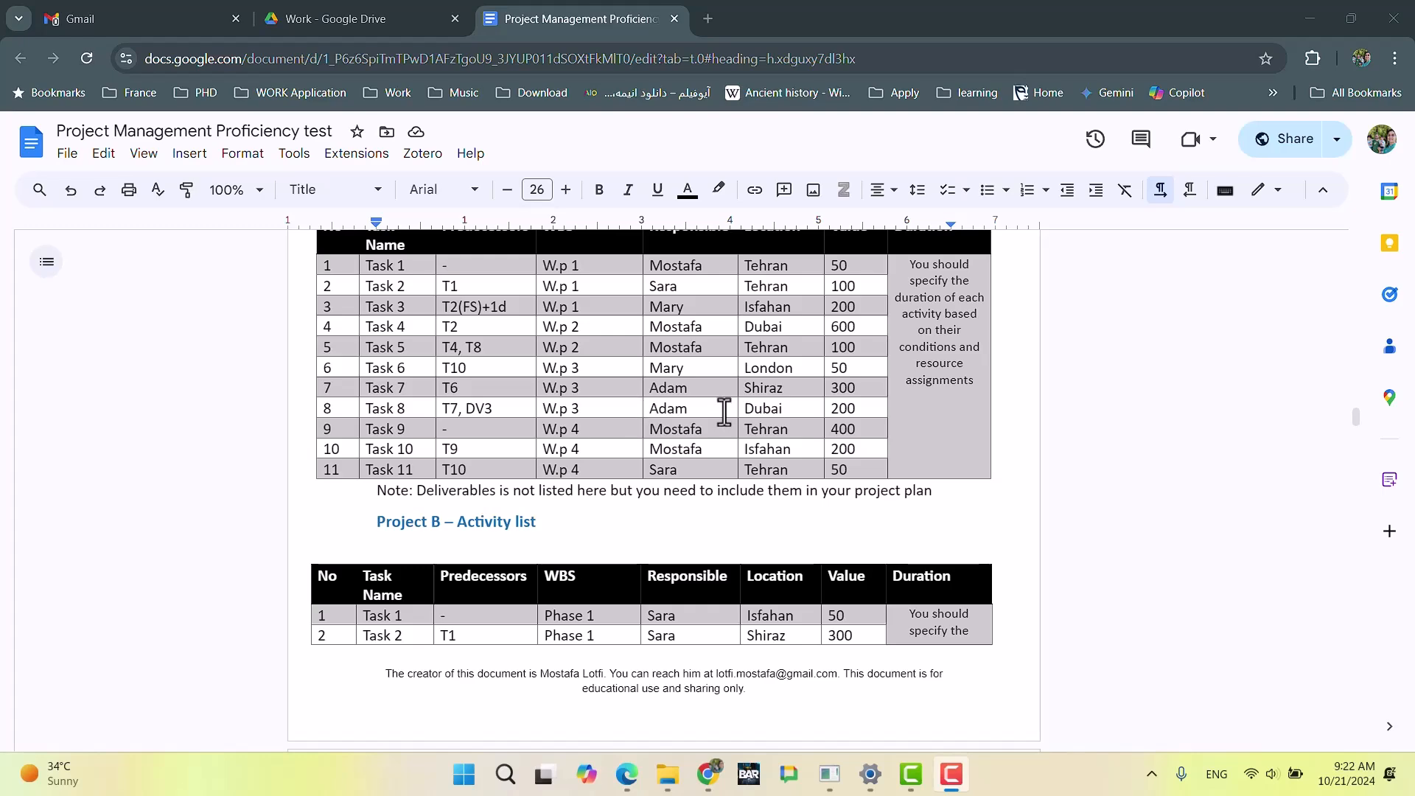
scroll(714, 413, "down", 6)
scroll(719, 420, "down", 10)
scroll(715, 420, "up", 3)
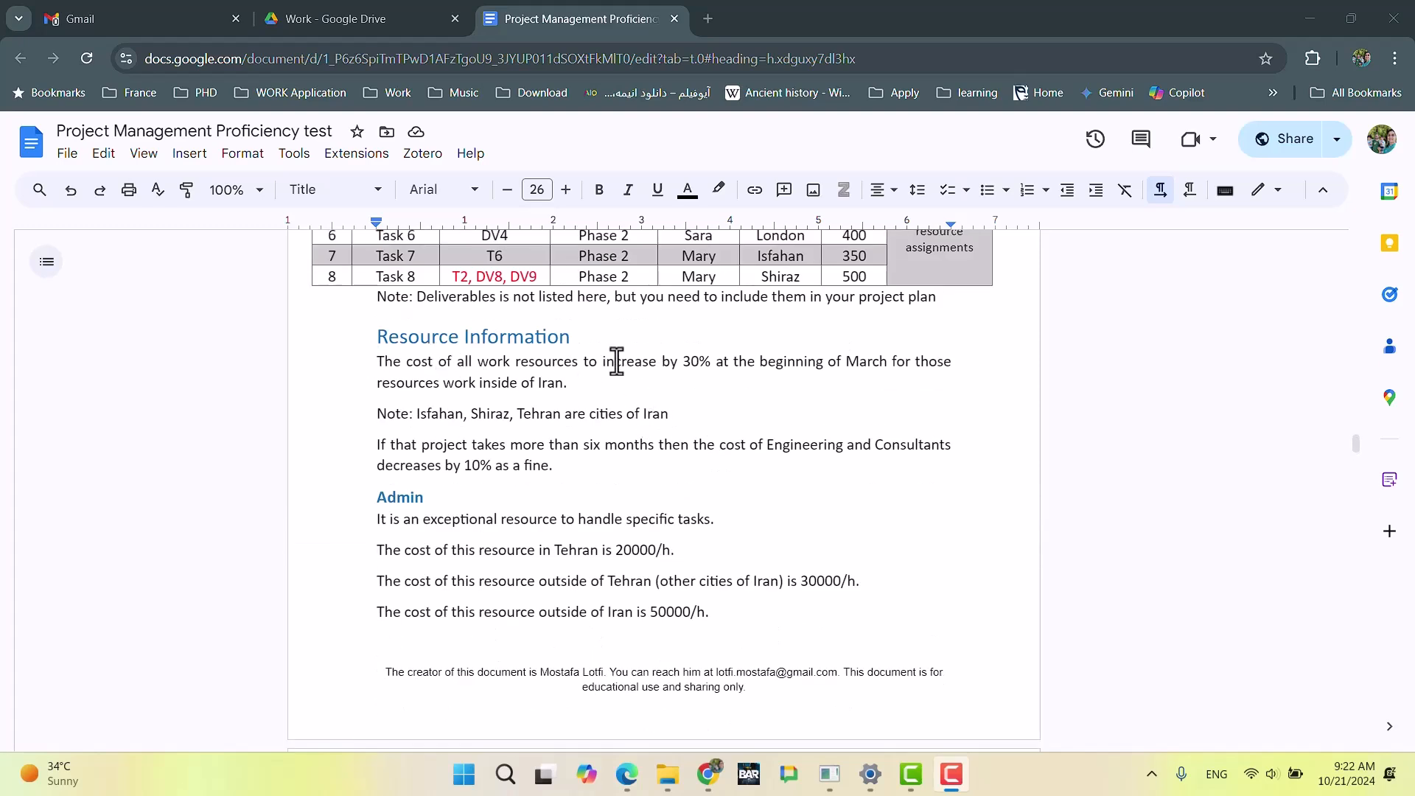
left_click(668, 774)
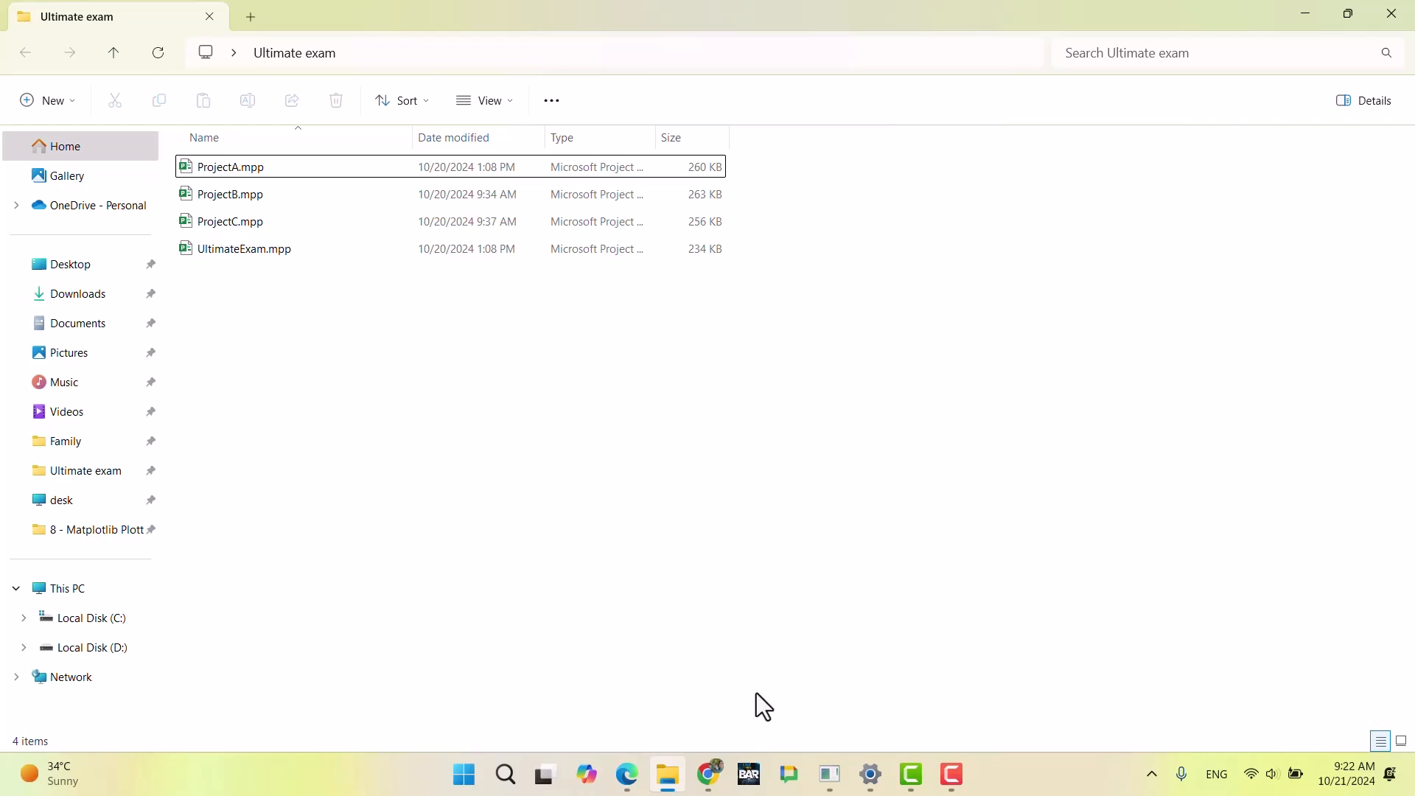
left_click(711, 774)
scroll(705, 518, "up", 6)
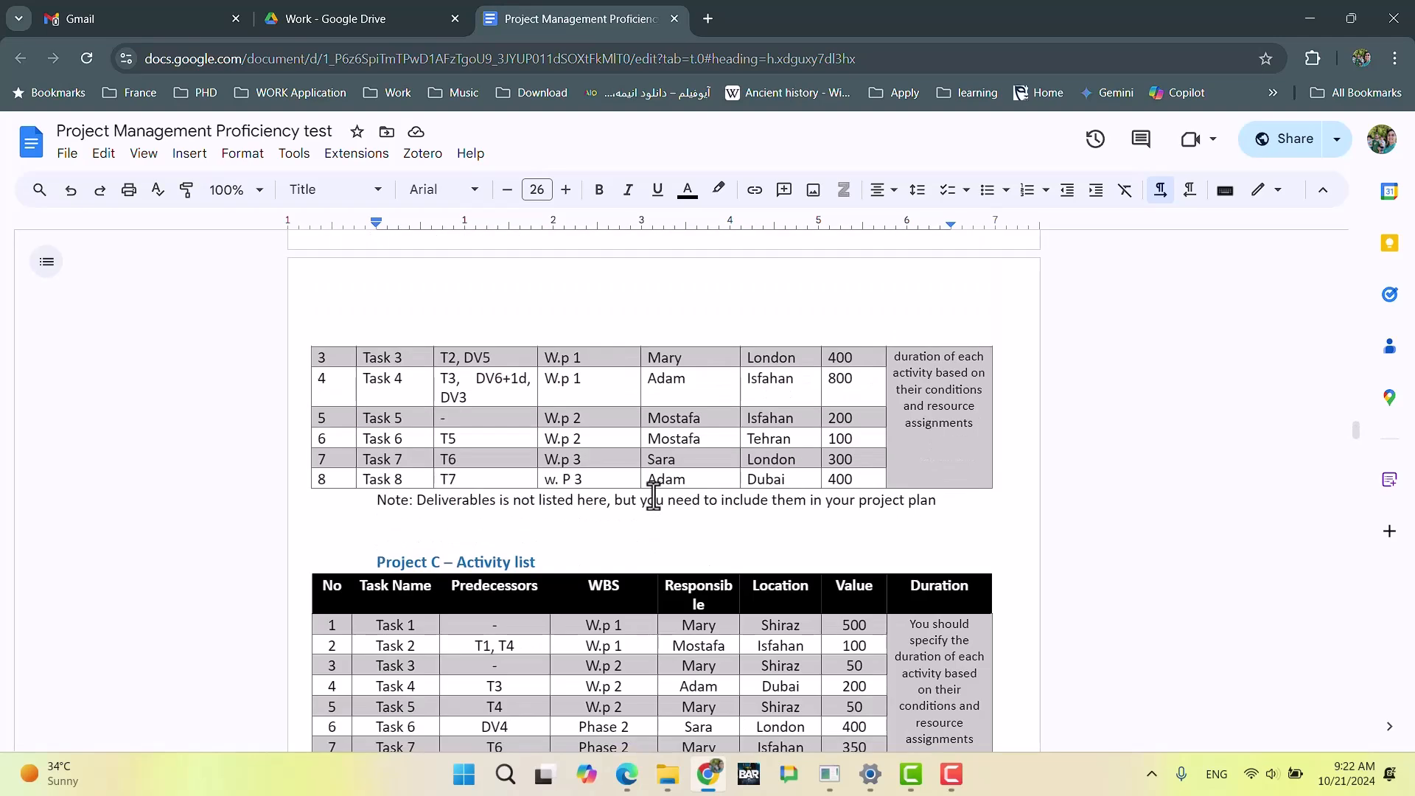
scroll(654, 495, "down", 6)
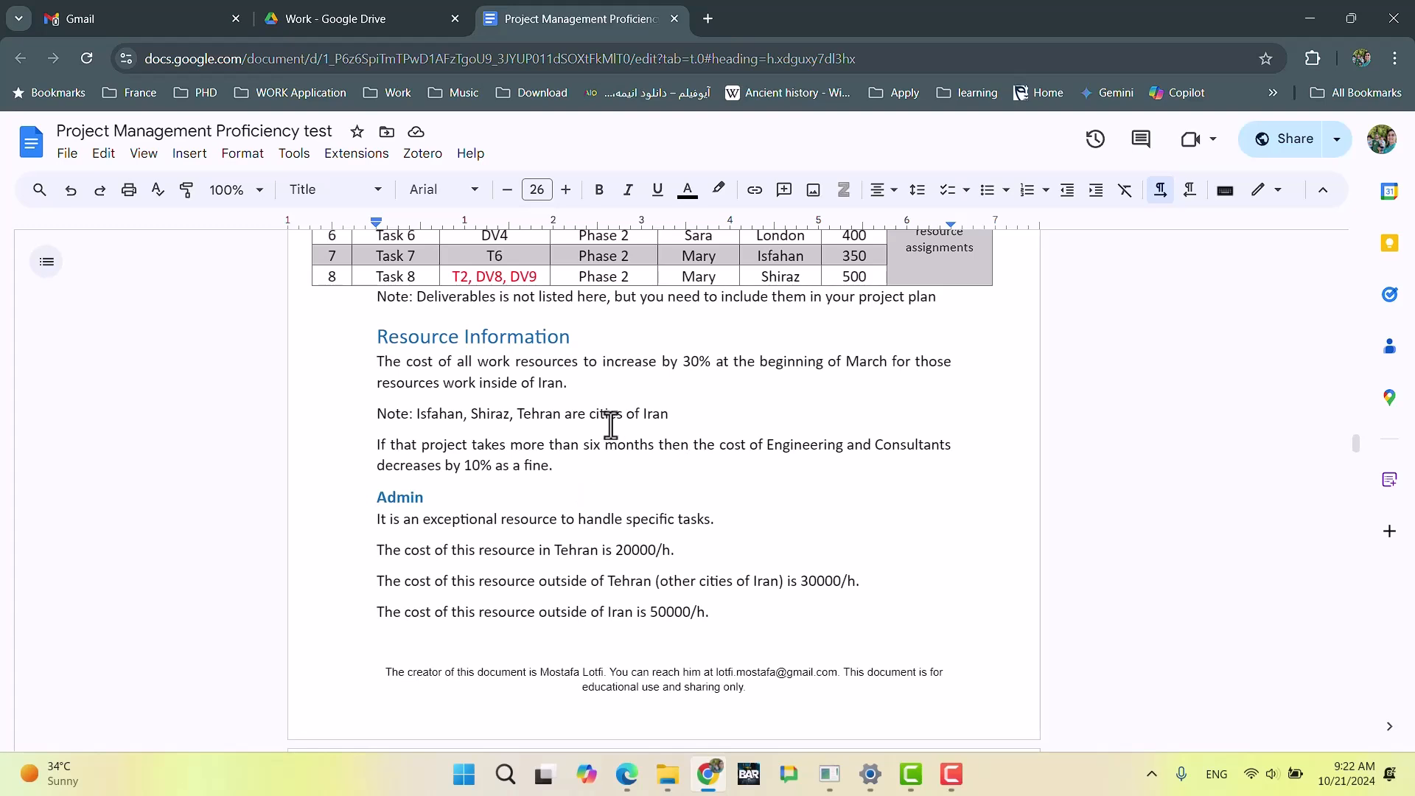
scroll(504, 516, "down", 3)
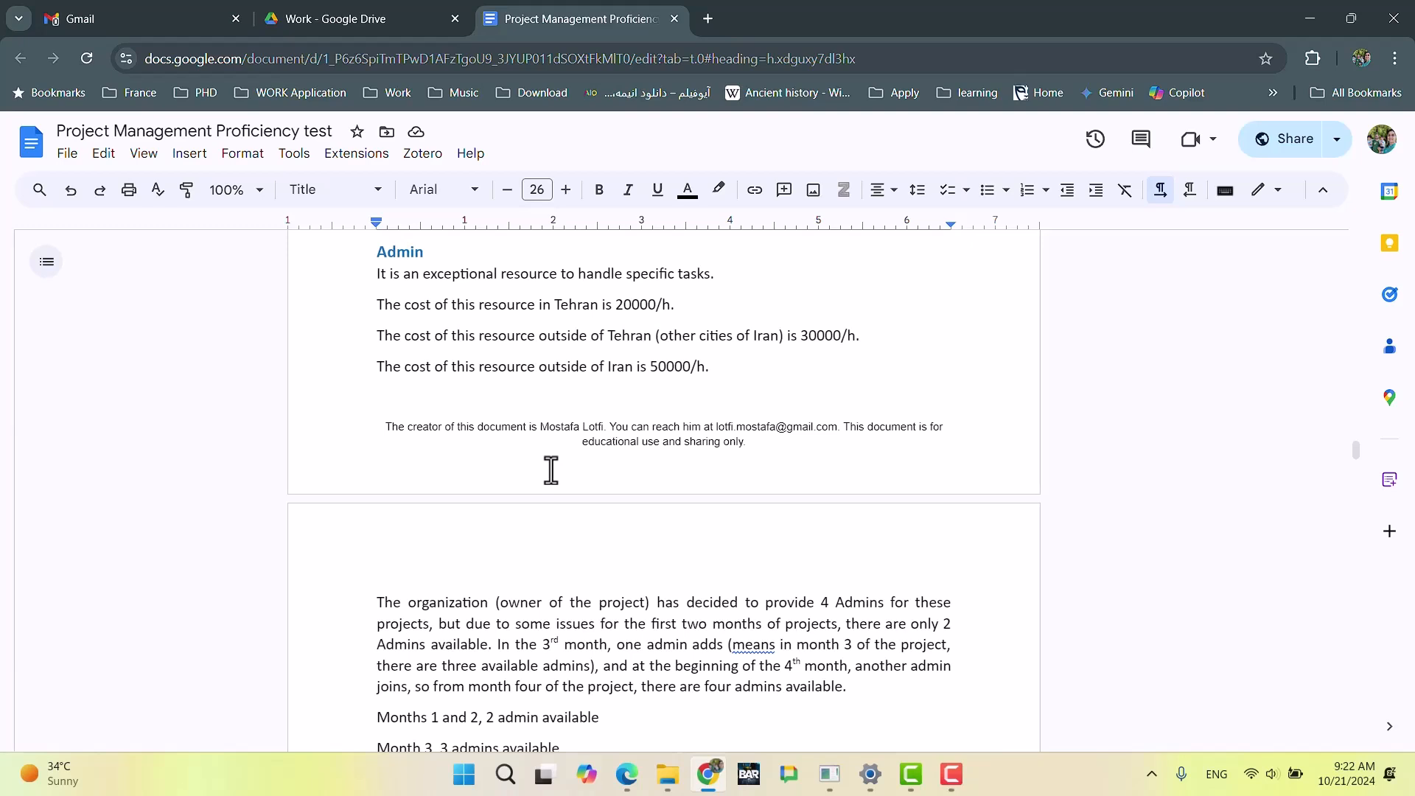
Step: Switch to File Explorer and create a new Microsoft Project document in the Ultimate exam folder
left_click(668, 778)
right_click(285, 417)
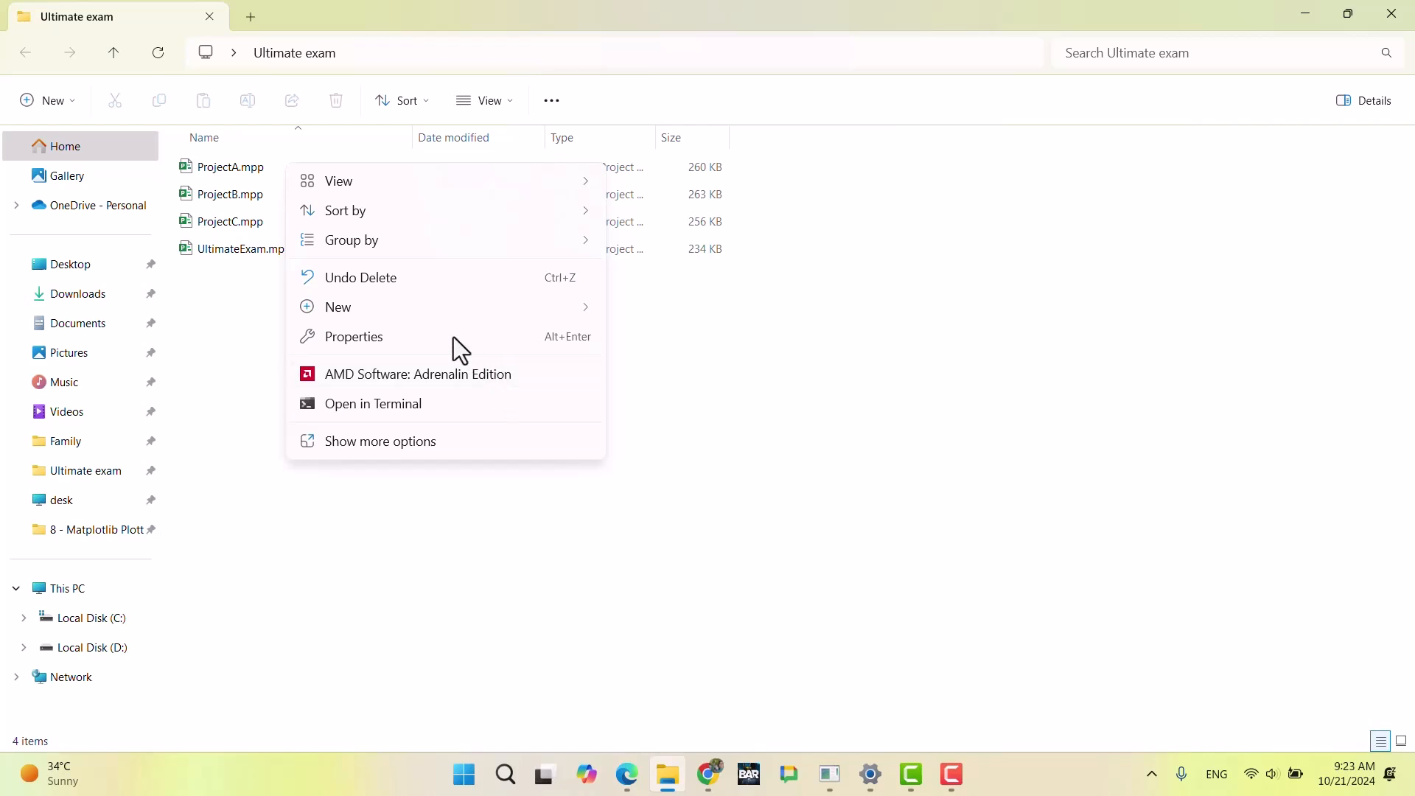
mouse_move(448, 314)
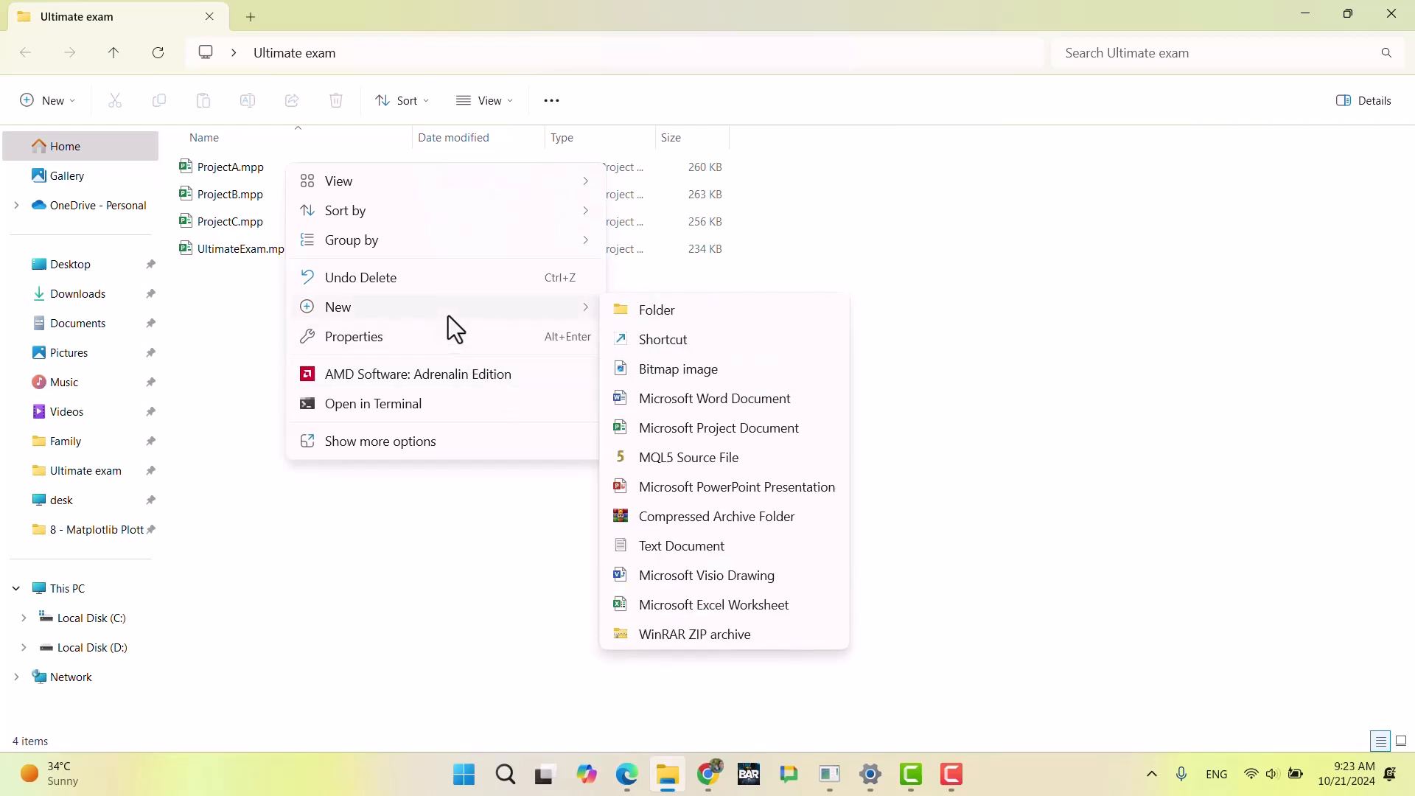
left_click(705, 435)
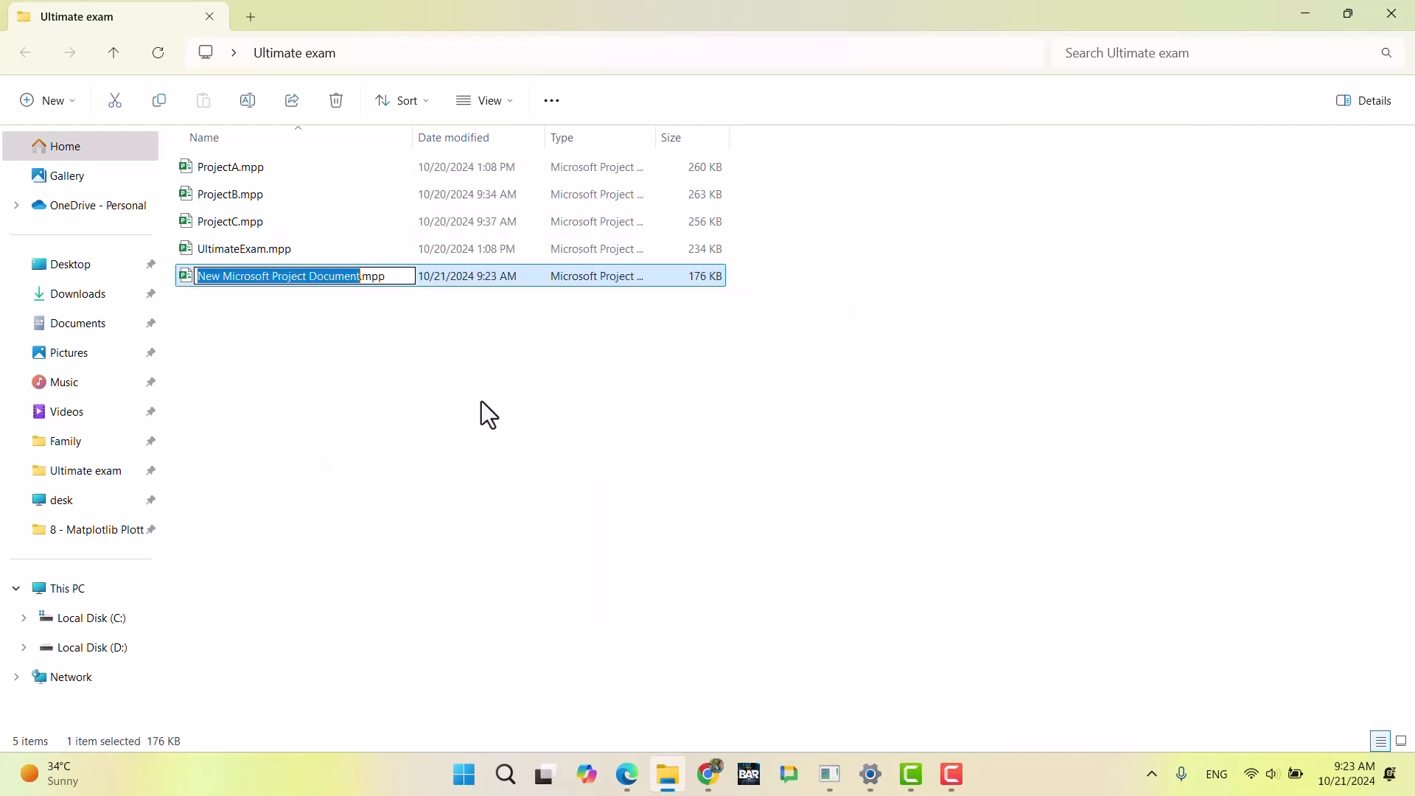
Step: Name the new Project document Rp
type("Resou")
key("BackSpace")
key("BackSpace")
key("BackSpace")
key("BackSpace")
type("_po")
key("BackSpace")
key("BackSpace")
key("BackSpace")
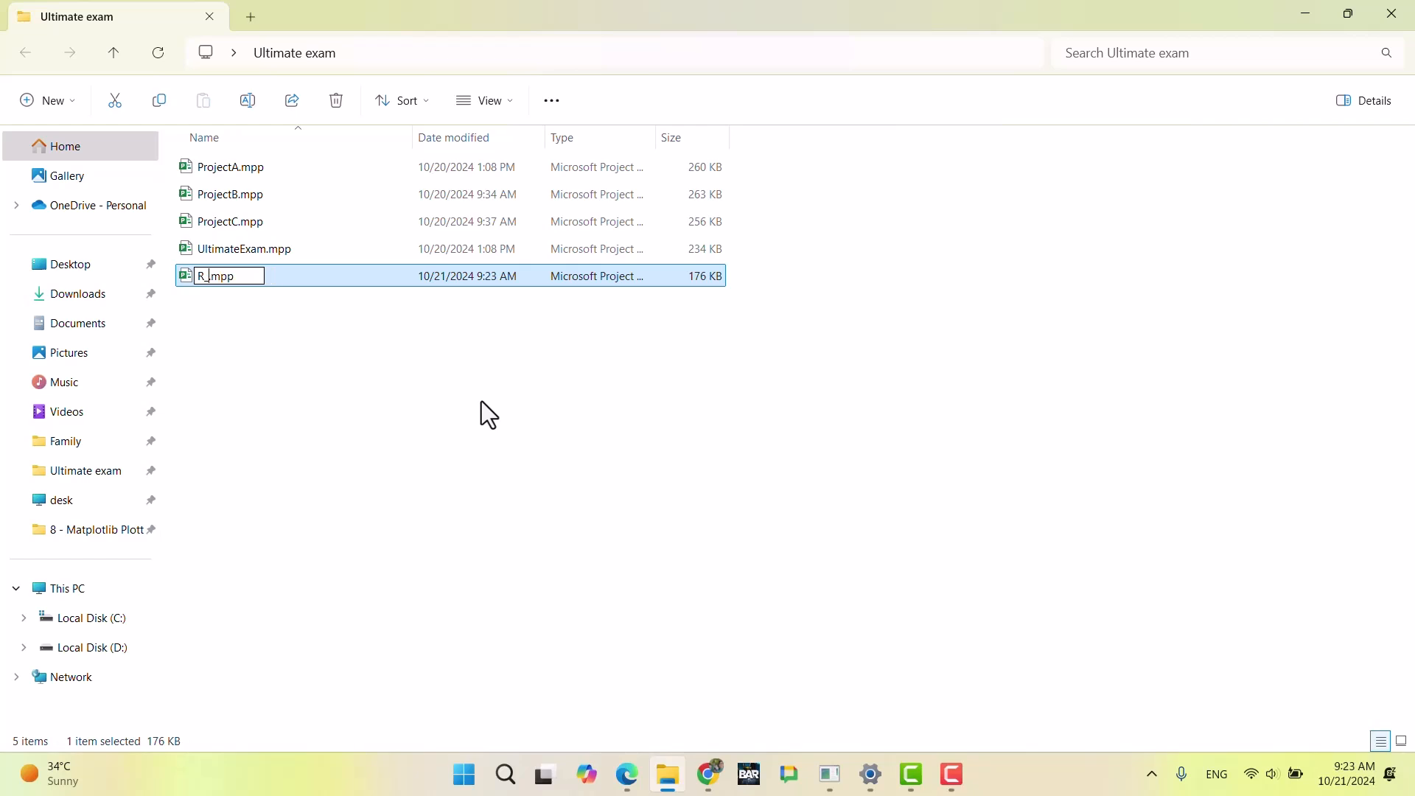
type("p")
key("Return")
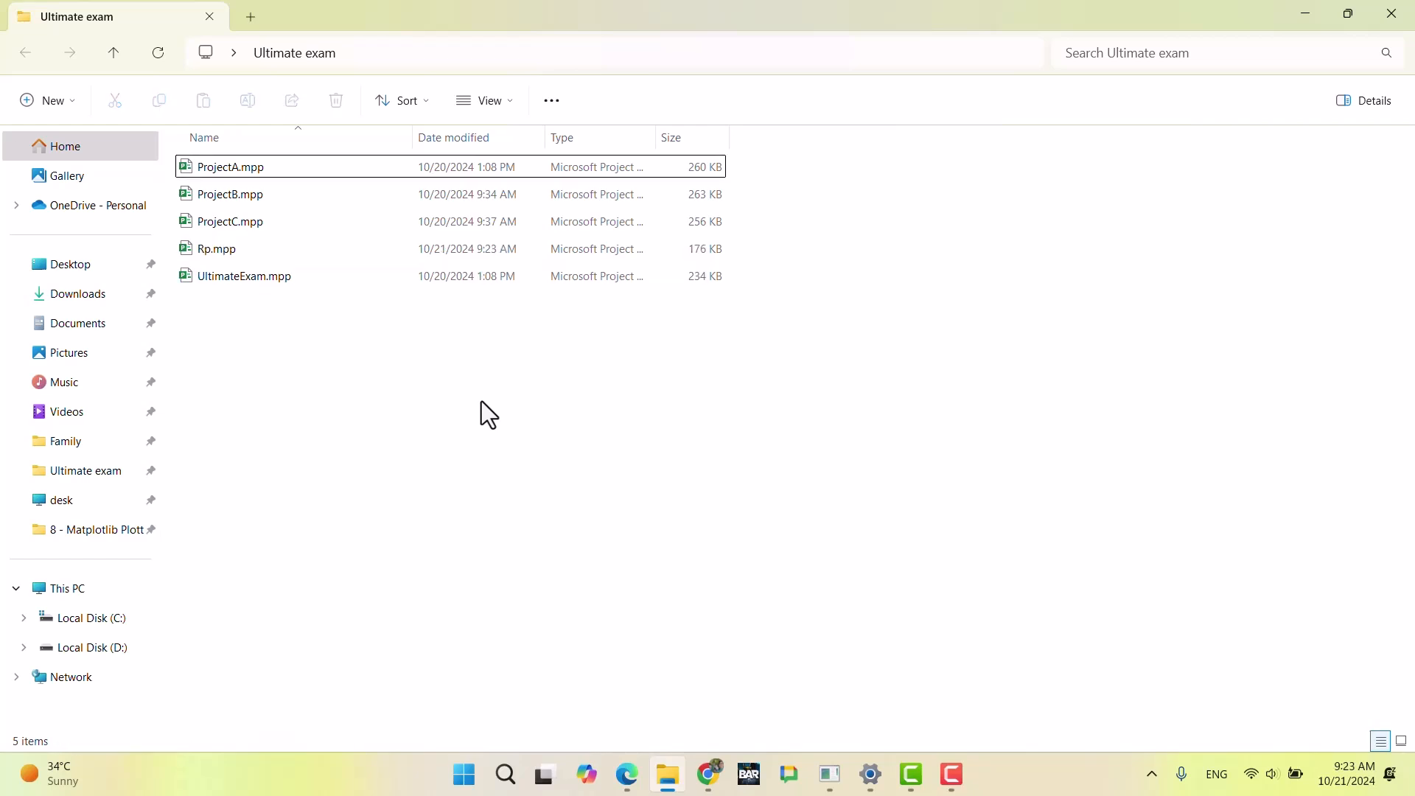
Step: Open Rp.mpp in Microsoft Project and collapse the timeline above the Gantt chart
double_click(246, 248)
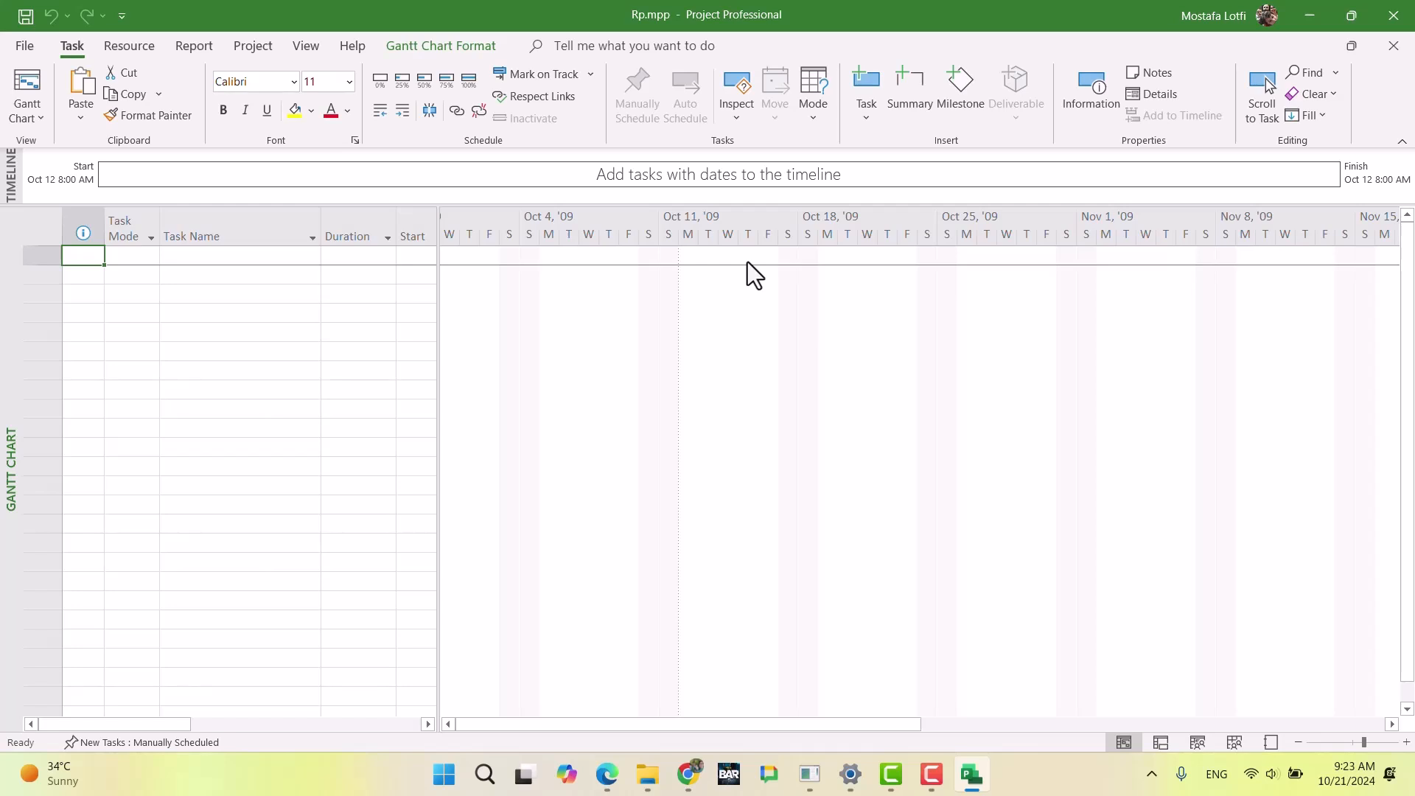
left_click_drag(746, 204, 737, 154)
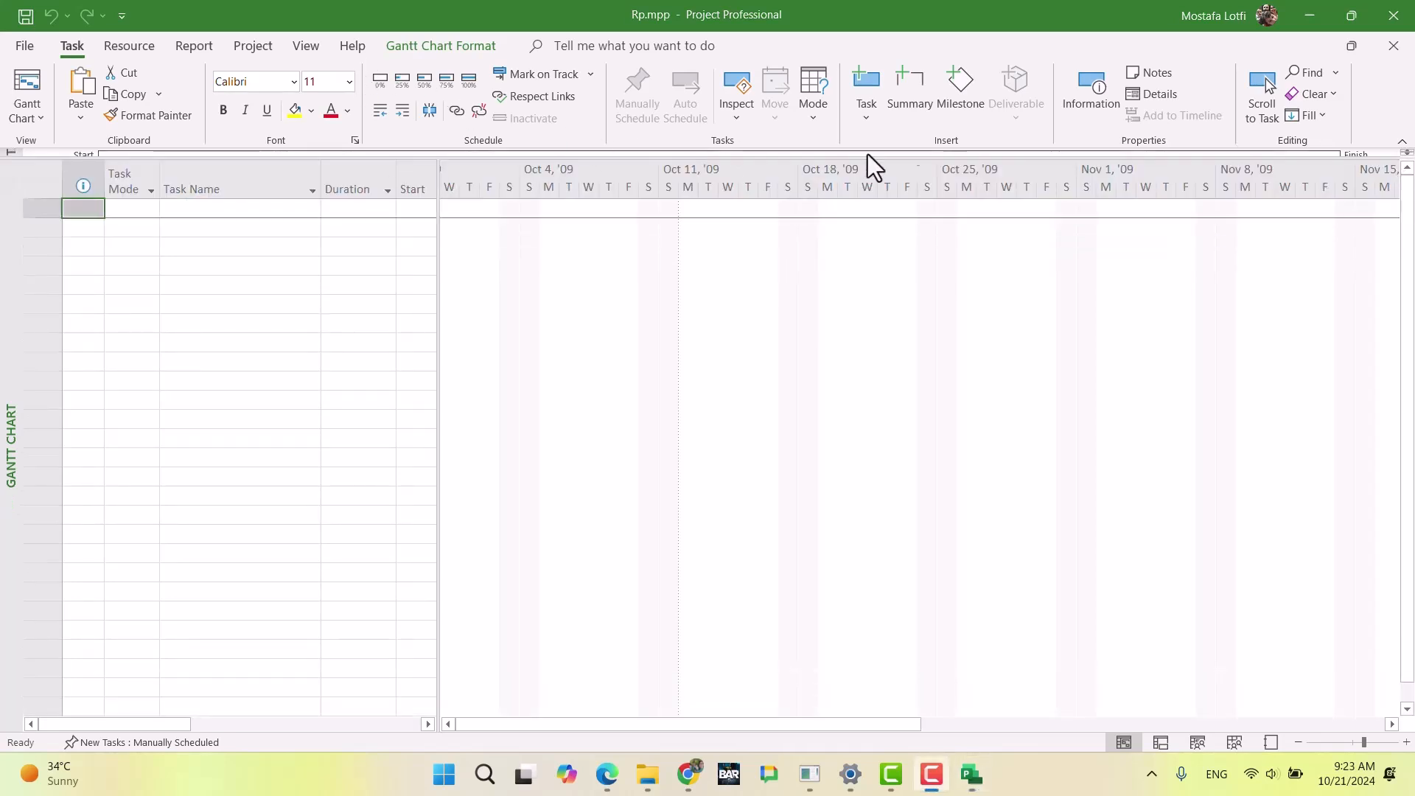
left_click(195, 266)
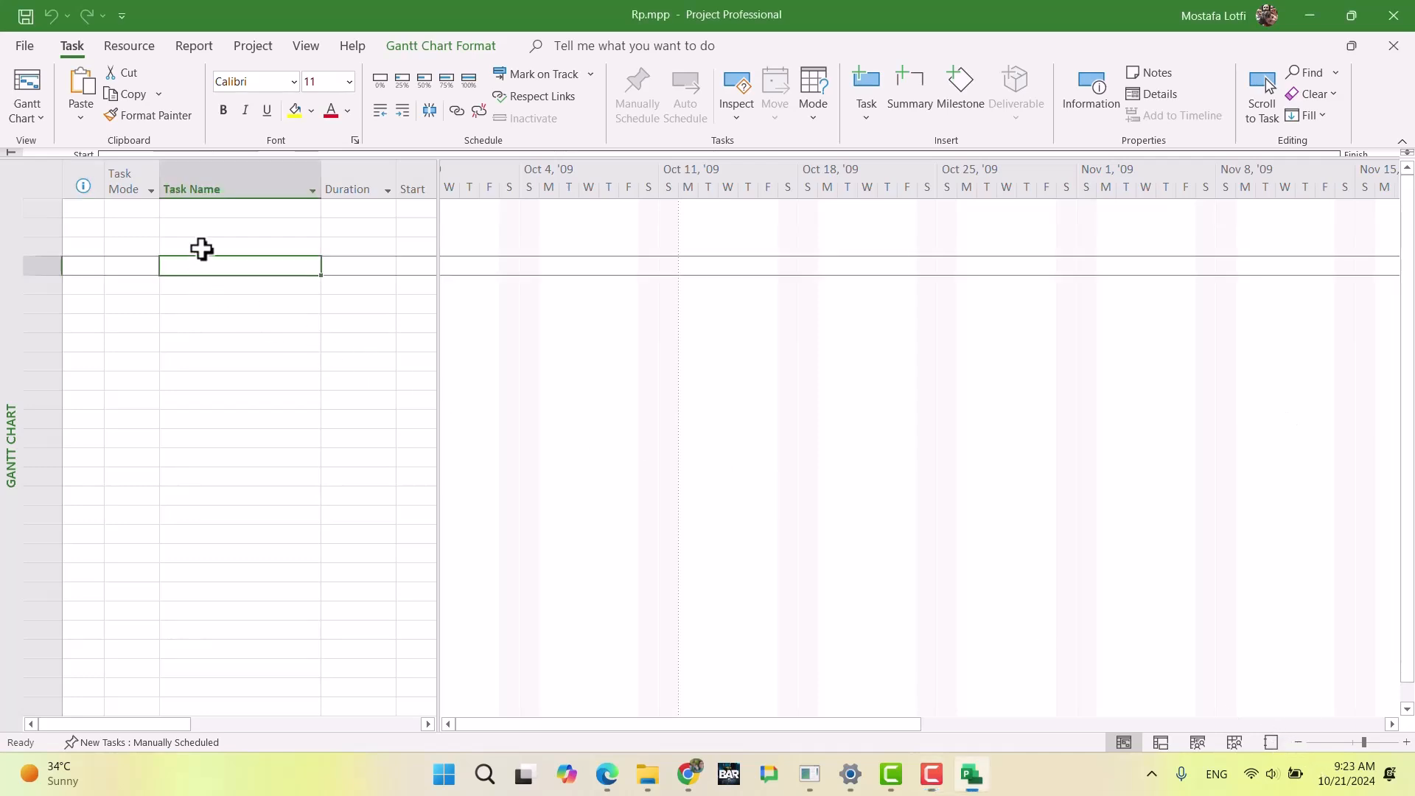
Step: Switch the project from the Gantt Chart view to the Resource Sheet view
left_click(129, 47)
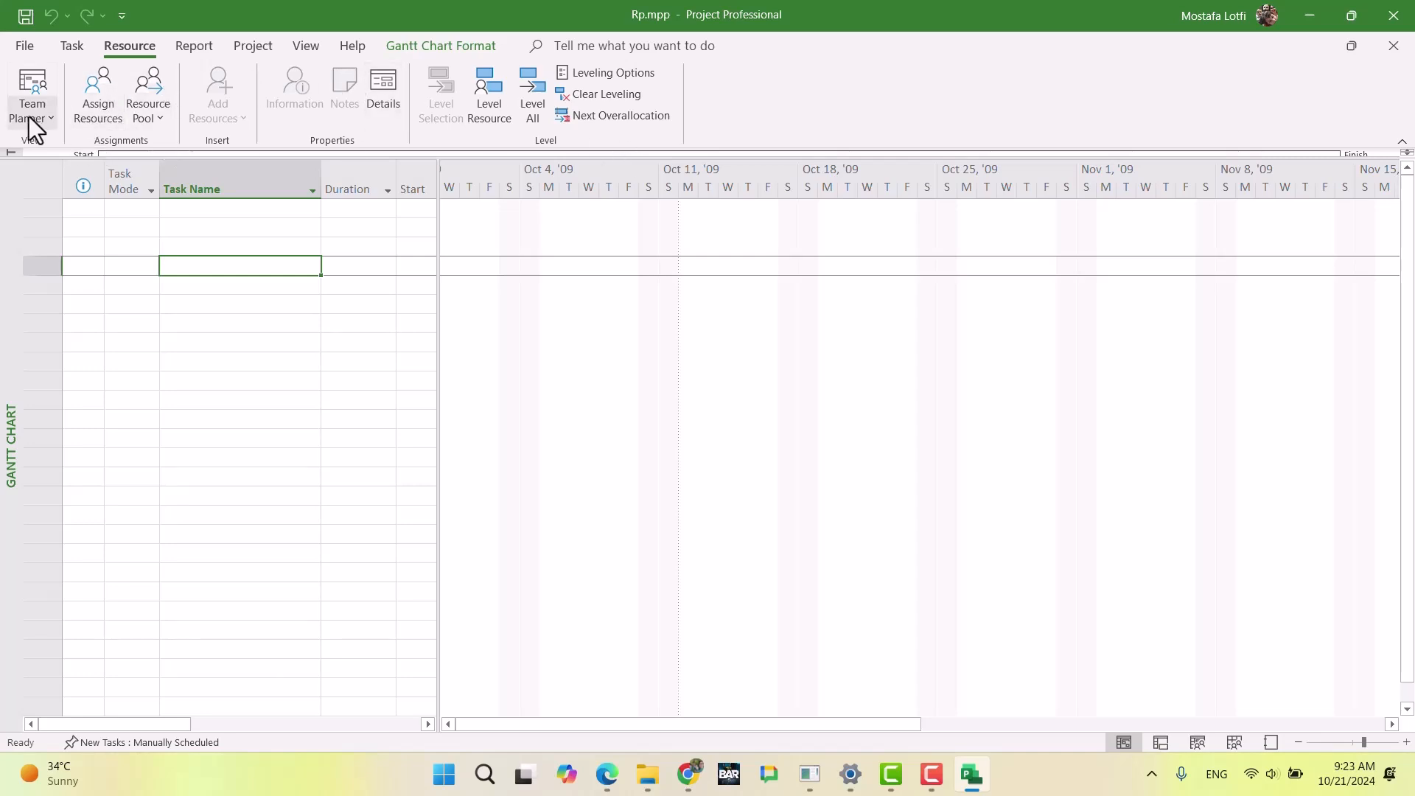
left_click(70, 46)
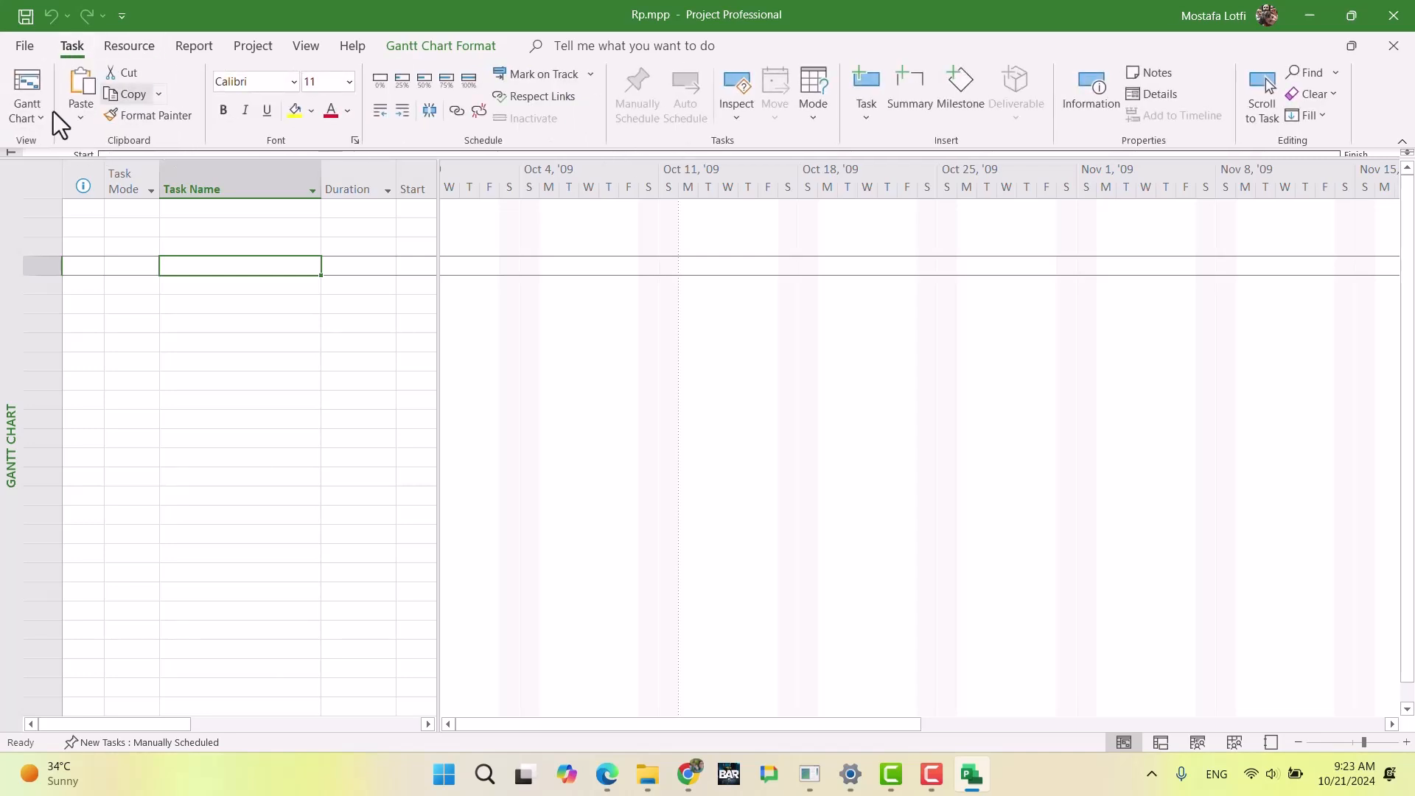
left_click(28, 122)
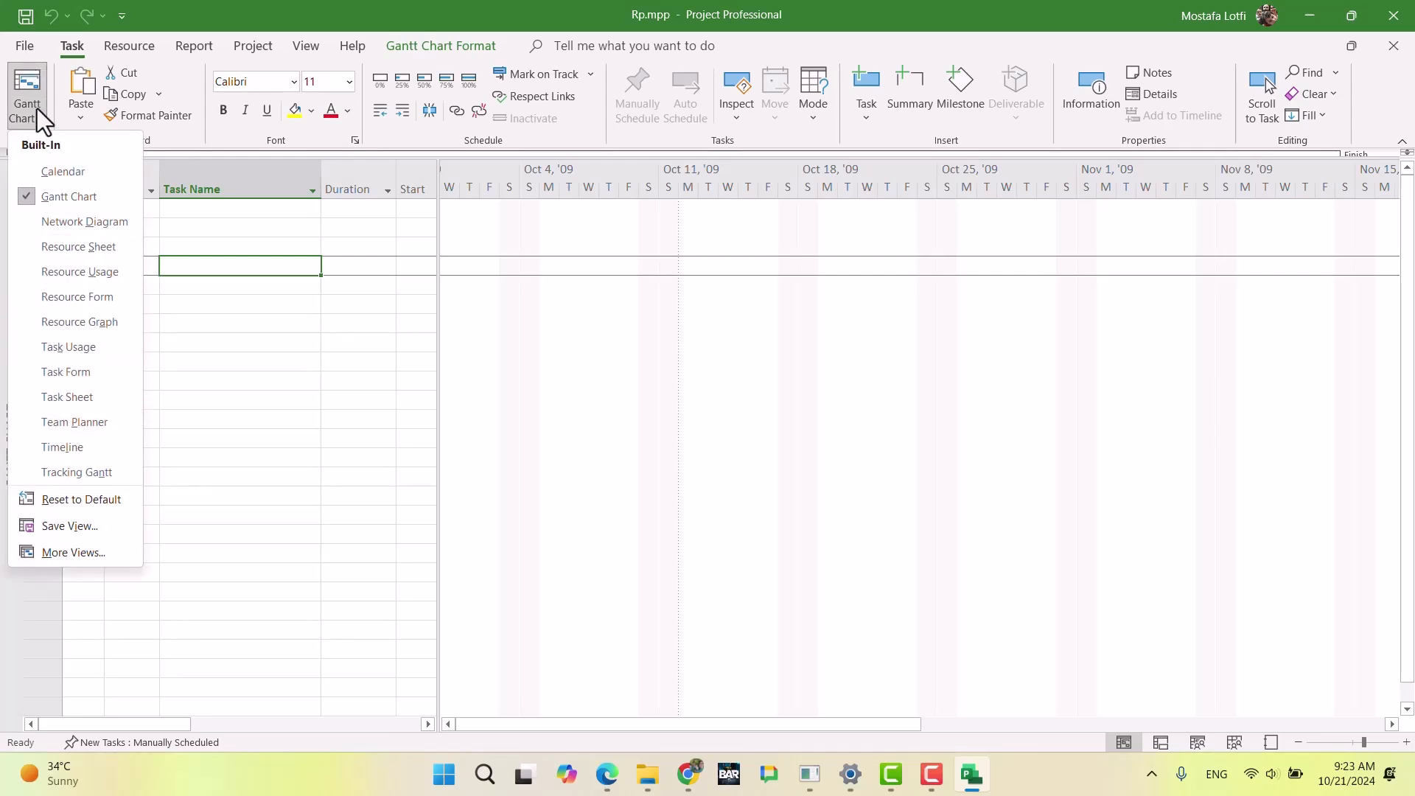
left_click(85, 247)
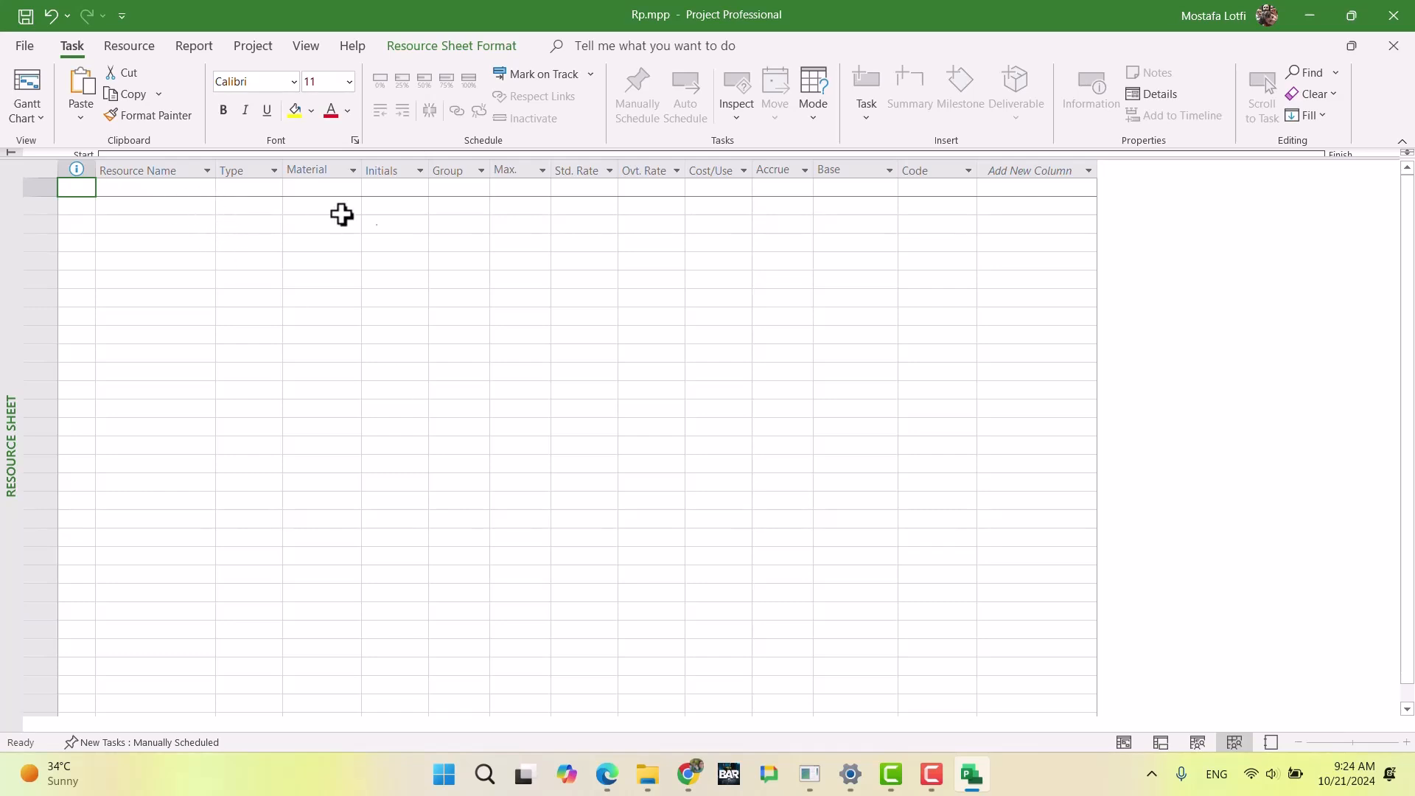
Step: Add a resource named r1 in the first row of the resource sheet
left_click_drag(159, 190, 689, 245)
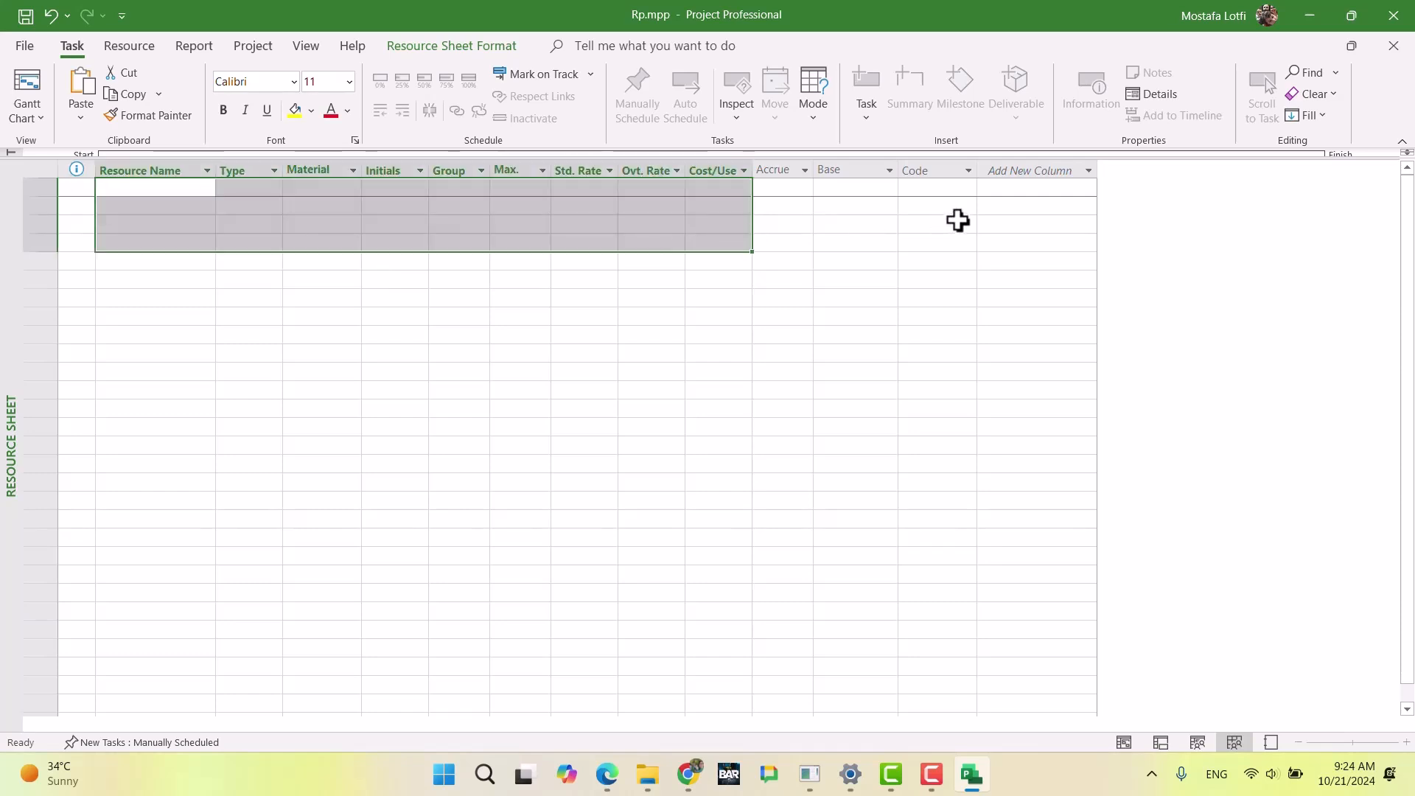
left_click(958, 221)
left_click_drag(1077, 202, 258, 189)
left_click(158, 192)
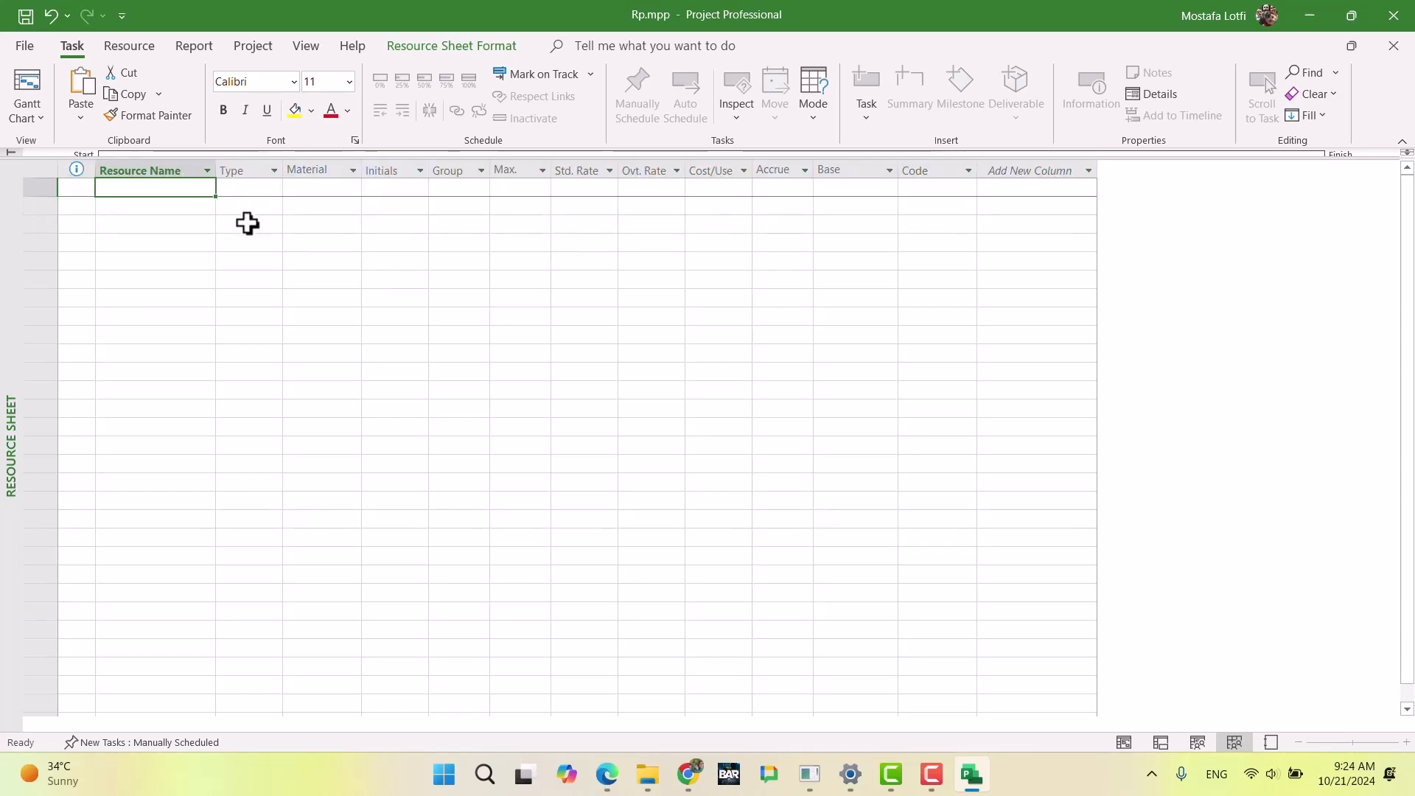
key("F2")
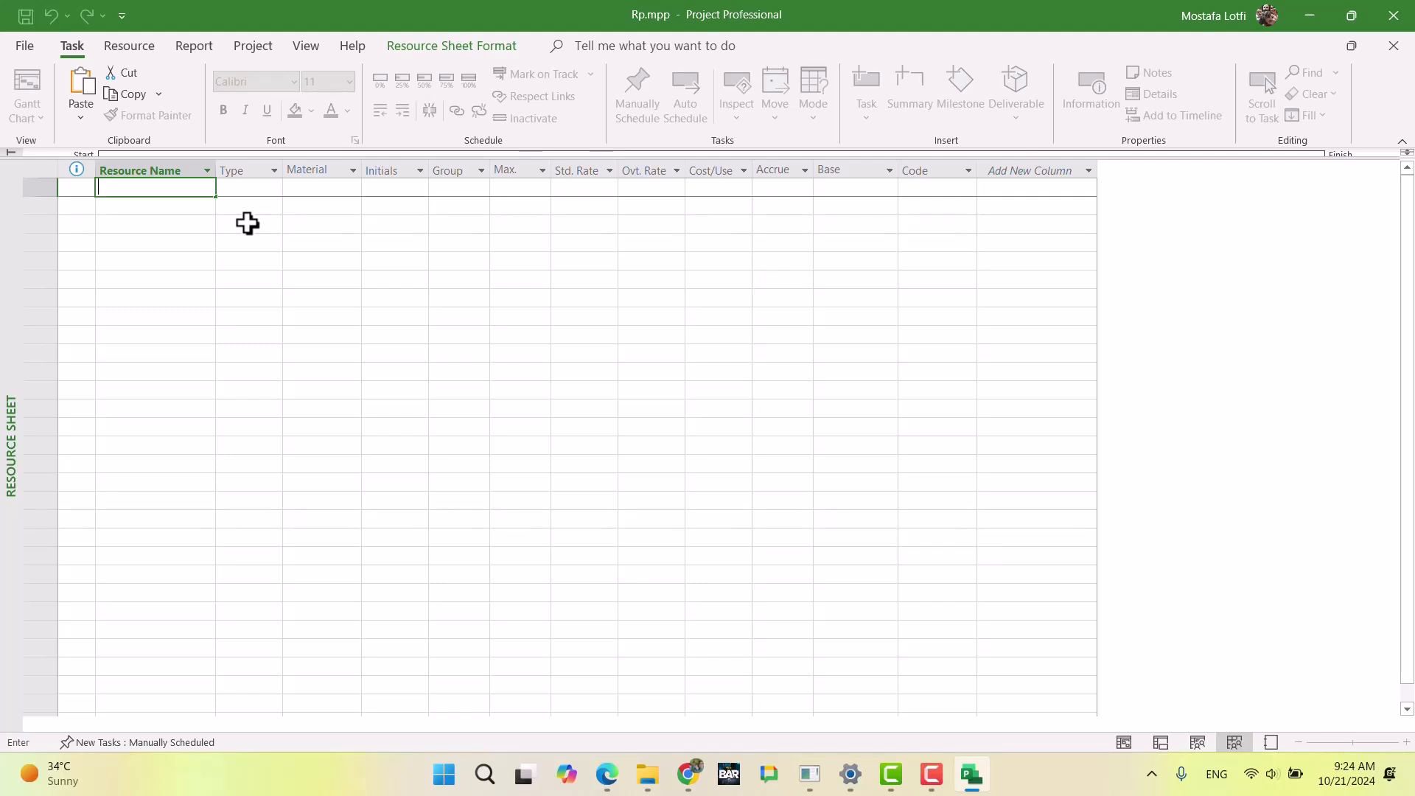
type("r1")
key("Return")
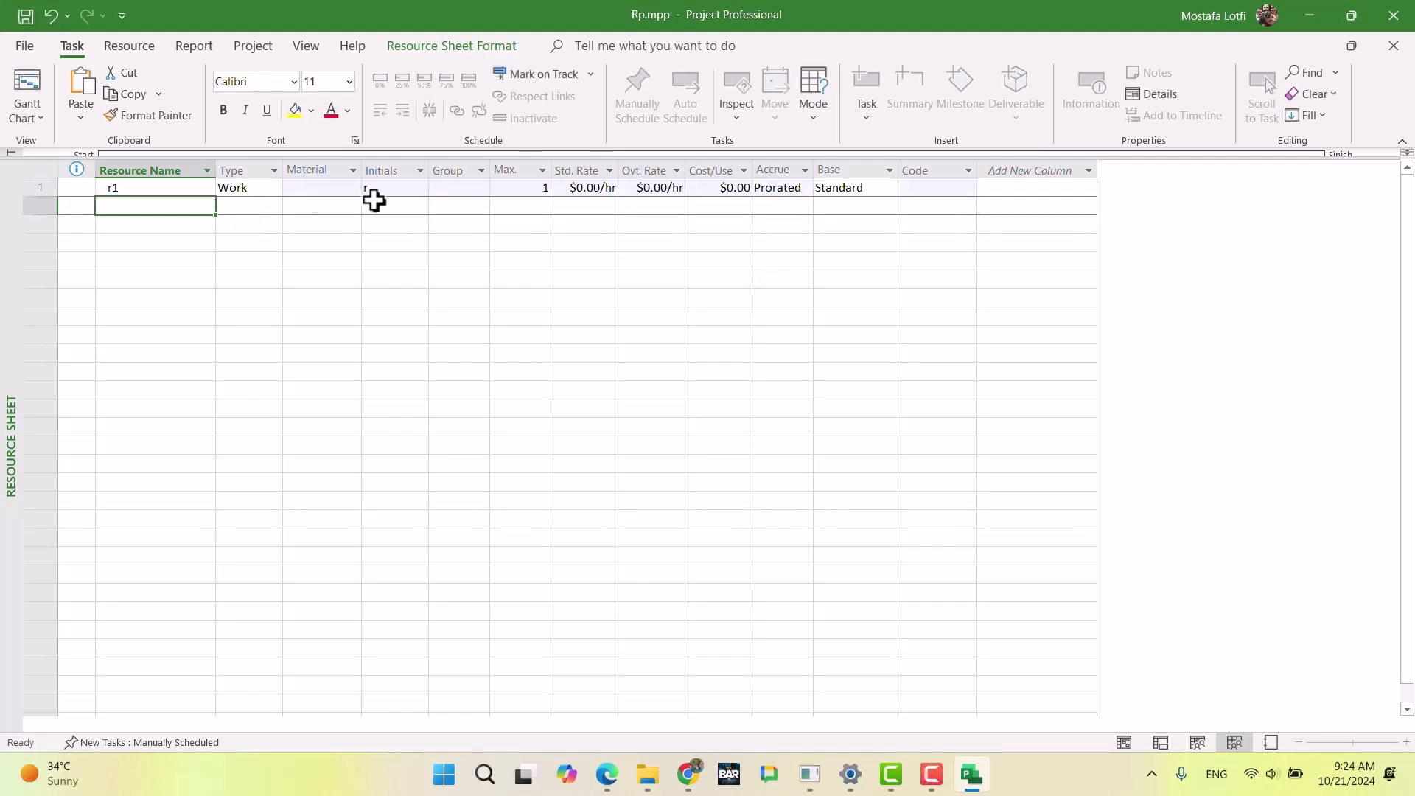
left_click_drag(181, 196, 230, 194)
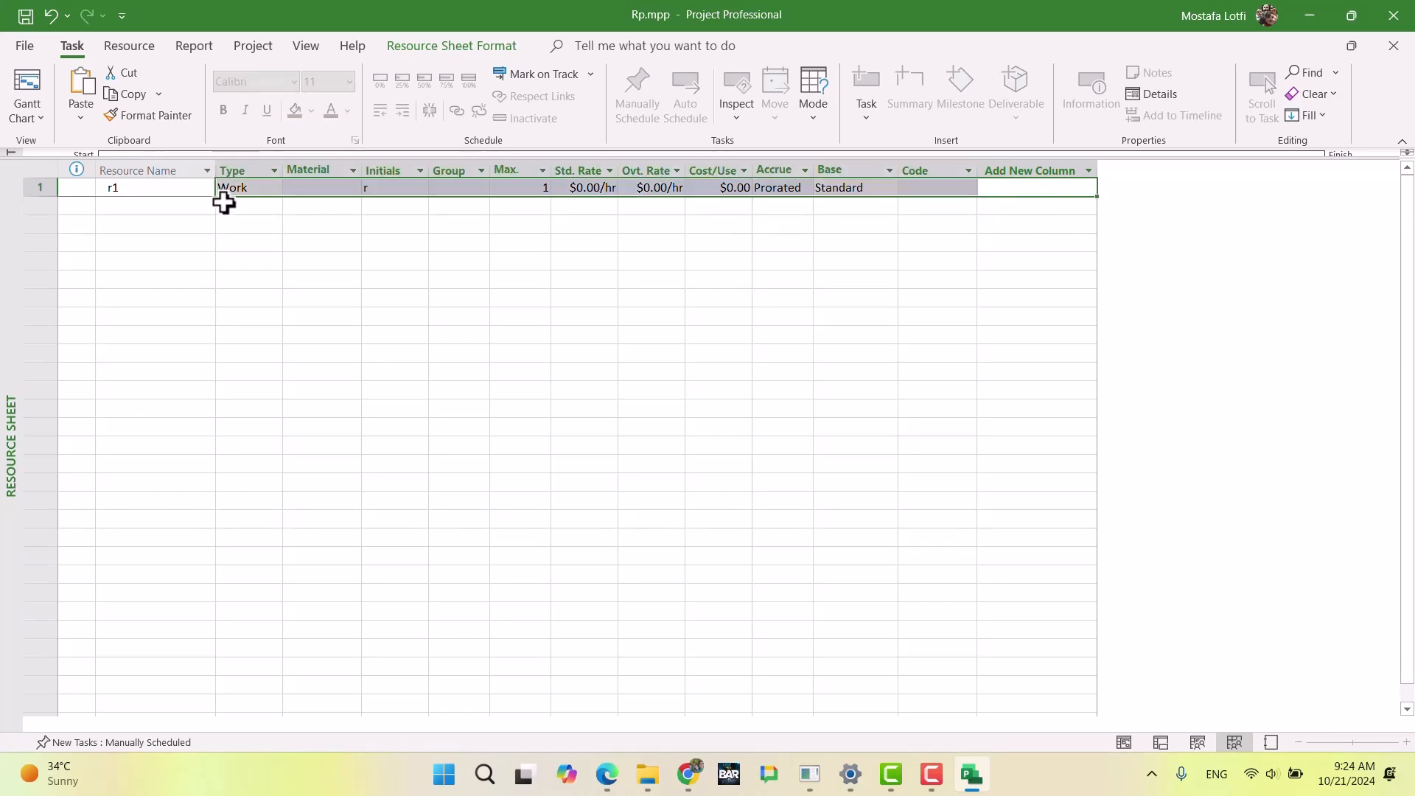
left_click(155, 201)
double_click(155, 201)
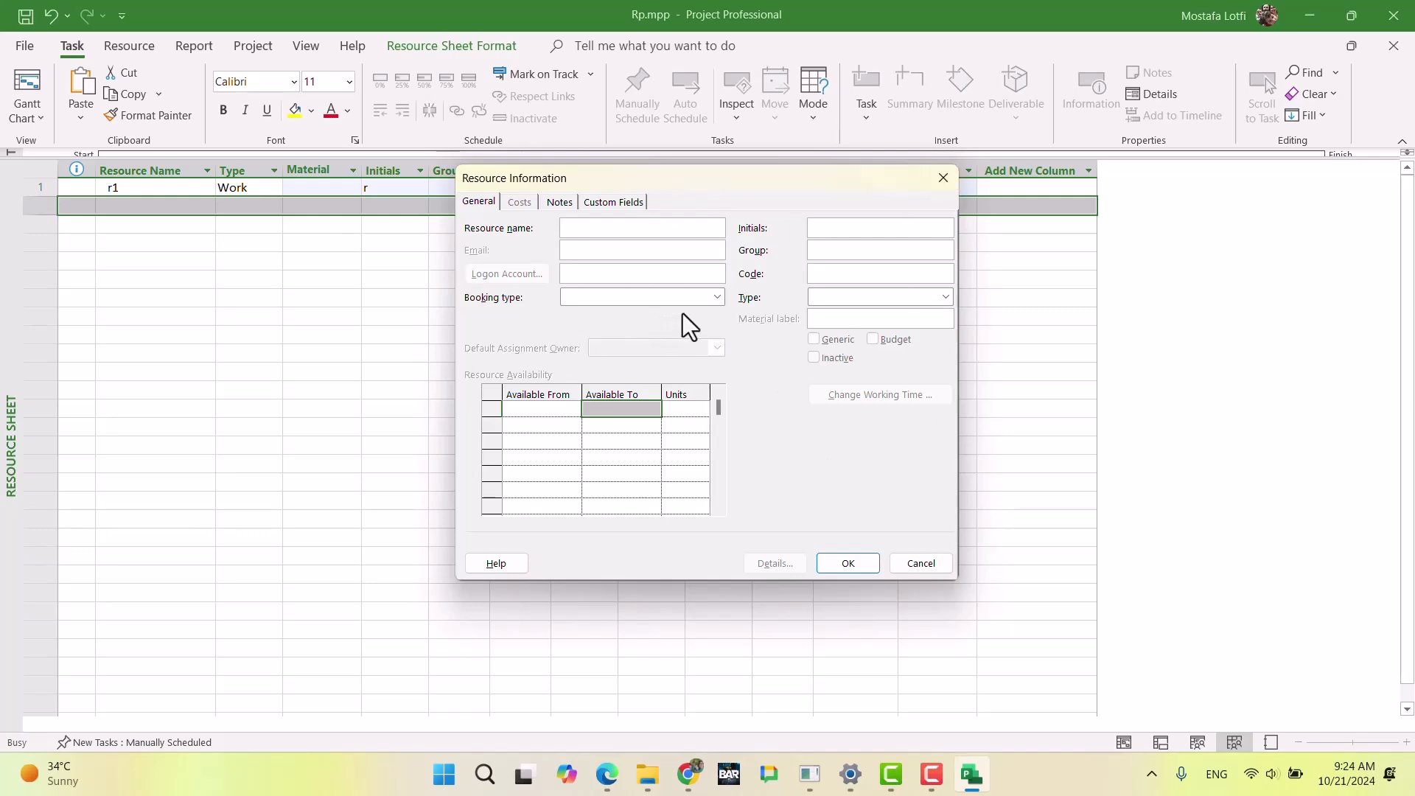
left_click(944, 178)
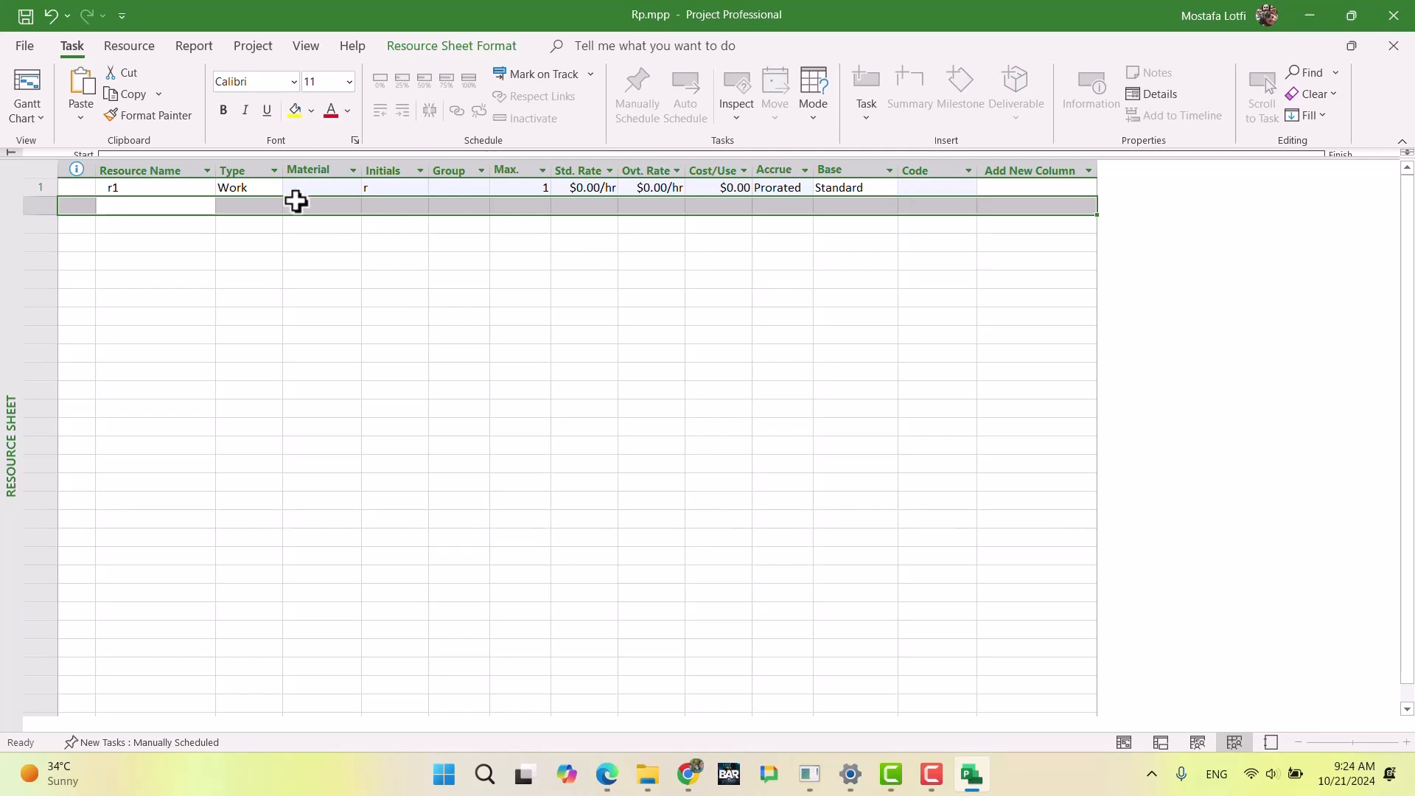
left_click(152, 187)
Step: Switch to the exam document in Chrome and check the work resource cost rule against the responsibles and locations in the activity lists
left_click(687, 774)
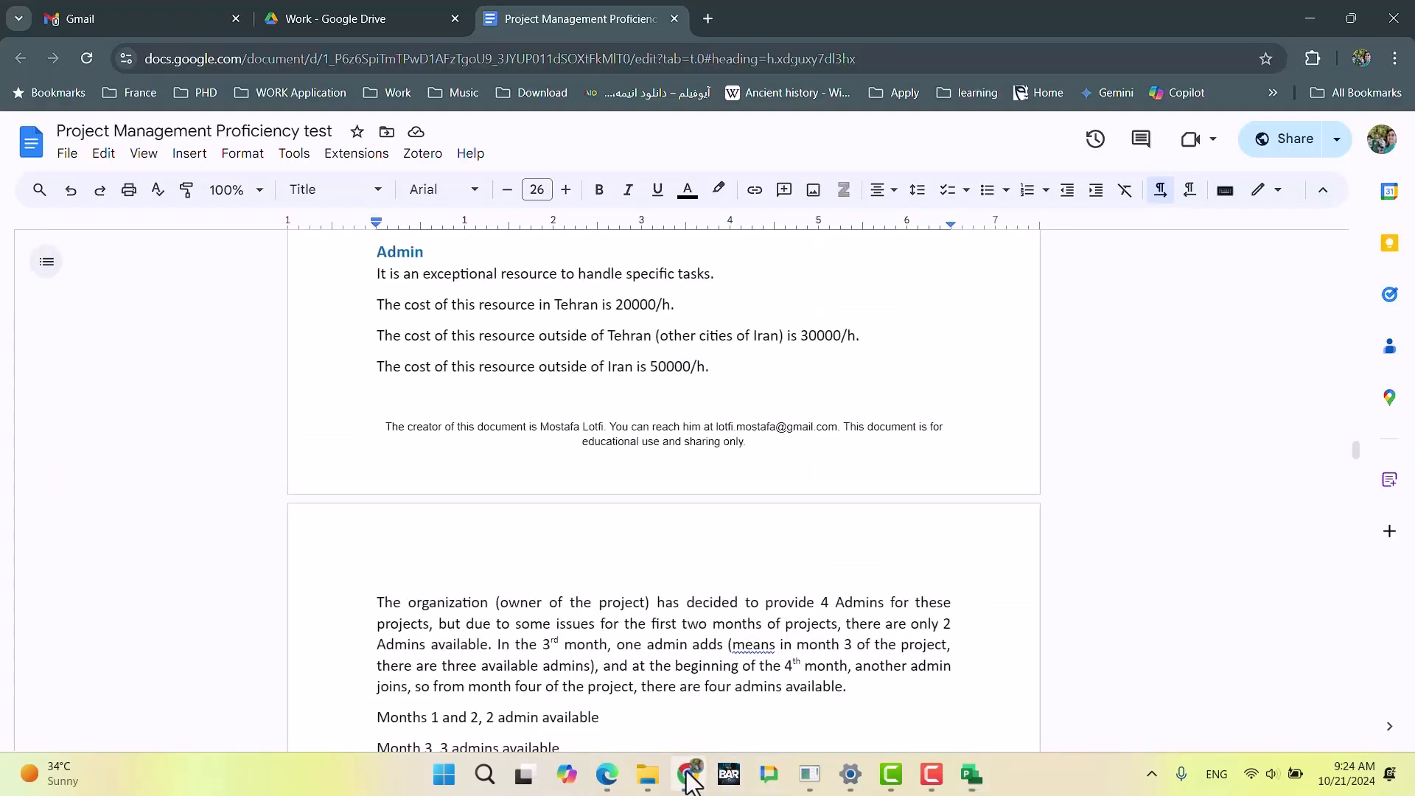
scroll(557, 341, "up", 7)
scroll(560, 358, "down", 4)
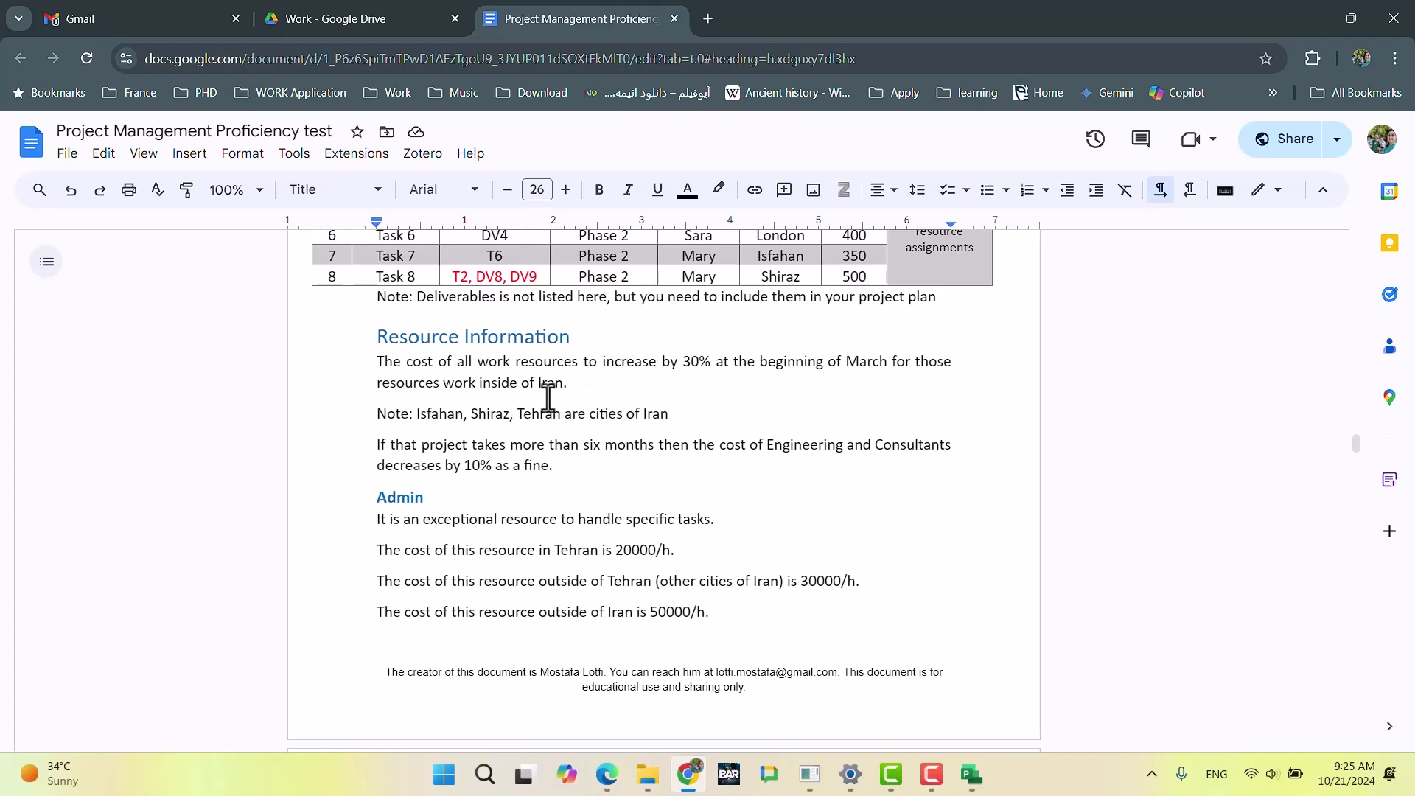
scroll(868, 361, "up", 3)
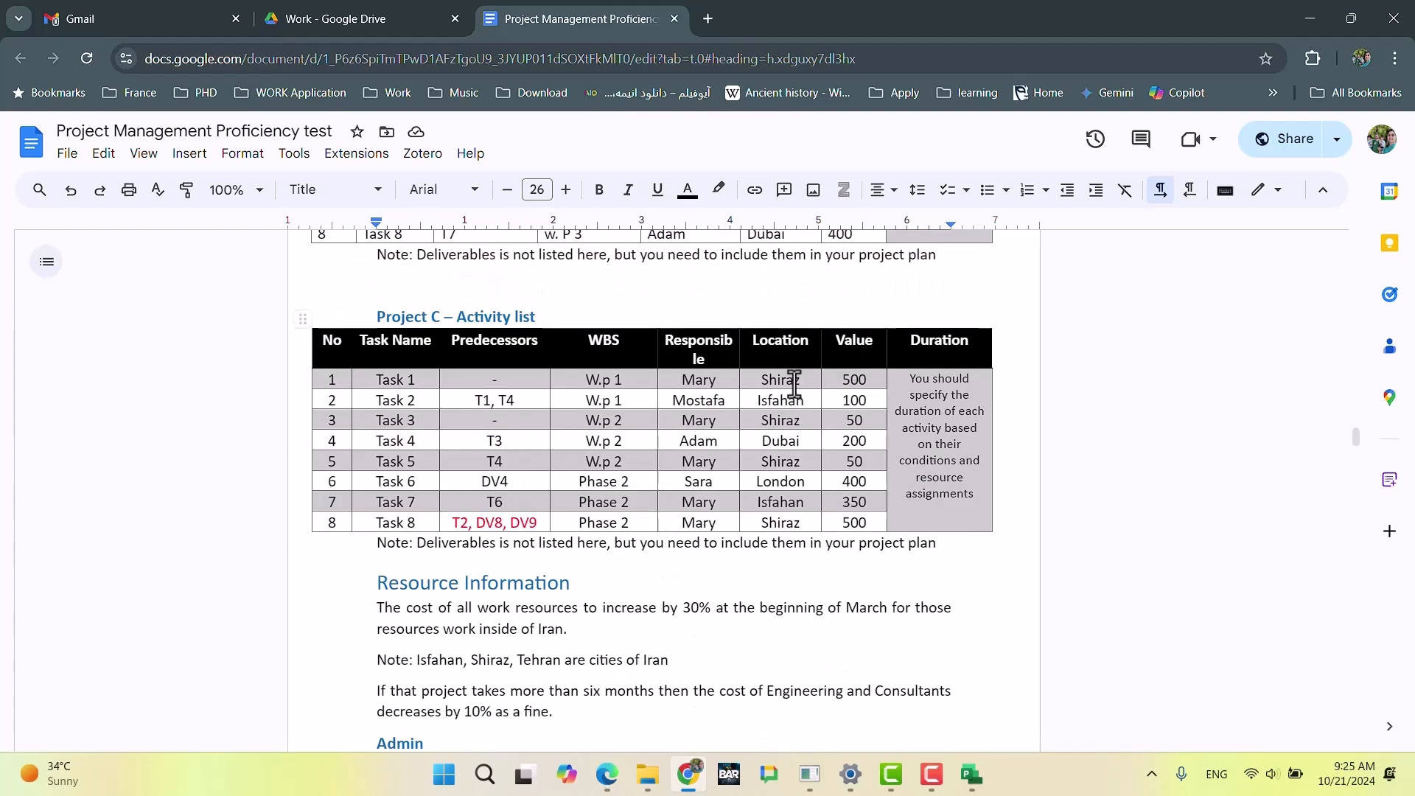
scroll(792, 383, "up", 10)
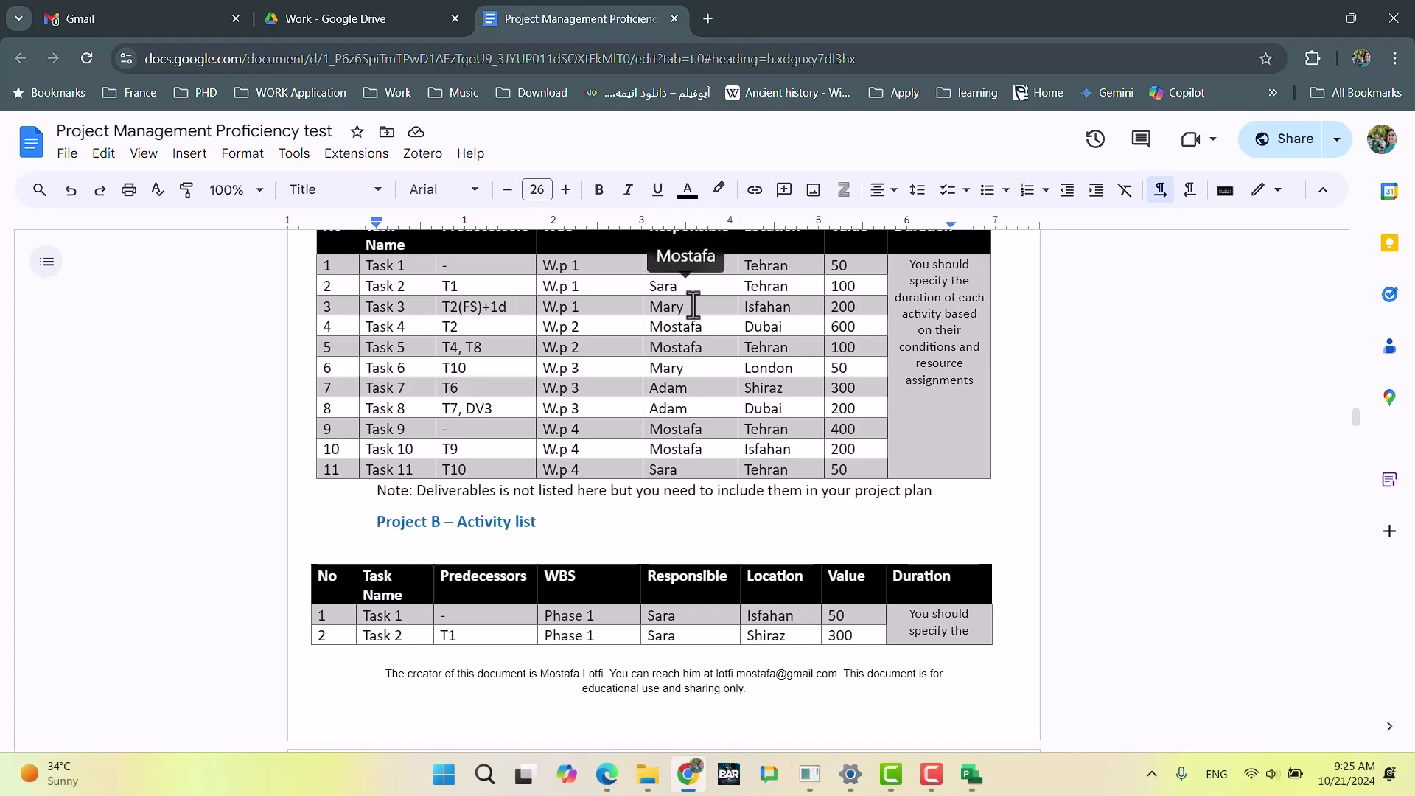
scroll(694, 328, "down", 3)
scroll(694, 328, "down", 9)
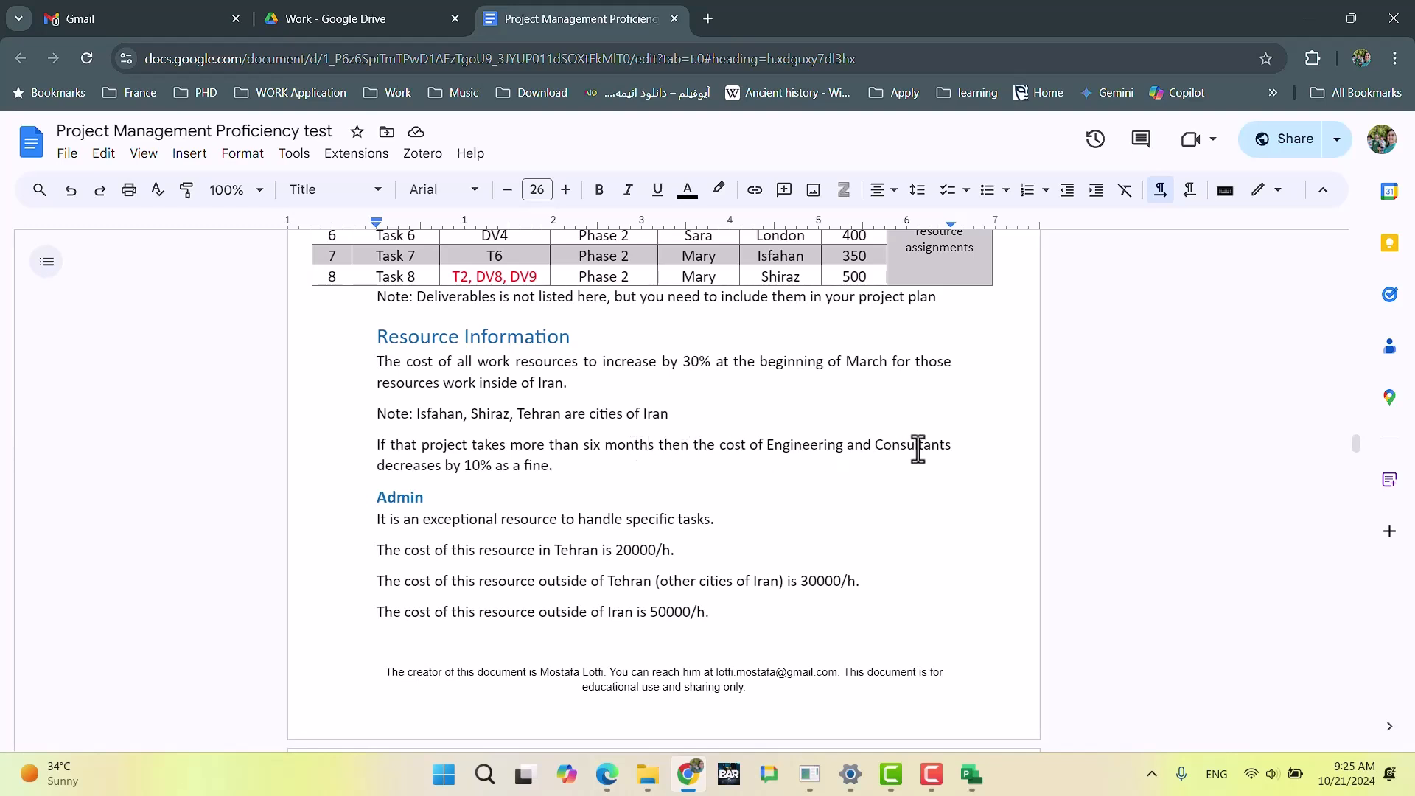
Step: Read the rule on projects over six months and the Admin resource section, and return to Rp.mpp in Microsoft Project
left_click(557, 468)
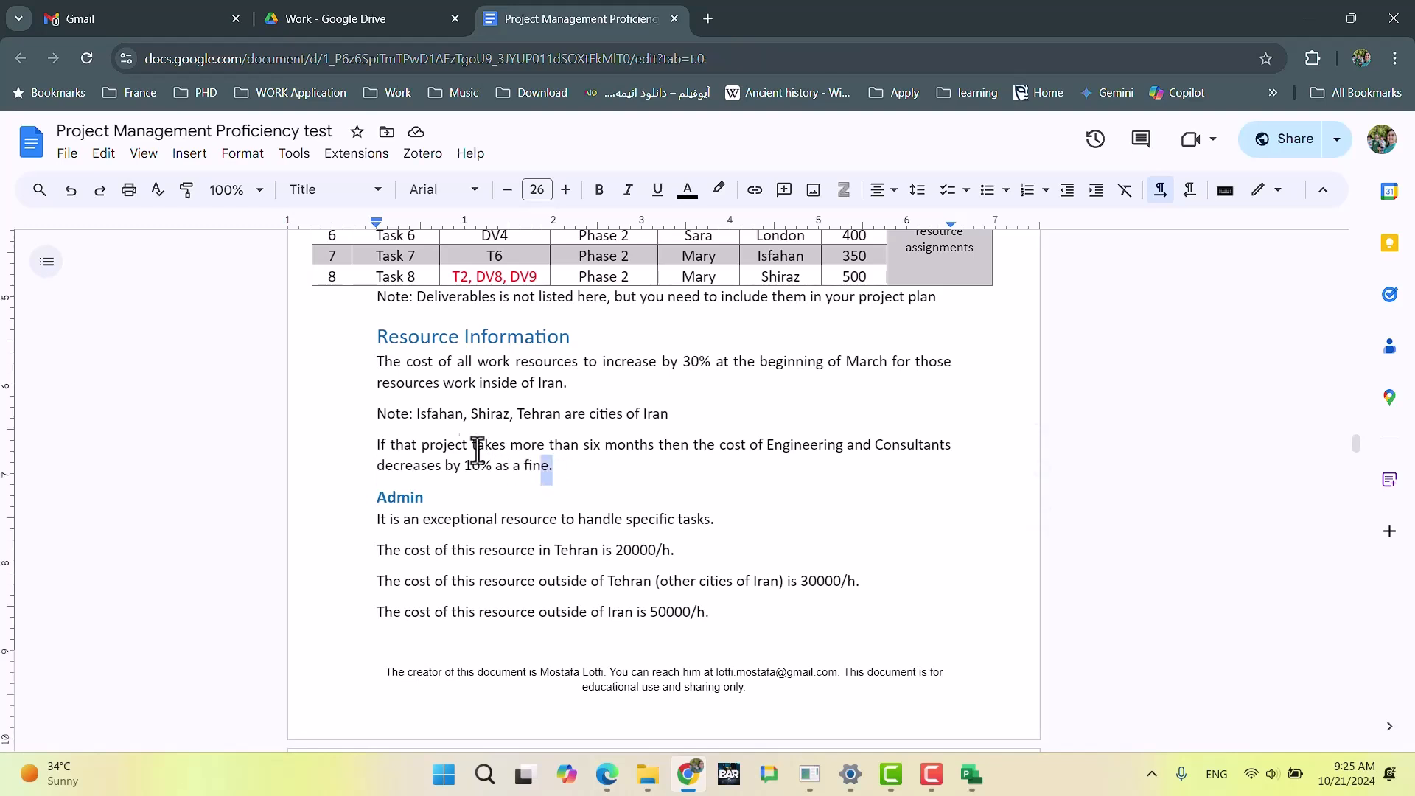
left_click(376, 445, "shift")
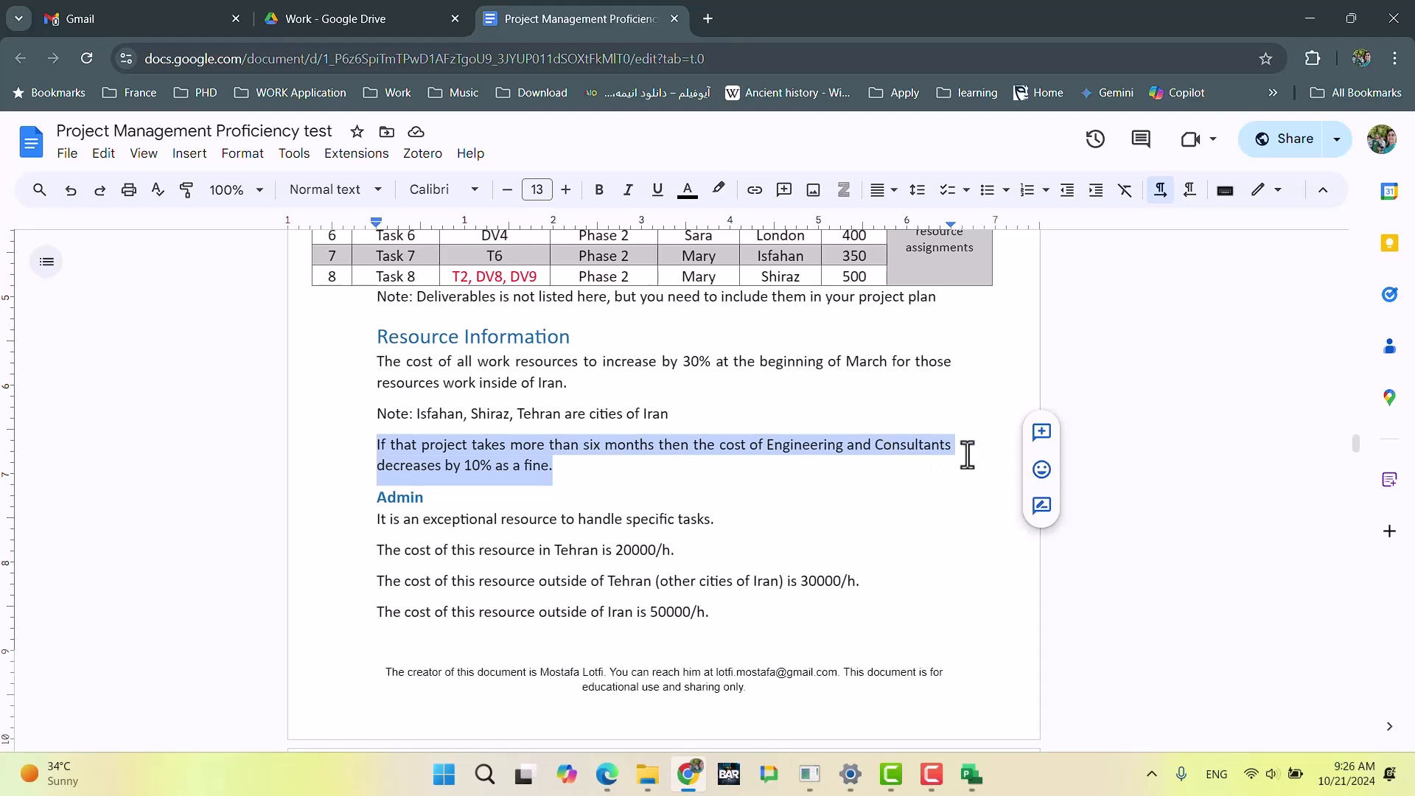
left_click(556, 466)
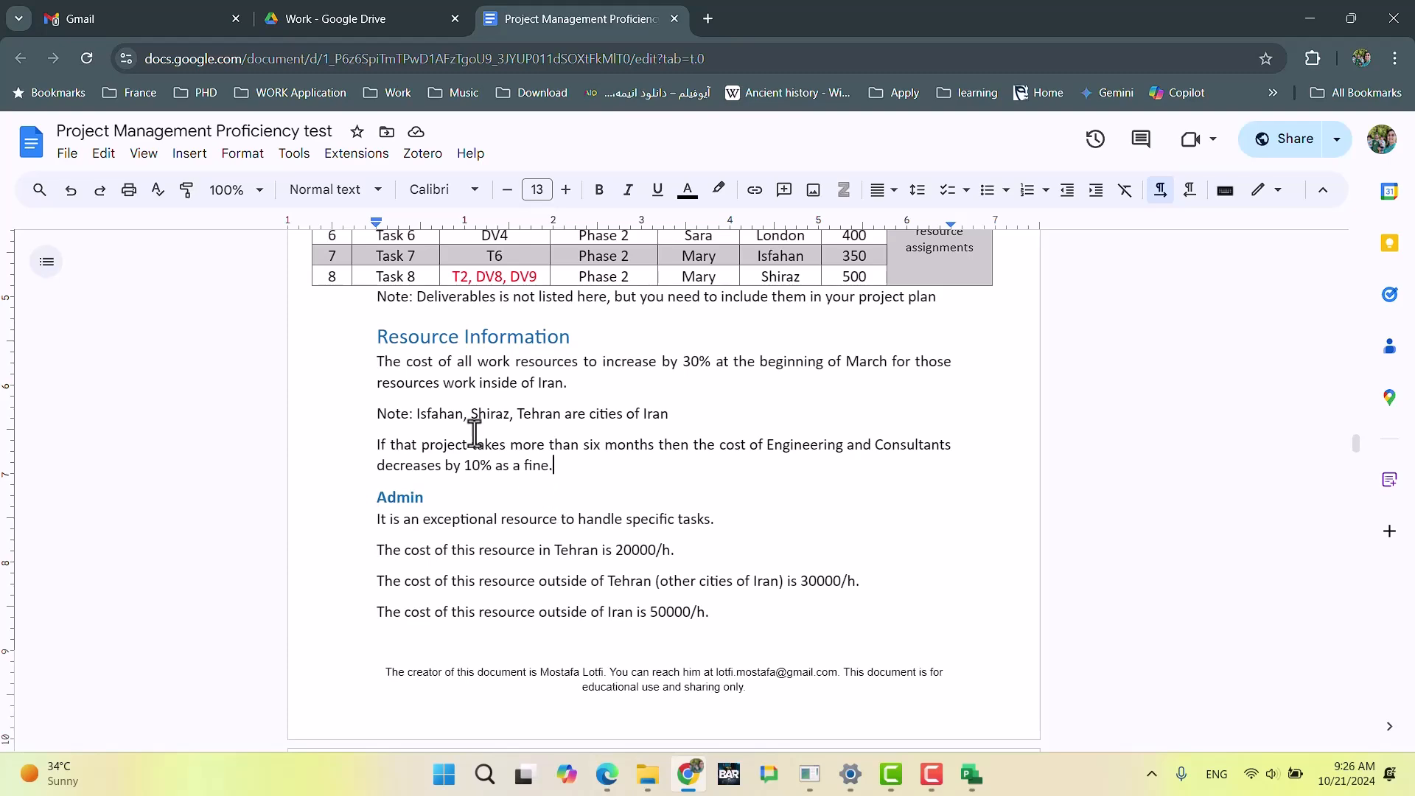
scroll(471, 442, "down", 3)
scroll(433, 336, "up", 3)
scroll(458, 411, "down", 3)
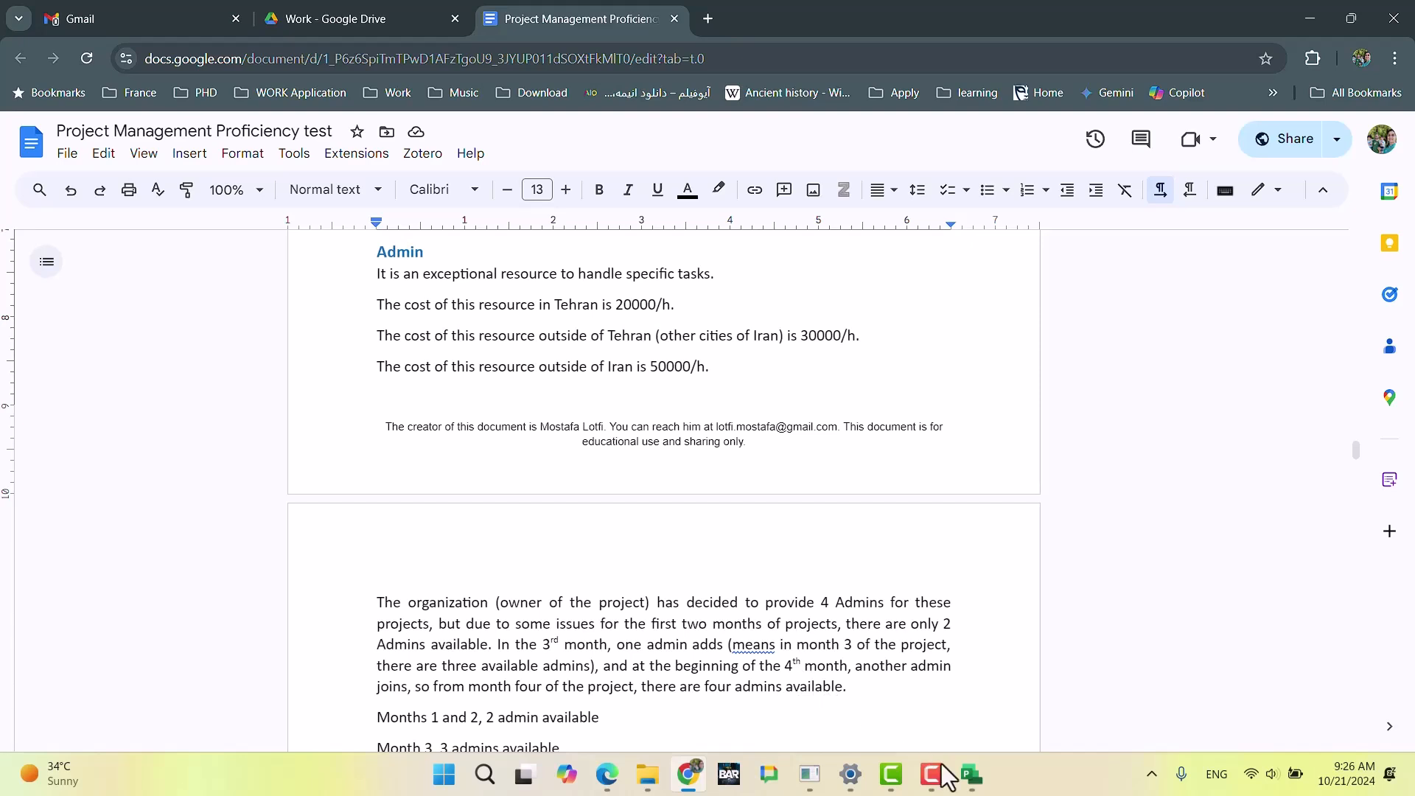
left_click(971, 774)
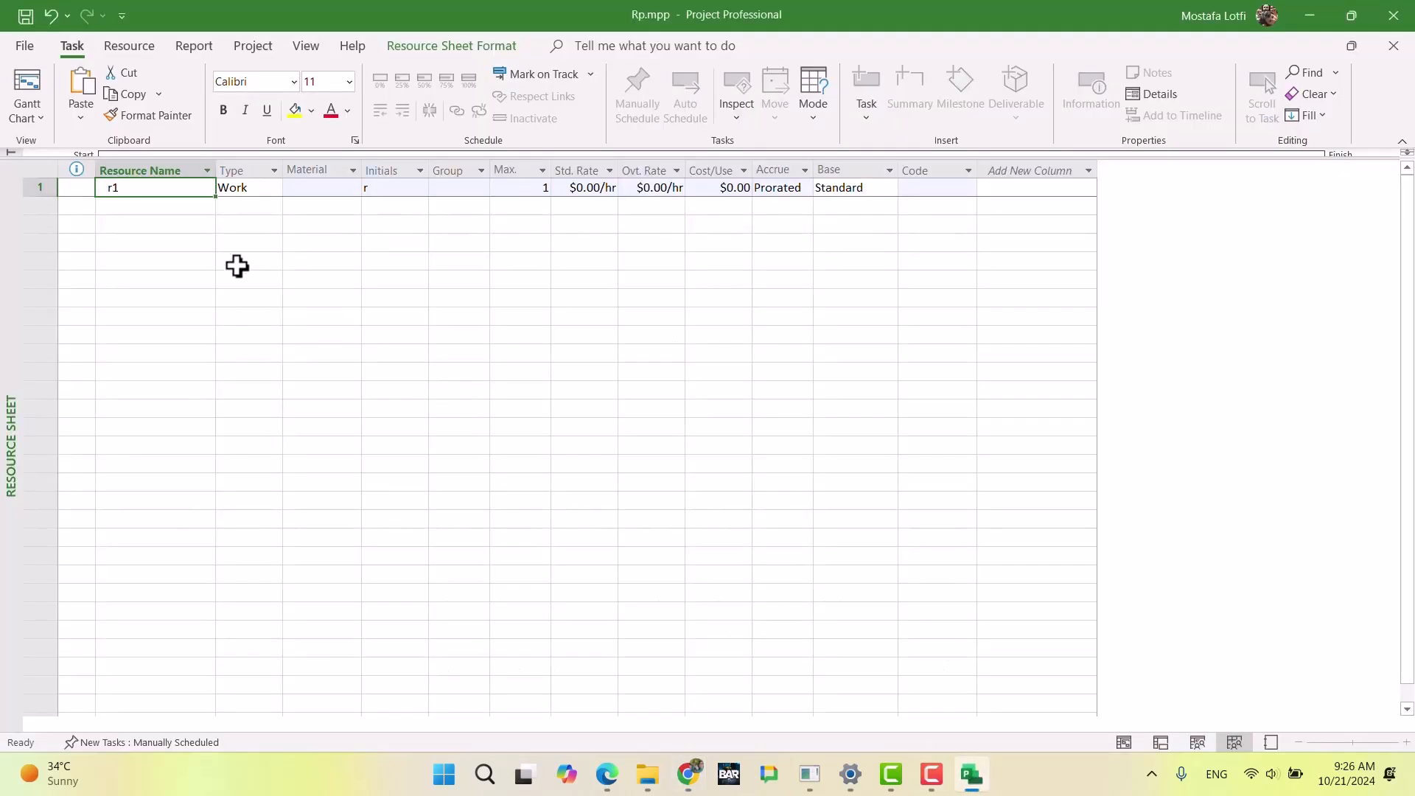
Step: Rename the r1 resource in the first row of the resource sheet as Admin
type("Admin")
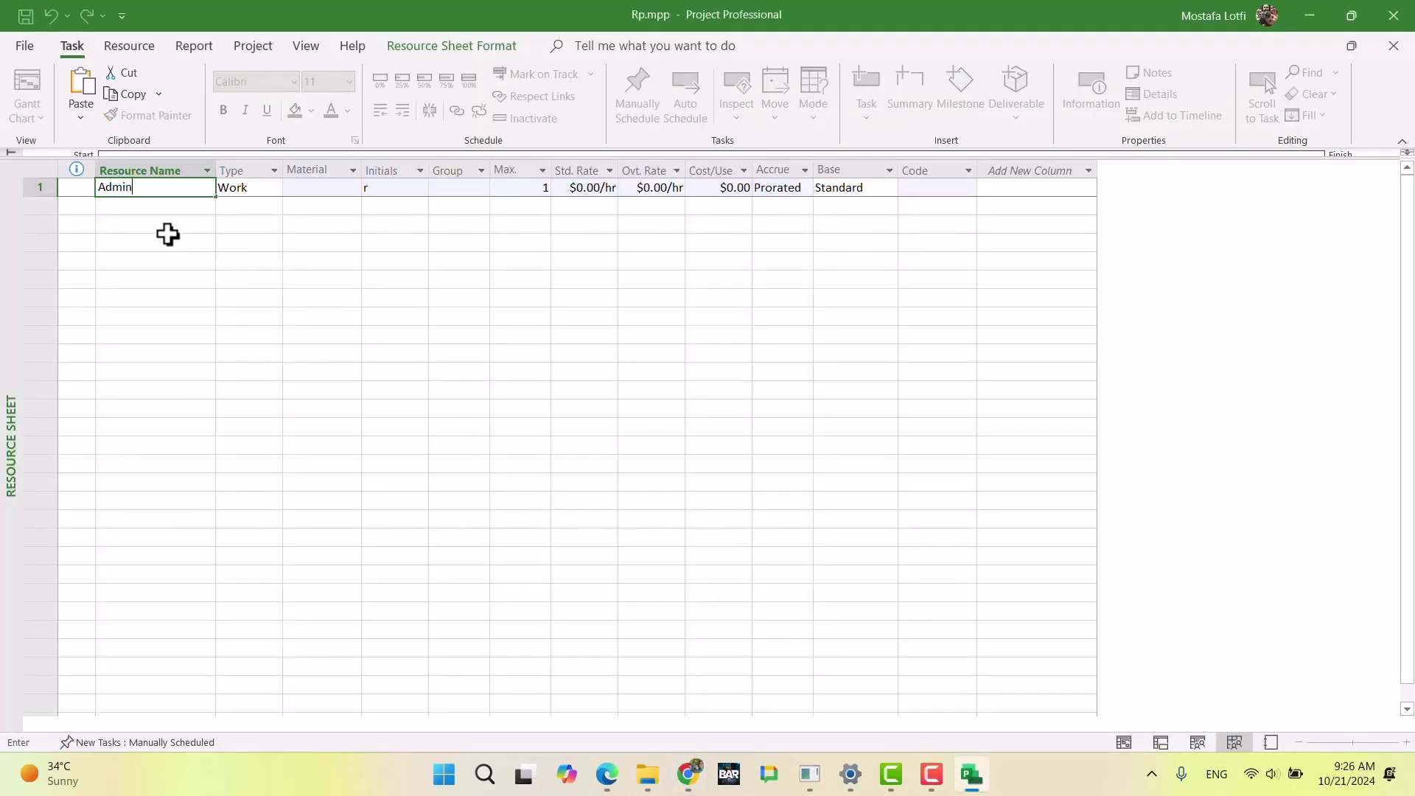
key("Return")
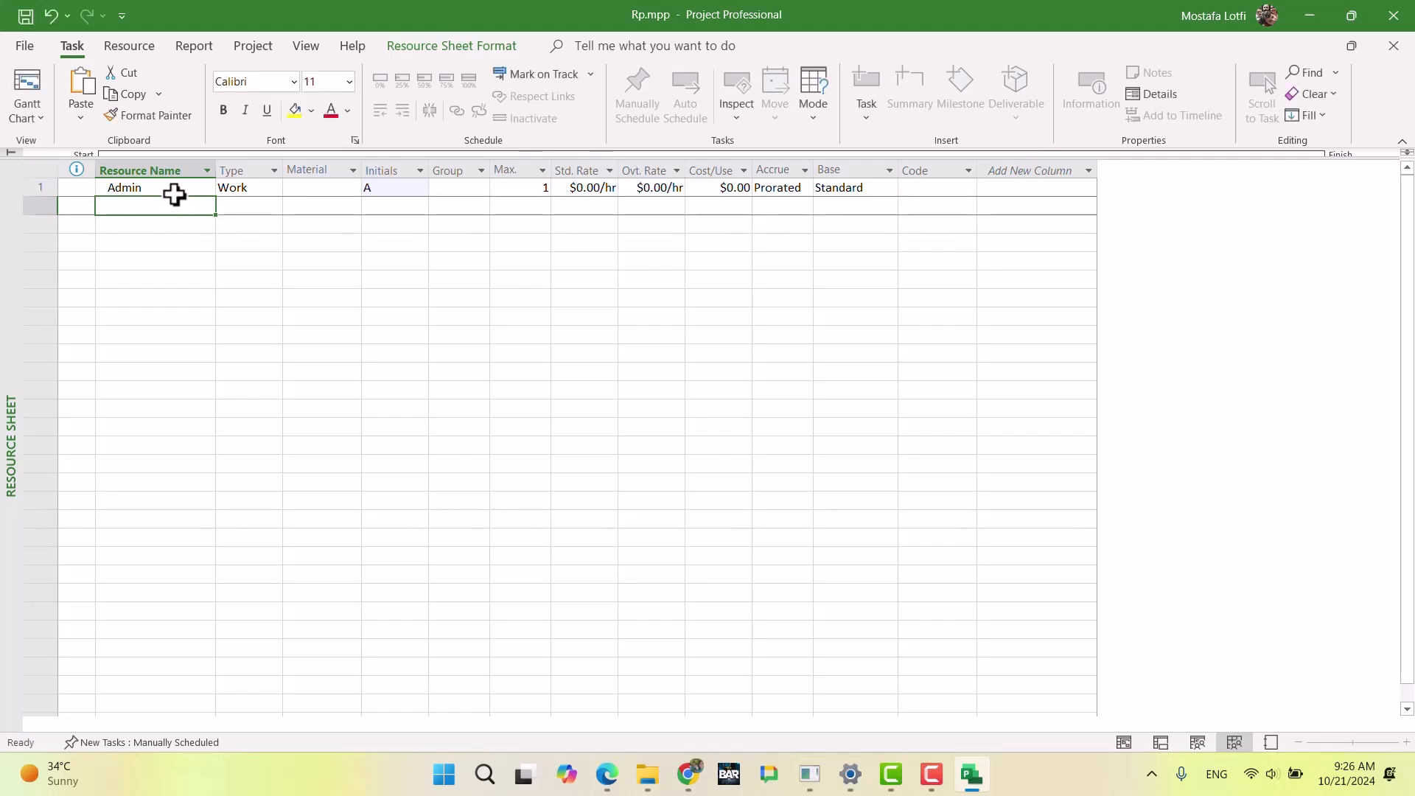
left_click(158, 189)
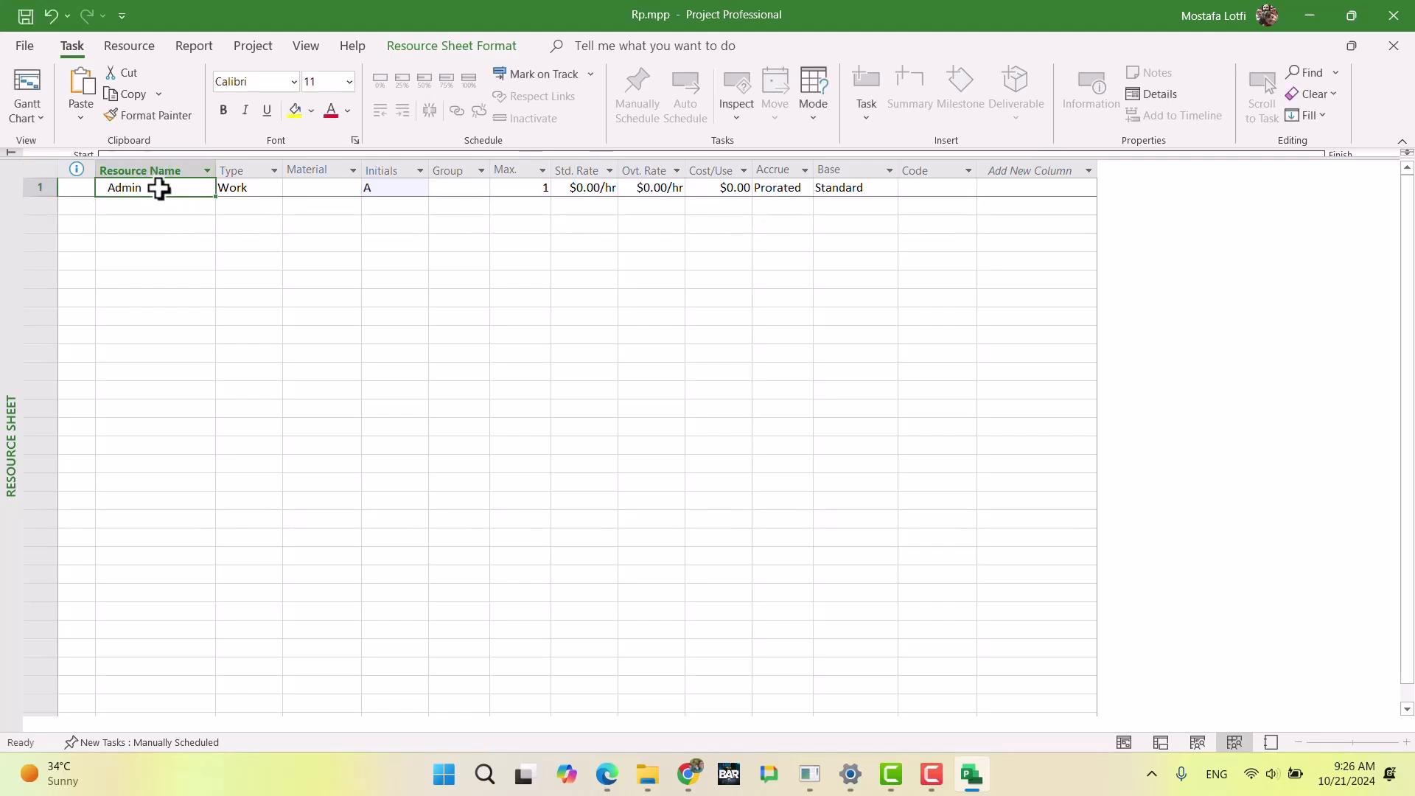
Step: Review the Admin row's resource type options and its material, initials, group and maximum units fields
left_click(257, 191)
left_click(277, 192)
left_click(276, 192)
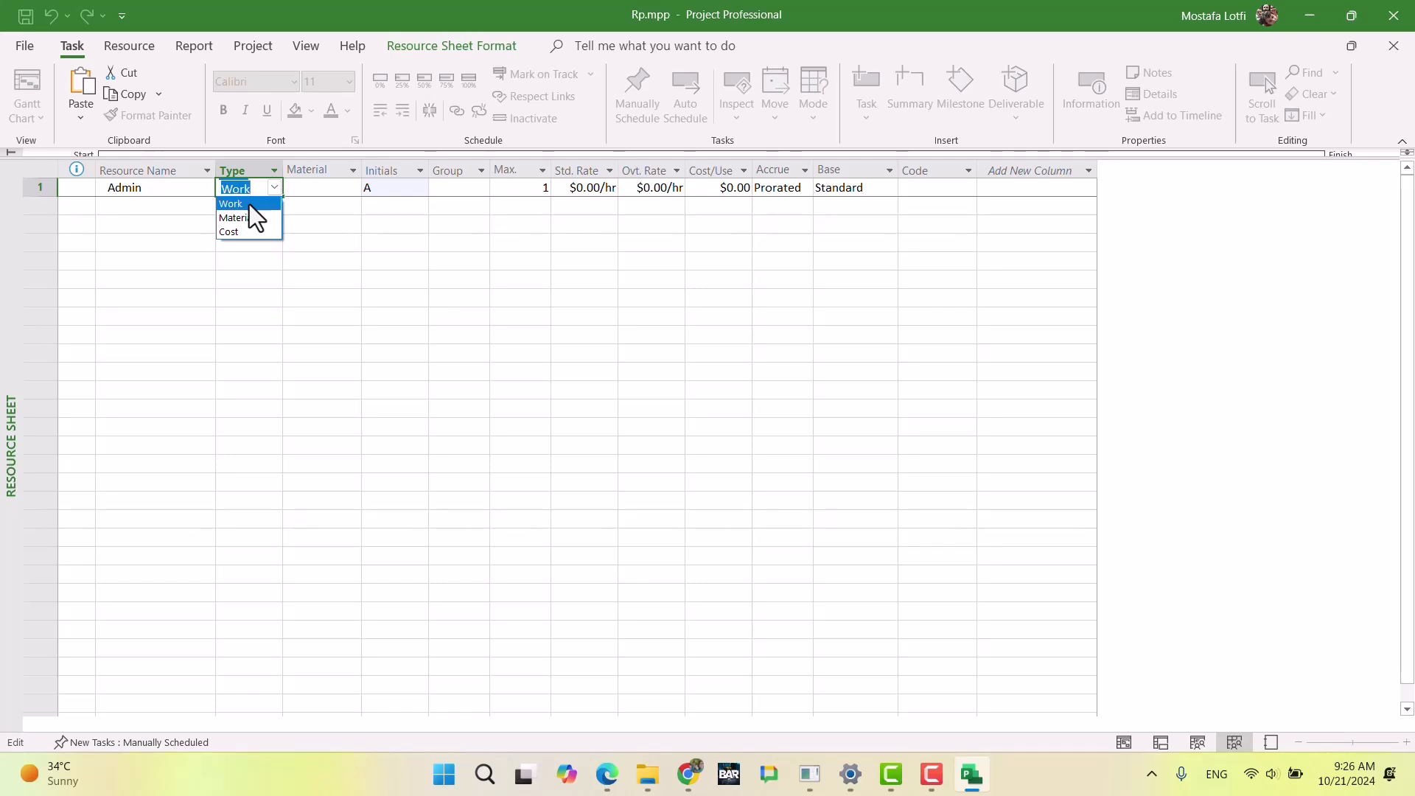
left_click(325, 222)
left_click(330, 193)
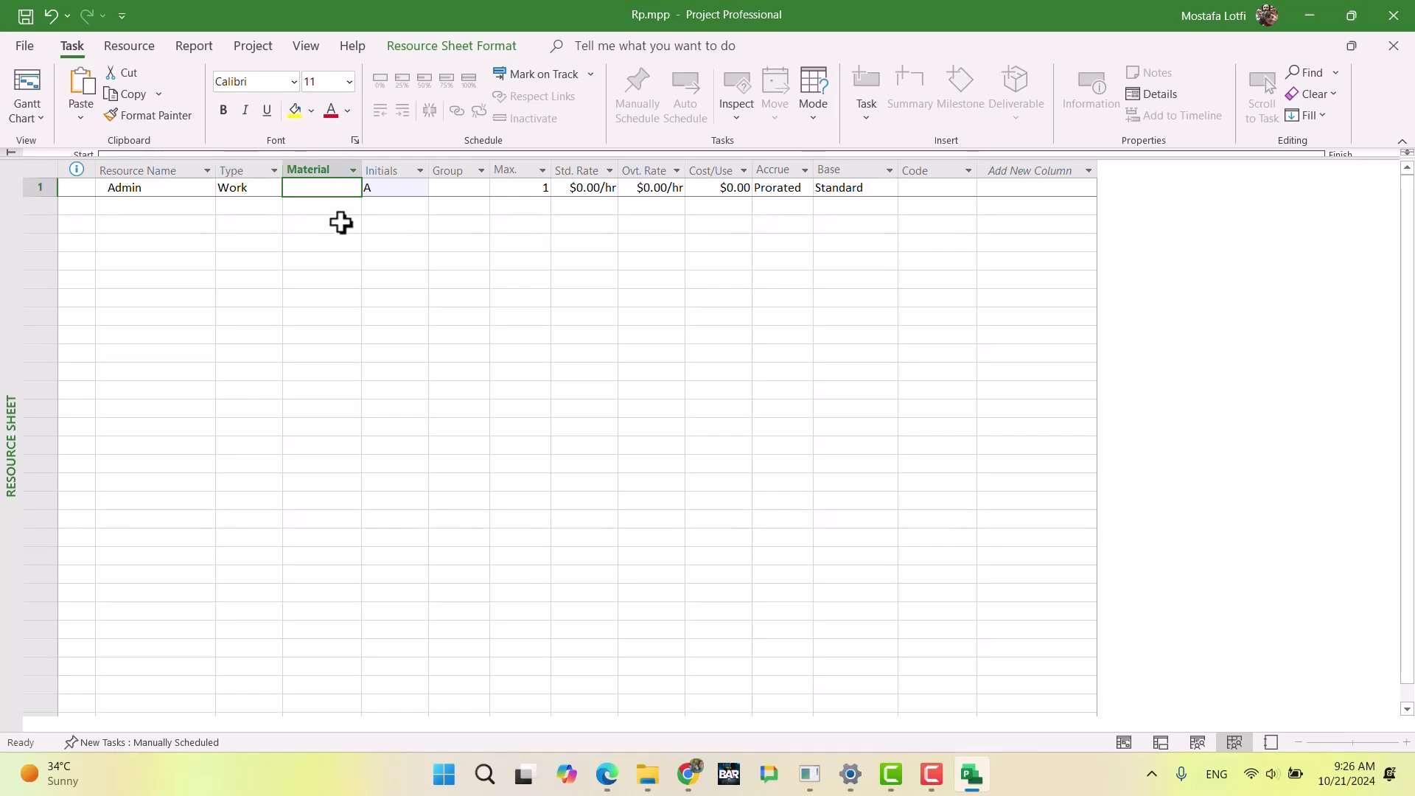
left_click(403, 189)
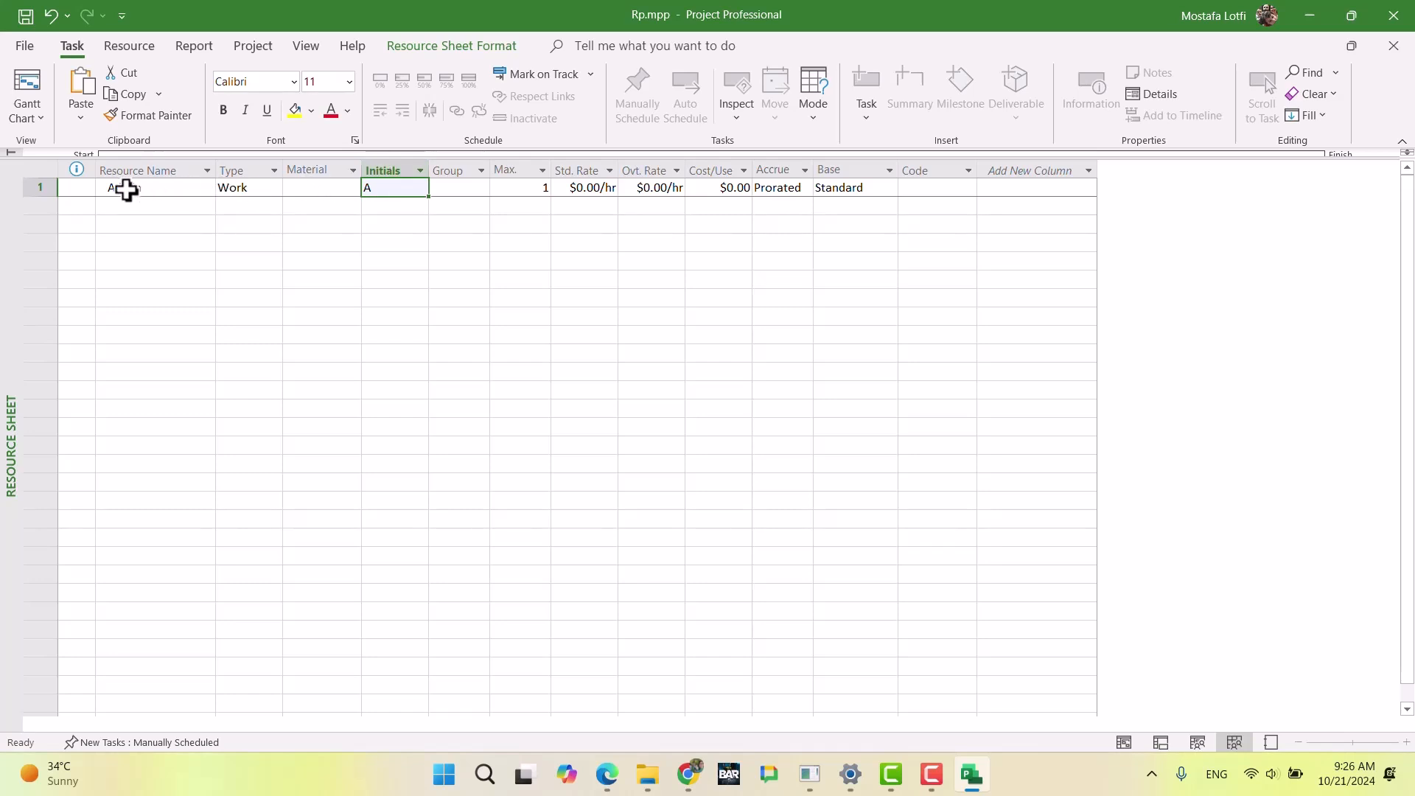
left_click(451, 190)
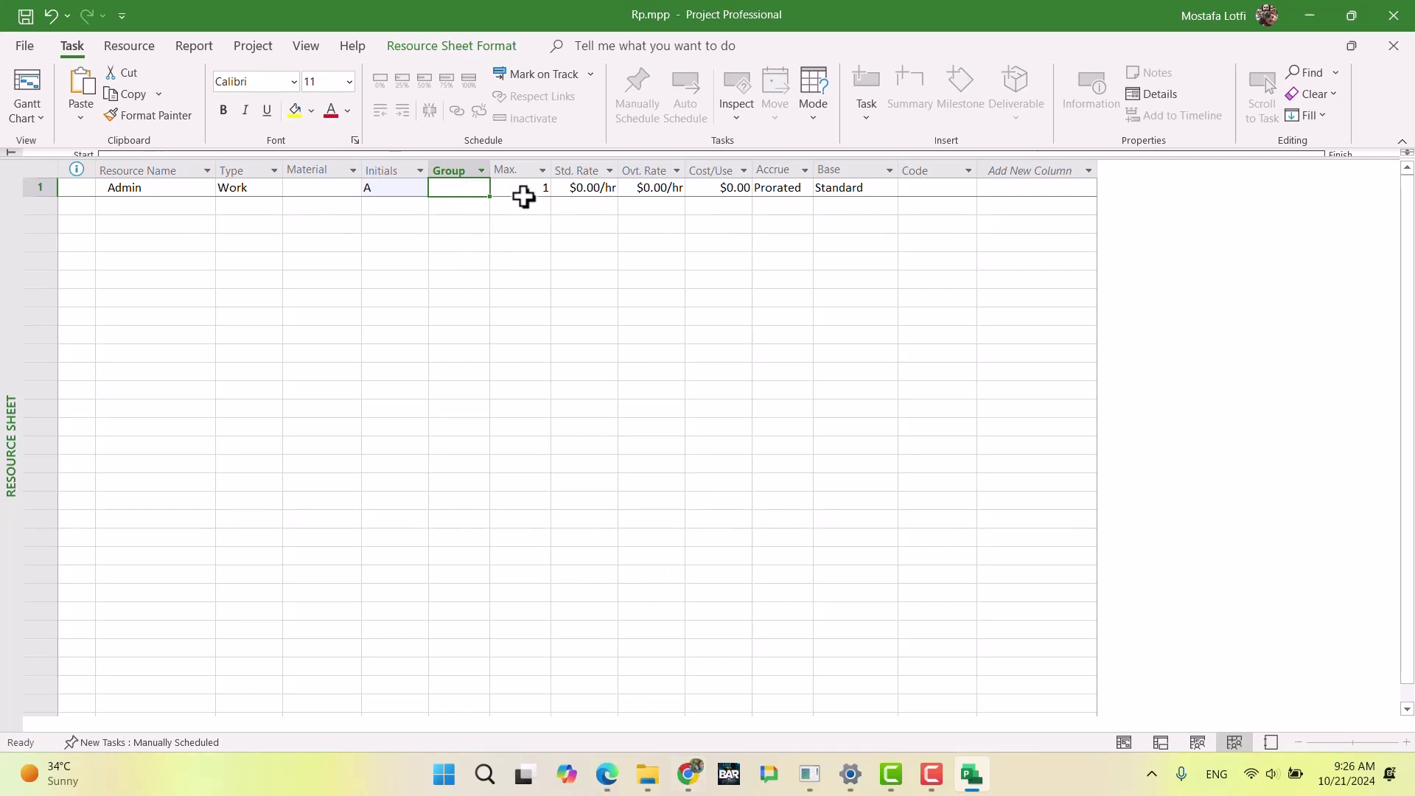
left_click(521, 193)
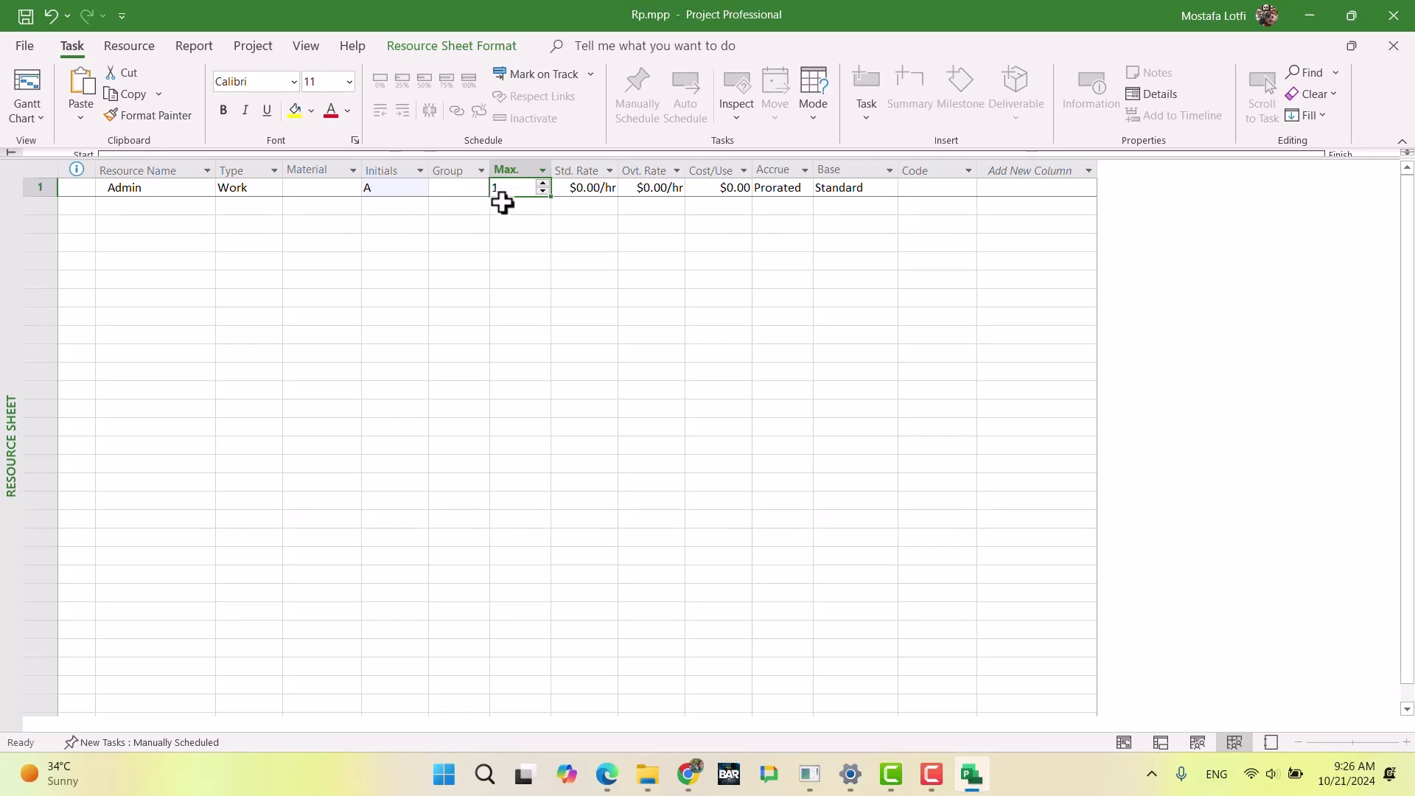
Step: Switch to the exam document in Chrome to check the Admin costs by location, and return to Rp.mpp in Microsoft Project
left_click(691, 782)
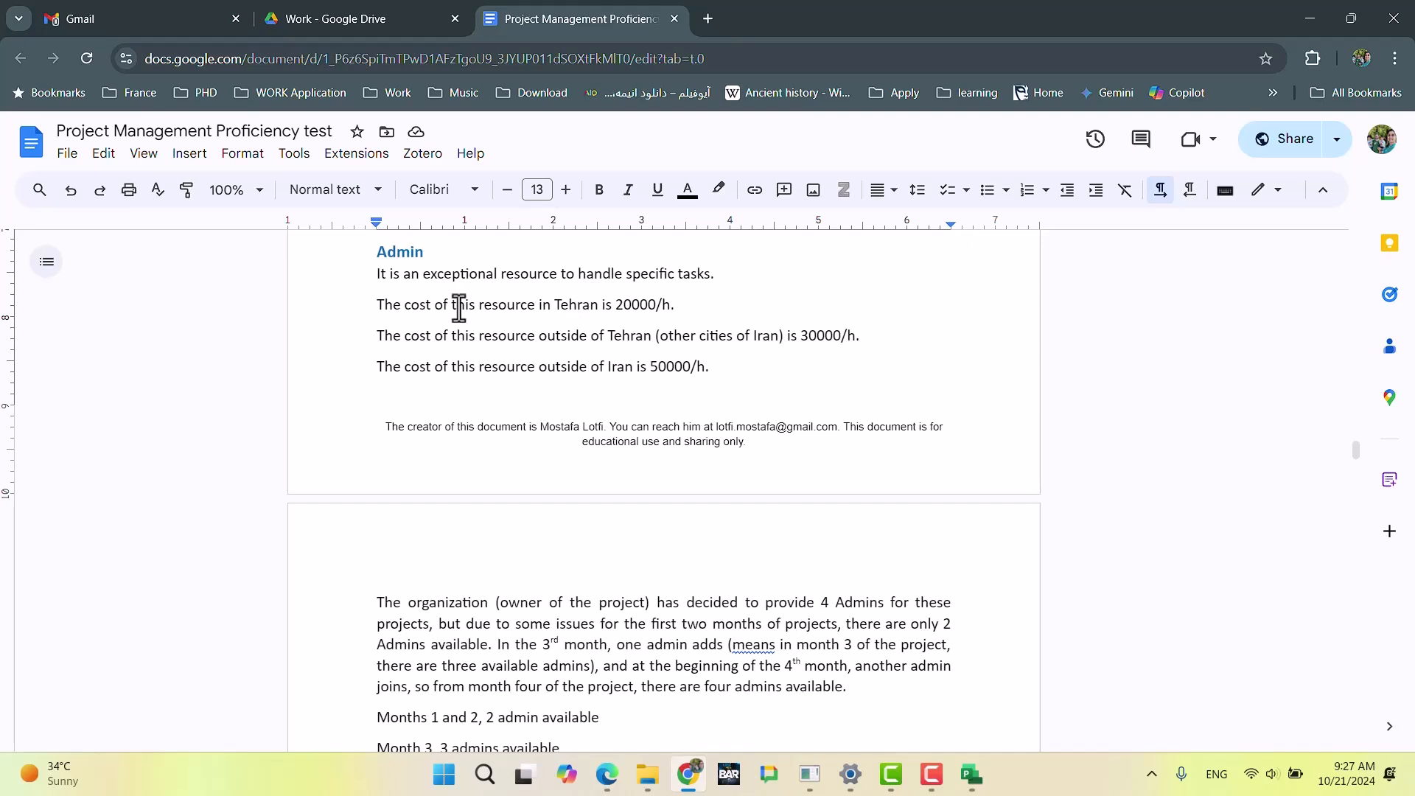
left_click_drag(370, 306, 668, 308)
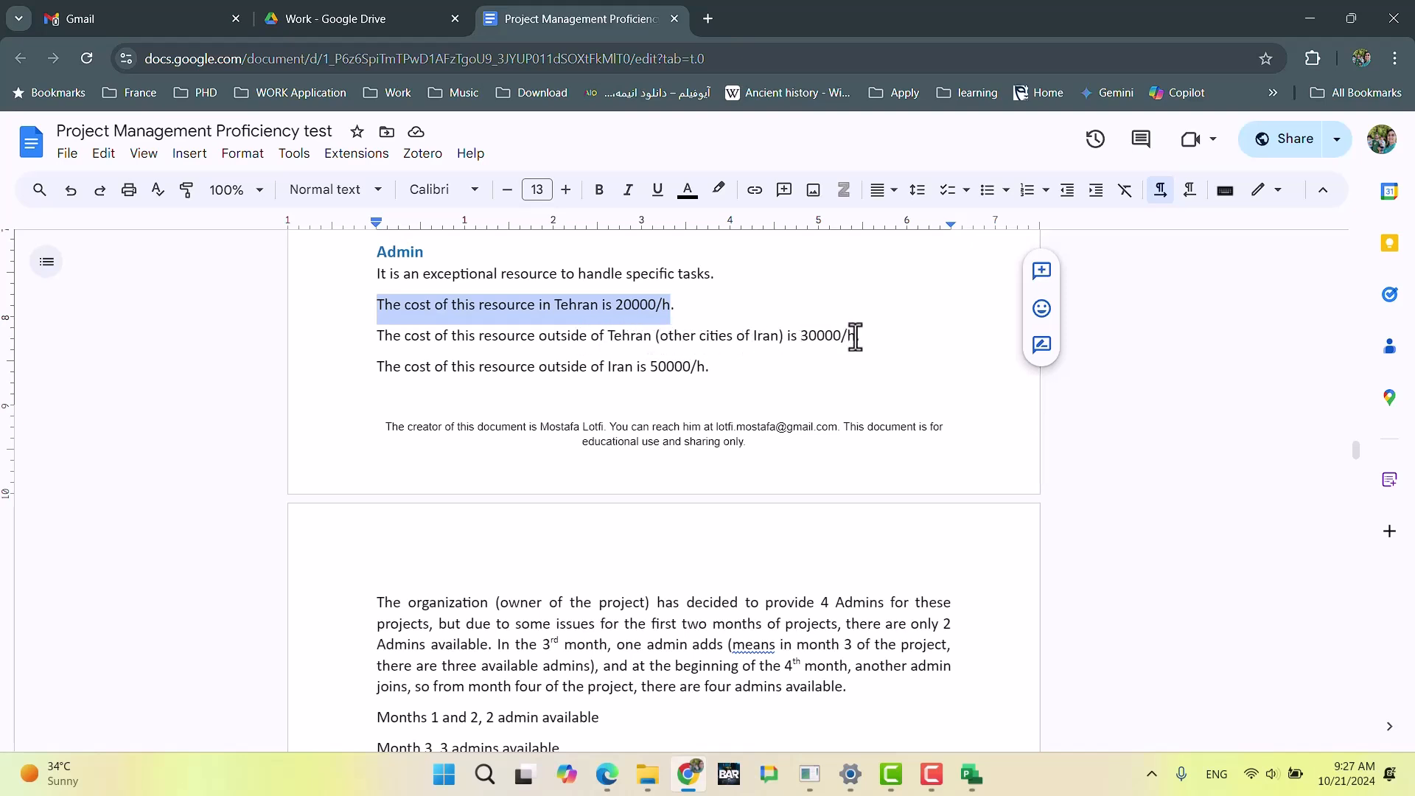
left_click(663, 305)
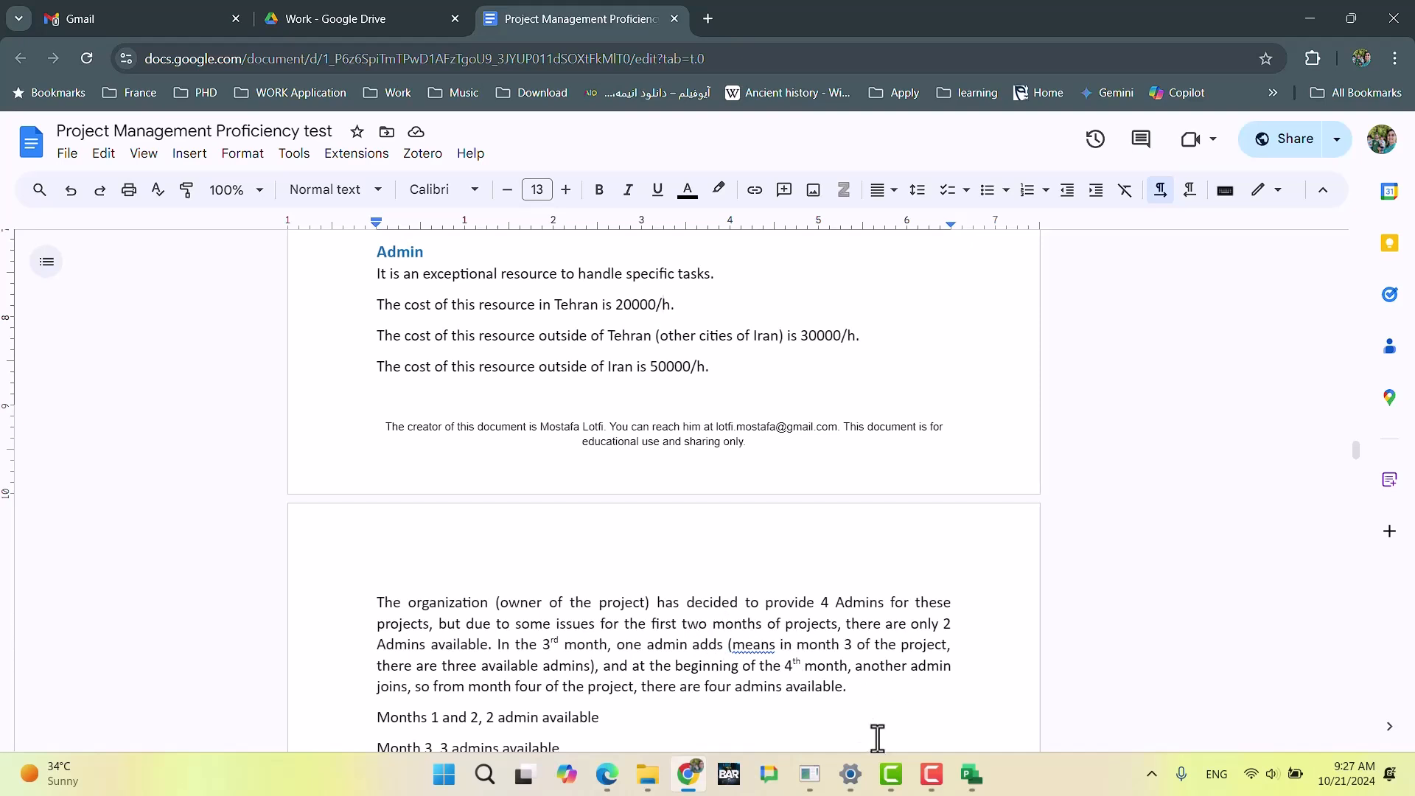
left_click(971, 774)
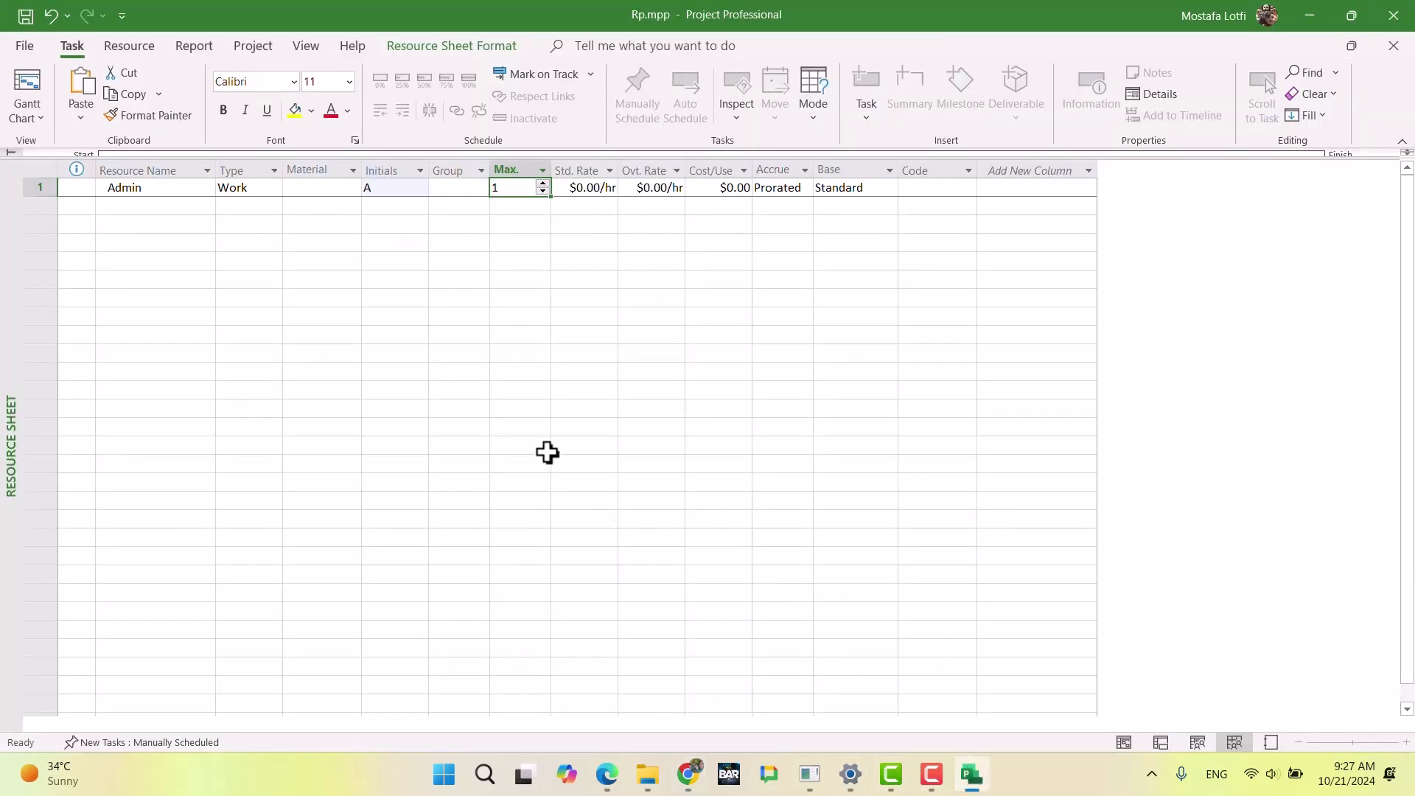
Step: Compare the Admin row's rate and cost fields with the hourly costs in the Chrome exam document, returning to the resource sheet
left_click(522, 261)
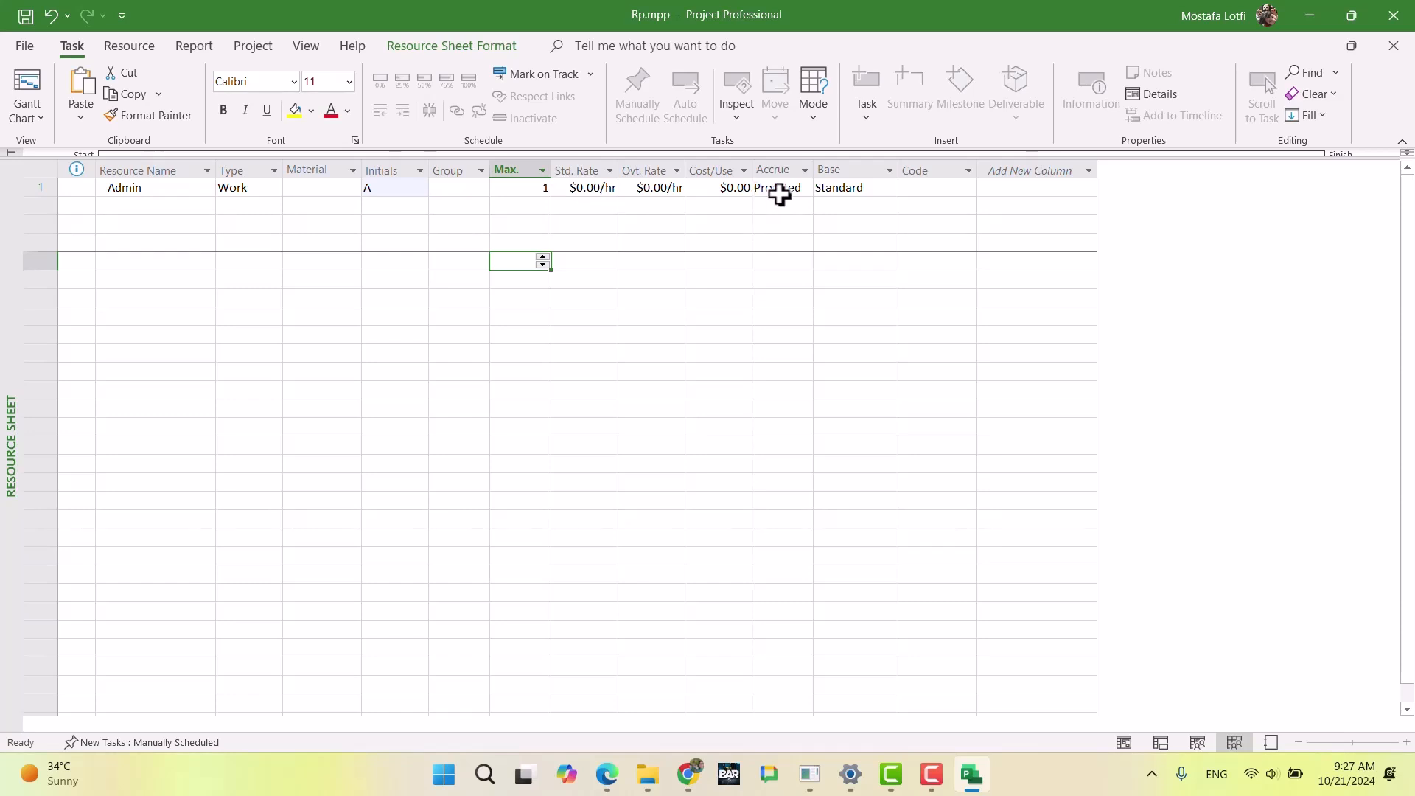
left_click_drag(848, 193, 555, 187)
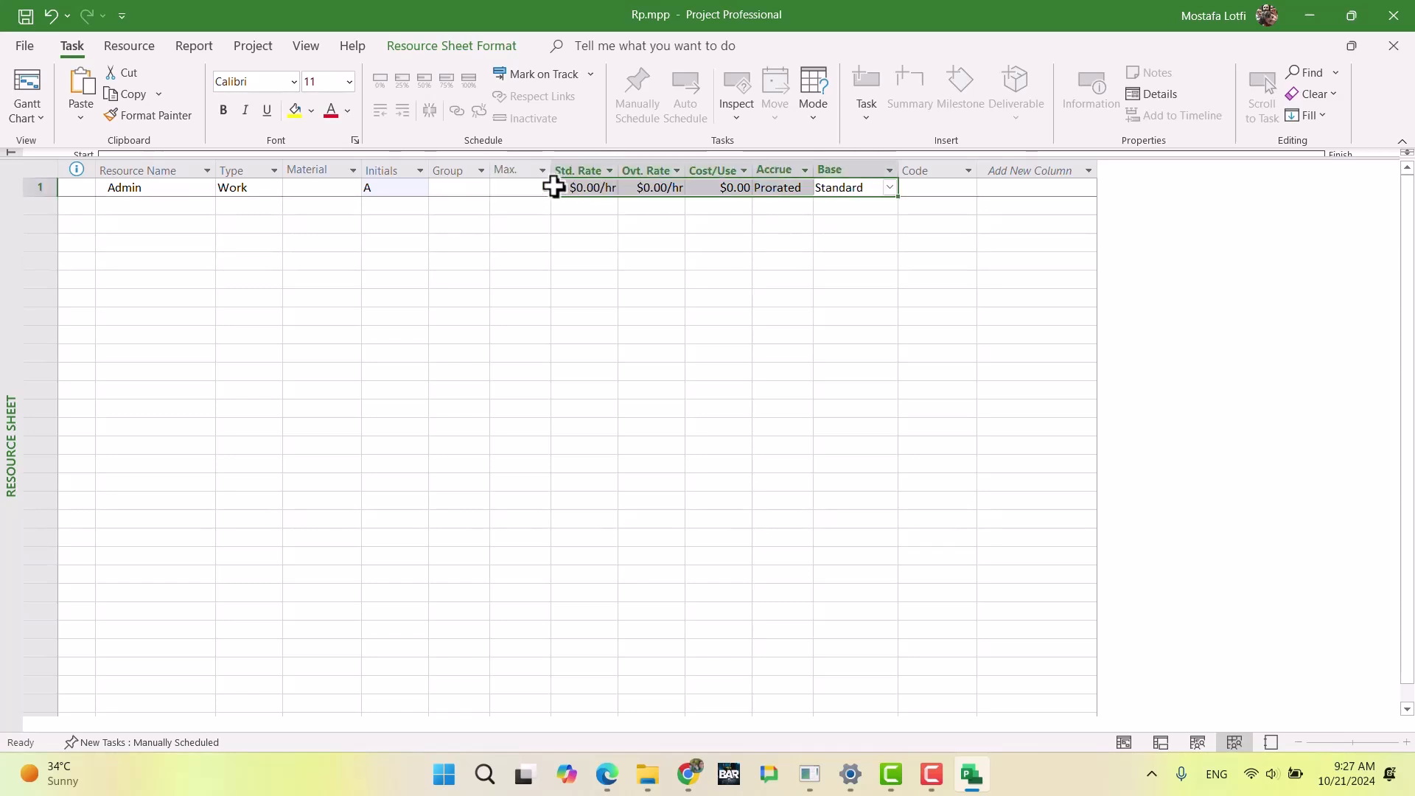
left_click(593, 188)
left_click(688, 774)
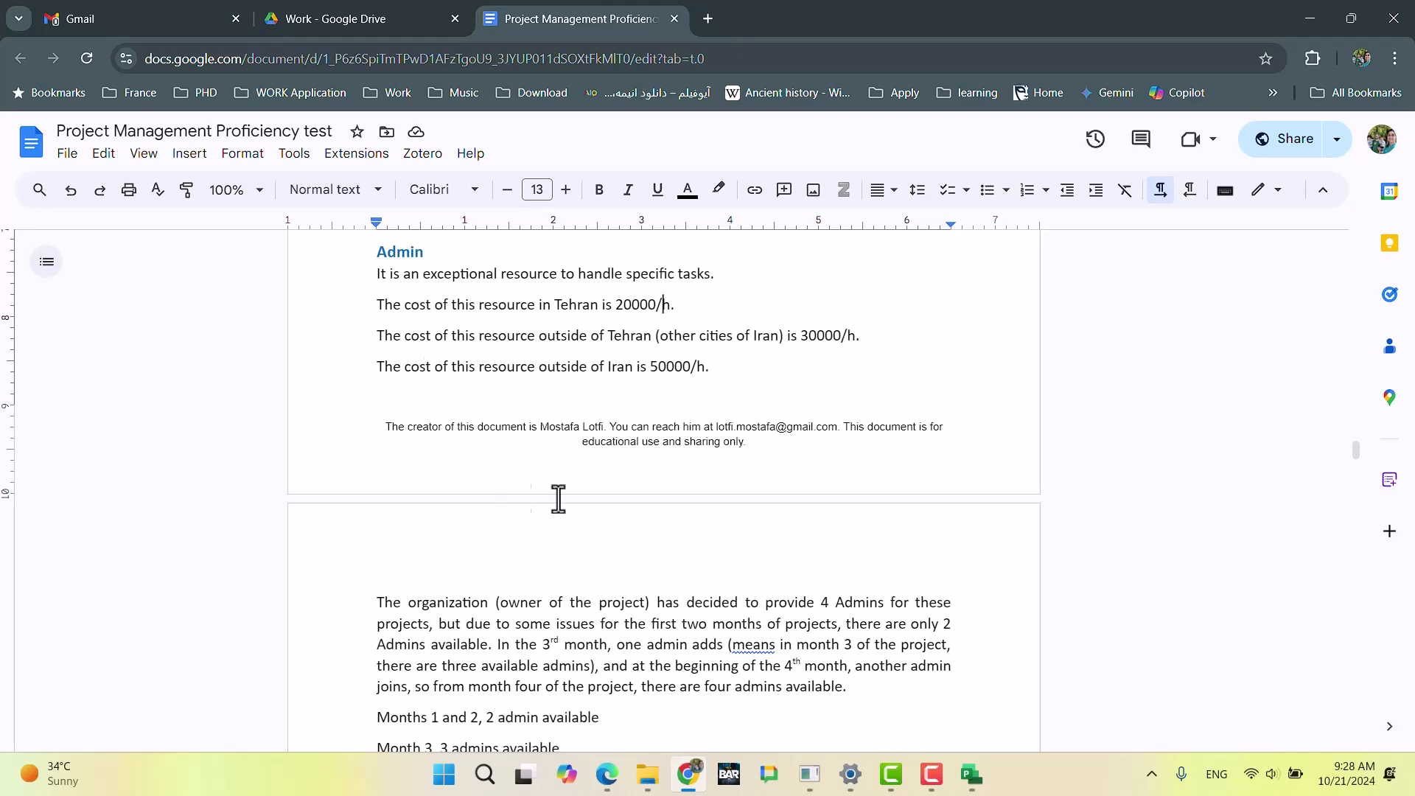
left_click(971, 774)
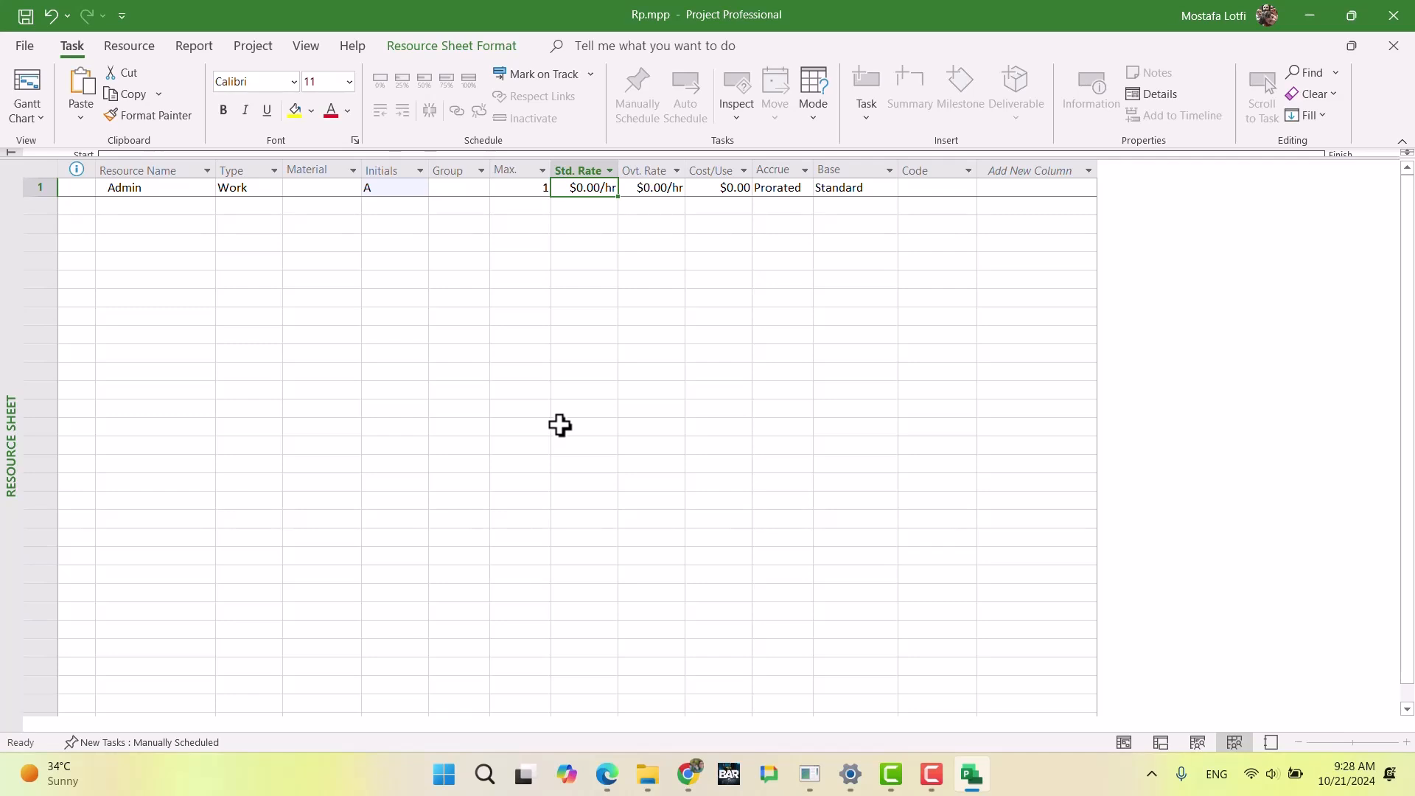
left_click(648, 246)
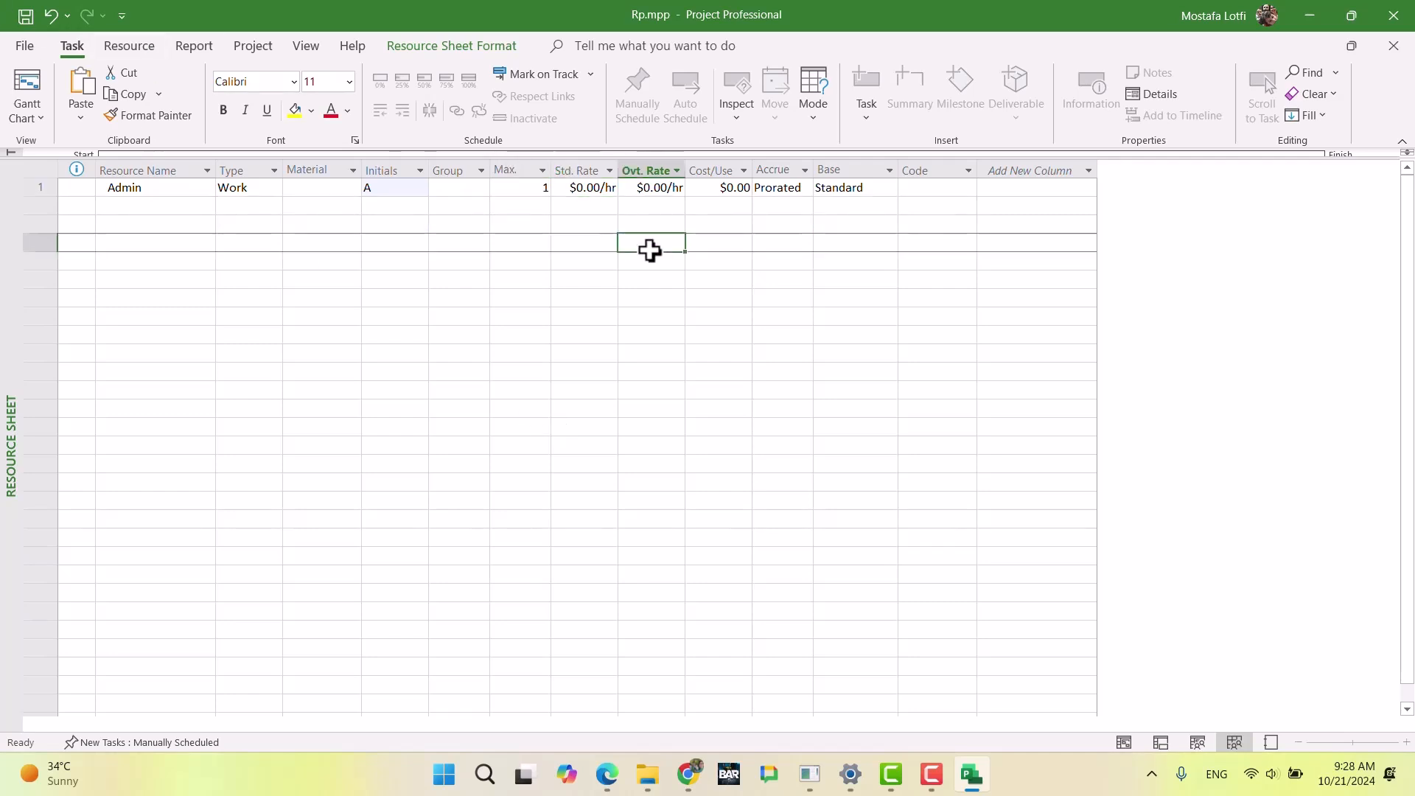
left_click(613, 190)
left_click_drag(669, 189, 581, 186)
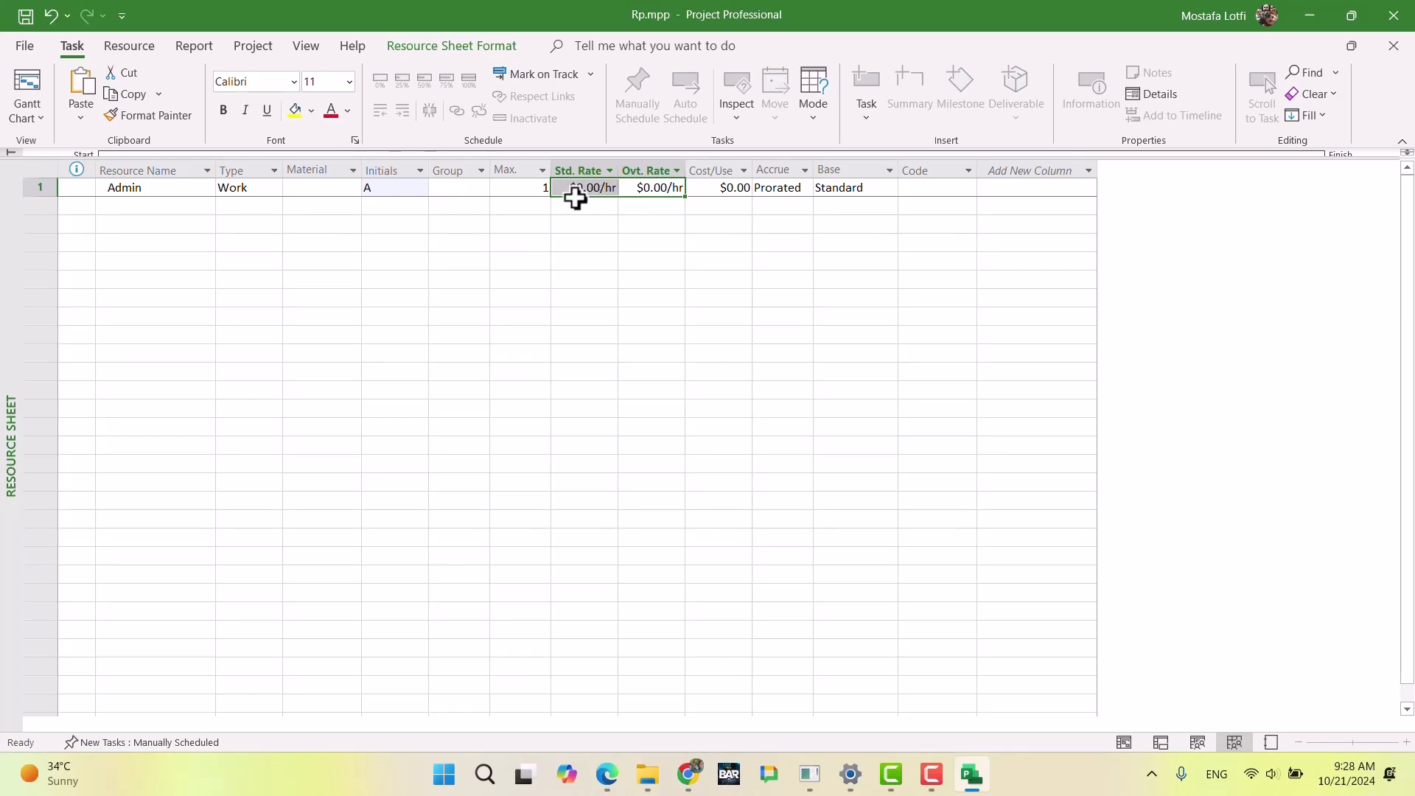
Step: Open the project's display options, set the currency decimal digits to 0, and check the available currencies
left_click(24, 46)
left_click(70, 720)
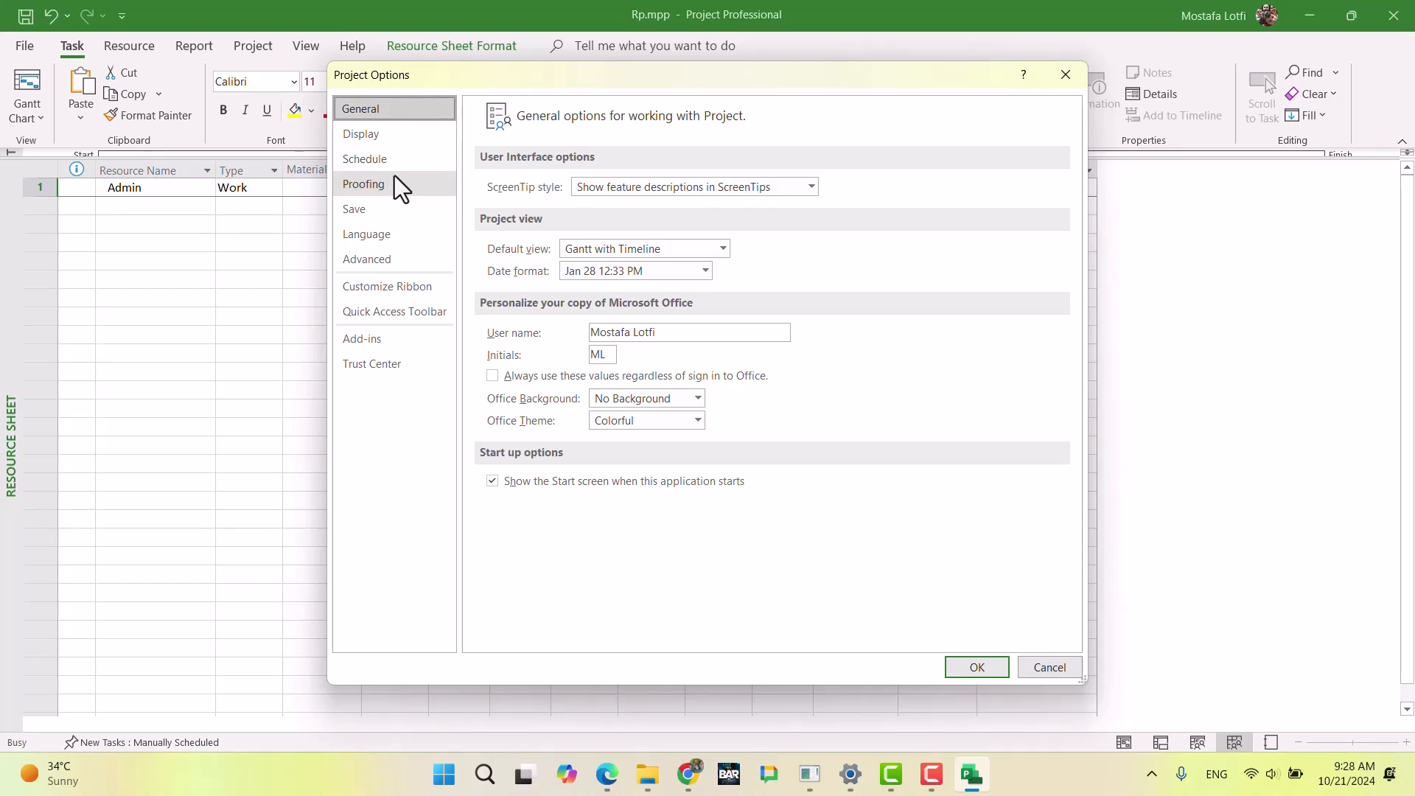
left_click(403, 137)
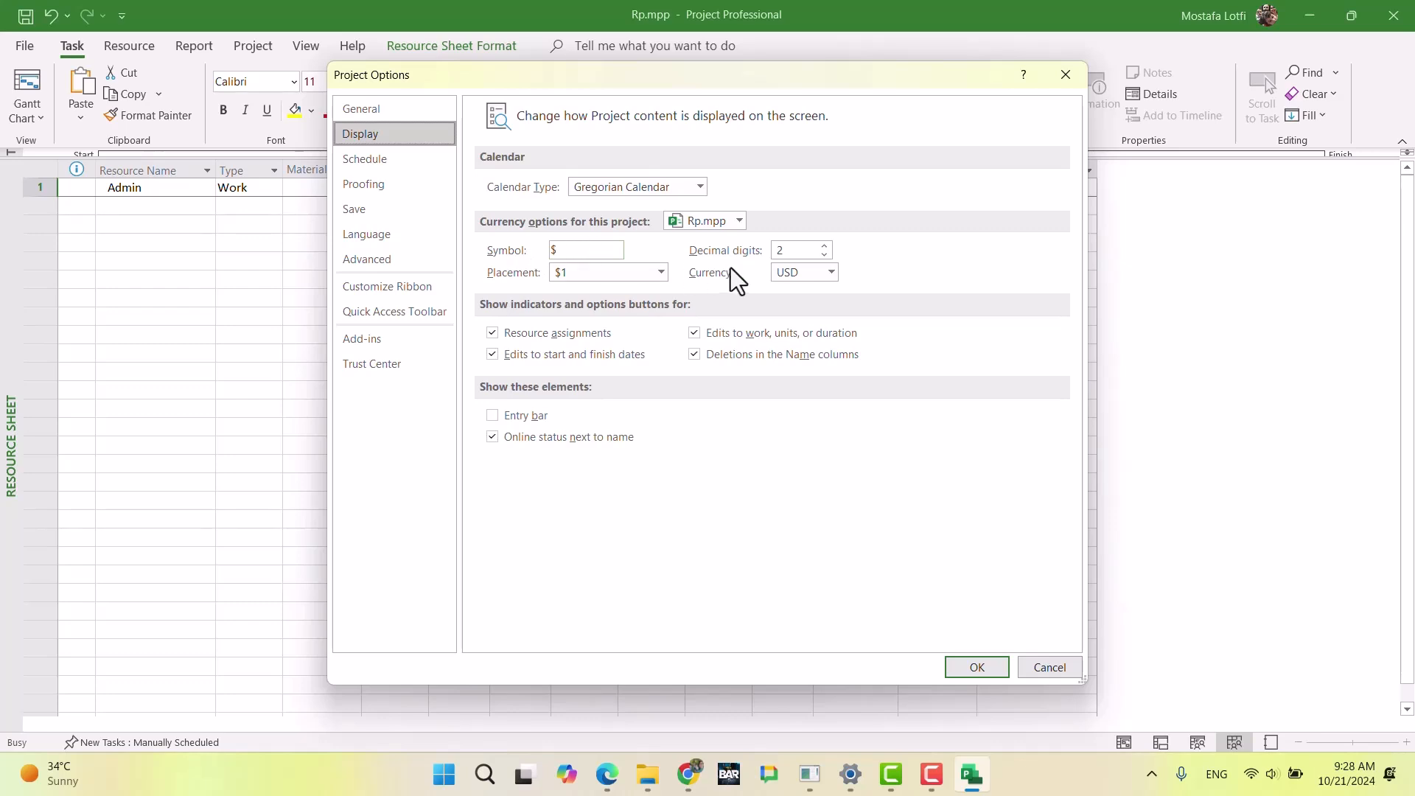
left_click(824, 255)
left_click(825, 255)
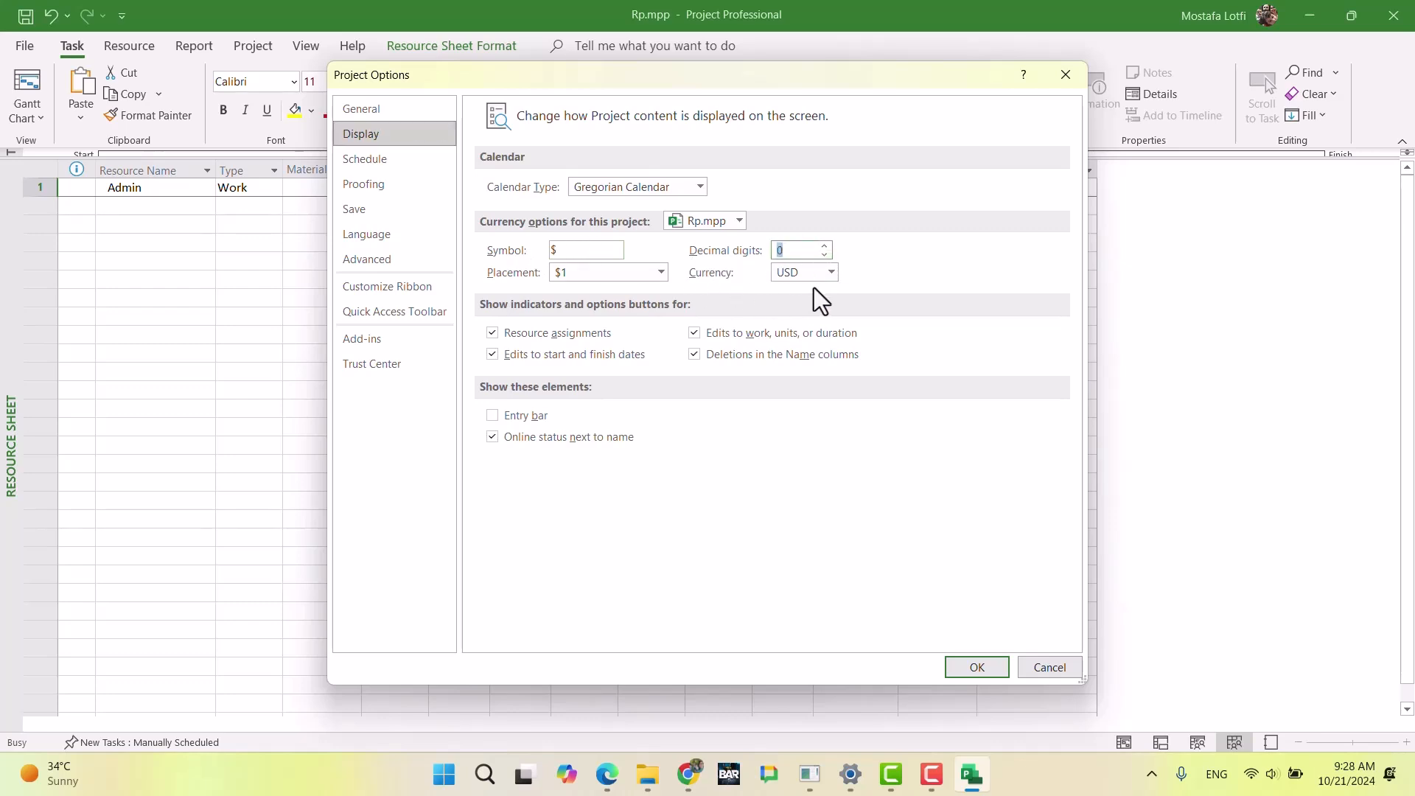
left_click(830, 274)
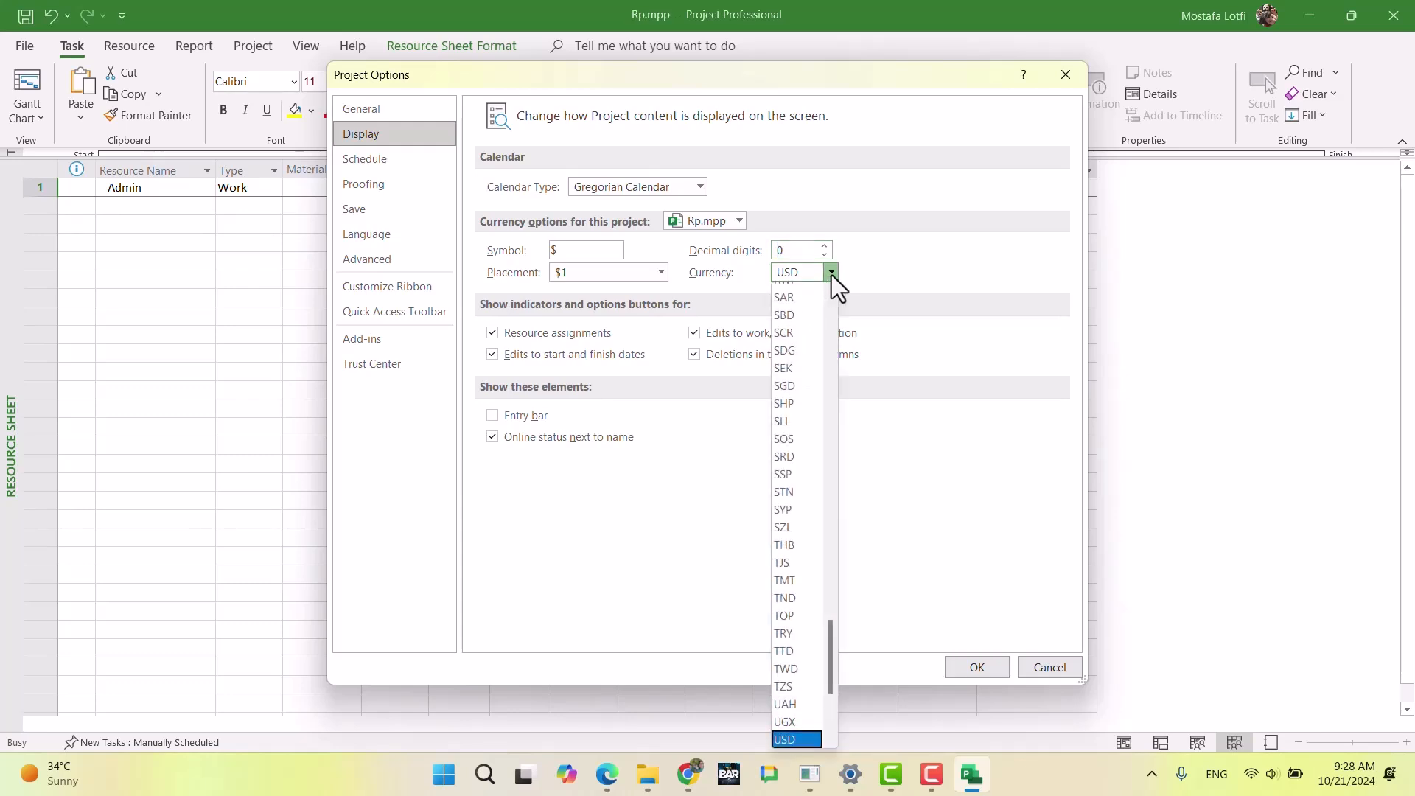
left_click(831, 276)
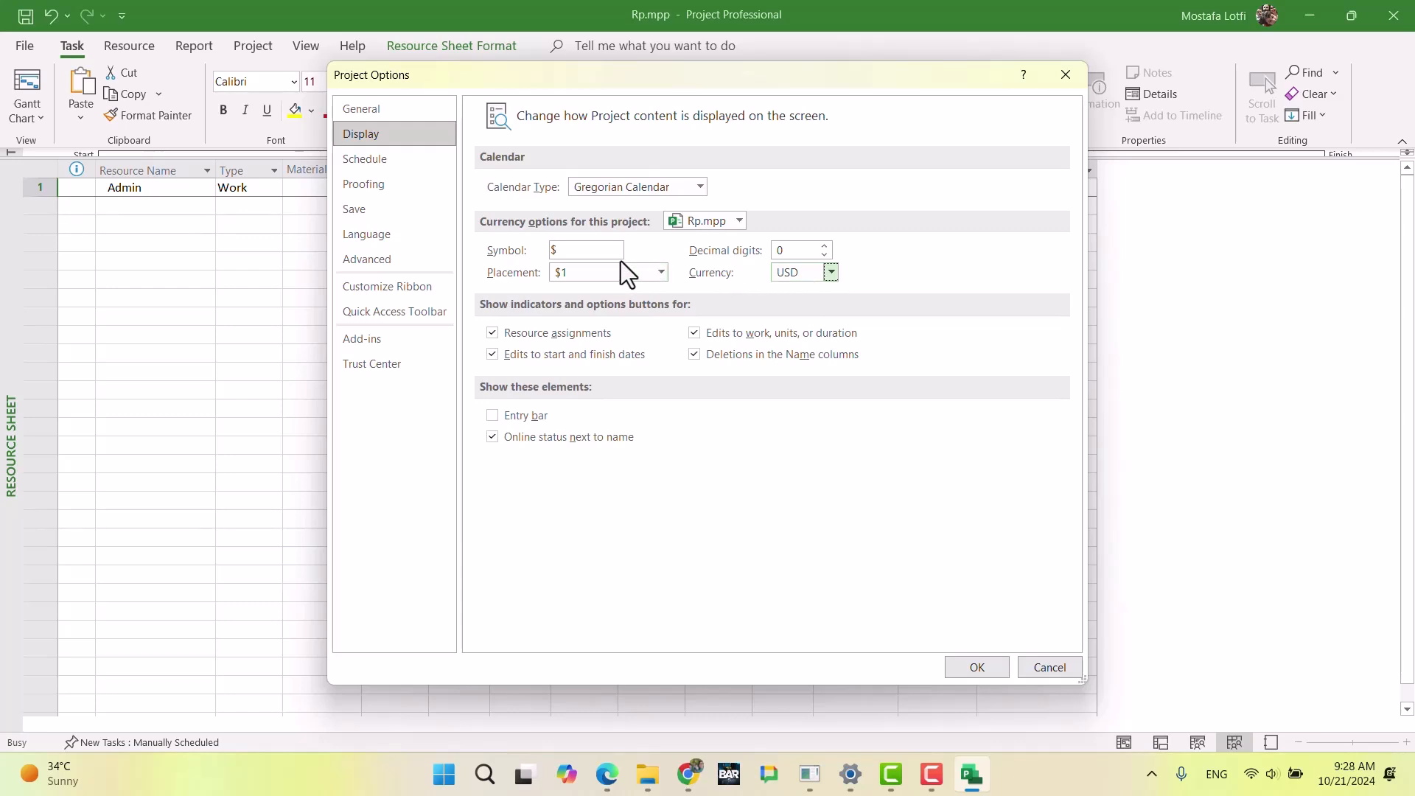
Step: Clear the currency symbol, choose the placement shown as 1, and apply the options to Rp.mpp
double_click(562, 250)
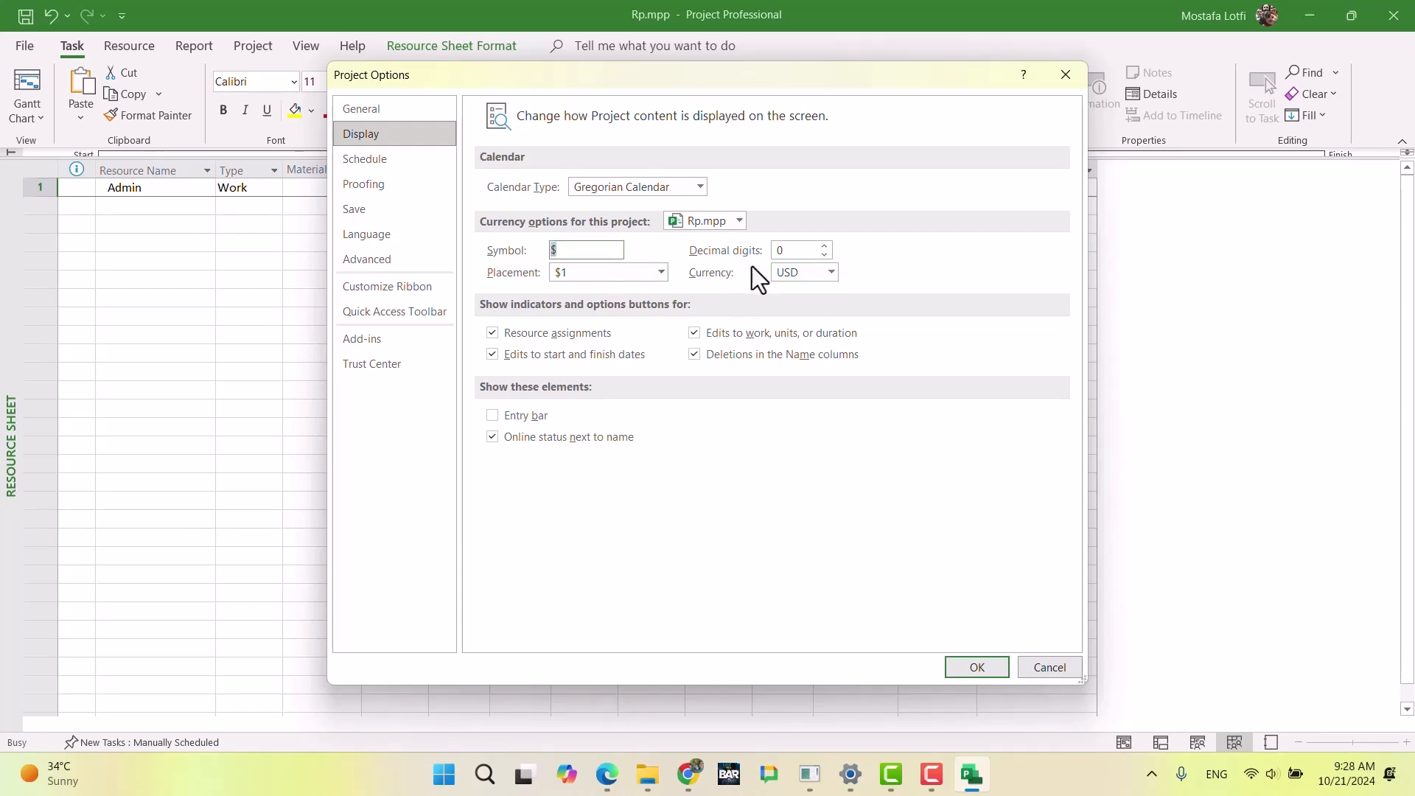
key("BackSpace")
type("EUR")
key("BackSpace")
key("BackSpace")
key("BackSpace")
left_click(654, 274)
left_click(622, 305)
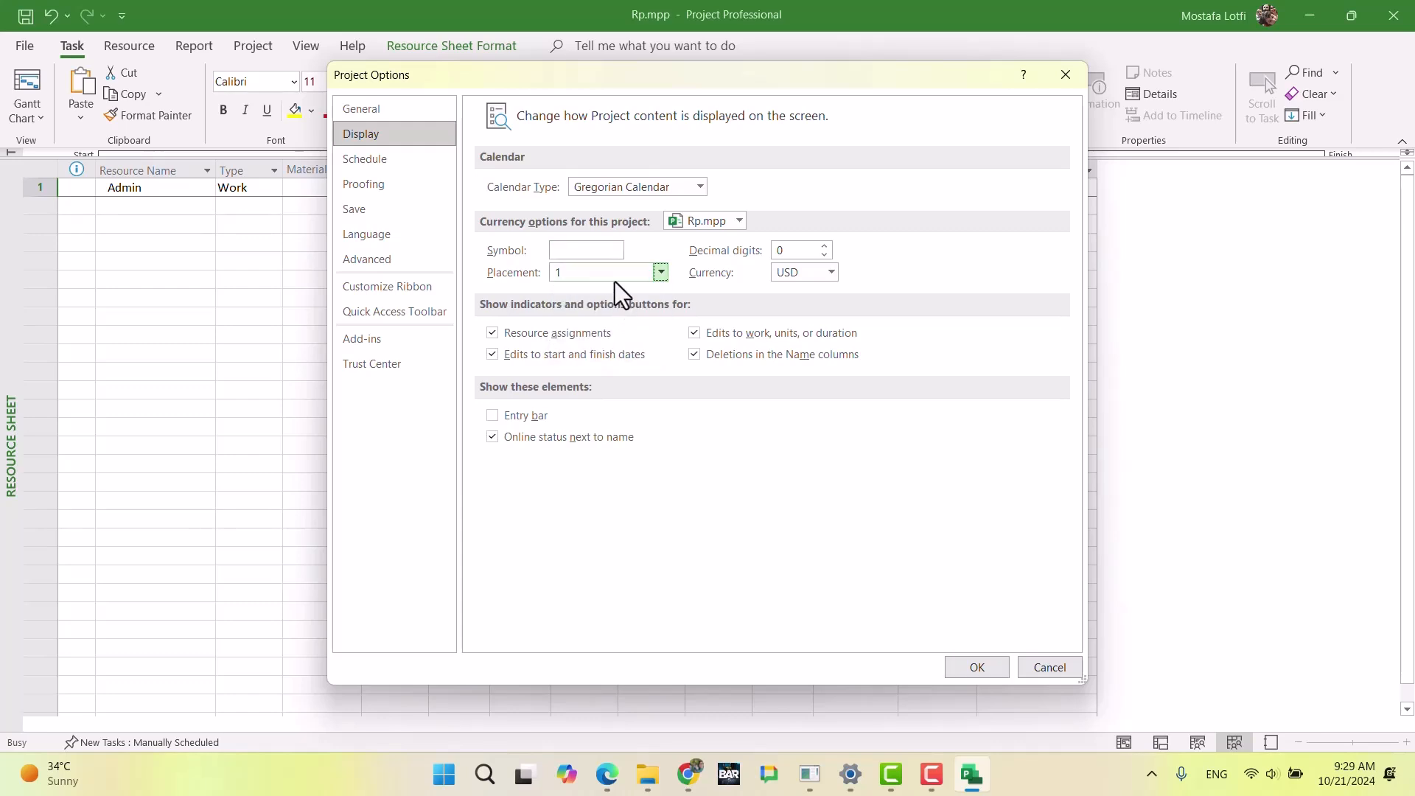
left_click(591, 251)
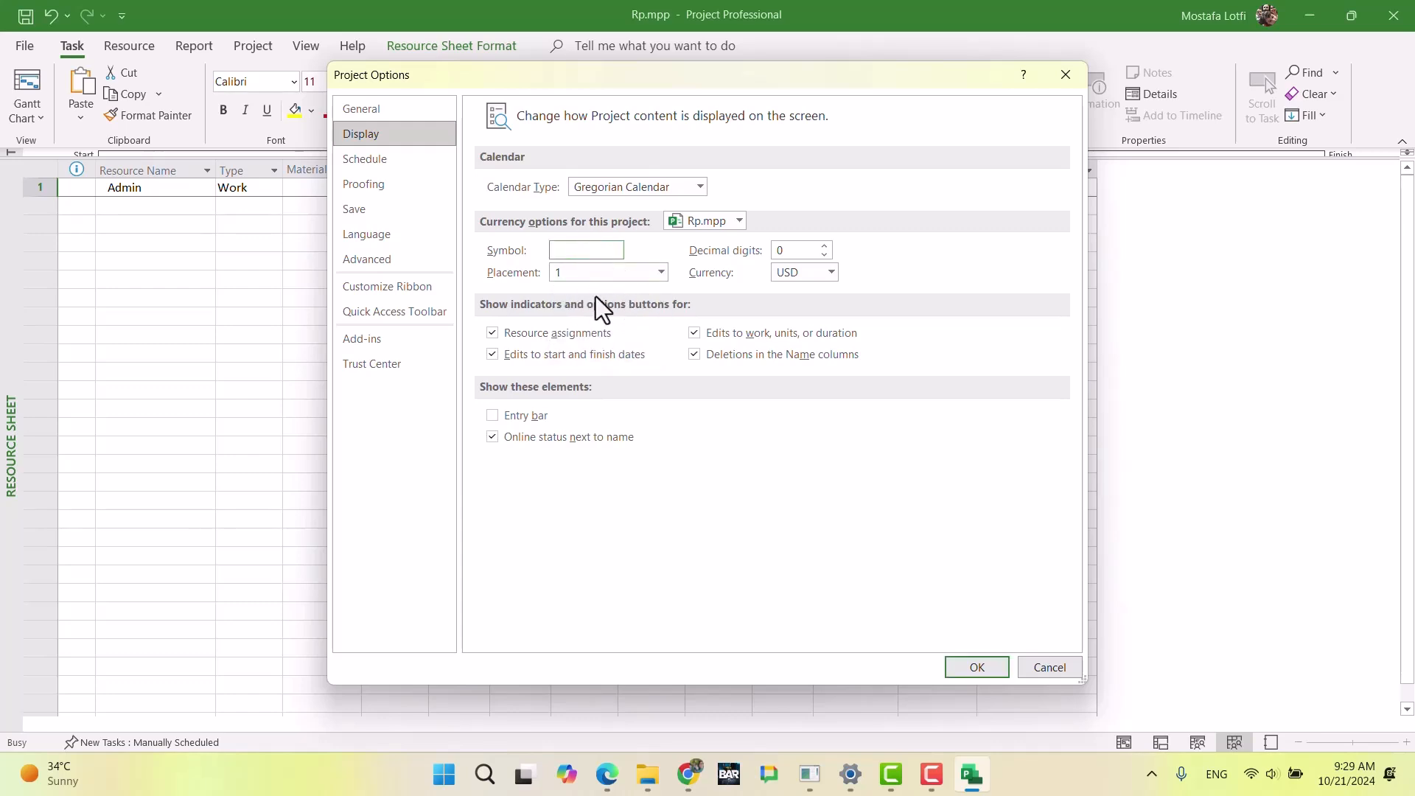
left_click(975, 661)
left_click(569, 369)
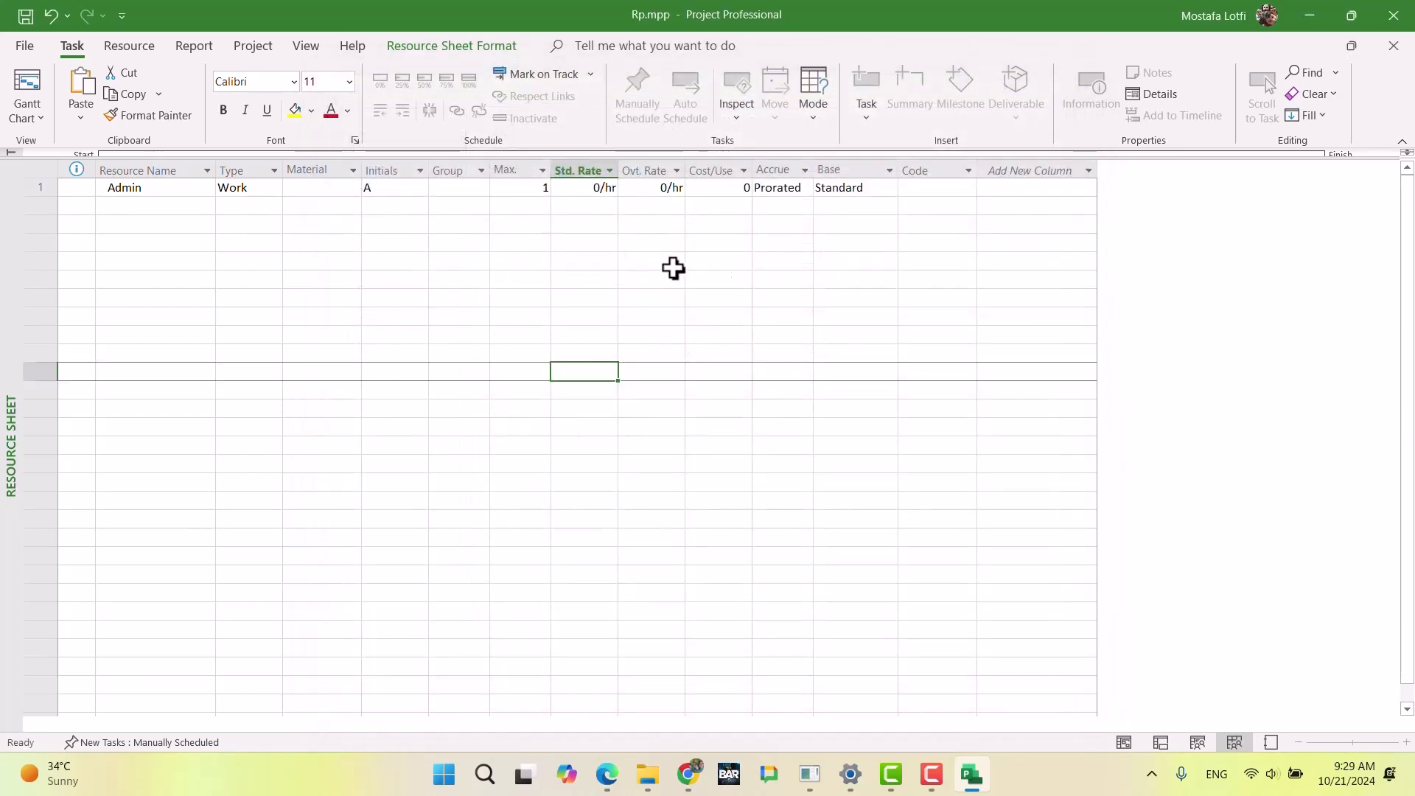
Step: Recheck the three location-based Admin hourly costs in the Chrome exam document and return to Microsoft Project
left_click(582, 190)
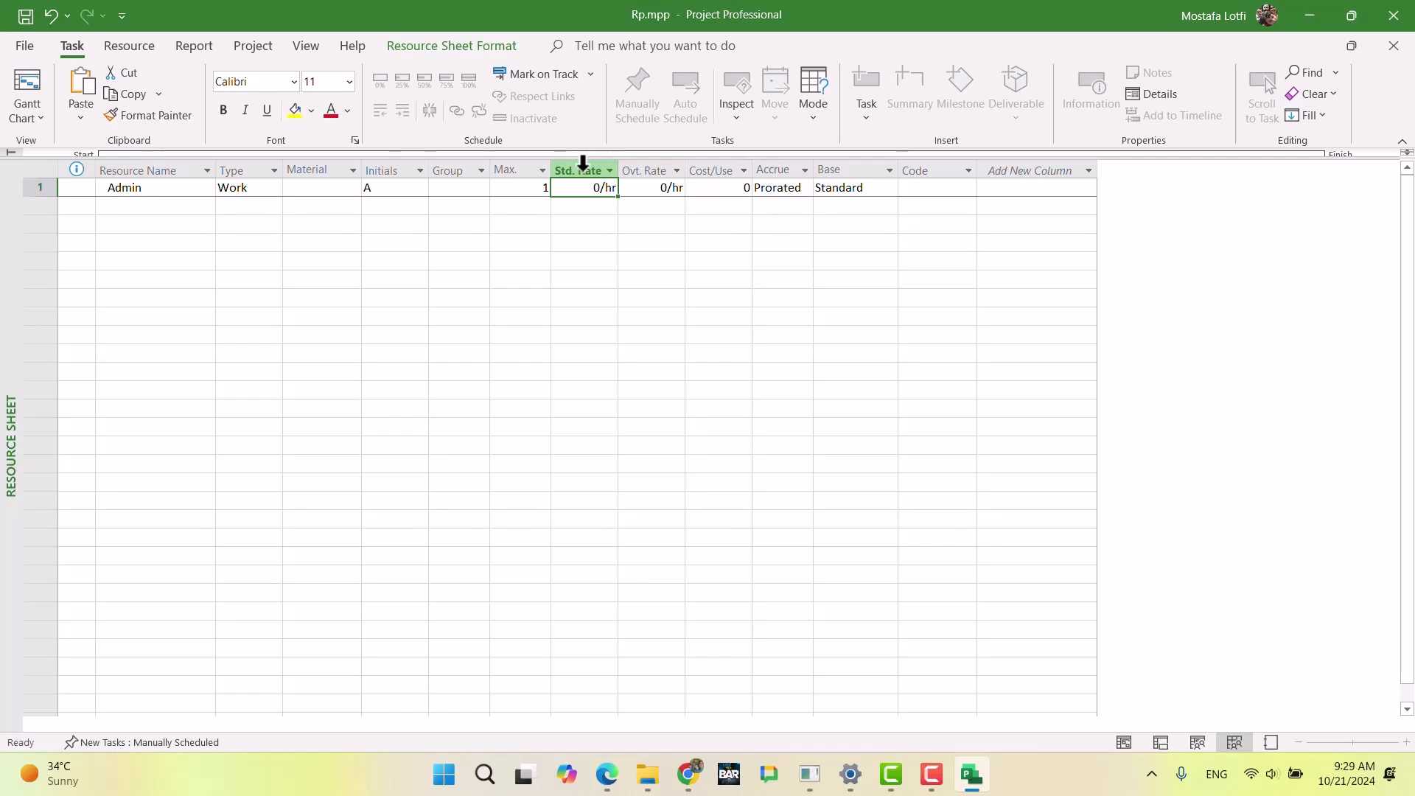
left_click(687, 774)
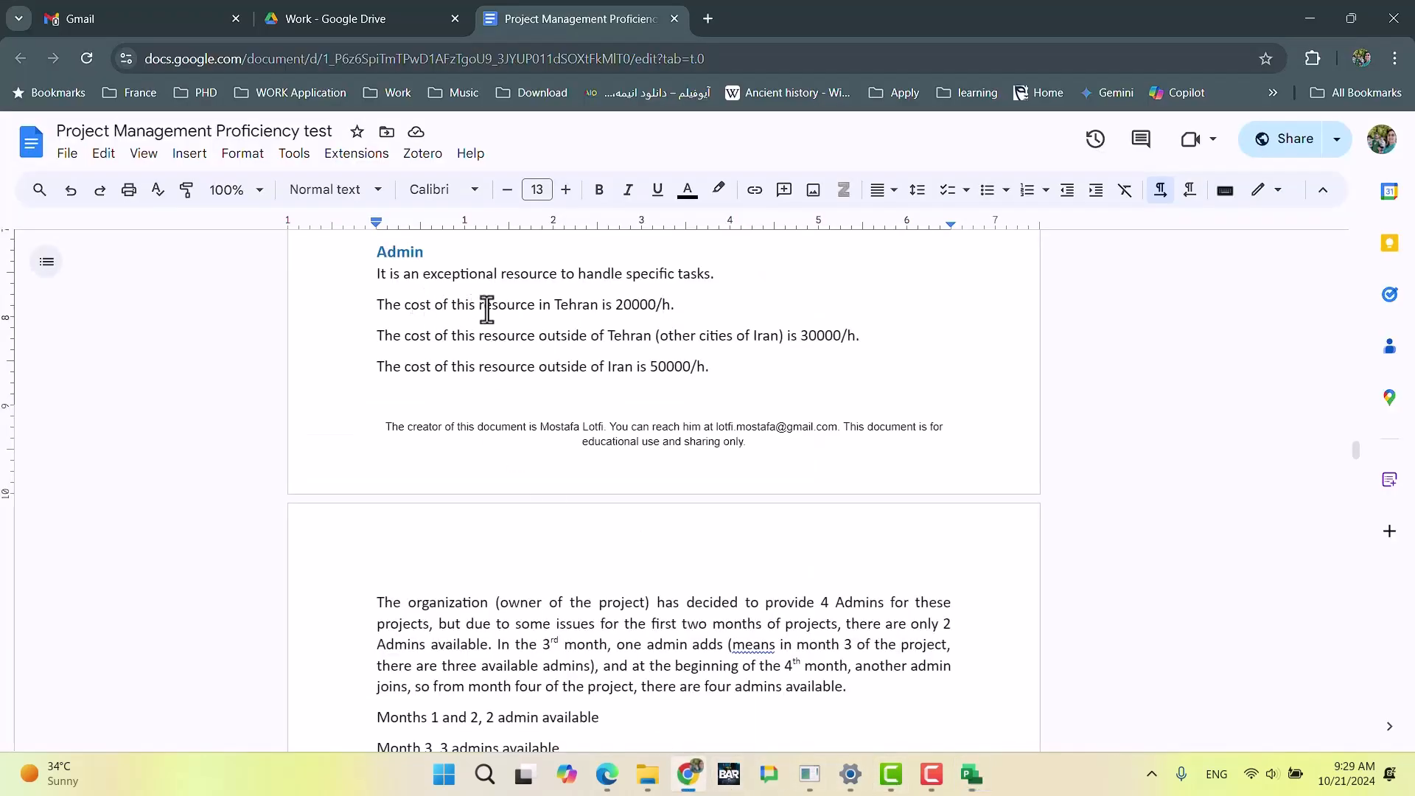
left_click_drag(374, 304, 790, 374)
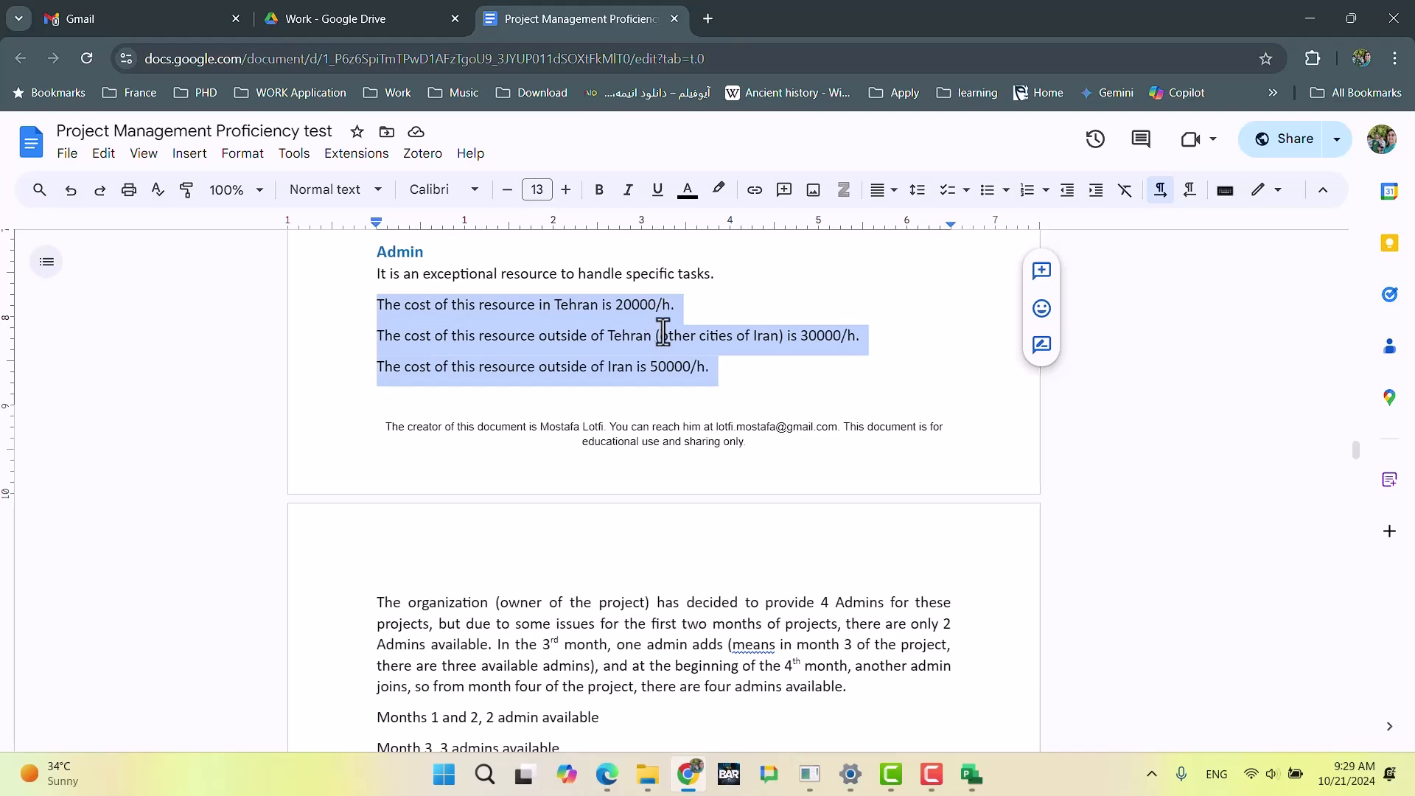
left_click(971, 774)
Step: Open the Admin resource's information and show its cost rate tables
left_click(462, 319)
double_click(386, 191)
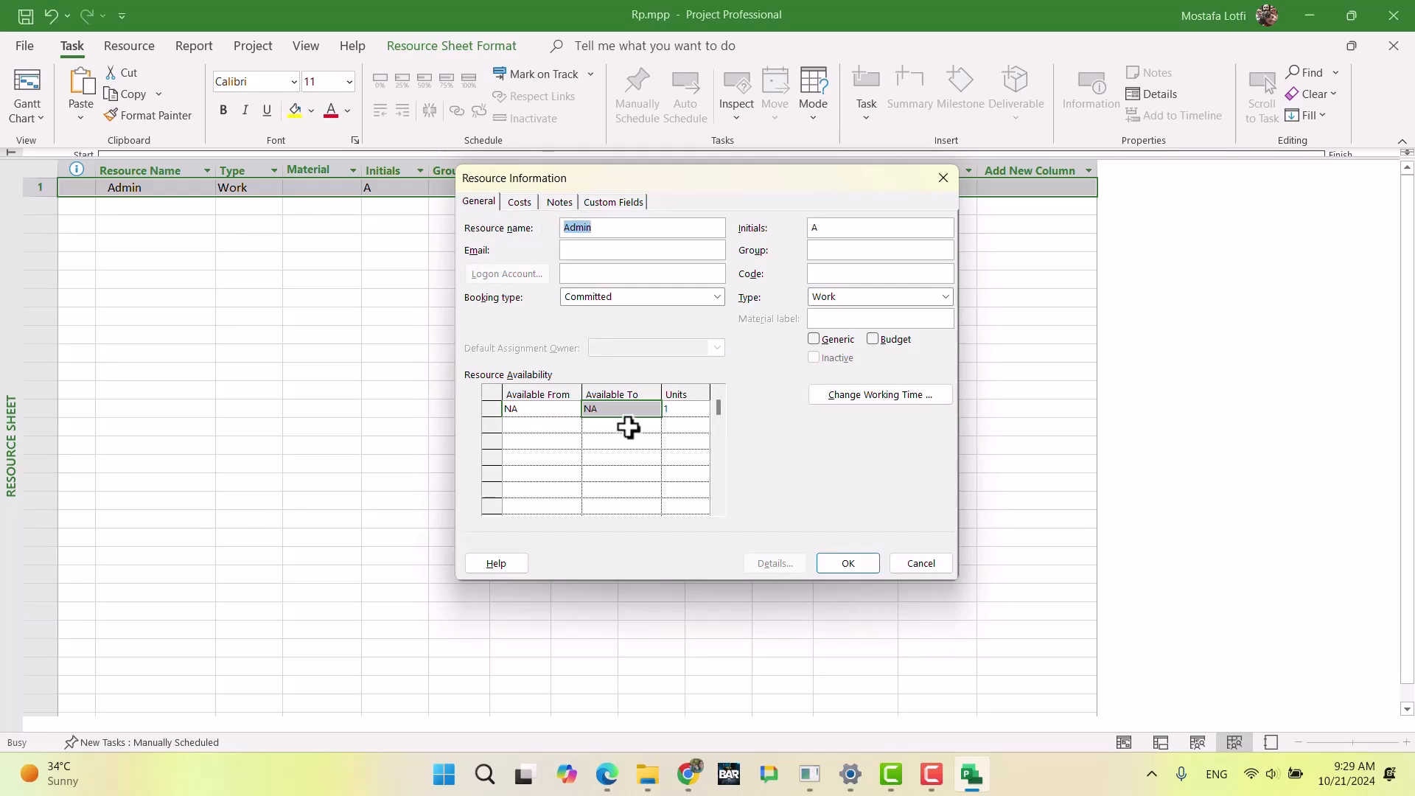
left_click(530, 204)
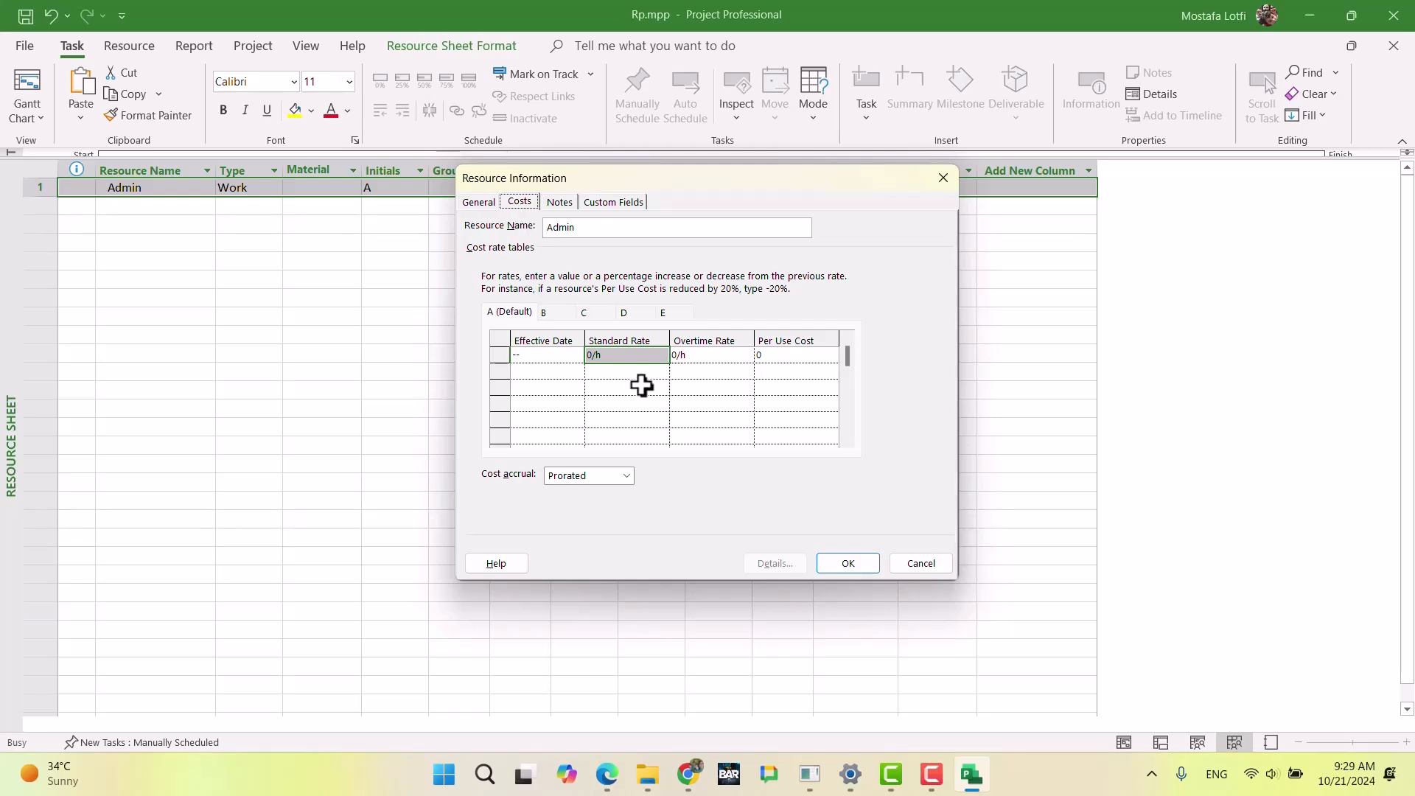
Step: Look through Admin's cost rate tables A to E and return to the first empty row of default table A
left_click(564, 372)
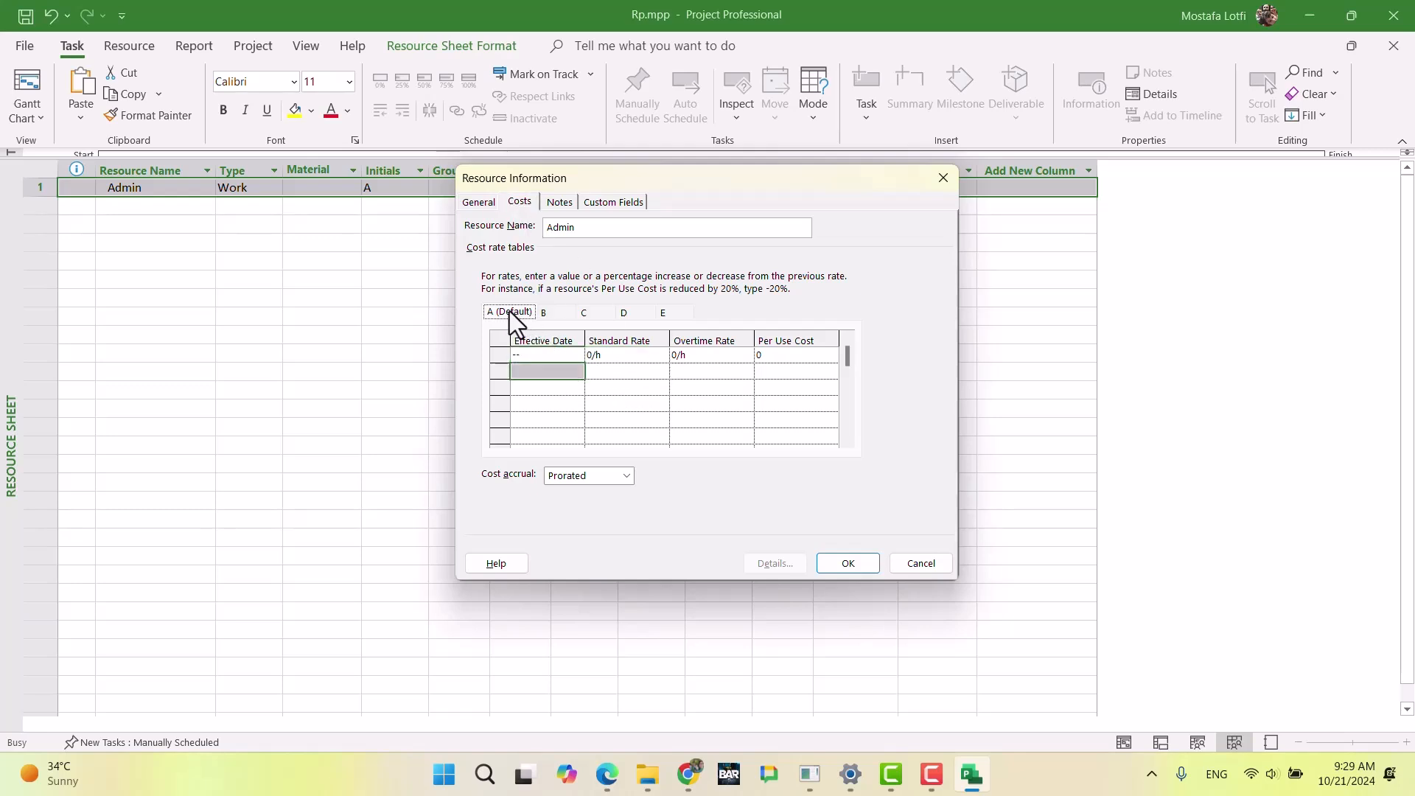
left_click(543, 313)
left_click(674, 318)
left_click(520, 316)
left_click(549, 318)
left_click(524, 313)
left_click(604, 370)
left_click(559, 373)
Step: Check the Admin resource's Tehran cost in the Chrome exam document and return to its cost rate tables in Microsoft Project
left_click(688, 775)
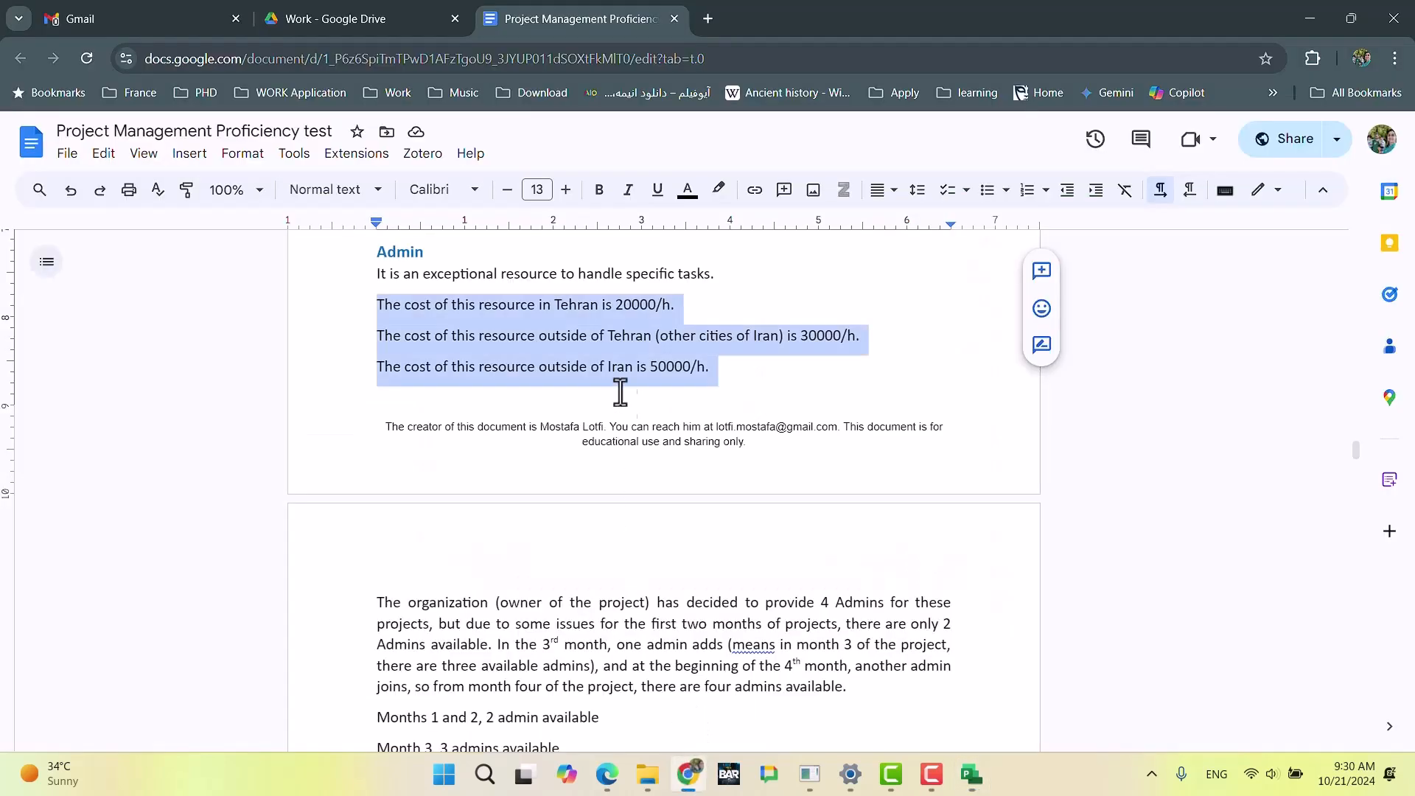
left_click(673, 307)
left_click(688, 774)
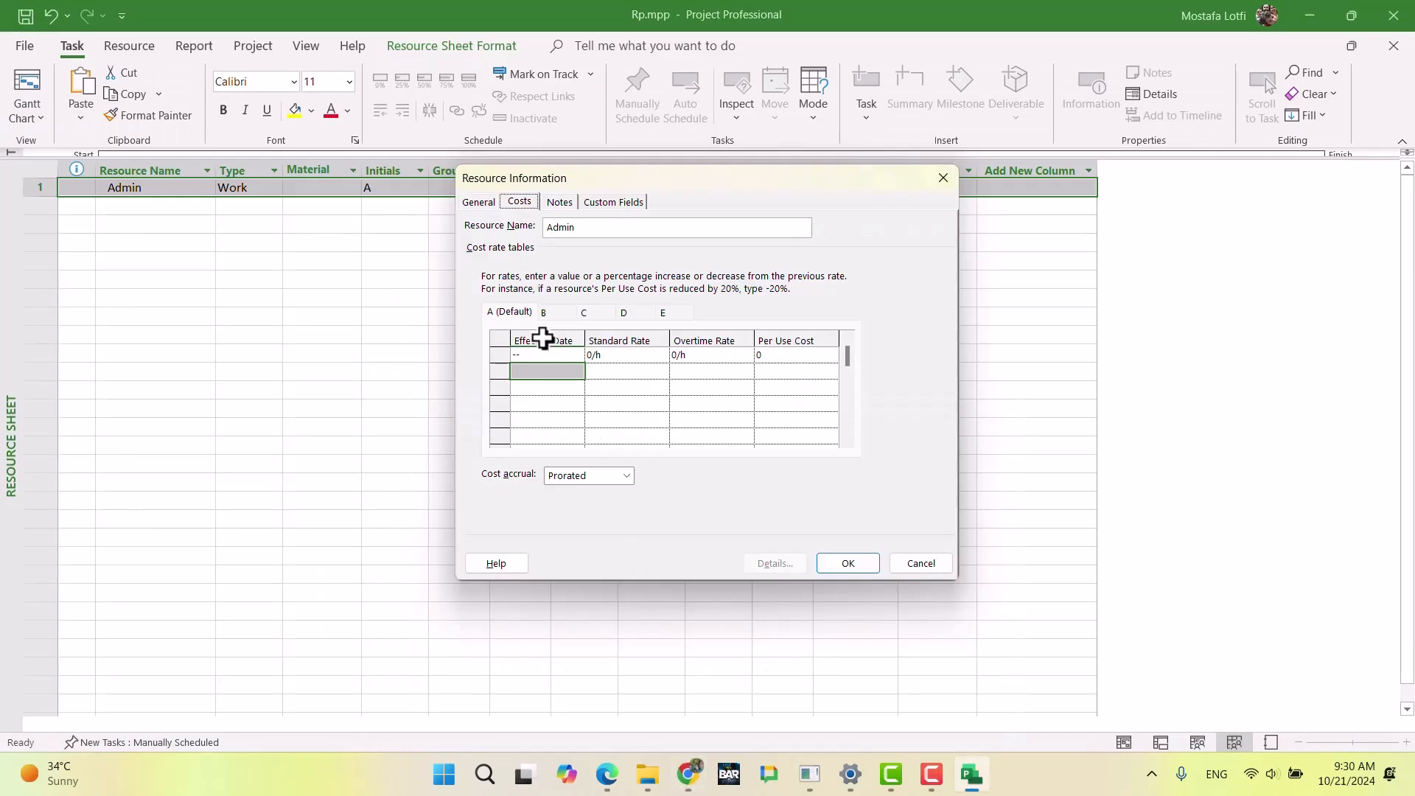
Step: Set the standard rate in the first row of Admin's default cost rate table A to 20000 per hour
left_click(634, 359)
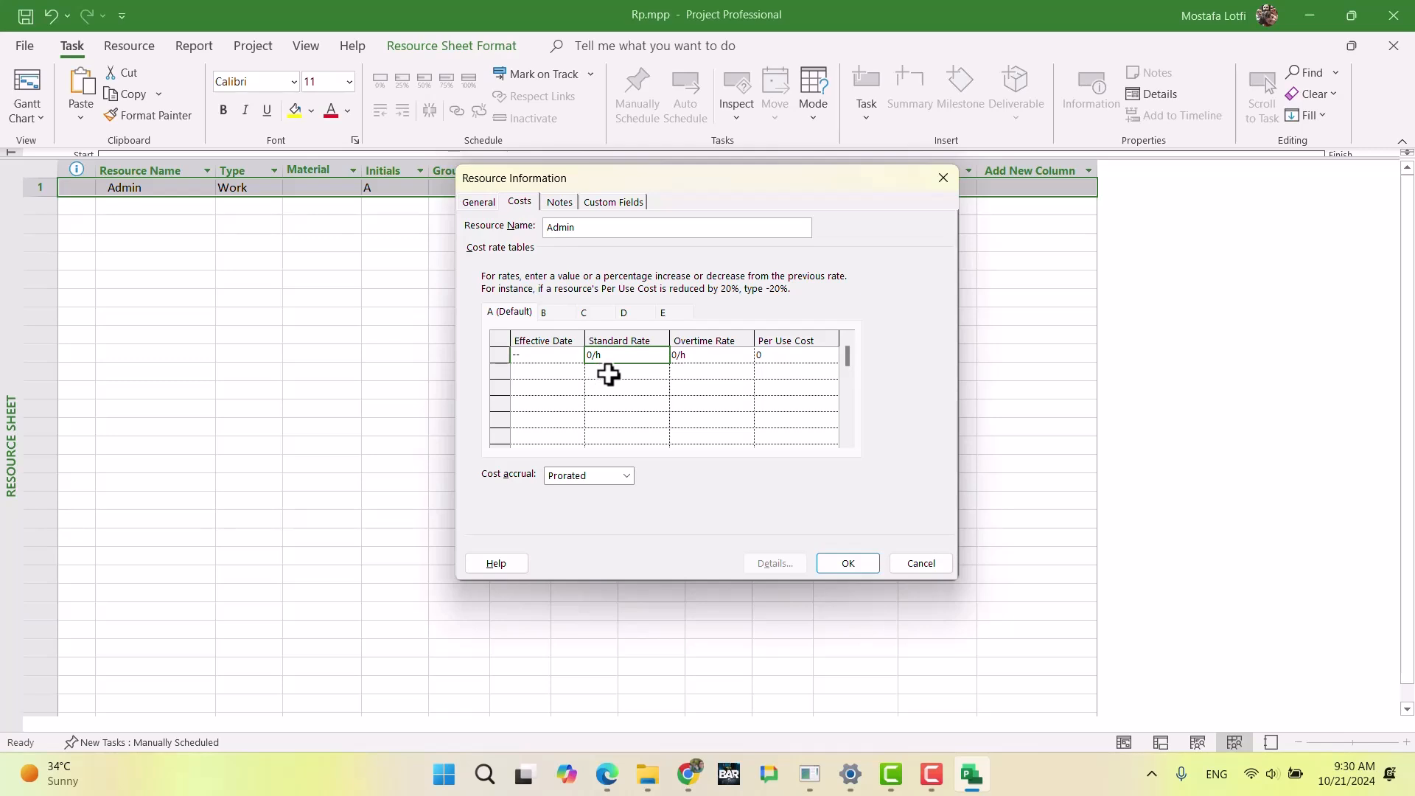
type("20000")
key("Return")
Step: Review the Admin availability by month and the location-based costs in the Chrome exam document, and return to Microsoft Project
key("alt+Tab")
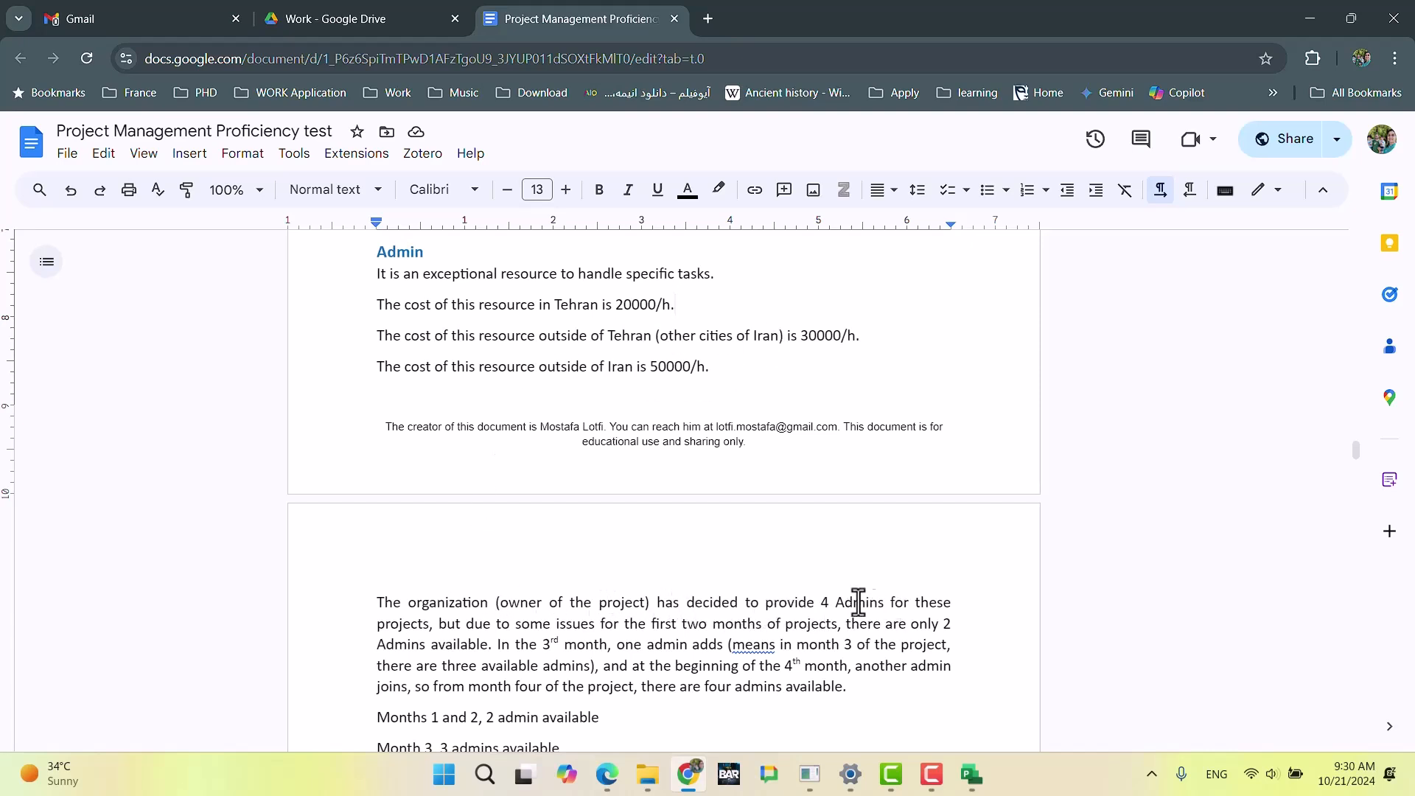
scroll(869, 603, "down", 3)
left_click_drag(800, 358, 885, 356)
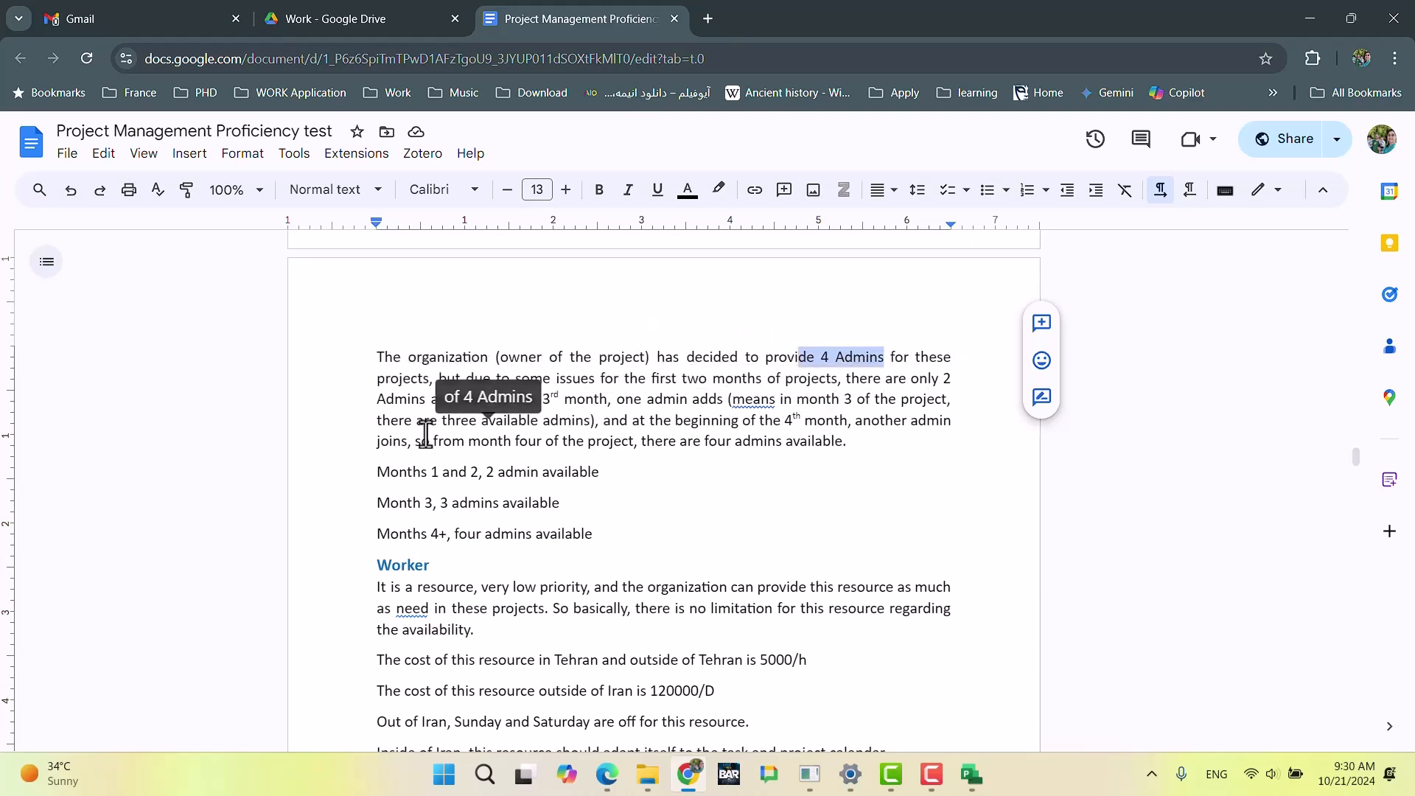
left_click_drag(601, 539, 372, 378)
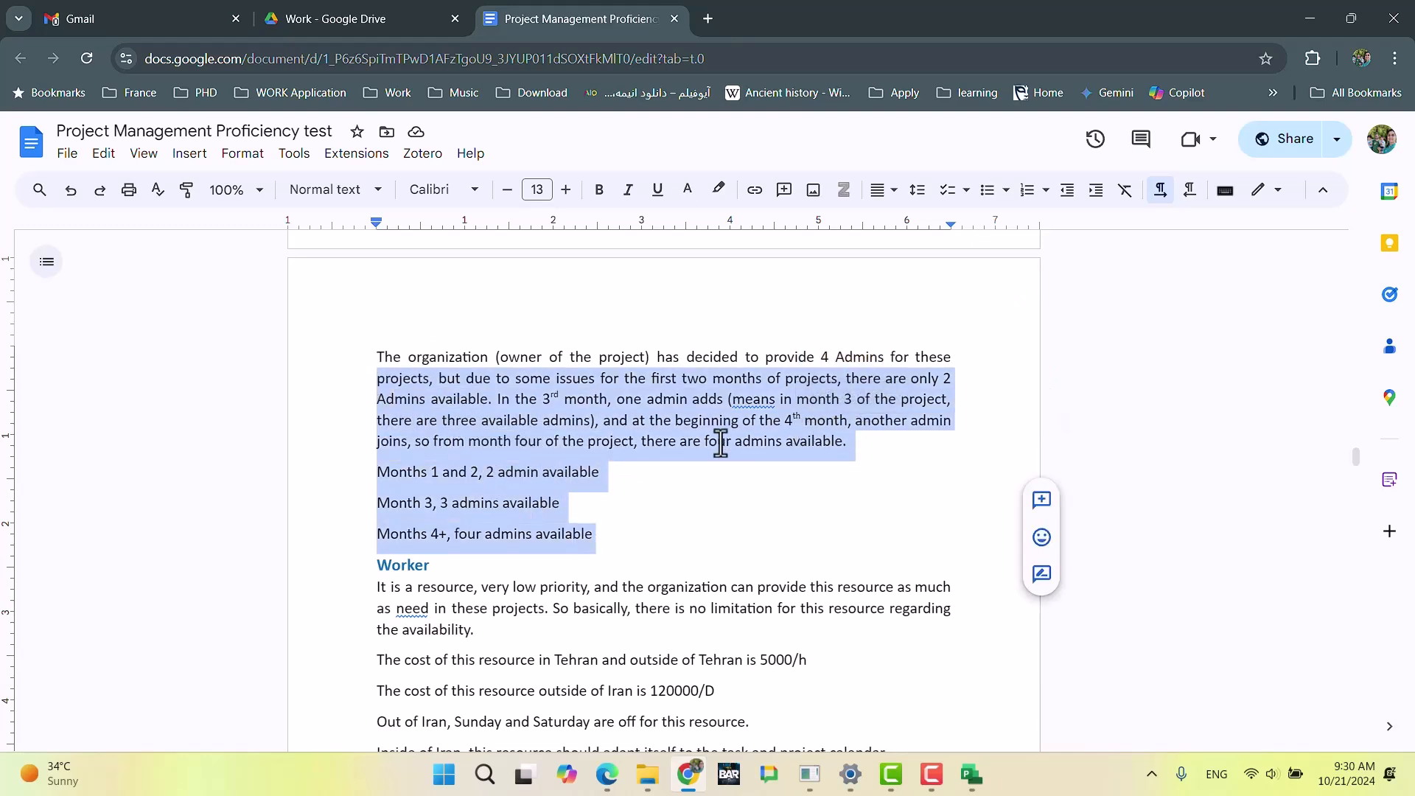
scroll(720, 443, "up", 3)
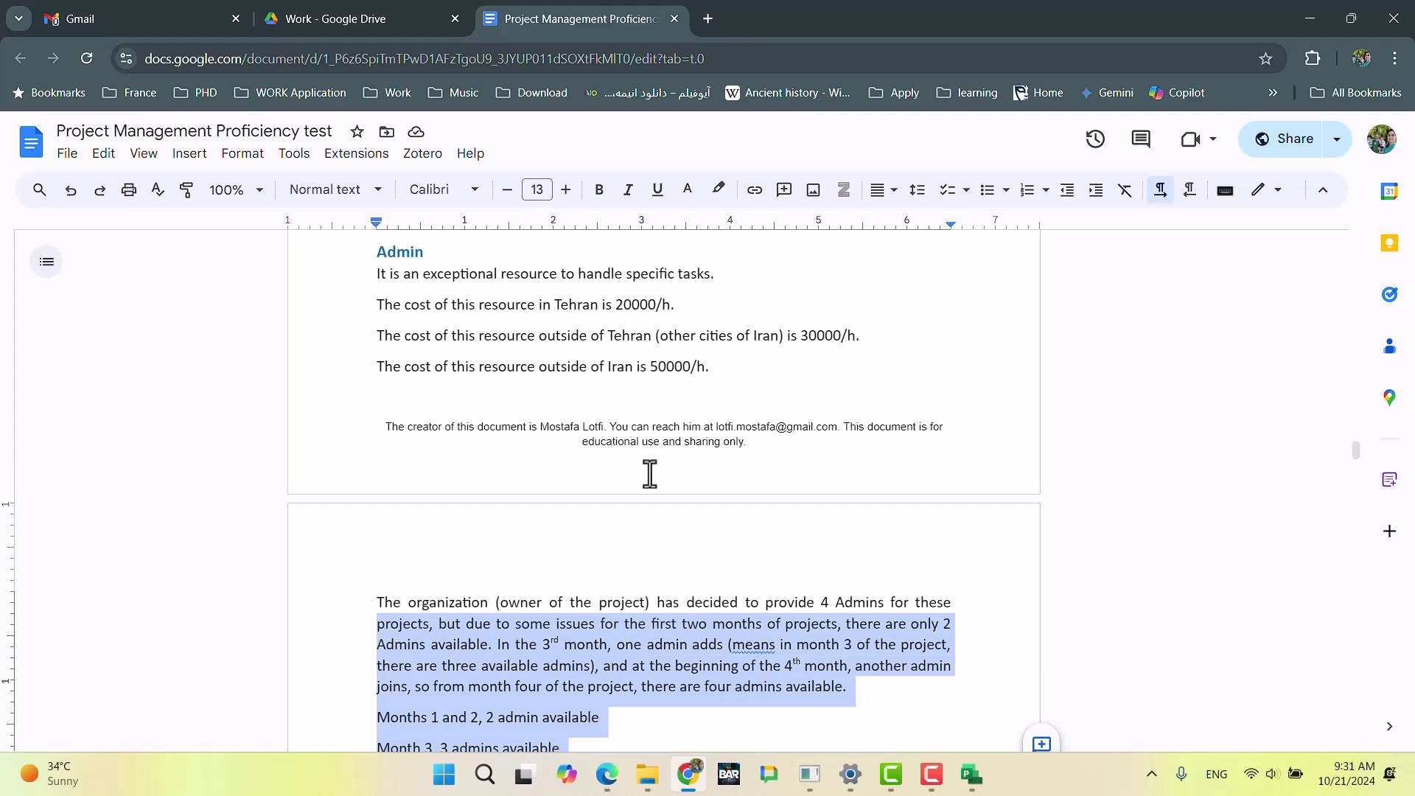
left_click(597, 341)
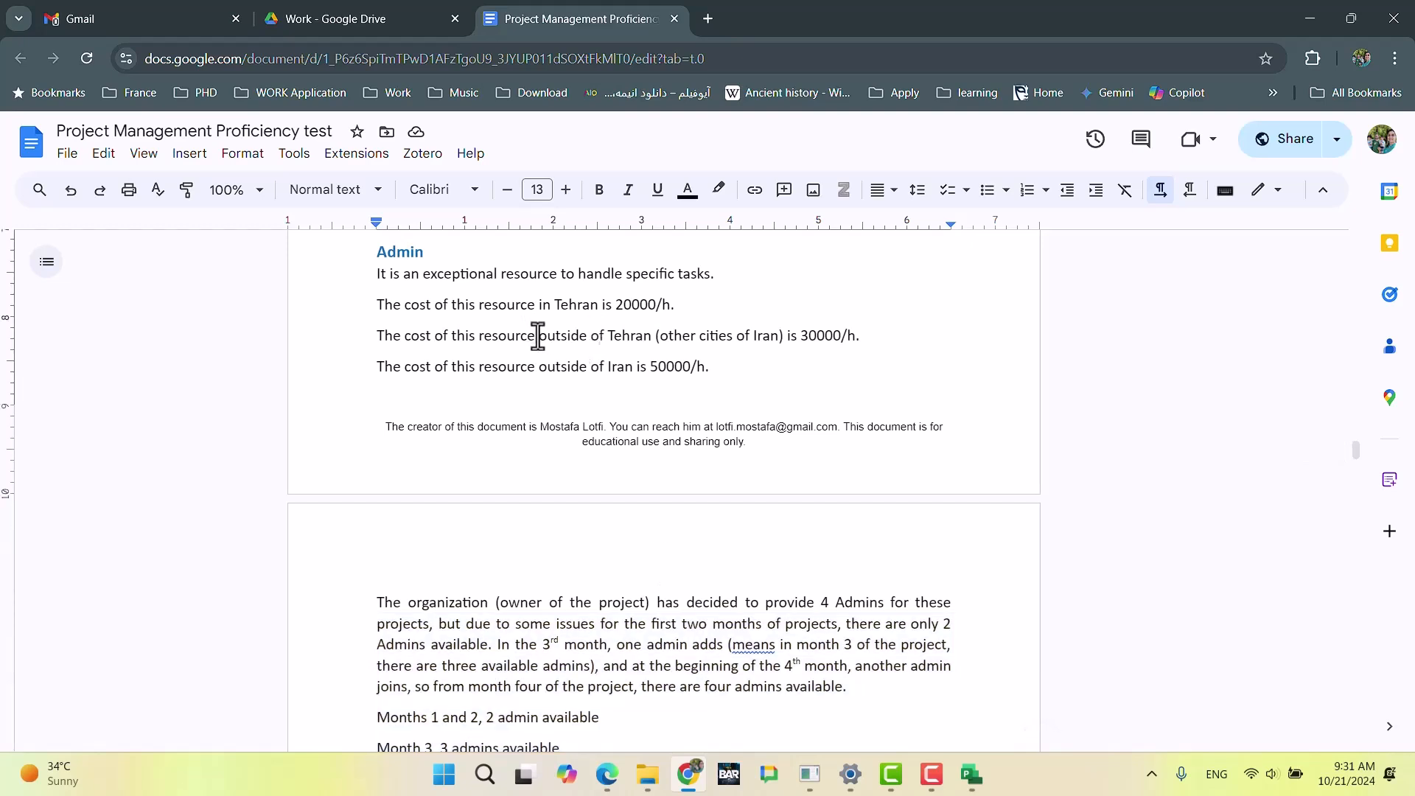
key("alt+Tab")
Step: Set the overtime rate in the first row of cost rate table A to 20000 per hour
left_click(700, 357)
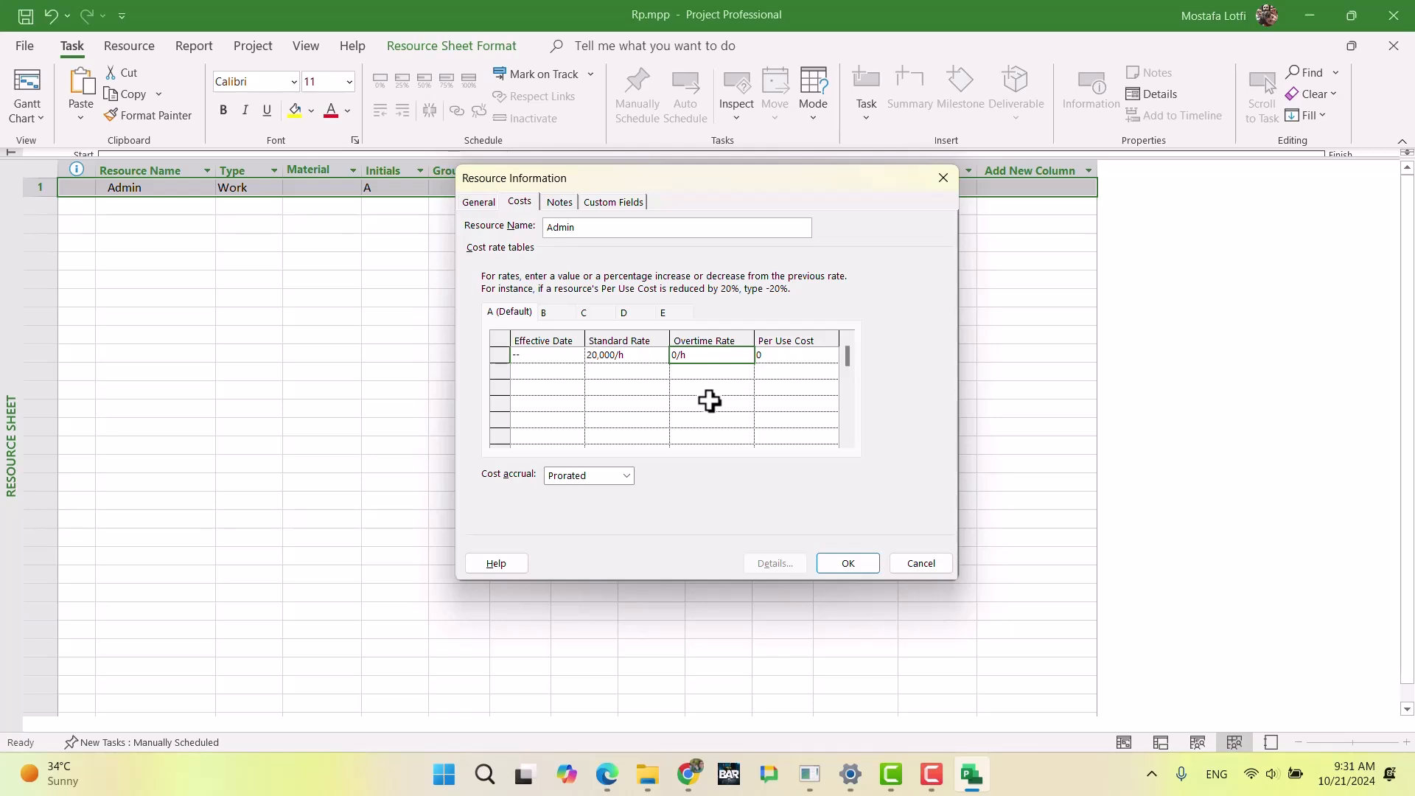
type("20000")
key("Return")
key("Up")
key("Right")
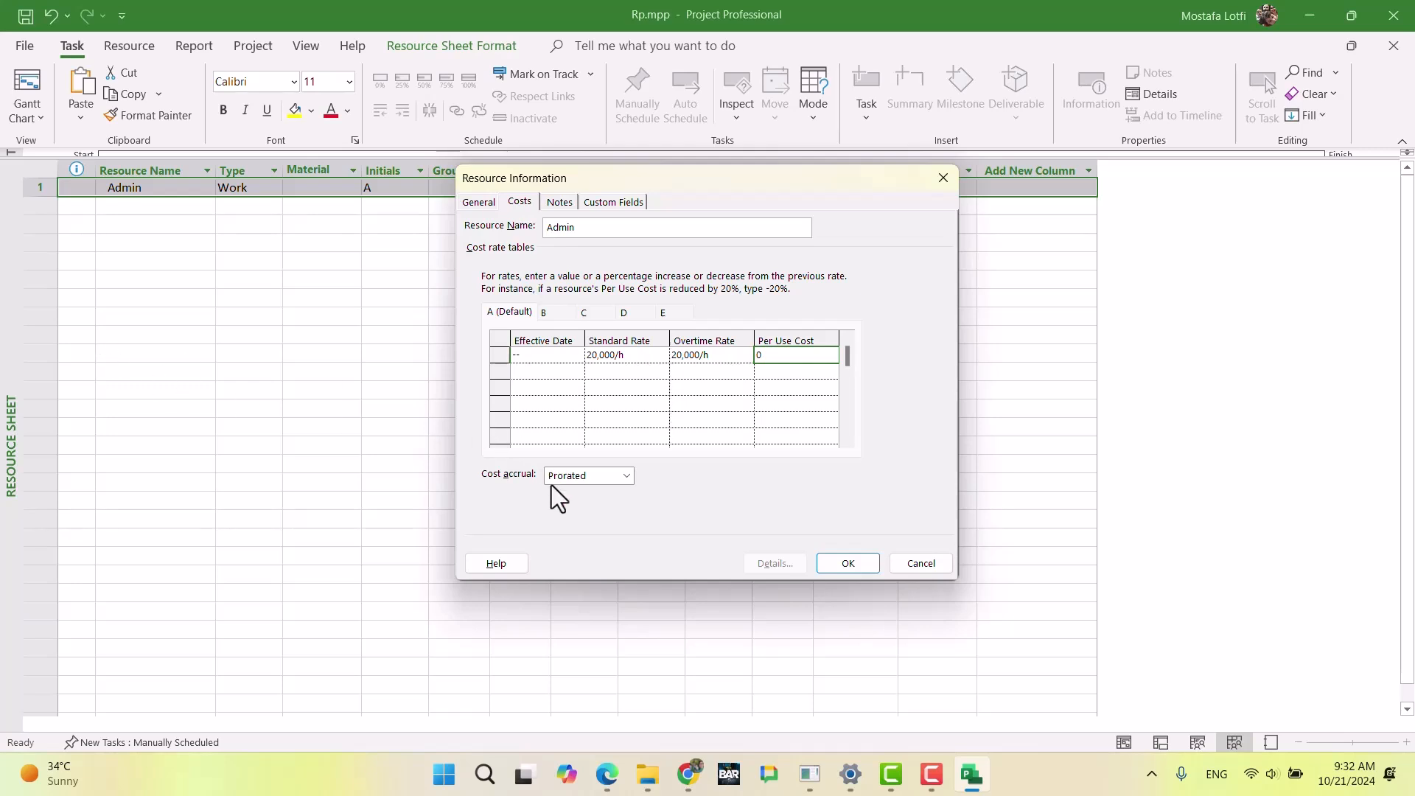
Step: Set both the standard rate and the overtime rate in the first row of cost rate table B to 30000 per hour
left_click(555, 311)
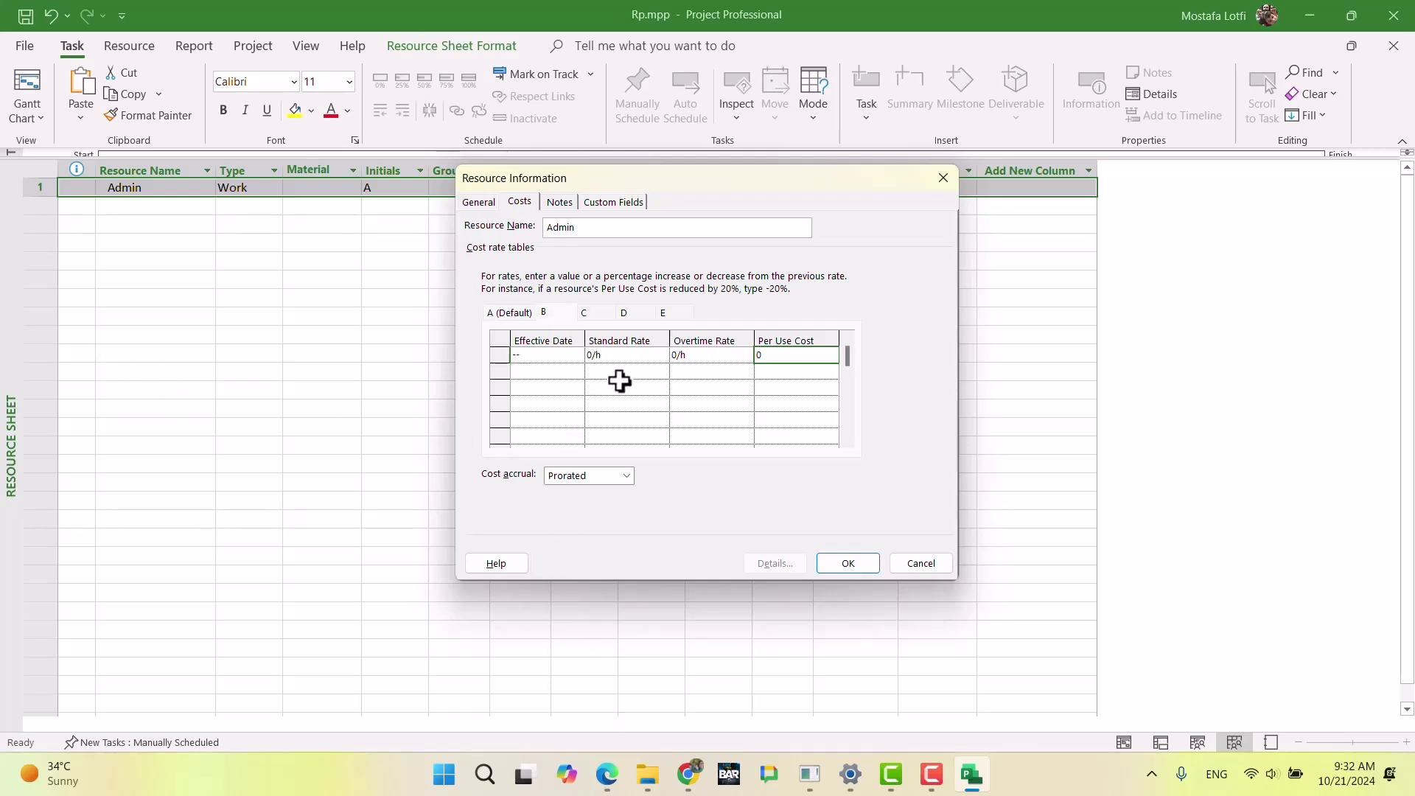
left_click(617, 357)
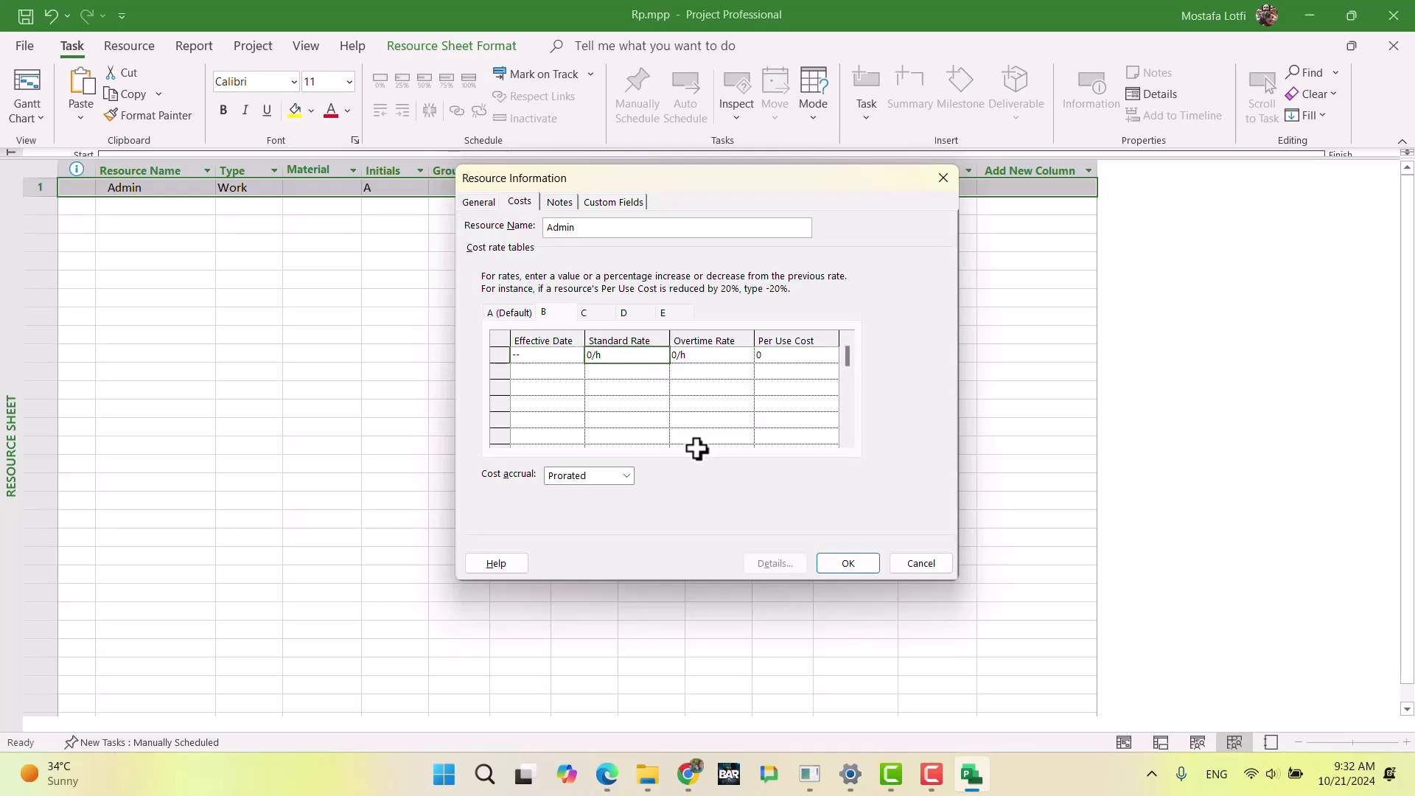
type("3-0")
key("BackSpace")
key("BackSpace")
type("00")
key("Return")
key("Up")
key("Right")
type("3000")
key("Return")
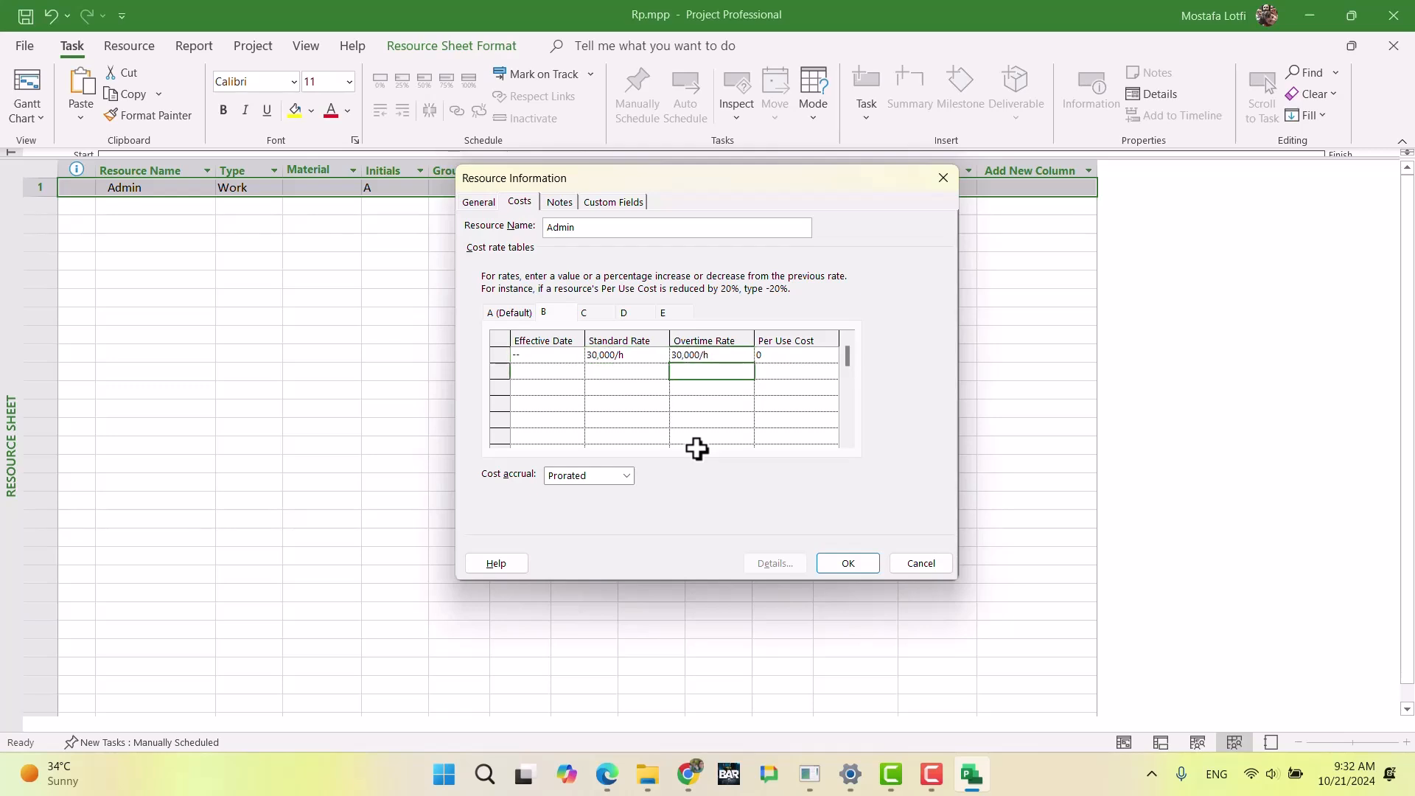
Step: Set both the standard rate and the overtime rate in the first row of cost rate table C to 50000 per hour
left_click(594, 315)
left_click(601, 355)
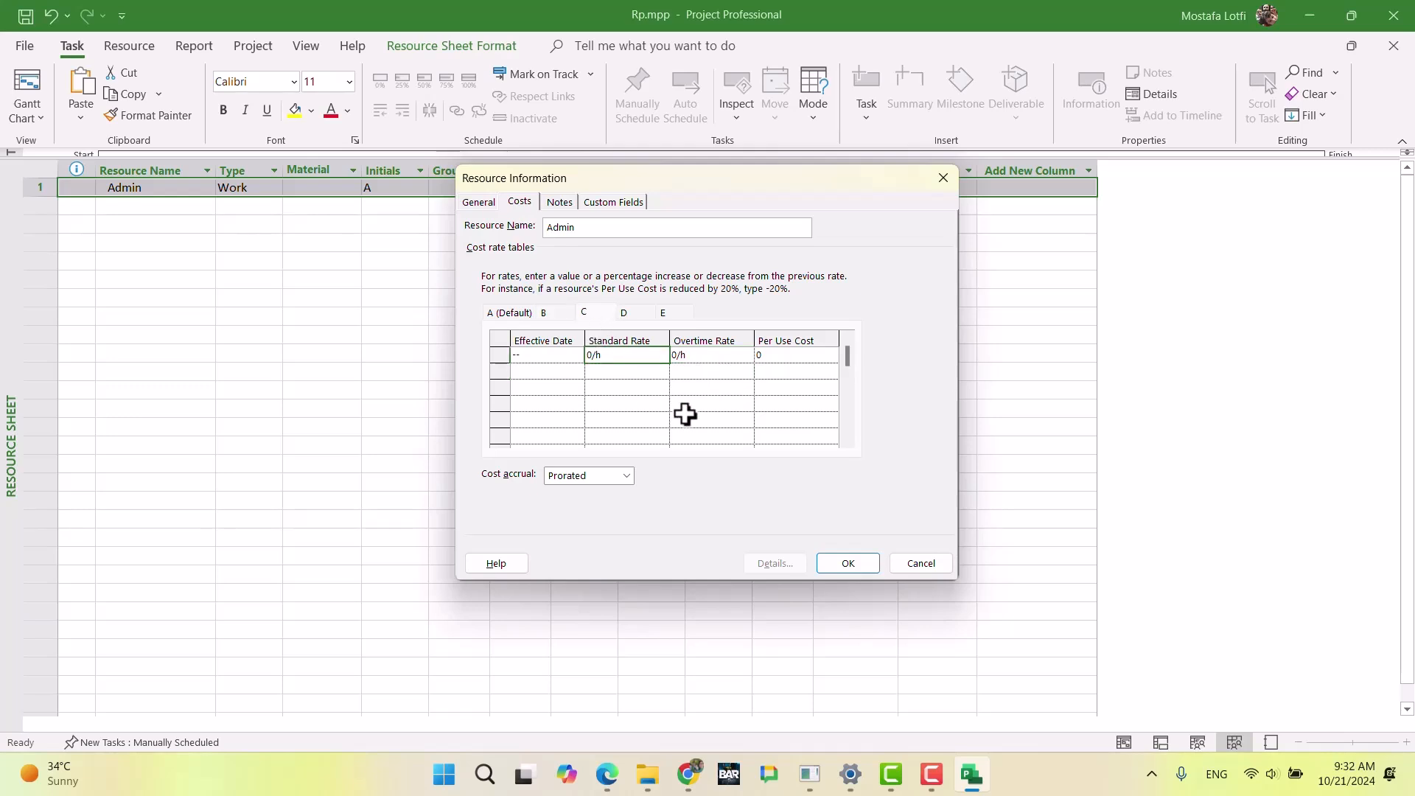
type("50000")
key("Return")
key("Up")
key("Right")
type("50,00")
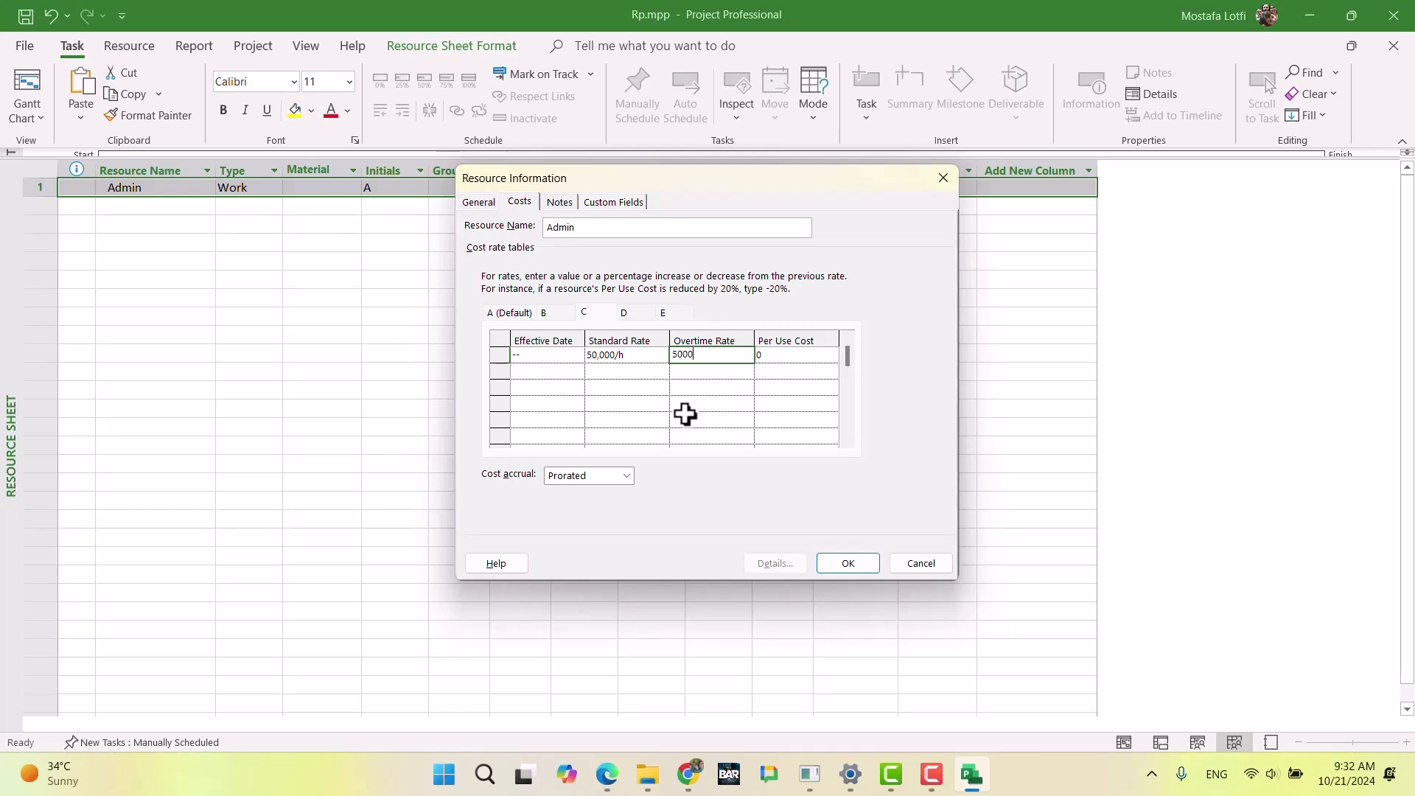
type("0")
key("Return")
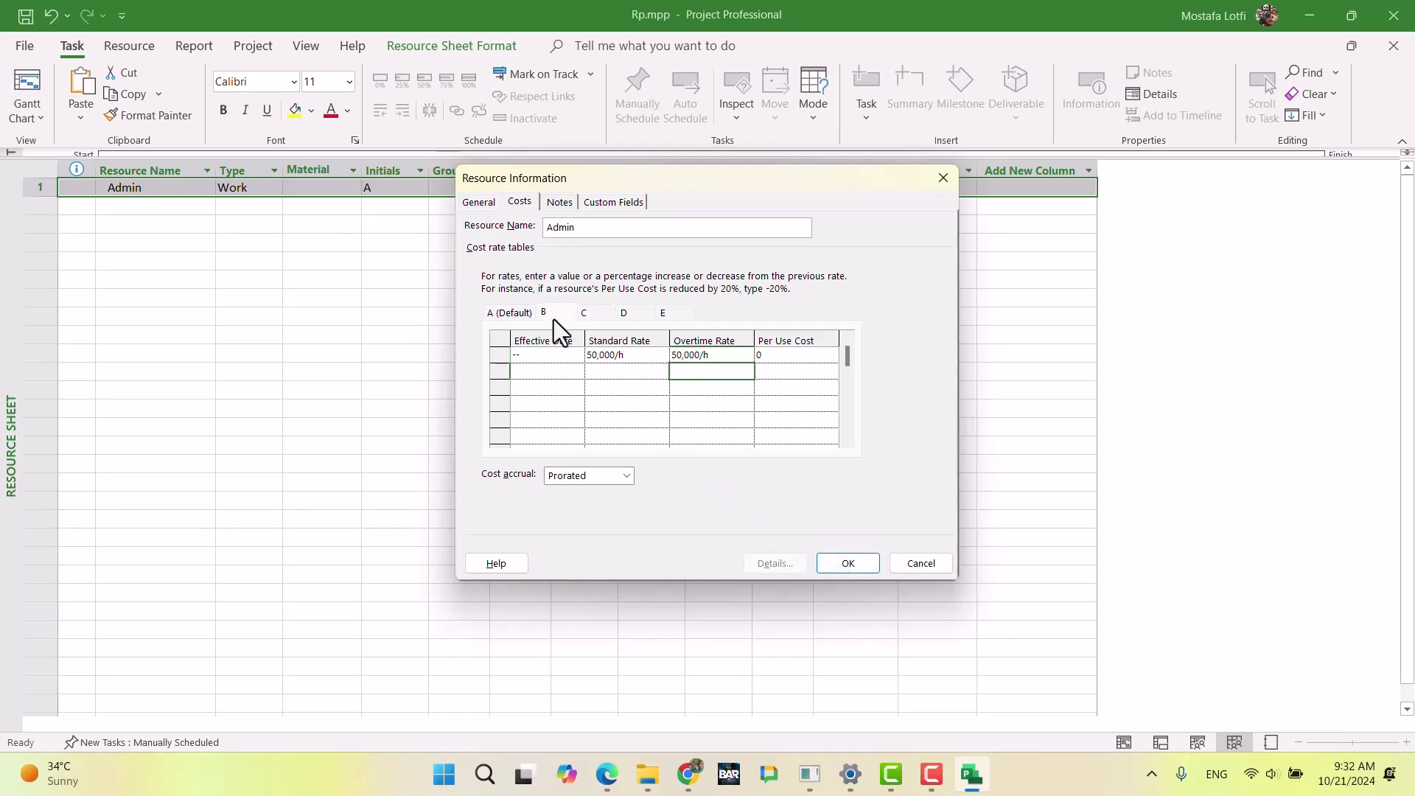
Step: Check the March cost increase rule for work resources in the Chrome exam document and return to Microsoft Project
left_click(689, 773)
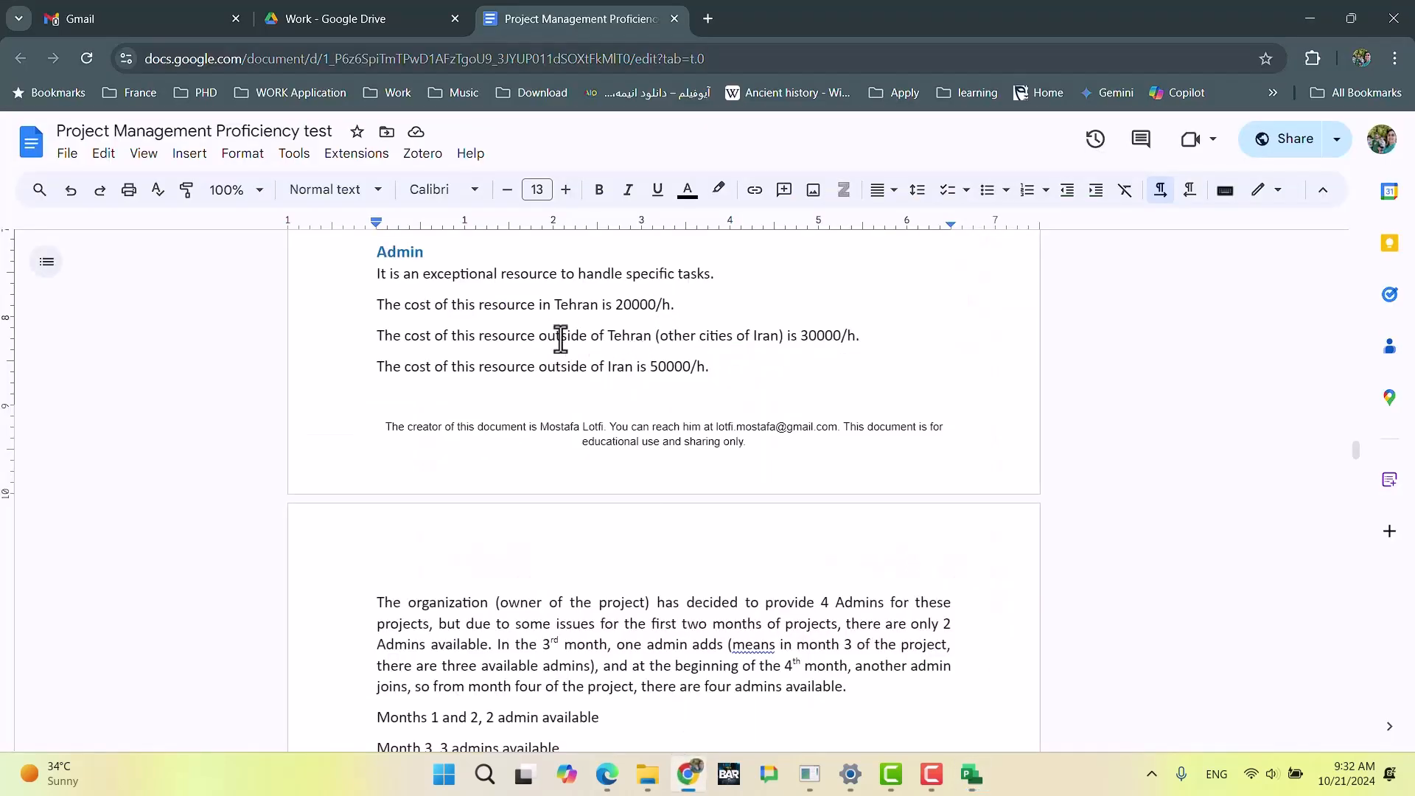
scroll(561, 338, "up", 3)
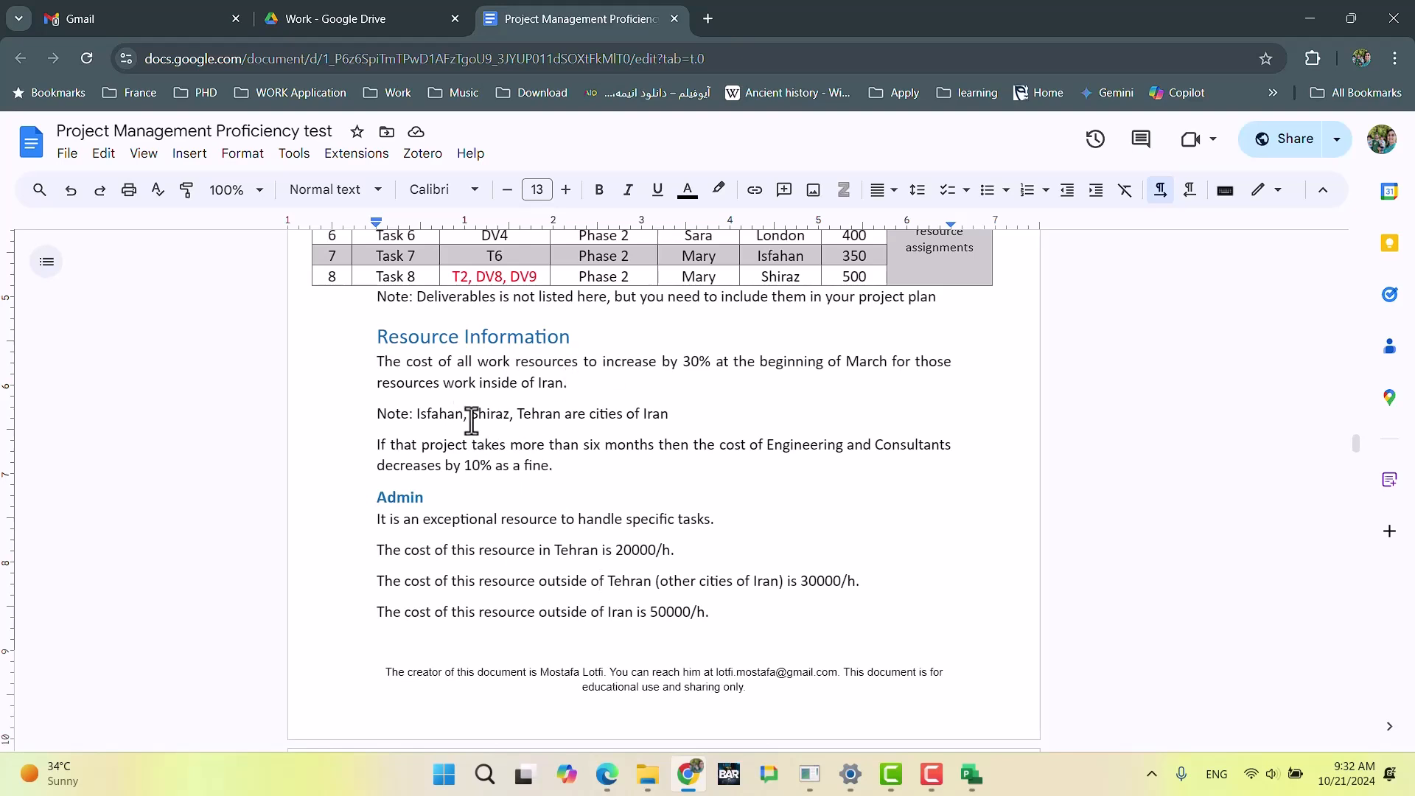
left_click_drag(679, 363, 719, 363)
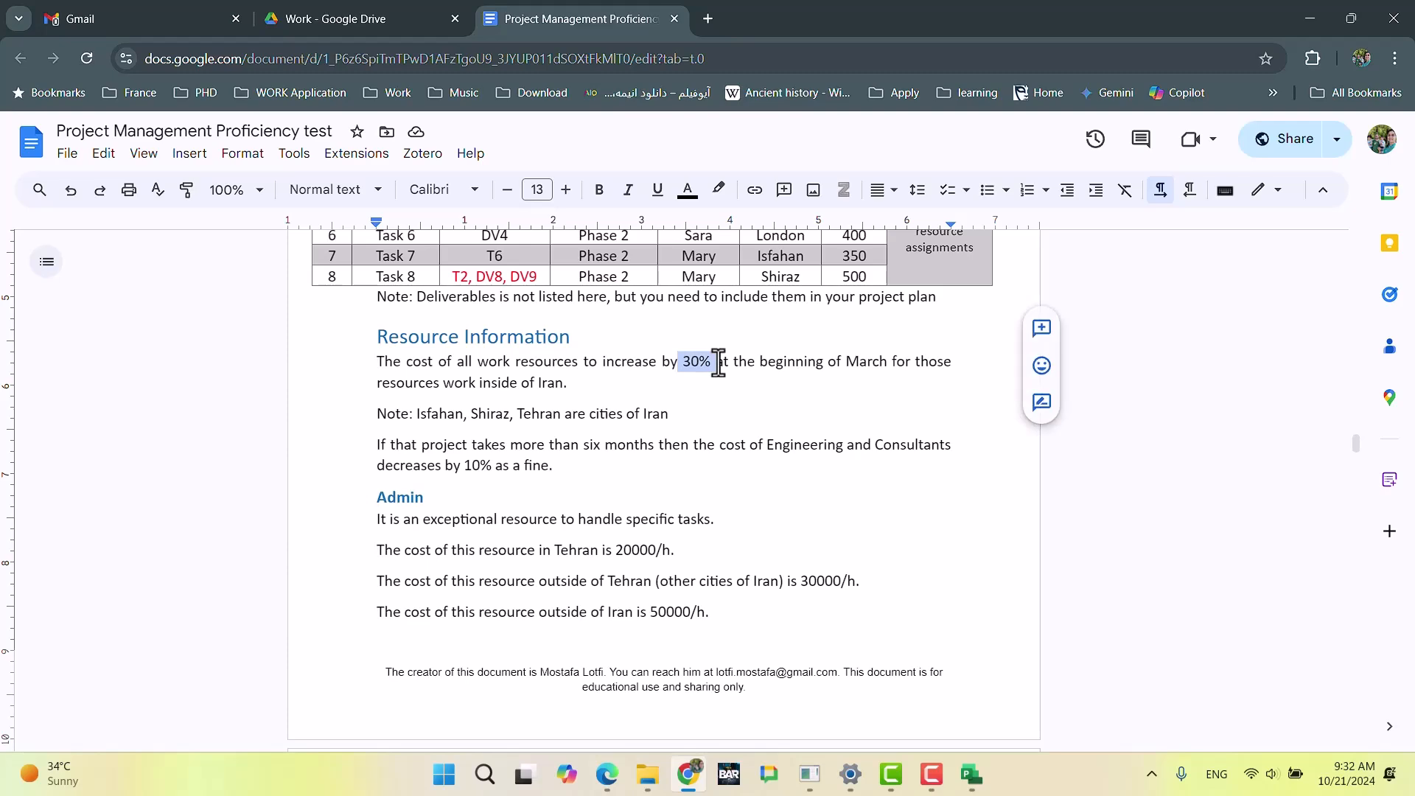
left_click(694, 779)
Step: Add a second row to cost rate table A with the effective date March 1, 2025
left_click(574, 373)
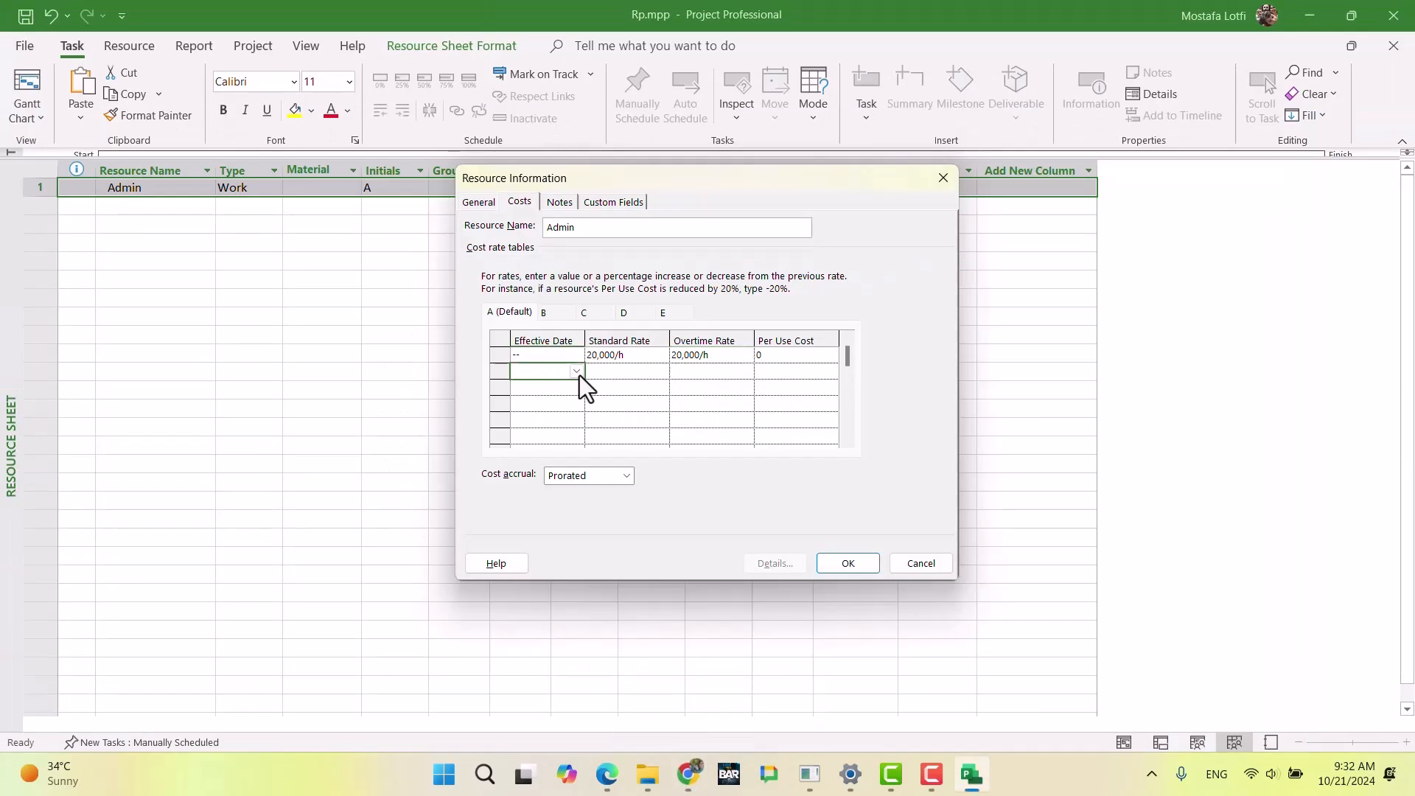
left_click(577, 372)
left_click(573, 390)
left_click(573, 390)
left_click(574, 390)
left_click(574, 390)
left_click(573, 390)
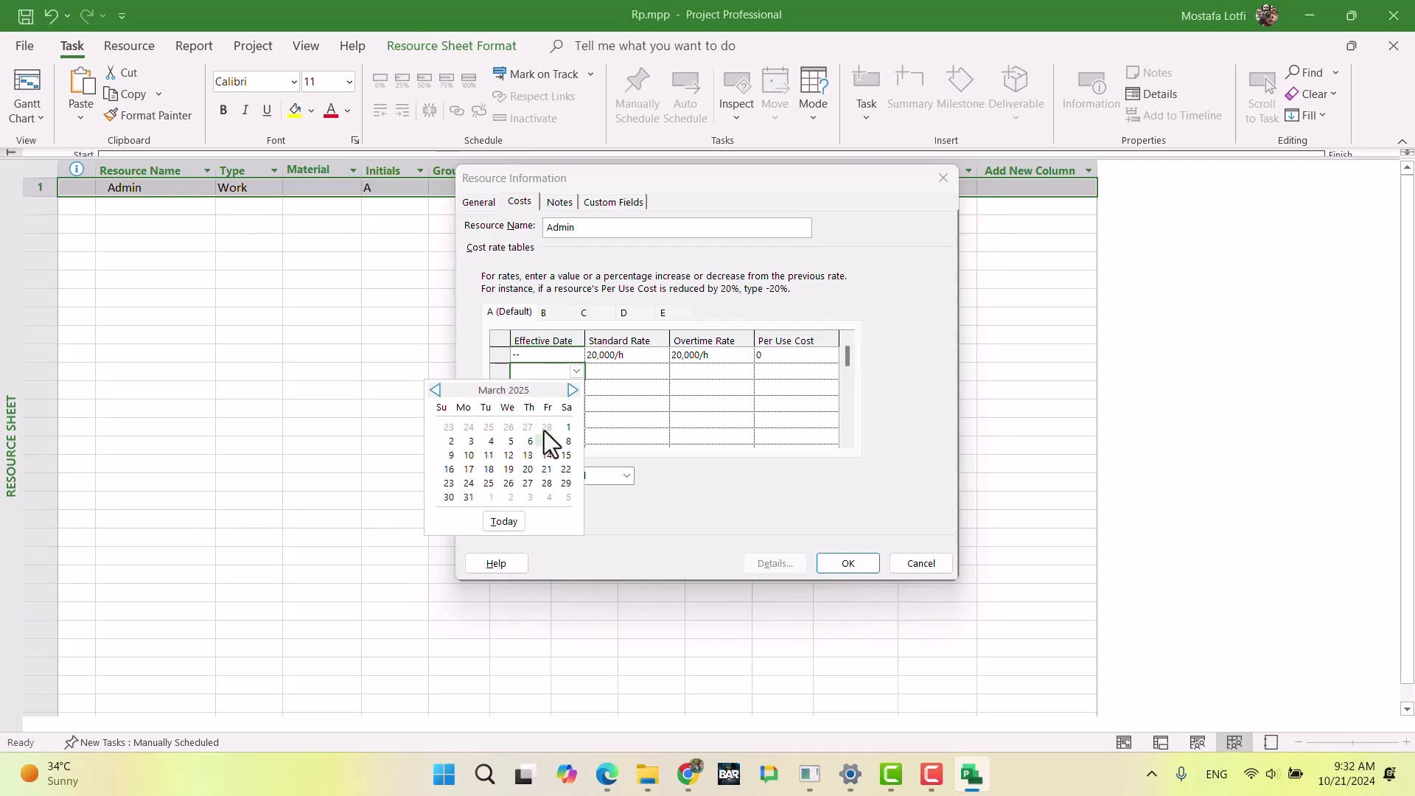
left_click(567, 427)
Step: Increase the standard and overtime rates in table A's March 1 row by entering +30% for each
left_click(626, 373)
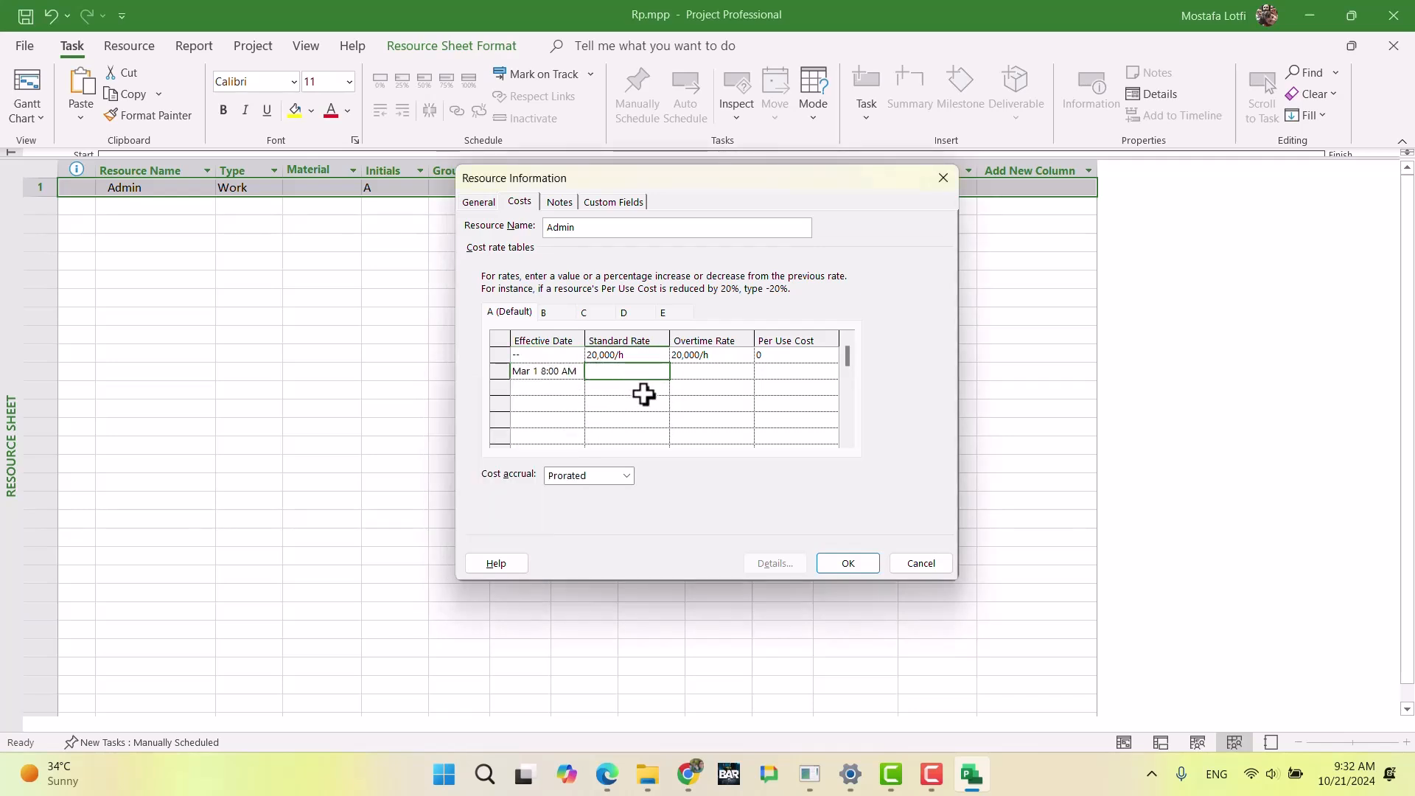
type("+30%")
key("Return")
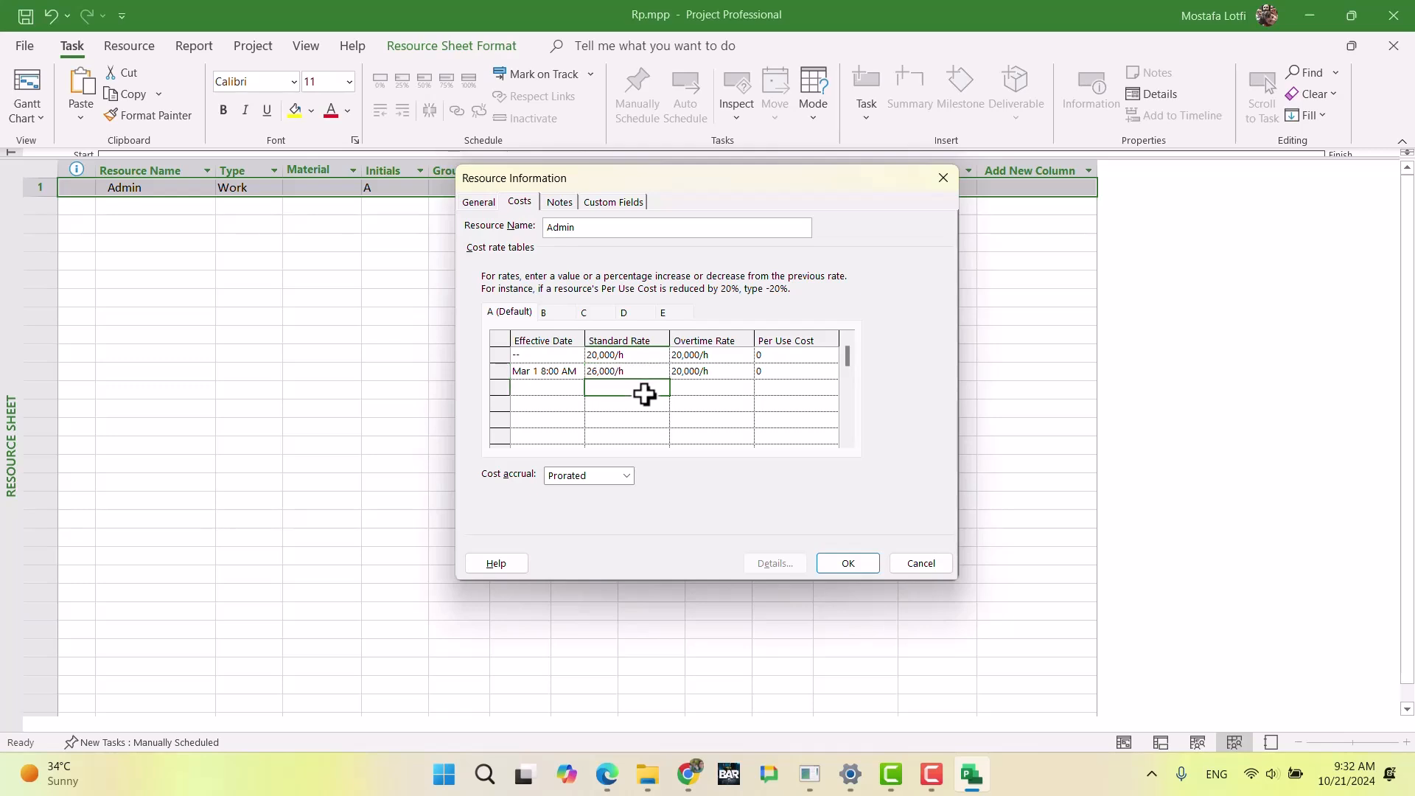
key("Up")
key("Right")
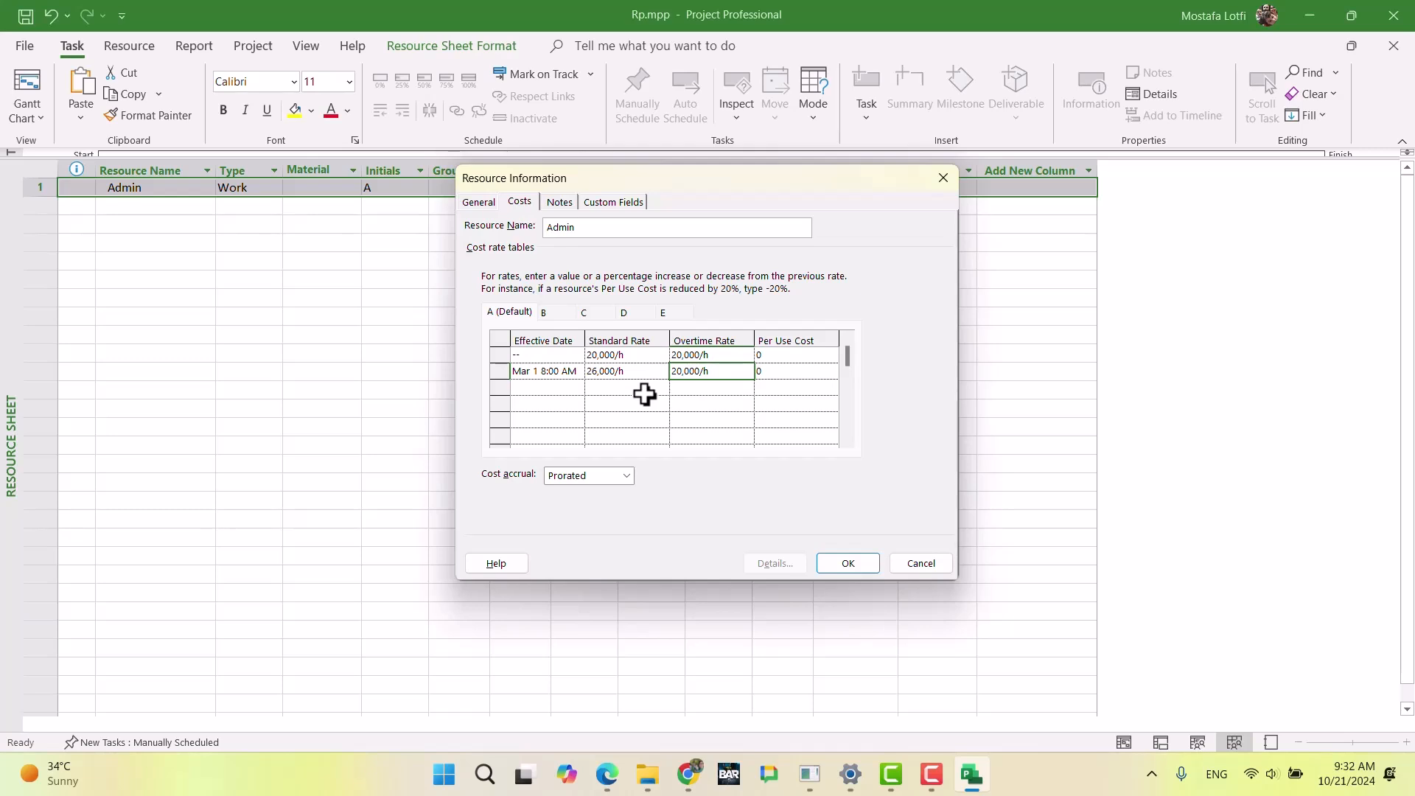
type("+30%")
key("Return")
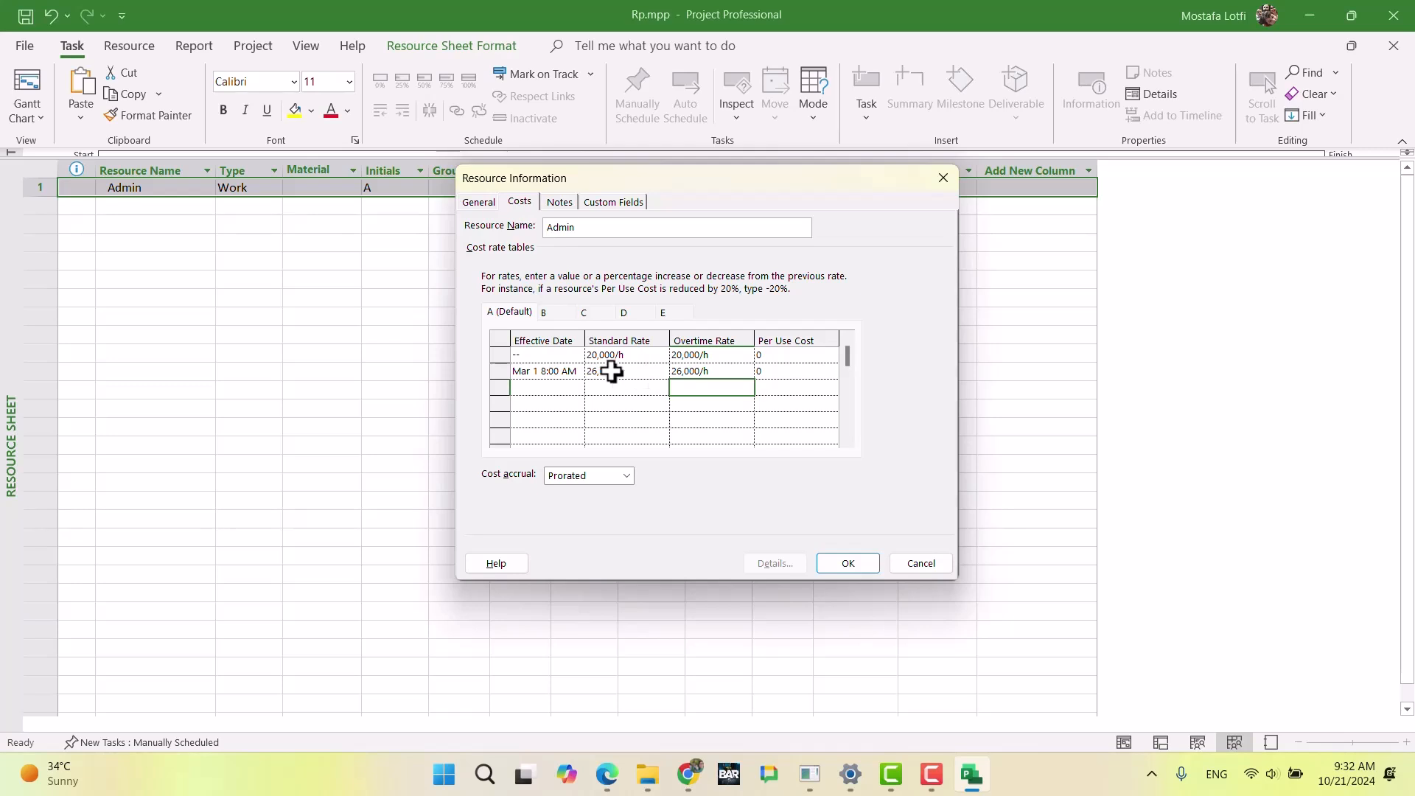
Step: Add a second row to cost rate table B with the effective date March 1, 2025
left_click(560, 308)
left_click(563, 369)
left_click(576, 371)
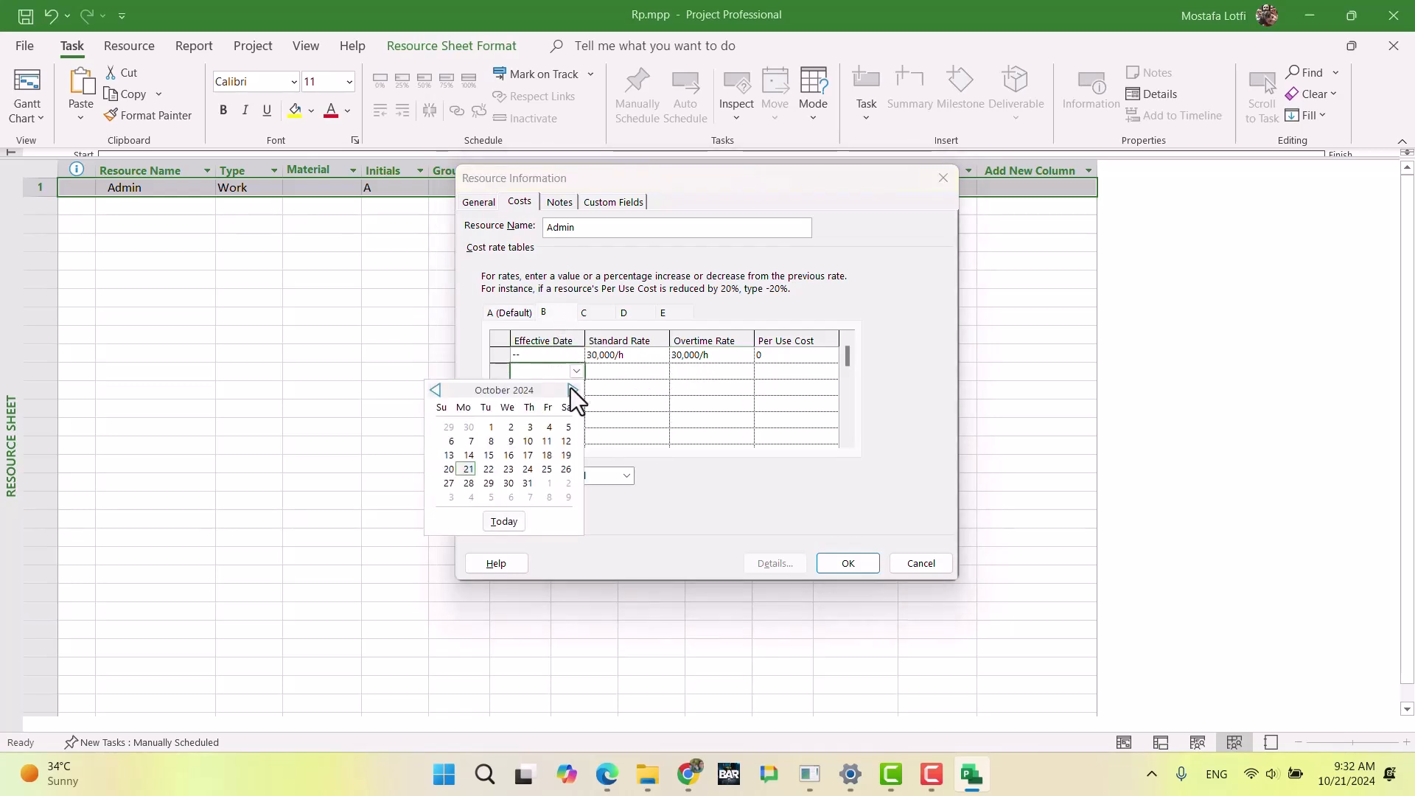
left_click(571, 390)
left_click(570, 391)
left_click(571, 391)
left_click(571, 391)
left_click(571, 390)
left_click(569, 392)
left_click(435, 390)
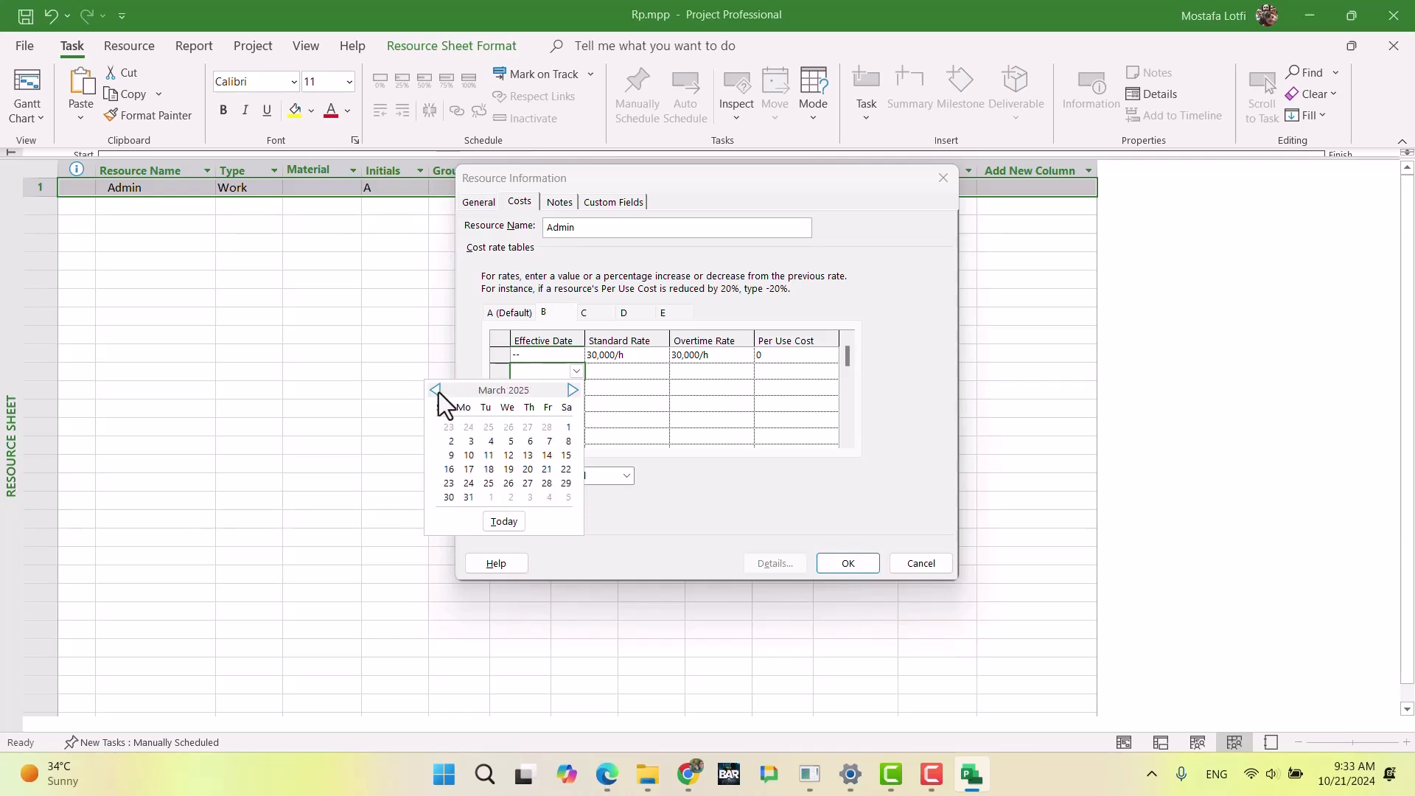
left_click(569, 427)
Step: Increase the standard and overtime rates in table B's March 1 row by entering +30% for each
key("Tab")
type("+30%")
key("Tab")
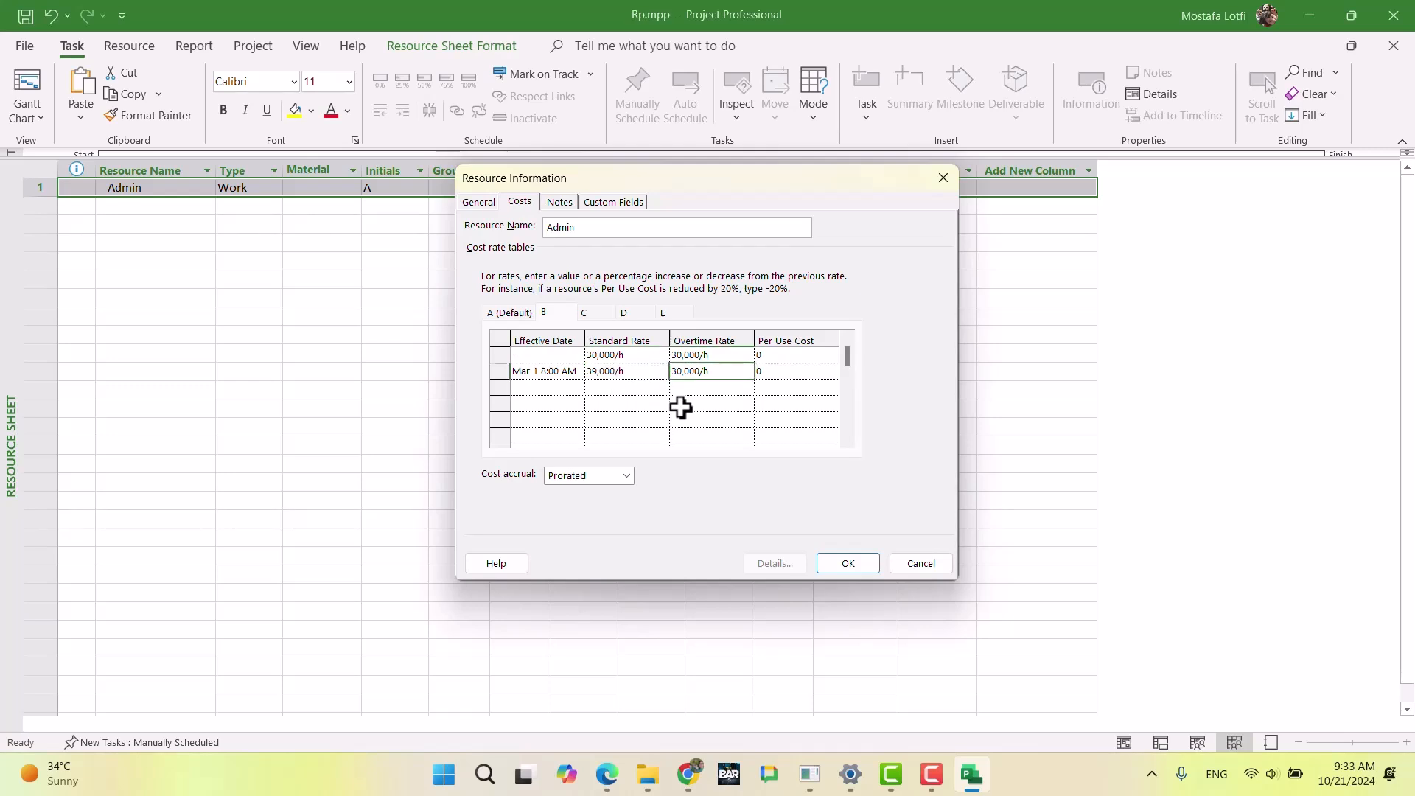
type("+30%")
key("Return")
left_click(714, 371)
Step: Add a second row to cost rate table C with the effective date March 1, 2025
left_click(589, 316)
left_click(572, 372)
left_click(577, 370)
left_click(572, 389)
left_click(572, 389)
left_click(571, 390)
left_click(570, 389)
left_click(571, 390)
left_click(571, 389)
left_click(434, 389)
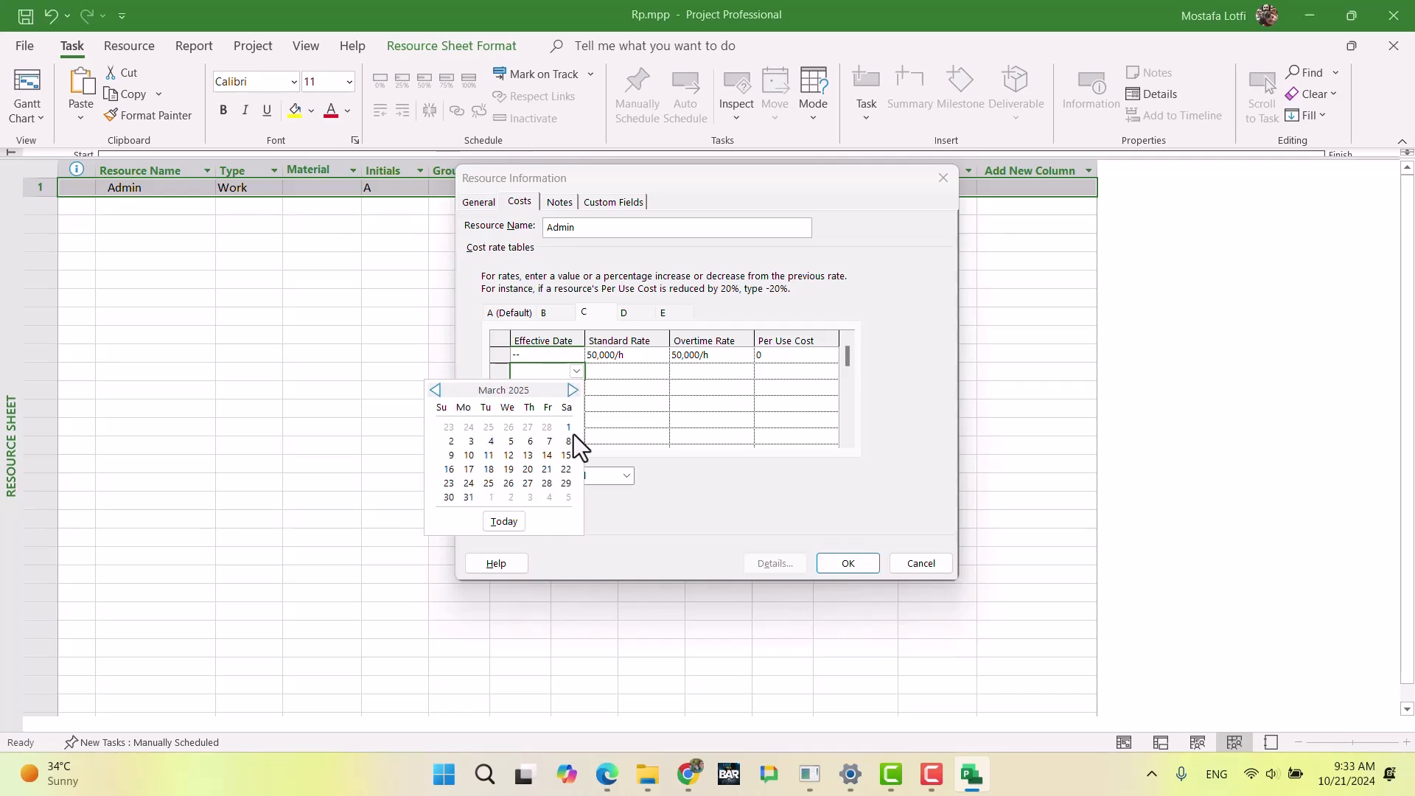
left_click(564, 428)
Step: Increase the standard and overtime rates in table C's March 1 row by entering +30% for each
left_click(616, 373)
type("+30%")
key("Tab")
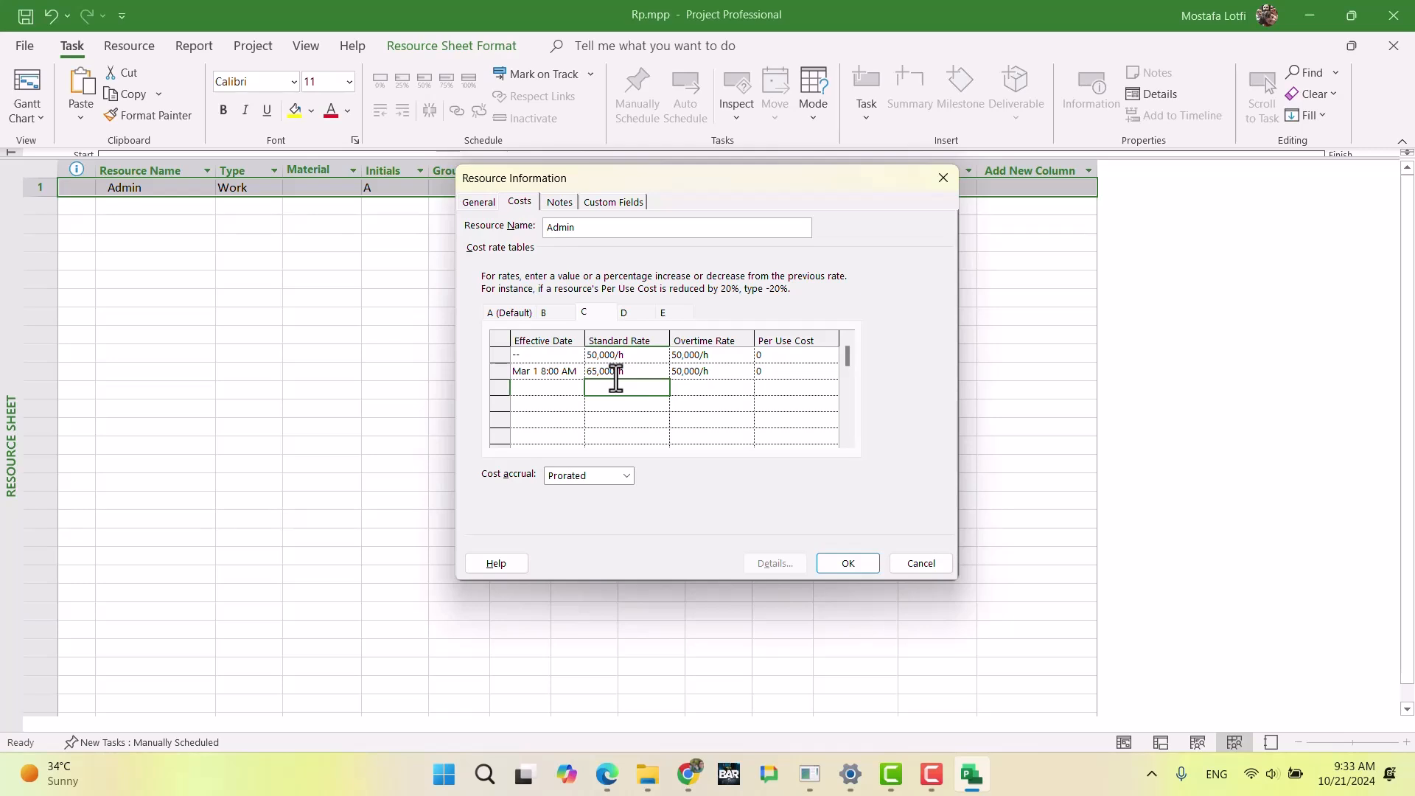
type("+30%")
key("Return")
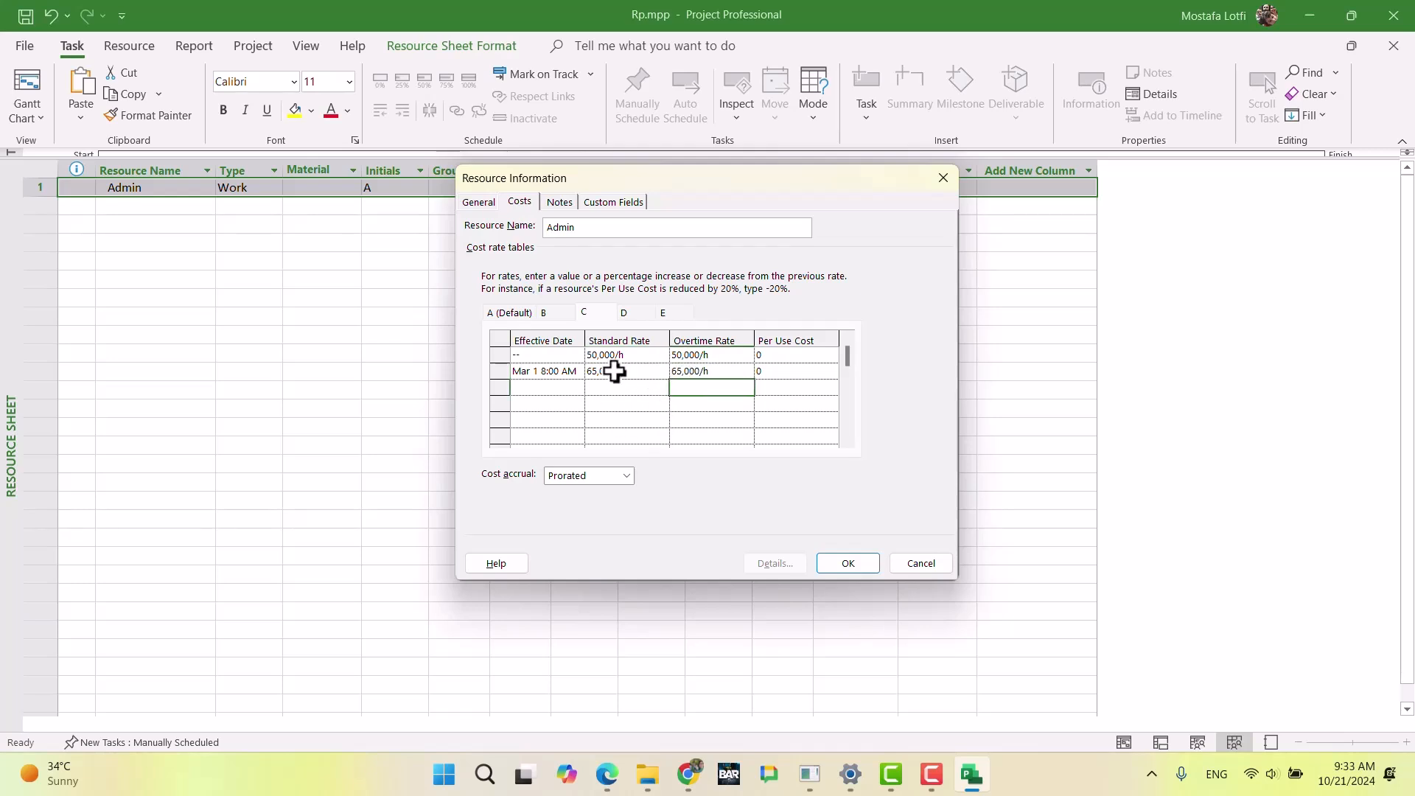
Step: Recheck the Resource Information cost rules in the Chrome exam document and return to the first empty row of Admin's cost rate table A
left_click(529, 312)
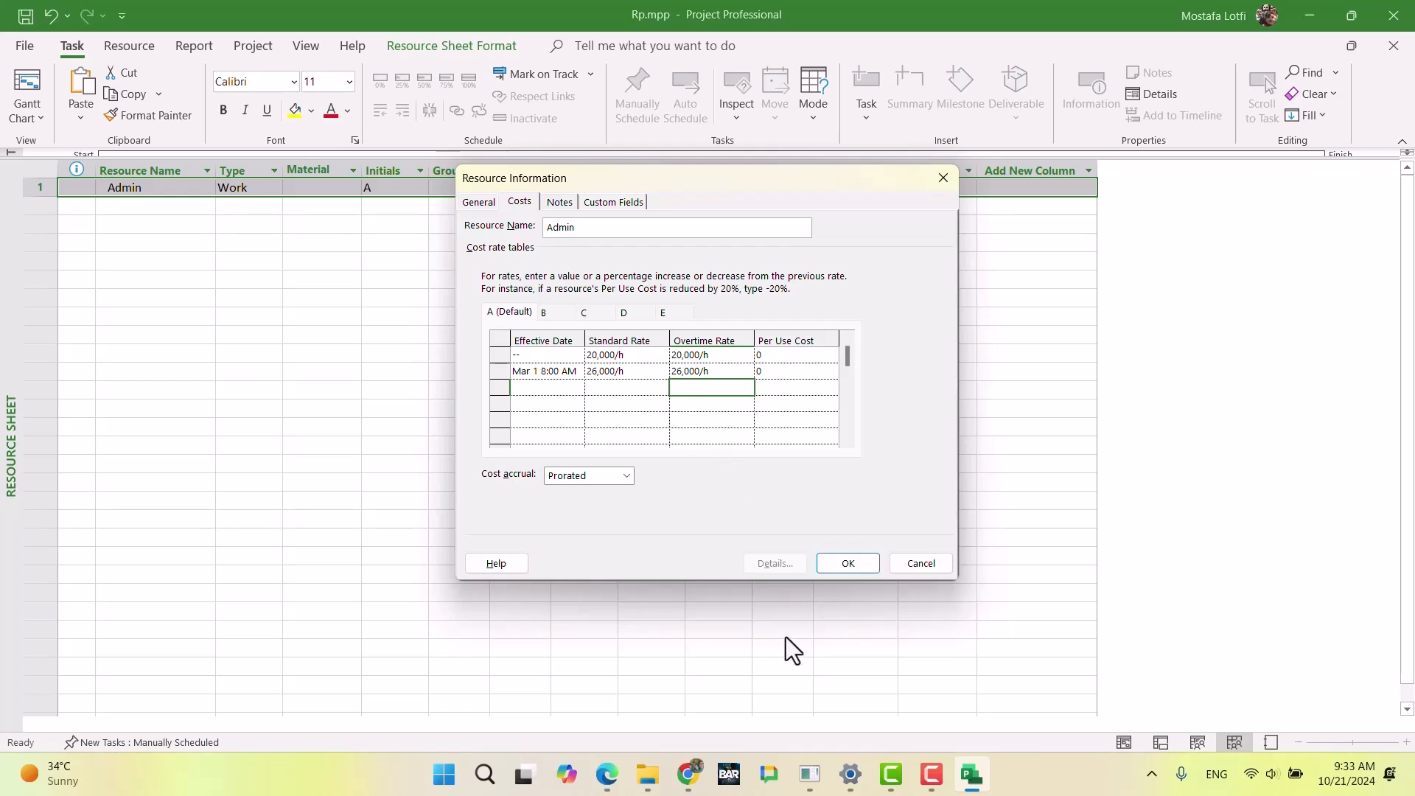
left_click(691, 780)
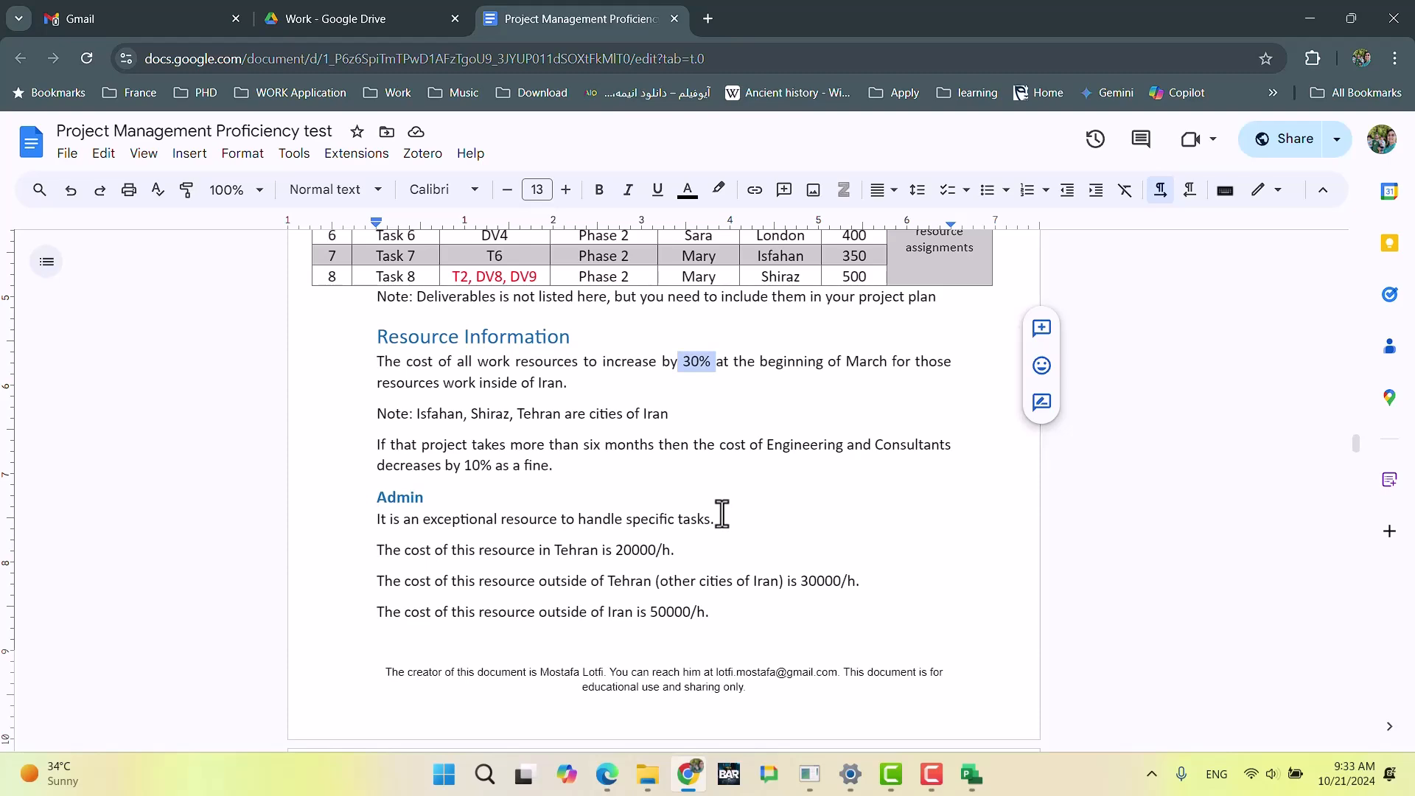
scroll(737, 437, "up", 3)
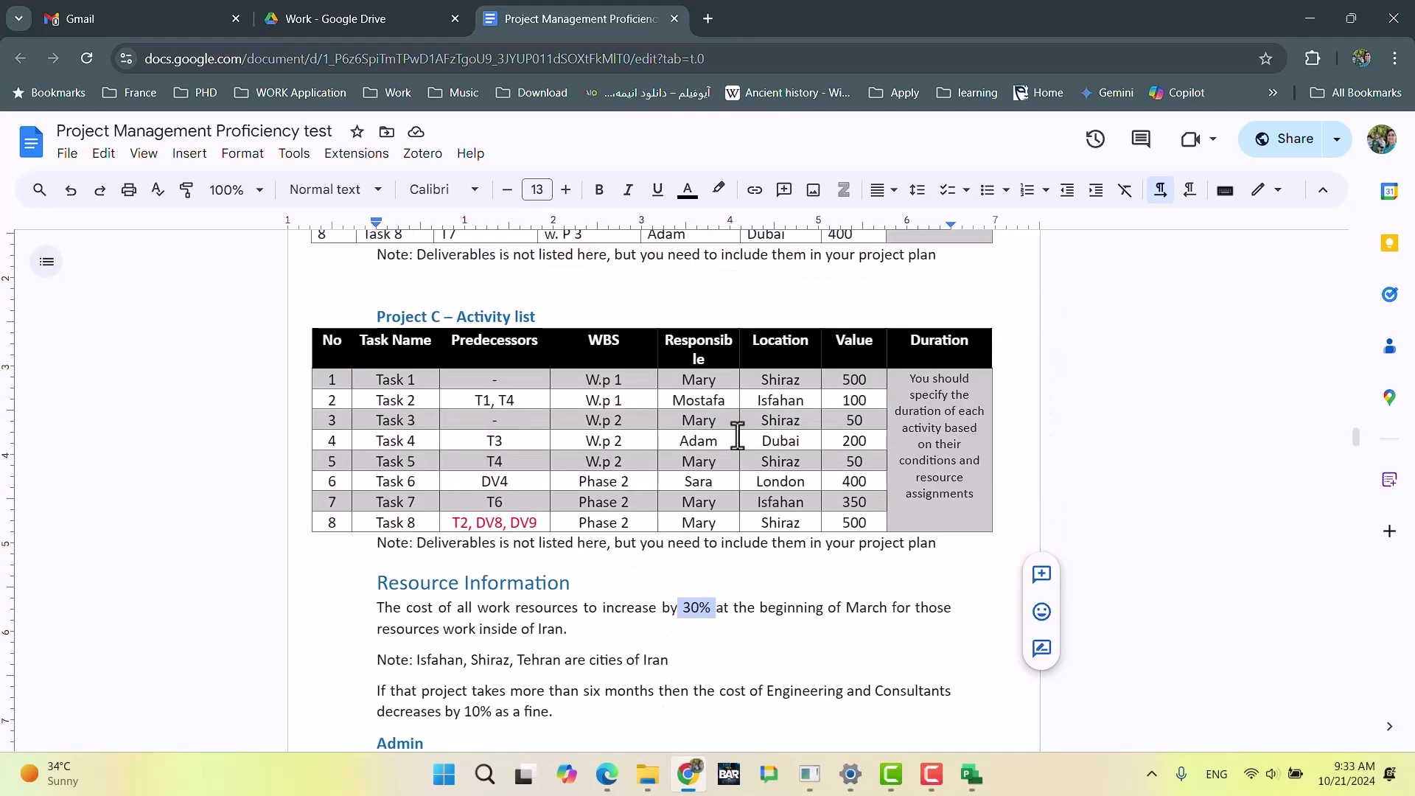
scroll(738, 436, "down", 3)
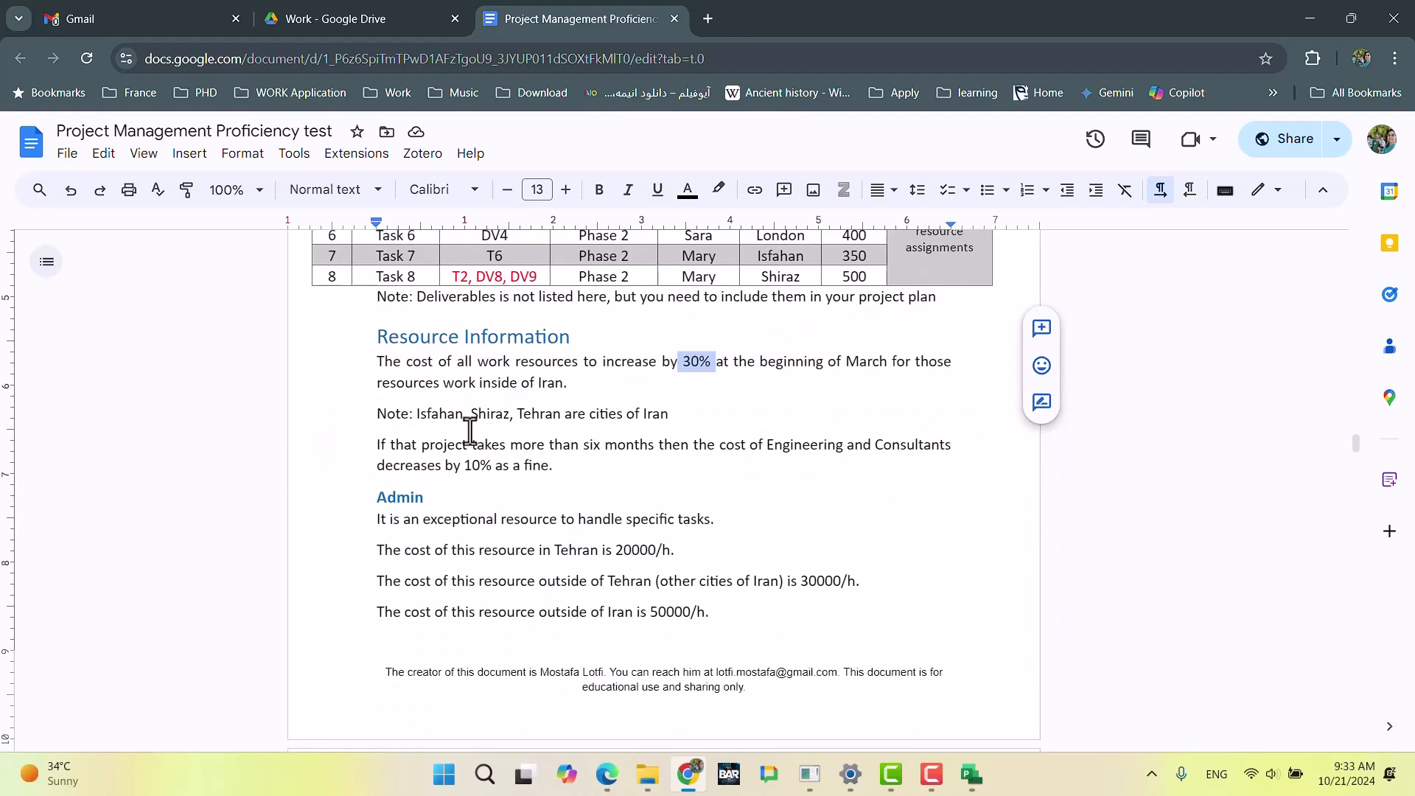
left_click(786, 445)
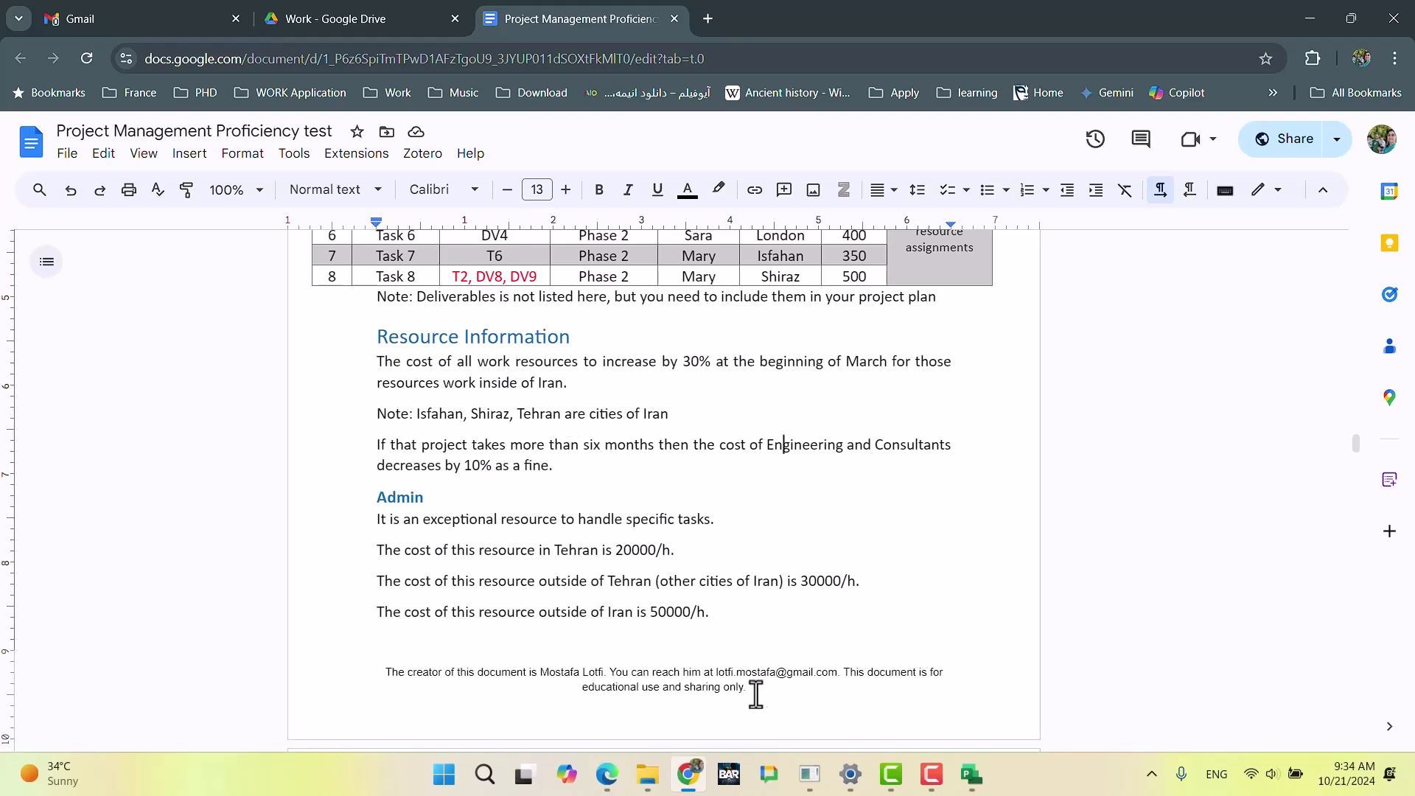
left_click(965, 780)
left_click(550, 389)
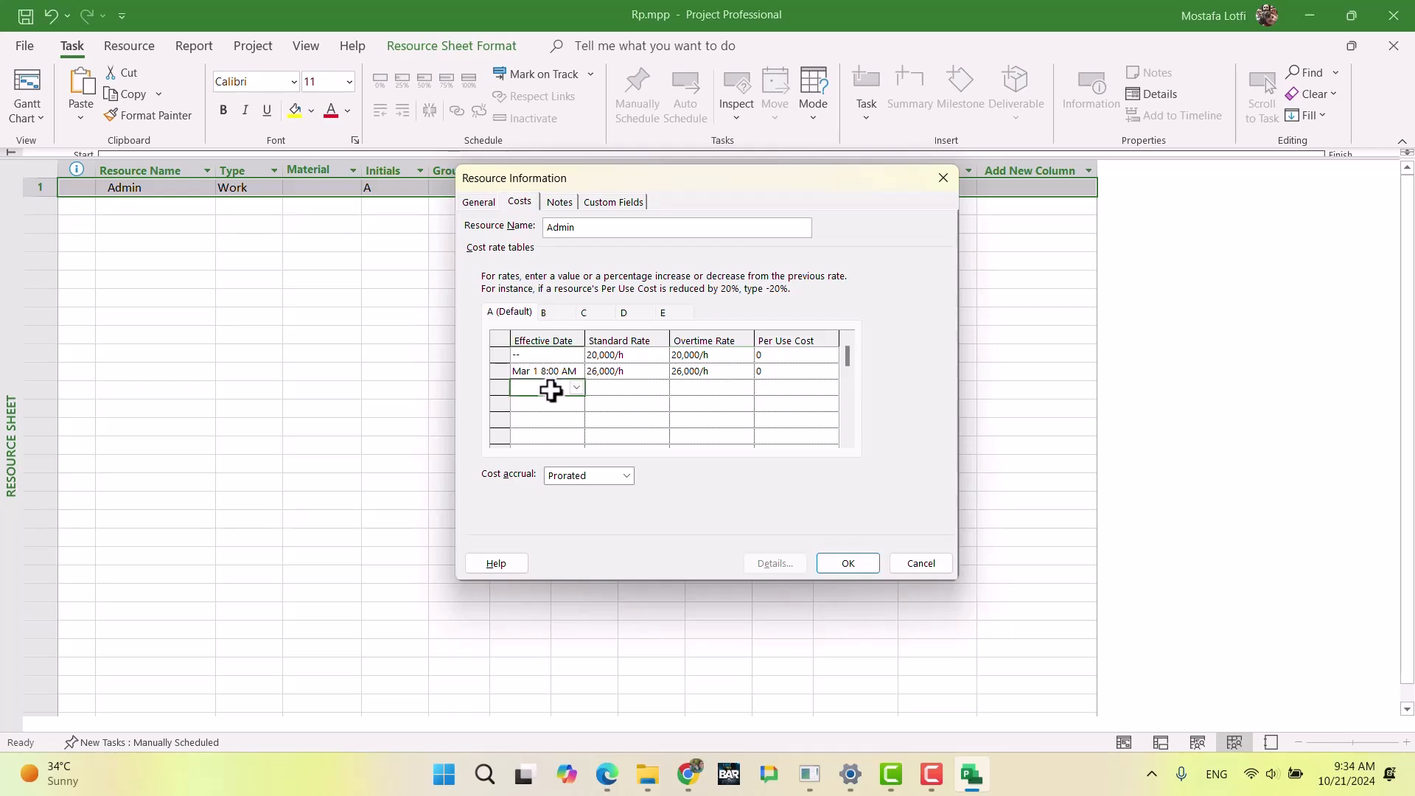
Step: Add a third row to Admin's cost rate table A with the effective date May 1, 2025
left_click(576, 389)
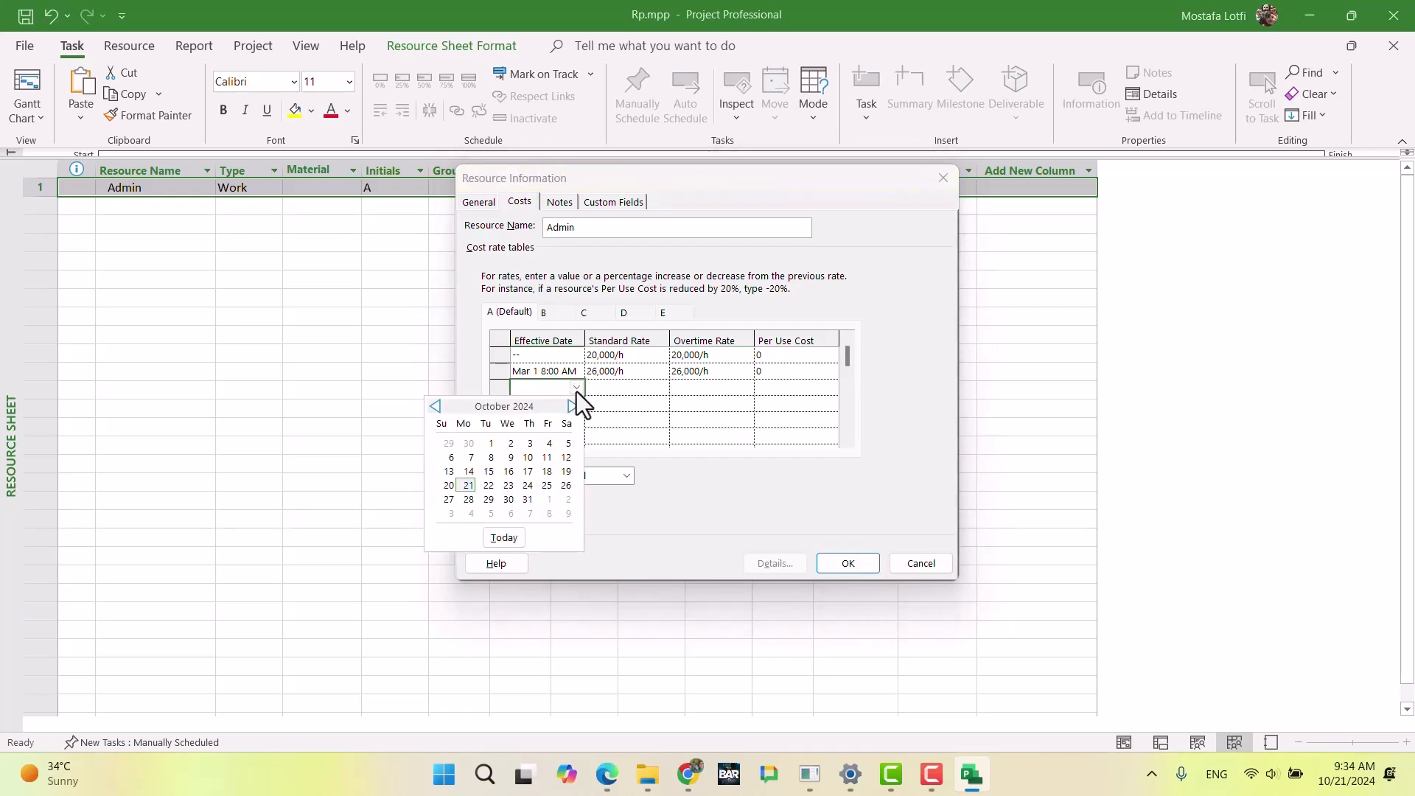
left_click(573, 407)
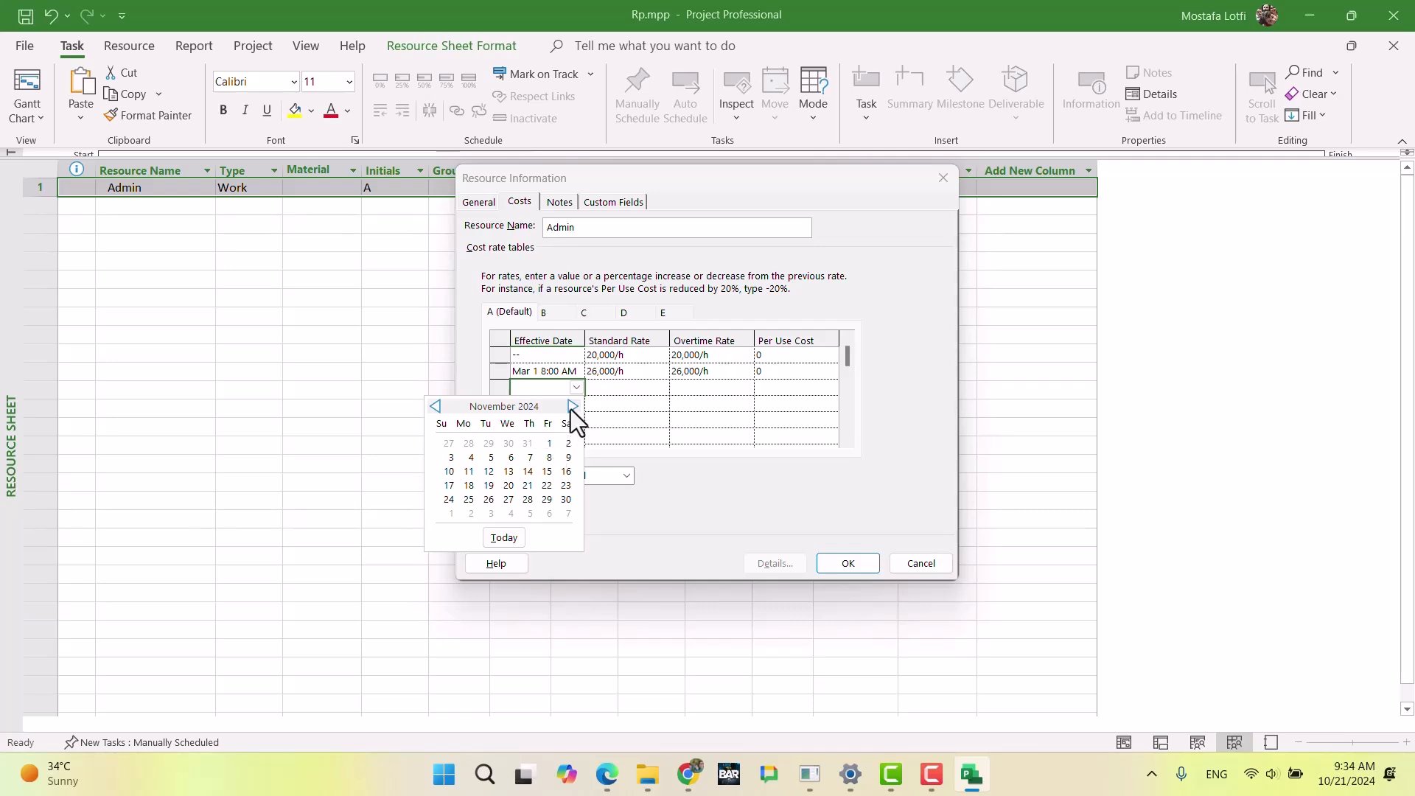
left_click(572, 407)
left_click(572, 407)
left_click(572, 406)
left_click(572, 406)
left_click(572, 407)
left_click(572, 406)
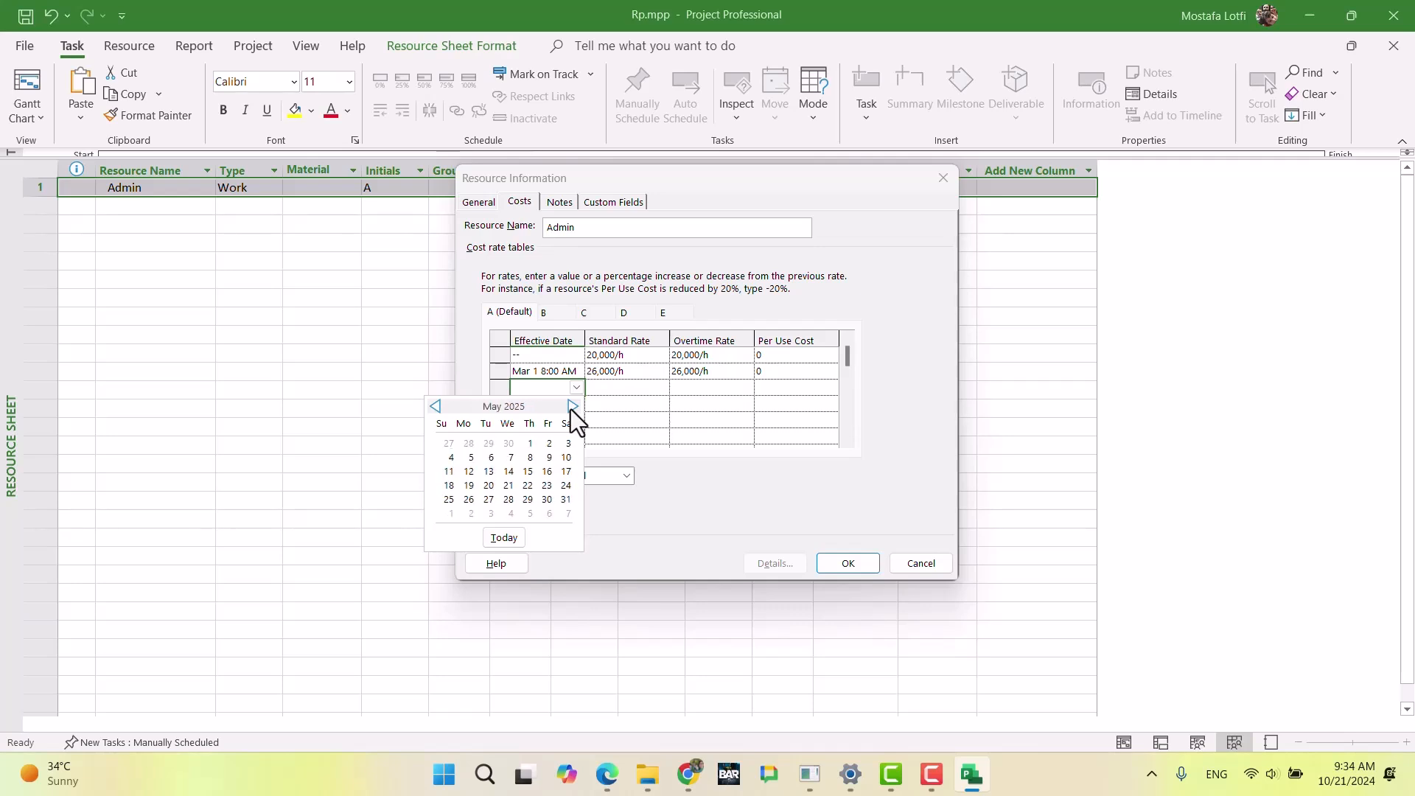
left_click(528, 443)
Step: Reduce the standard and overtime rates in table A's May 1 row by entering -10% for each
left_click(619, 389)
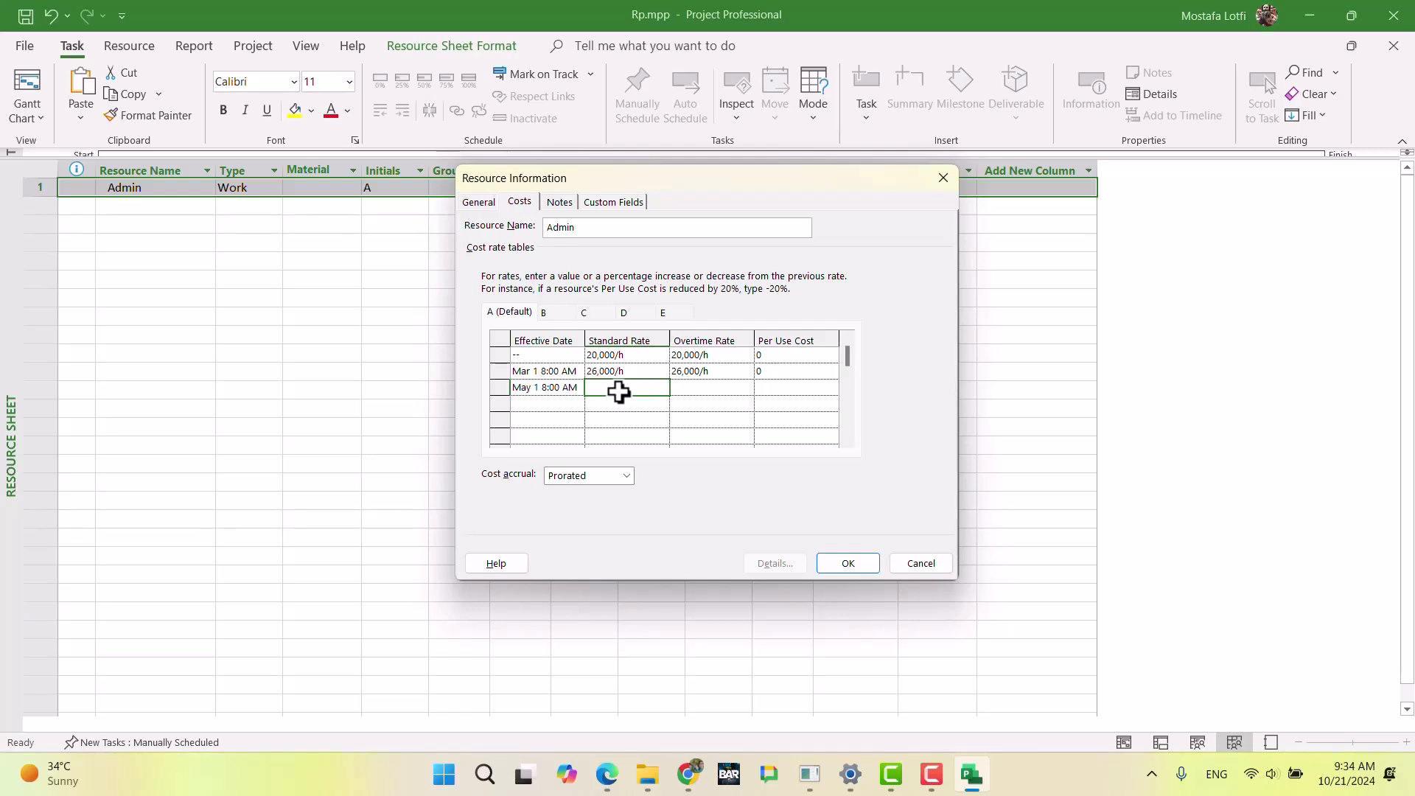
type("-10%")
key("Tab")
type("-10%")
key("Return")
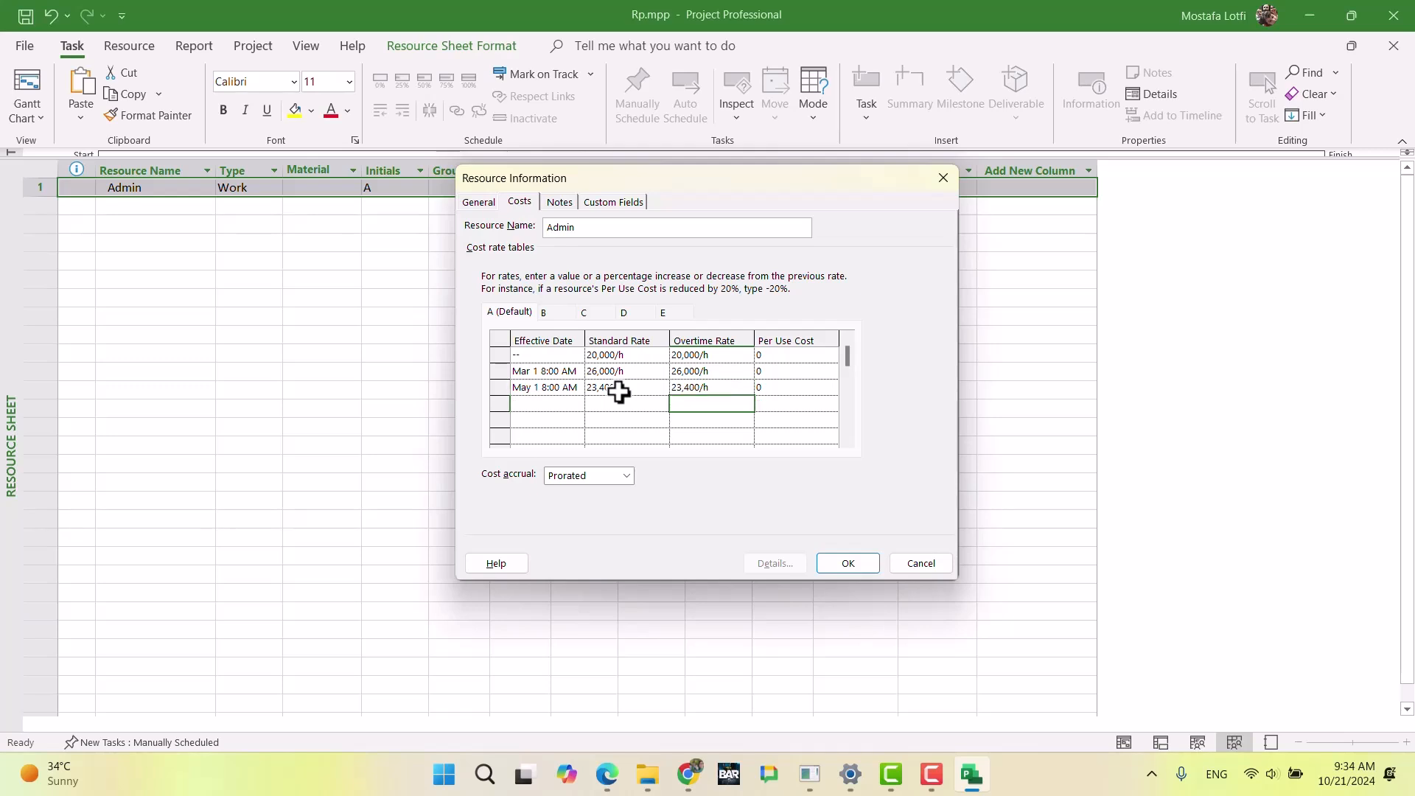
Step: Add a third row to cost rate table B with the effective date May 1, 2025
left_click(546, 313)
left_click(568, 389)
left_click(576, 387)
left_click(572, 405)
left_click(572, 405)
left_click(572, 405)
left_click(572, 405)
left_click(572, 405)
left_click(572, 405)
left_click(572, 405)
left_click(572, 405)
left_click(436, 406)
left_click(530, 443)
Step: Reduce the standard and overtime rates in table B's May 1 row by entering -10% for each
left_click(620, 389)
type("-10%")
key("Return")
key("Tab")
type("-1")
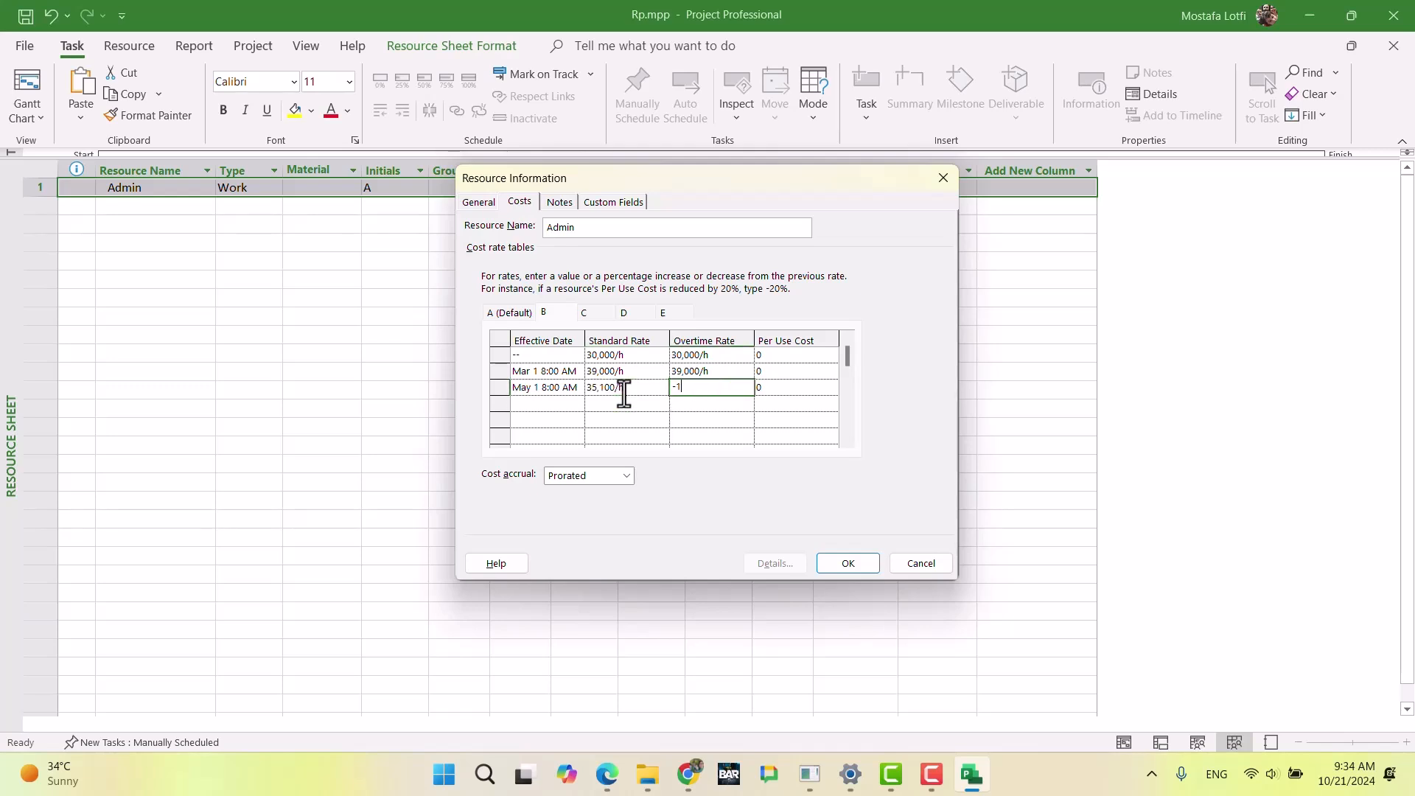
type("0%")
key("Return")
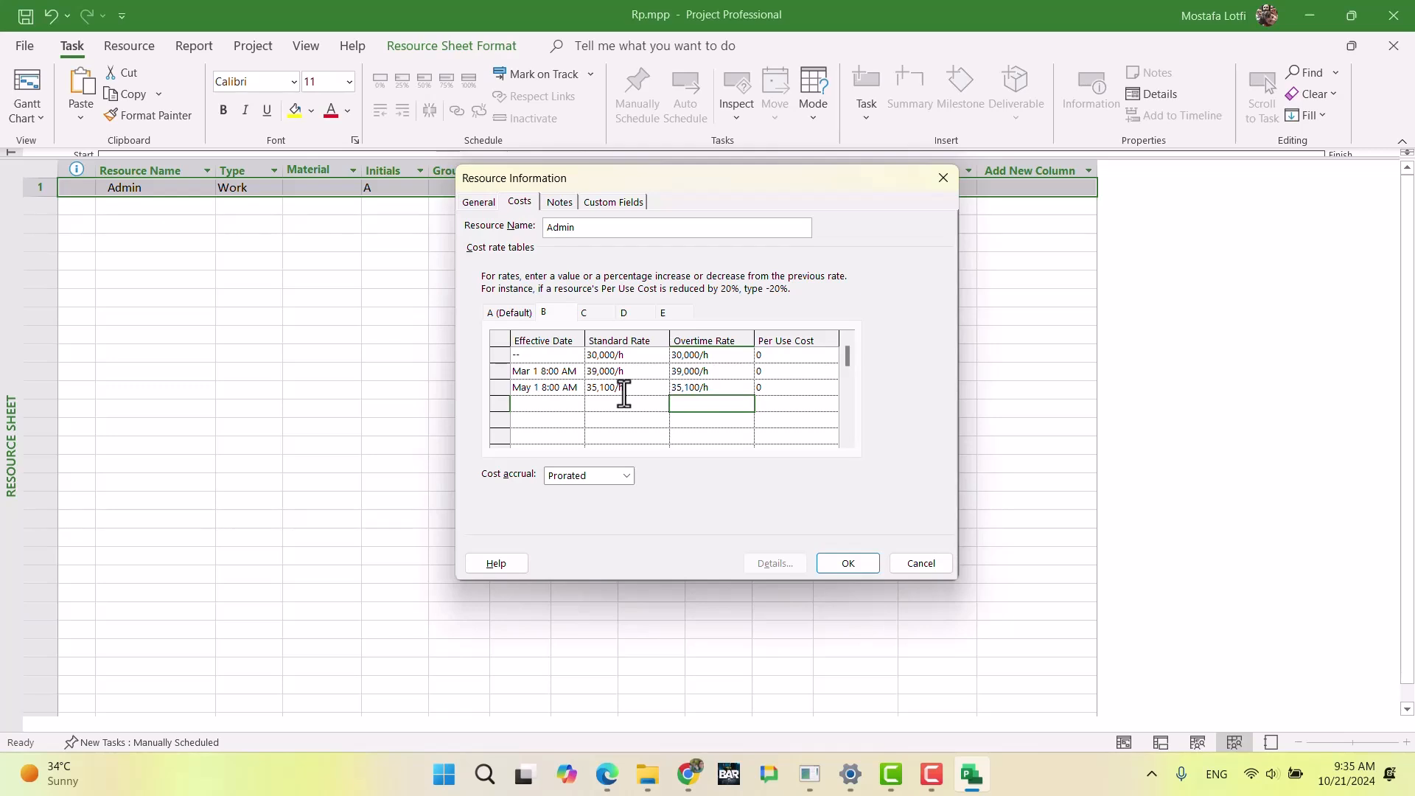
Step: Add a third row to cost rate table C with the effective date May 1, 2025
left_click(594, 316)
left_click(580, 386)
left_click(576, 387)
left_click(572, 406)
left_click(573, 404)
left_click(574, 404)
left_click(573, 404)
left_click(573, 405)
left_click(574, 405)
left_click(574, 404)
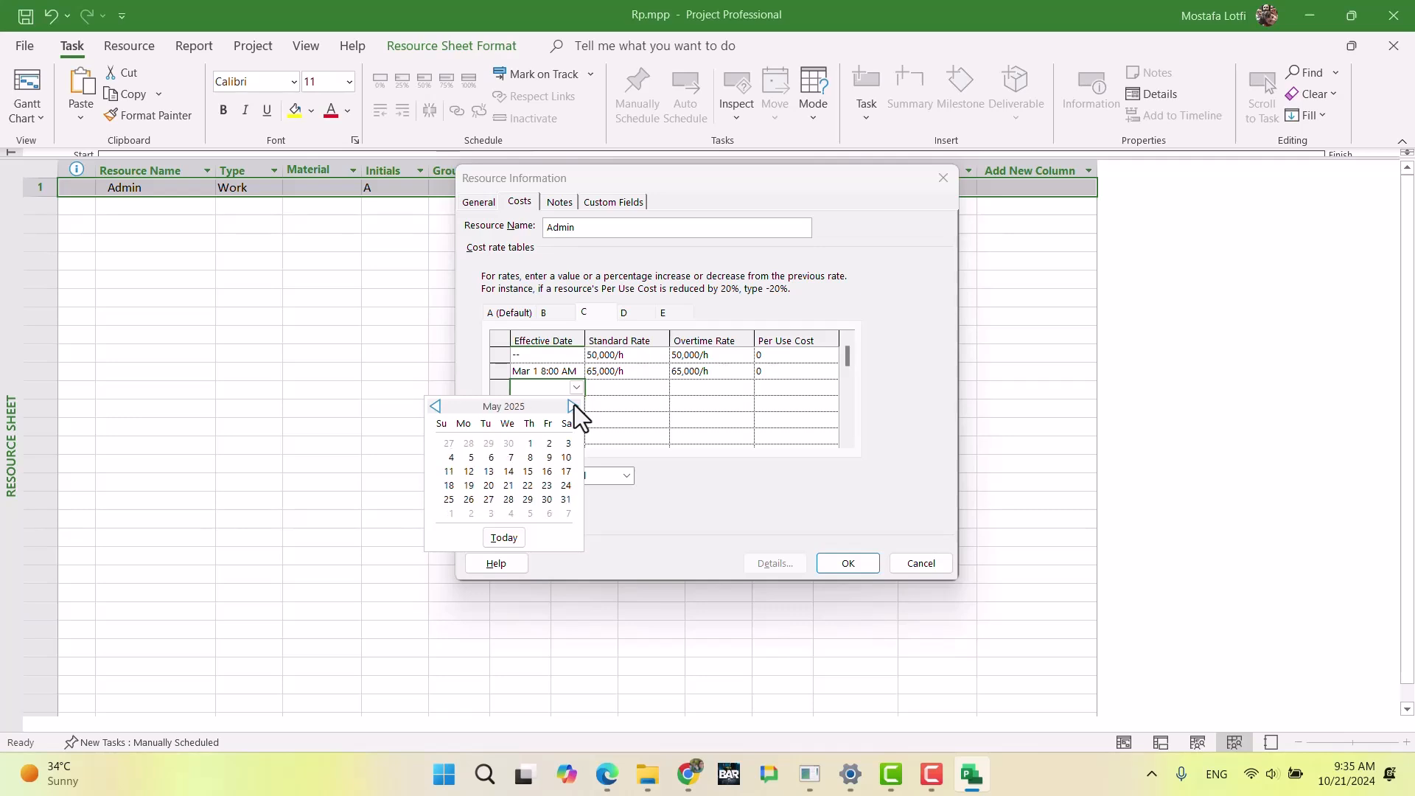
left_click(530, 443)
Step: Reduce both rates in table C's May 1 row by entering -10% for each, and save Admin's resource information
left_click(600, 389)
type("-10%")
key("Tab")
type("-10%")
key("Return")
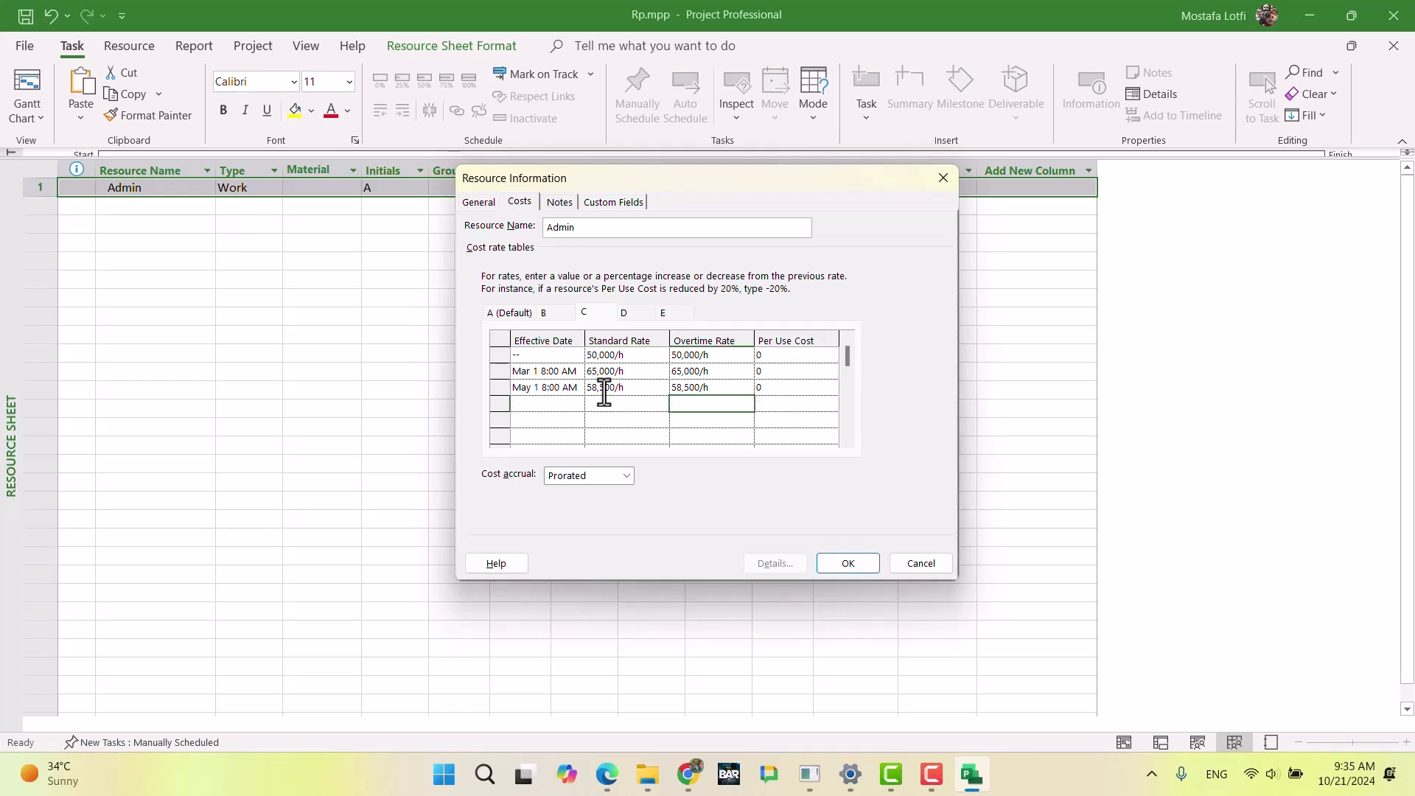
left_click(559, 314)
left_click(516, 312)
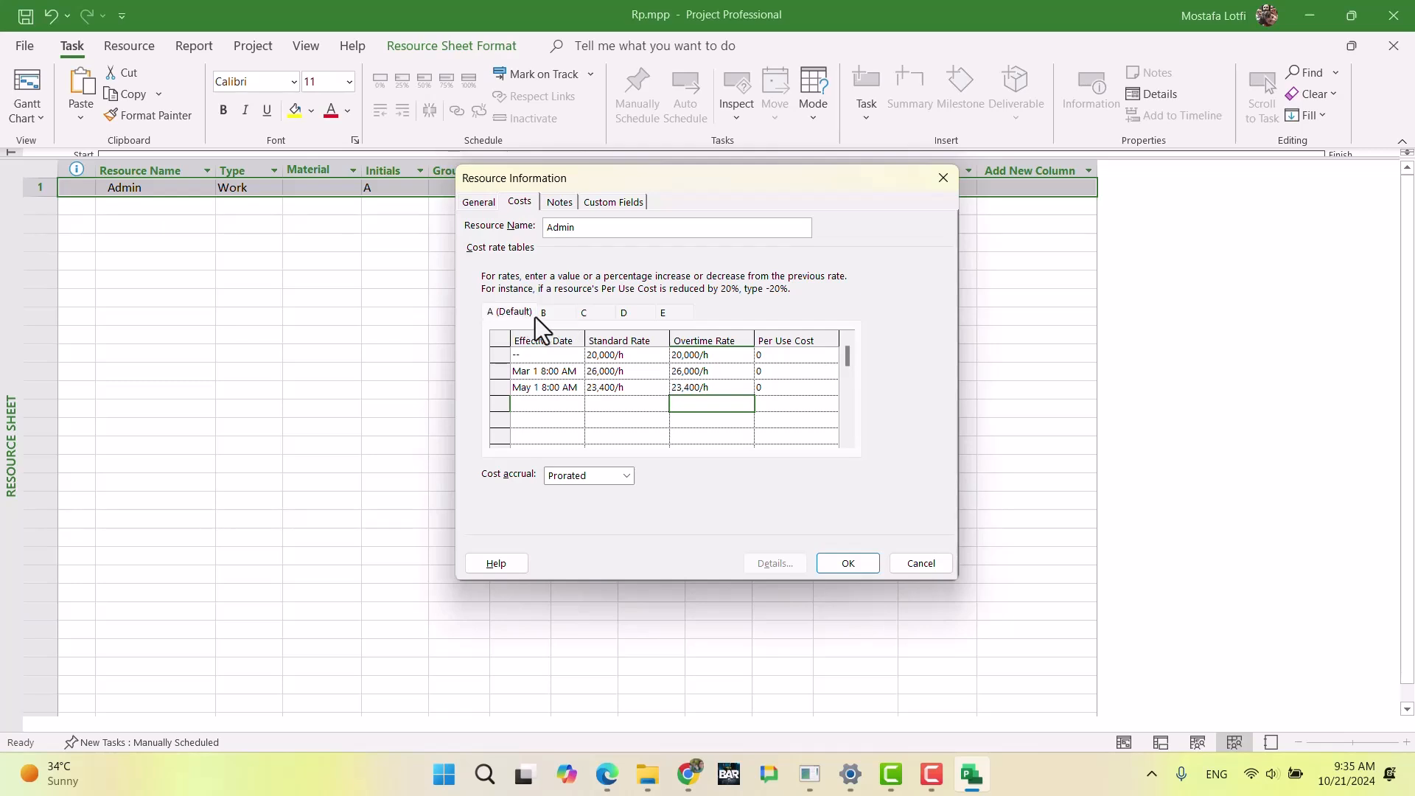
left_click(848, 564)
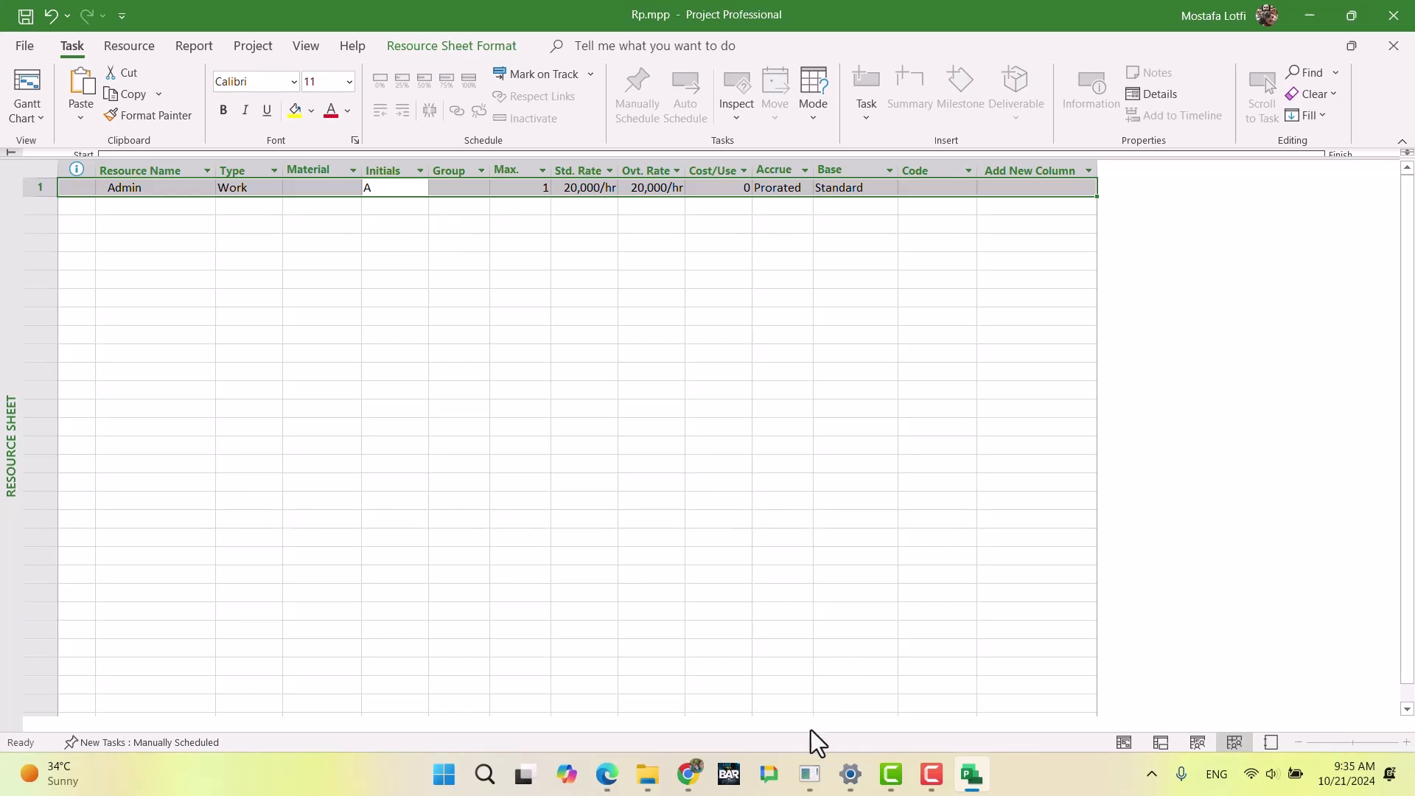
Step: Read the Admin availability rules by project month in the Chrome exam document and return to Microsoft Project
left_click(688, 774)
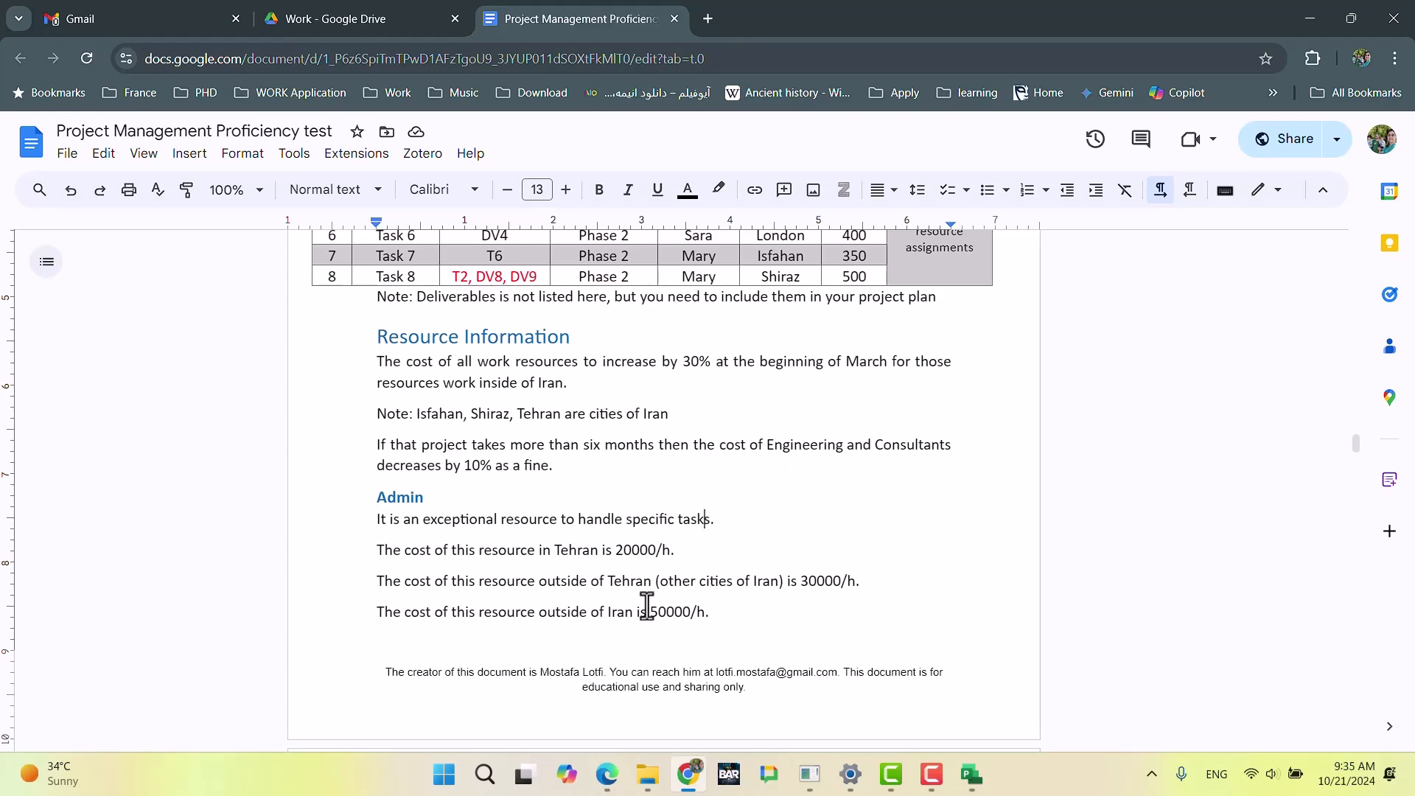
scroll(506, 500, "down", 7)
scroll(567, 409, "up", 3)
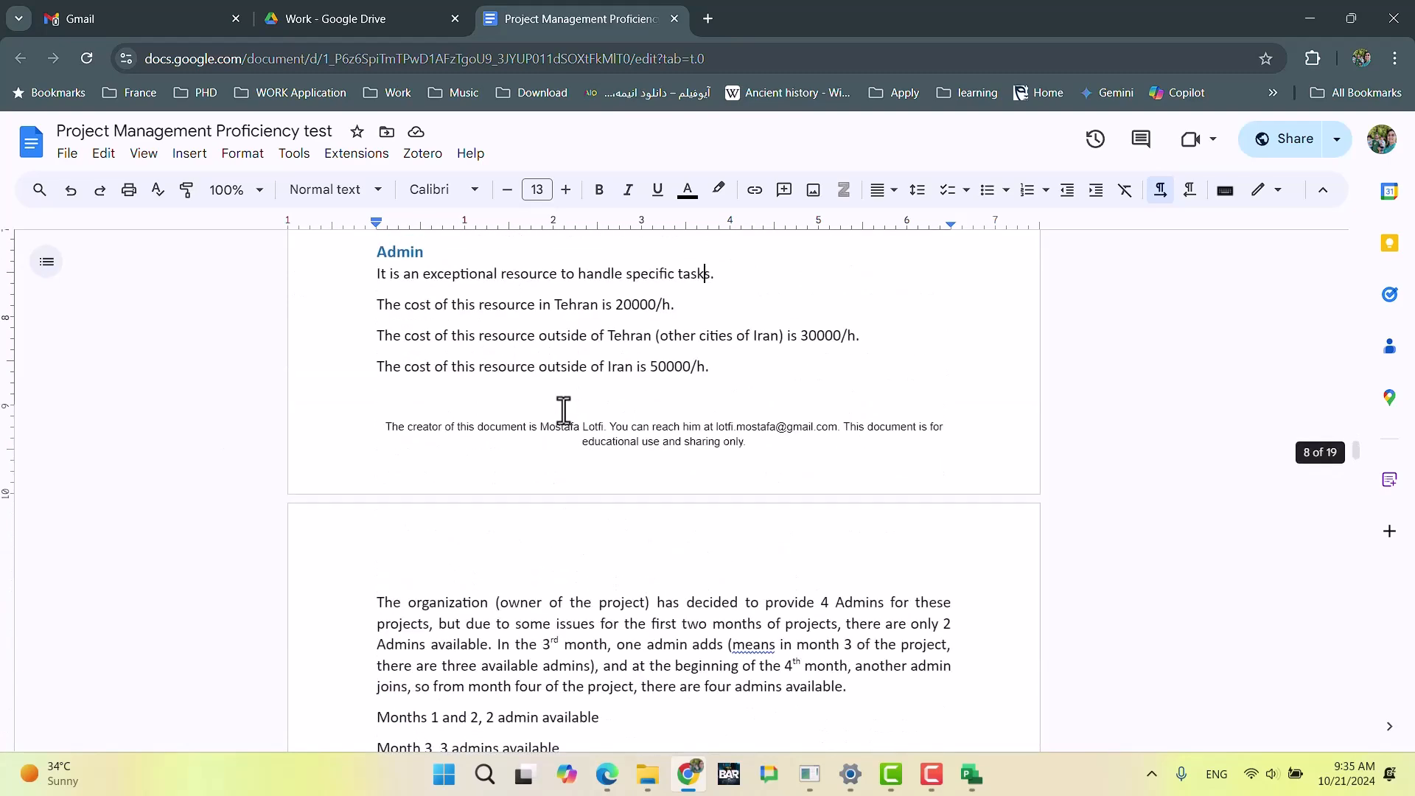
scroll(534, 417, "down", 3)
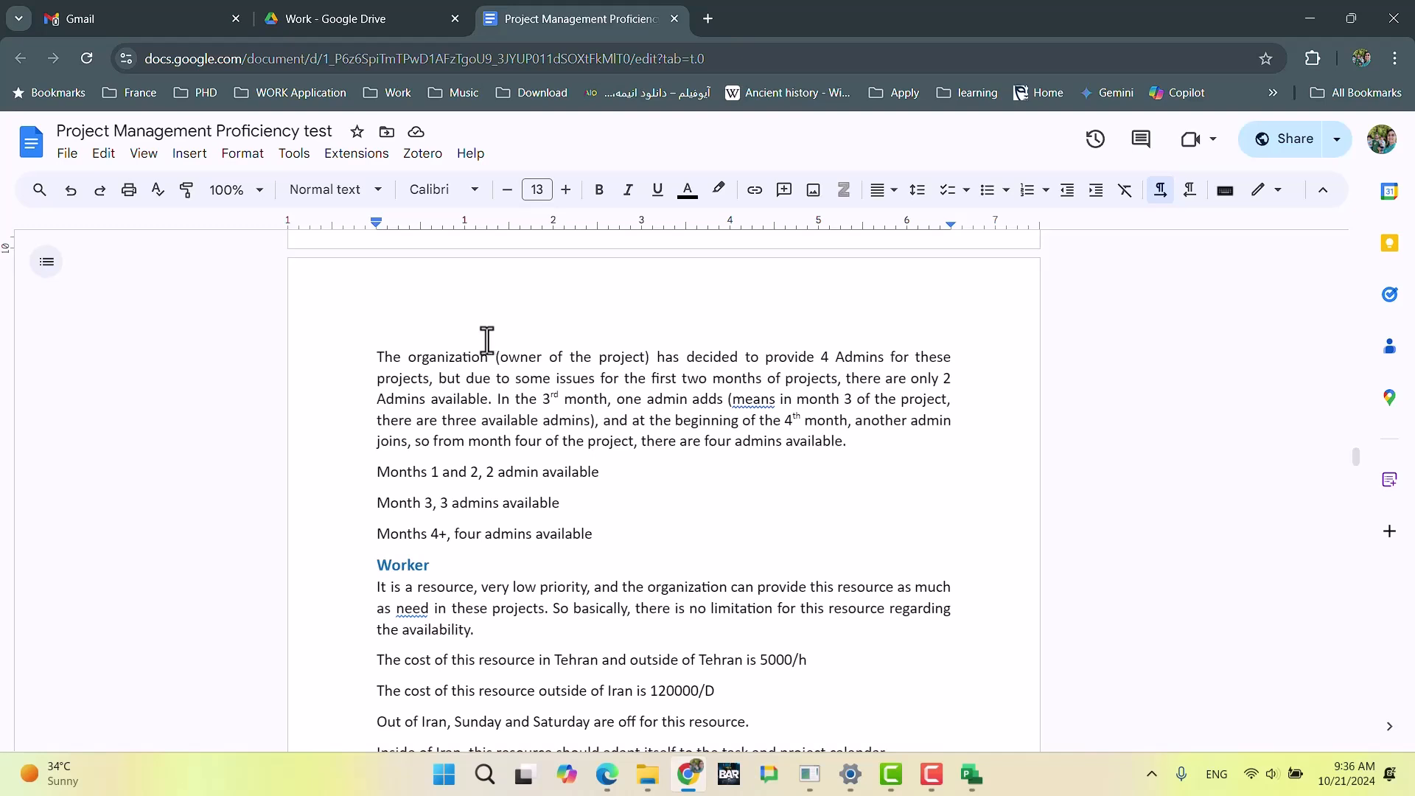
key("alt+Tab")
key("alt+Tab")
key("alt+Tab")
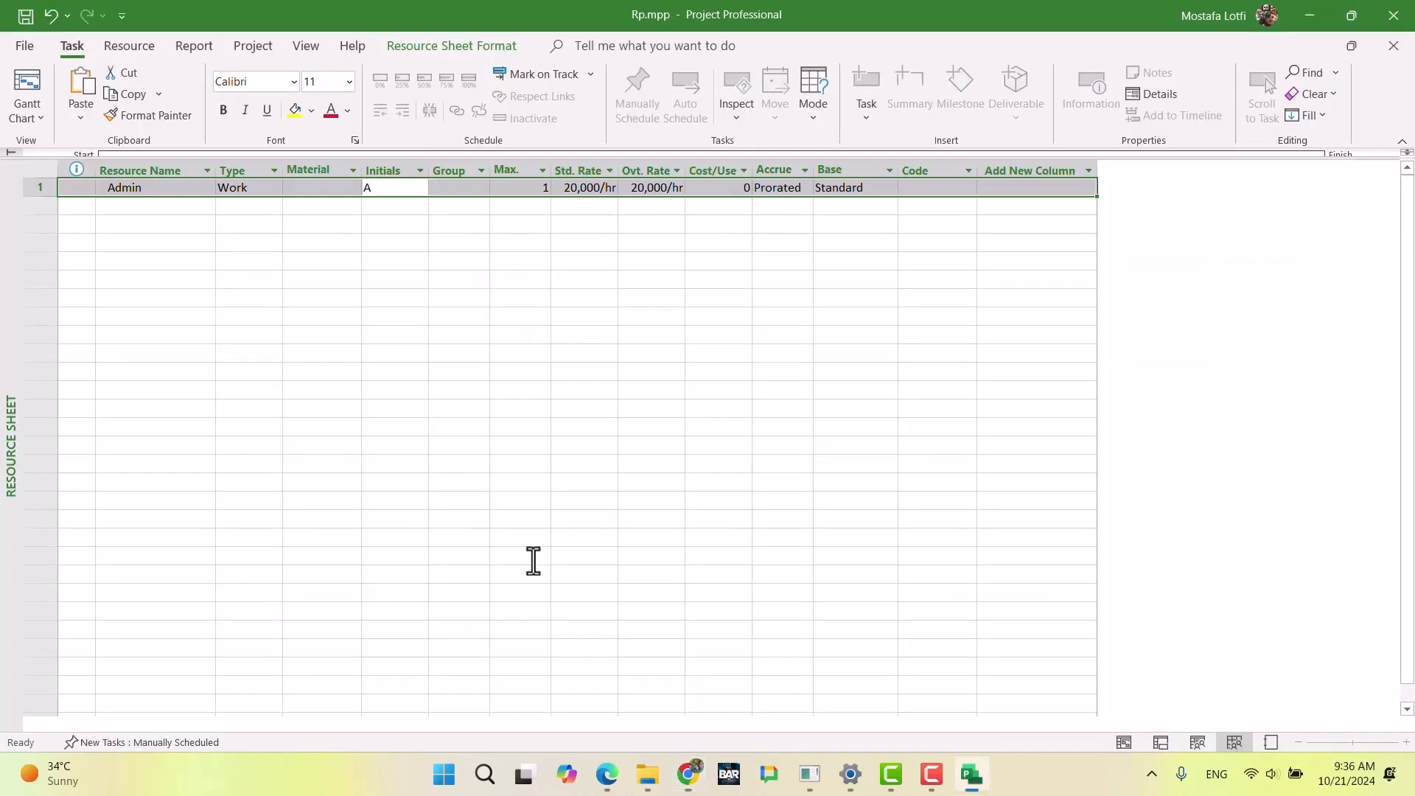
Step: Change the schedule options to show assignment units as a percentage and check Admin's maximum units in the resource sheet
left_click(623, 315)
left_click(537, 187)
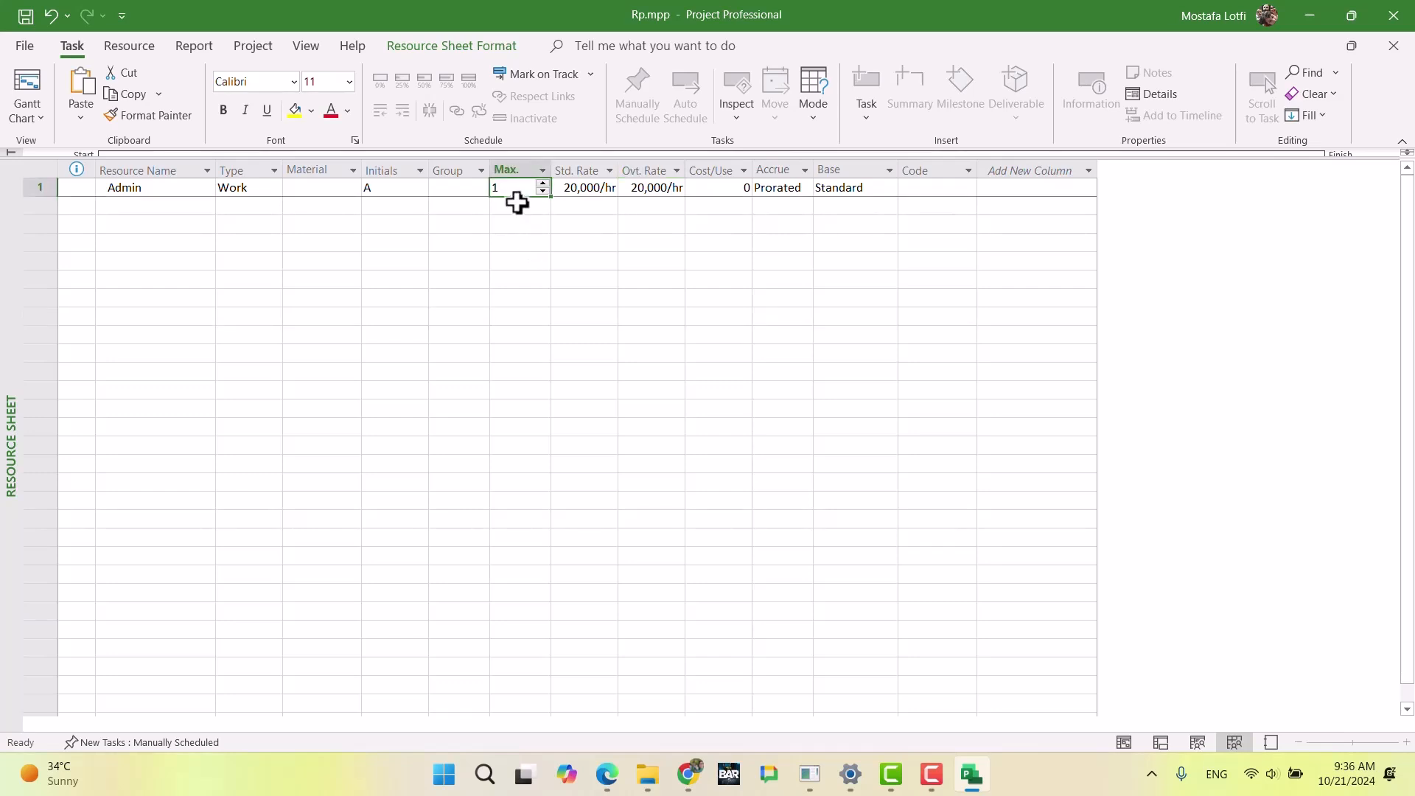
left_click(505, 246)
left_click(522, 187)
left_click(22, 47)
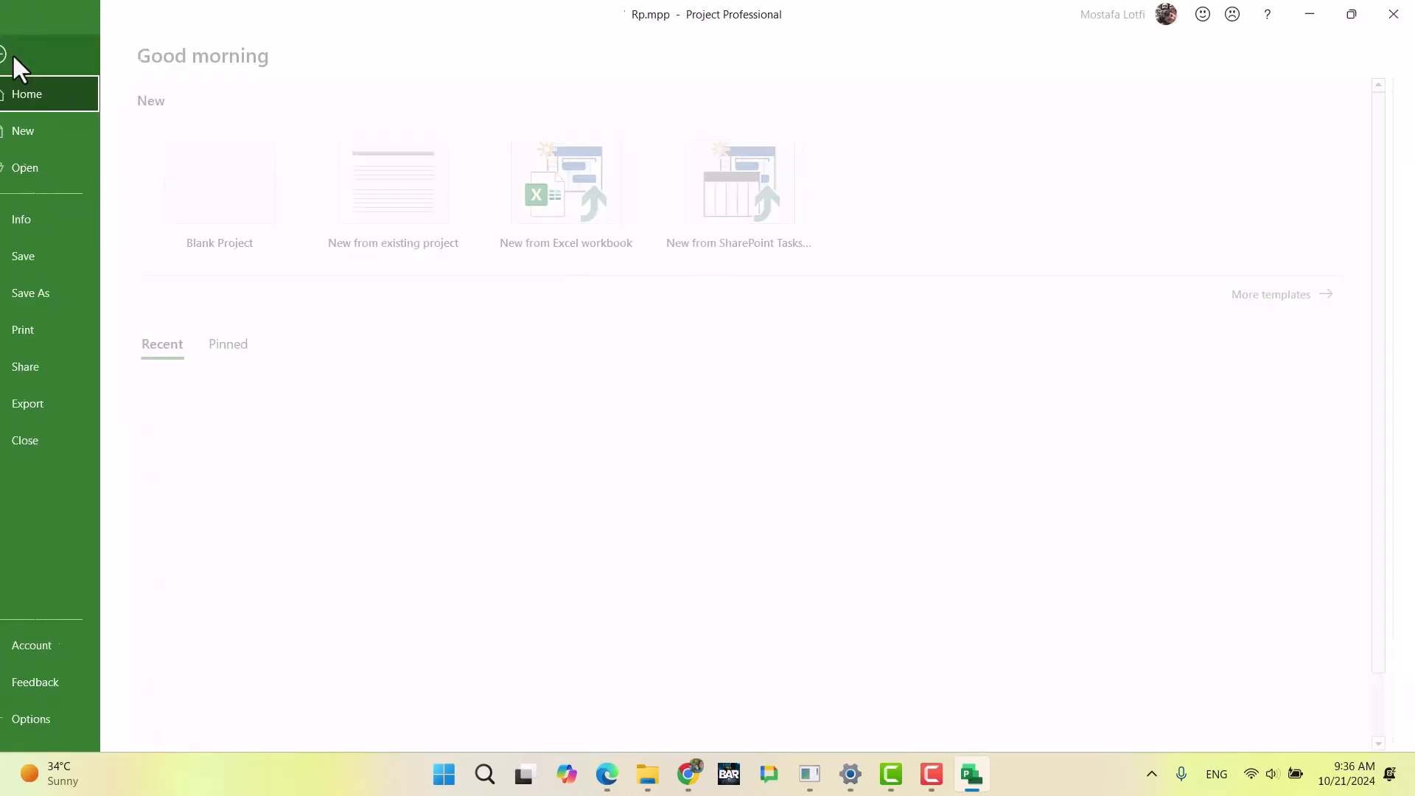
left_click(51, 718)
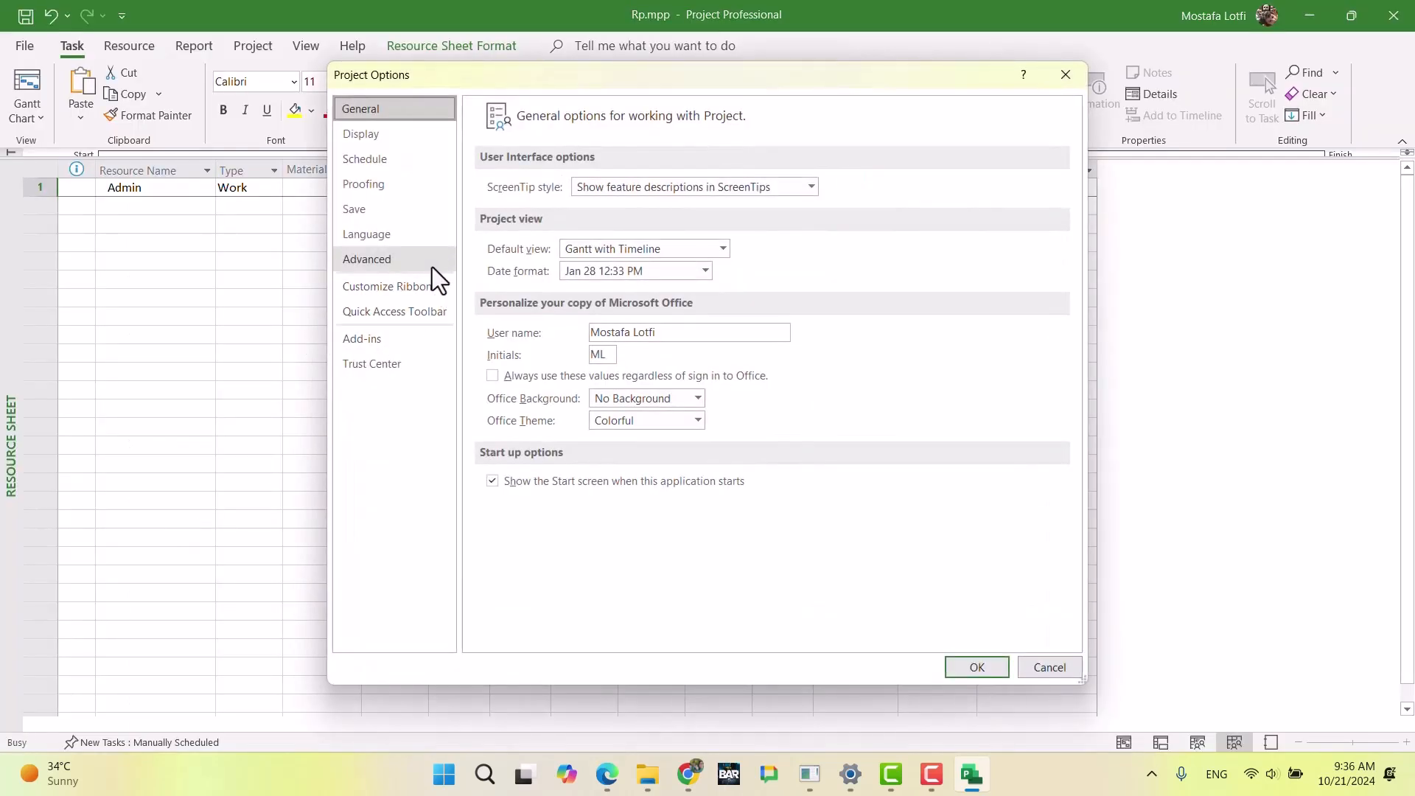
left_click(383, 135)
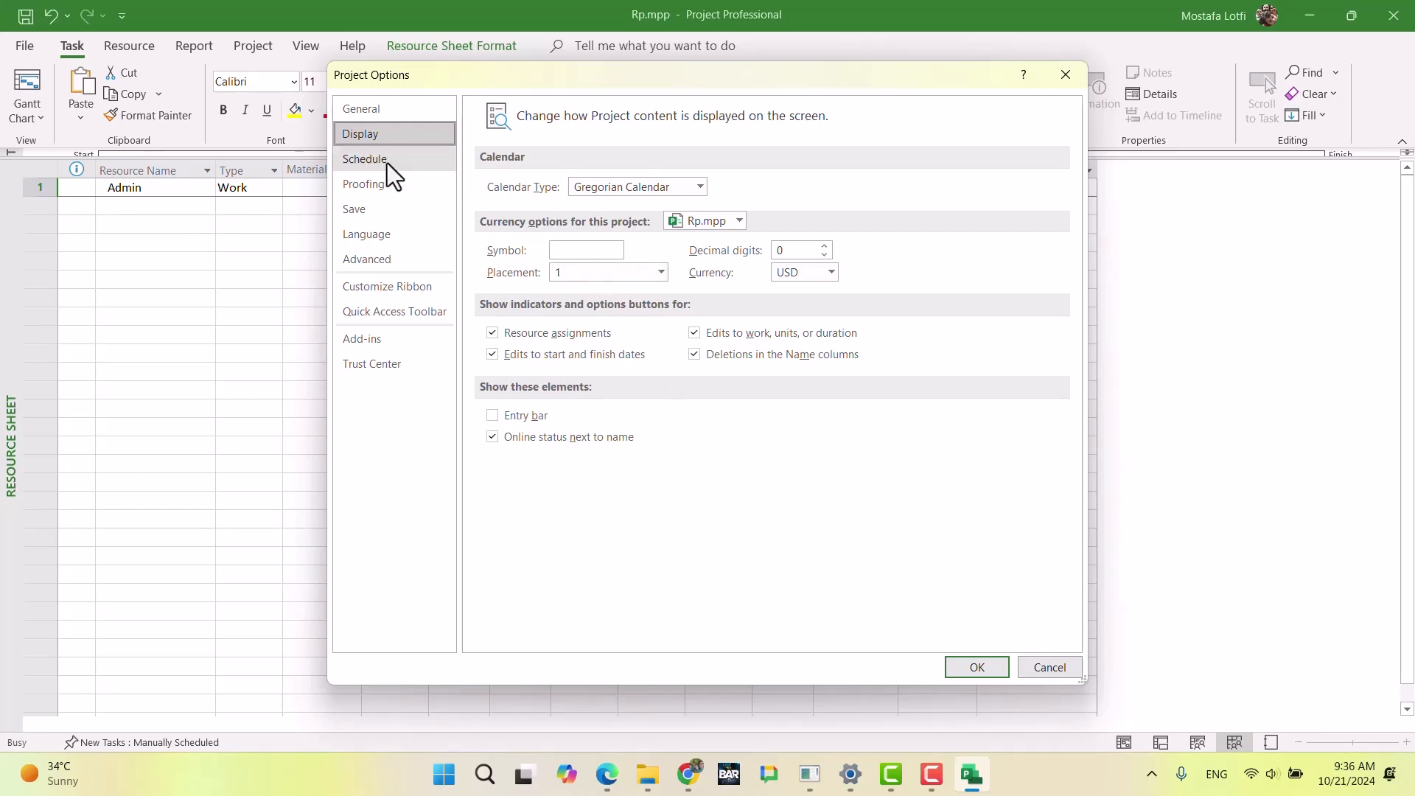
left_click(394, 117)
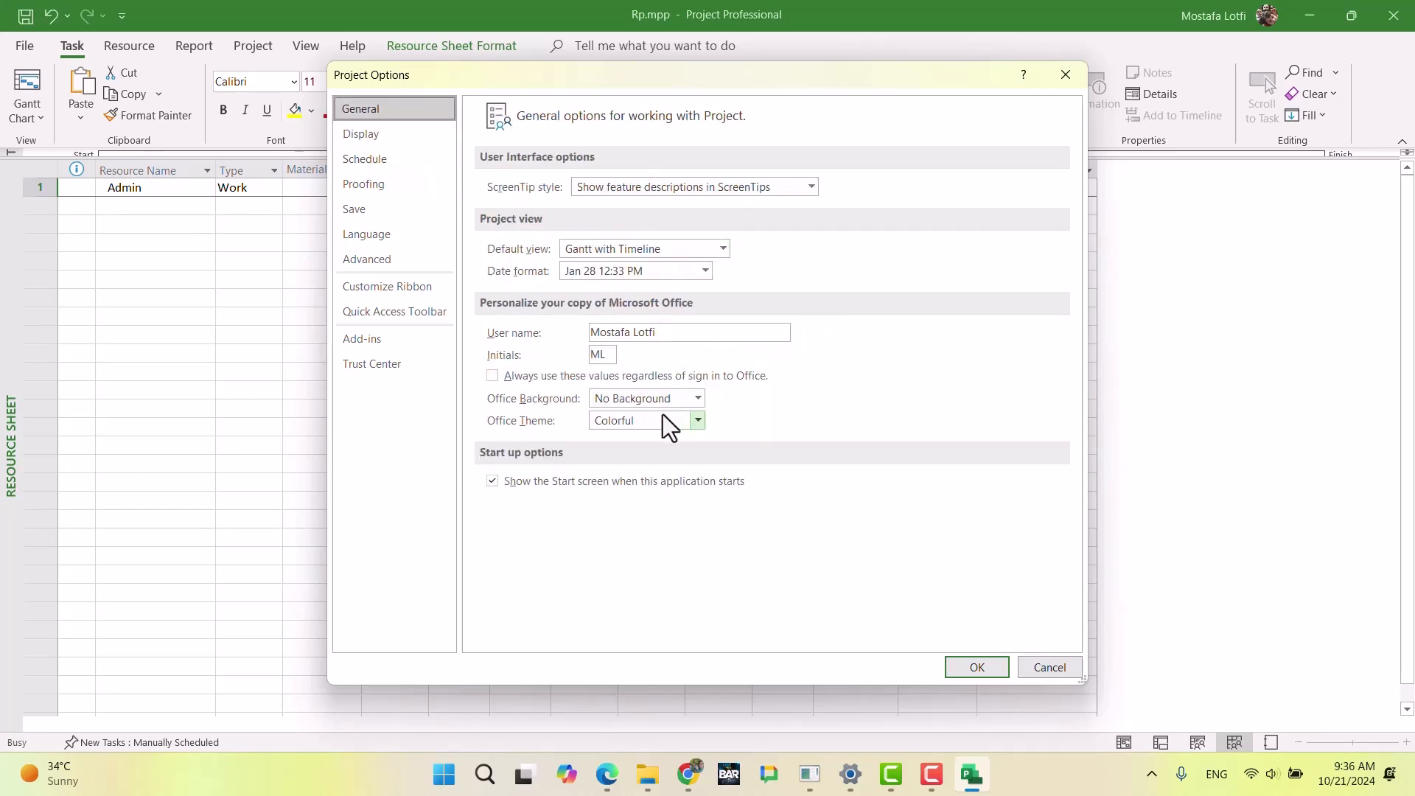
left_click(409, 160)
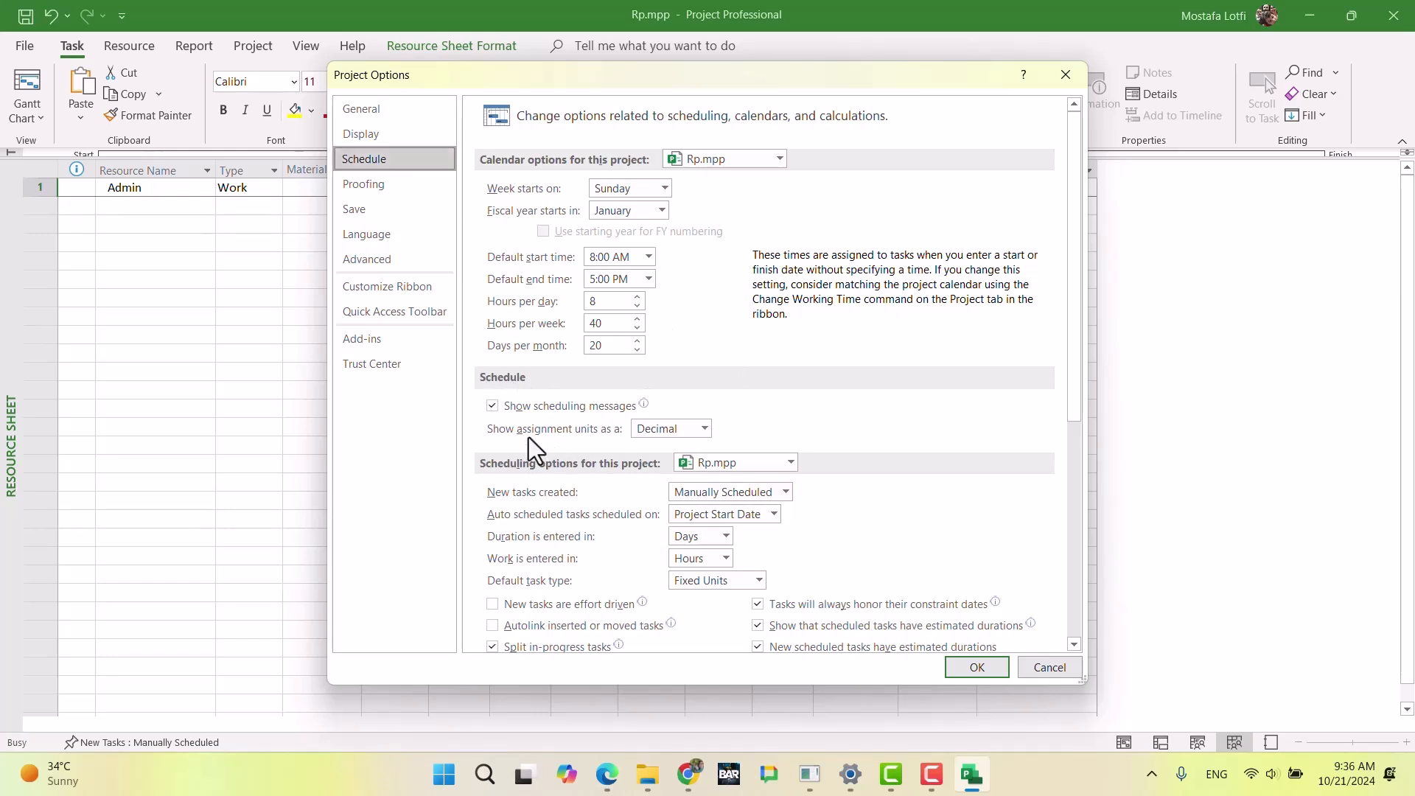
left_click(679, 432)
left_click(977, 667)
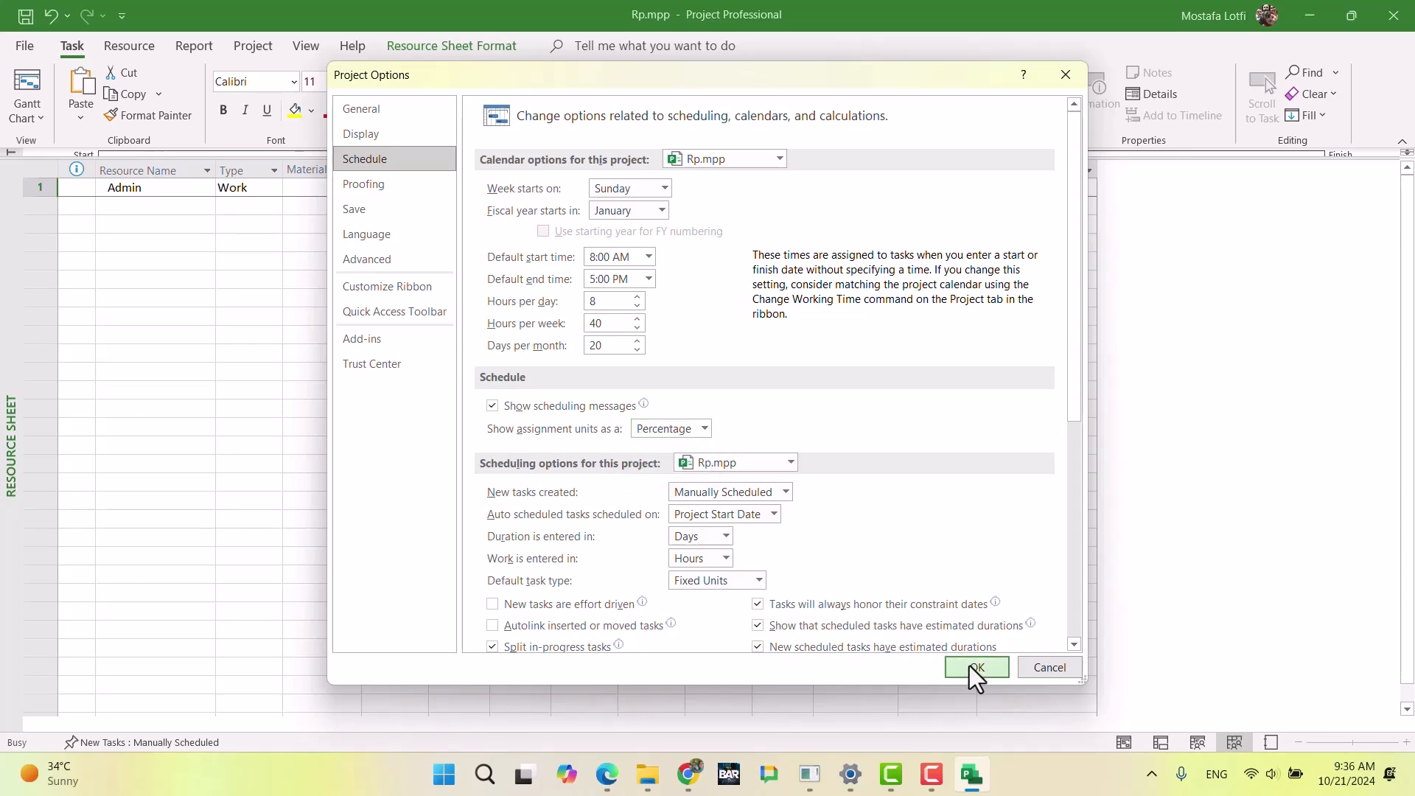
left_click(582, 282)
left_click(514, 193)
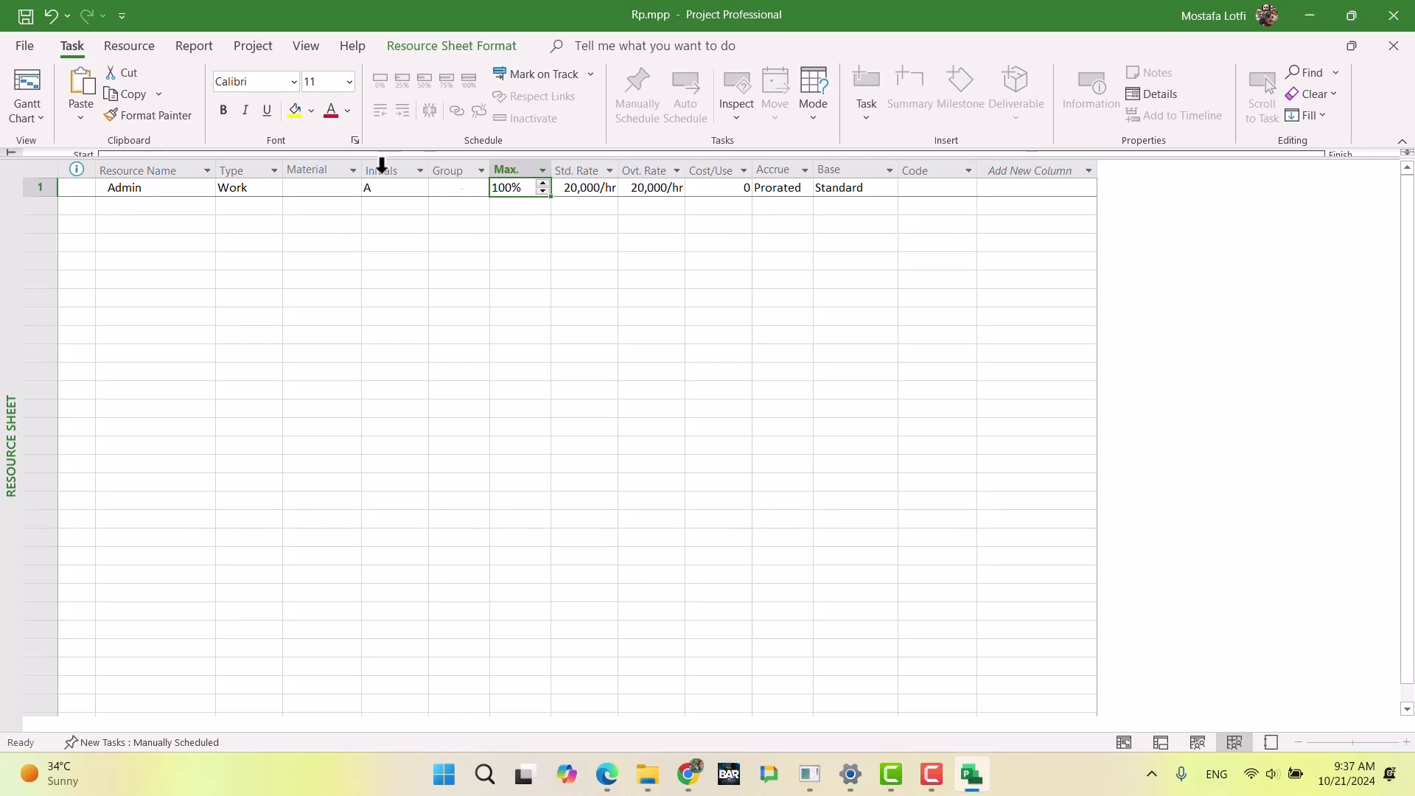
left_click(166, 186)
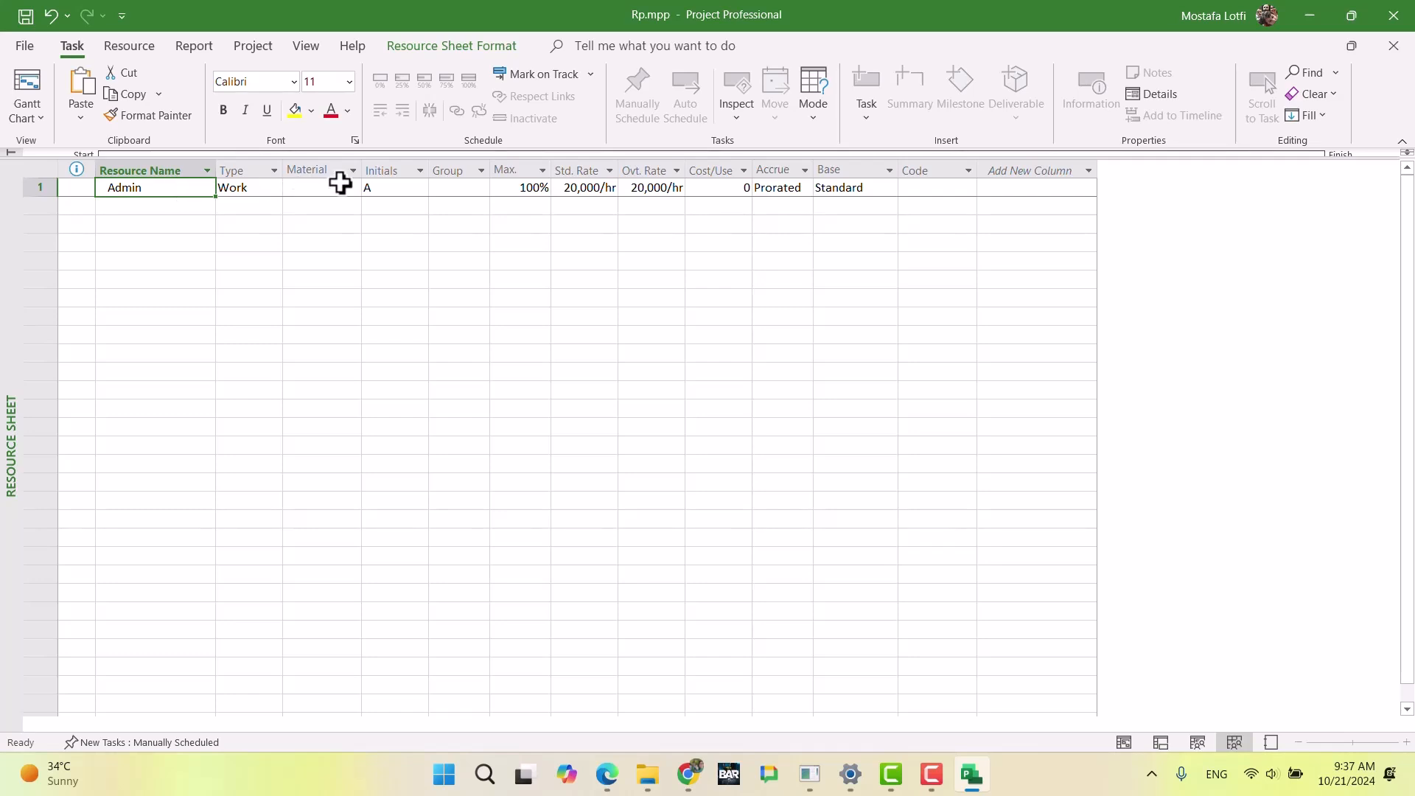
Step: Switch the assignment units display back to decimal in the schedule options and recheck Admin's maximum units
left_click(25, 46)
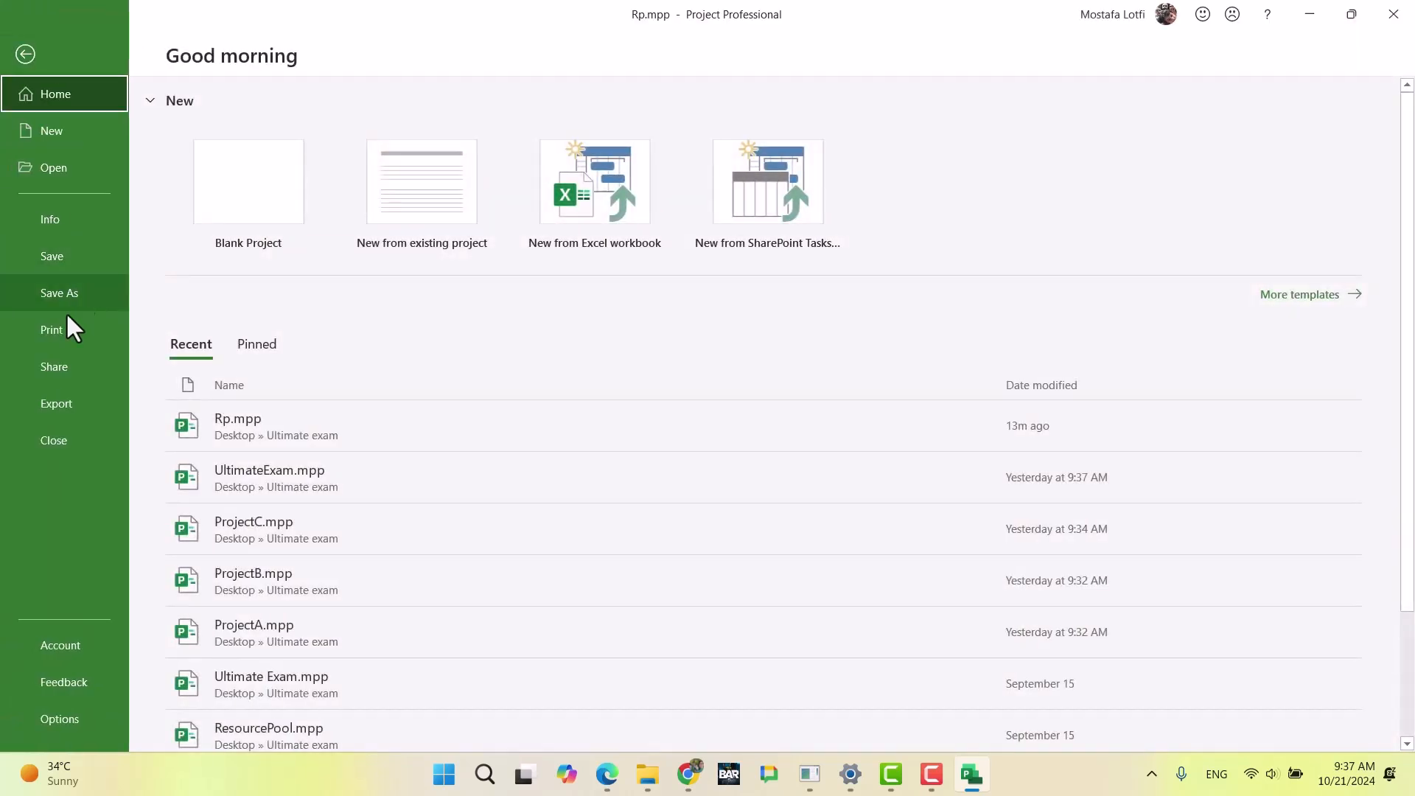
left_click(62, 721)
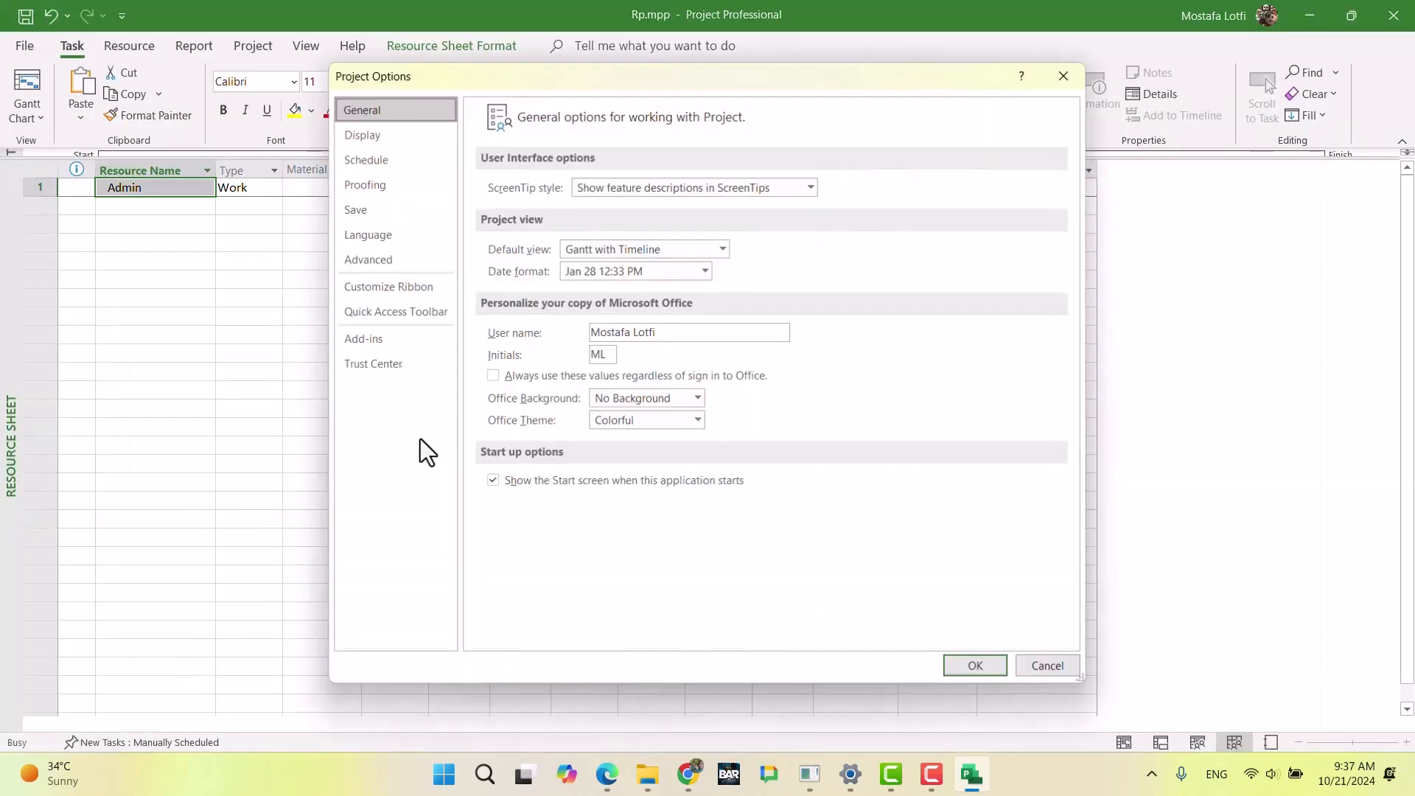
left_click(379, 157)
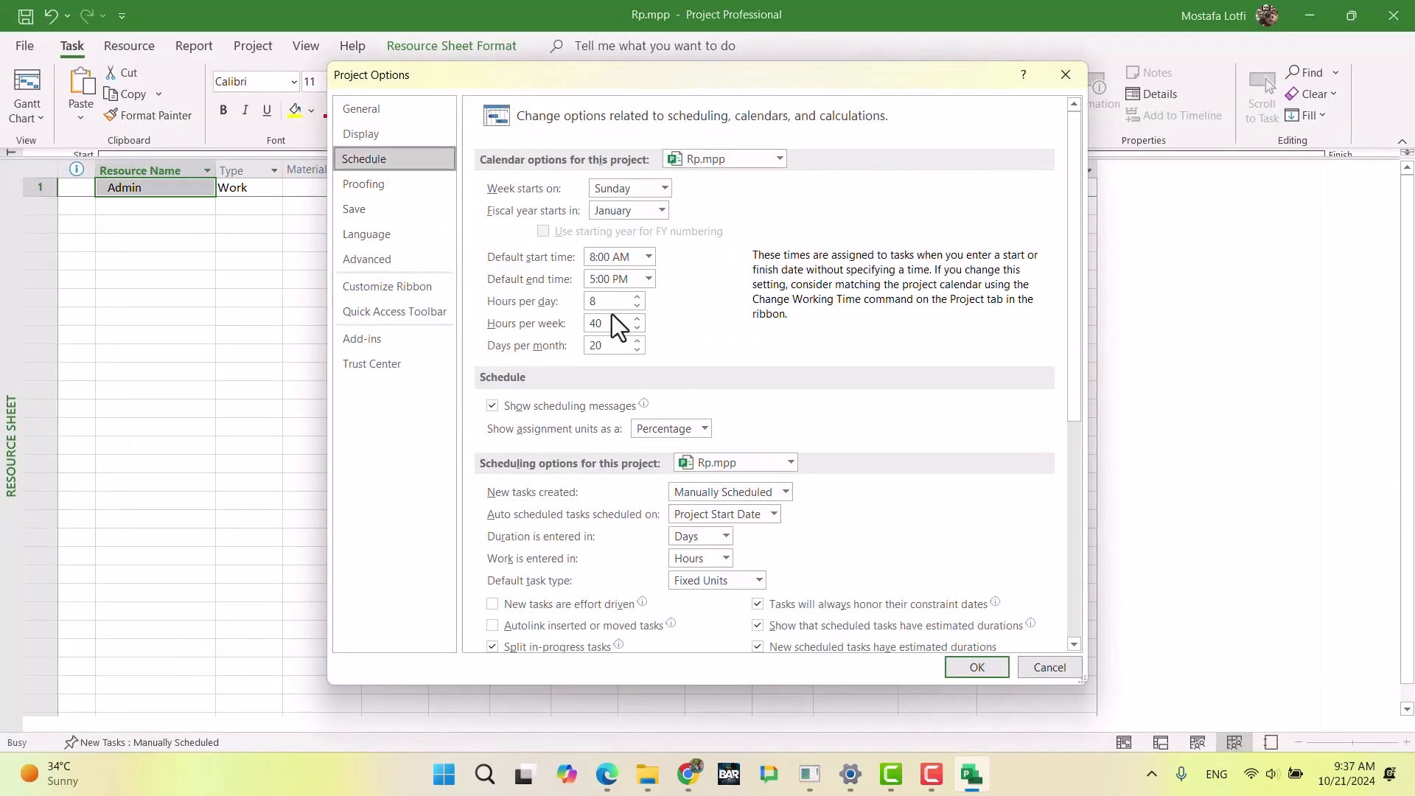
left_click(675, 427)
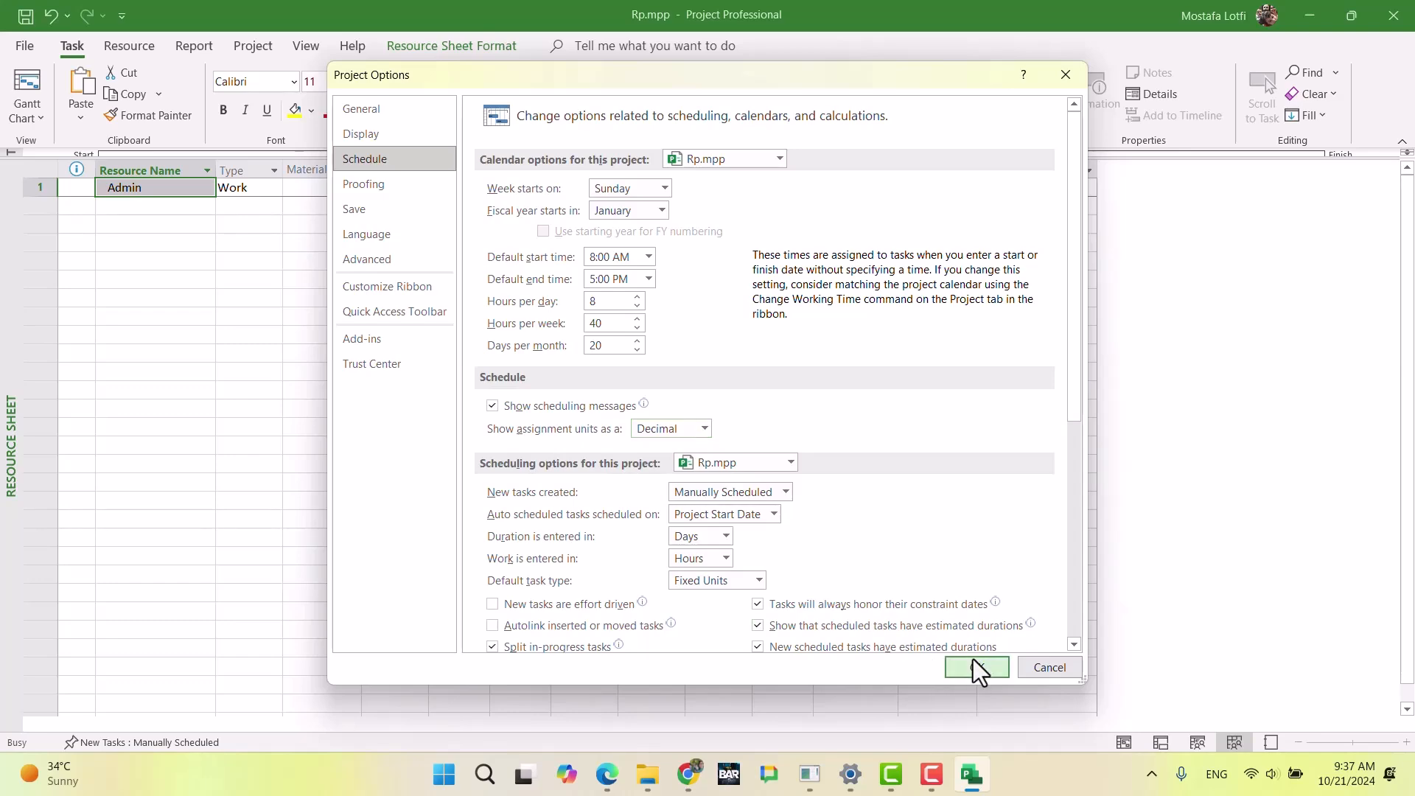
left_click(972, 667)
left_click(558, 252)
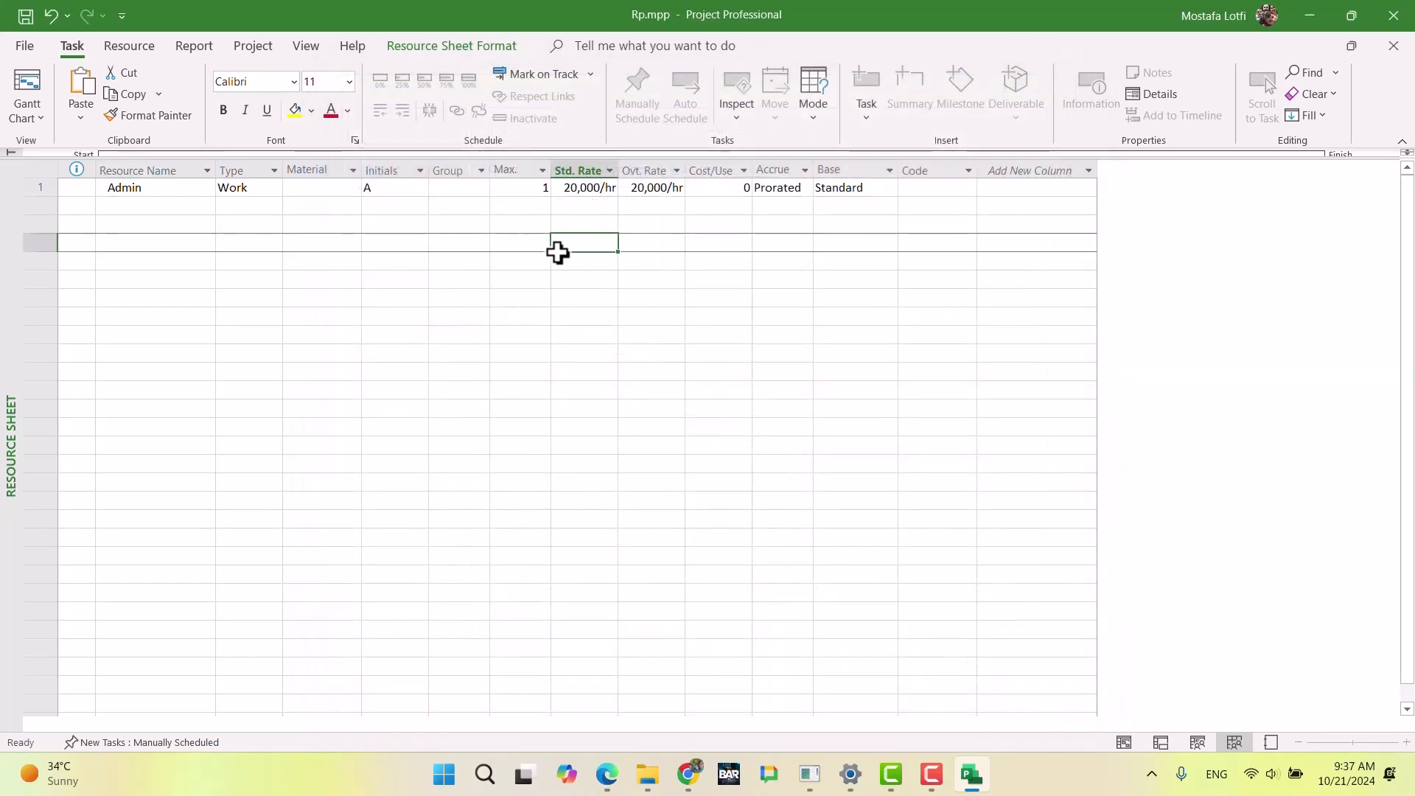
left_click(506, 187)
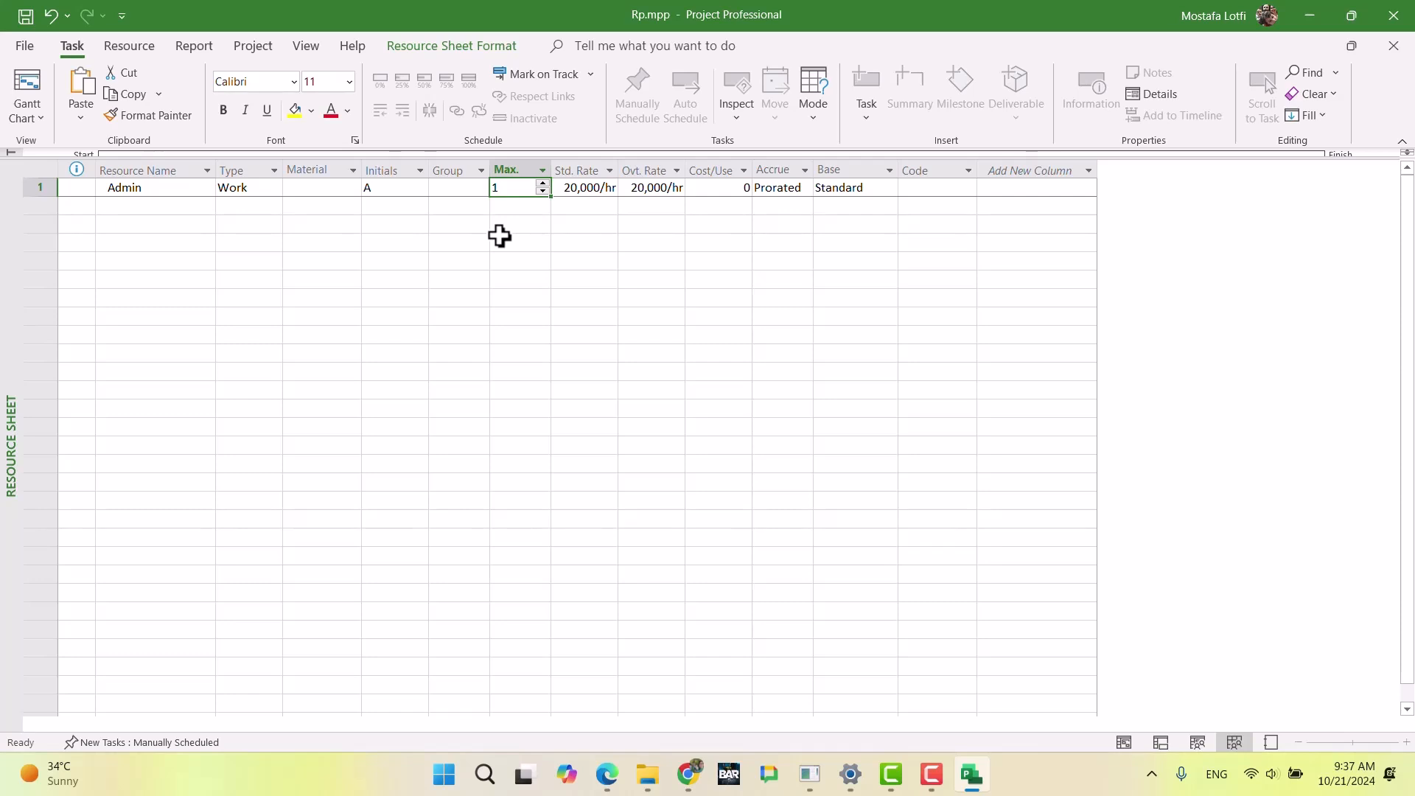
Step: In Admin's general resource information, set the first availability period to end on 12/31/2024 with 2 units
double_click(453, 193)
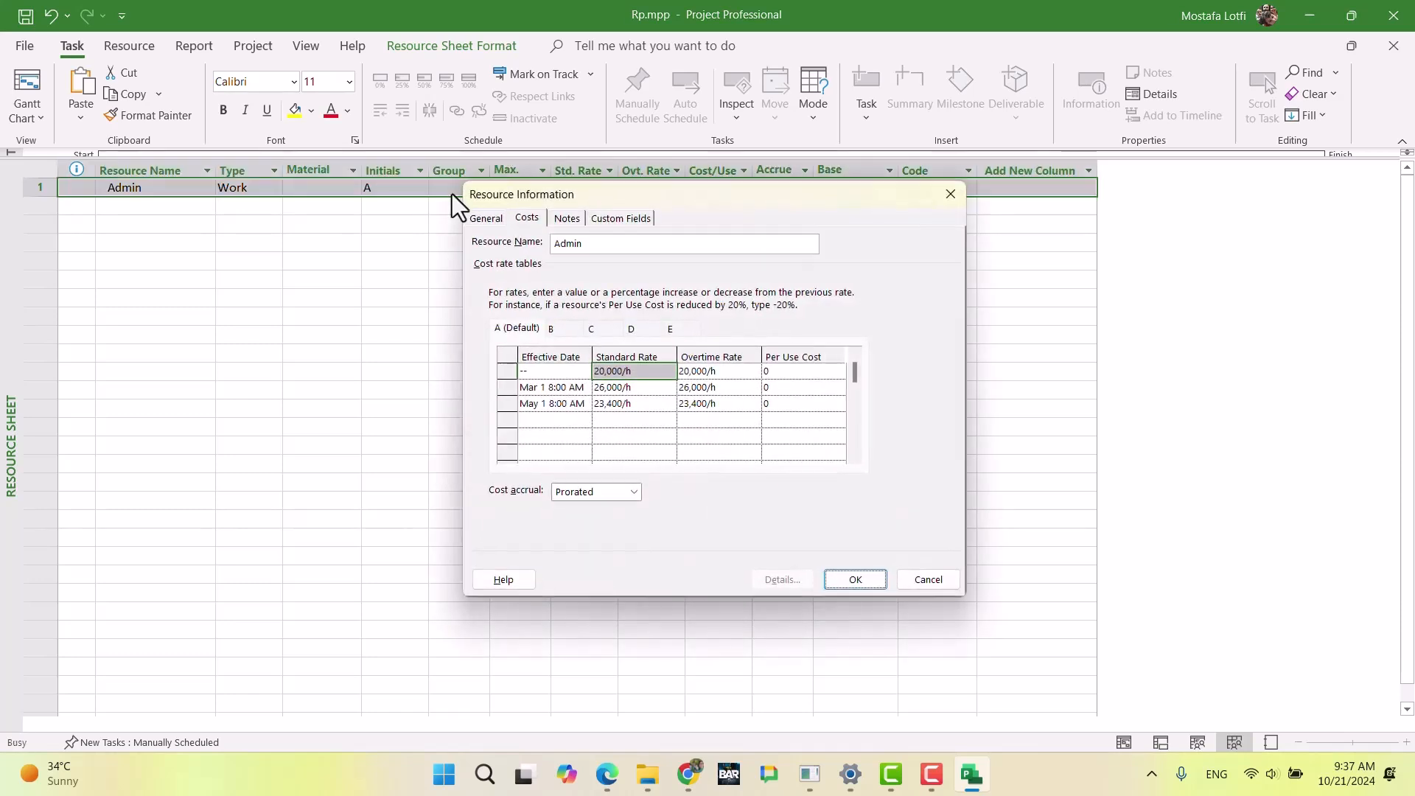
left_click_drag(809, 189, 793, 269)
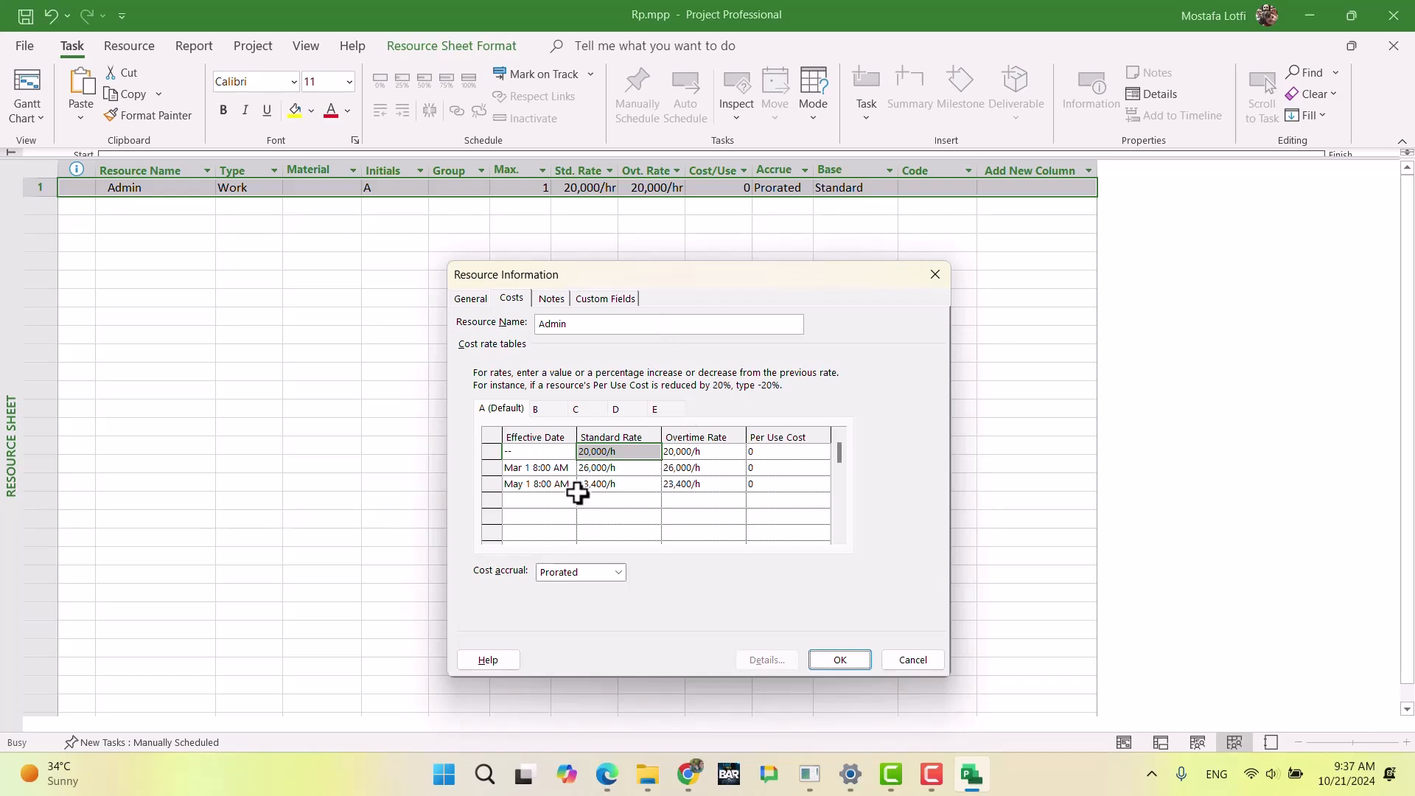
left_click(462, 300)
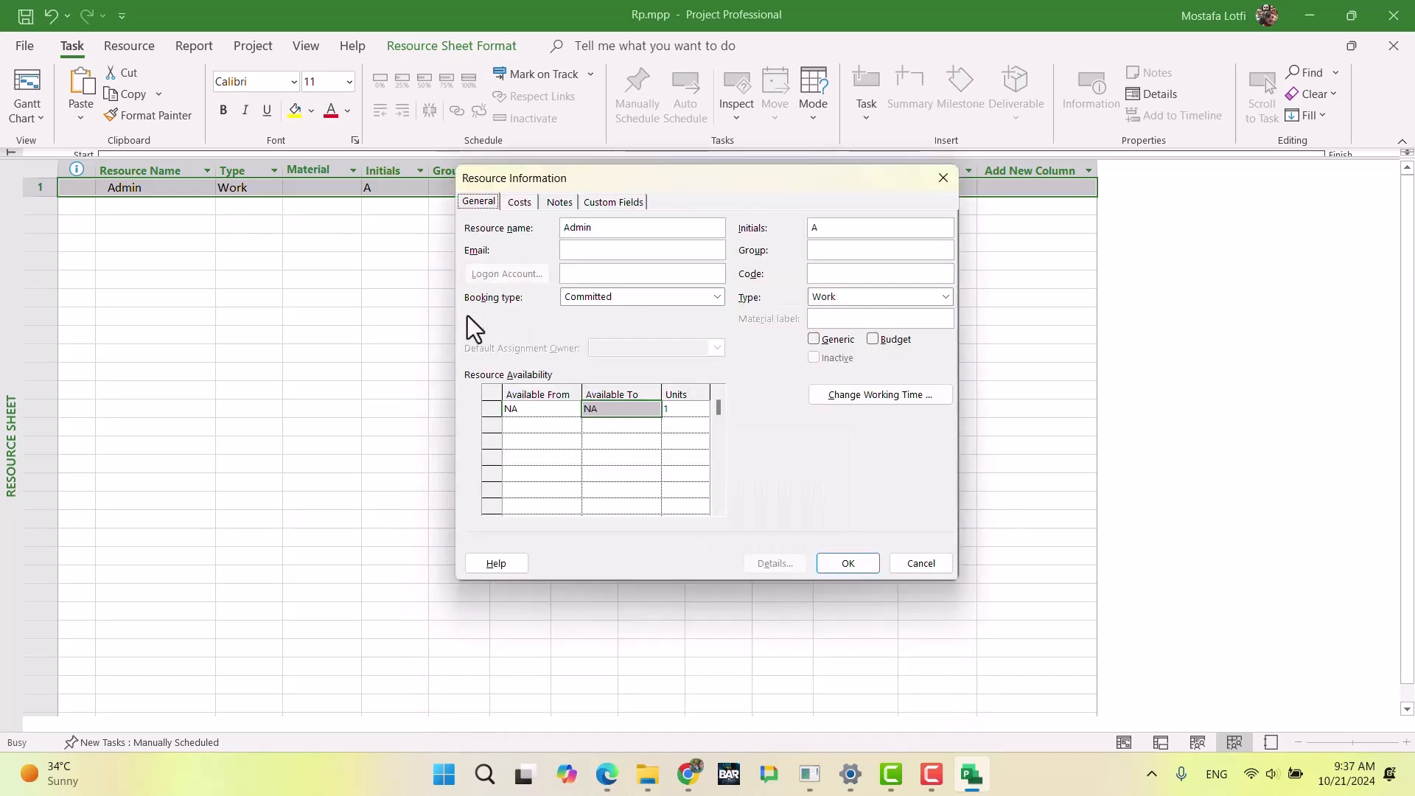
left_click(630, 410)
left_click(652, 410)
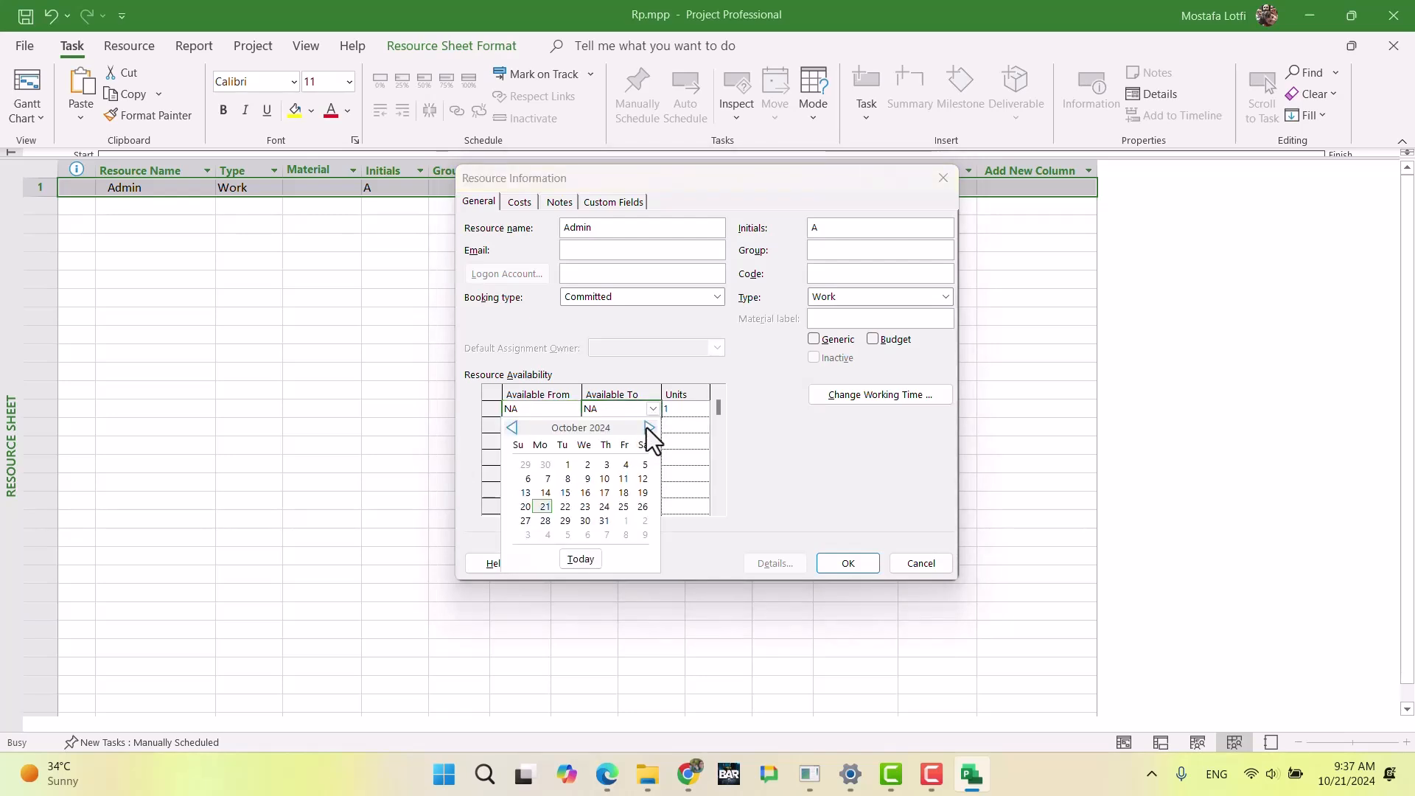
left_click(648, 428)
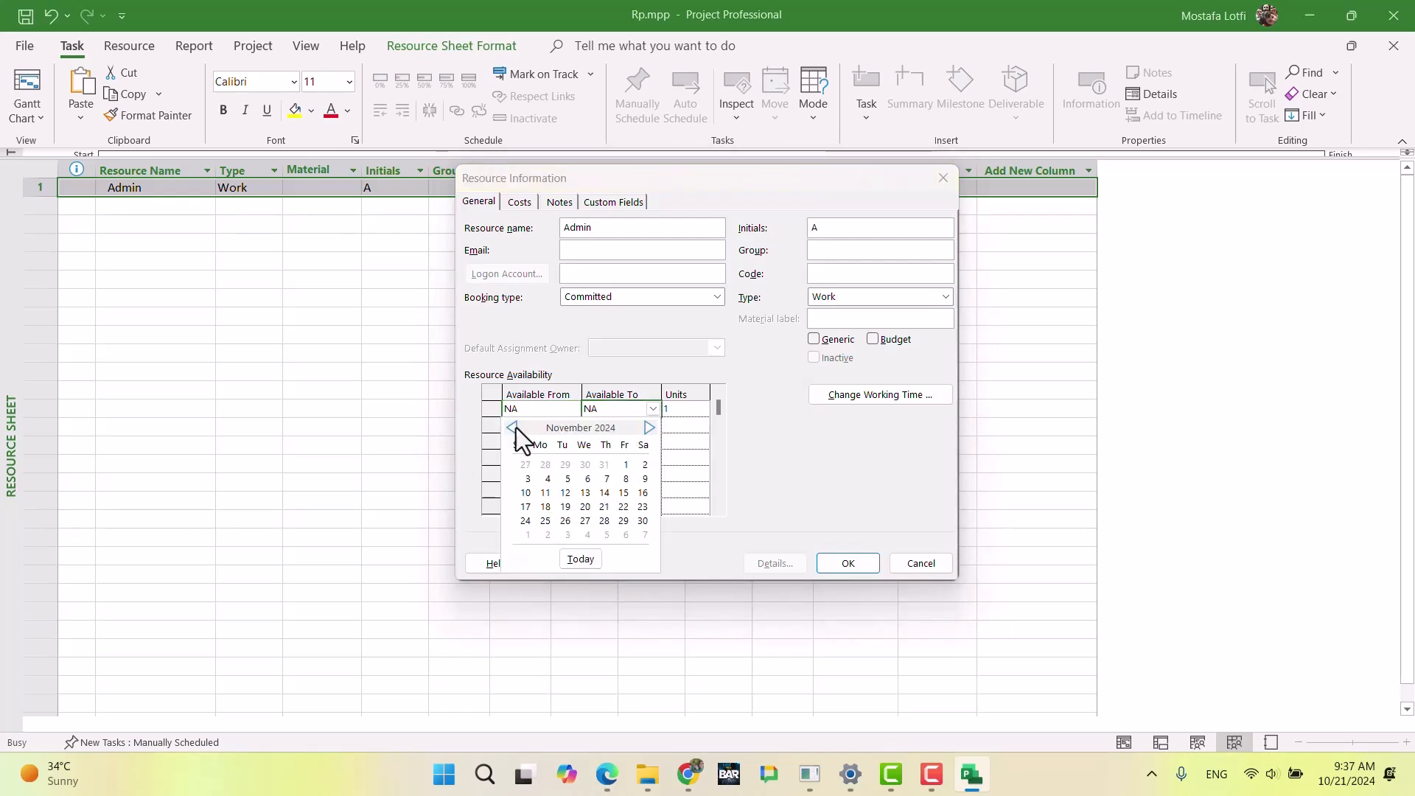
left_click(649, 428)
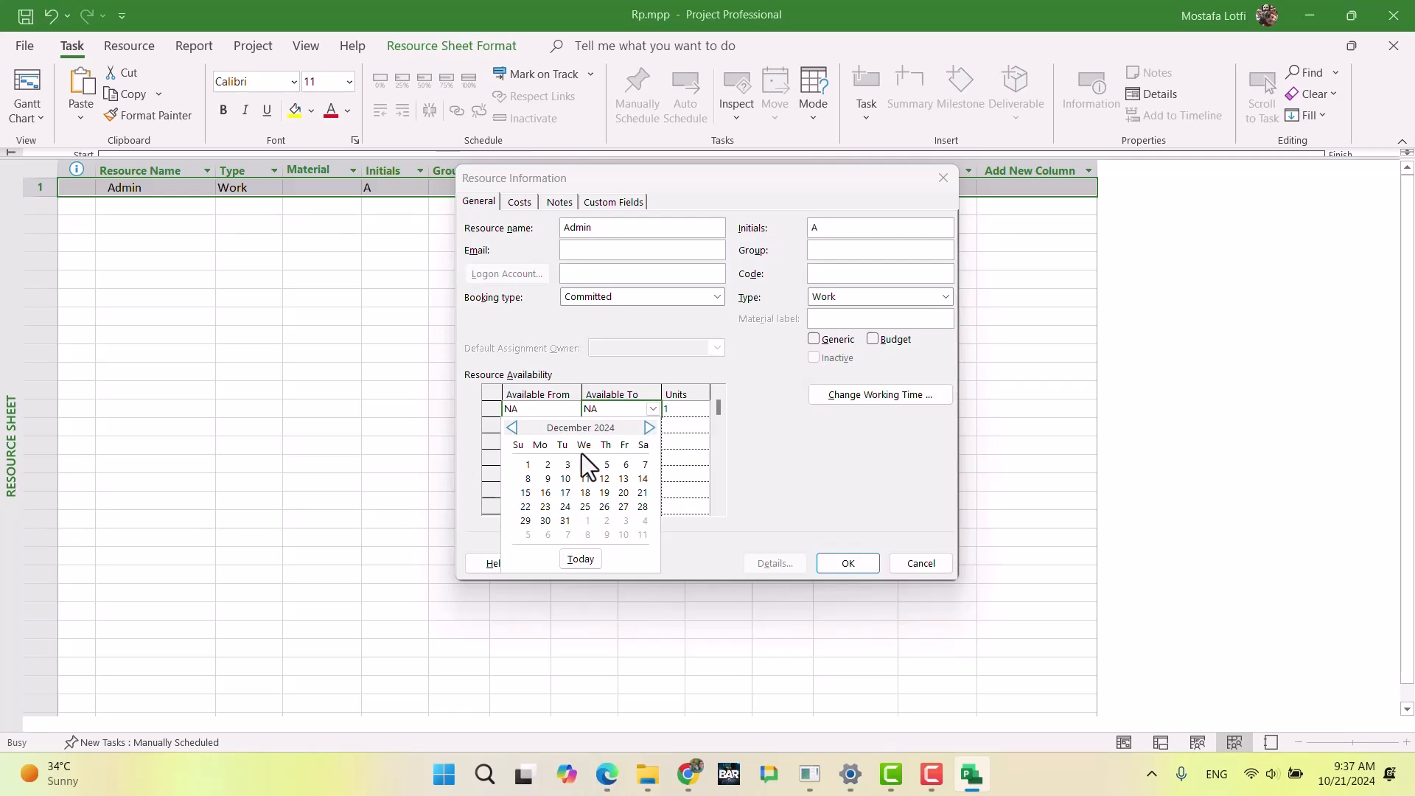
left_click(649, 428)
left_click(565, 464)
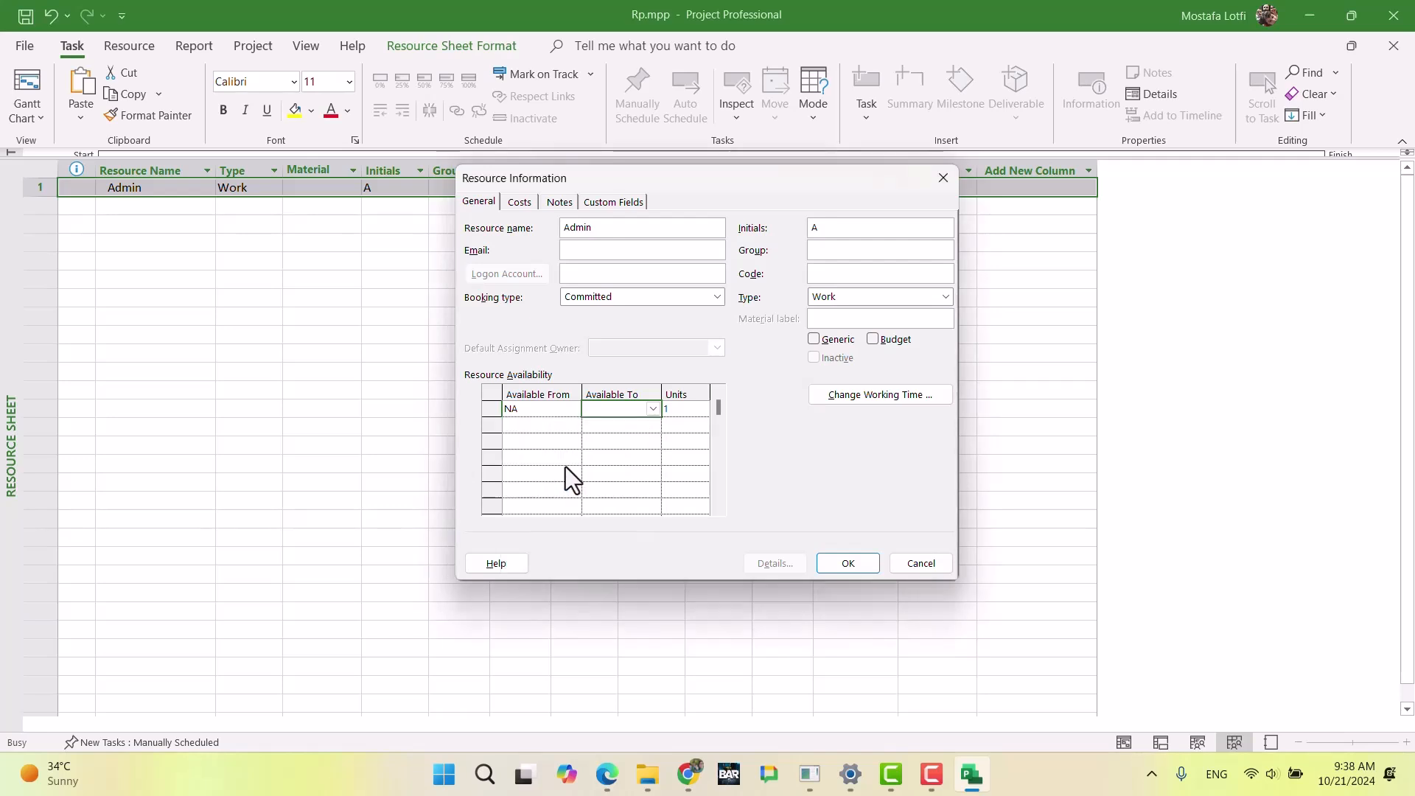
left_click(616, 442)
left_click(675, 411)
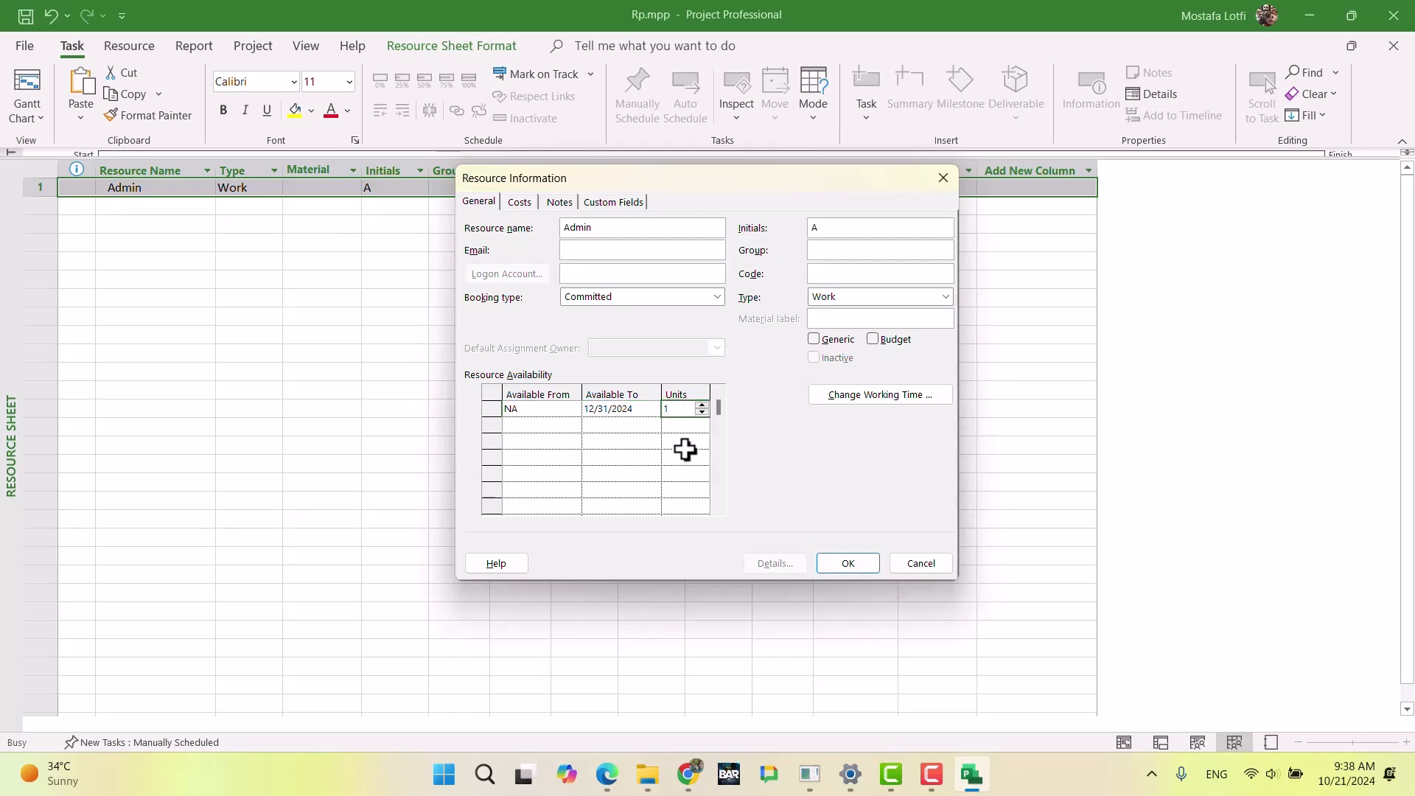
type("2")
key("Return")
Step: Add a second availability period for Admin from 1/1/2025 to 1/31/2025 with 3 units
key("Left")
key("Left")
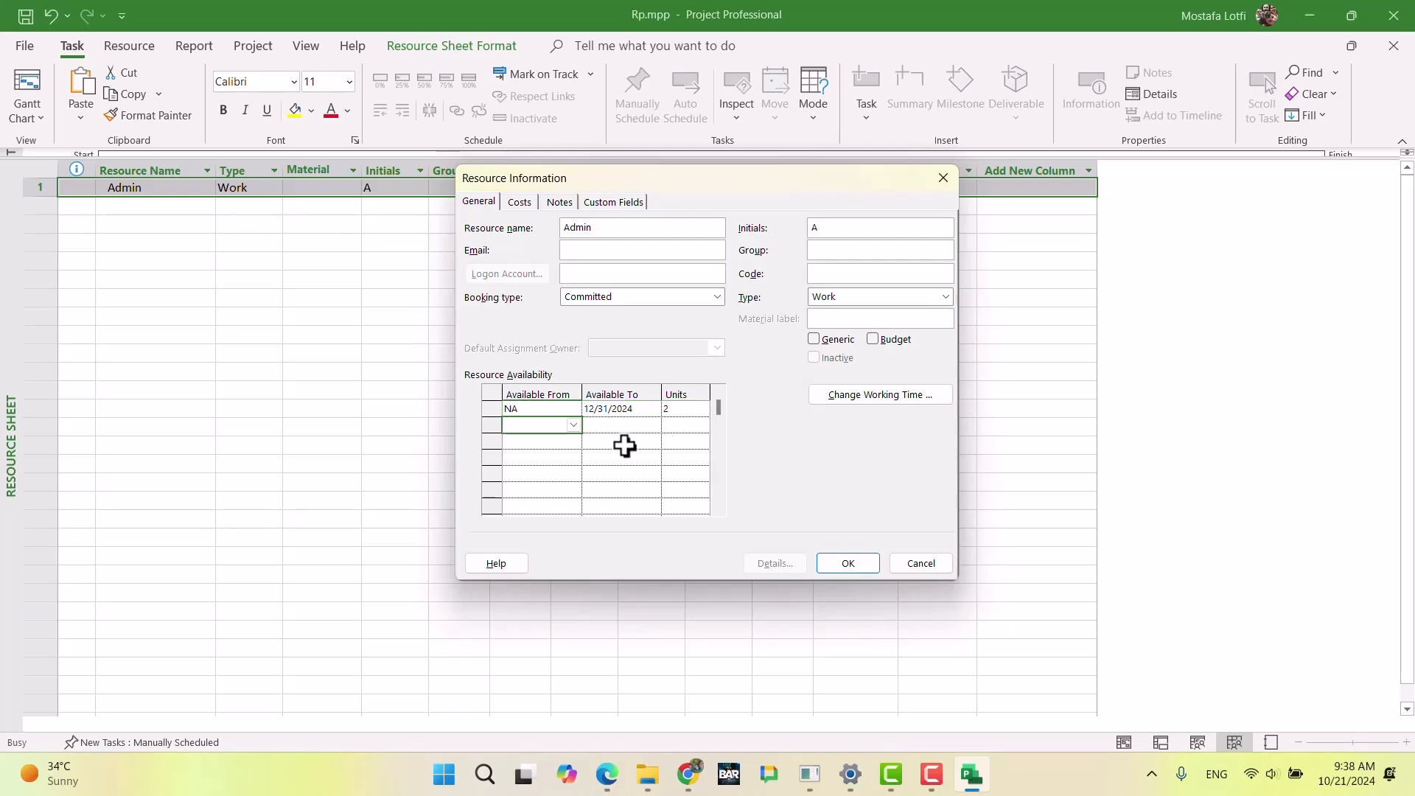
left_click(573, 425)
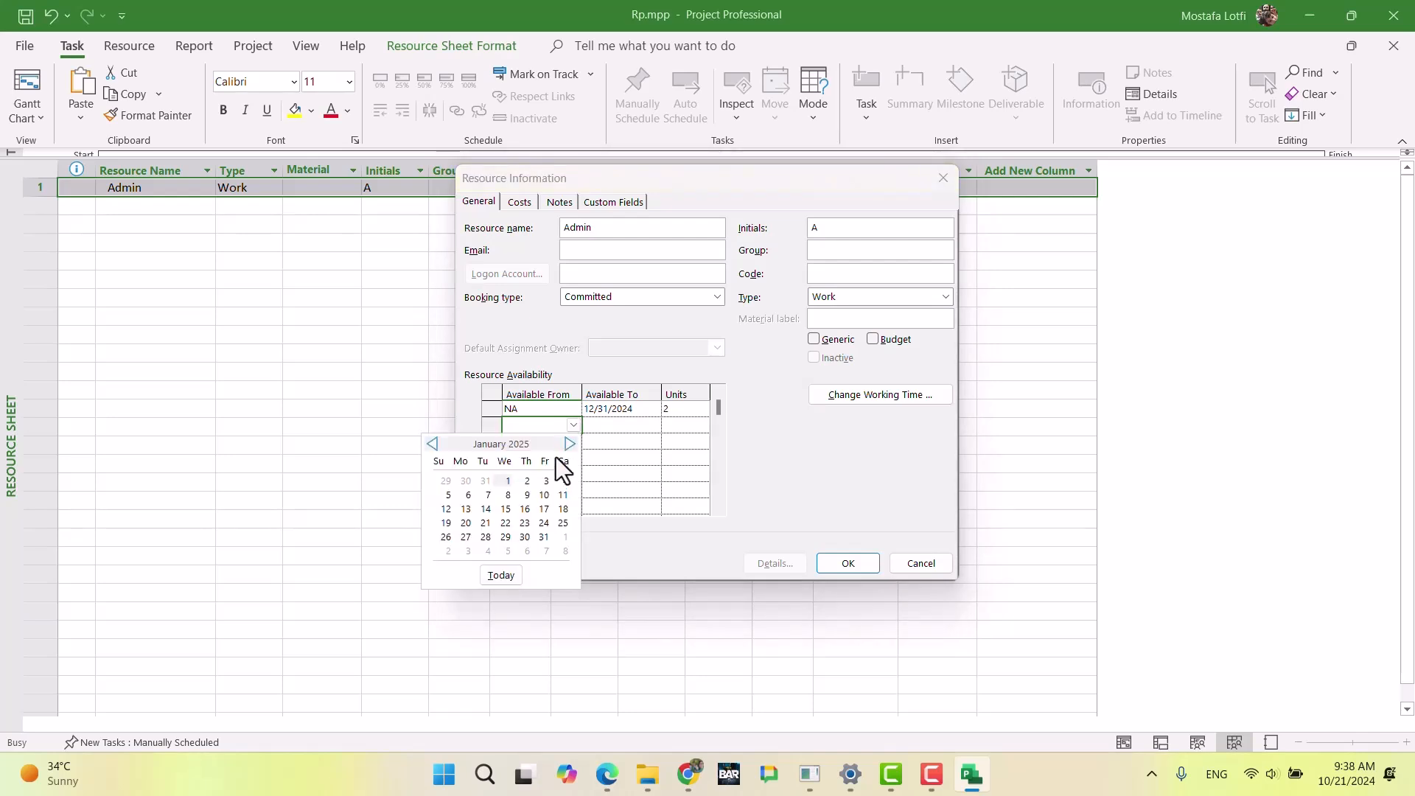
left_click(507, 481)
left_click(641, 426)
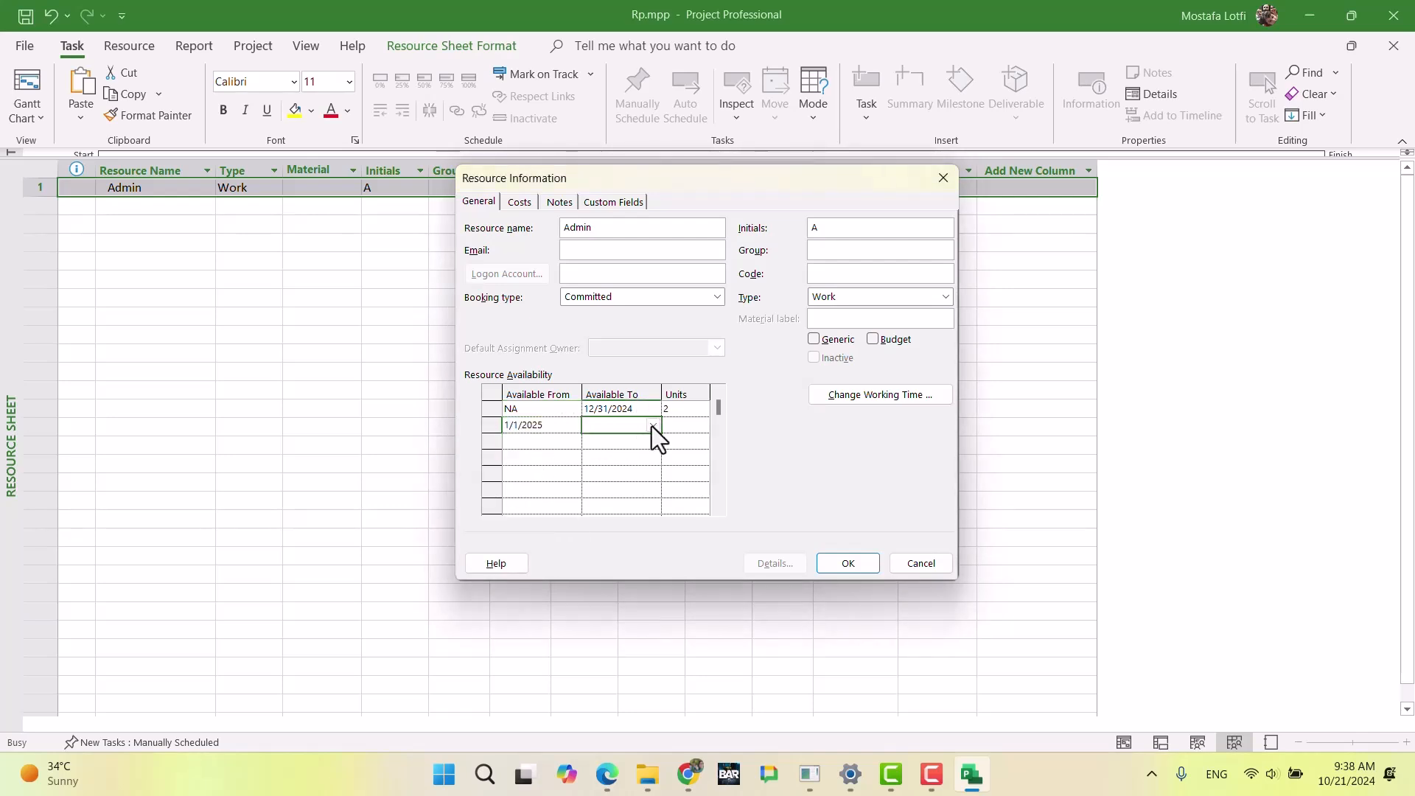
left_click(652, 426)
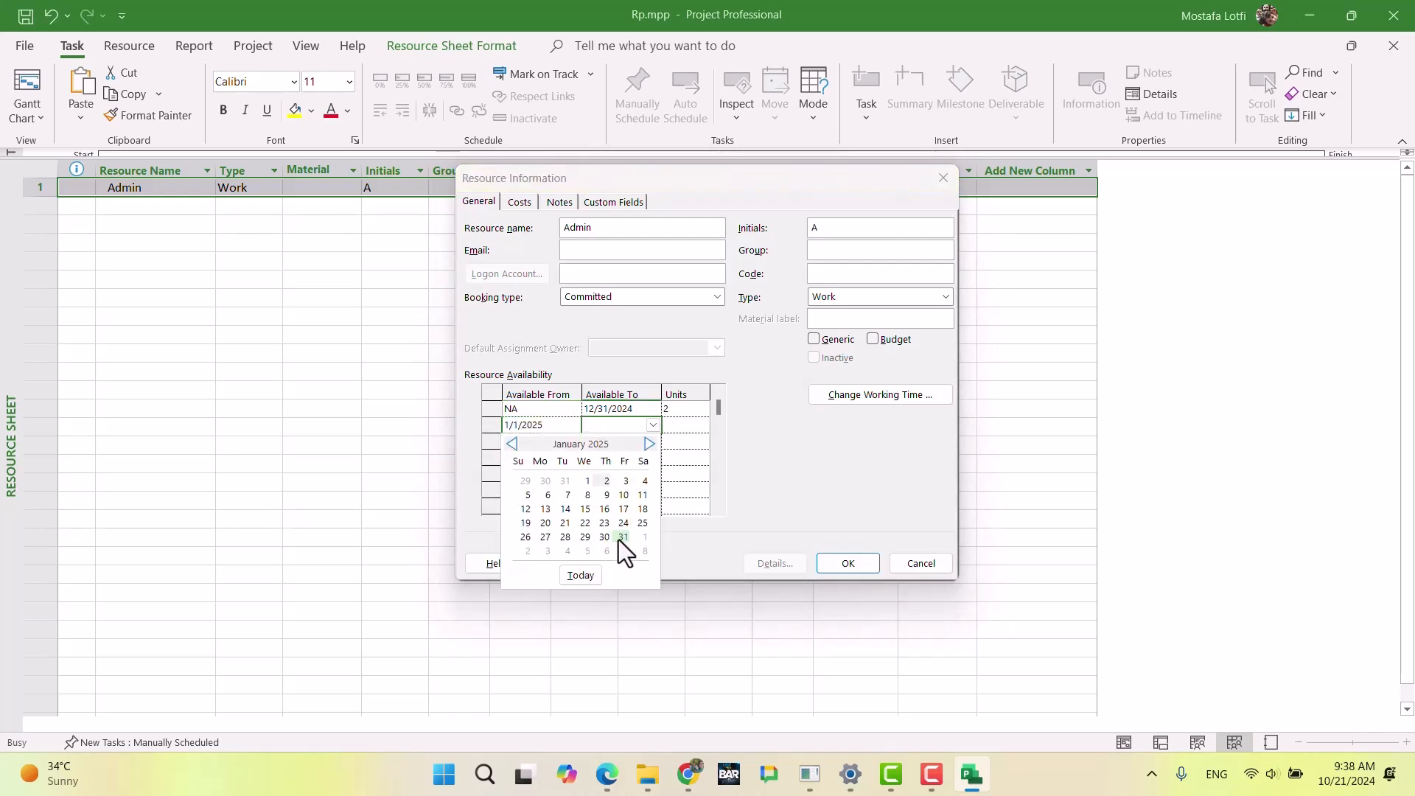
left_click(621, 537)
left_click(684, 426)
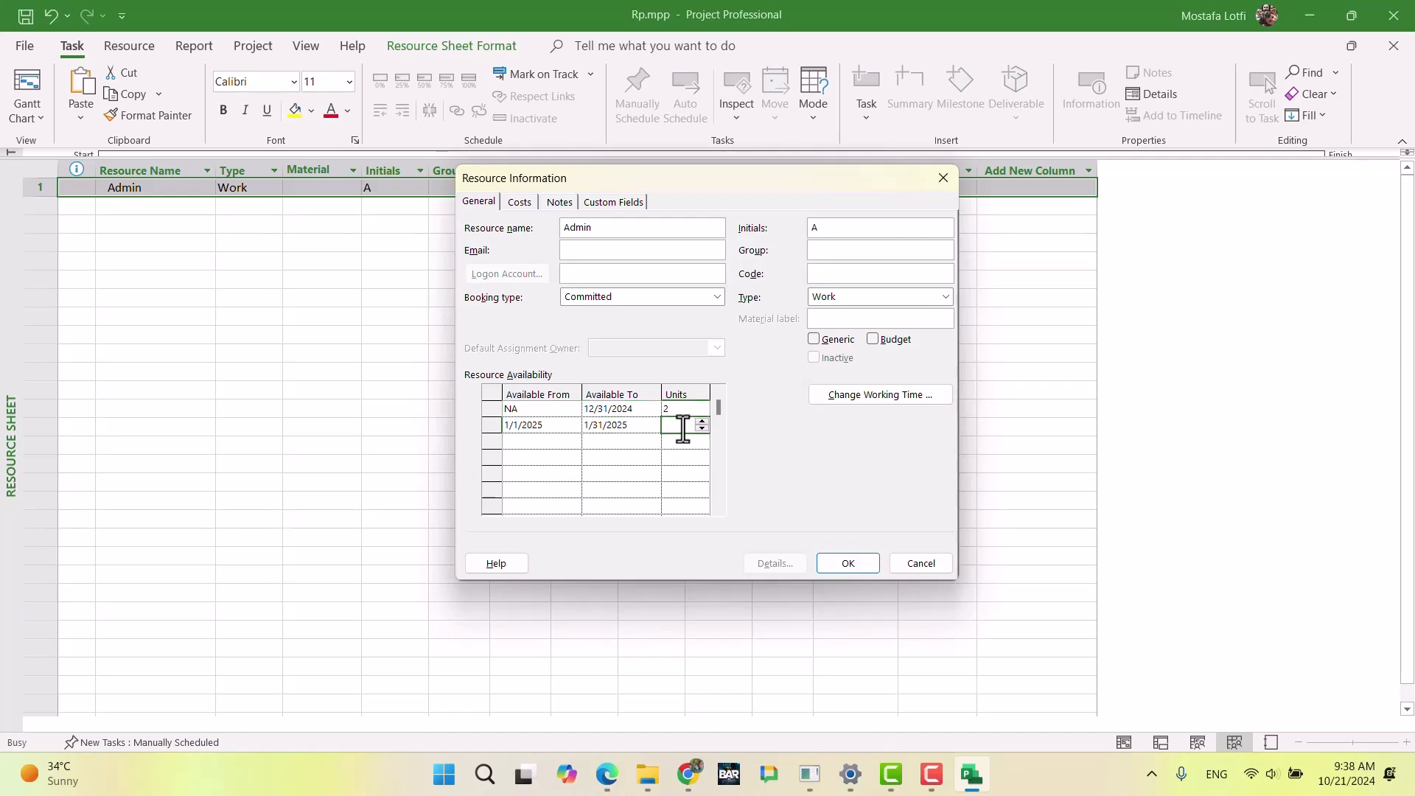
type("3")
key("Tab")
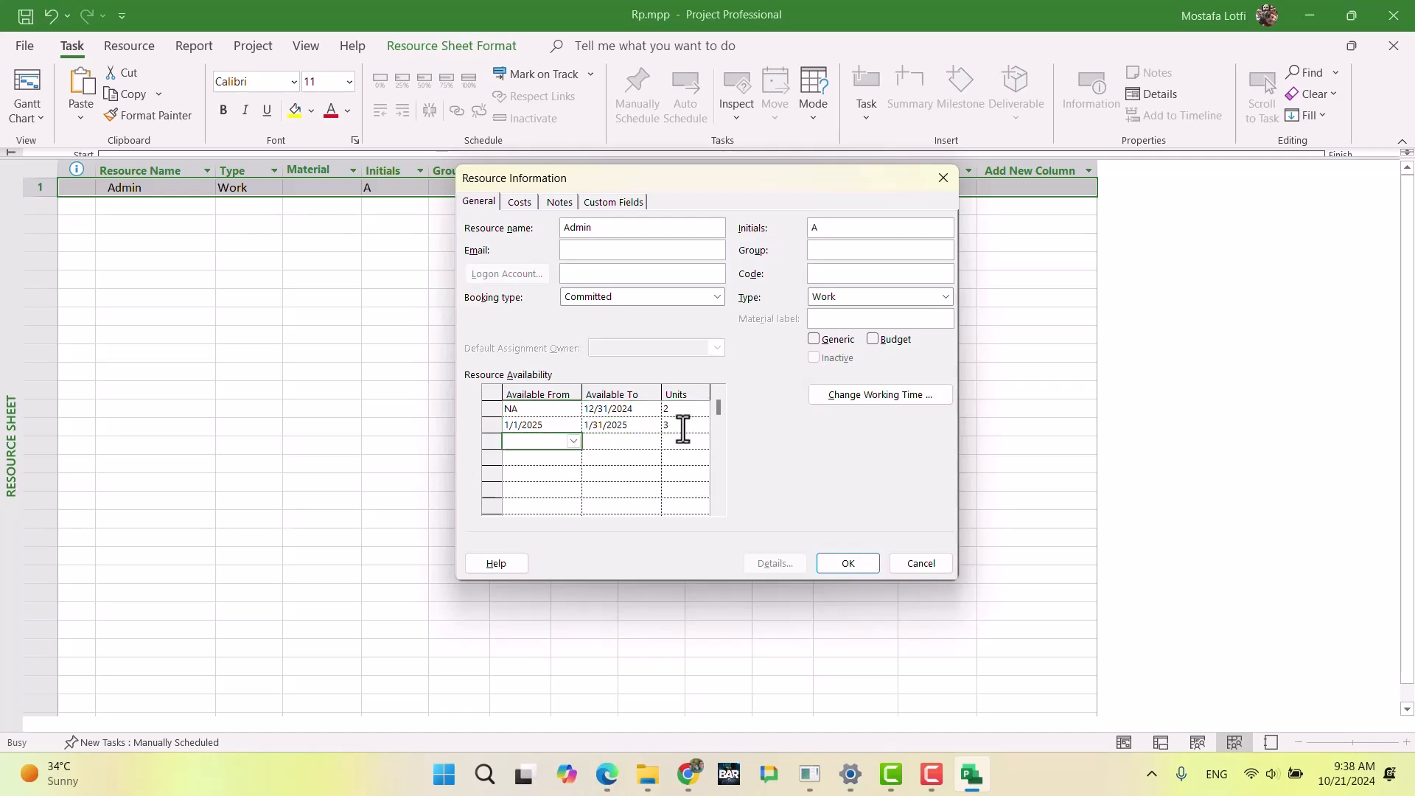
Step: Add a third availability period for Admin from 2/1/2025 to NA with 4 units, and save the resource information
left_click(577, 444)
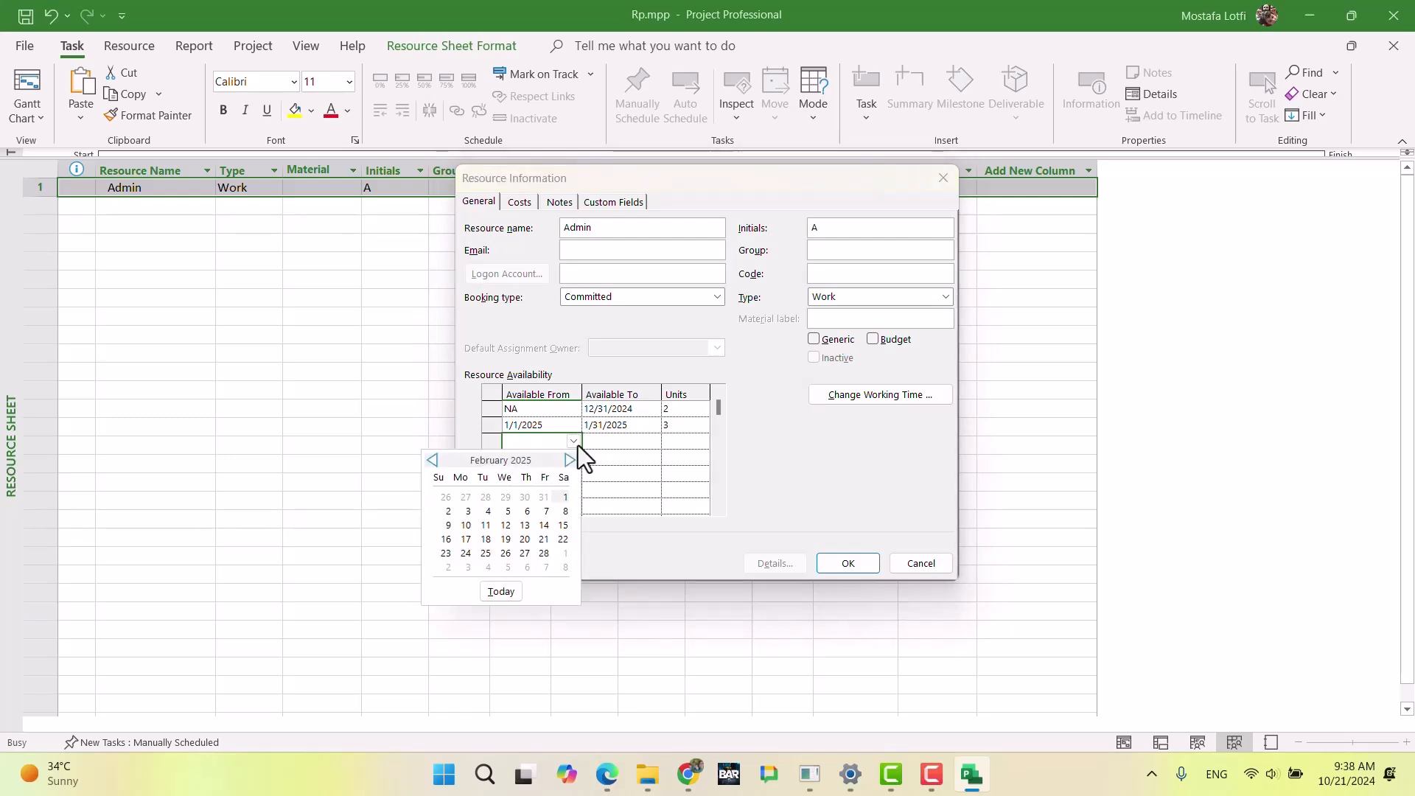
left_click(562, 495)
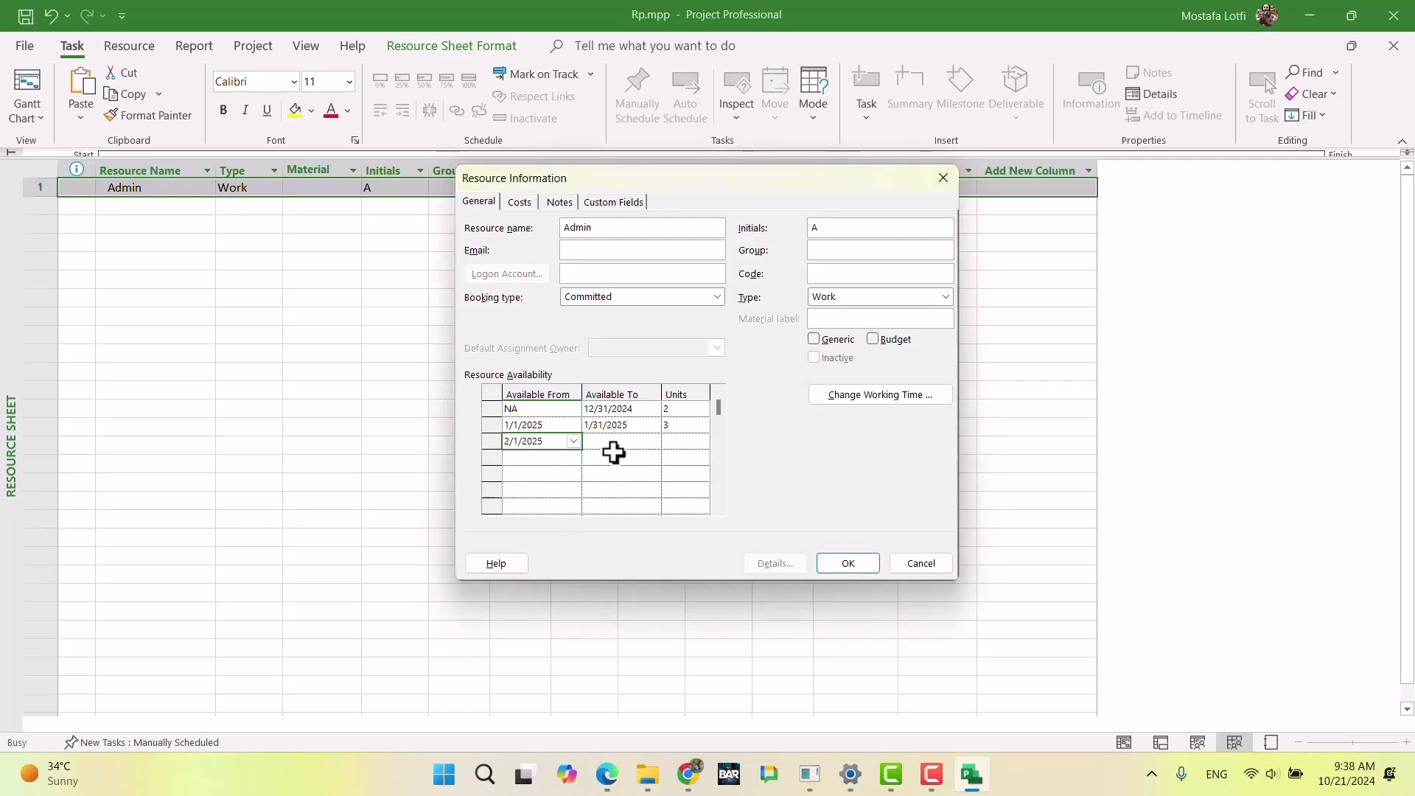
left_click(641, 446)
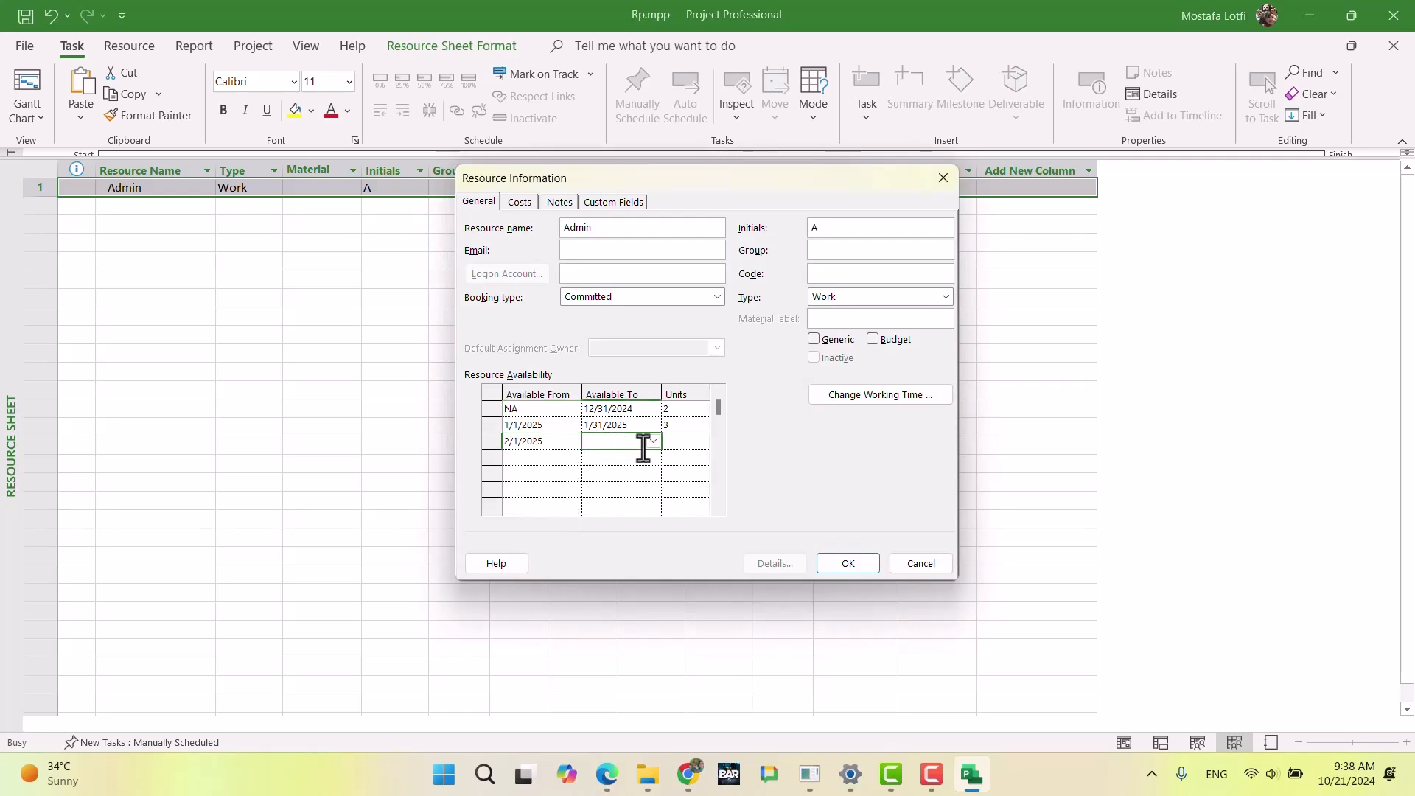
type("NA")
key("Tab")
type("4")
key("Return")
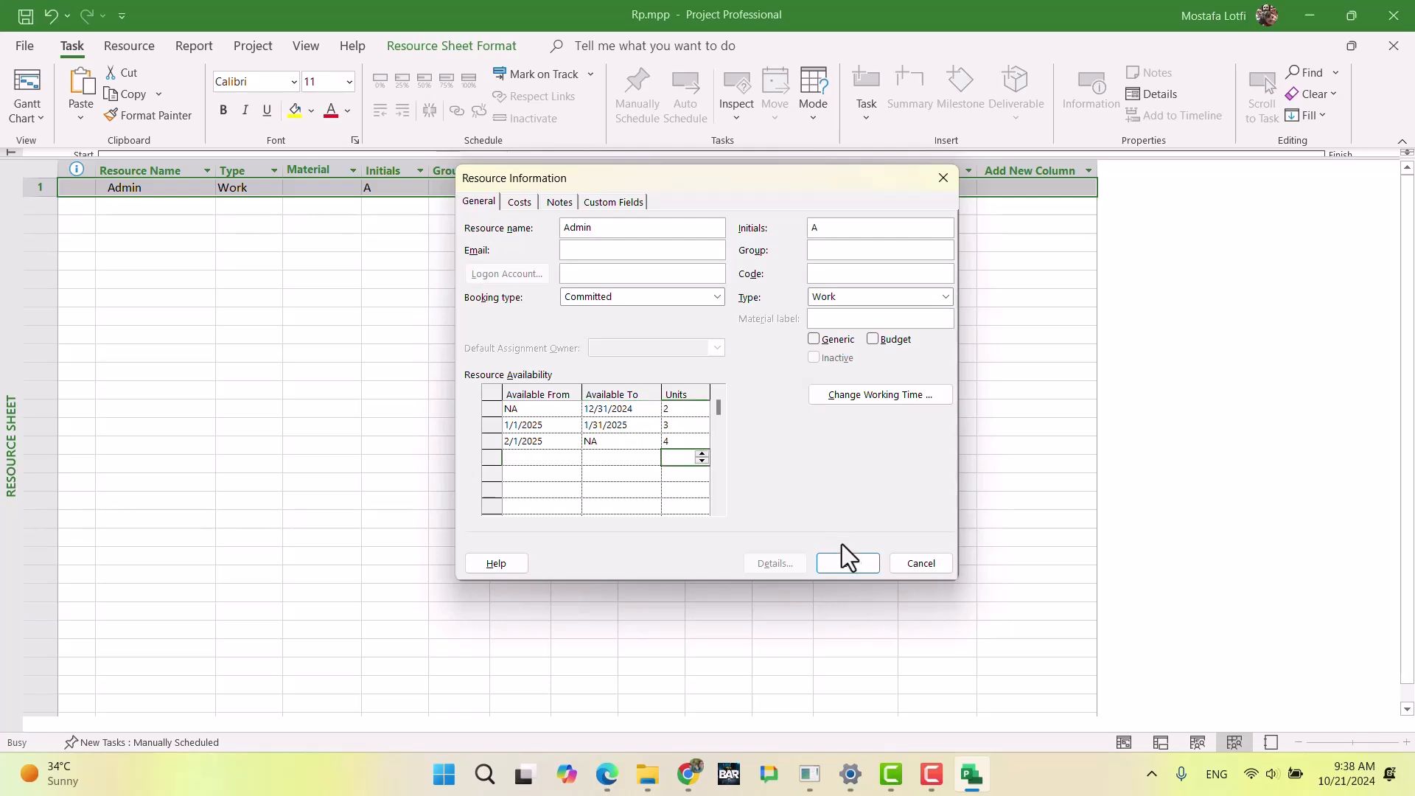
left_click(845, 564)
Step: Check Admin's maximum units, then read the Worker cost and availability rules in the Chrome exam document and return to Microsoft Project
left_click(590, 357)
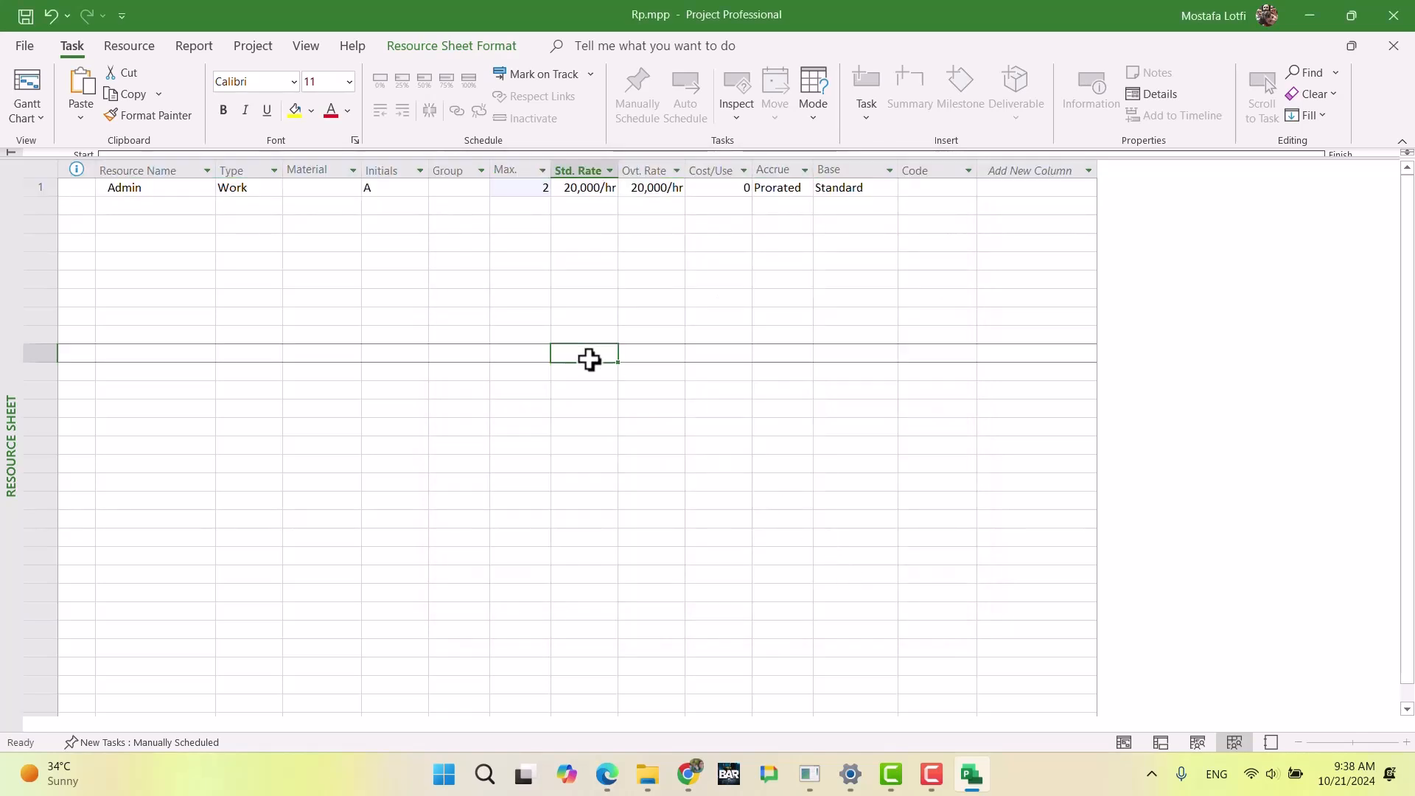
left_click(516, 189)
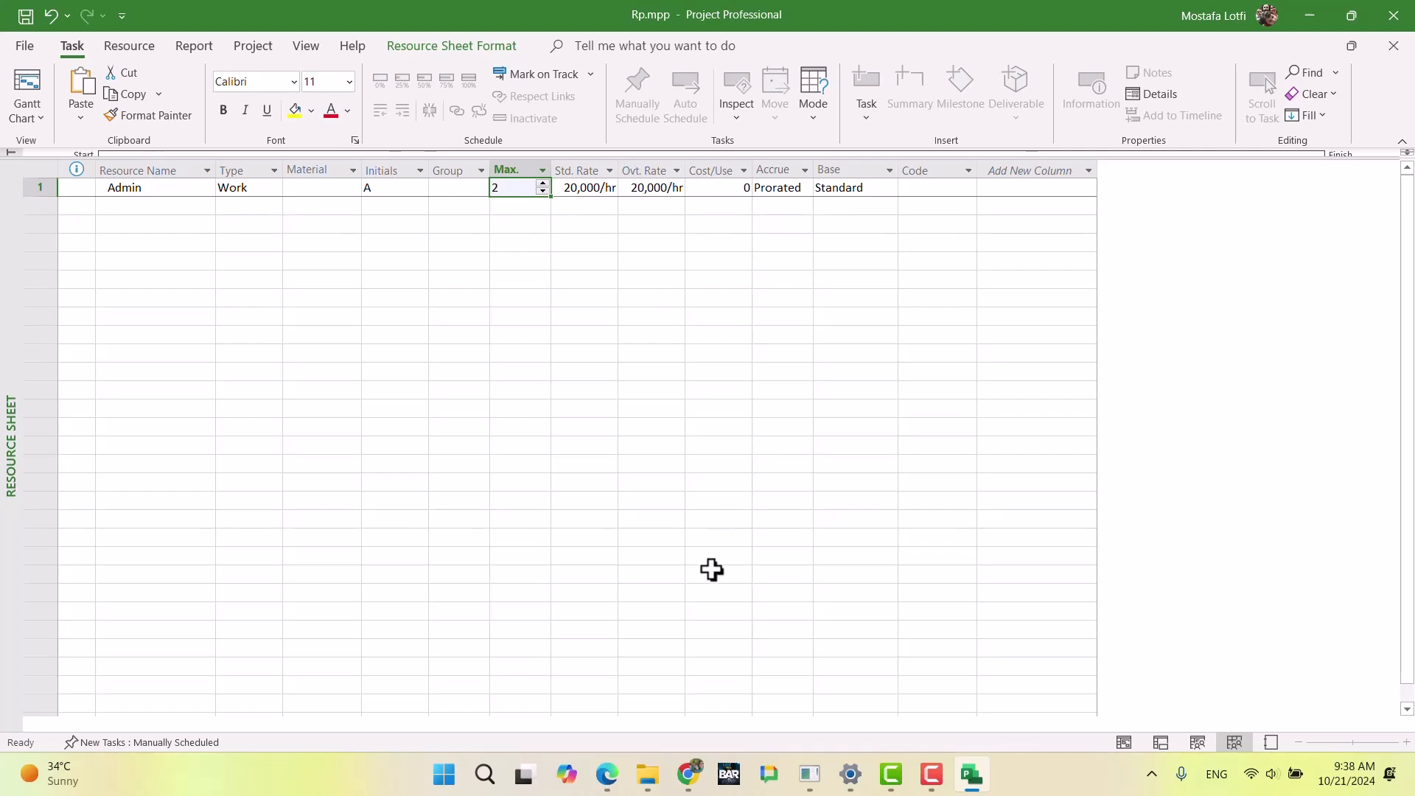
left_click(687, 774)
scroll(543, 461, "down", 2)
scroll(542, 487, "up", 5)
scroll(545, 481, "down", 7)
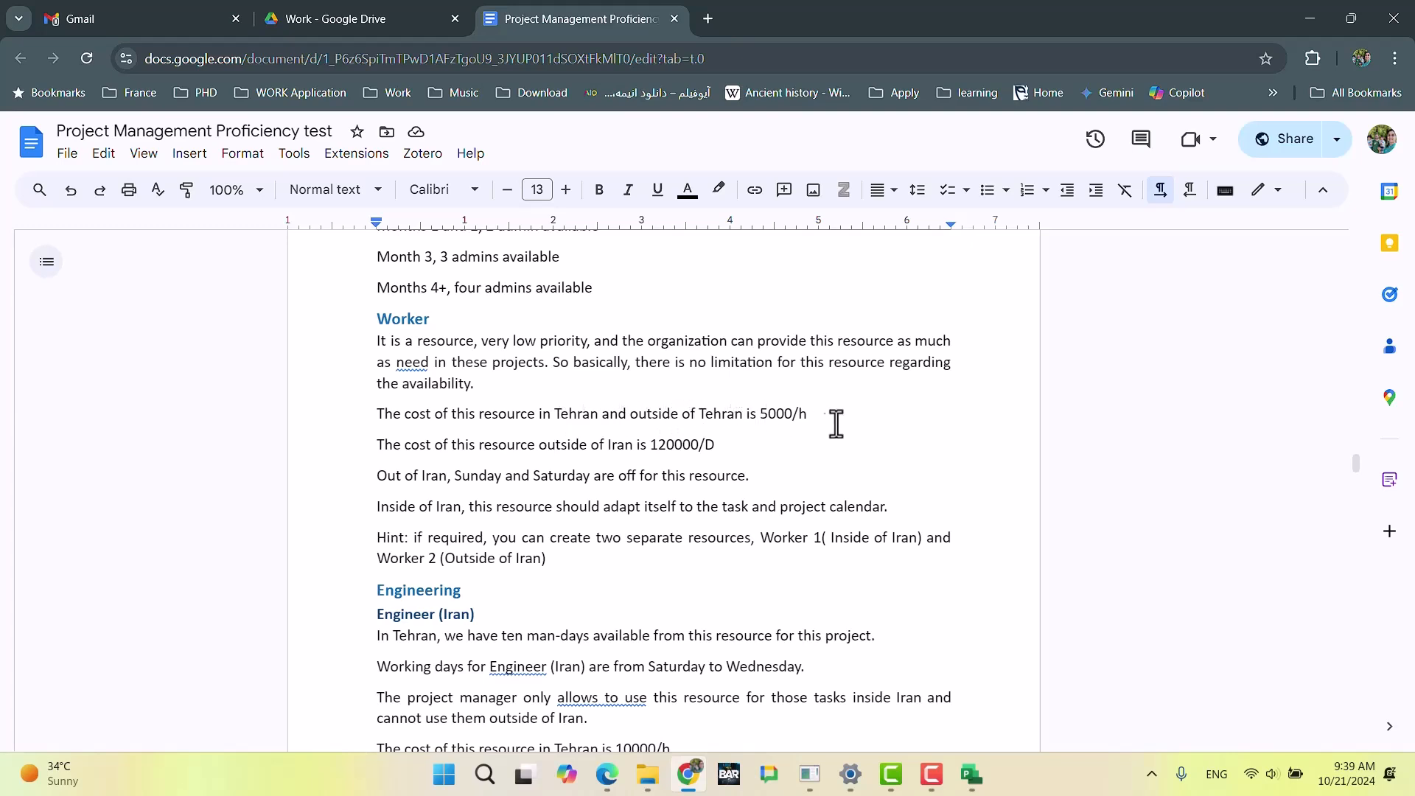
mouse_move(968, 783)
left_click(972, 774)
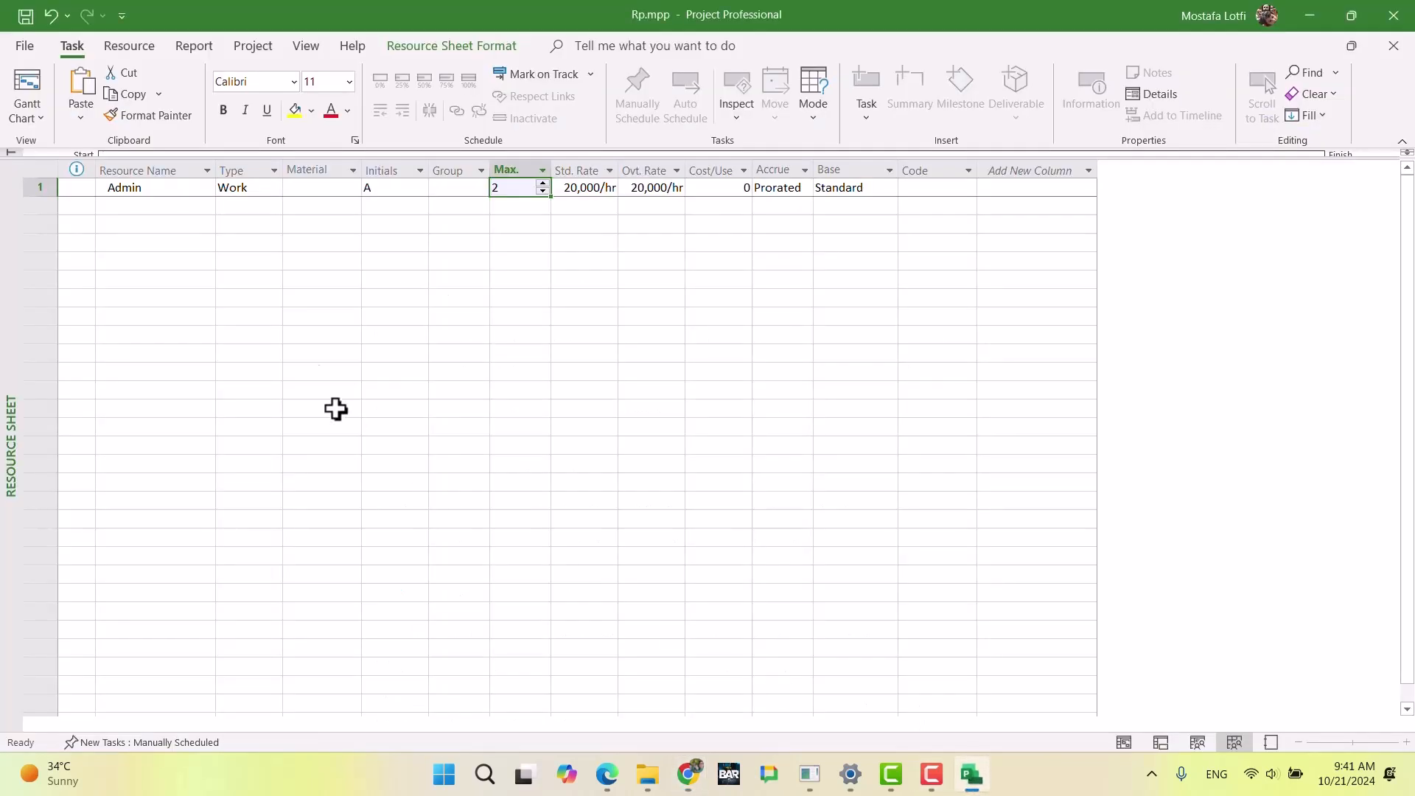
Step: Add a resource named Wroker_IR below Admin in the resource sheet
left_click(177, 204)
type("W")
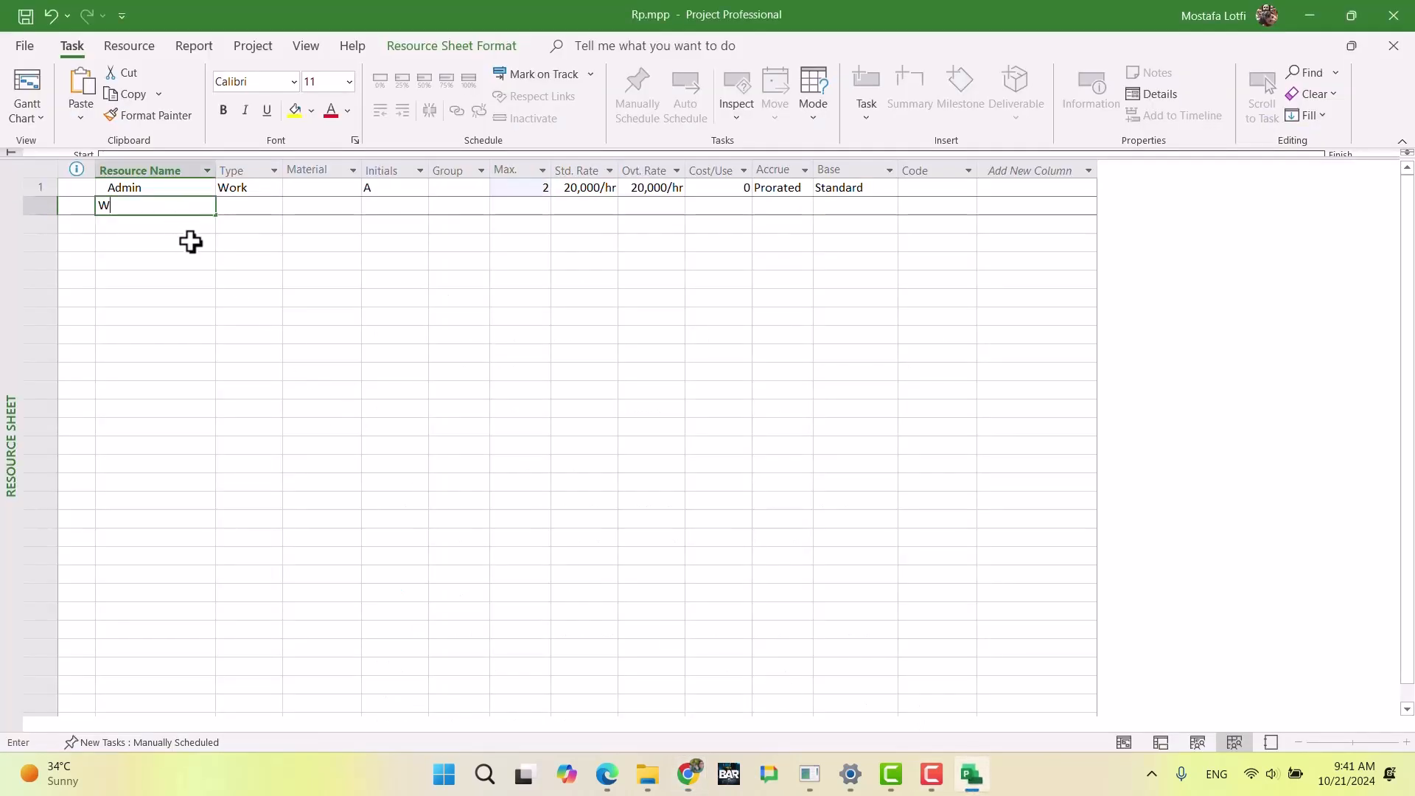
type("roker(")
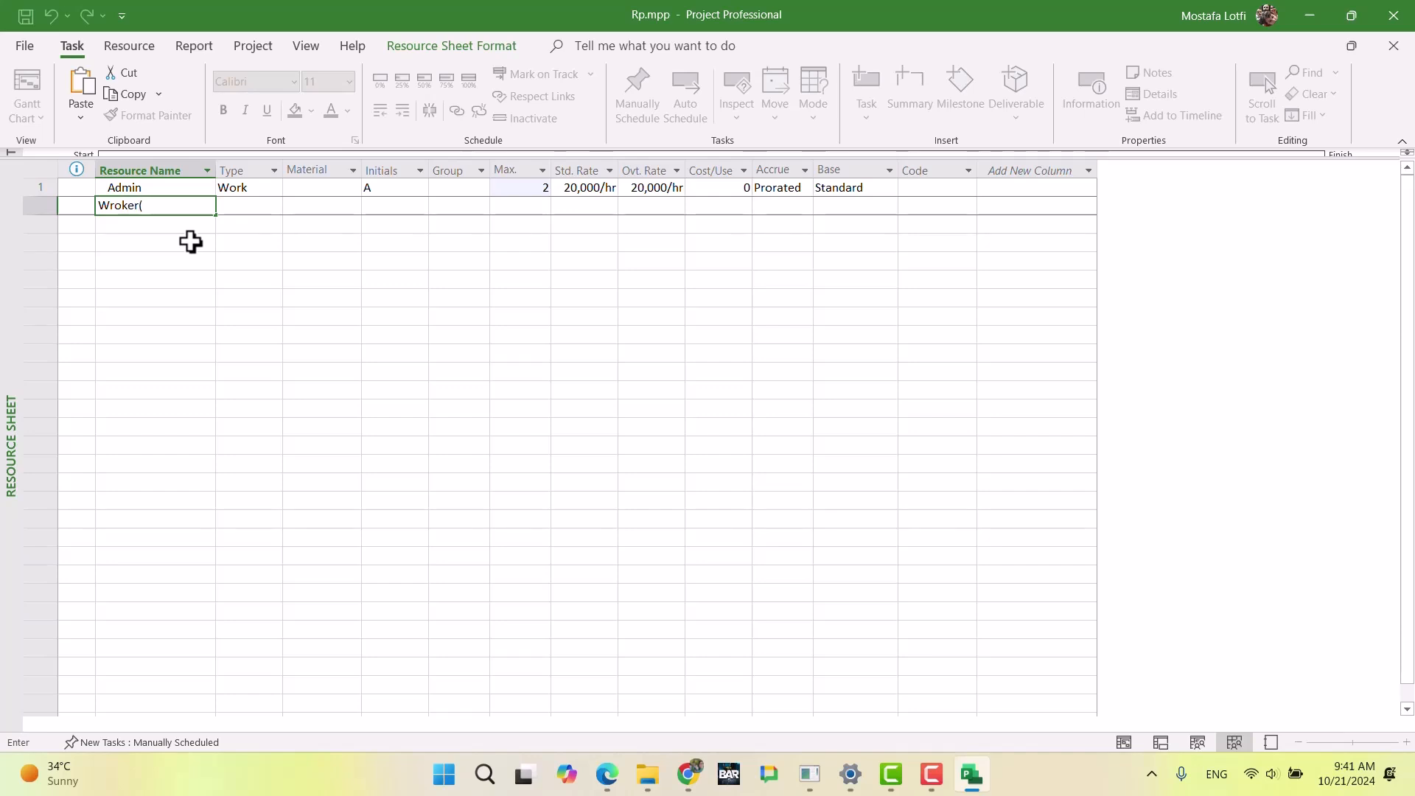
type("IR")
key("BackSpace")
key("BackSpace")
key("BackSpace")
type("_IR")
key("Return")
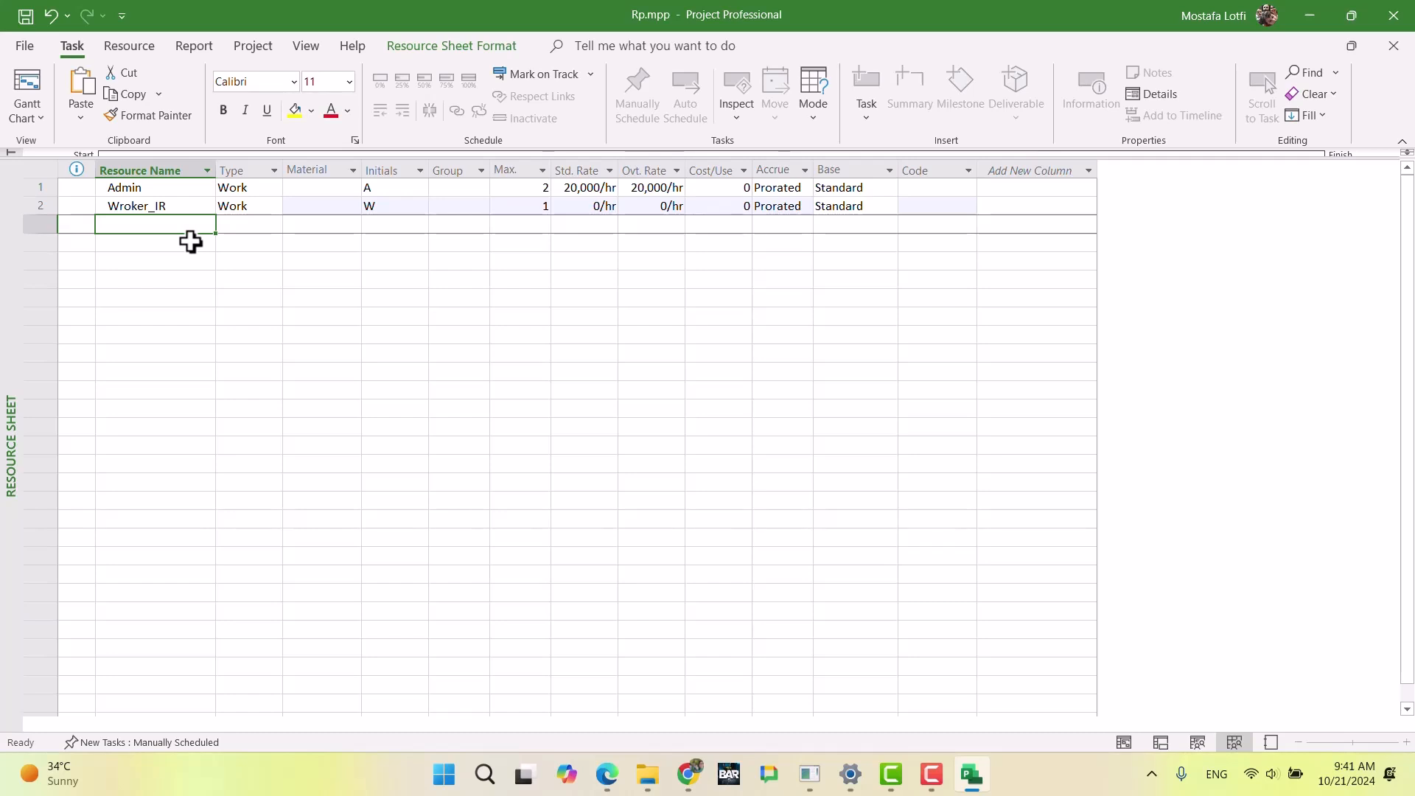
Step: Add a resource named Worker_FR in the next row of the resource sheet
type("Wor")
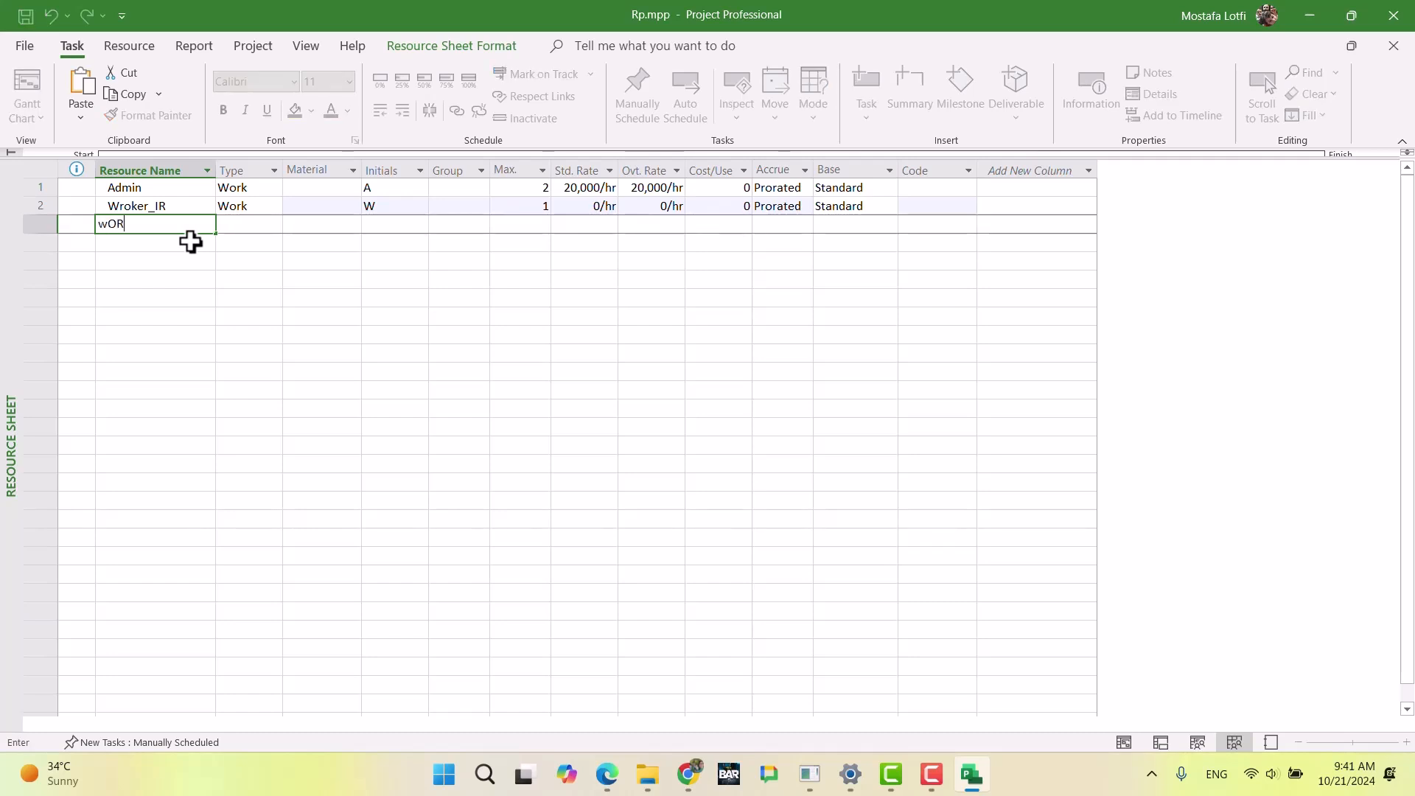
type("ker_FR")
key("Return")
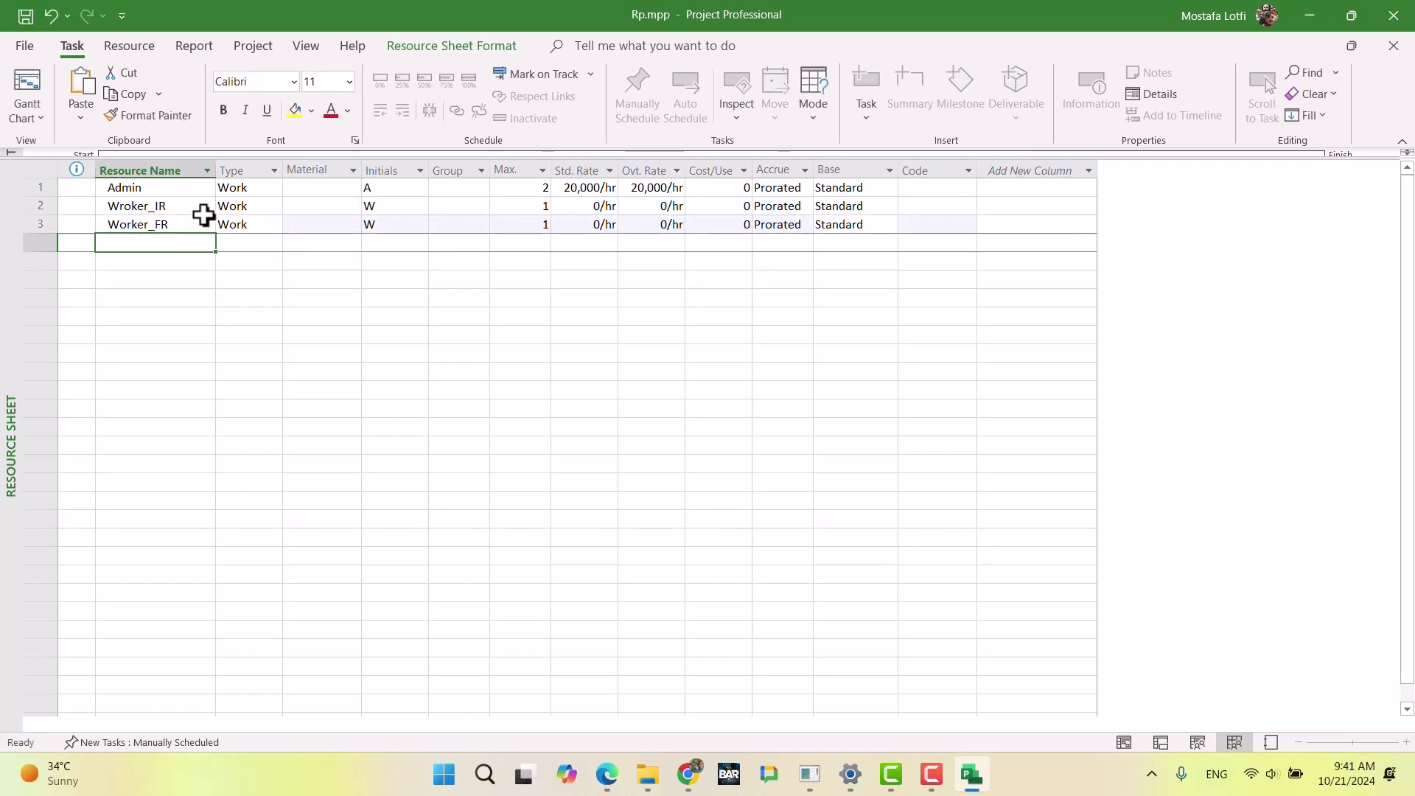
Step: Check the maximum units of the Wroker_IR and Worker_FR resources
left_click(167, 207)
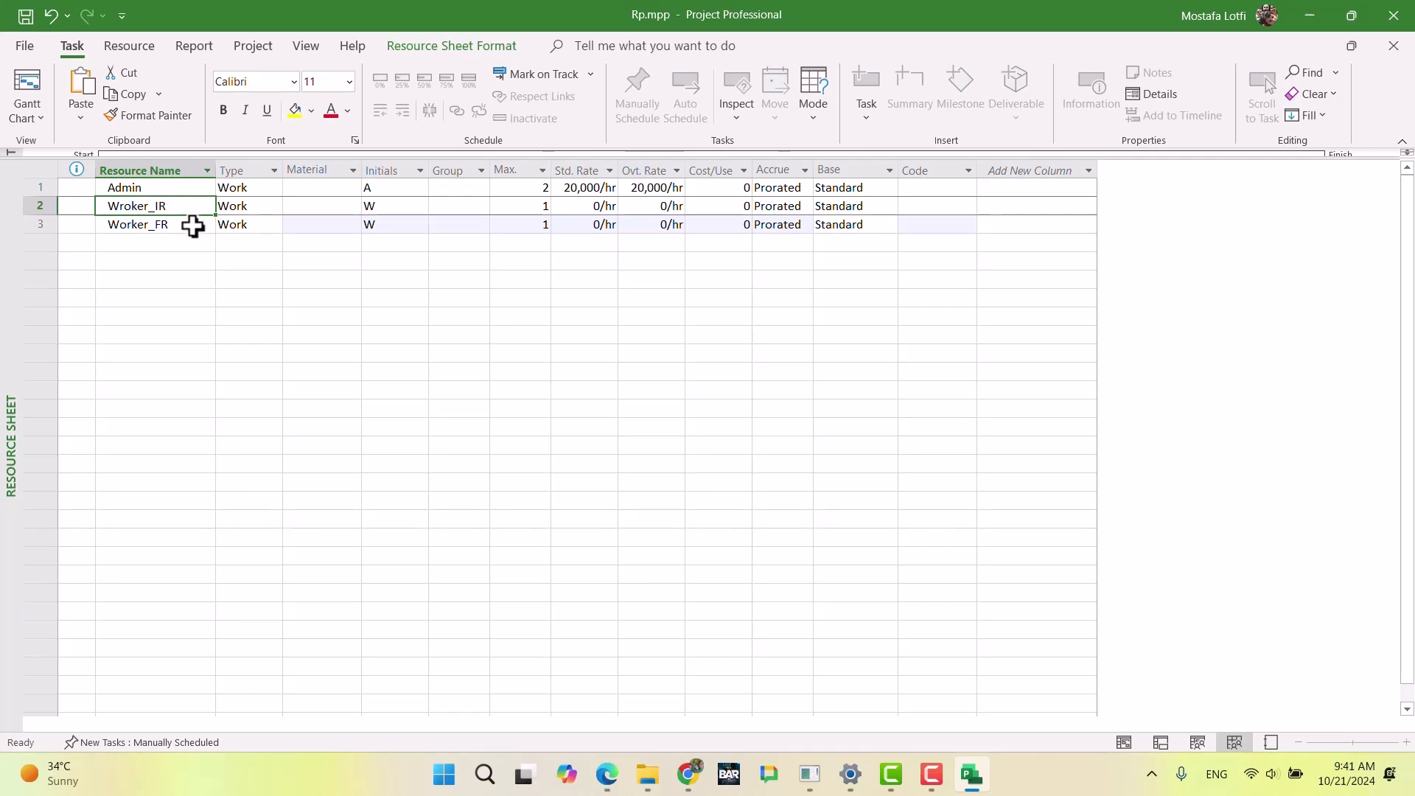
left_click(191, 225)
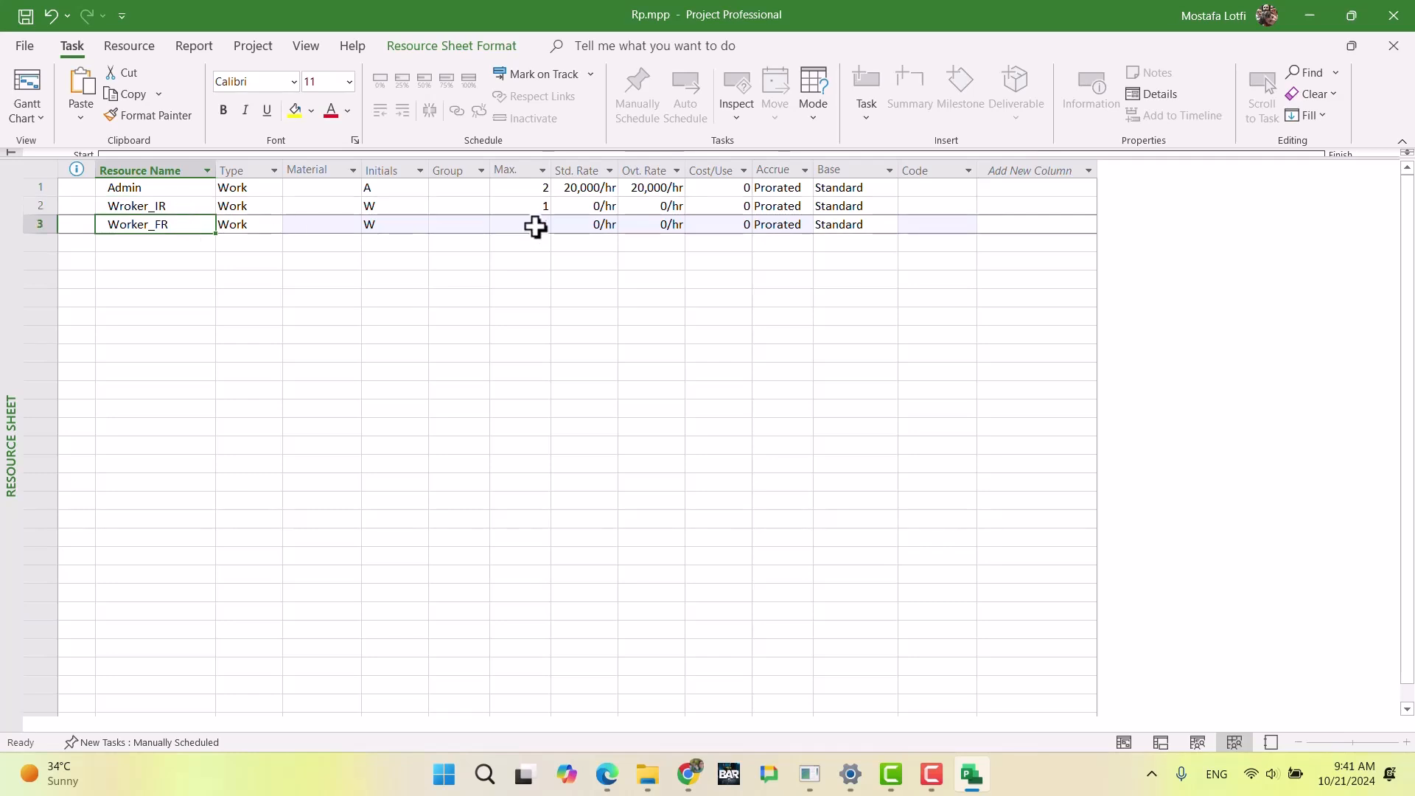
left_click_drag(531, 205, 521, 224)
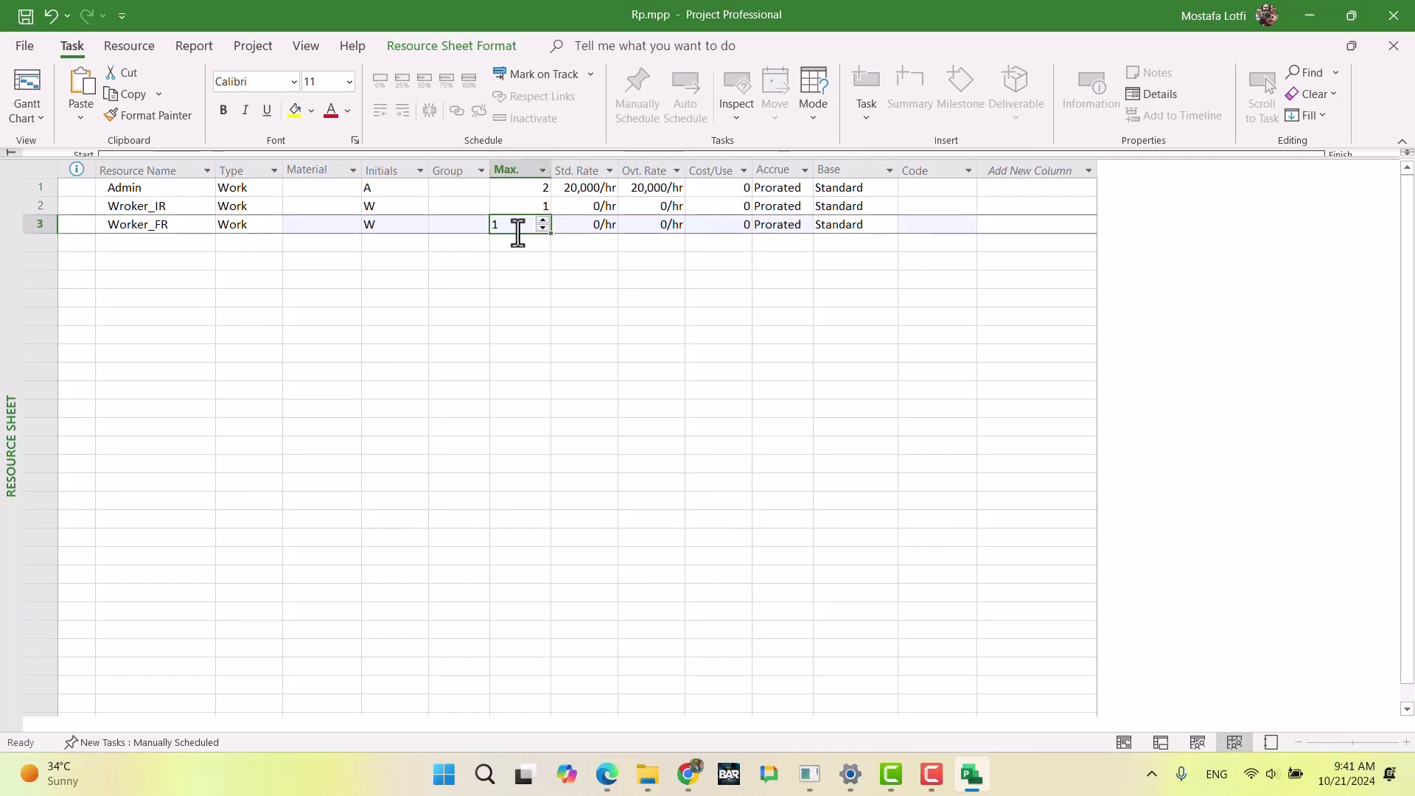
key("Delete")
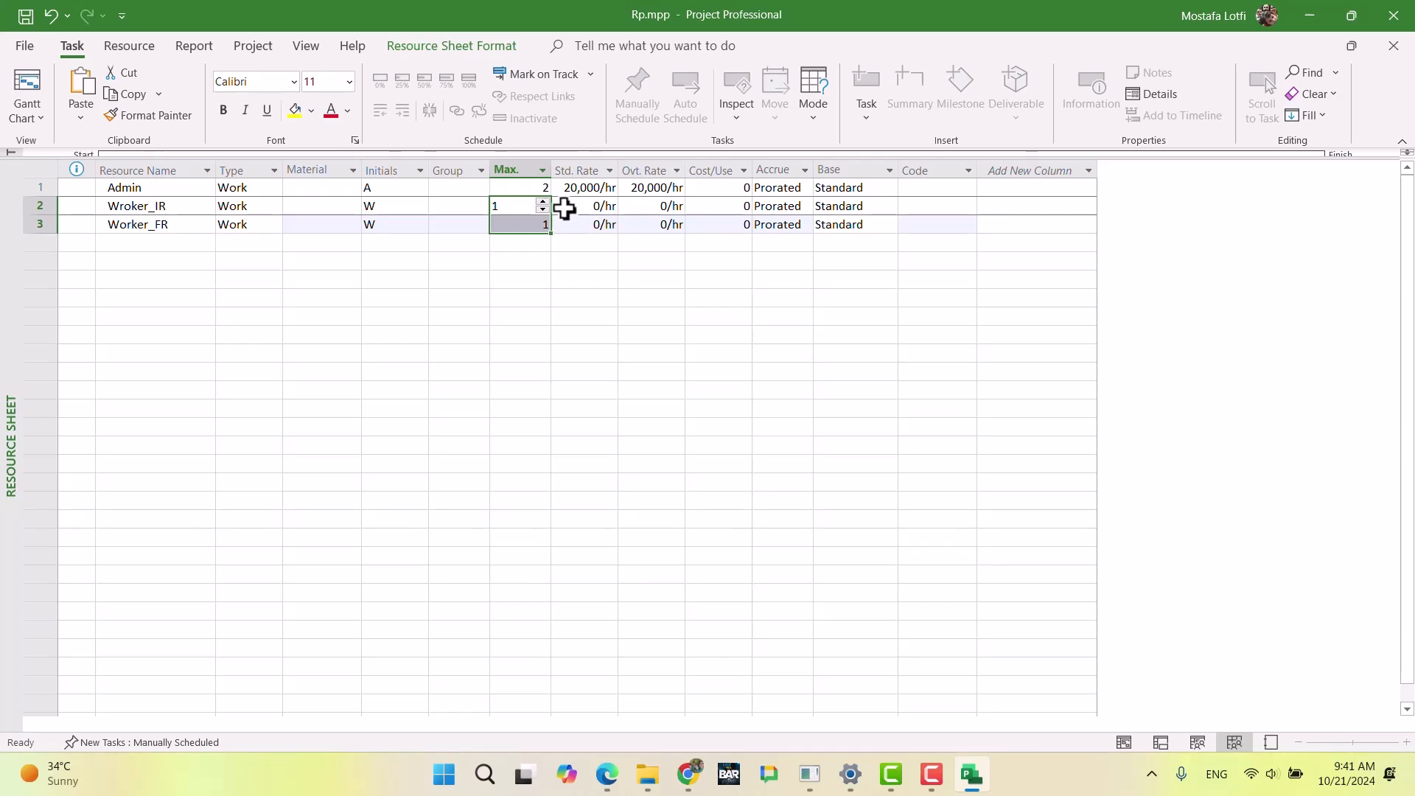
Step: Set both the standard and overtime rates of Wroker_IR to 5000 per hour
left_click(564, 208)
type("5")
type("000")
key("Return")
key("Up")
key("Right")
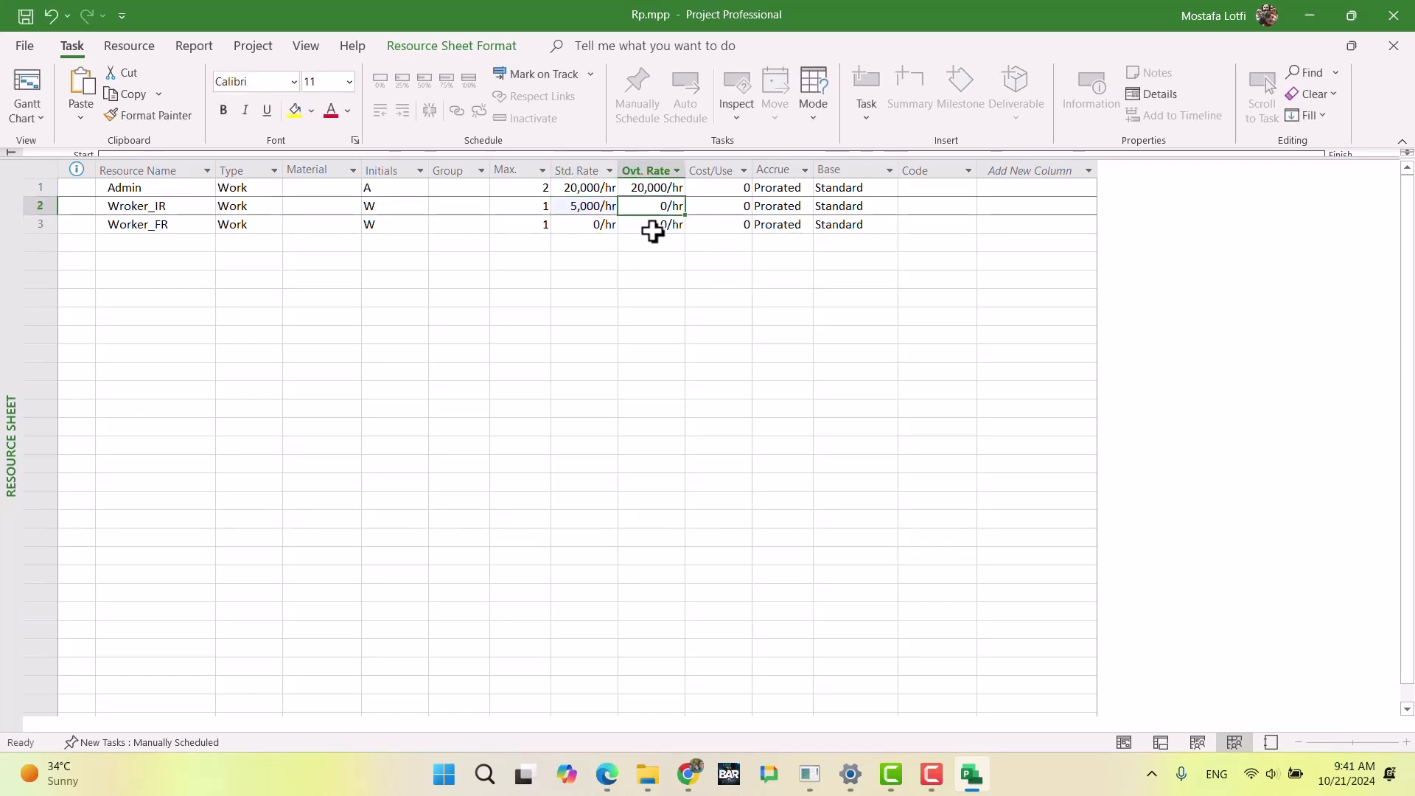
type("5000")
key("Return")
Step: Set the standard rate of Worker_FR to 120000 per day
key("Left")
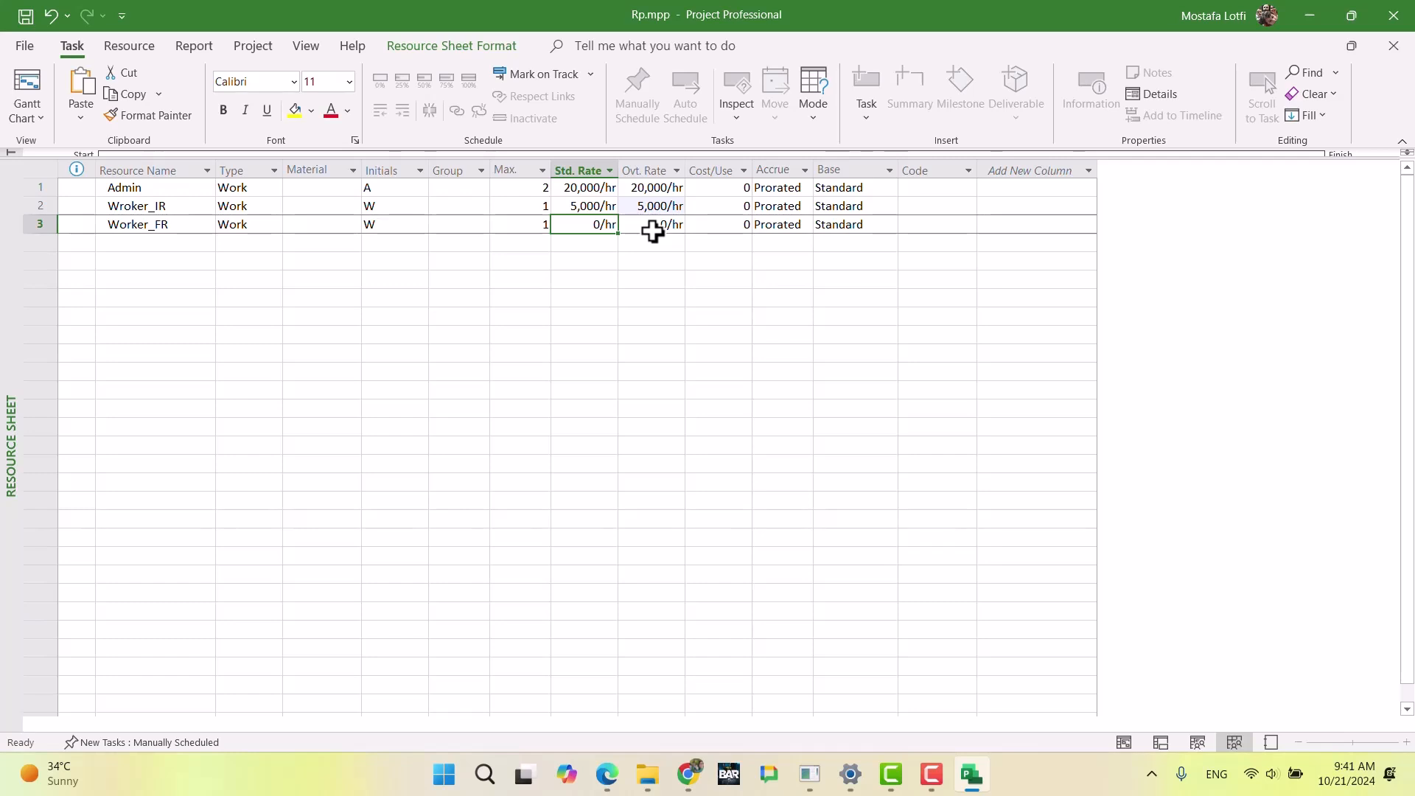
type("1200")
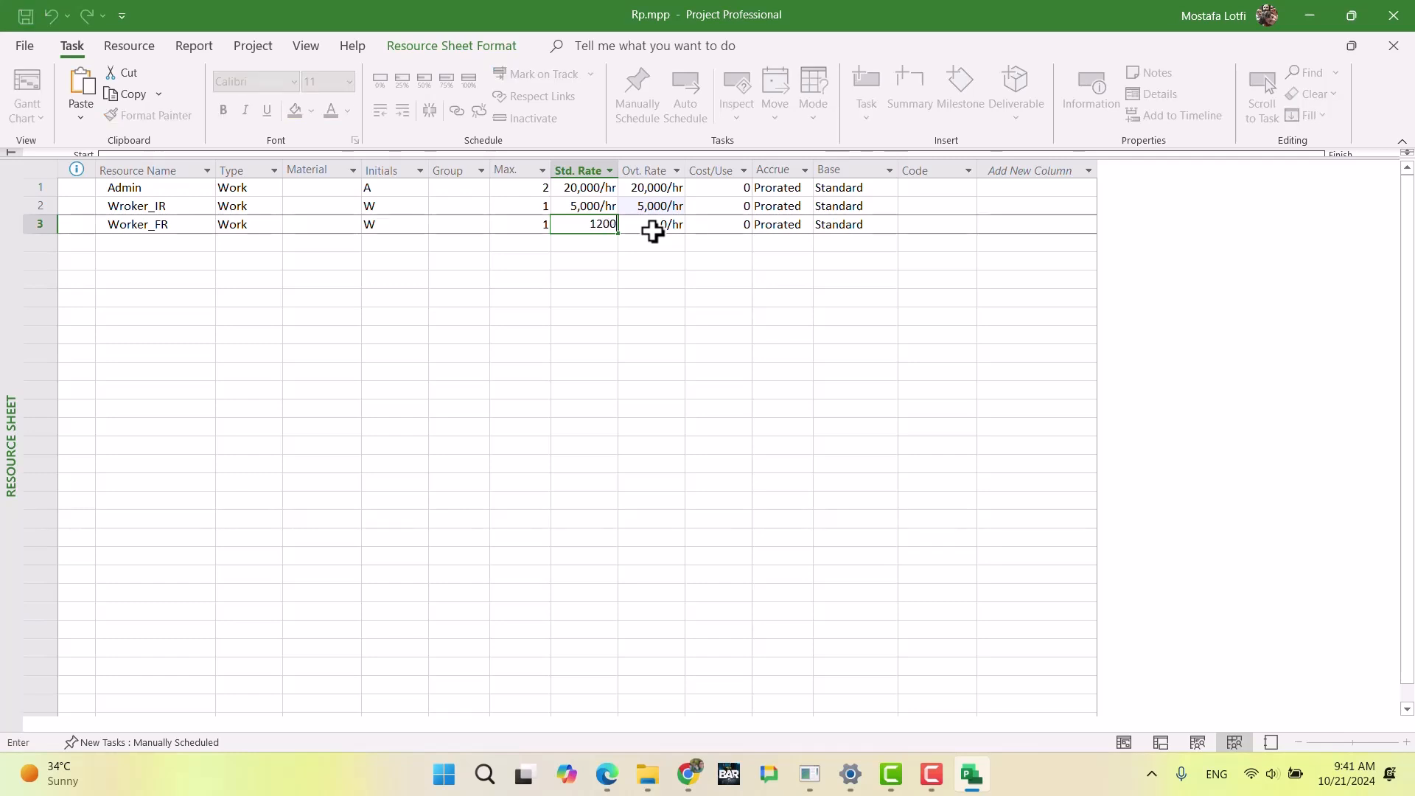
type("00/D")
key("Return")
key("Return")
key("Right")
key("BackSpace")
type("d")
key("Return")
Step: Set the overtime rate of Worker_FR to 120000 per day
left_click(653, 226)
type("120,00")
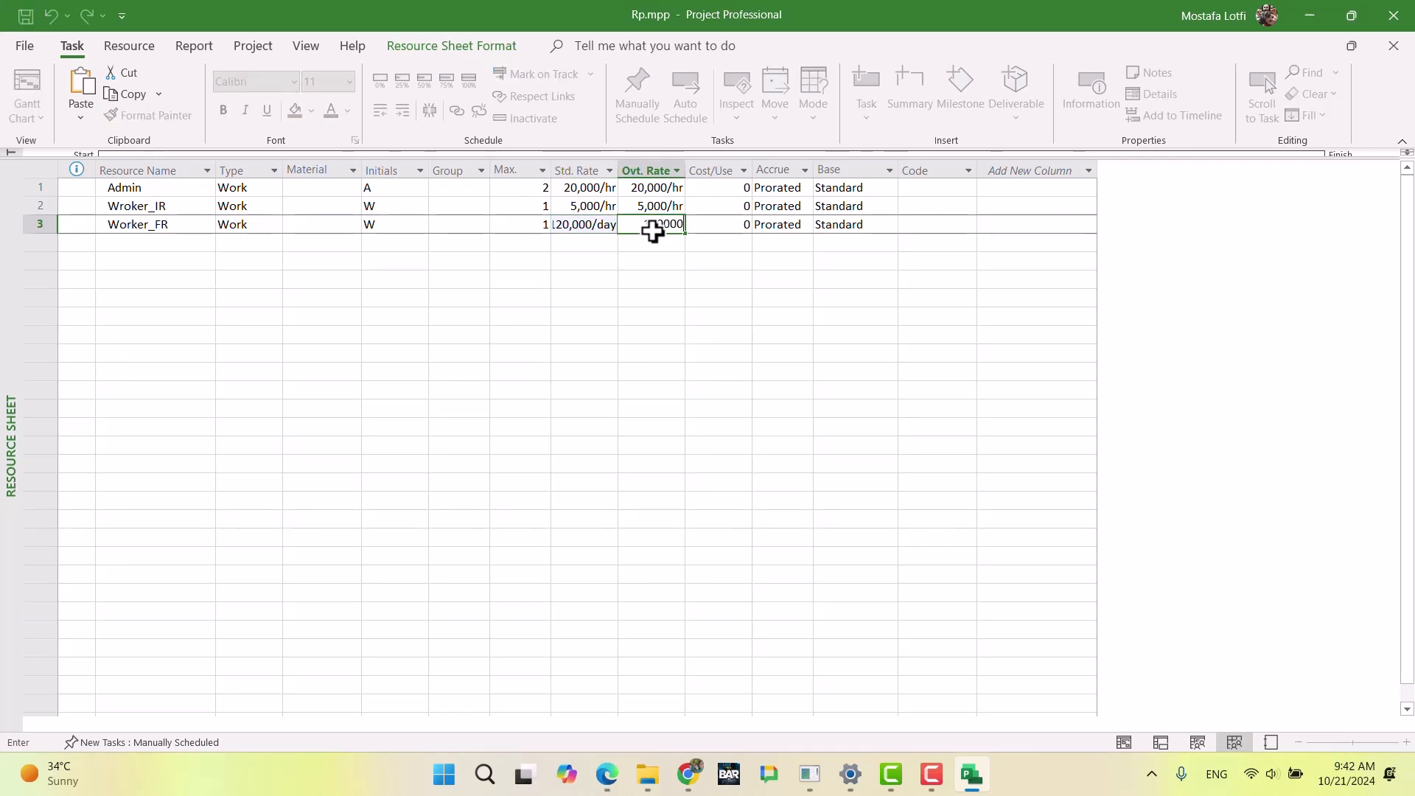
type("0/day")
key("Return")
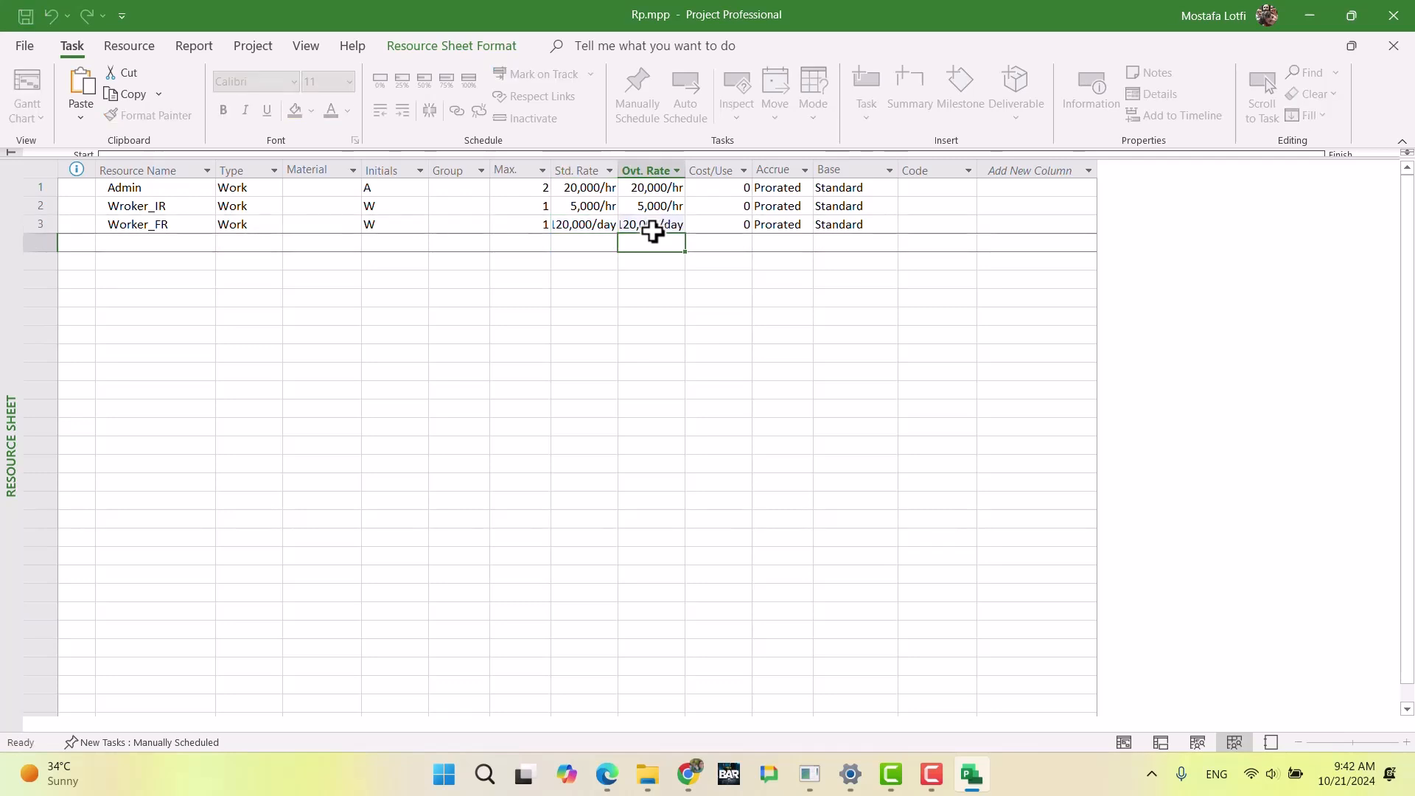
Step: Re-enter the overtime rate of Worker_FR, trying the day abbreviation as 120000/D and correcting it to 120000/d
left_click(679, 287)
left_click(646, 230)
type("12000")
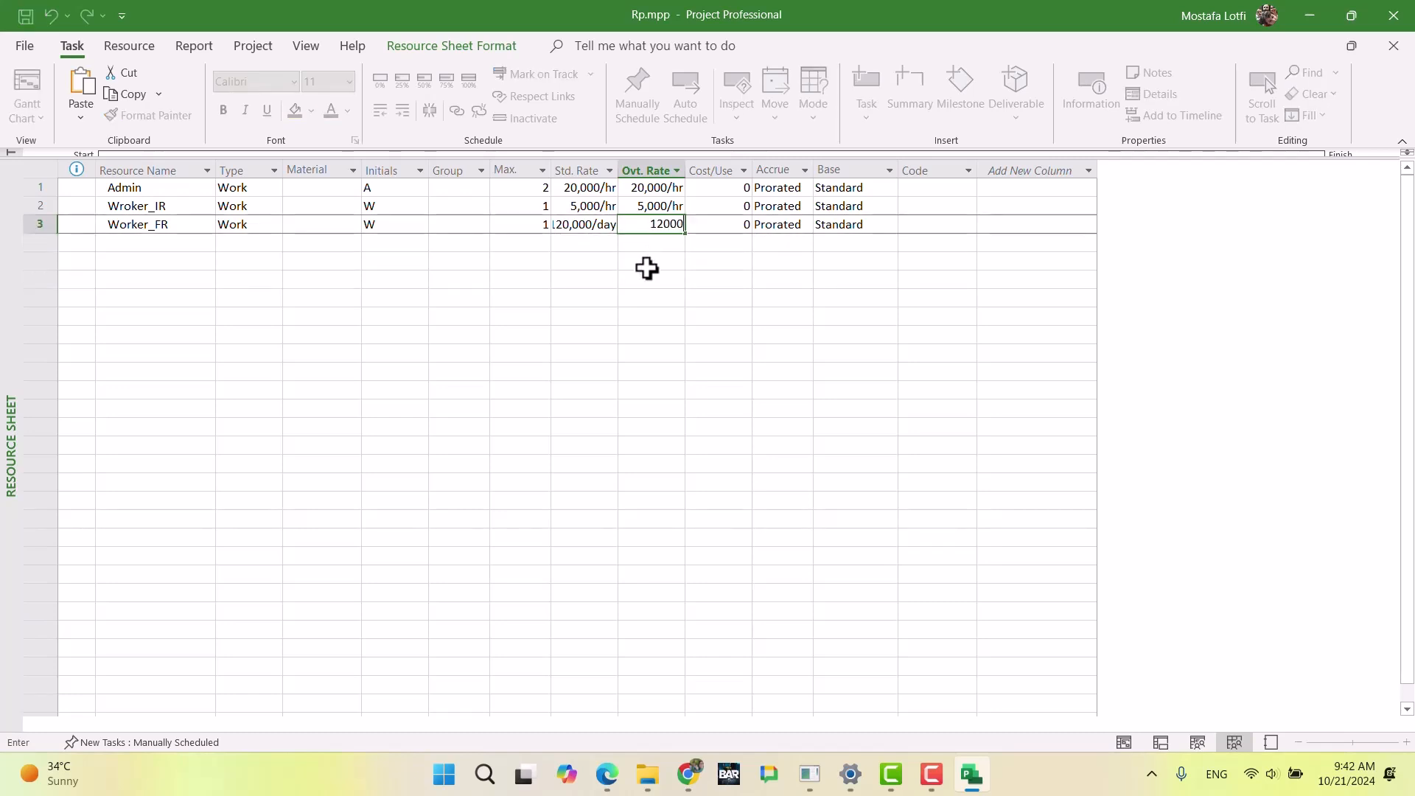
type("0/D")
key("Return")
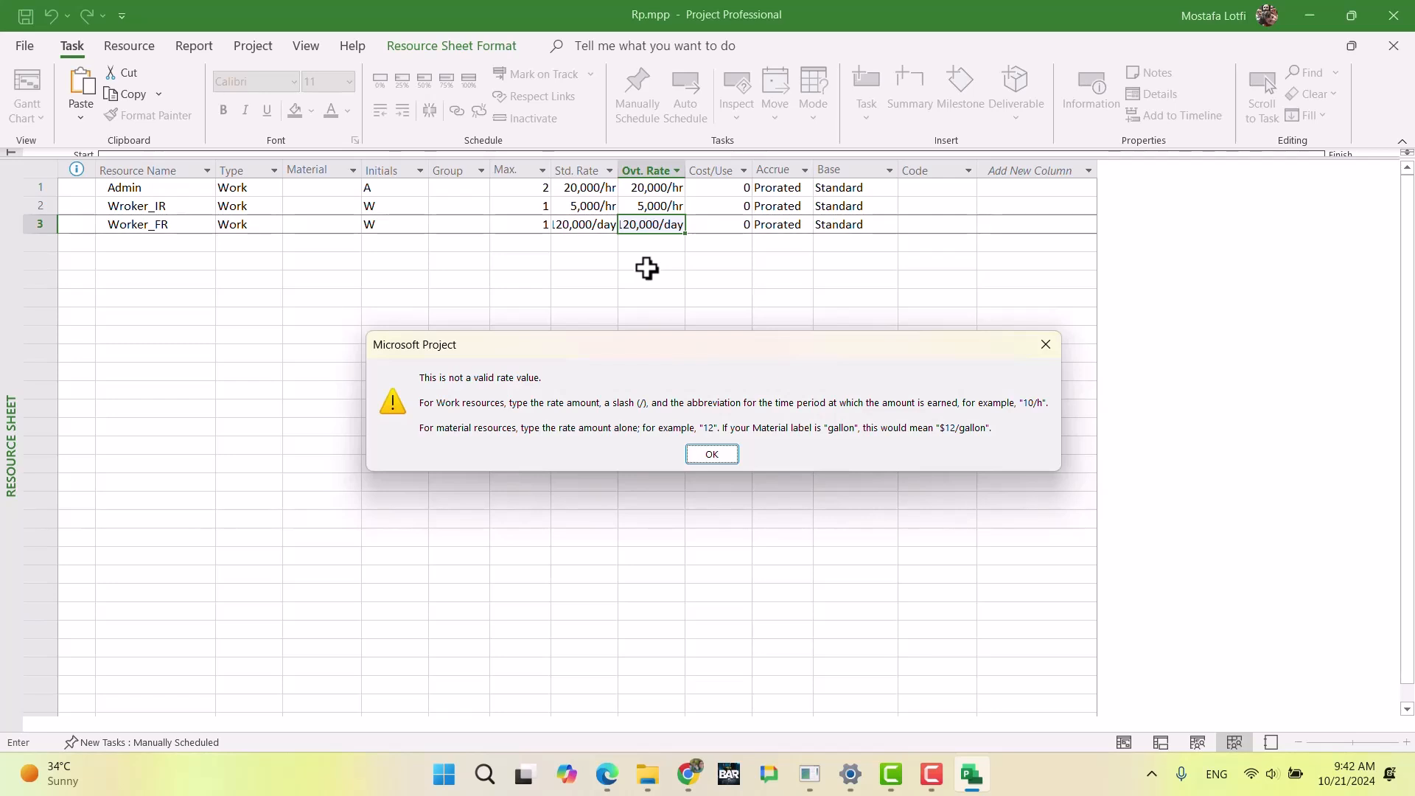
key("Return")
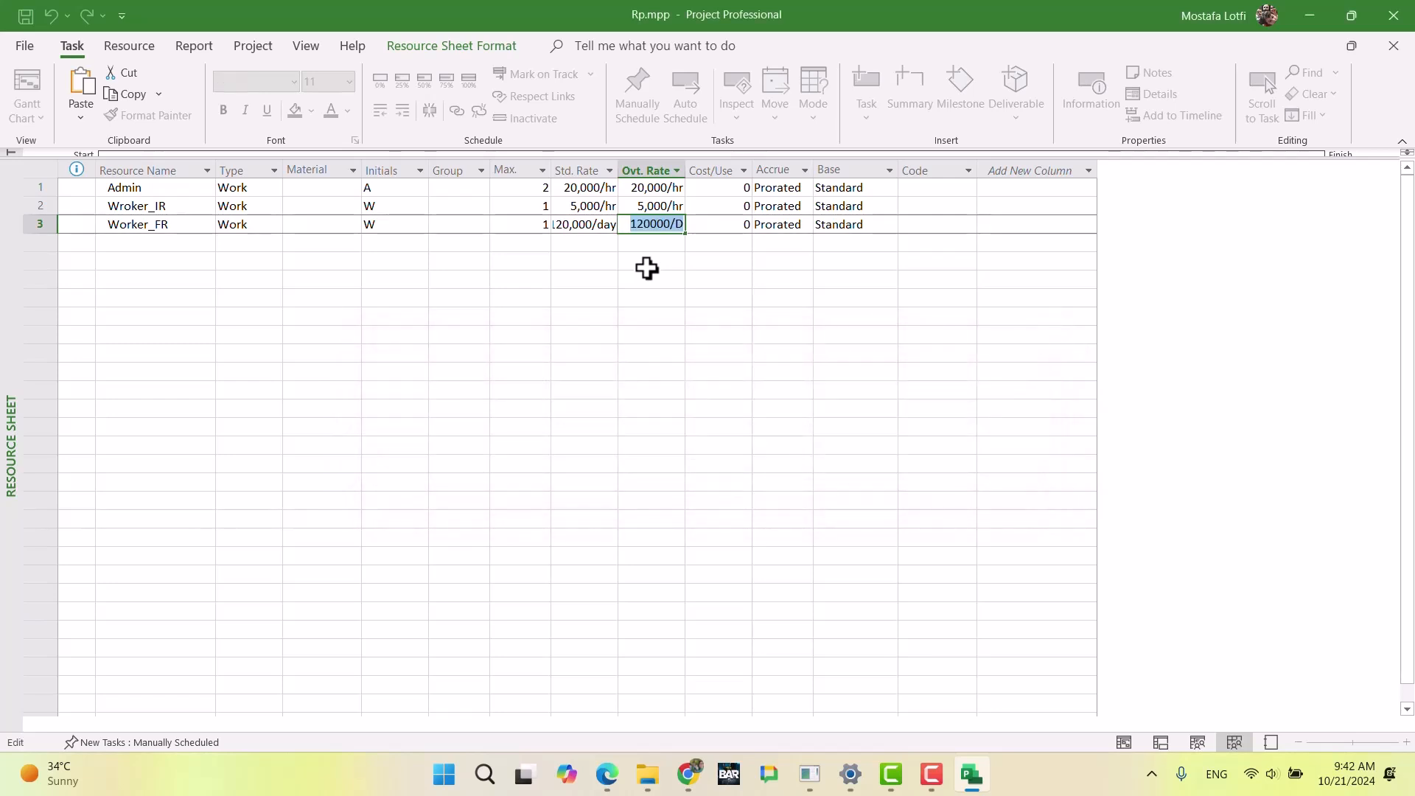
key("Right")
key("BackSpace")
type("d")
key("Return")
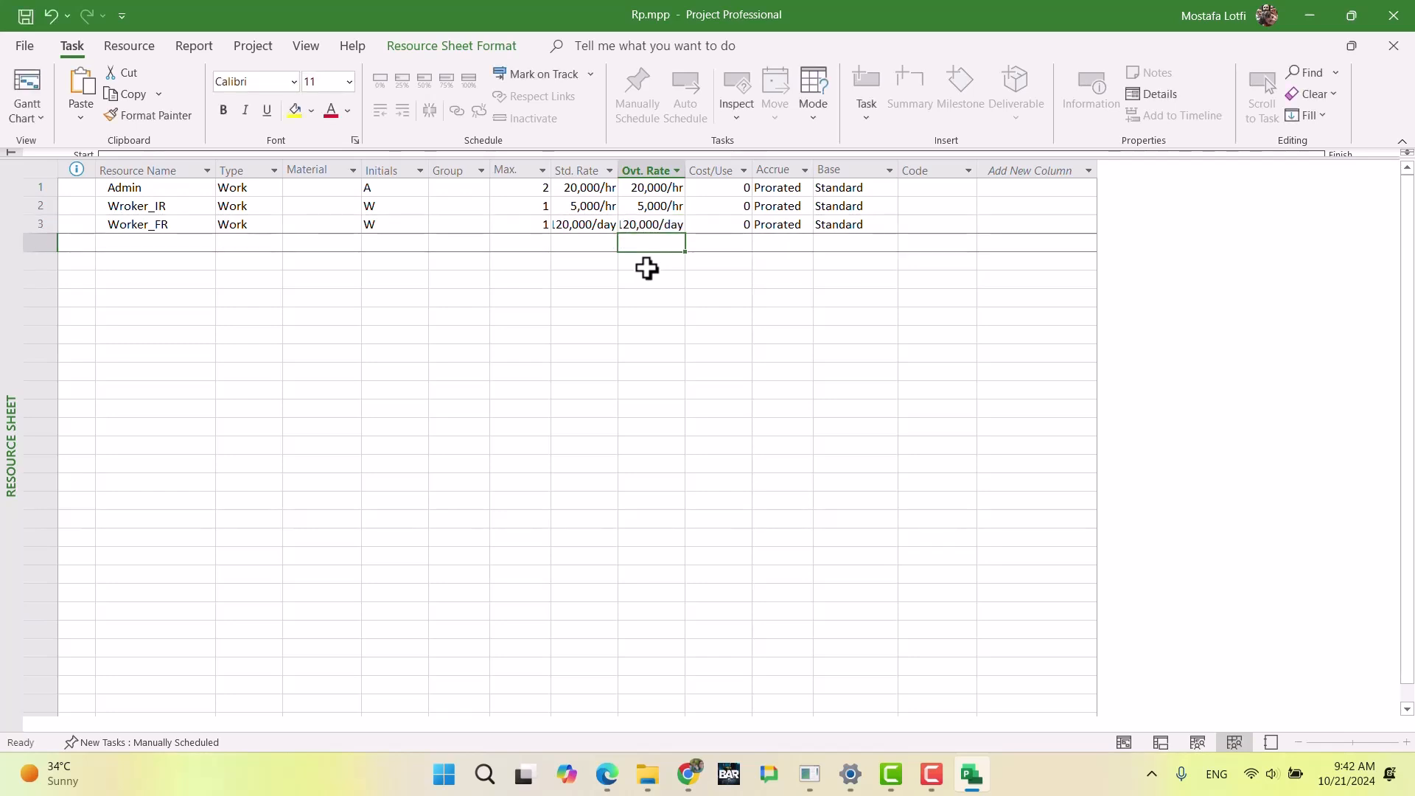
Step: Widen the overtime rate and standard rate columns of the resource sheet to fit their contents
double_click(685, 171)
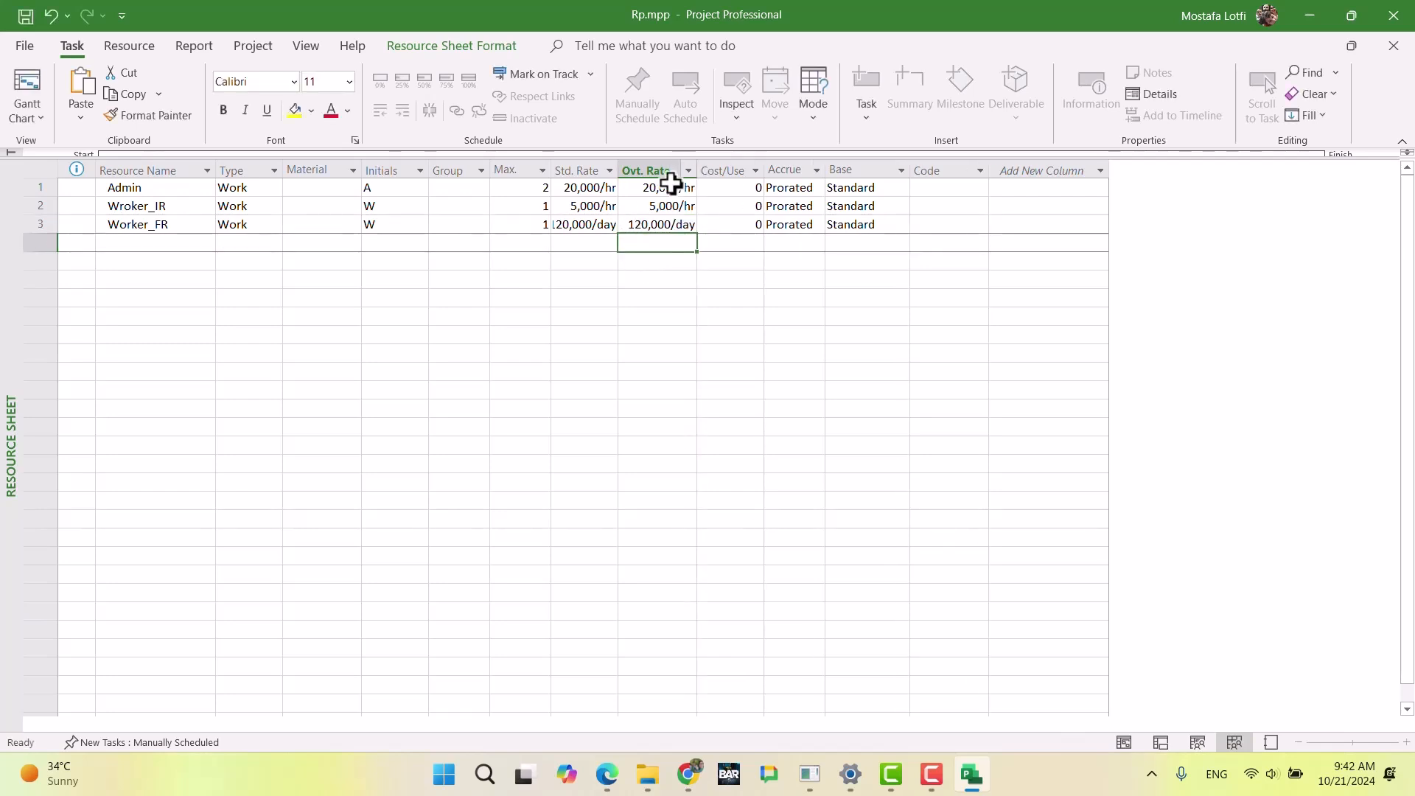
double_click(621, 172)
left_click(680, 290)
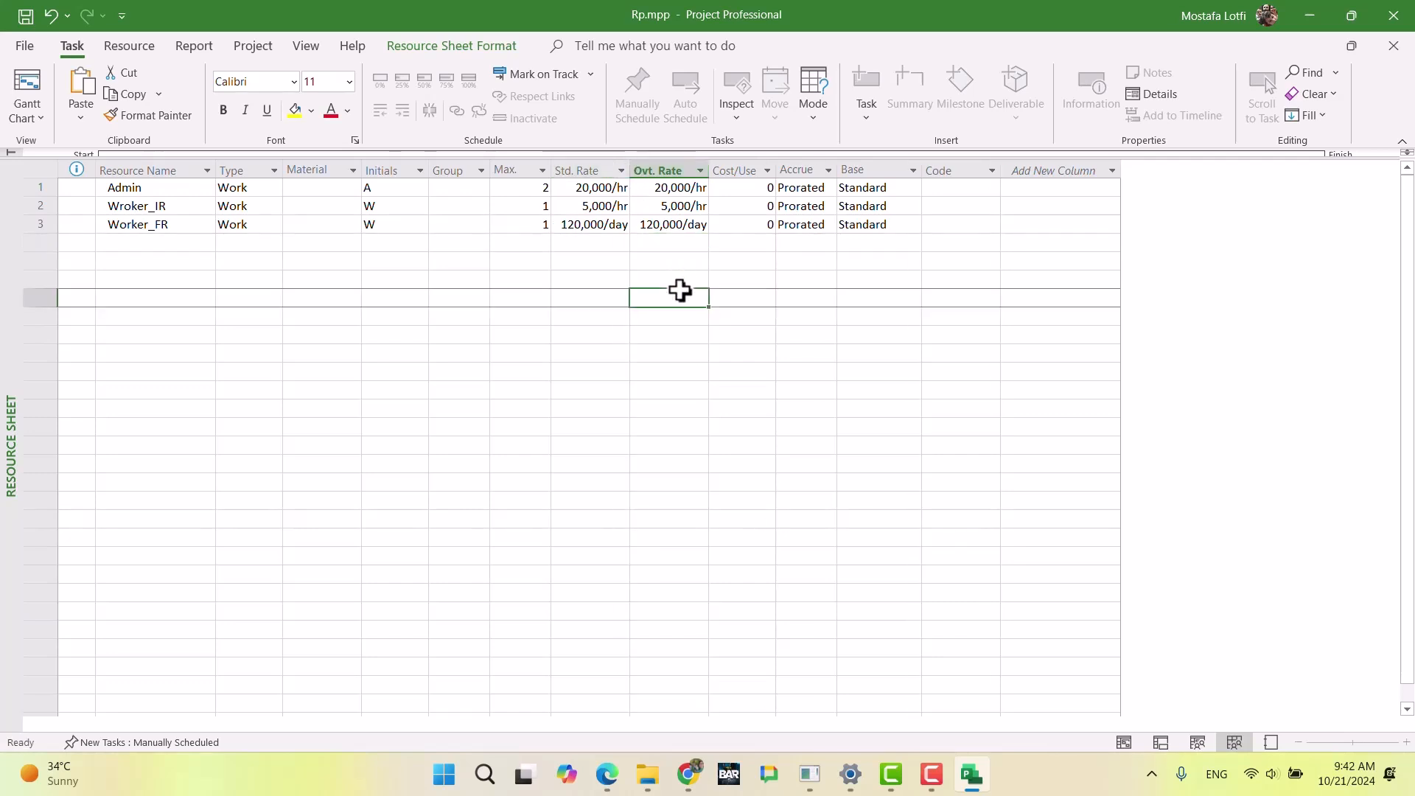
Step: Review the standard and overtime rates of Worker_FR in the resource sheet
left_click(670, 222)
left_click(641, 263)
left_click(656, 213)
left_click(655, 227)
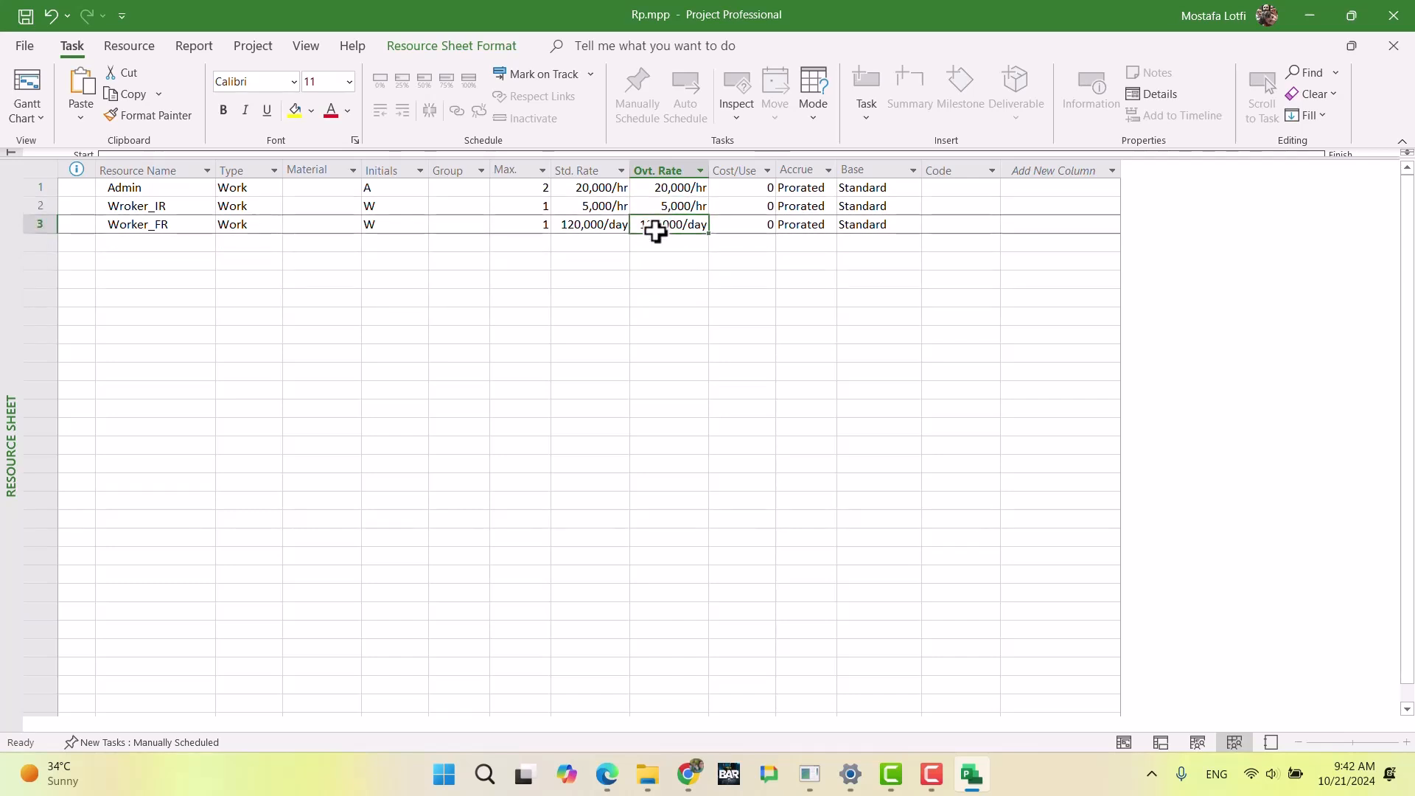
left_click(587, 228)
left_click(673, 227)
Step: Switch to Chrome and search Google in a new tab for the first version of Microsoft Project
left_click(687, 773)
left_click(704, 18)
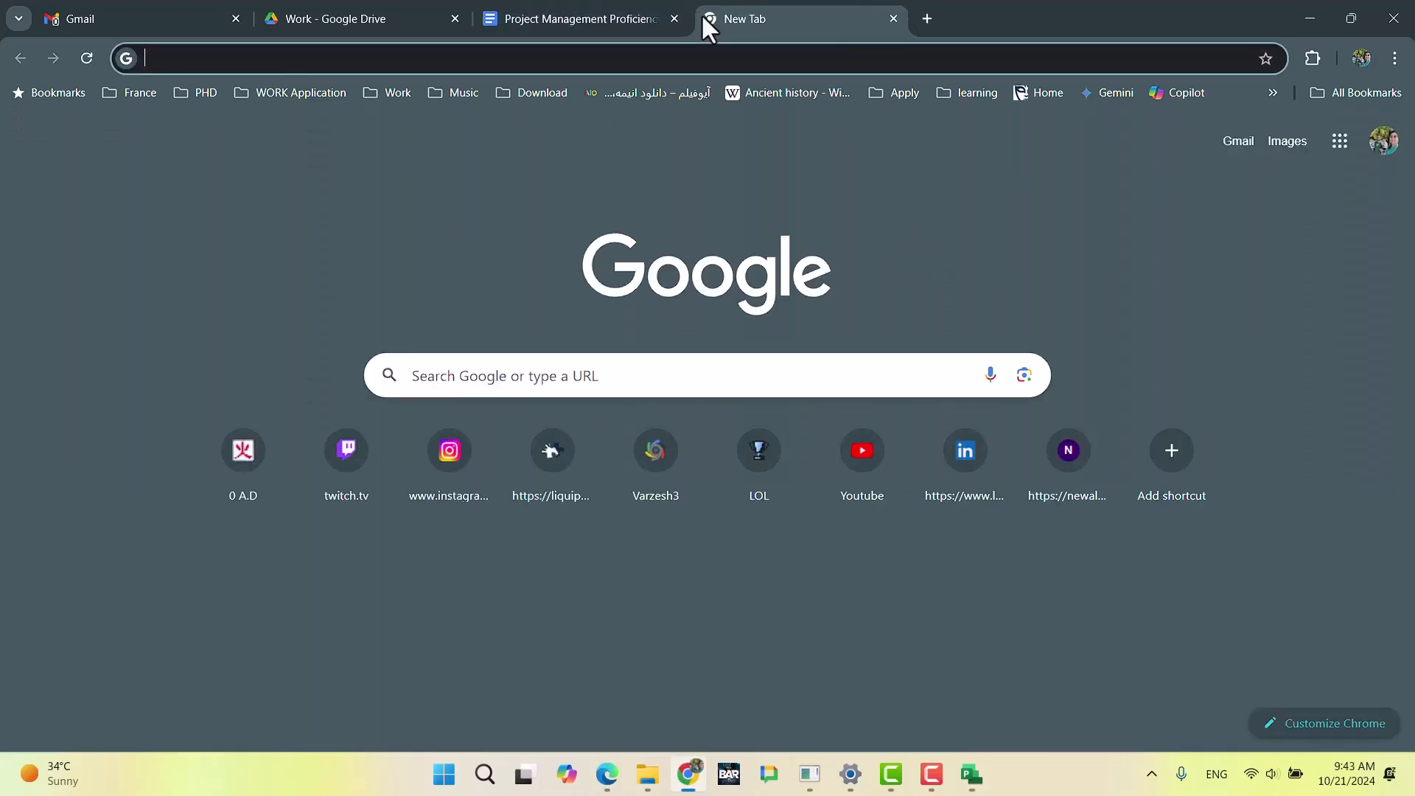
type("first ")
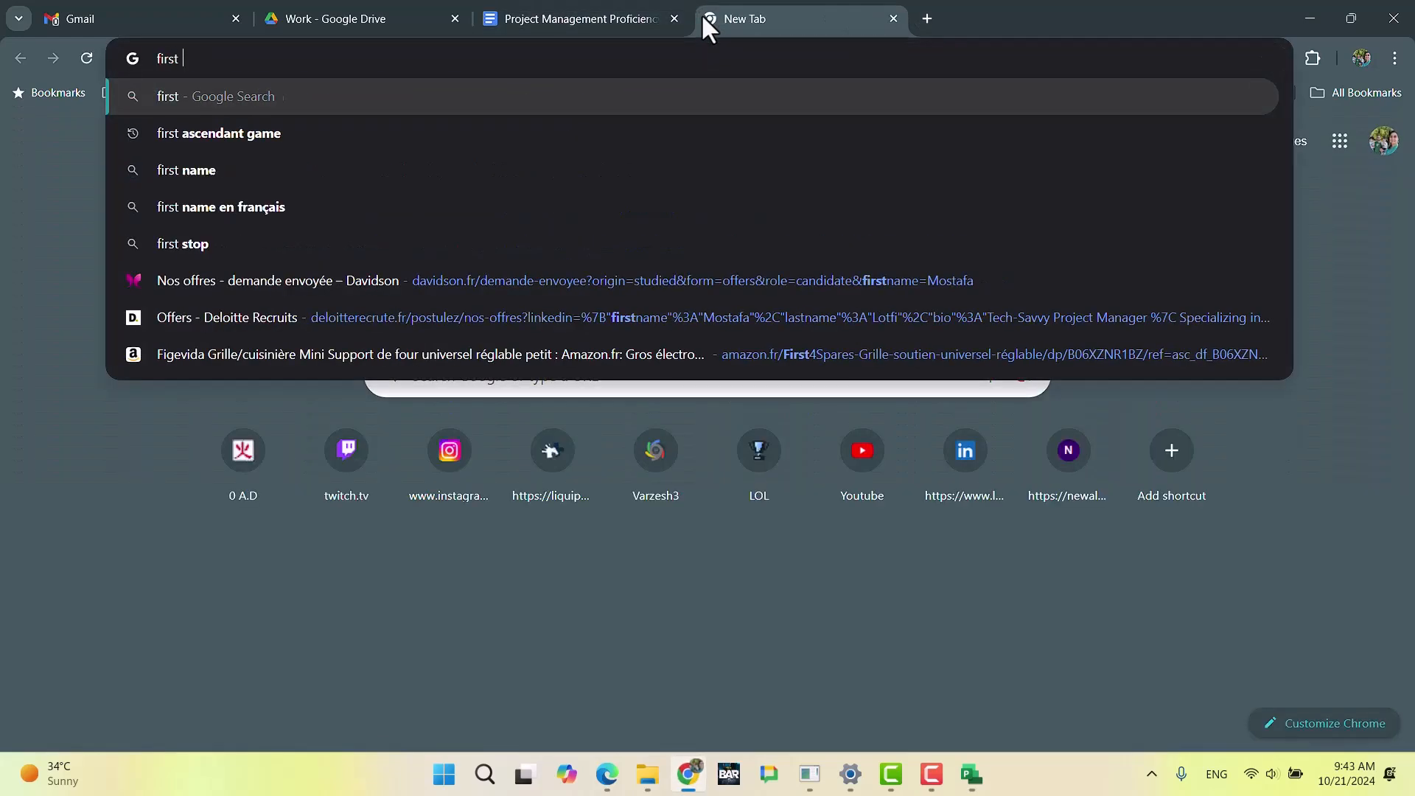
type("version of micros")
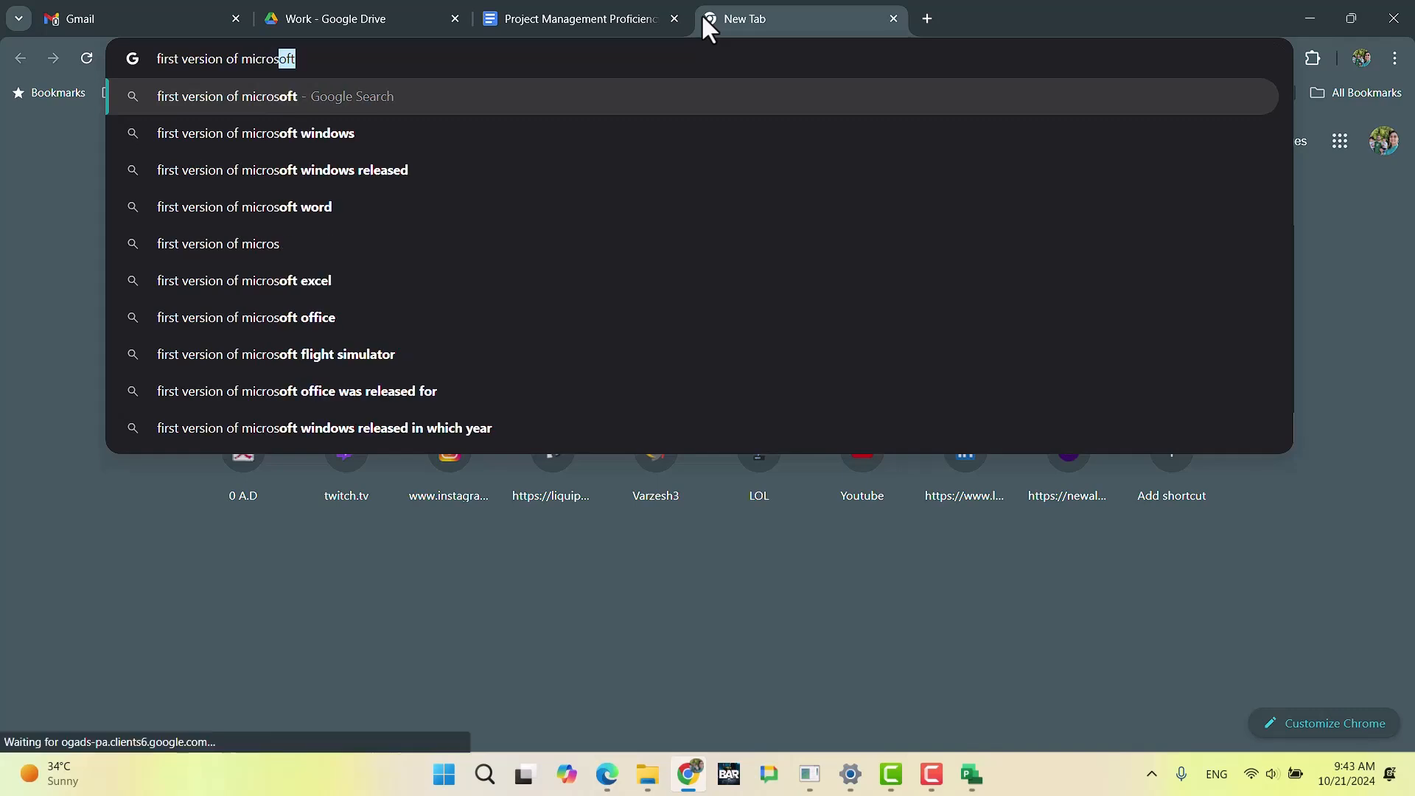
type("of t p")
key("BackSpace")
key("BackSpace")
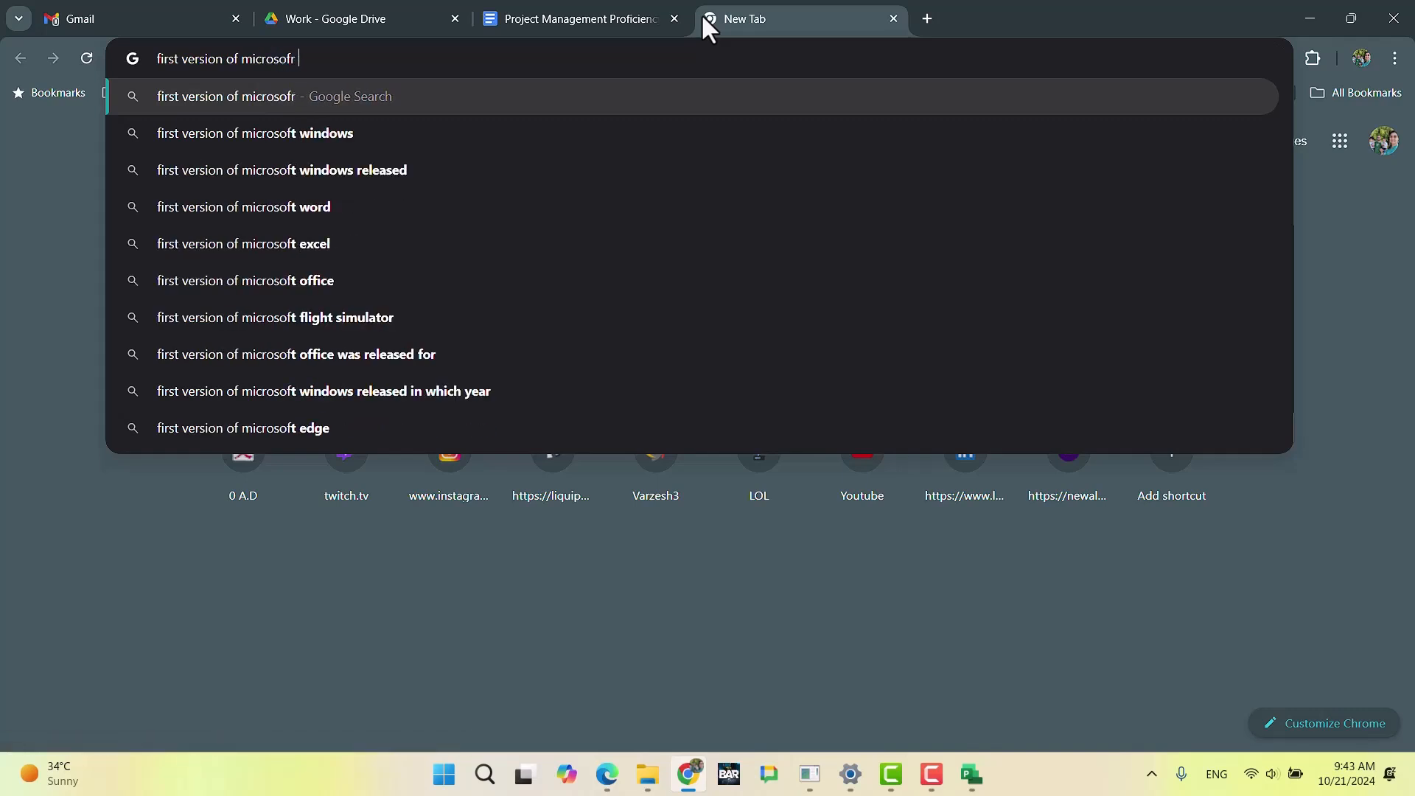
type("proejcts")
key("Return")
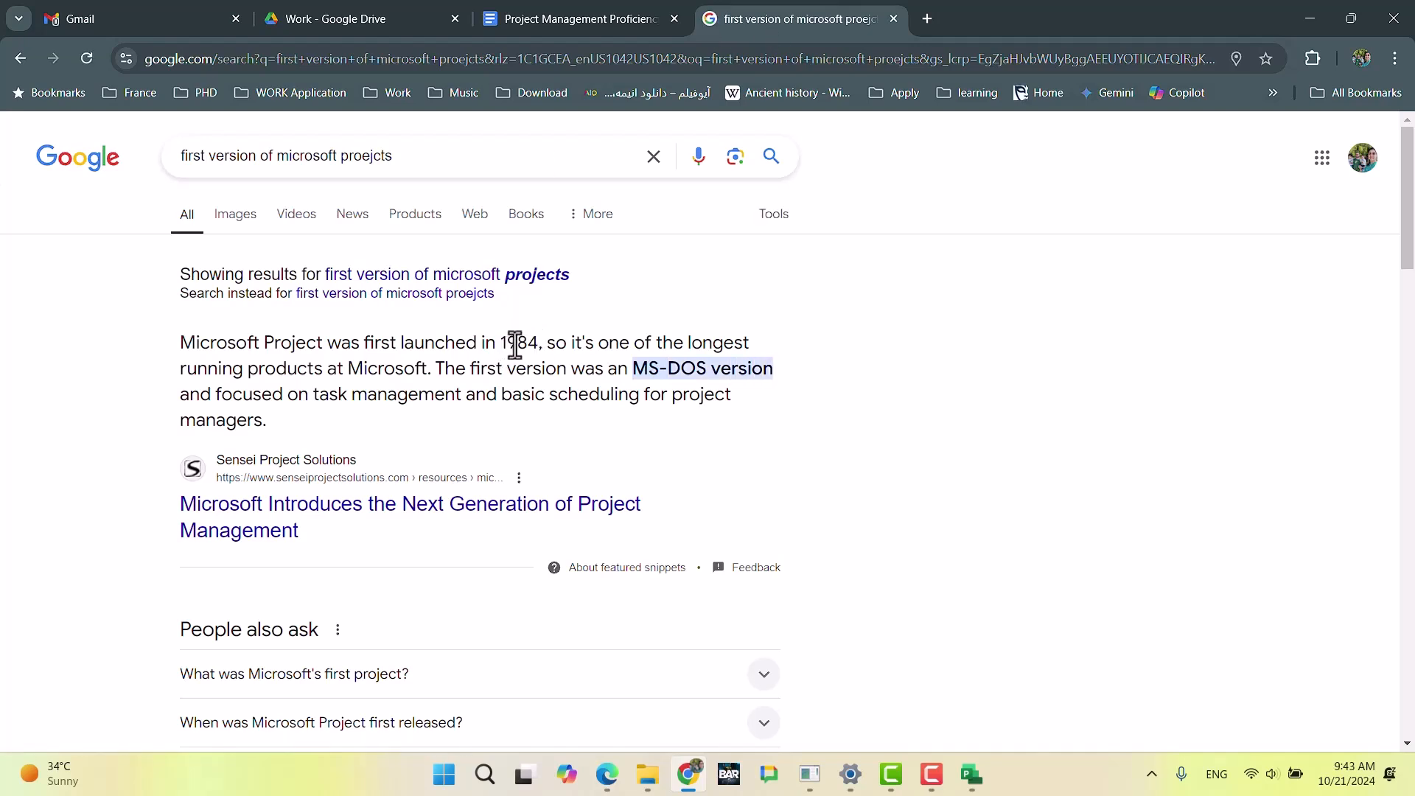
Step: Examine Microsoft Project's first launch year in the search result and close the search tab
left_click_drag(542, 342, 499, 343)
left_click(567, 370)
left_click(894, 18)
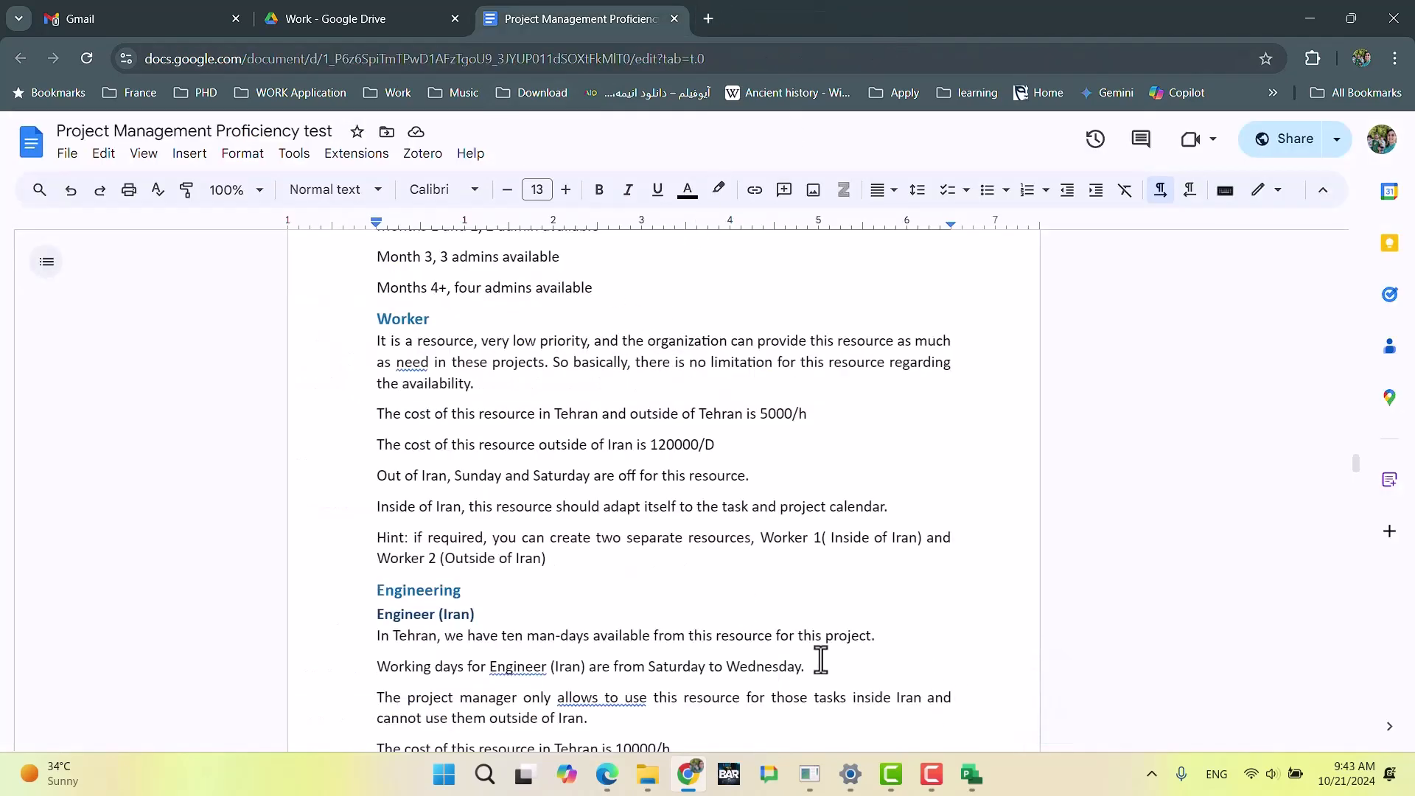
Step: Switch back to Microsoft Project and select the empty resource name cell below Worker_FR
left_click(970, 773)
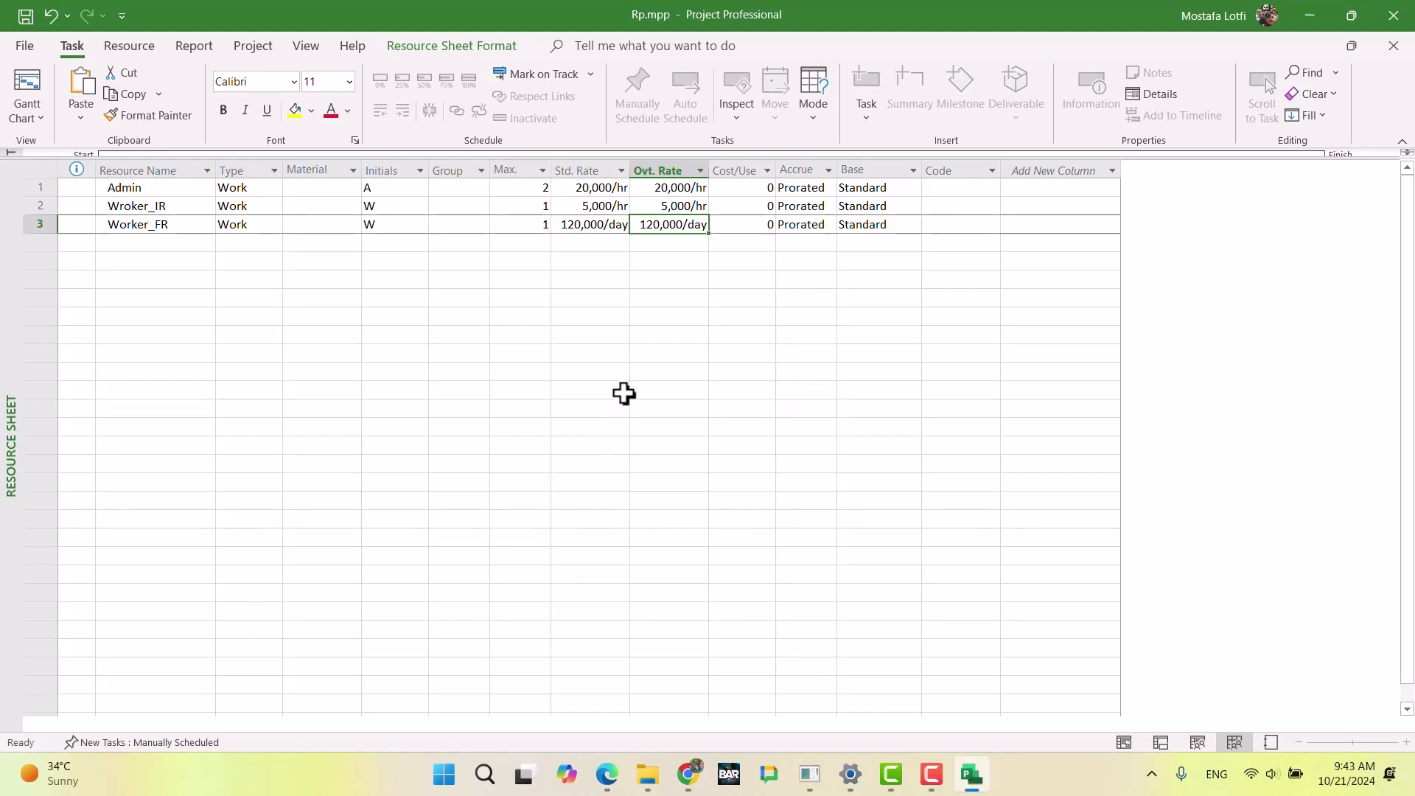
left_click(604, 353)
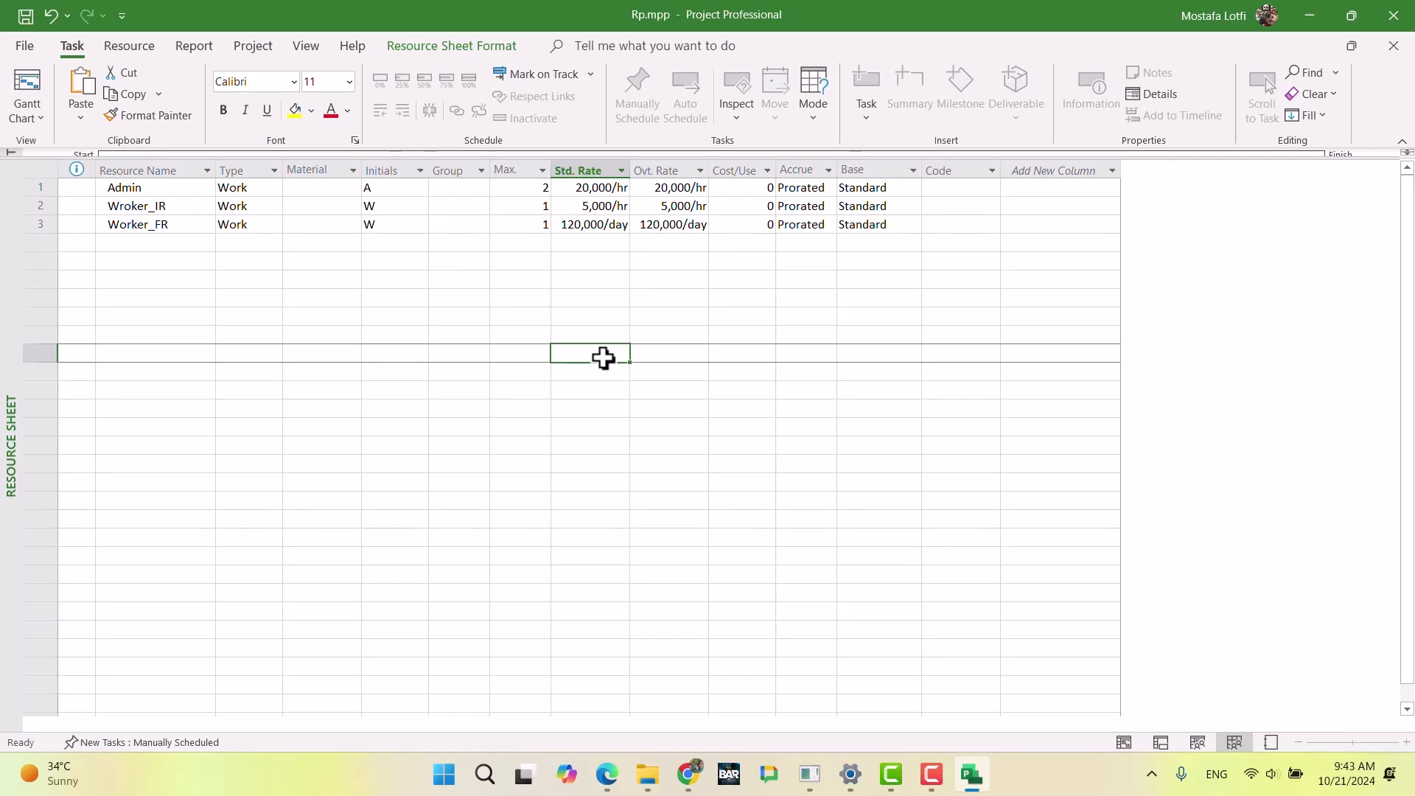
left_click(203, 262)
left_click(186, 244)
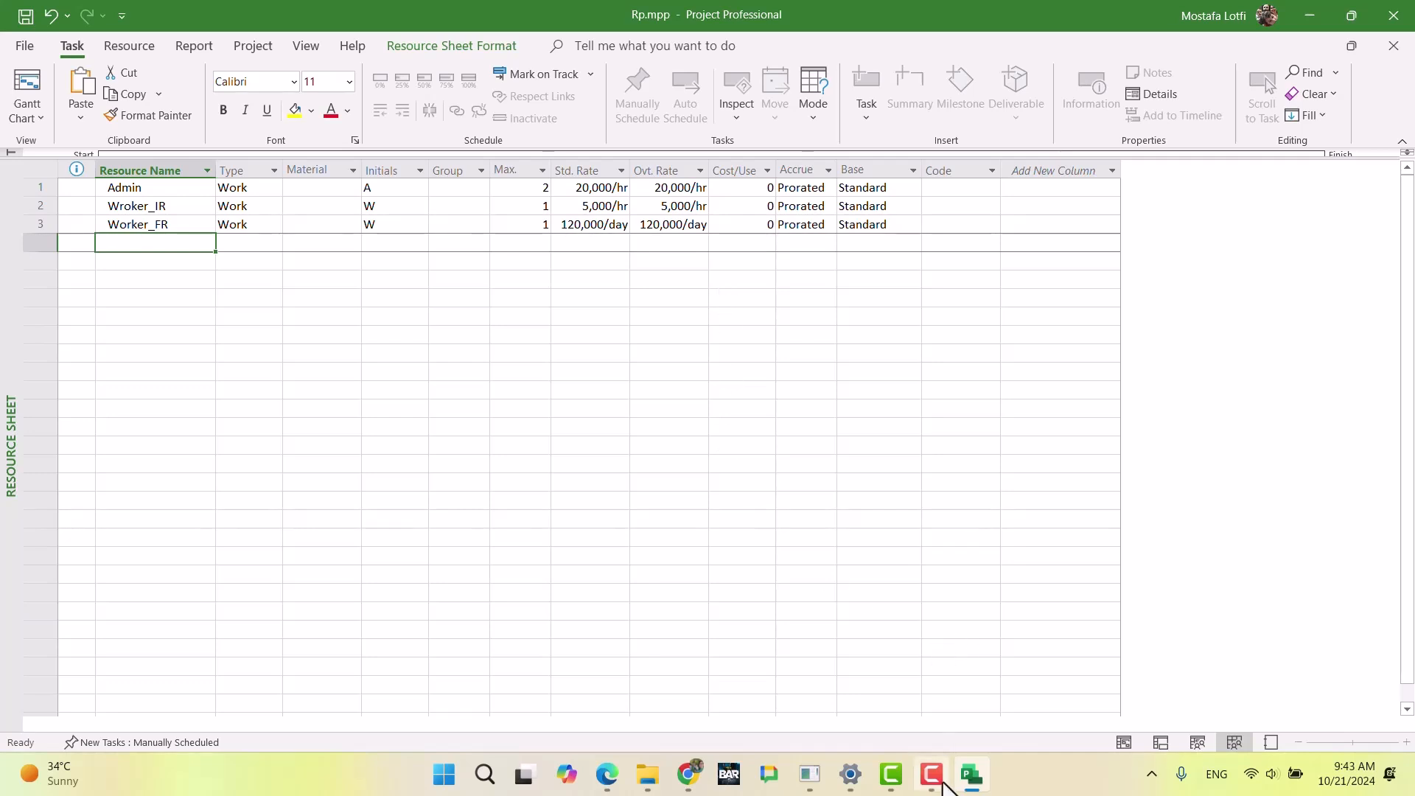
Step: Switch to the exam document in Chrome and review the two-worker hint and the Admin costs and availability
left_click(697, 785)
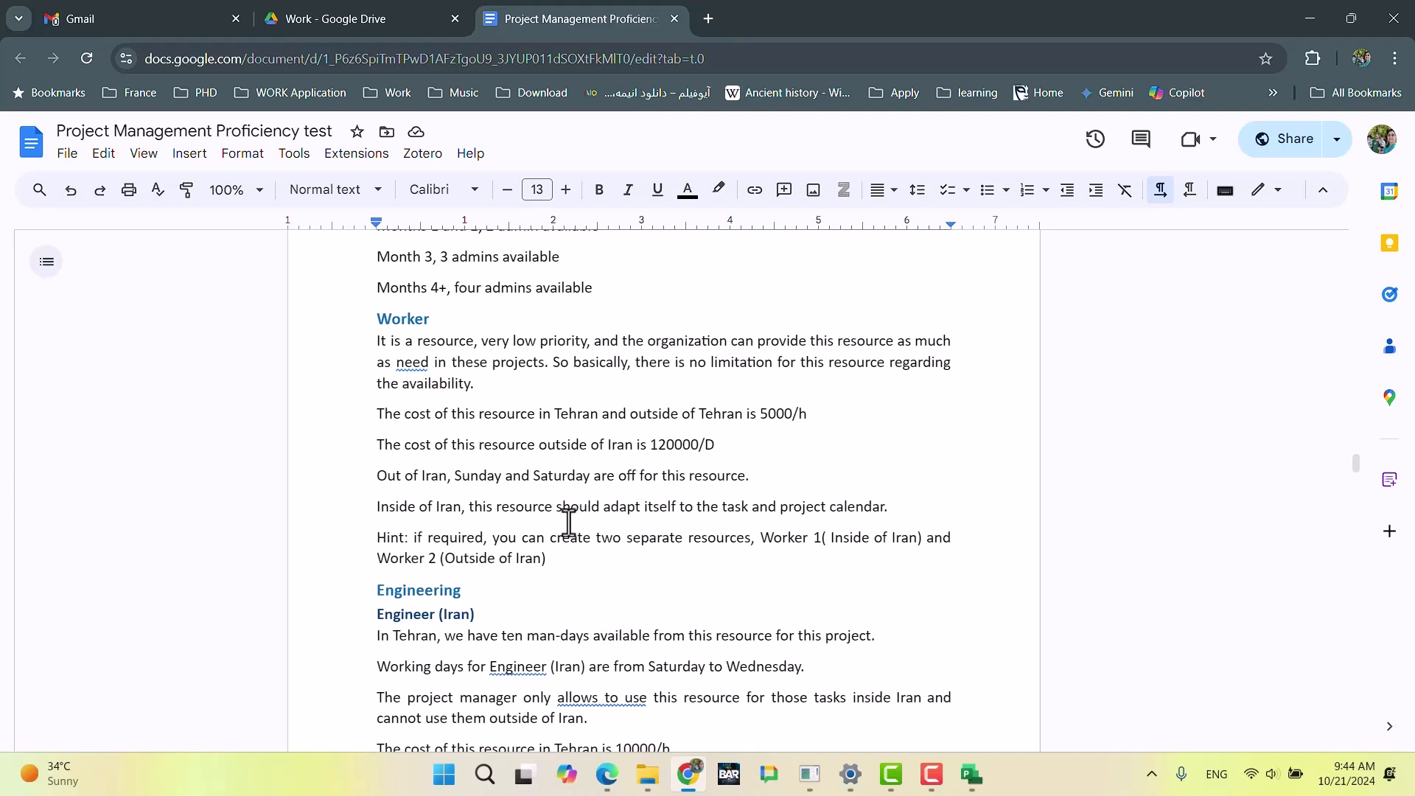
left_click_drag(553, 544, 410, 538)
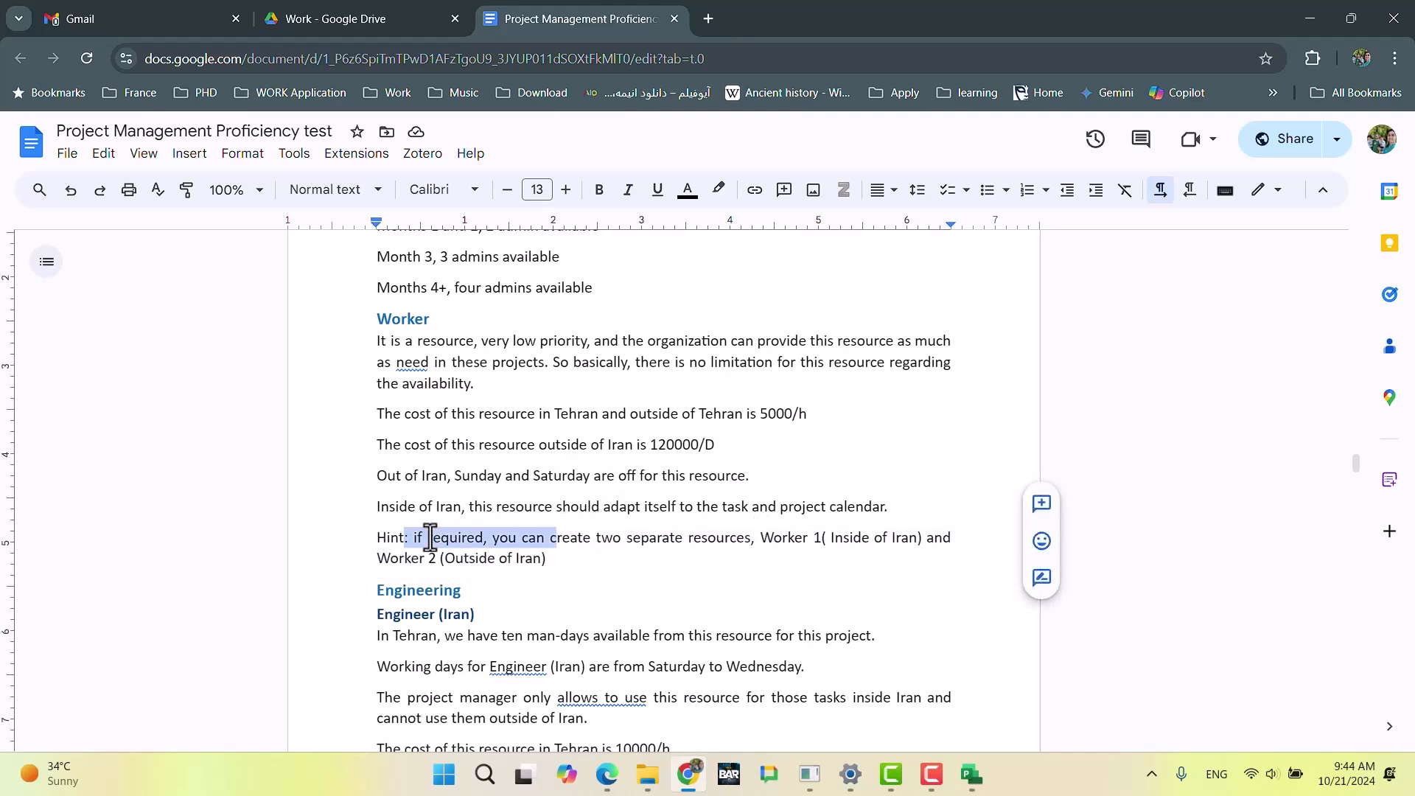
left_click(582, 553)
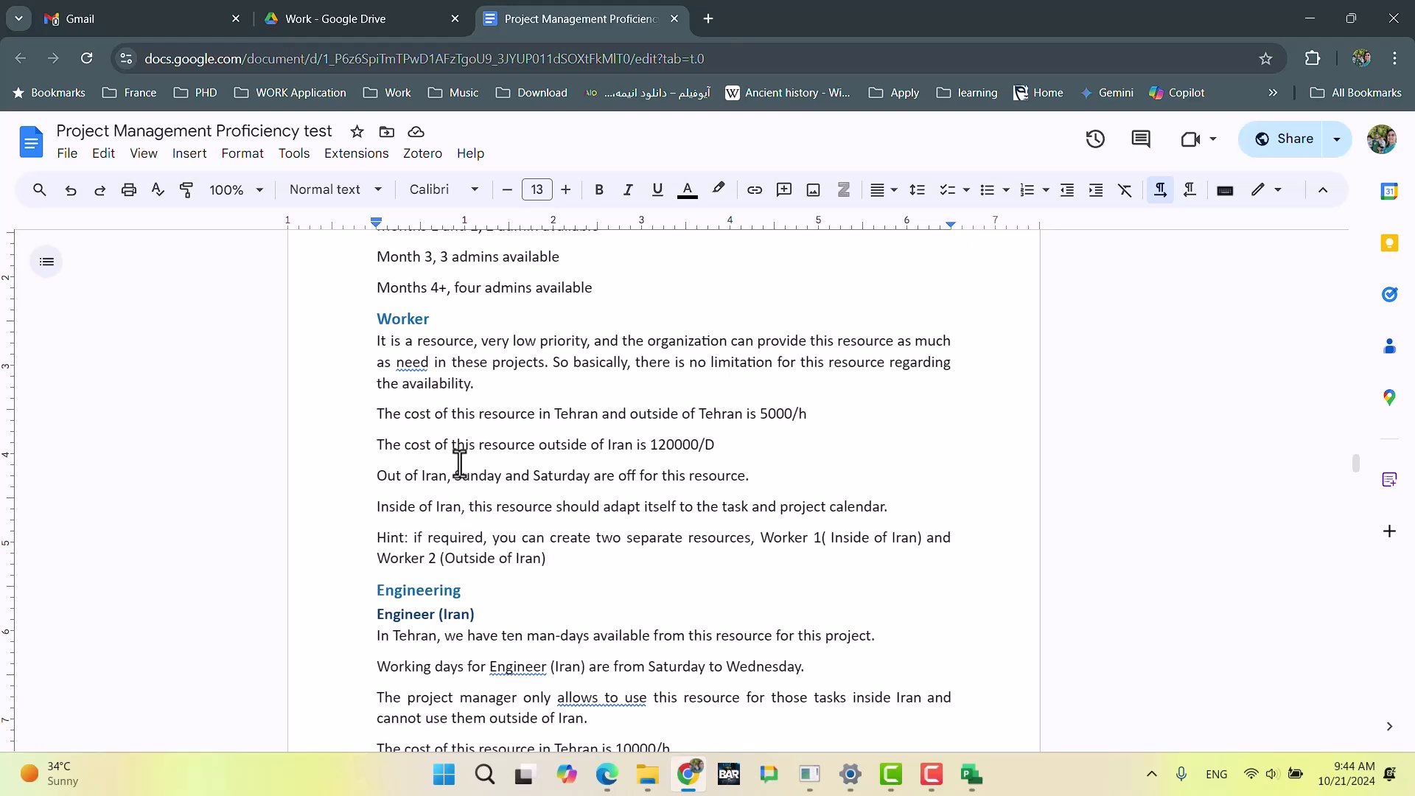
scroll(560, 472, "up", 3)
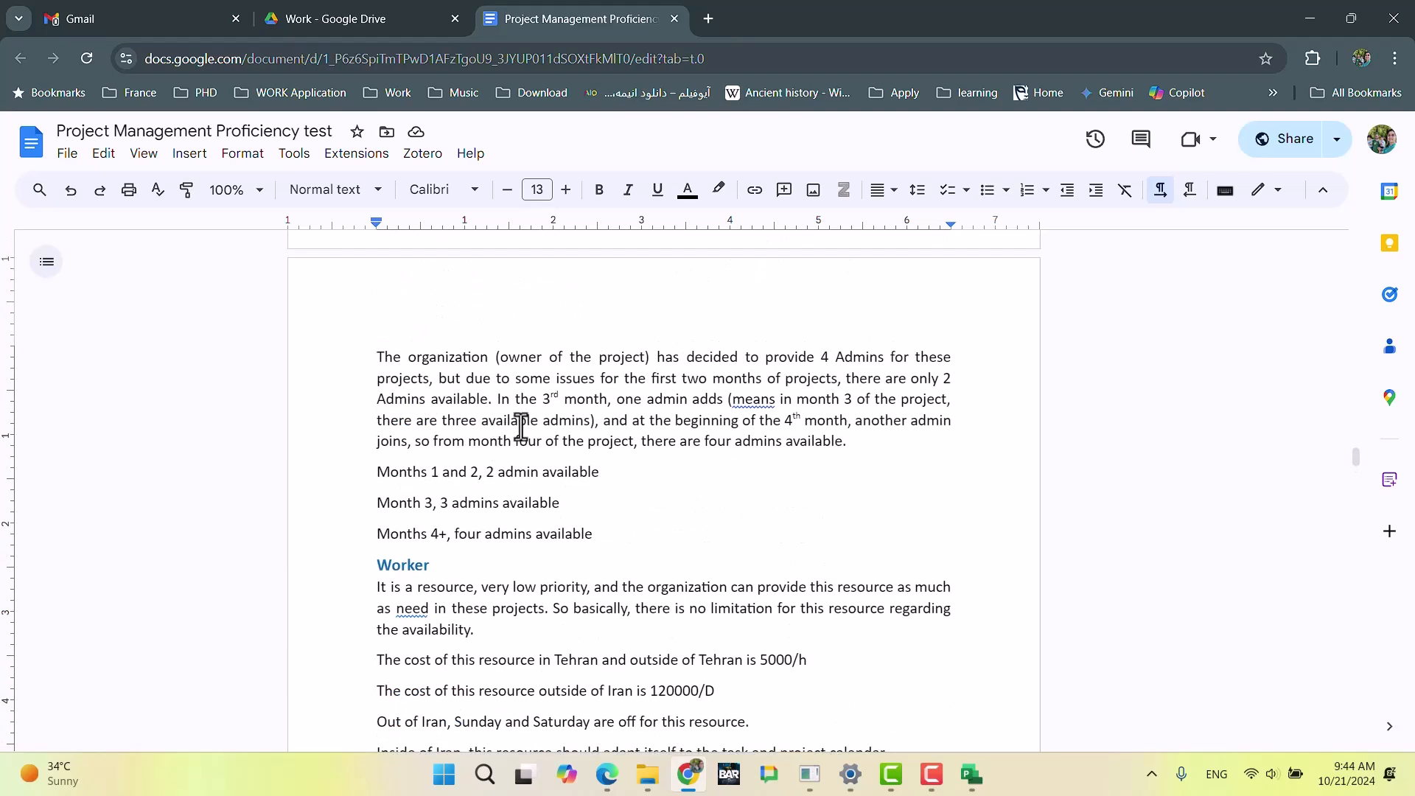
scroll(586, 427, "up", 3)
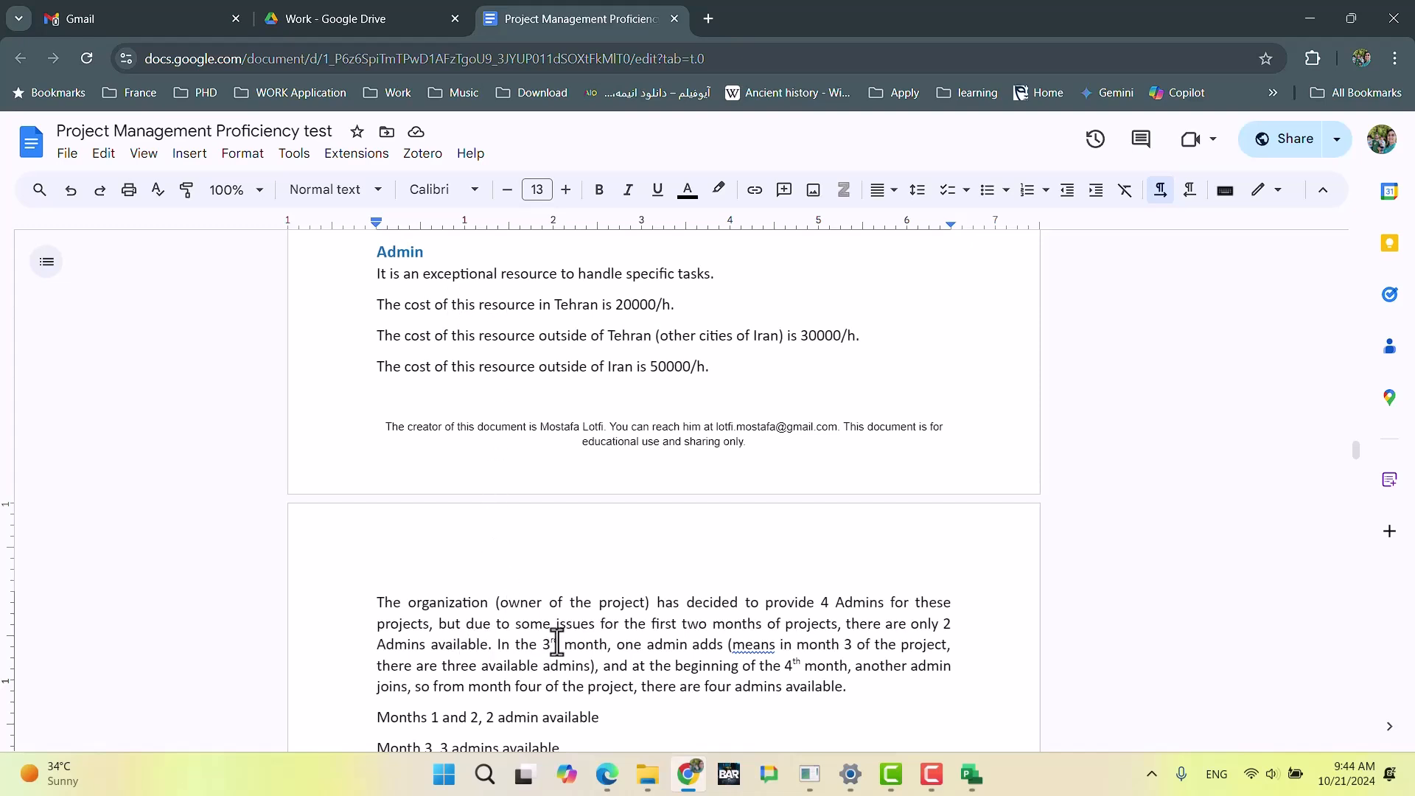
scroll(553, 652, "down", 3)
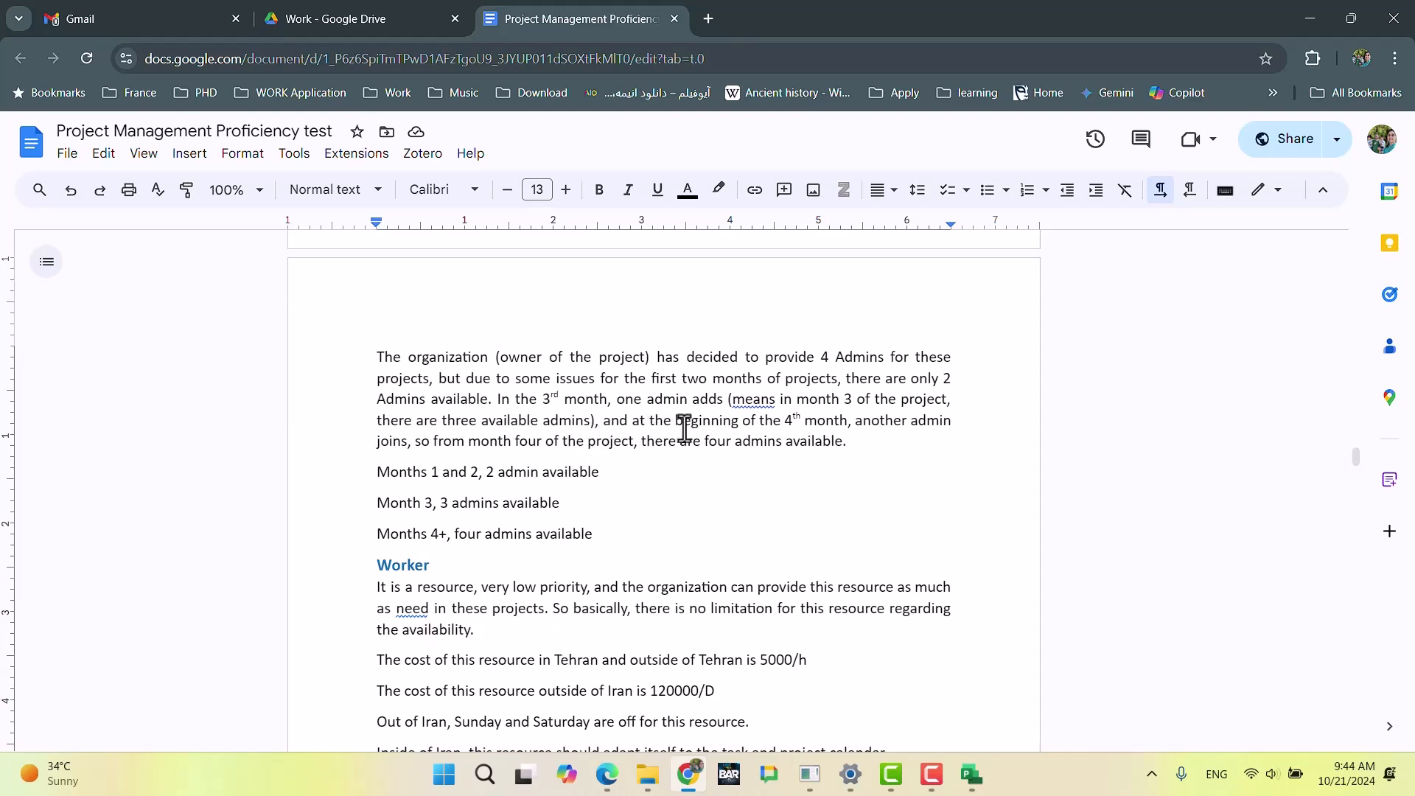
scroll(594, 427, "down", 3)
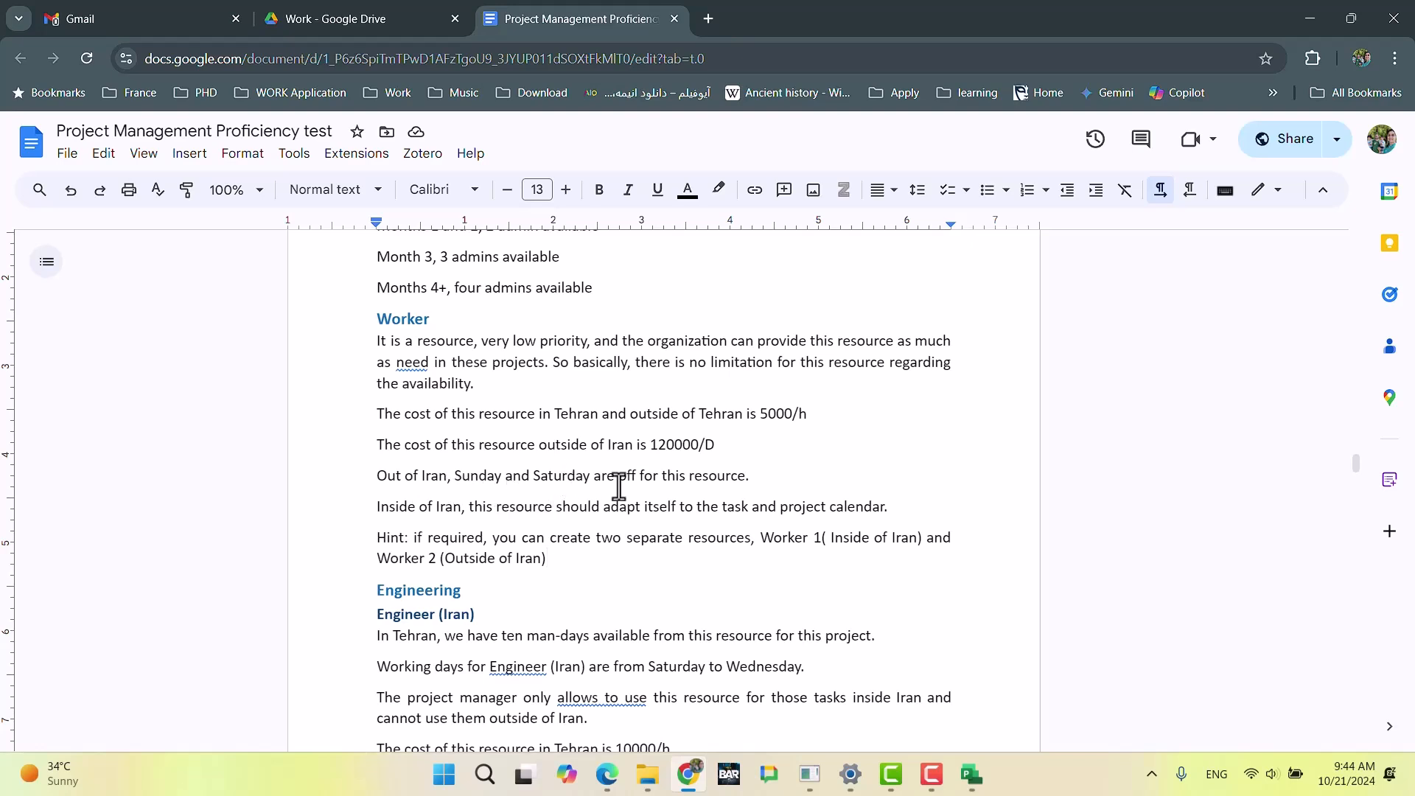
Step: Examine which days off the exam's Worker section gives for the resource outside Iran
left_click_drag(746, 485, 456, 483)
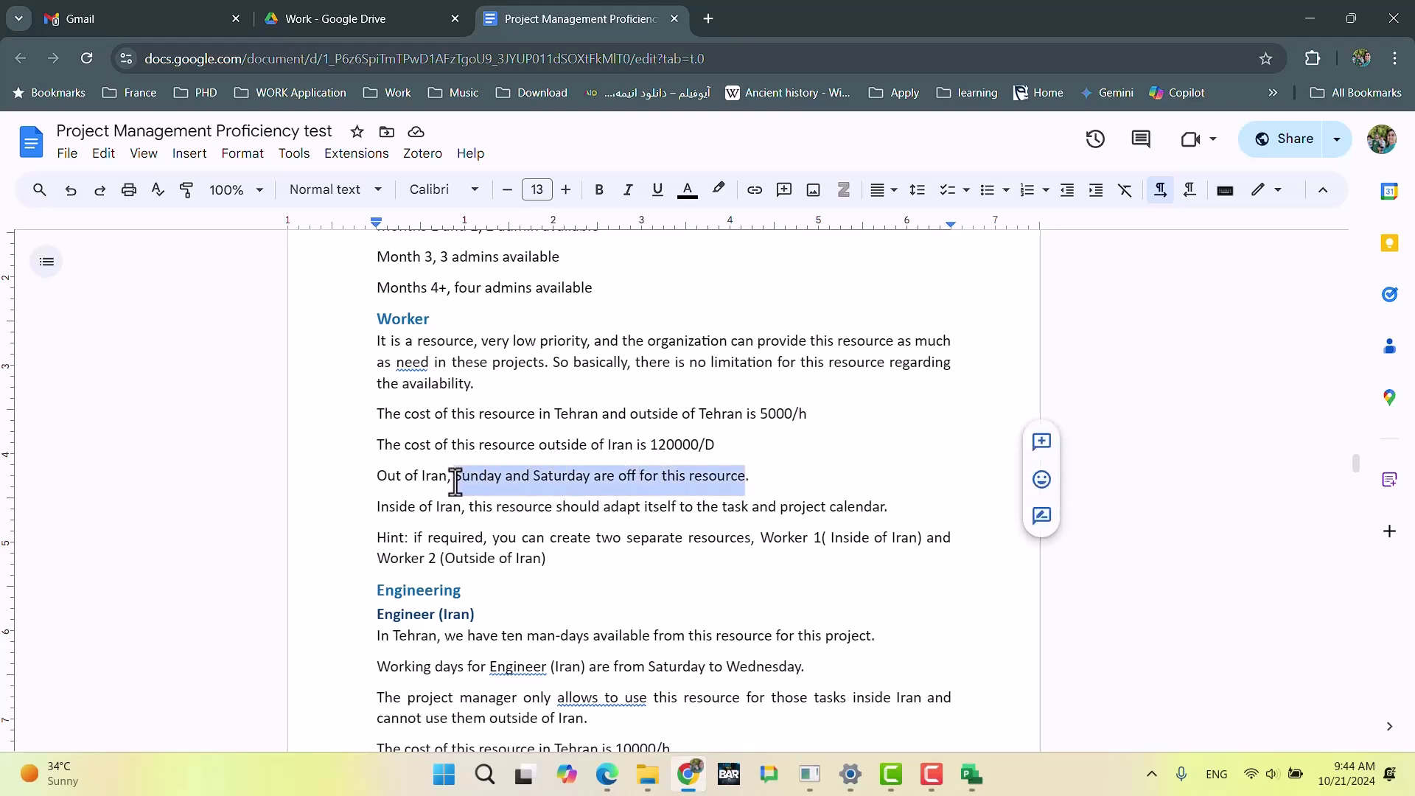
left_click(658, 493)
left_click_drag(751, 481, 379, 483)
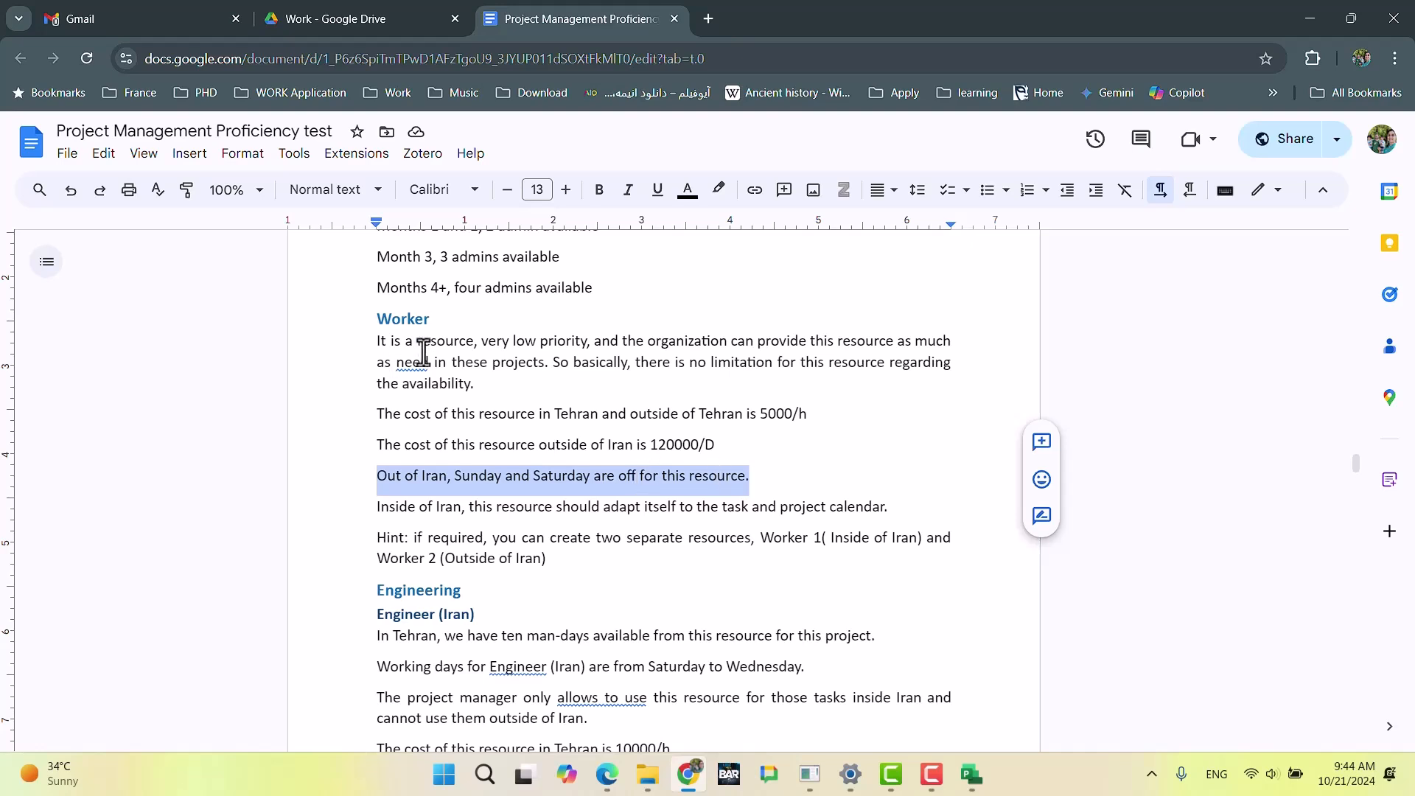
left_click(469, 476)
double_click(565, 476)
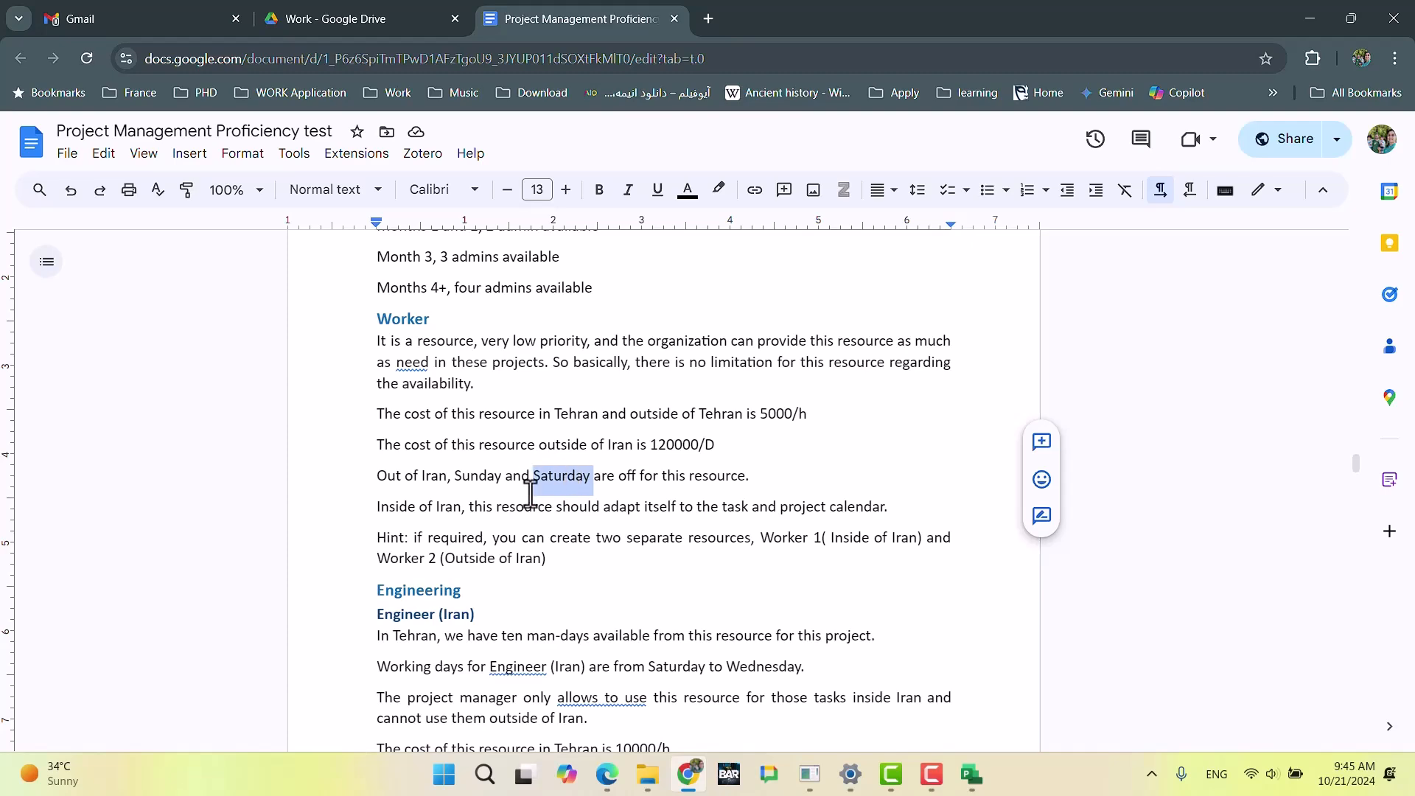
Step: Examine the exam's Engineering section and compare the Engineer (Iran) requirements with the hint on separate worker resources
scroll(496, 474, "down", 3)
scroll(521, 338, "up", 3)
scroll(526, 477, "down", 6)
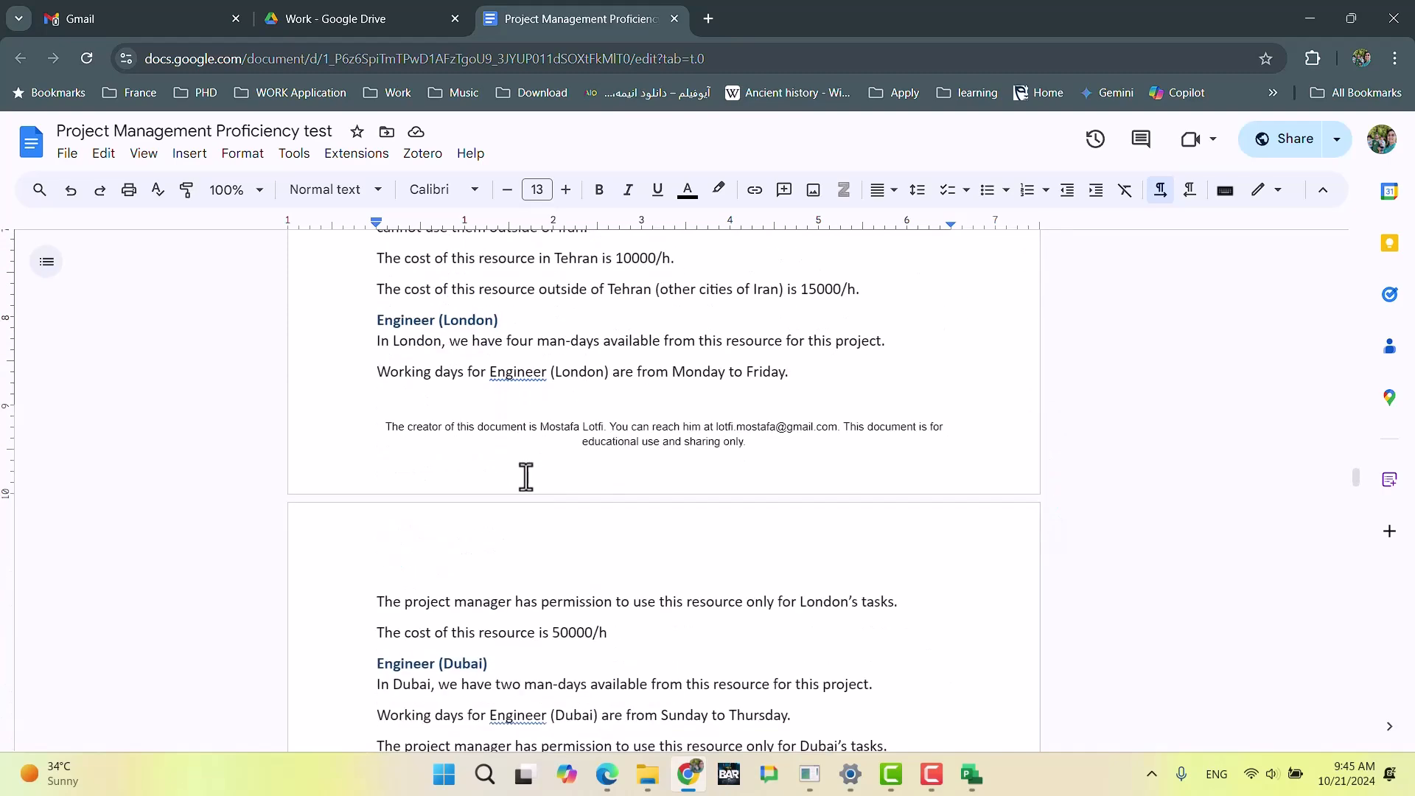
scroll(524, 474, "up", 3)
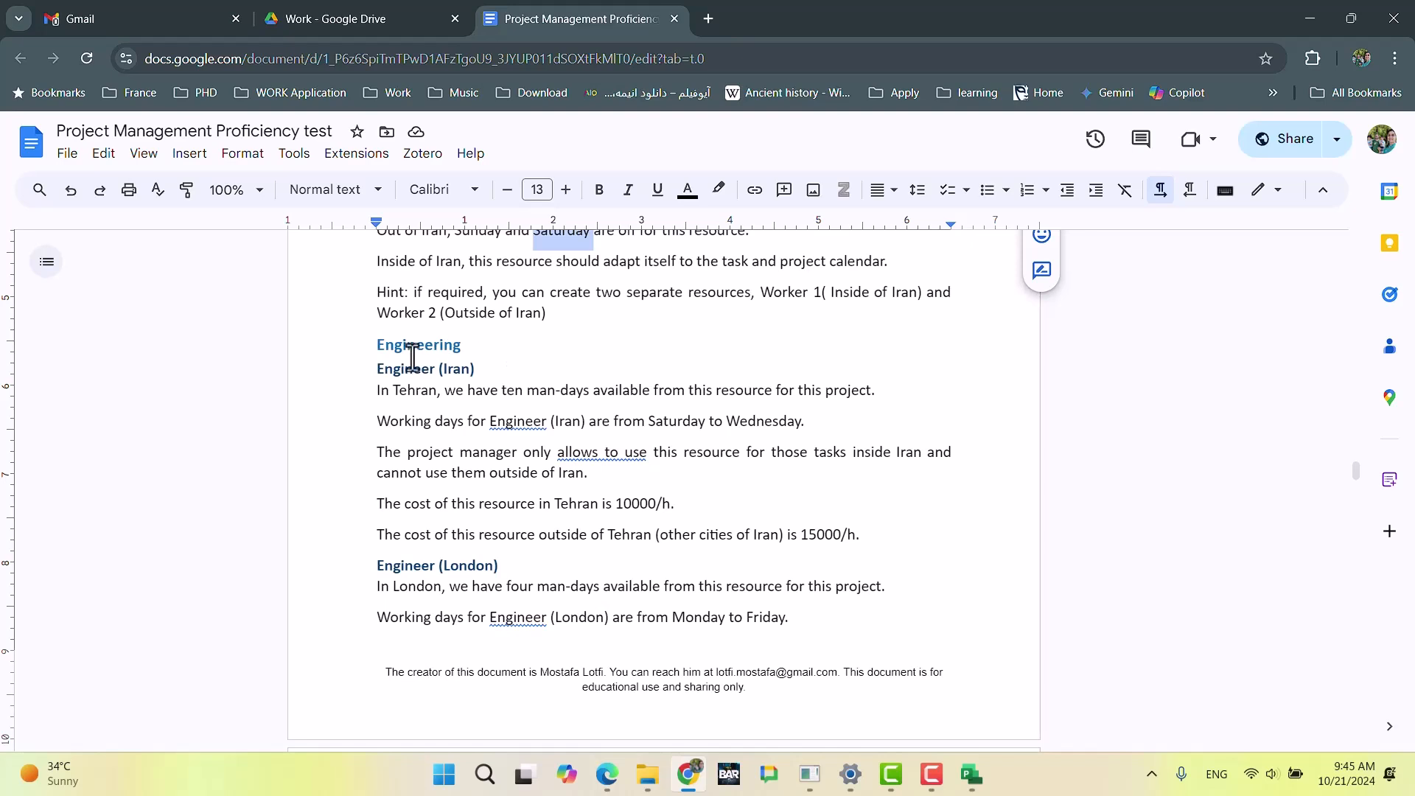
left_click(440, 393)
scroll(440, 339, "up", 3)
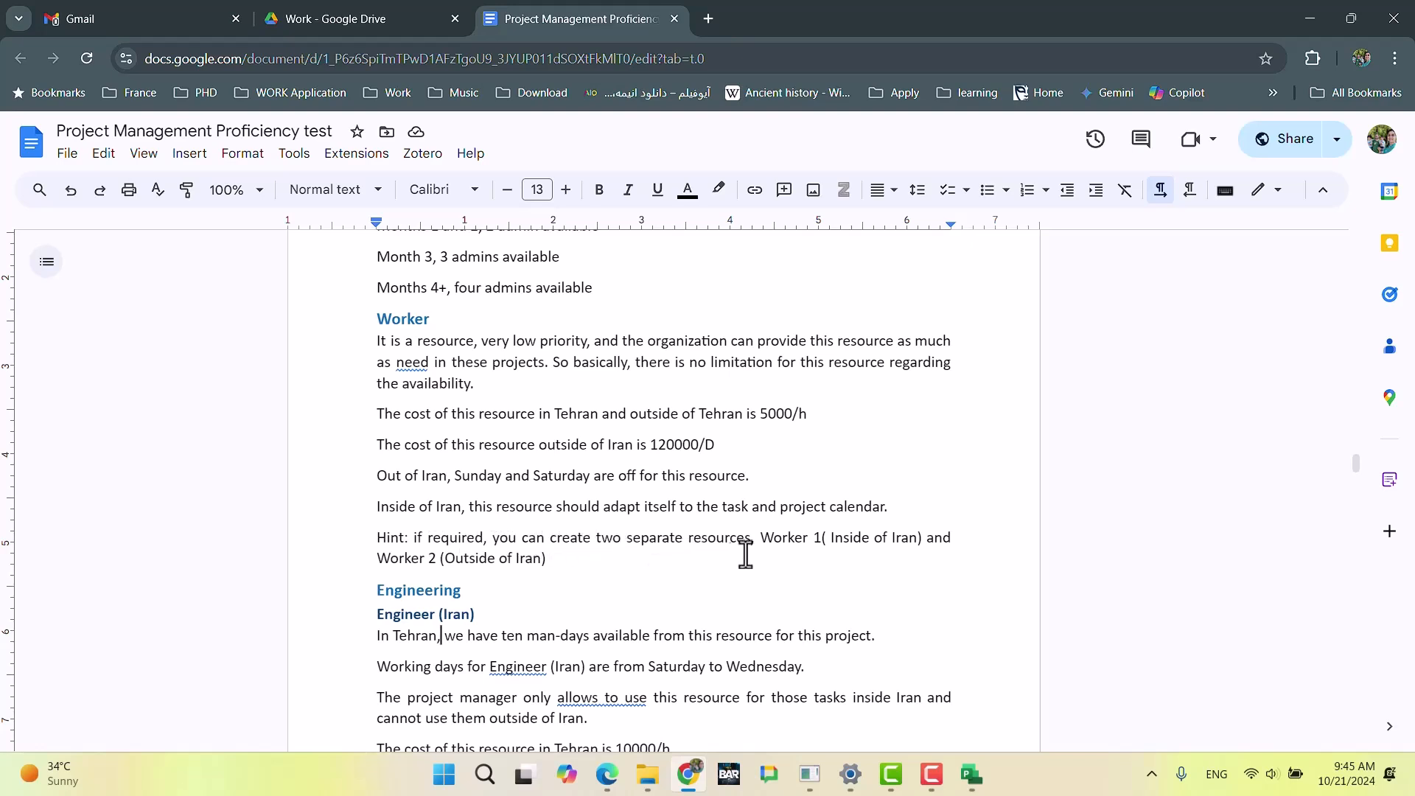
left_click(431, 558)
scroll(530, 577, "down", 3)
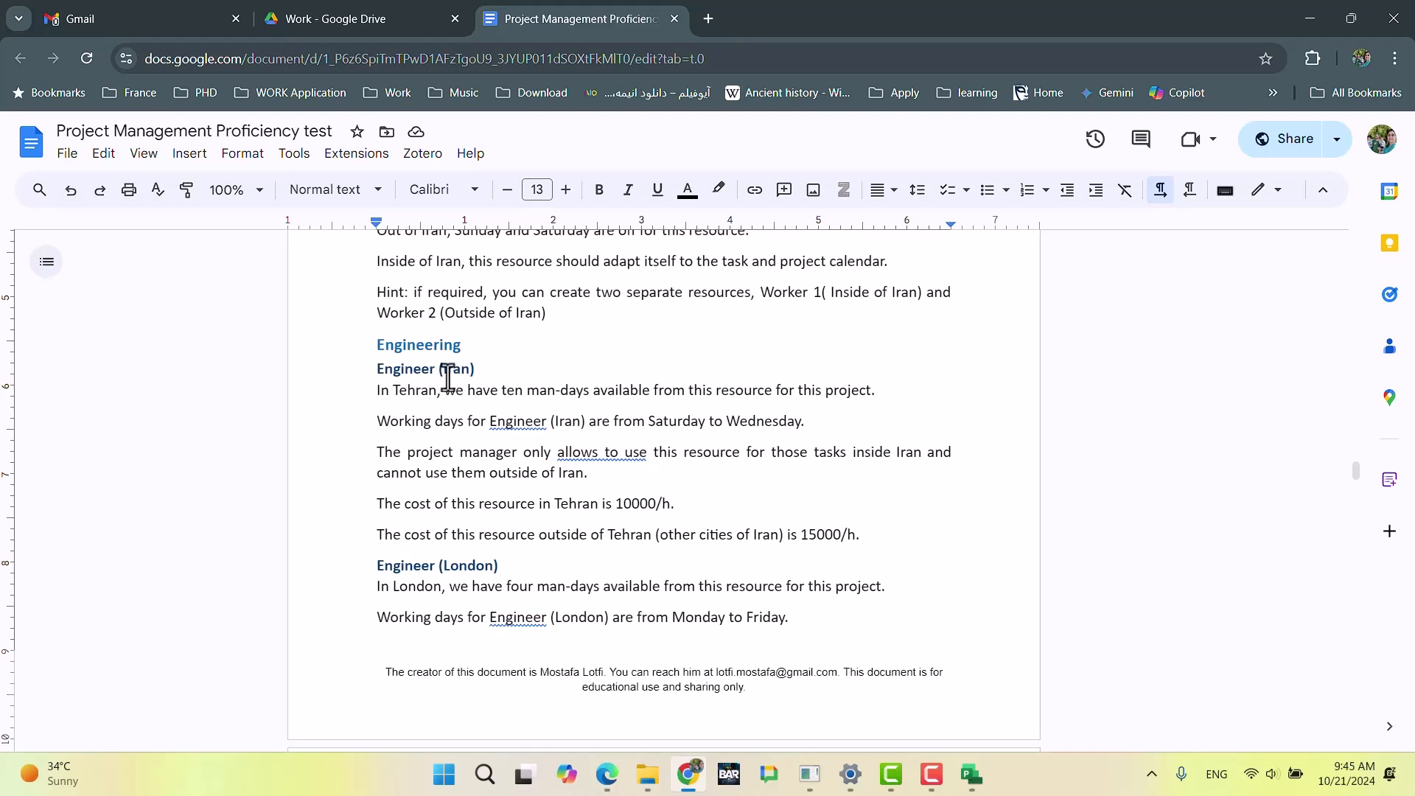
Step: Switch to Microsoft Project and add a resource named Engineer_IR in the row below Worker_FR
key("alt+Tab")
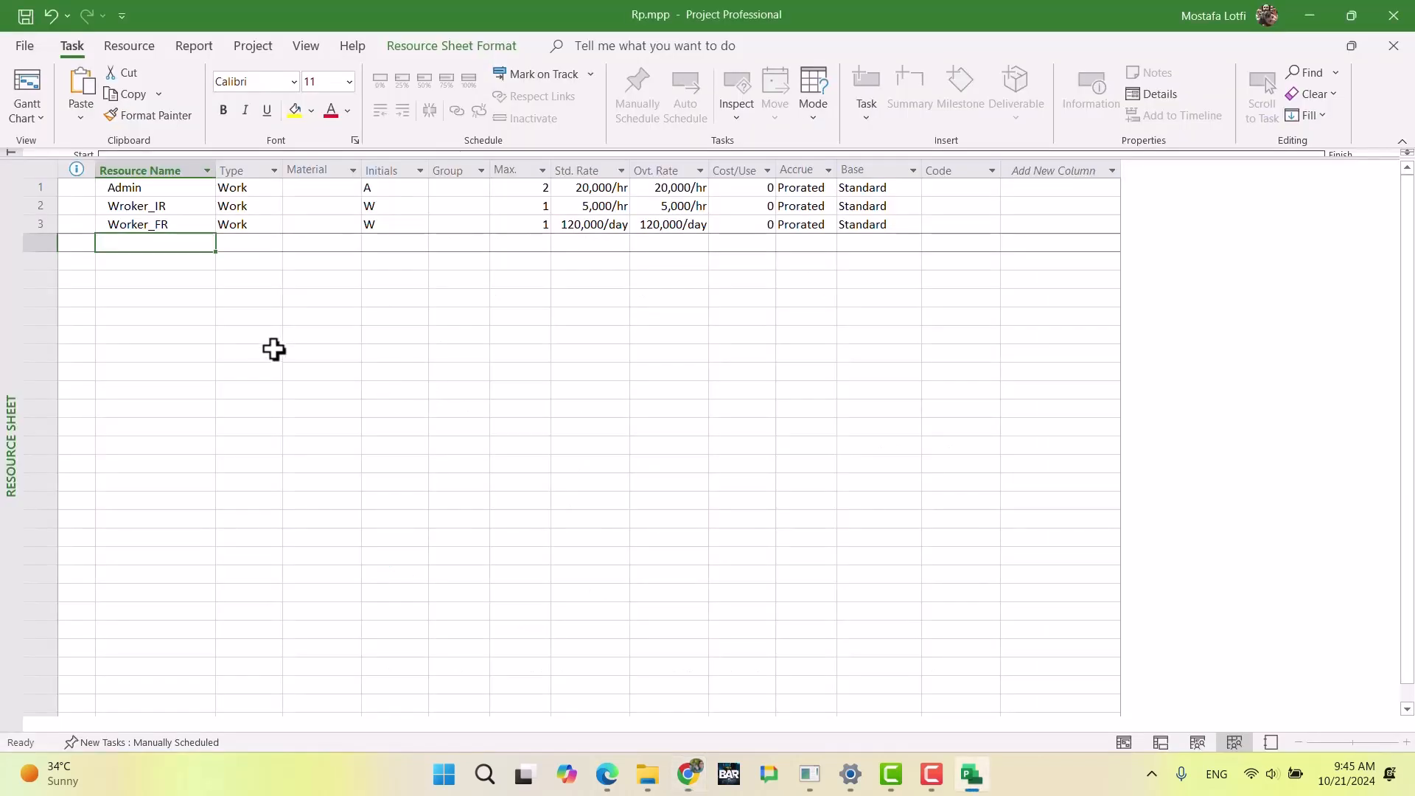
type("Engin")
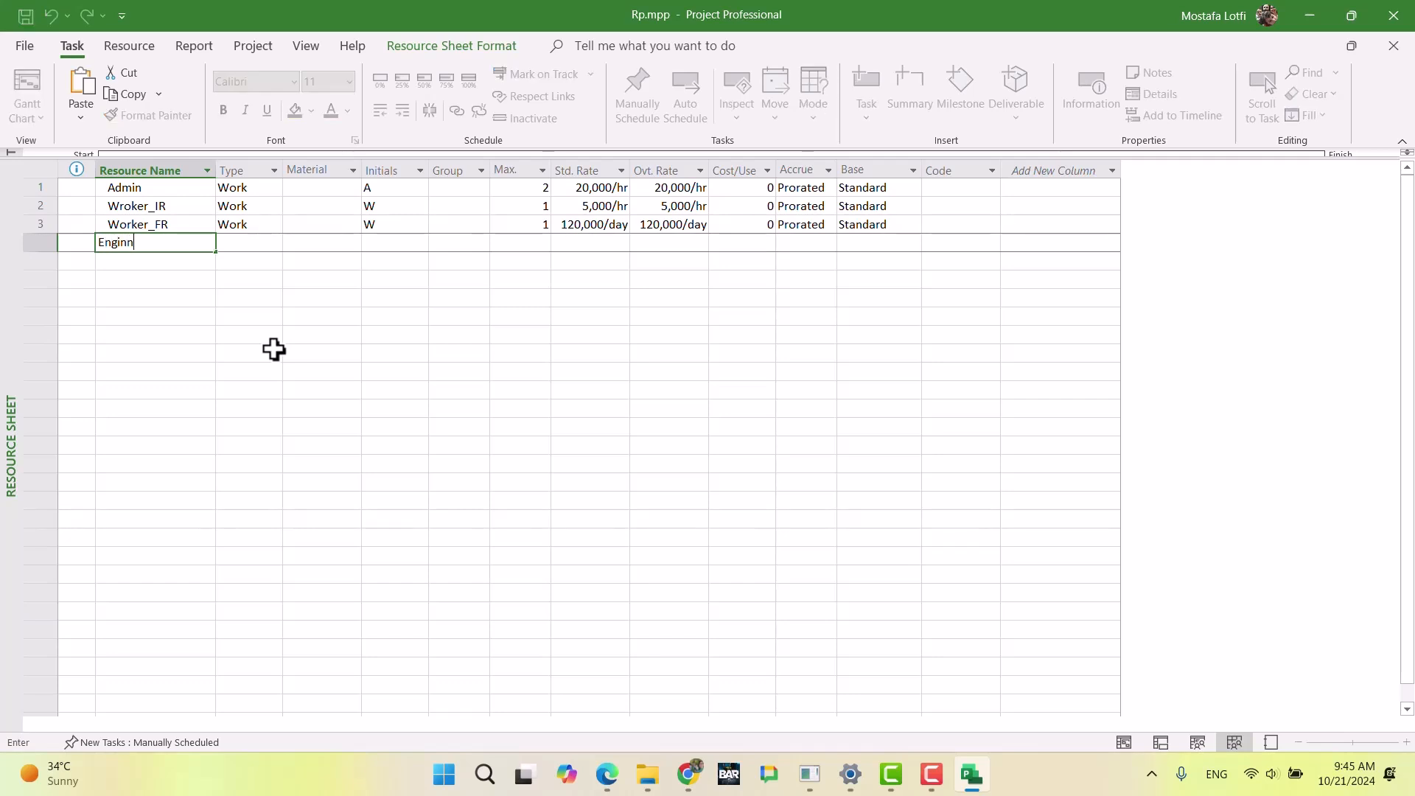
type("eer")
key("BackSpace")
type("er_")
key("Return")
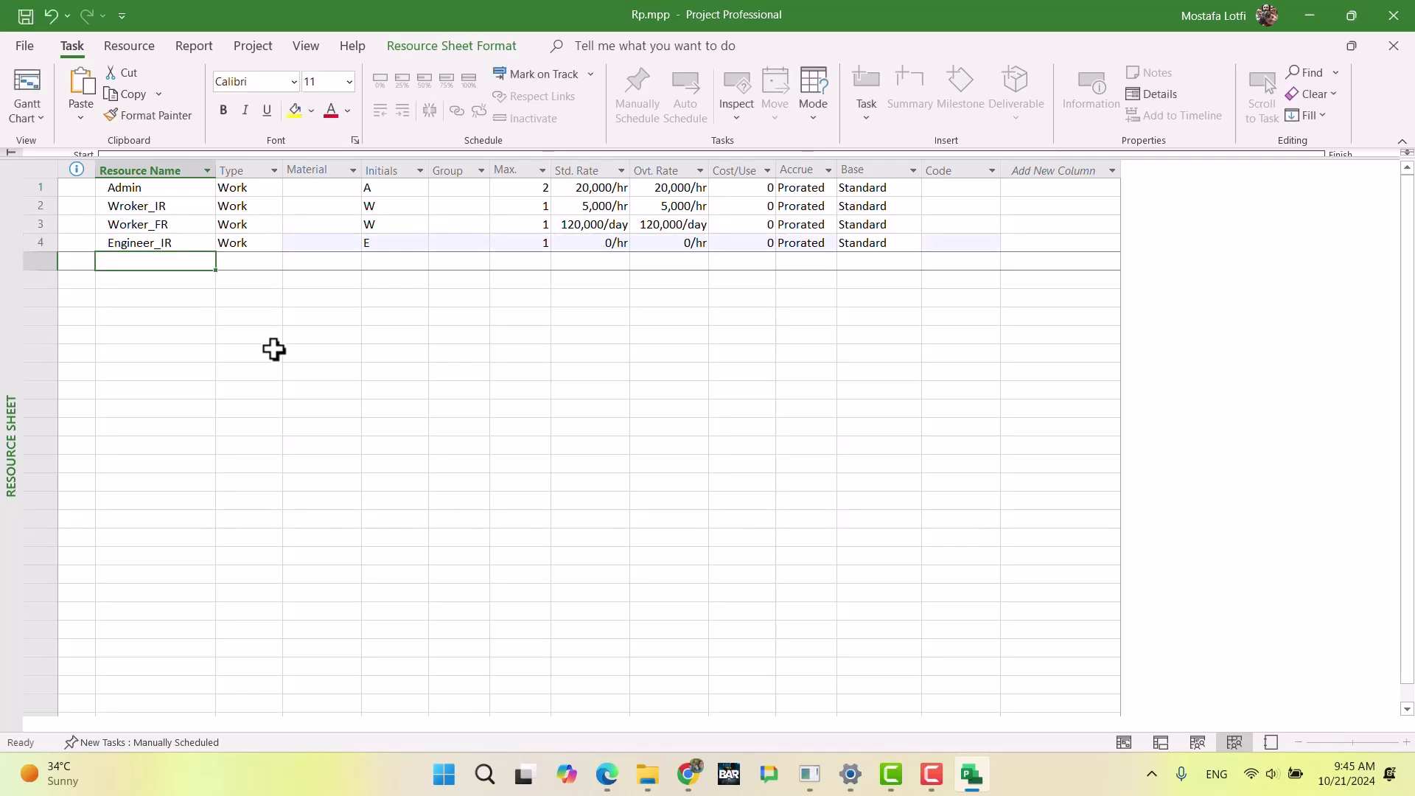
Step: Switch to the exam document in Chrome and examine the Project & Program calendar section's rules on calendar choice and working hours
key("Up")
key("Right")
key("Left")
key("alt+Tab")
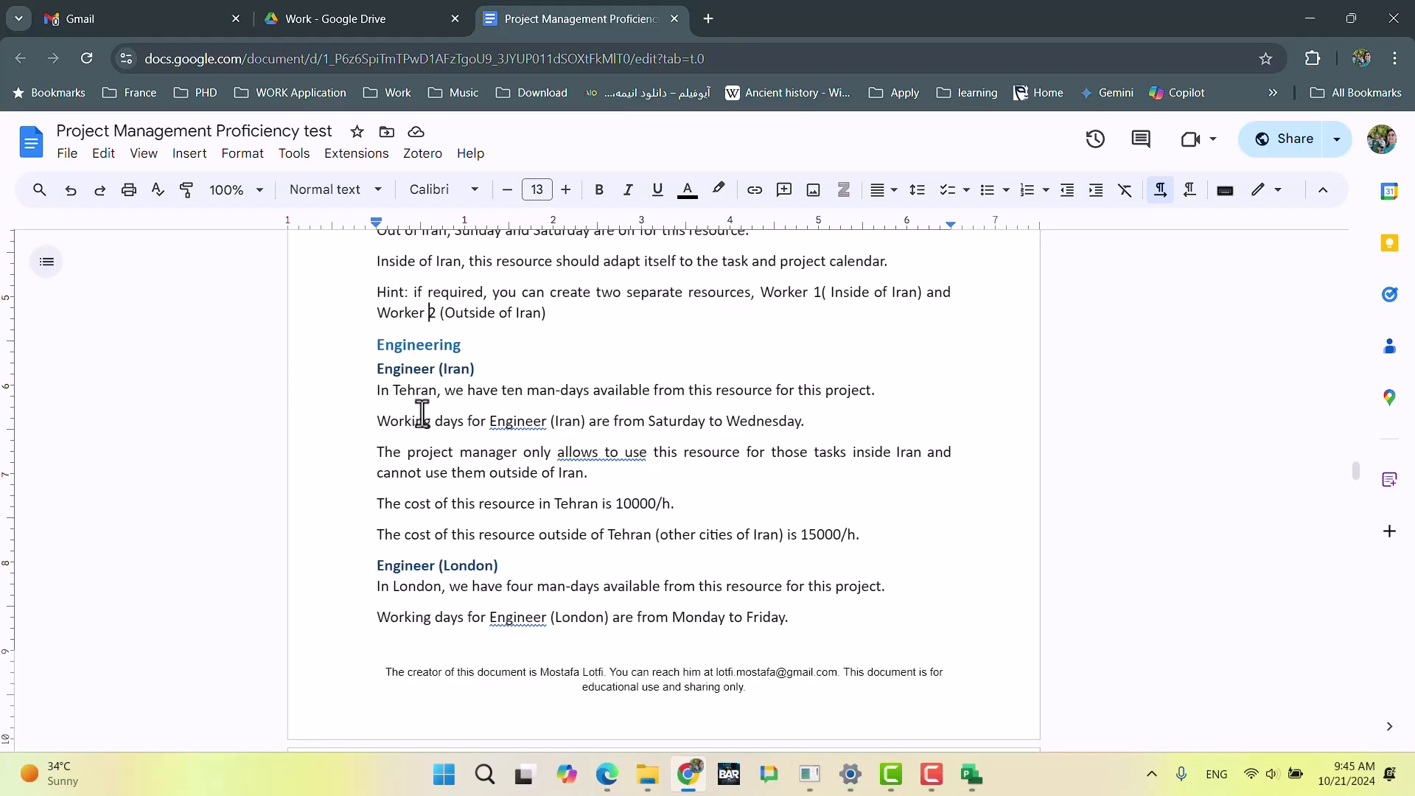
scroll(607, 426, "up", 15)
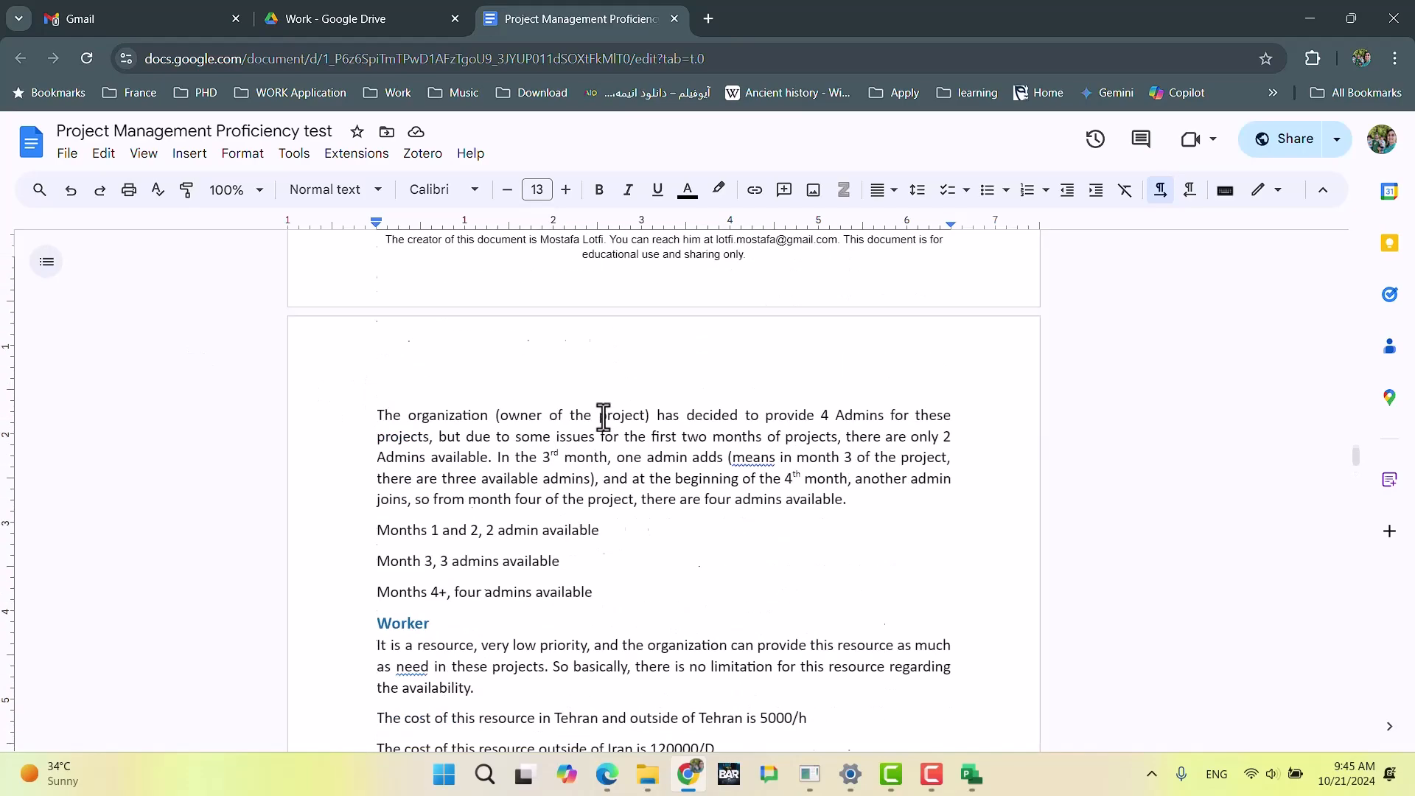
scroll(603, 417, "up", 20)
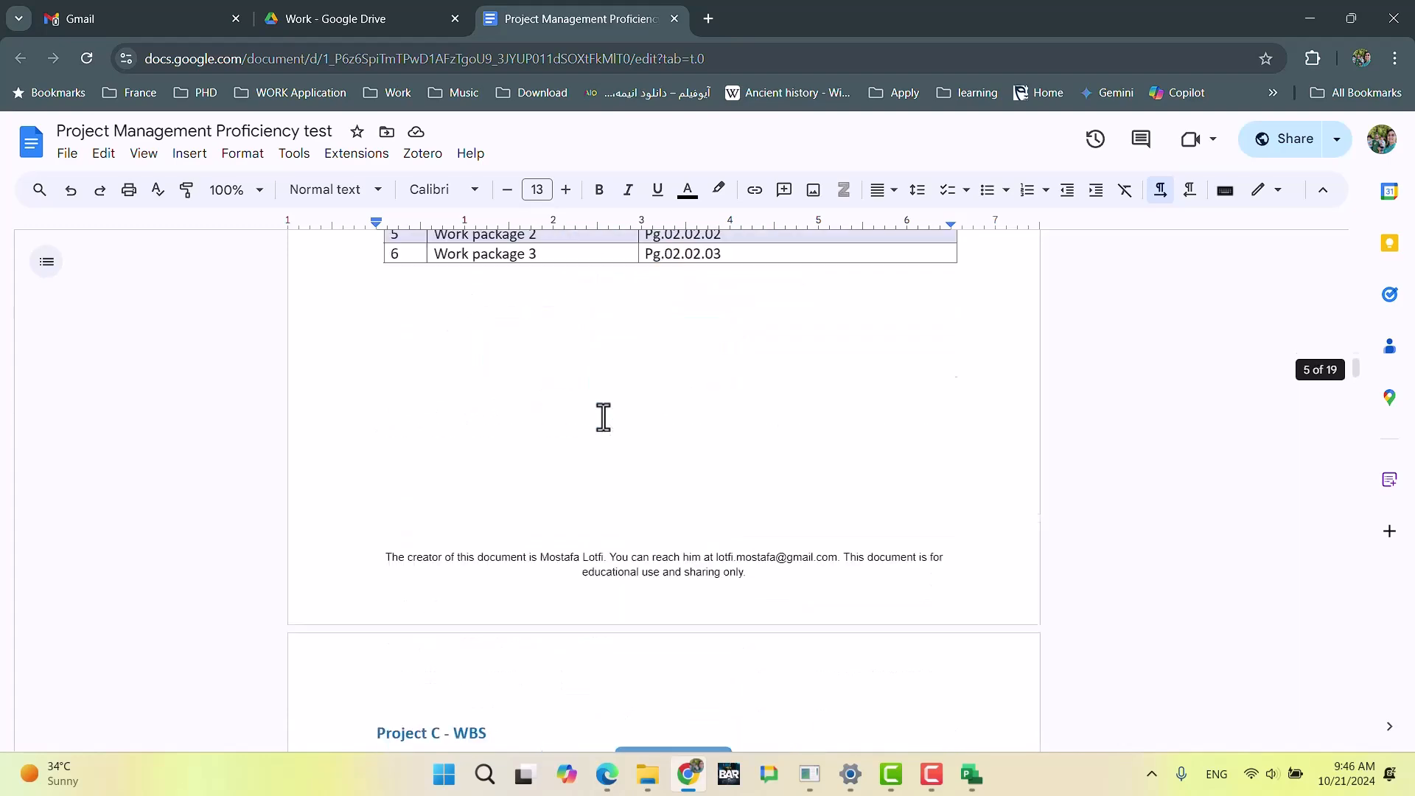
scroll(603, 417, "up", 20)
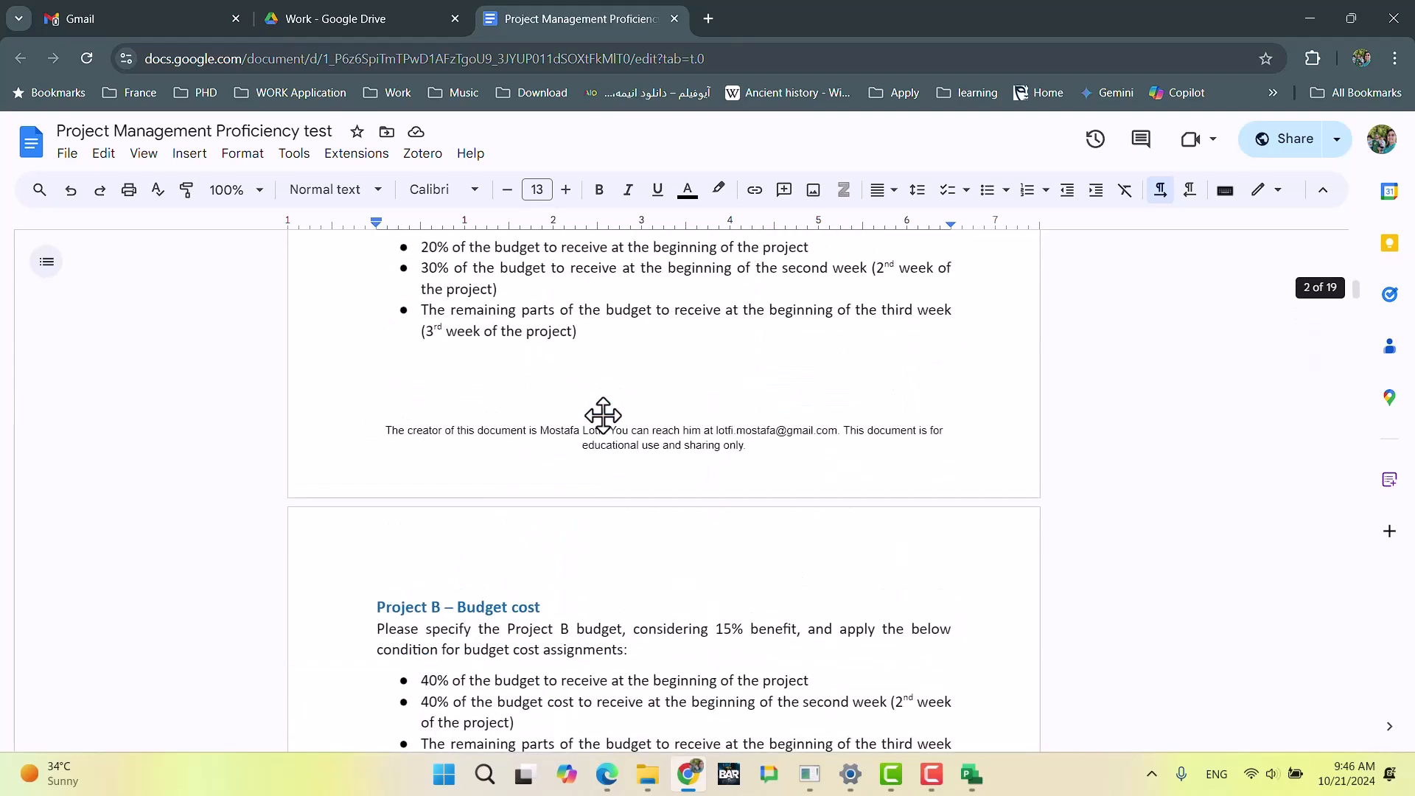
scroll(603, 416, "up", 7)
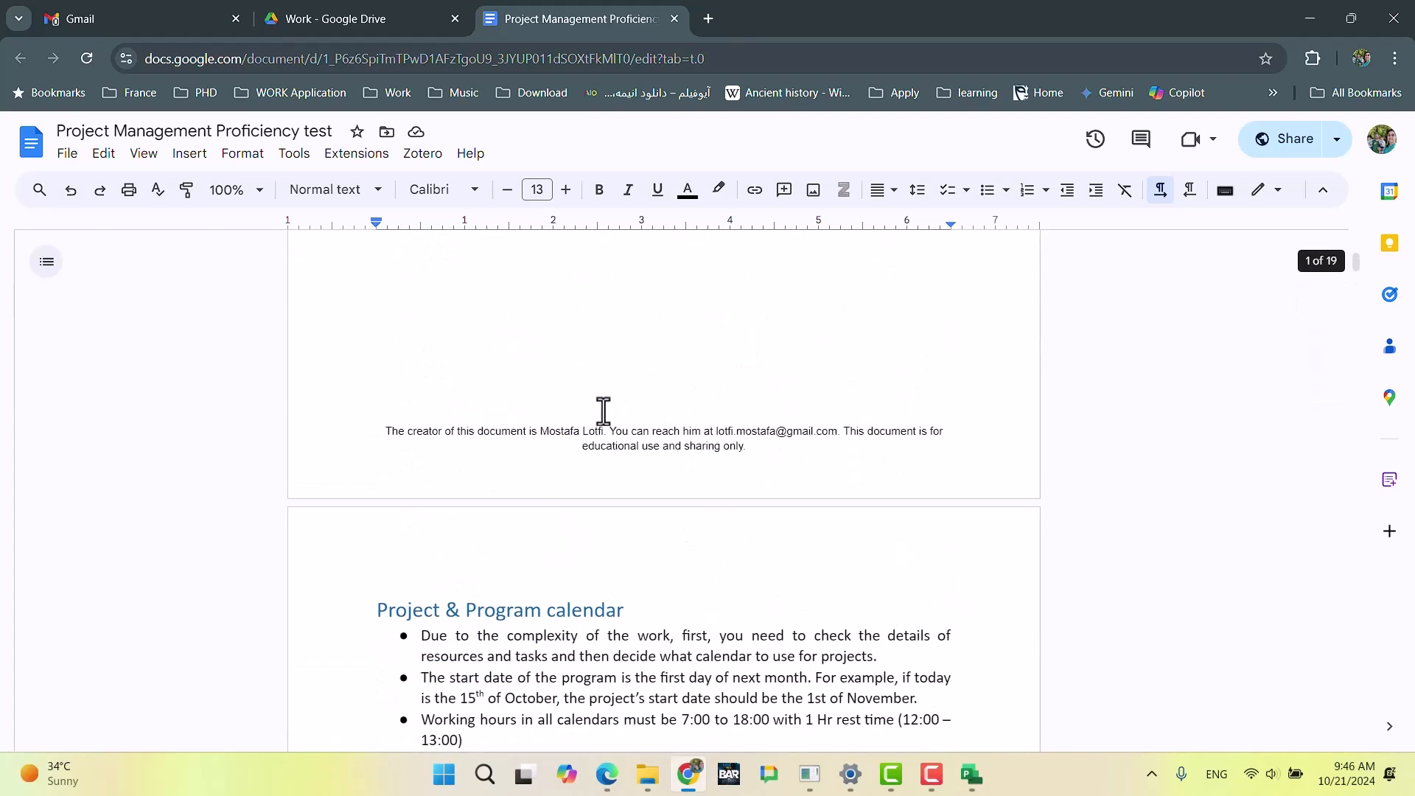
scroll(603, 410, "down", 3)
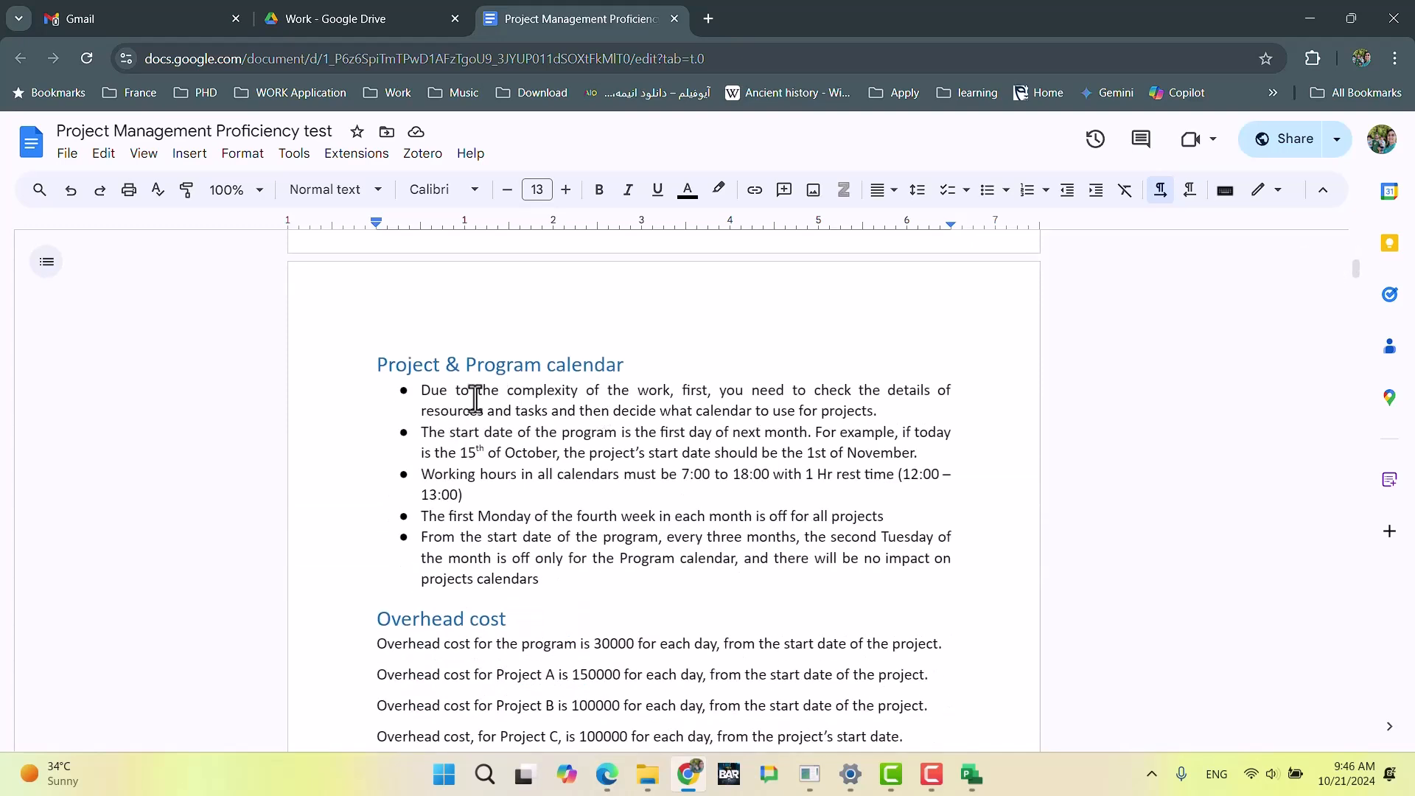
left_click_drag(880, 409, 402, 391)
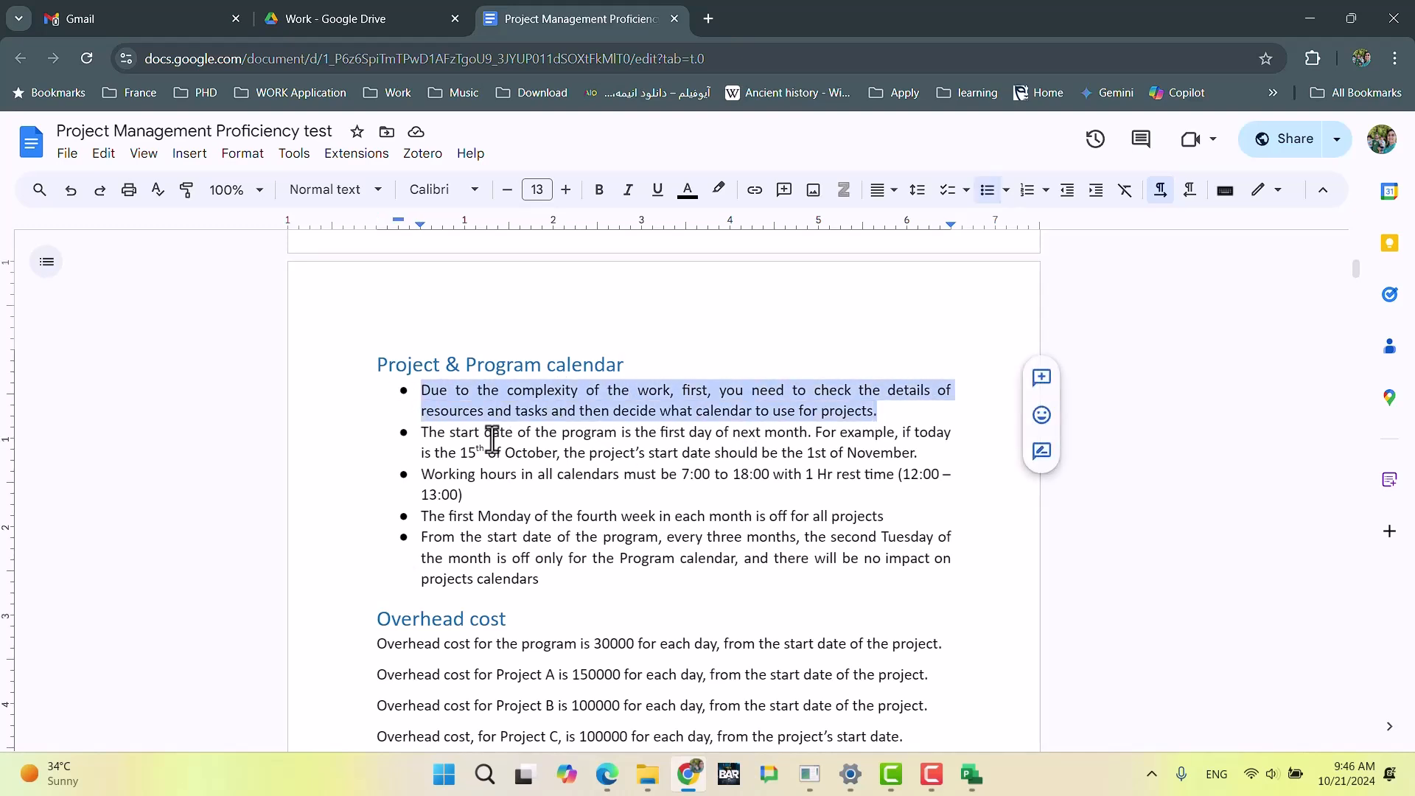
left_click_drag(421, 475, 611, 503)
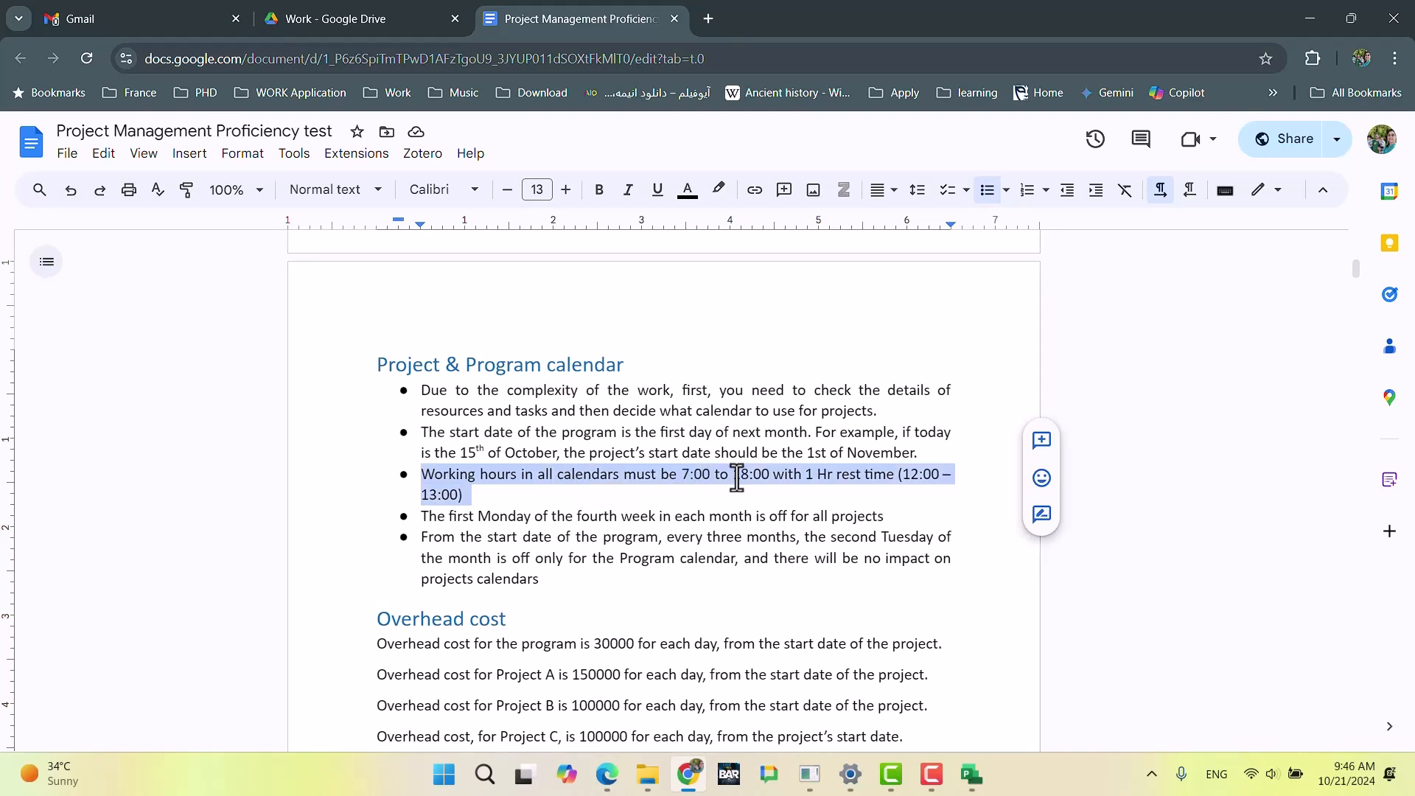
left_click(461, 536)
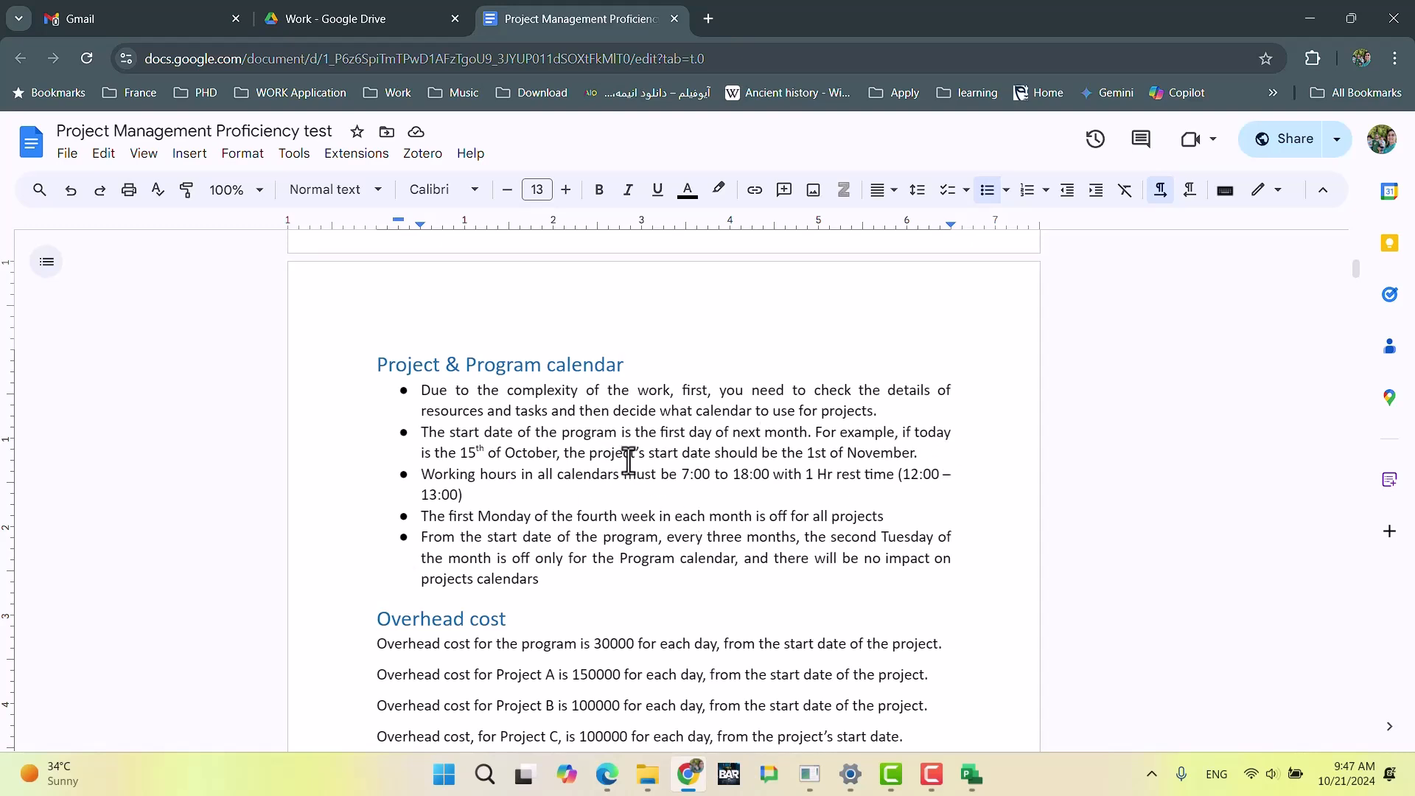
Step: Examine the Engineer (Iran) working days in the exam's Engineering section
scroll(628, 463, "down", 20)
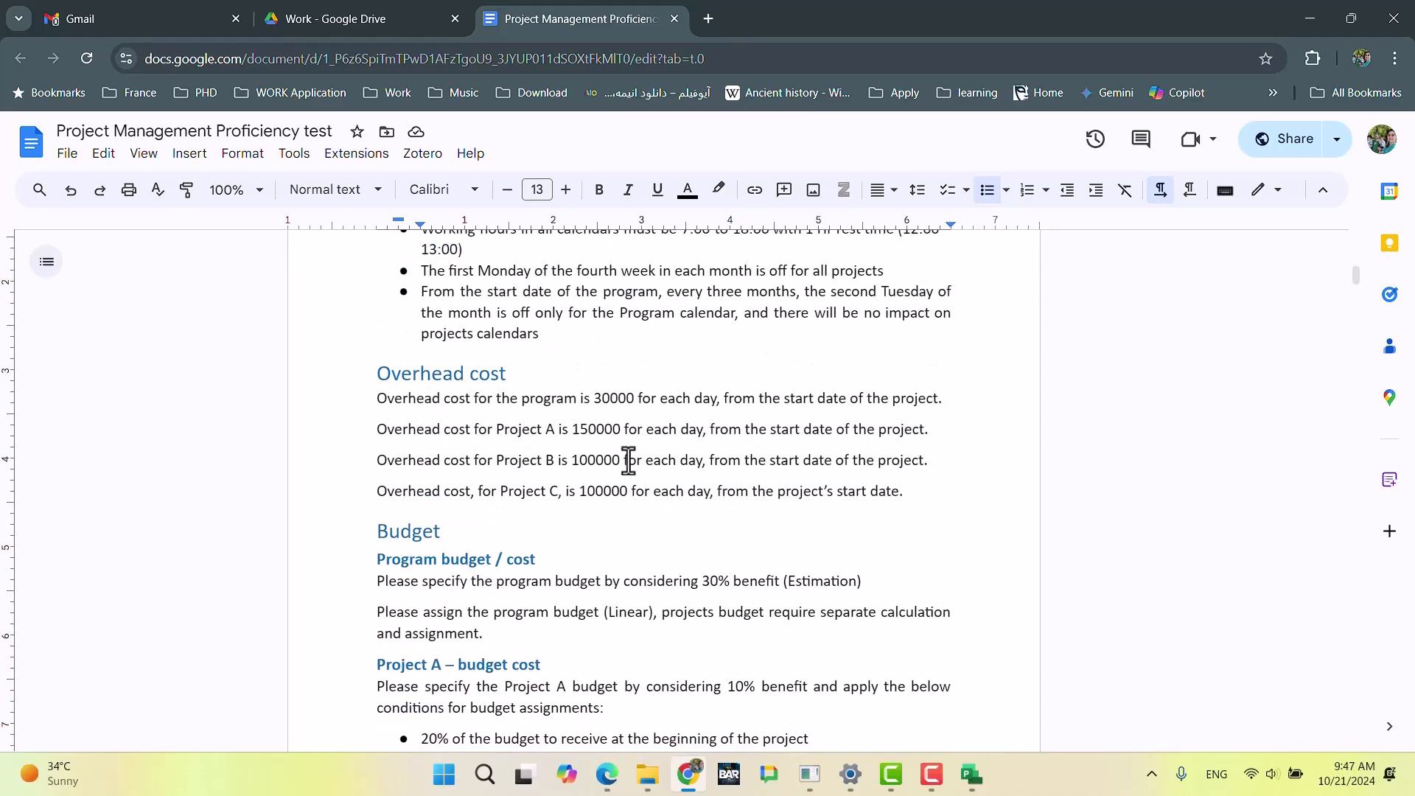
scroll(631, 464, "down", 20)
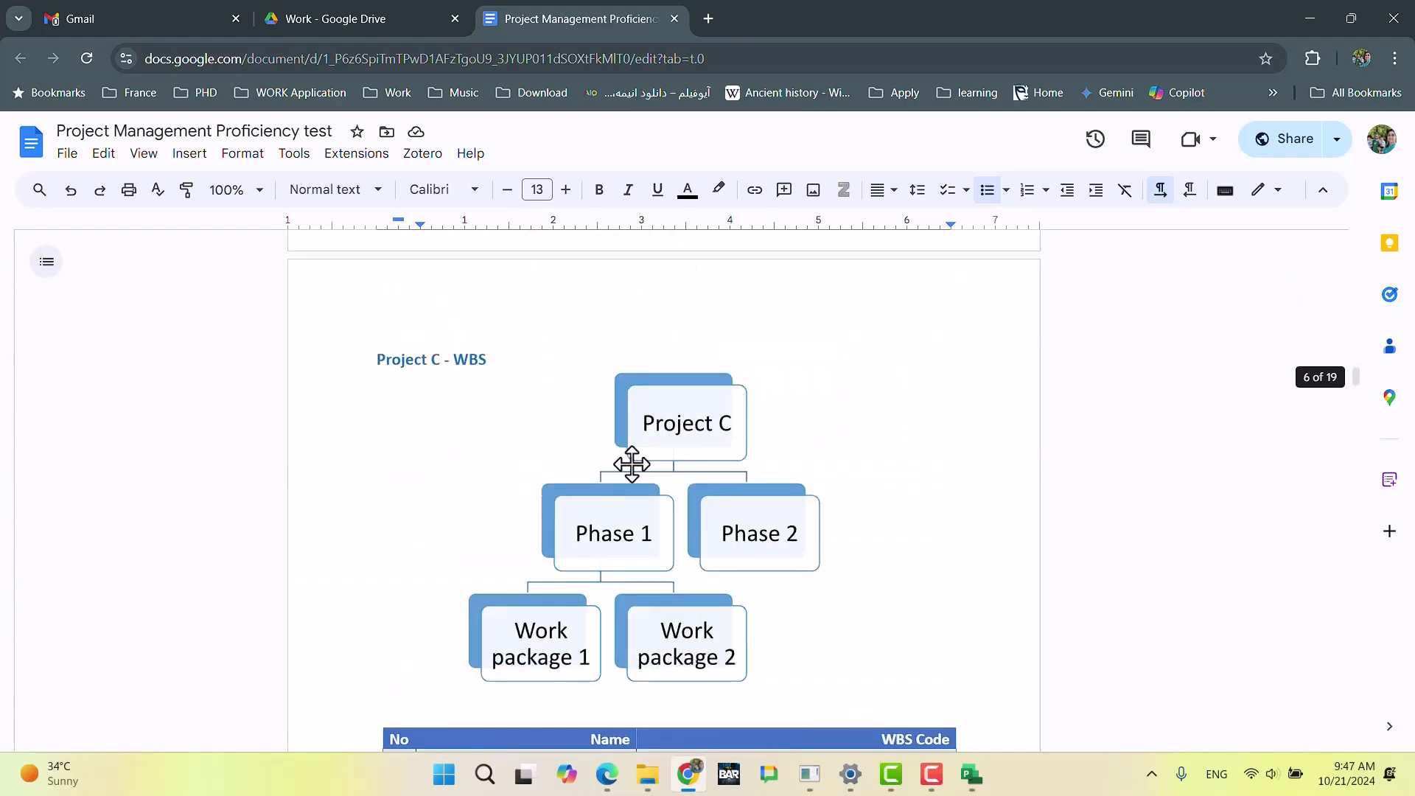
scroll(632, 465, "down", 20)
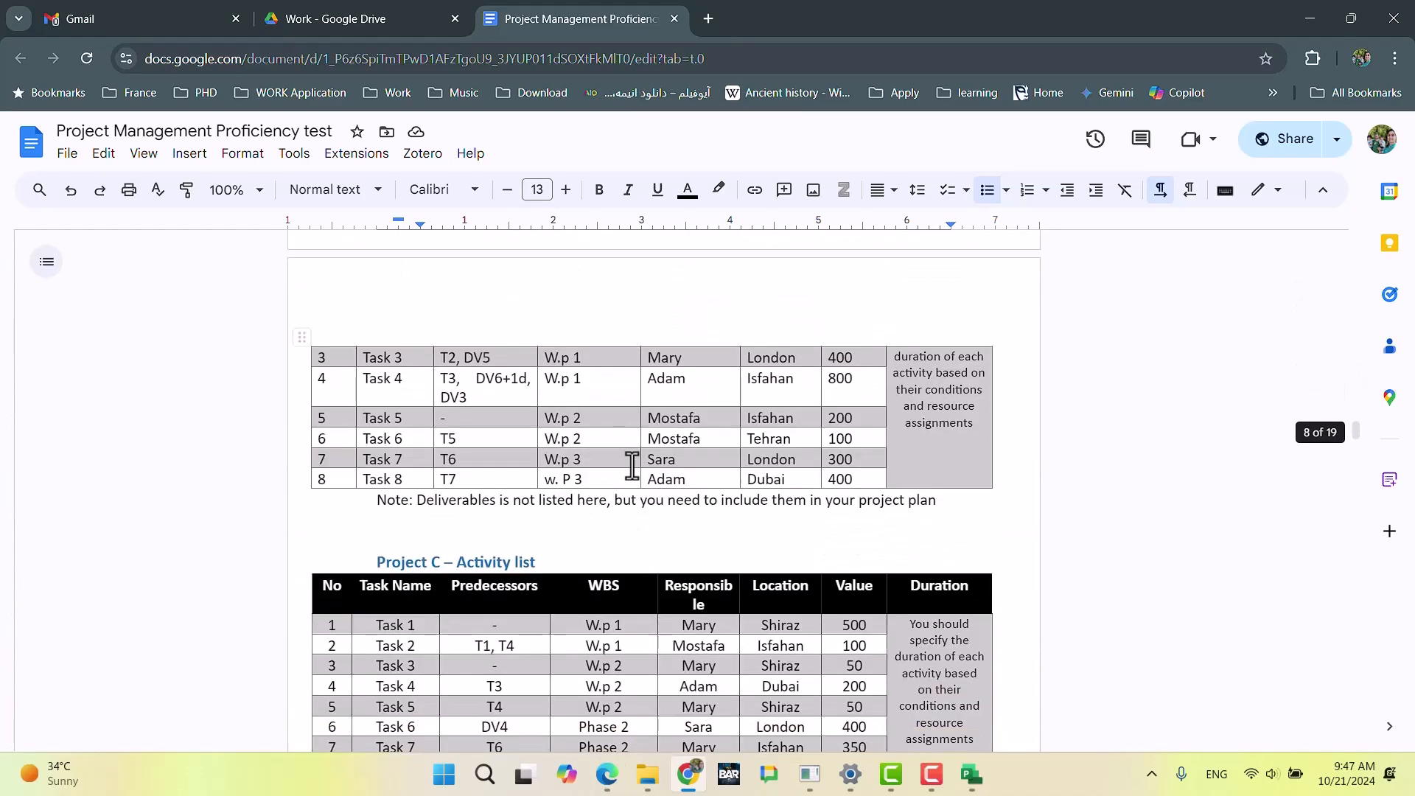
scroll(632, 465, "down", 7)
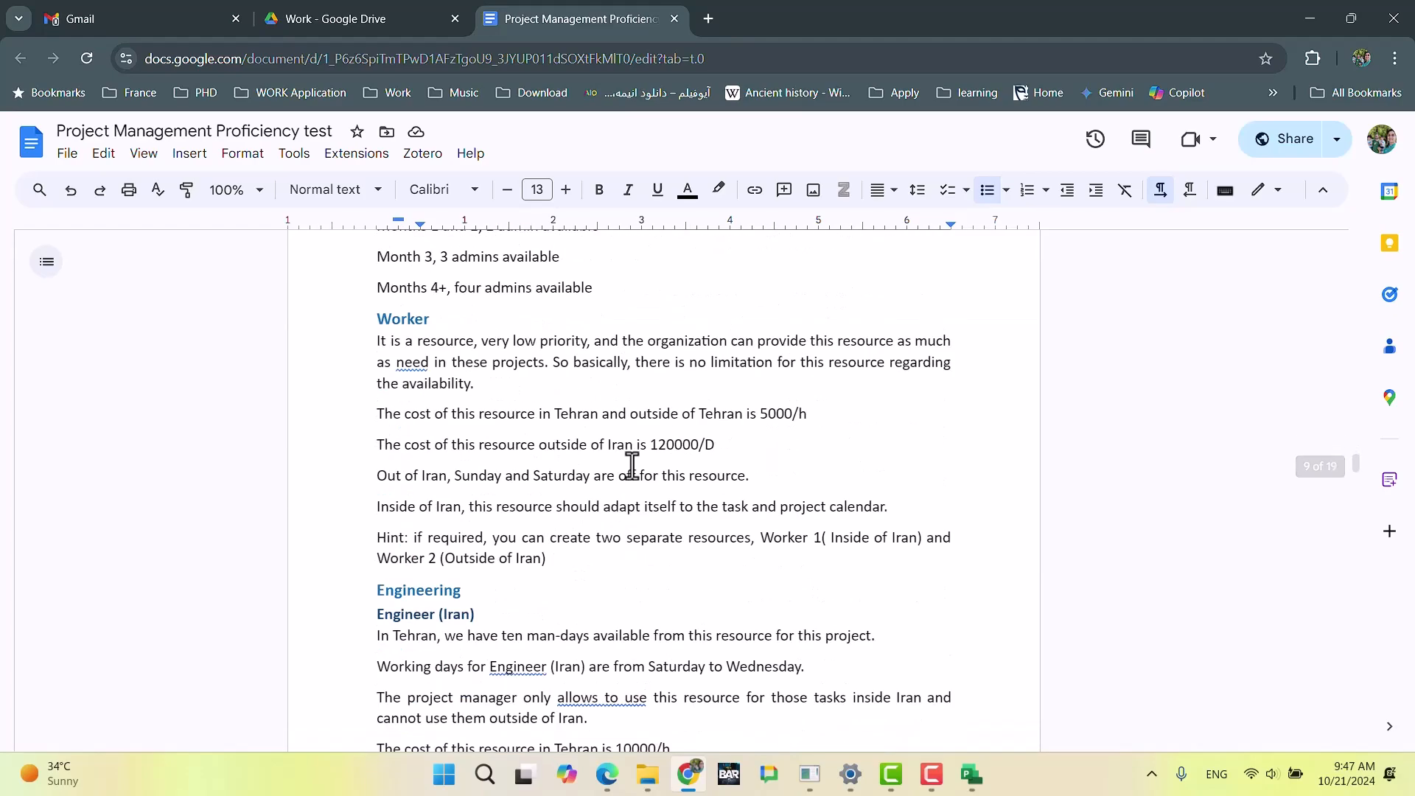
scroll(632, 465, "up", 6)
scroll(630, 466, "down", 6)
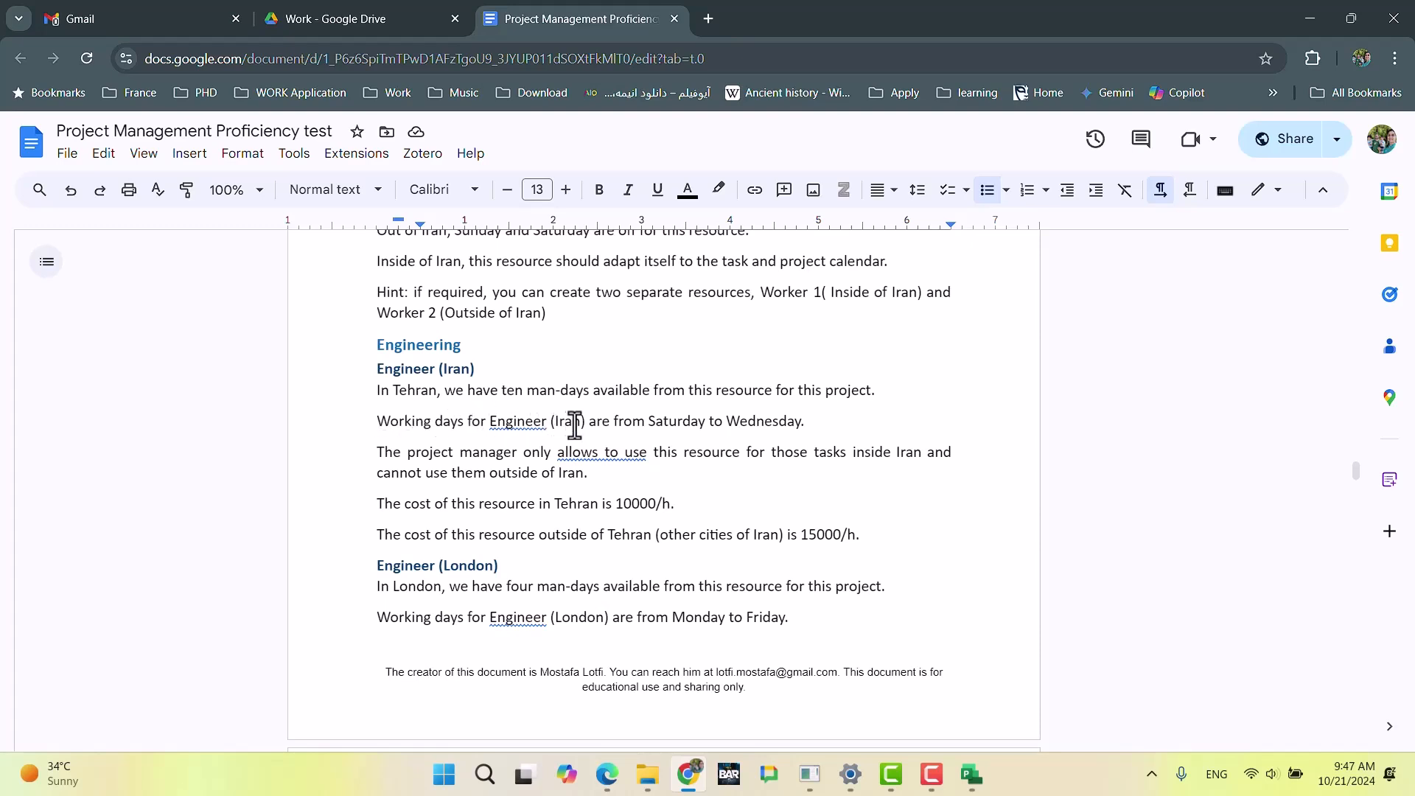
left_click_drag(803, 427, 357, 418)
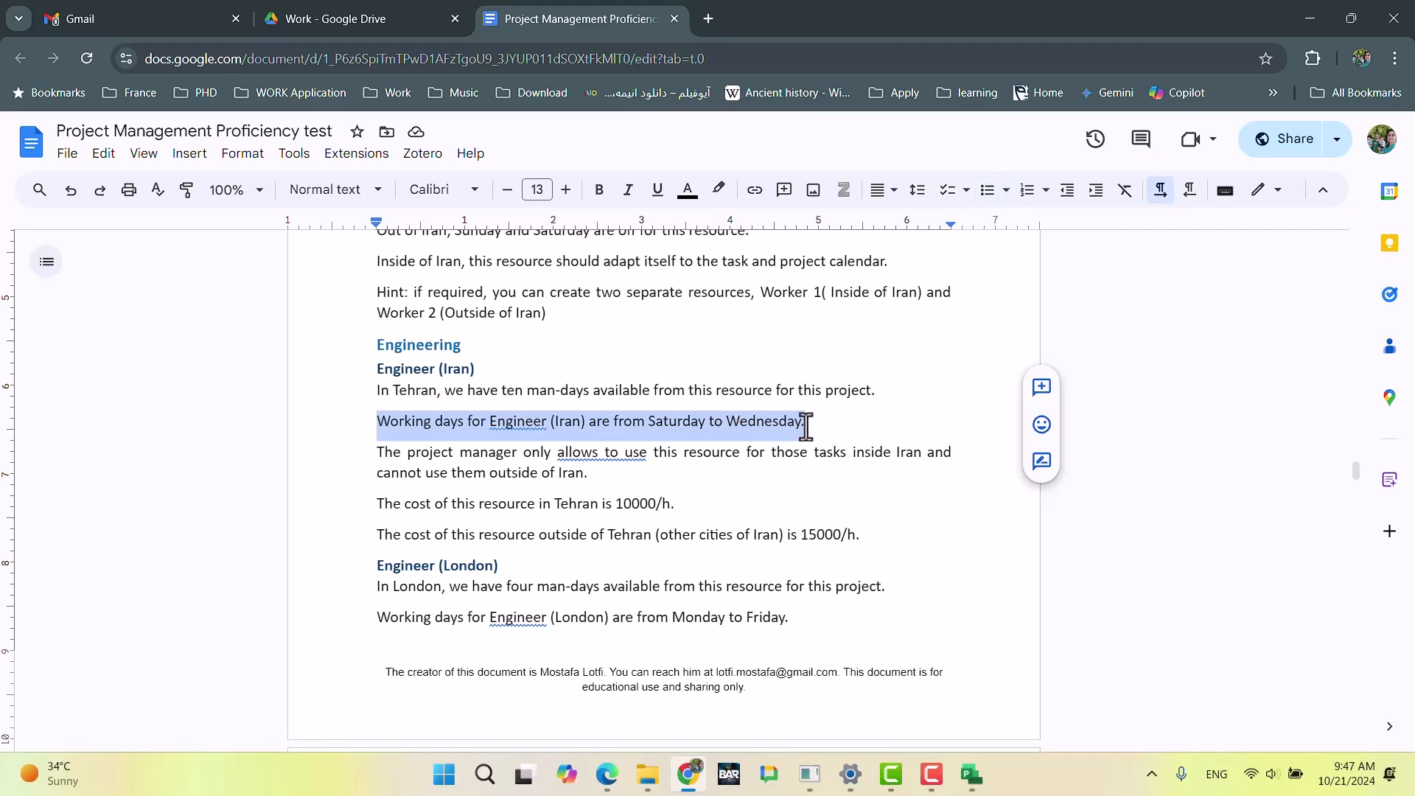
Step: Examine the Project & Program calendar section's rules on working hours, the Monday off and the Tuesday off for the Program calendar
scroll(779, 427, "up", 20)
scroll(779, 428, "up", 20)
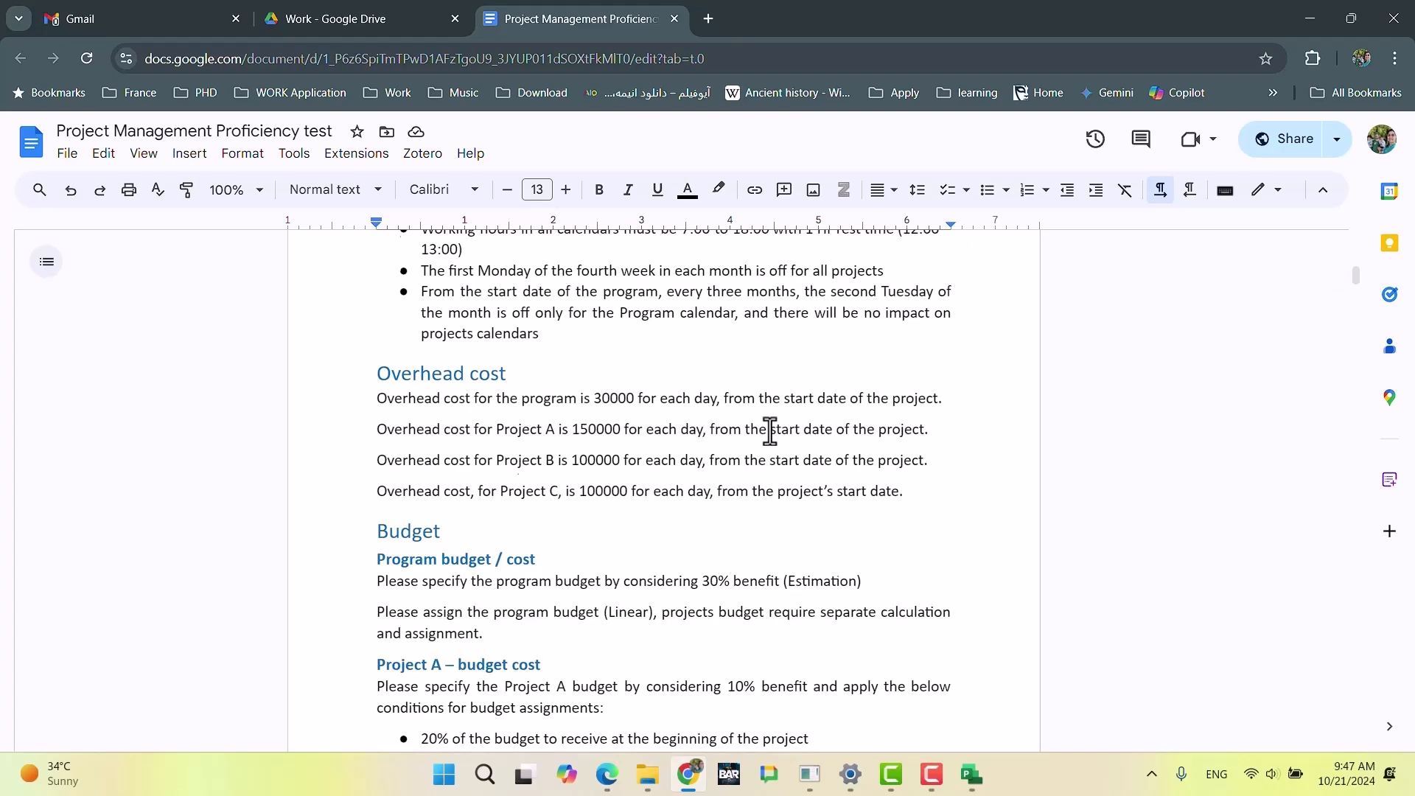
scroll(777, 430, "up", 14)
scroll(771, 432, "down", 10)
scroll(770, 432, "down", 1)
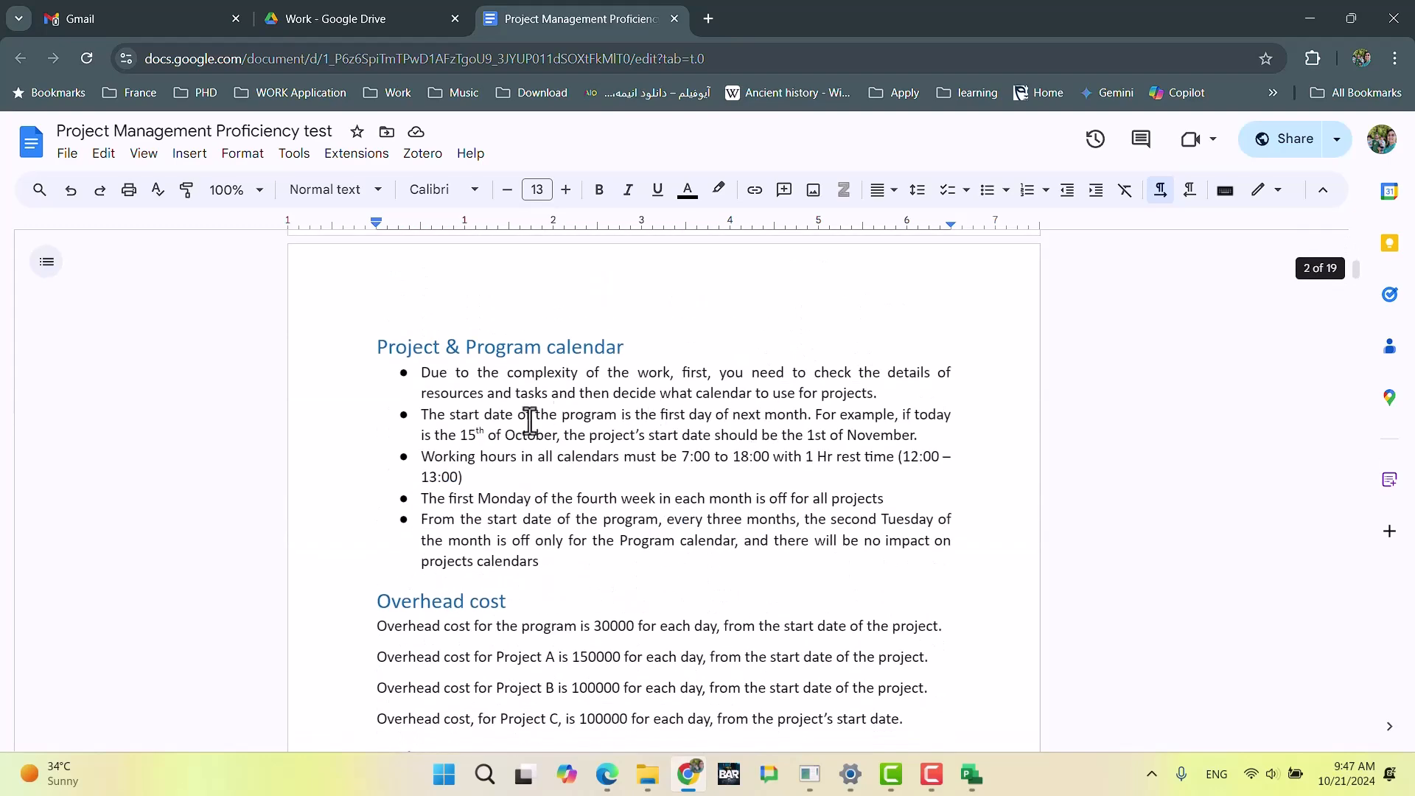
left_click_drag(435, 457, 914, 478)
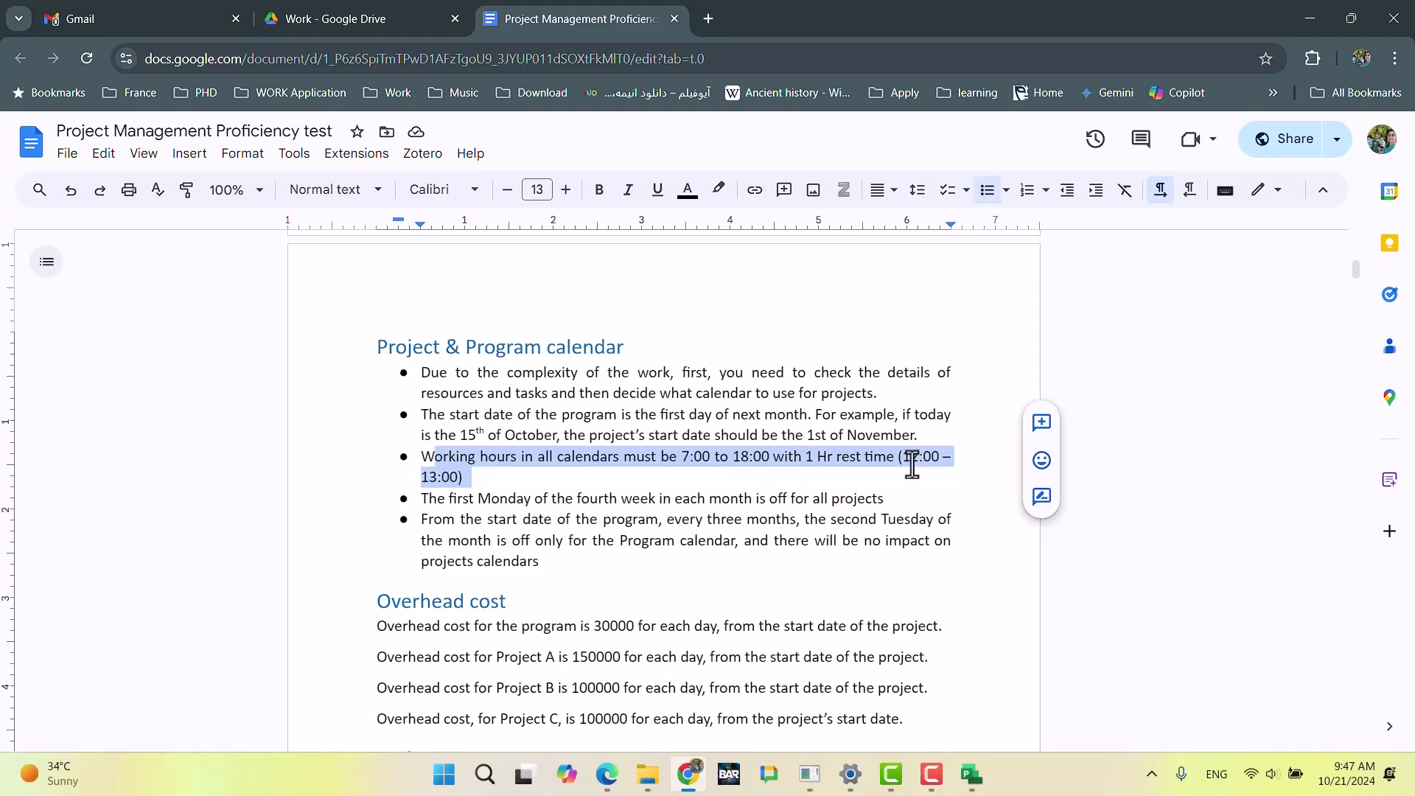
key("Right")
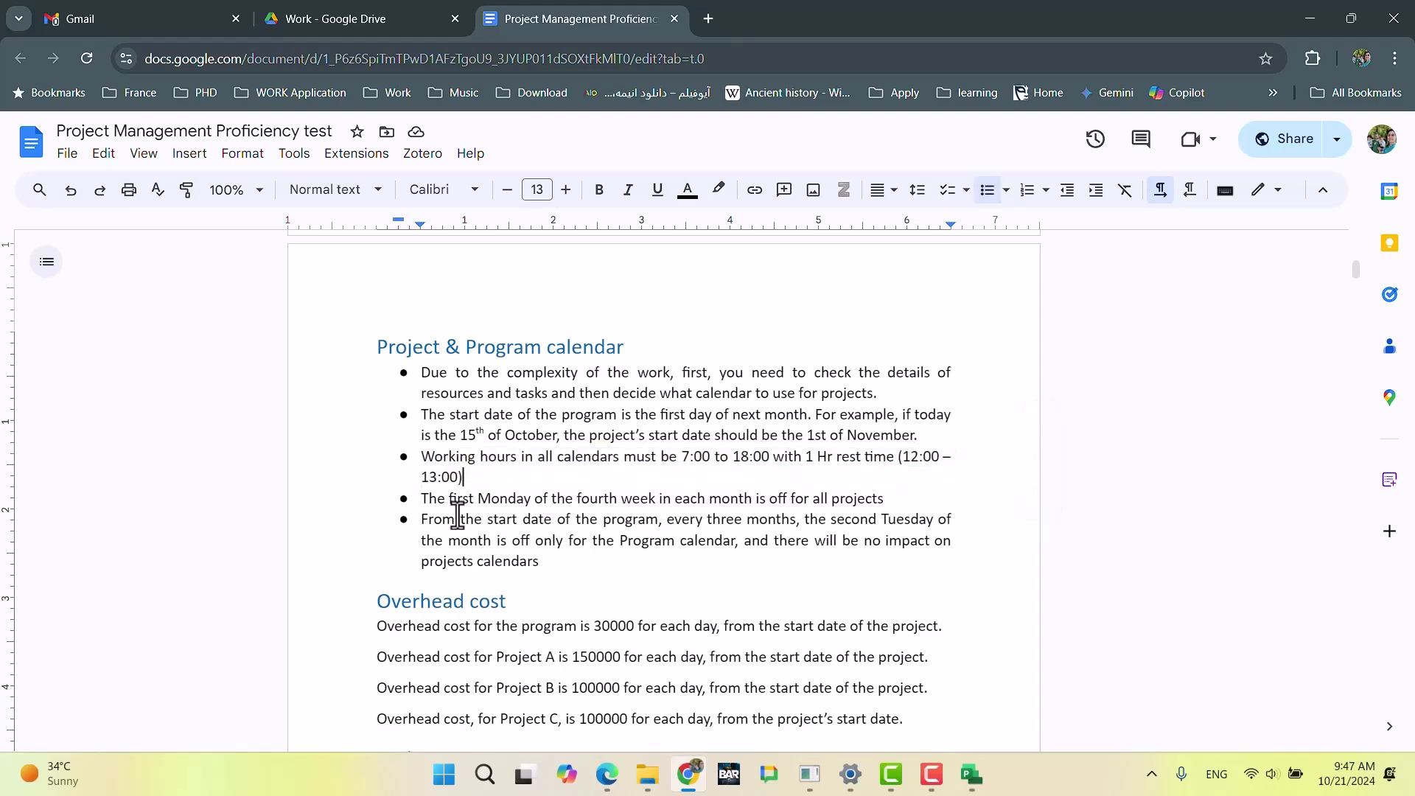
left_click_drag(420, 500, 865, 498)
left_click(543, 562)
left_click_drag(558, 572, 398, 509)
Step: Examine the Engineer (Iran) costs for work in Tehran and in other cities of Iran
scroll(632, 543, "down", 20)
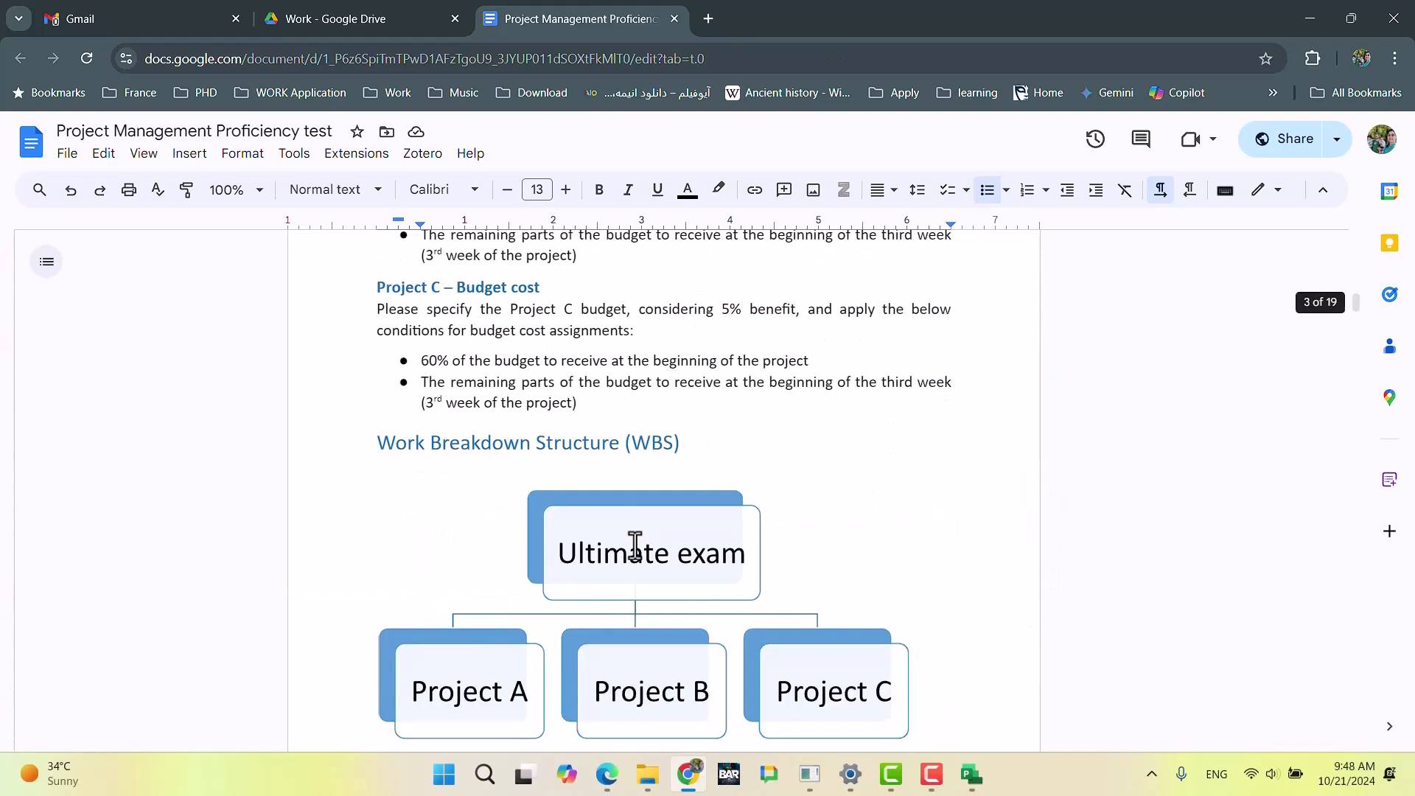
scroll(646, 558, "down", 20)
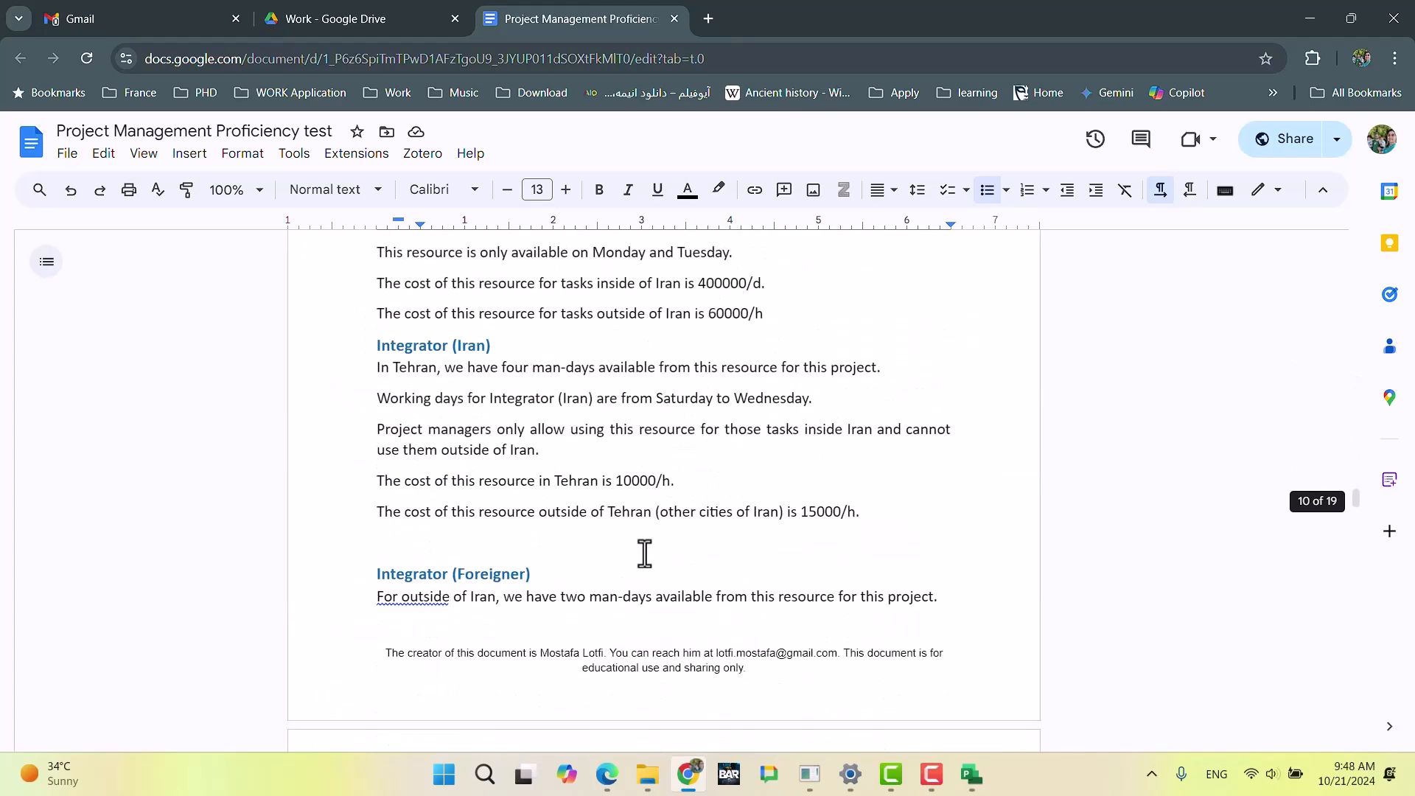
scroll(643, 538, "up", 3)
scroll(643, 538, "up", 10)
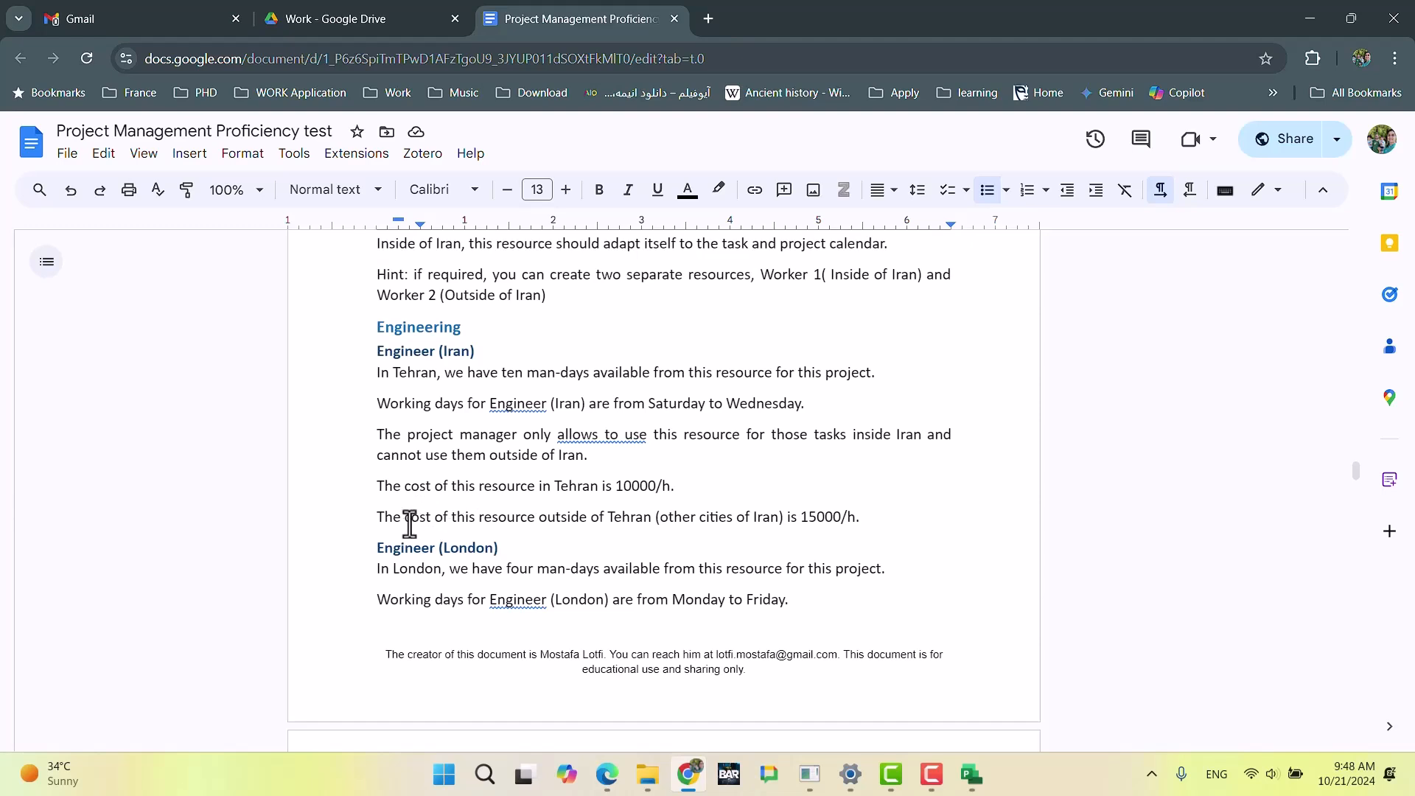
left_click_drag(624, 486, 662, 485)
left_click(708, 546)
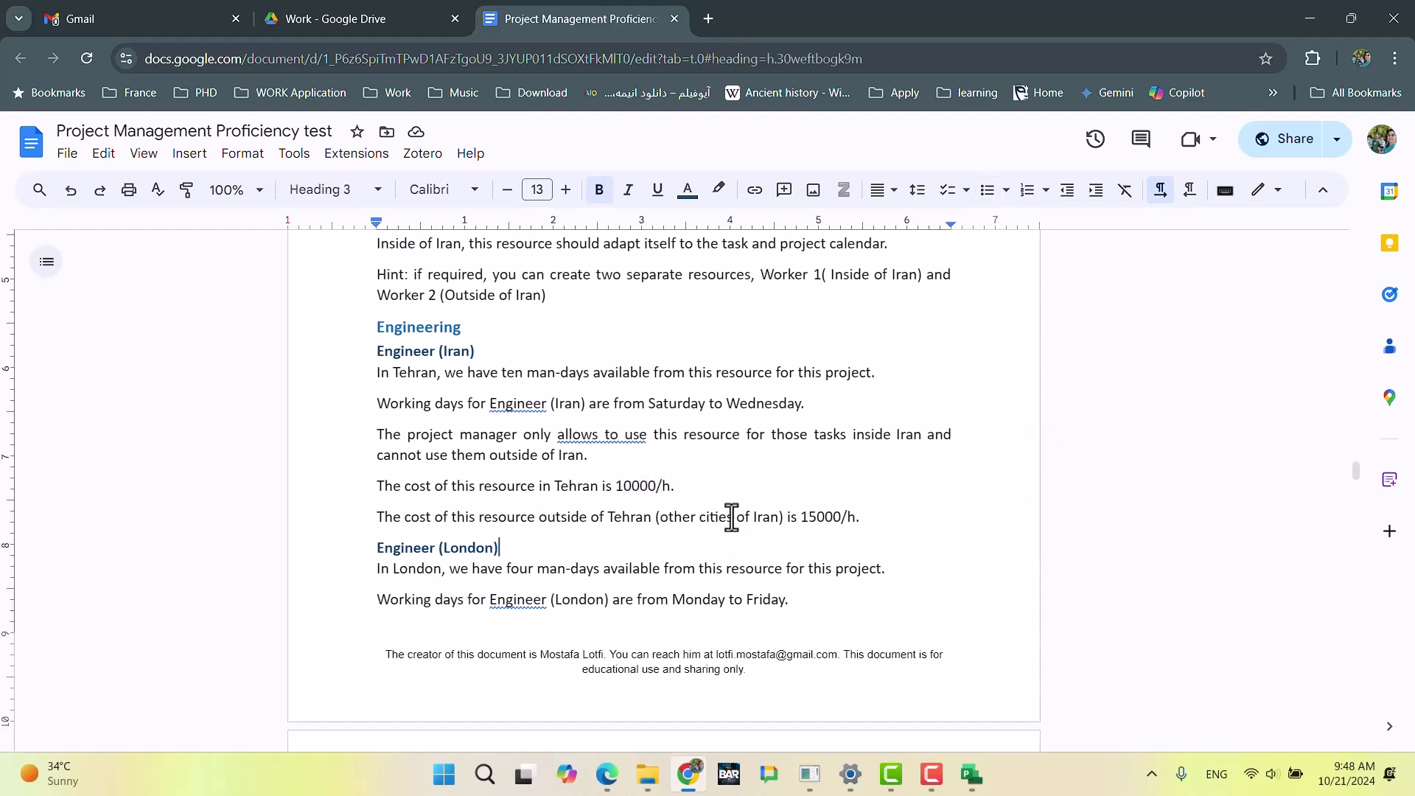
left_click(834, 517)
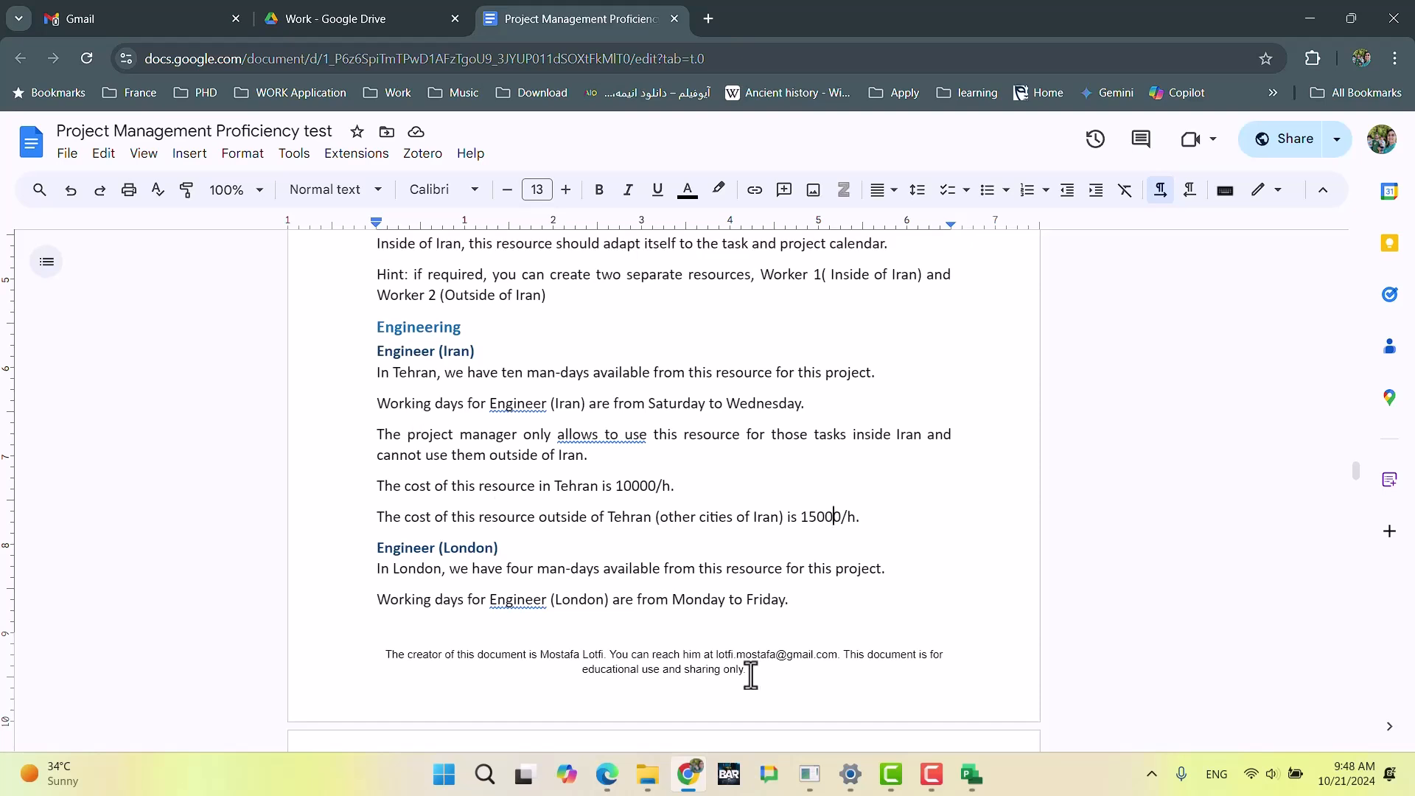
Step: Switch to Microsoft Project and add a resource named Engineer_FR in the row below Engineer_IR
left_click(970, 771)
left_click(437, 356)
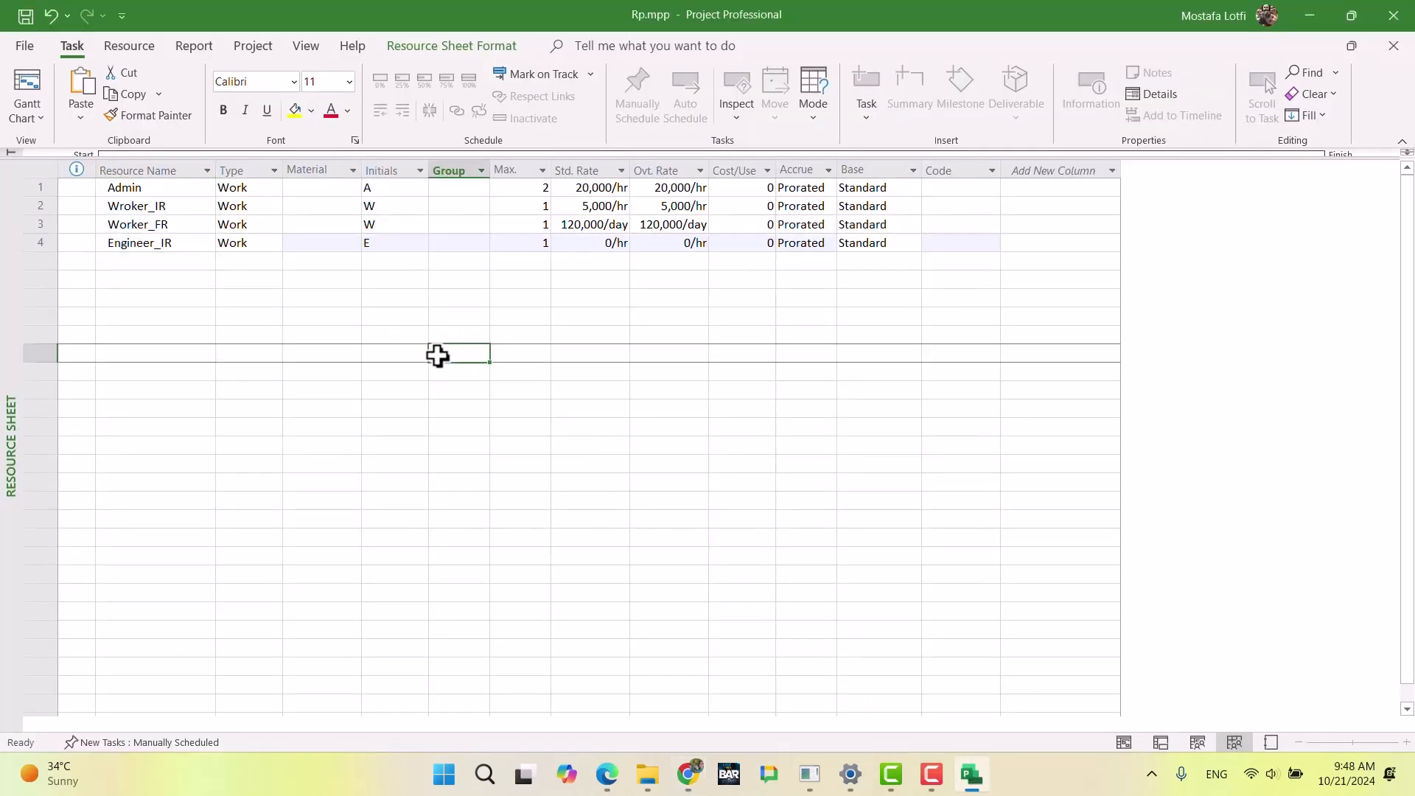
left_click(179, 269)
type("Engineer_")
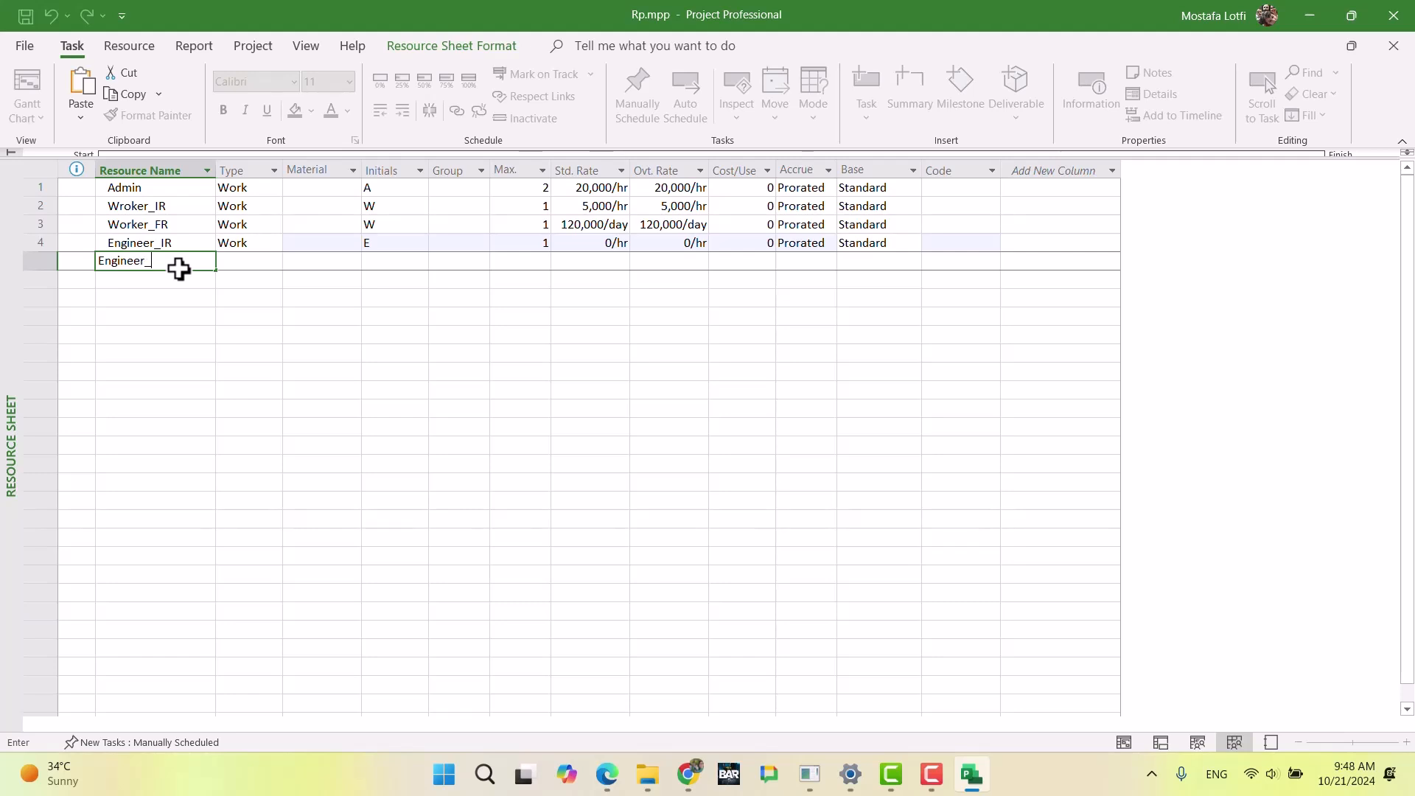
type("FR")
key("Tab")
key("Tab")
key("Tab")
key("Tab")
key("Tab")
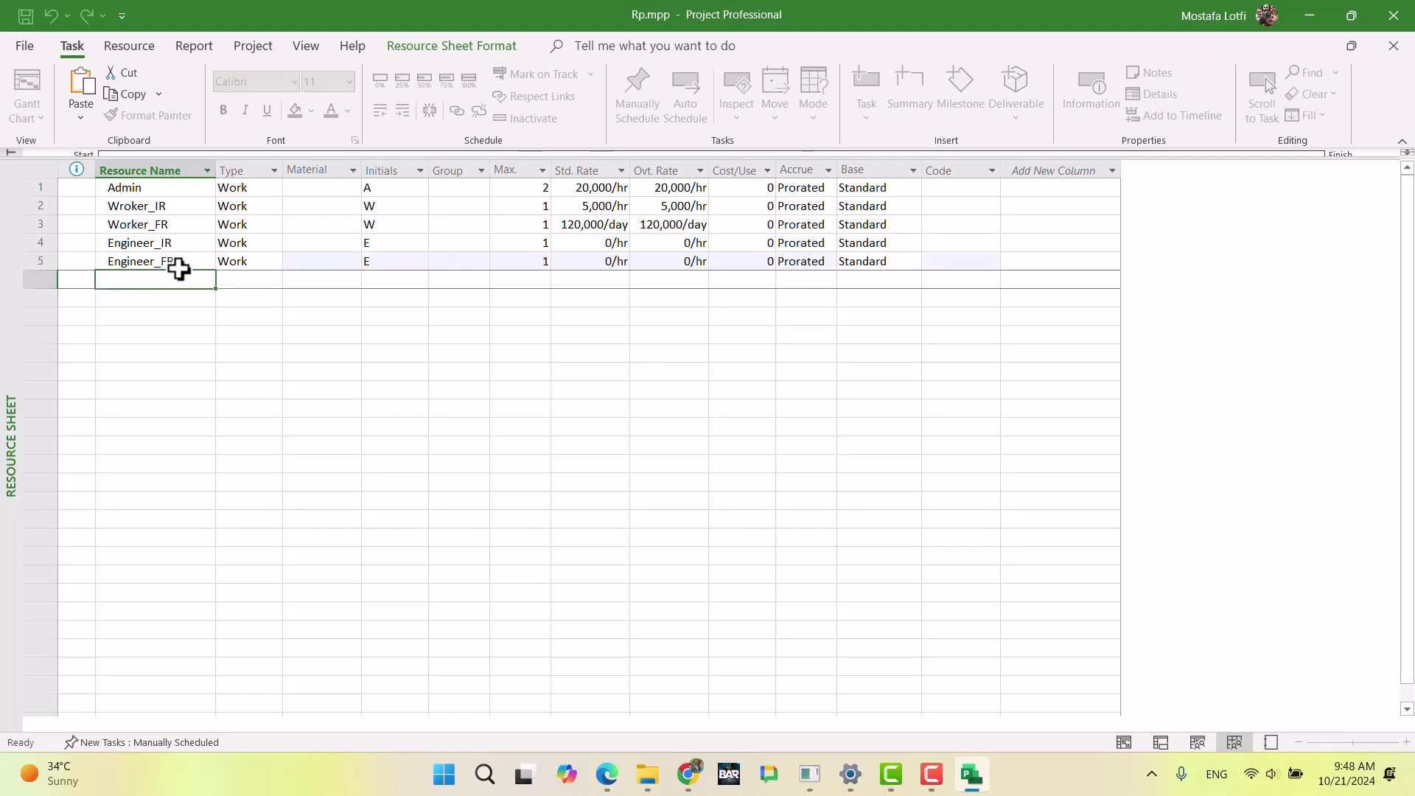
Step: Set the maximum units of Engineer_IR to 10 in the resource sheet
key("Up")
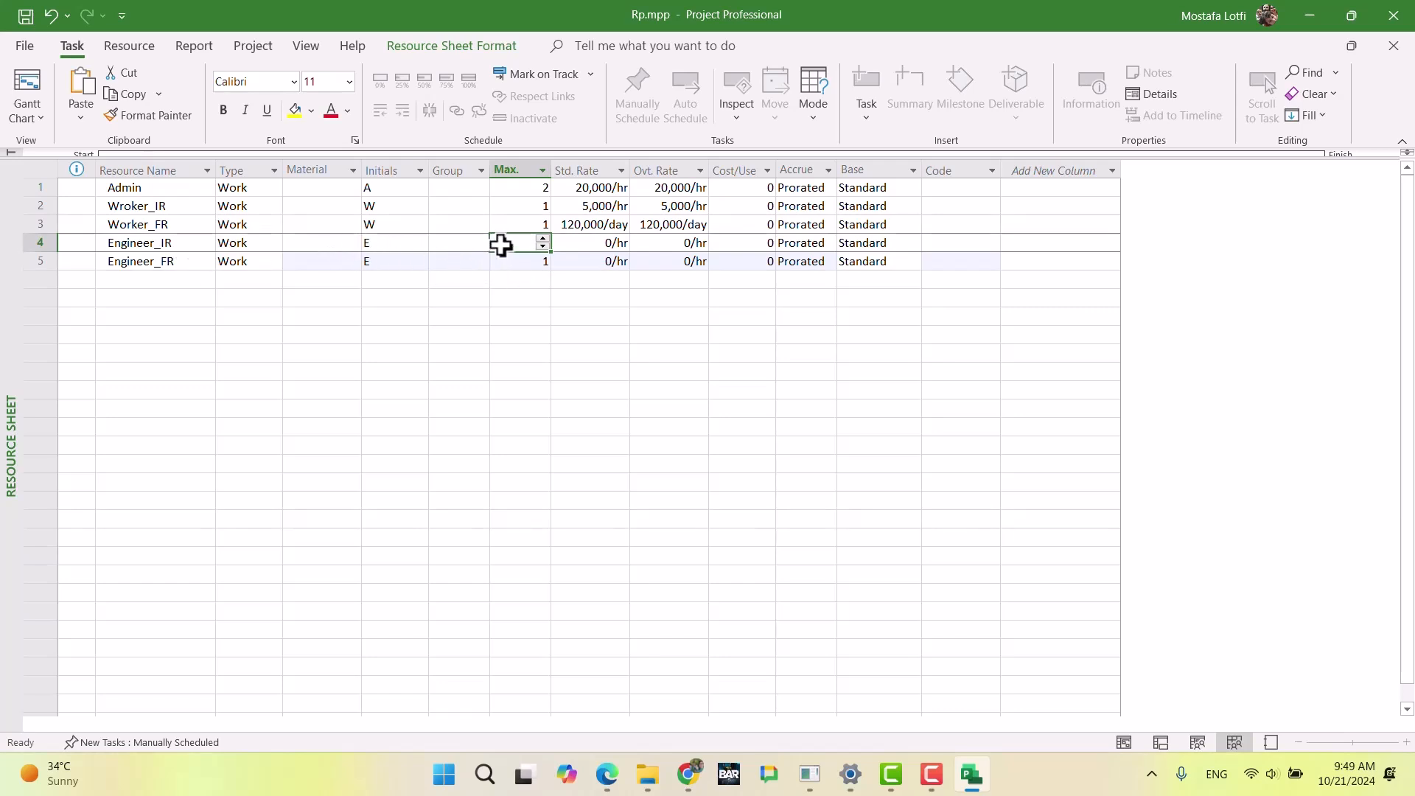
type("10")
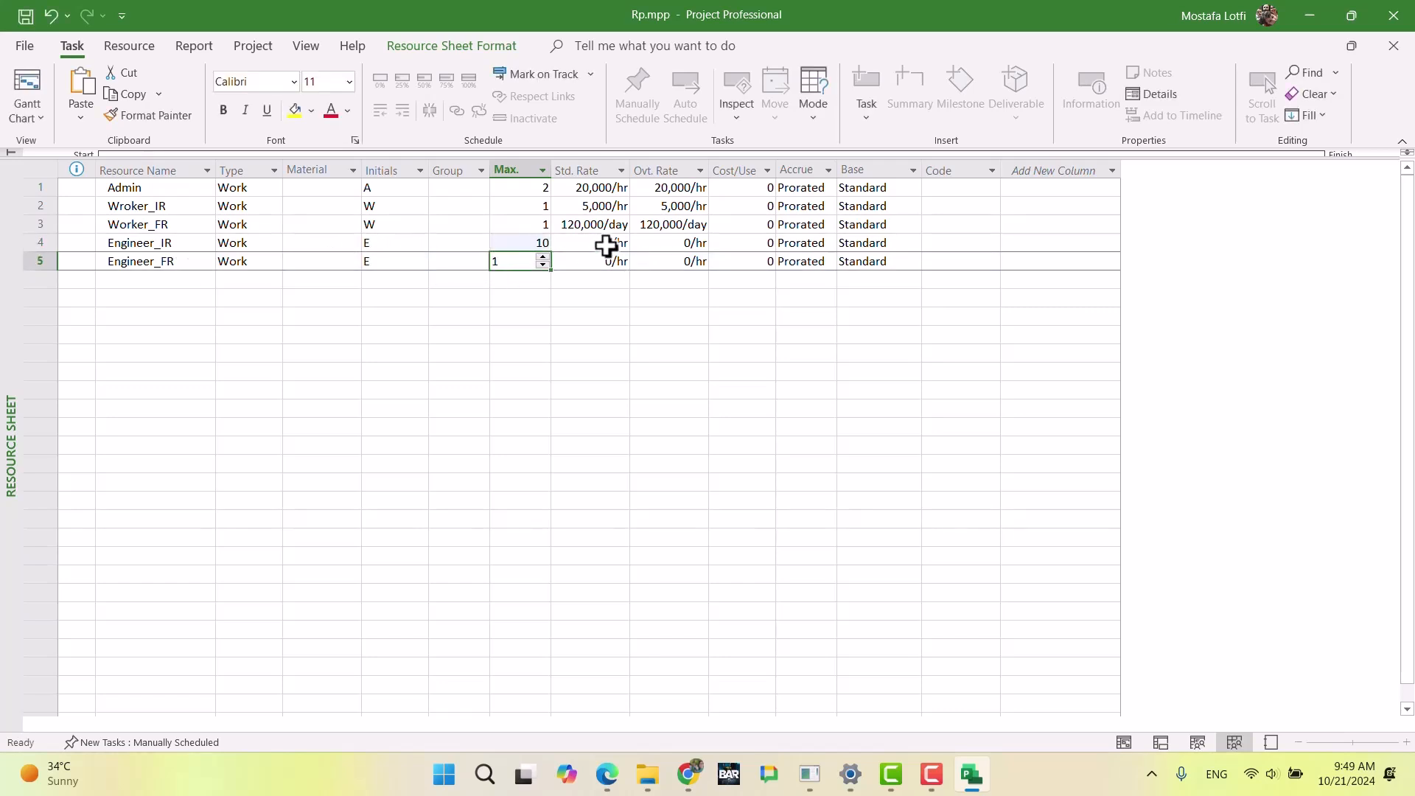
left_click(586, 242)
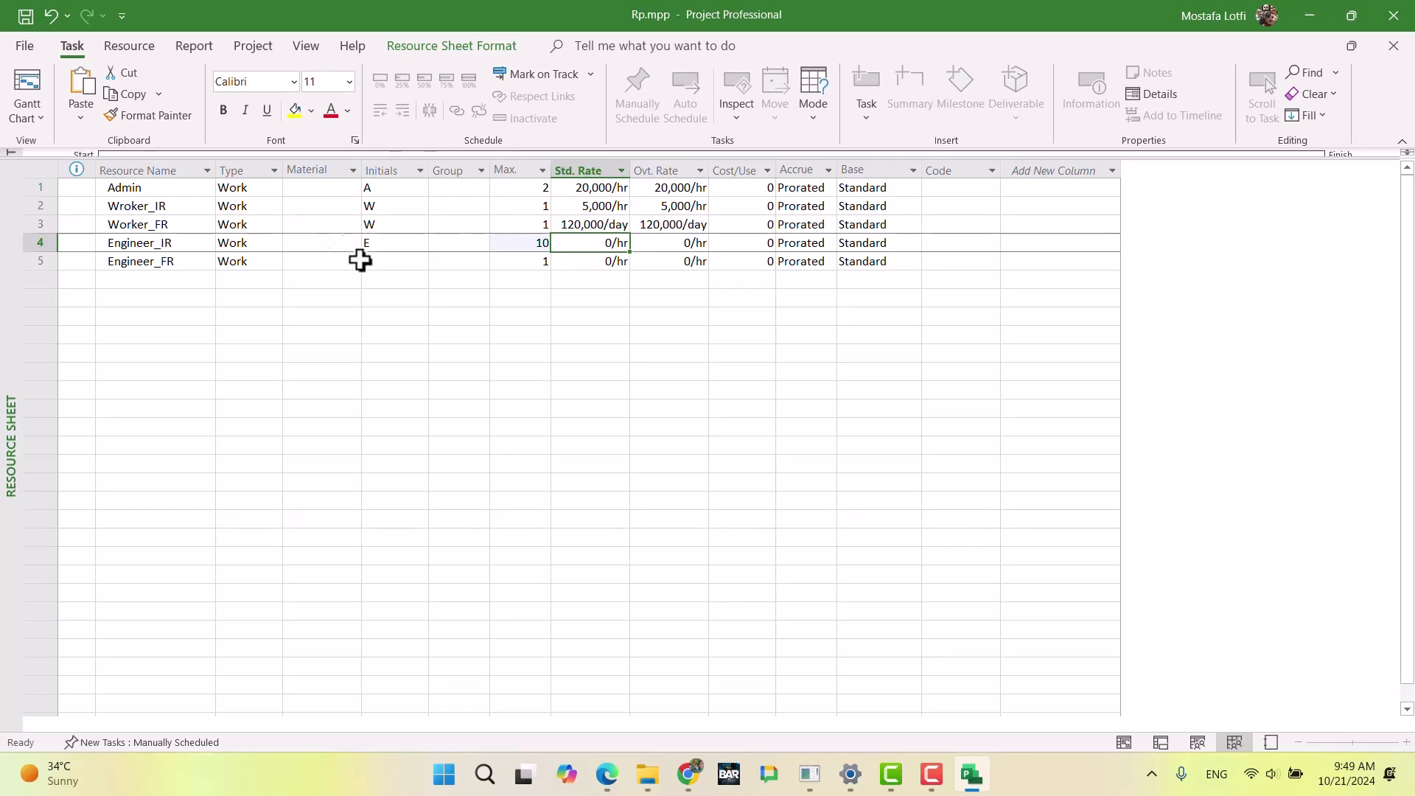
Step: Switch to the exam document in Chrome and examine the Engineer (Iran) availability, working days and usage restriction
left_click(688, 774)
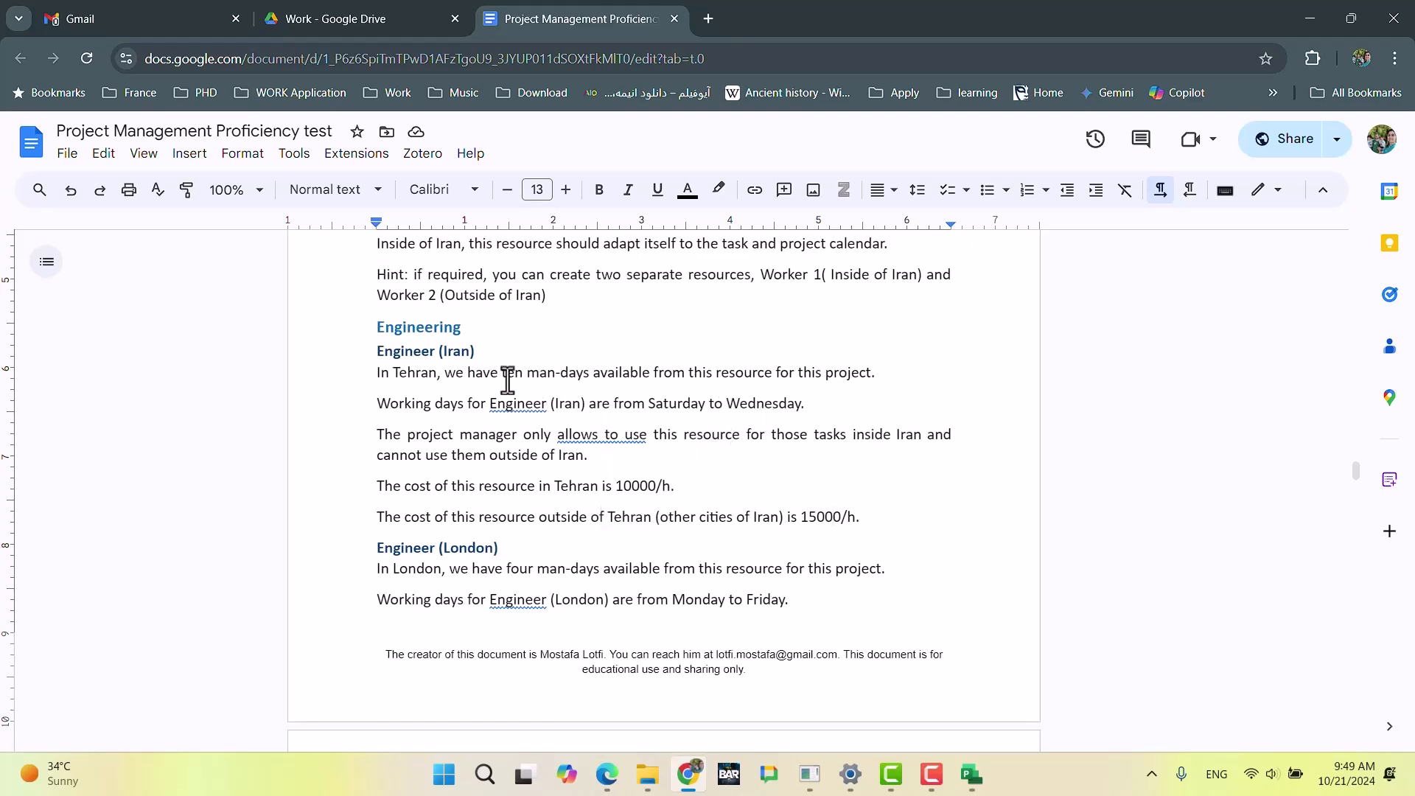
left_click_drag(502, 381, 862, 373)
left_click(796, 405)
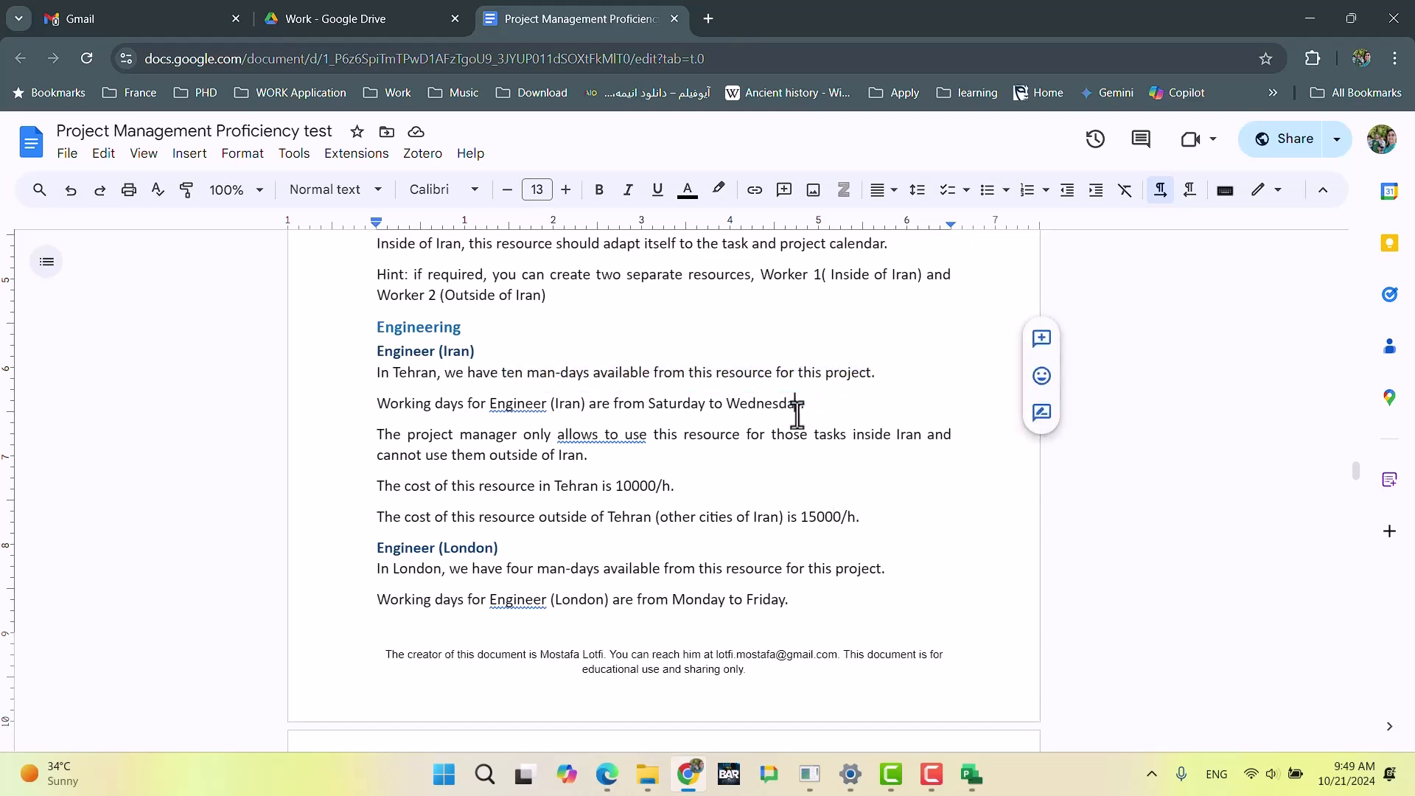
left_click_drag(558, 436, 652, 436)
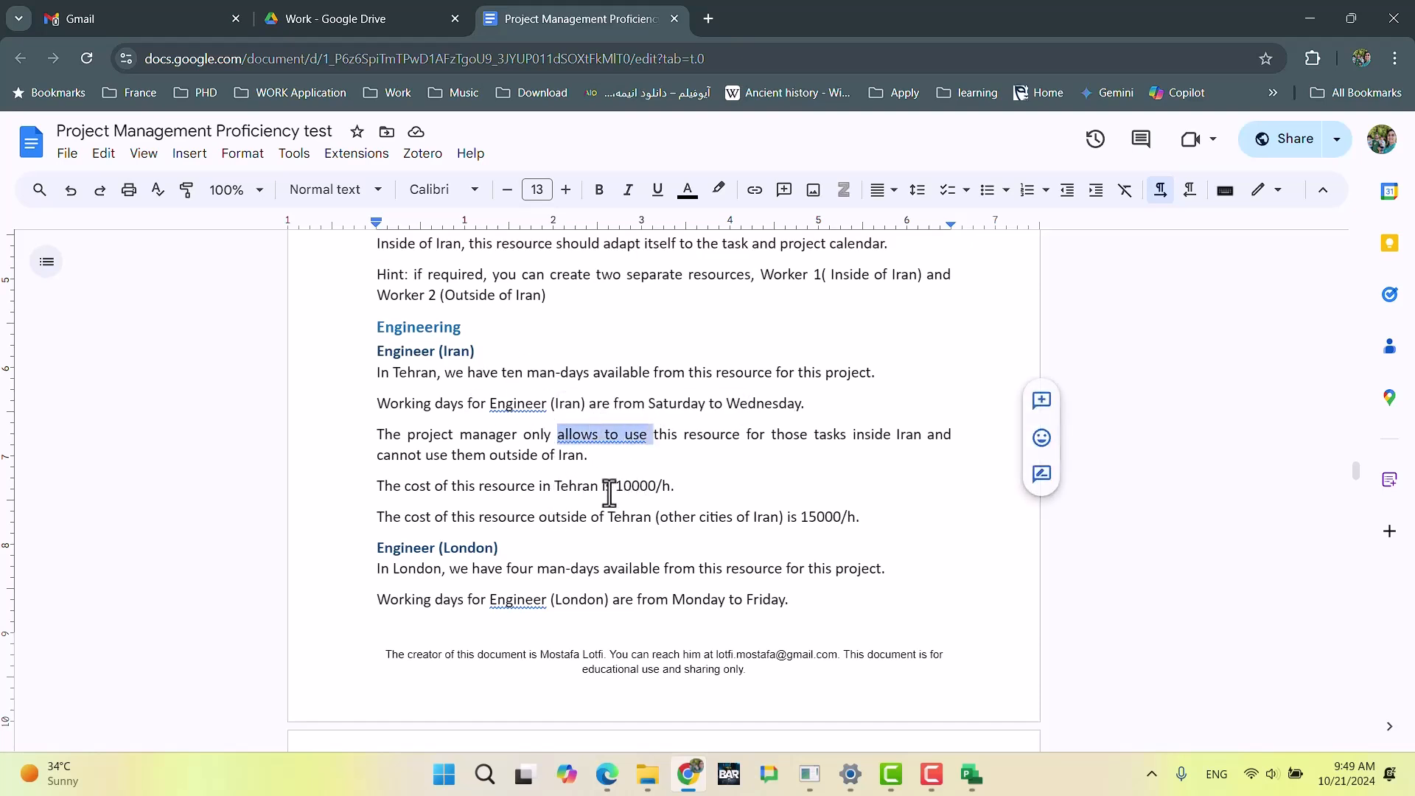
Step: Switch to Microsoft Project and set Engineer_IR's standard and overtime rates to 10,000/h in the first row of cost rate table A
left_click(971, 774)
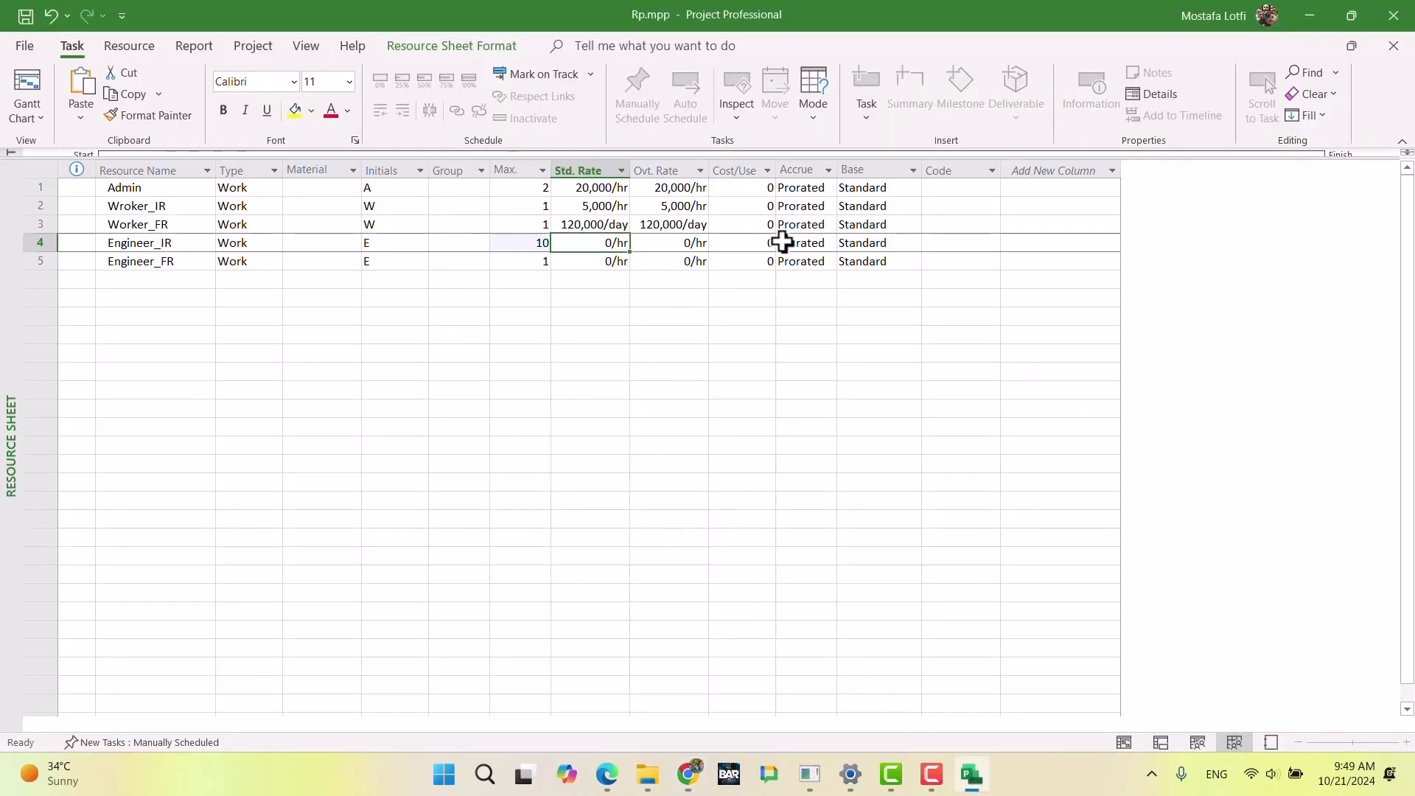
double_click(479, 244)
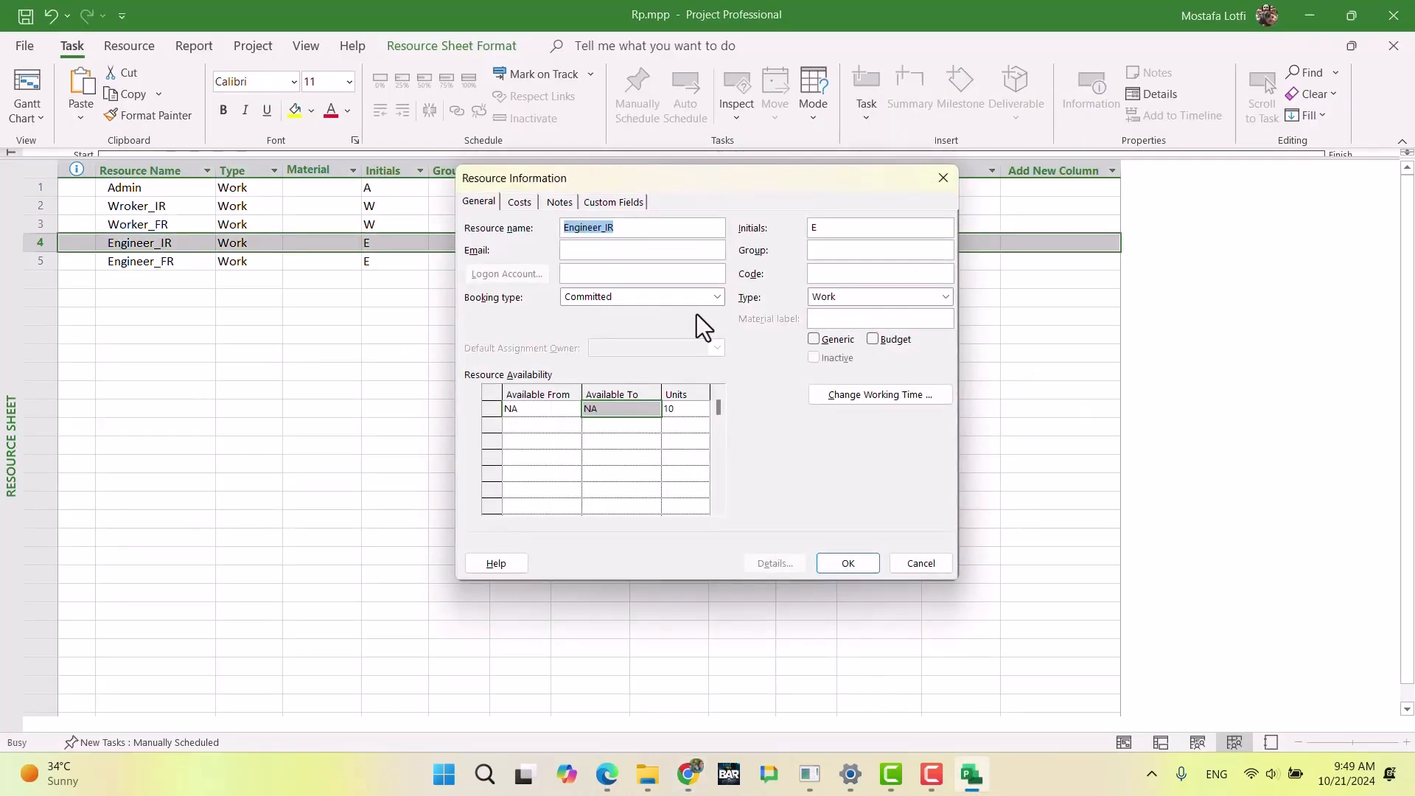
left_click(520, 202)
left_click(616, 356)
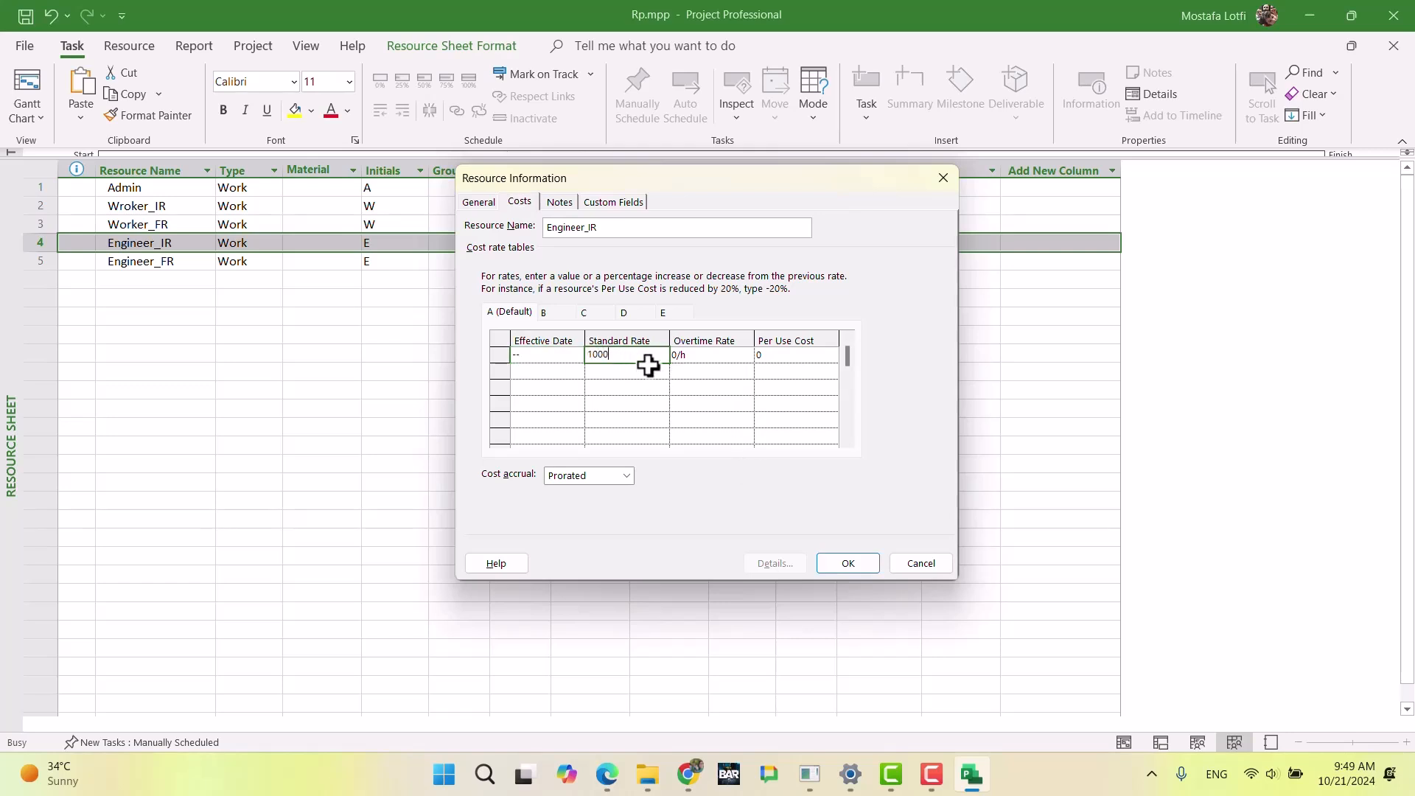
key("Tab")
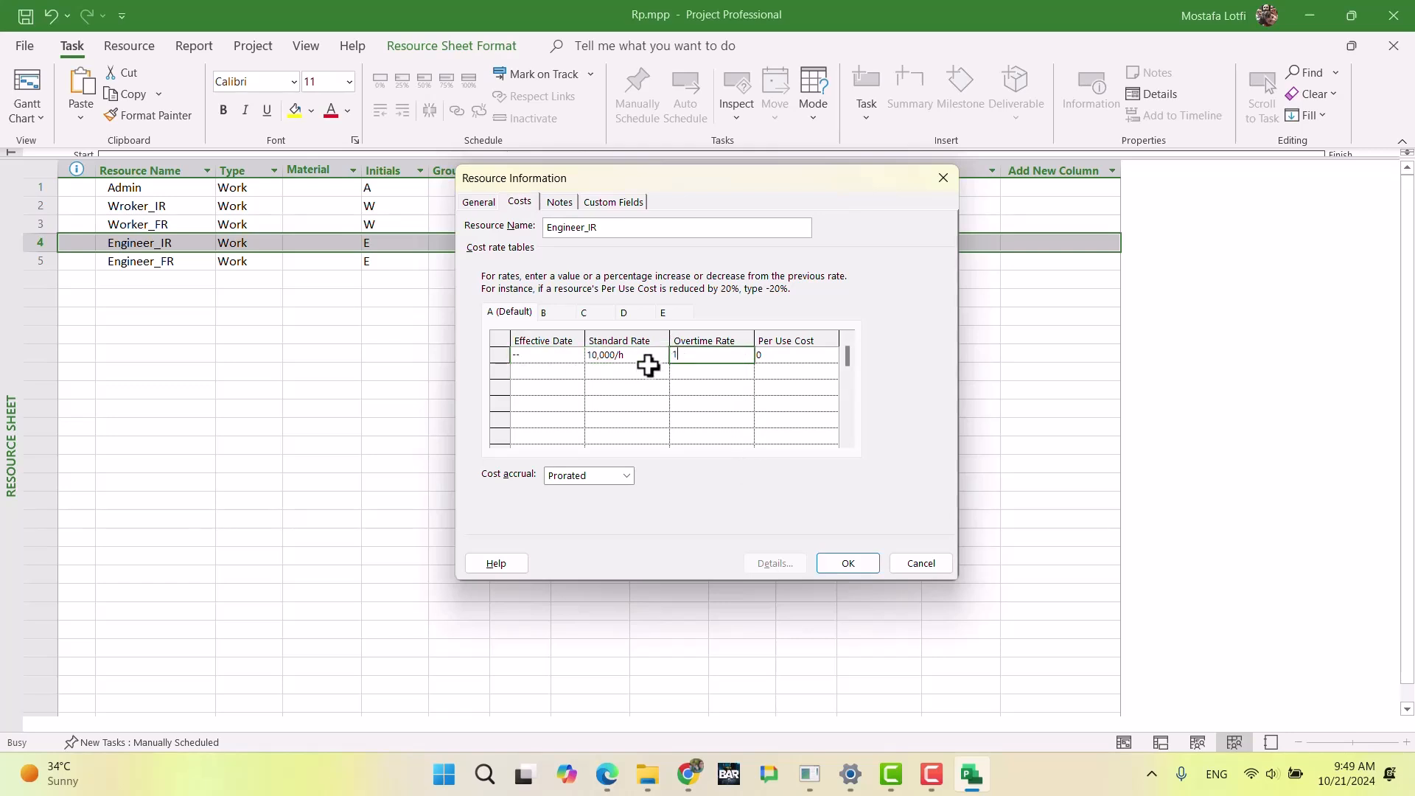
key("Return")
key("Left")
key("Left")
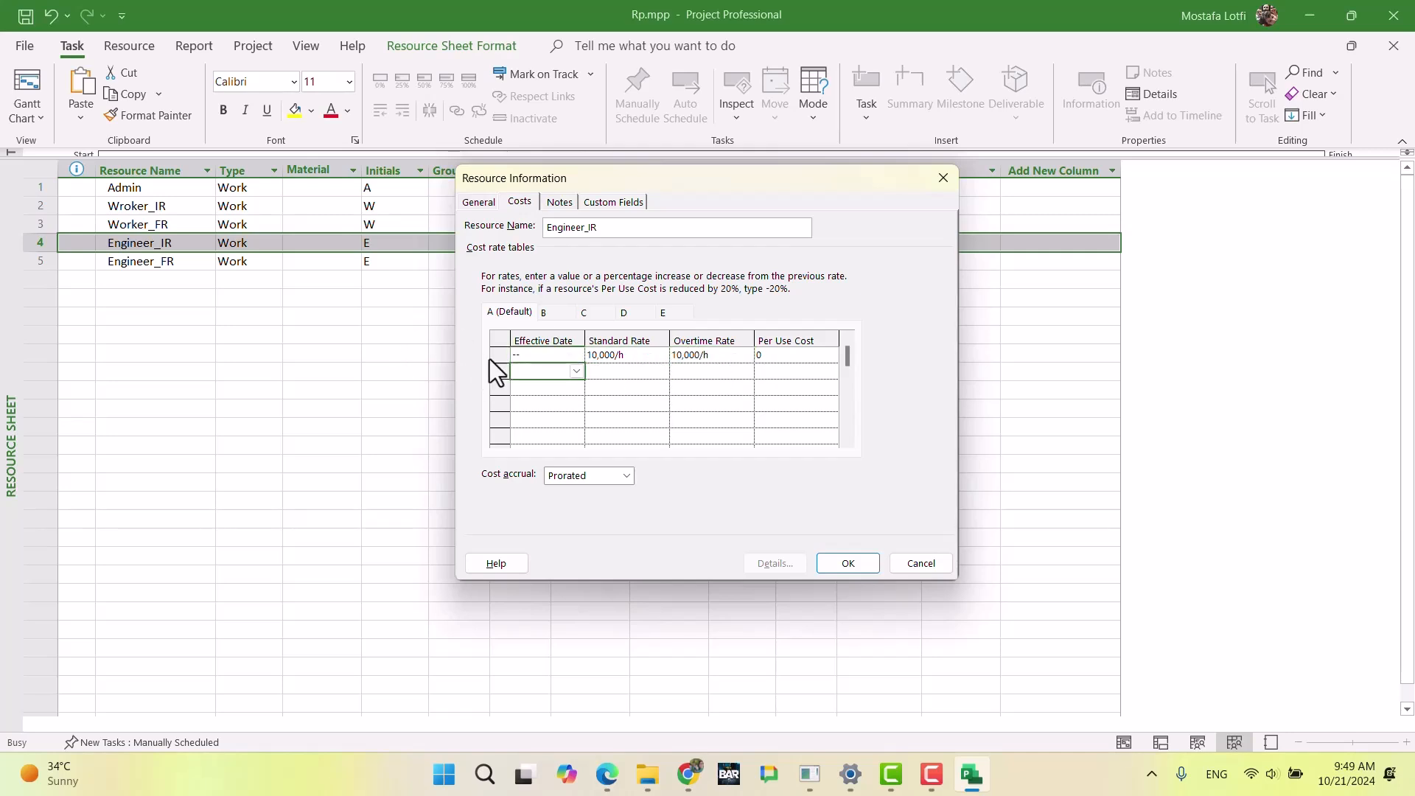
Step: Add a row effective Mar 1 to Engineer_IR's cost rate table A, raising the standard and overtime rates by 30%
left_click(577, 373)
left_click(573, 390)
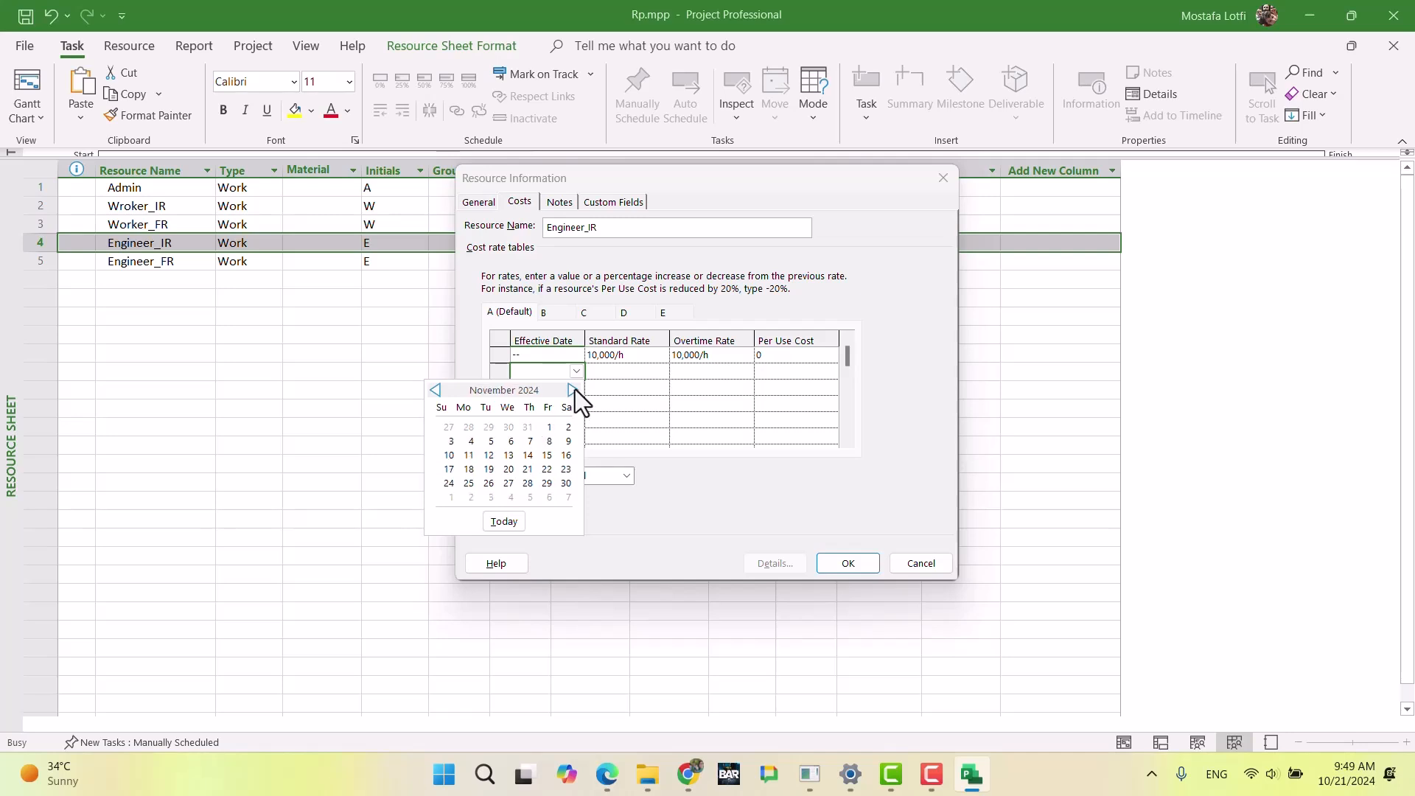
left_click(573, 389)
left_click(573, 389)
left_click(574, 389)
left_click(575, 389)
left_click(566, 428)
left_click(605, 374)
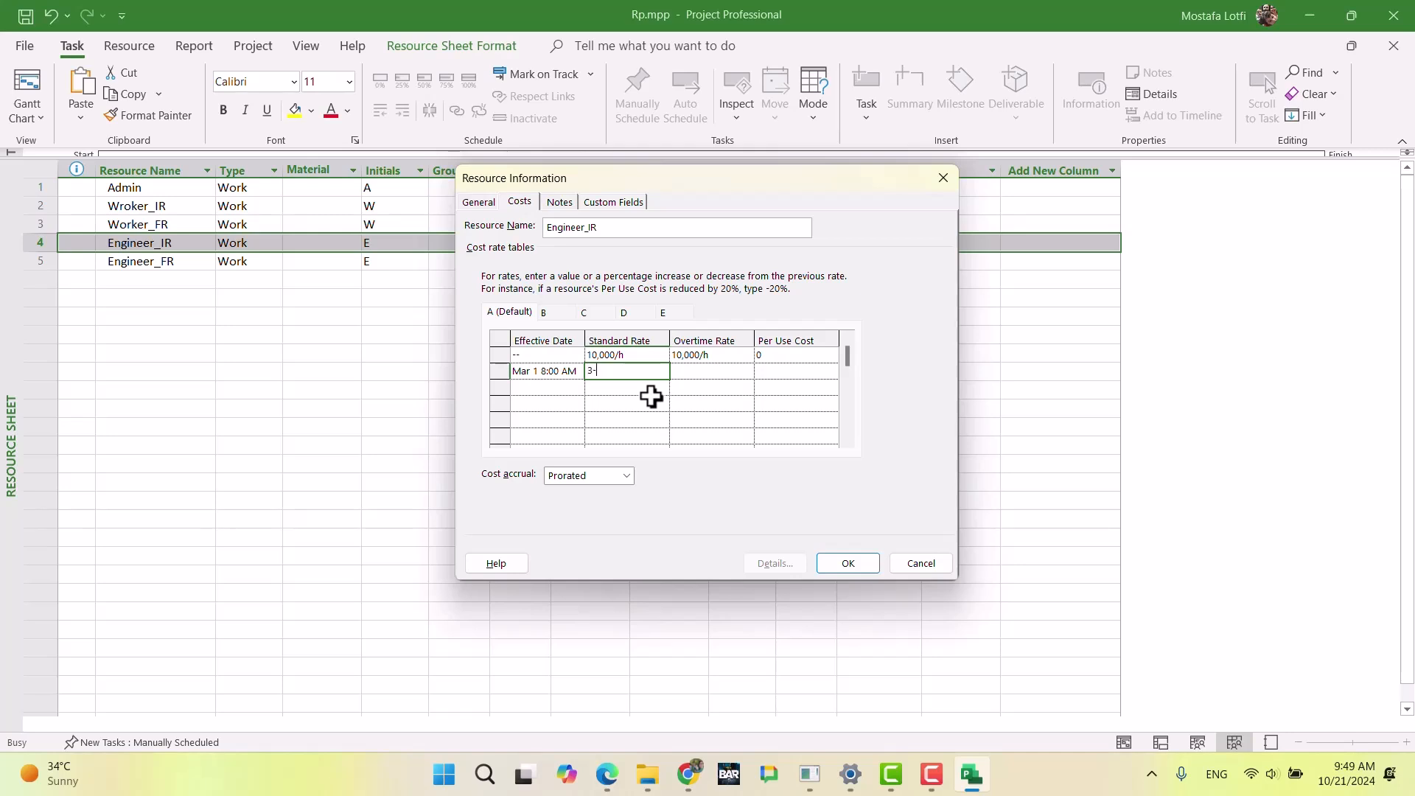
type("30%")
key("Tab")
type("+30%")
key("Return")
key("Left")
key("Left")
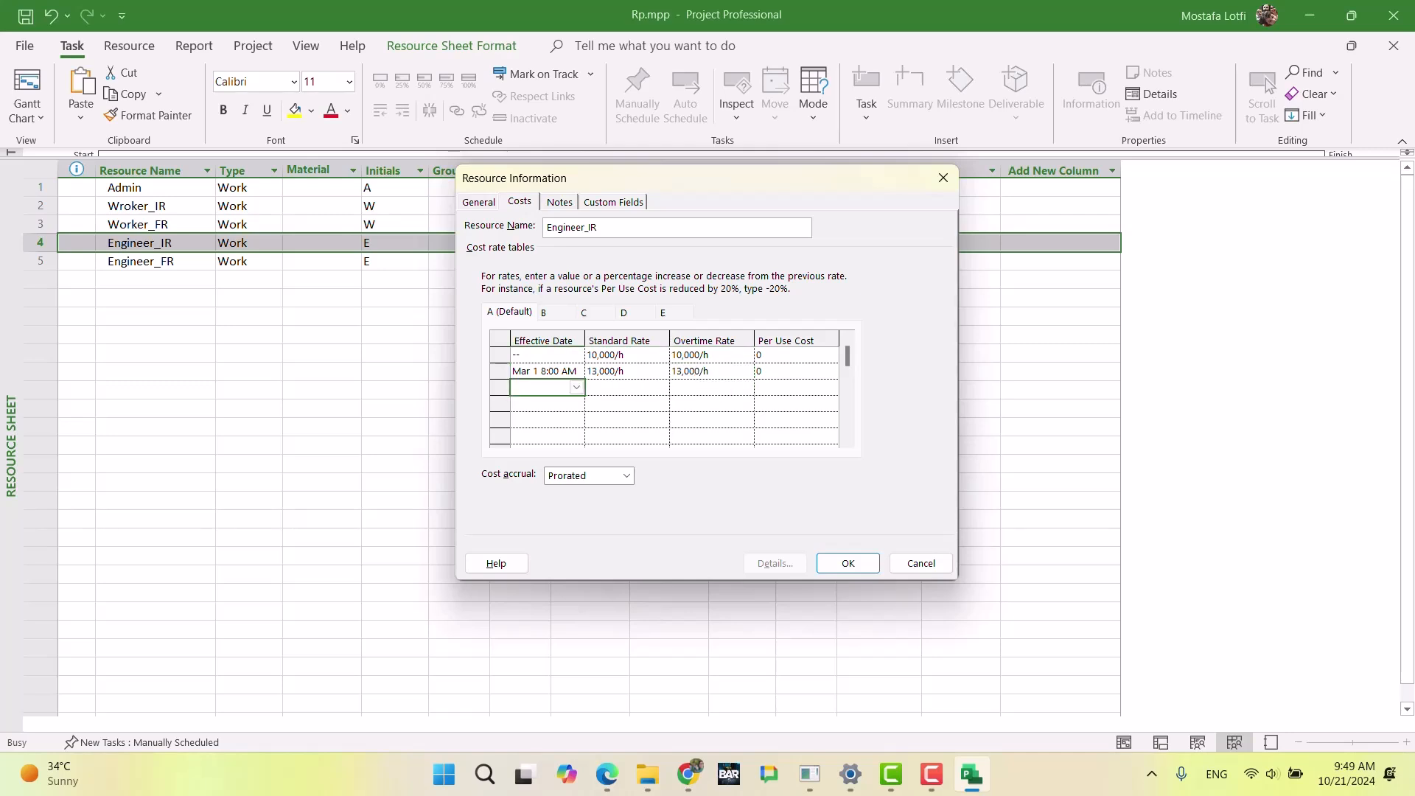
Step: Add a row effective May 1 to Engineer_IR's cost rate table A, reducing the standard and overtime rates by 10%
left_click(576, 387)
left_click(572, 407)
left_click(572, 407)
left_click(572, 407)
left_click(571, 407)
left_click(572, 407)
left_click(572, 407)
left_click(572, 407)
left_click(530, 440)
left_click(613, 392)
type("-10%")
key("Return")
key("Up")
key("Right")
type("-")
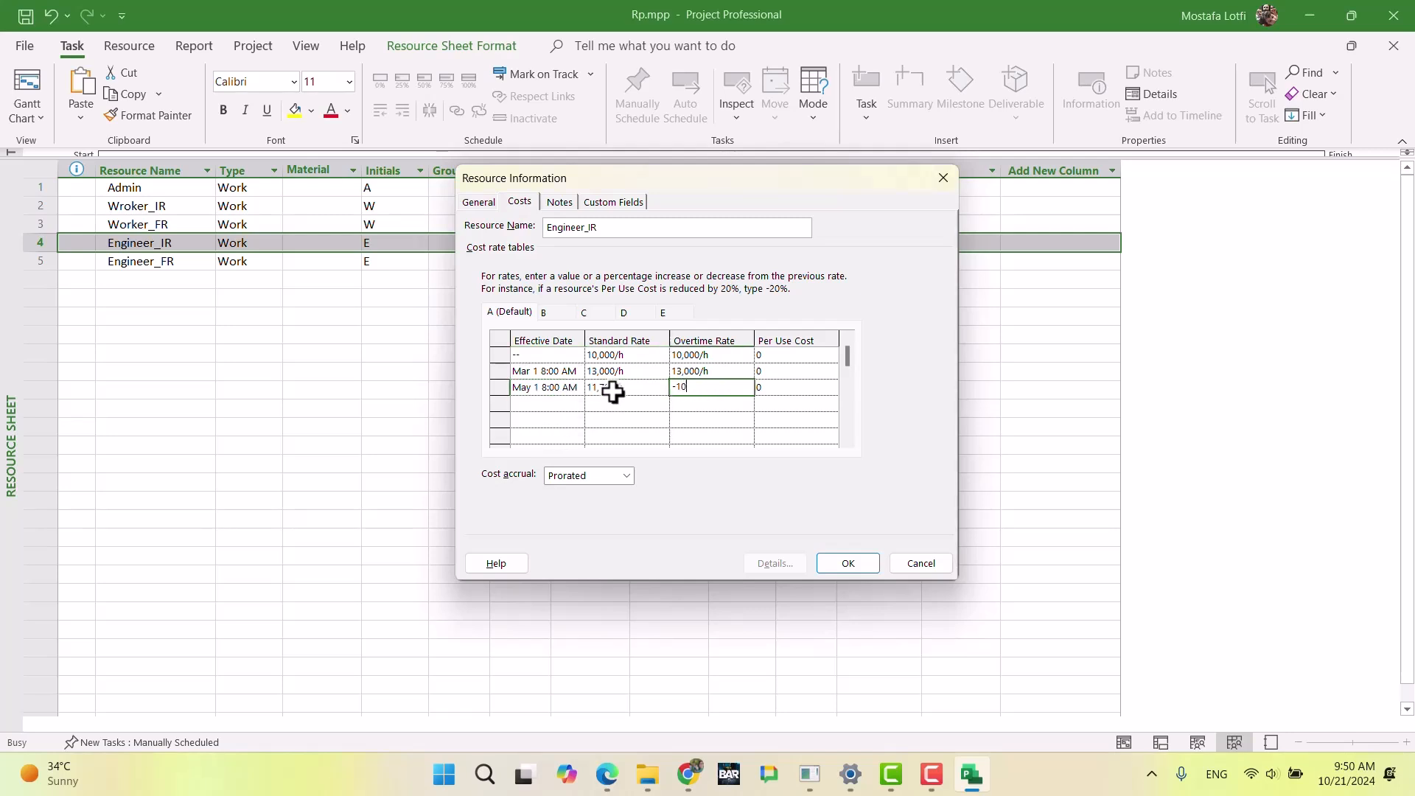
key("Return")
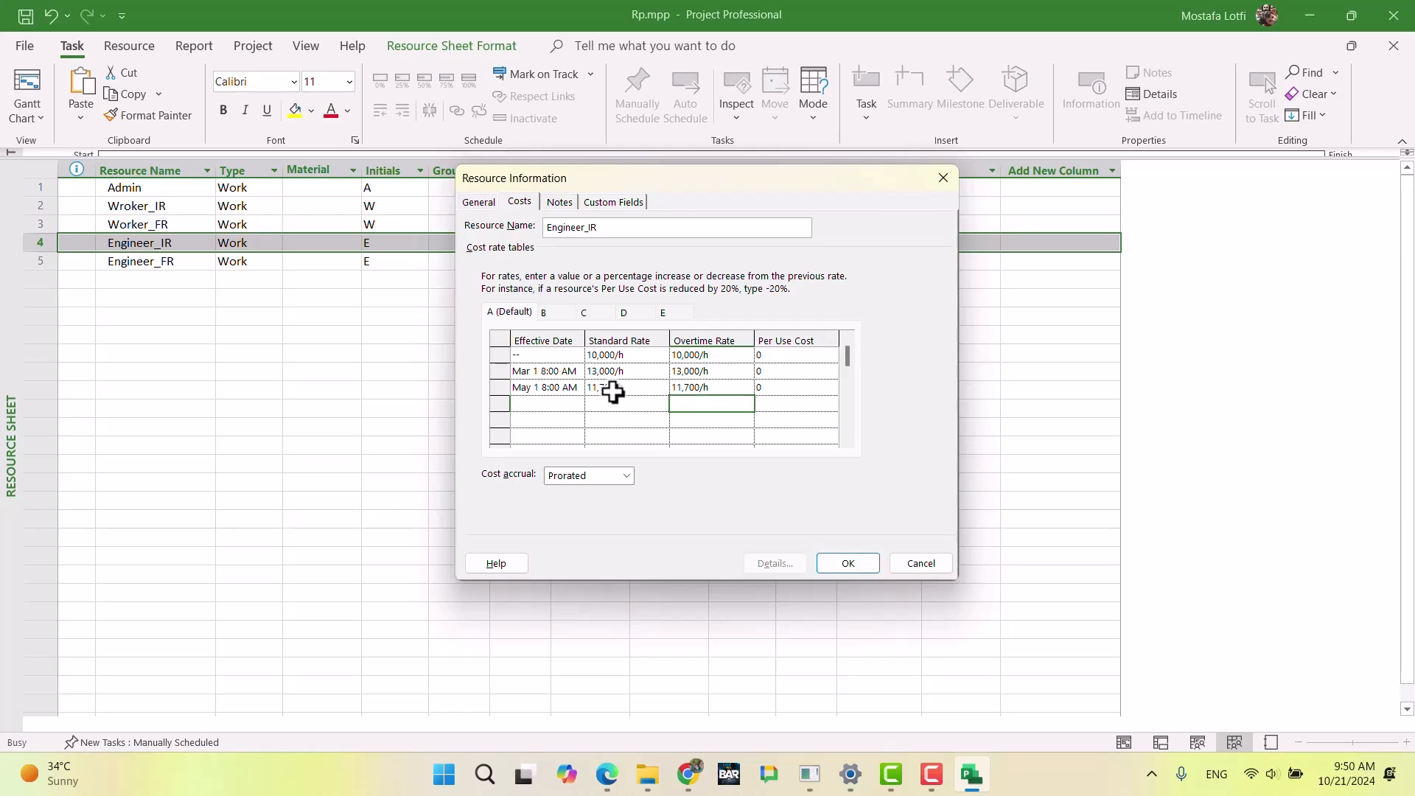
Step: Set Engineer_IR's standard and overtime rates to 15,000/h in the first row of cost rate table B
left_click(544, 313)
left_click(617, 356)
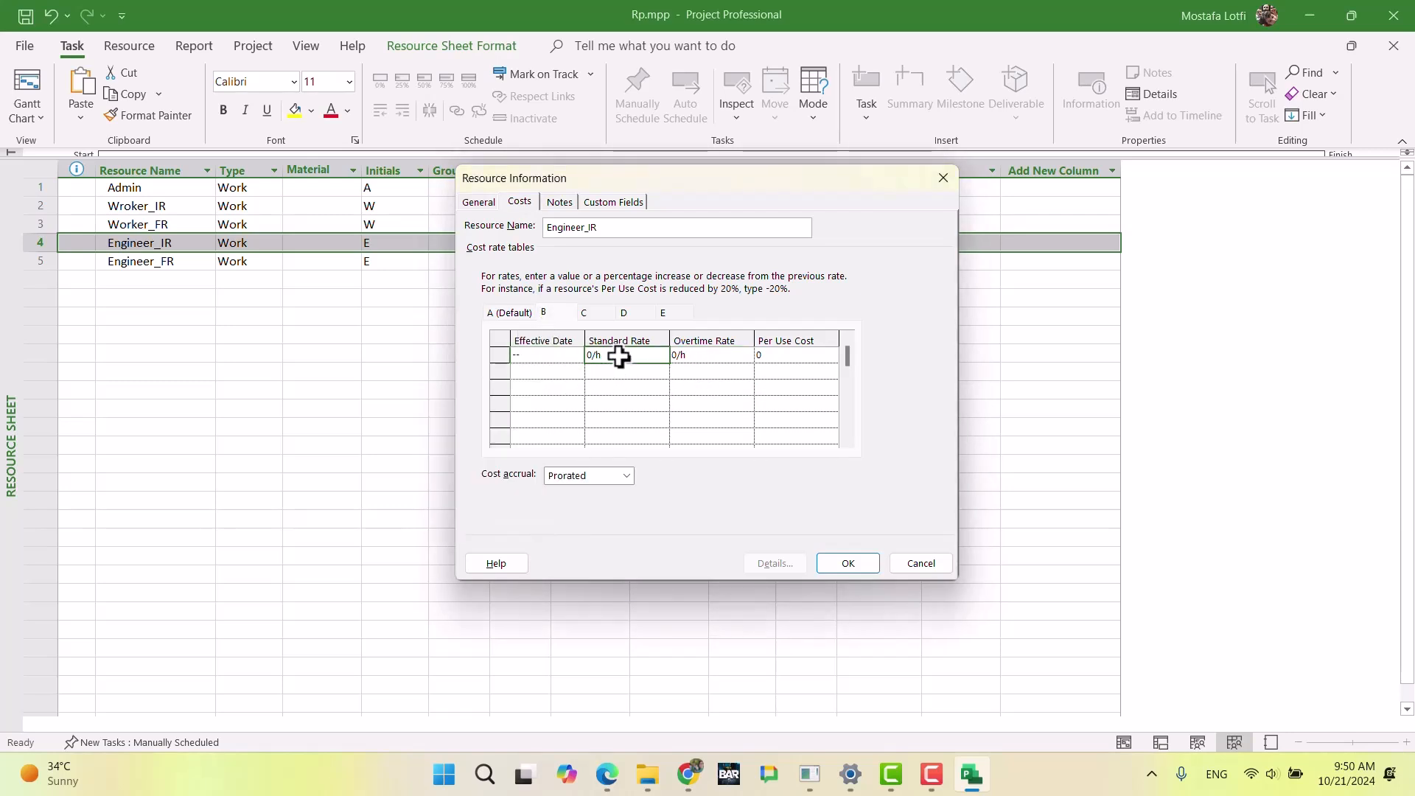
type("150000")
key("BackSpace")
key("Tab")
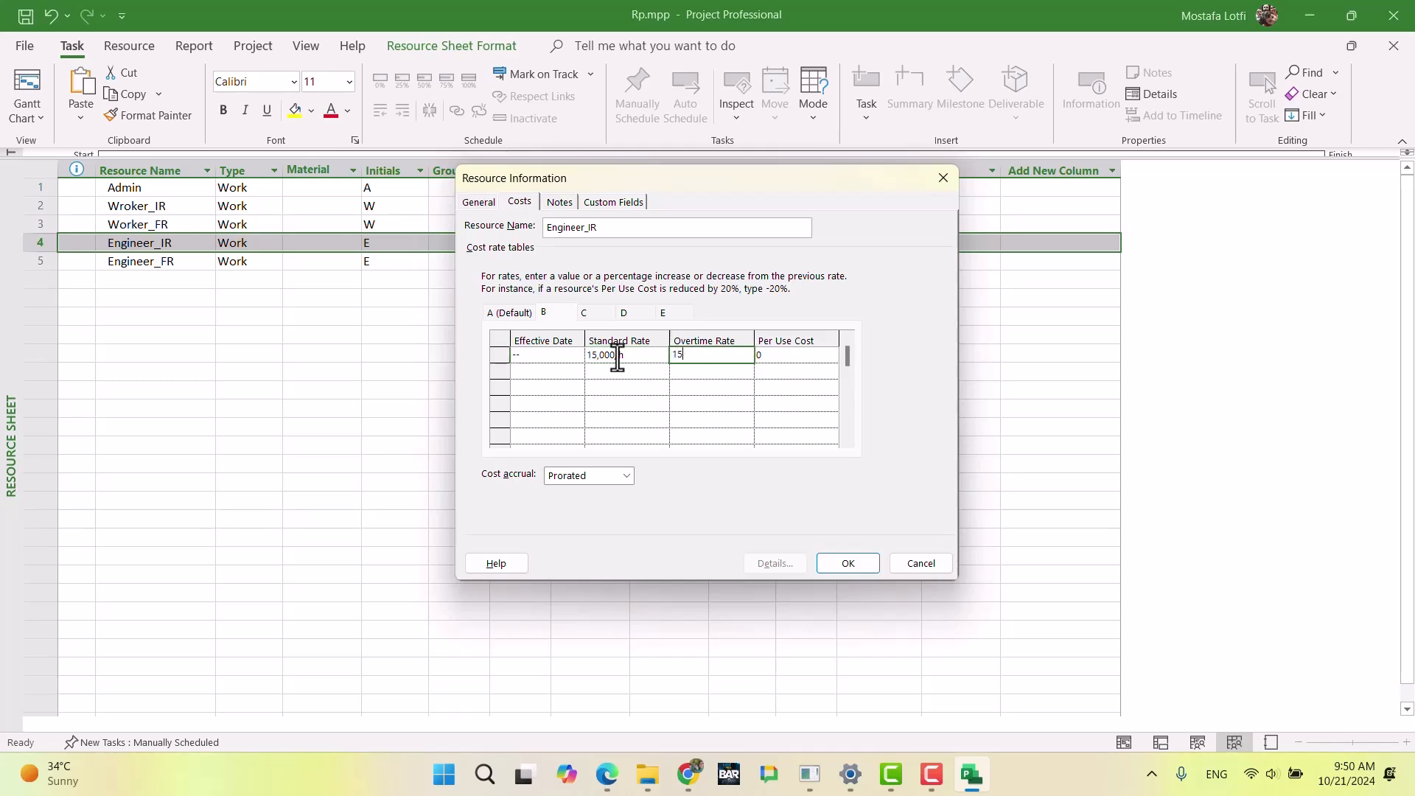
key("Return")
Step: Start a second row in Engineer_IR's cost rate table B with the effective date Mar 1
key("Left")
key("Left")
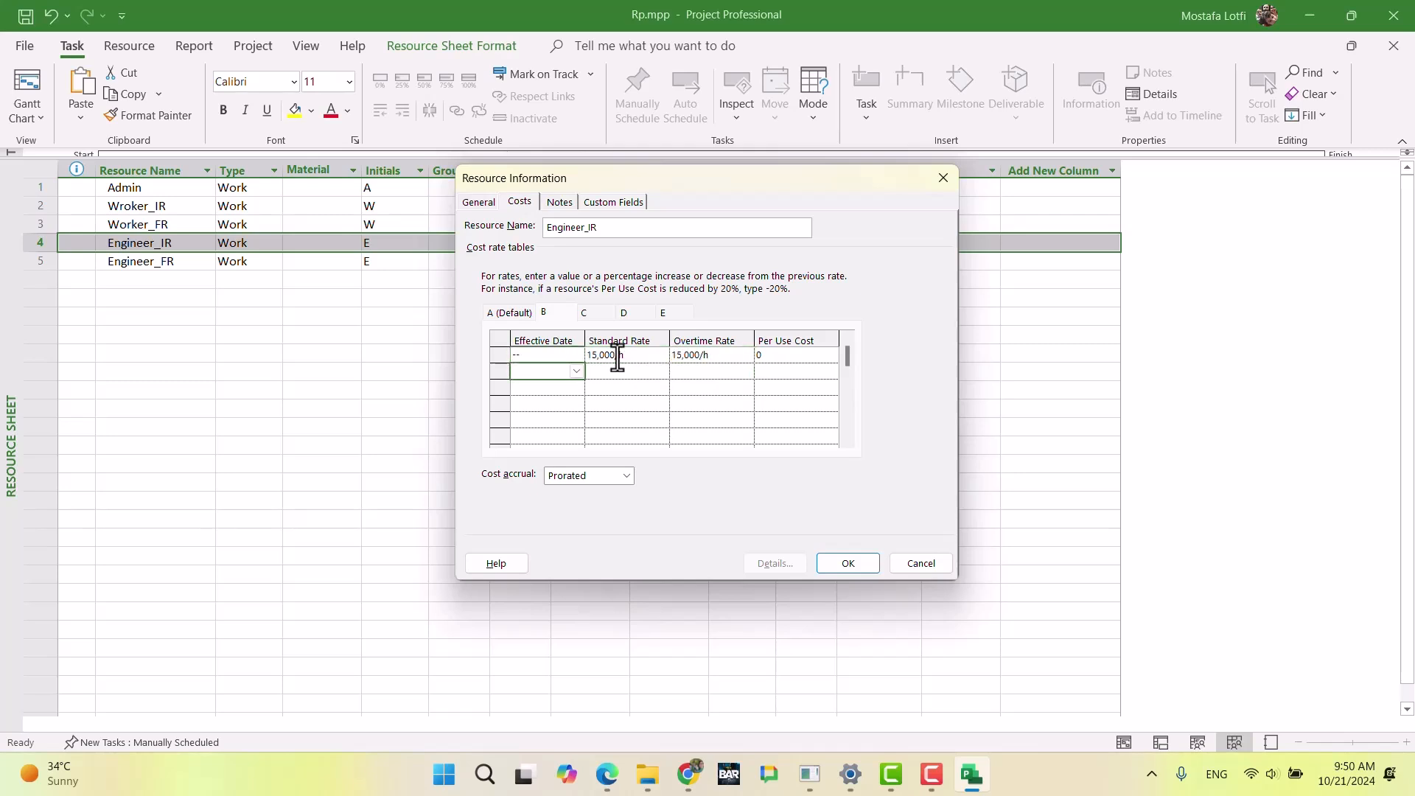
left_click(576, 371)
left_click(574, 388)
left_click(575, 389)
left_click(575, 389)
left_click(575, 388)
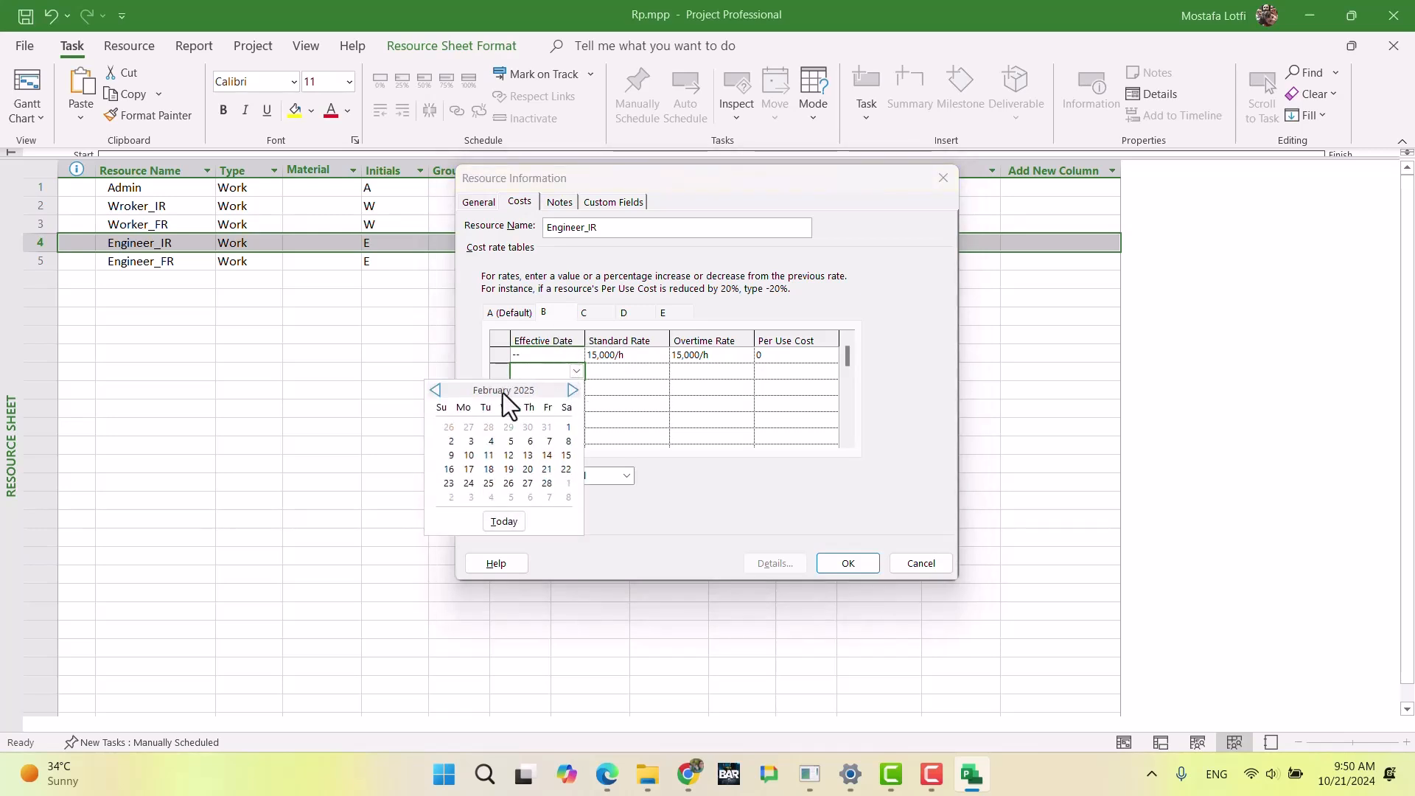
left_click(440, 393)
left_click(440, 394)
left_click(440, 393)
left_click(440, 394)
left_click(437, 390)
left_click(436, 390)
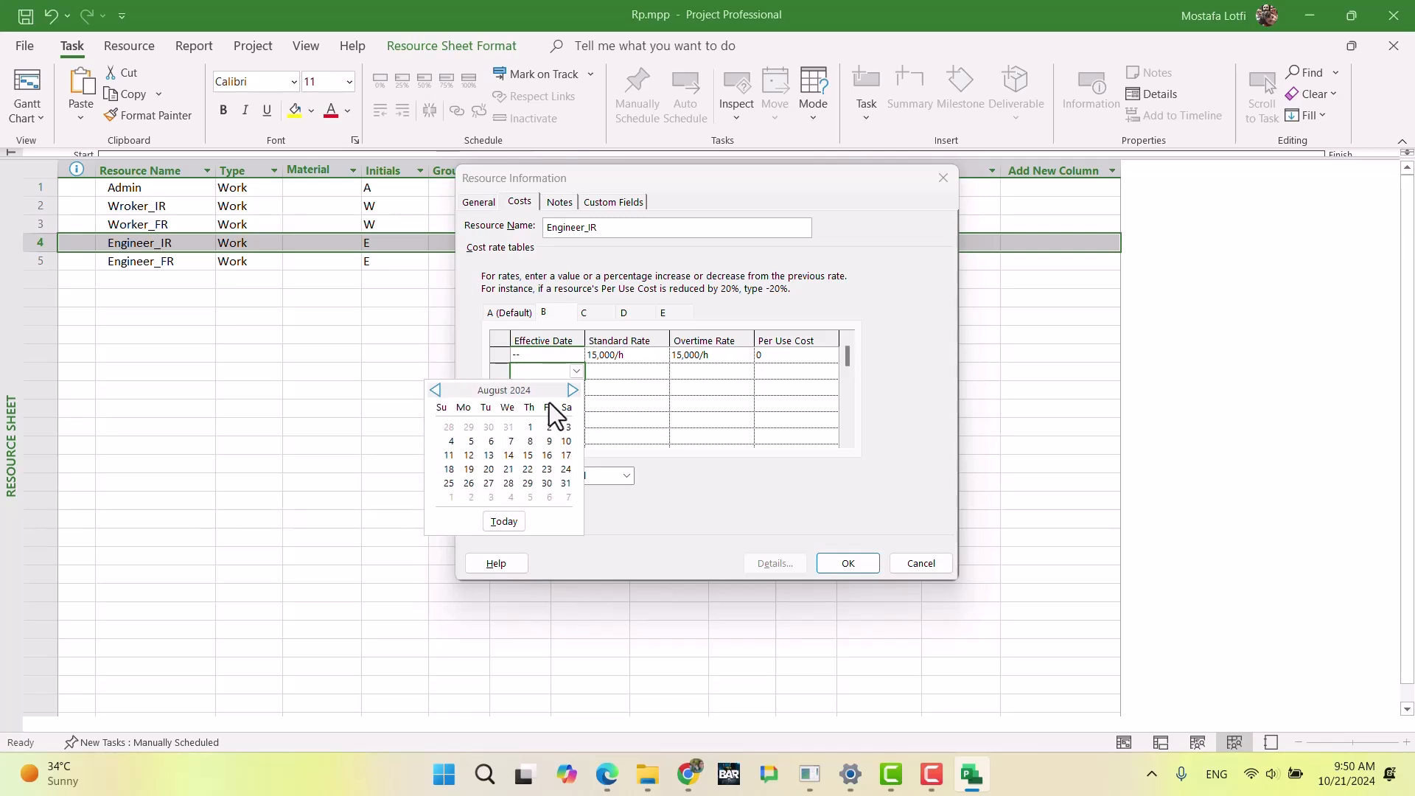
left_click(573, 391)
left_click(573, 390)
left_click(573, 391)
left_click(573, 390)
left_click(573, 391)
left_click(573, 391)
left_click(573, 390)
left_click(567, 426)
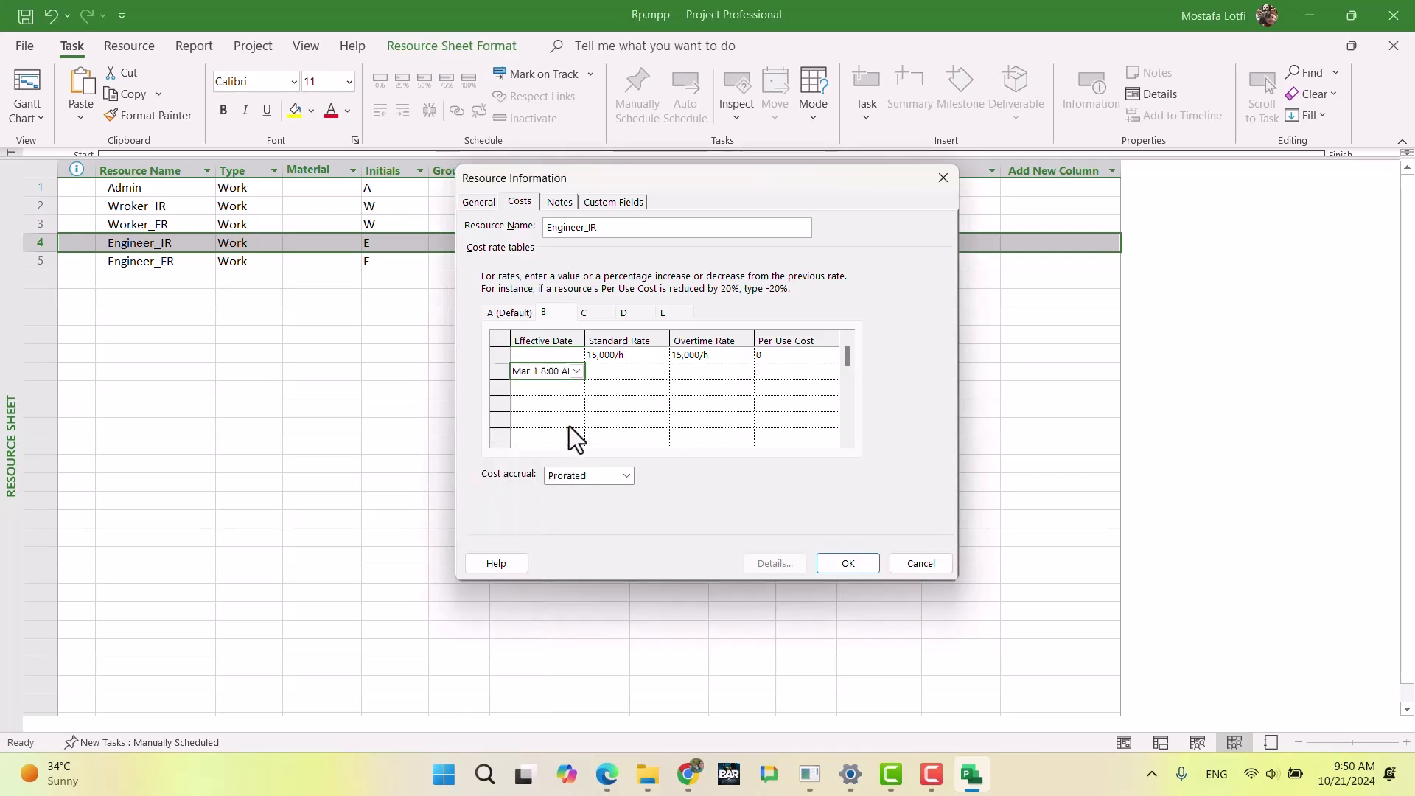
Step: Raise the standard and overtime rates by 30% in the Mar 1 row of cost rate table B
left_click(629, 376)
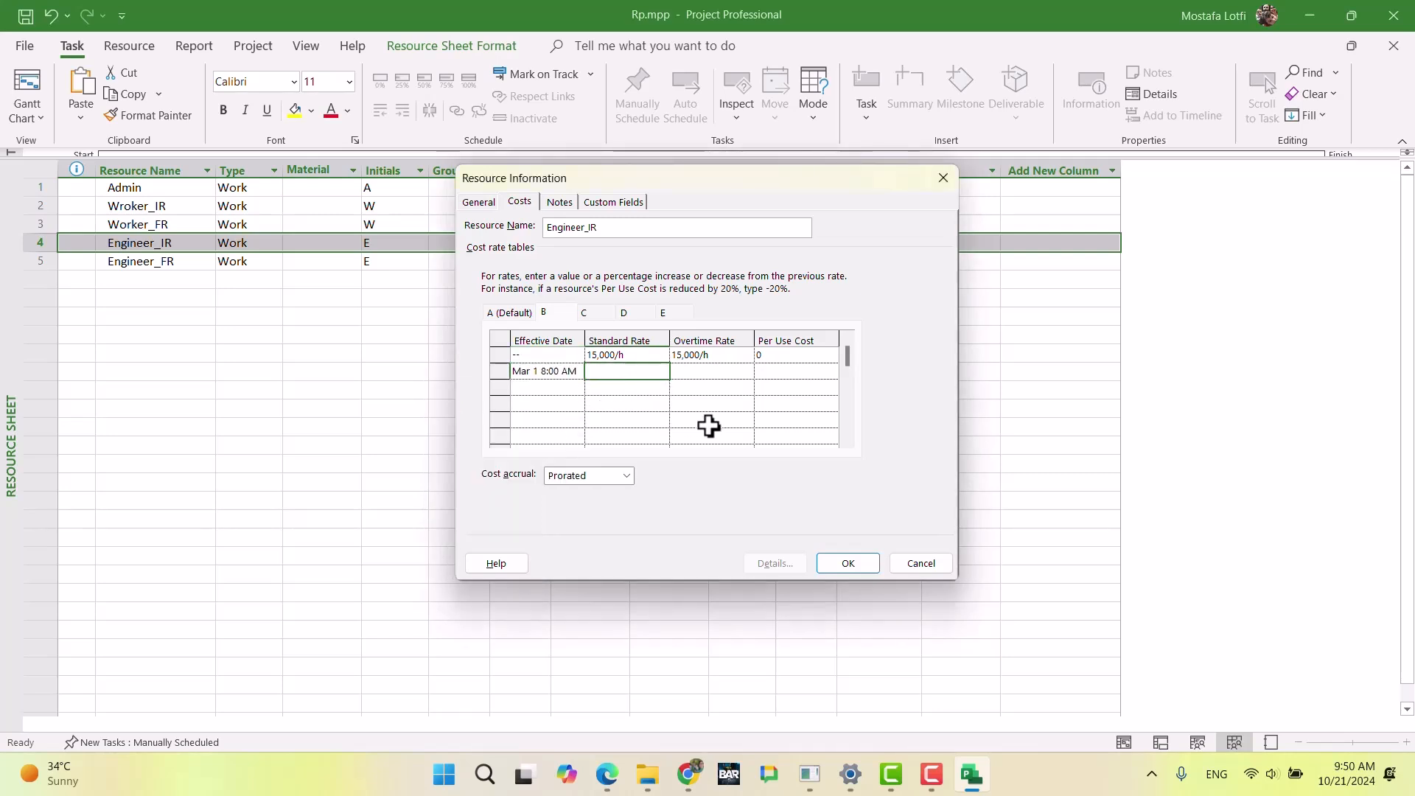
key("Return")
key("Return")
key("Return")
type("+30%")
key("Return")
key("Return")
Step: Start a third row in Engineer_IR's cost rate table B with the effective date May 1
key("Left")
key("Up")
key("Left")
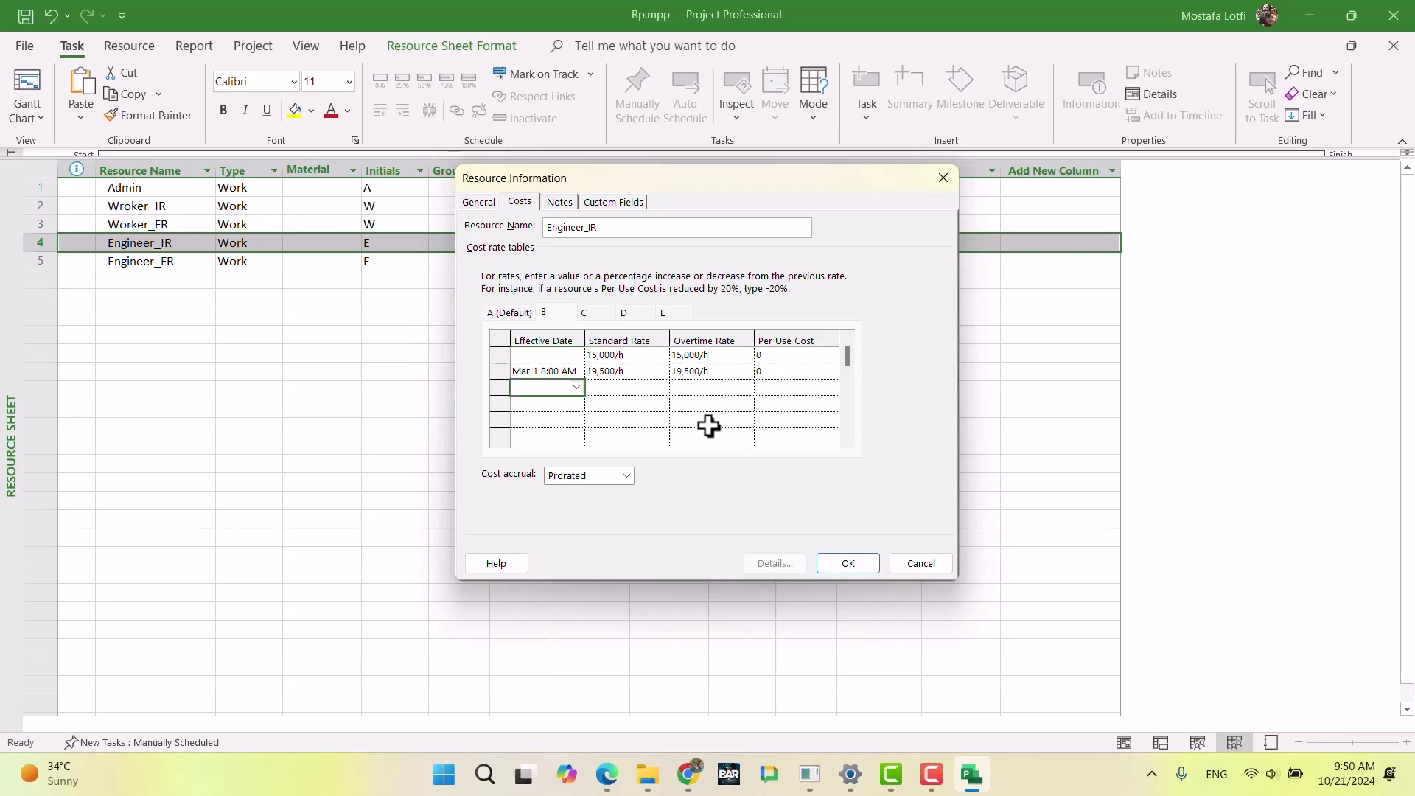
left_click(576, 387)
left_click(573, 407)
left_click(573, 407)
left_click(572, 407)
left_click(573, 407)
left_click(573, 407)
left_click(573, 408)
left_click(573, 408)
left_click(573, 408)
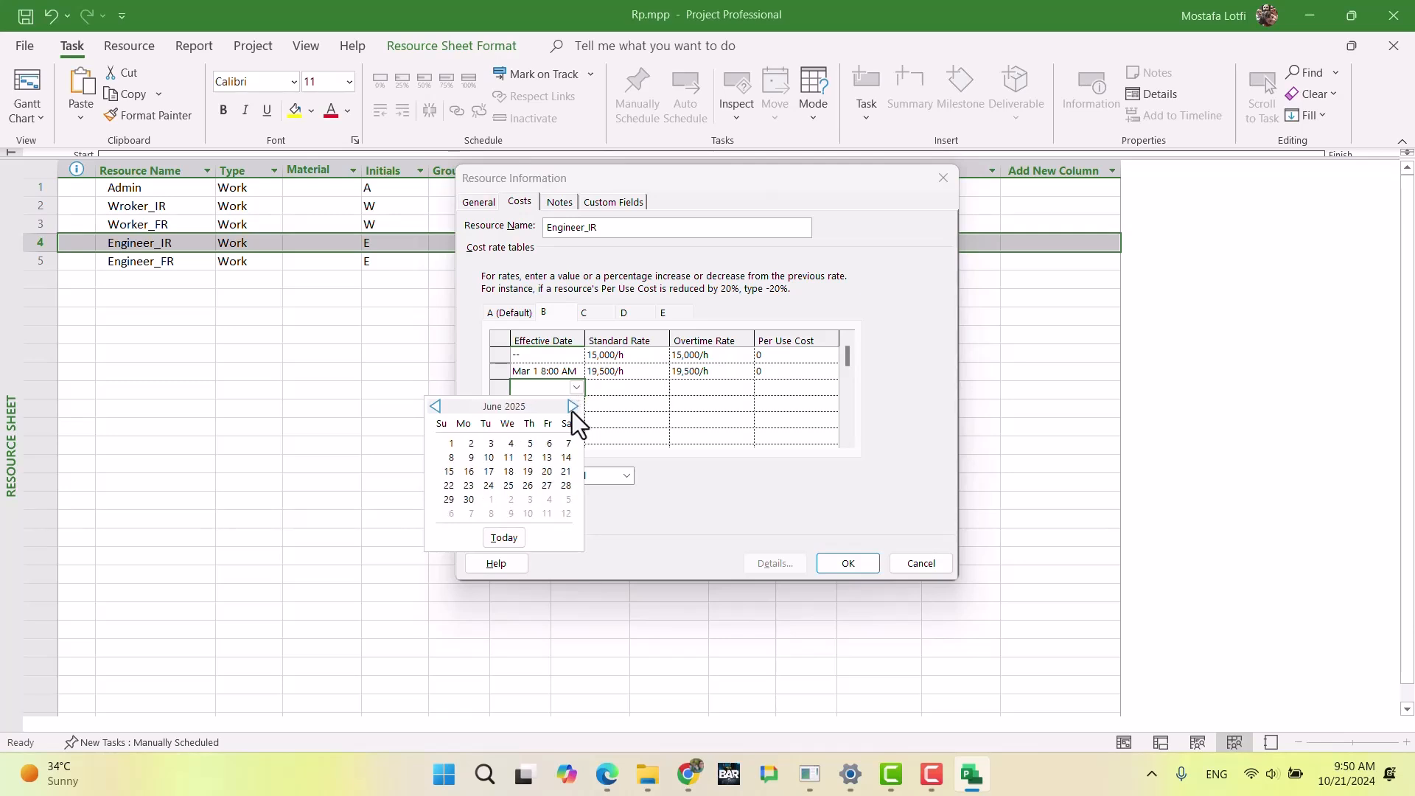
left_click(435, 407)
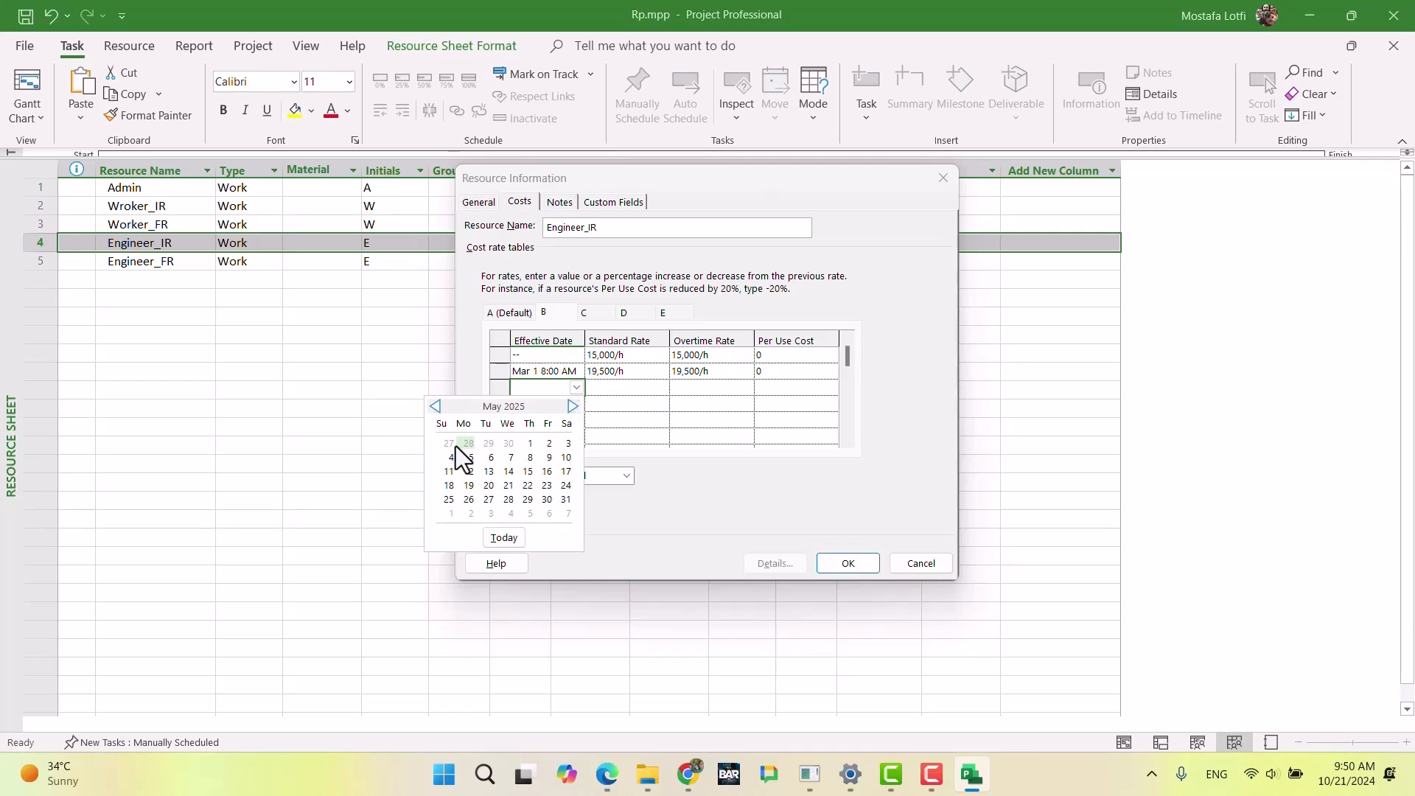
left_click(532, 445)
Step: Reduce the standard and overtime rates by 10% in table B's May 1 row and accept Engineer_IR's resource information
left_click(617, 389)
type("-10%")
key("Tab")
type("-10%")
key("Return")
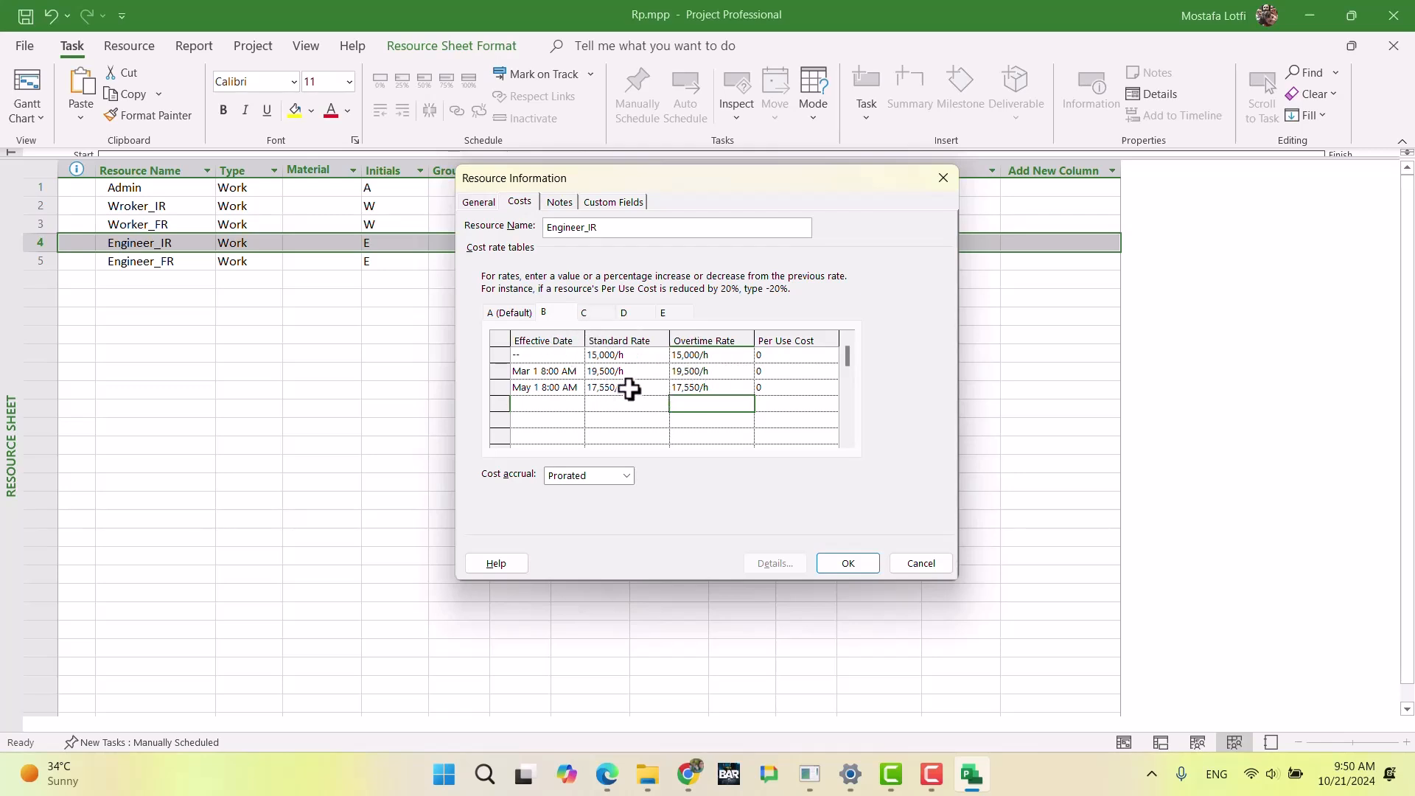
left_click(525, 315)
left_click(846, 564)
left_click(600, 389)
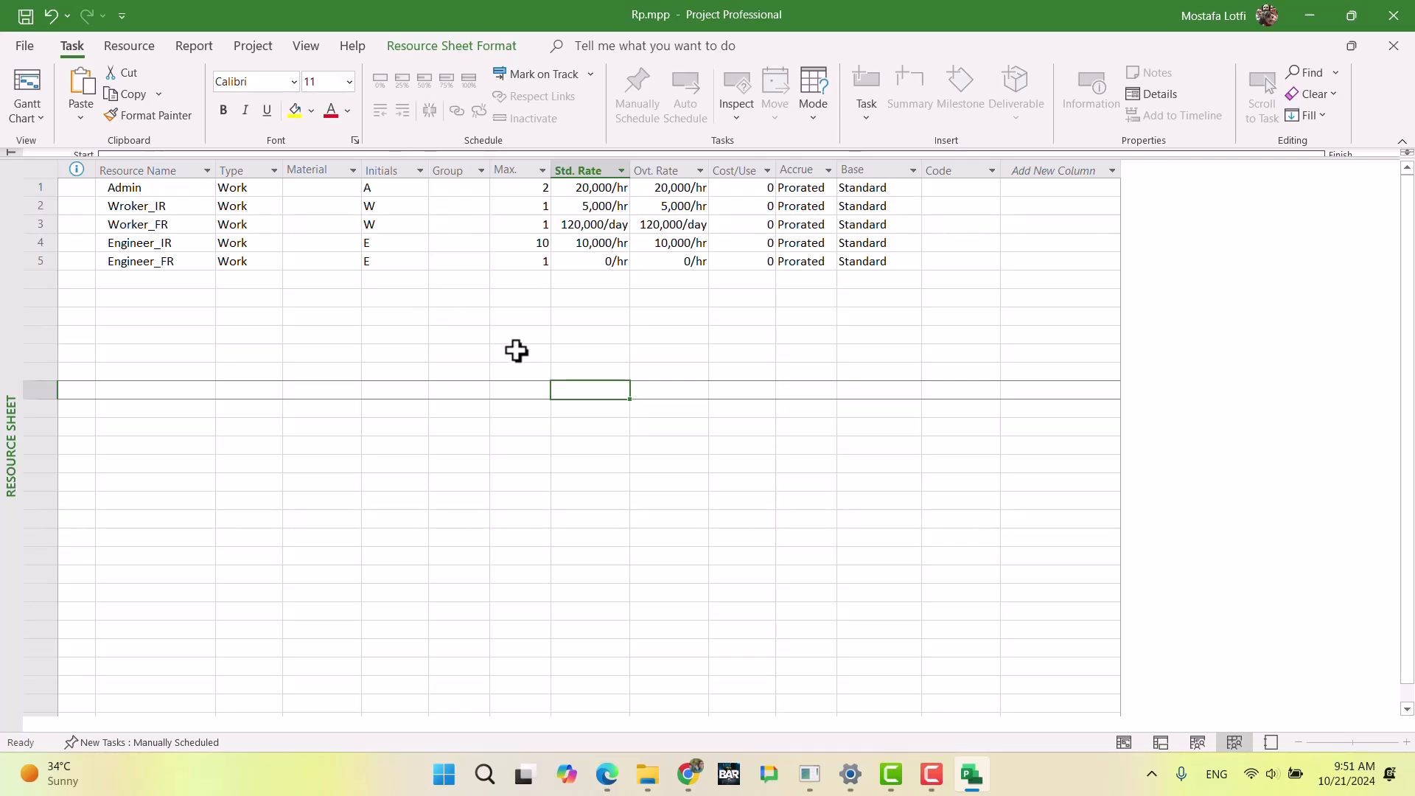
Step: Consult the engineer sections of the exam document in Chrome and, back in Microsoft Project, rename Engineer_FR to Engineer_london
left_click(687, 774)
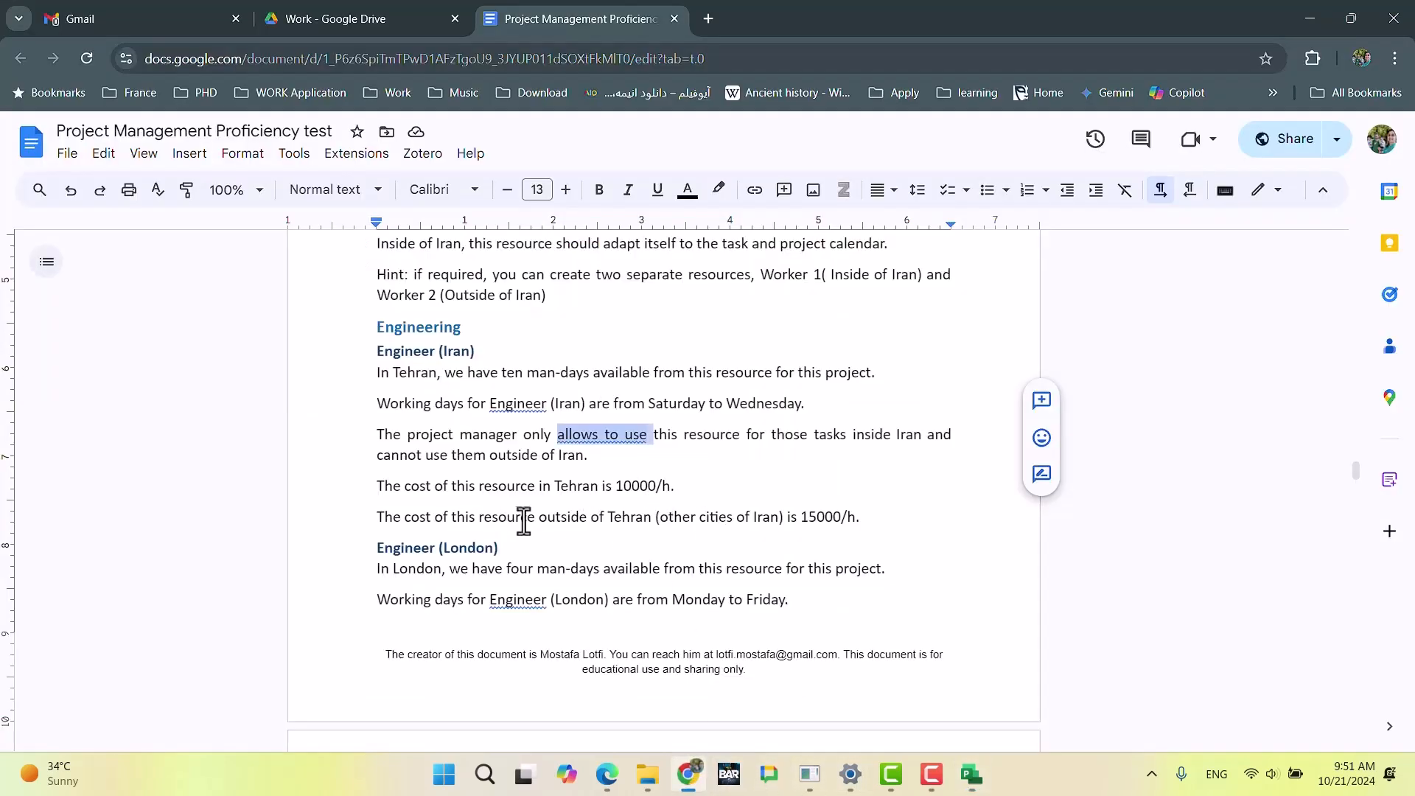
scroll(527, 560, "down", 3)
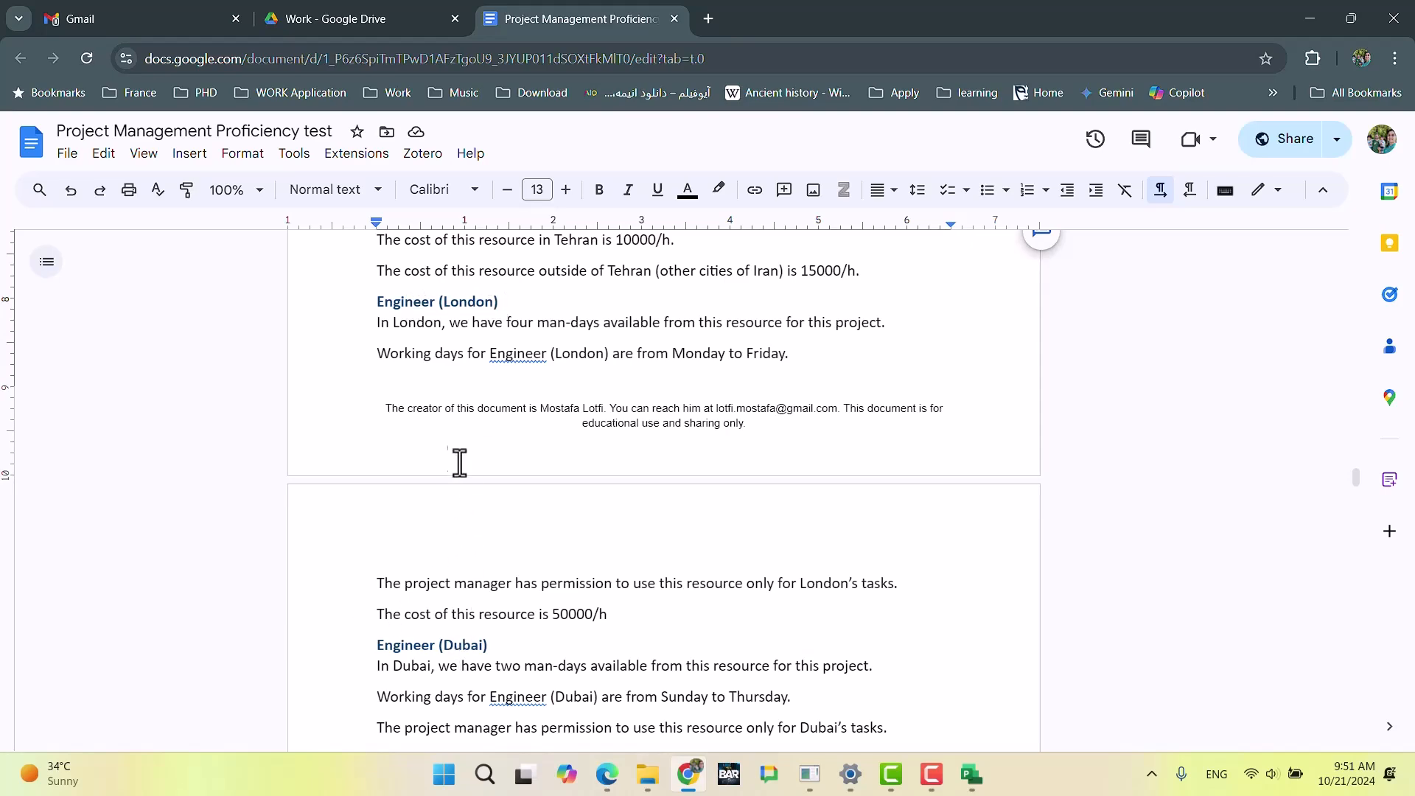
left_click(688, 774)
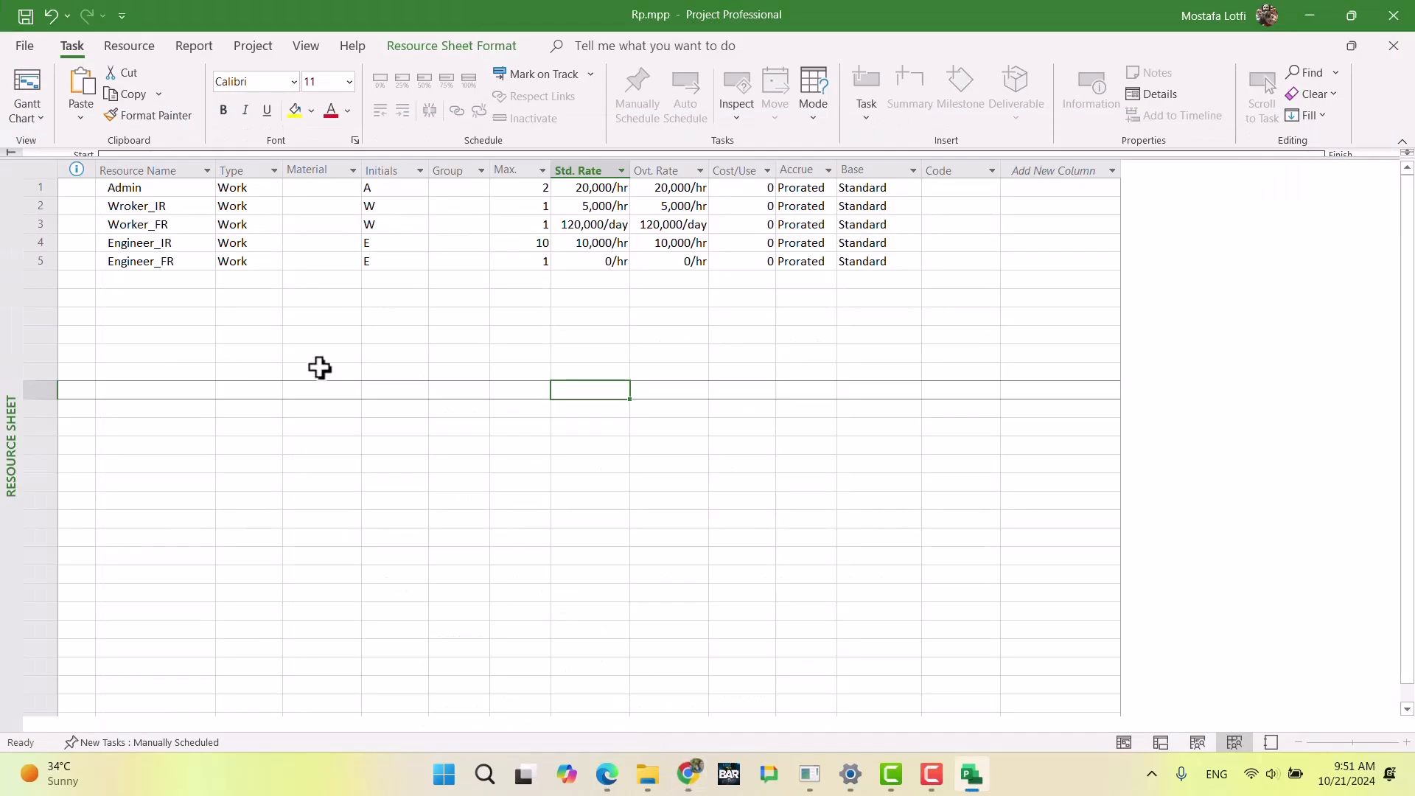
left_click(184, 263)
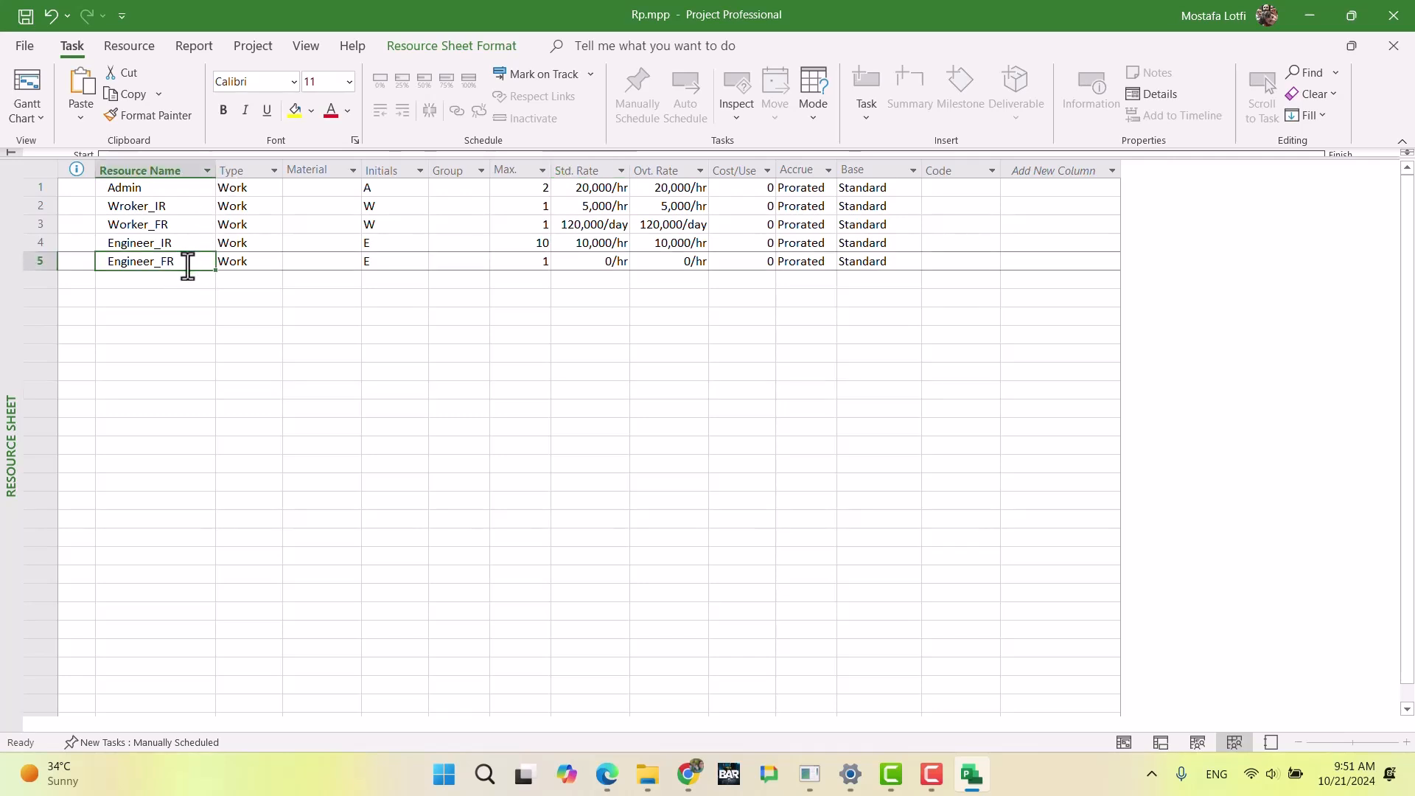
double_click(188, 265)
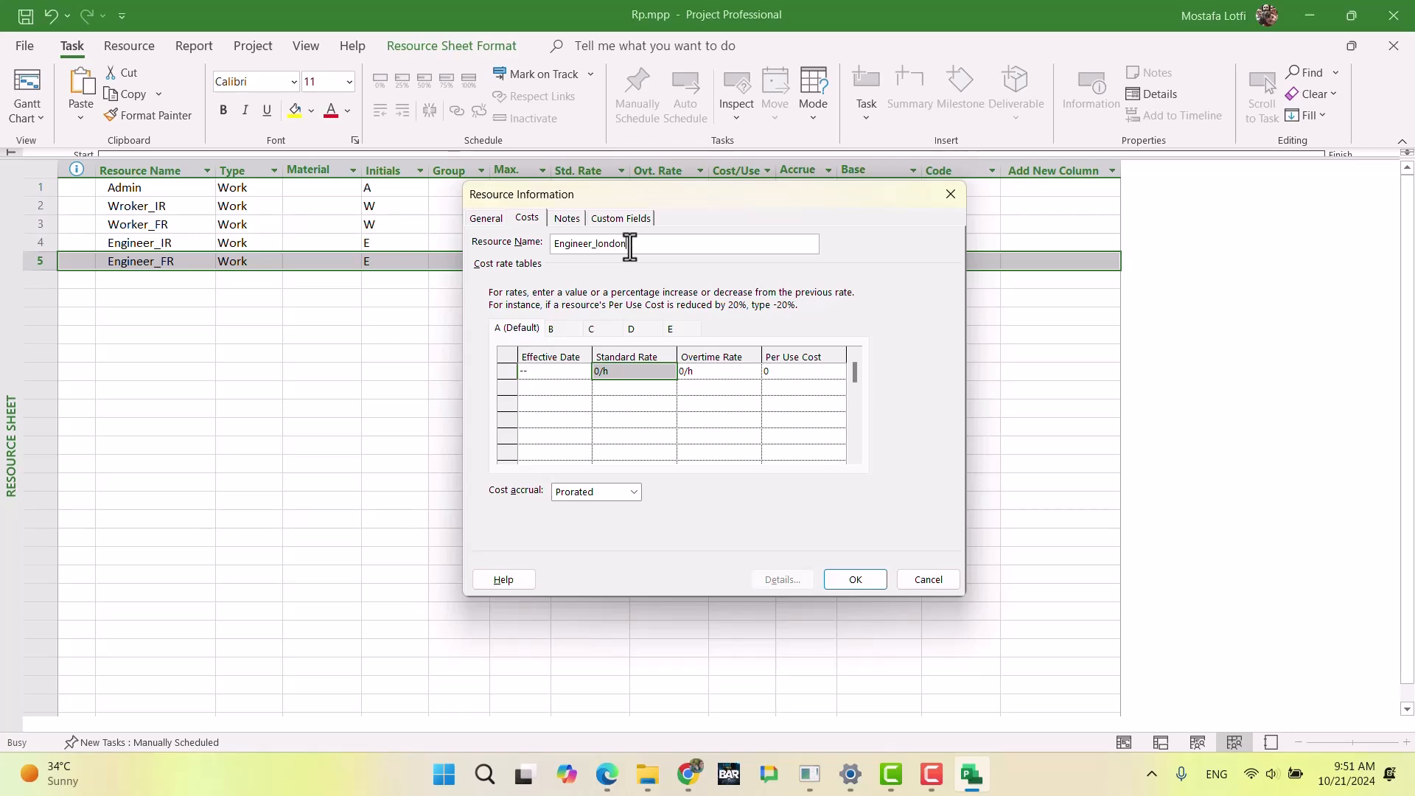
key("Return")
Step: Add a work resource named Engineer_dubai in the first empty row of the resource sheet
left_click(174, 279)
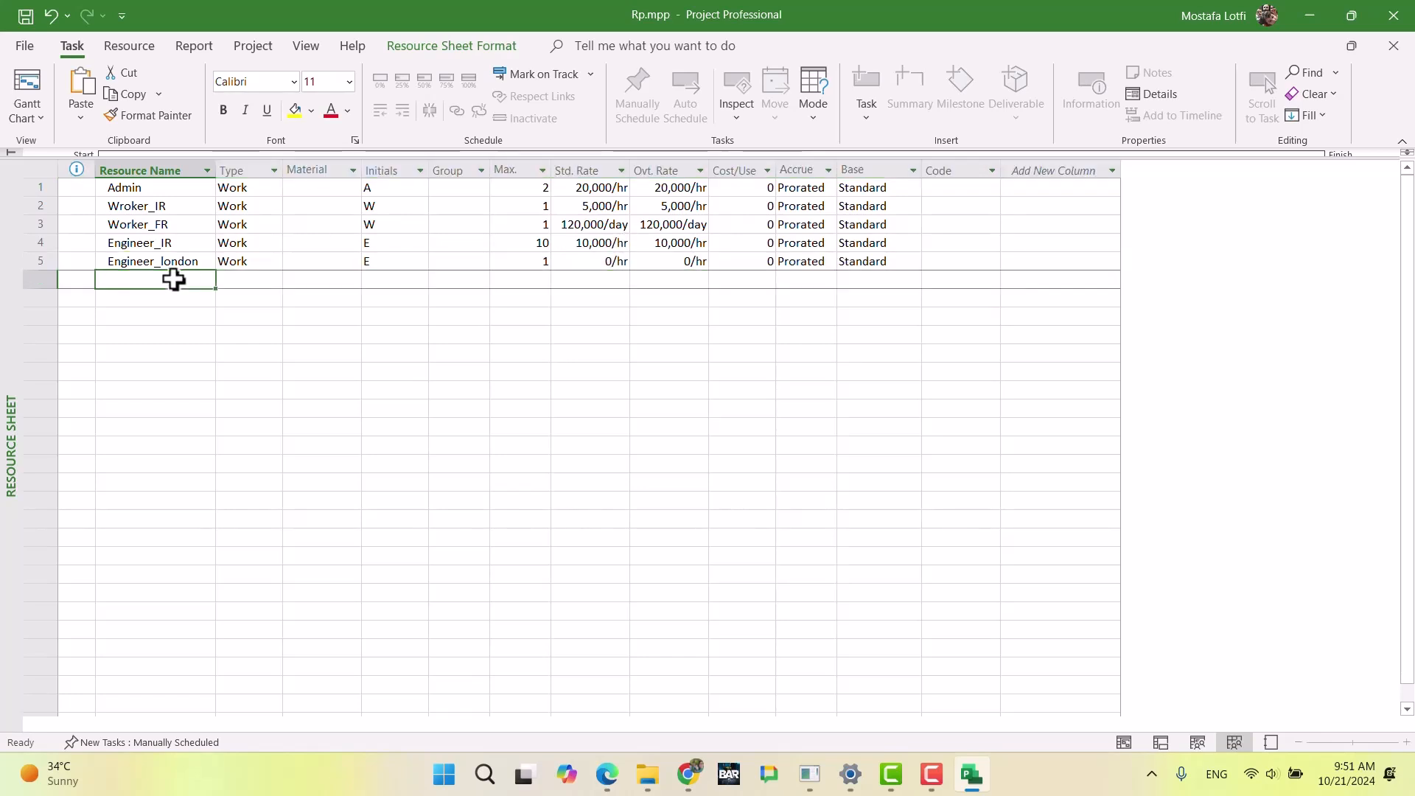
type("Engineer")
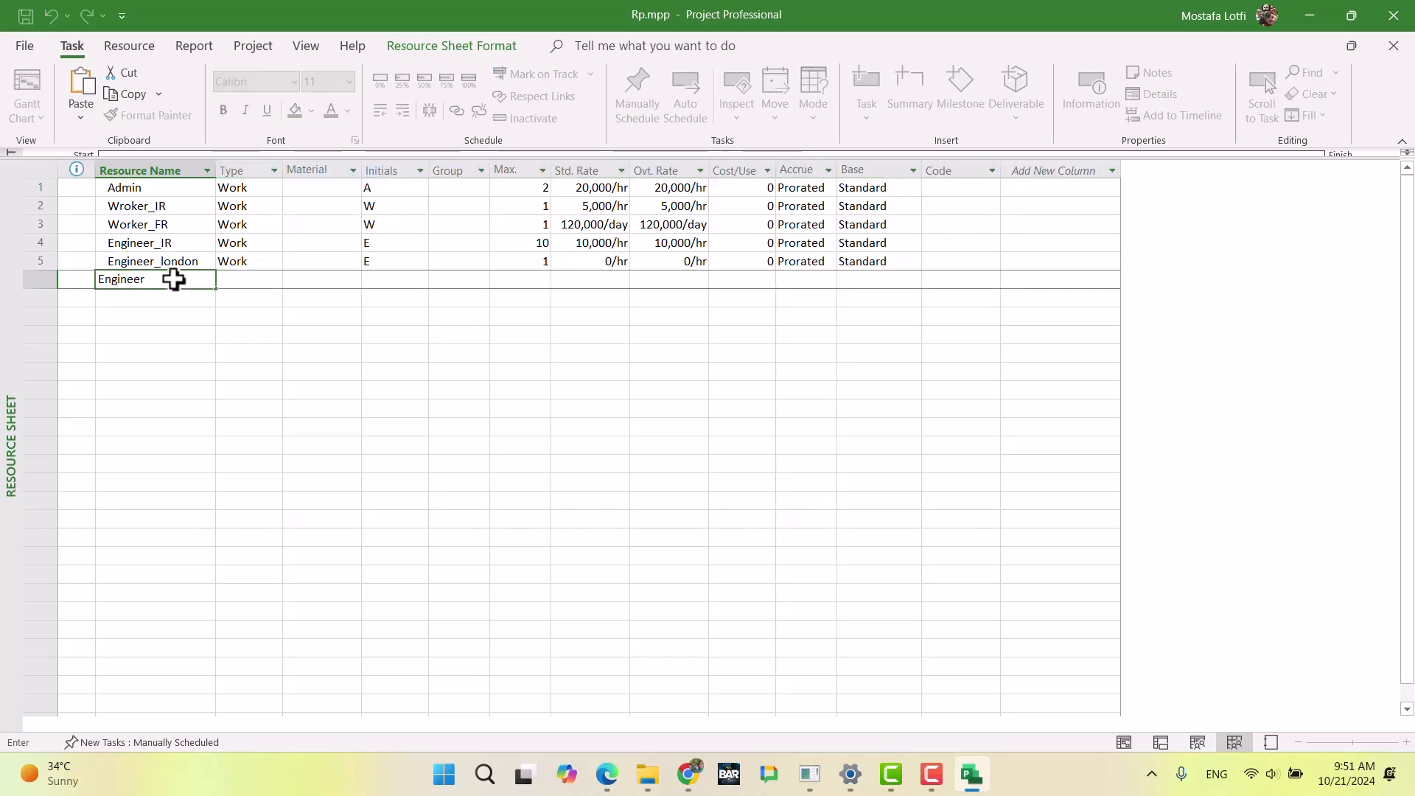
type("_dubai")
key("Return")
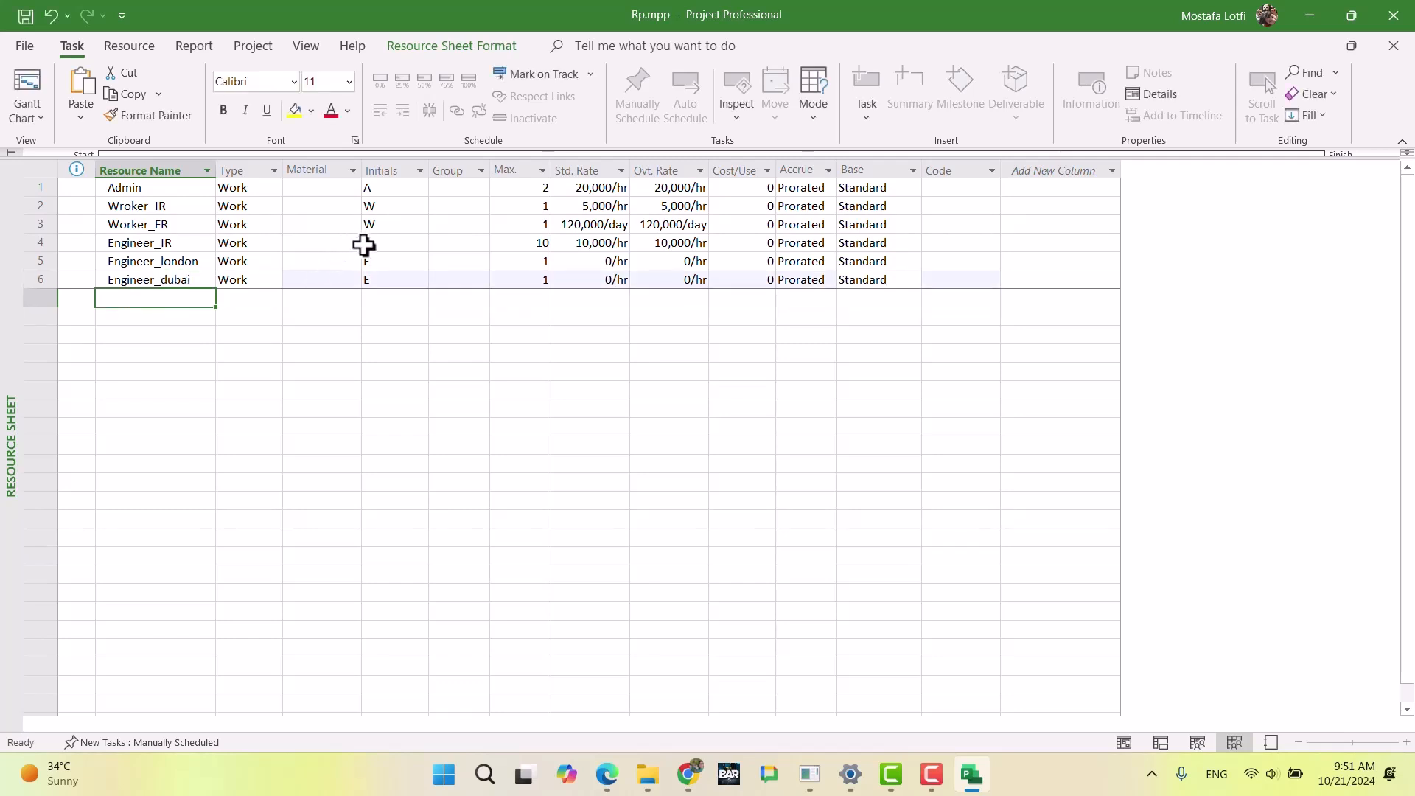
Step: Assign the group Eng to Engineer_IR, Engineer_london and Engineer_dubai
left_click(462, 247)
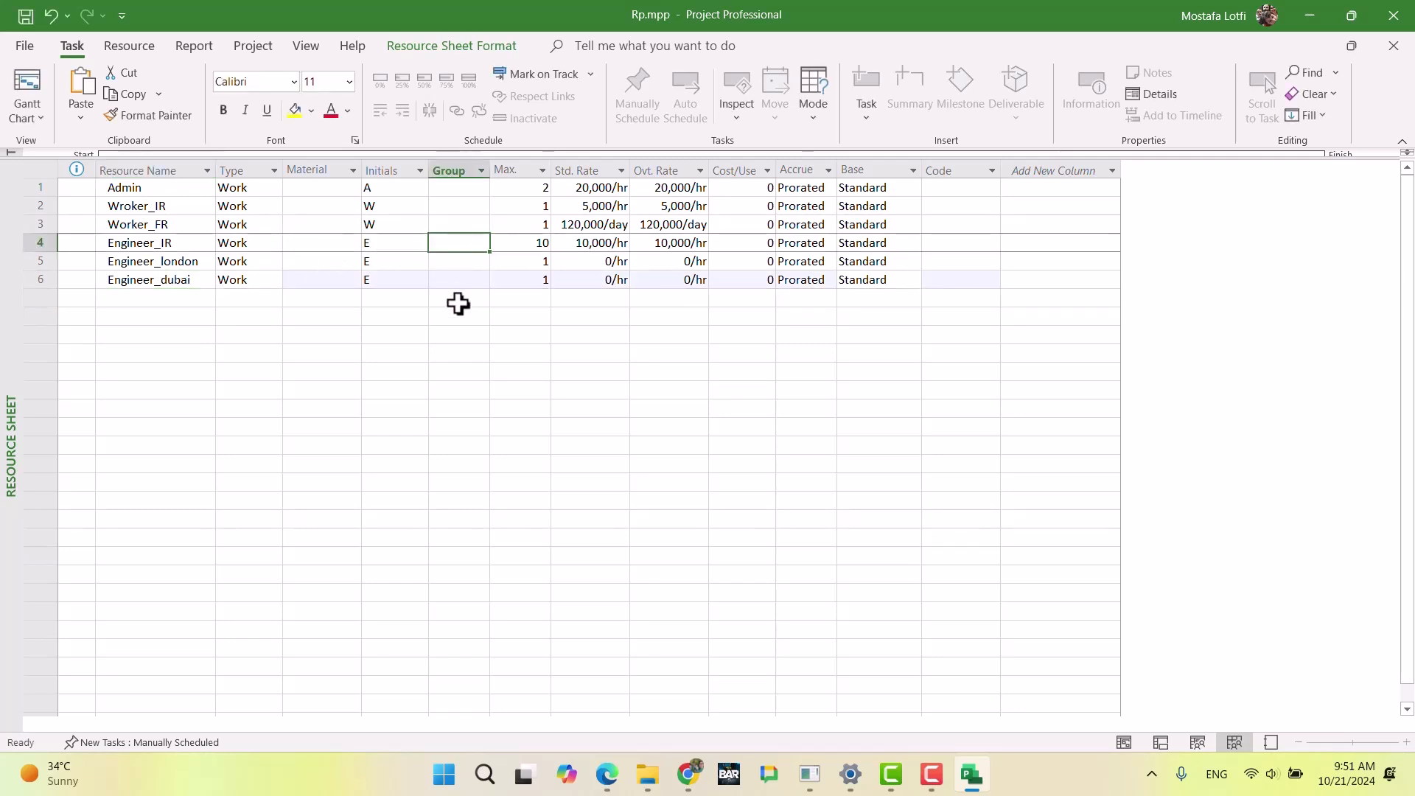
type("Eng")
key("Return")
type("Eng")
key("Return")
type("Eng")
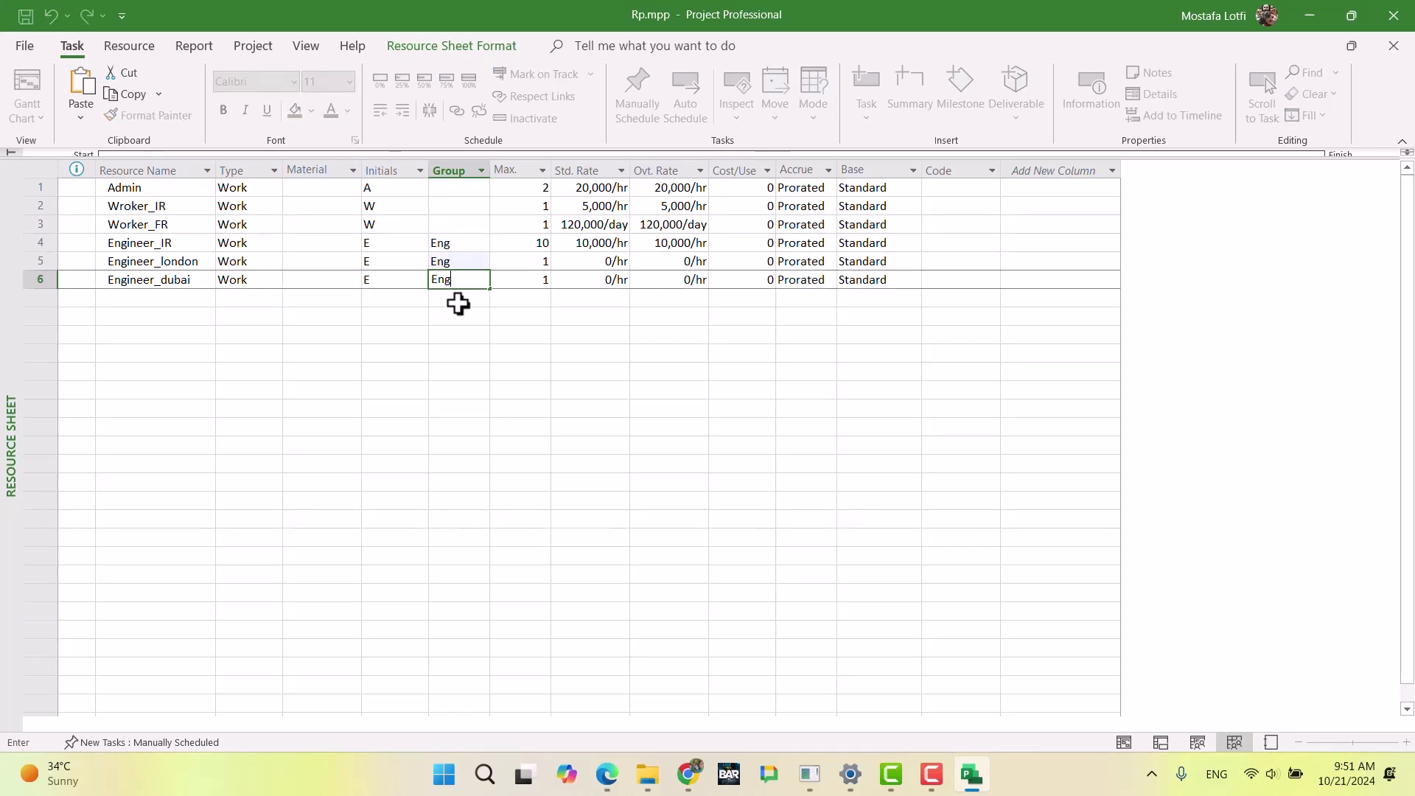
key("Return")
key("Return")
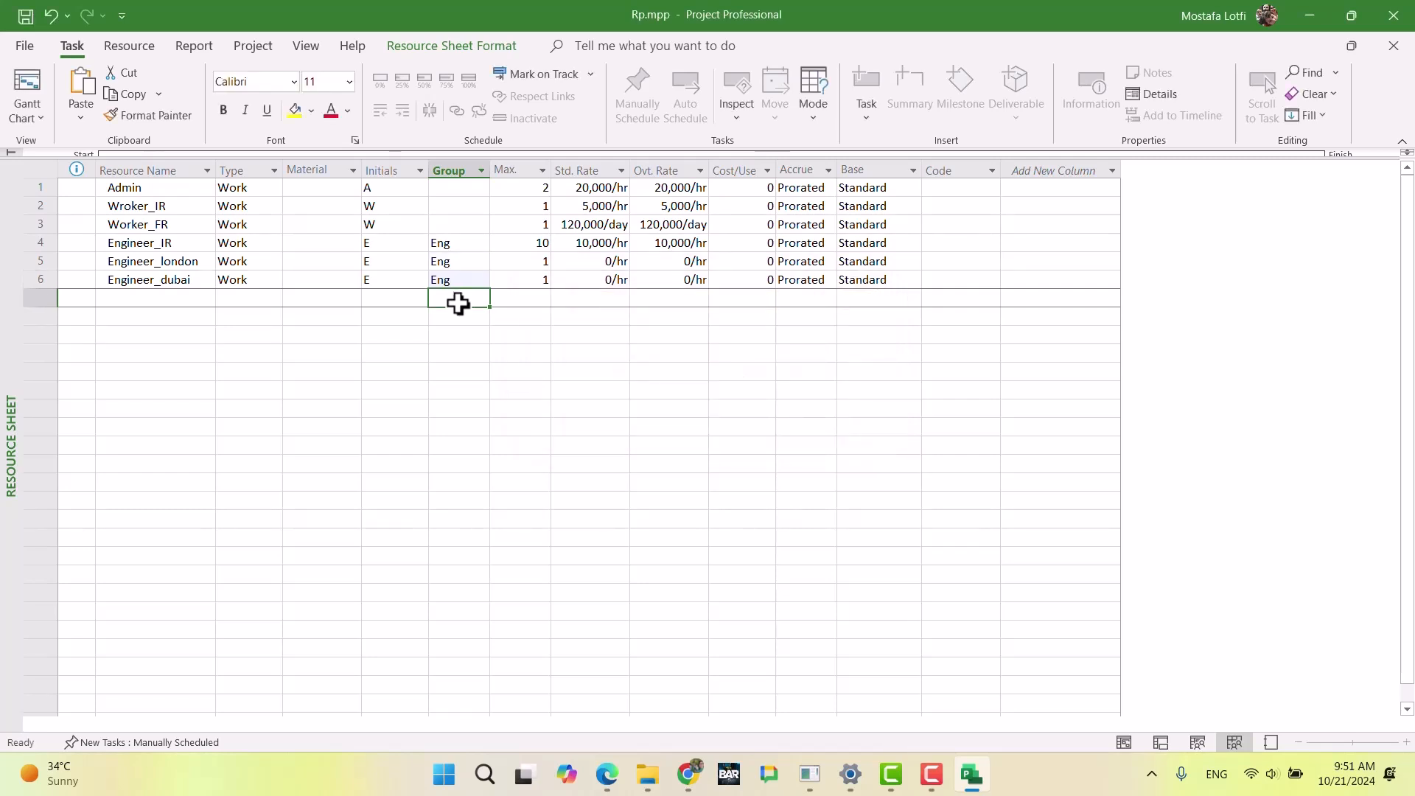
Step: Assign the group wk to Wroker_IR and Worker_FR
key("Up")
key("Up")
key("Up")
key("Up")
key("Up")
type("w")
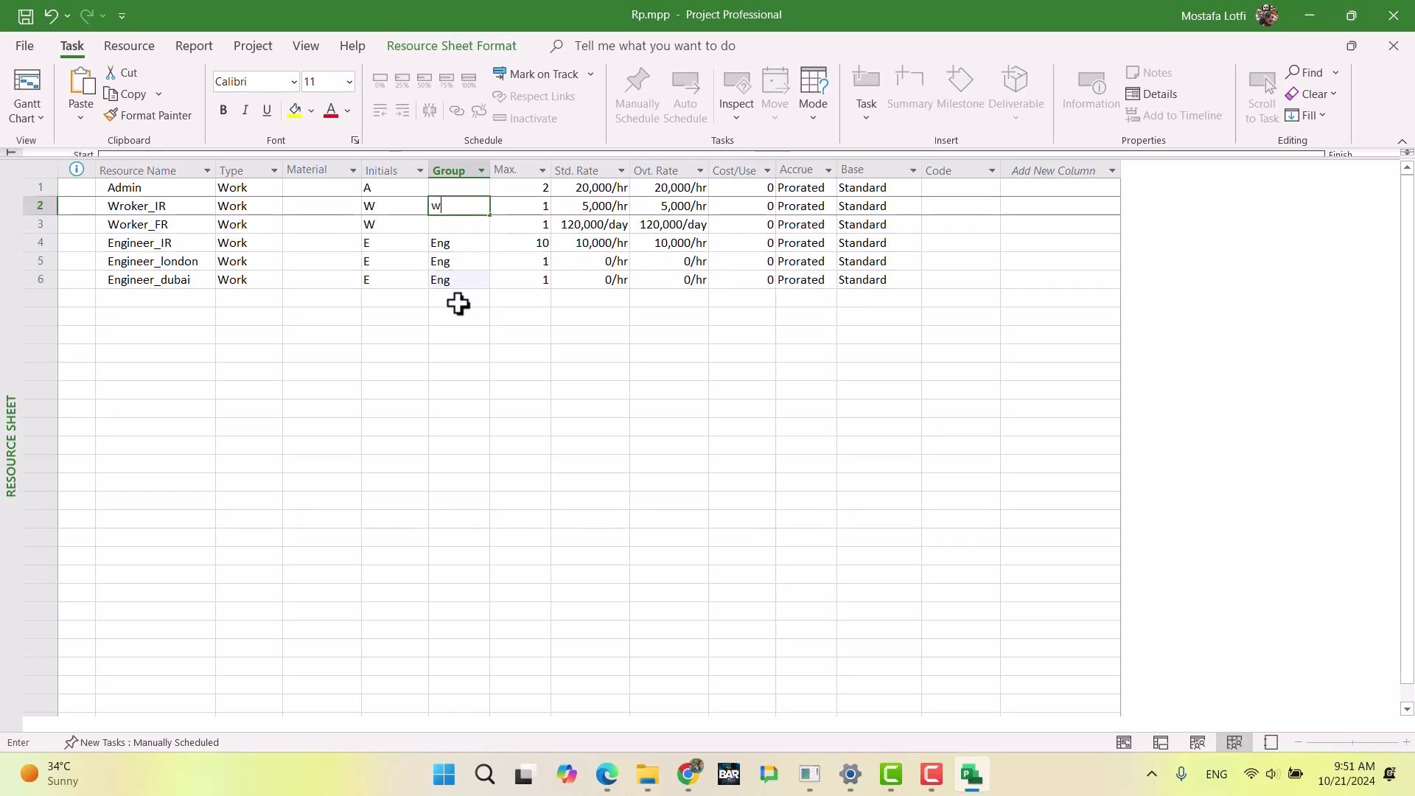
type("k")
key("Return")
type("wj")
key("Return")
key("Up")
type("wk")
key("Return")
Step: Assign the group Eng to the Admin resource
key("Up")
key("Up")
key("Up")
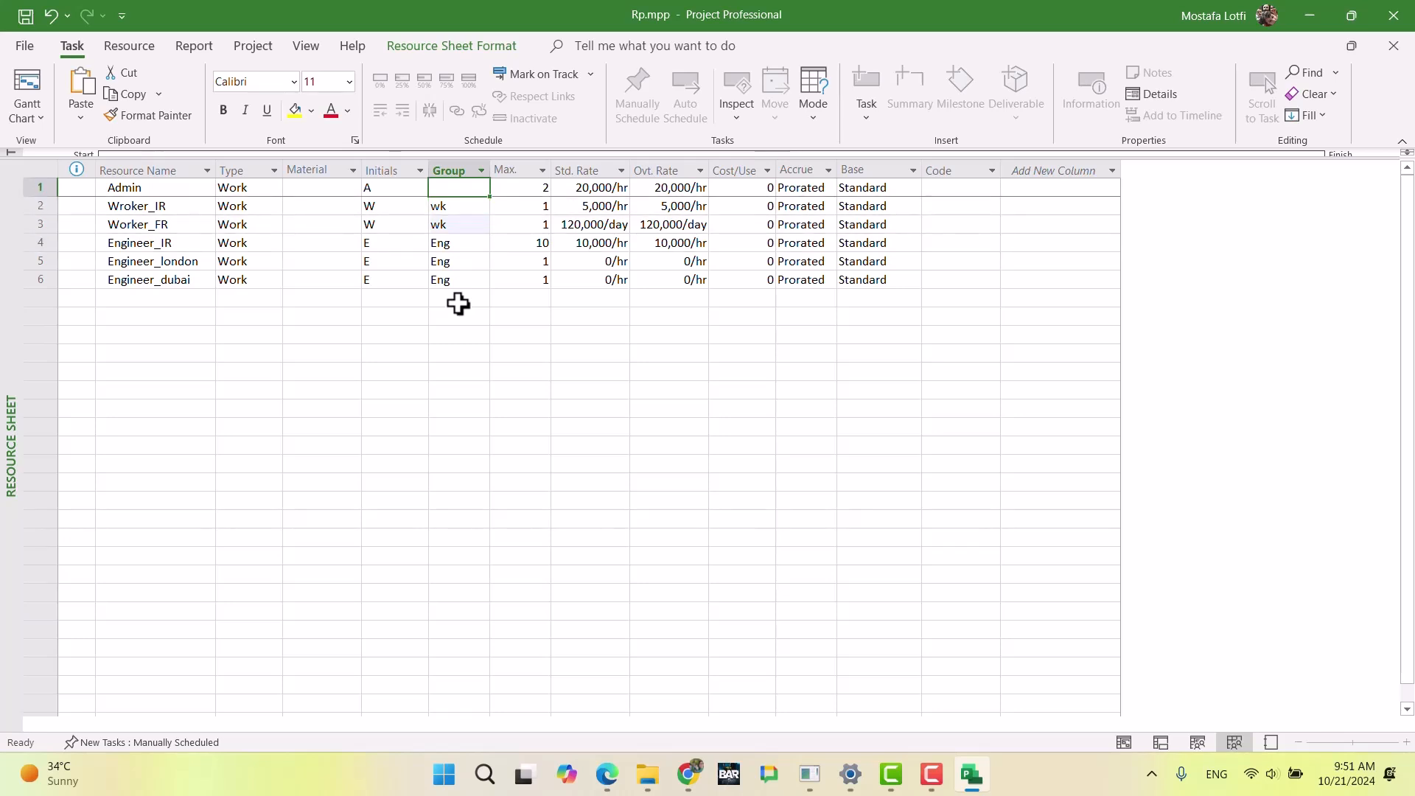
type("Eng")
key("Return")
key("Down")
key("Down")
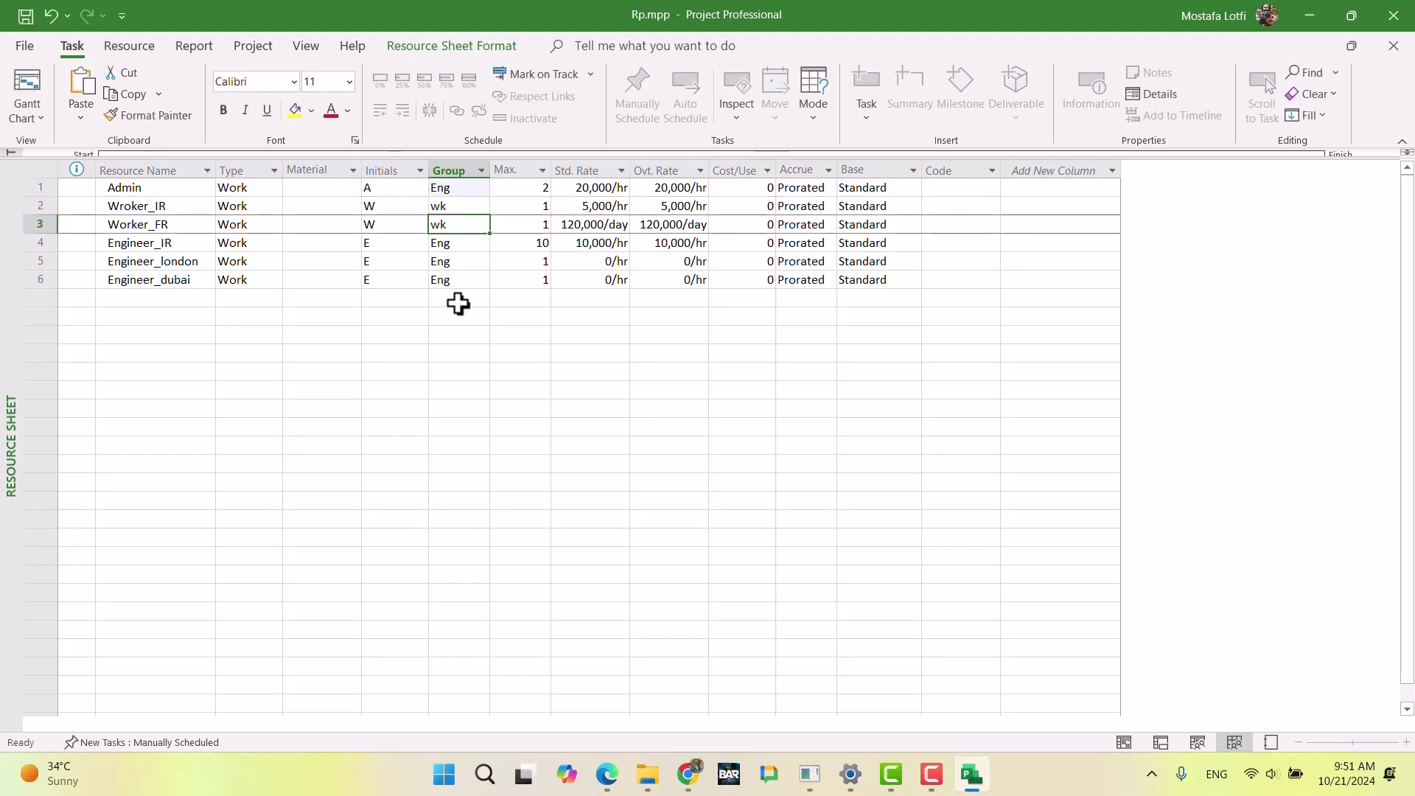
key("Down")
key("Down")
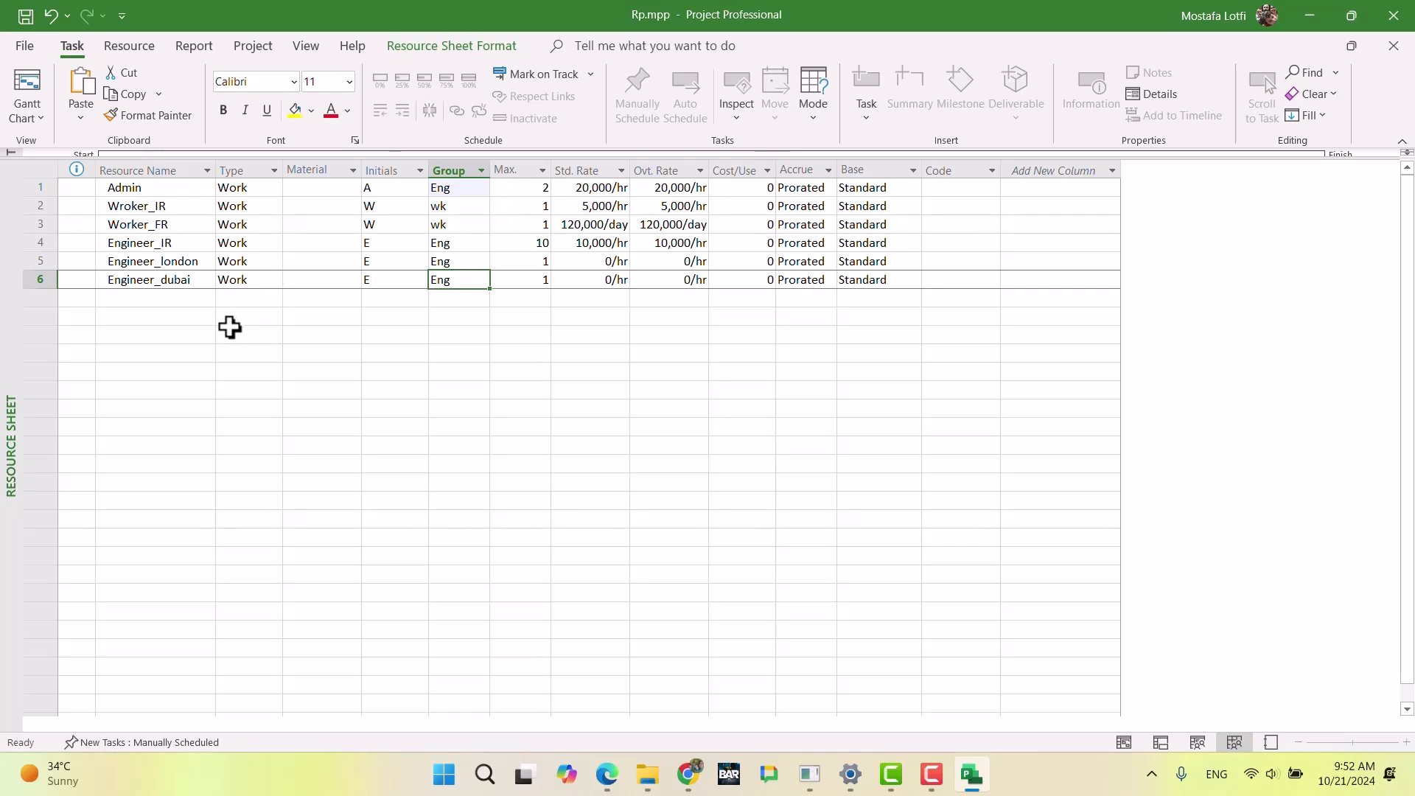
left_click(192, 318)
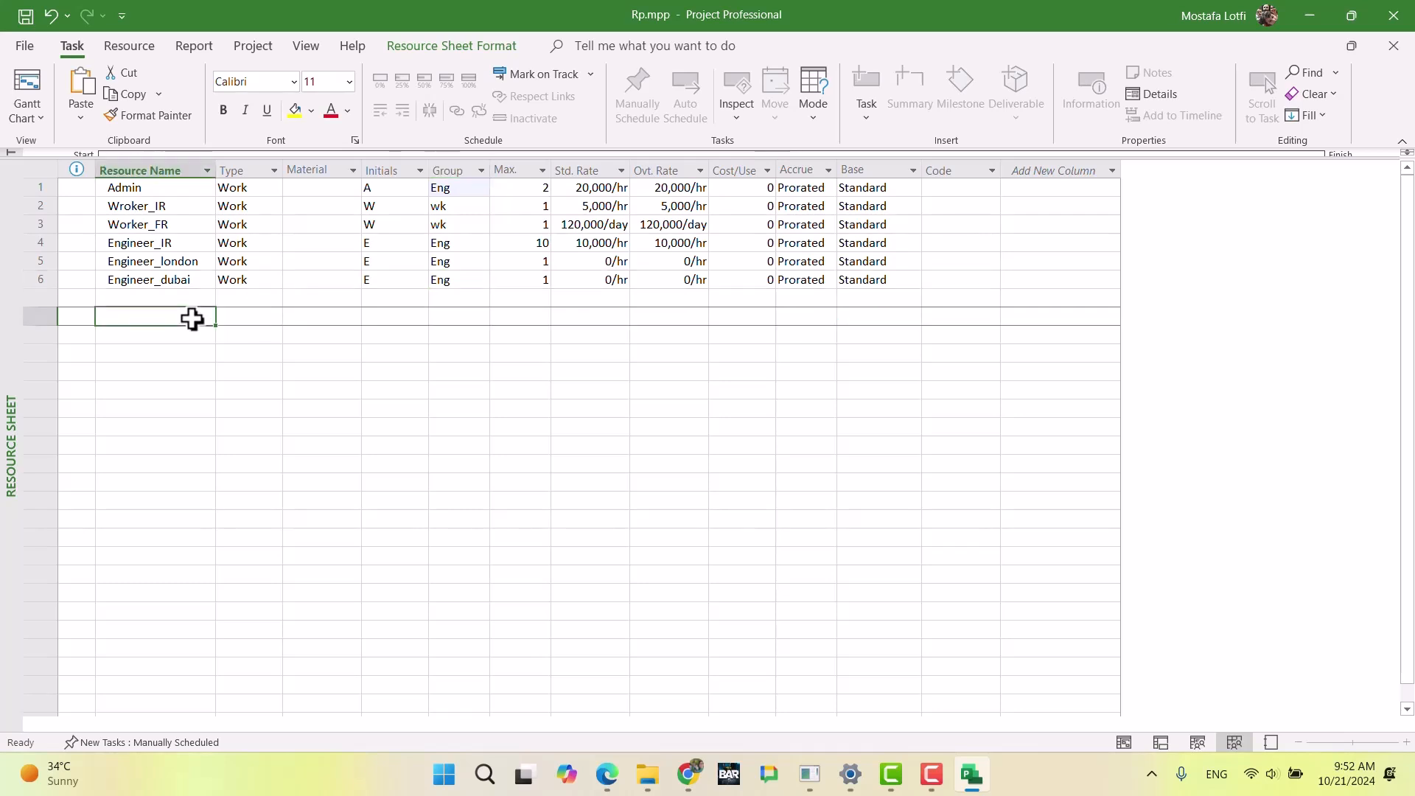
left_click(444, 163)
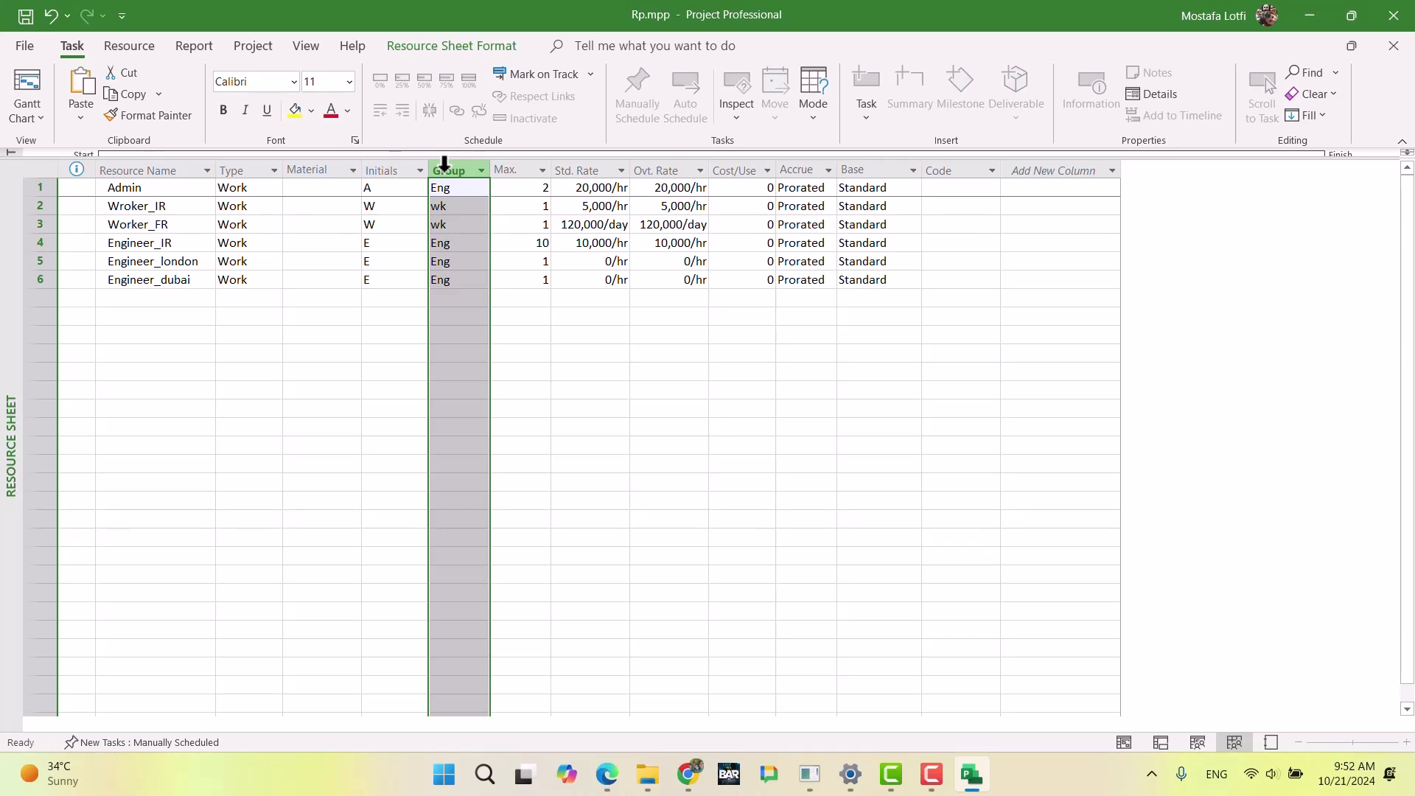
left_click(470, 282)
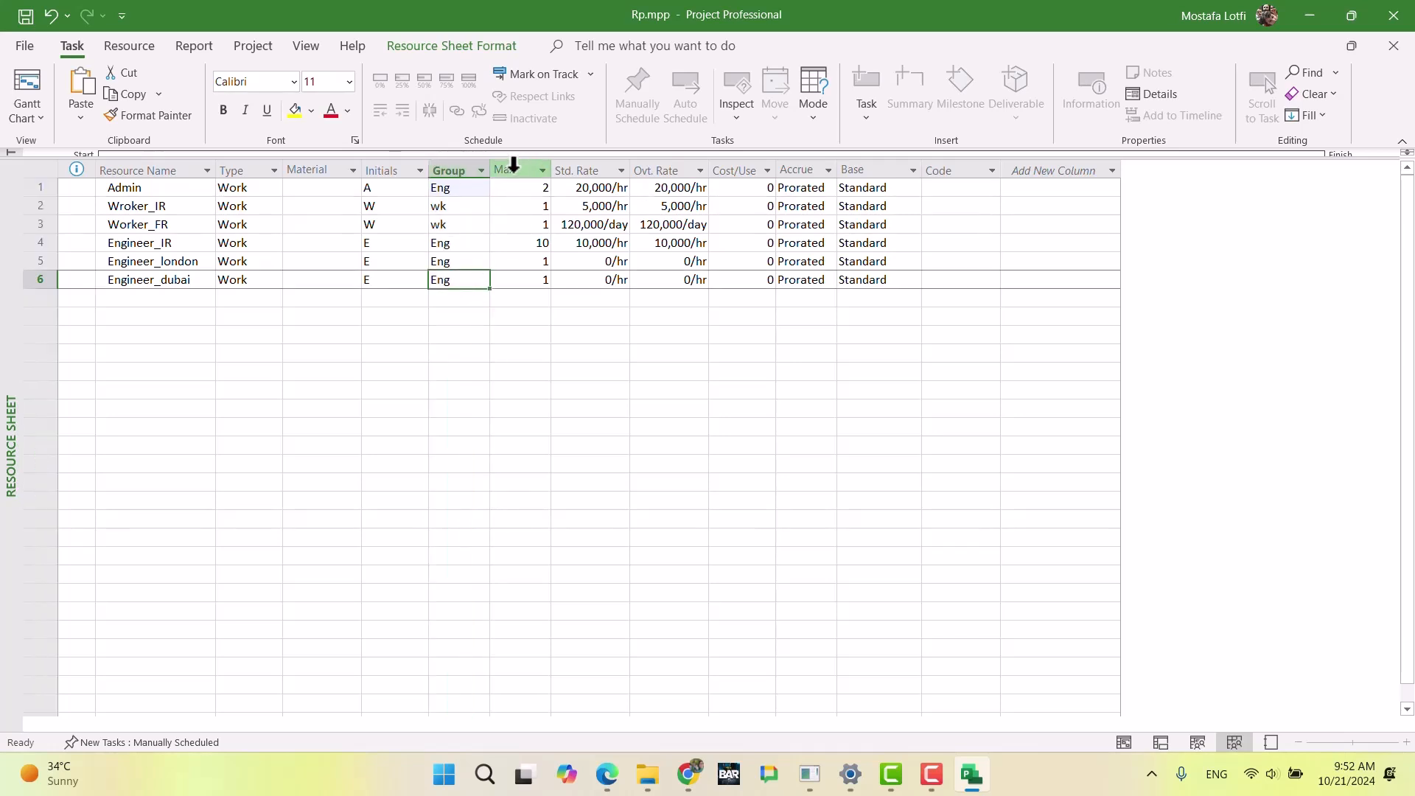
left_click(358, 318)
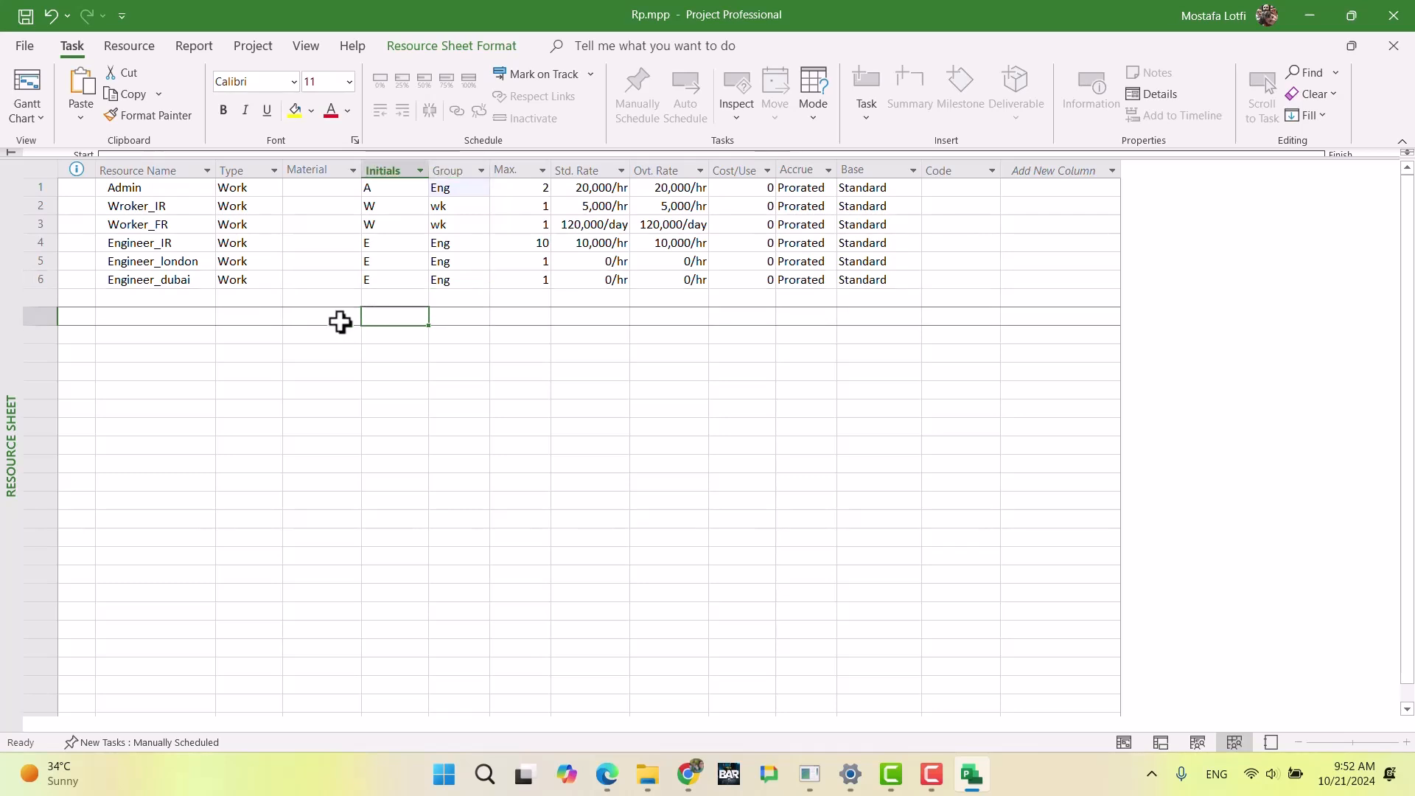
left_click(189, 299)
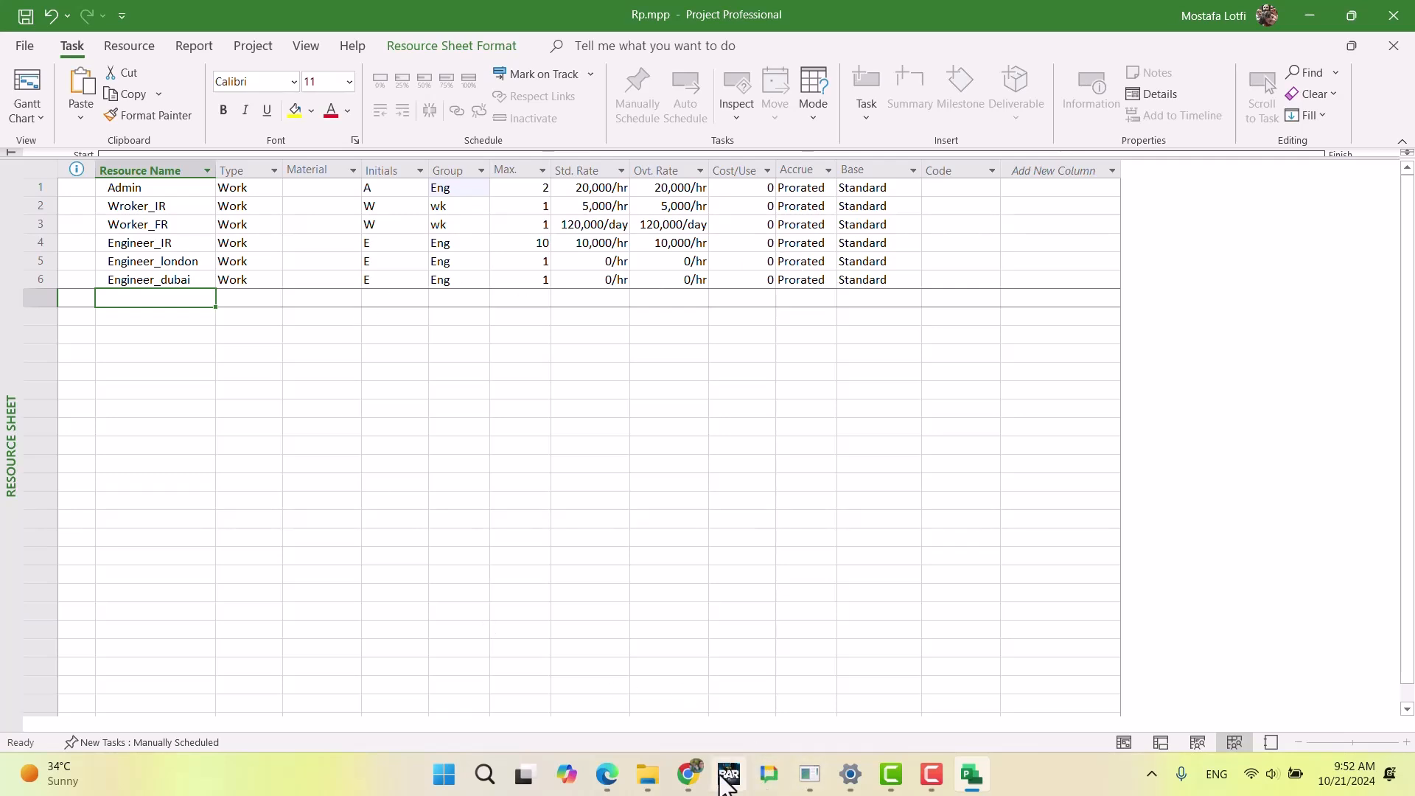
Step: Check the London engineer's availability in the exam document in Chrome, then set Engineer_london's maximum units to 4 in Microsoft Project
left_click(688, 774)
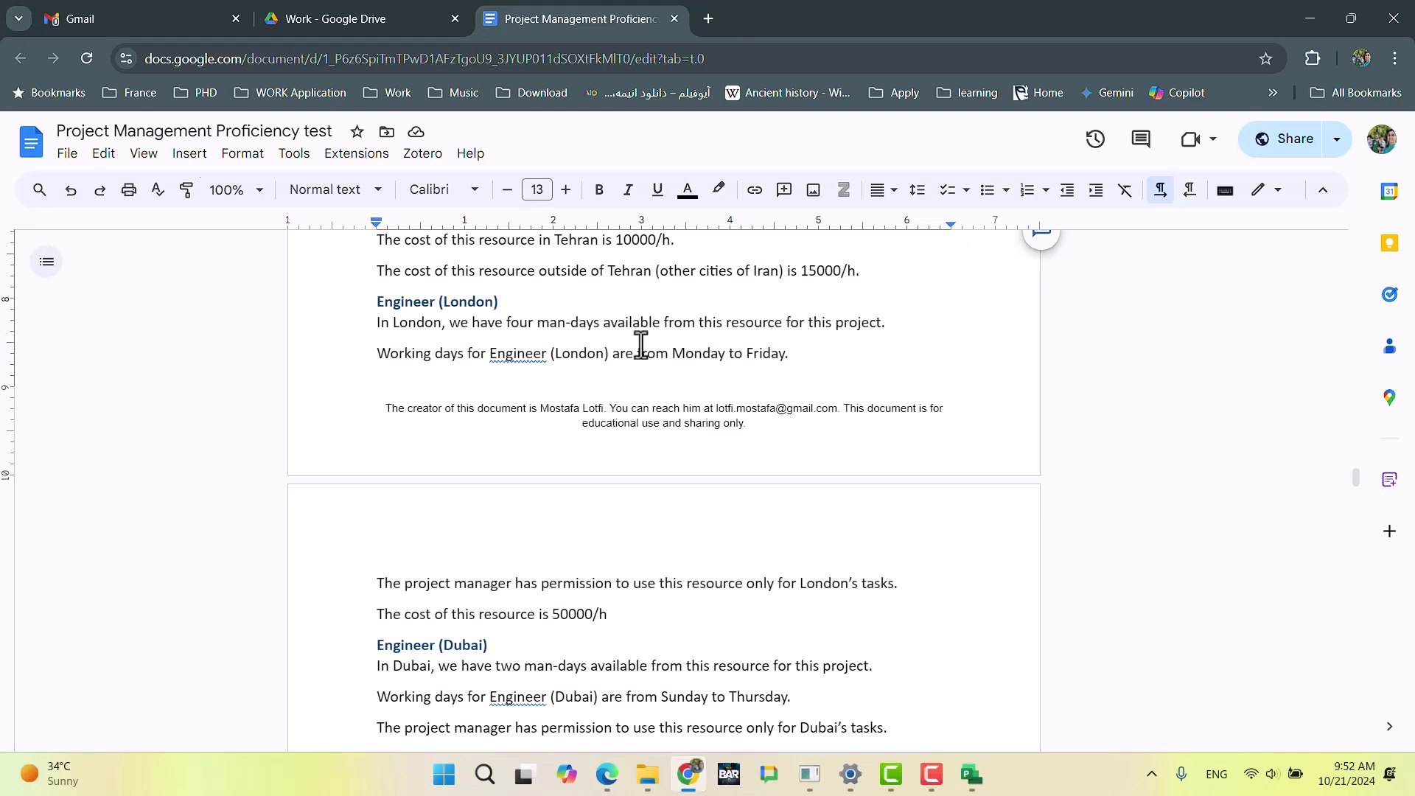
key("alt+Tab")
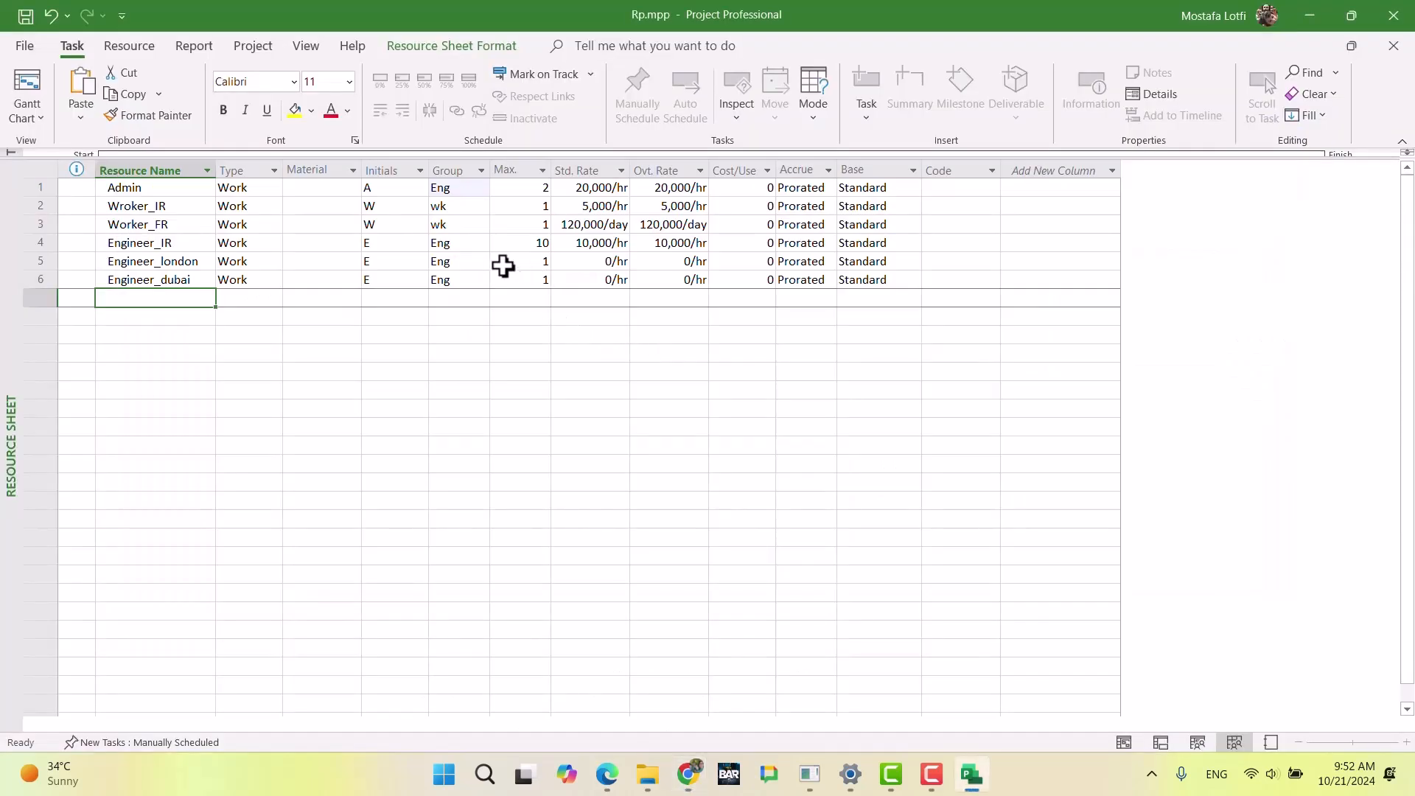
left_click(502, 266)
type("4")
key("Return")
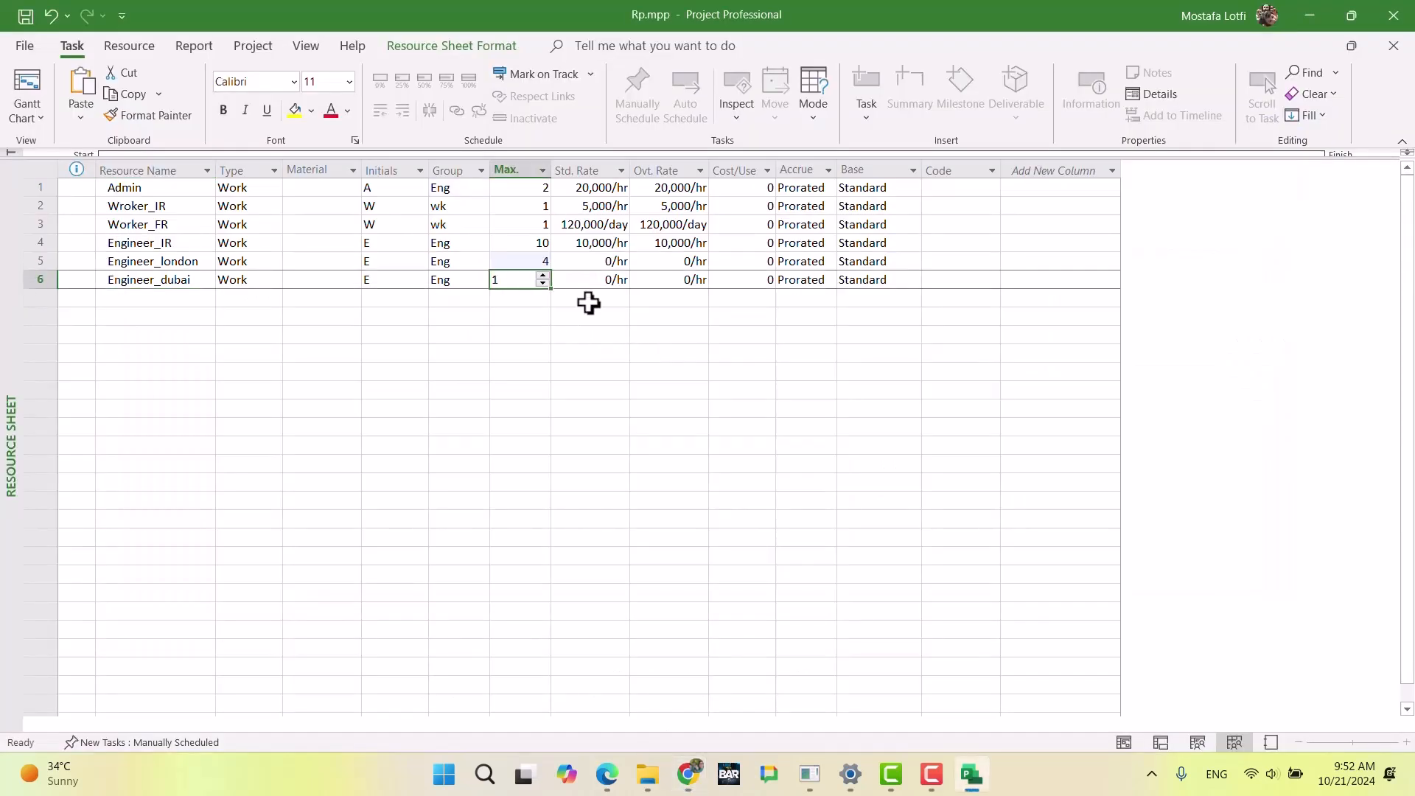
Step: Switch to the exam document in Chrome and examine the Engineer (London) working days, usage permission and cost
key("Right")
key("alt")
key("Left")
key("Left")
key("alt+Tab")
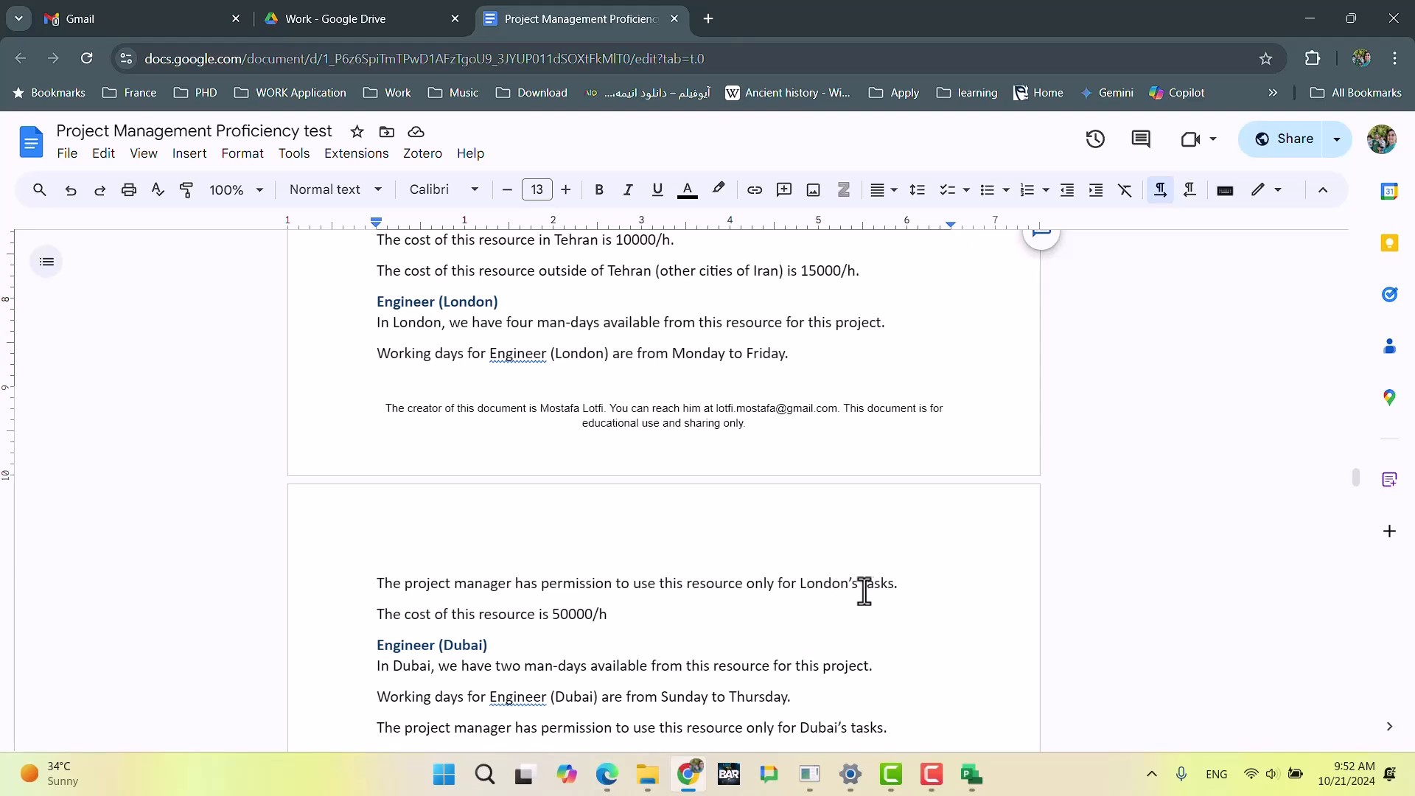
Step: Review the London usage permission in the exam document, then switch to Microsoft Project and set Engineer_london's standard rate to 50,000/hr
left_click_drag(904, 582, 587, 572)
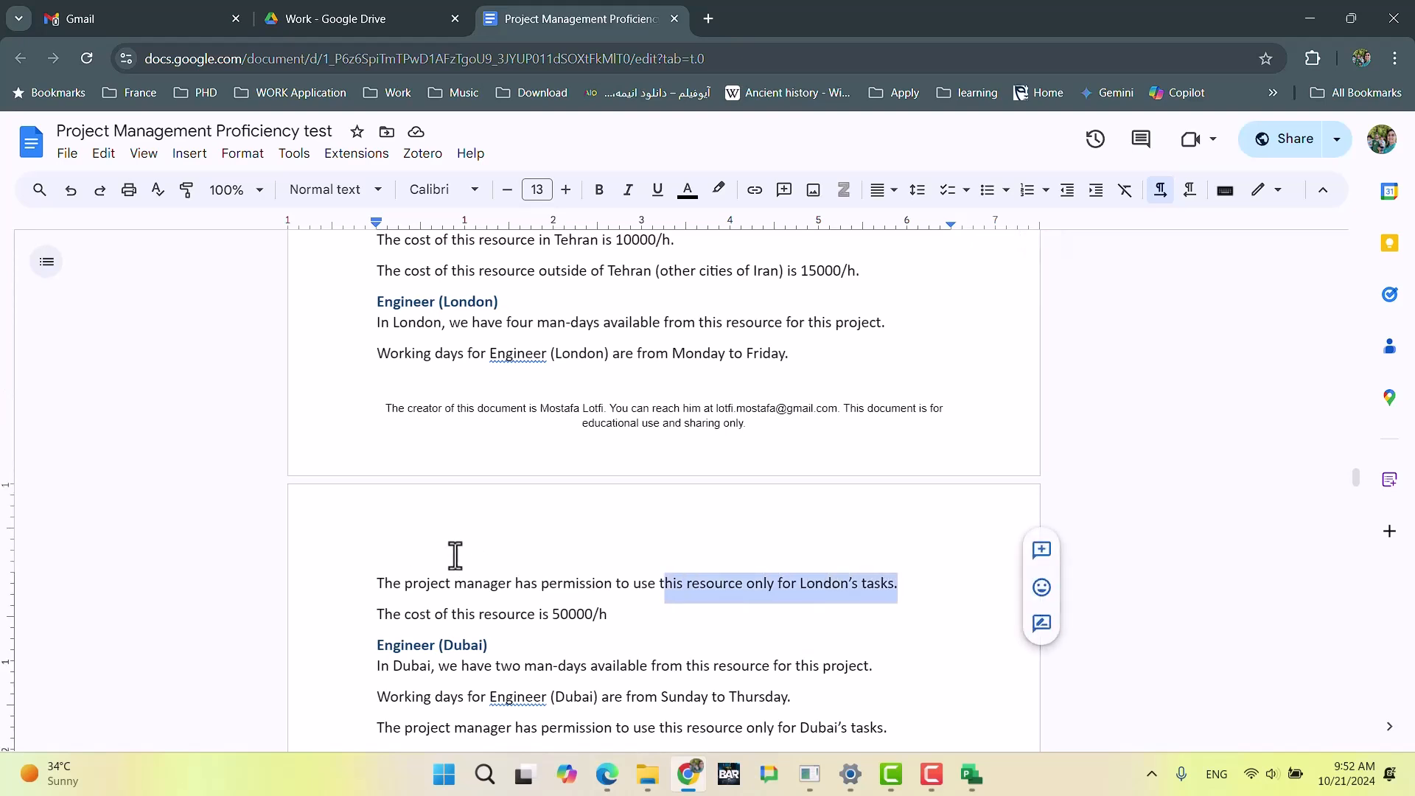
left_click(673, 584)
left_click_drag(913, 581, 361, 587)
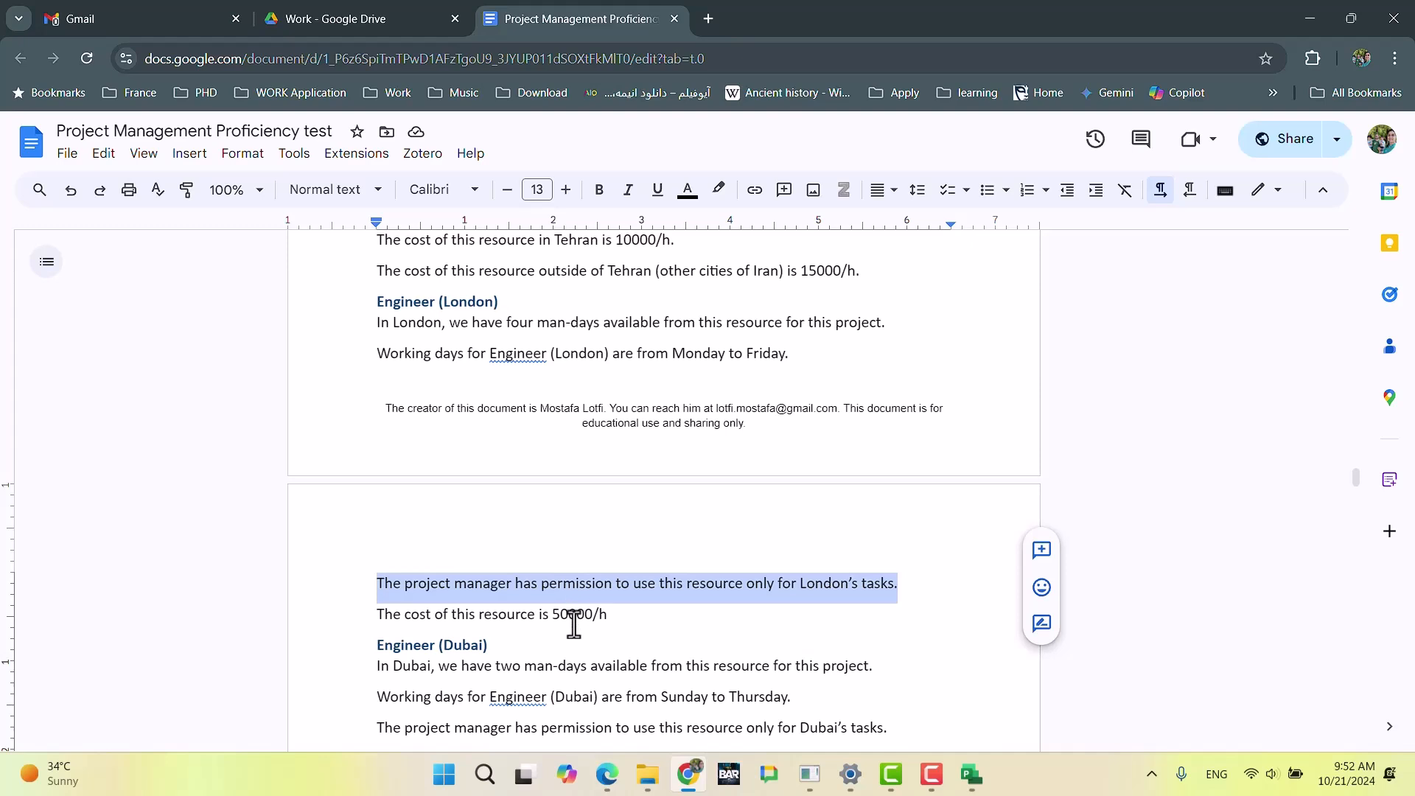
key("alt+Tab")
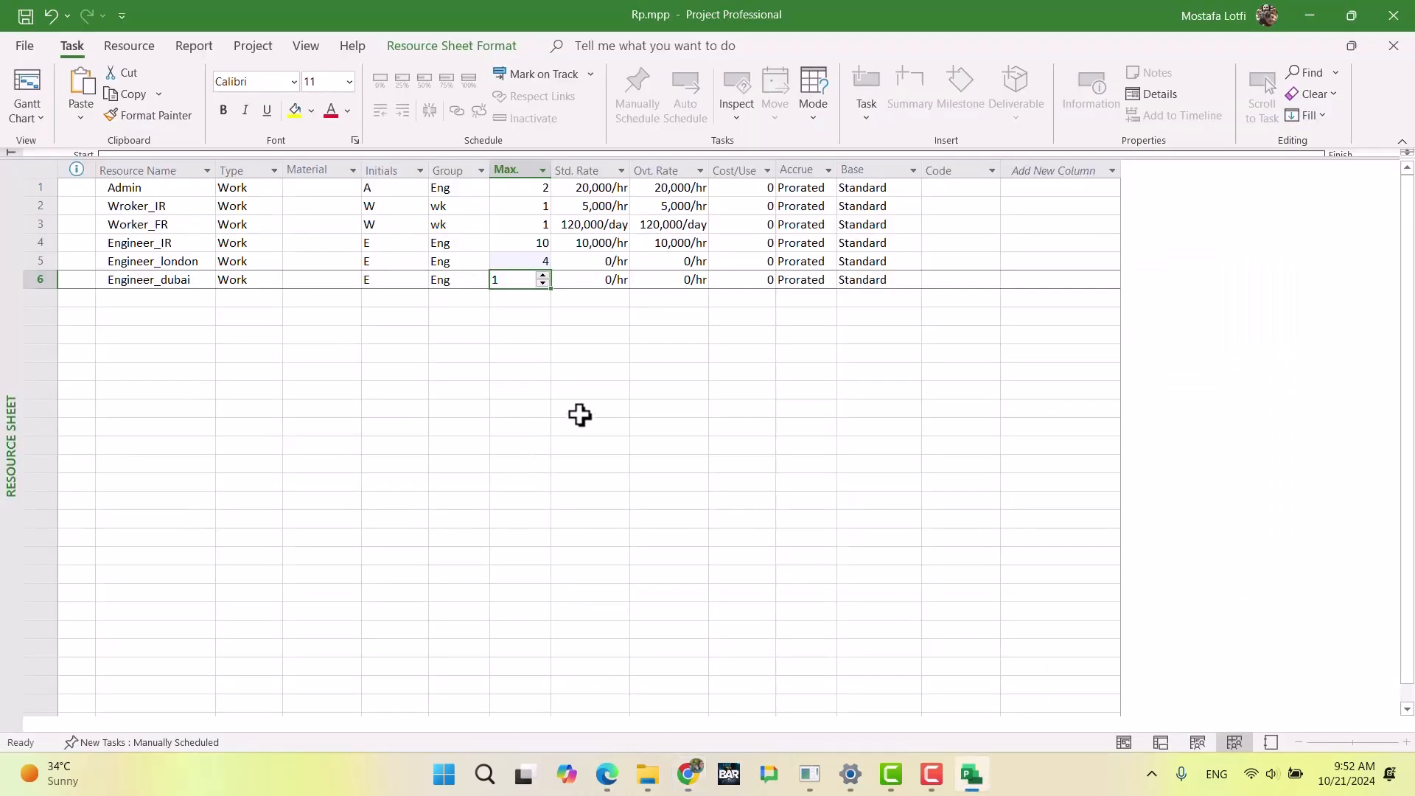
key("Tab")
key("Up")
type("5")
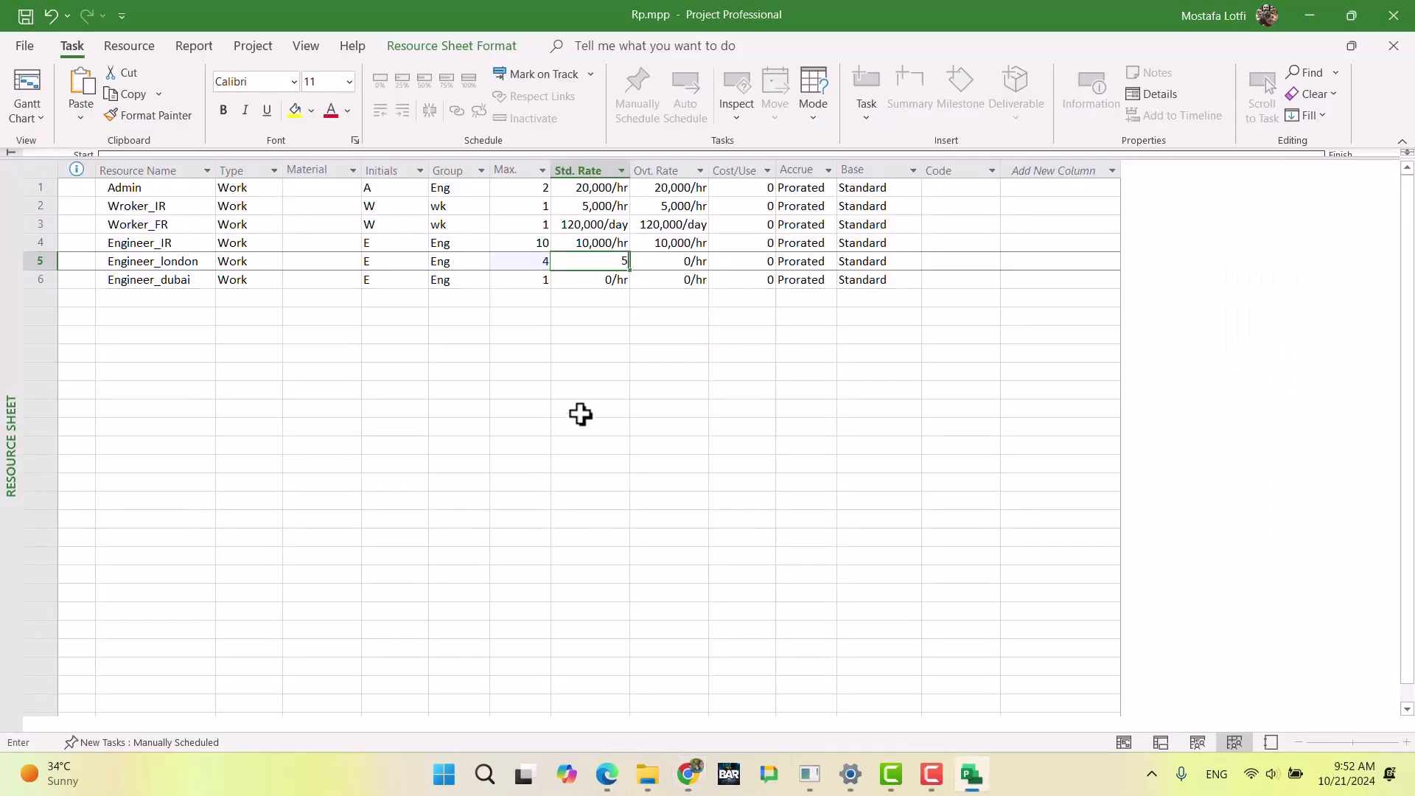
type("0,000")
key("Return")
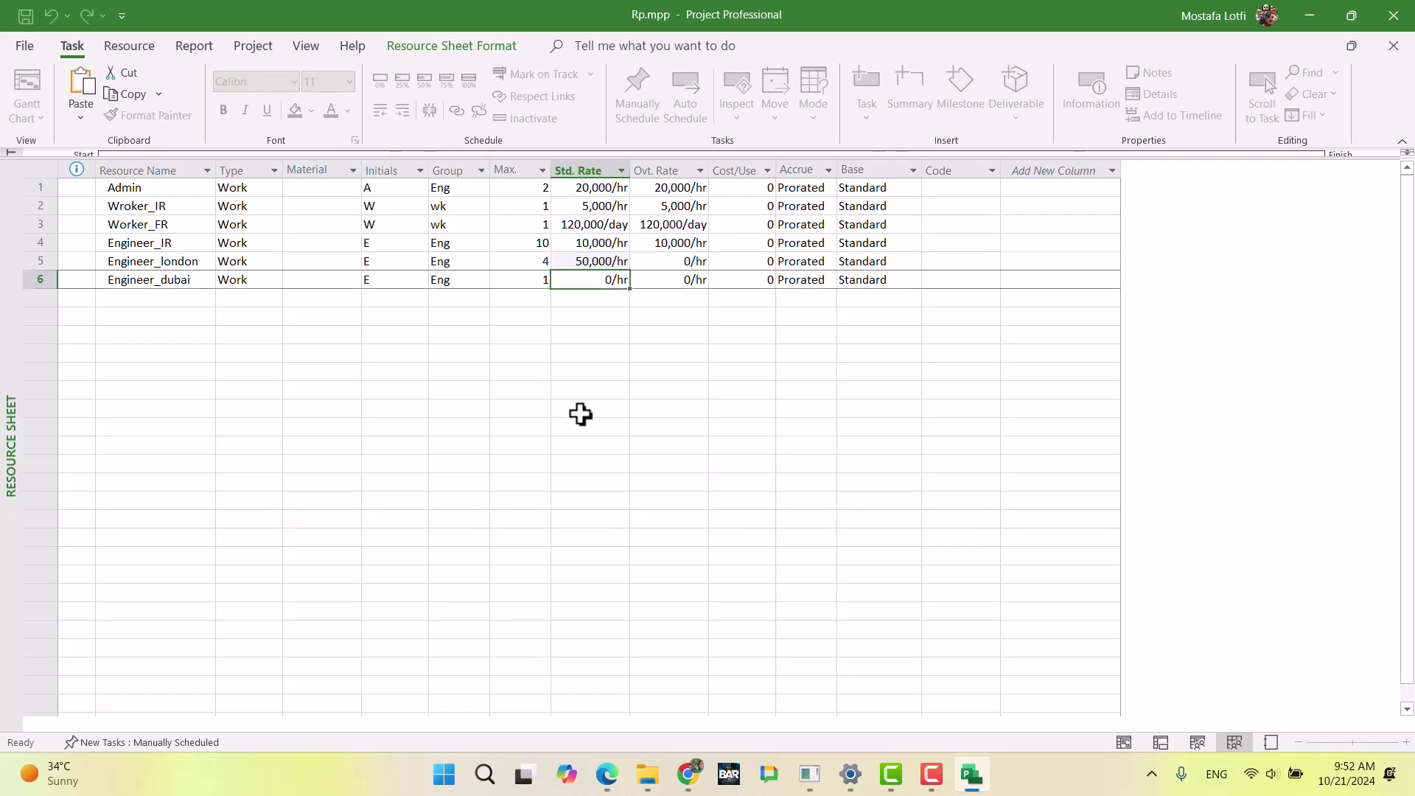
Step: Set Engineer_london's overtime rate to 50,000/hr
key("Up")
key("Tab")
type("50000")
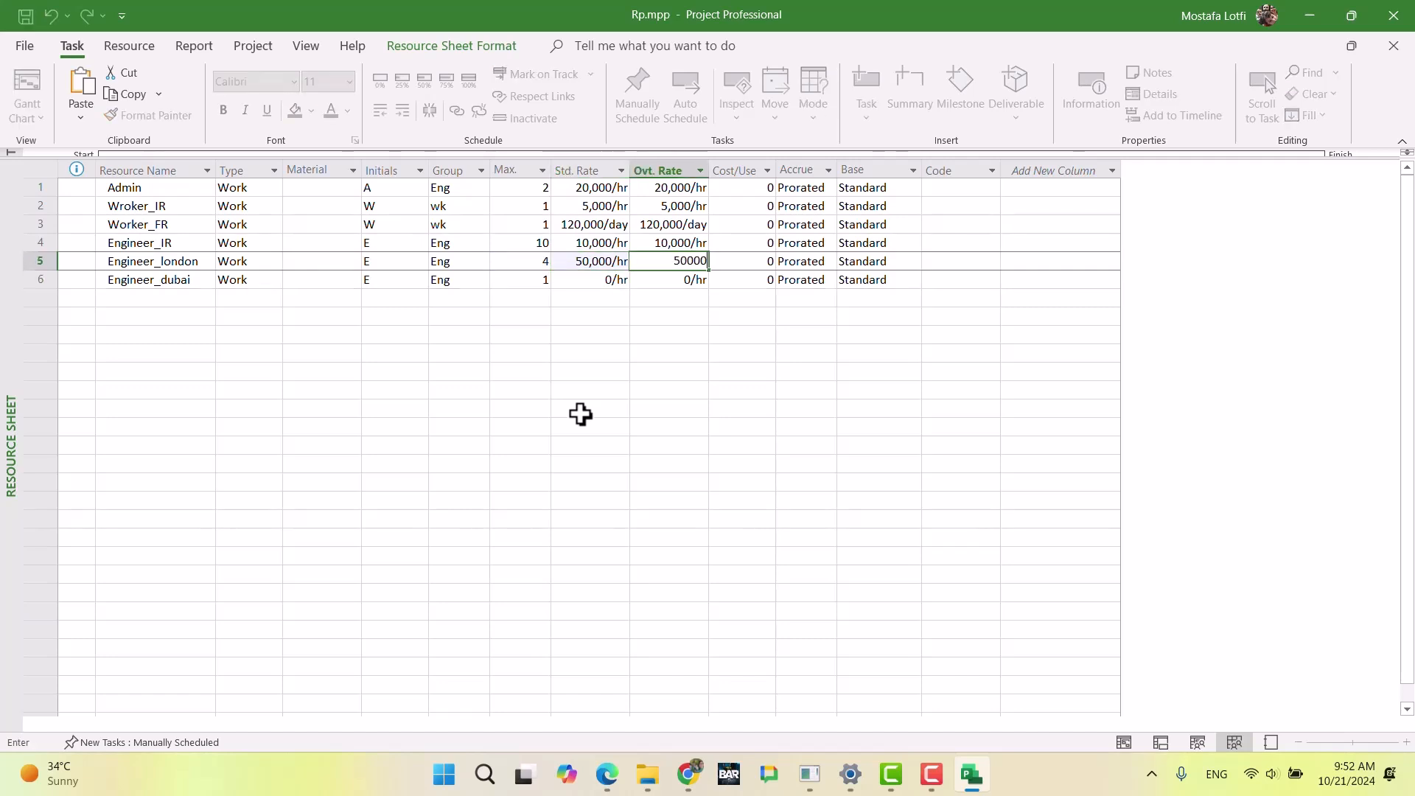
key("Return")
key("Up")
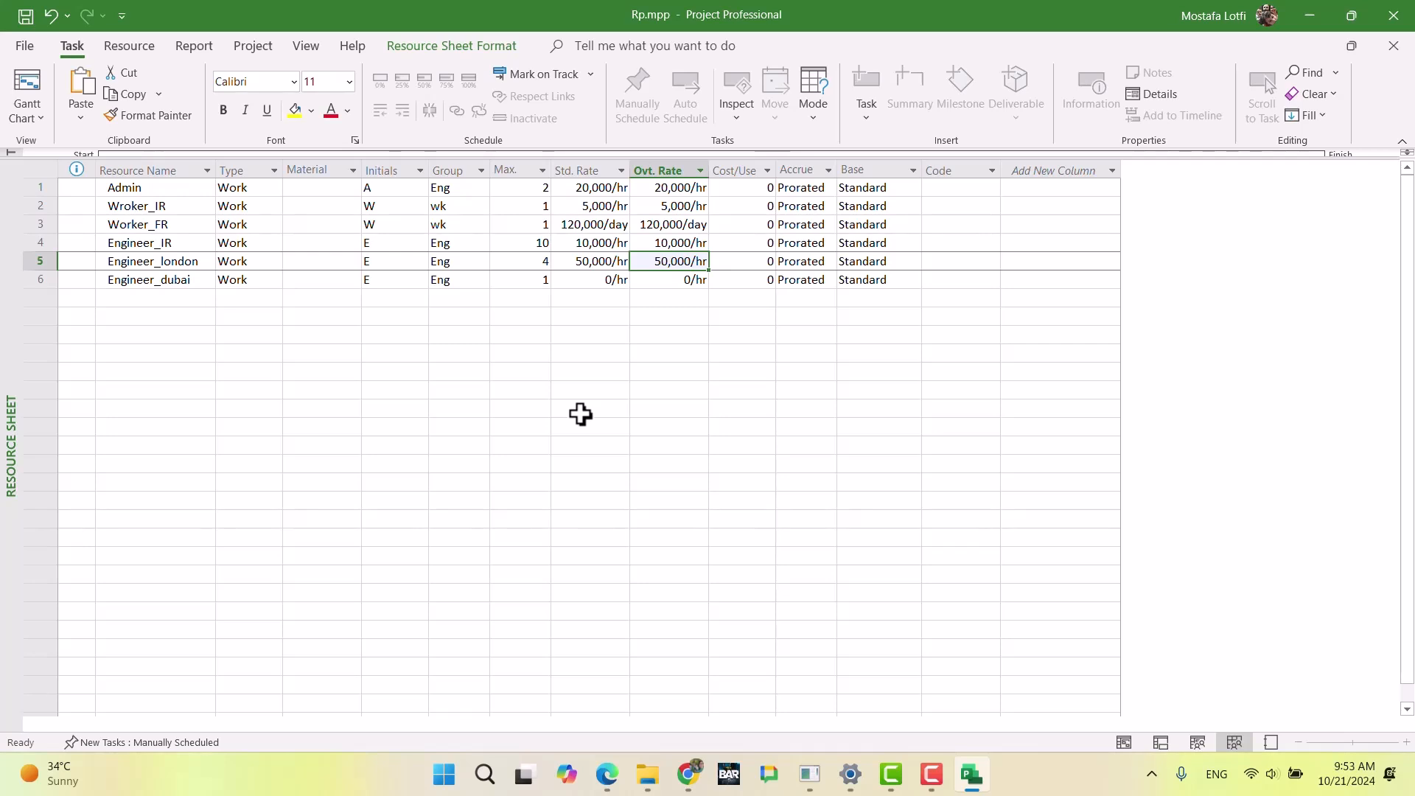
Step: Add a row with effective date May 1 to Engineer_london's default cost rate table A
left_click(313, 261)
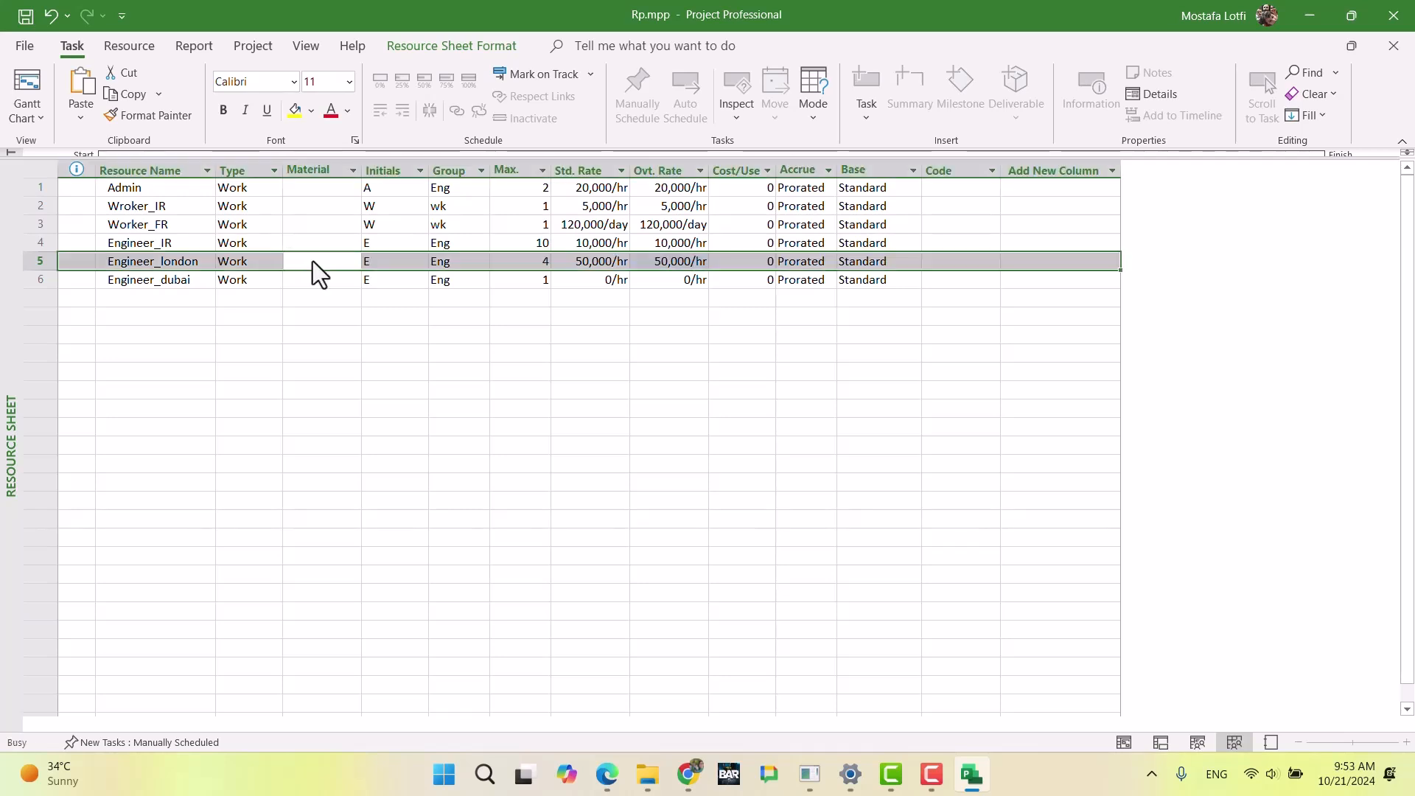
double_click(313, 261)
left_click(581, 390)
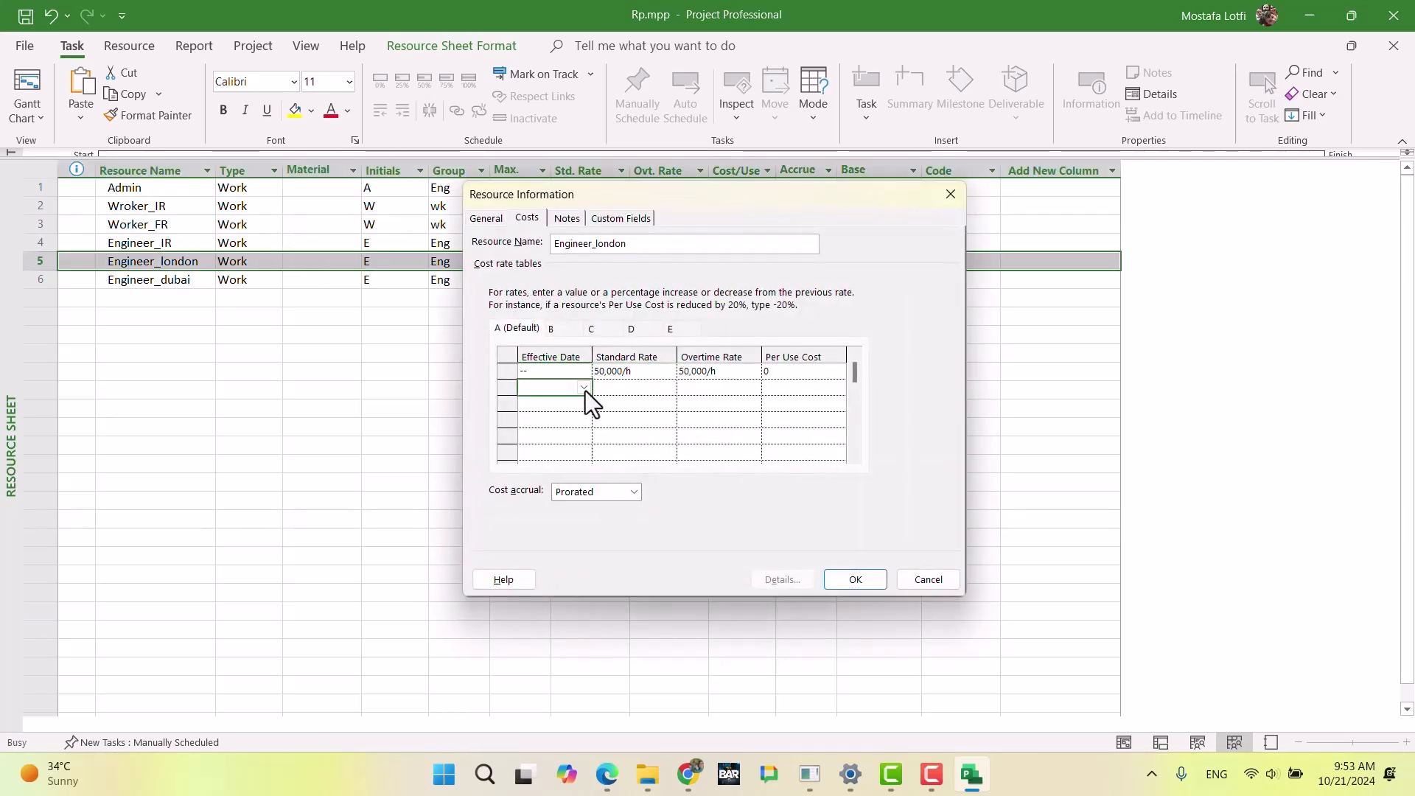
left_click(584, 387)
left_click(581, 407)
left_click(580, 407)
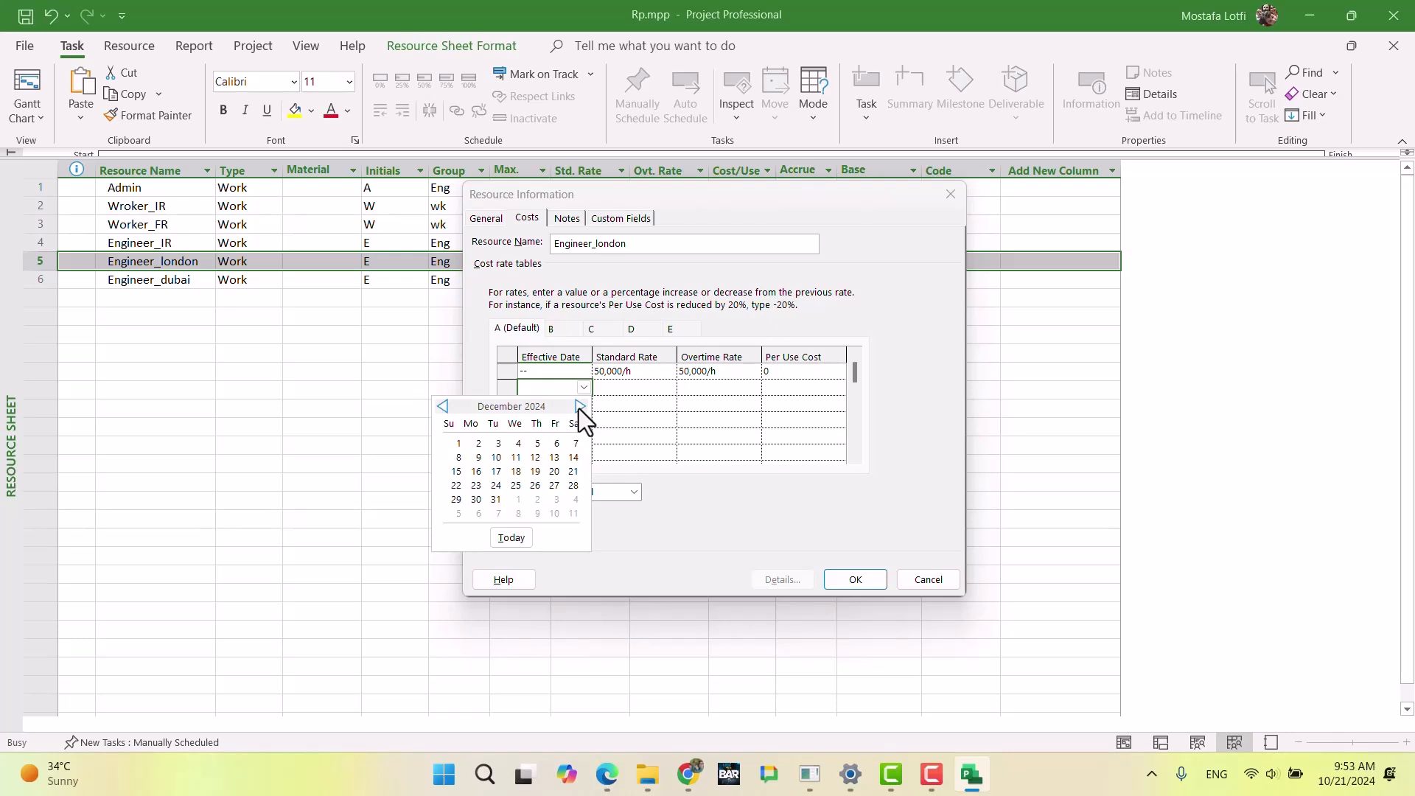
left_click(439, 406)
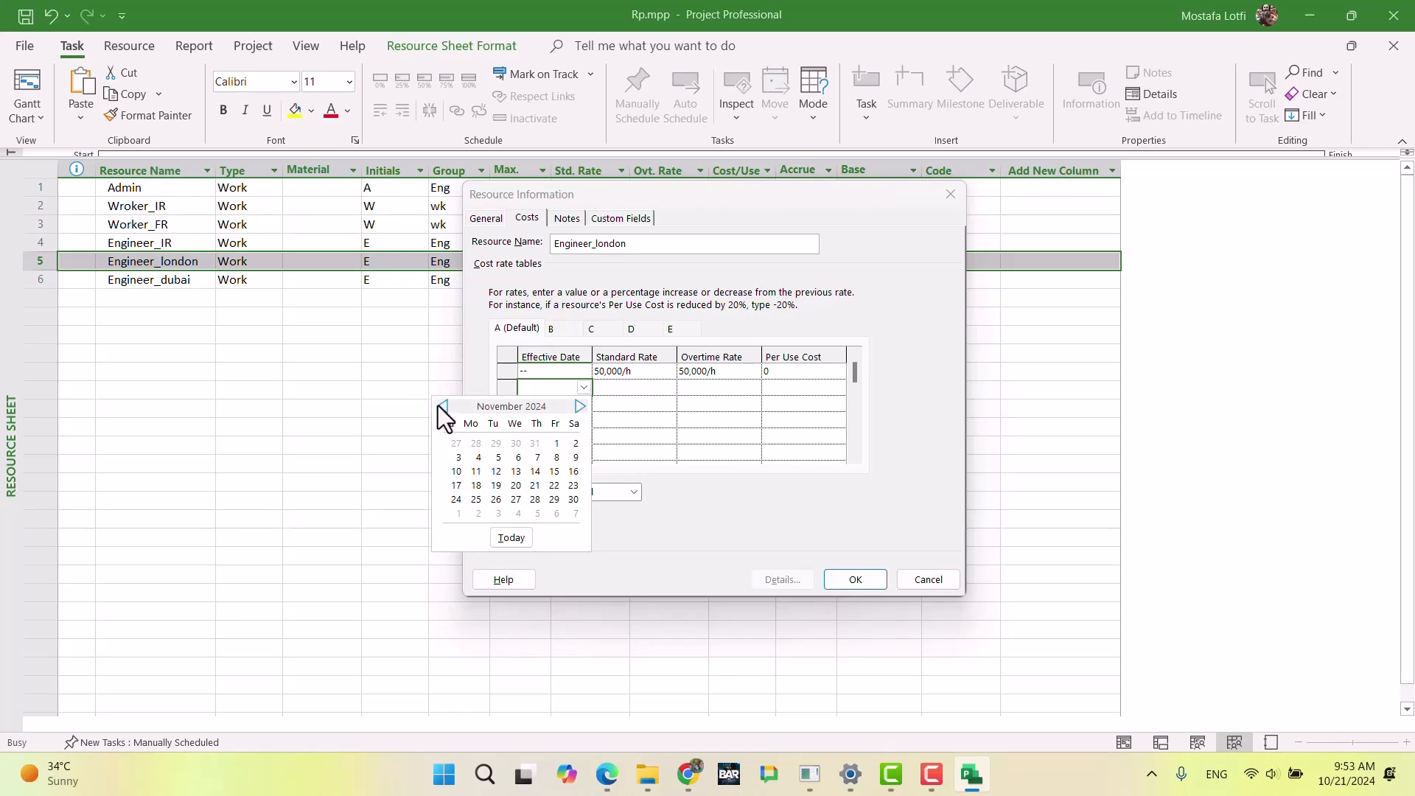
left_click(579, 407)
left_click(580, 408)
left_click(579, 408)
left_click(580, 408)
left_click(579, 407)
left_click(580, 408)
left_click(537, 443)
Step: Reduce Engineer_london's standard and overtime rates by entering -10% for each in the May 1 row, and accept the resource information
left_click(633, 388)
type("-10%")
key("Tab")
type("-1")
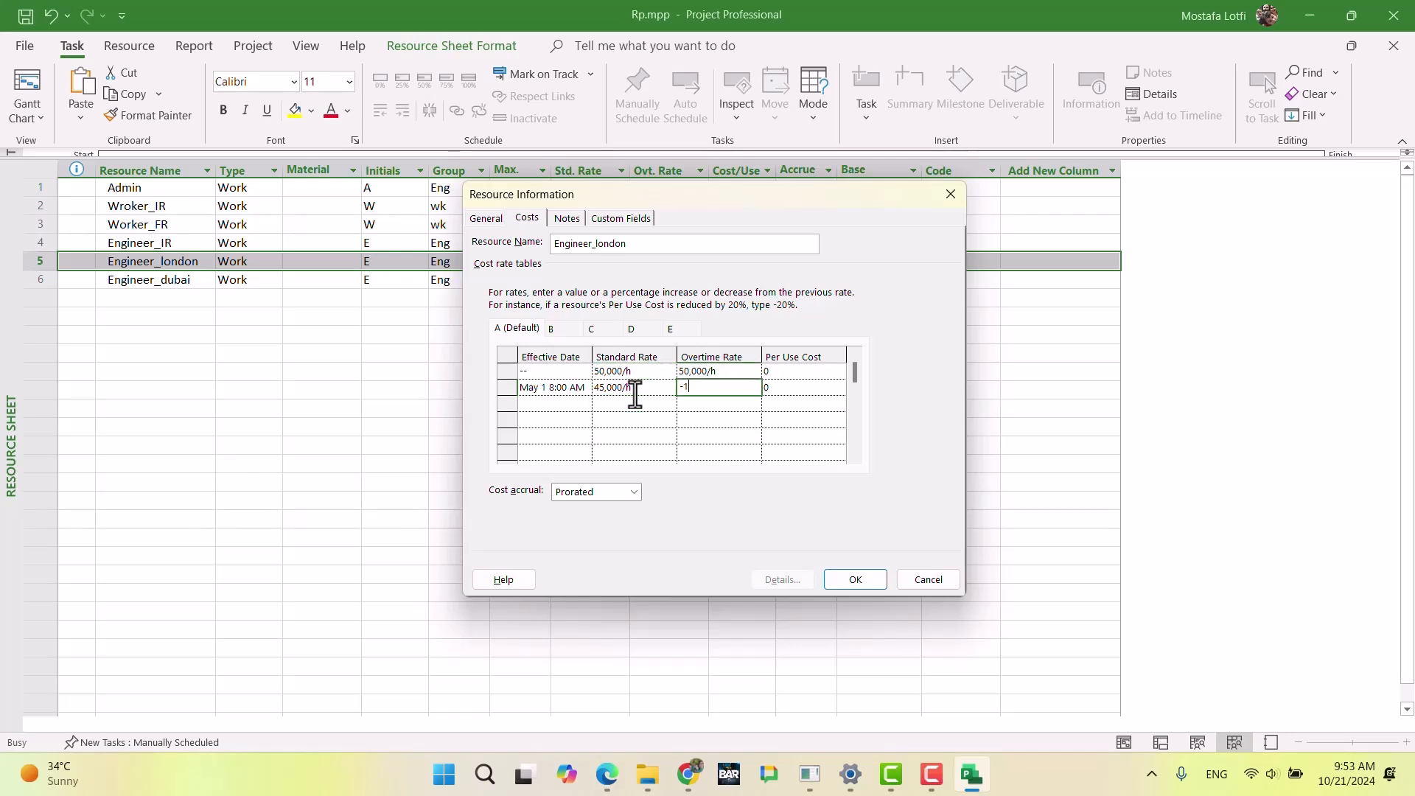
type("0%")
key("Return")
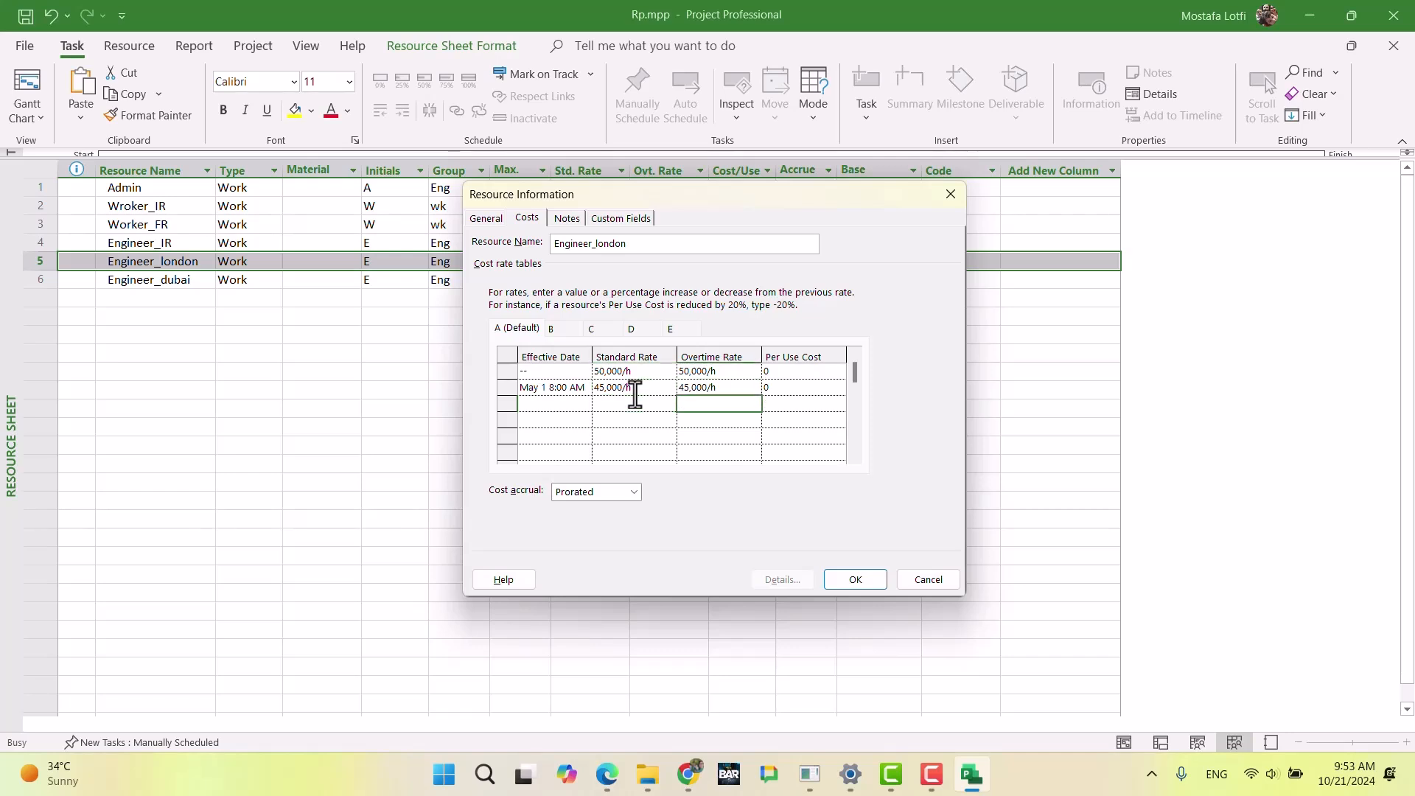
left_click(855, 579)
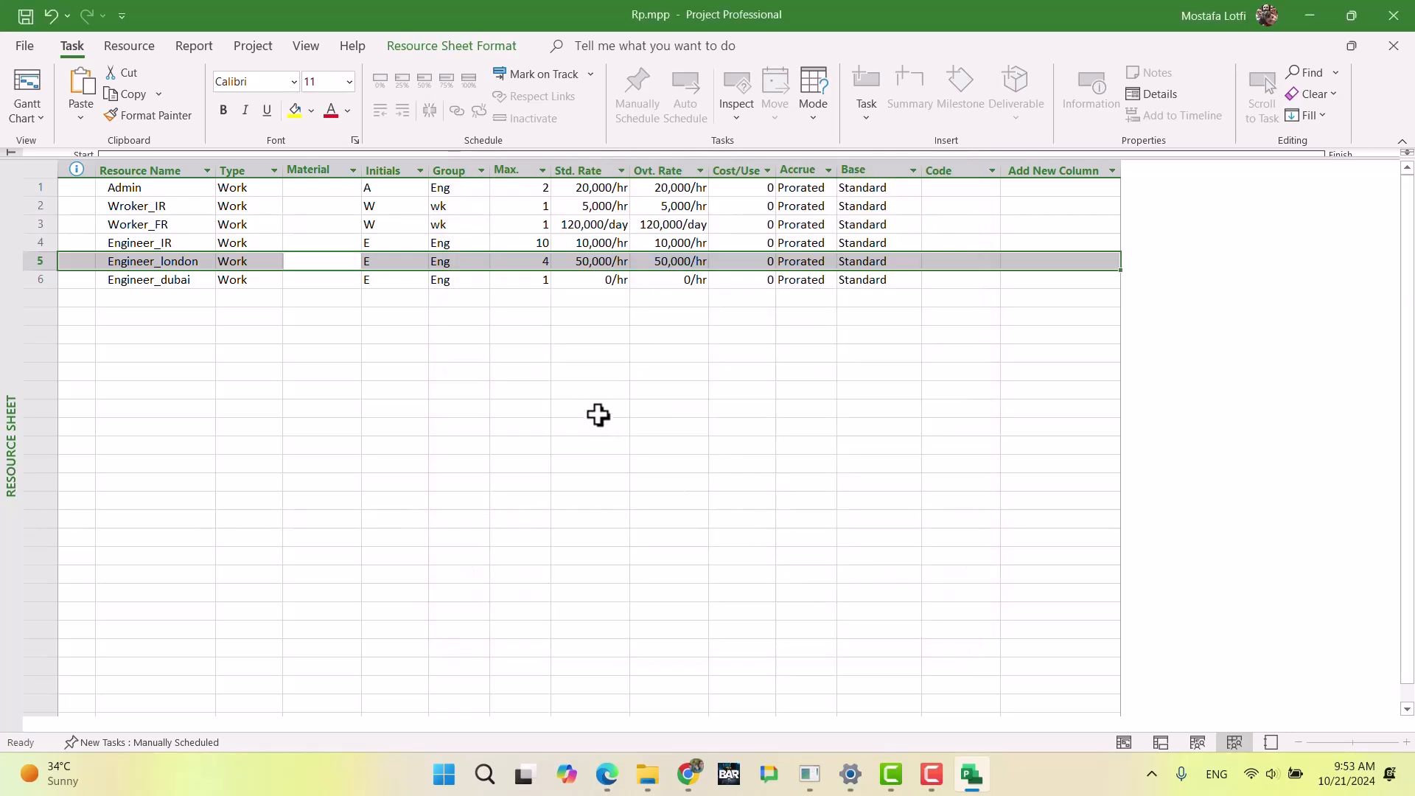
Step: Check the Dubai engineer's availability in the exam document in Chrome, then set Engineer_dubai's maximum units to 2 in Microsoft Project
left_click(687, 774)
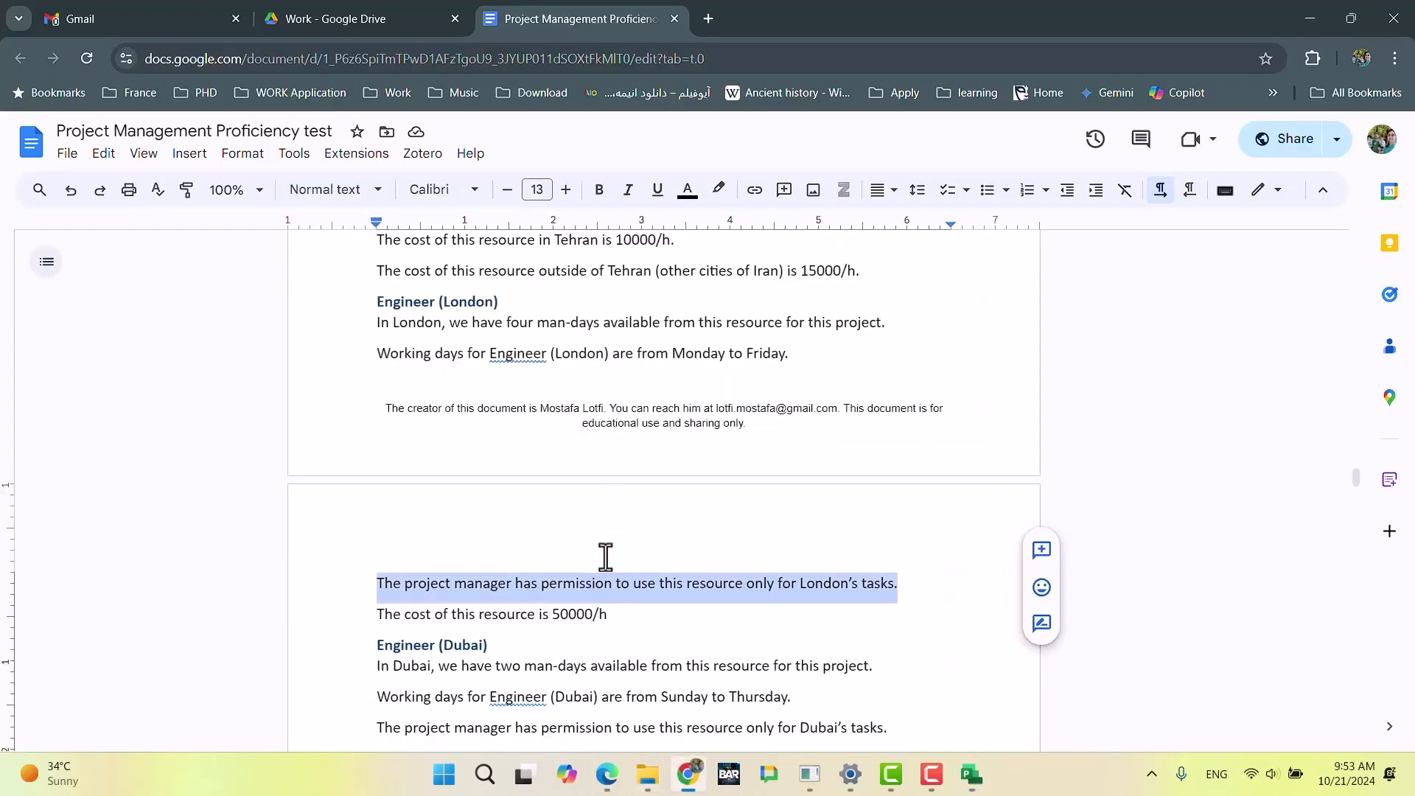
scroll(605, 566, "down", 3)
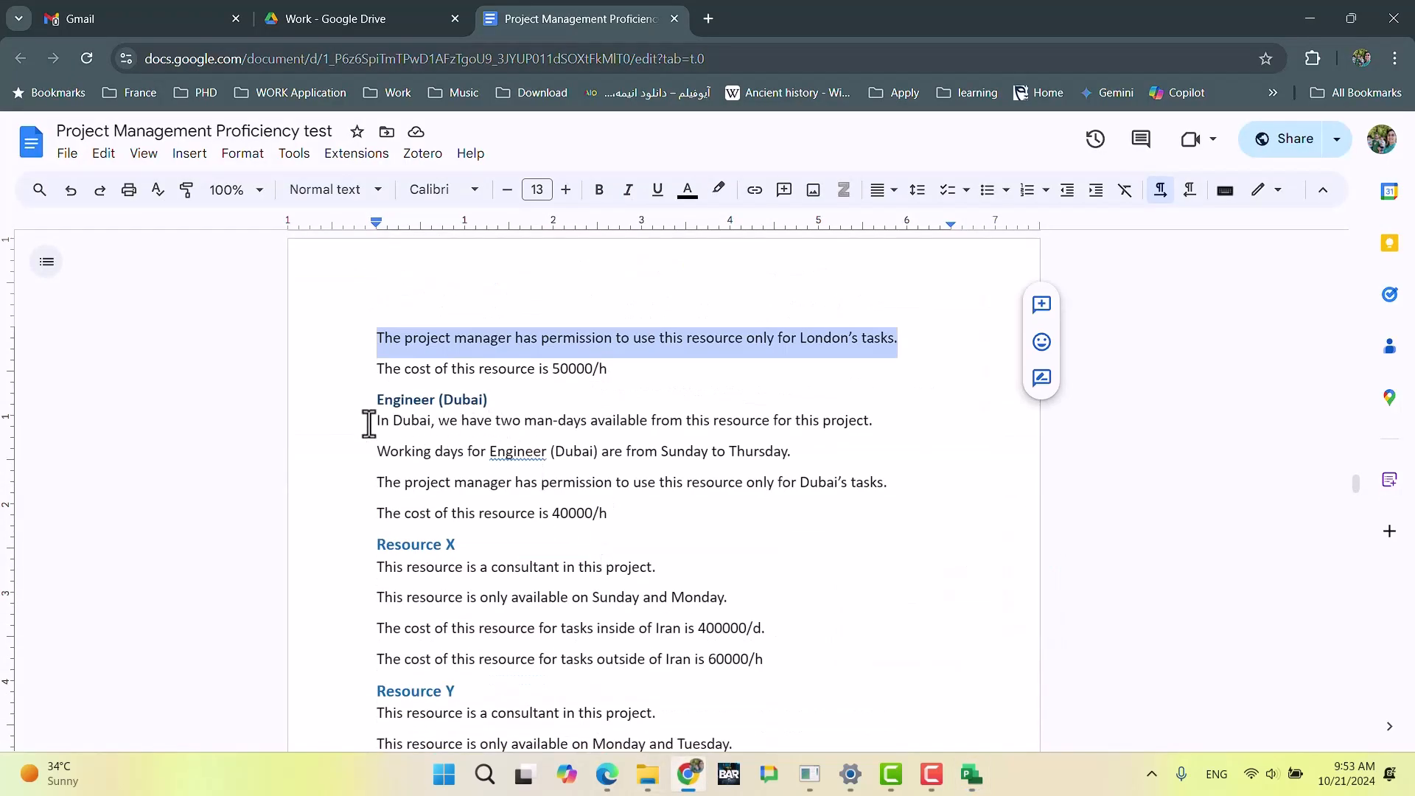
left_click(689, 774)
left_click(525, 281)
type("2")
key("Tab")
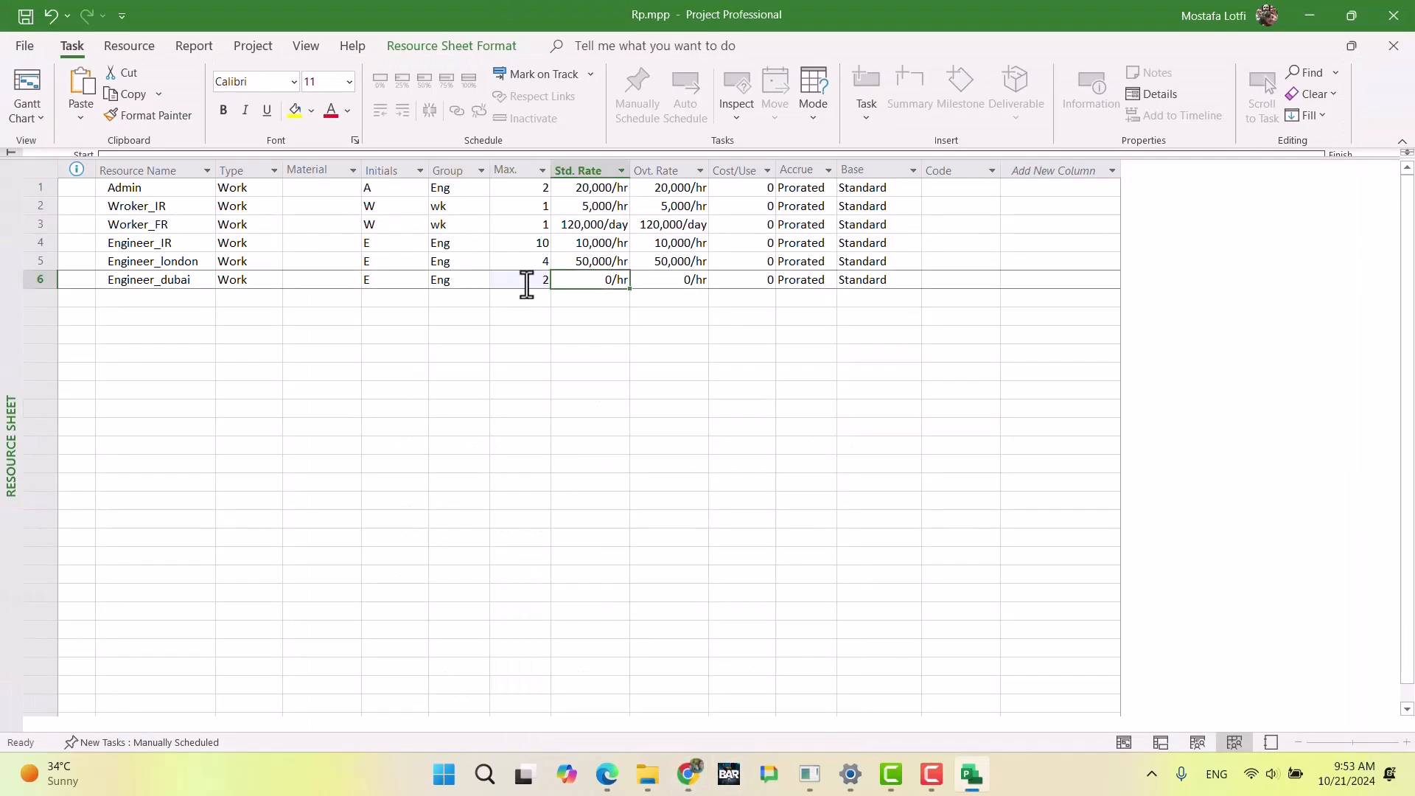
Step: Review the Dubai engineer's working days and cost in Chrome, then set Engineer_dubai's standard rate to 40,000/hr in Microsoft Project
left_click(689, 774)
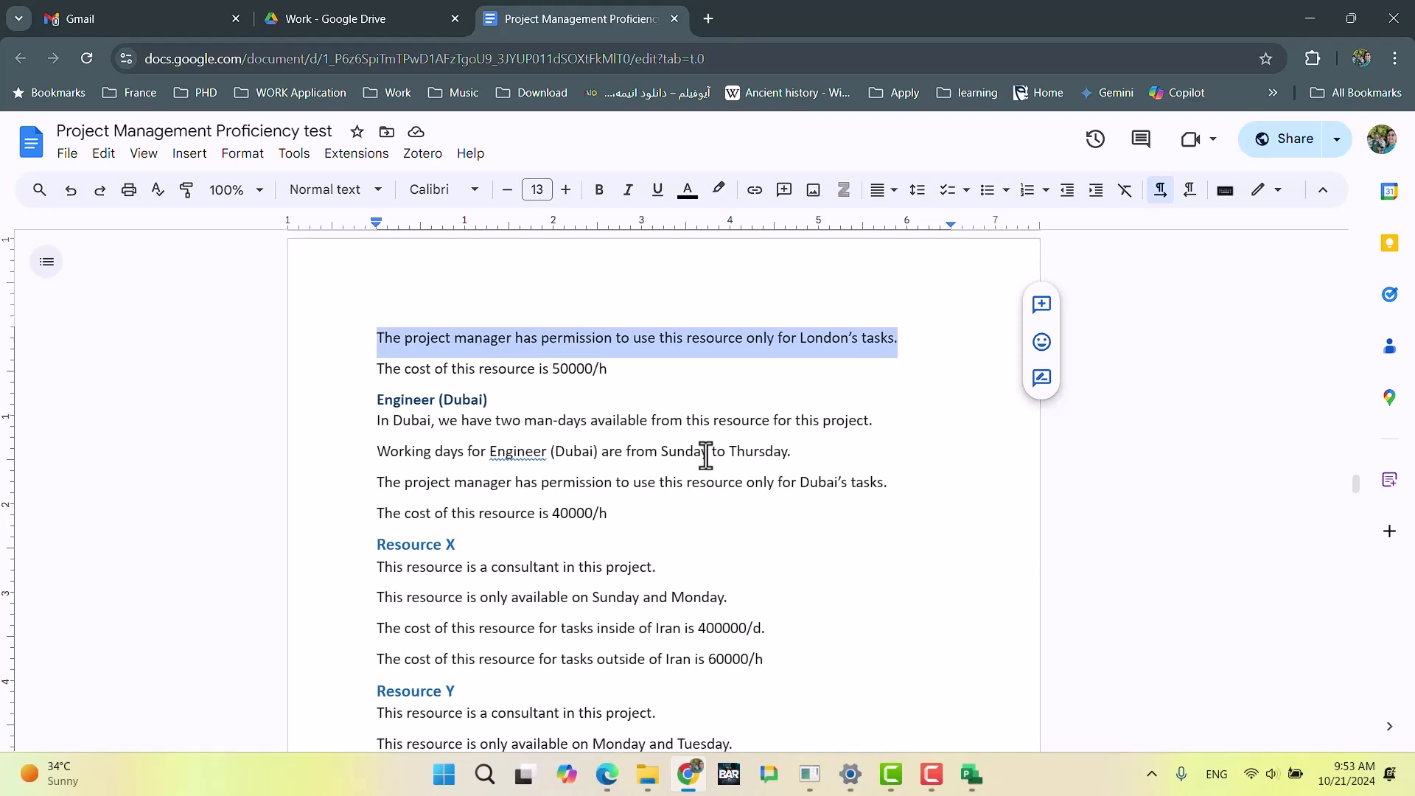
left_click_drag(793, 452, 367, 450)
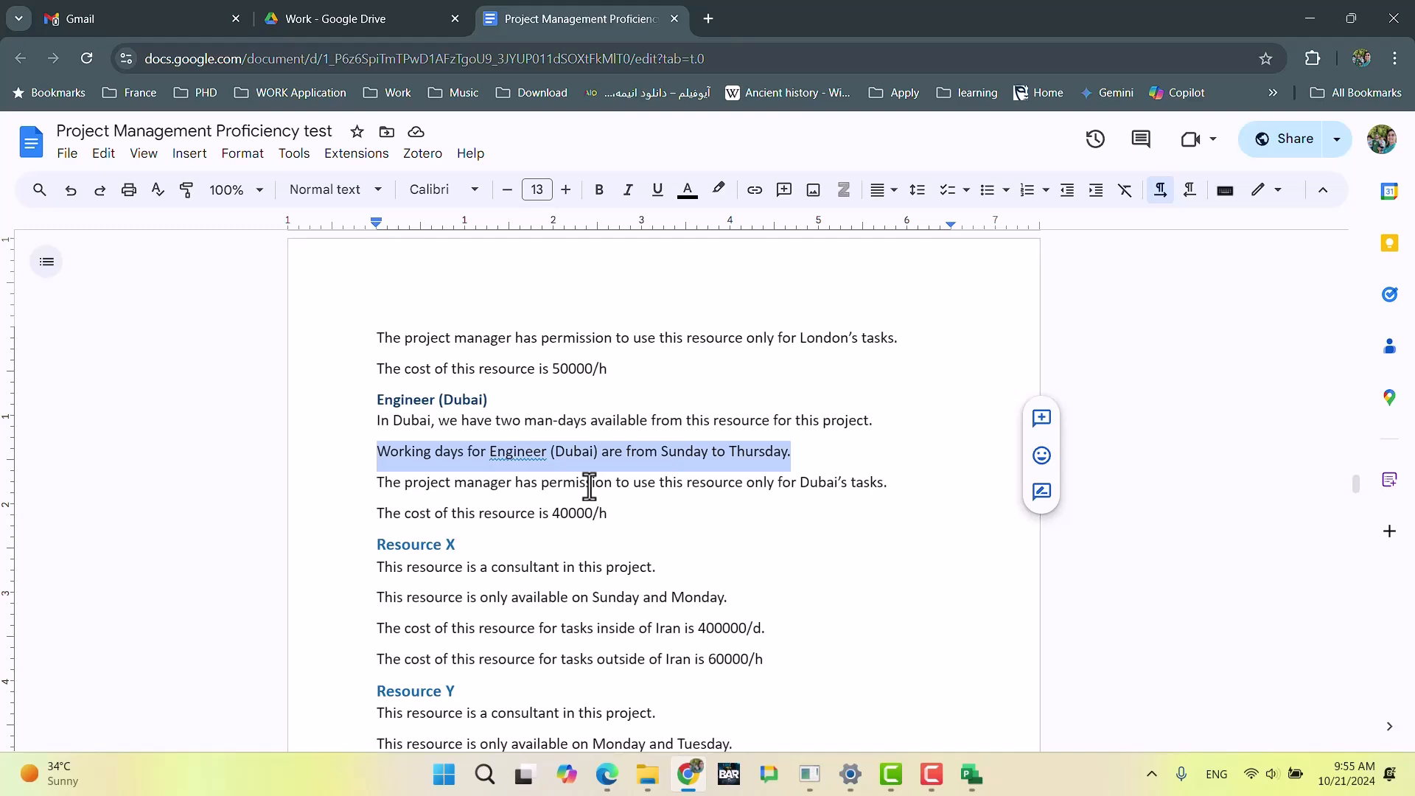
left_click(631, 453)
left_click_drag(793, 452, 374, 452)
mouse_move(690, 790)
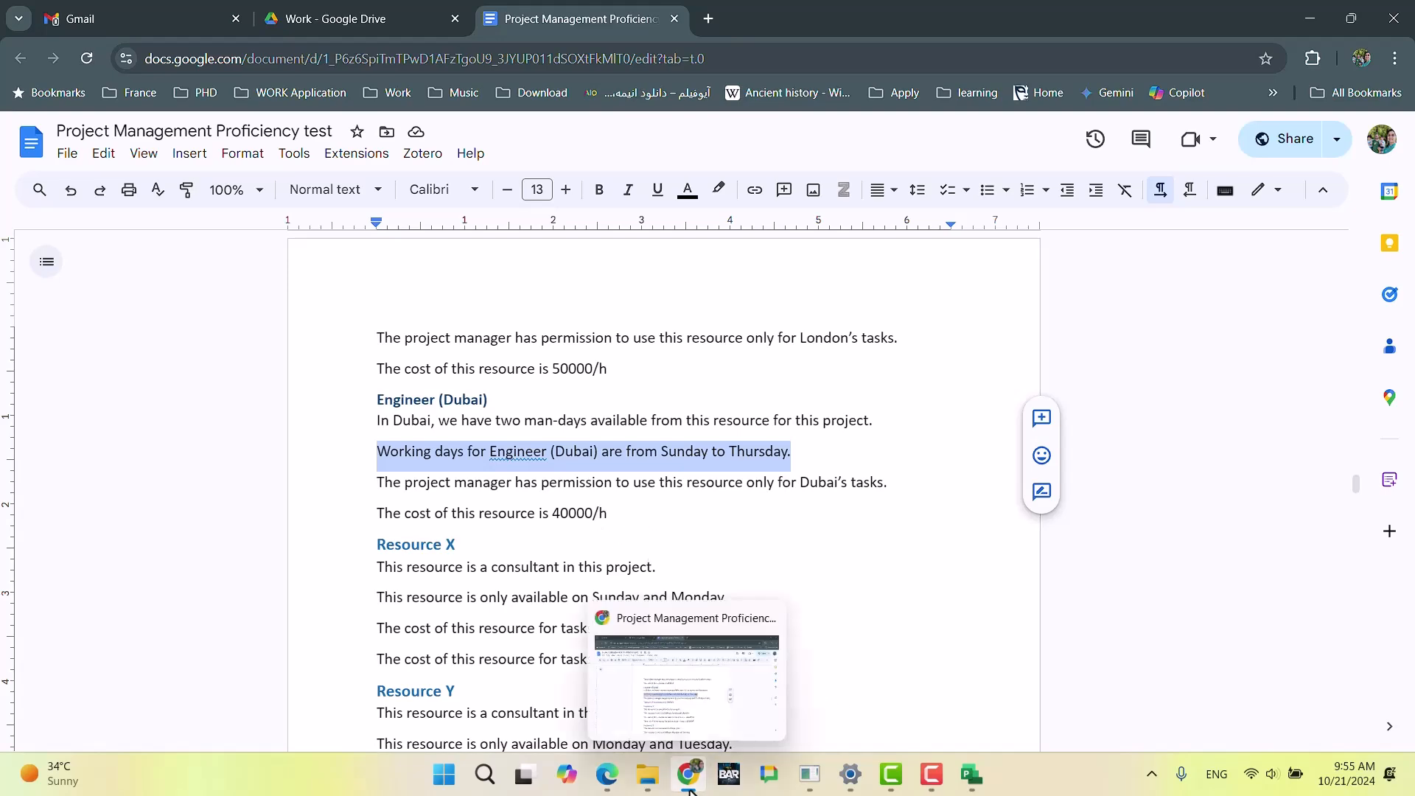
left_click(691, 789)
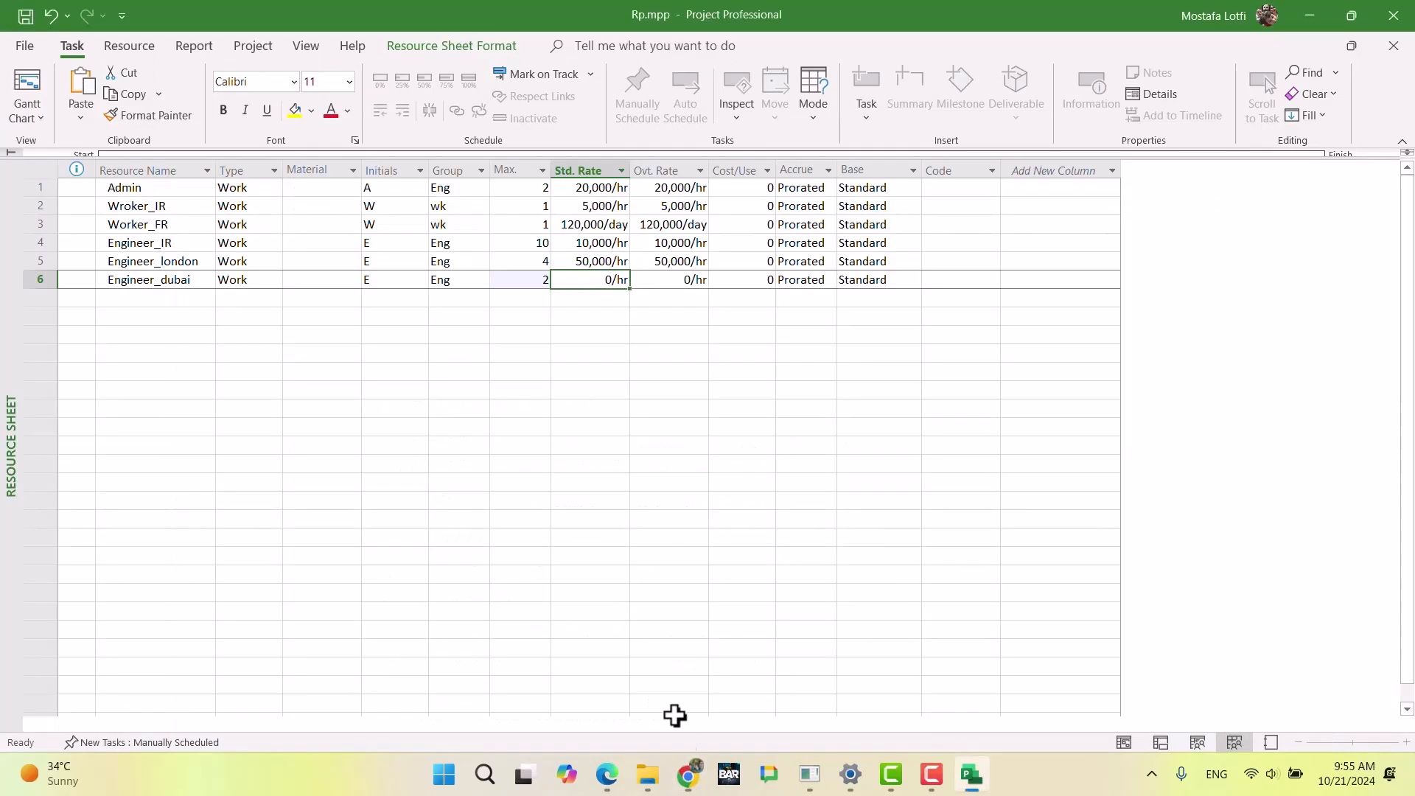
type("40000")
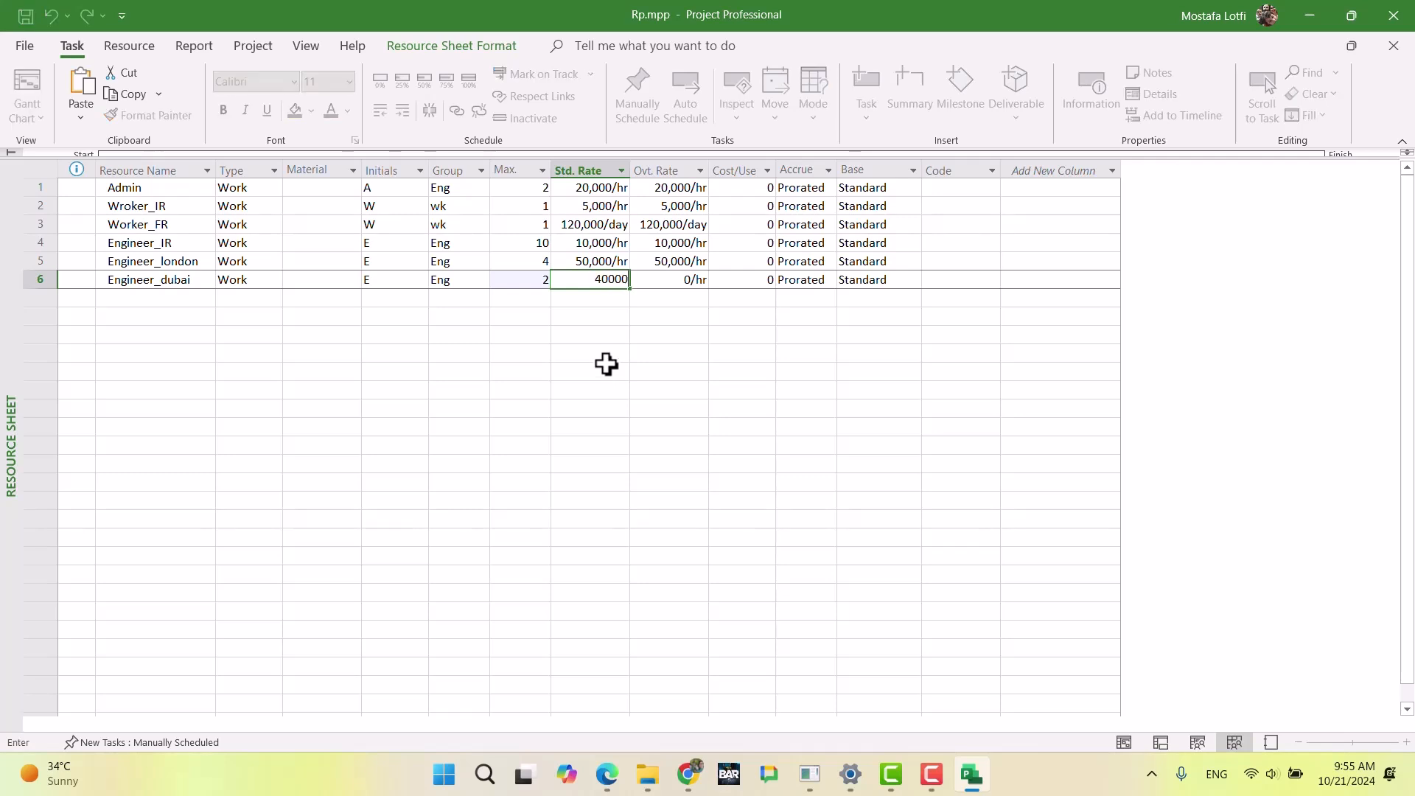
key("Return")
key("Up")
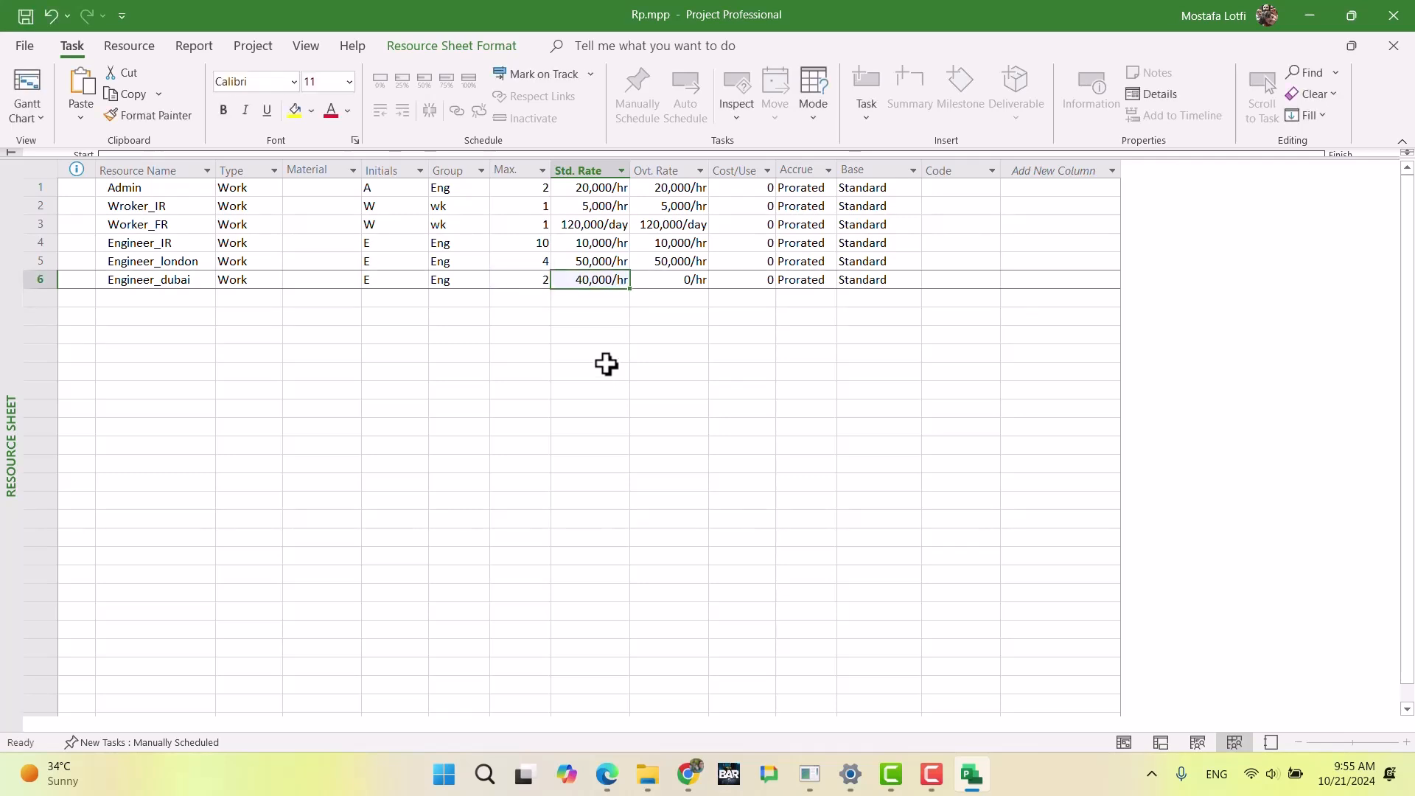
Step: Set Engineer_dubai's overtime rate to 40,000/hr
key("Tab")
type("40,000")
key("Return")
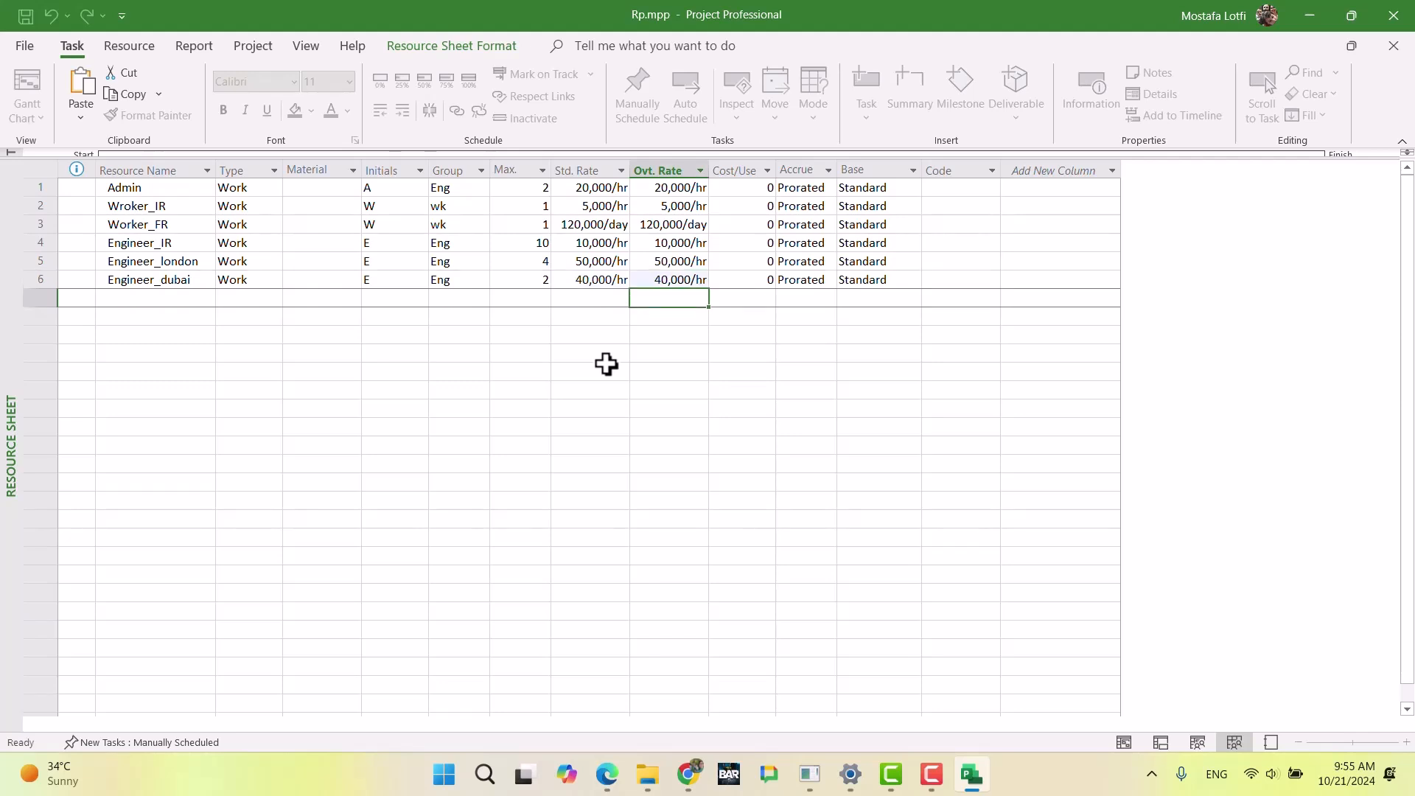
key("Up")
key("Left")
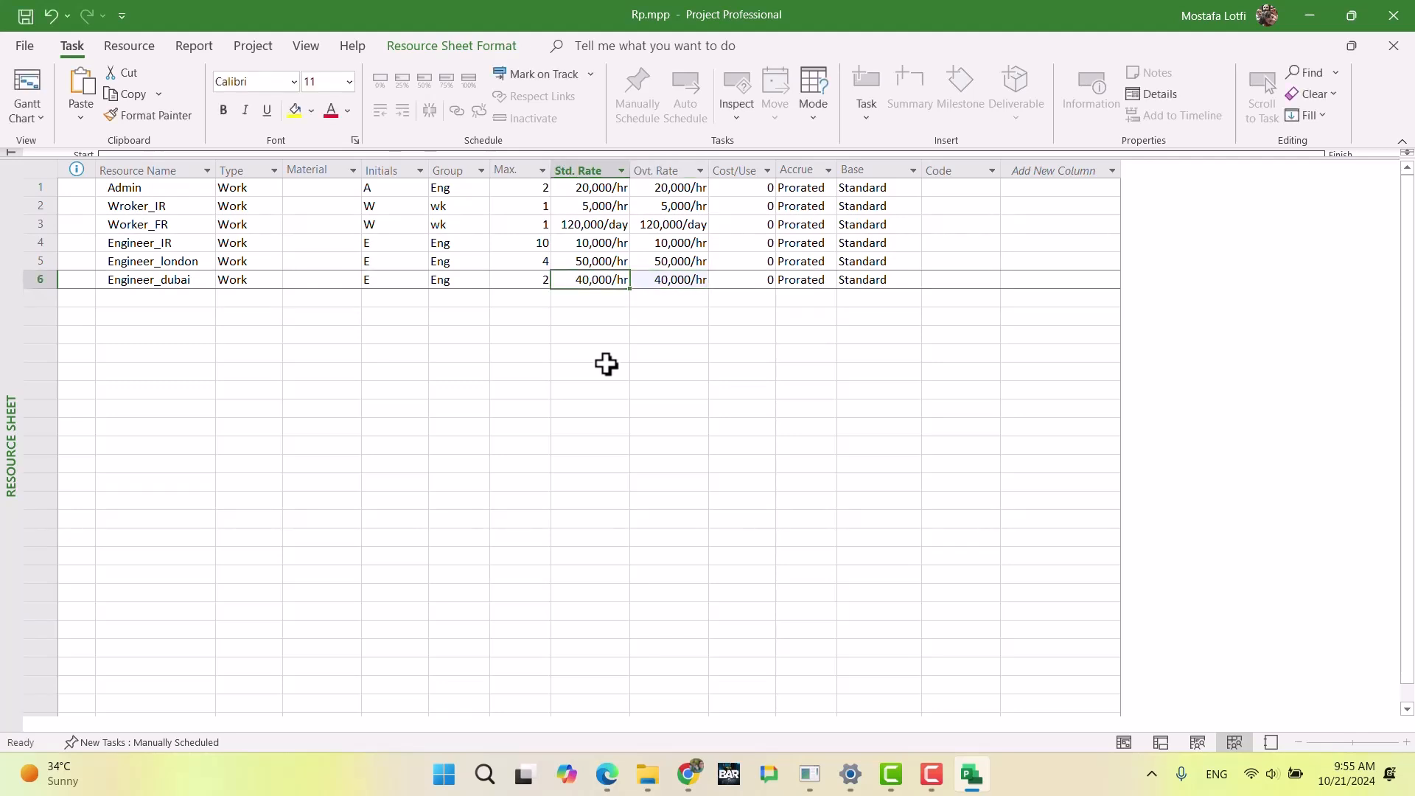
Step: Add a row with effective date May 1 to Engineer_dubai's default cost rate table A
double_click(322, 282)
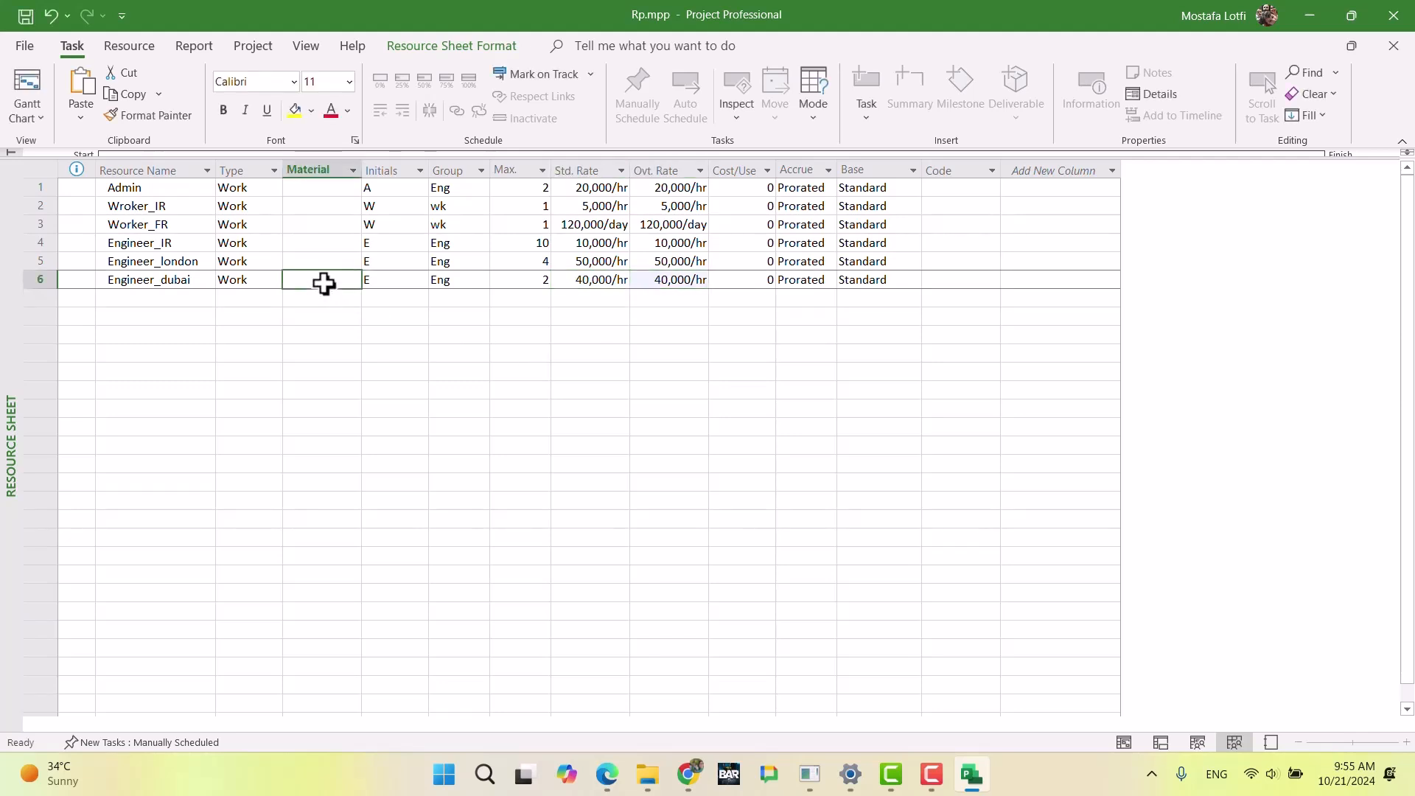
left_click(575, 388)
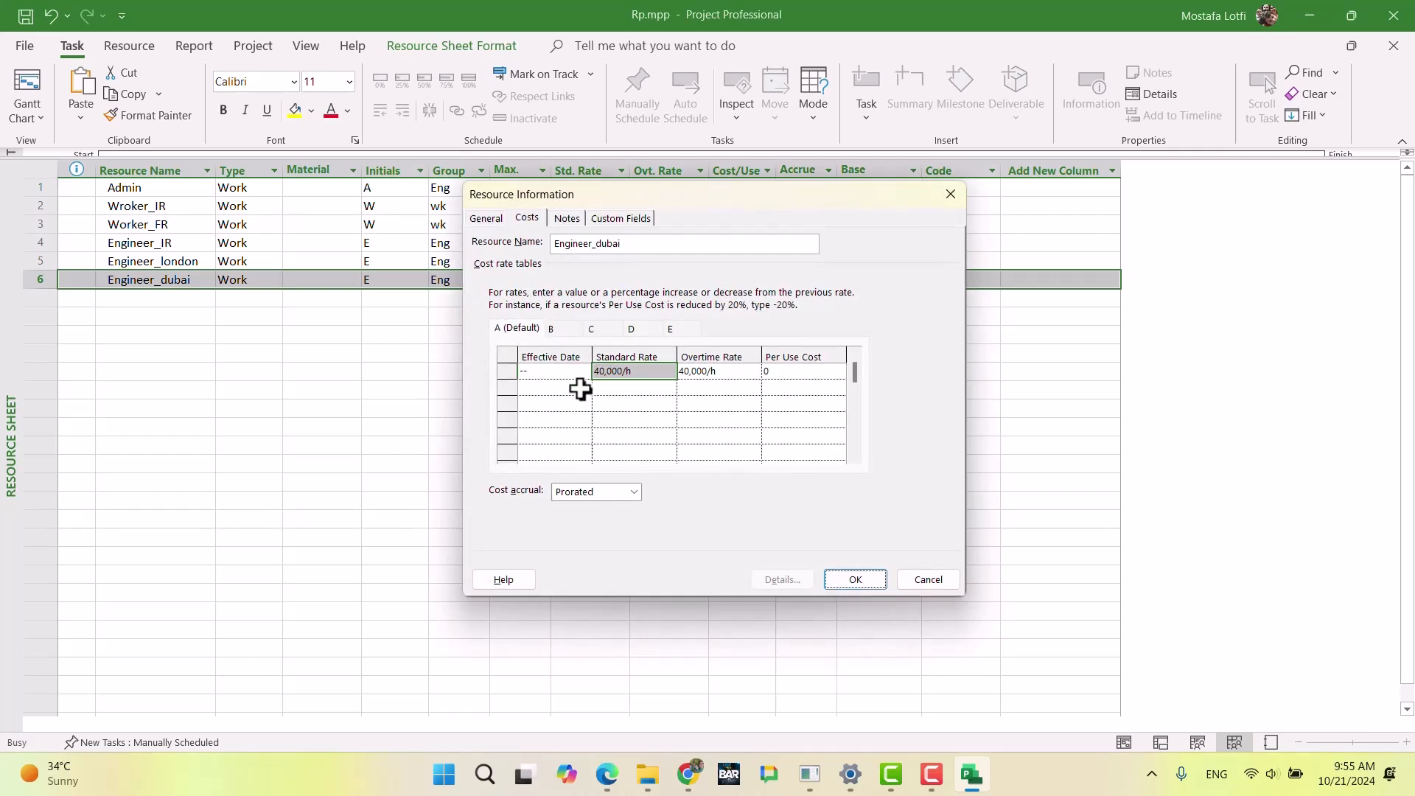
left_click(584, 387)
left_click(581, 406)
left_click(581, 406)
left_click(580, 406)
left_click(579, 407)
left_click(579, 407)
left_click(579, 407)
left_click(579, 407)
left_click(537, 442)
Step: Reduce Engineer_dubai's standard and overtime rates by entering -10% for each in the May 1 row, and accept the resource information
left_click(631, 388)
type("-10%")
key("Tab")
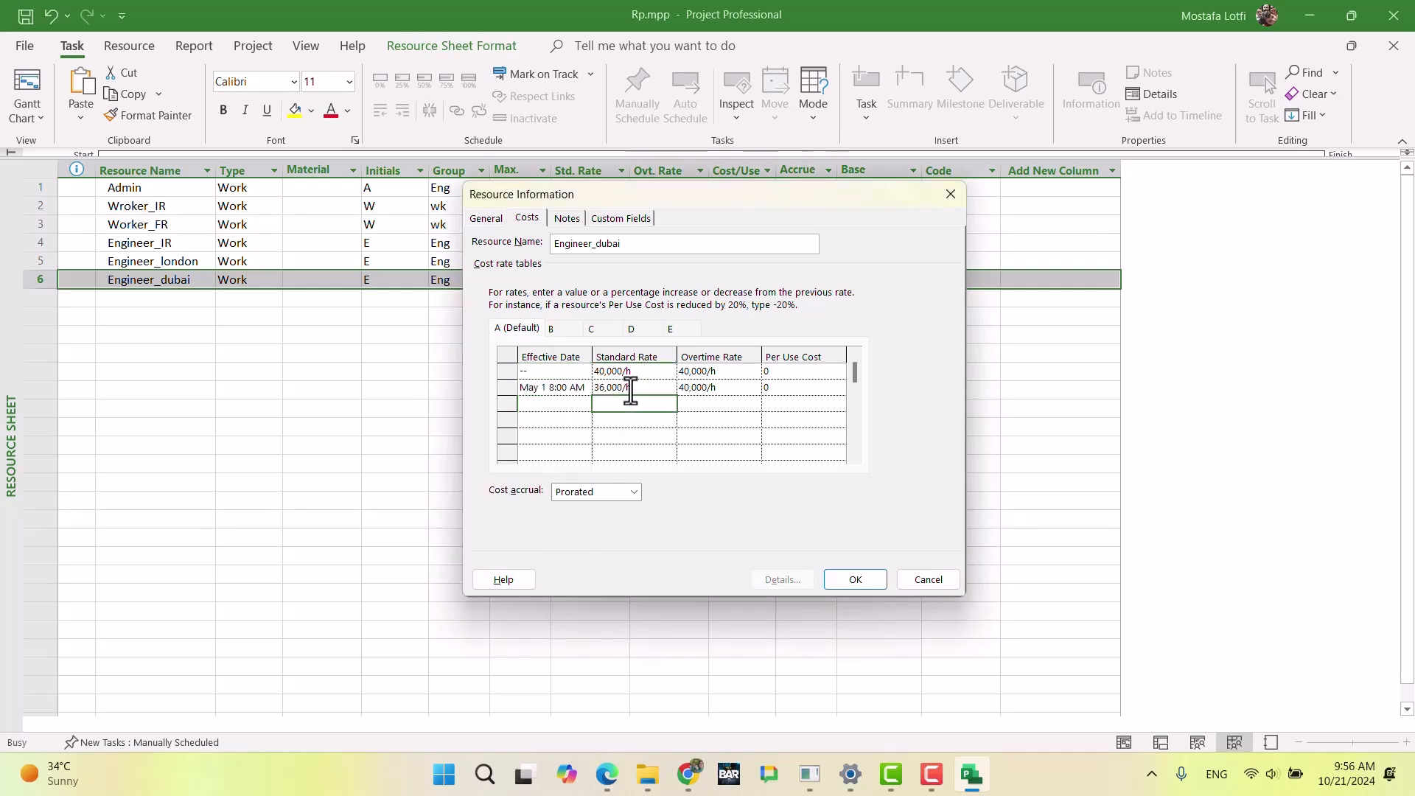
type("-10%")
key("Return")
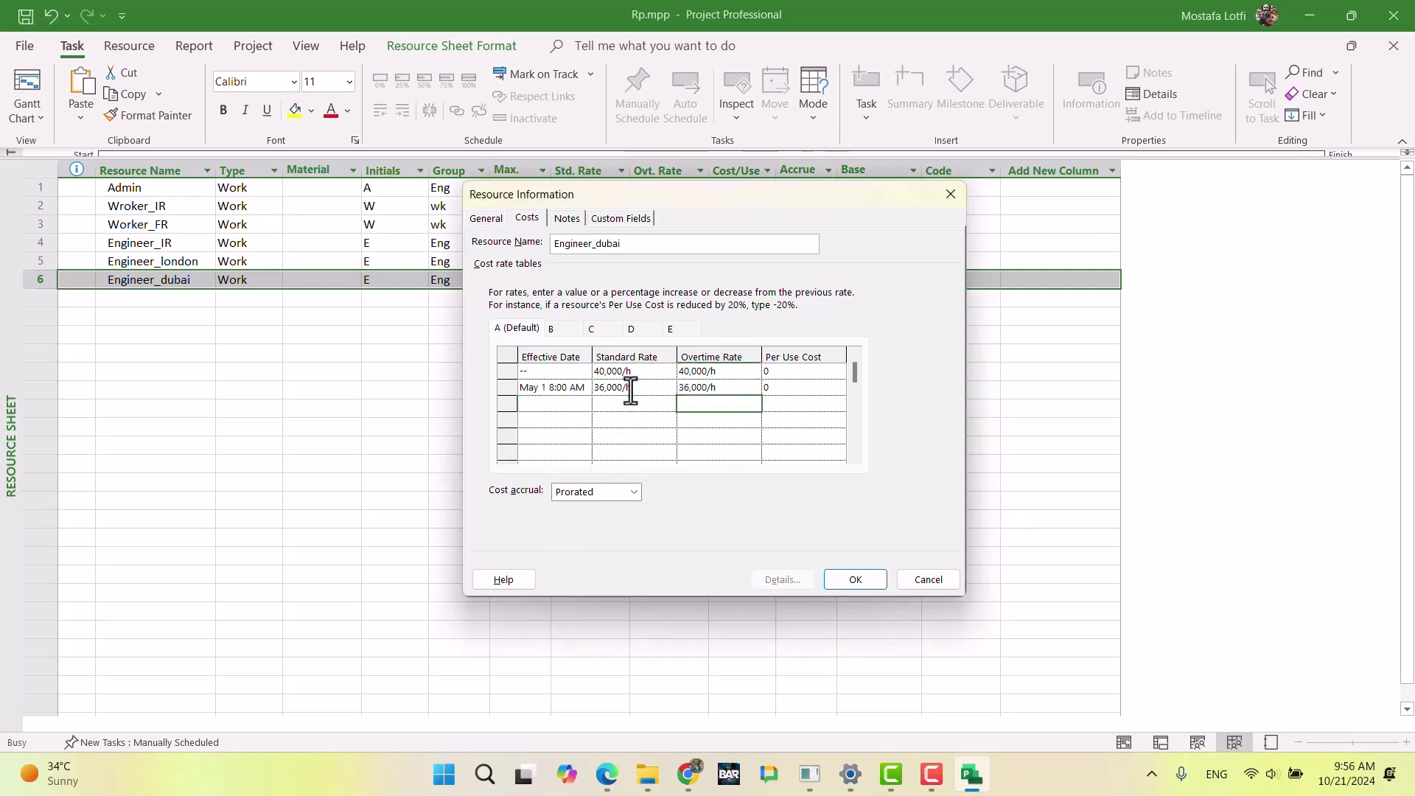
left_click(833, 580)
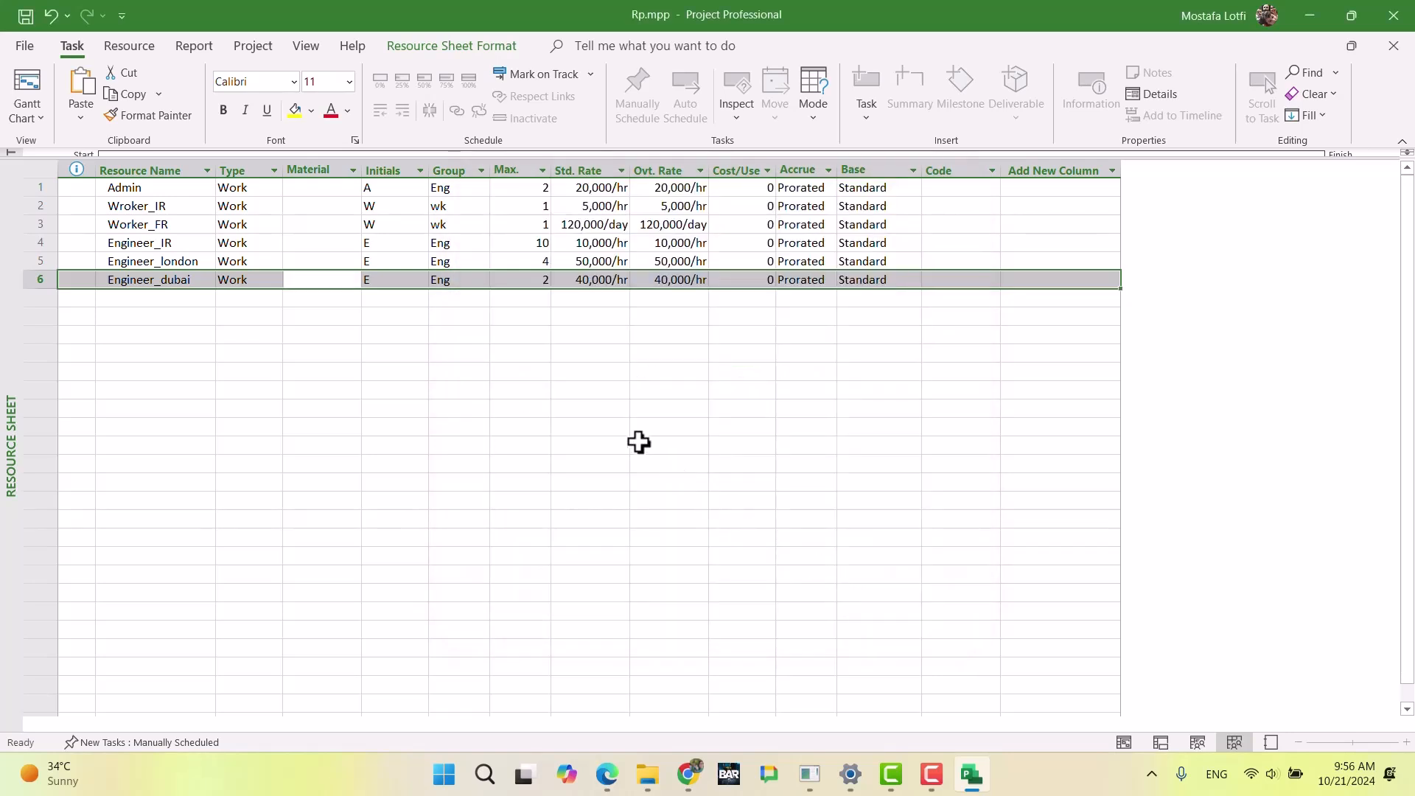
left_click(525, 366)
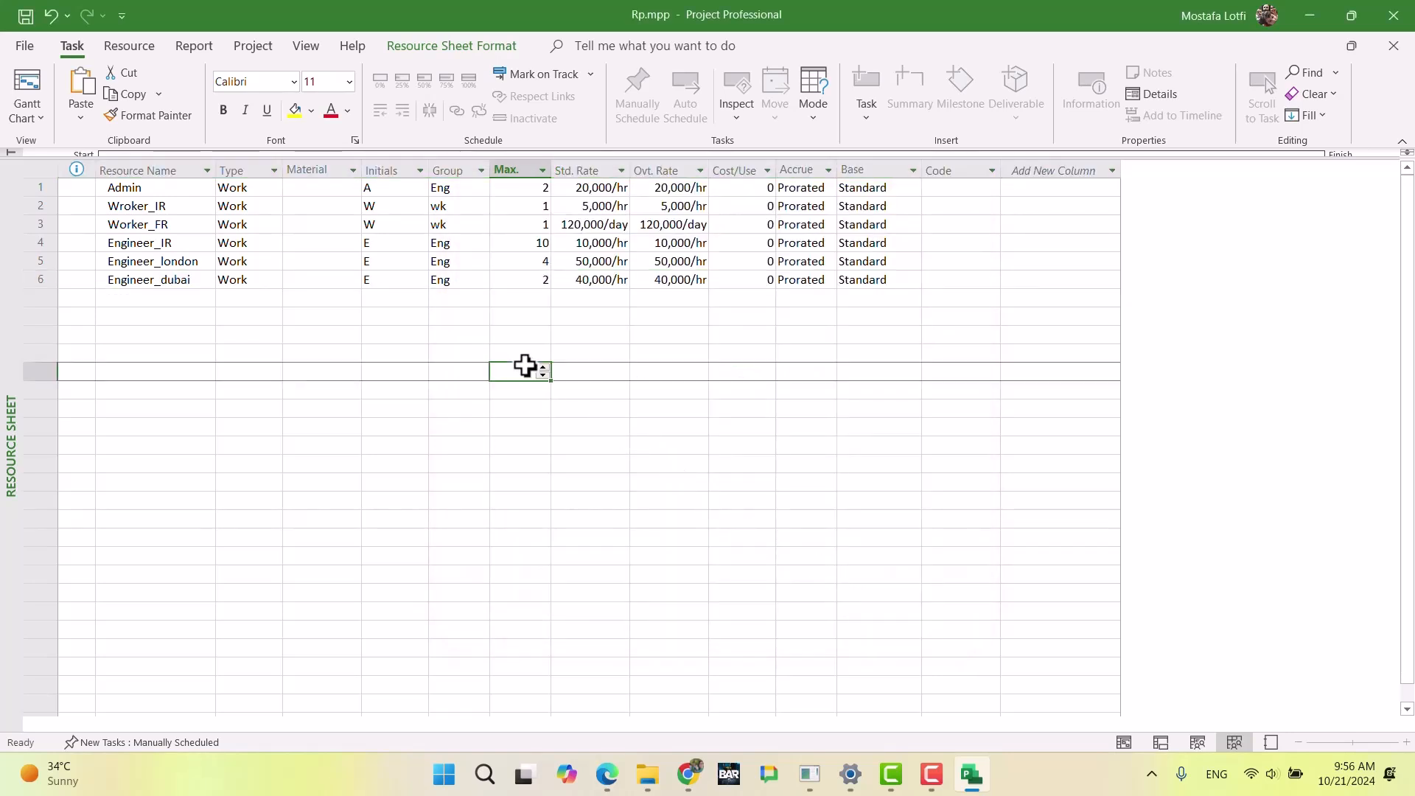
Step: Review Resource X's role, available days and costs inside and outside Iran in the exam document in Chrome
left_click(687, 774)
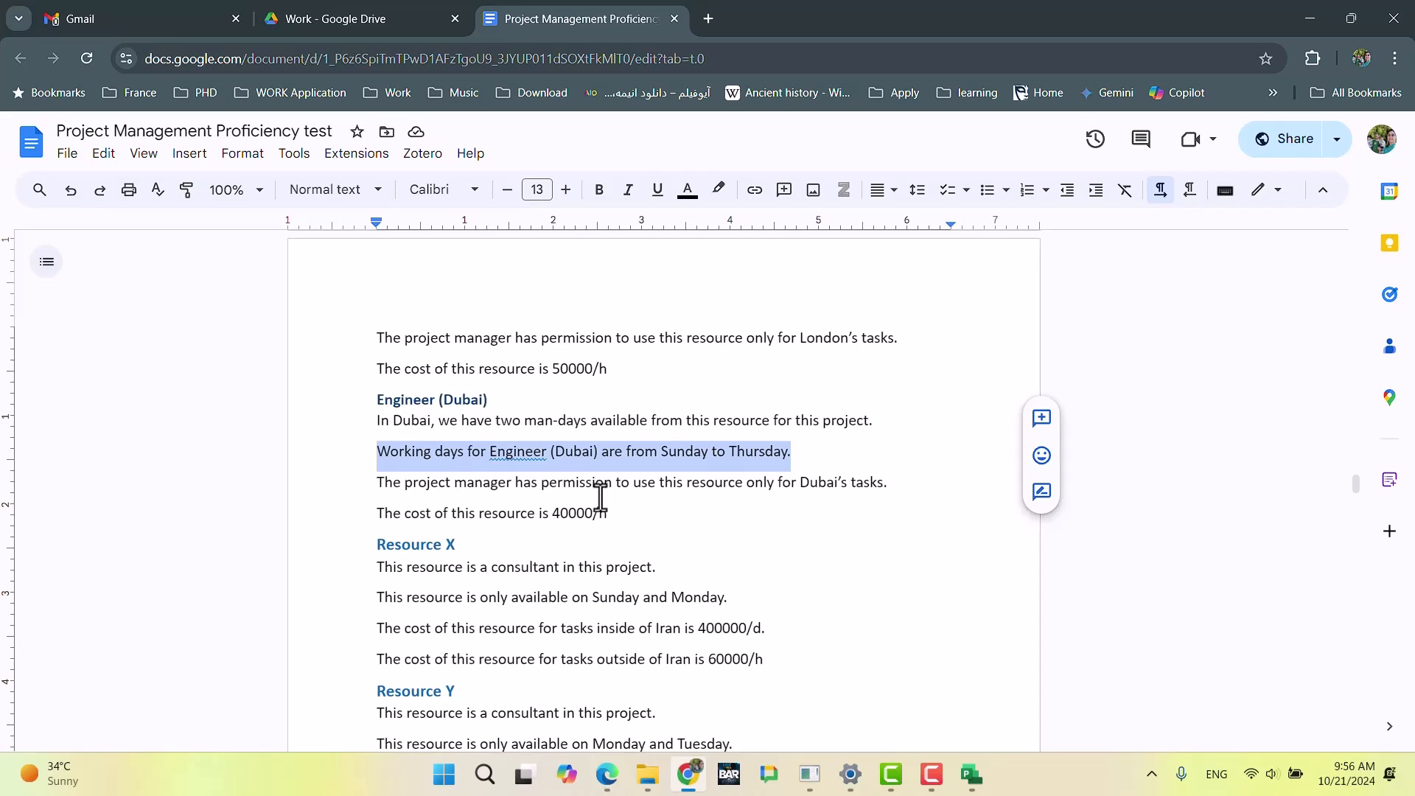
scroll(601, 497, "down", 3)
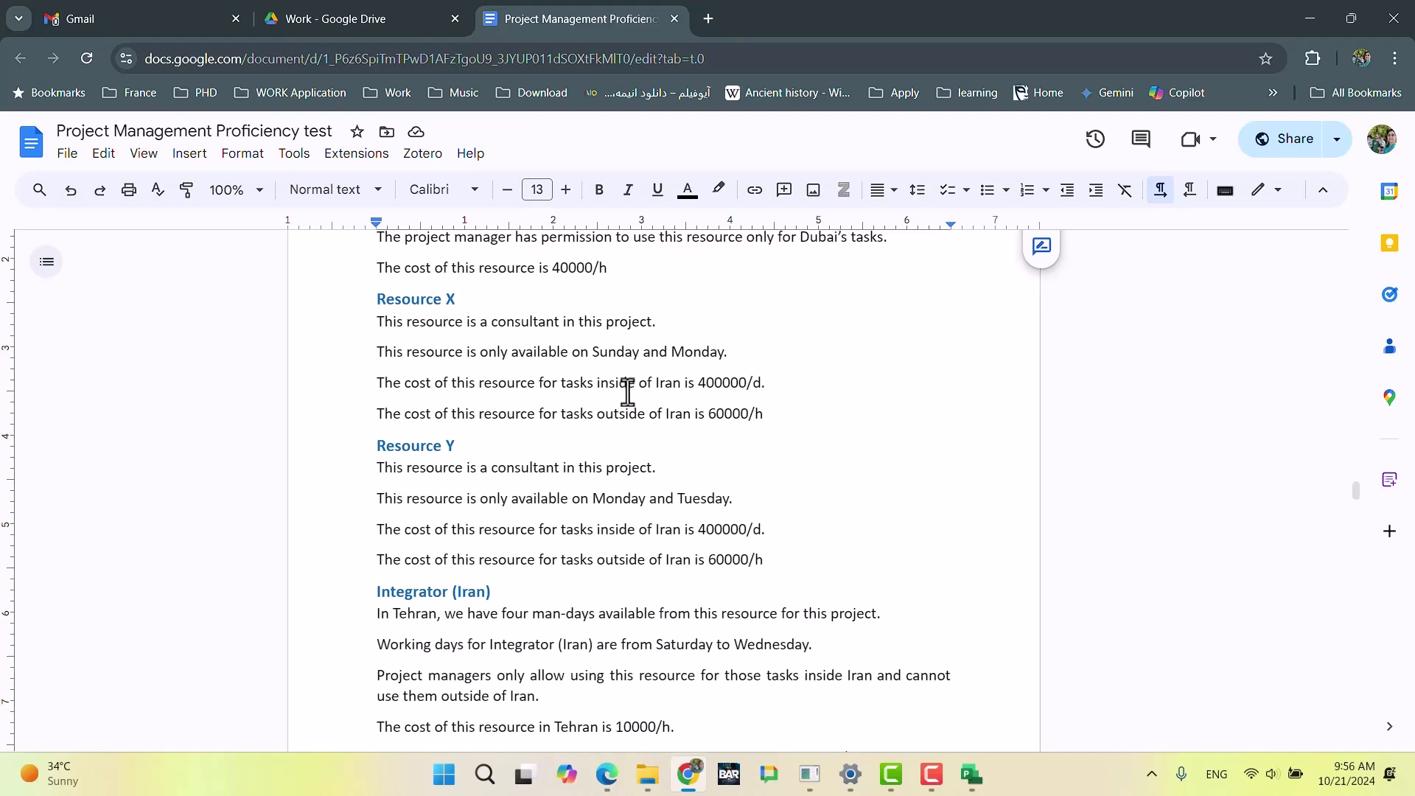
left_click_drag(729, 351, 374, 353)
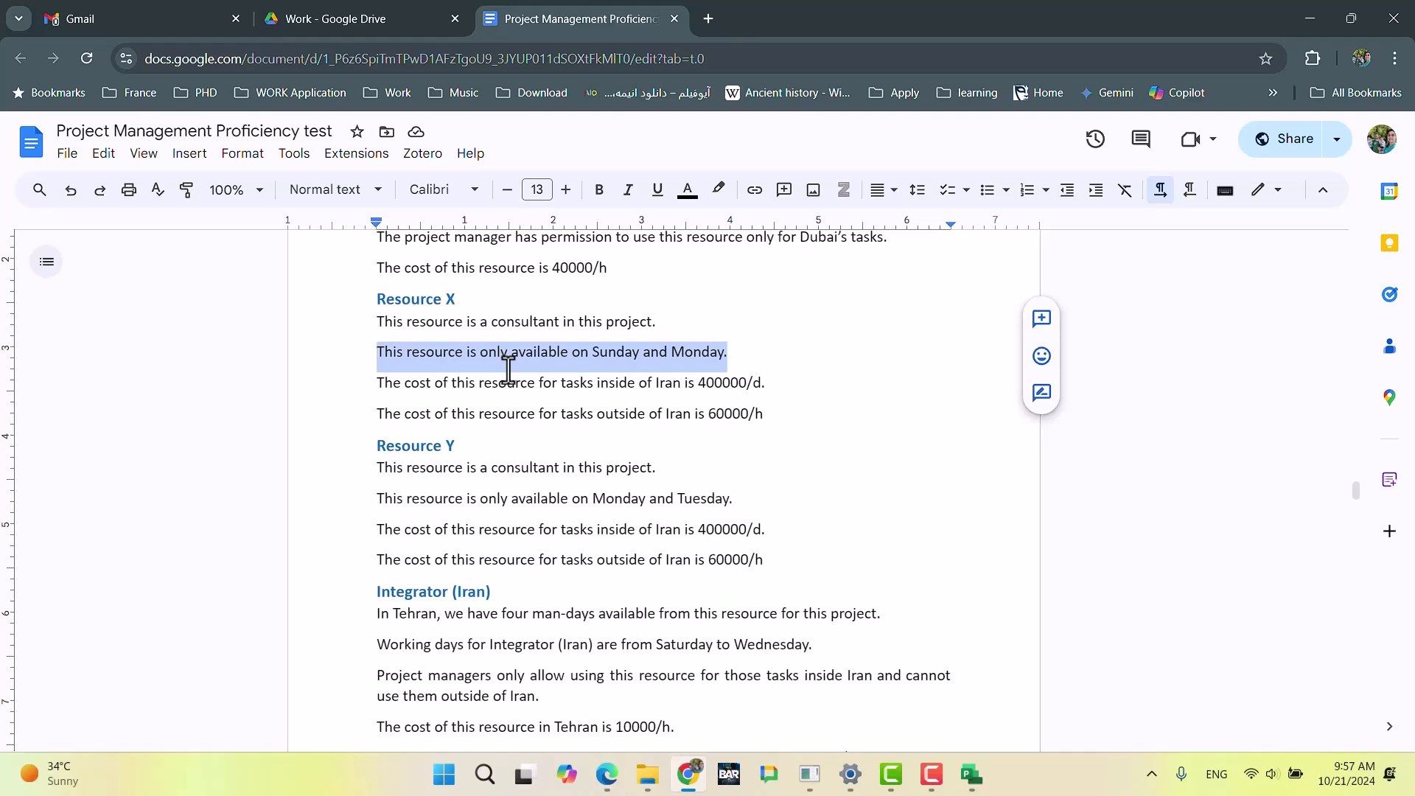
left_click(629, 383)
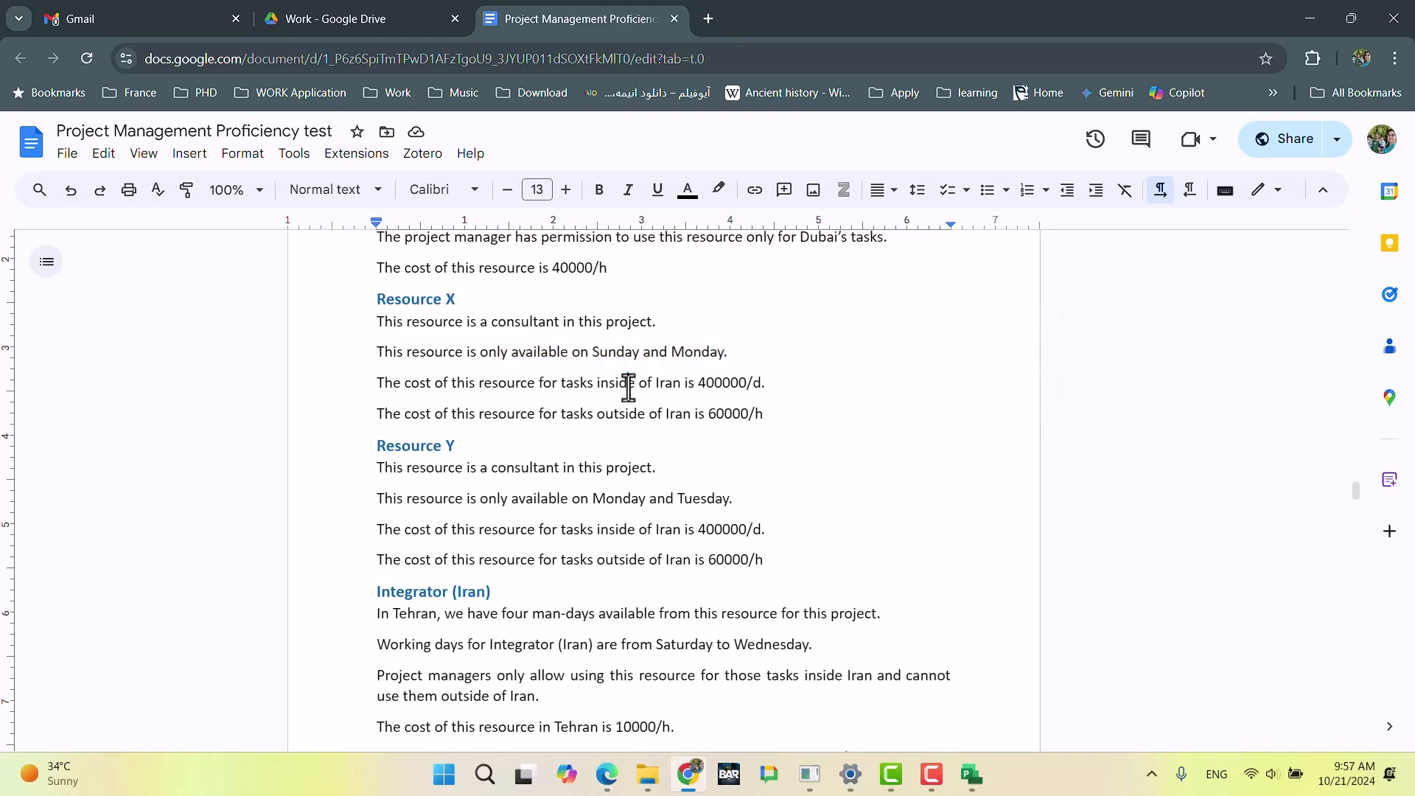
left_click_drag(376, 388, 759, 392)
left_click(489, 382)
double_click(716, 391)
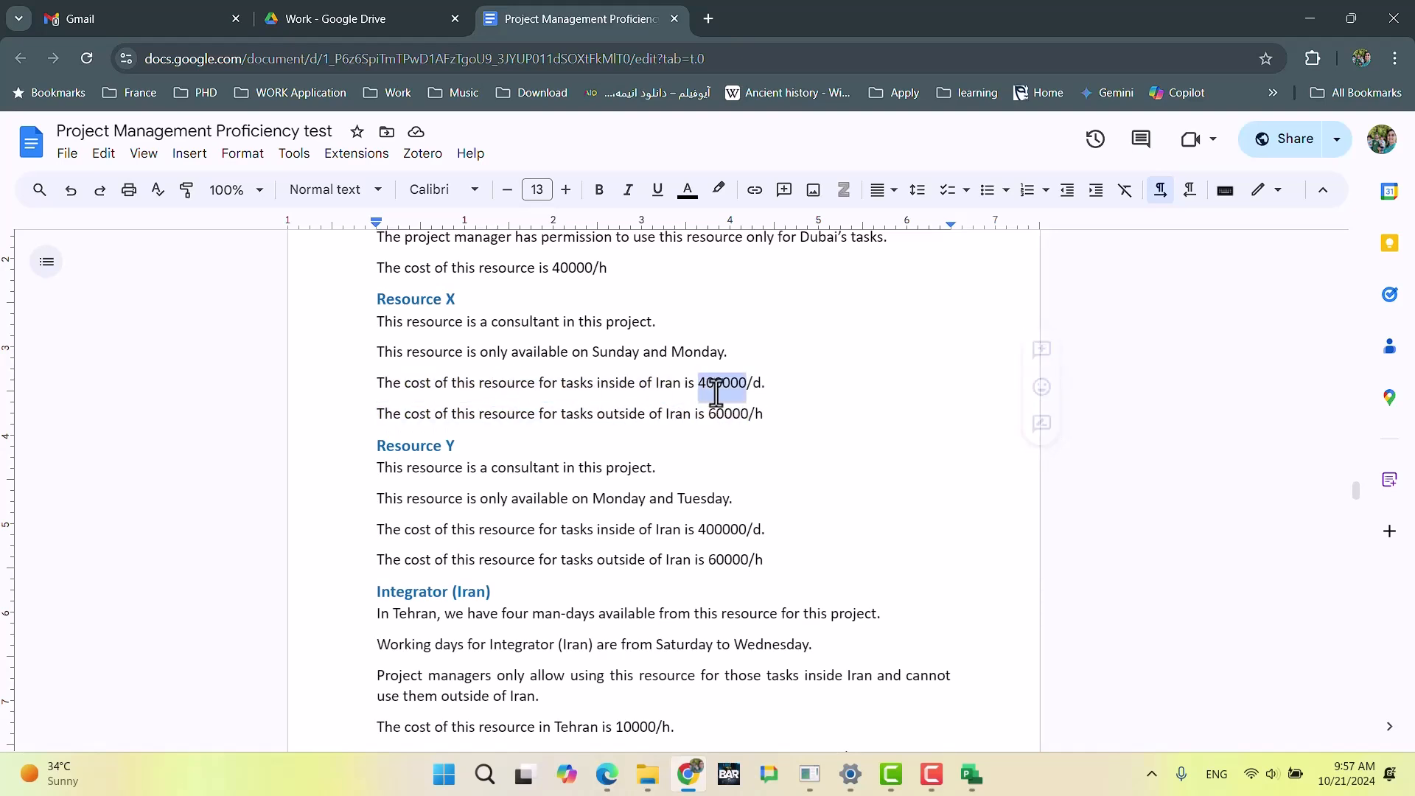
left_click(714, 432)
key("Tab")
double_click(715, 432)
key("ctrl+z")
left_click(630, 413)
Step: Add two work resources named Resource_X and Resource_Y below Engineer_dubai in Microsoft Project's resource sheet
key("alt+Tab")
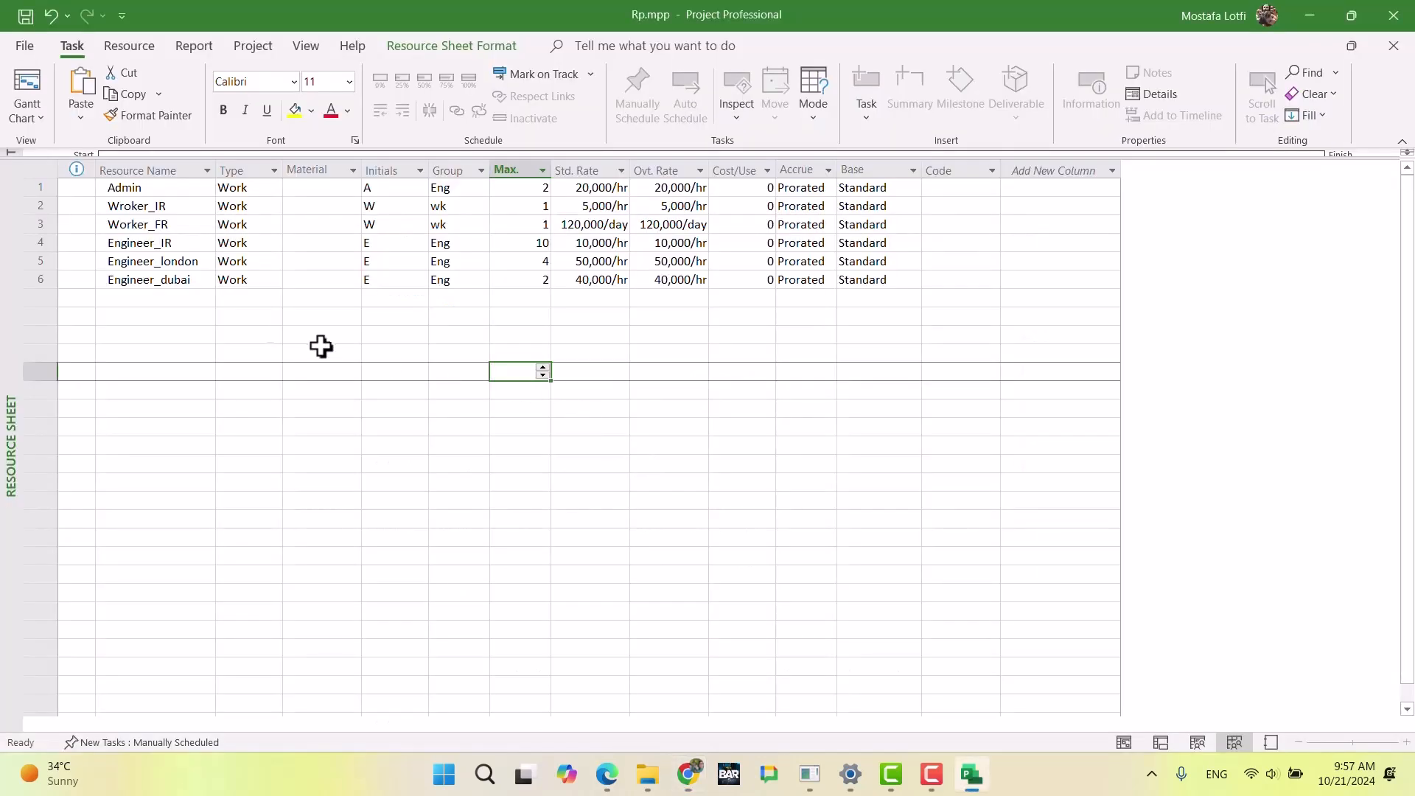
left_click(184, 300)
type("Re")
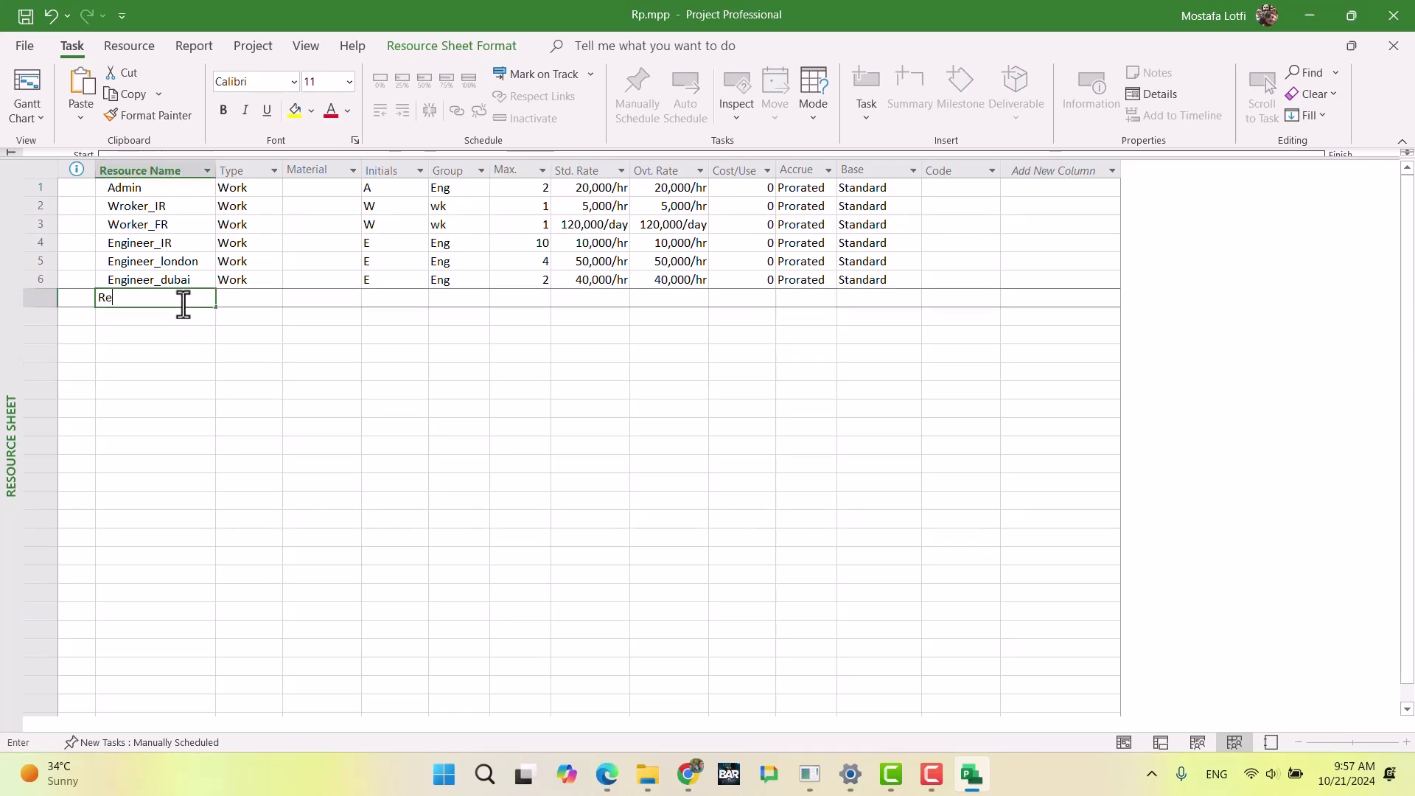
type("source_X")
key("Return")
type("R")
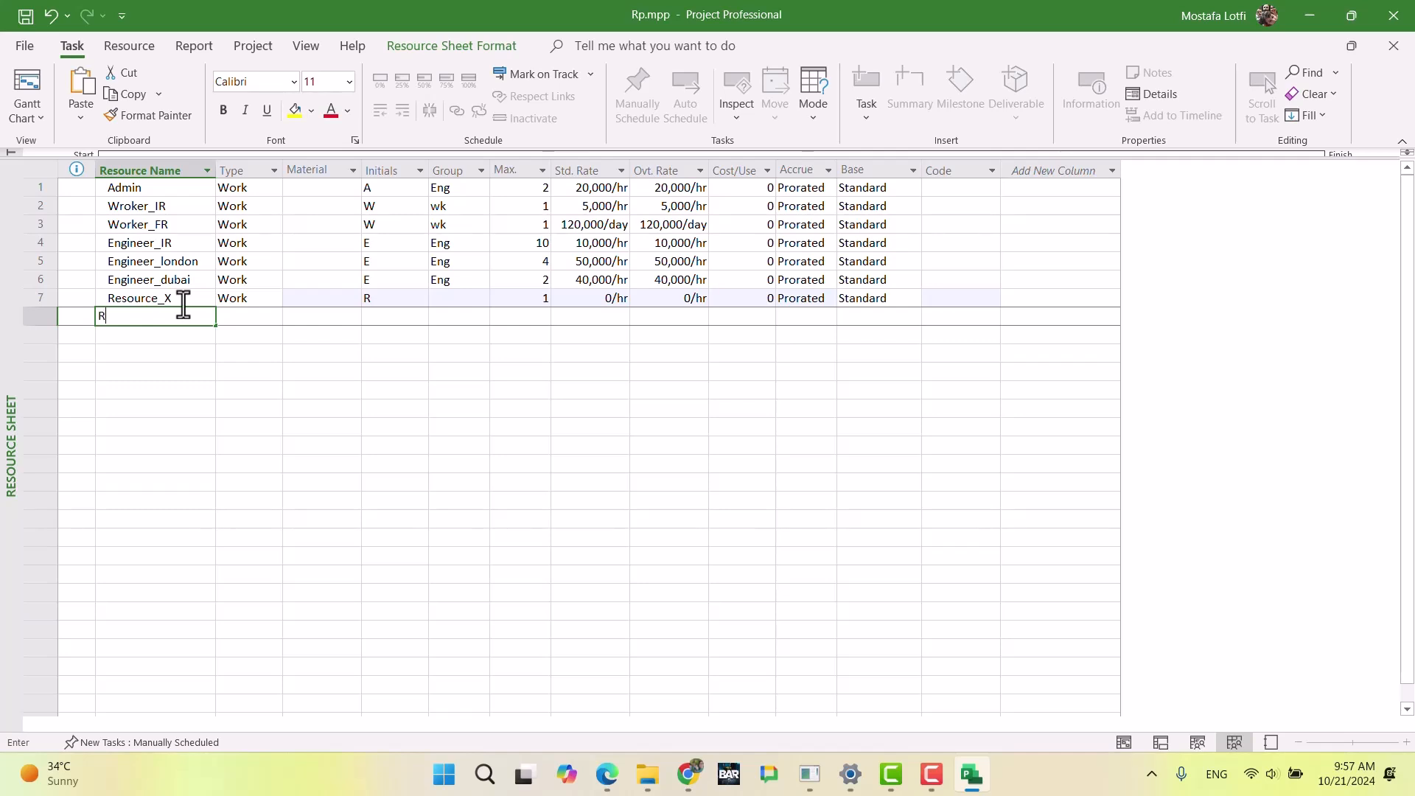
type("esource ")
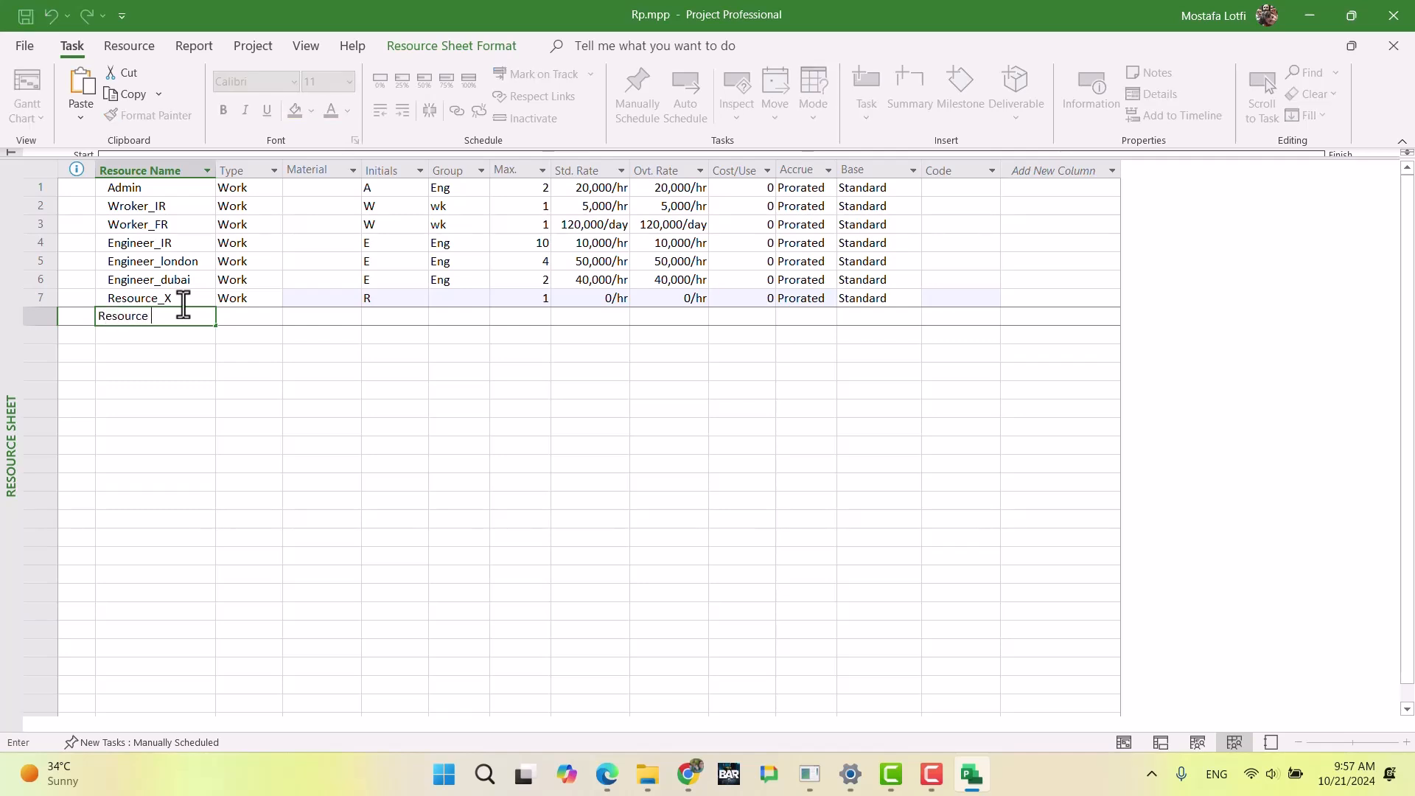
type("Y")
key("Return")
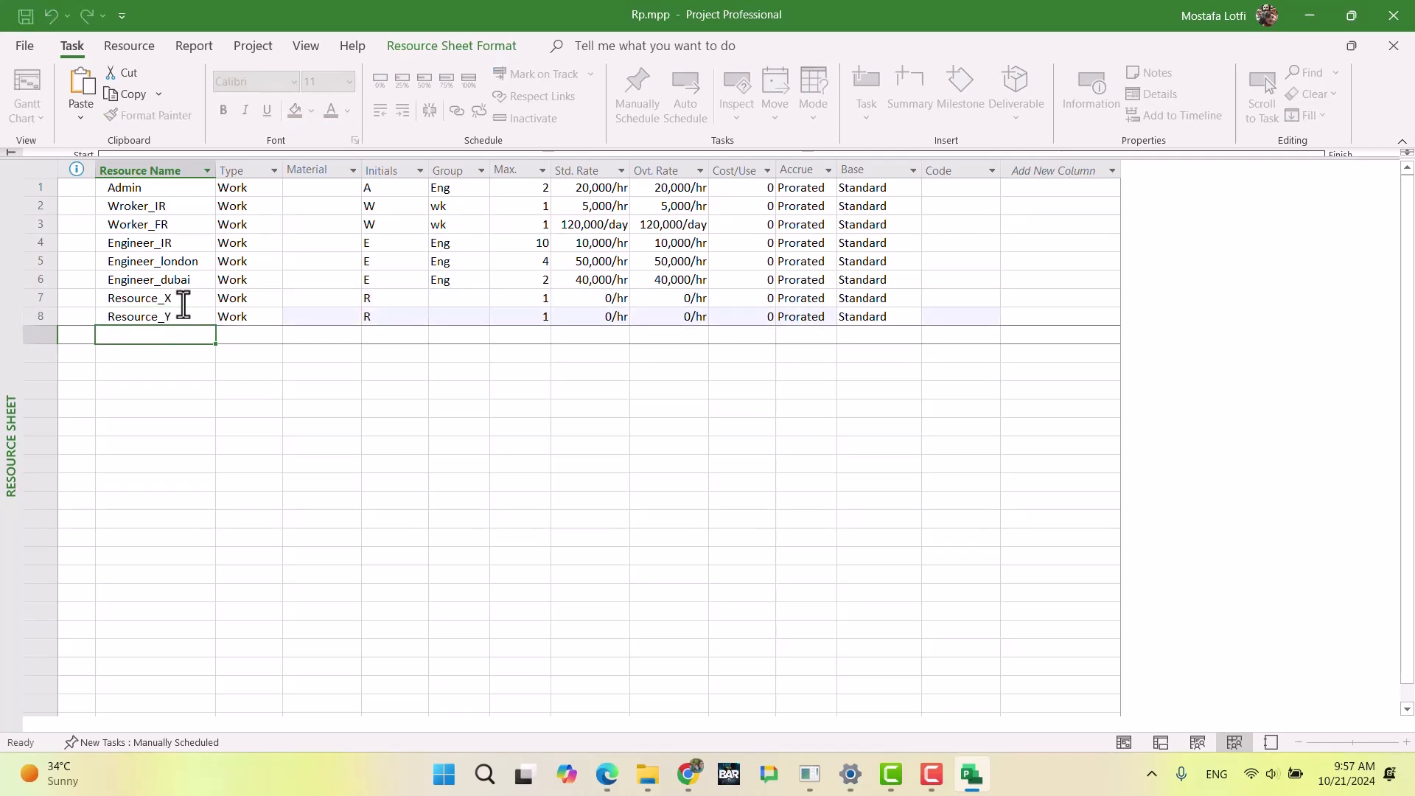
Step: Assign the group Con to both Resource_X and Resource_Y
key("Up")
key("Up")
key("Right")
key("Right")
key("Right")
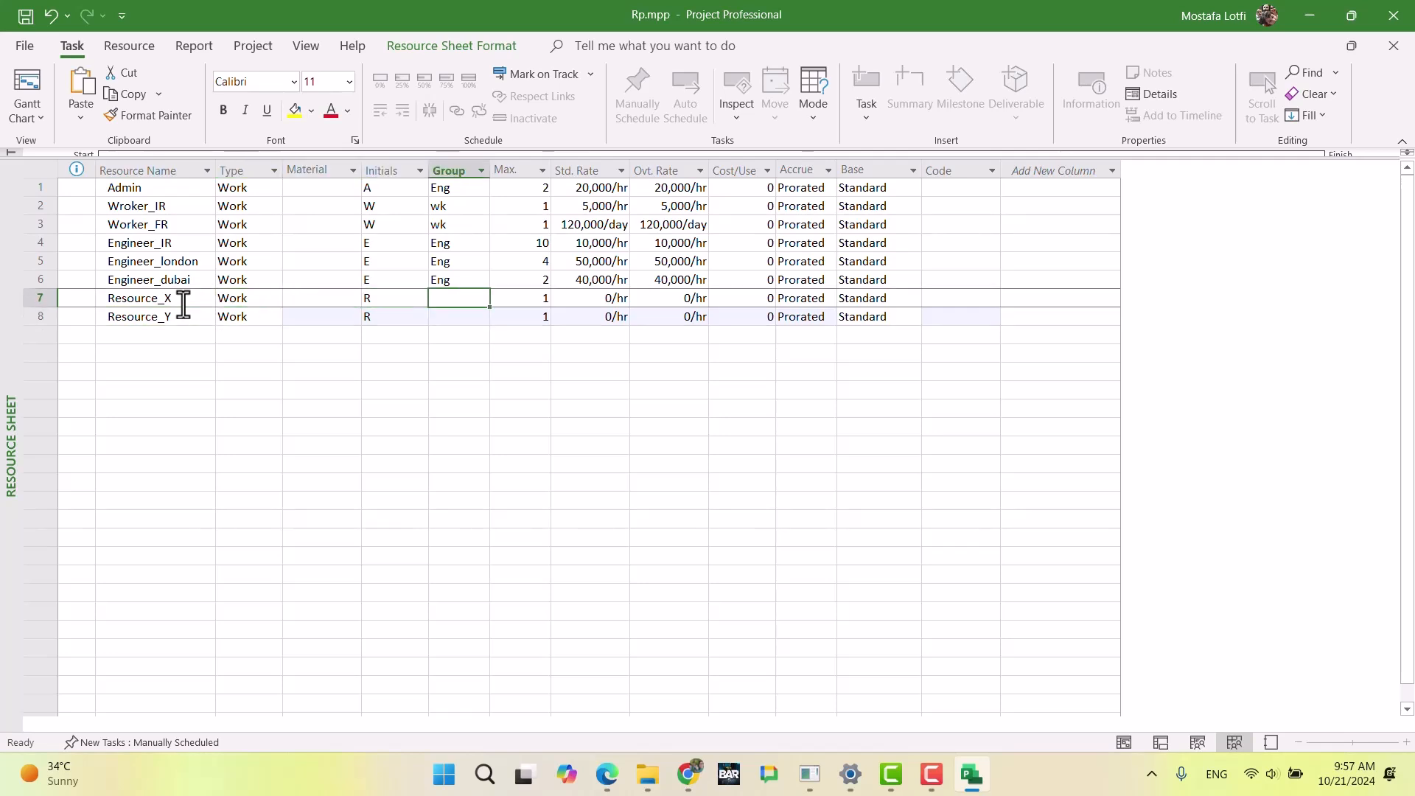
type("Con")
key("Return")
type("CO")
key("BackSpace")
key("Return")
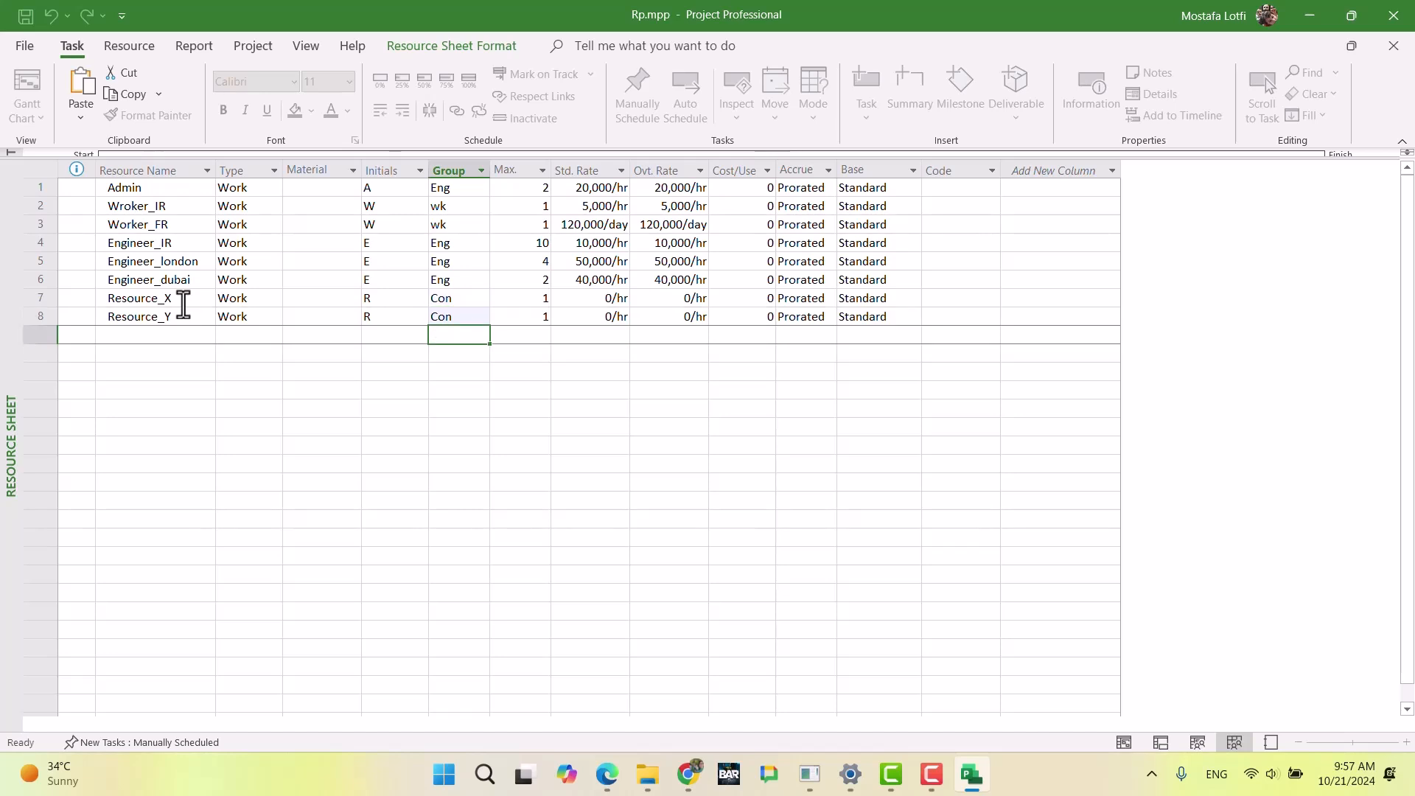
Step: Open Resource_X's cost rate tables and check its costs in the exam document in Chrome
key("Up")
key("Right")
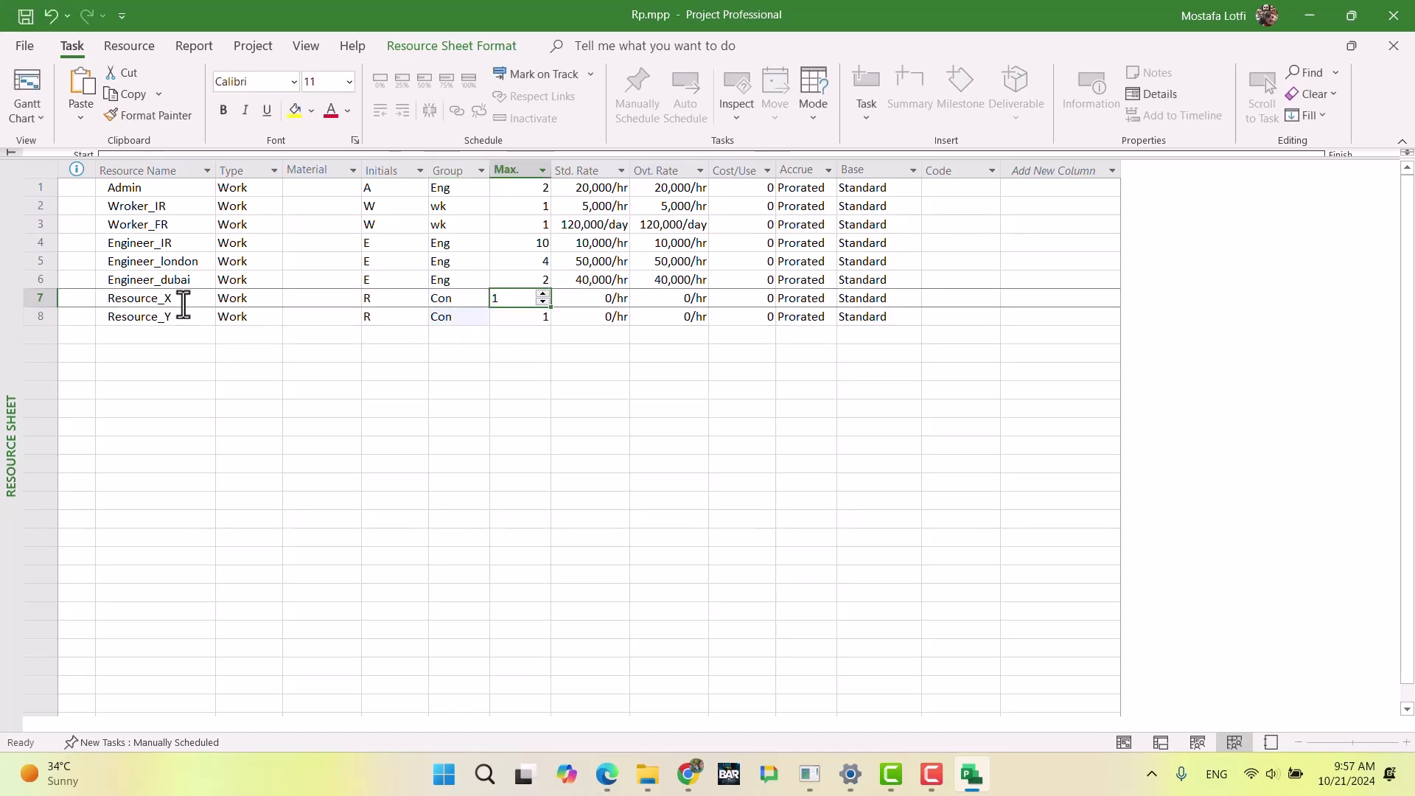
key("Tab")
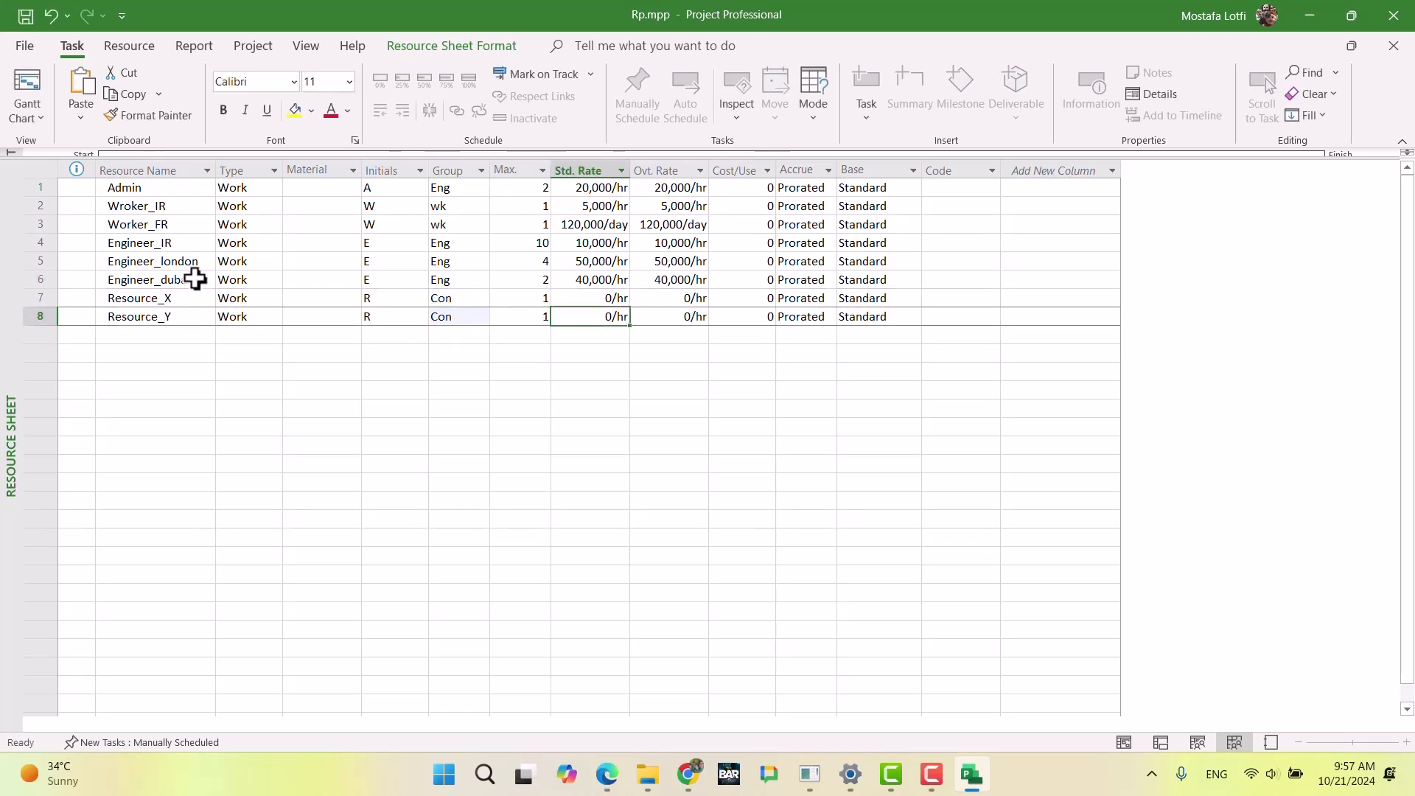
double_click(325, 302)
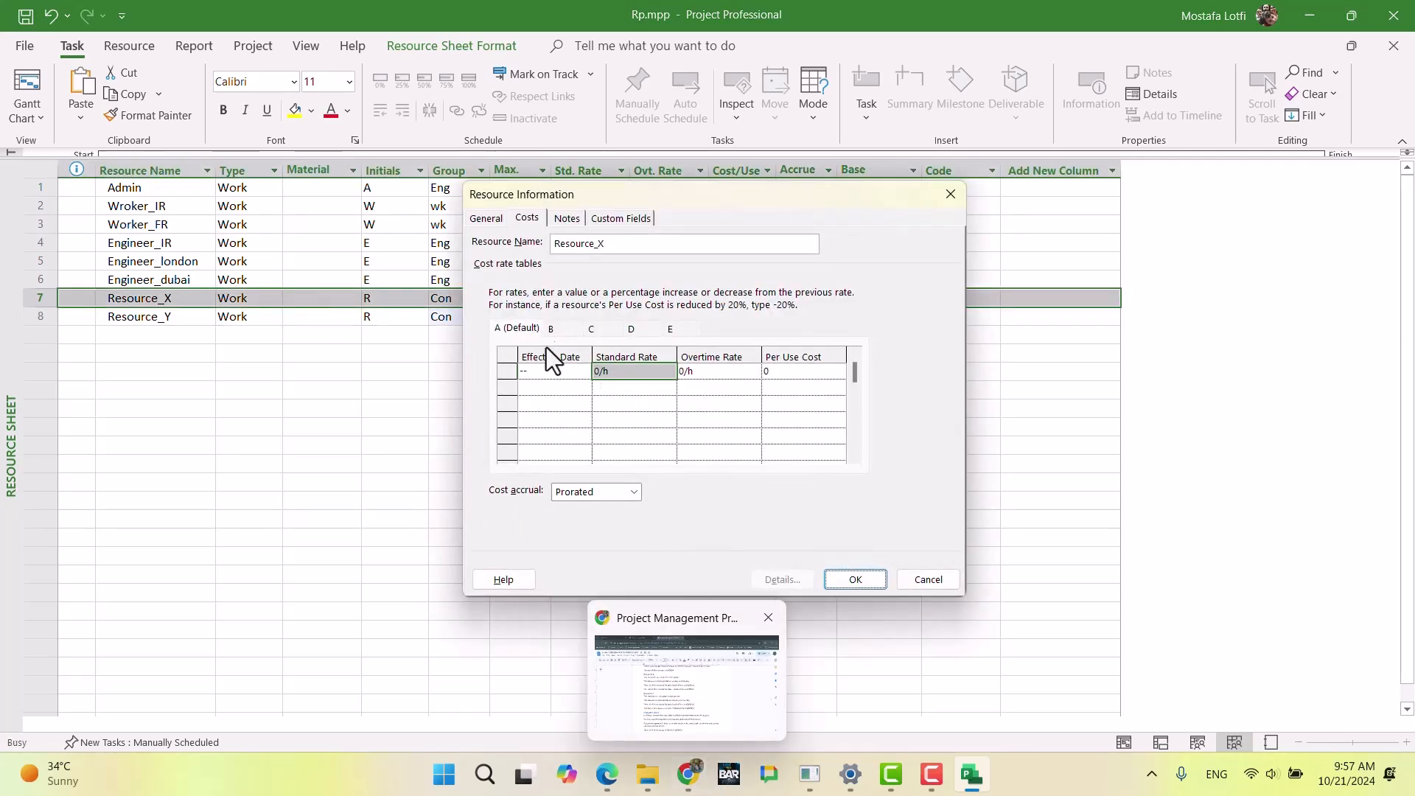
left_click(691, 781)
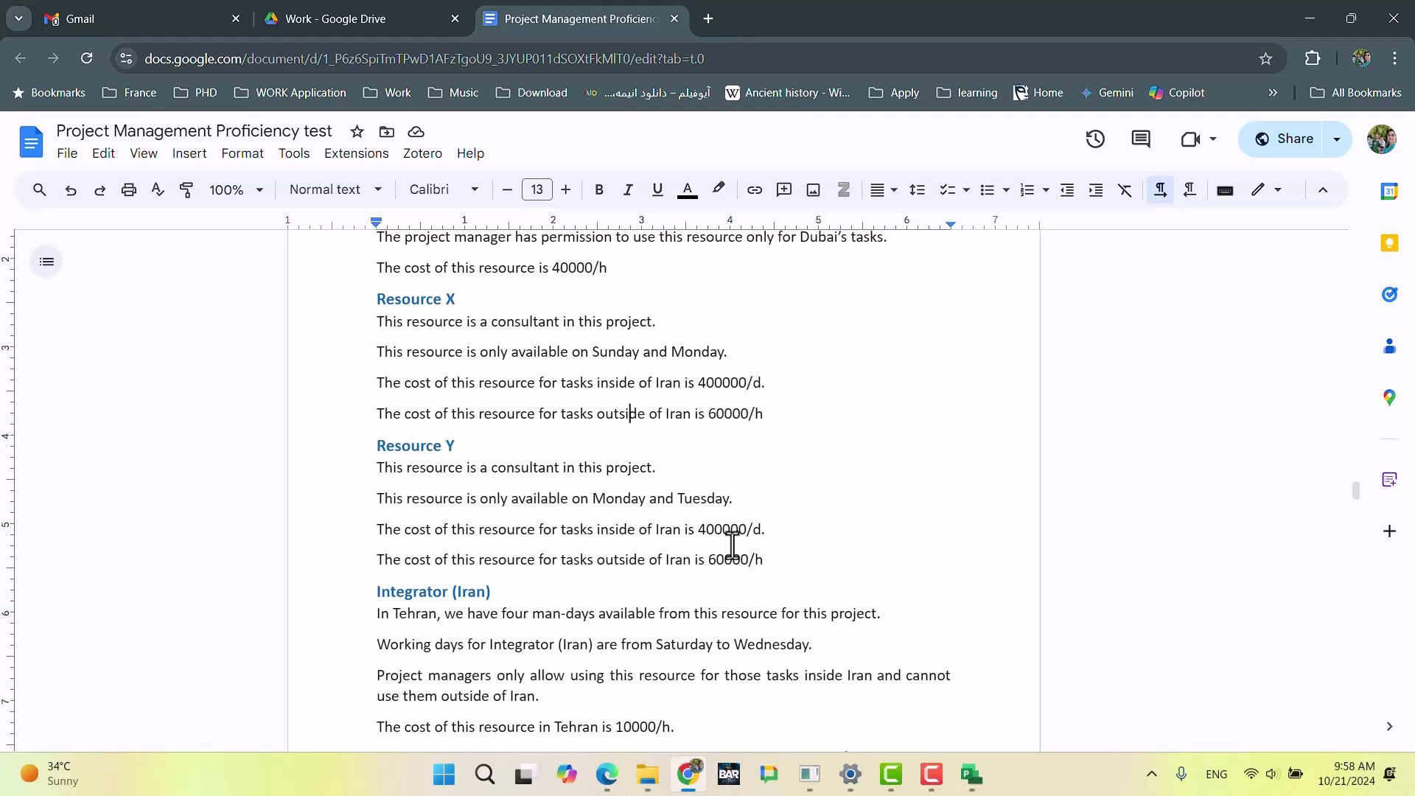
key("alt+Tab")
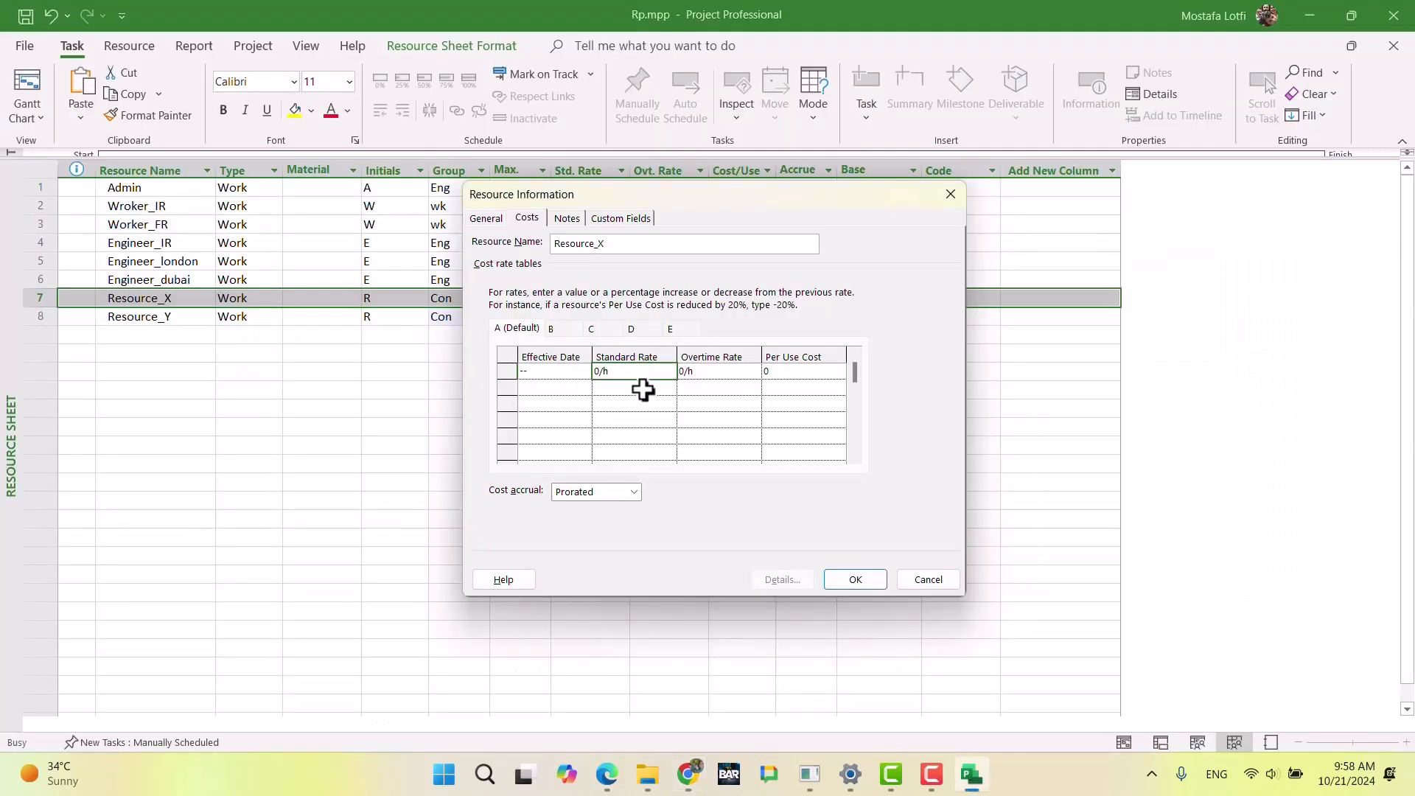
Step: Set Resource_X's standard rate to 400,000/d in default cost rate table A, rechecking the figure in the exam document
type("40")
key("Return")
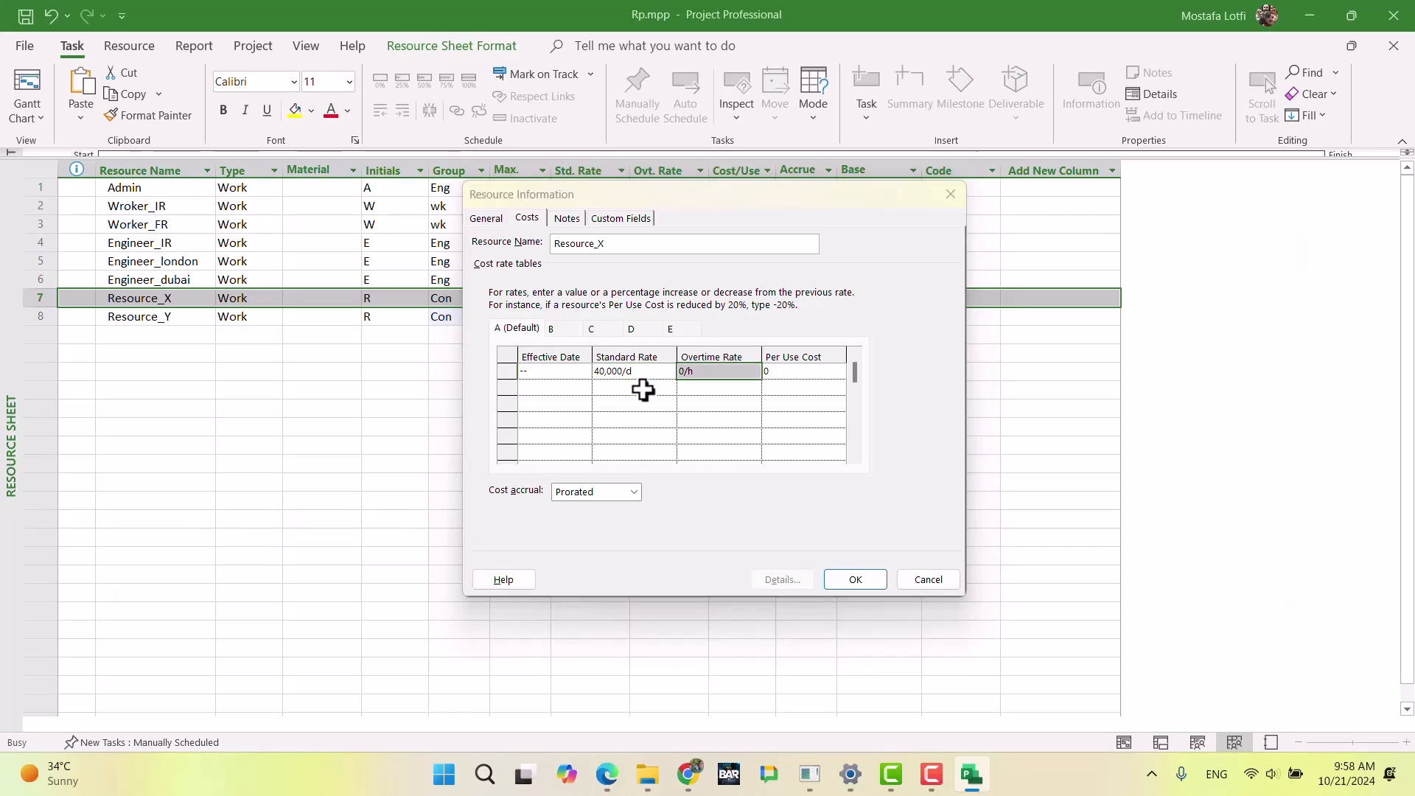
key("alt+Tab")
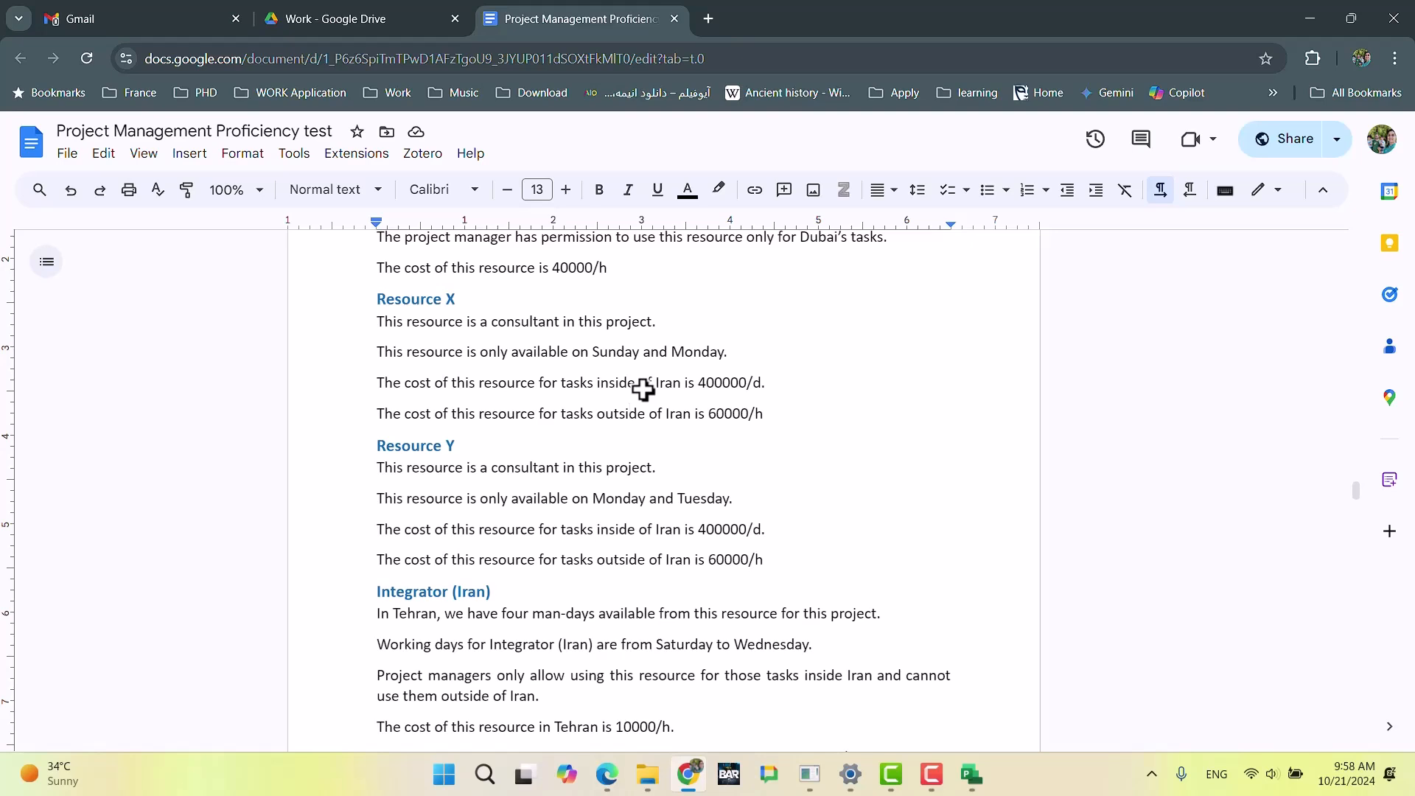
key("alt+Tab")
key("Left")
type("4")
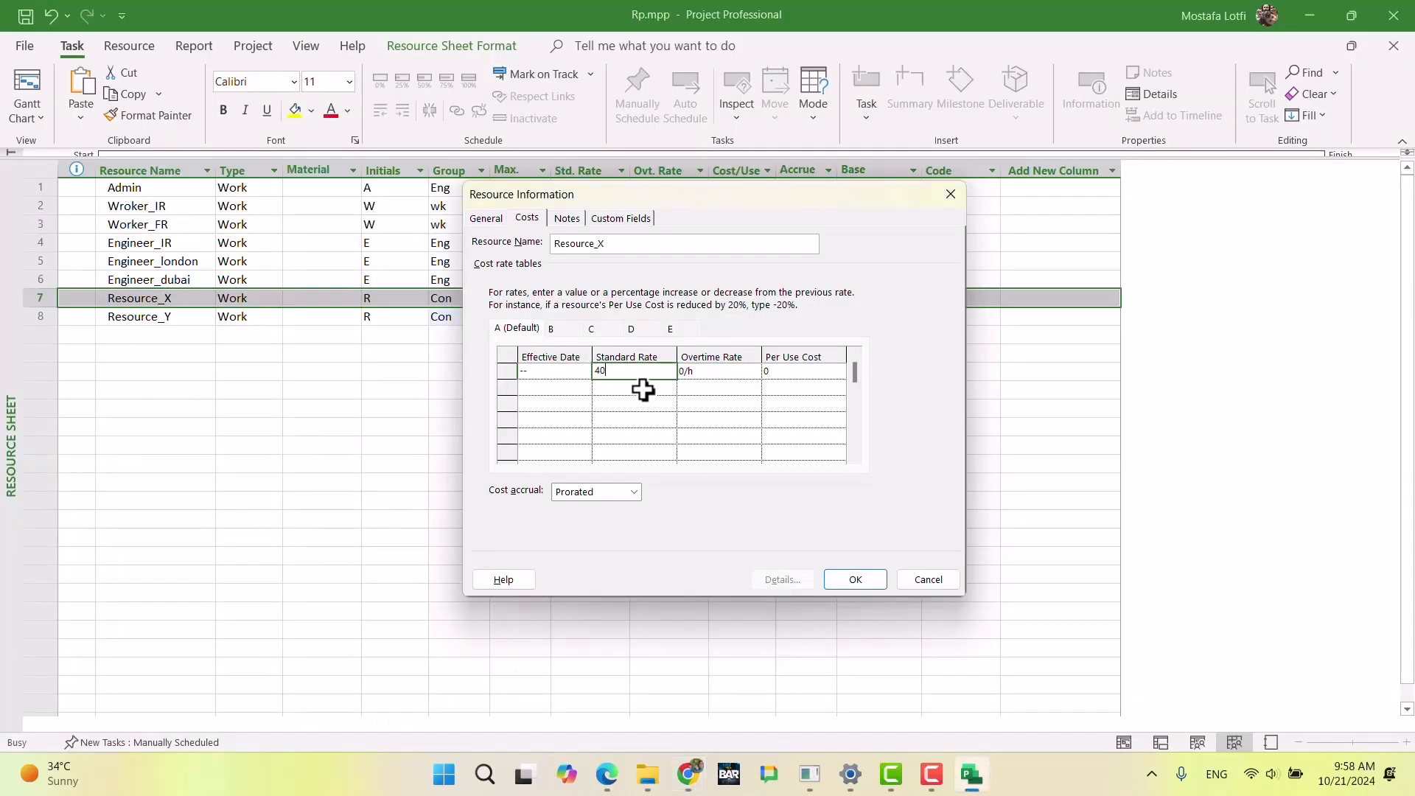
type("00,000/d")
key("Return")
Step: Set Resource_X's overtime rate to 400,000/d in default cost rate table A
key("Up")
key("Right")
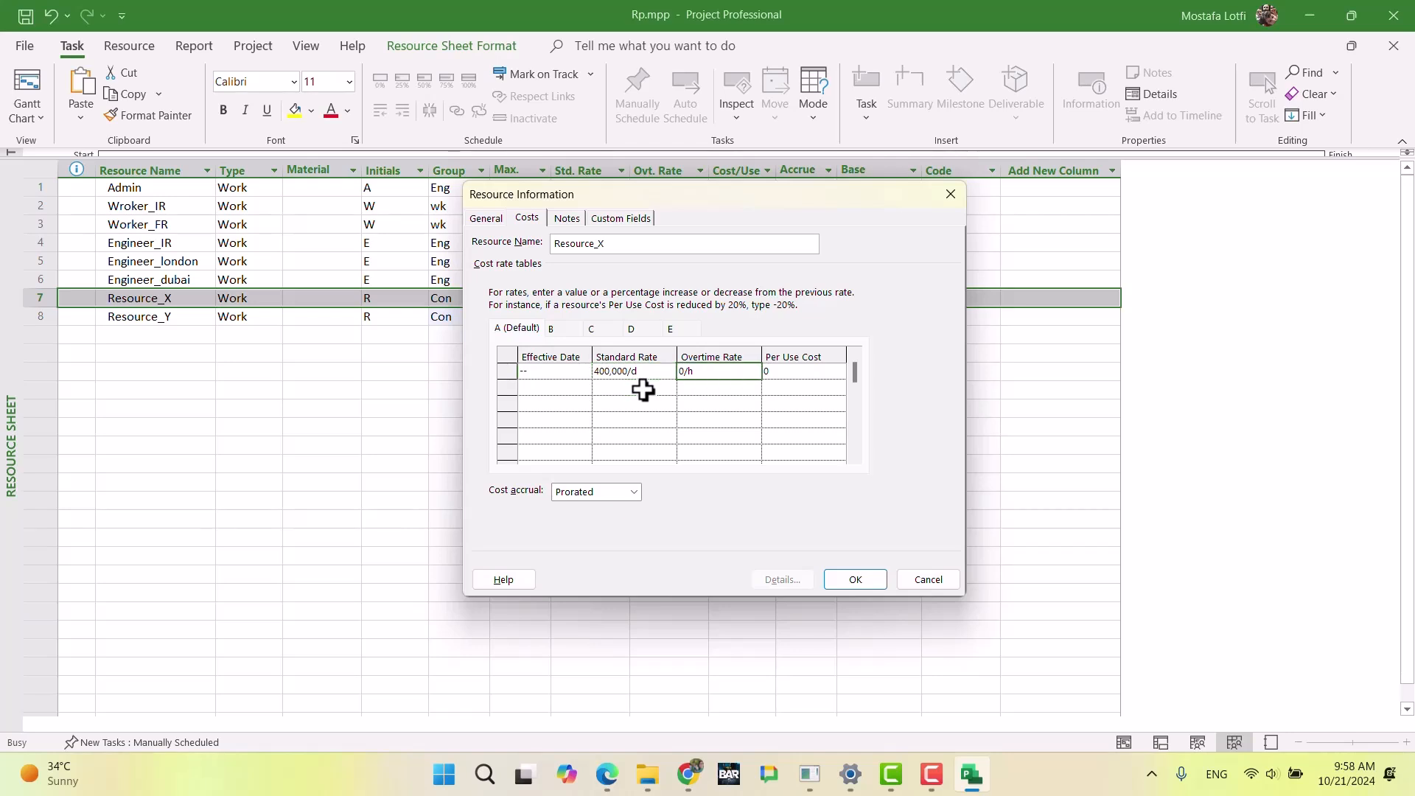
type("400,000/d")
key("Return")
key("Left")
key("Left")
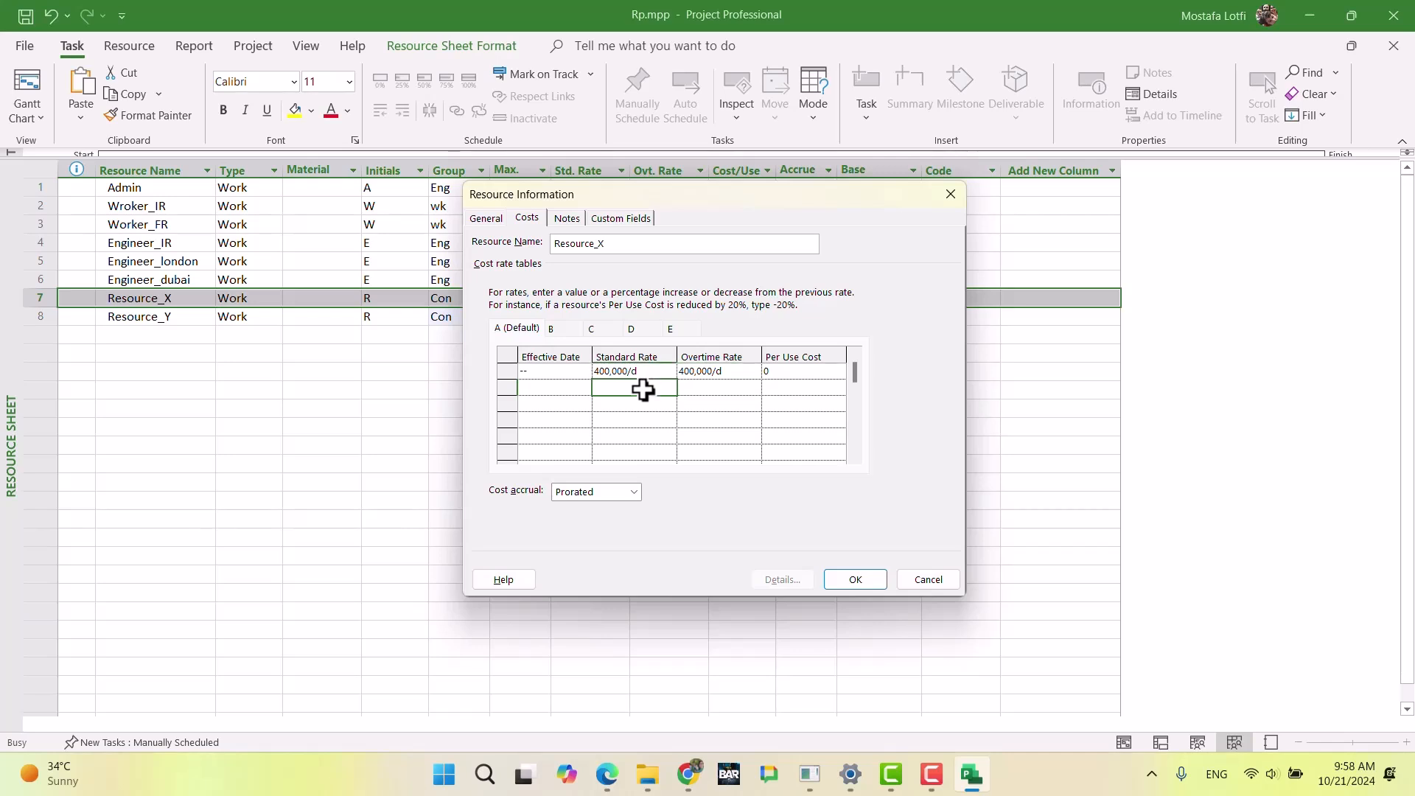
left_click(585, 387)
left_click(579, 406)
left_click(580, 406)
left_click(579, 406)
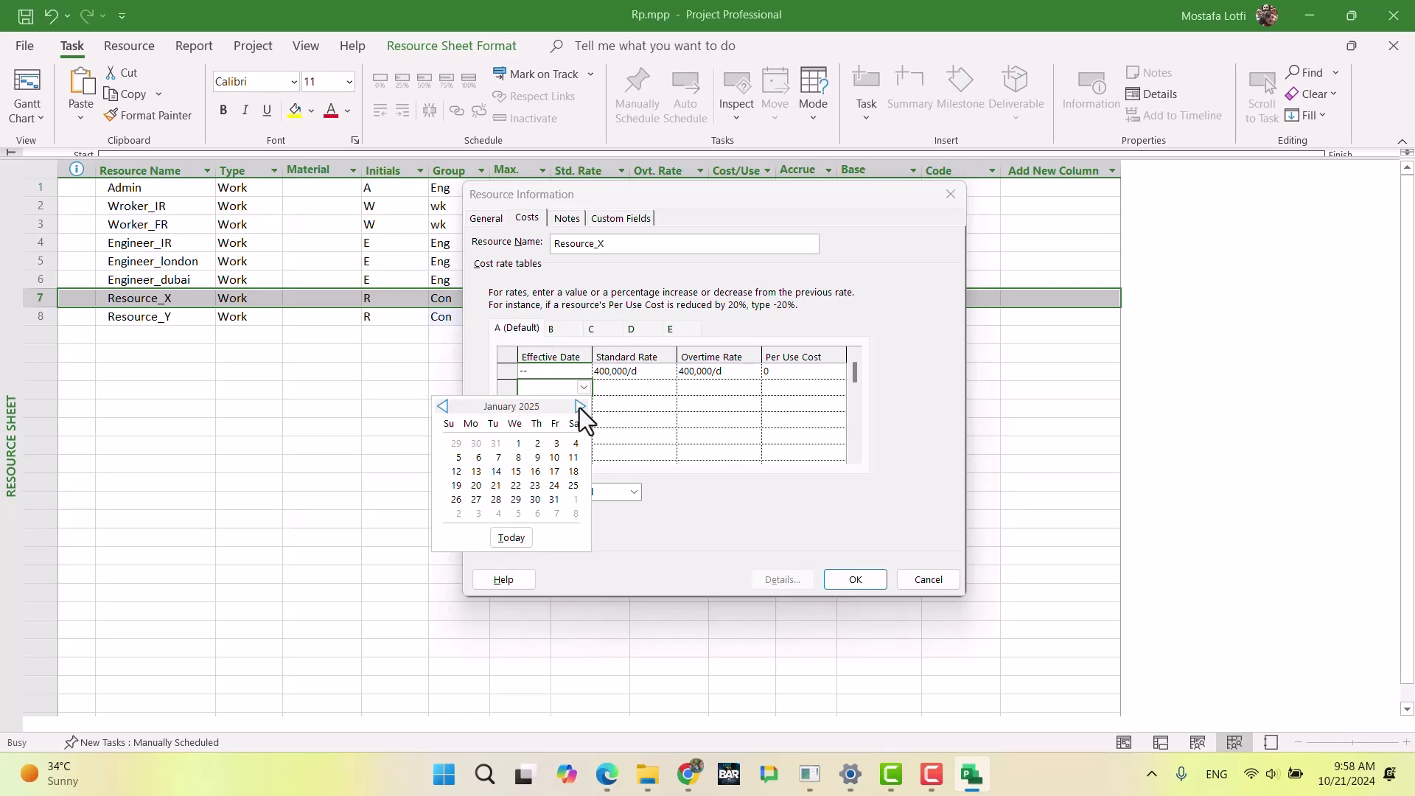
left_click(661, 414)
left_click(661, 415)
Step: Accept Resource_X's resource information, then review the general resource cost increase and fine rules in the exam document in Chrome
left_click(850, 581)
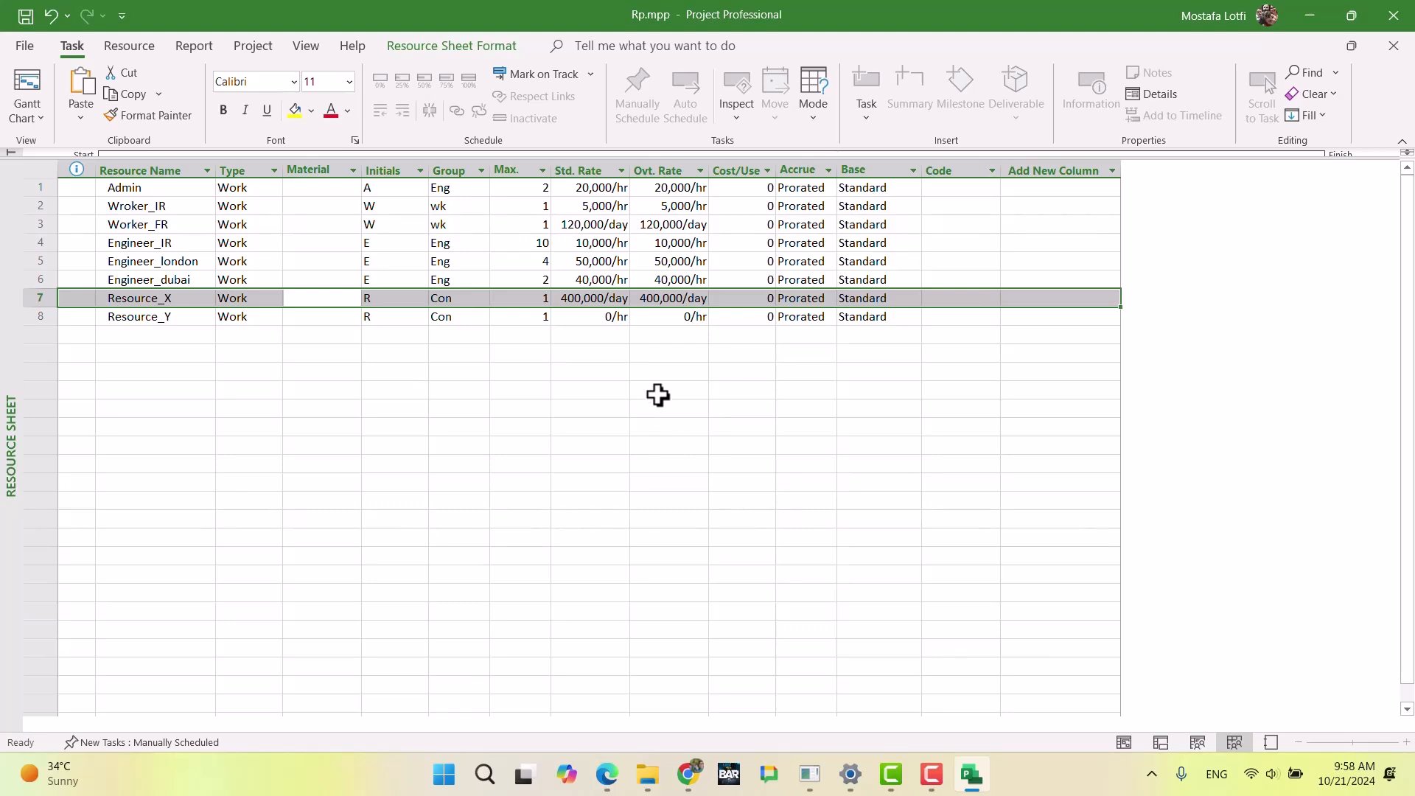
left_click(694, 774)
scroll(616, 391, "up", 15)
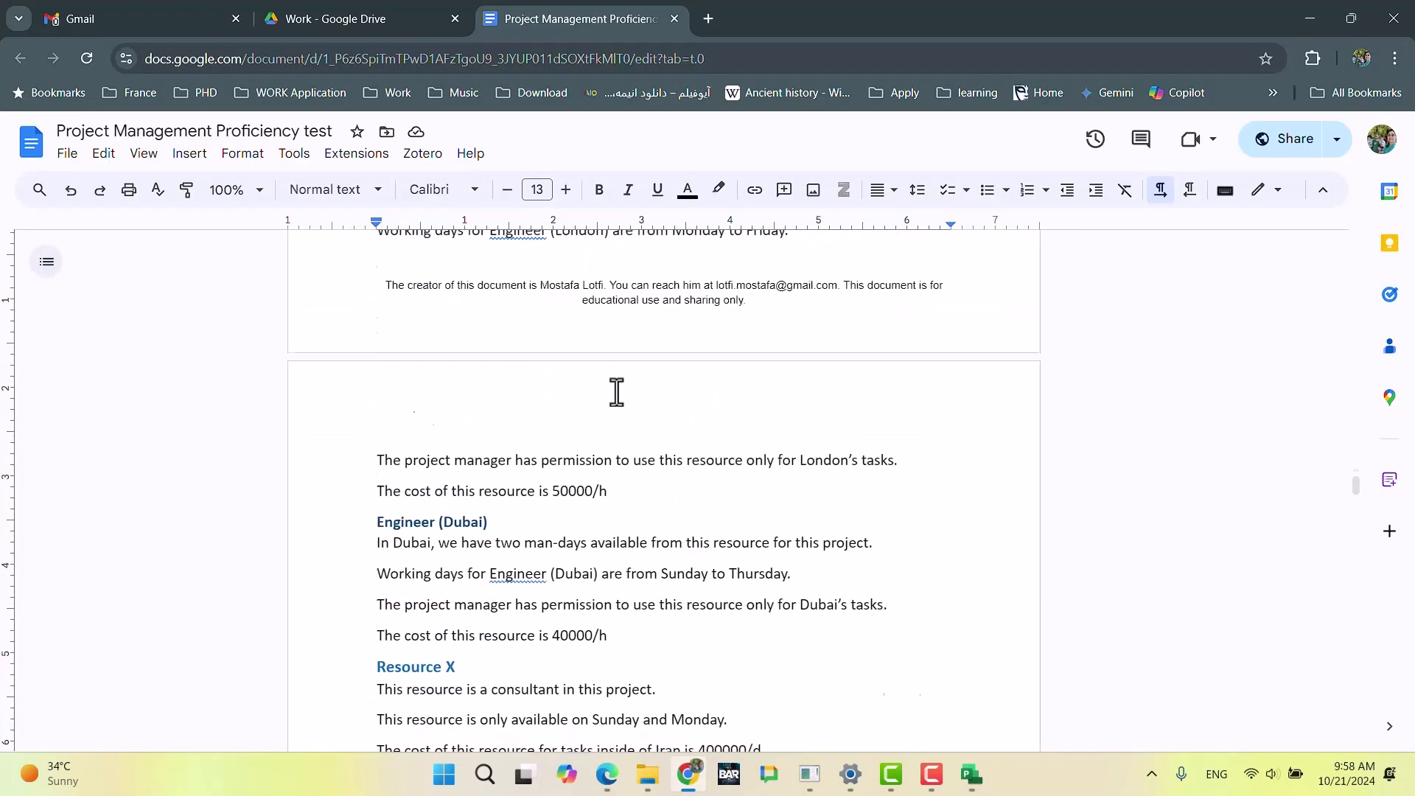
scroll(617, 389, "up", 20)
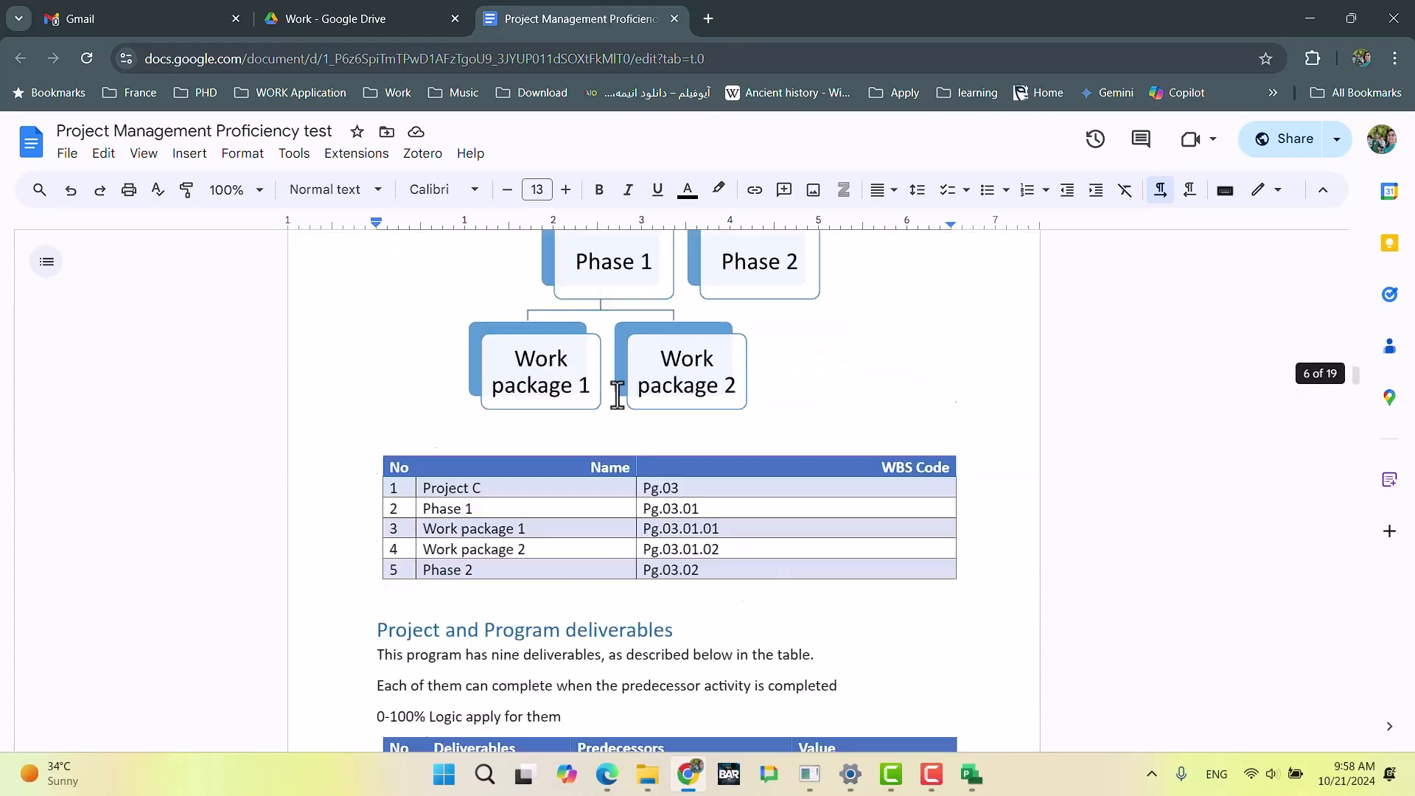
scroll(618, 394, "up", 20)
scroll(619, 395, "down", 20)
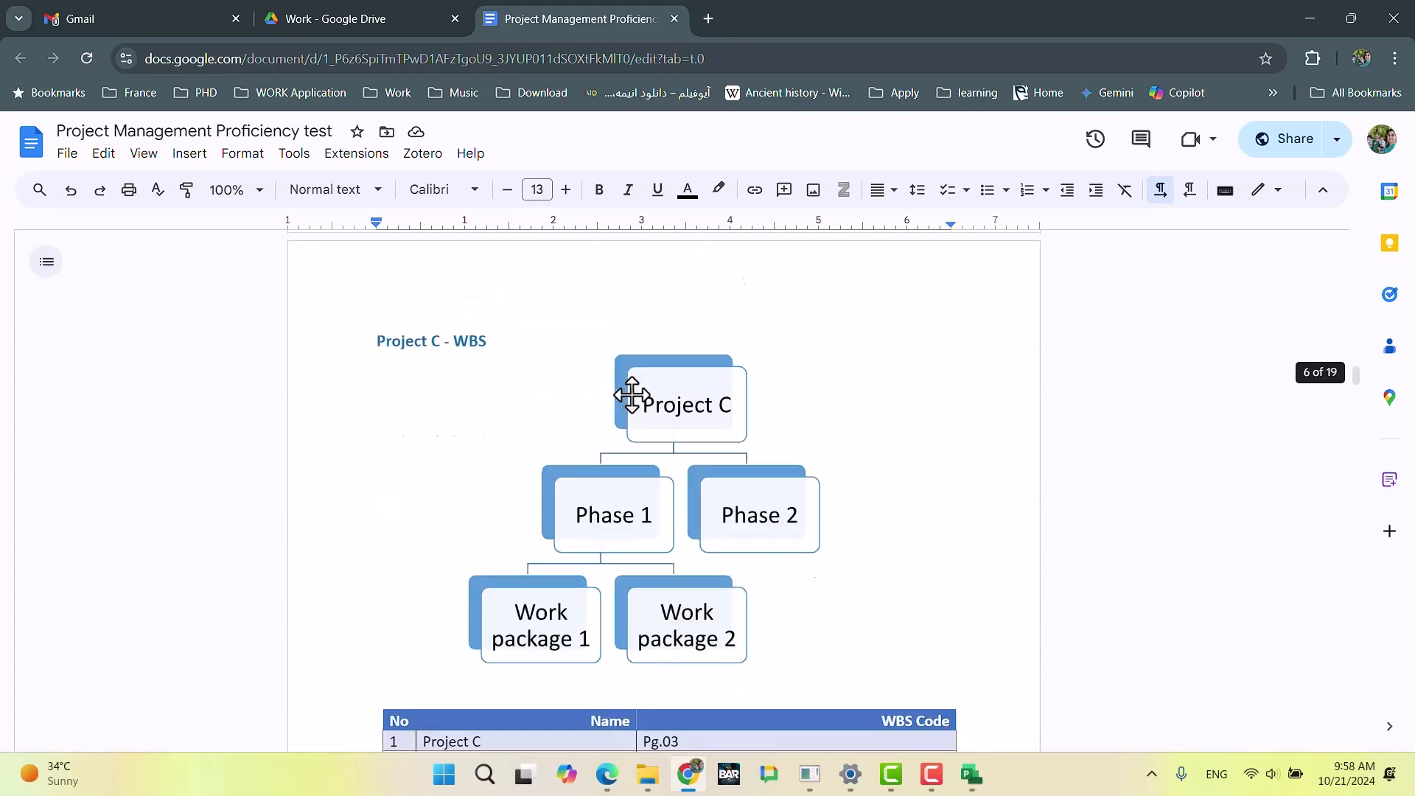
scroll(632, 397, "down", 12)
scroll(631, 396, "down", 10)
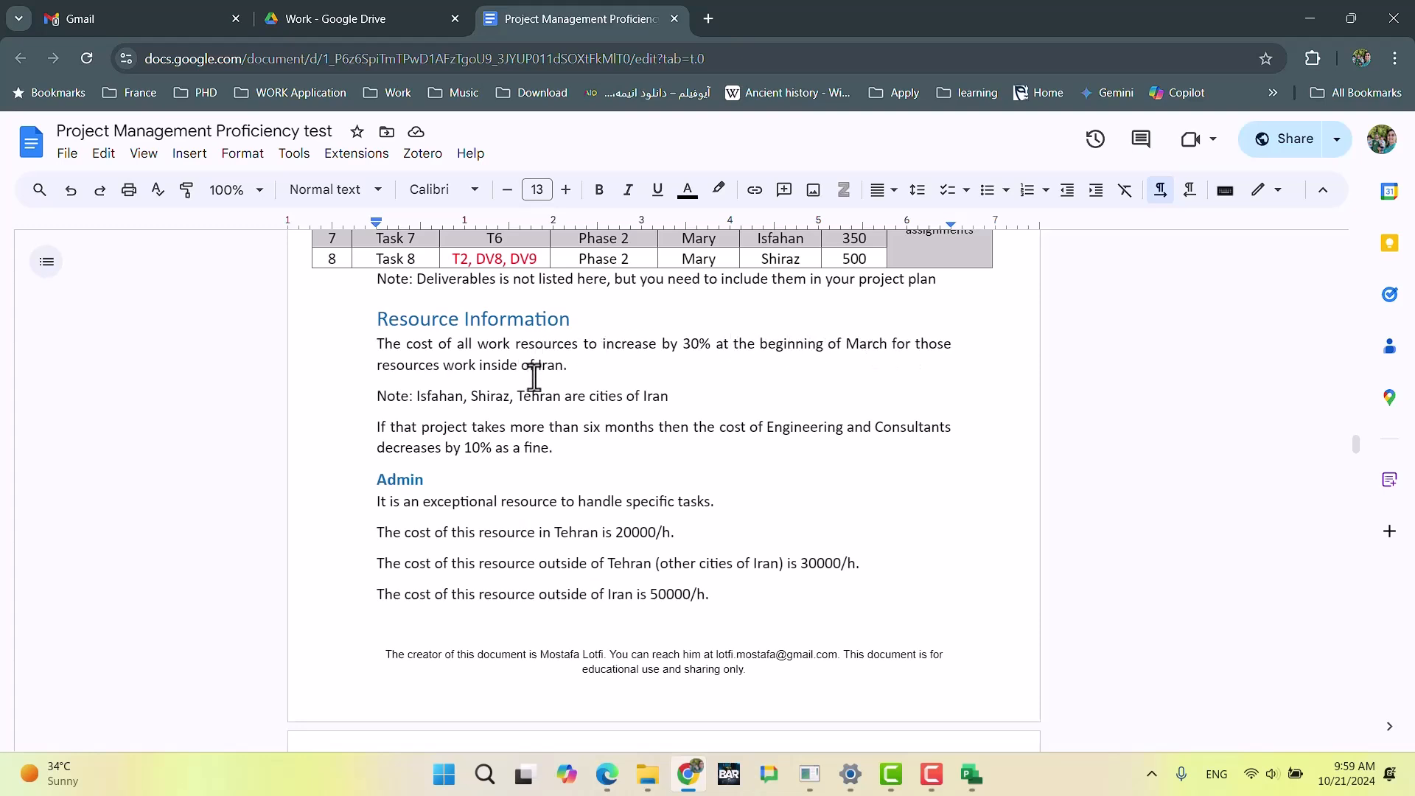
Step: Reopen Resource_X's information in Microsoft Project and add a row with effective date March 1 to default cost rate table A
key("alt+Tab")
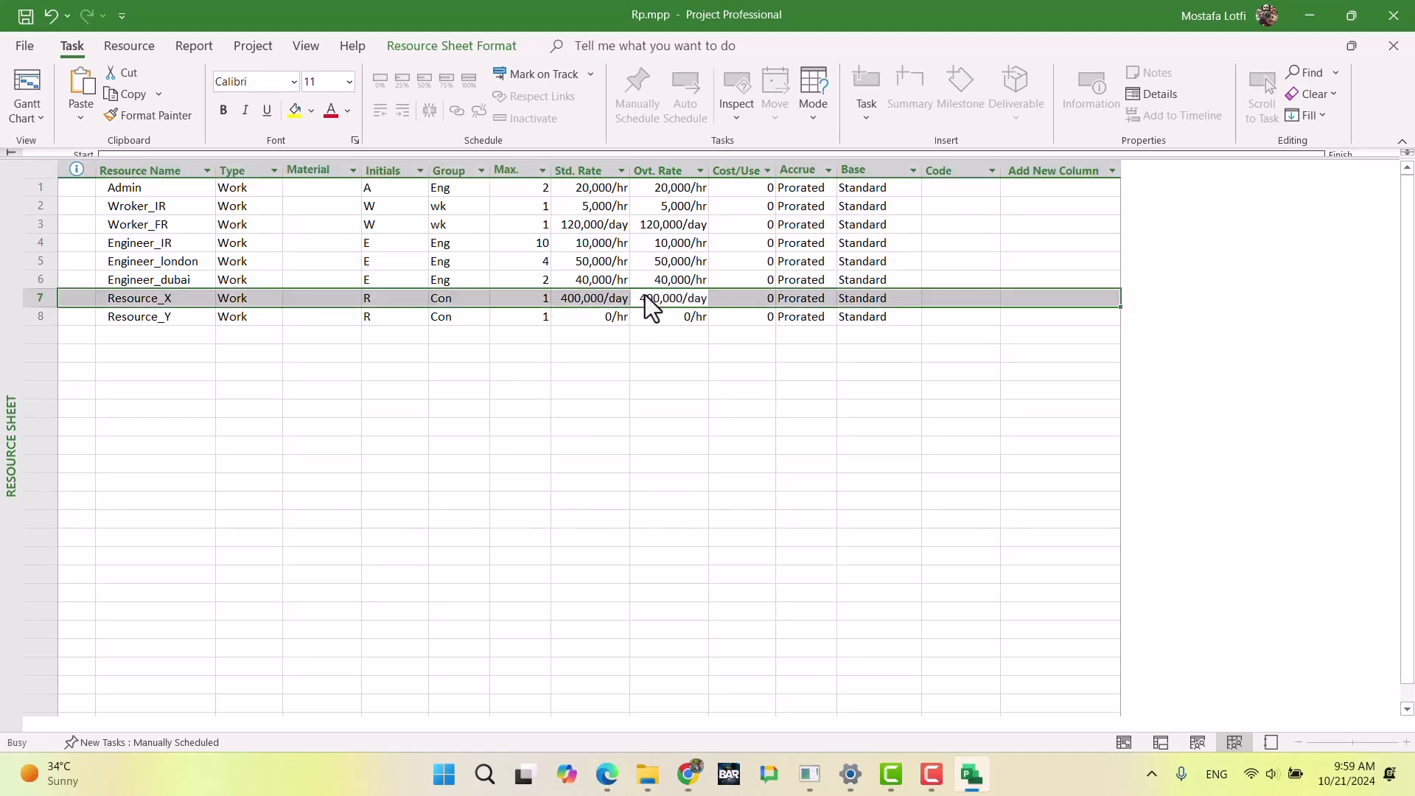
double_click(649, 299)
left_click(590, 390)
left_click(585, 388)
left_click(582, 405)
left_click(581, 405)
left_click(581, 406)
left_click(582, 406)
left_click(581, 405)
left_click(576, 443)
left_click(645, 387)
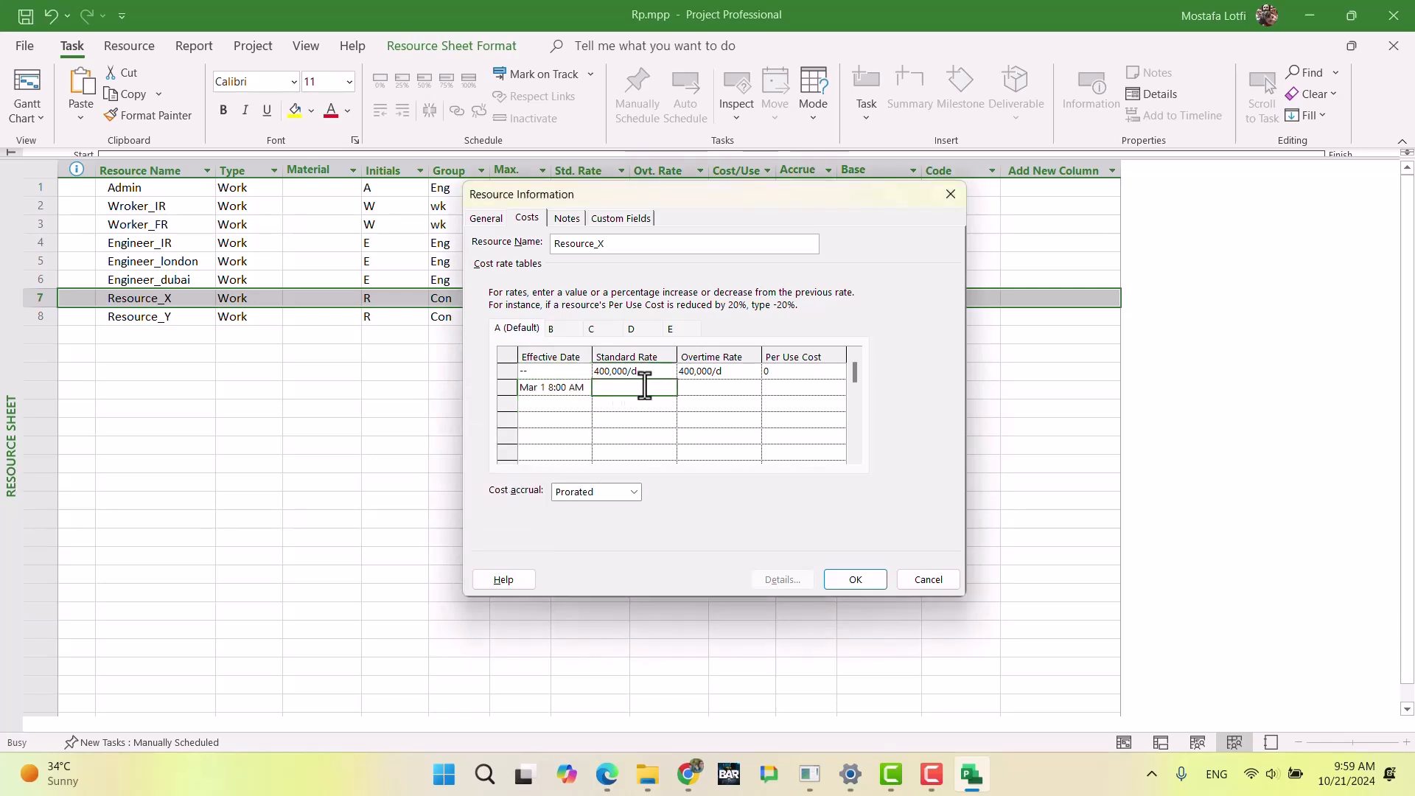
Step: Increase Resource_X's standard and overtime rates by 30% each in the March 1 row
type("+30%")
key("Return")
key("Up")
key("Right")
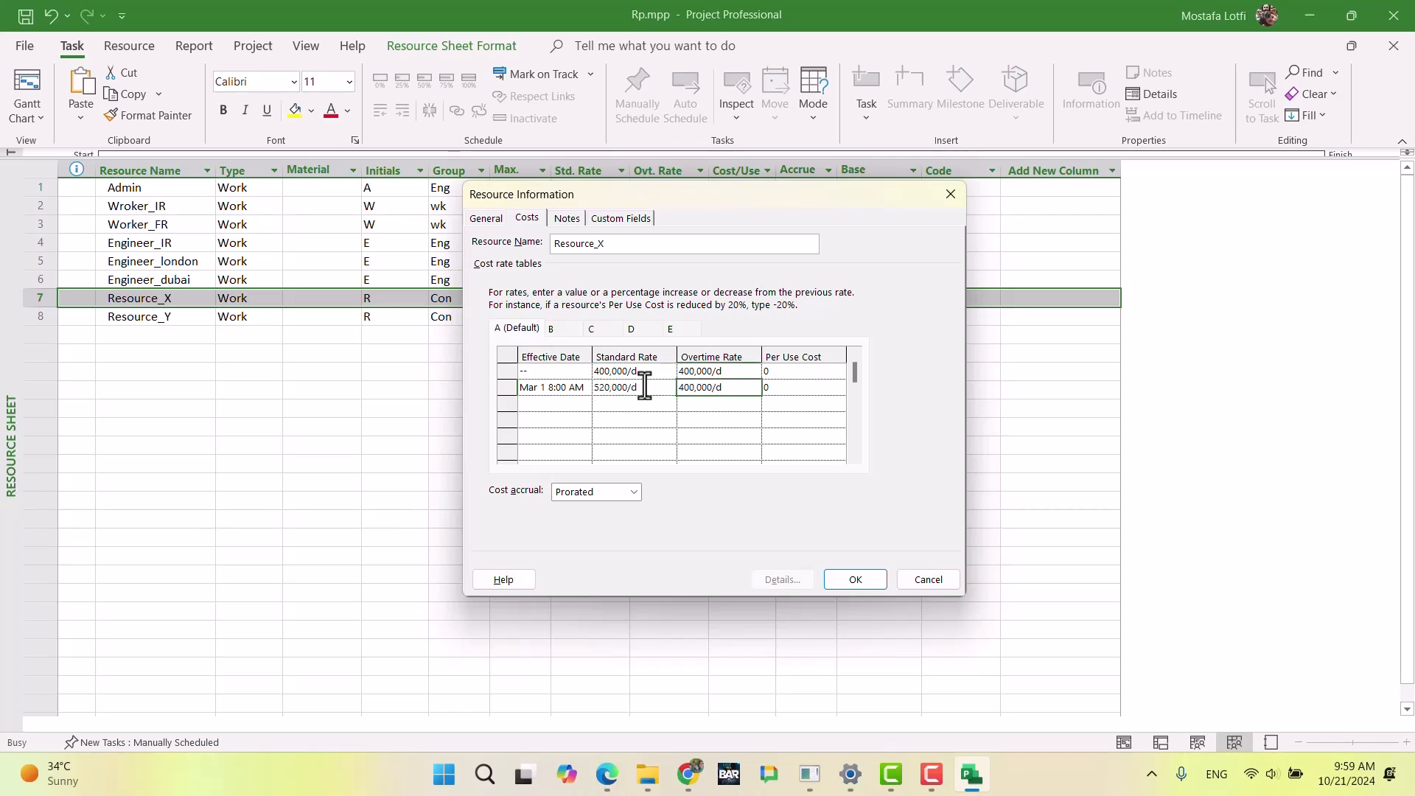
key("Return")
Step: Add a row with effective date May 1 to Resource_X's default cost rate table A
key("Left")
key("Left")
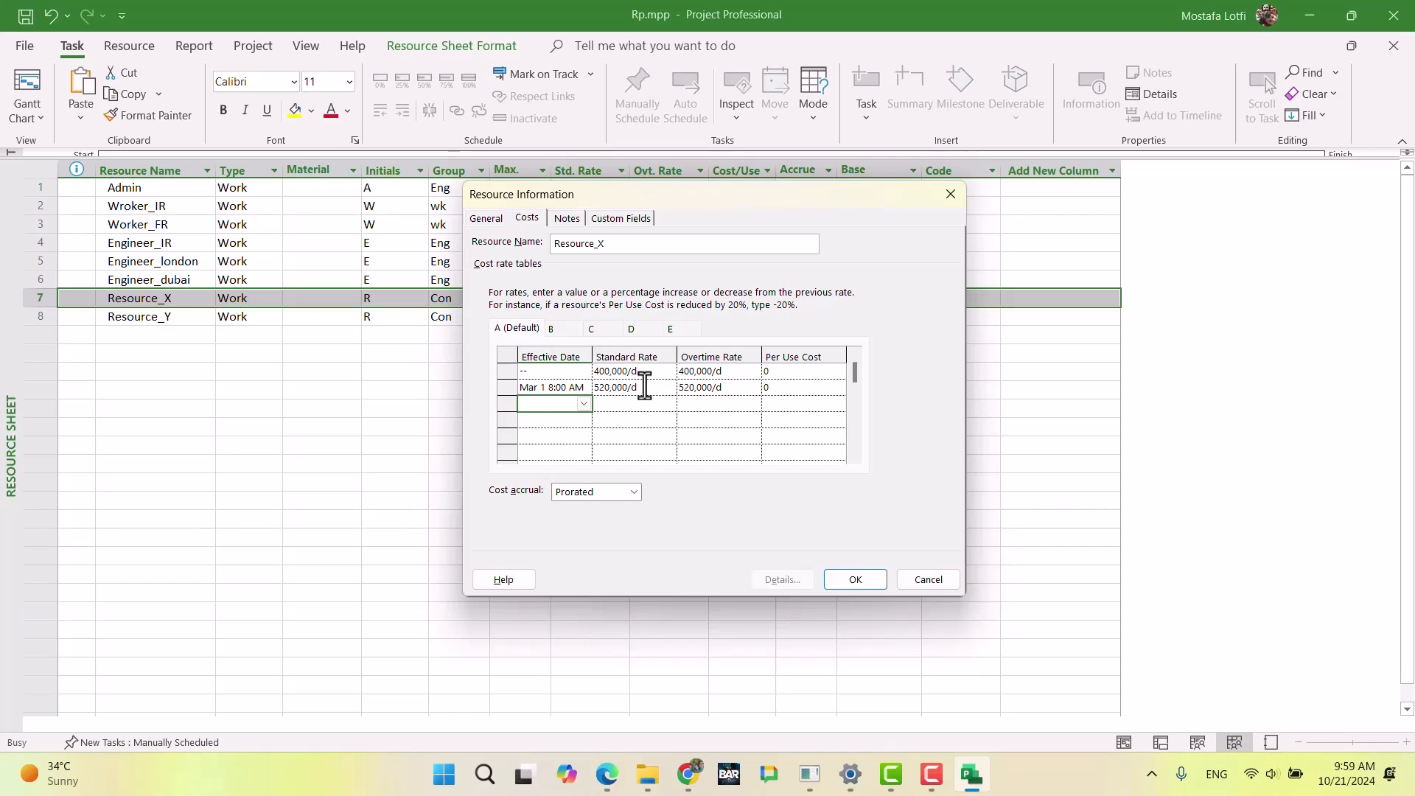
left_click(584, 404)
left_click(580, 422)
left_click(577, 426)
left_click(578, 427)
left_click(577, 427)
left_click(577, 426)
left_click(577, 427)
left_click(577, 427)
left_click(577, 427)
left_click(443, 423)
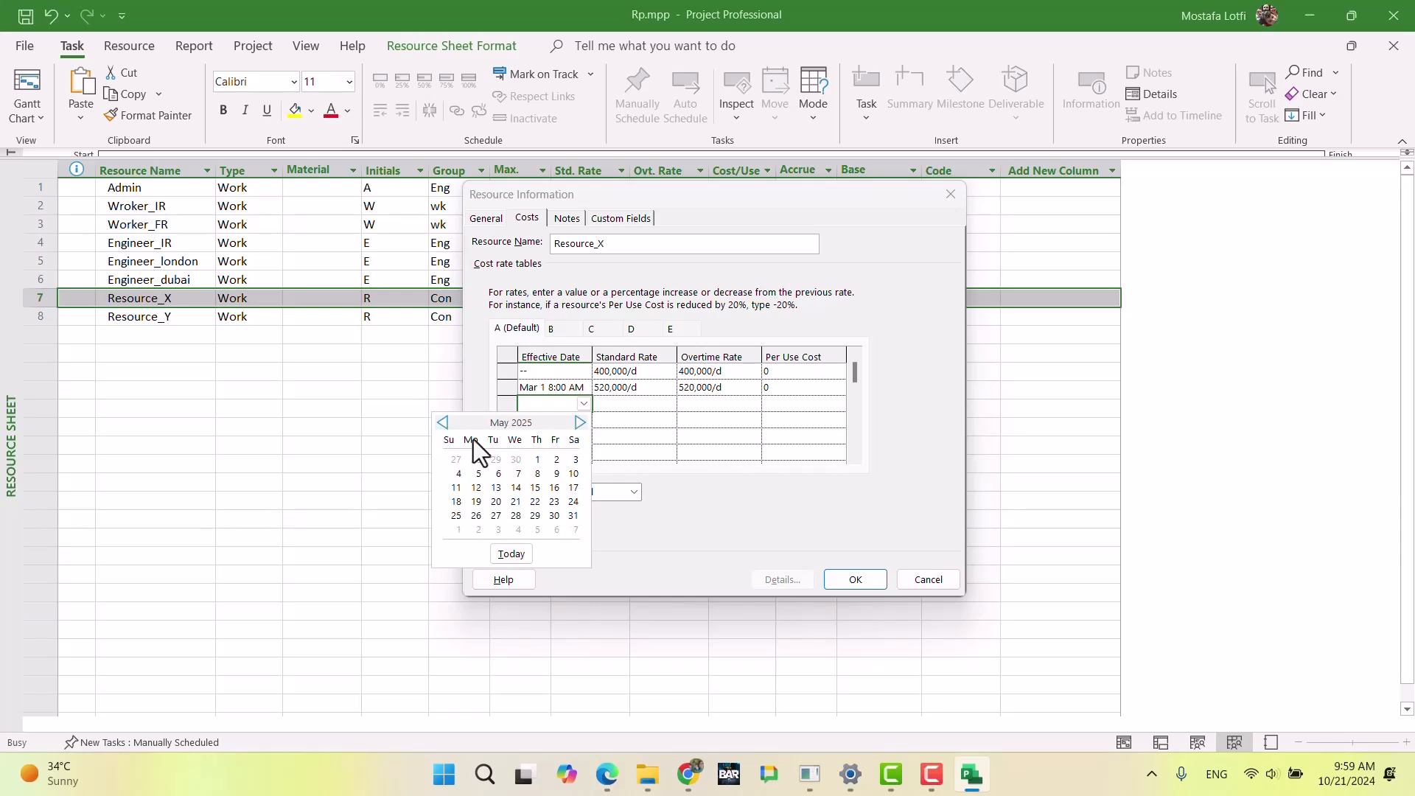
left_click(537, 461)
Step: Decrease Resource_X's standard and overtime rates by 10% each in the May 1 row of default cost rate table A
left_click(628, 404)
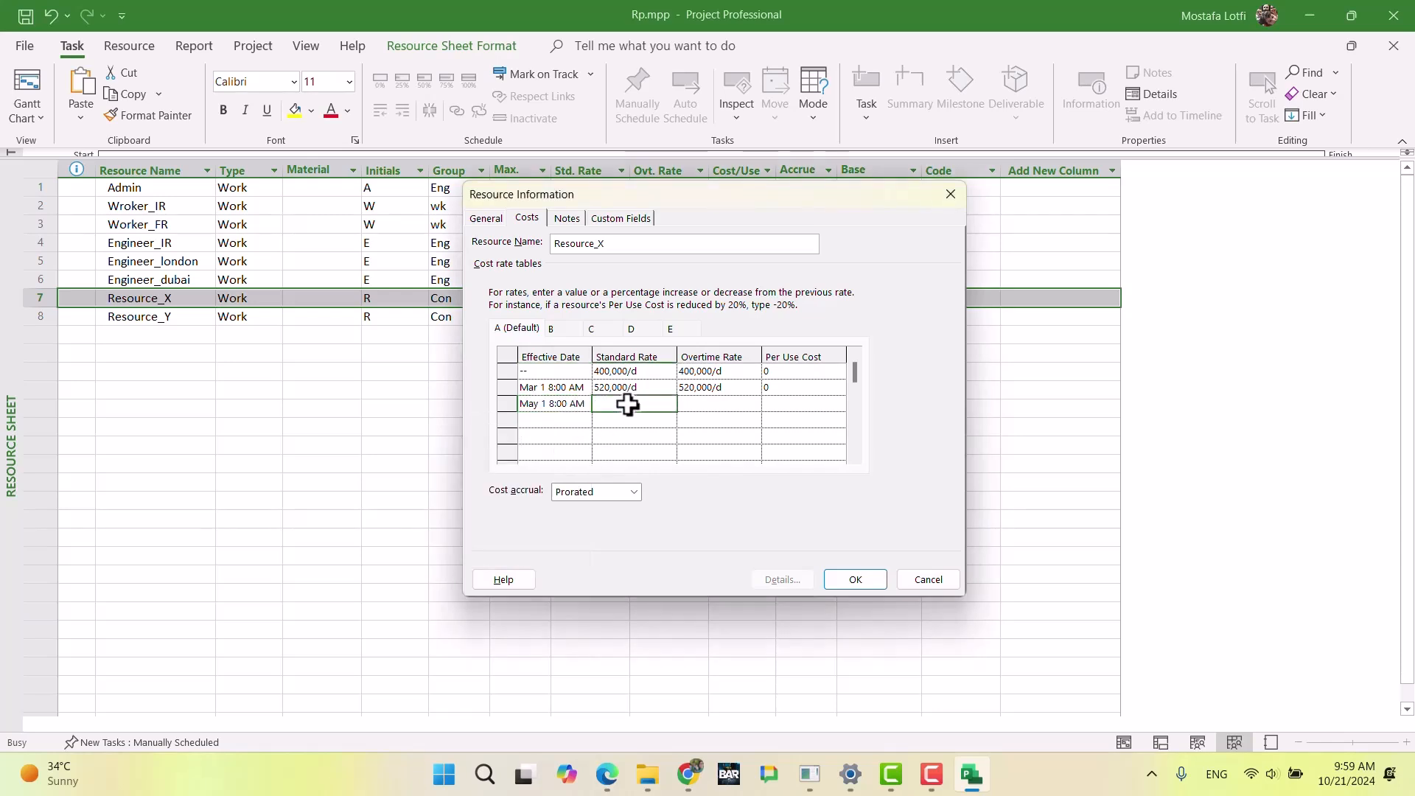
key("Tab")
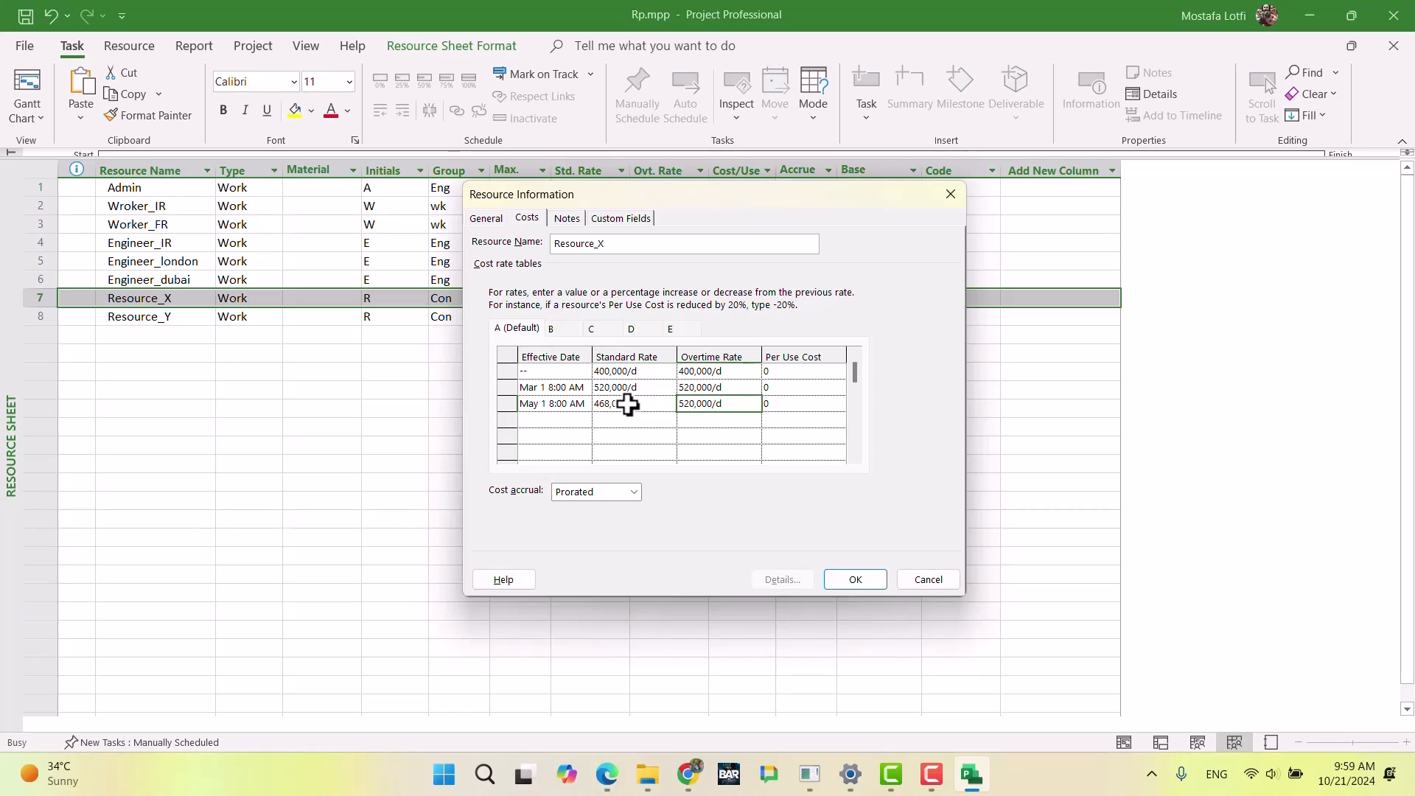
key("Return")
left_click(649, 436)
Step: Start editing the standard rate in Resource_X's cost rate table B, then look up Resource X's rate outside Iran in the exam document in Chrome
left_click(552, 328)
left_click(624, 372)
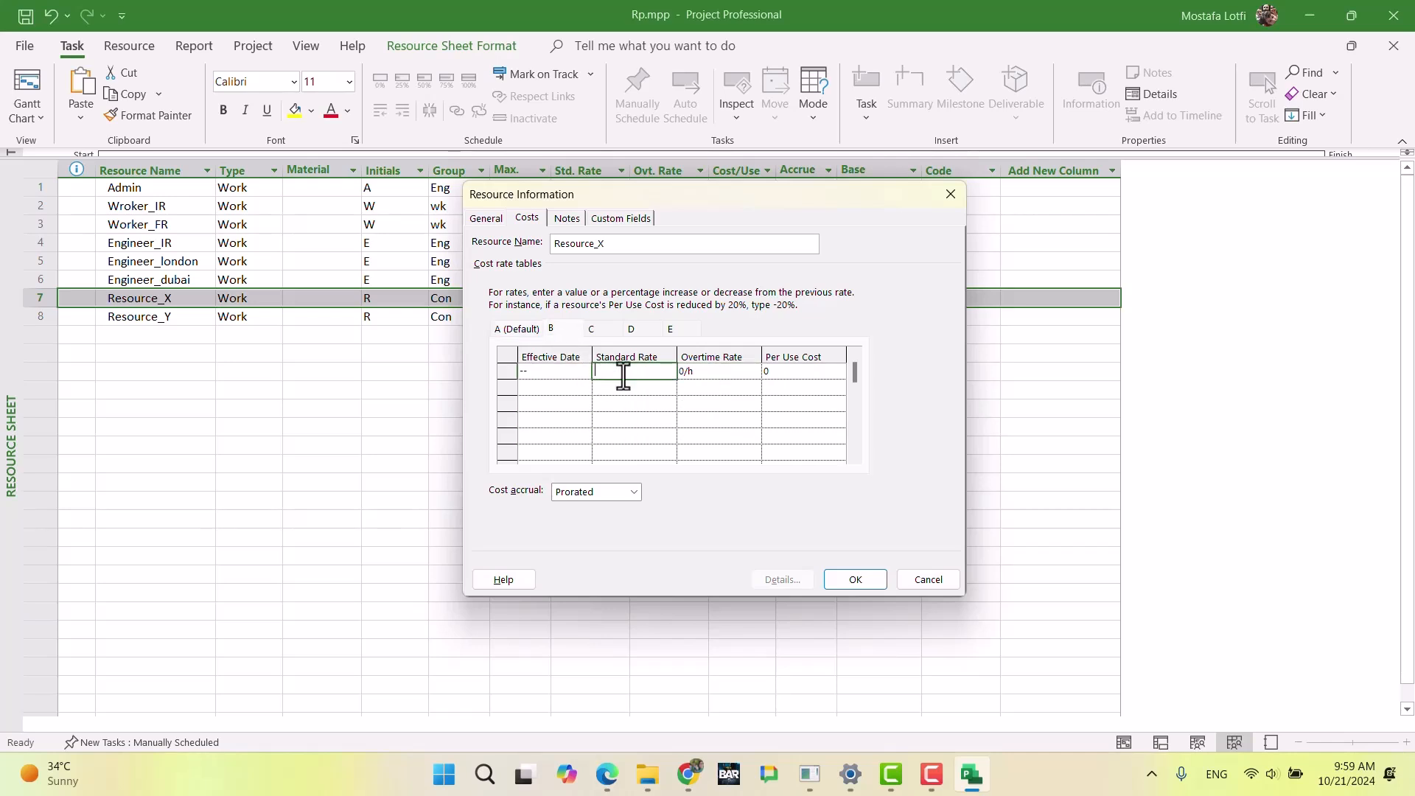
left_click(688, 774)
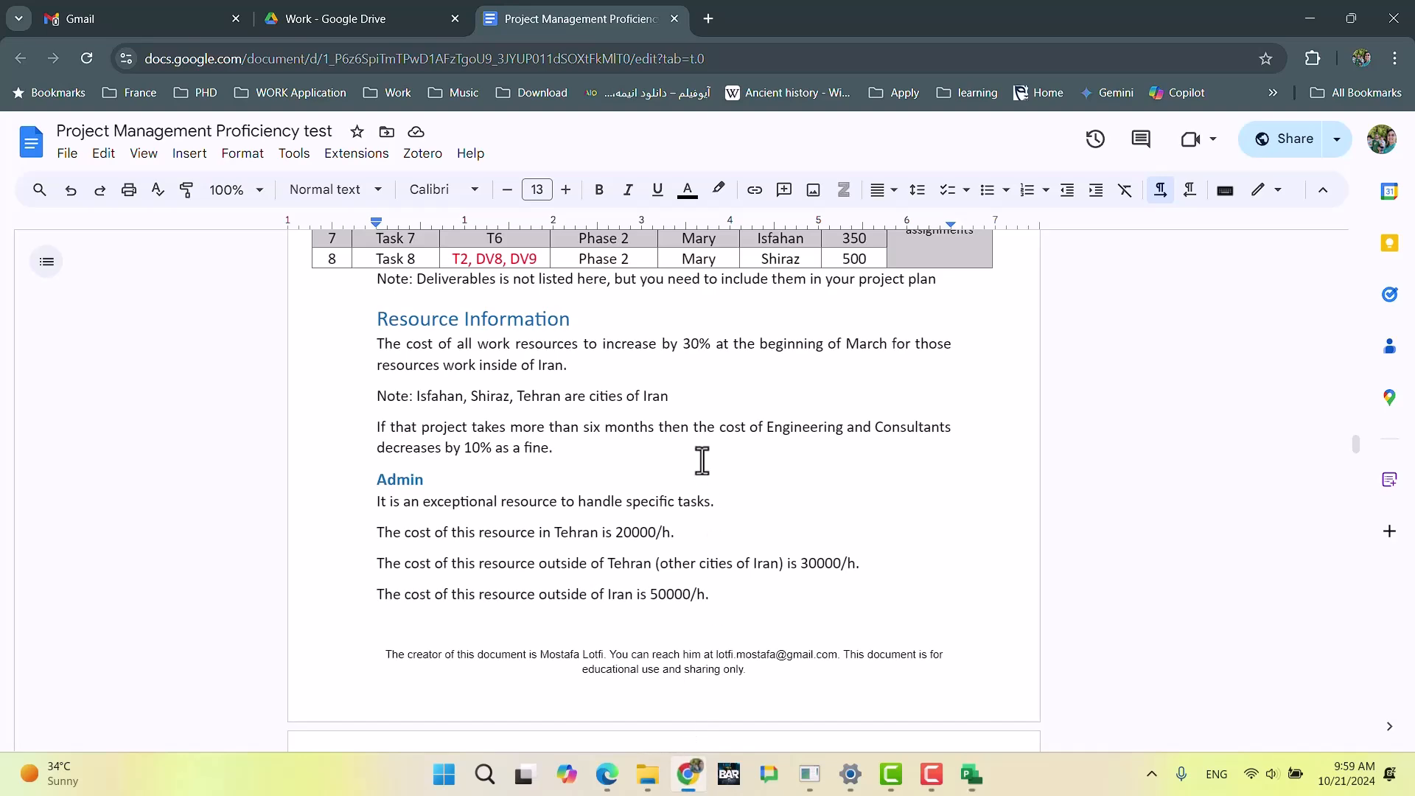
scroll(809, 560, "down", 3)
scroll(808, 559, "up", 3)
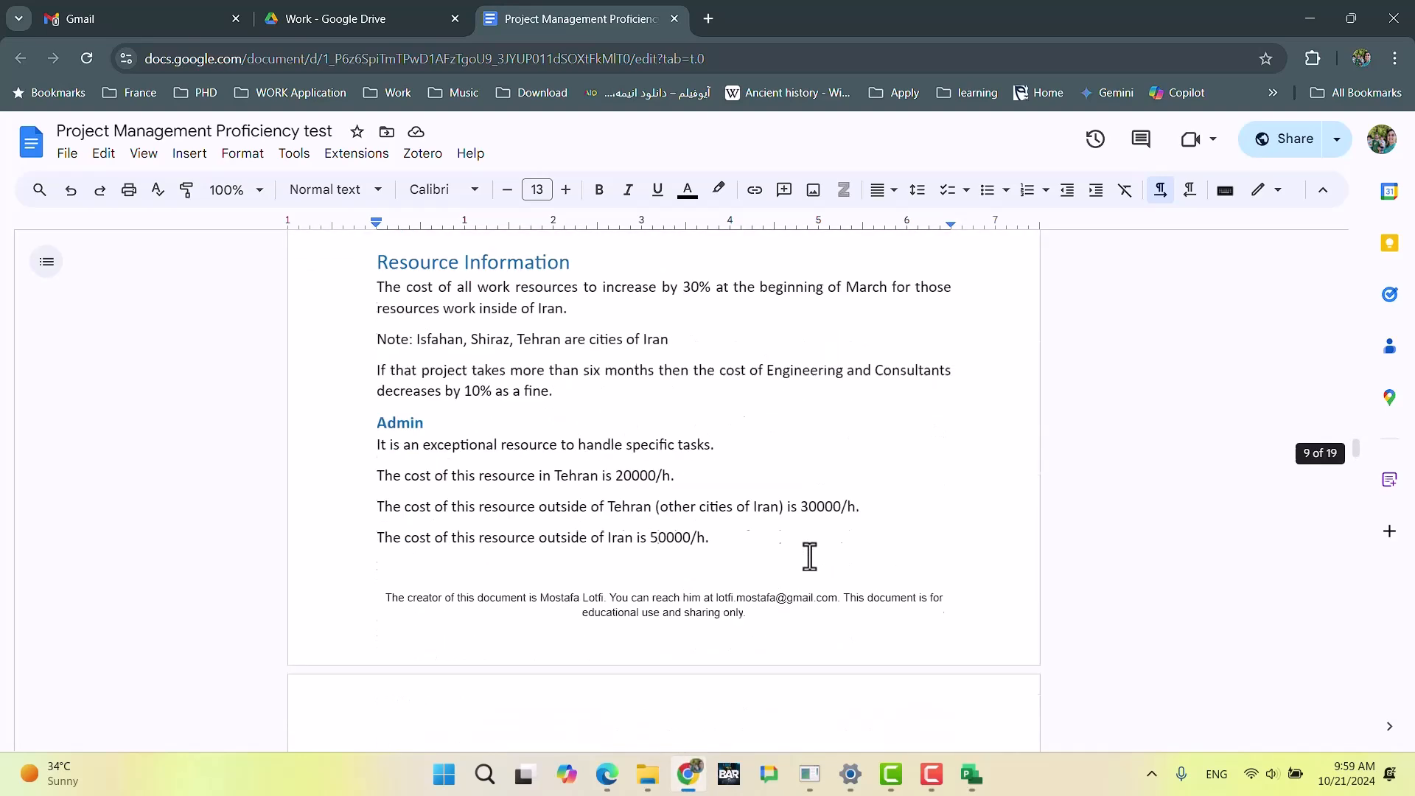
scroll(809, 554, "down", 5)
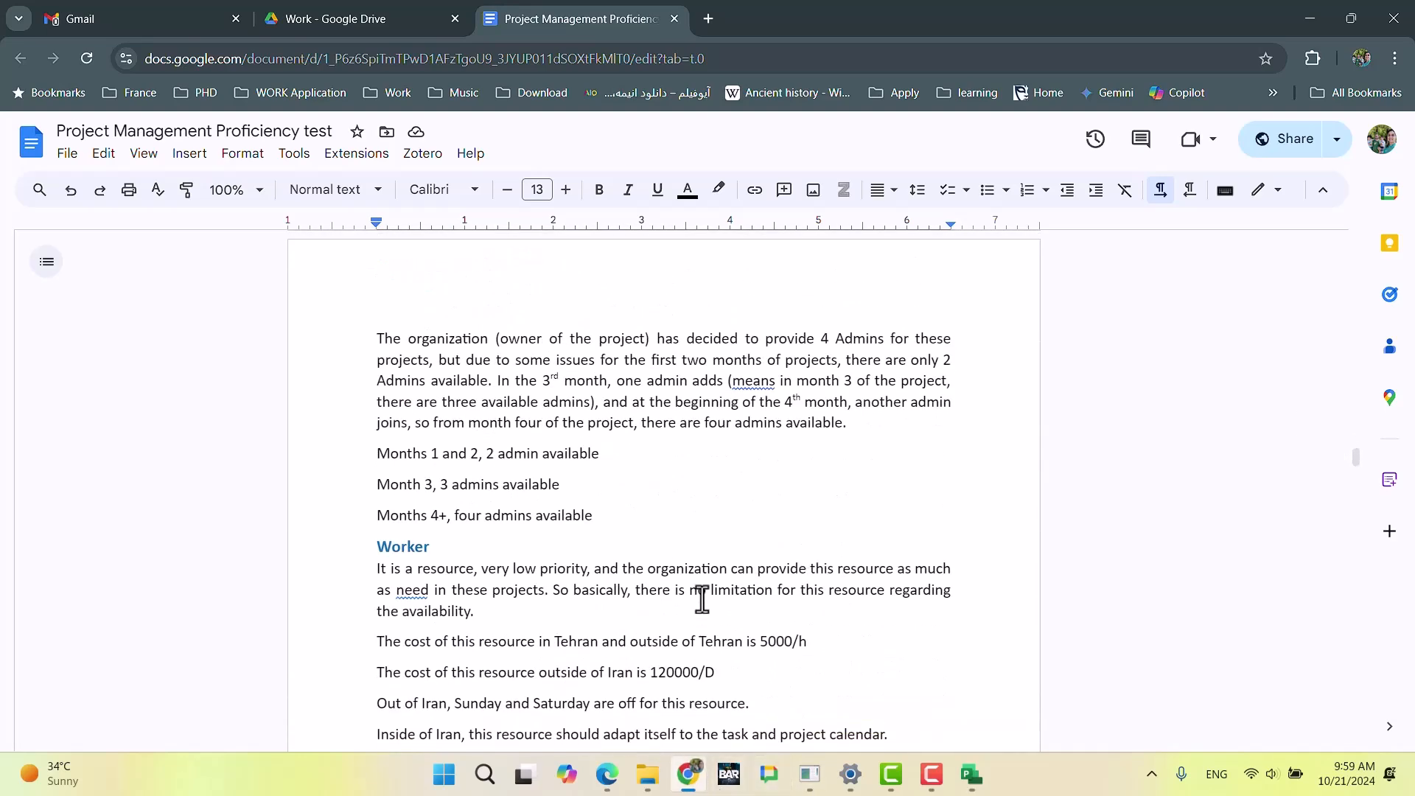
scroll(703, 601, "down", 3)
scroll(709, 615, "down", 10)
scroll(709, 615, "up", 7)
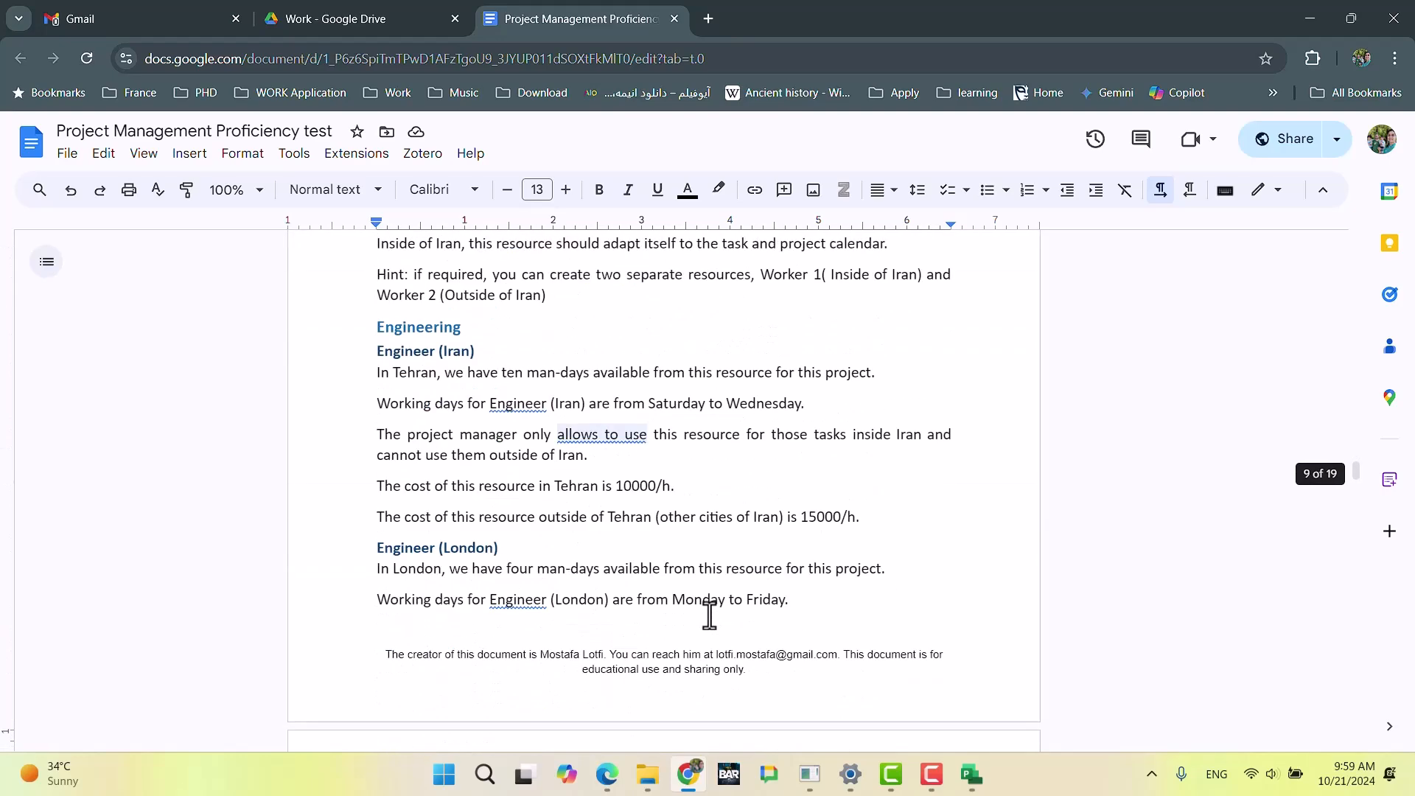
scroll(709, 600, "down", 7)
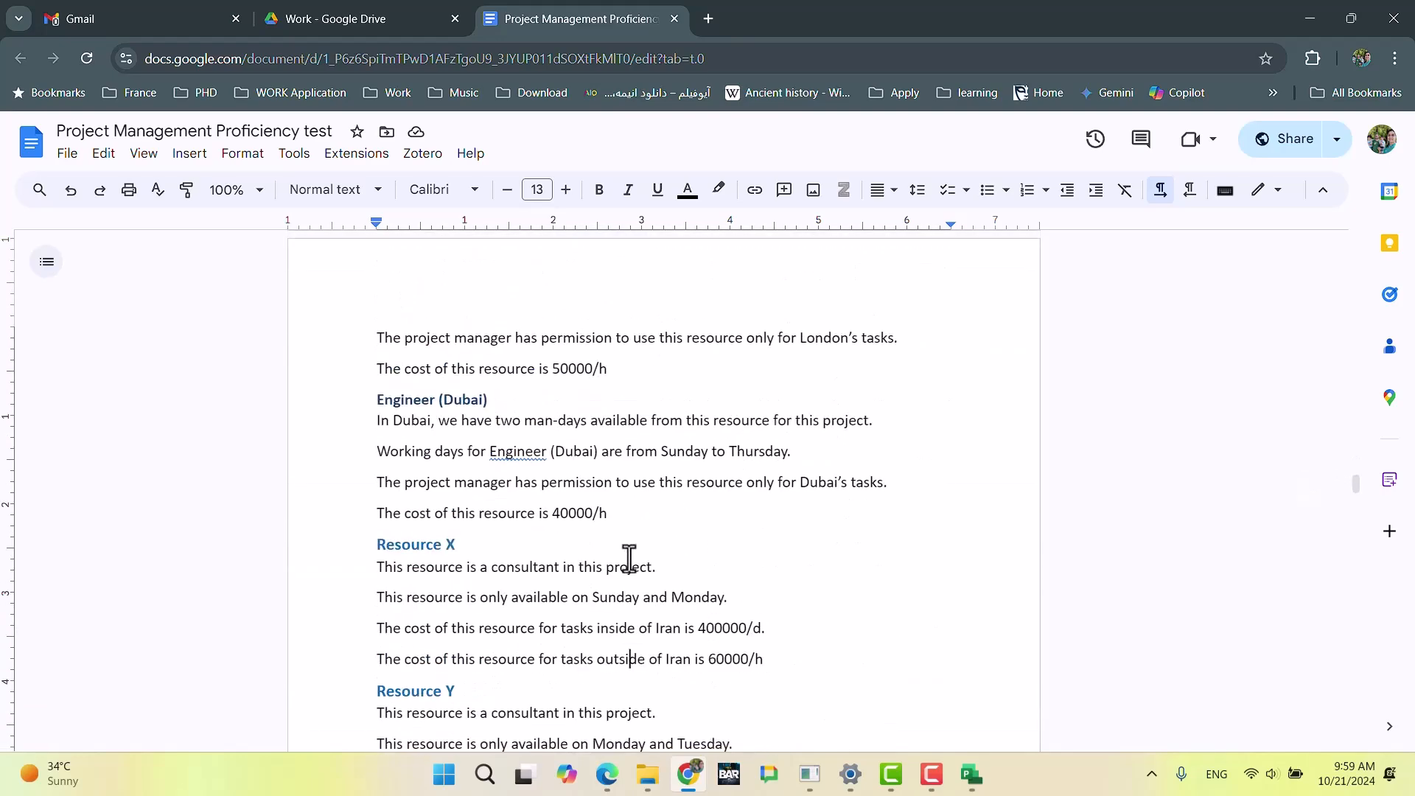
scroll(619, 530, "down", 1)
scroll(619, 530, "down", 2)
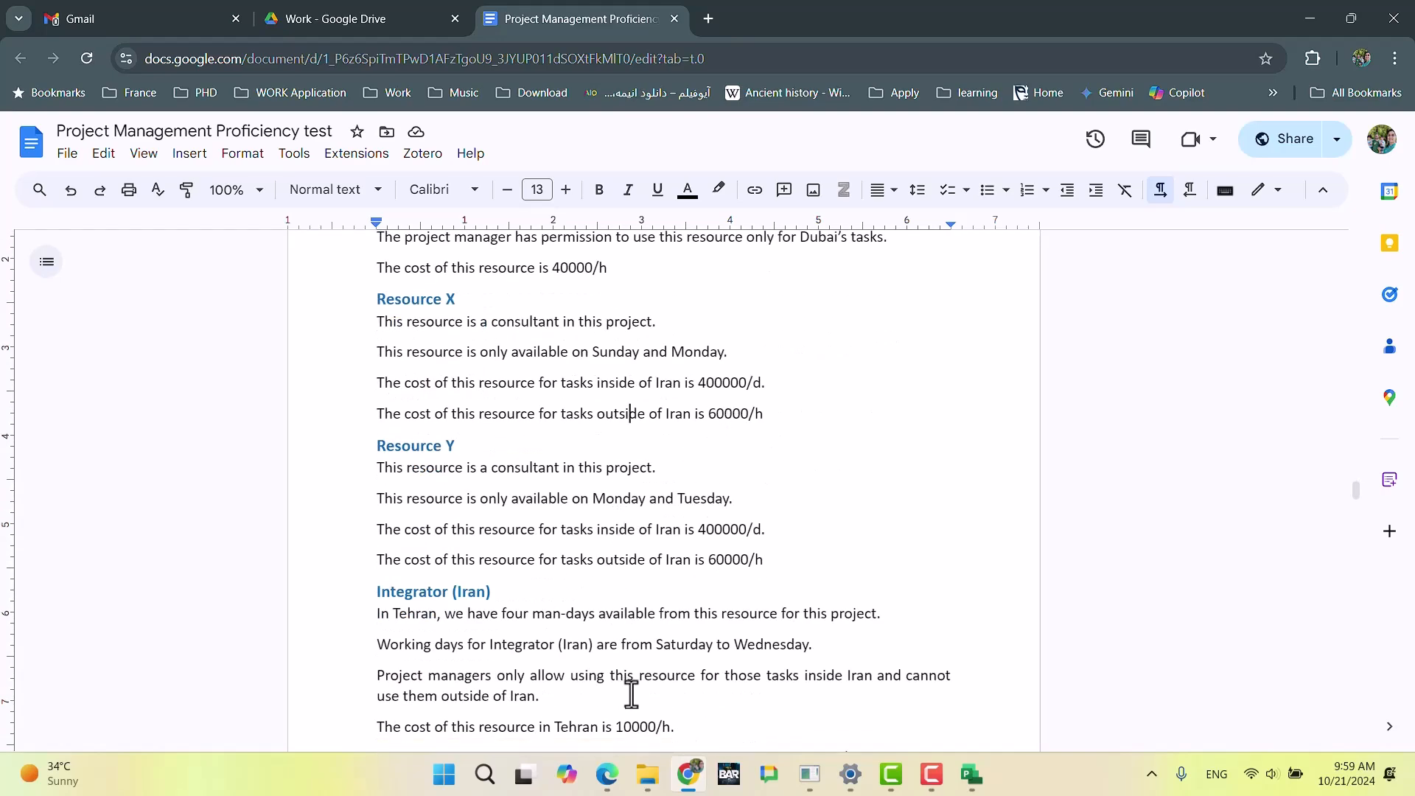
Step: Back in Microsoft Project, set Resource_X's standard and overtime rates in cost rate table B to 60000/h
key("alt+Tab")
type("60000")
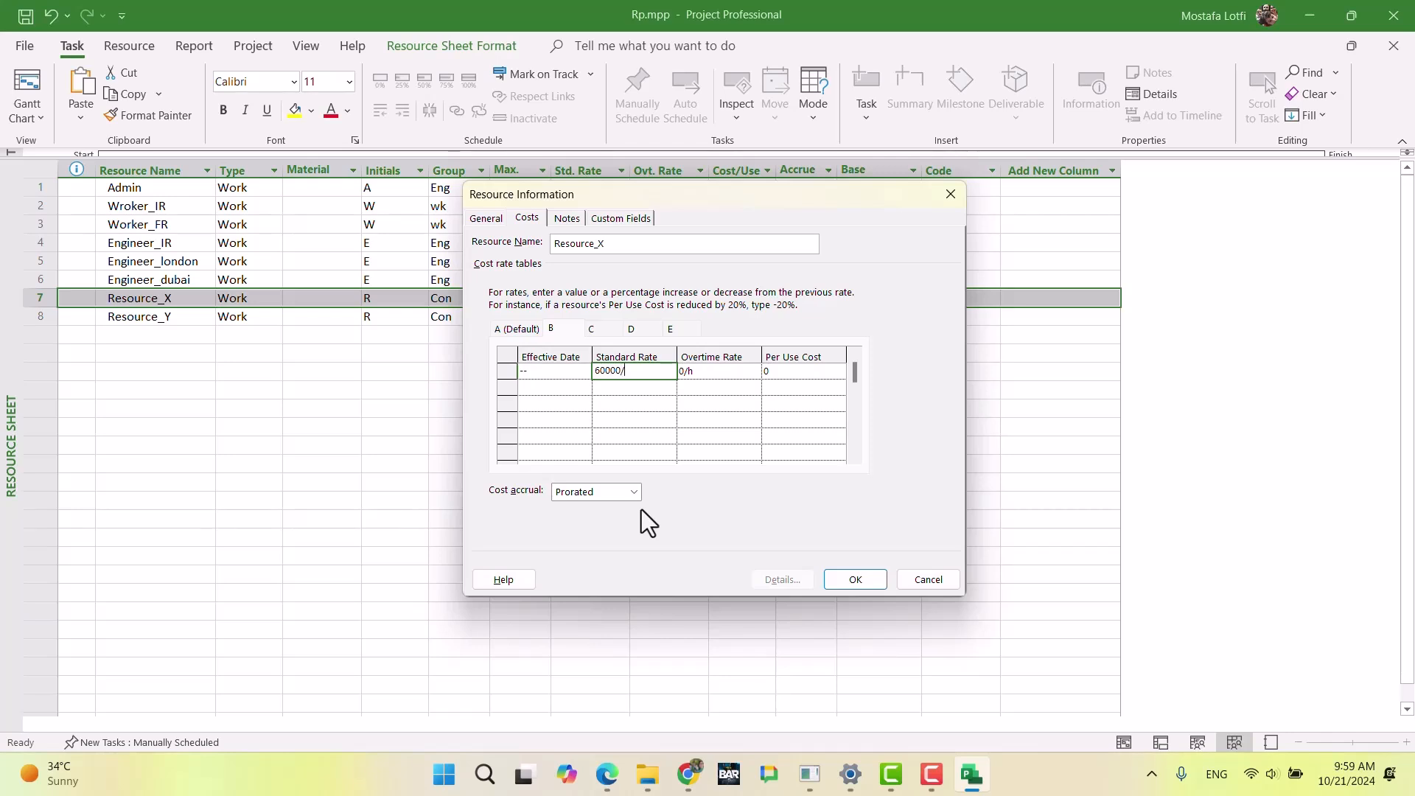
key("Return")
key("Up")
key("Right")
type("60000")
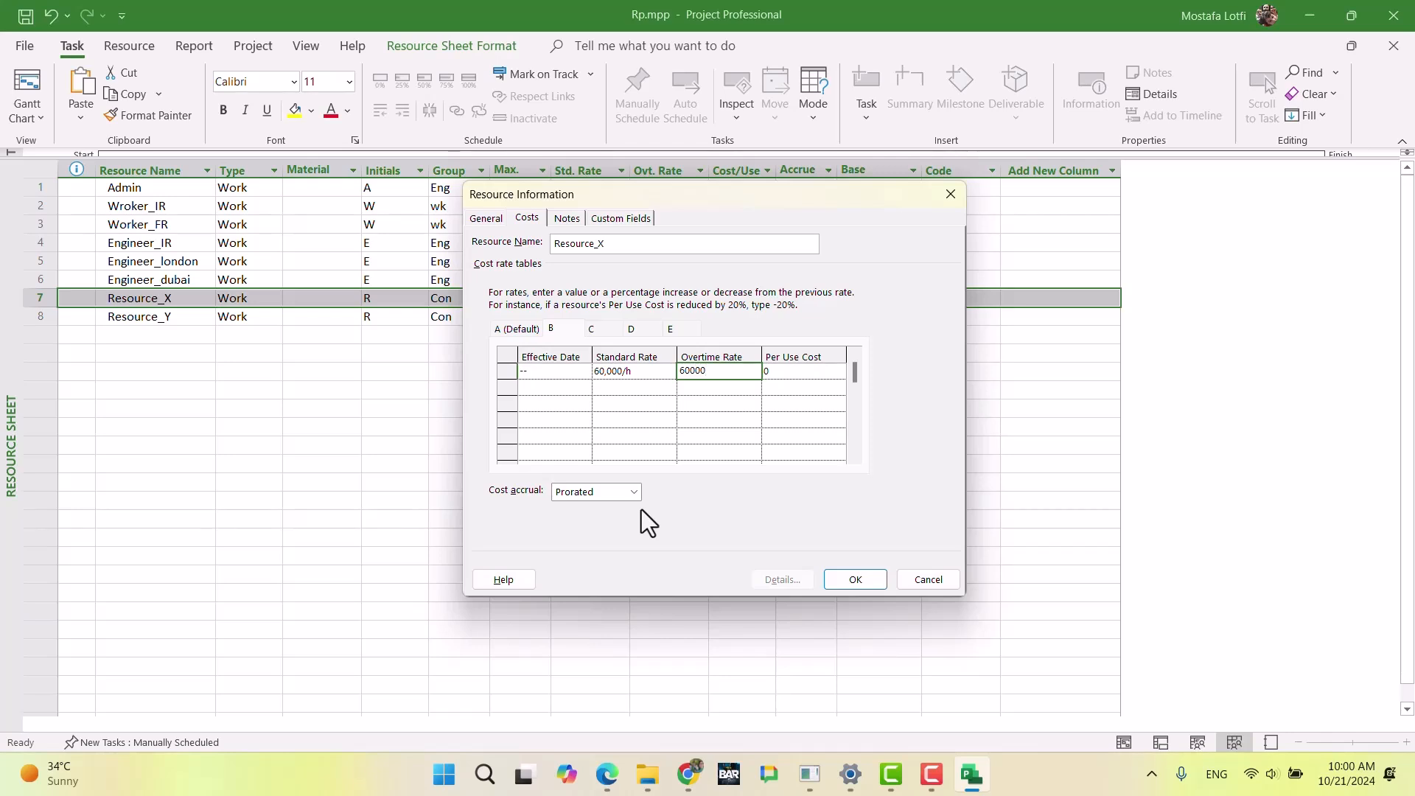
key("Return")
Step: Add a row with effective date May 1 to Resource_X's cost rate table B
key("Left")
key("Left")
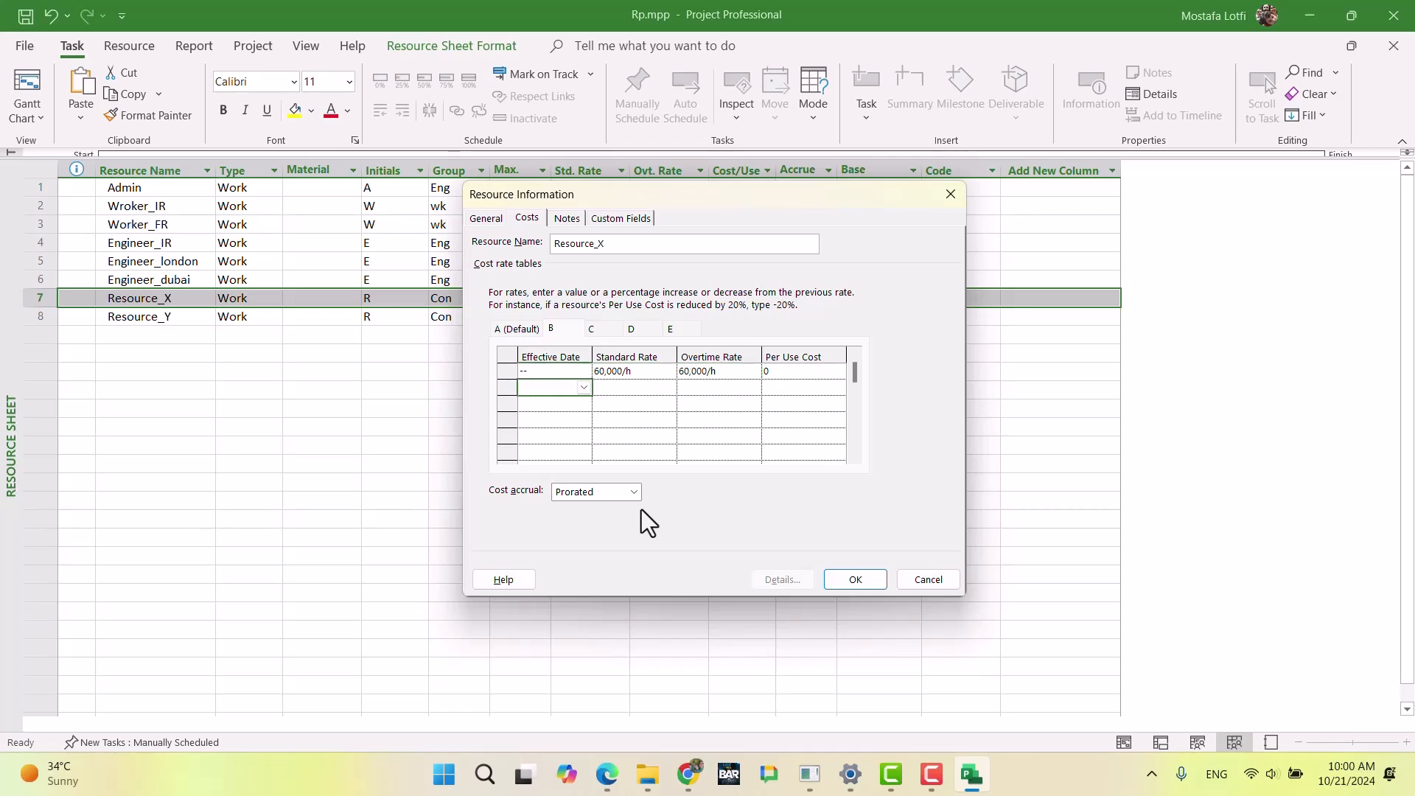
left_click(583, 387)
left_click(575, 407)
left_click(575, 407)
left_click(575, 407)
left_click(575, 407)
left_click(575, 407)
left_click(575, 407)
left_click(575, 407)
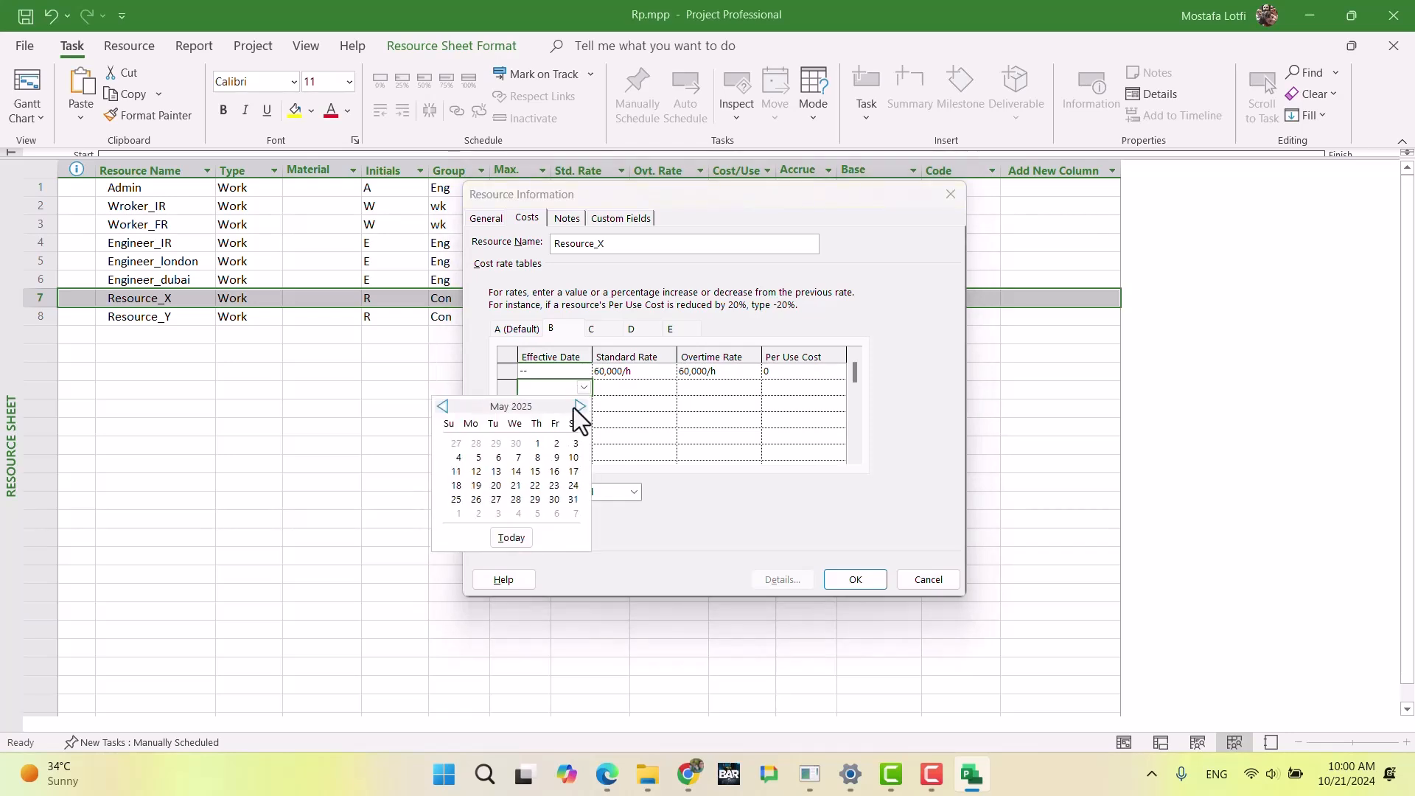
left_click(535, 443)
Step: Decrease both rates by 10% in the May 1 row of Resource_X's cost rate table B and accept the resource information
left_click(627, 392)
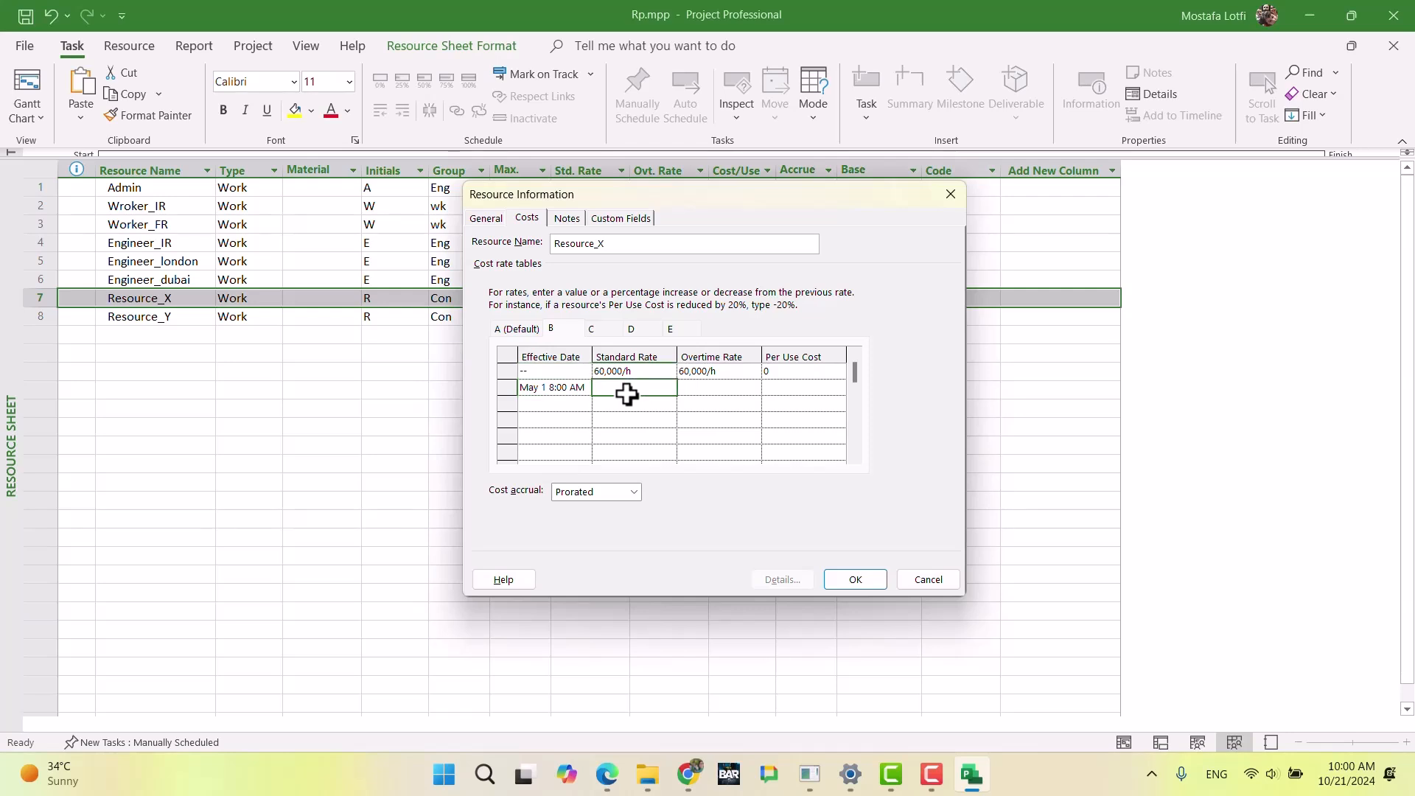
type("-10%")
key("Tab")
key("Return")
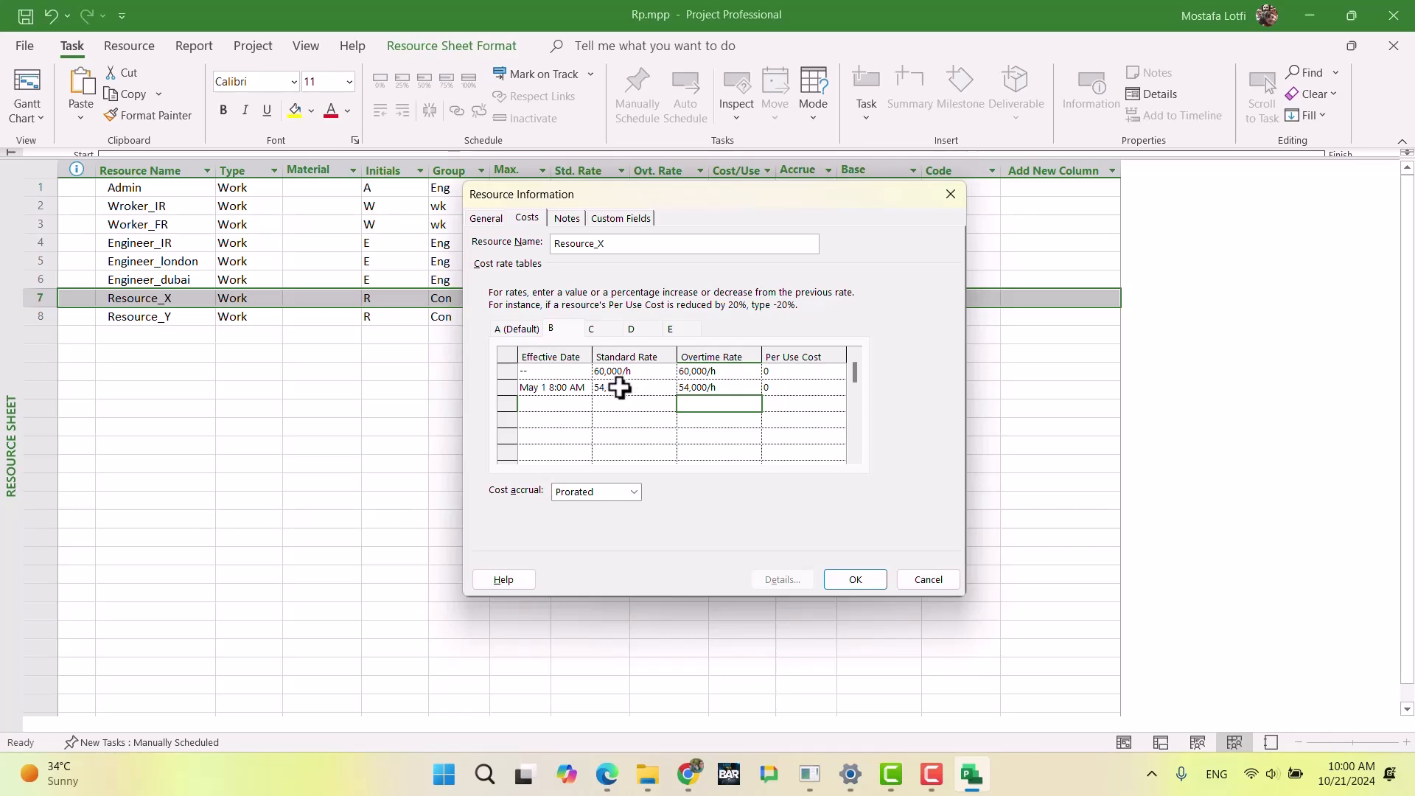
left_click(515, 329)
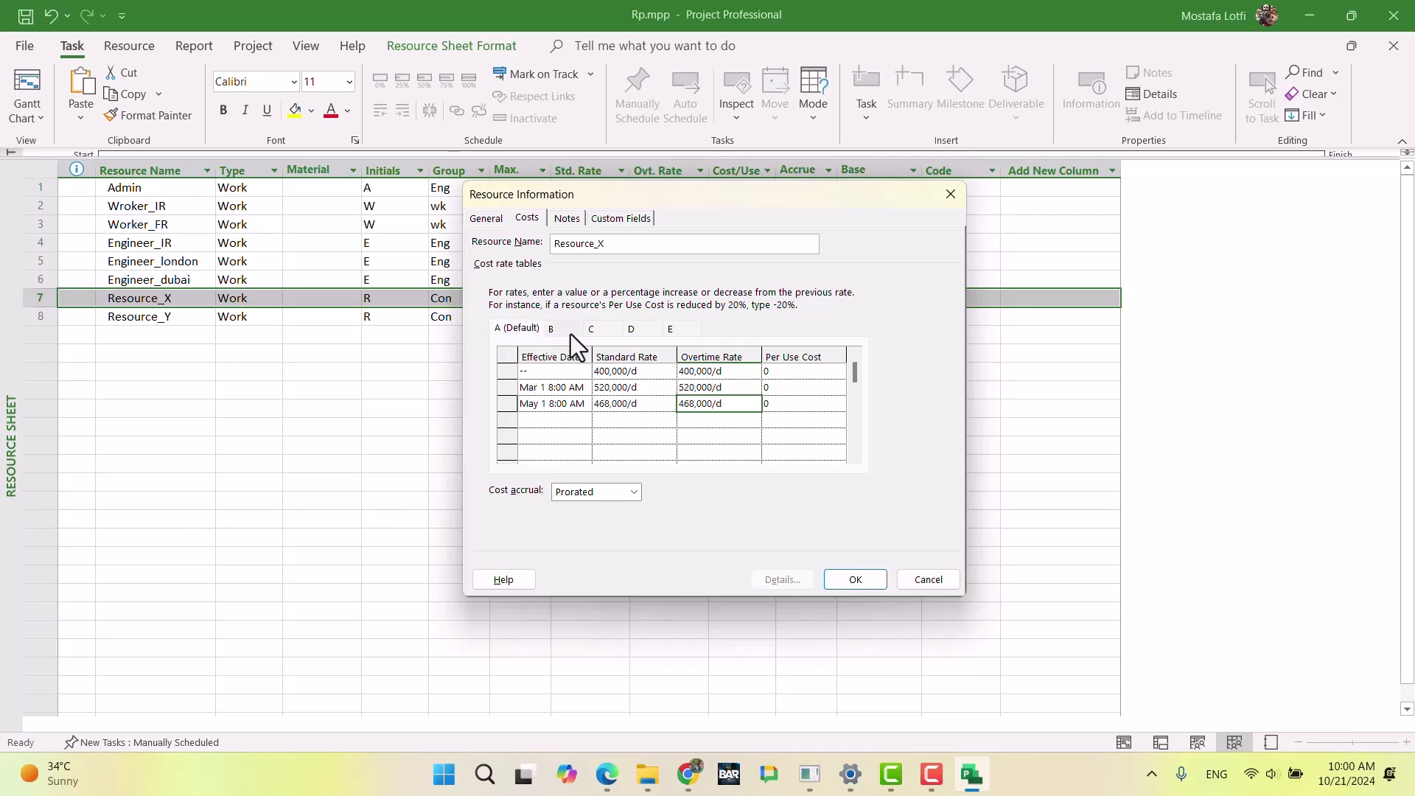
left_click(848, 574)
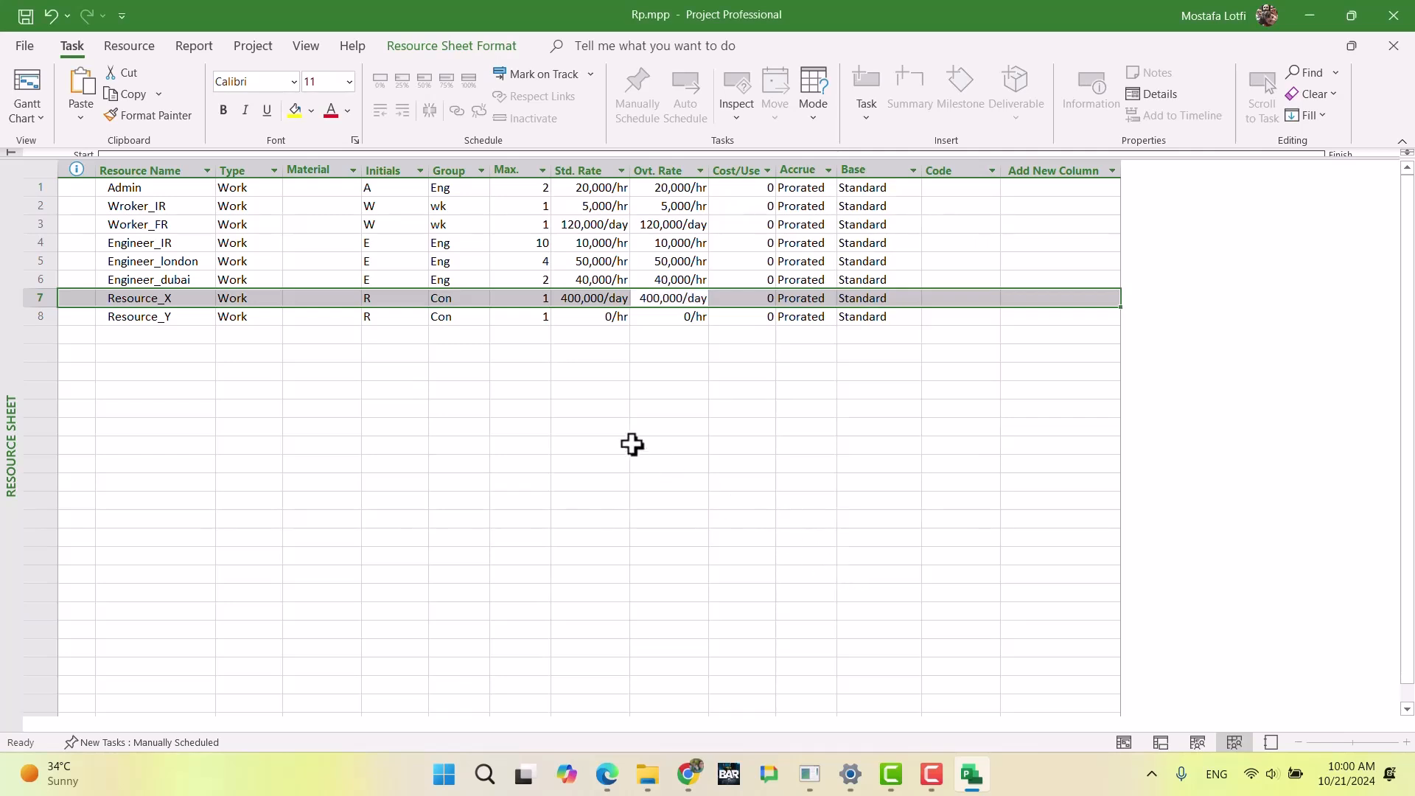
left_click(587, 409)
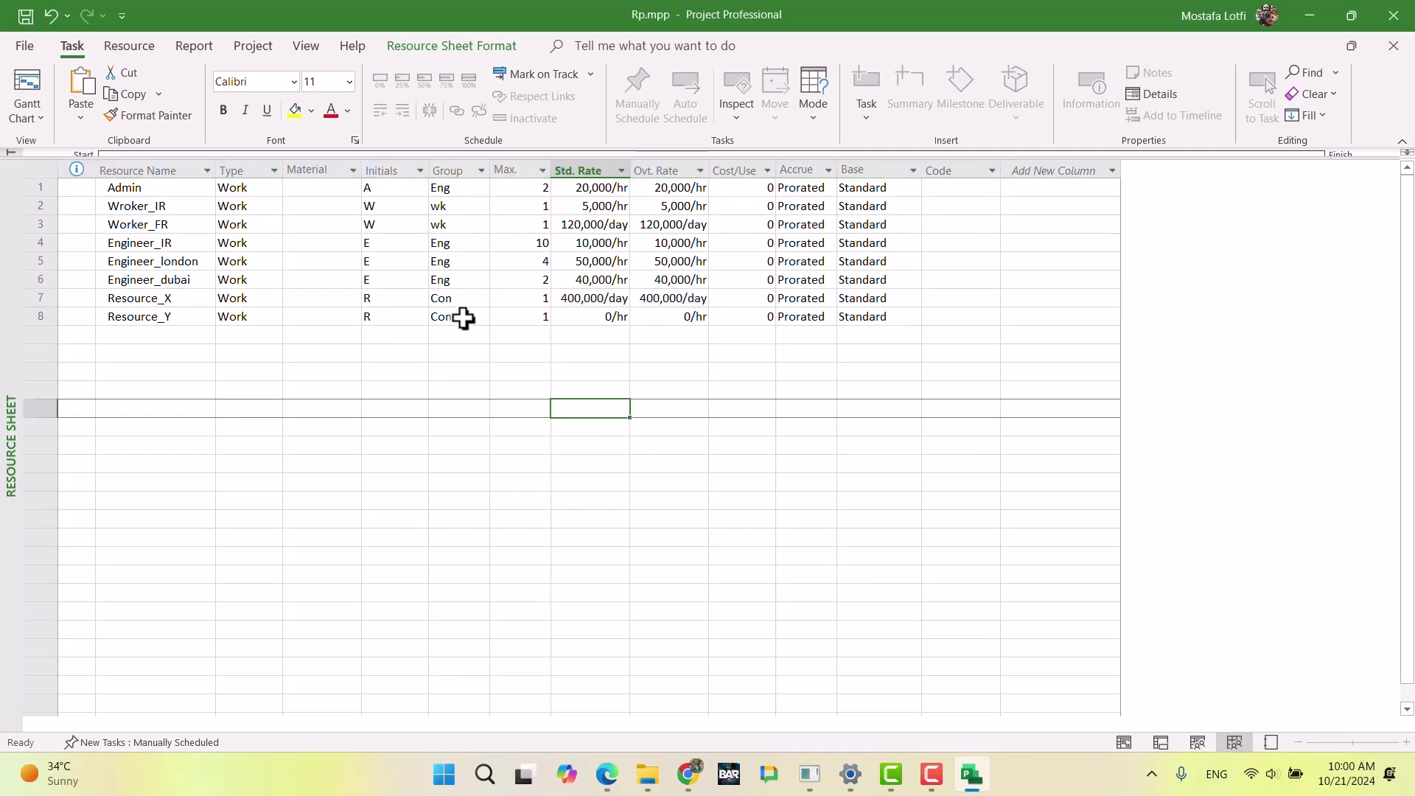
double_click(510, 319)
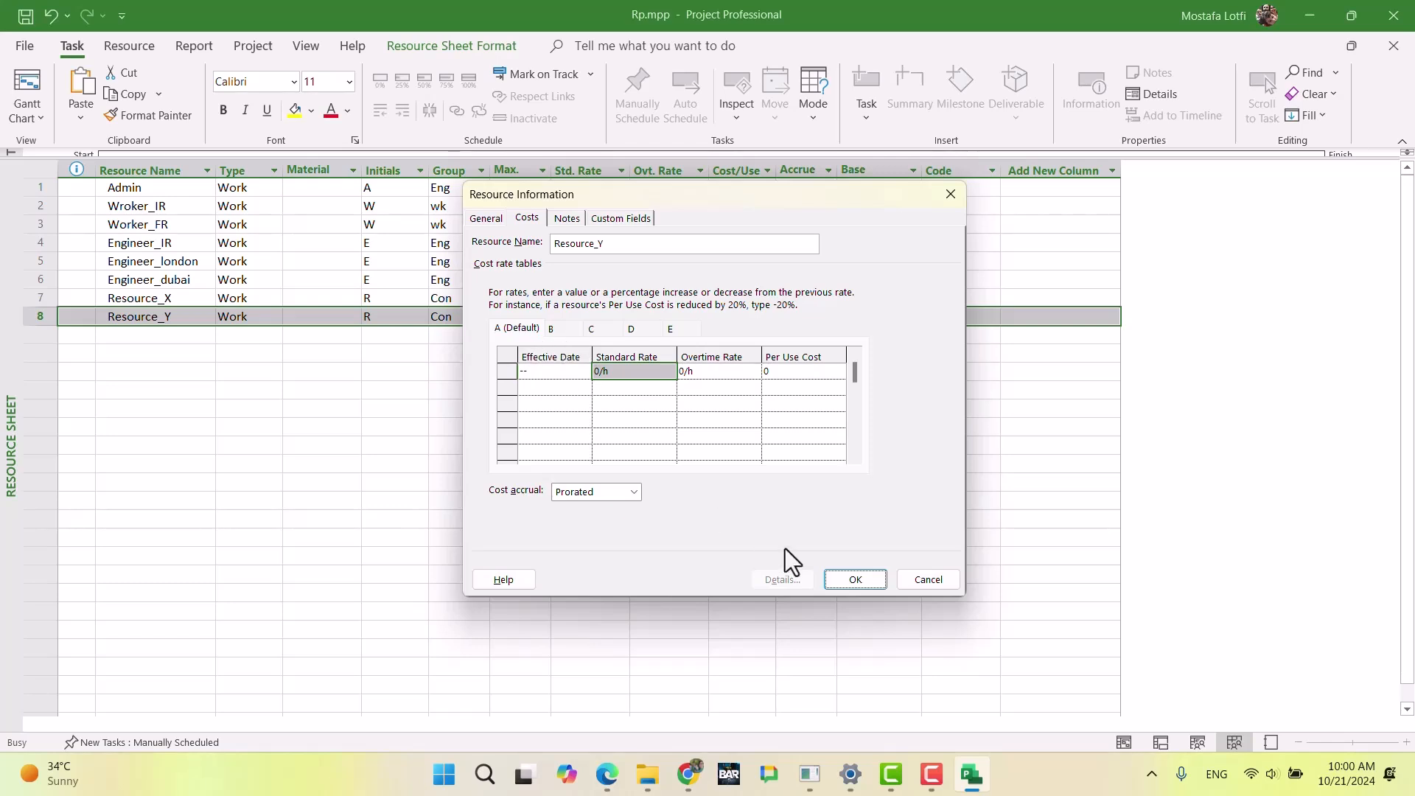
left_click(927, 580)
left_click(140, 367)
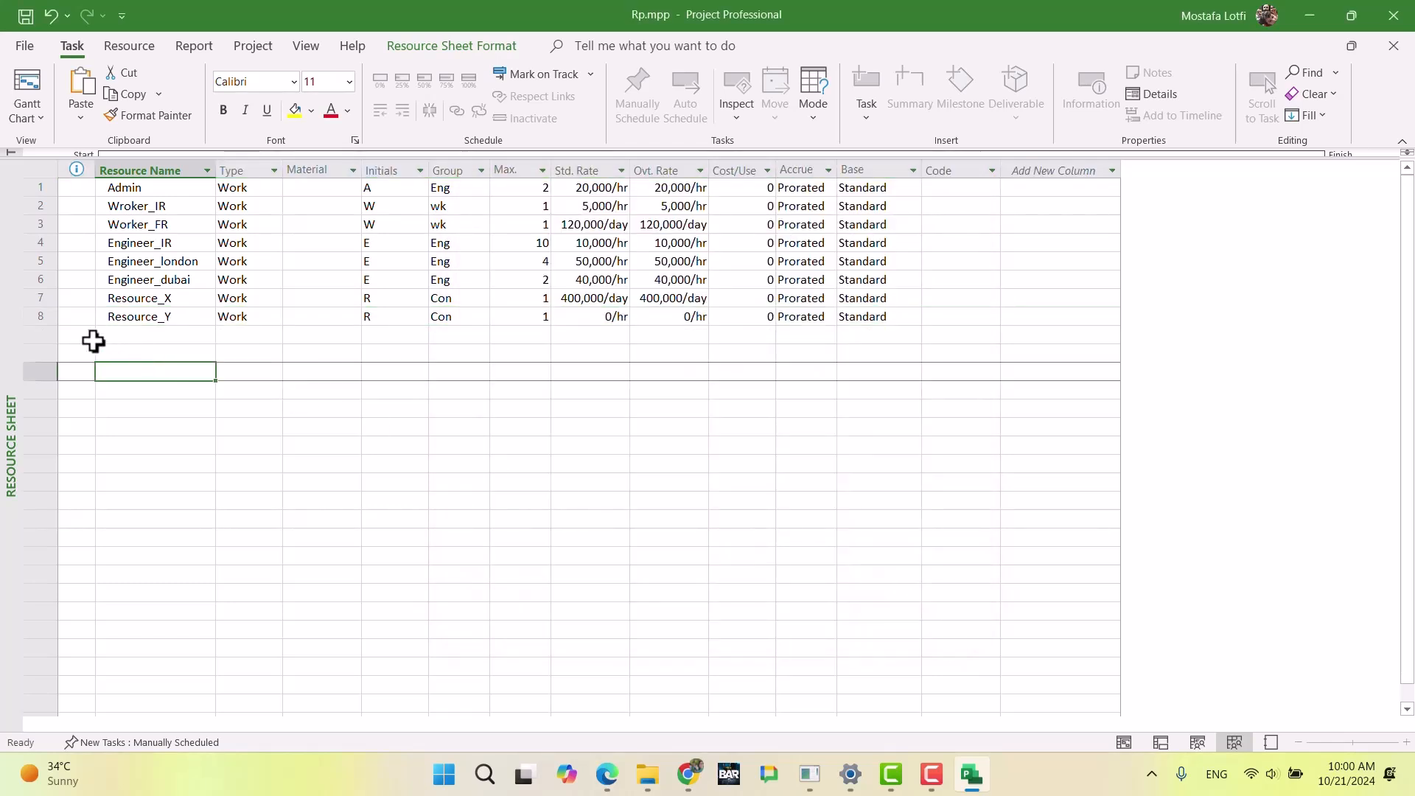
Step: Delete the Resource_Y row and paste a copy of the Resource_X resource into row 8
left_click(39, 315)
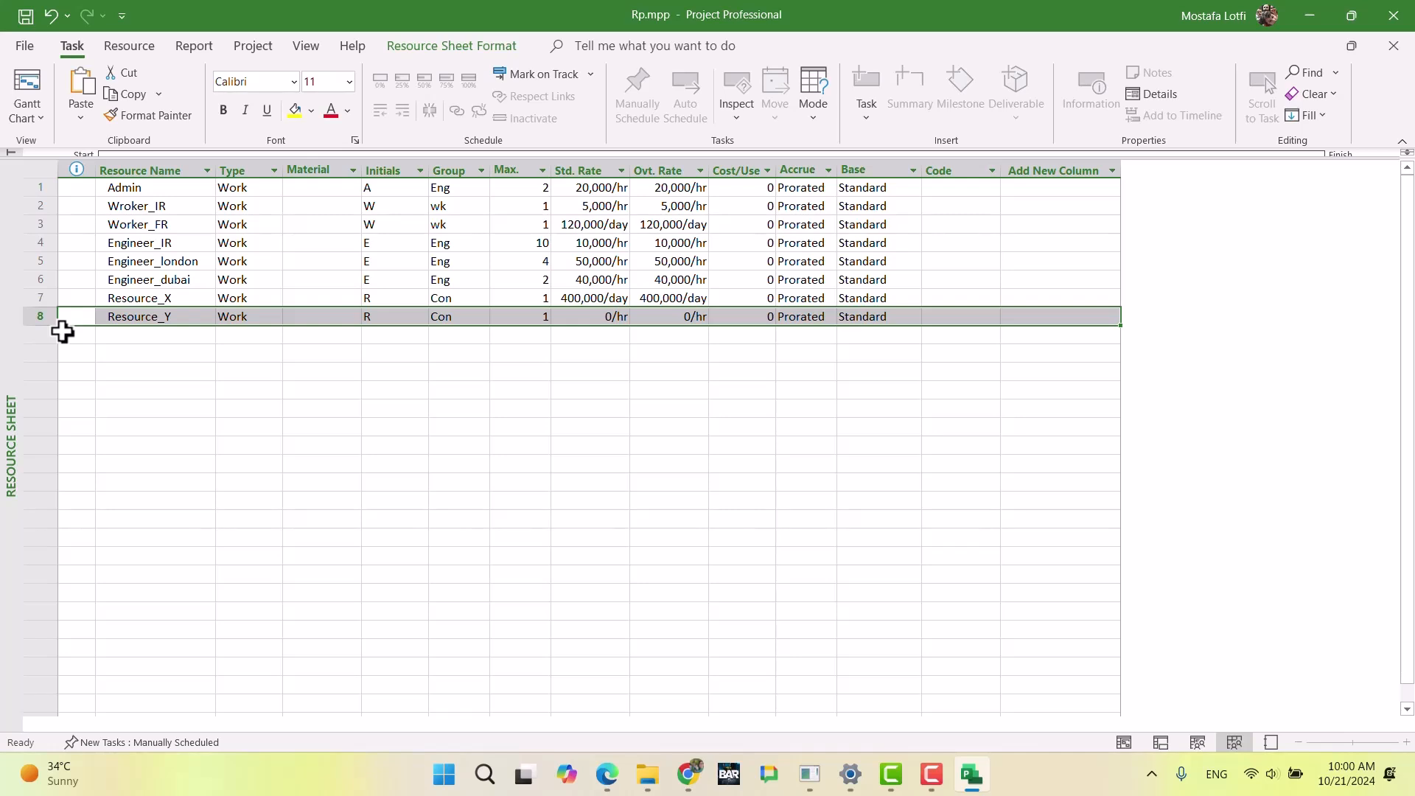
key("Delete")
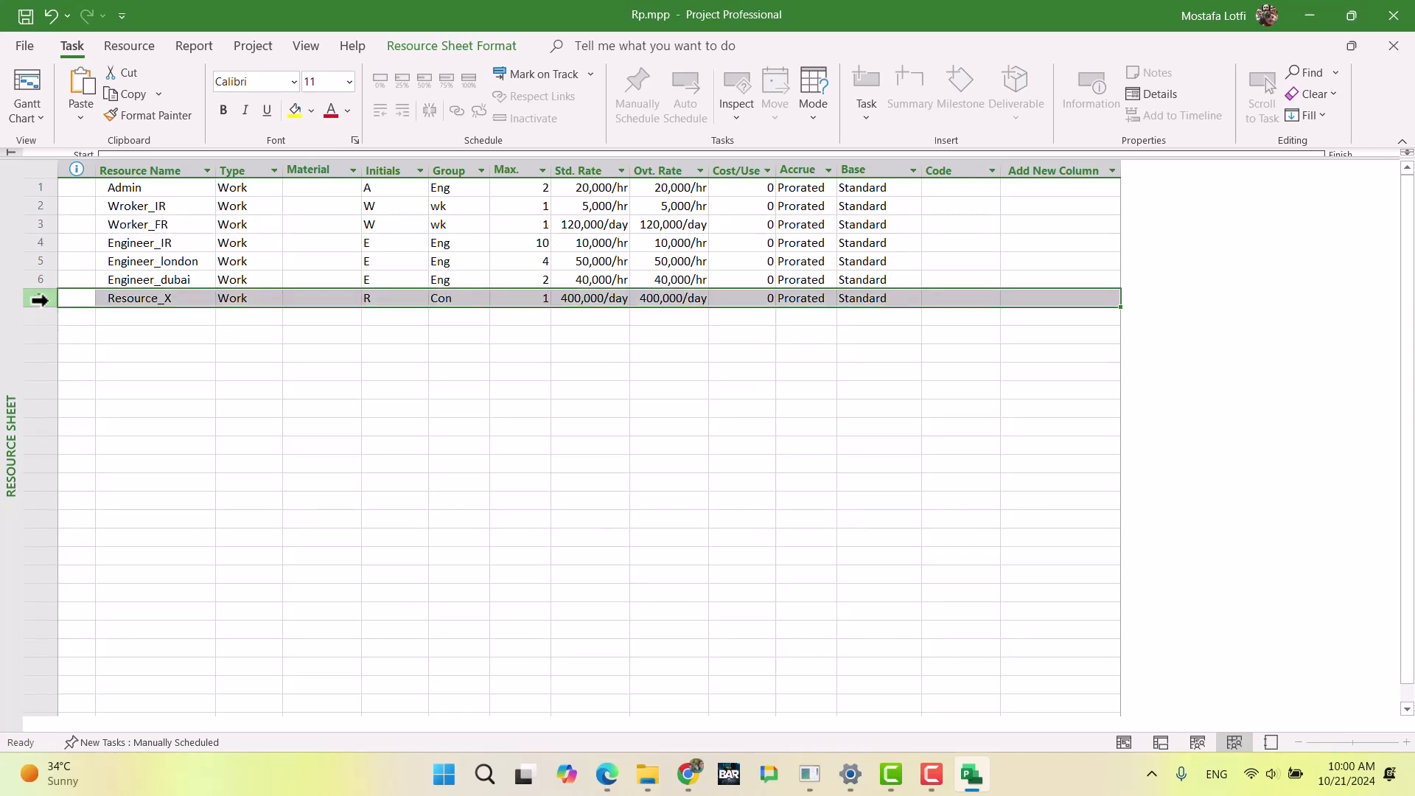
key("ctrl+c")
key("ctrl+v")
Step: Rename the copied resource in row 8 to Resource_Y in its resource information and accept it
left_click(158, 322)
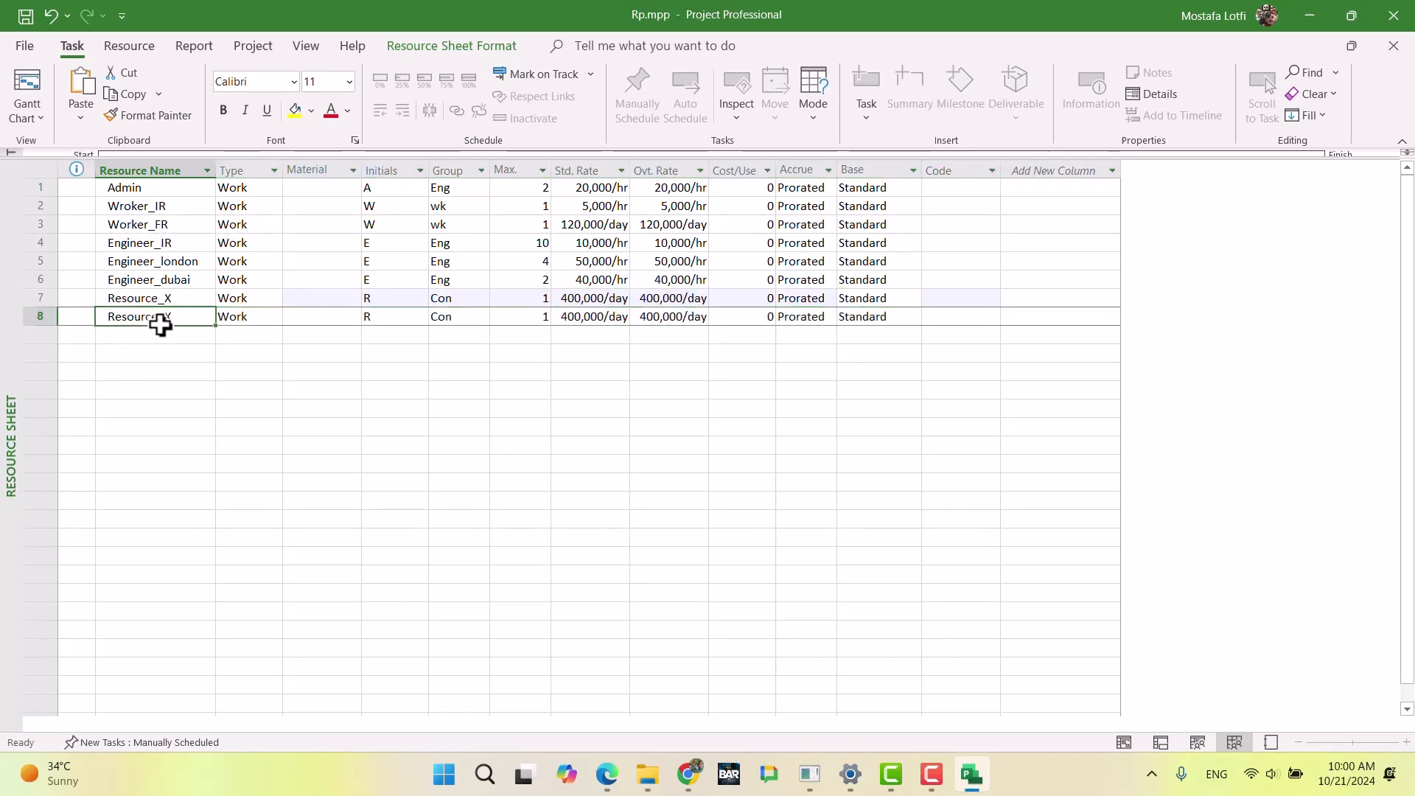
double_click(175, 318)
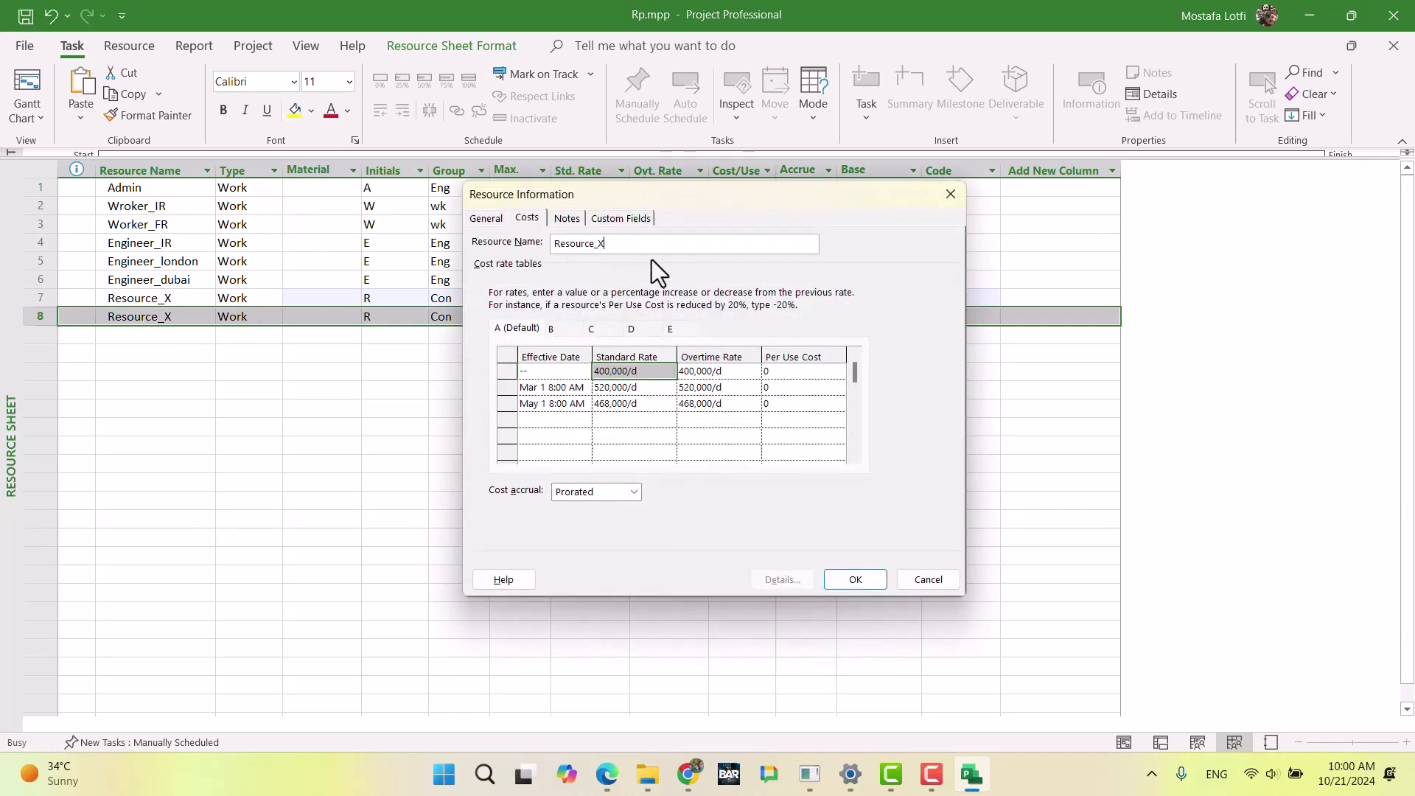
type("Y")
key("BackSpace")
key("BackSpace")
type("y")
key("Return")
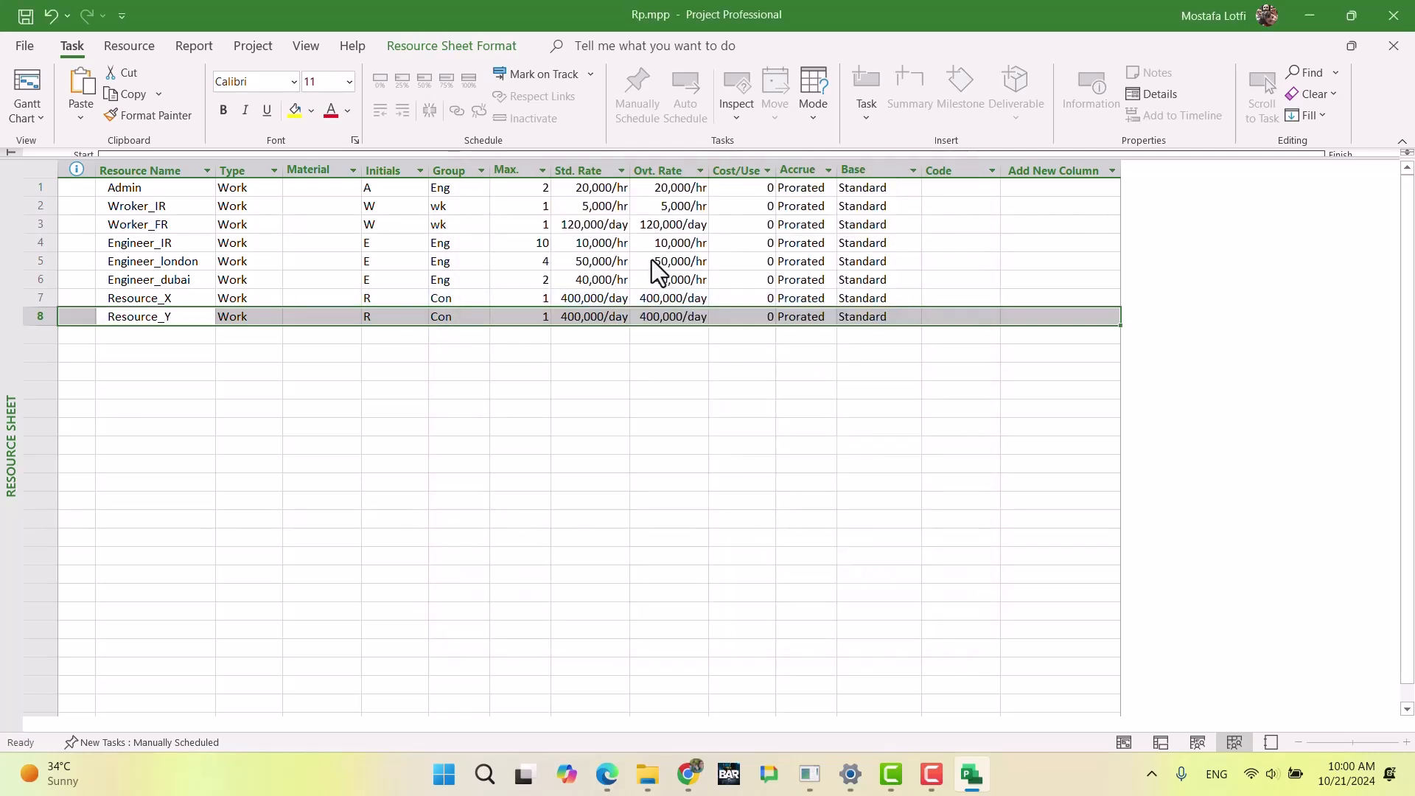
Step: Compare the available days of Resource X and Resource Y and read the Integrator (Iran) requirements in the exam document in Chrome
left_click(688, 774)
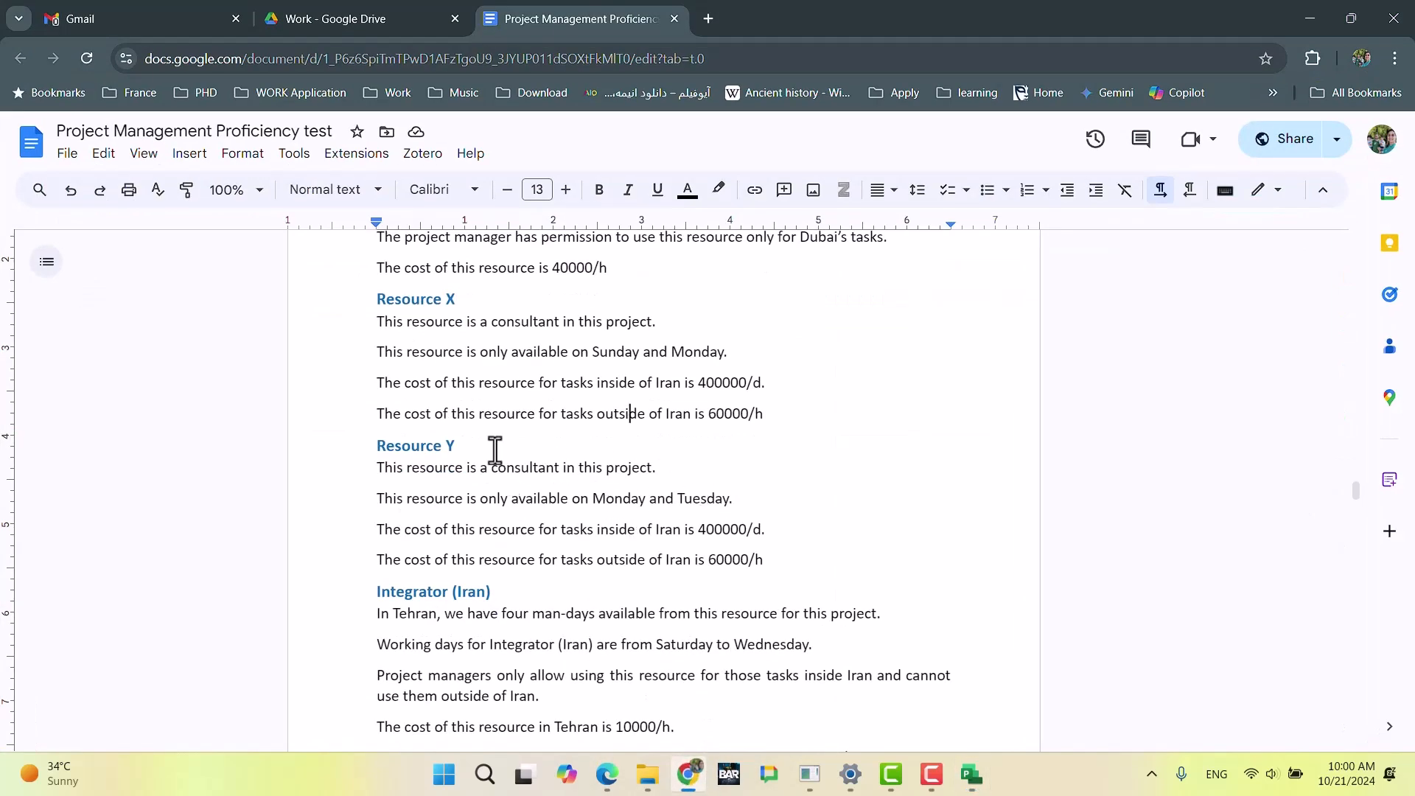
left_click_drag(594, 353, 690, 357)
double_click(690, 357)
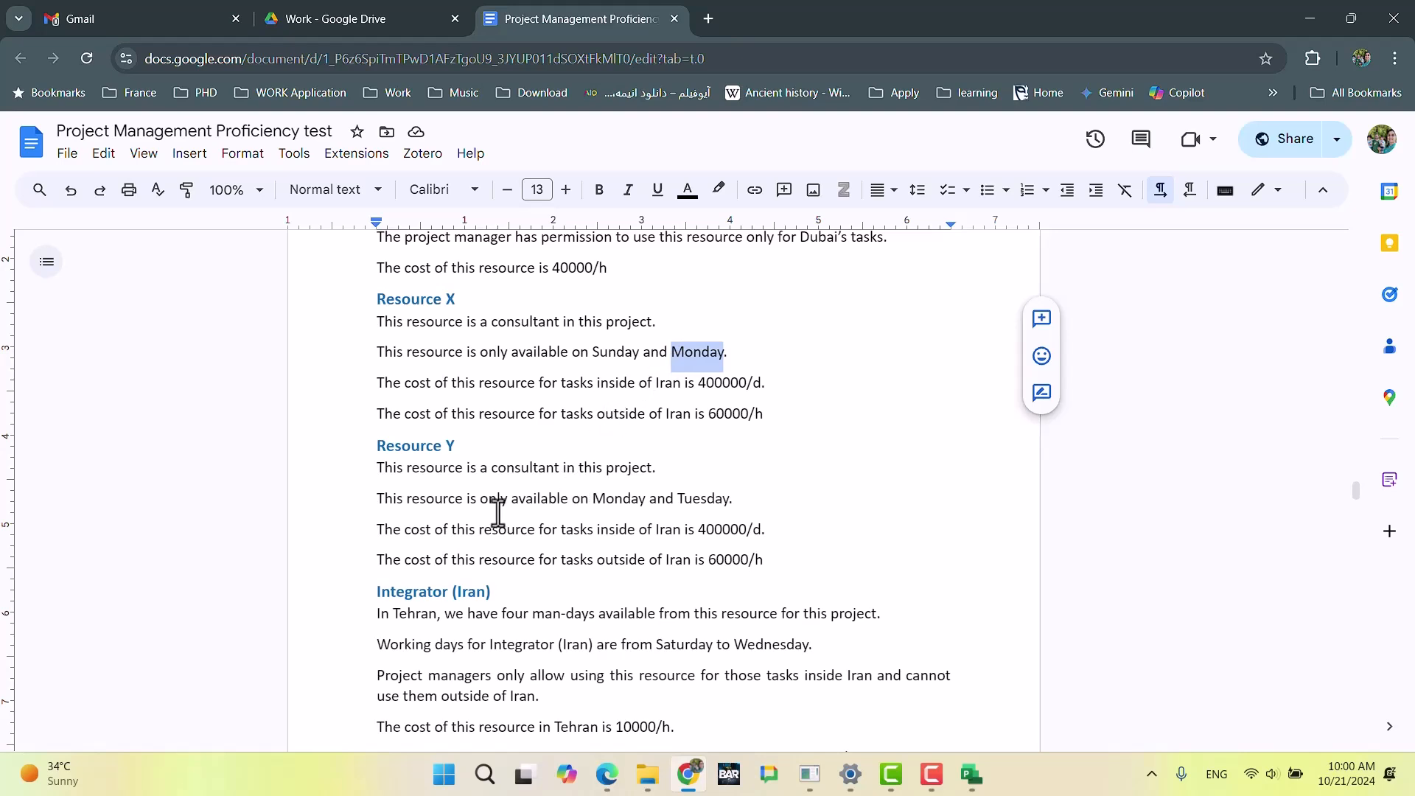
left_click(600, 498)
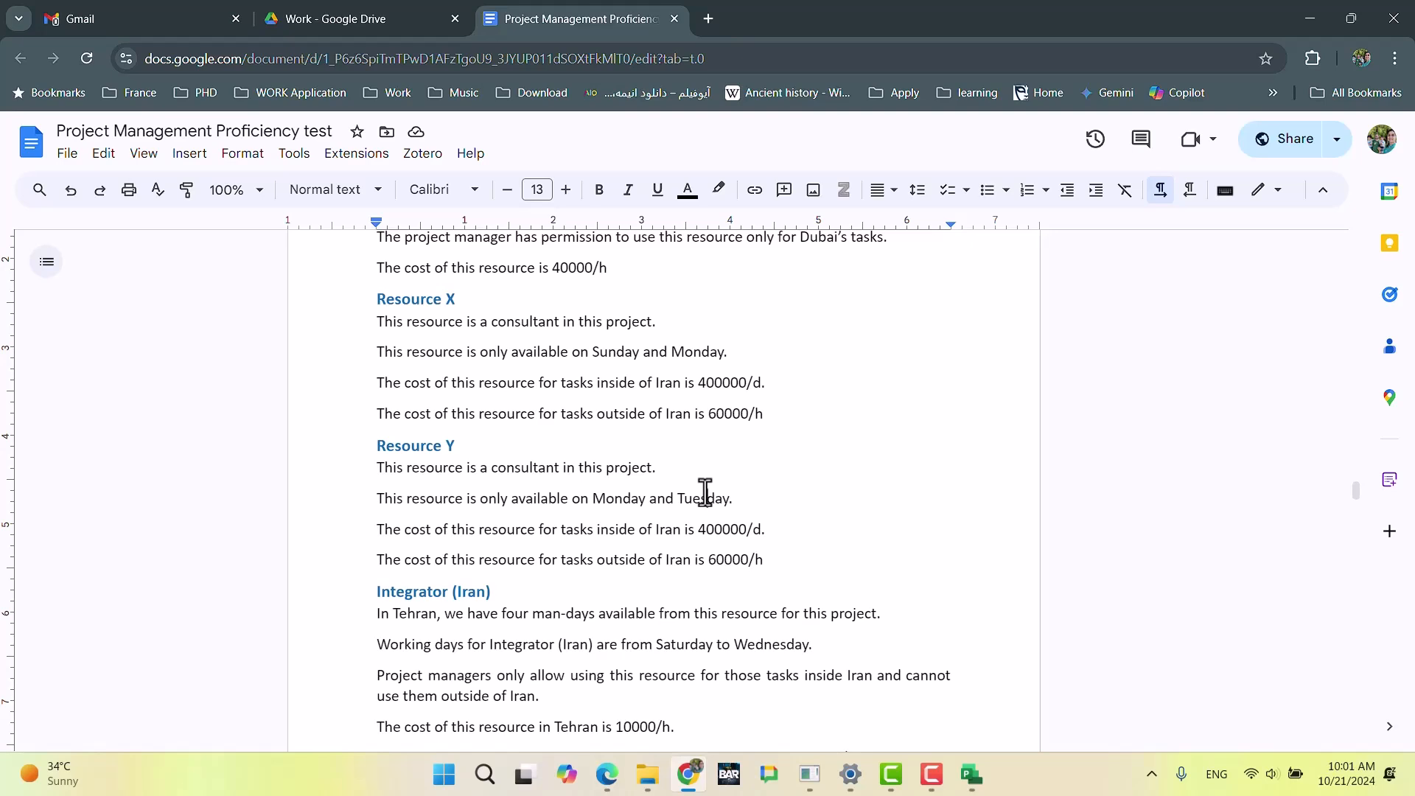
left_click(705, 495)
scroll(512, 474, "down", 3)
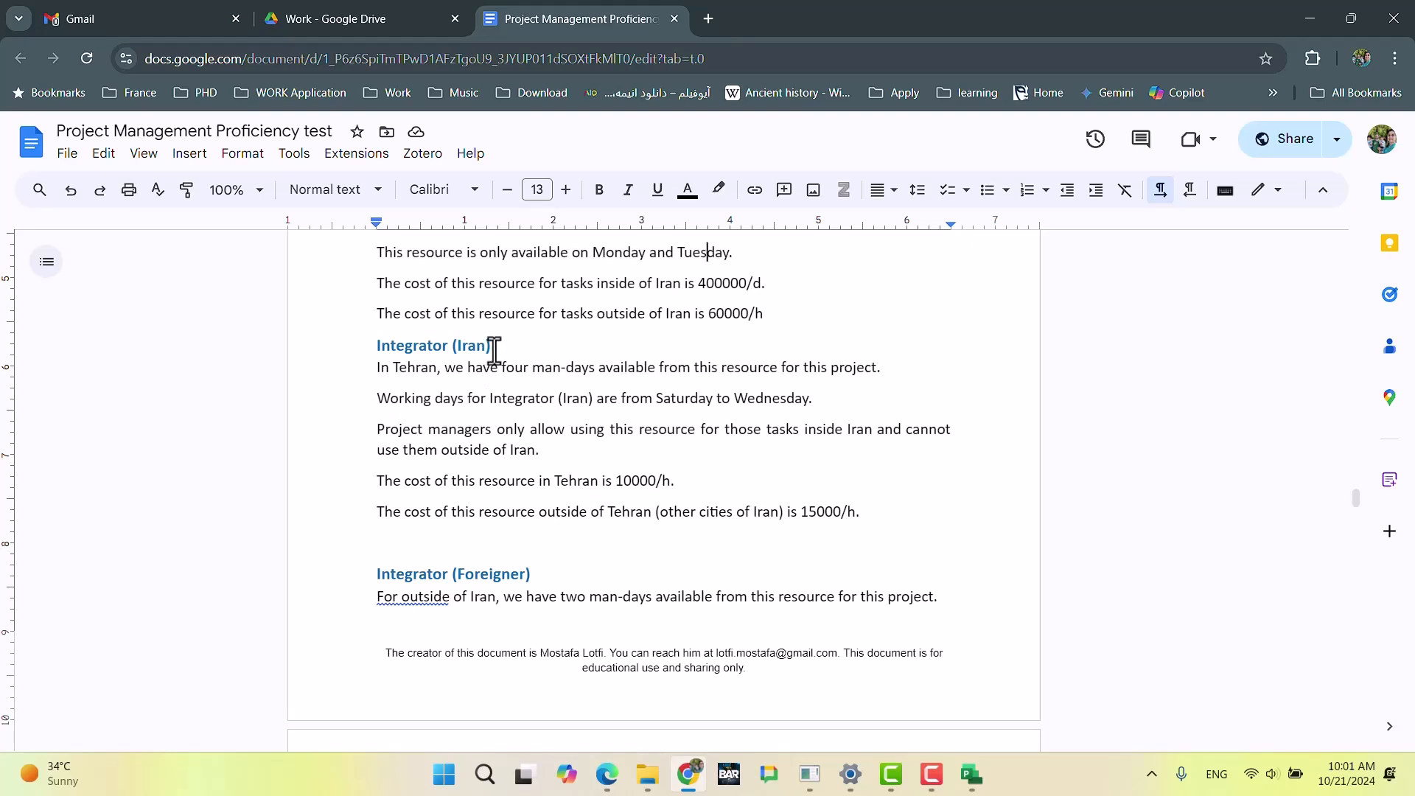
Step: Return to Microsoft Project and add a resource named Integrator_ir in the row below Resource_Y
key("alt+Tab")
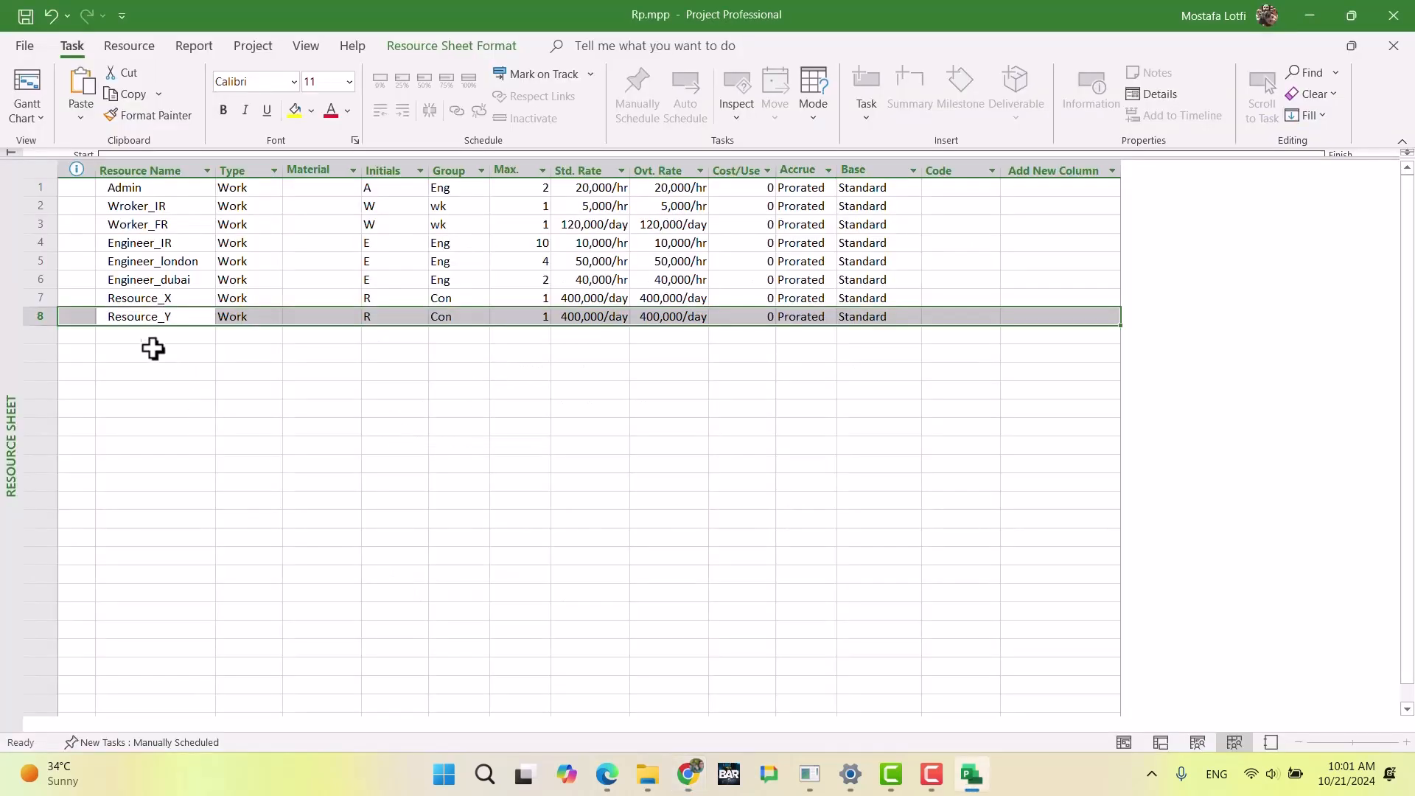
key("Down")
type("iNT")
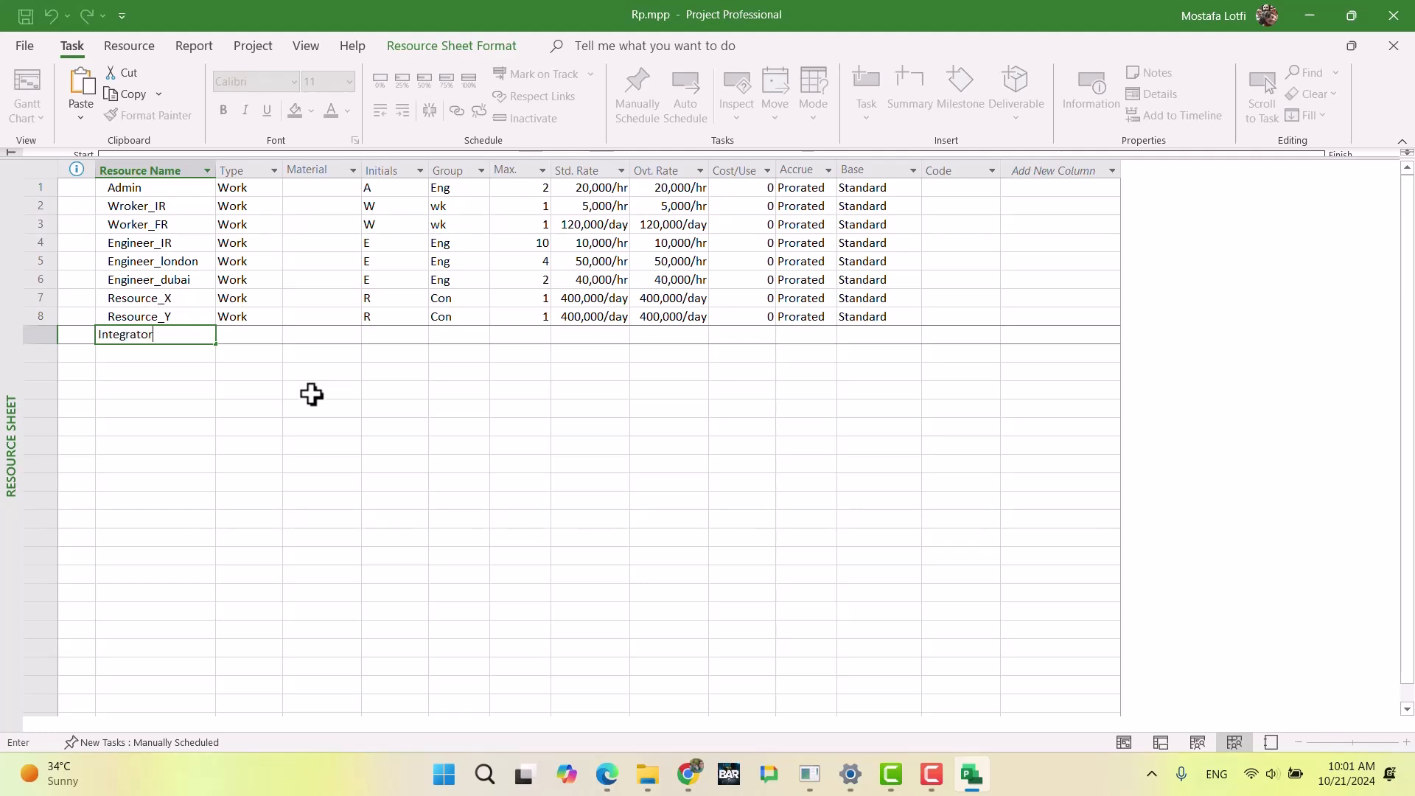
type("egrator_ir")
key("Return")
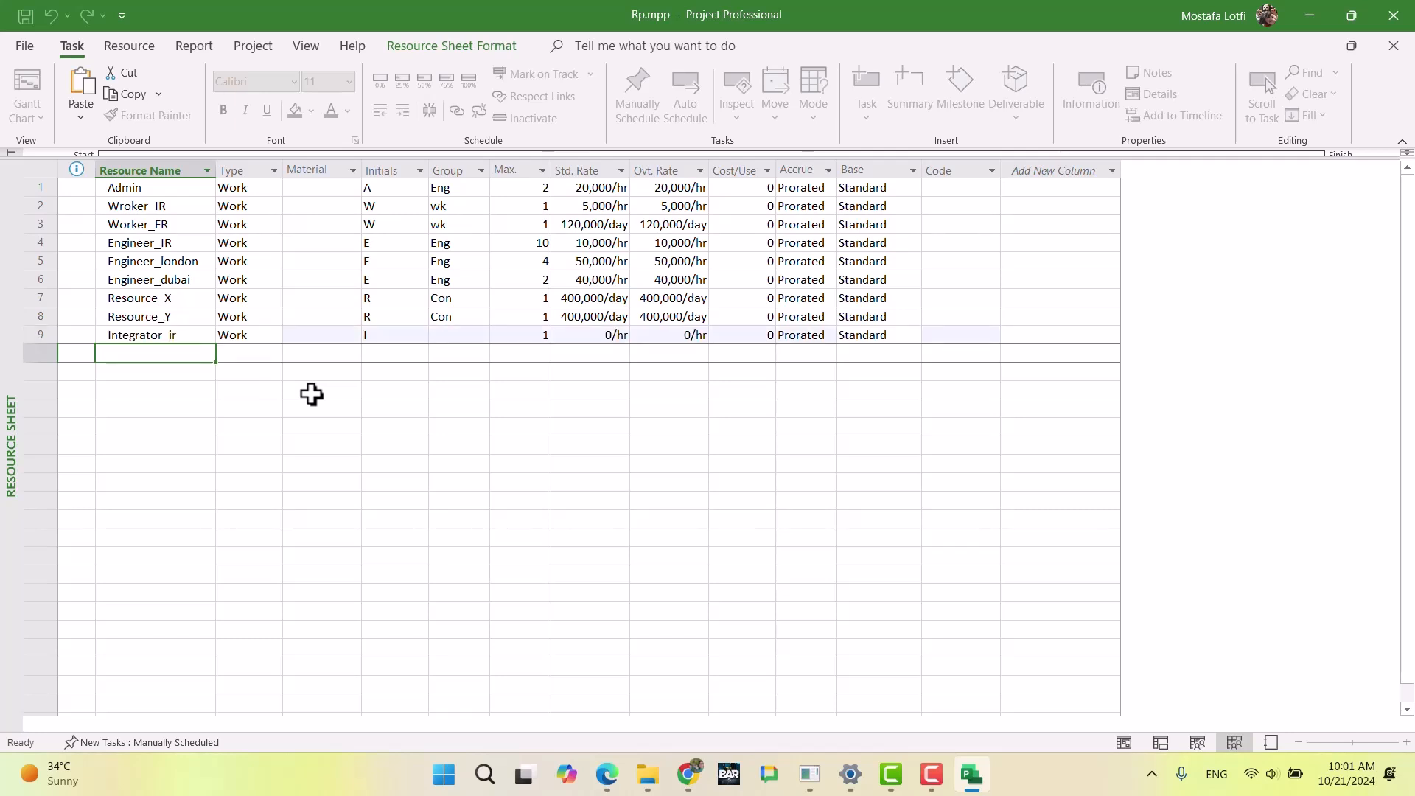
Step: Set the group of the Integrator_ir resource to Eng
key("Up")
key("Right")
key("Right")
key("Right")
key("Right")
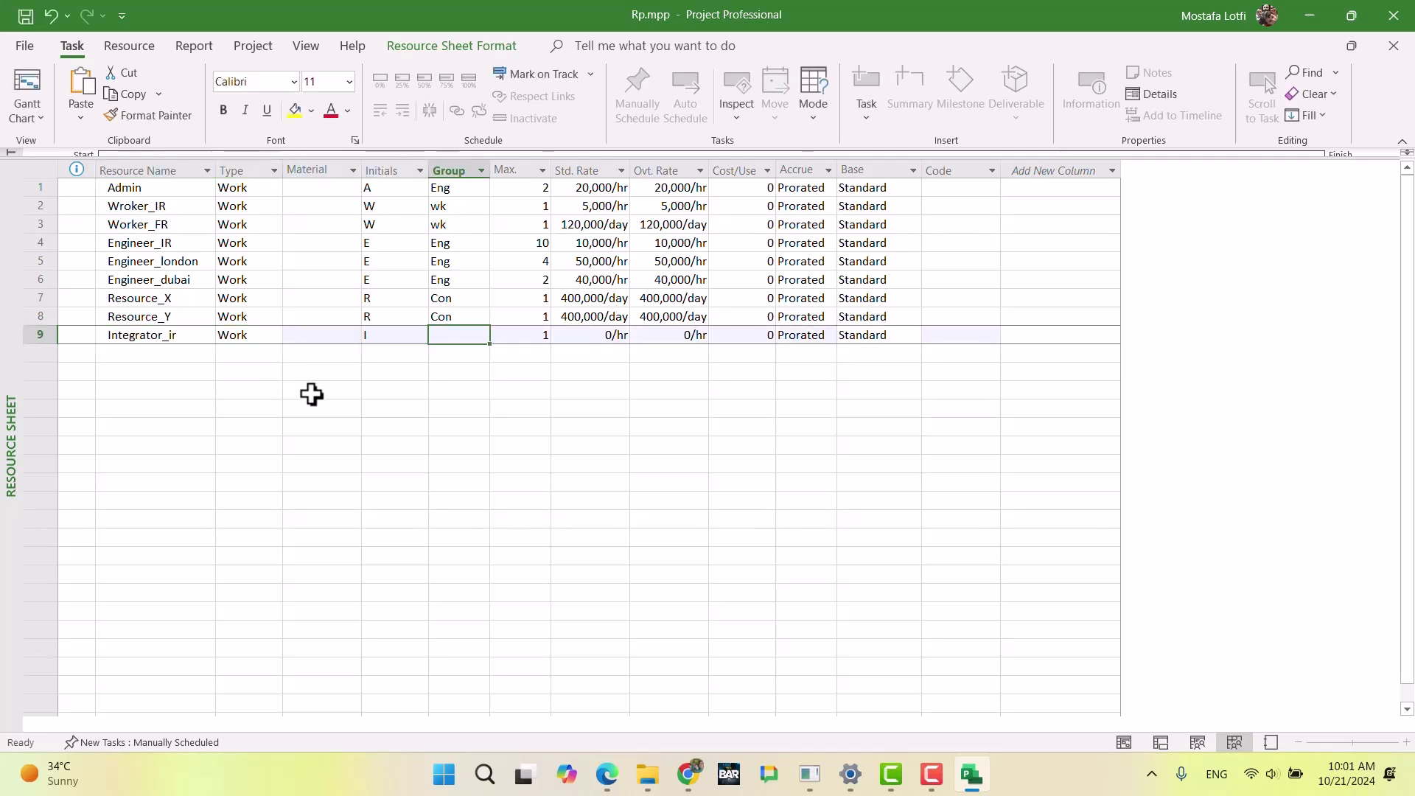
type("Eng")
key("Return")
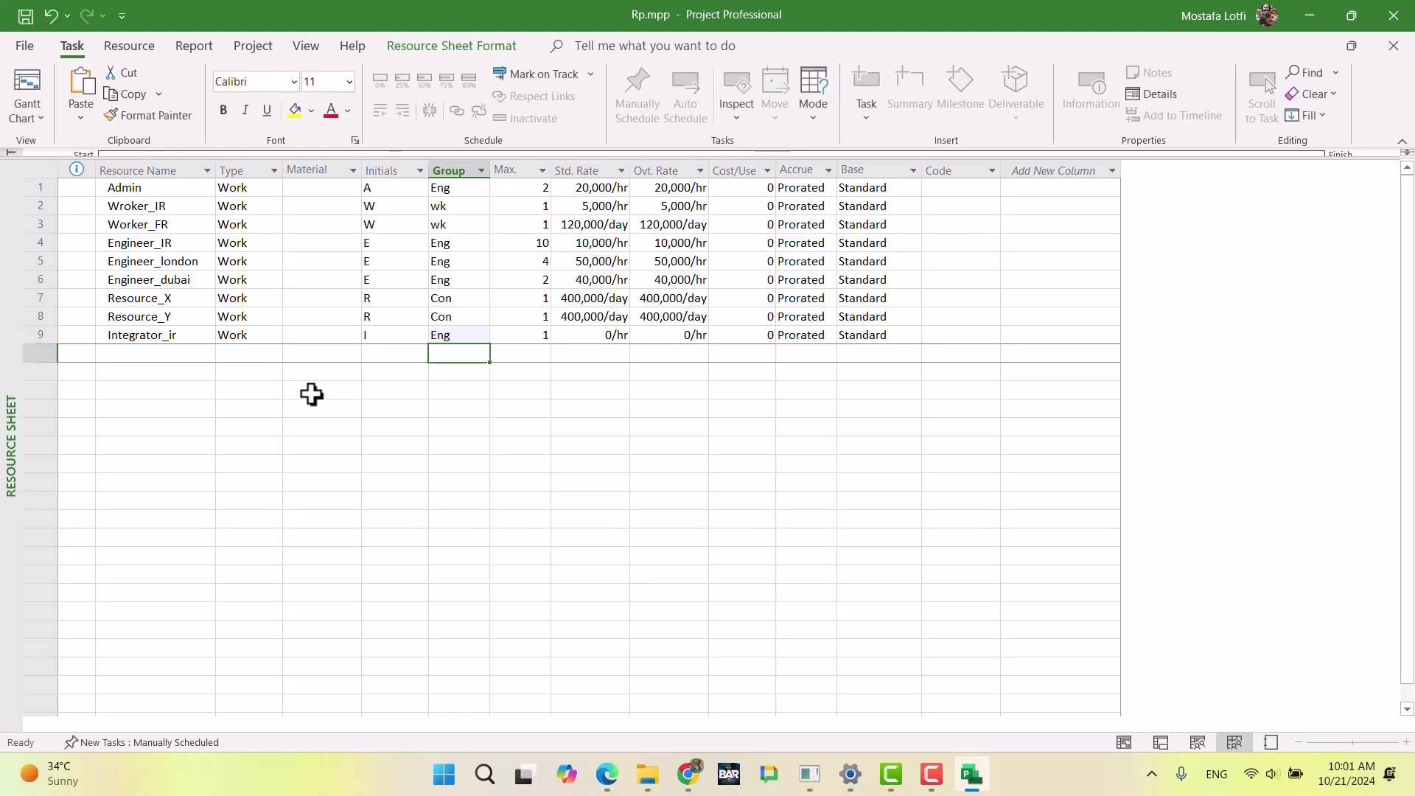
Step: Check the Integrator (Iran) availability in the exam document in Chrome and set Integrator_ir's maximum units to 4 in Microsoft Project
key("Right")
key("Up")
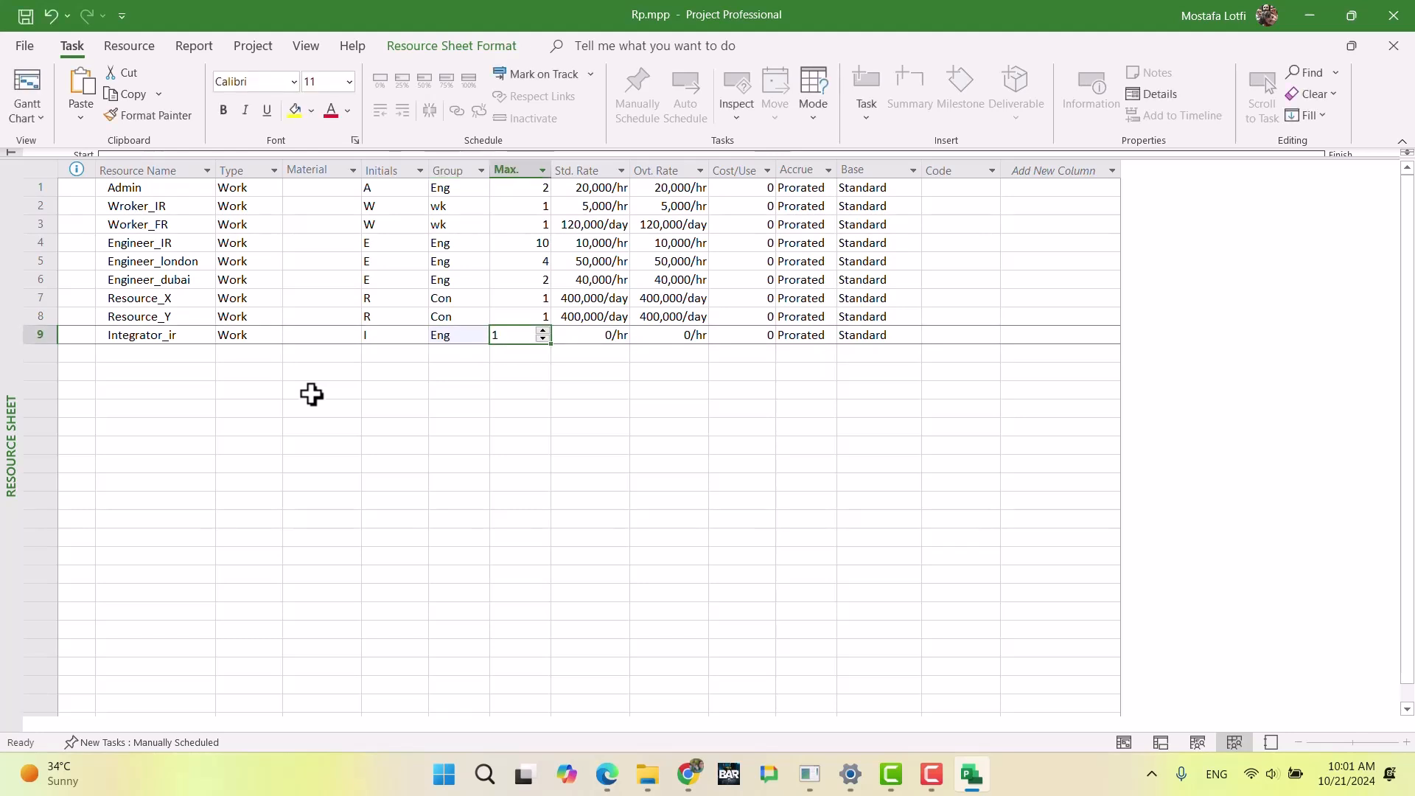
key("alt+Tab")
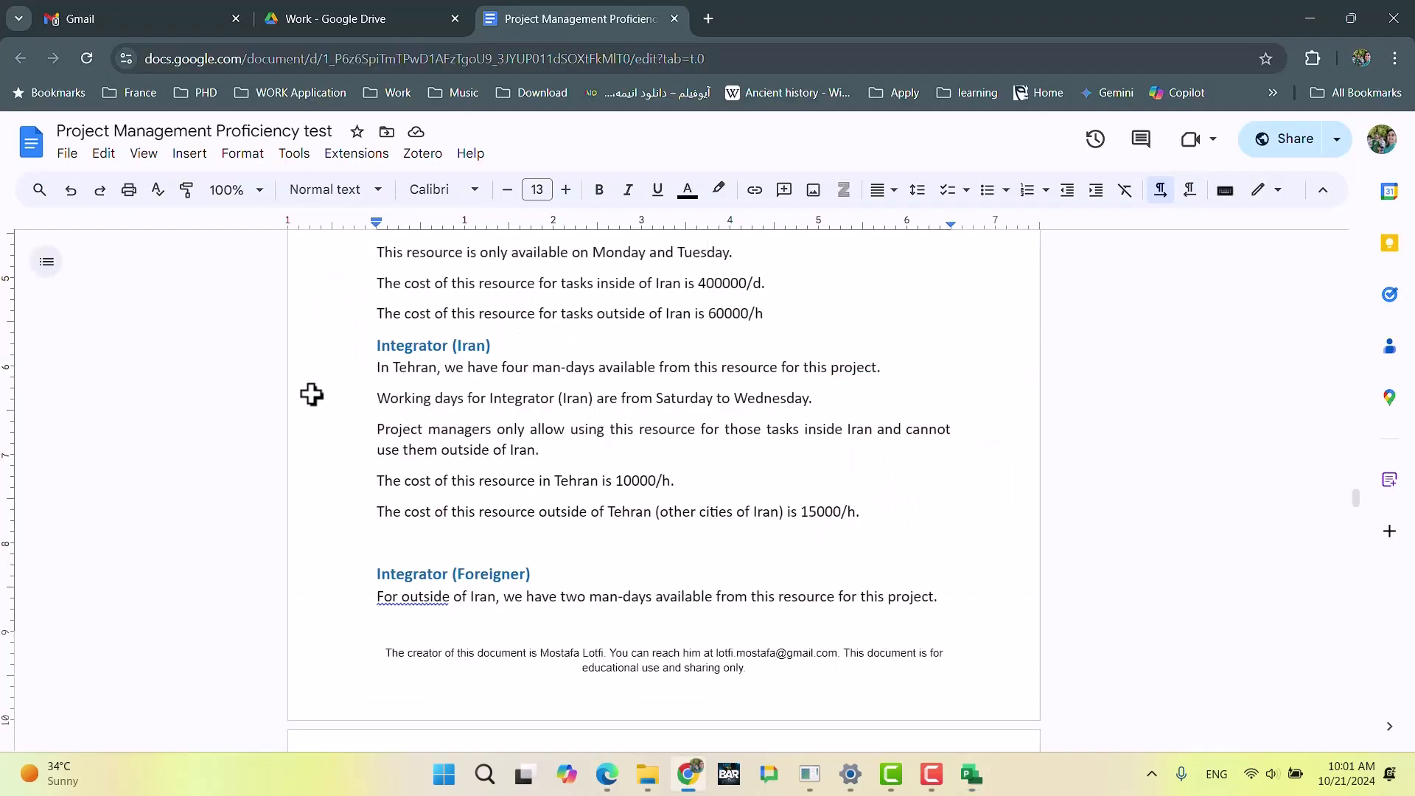
key("alt+Tab")
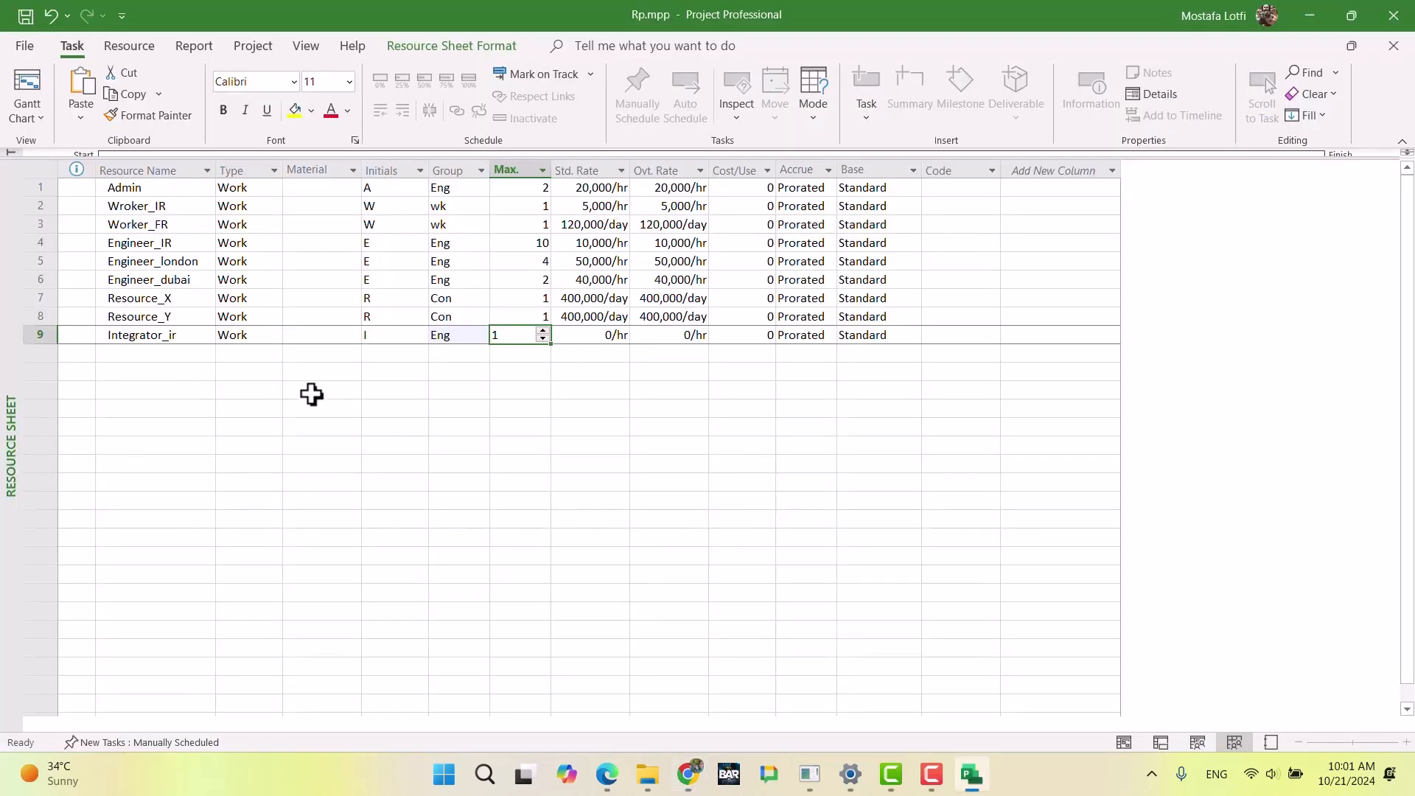
type("4")
key("Return")
Step: Check the Integrator (Iran) costs in Chrome and set Integrator_ir's first standard and overtime rates to 10,000/h in cost rate table A in Microsoft Project
key("Right")
key("Up")
key("alt+Tab")
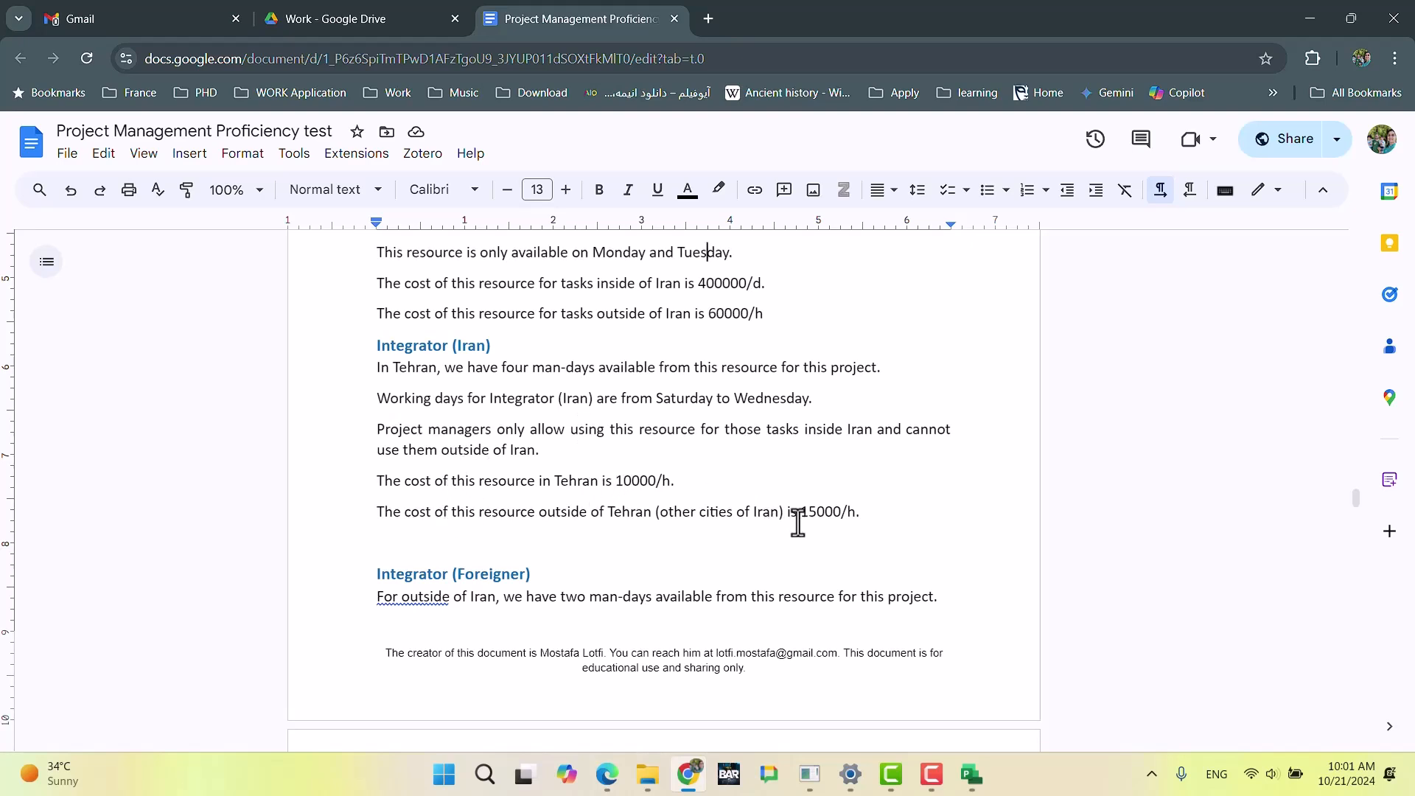
key("alt+Tab")
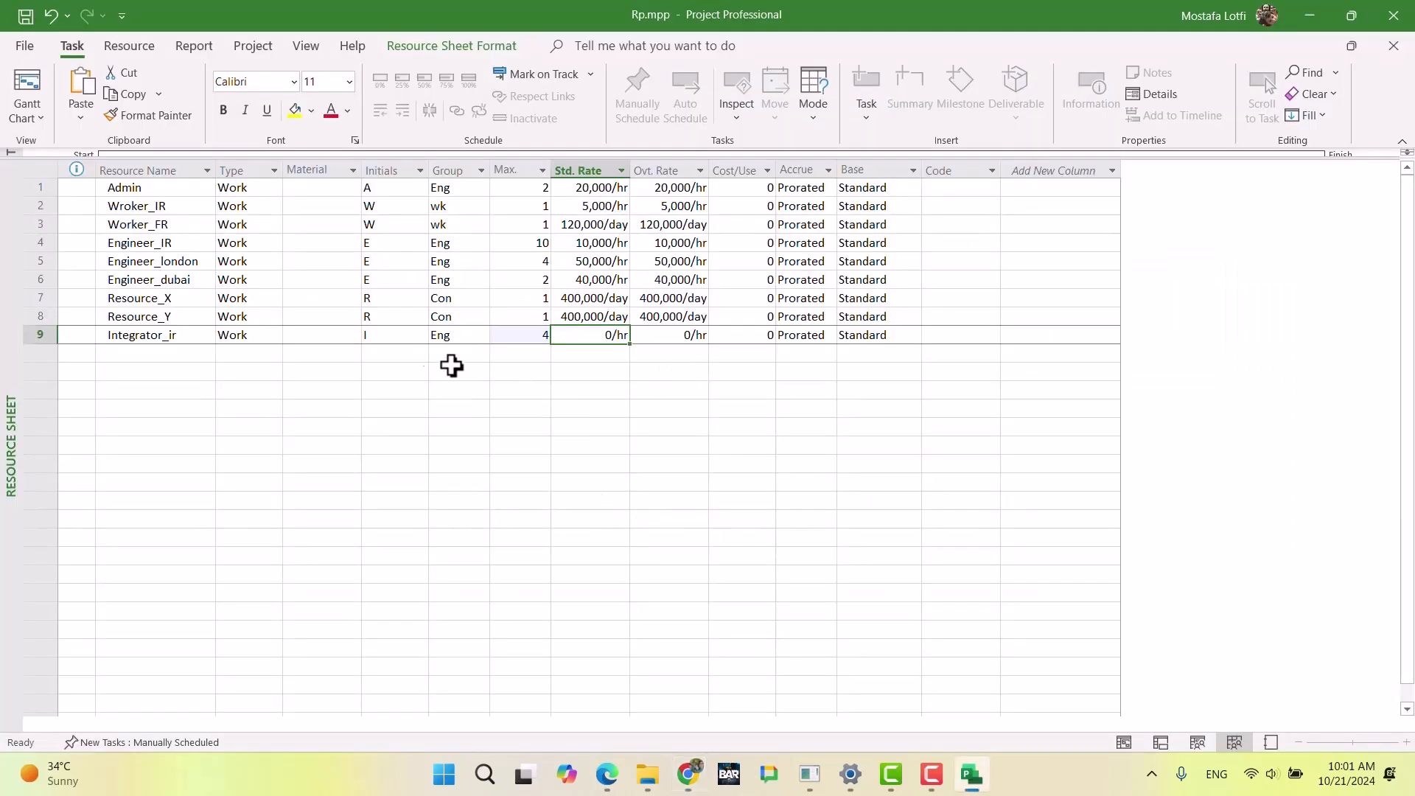
double_click(510, 338)
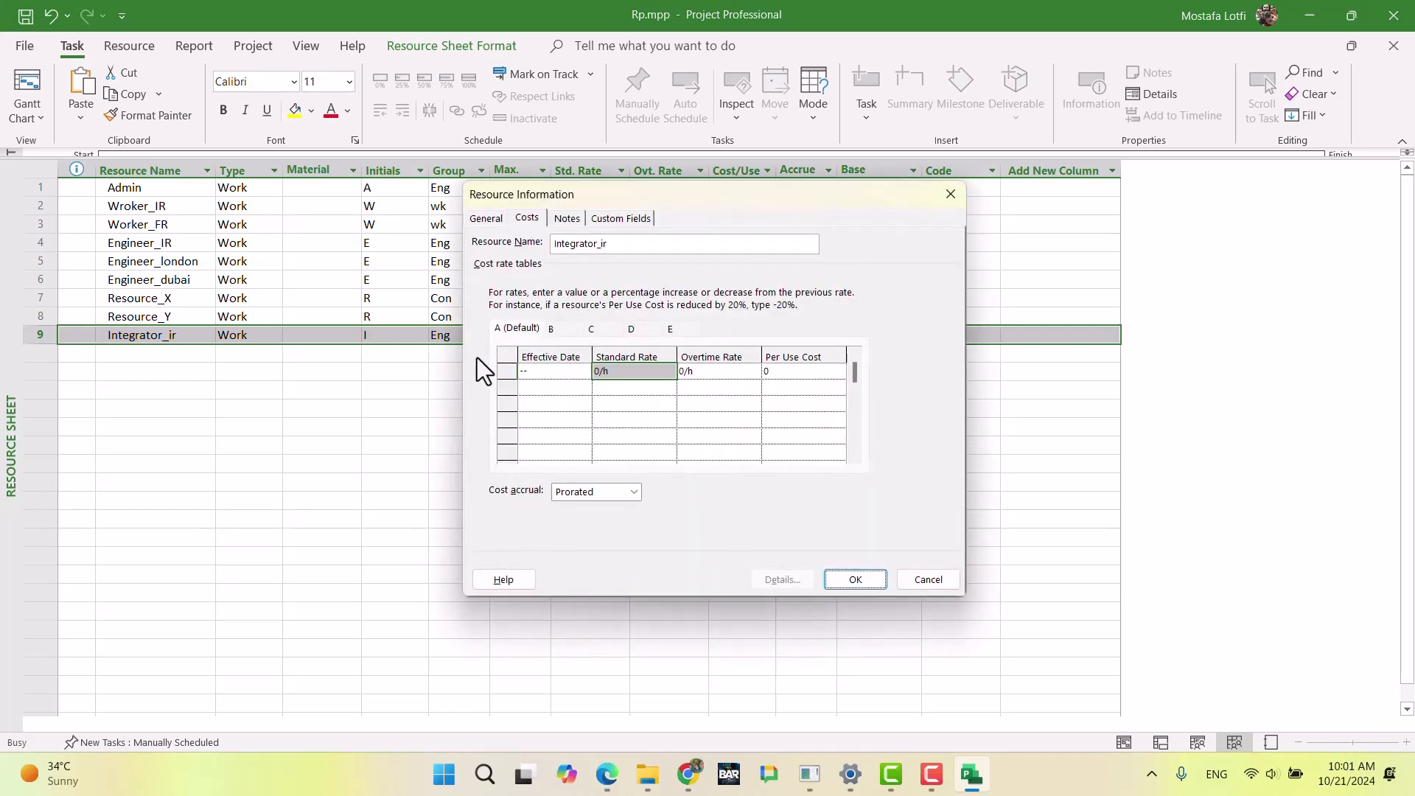
left_click(609, 371)
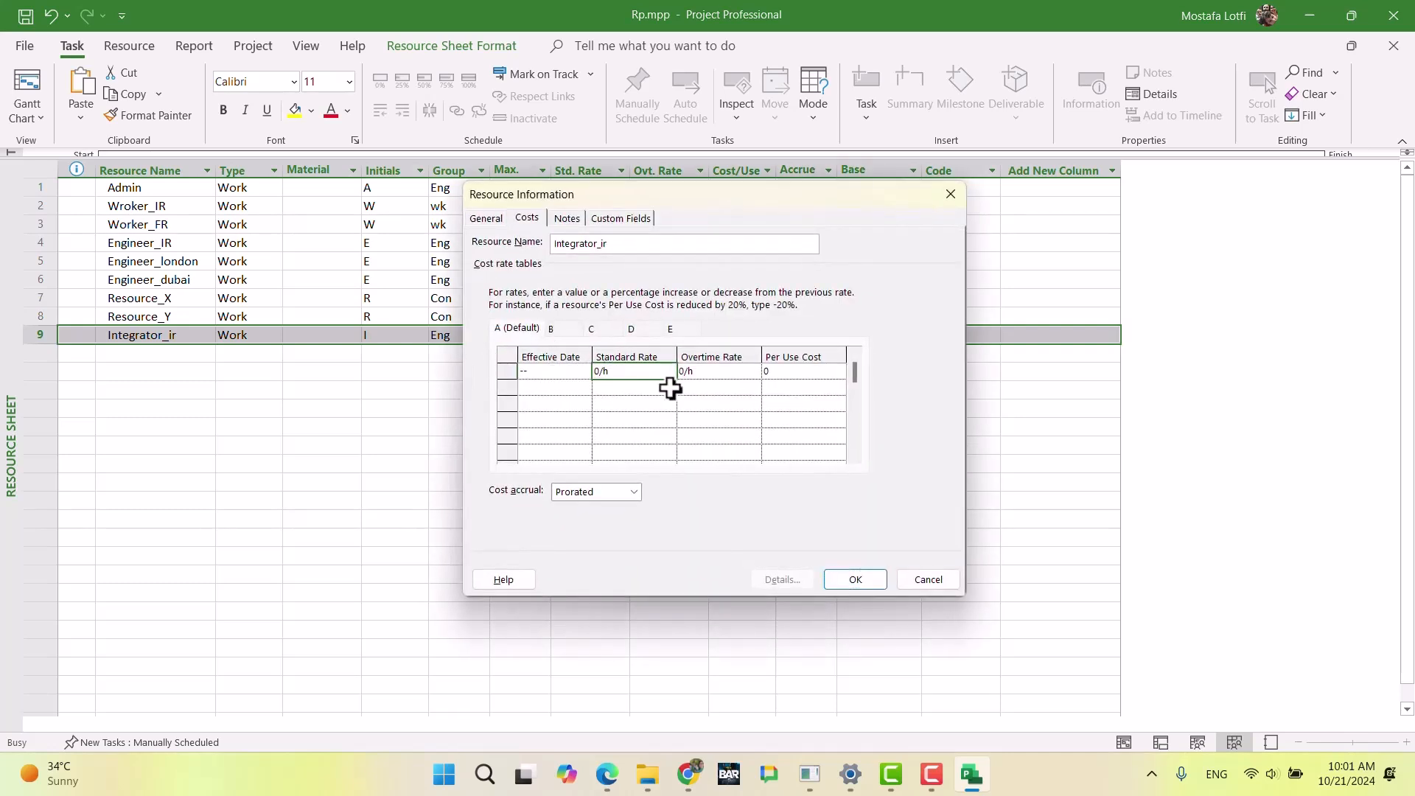
key("Return")
key("alt+Tab")
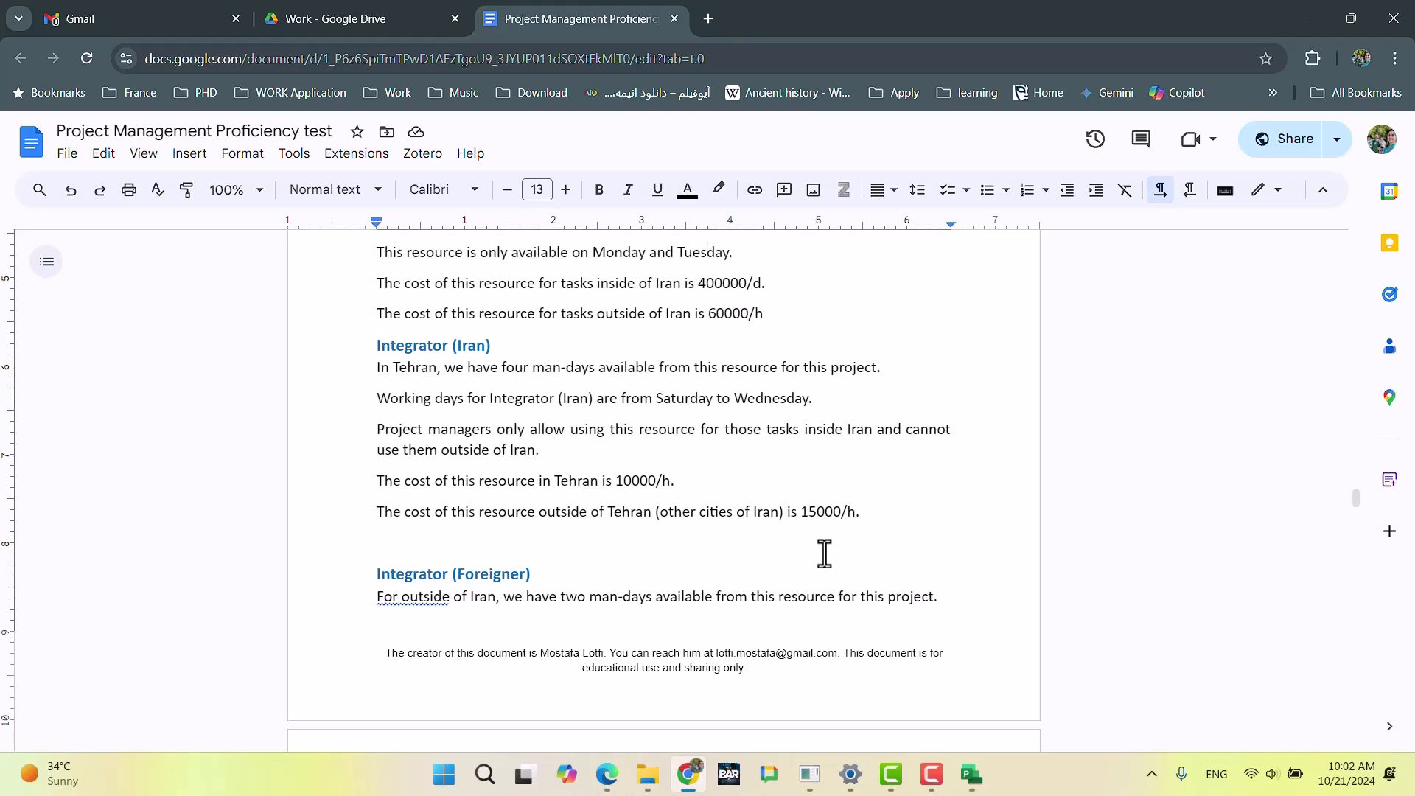
key("alt+Tab")
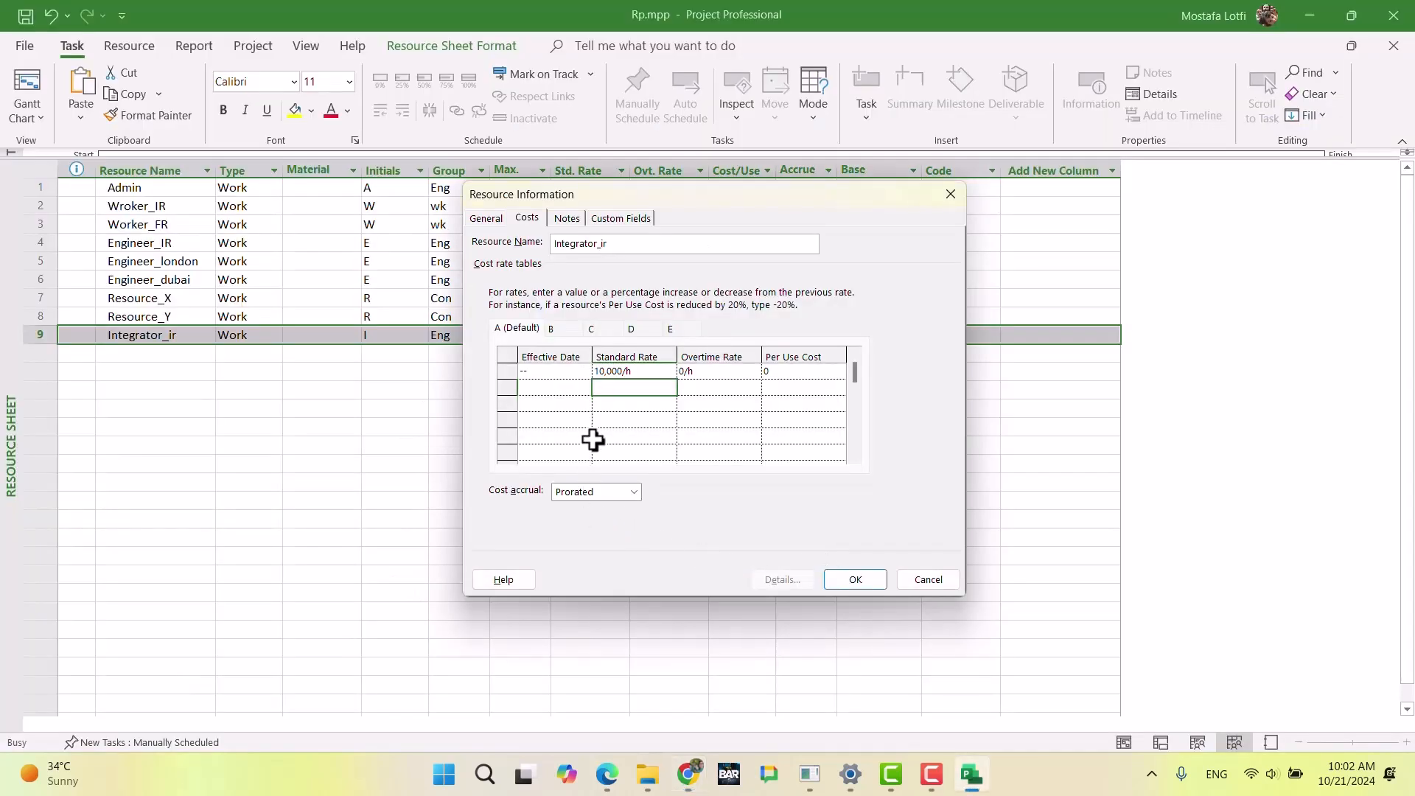
left_click(714, 371)
type("10000")
key("Return")
Step: Add a Mar 1 rate row to Integrator_ir's cost rate table A with standard and overtime rates of +30%
key("Left")
key("Left")
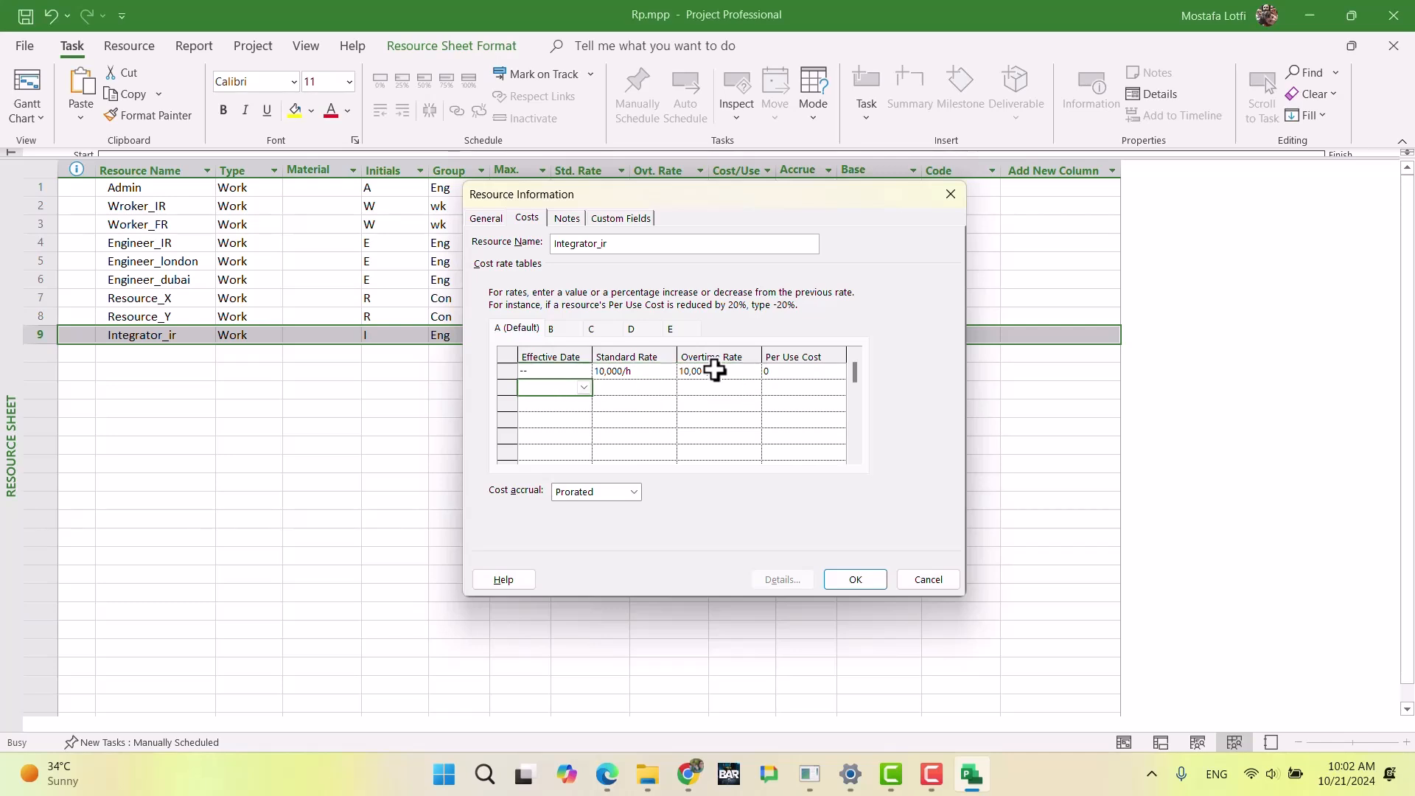
left_click(583, 387)
left_click(579, 408)
left_click(580, 408)
left_click(579, 407)
left_click(580, 407)
left_click(579, 407)
left_click(574, 445)
left_click(614, 388)
type("+30%")
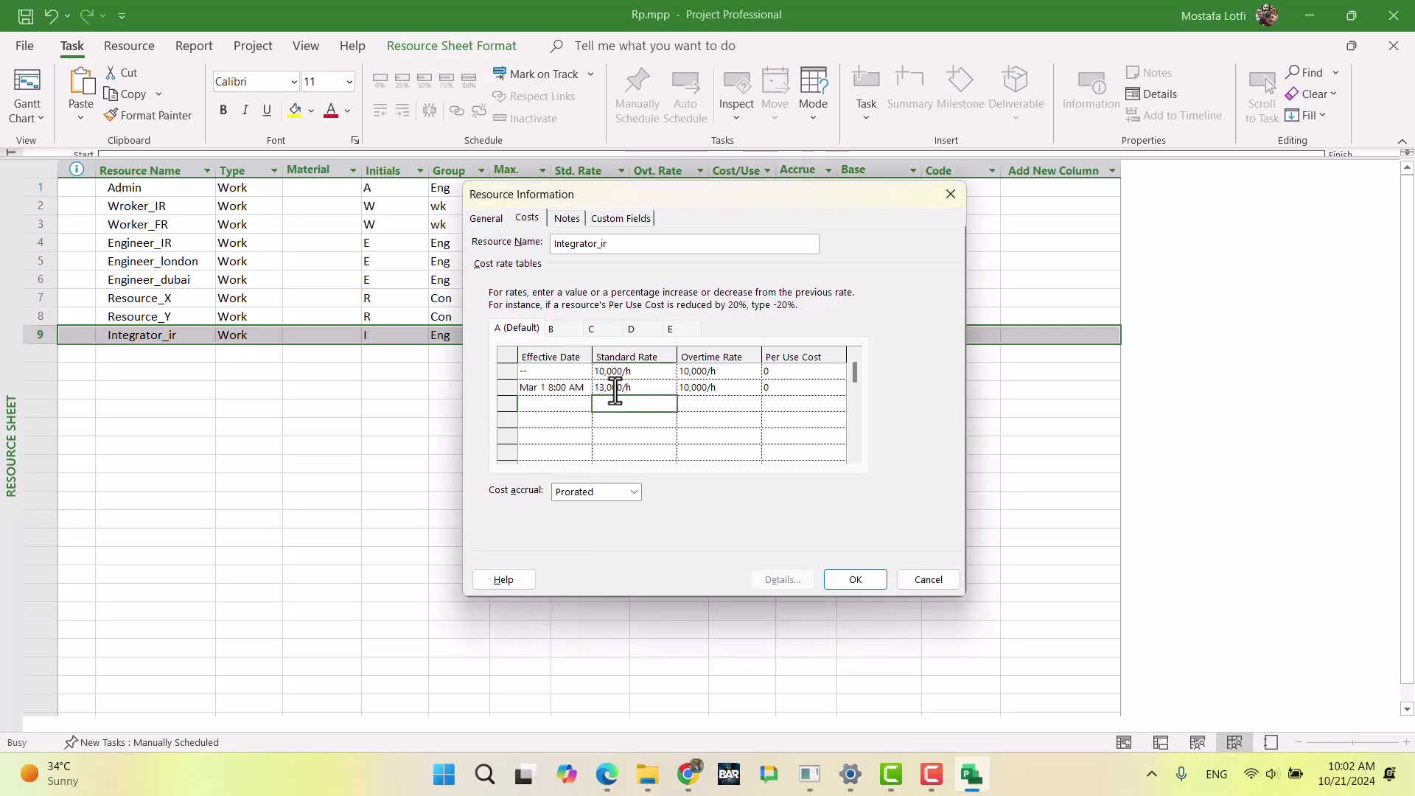
key("Tab")
type("+30%")
key("Return")
Step: Add a May 1 rate row to Integrator_ir's cost rate table A with standard and overtime rates of -10%
left_click(562, 405)
left_click(580, 402)
left_click(582, 424)
left_click(583, 424)
left_click(582, 424)
left_click(582, 423)
left_click(583, 423)
left_click(582, 423)
left_click(583, 424)
left_click(537, 460)
left_click(640, 404)
type("-10%")
key("Tab")
type("-10%")
key("Return")
Step: Set the first standard and overtime rates in Integrator_ir's cost rate table B to 15,000/h
left_click(572, 327)
left_click(600, 373)
type("15,000")
key("Tab")
type("150")
key("Return")
Step: Add a Mar 1 rate row to cost rate table B with standard and overtime rates of +30%
key("Left")
key("Left")
left_click(583, 392)
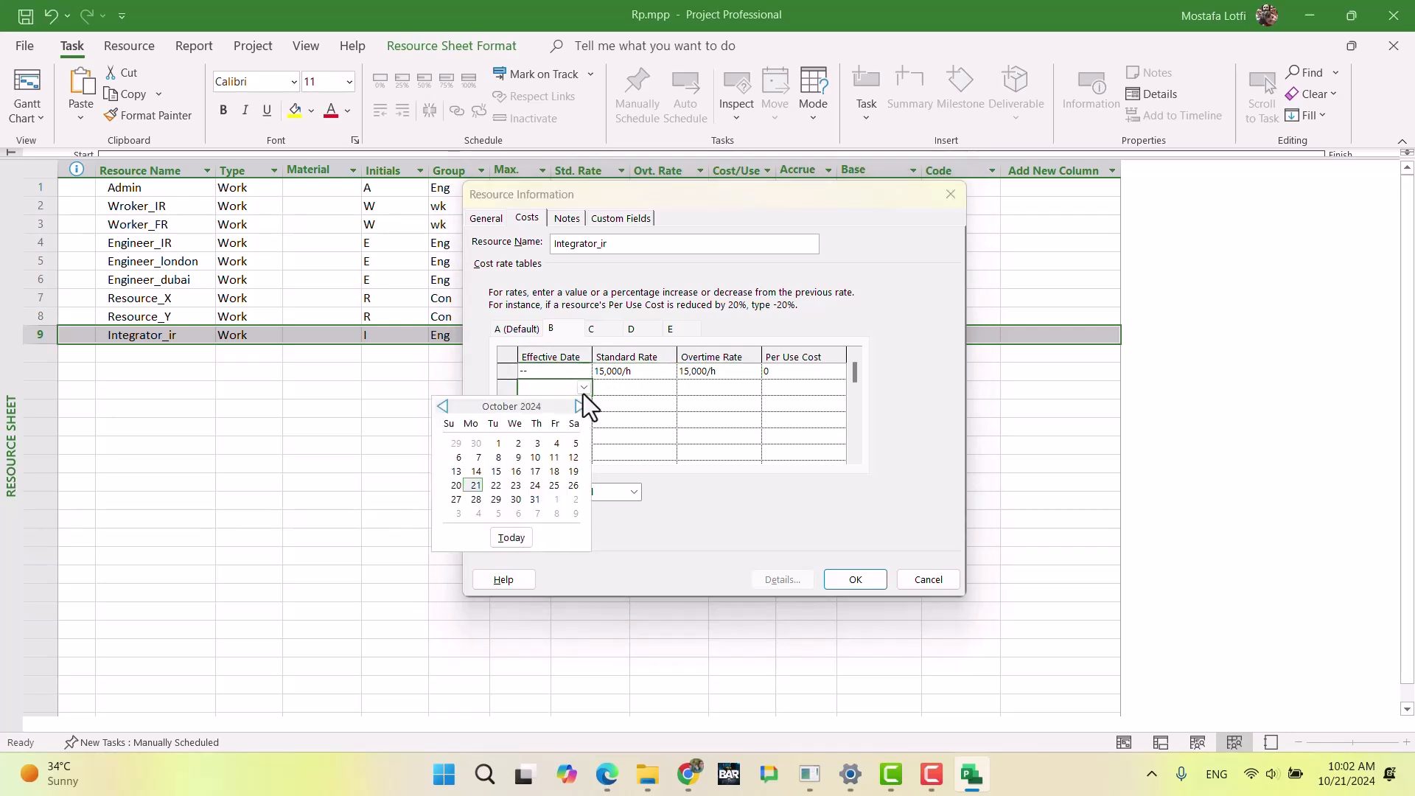
left_click(581, 407)
left_click(581, 406)
left_click(581, 407)
left_click(581, 407)
left_click(581, 406)
left_click(576, 443)
left_click(625, 395)
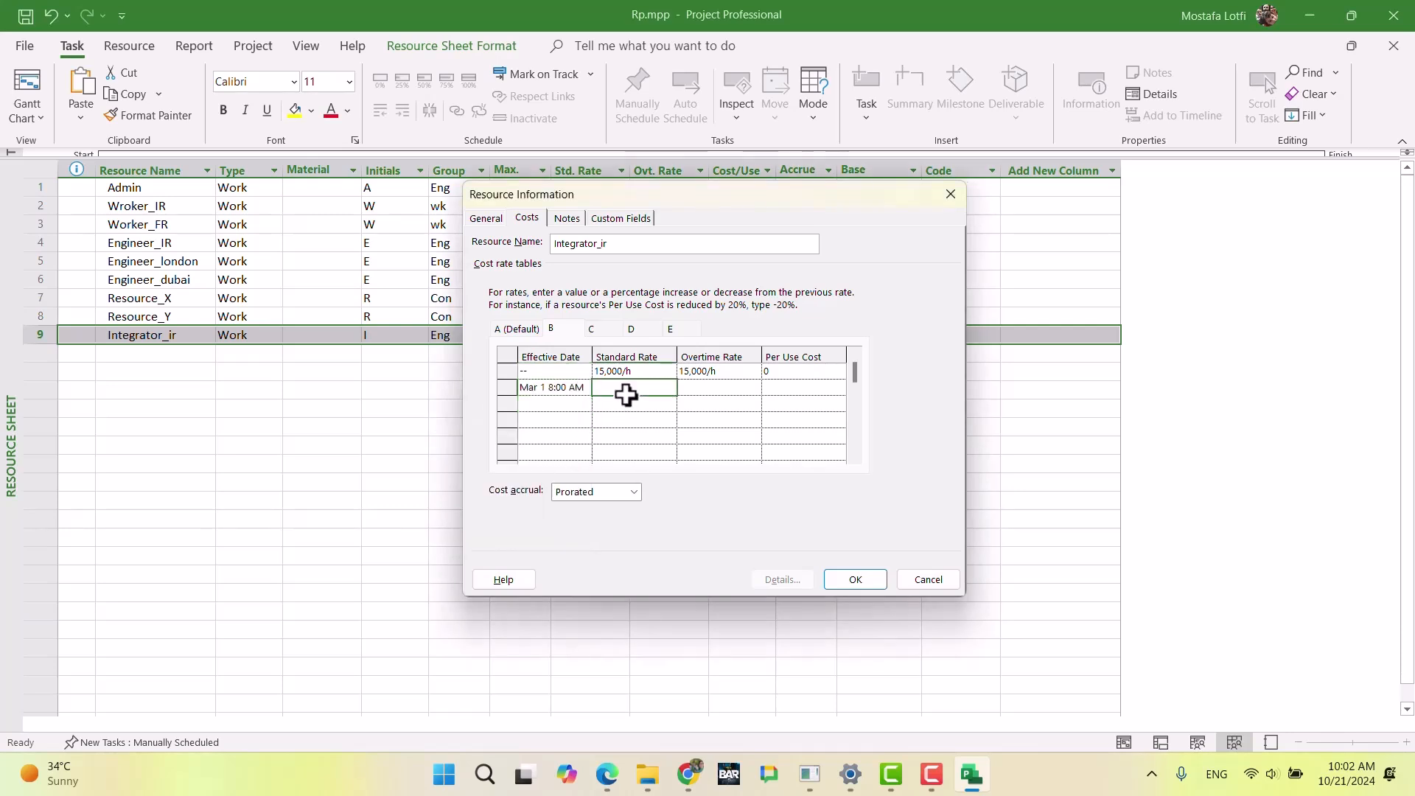
type("+30%")
key("Tab")
type("+")
key("Return")
Step: Add a May 1, 2025 rate row to cost rate table B with -10% for both rates, and accept the resource information
key("Left")
key("Left")
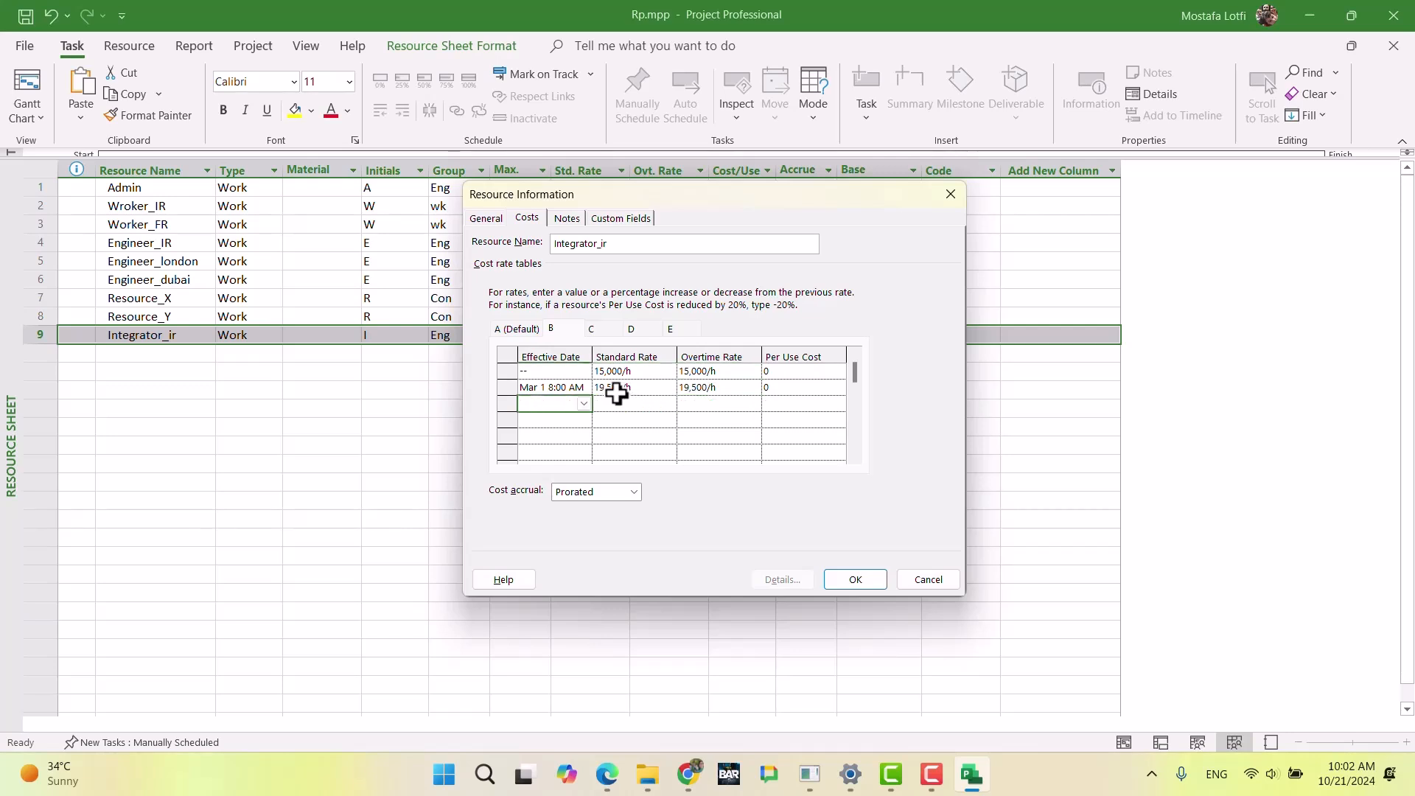
left_click(584, 405)
left_click(581, 423)
left_click(581, 424)
left_click(581, 423)
left_click(581, 423)
left_click(581, 423)
left_click(581, 423)
left_click(581, 423)
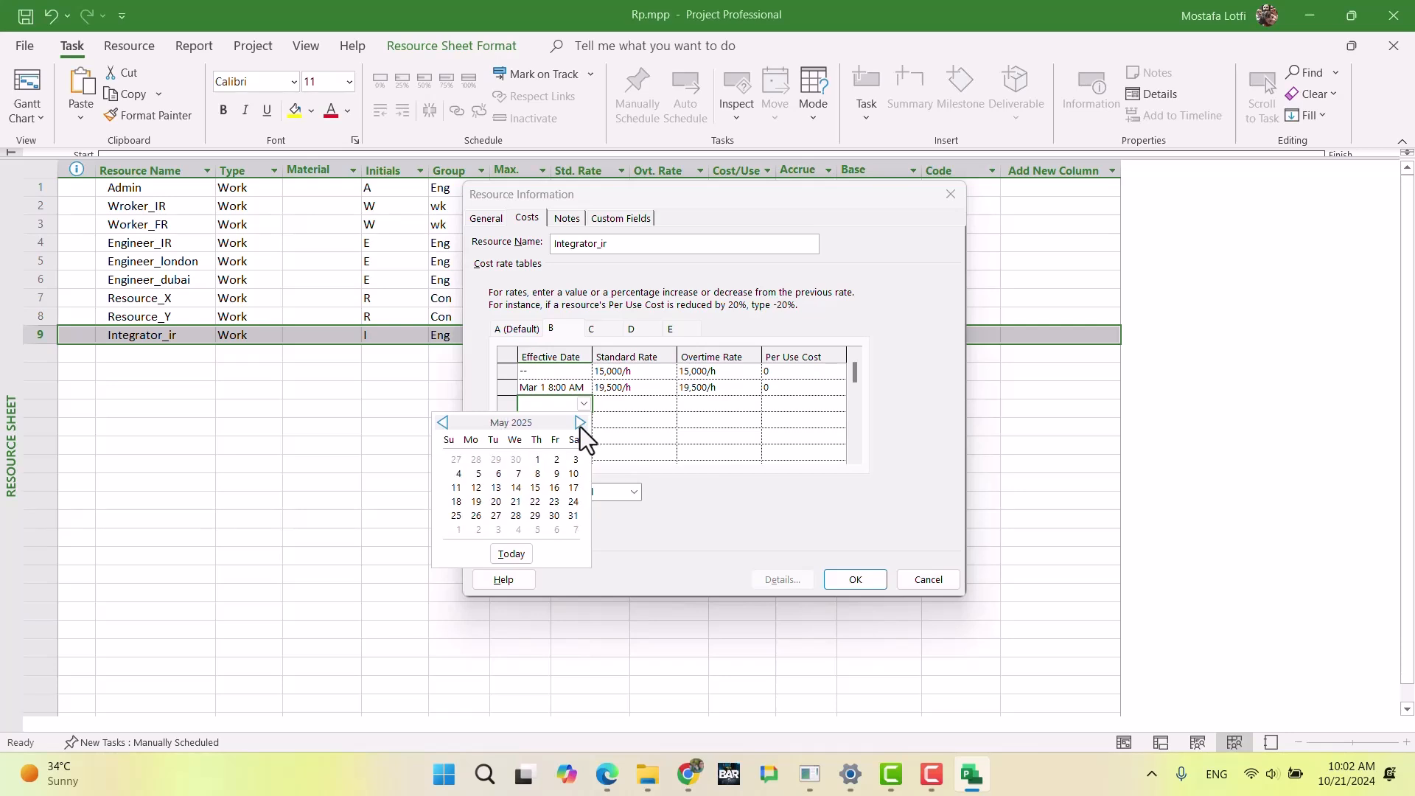
left_click(535, 460)
left_click(634, 410)
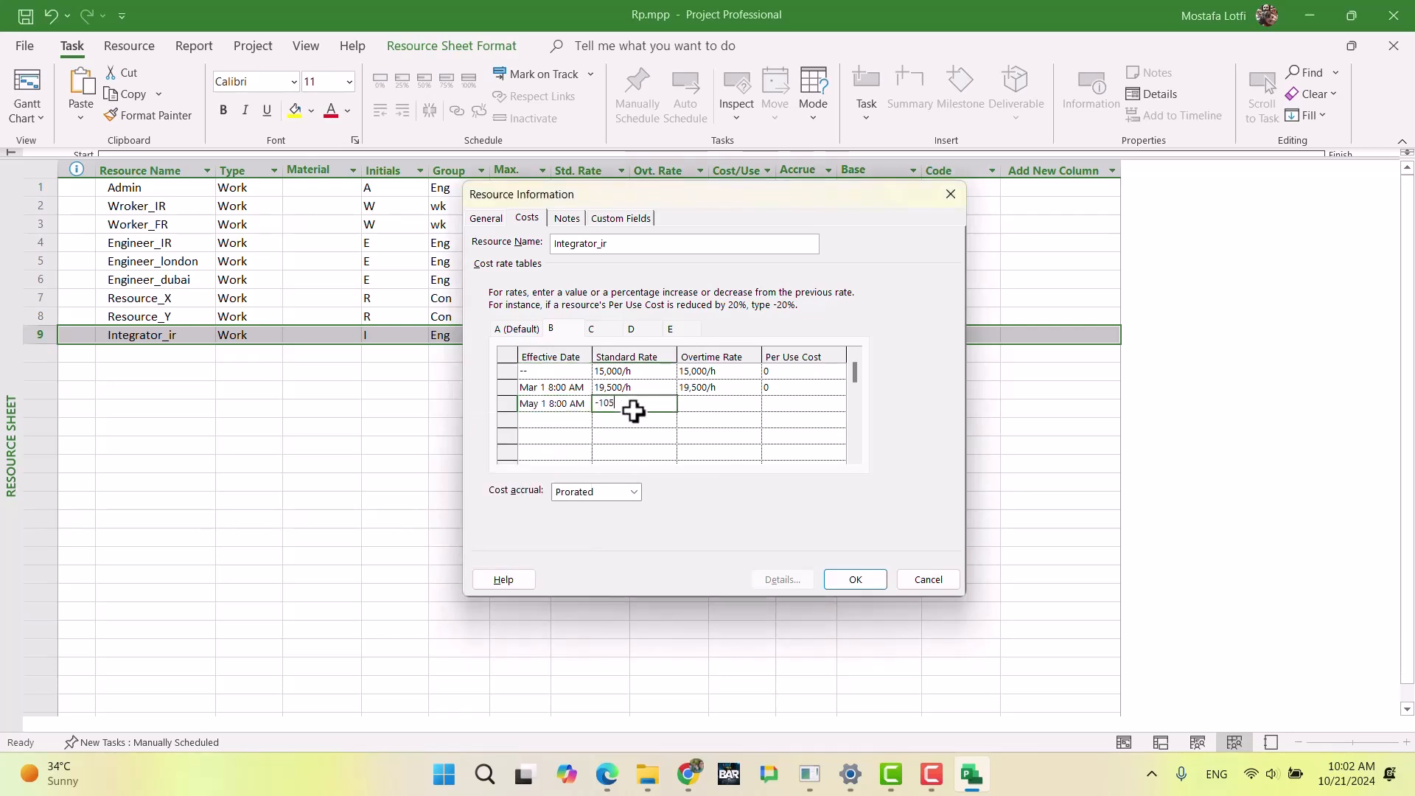
type("-10%")
key("Tab")
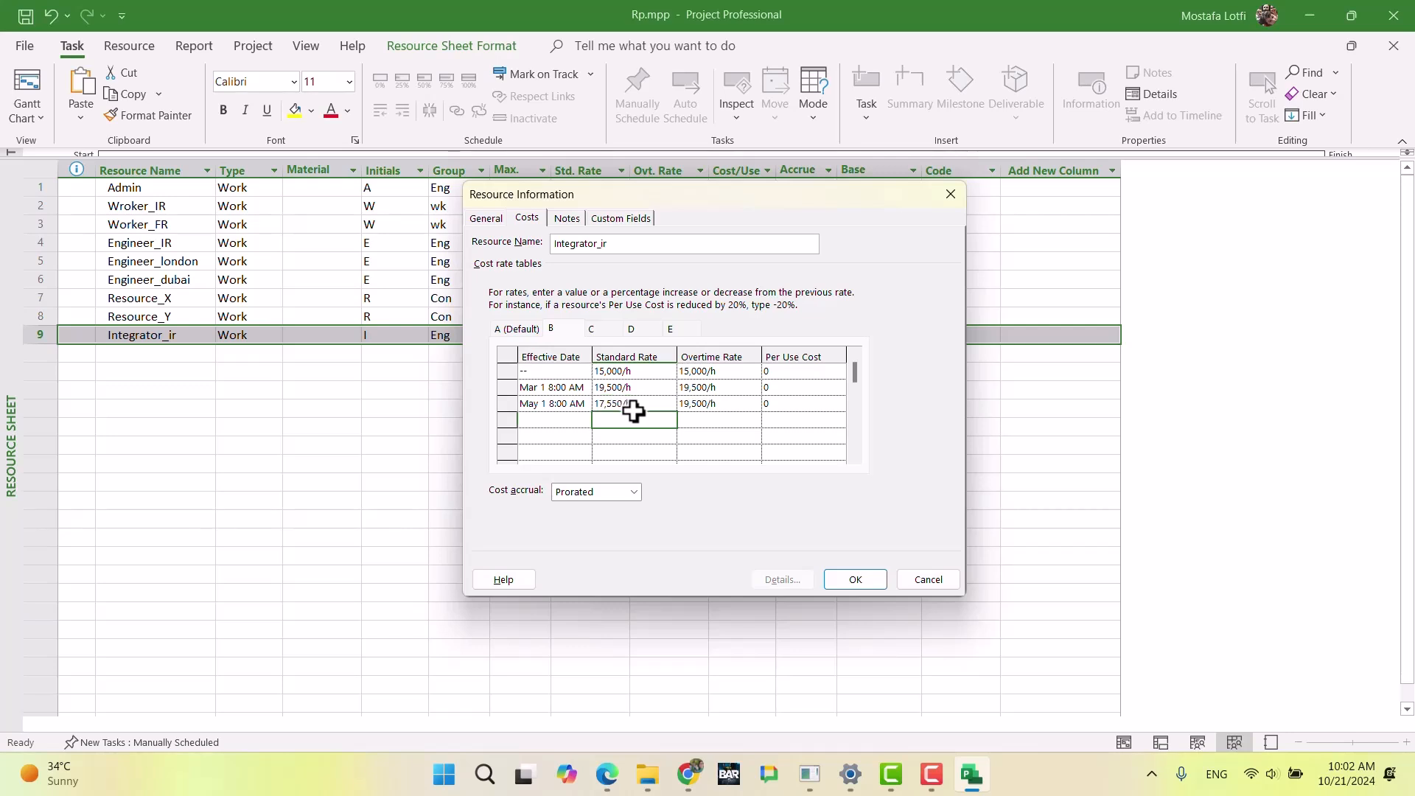
type("-10%")
key("Return")
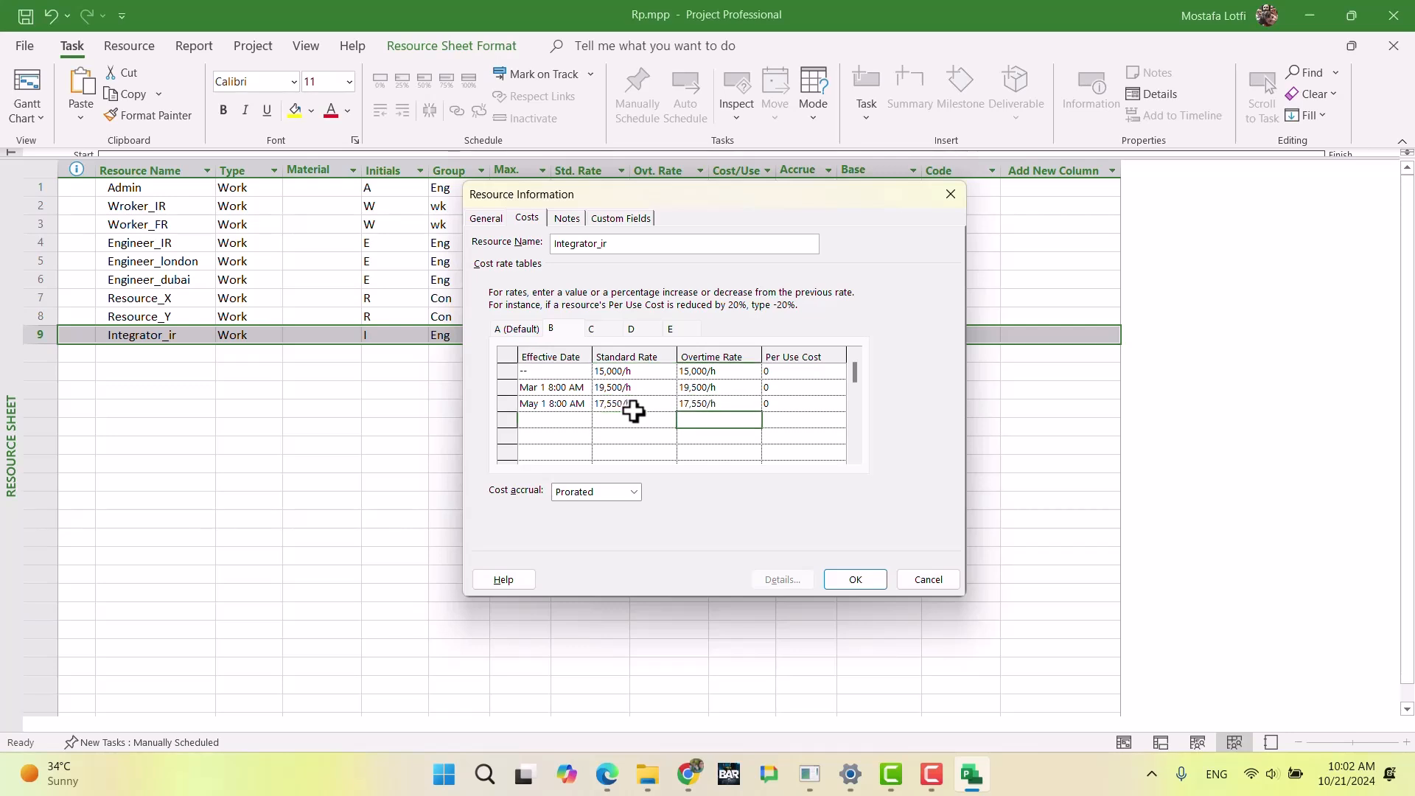
left_click(852, 579)
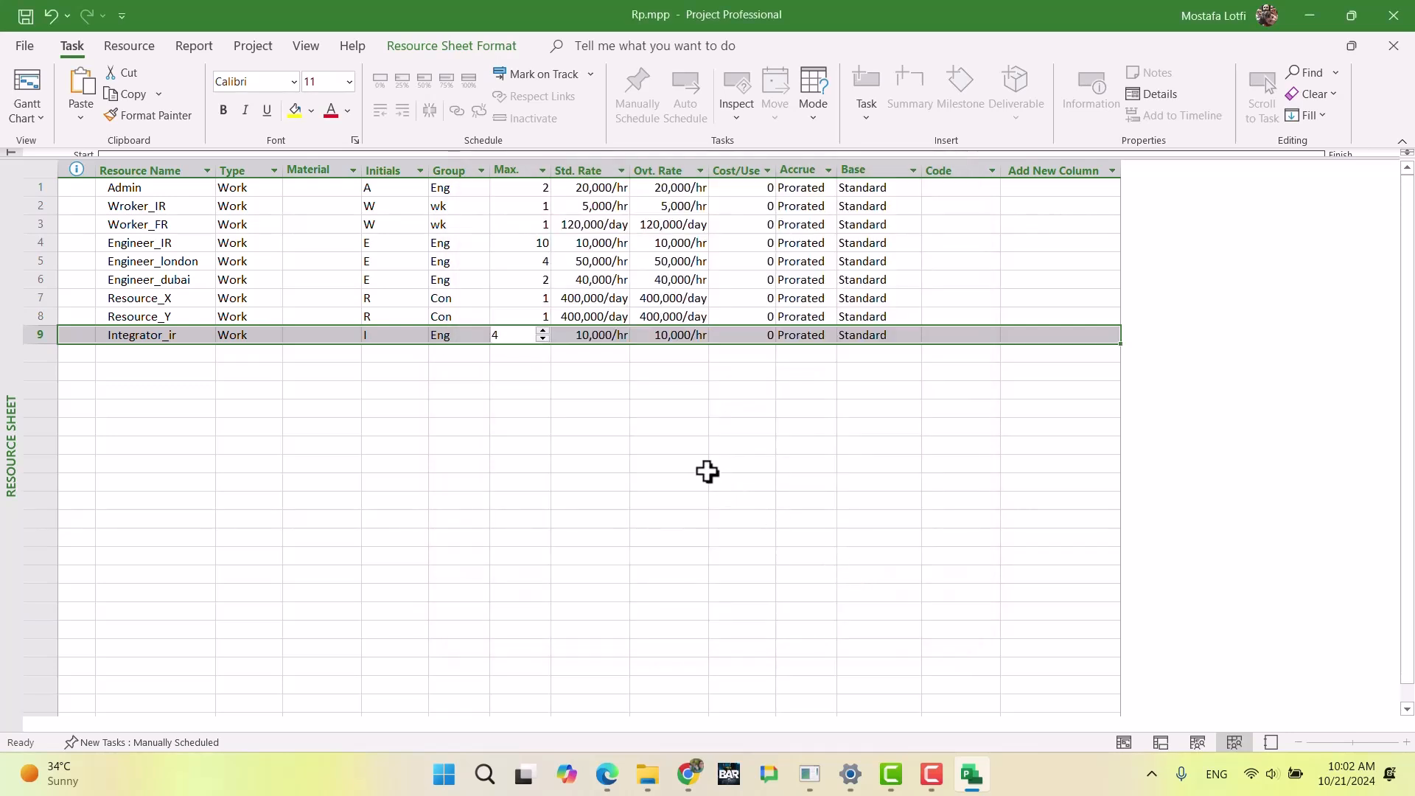
left_click(646, 429)
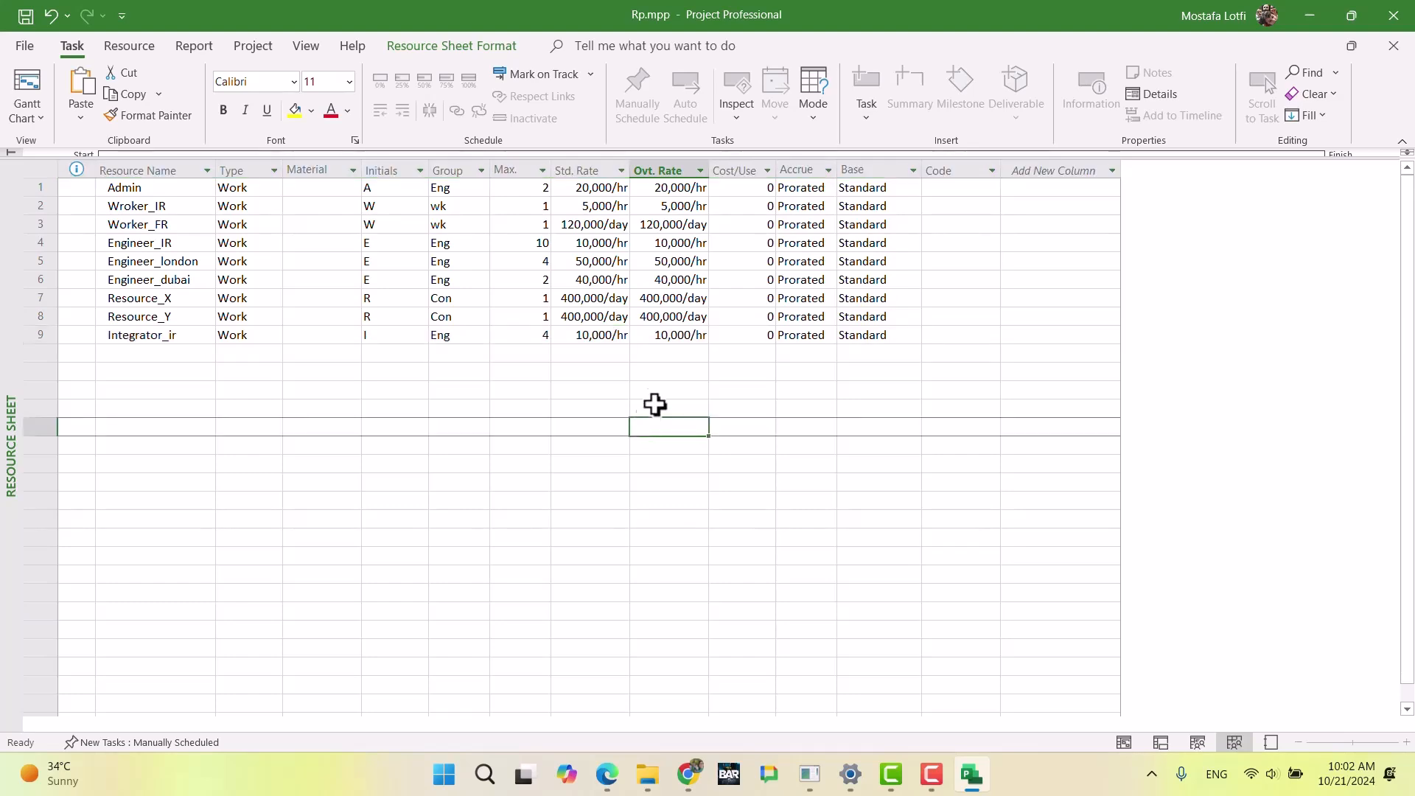
Step: Read the Integrator (Foreigner) requirements in Chrome, then return to Microsoft Project and add a resource named Integrator_fr below Integrator_ir
left_click(688, 774)
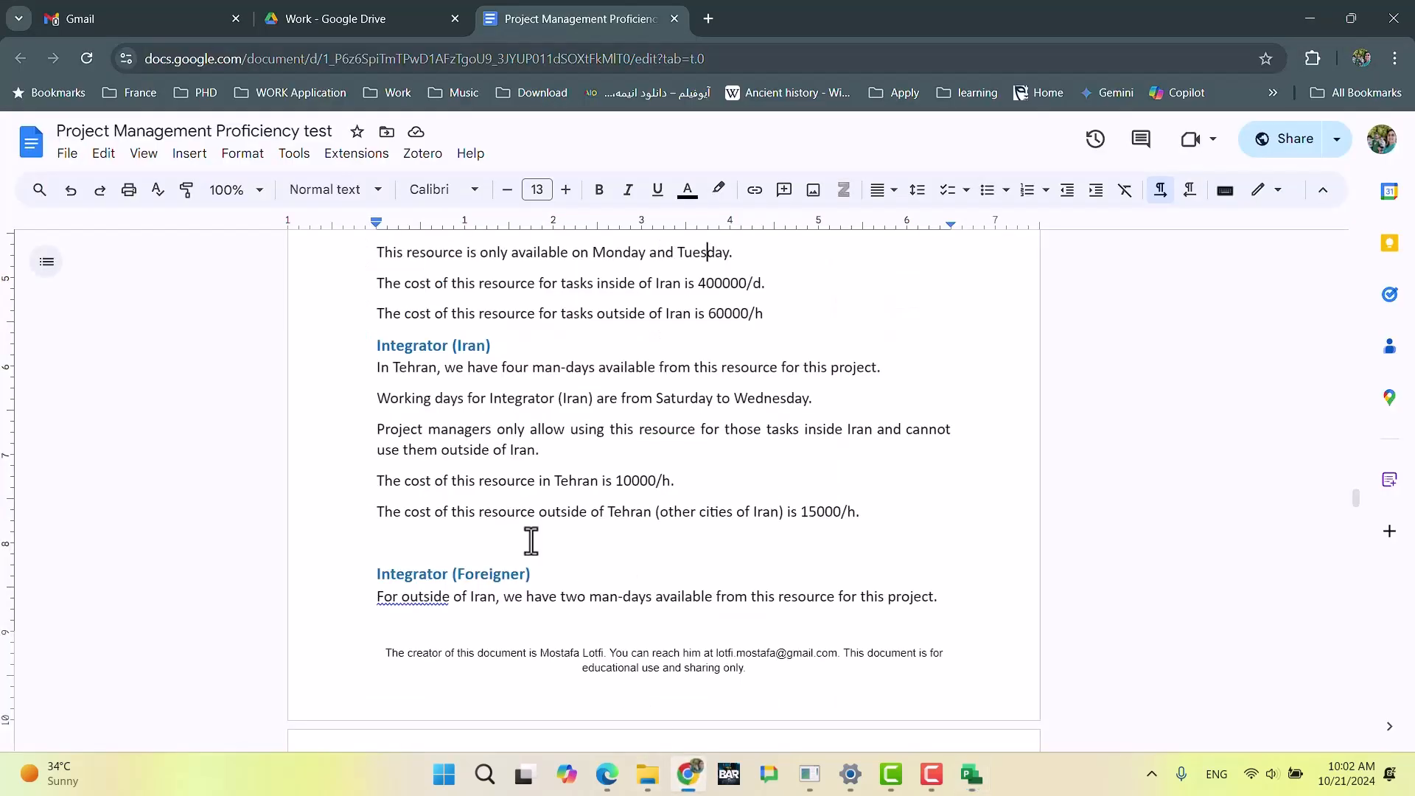
scroll(512, 486, "down", 6)
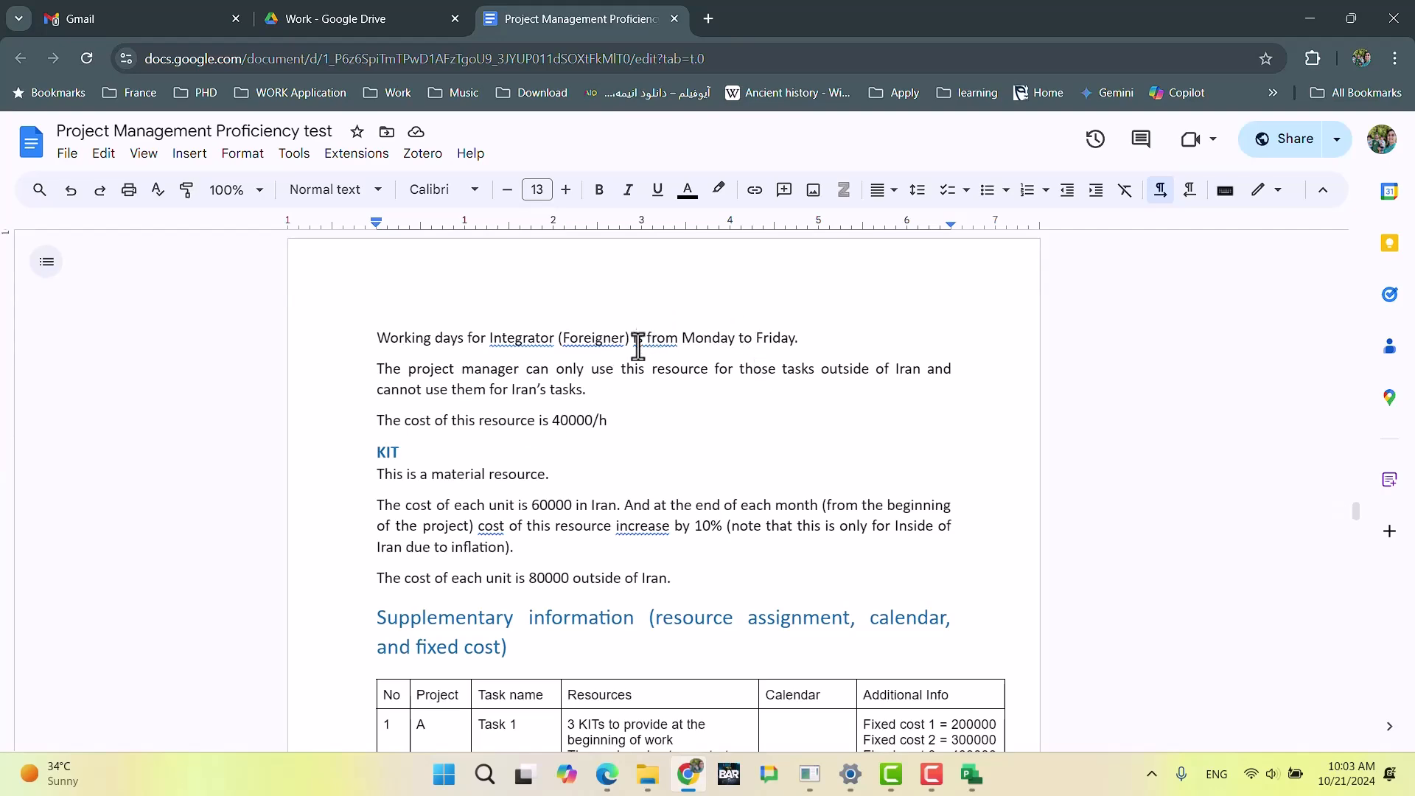
scroll(615, 354, "up", 7)
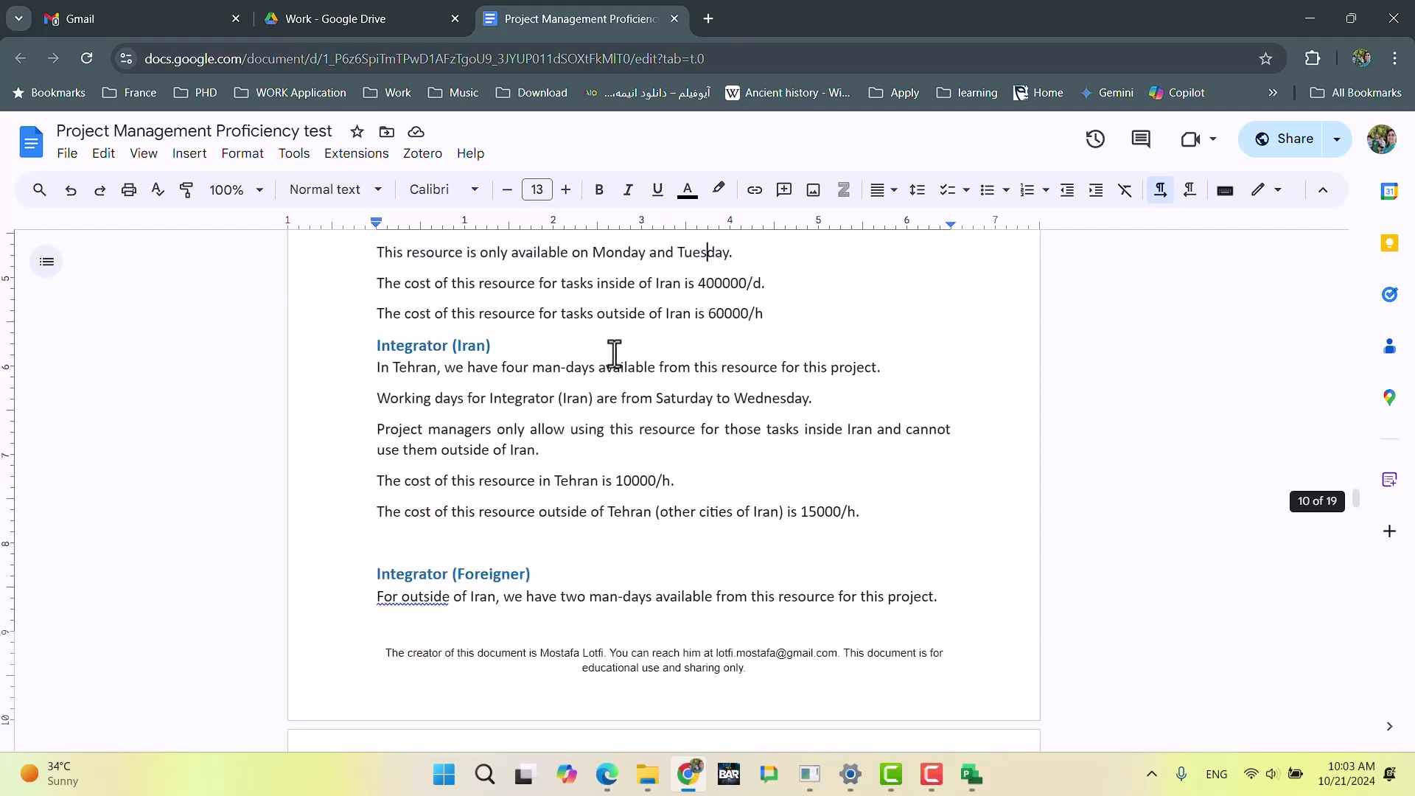
scroll(612, 354, "down", 3)
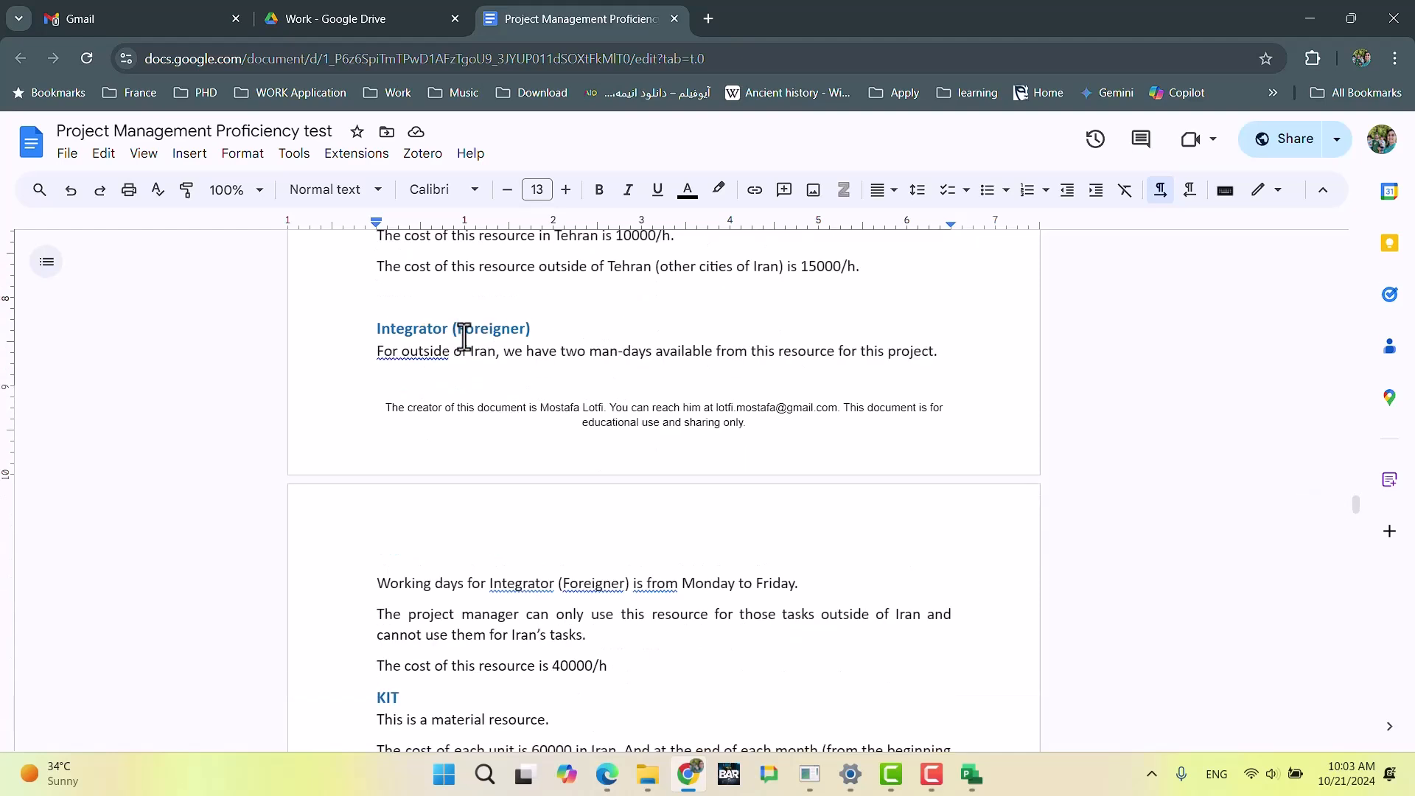
key("alt+Tab")
left_click(186, 352)
type("Integrator_")
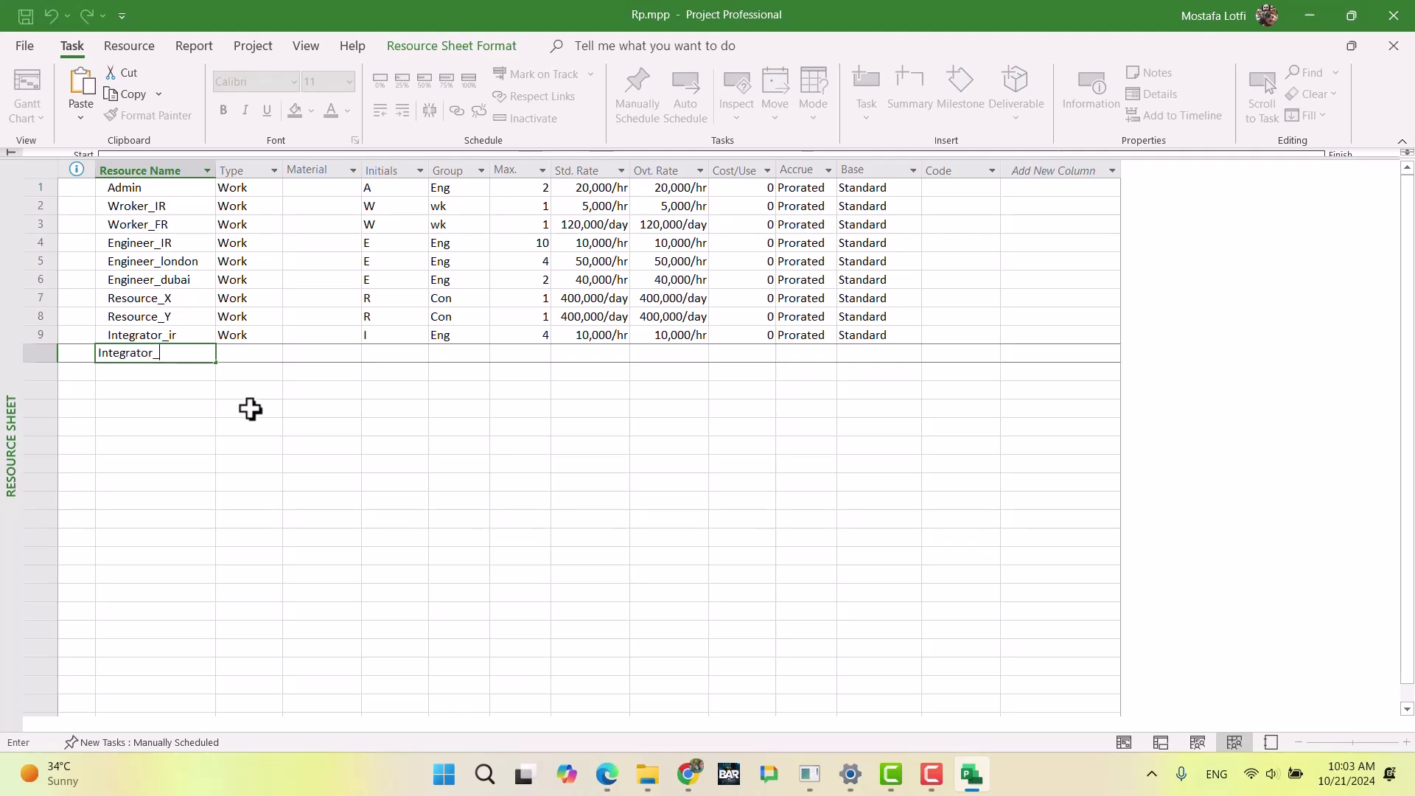
key("Return")
Step: Set the group of the Integrator_fr resource to Eng and review the groups of all resources
key("Up")
key("Right")
key("Right")
key("Right")
key("Right")
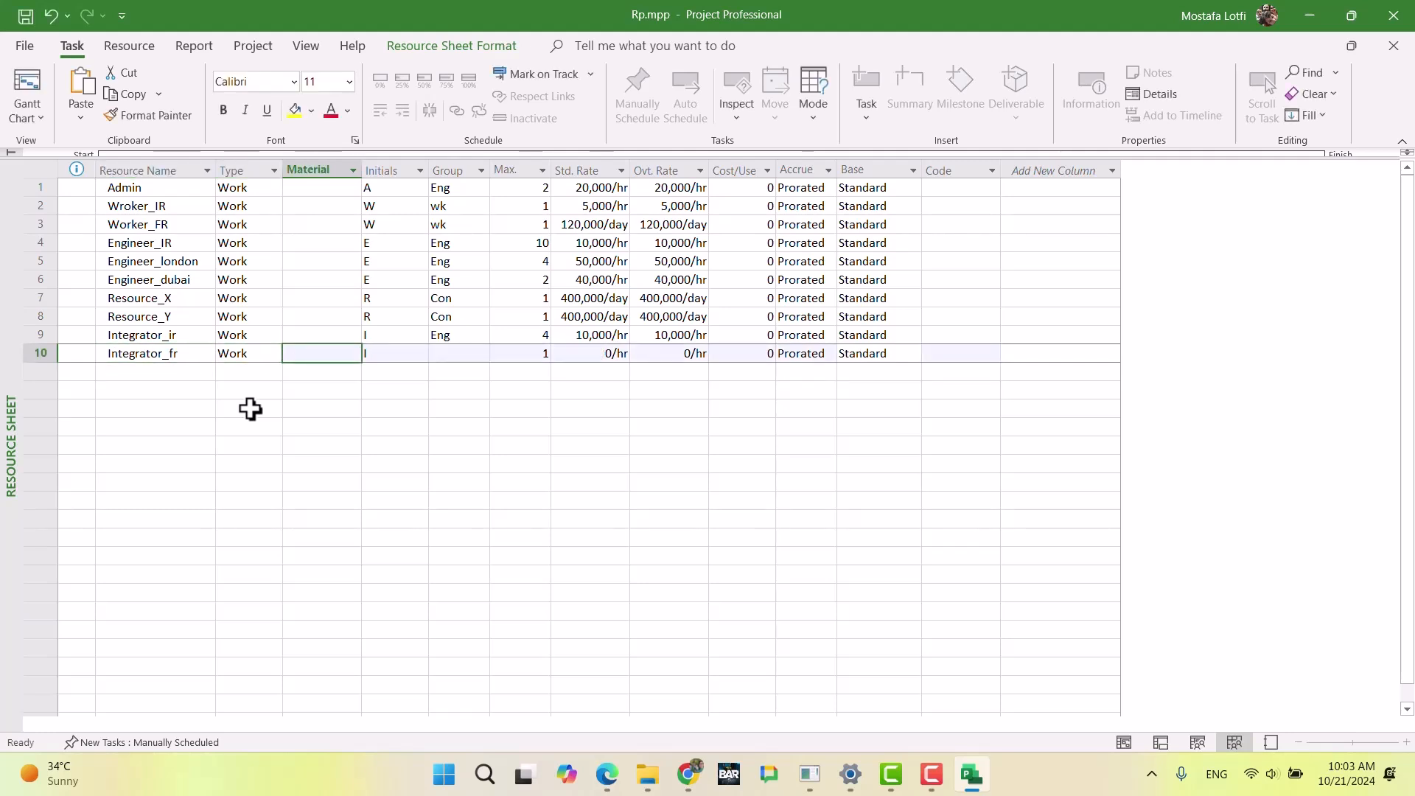
type("Eng")
key("Return")
key("Up")
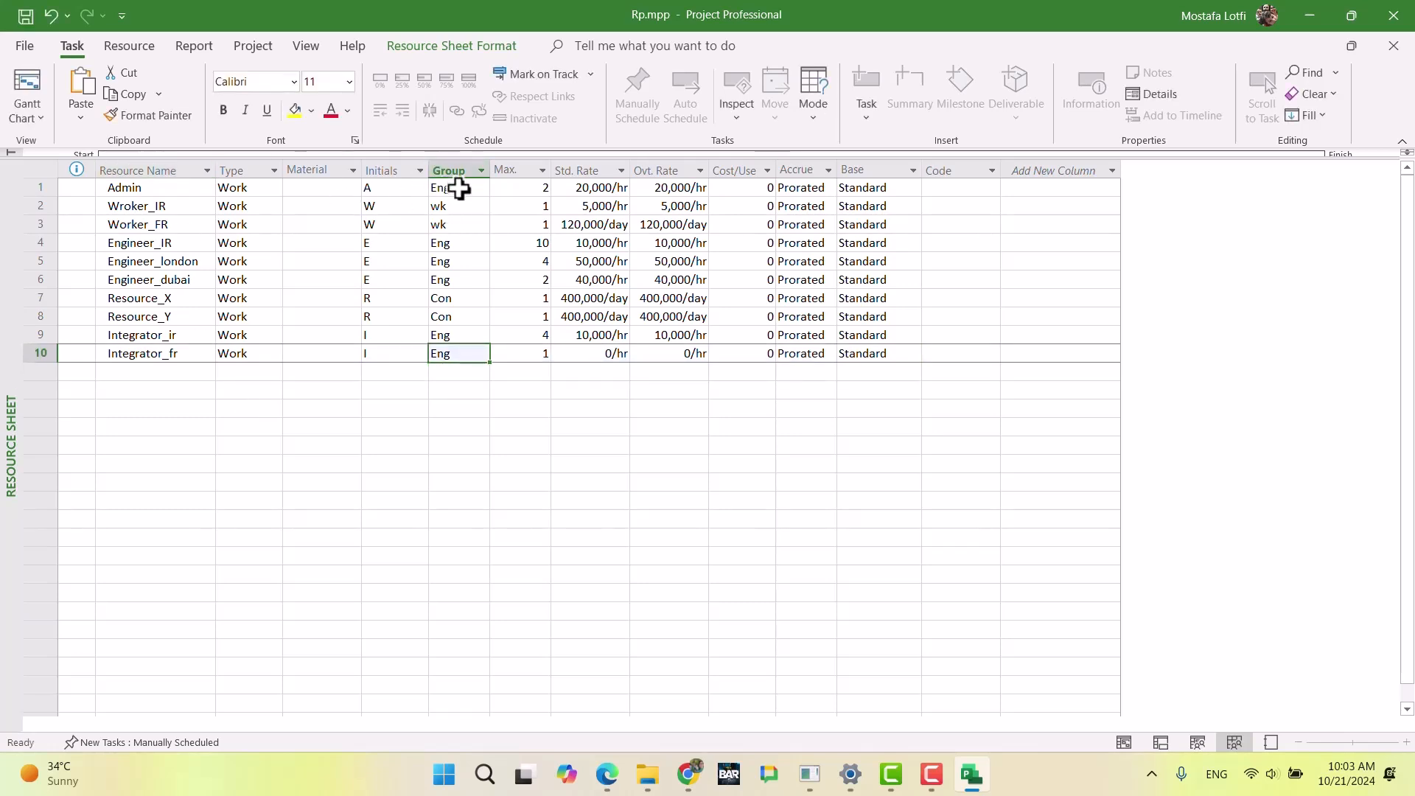
left_click_drag(458, 188, 463, 359)
left_click(515, 450)
Step: Check Integrator (Foreigner)'s working days and cost in Chrome and set Integrator_fr's standard rate to 40,000/hr in Microsoft Project
left_click(524, 353)
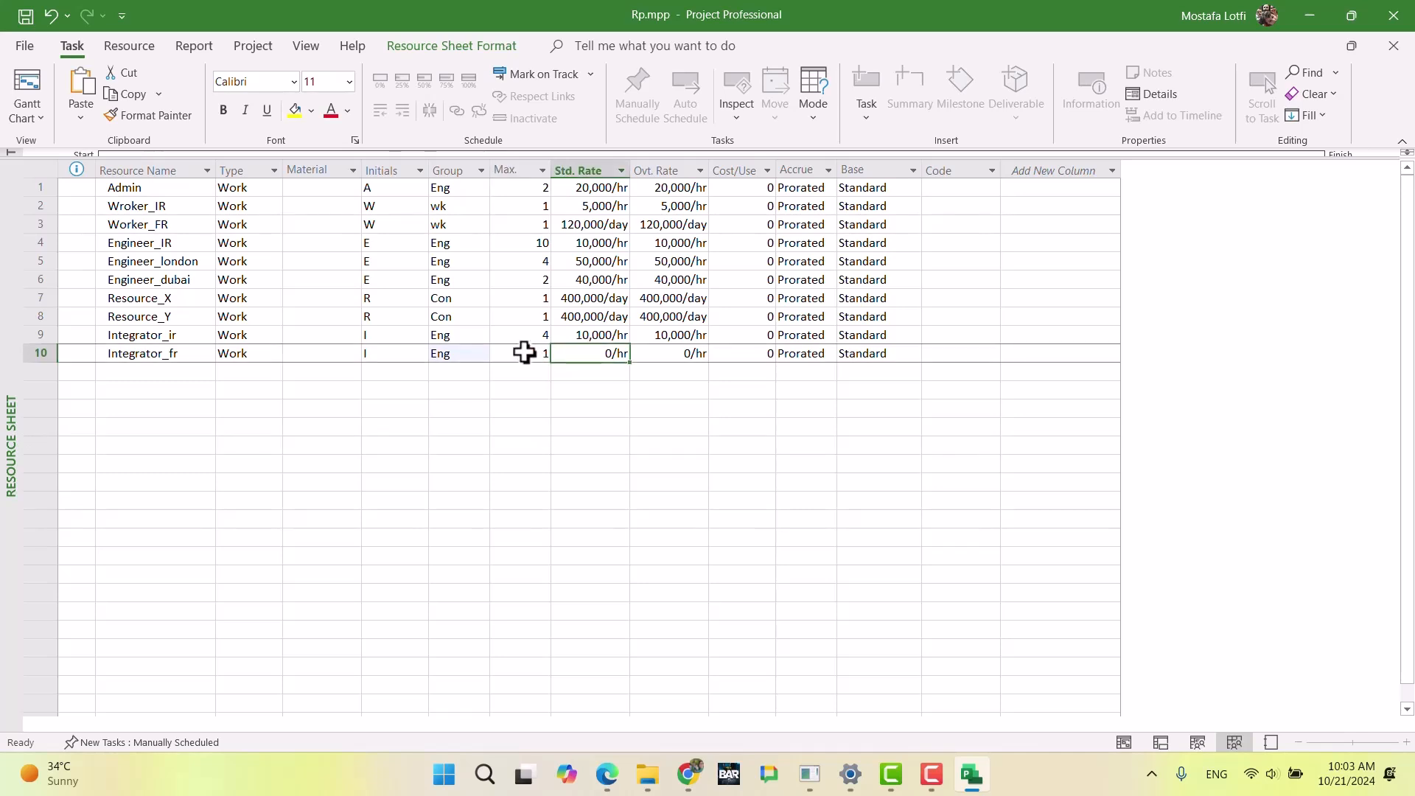
key("alt+Tab")
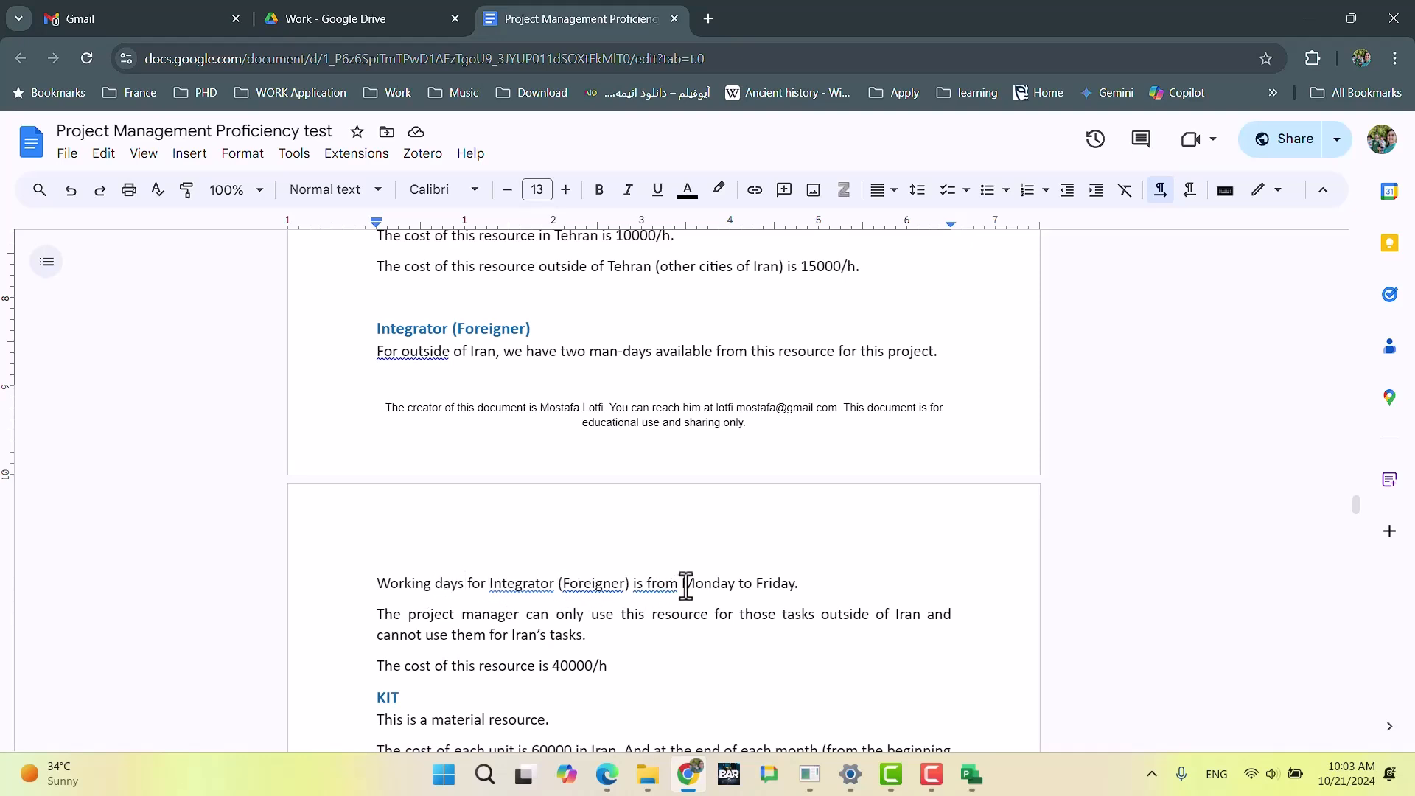
left_click_drag(794, 583, 611, 583)
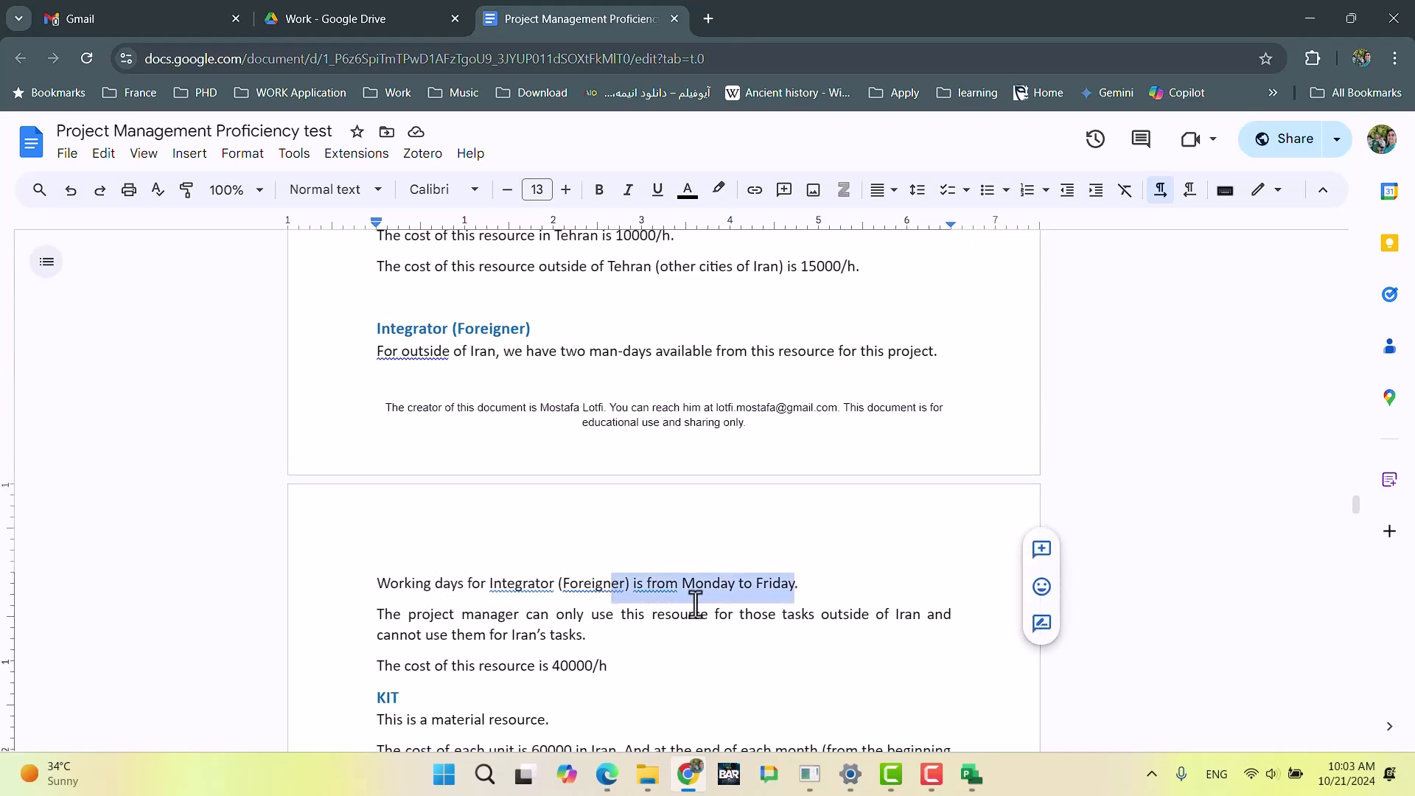
left_click(521, 635)
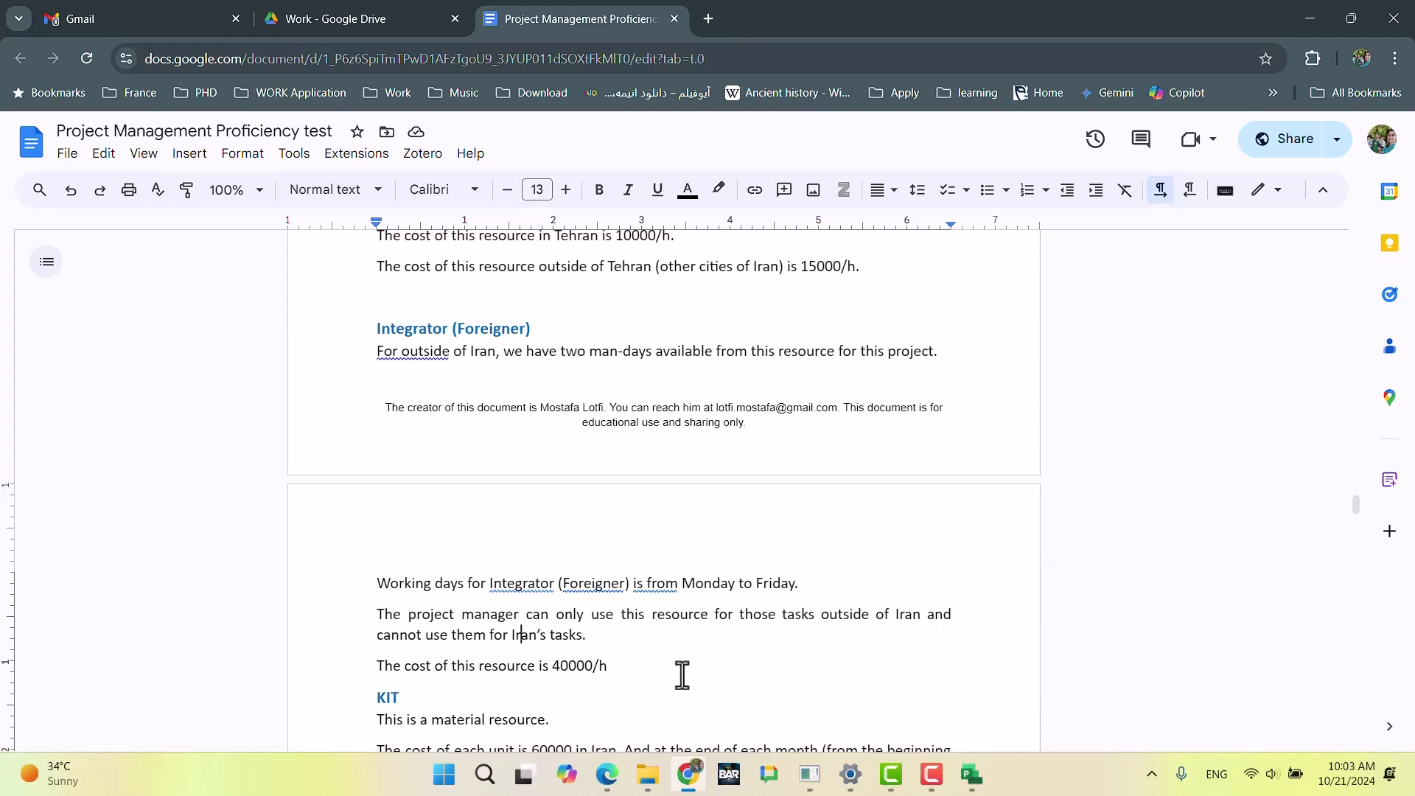
key("alt+Tab")
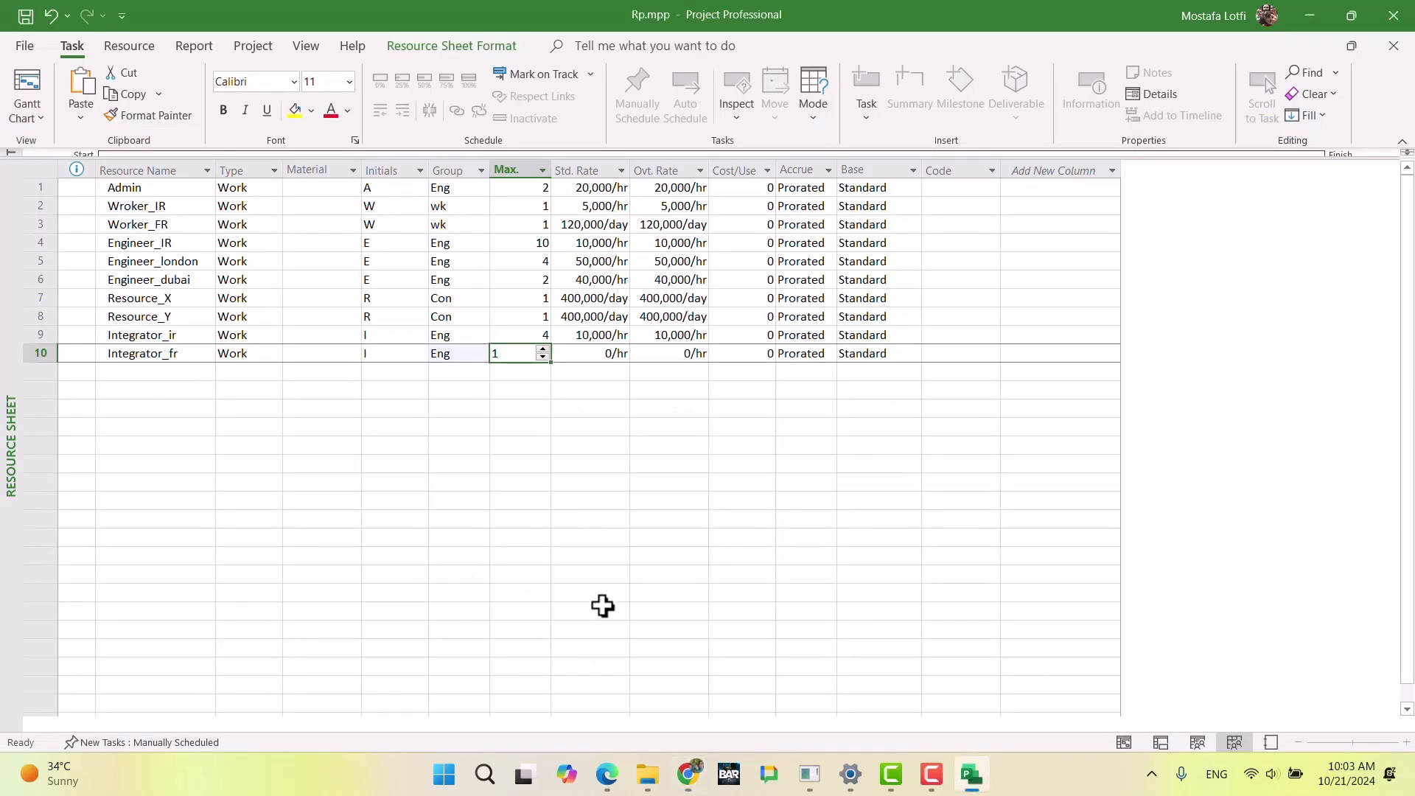
key("Tab")
type("4")
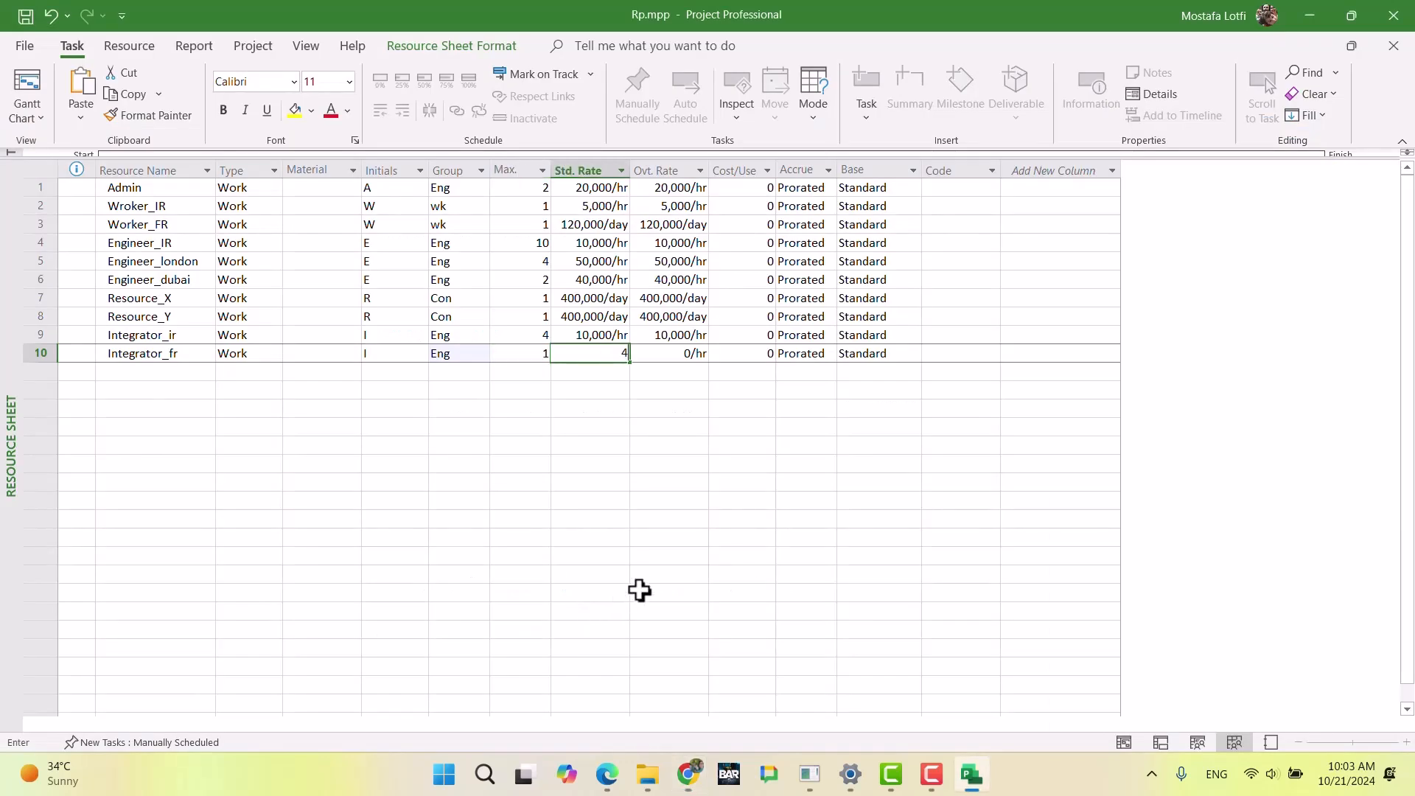
type("0,000")
key("Return")
Step: Set the overtime rate of the Integrator_fr resource to 40,000/hr
key("Right")
key("Up")
type("40,")
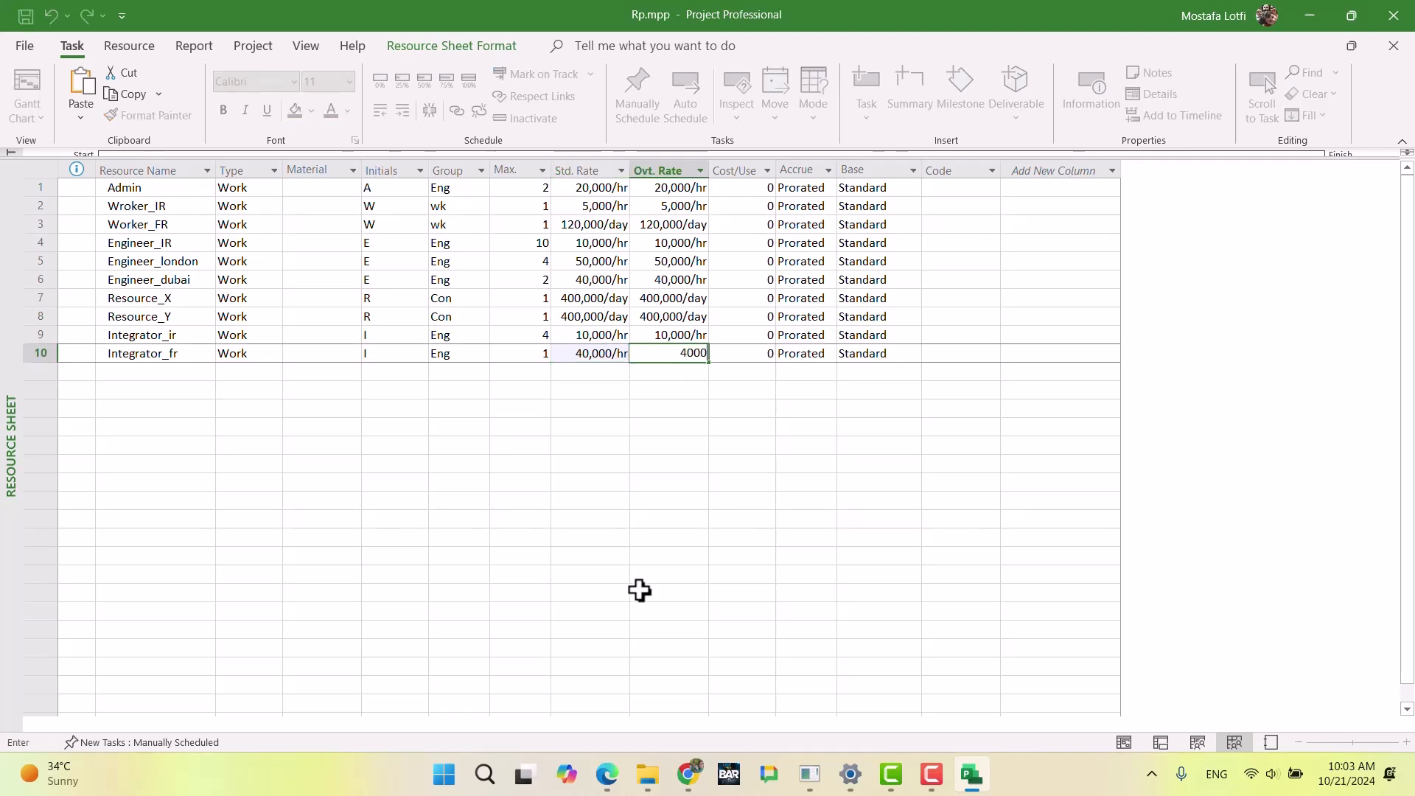
type("000")
key("Return")
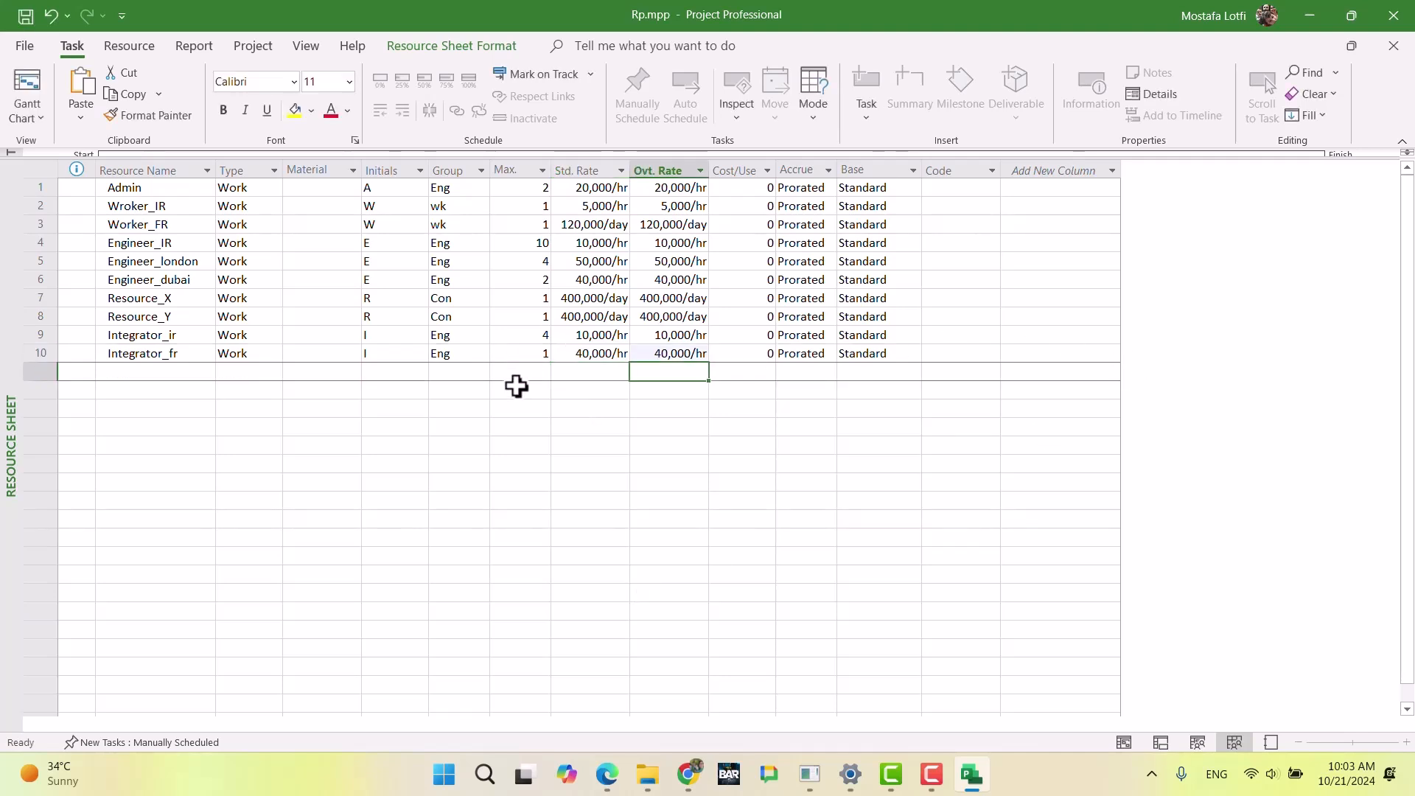
Step: Add a row effective May 1 to the default cost rate table of the Integrator_fr resource
left_click(459, 360)
double_click(459, 360)
left_click(567, 388)
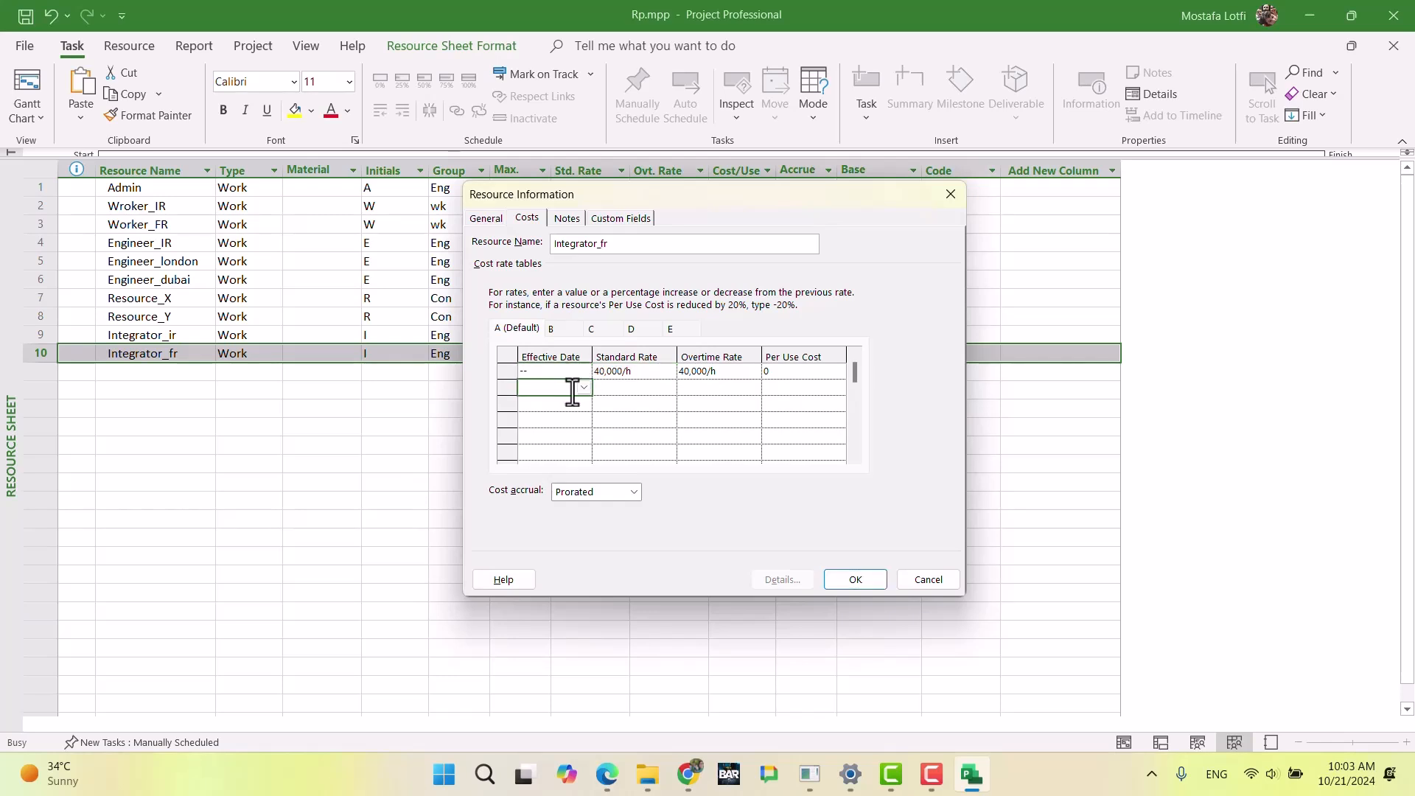
left_click(585, 389)
left_click(581, 407)
left_click(581, 407)
left_click(581, 407)
left_click(581, 407)
left_click(581, 407)
left_click(581, 407)
left_click(581, 407)
left_click(537, 443)
Step: Enter a 10% decrease for the standard and overtime rates in Integrator_fr's May 1 row and accept the resource information
left_click(636, 388)
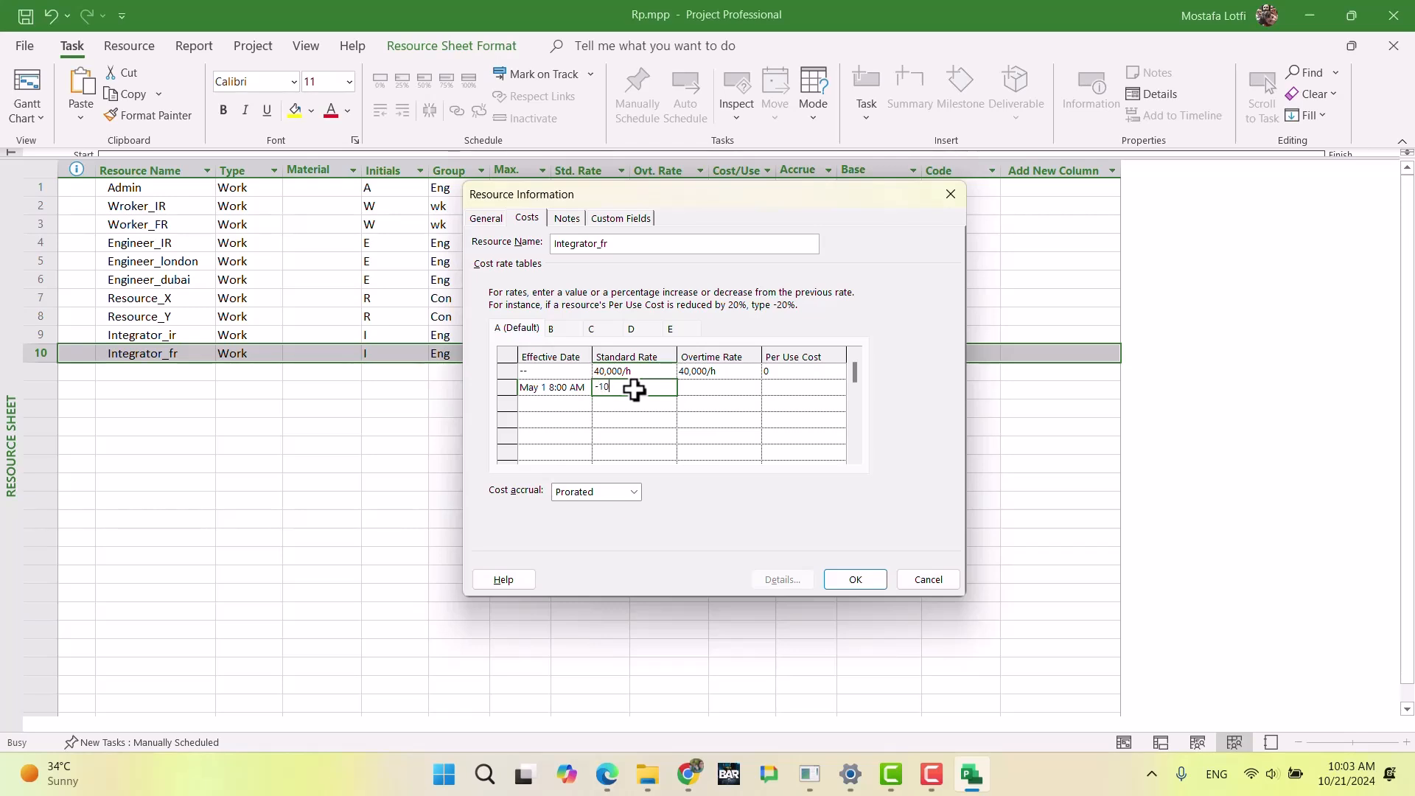
key("Tab")
type("-")
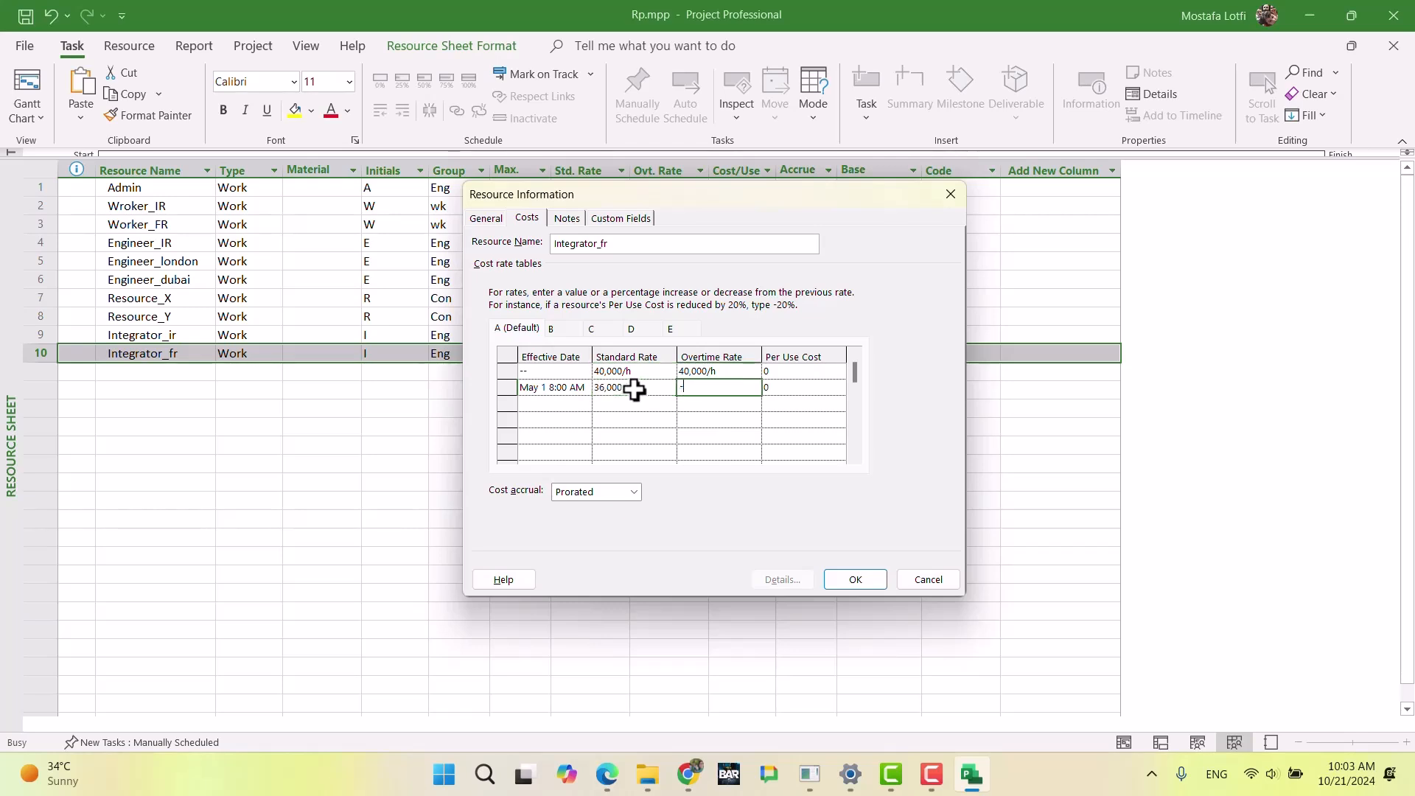
key("Return")
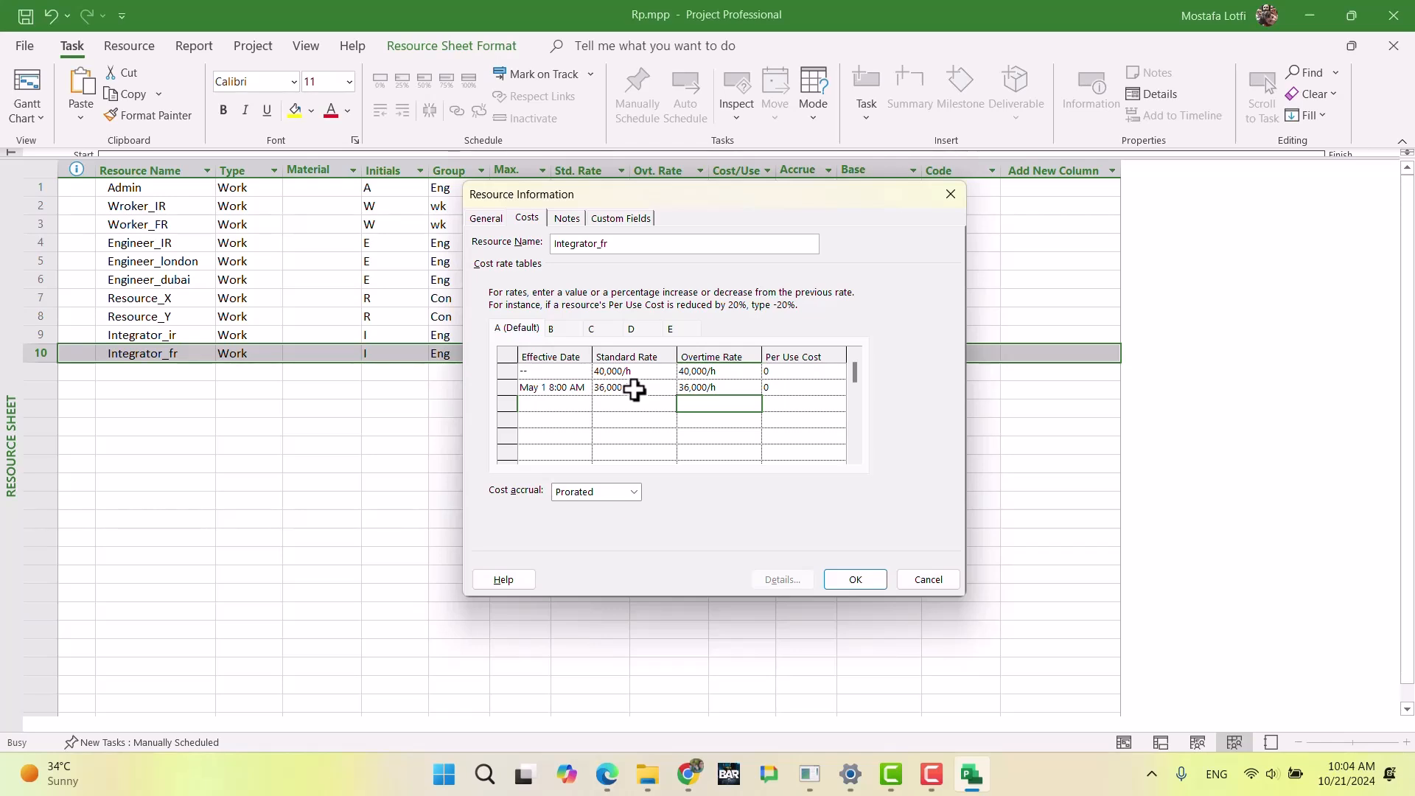
left_click(852, 575)
left_click(610, 390)
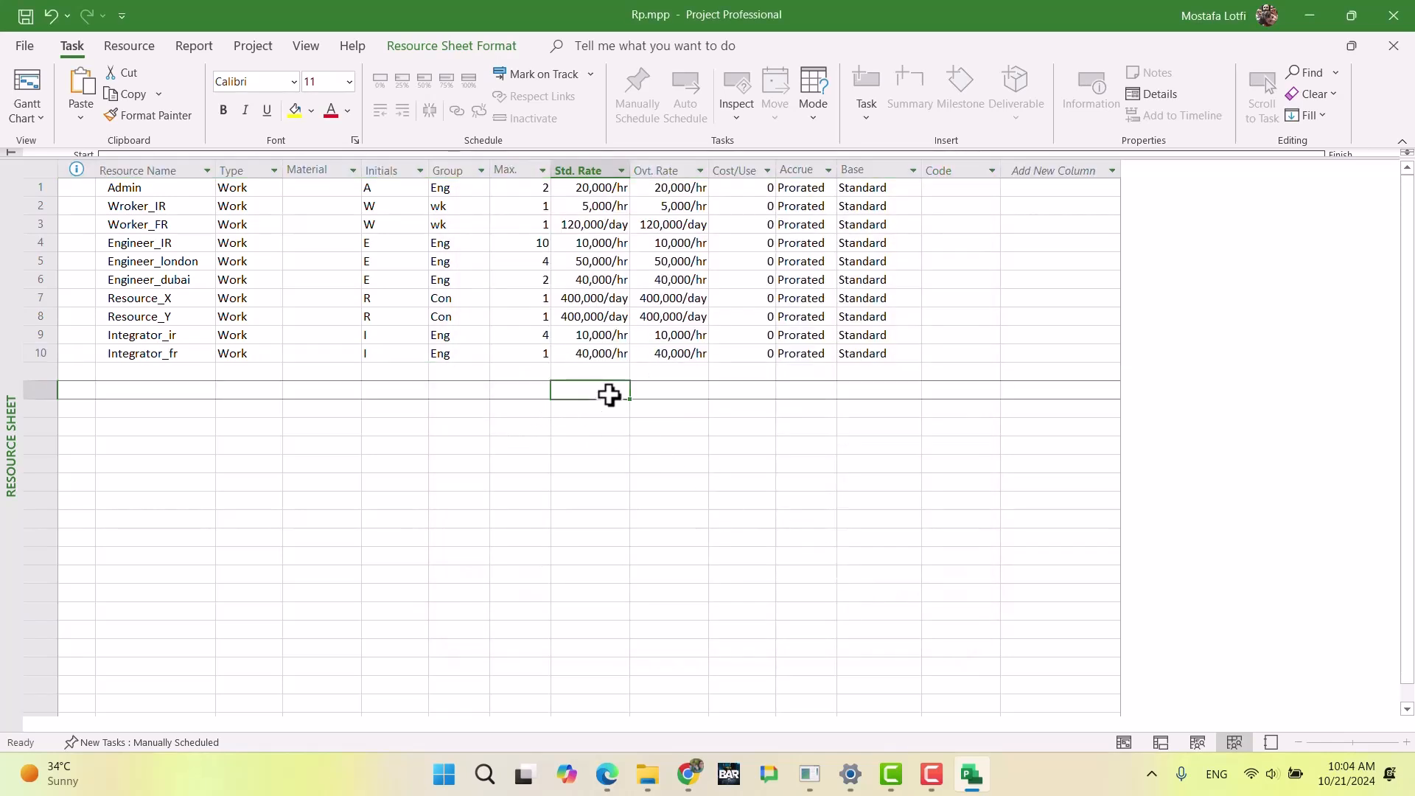
Step: Review the overtime rate of Integrator_fr and the base calendars and accrual methods of all ten resources
left_click(675, 354)
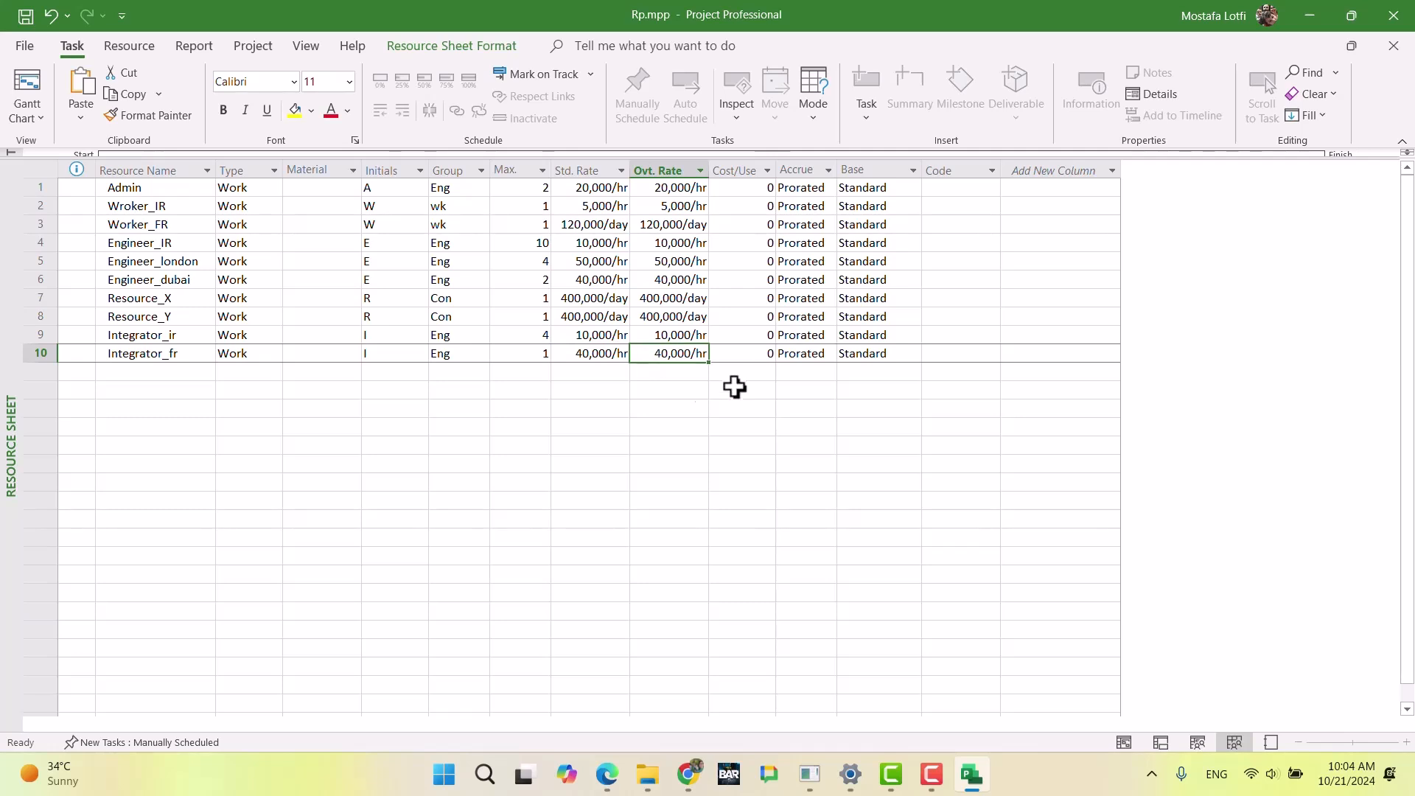
left_click(657, 389)
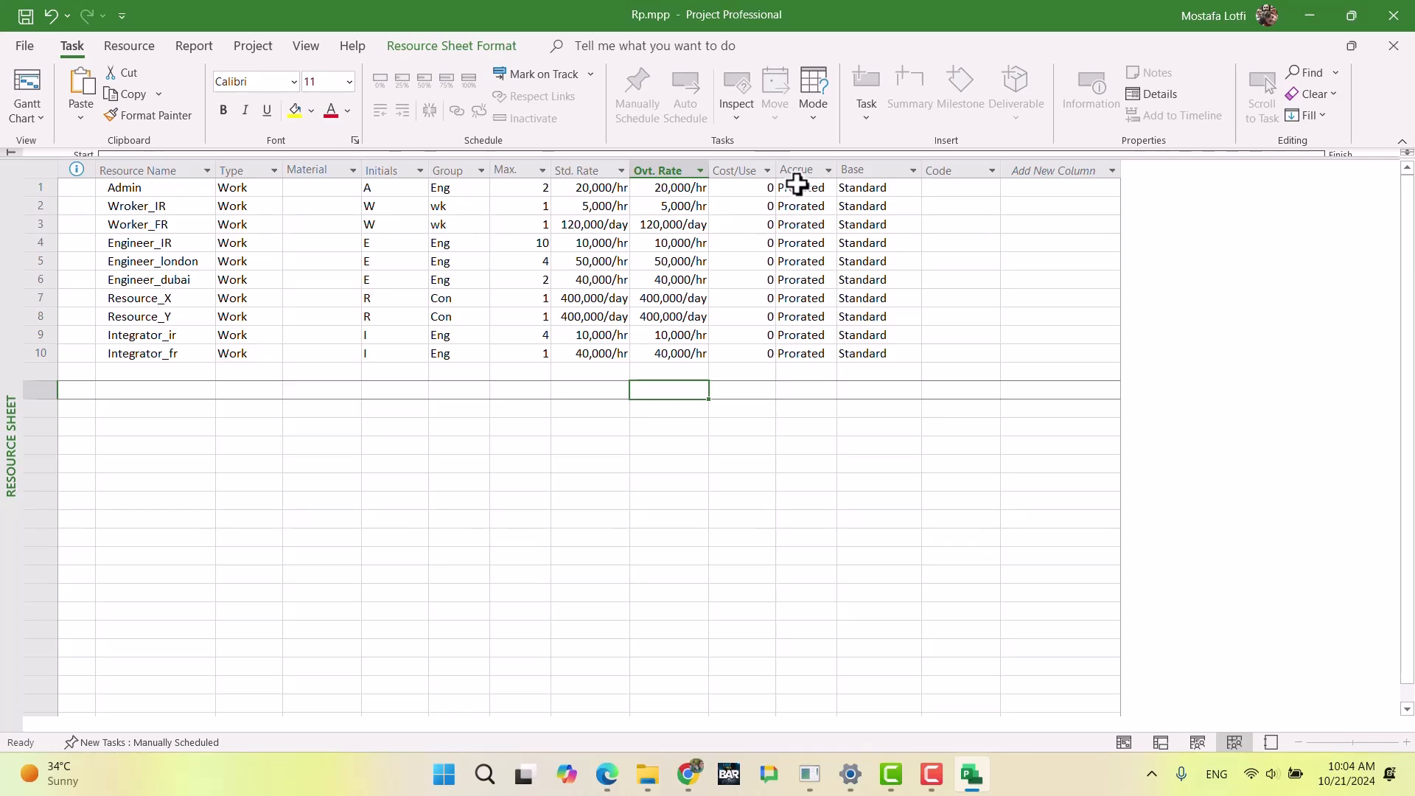
left_click(877, 186)
left_click_drag(877, 186, 900, 354)
left_click(804, 188)
left_click_drag(803, 188, 821, 353)
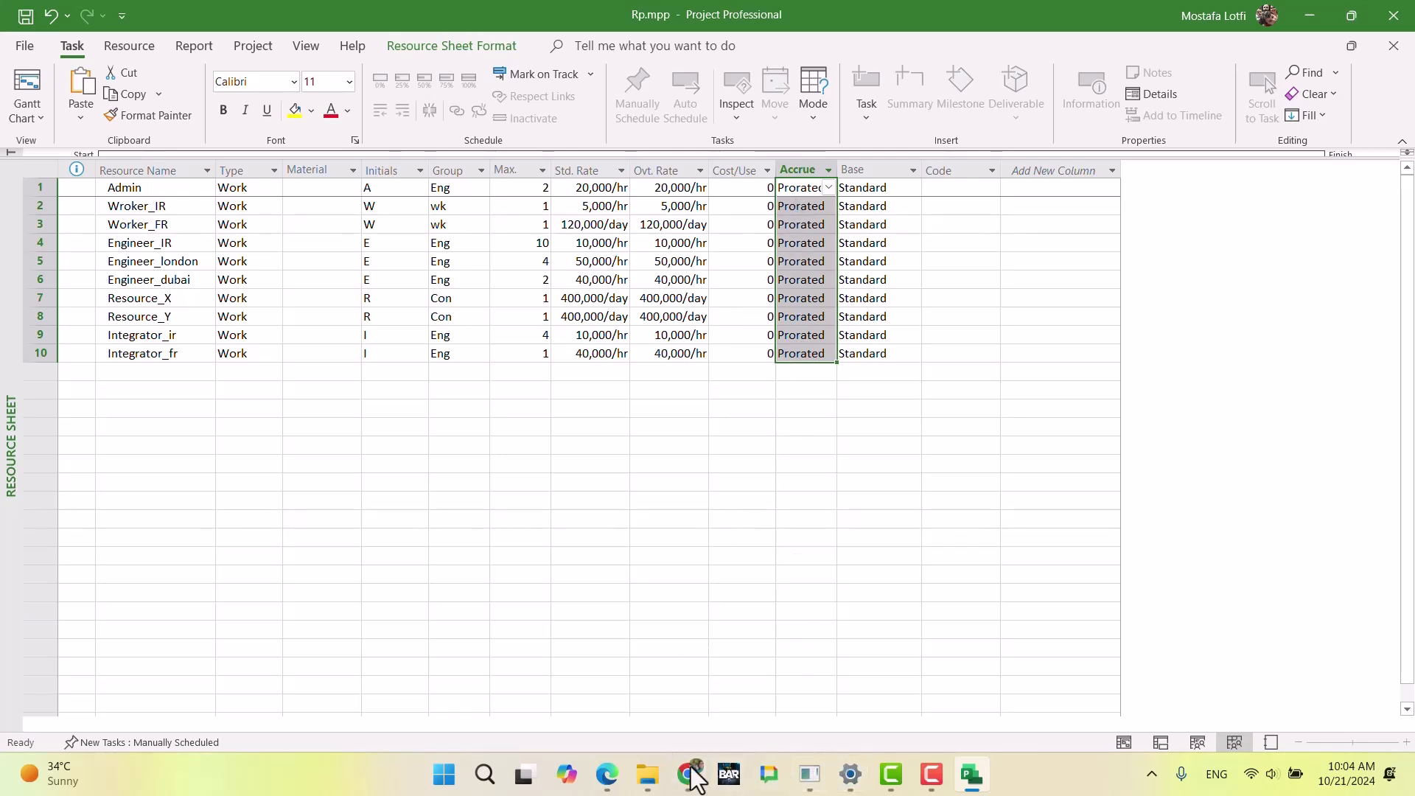
Step: Read the KIT requirements in Chrome, then return to Microsoft Project and add a Material resource named KIT below Integrator_fr
left_click(707, 652)
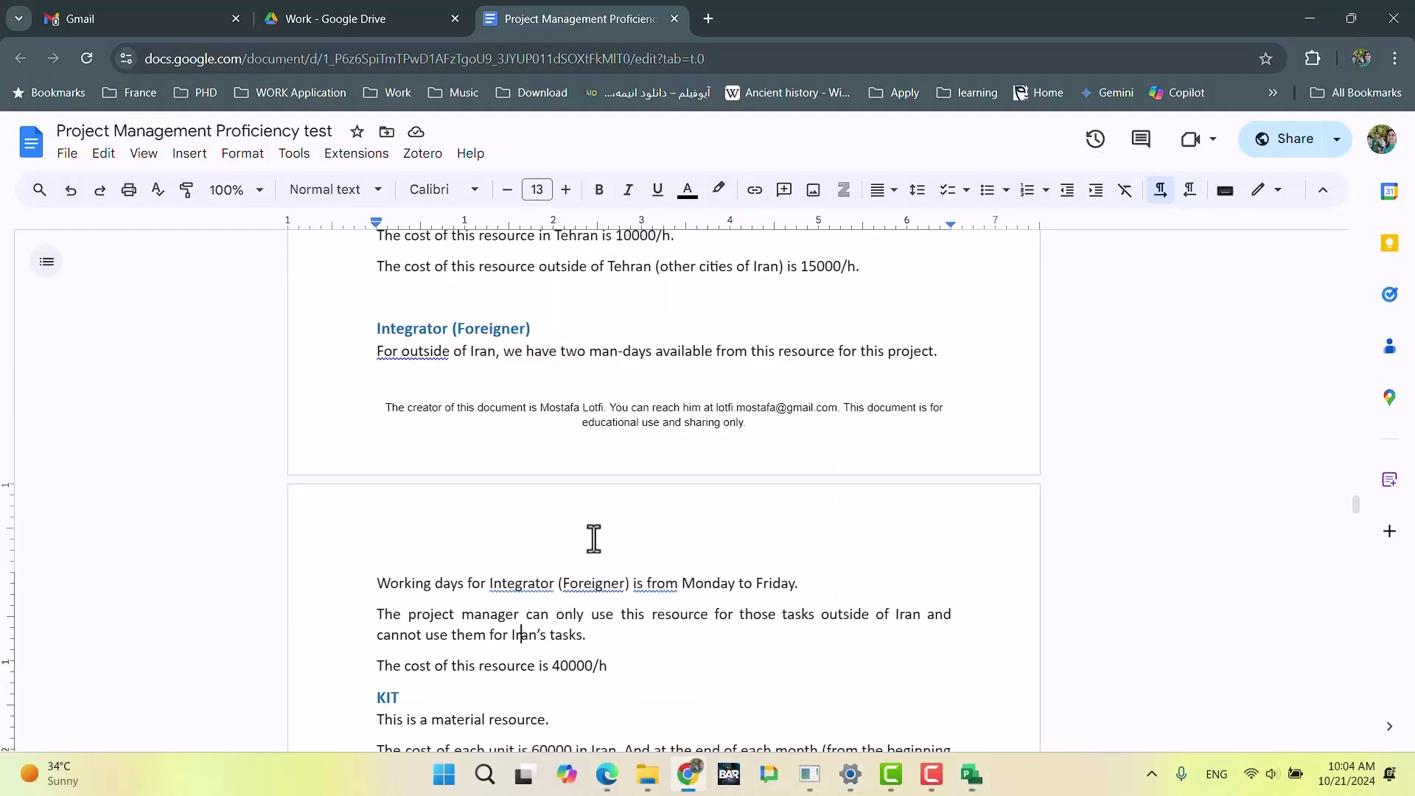
scroll(593, 546, "down", 3)
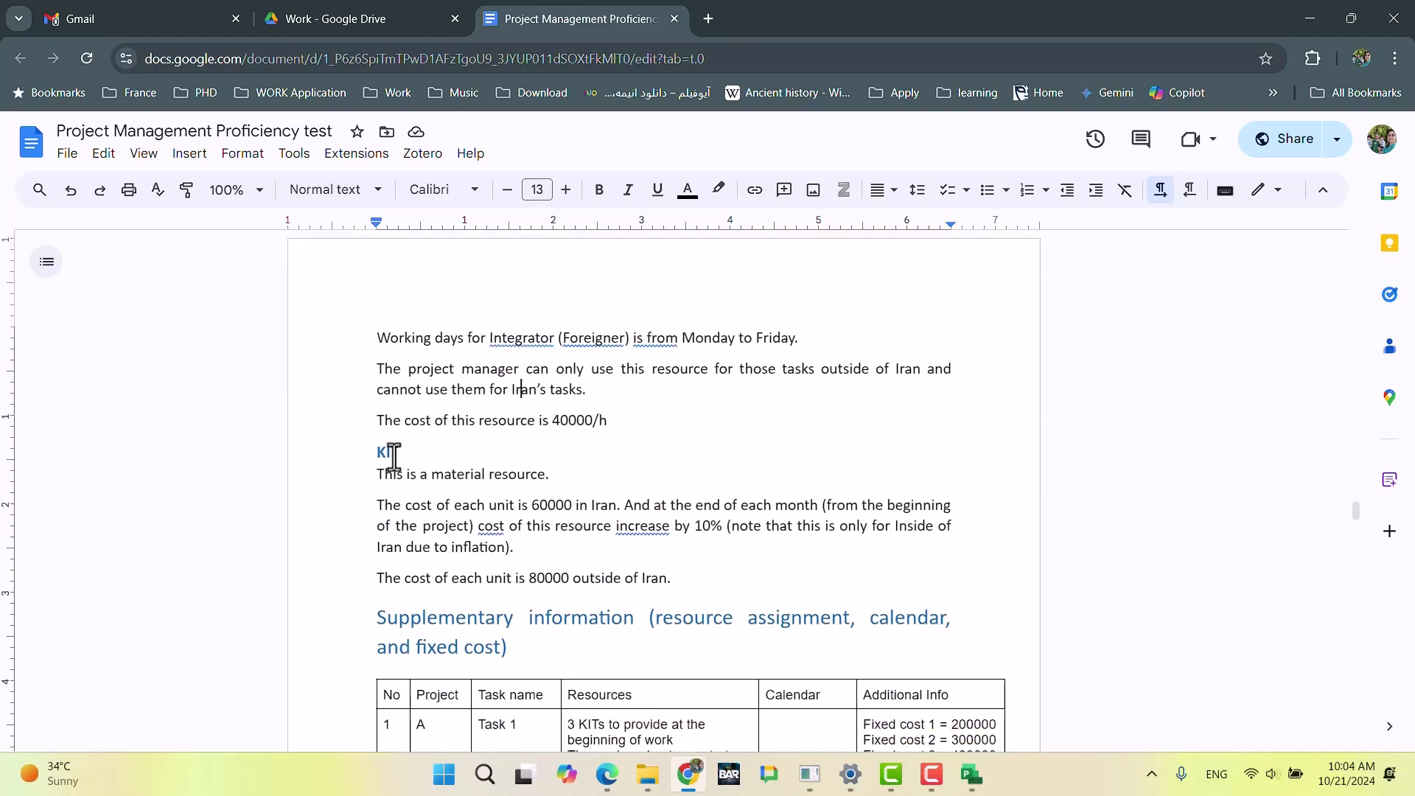
key("alt+Tab")
left_click(140, 375)
type("KIT")
key("Tab")
type("M")
key("Return")
Step: Set the group of the KIT resource to Material
key("Up")
key("Right")
key("Right")
key("Right")
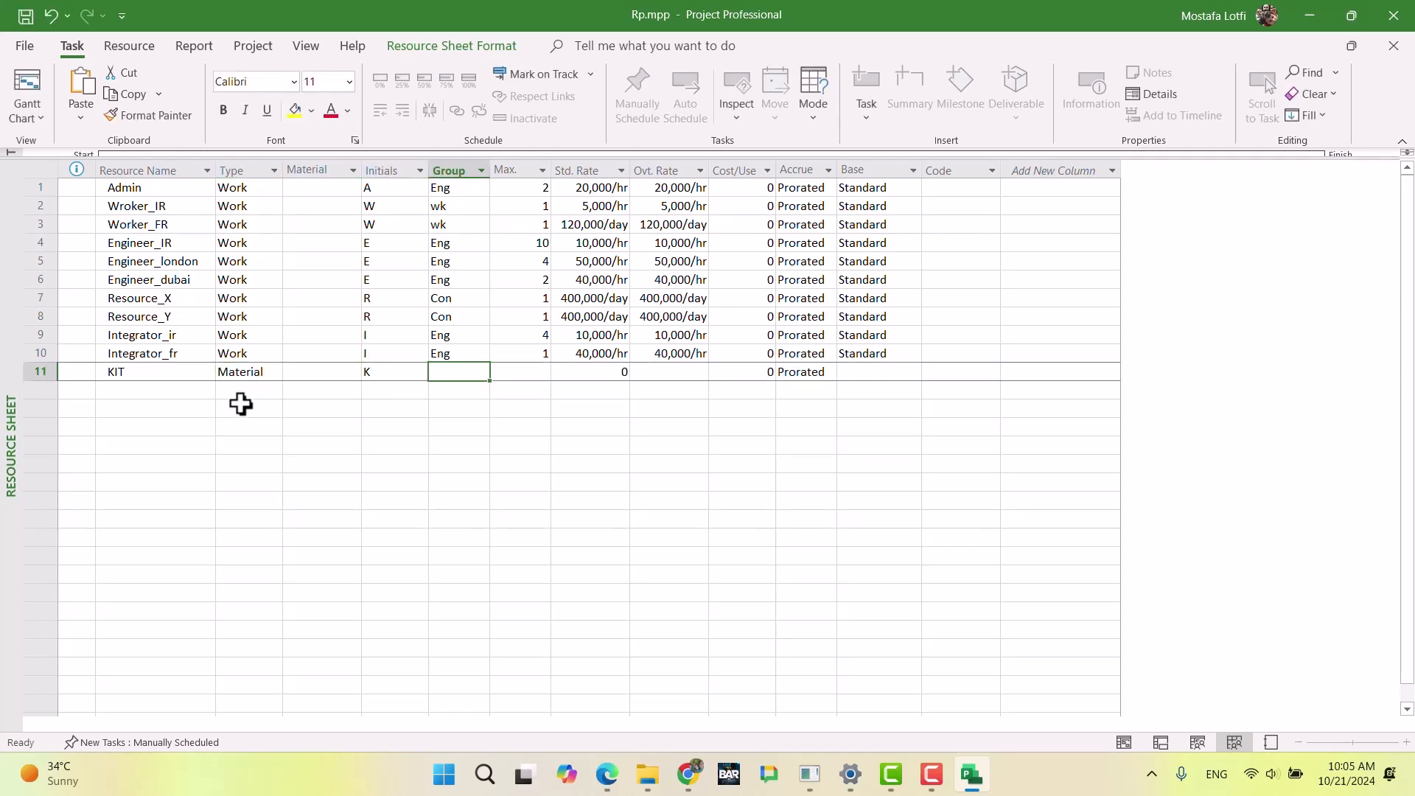
type("M")
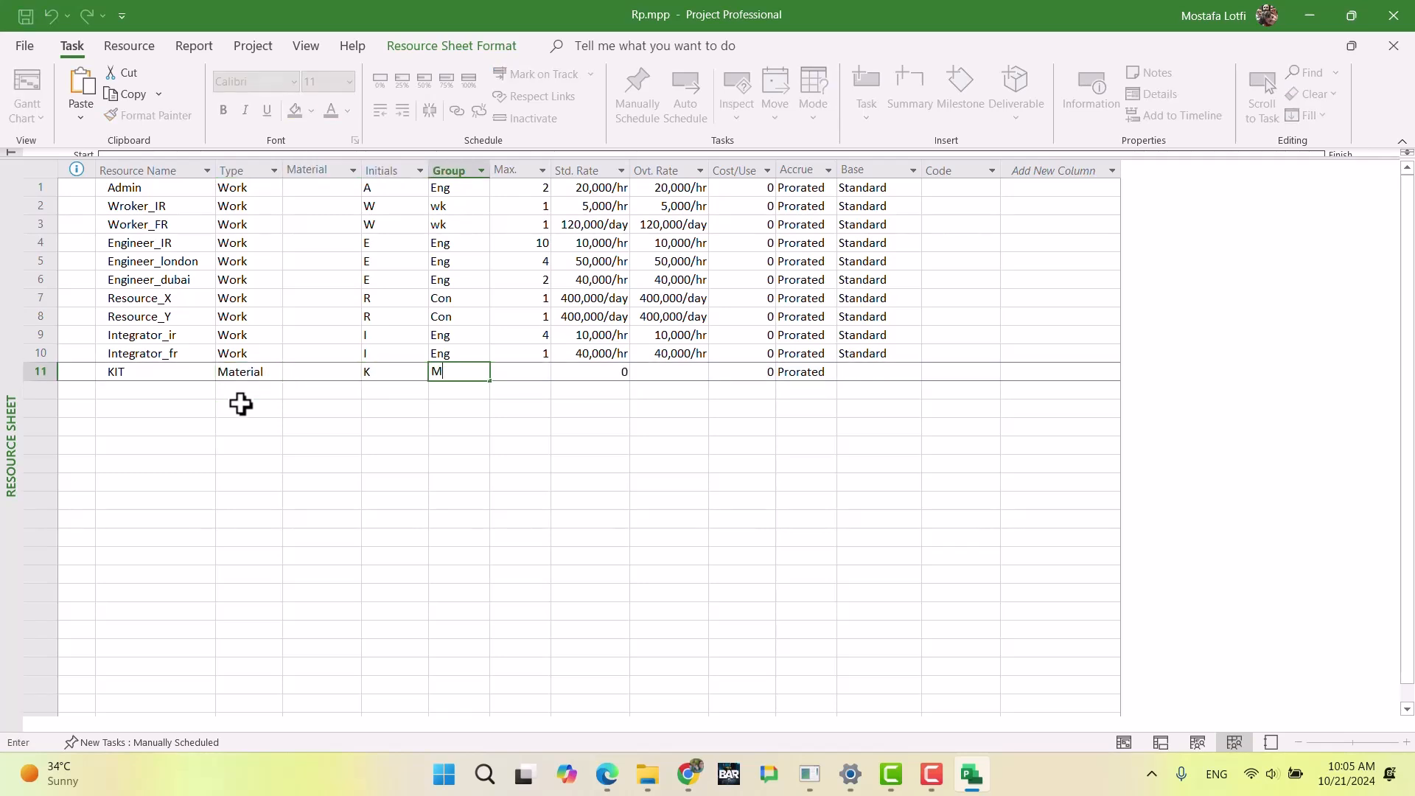
type("aterial")
key("Return")
key("Up")
key("Right")
Step: Check the KIT unit costs in Chrome, then return to Microsoft Project and inspect KIT's standard rate and material label fields
key("alt+Tab")
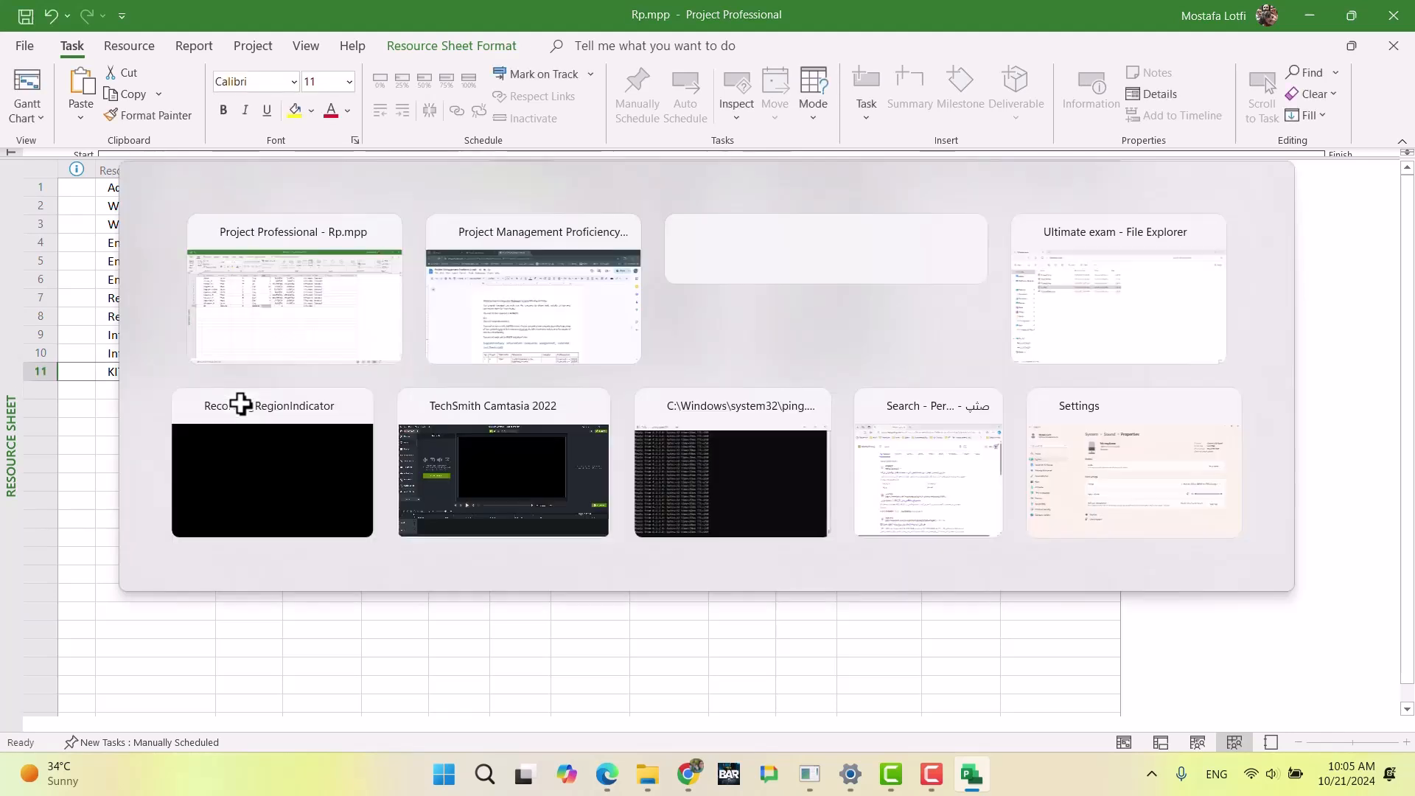
scroll(459, 467, "down", 3)
scroll(468, 389, "up", 3)
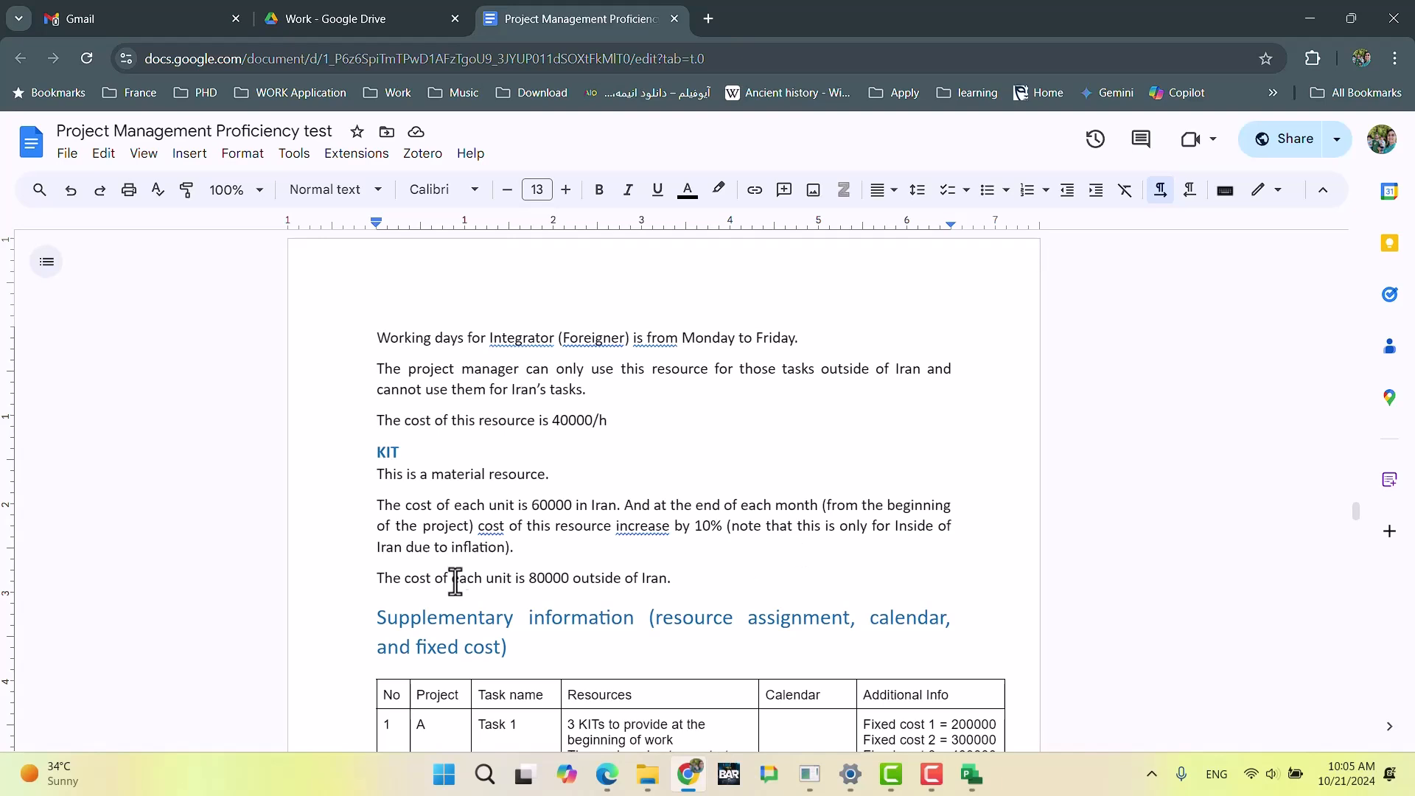
left_click(547, 551)
key("alt+Tab")
left_click(553, 458)
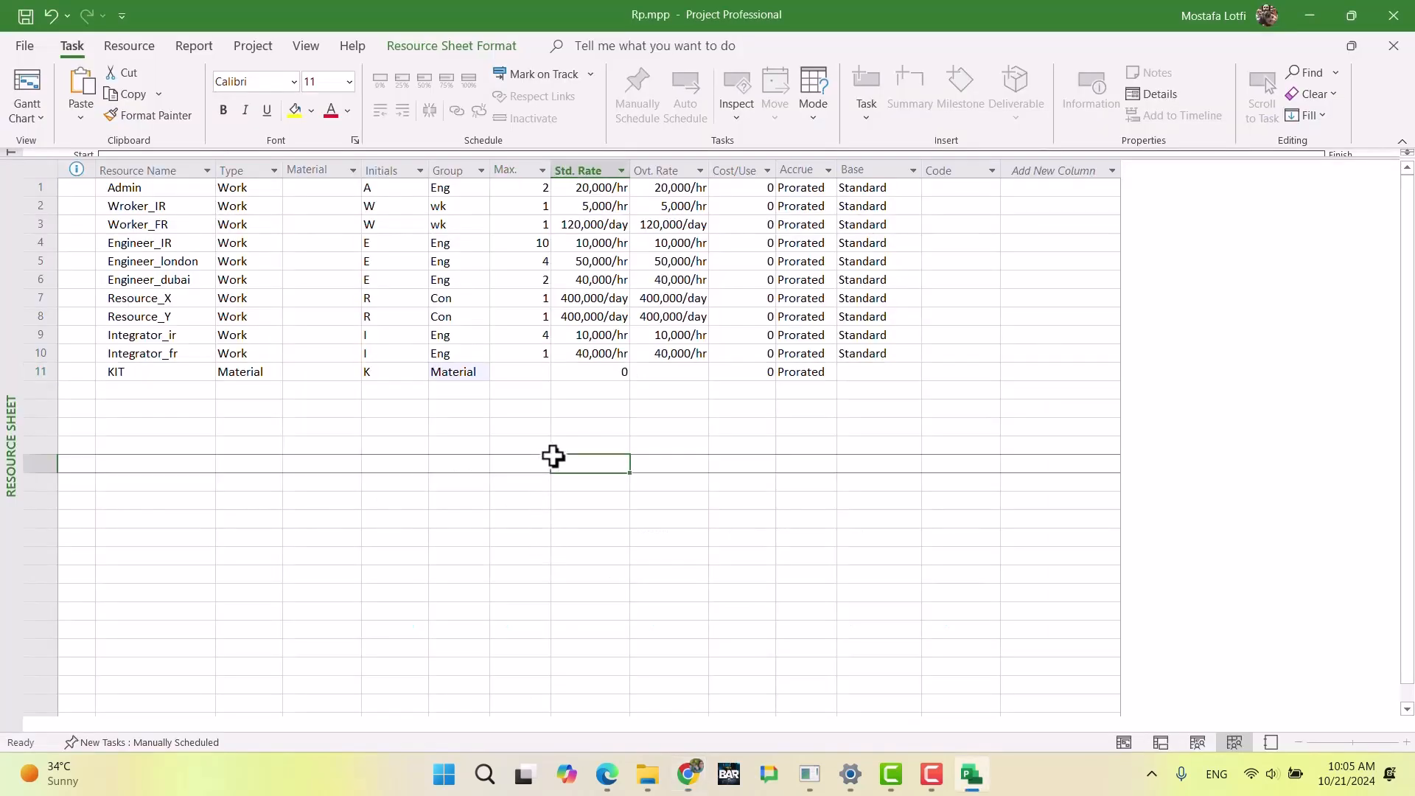
left_click(600, 376)
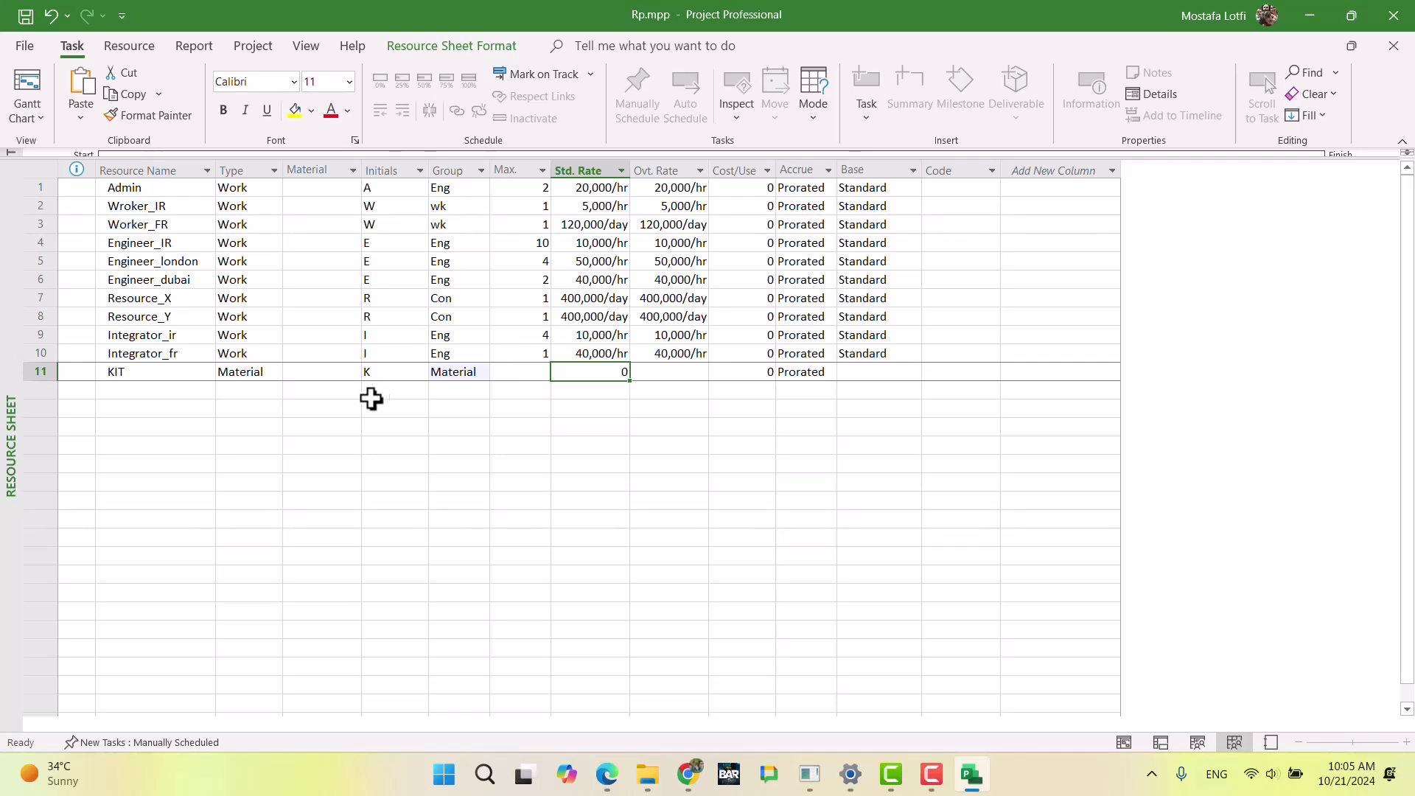
left_click(337, 373)
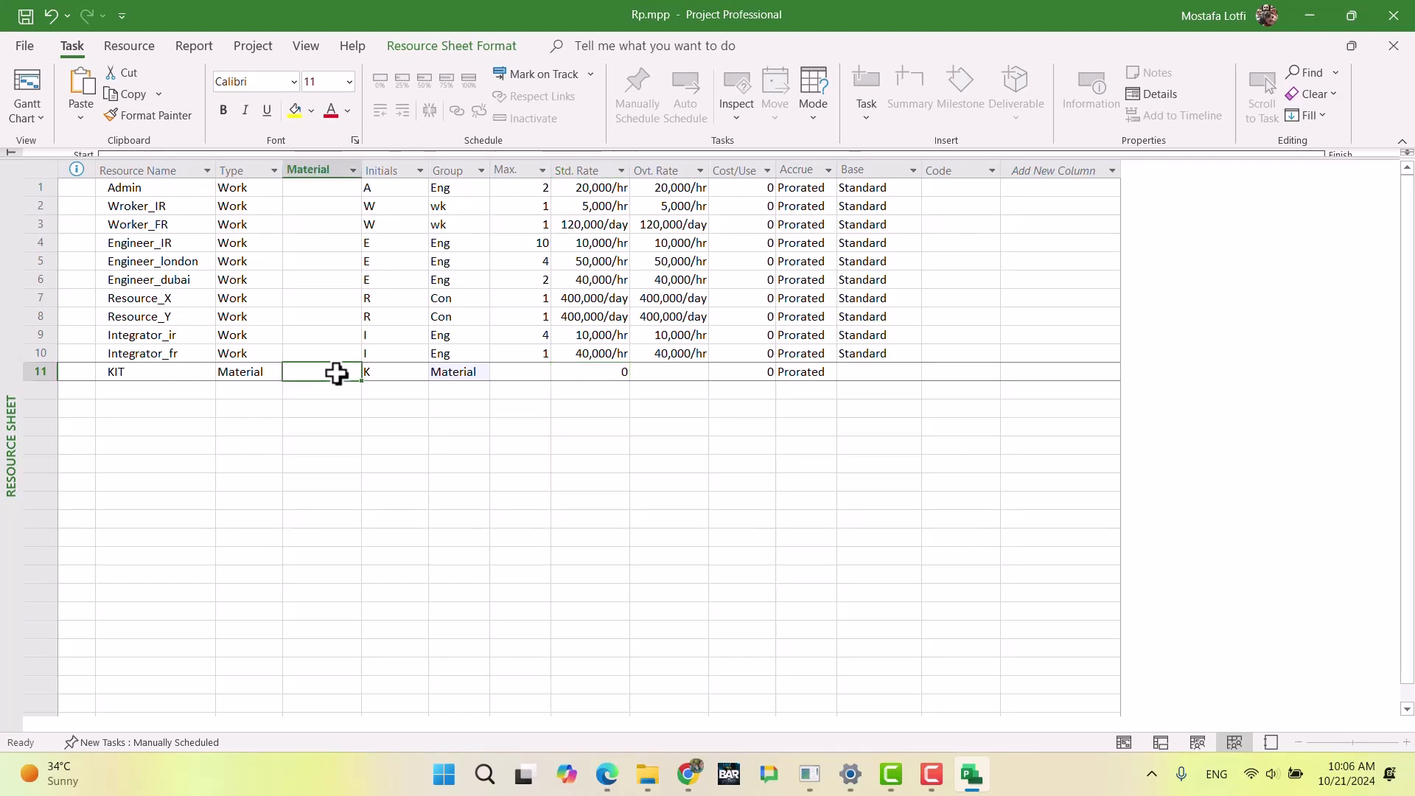
left_click(330, 425)
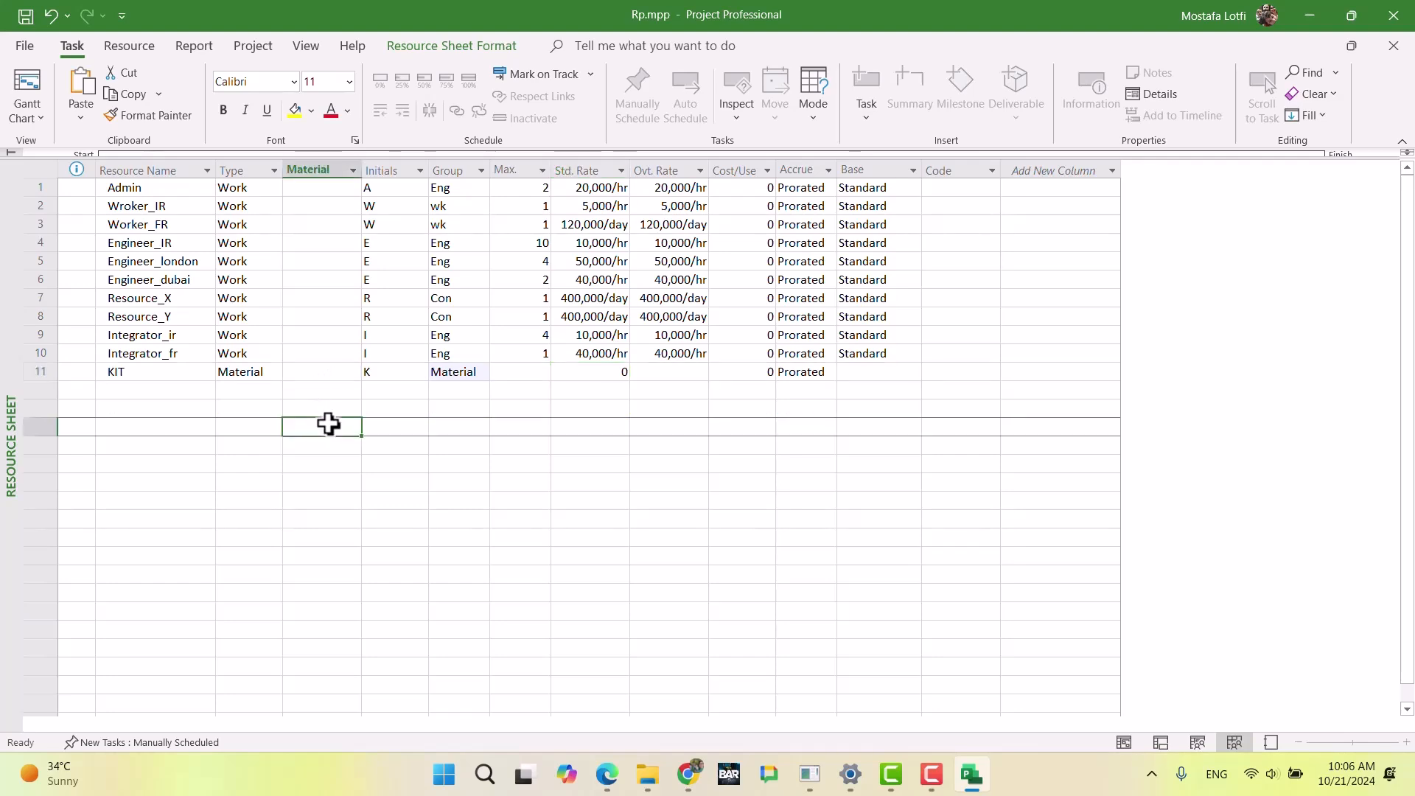
Step: Switch to Chrome and highlight the KIT paragraph on the unit cost in Iran and its monthly increase
left_click(688, 774)
scroll(648, 479, "down", 15)
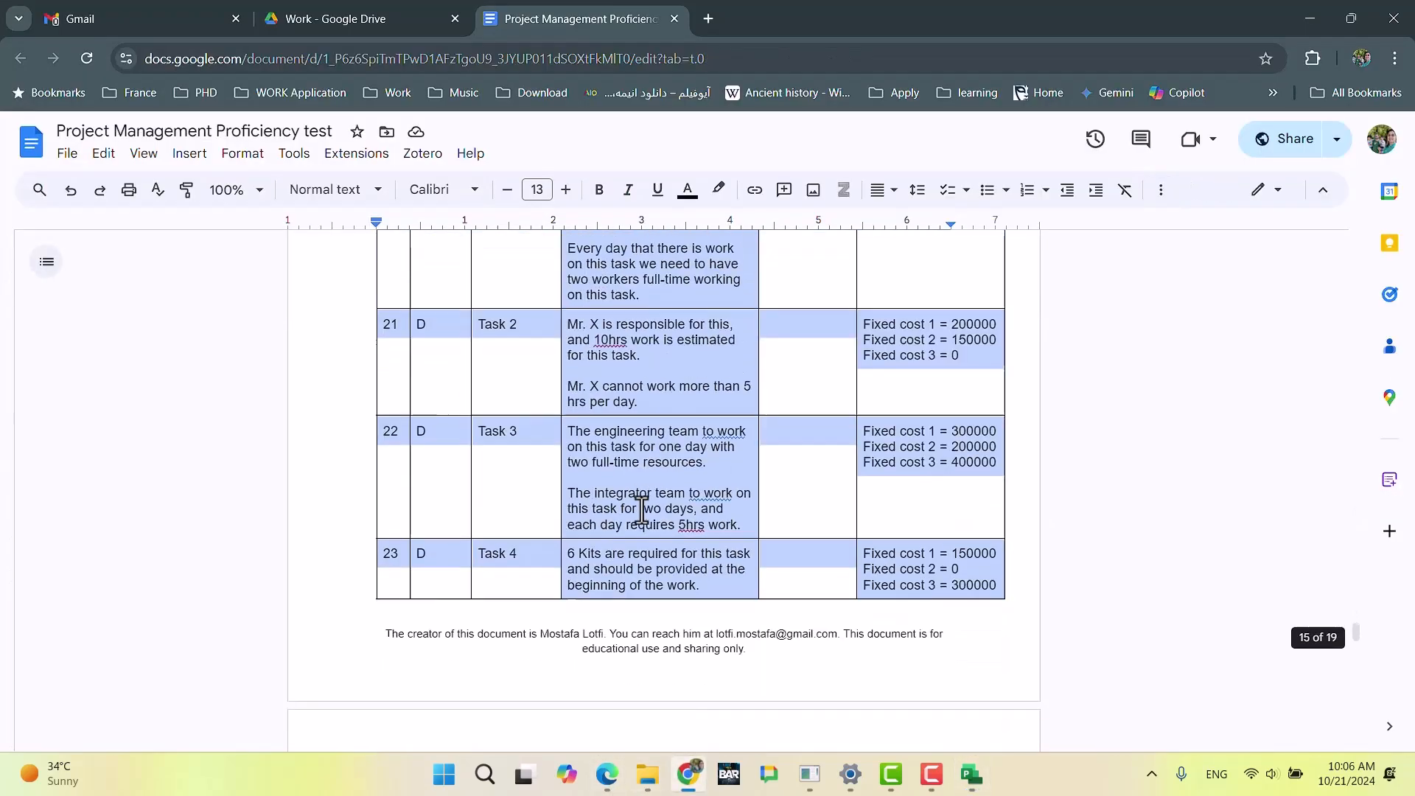
scroll(669, 435, "up", 20)
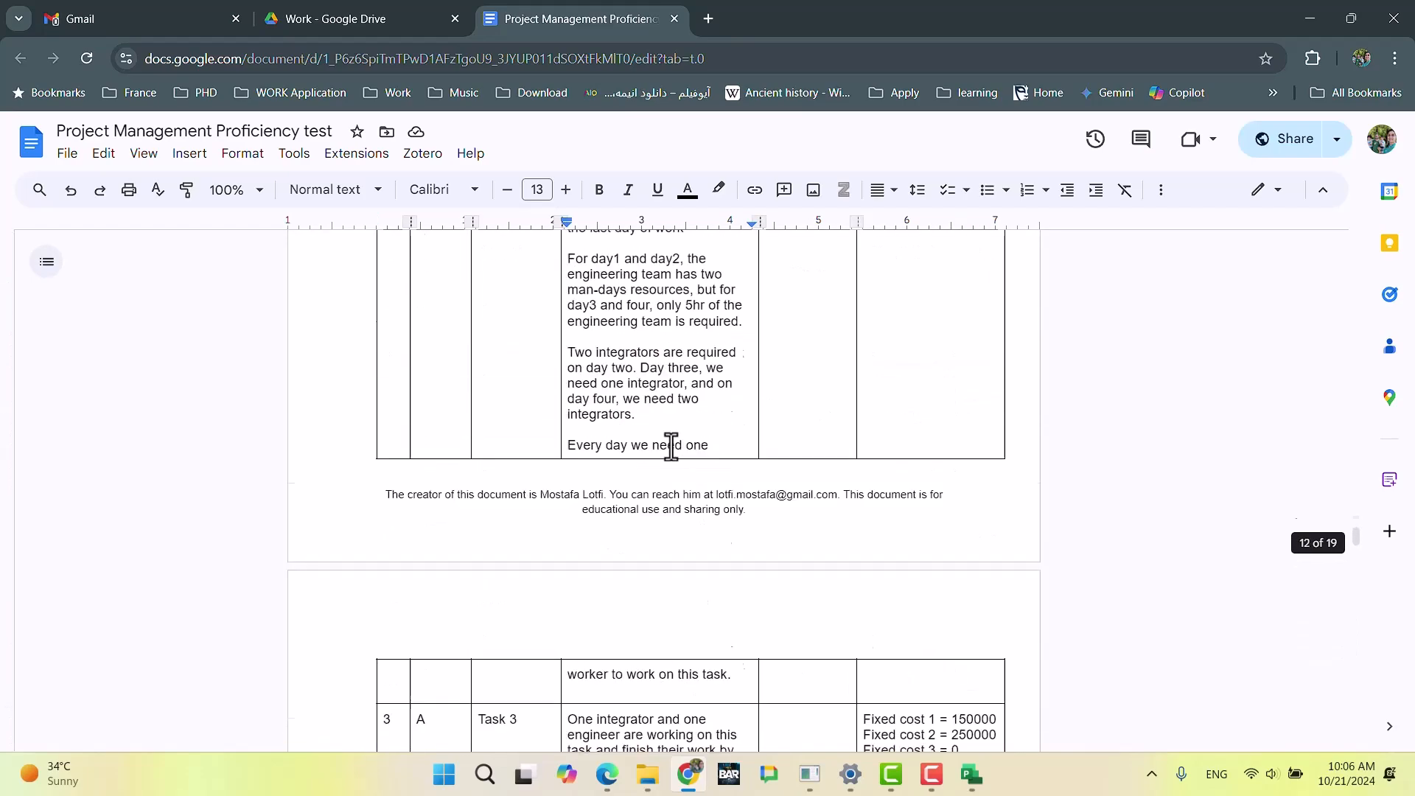
scroll(672, 453, "down", 5)
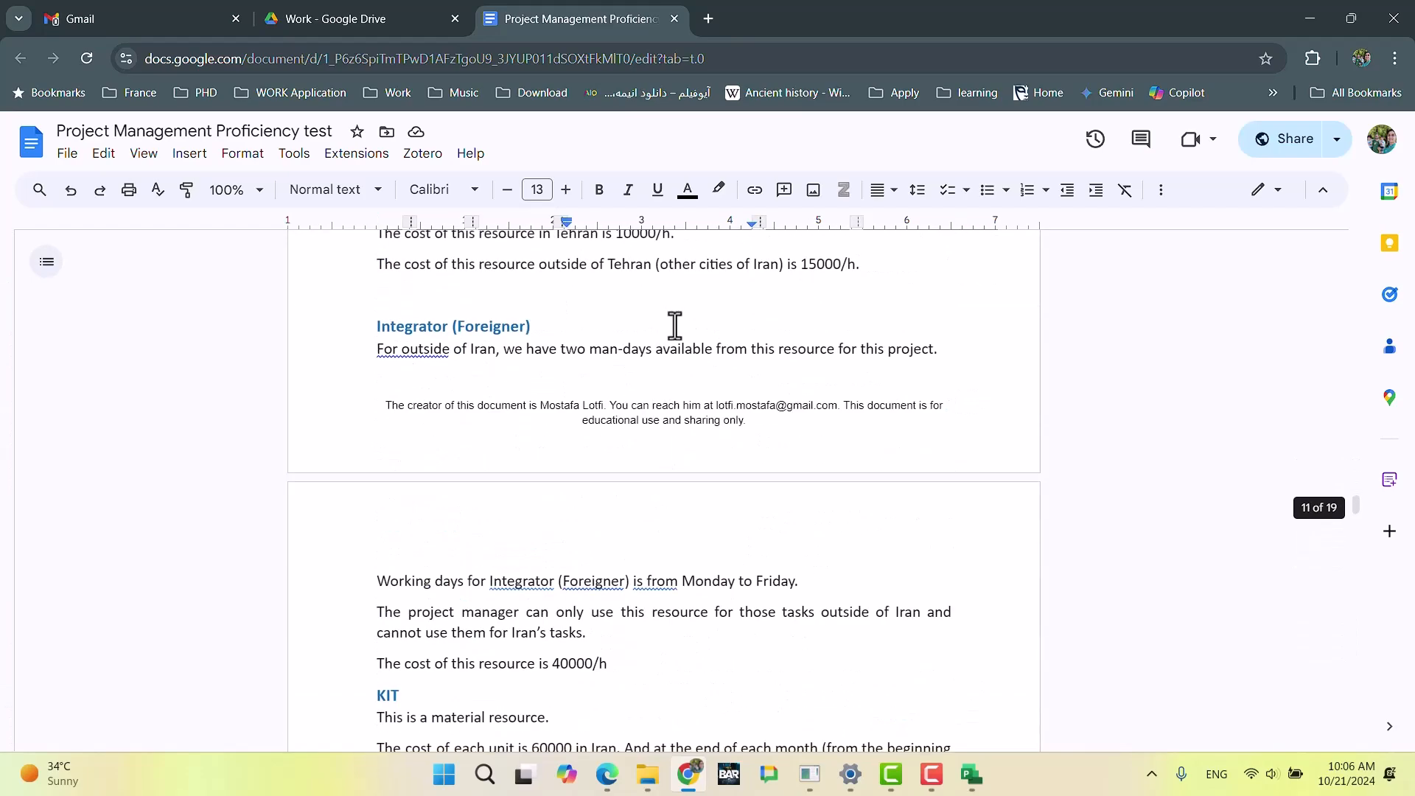
scroll(649, 534, "down", 3)
left_click_drag(514, 544, 374, 490)
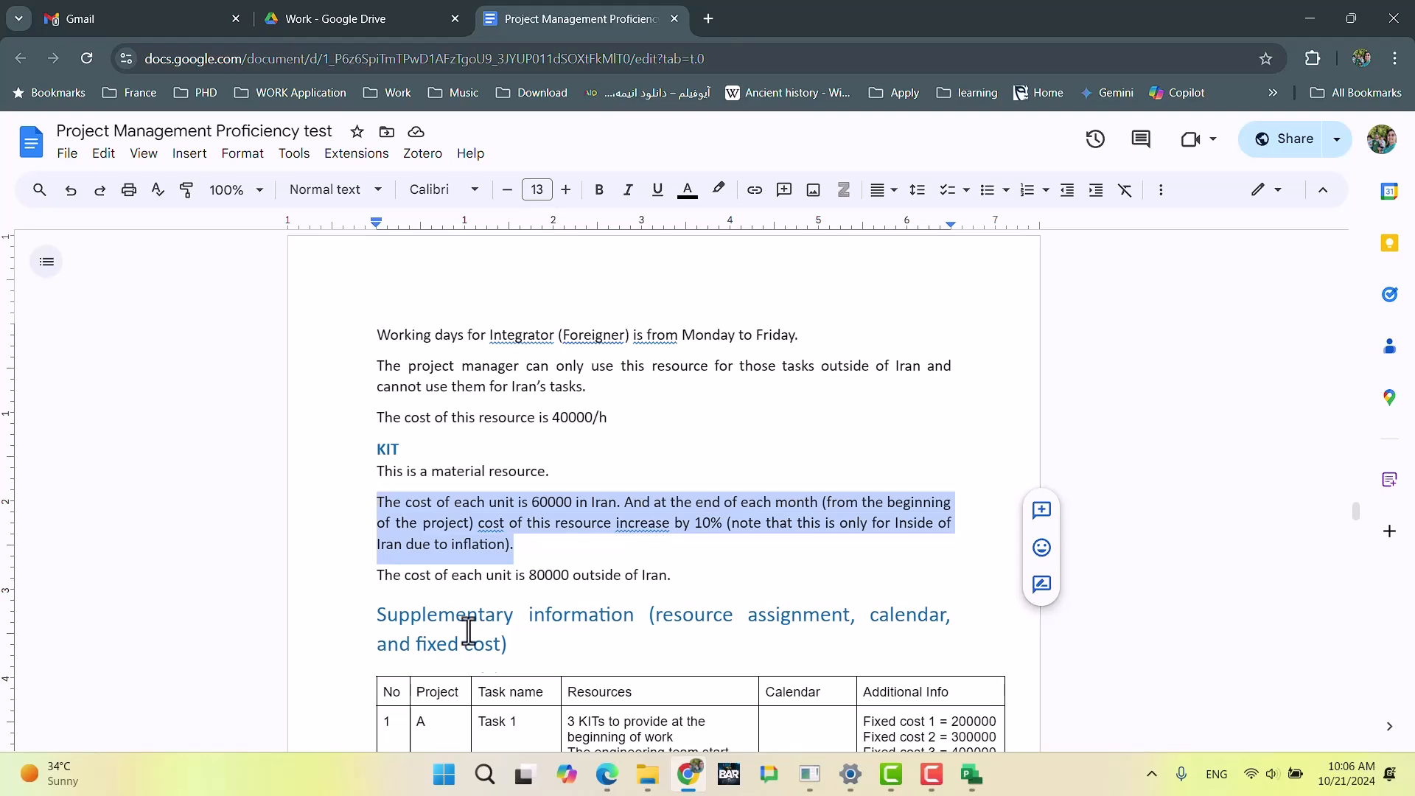
Step: Return to Microsoft Project and set KIT's standard rate to 60,000 in its default cost rate table, checking the value in Chrome
left_click(687, 773)
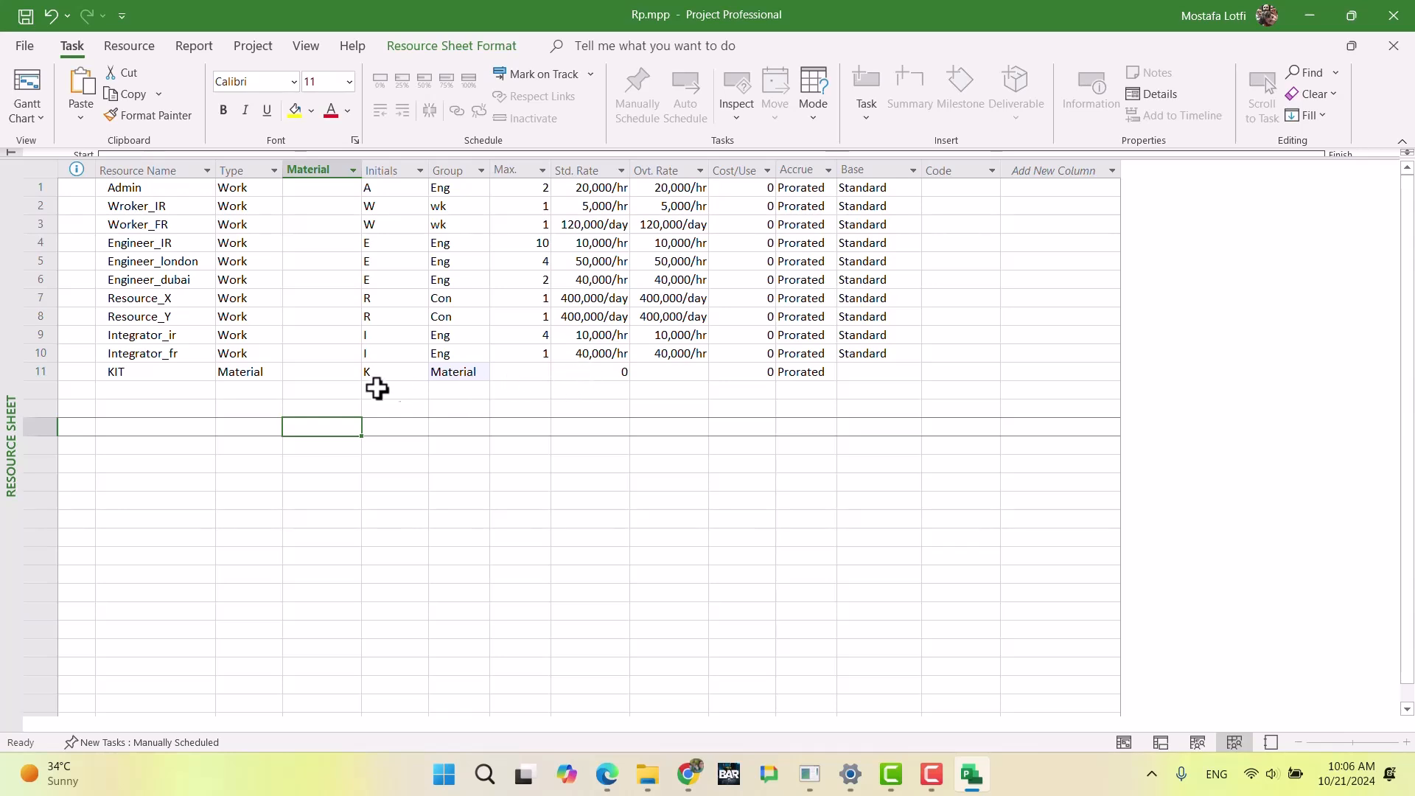
double_click(319, 375)
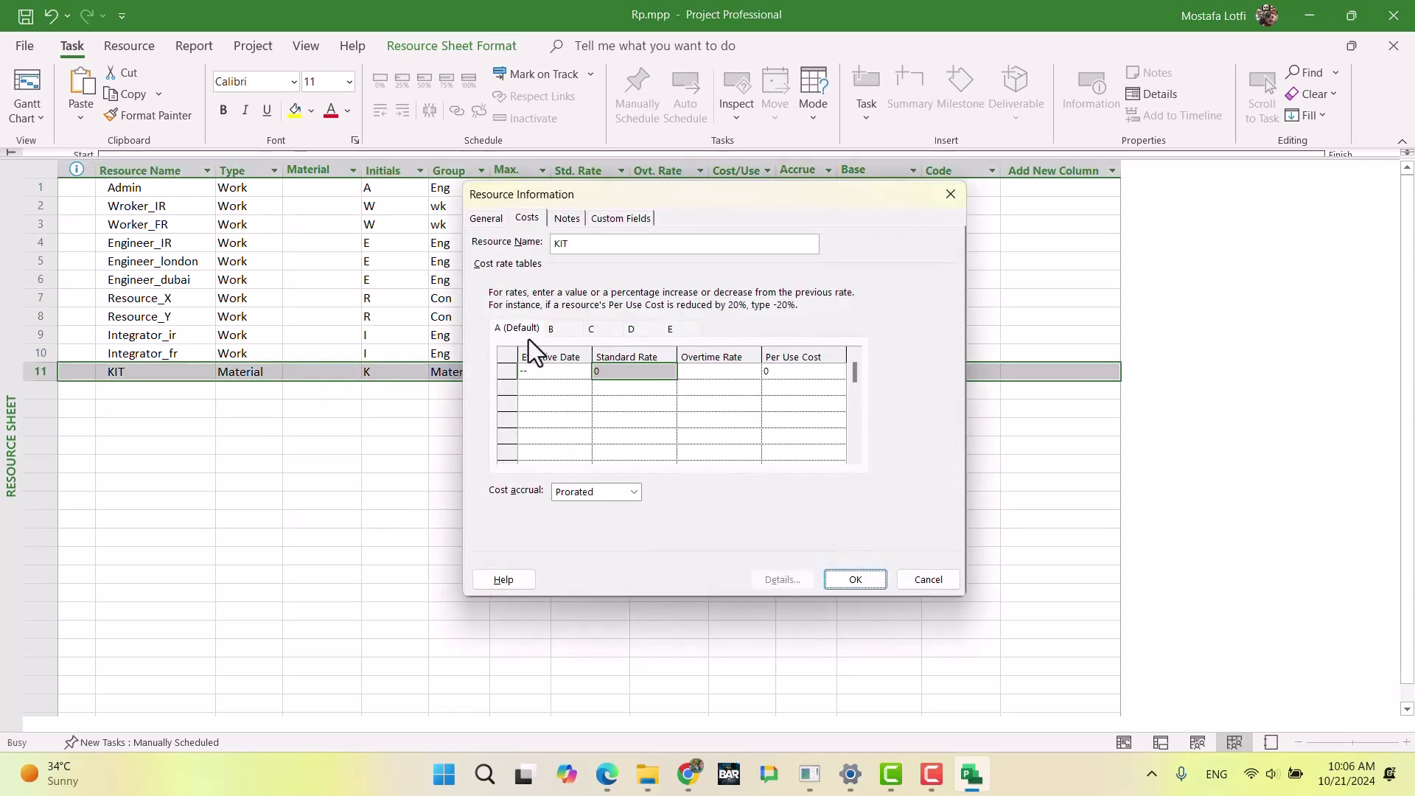
left_click(628, 370)
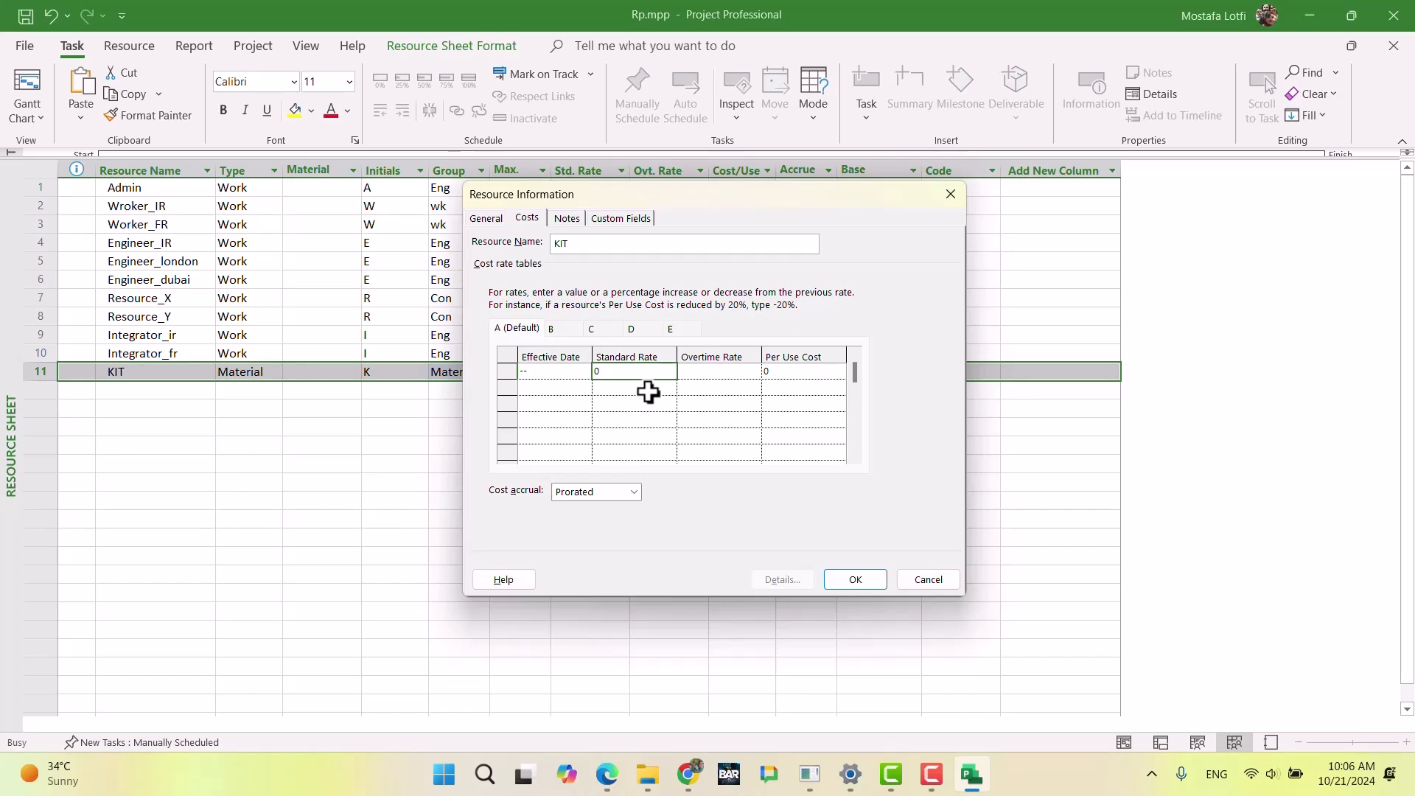
left_click(688, 774)
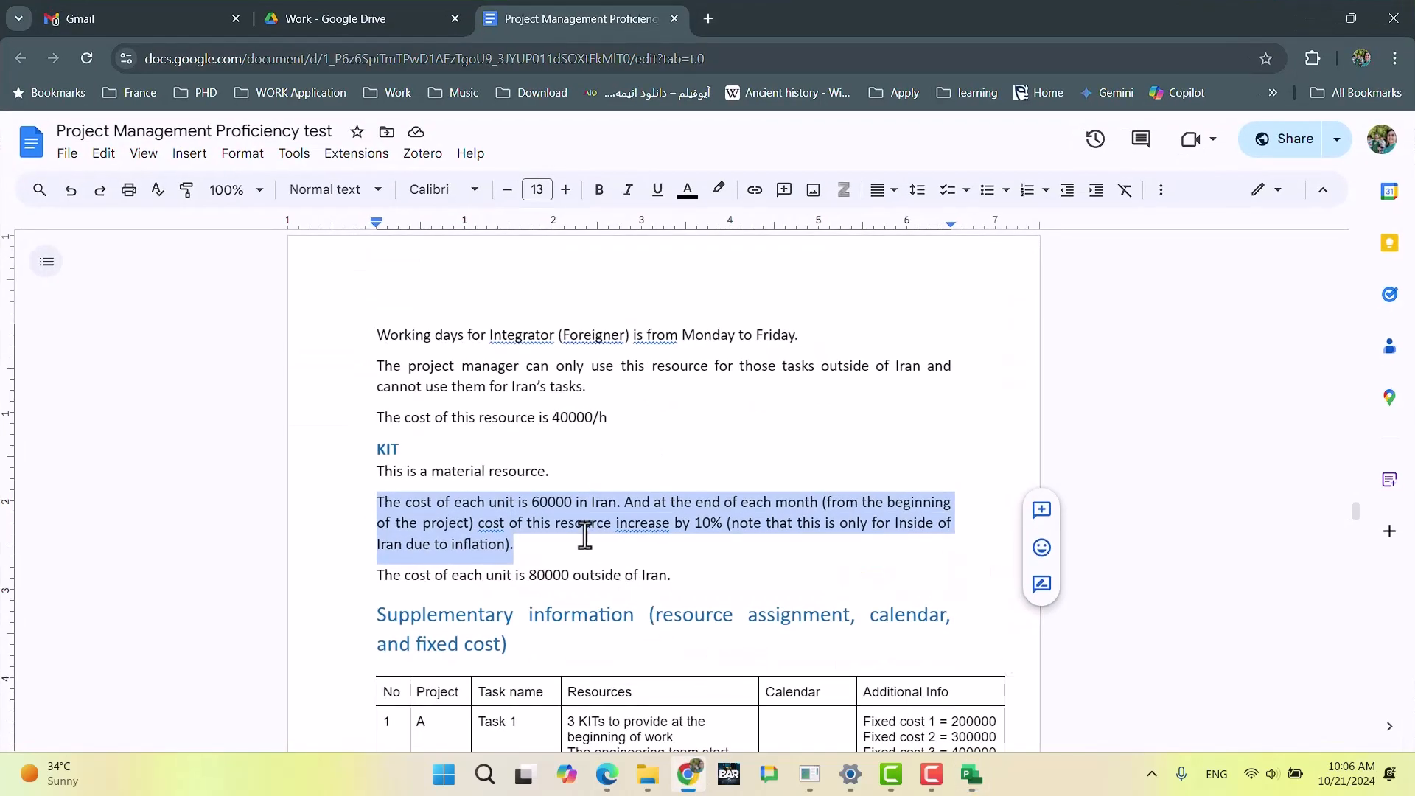
key("alt+Tab")
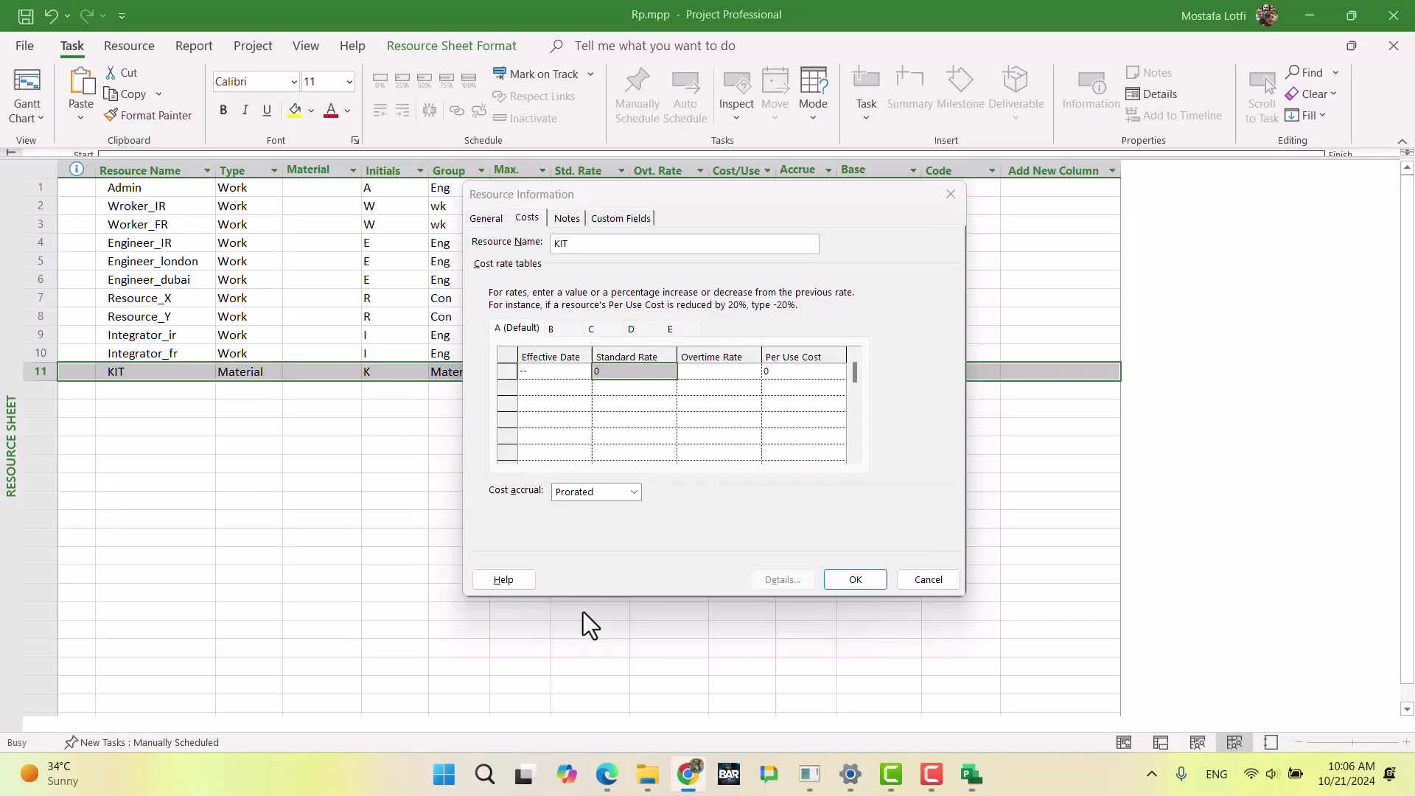
type("60,000")
key("Return")
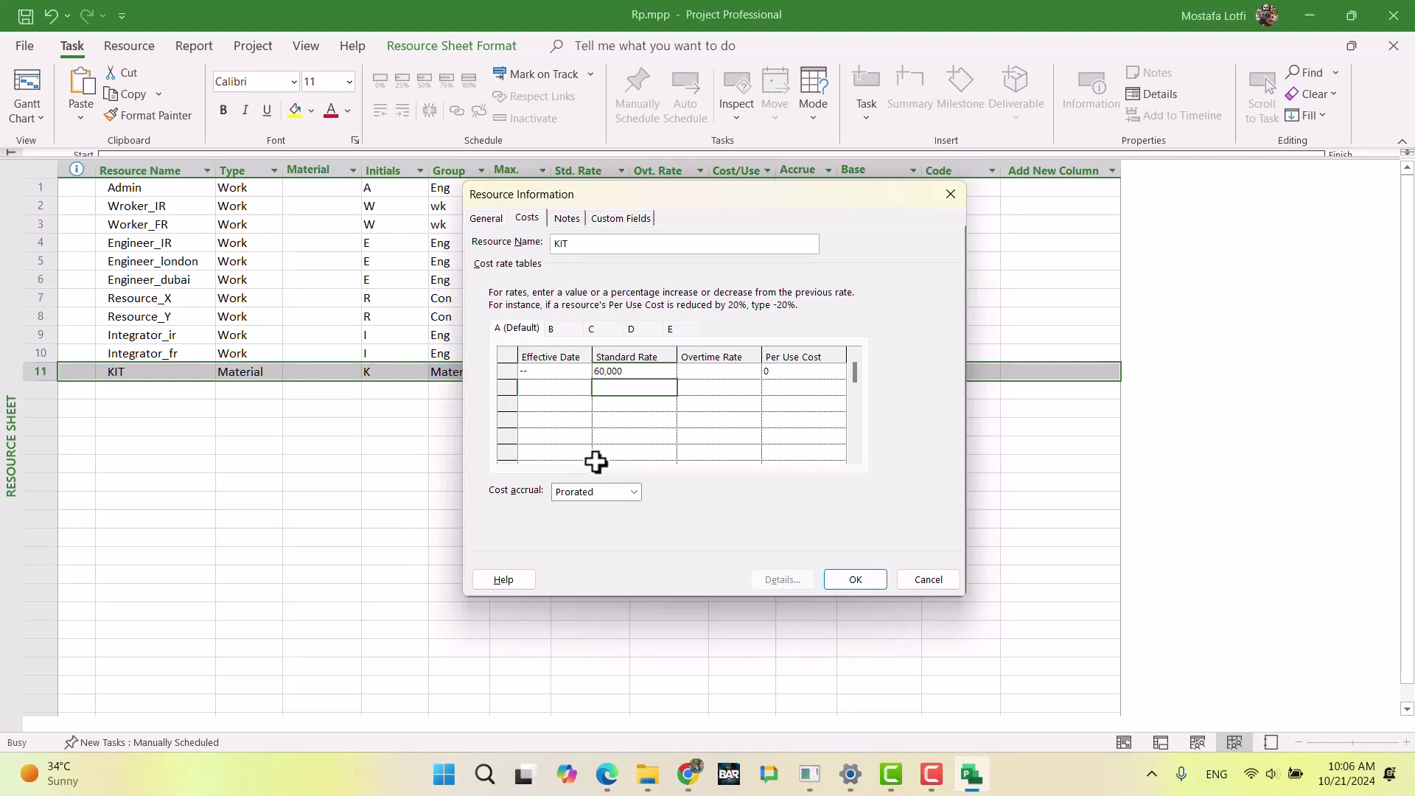
Step: Add a row effective Dec 1 to KIT's default cost rate table
key("Up")
key("Right")
key("Right")
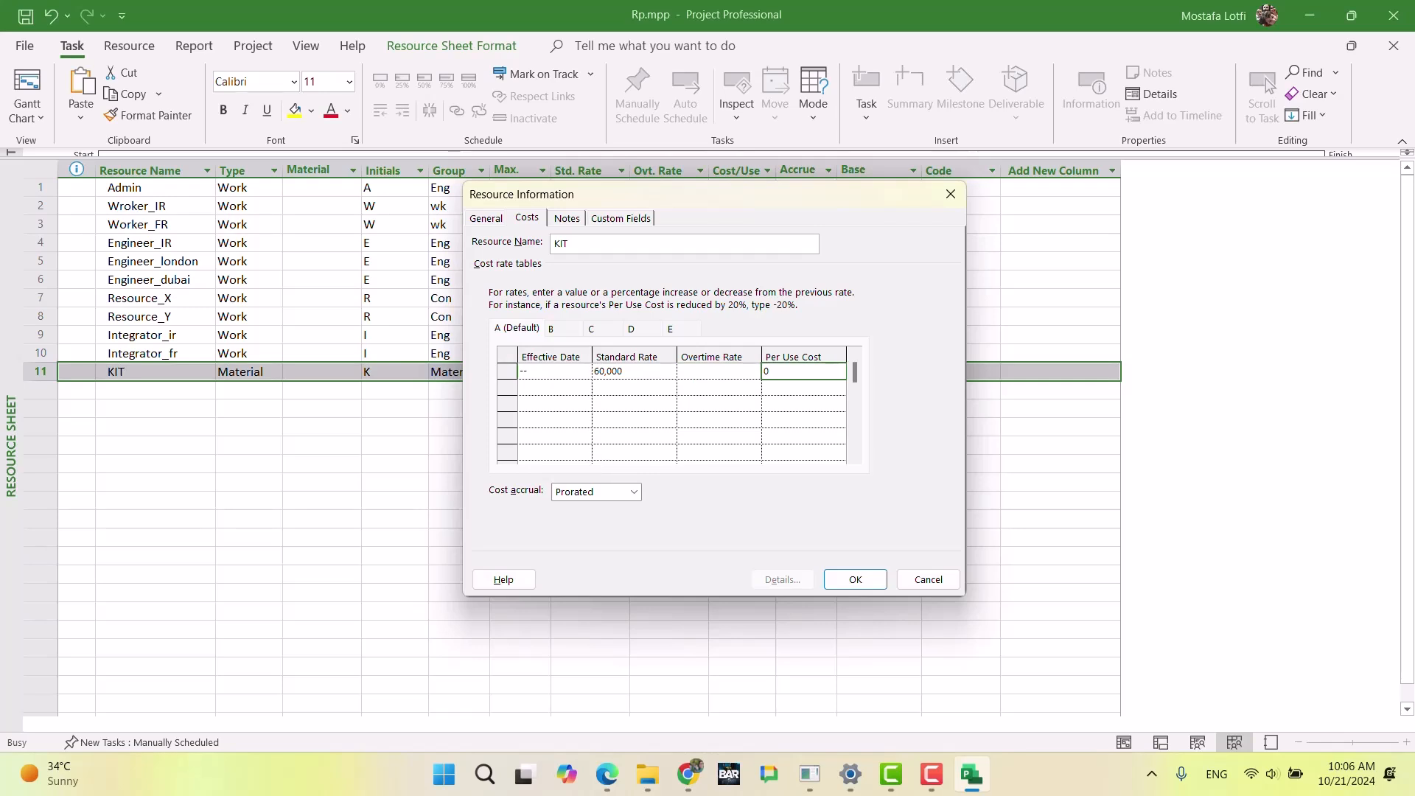
key("Left")
key("Left")
key("Left")
key("Down")
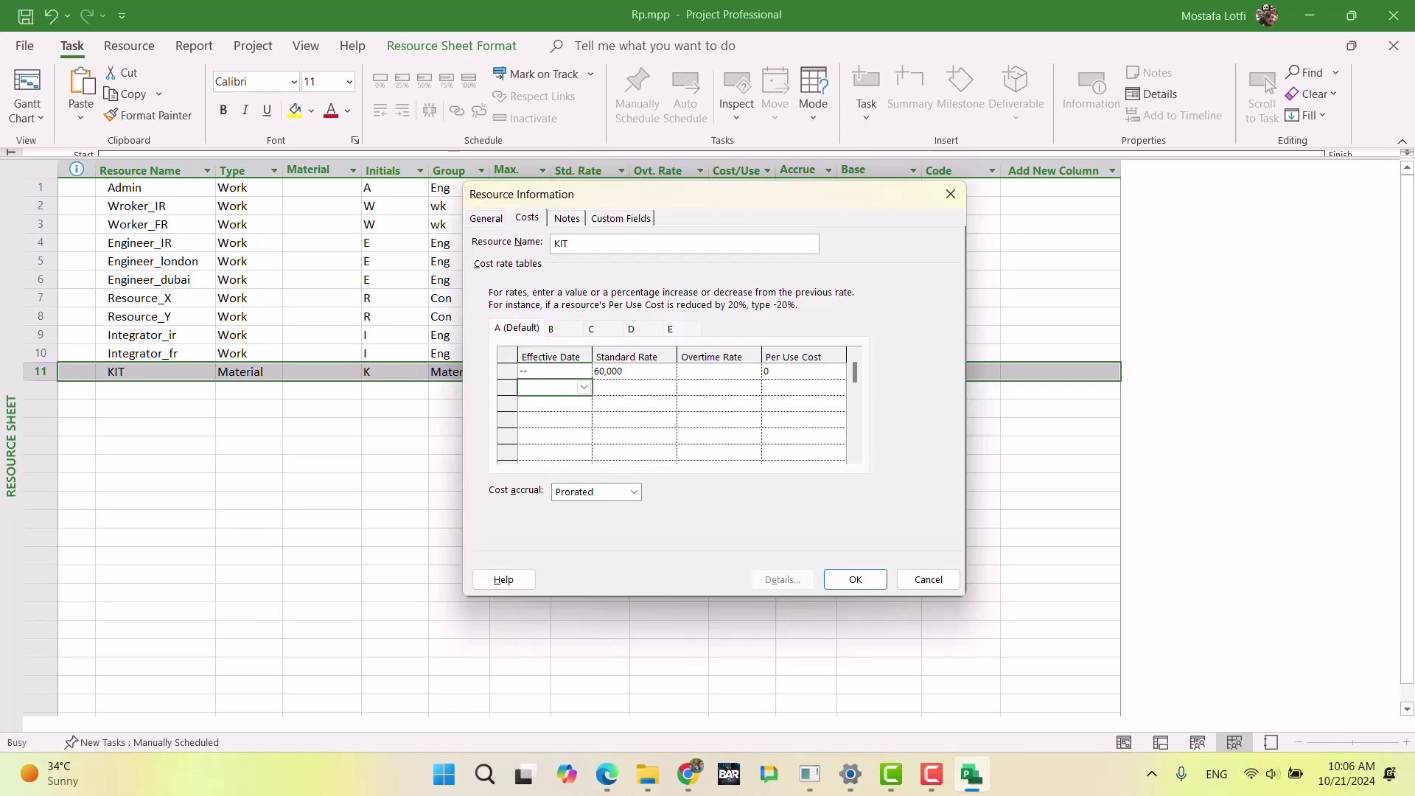
left_click(582, 391)
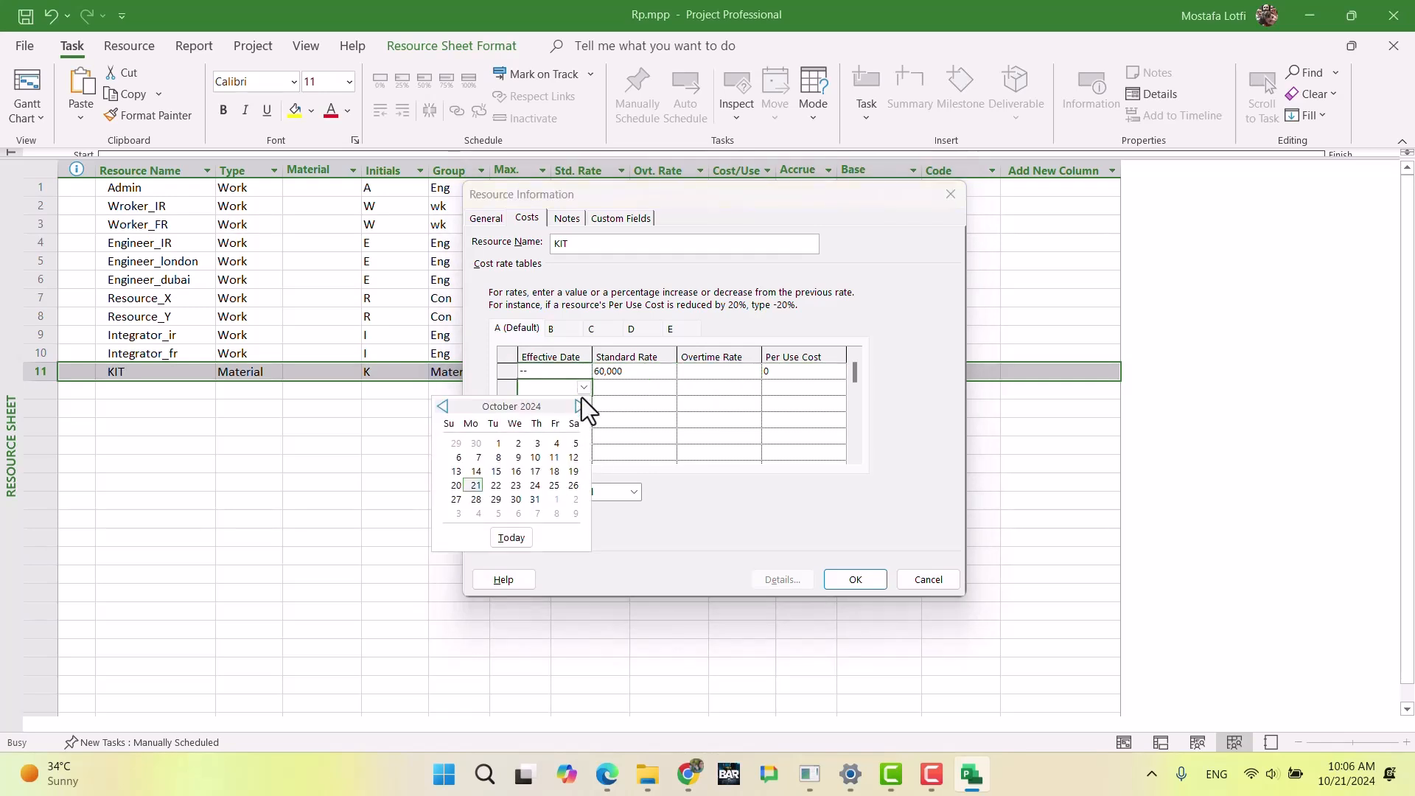
left_click(581, 406)
left_click(581, 407)
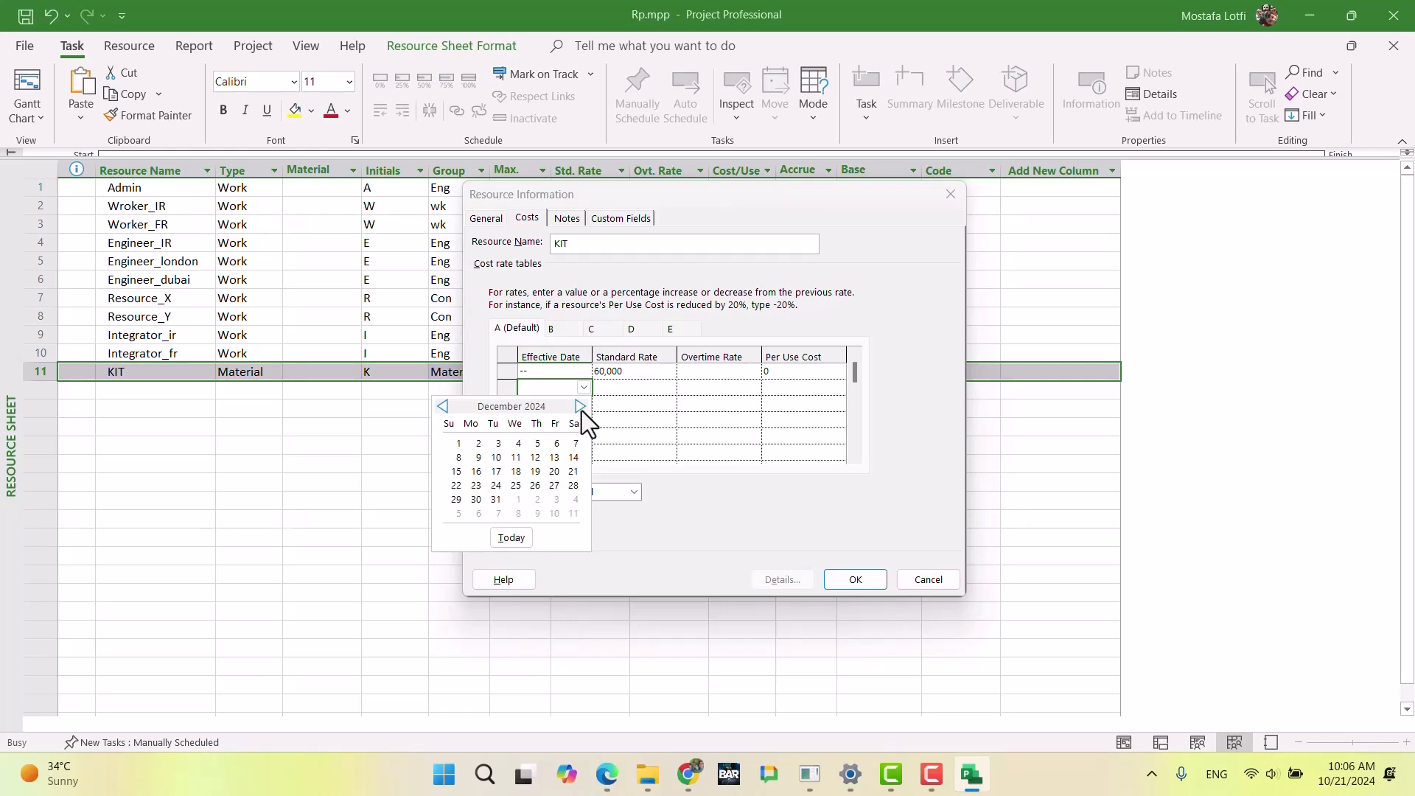
left_click(458, 443)
Step: Enter a 10% increase for the standard rate in KIT's Dec 1 row
left_click(628, 392)
type("+10")
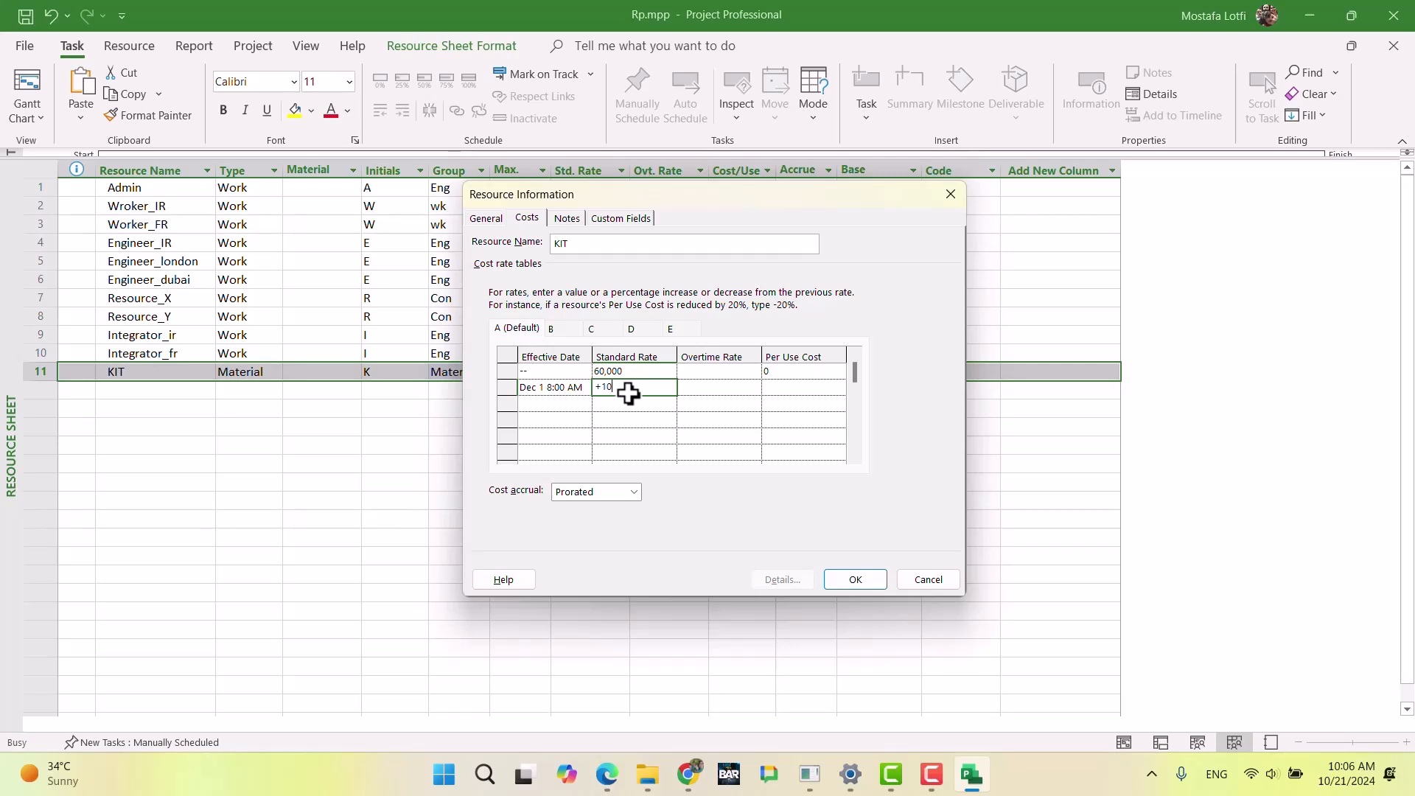
key("Return")
key("Return")
type("10")
key("Return")
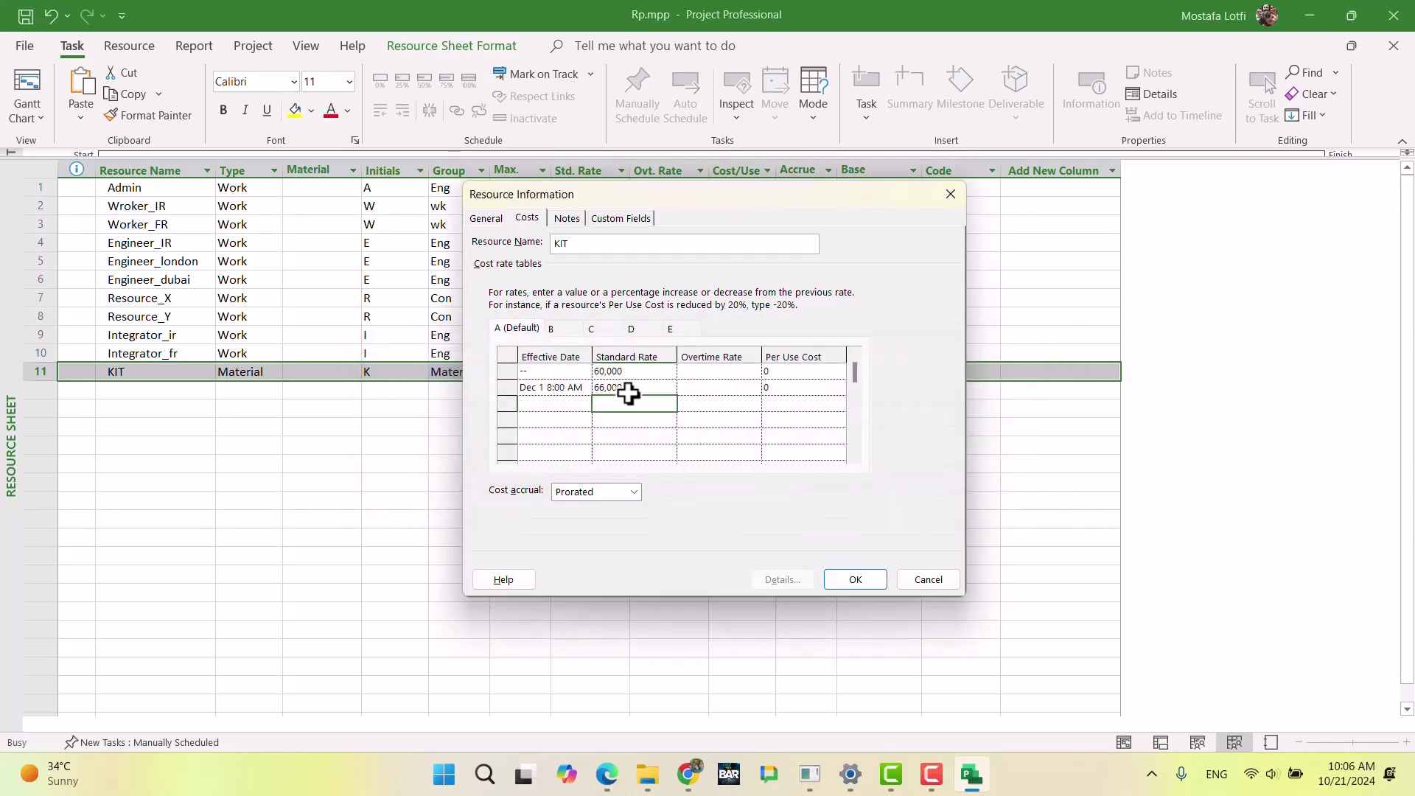
Step: Add a row effective Jan 1 with a 10% standard rate increase to KIT's default cost rate table
left_click(585, 404)
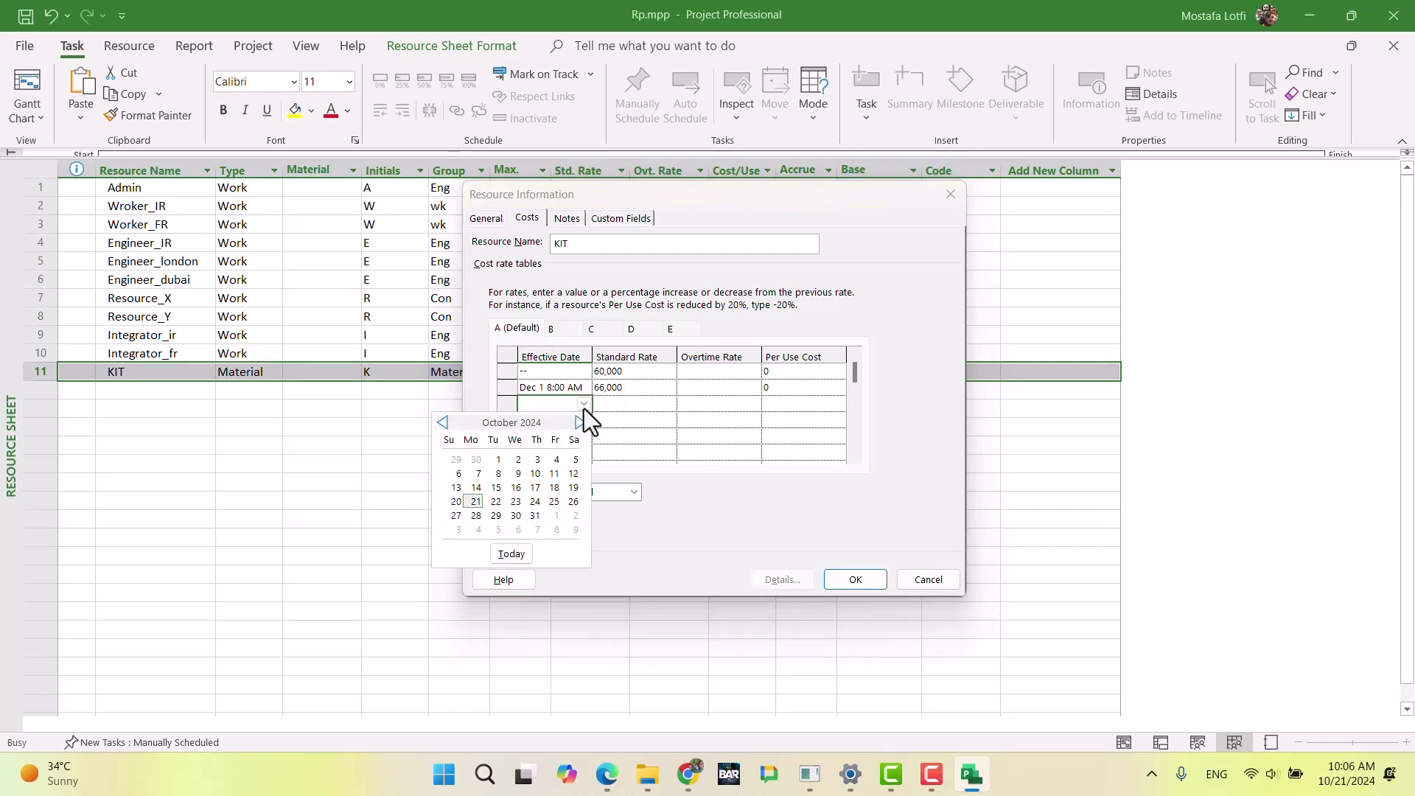
left_click(580, 422)
left_click(580, 422)
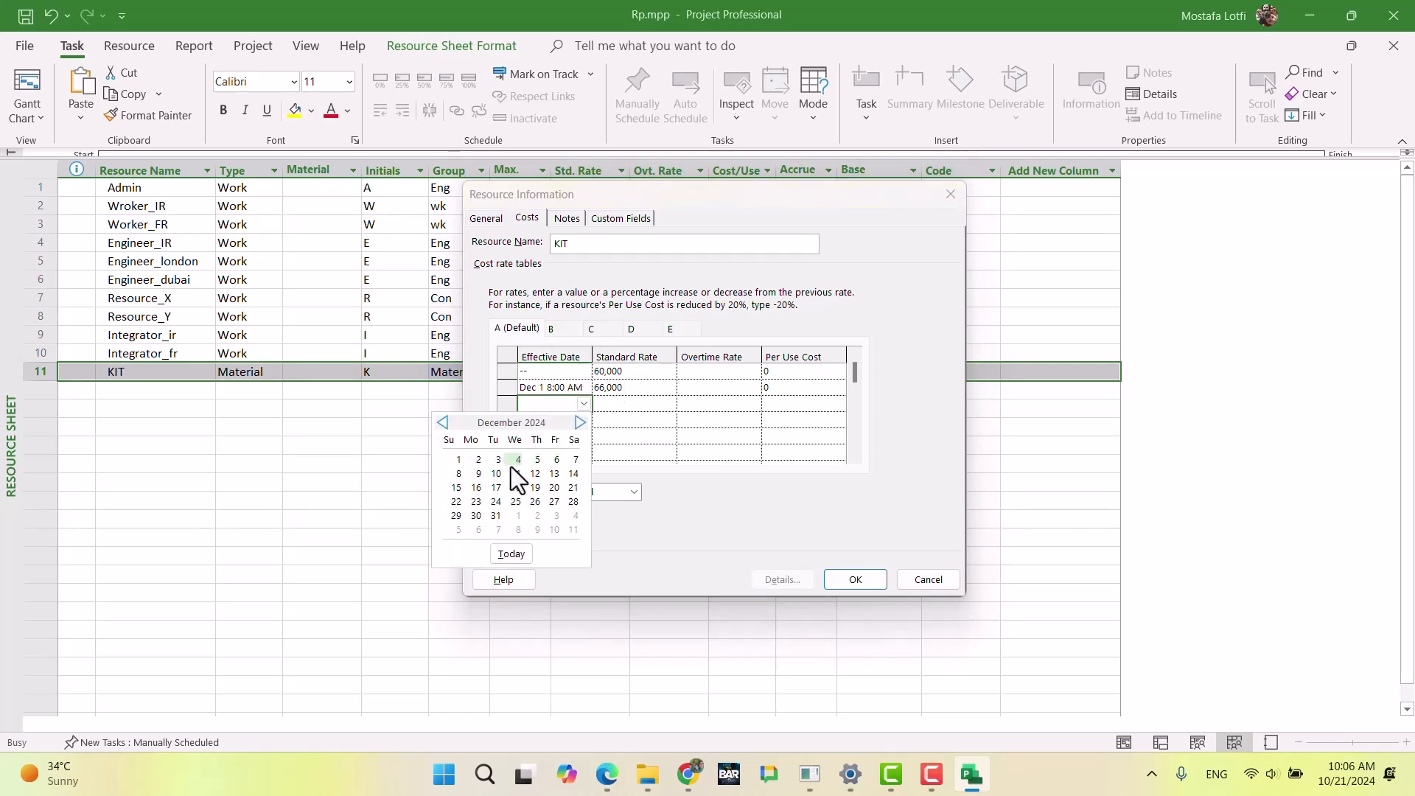
left_click(580, 422)
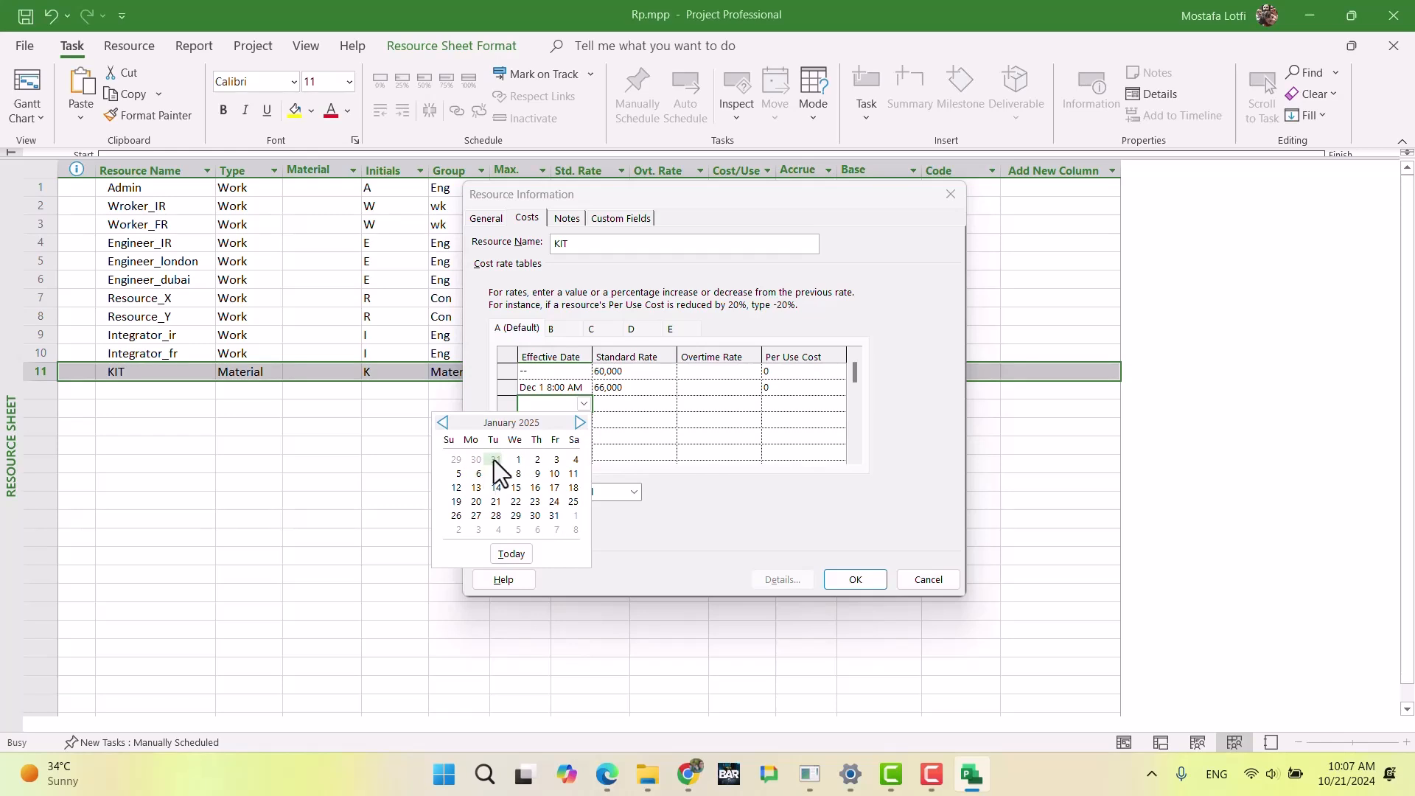
left_click(515, 460)
left_click(622, 405)
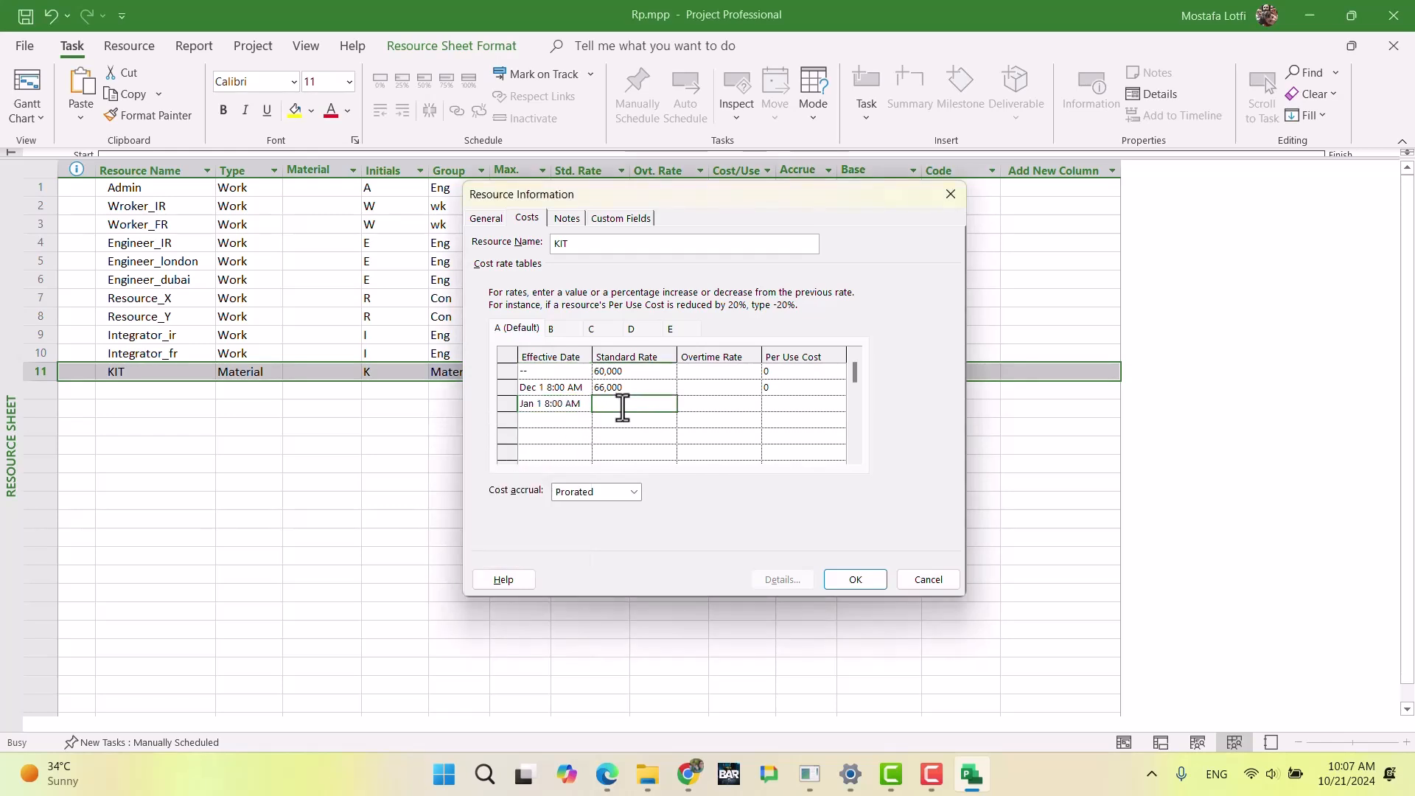
type("10%")
key("Return")
Step: Add a row effective Feb 1 with a 10% standard rate increase to KIT's default cost rate table
left_click(586, 424)
left_click(589, 423)
left_click(579, 441)
left_click(580, 441)
left_click(580, 441)
left_click(579, 440)
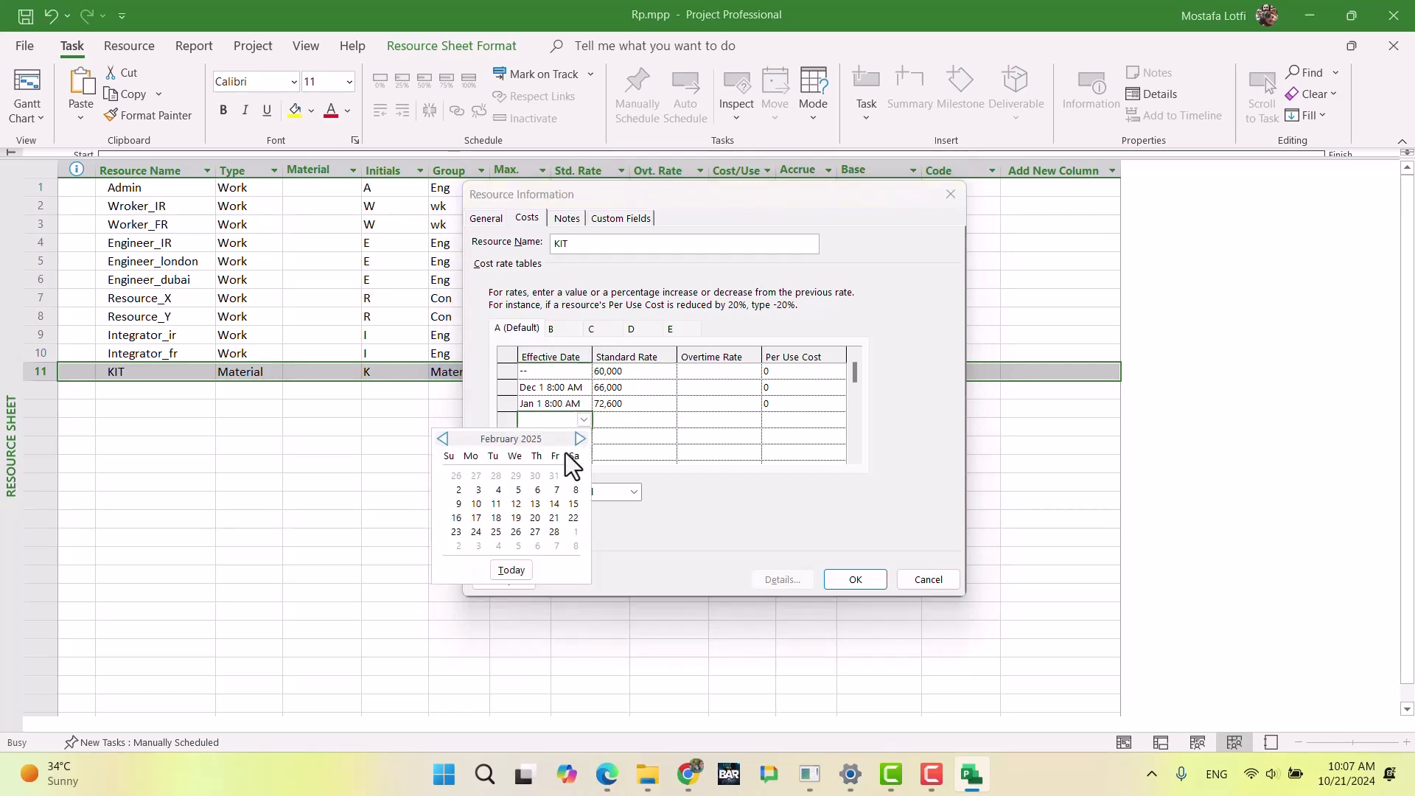
left_click(576, 475)
left_click(627, 421)
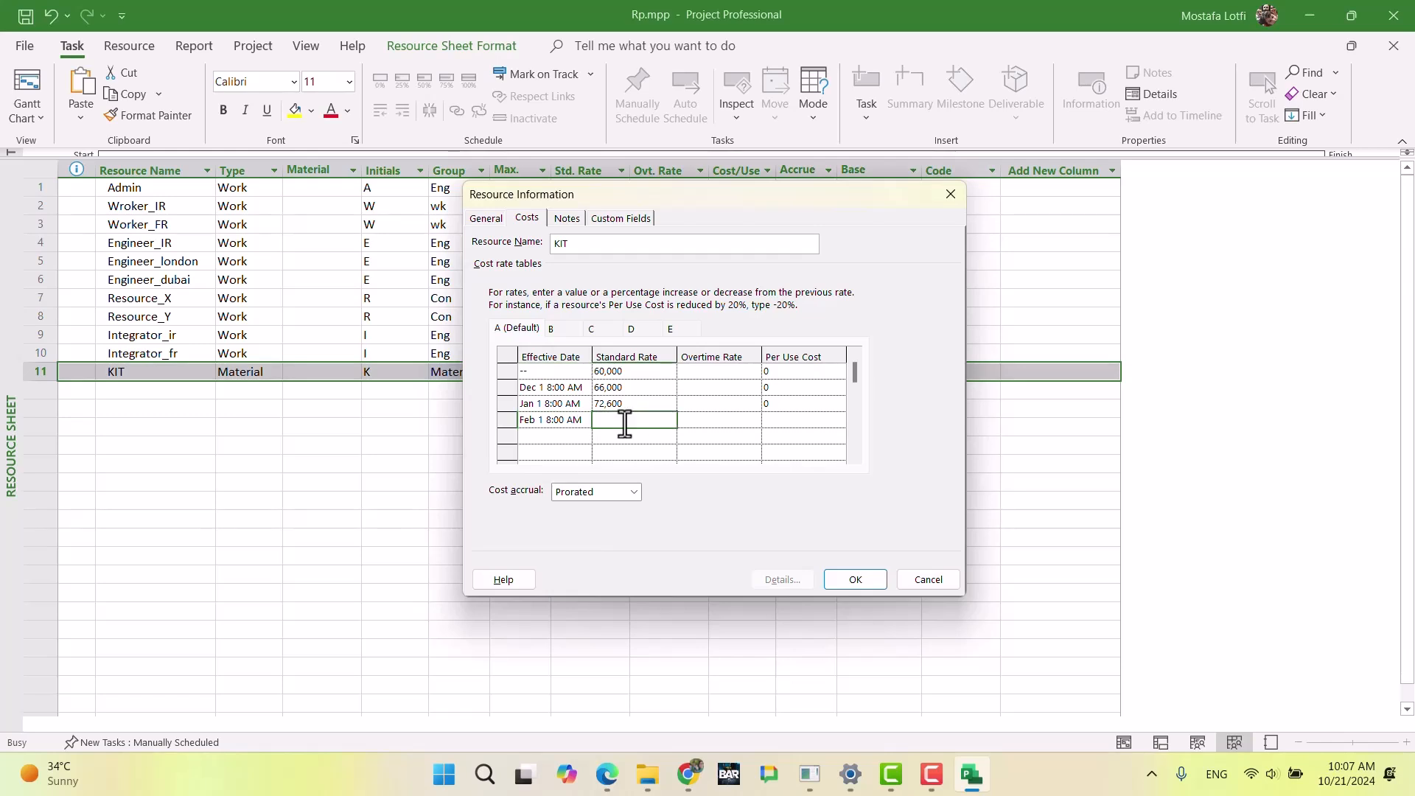
type("10")
key("Return")
key("Return")
left_click(625, 424)
Step: Add a row effective Mar 1 with a +10% standard rate to KIT's default cost rate table
left_click(589, 440)
left_click(584, 436)
left_click(581, 455)
left_click(580, 455)
left_click(581, 454)
left_click(581, 455)
left_click(581, 454)
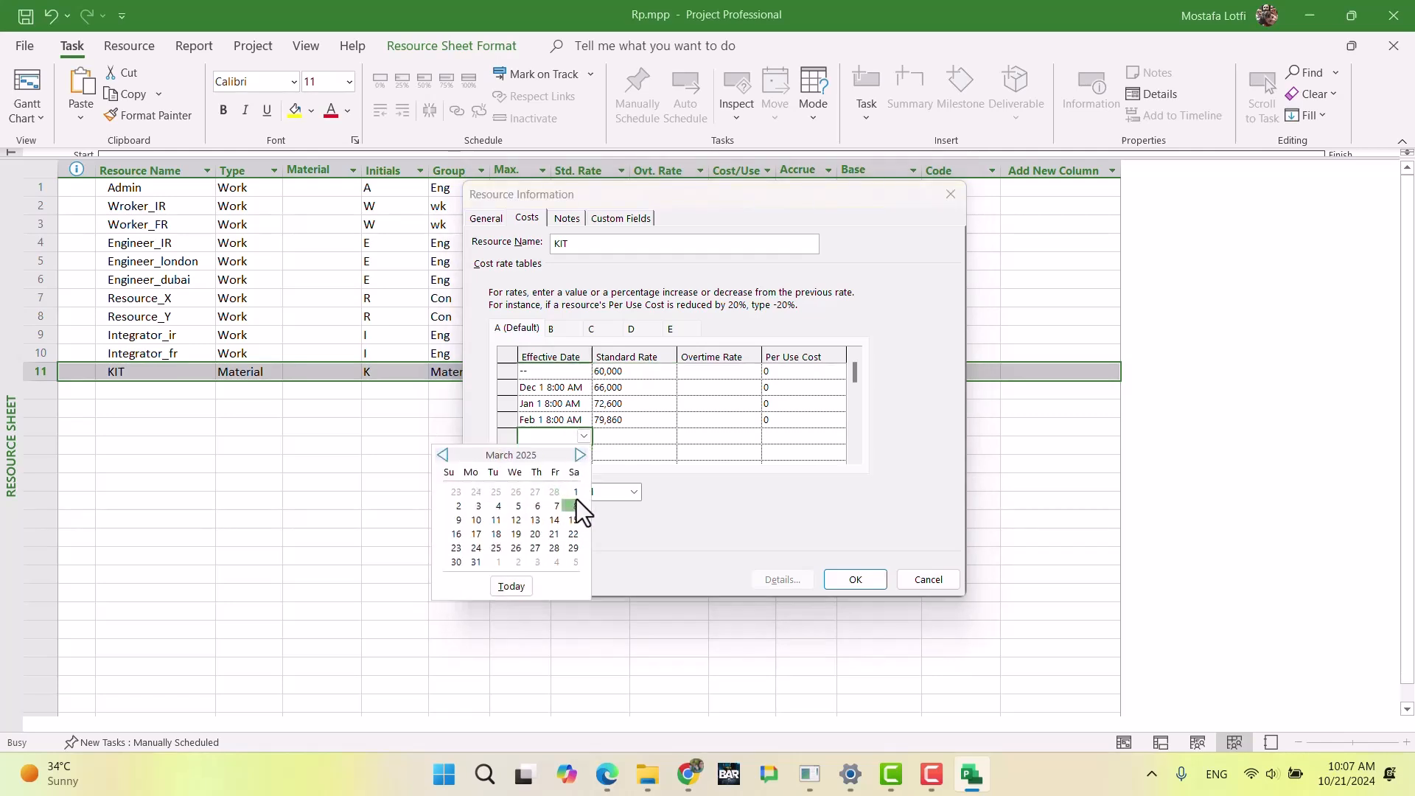
left_click(576, 492)
left_click(614, 438)
type("+10%")
key("Return")
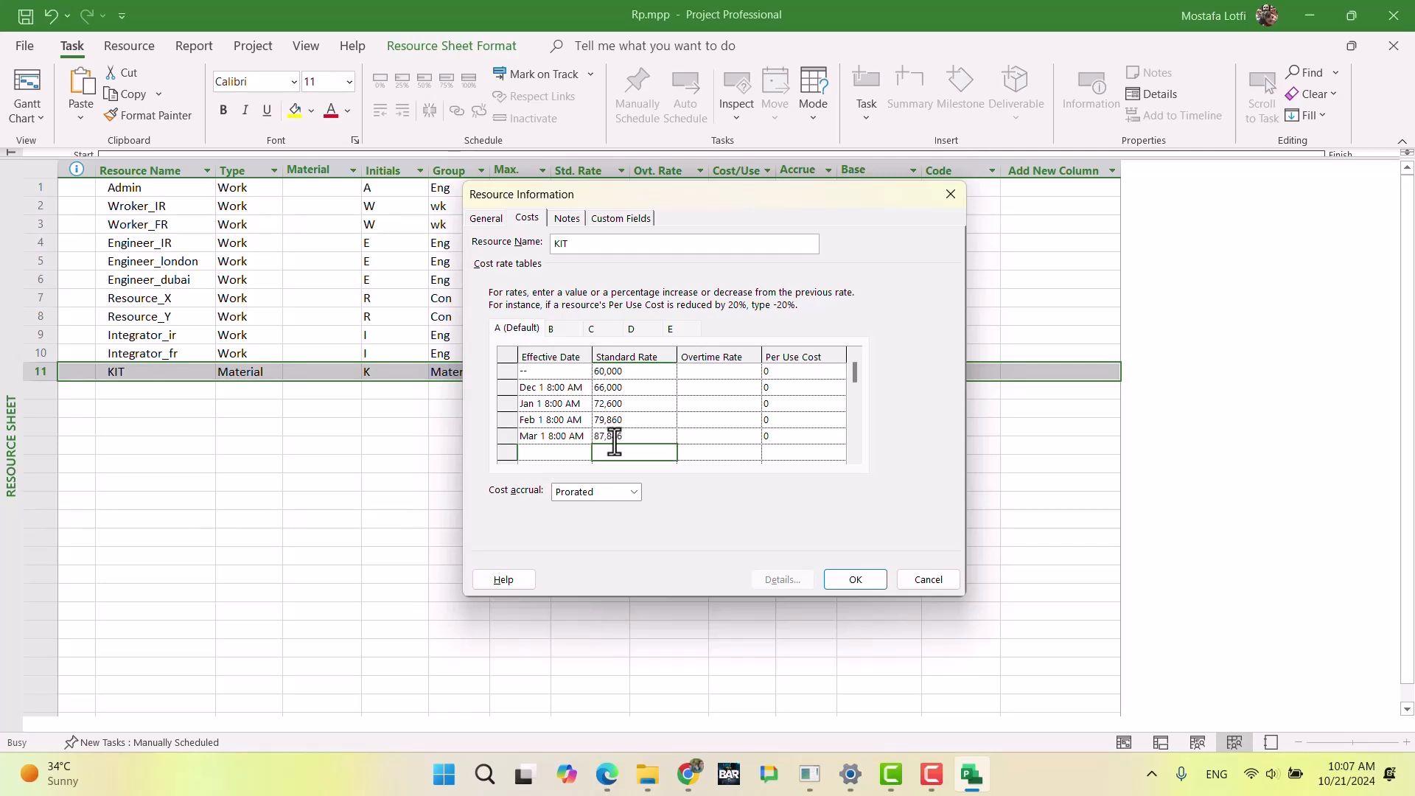
Step: Add a row effective Apr 1 with a +10% standard rate to KIT's default cost rate table
left_click(575, 452)
left_click(585, 452)
left_click(581, 471)
left_click(581, 470)
left_click(580, 470)
left_click(581, 471)
left_click(580, 470)
left_click(580, 471)
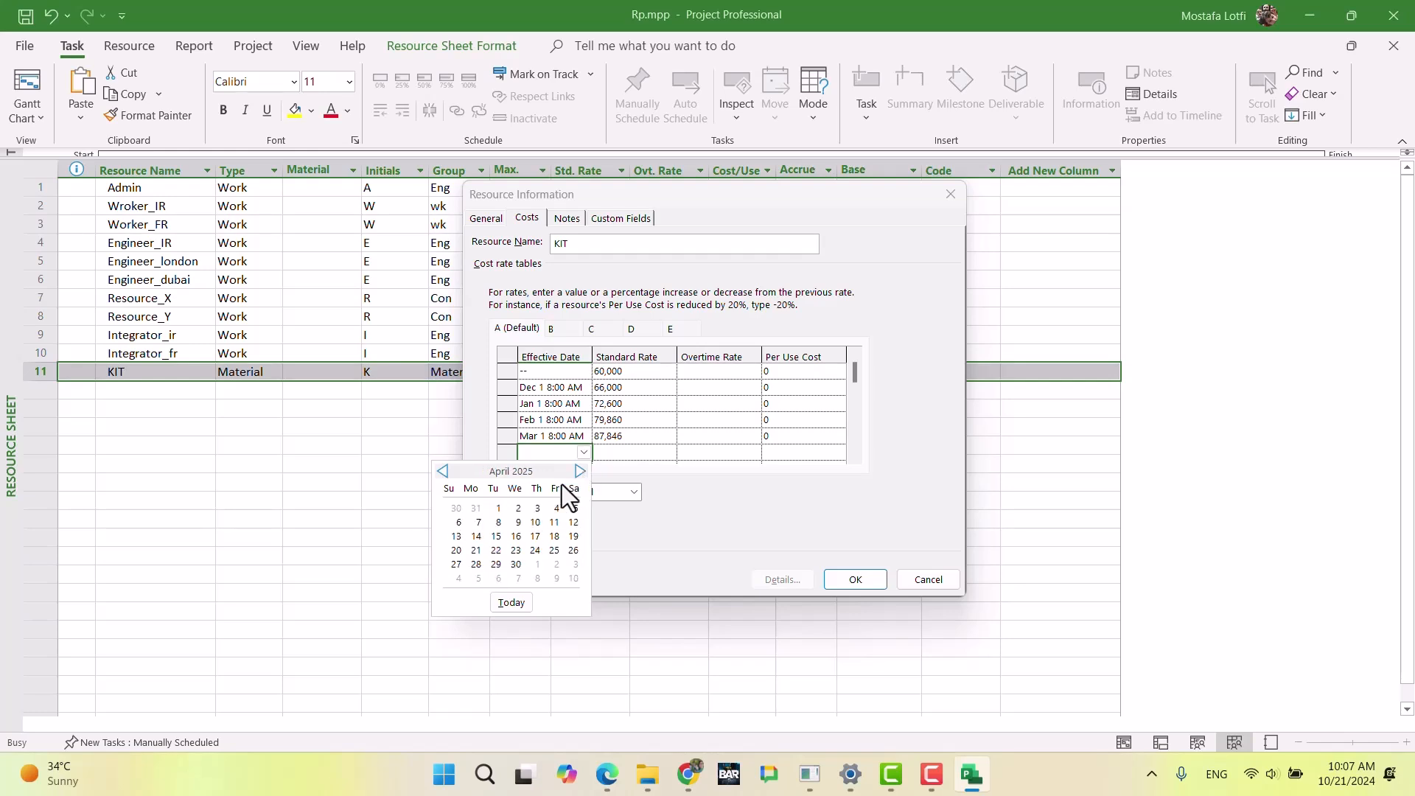
left_click(498, 508)
left_click(620, 452)
type("+10%")
key("Return")
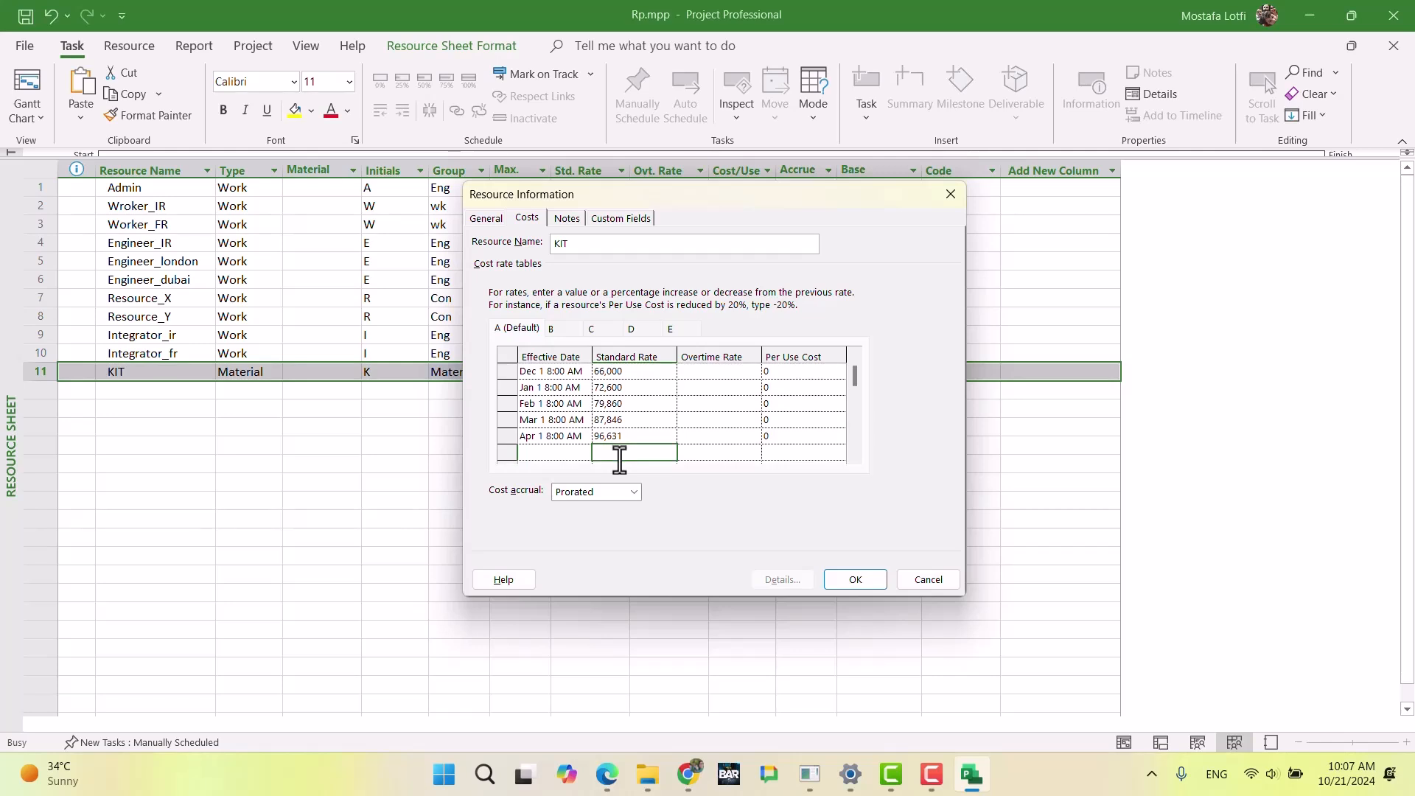
Step: Add a row effective May 1 with a +10% standard rate to KIT's default cost rate table
left_click(585, 453)
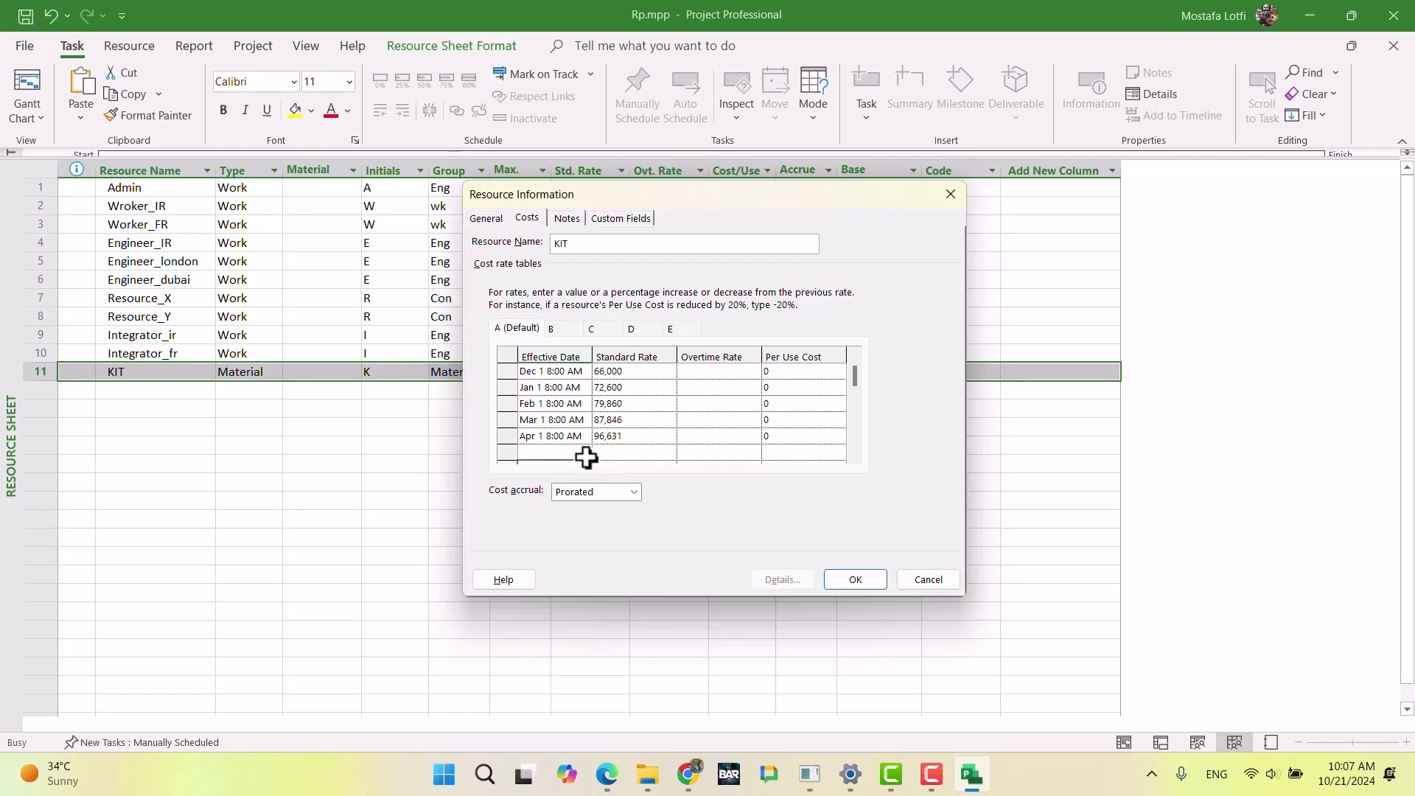
left_click(584, 453)
left_click(580, 472)
left_click(581, 471)
left_click(581, 472)
left_click(581, 471)
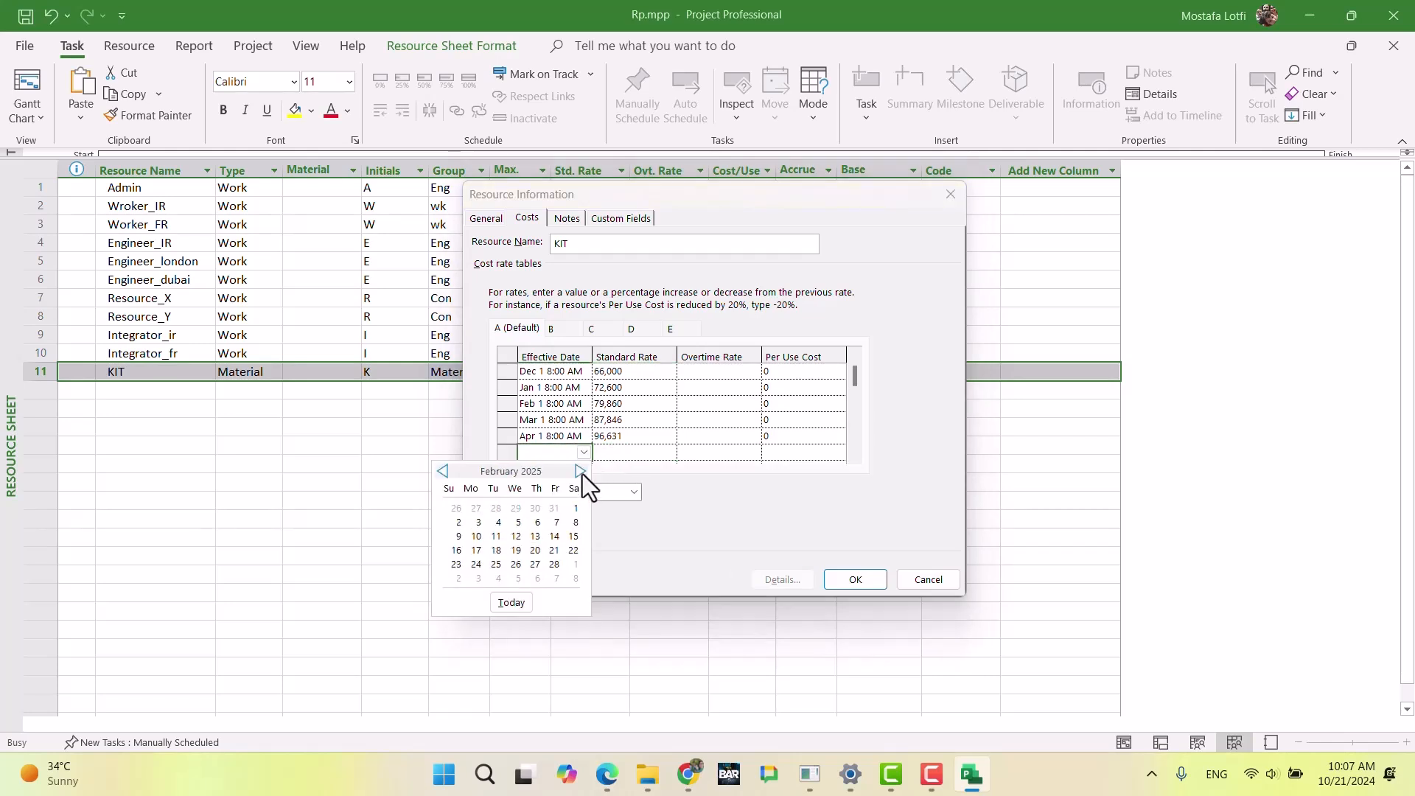
left_click(580, 472)
left_click(581, 472)
left_click(581, 471)
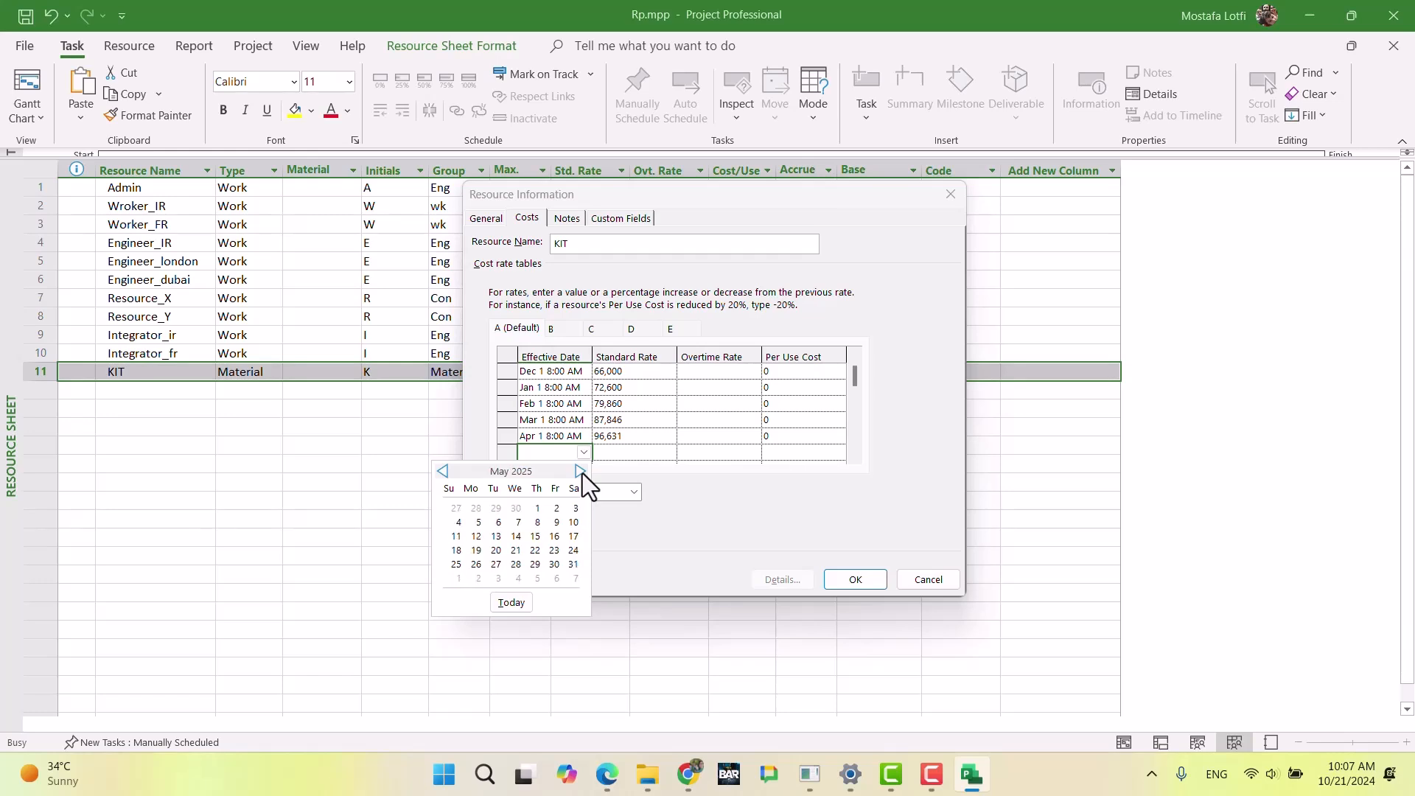
left_click(536, 508)
key("Tab")
type("+10%")
key("Return")
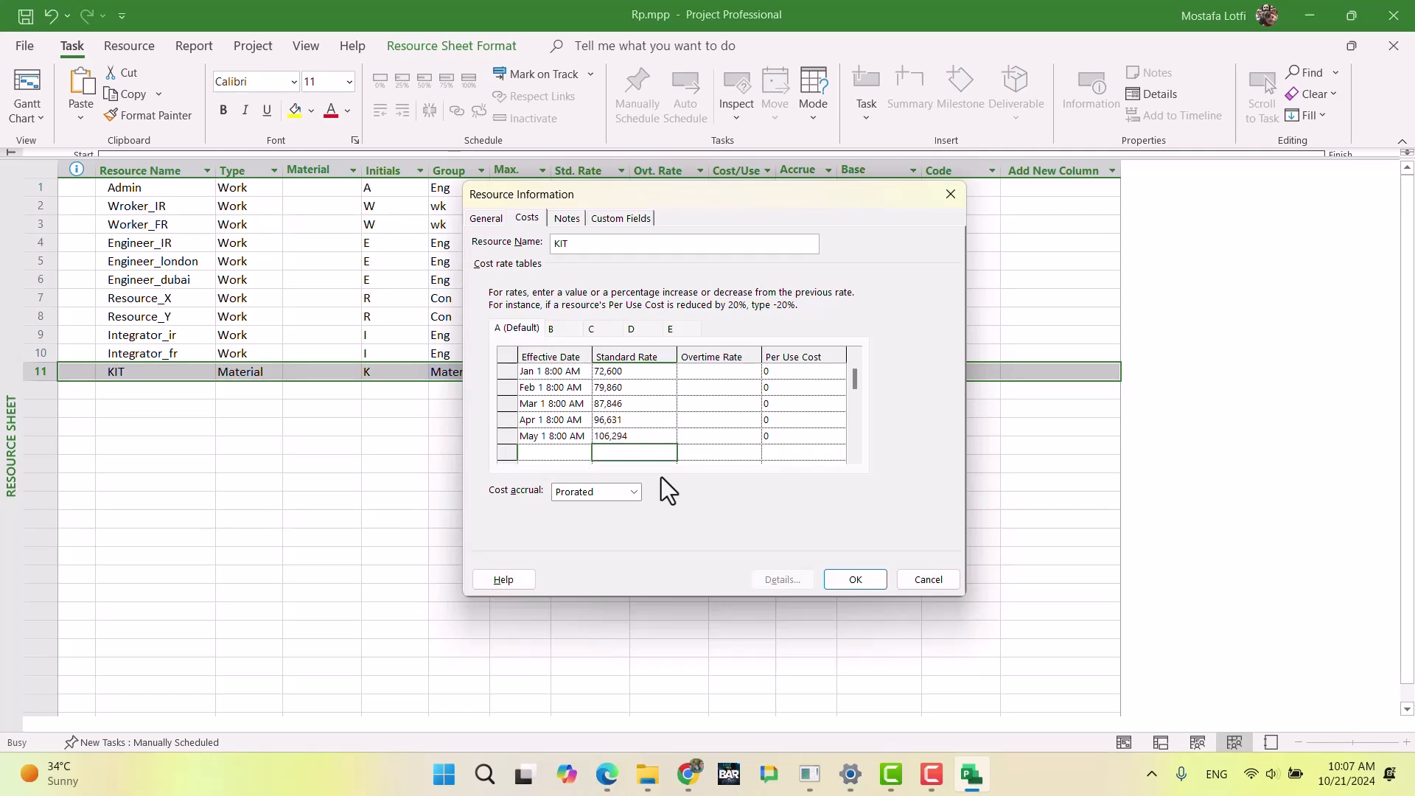
Step: Review the dated standard rates entered in KIT's default cost rate table
key("Up")
key("Up")
key("Down")
key("Down")
key("Up")
key("Up")
key("Up")
key("Down")
key("Down")
key("Up")
key("Up")
key("Up")
key("Up")
key("Up")
key("Up")
key("Down")
key("Down")
key("Down")
key("Down")
key("Down")
key("Down")
key("Down")
Step: Set KIT's standard rate in cost rate table B to 80,000 and save the resource's information
left_click(559, 326)
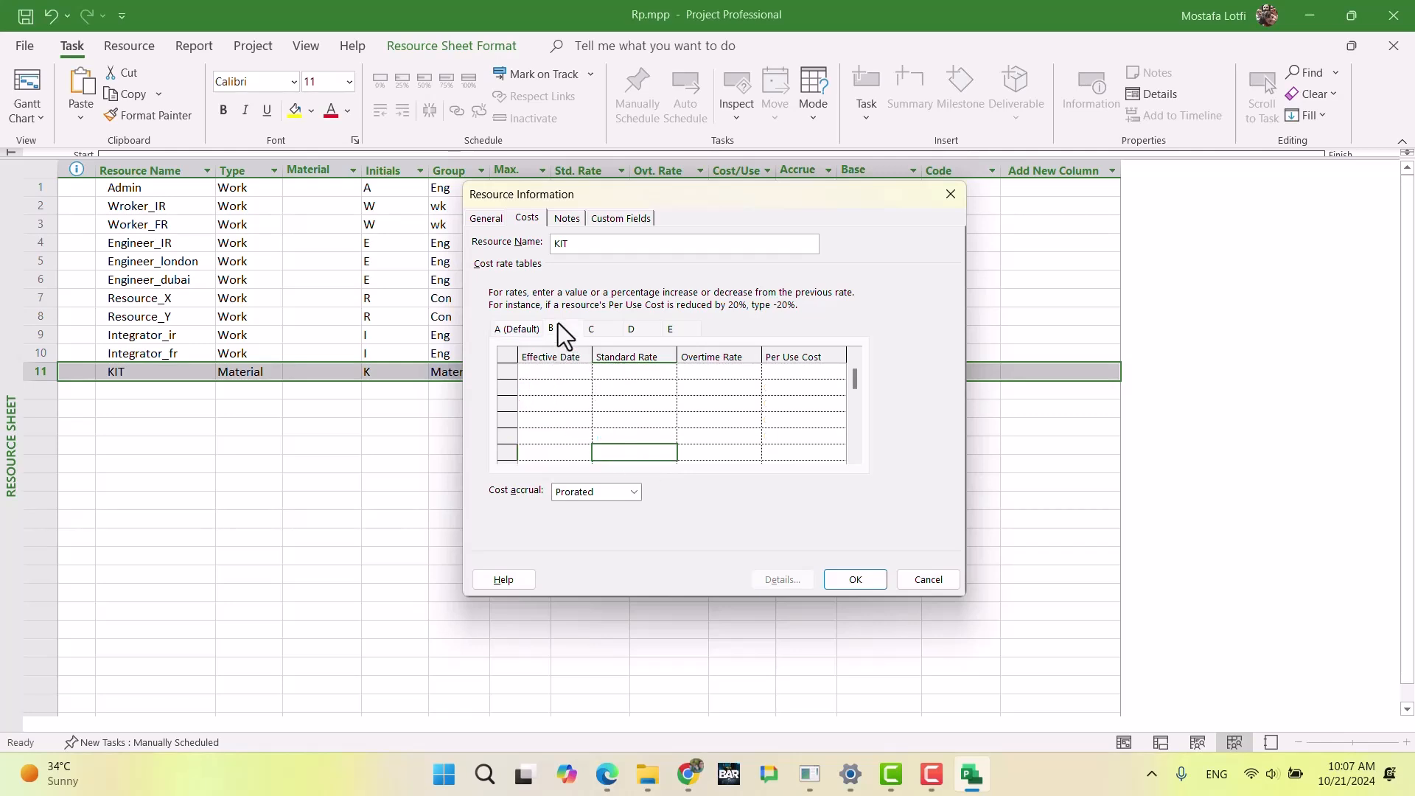
left_click(634, 373)
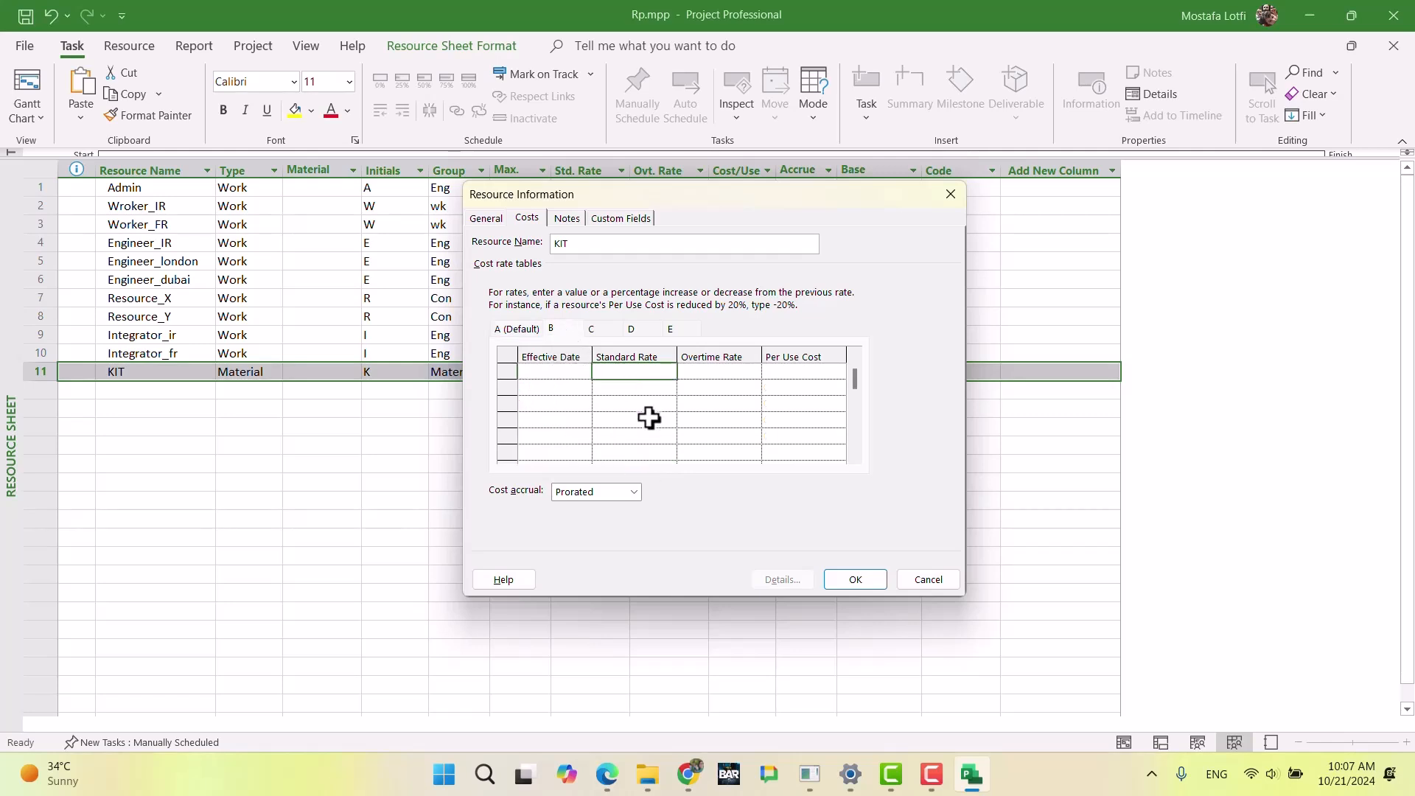
type("80000")
key("Return")
key("Up")
key("Right")
left_click(849, 581)
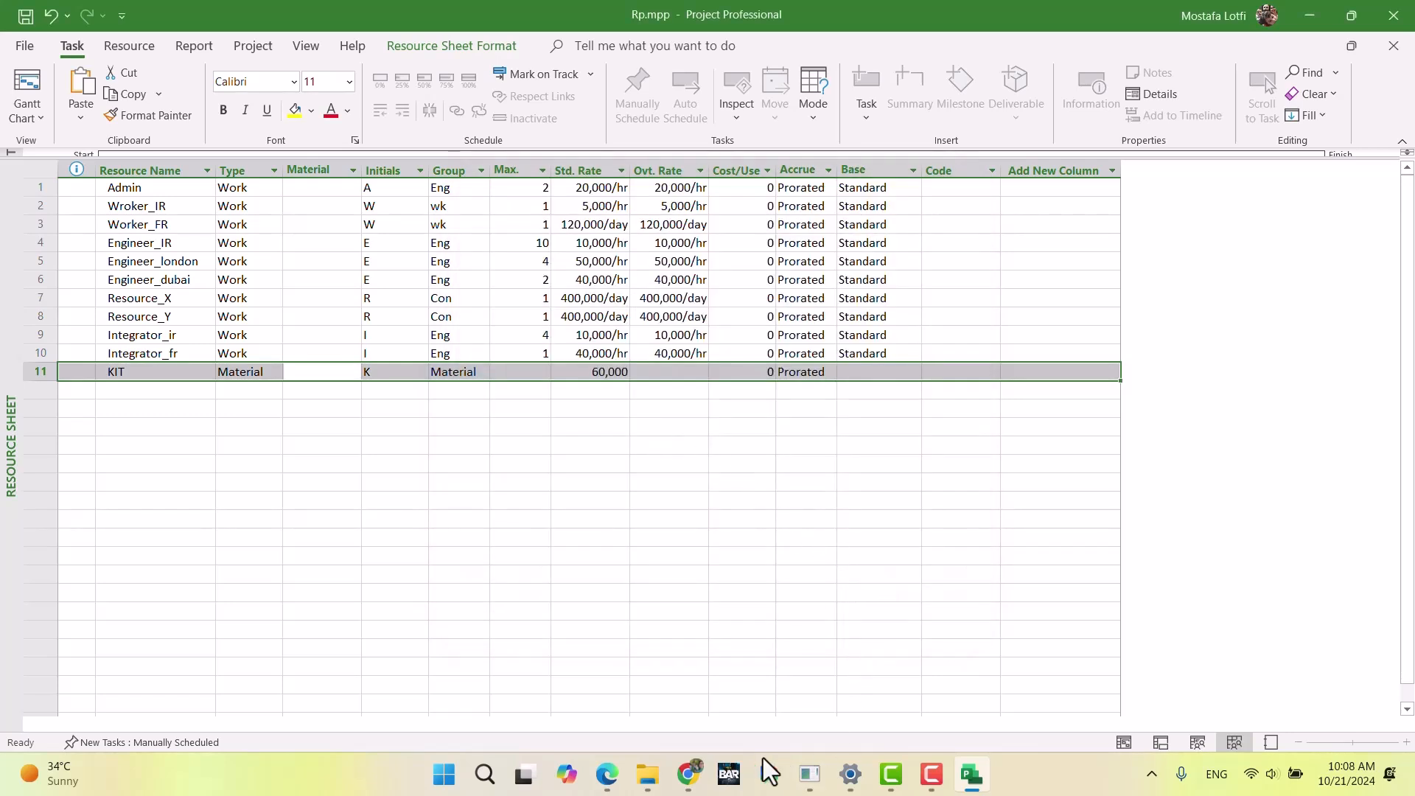
Step: Switch to Chrome and review the resource descriptions in the exam document, from Worker through Integrator to KIT
left_click(687, 774)
scroll(775, 575, "down", 20)
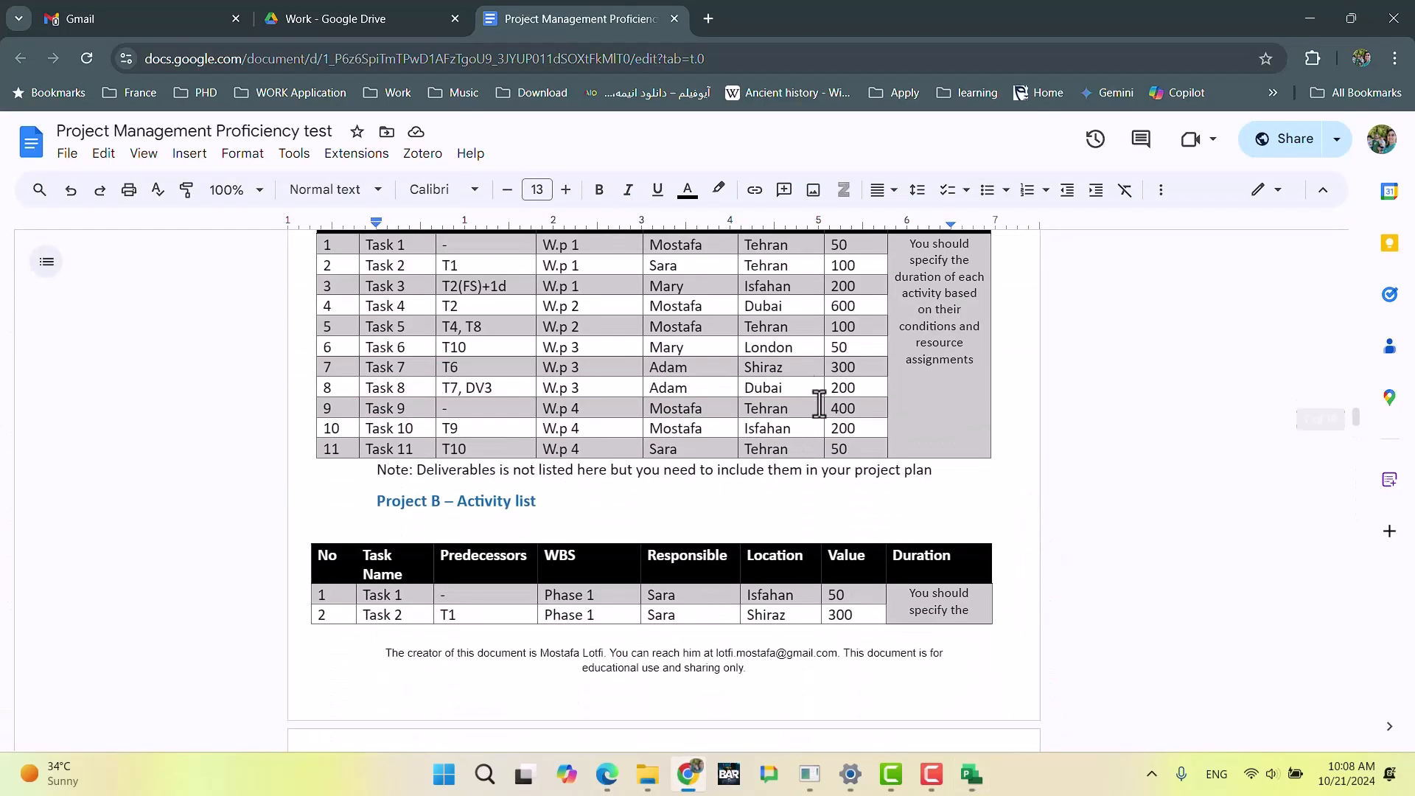
scroll(751, 461, "down", 7)
scroll(751, 462, "down", 8)
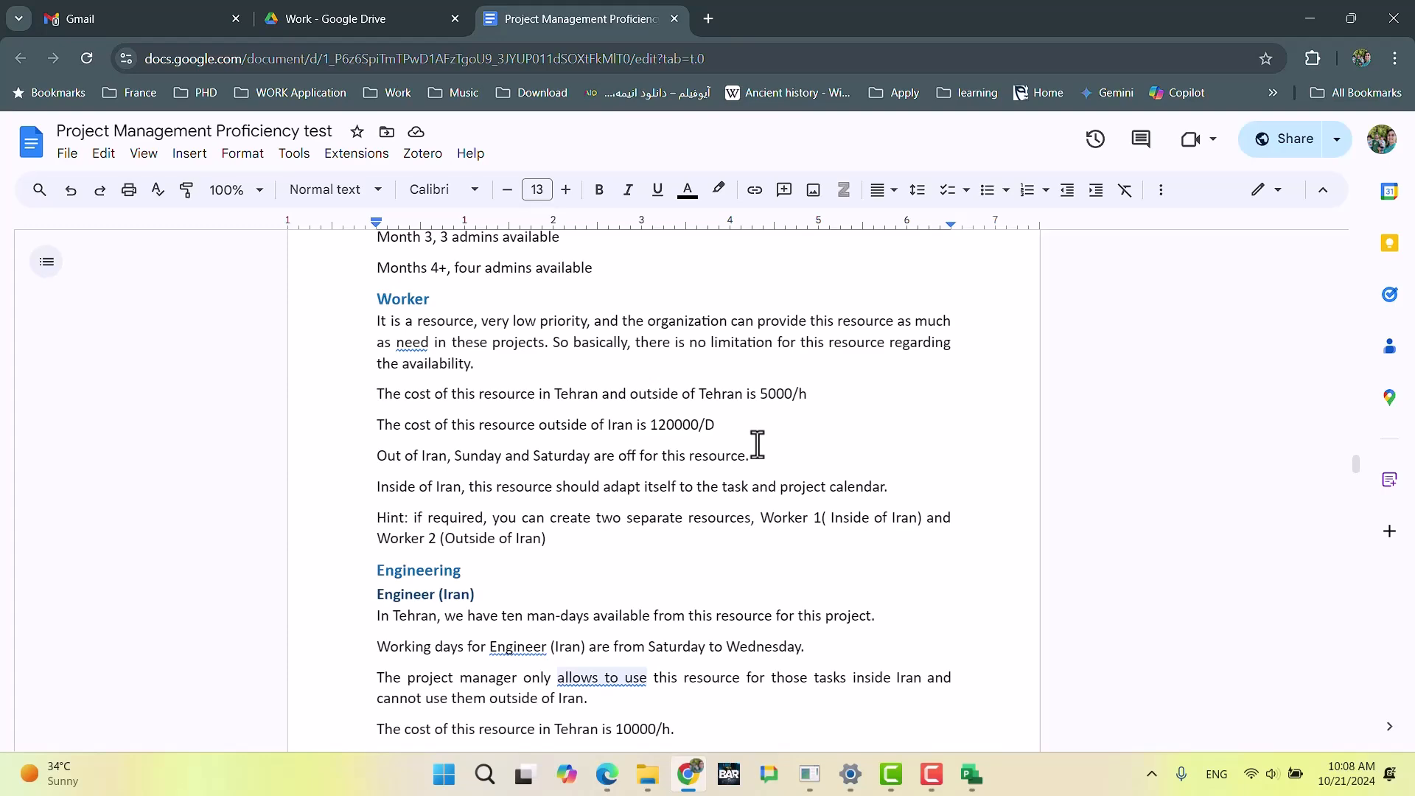
scroll(793, 412, "down", 6)
scroll(792, 412, "down", 15)
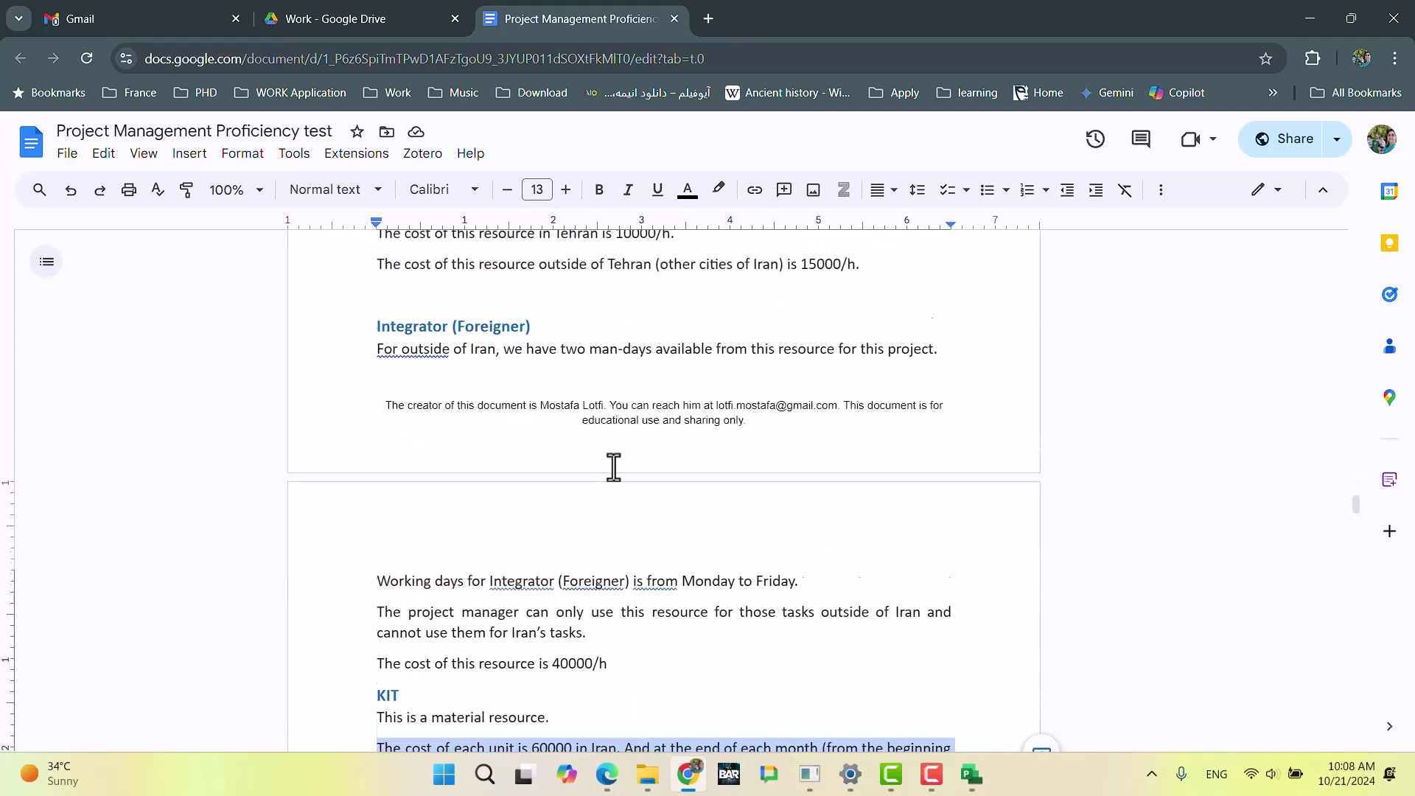
scroll(613, 466, "down", 3)
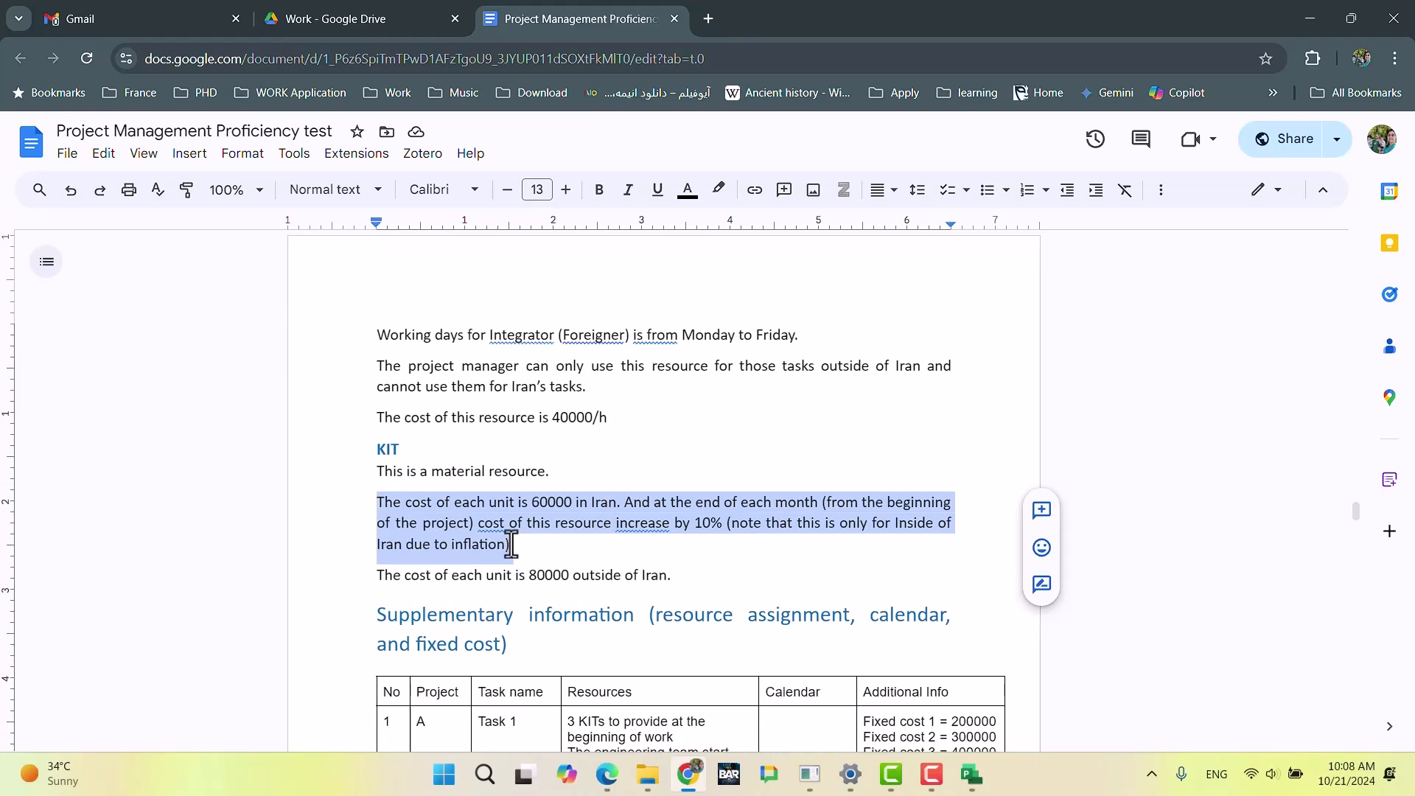
scroll(603, 484, "down", 3)
scroll(746, 410, "up", 2)
scroll(747, 410, "up", 10)
scroll(747, 410, "down", 3)
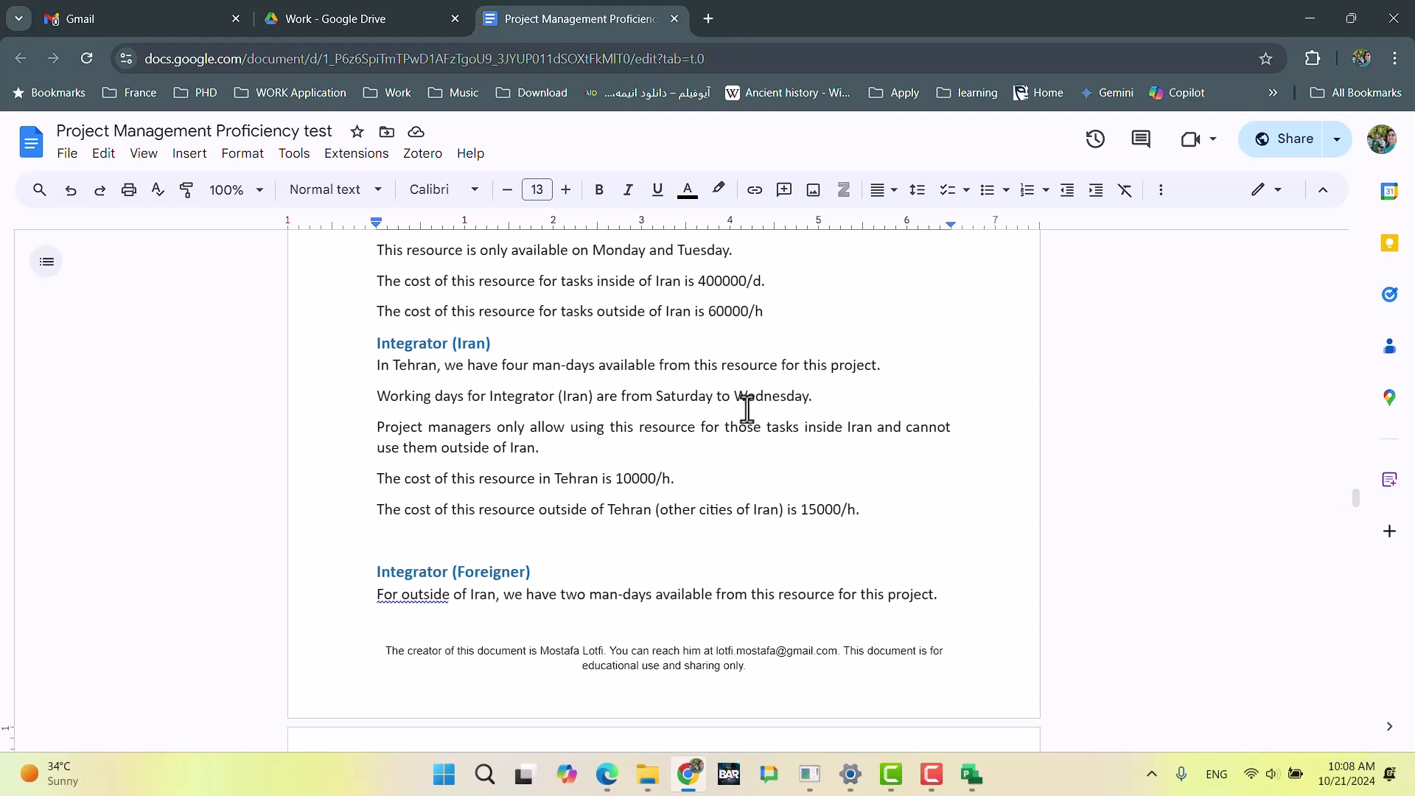
scroll(747, 410, "up", 3)
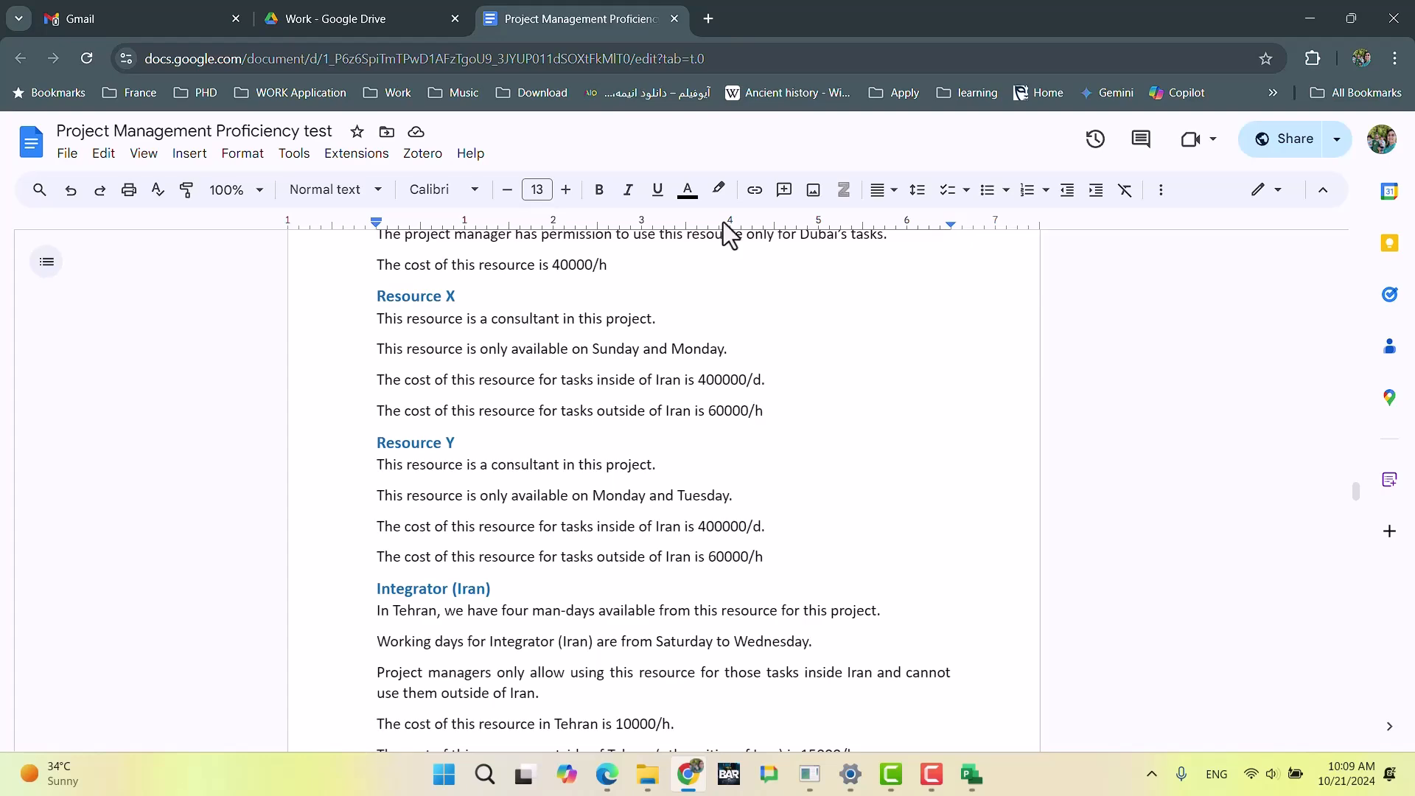
Step: Review the exam document's supplementary task information, risk management and resource description sections
scroll(717, 409, "down", 16)
scroll(718, 401, "up", 5)
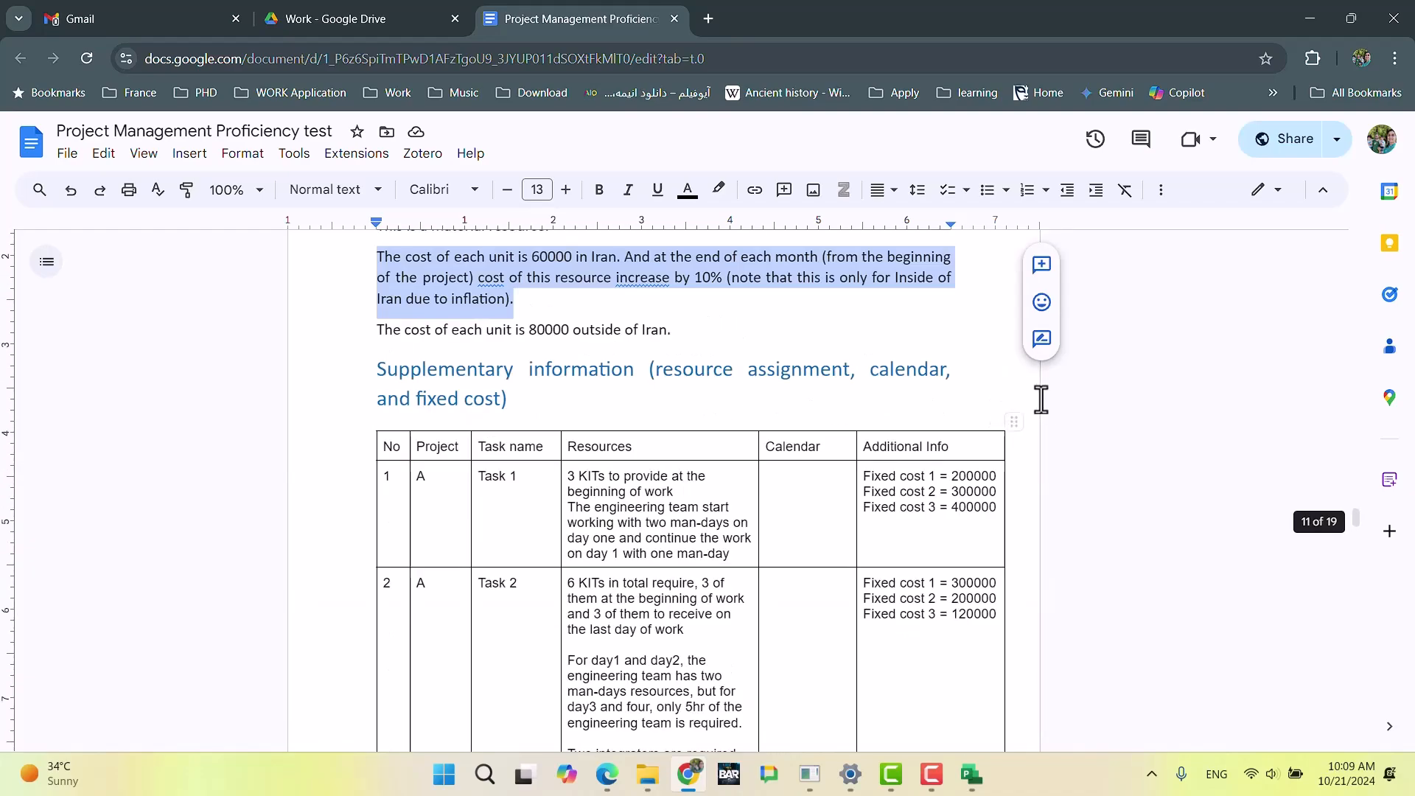
scroll(866, 549, "down", 1)
scroll(858, 542, "down", 20)
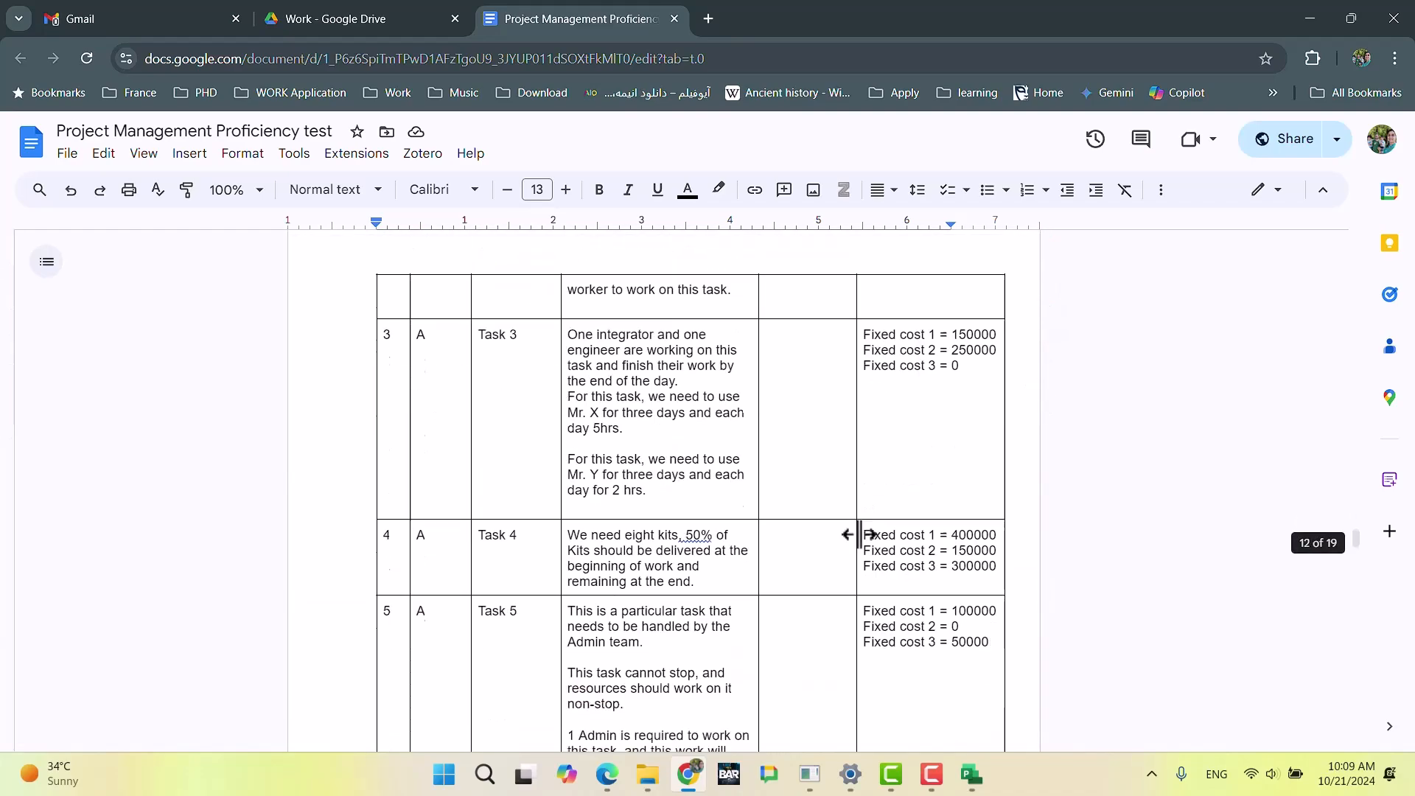
scroll(851, 536, "up", 6)
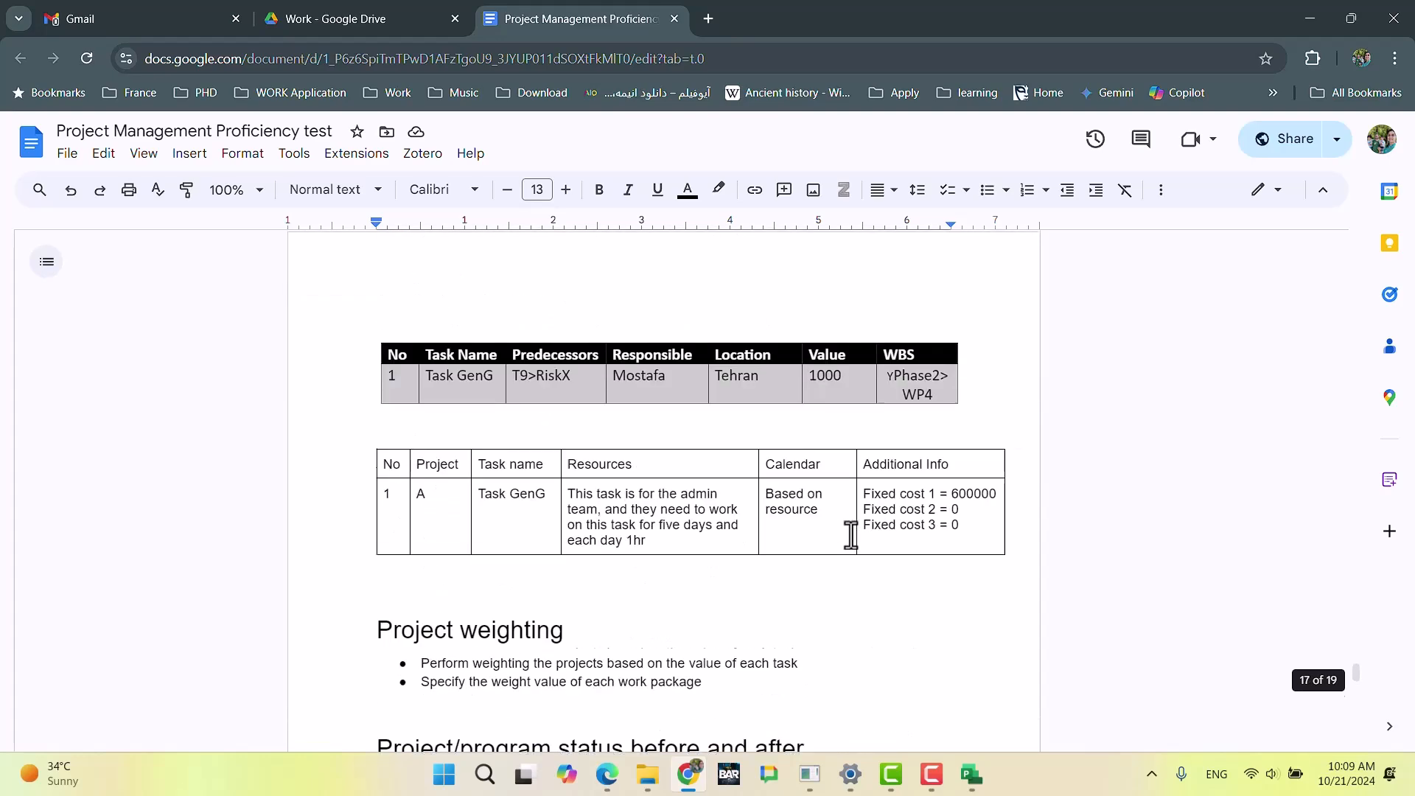
scroll(851, 536, "down", 2)
scroll(852, 536, "up", 5)
scroll(848, 534, "up", 2)
scroll(850, 536, "down", 5)
scroll(793, 519, "up", 10)
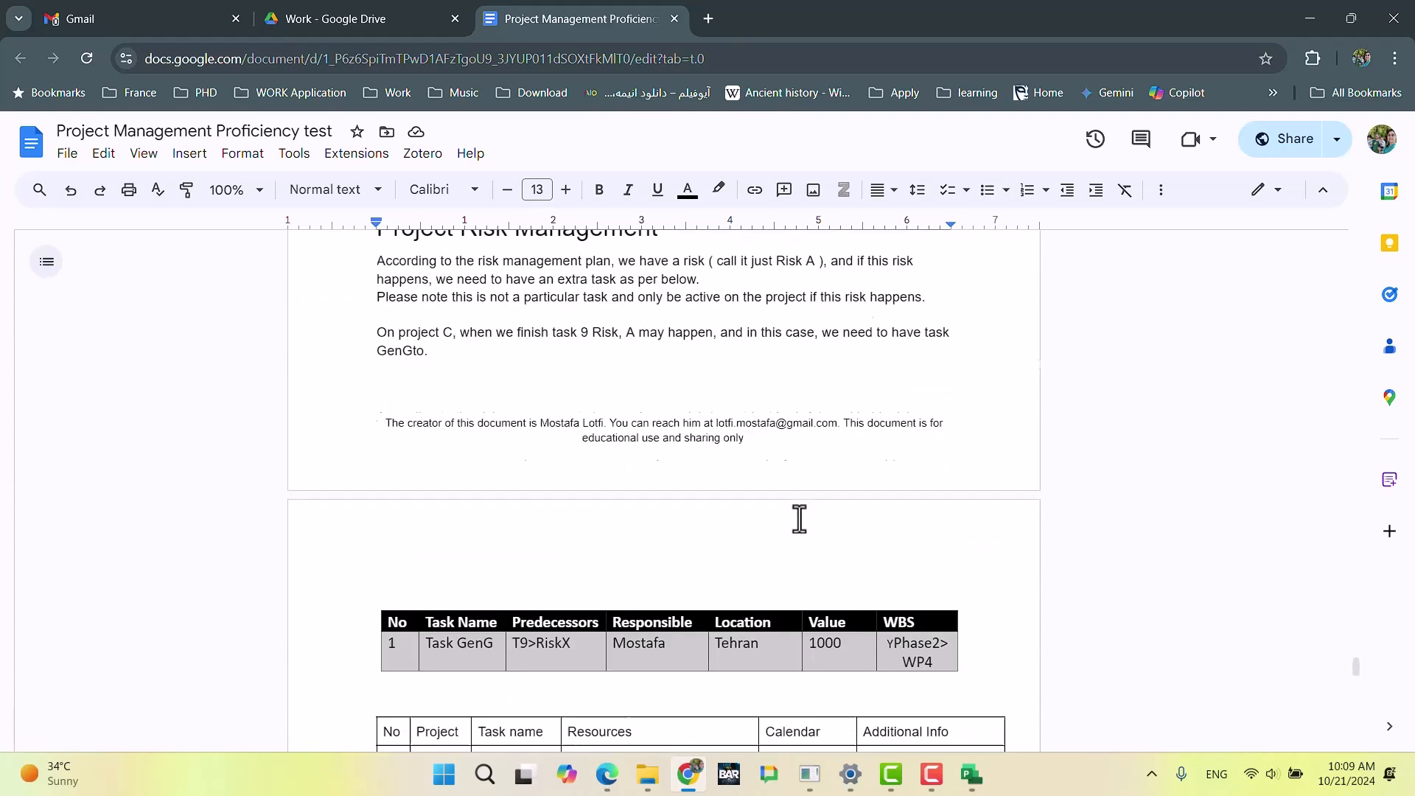
scroll(810, 520, "up", 8)
scroll(808, 516, "down", 5)
scroll(803, 510, "down", 3)
scroll(803, 510, "up", 15)
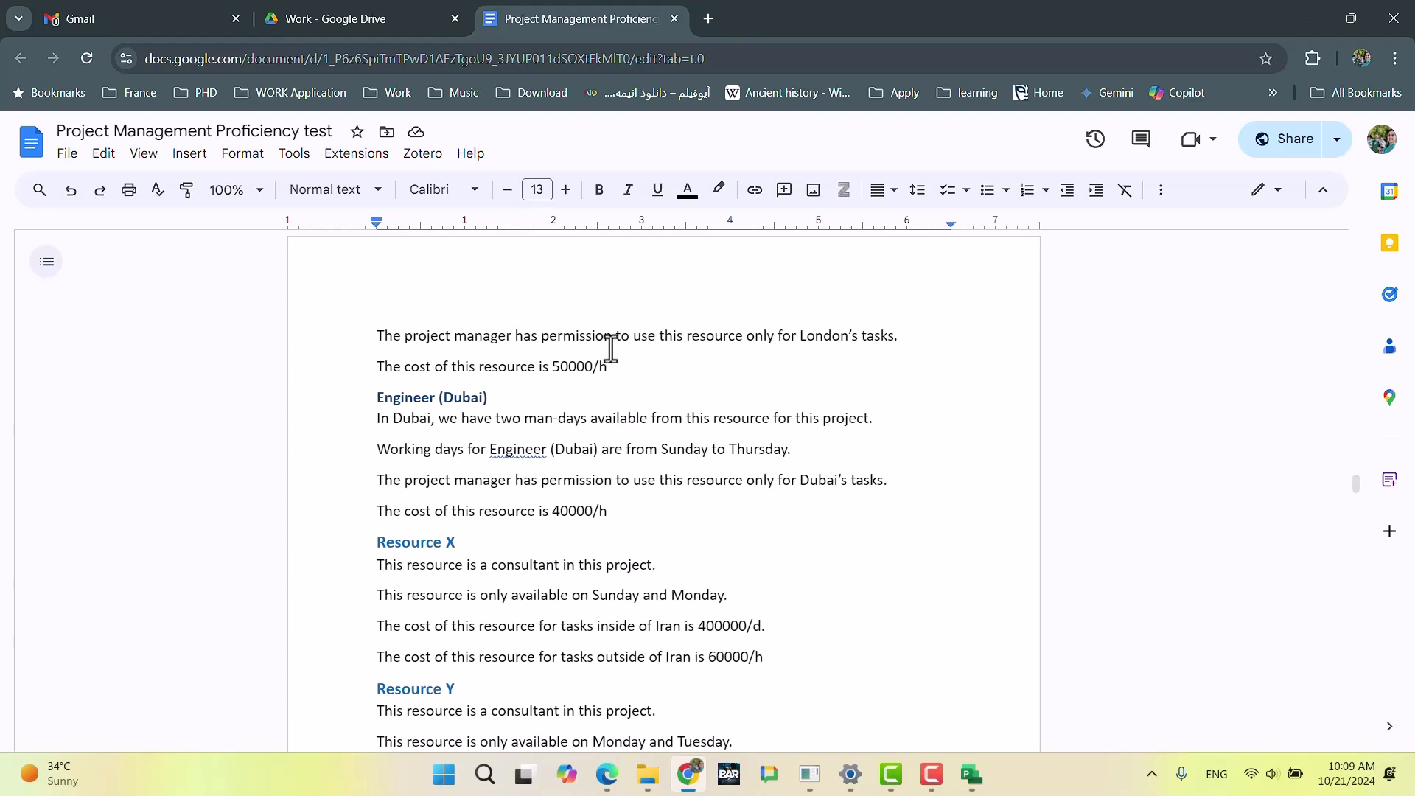
Step: Switch to Microsoft Project with Rp.mpp, then open the UltimateExam.mpp program file from its folder
left_click(970, 774)
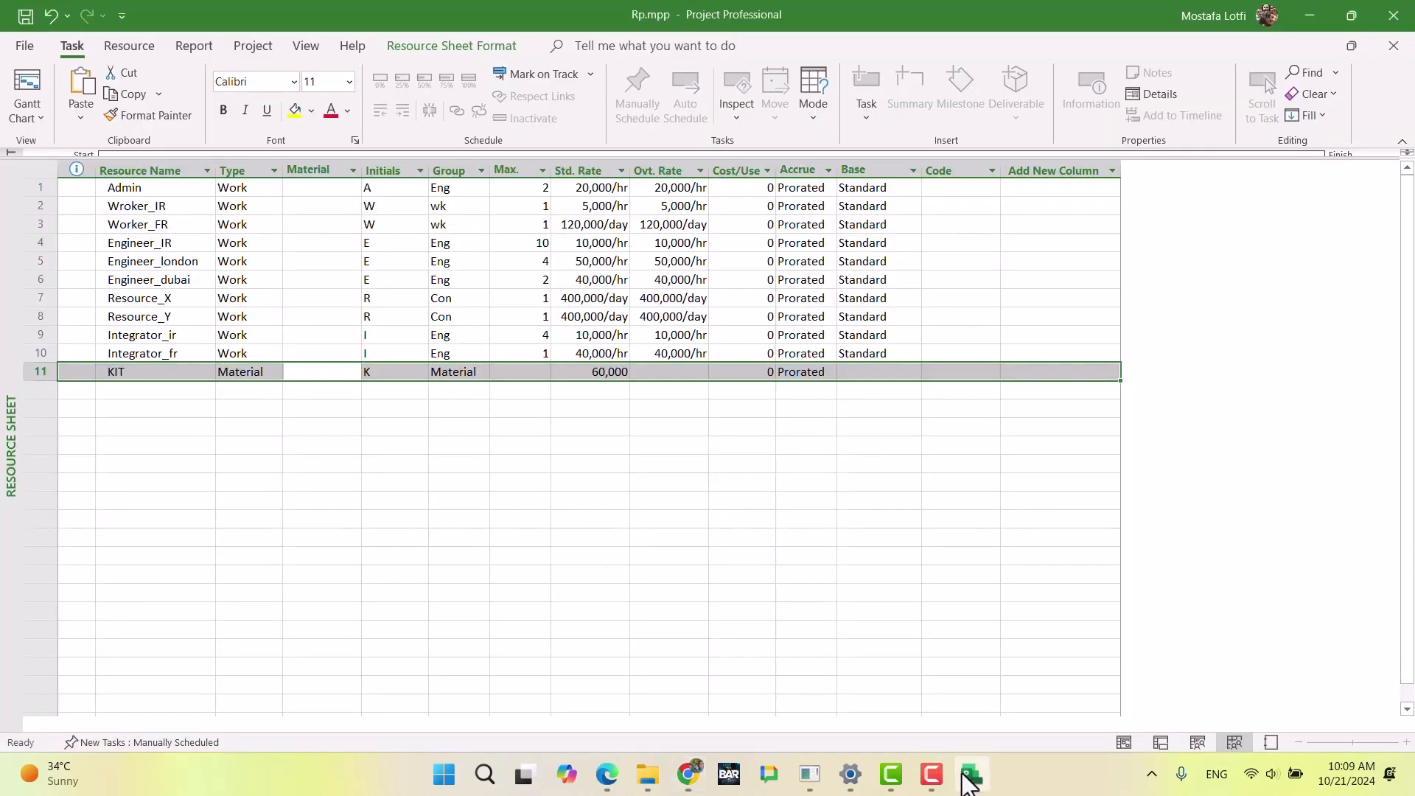
left_click(704, 520)
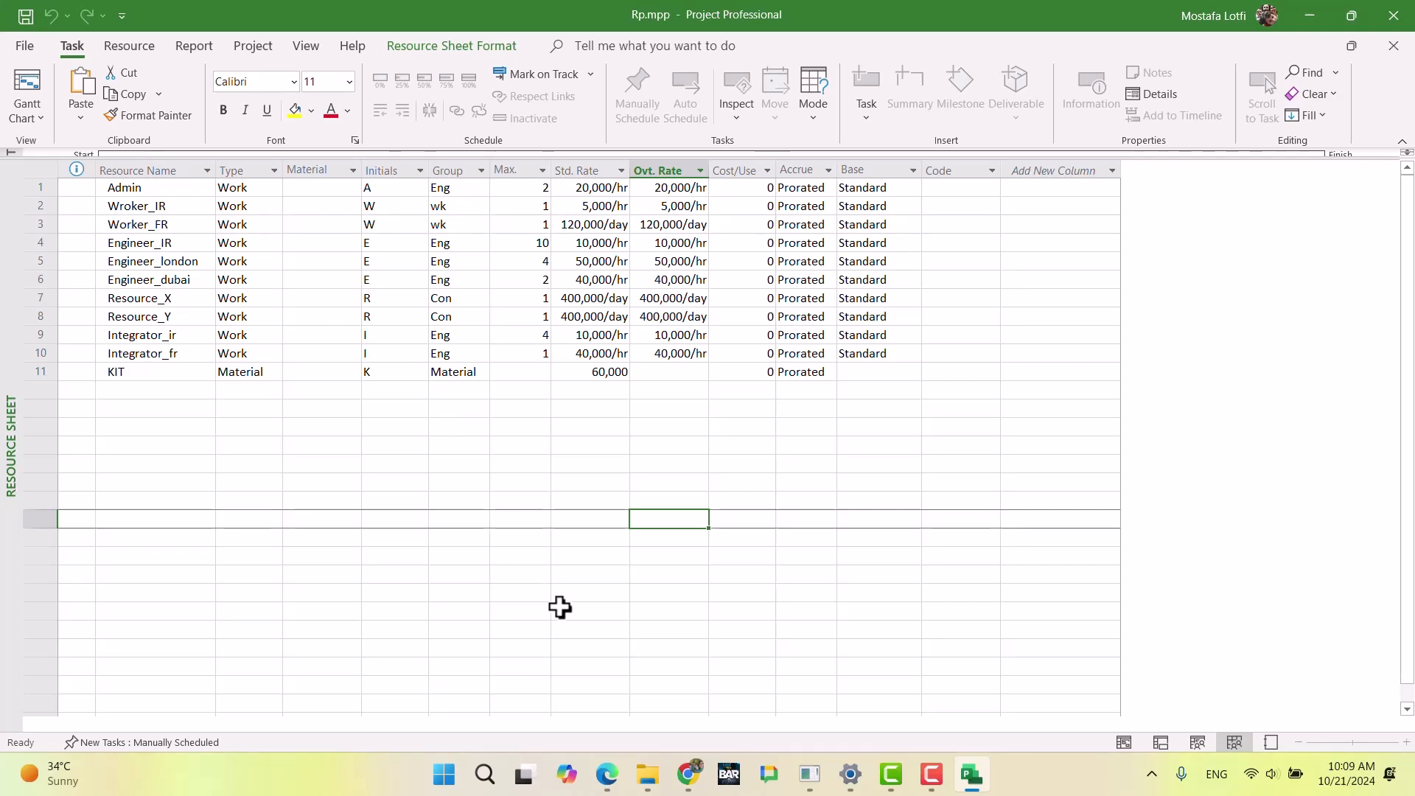
mouse_move(648, 773)
left_click(634, 629)
double_click(277, 281)
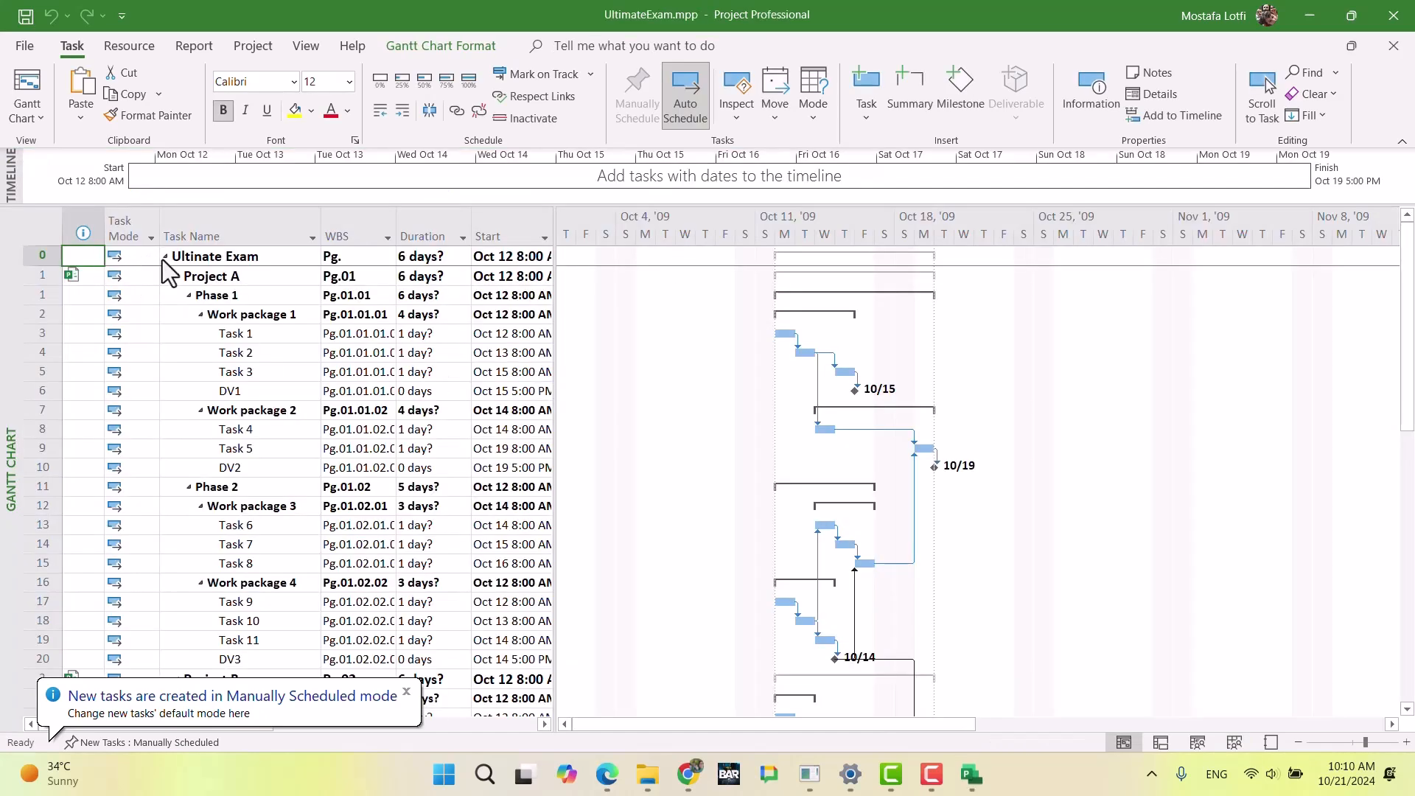
Step: Create a new base calendar named Base Calendar as a copy of the Standard calendar
left_click(255, 48)
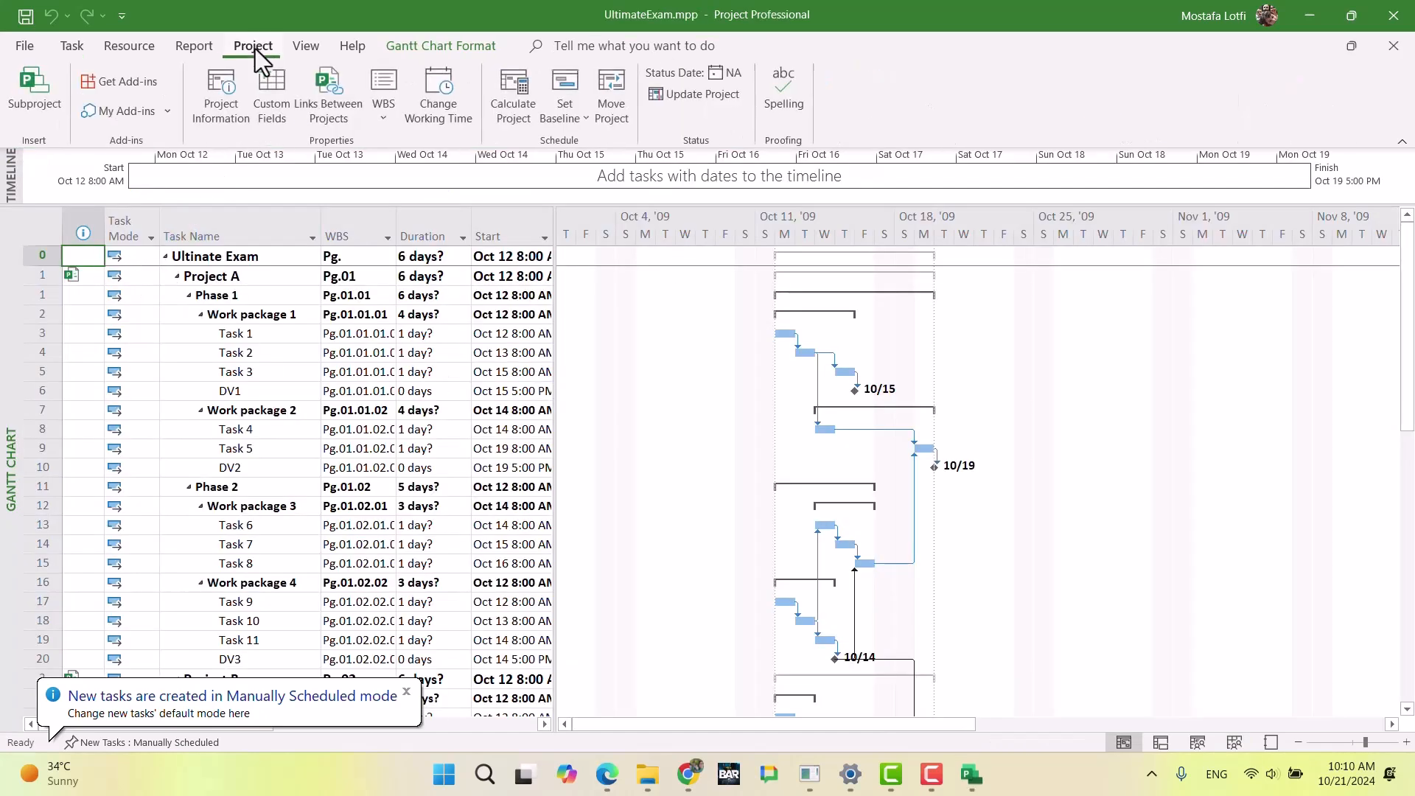
left_click(437, 121)
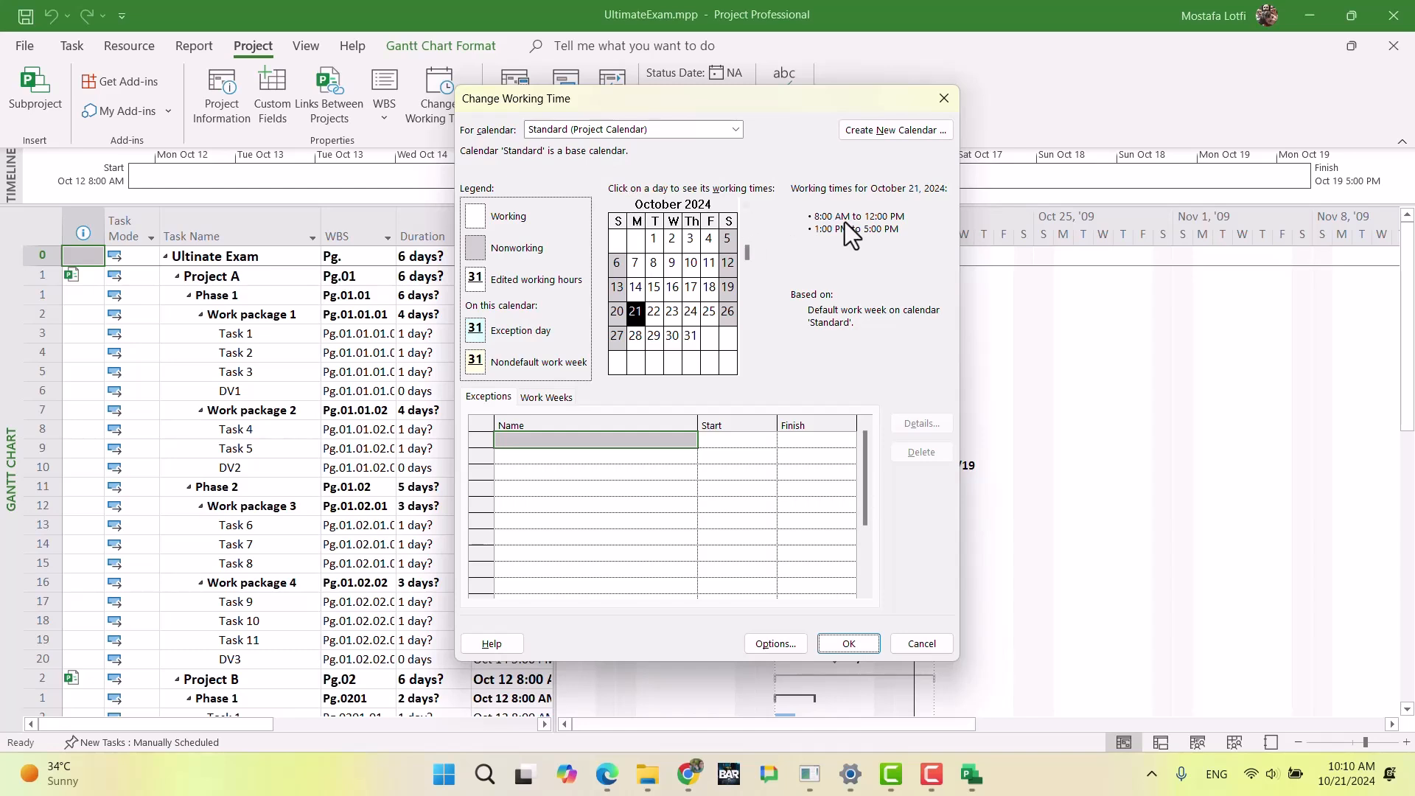
left_click(877, 132)
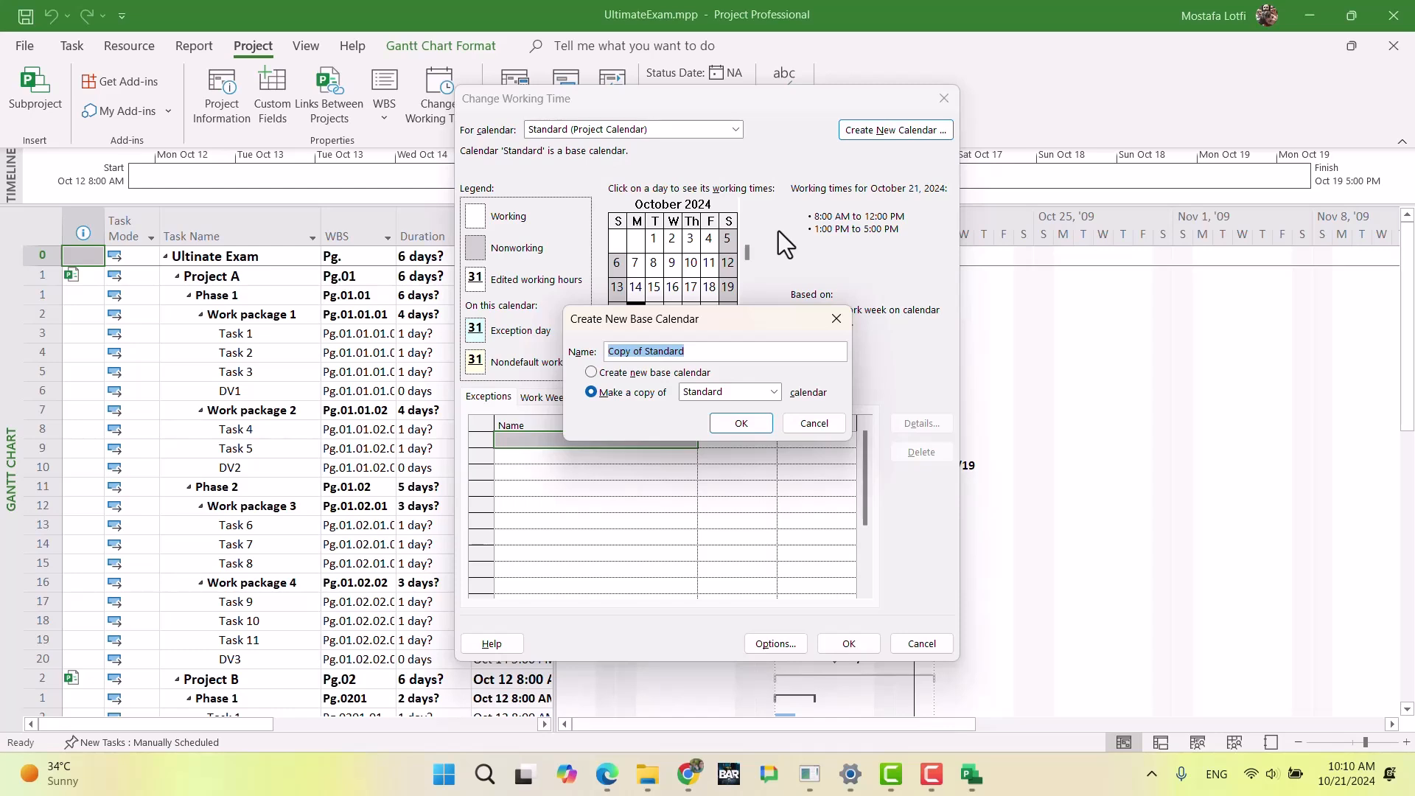
type("Prog")
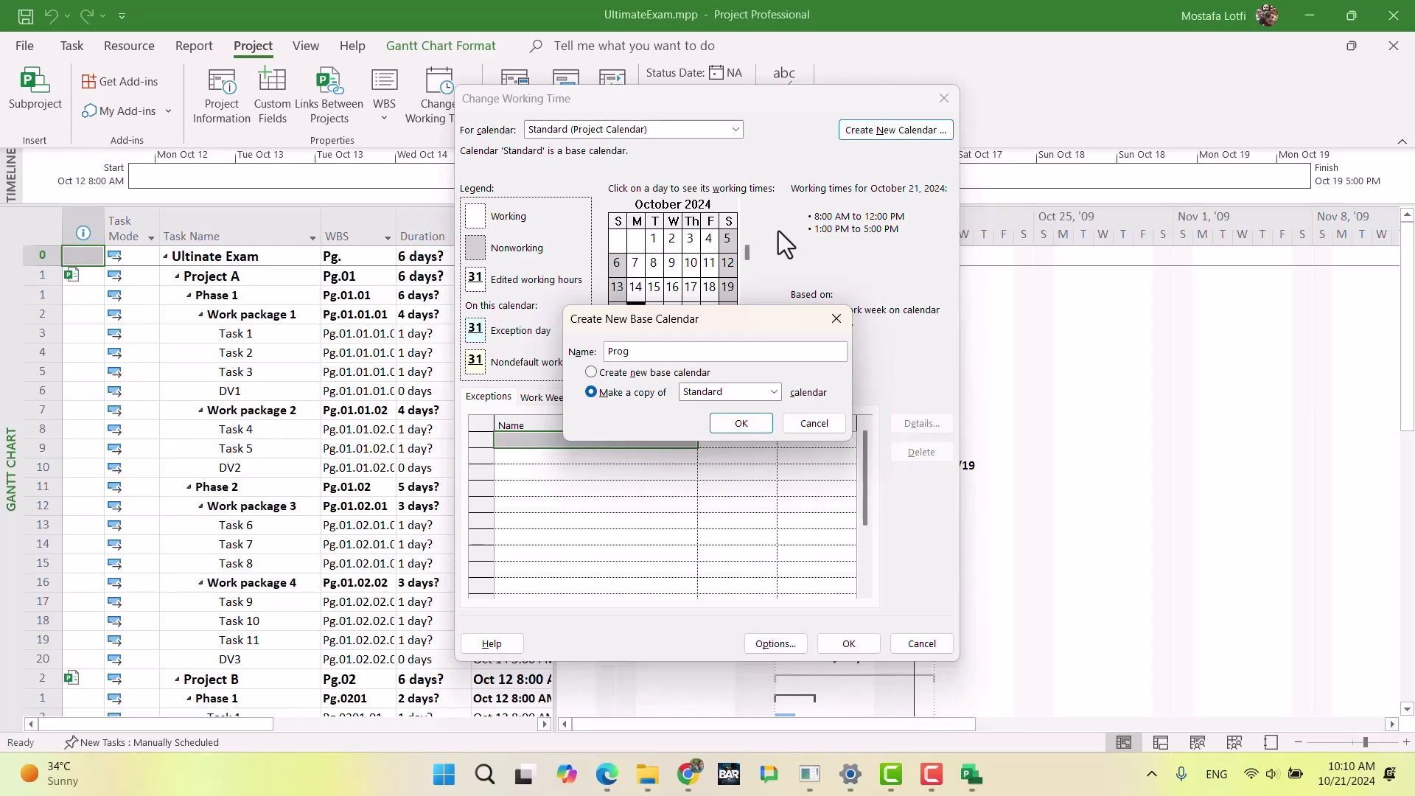
key("BackSpace")
key("BackSpace")
key("BackSpace")
key("BackSpace")
type("Base calendar")
left_click(741, 424)
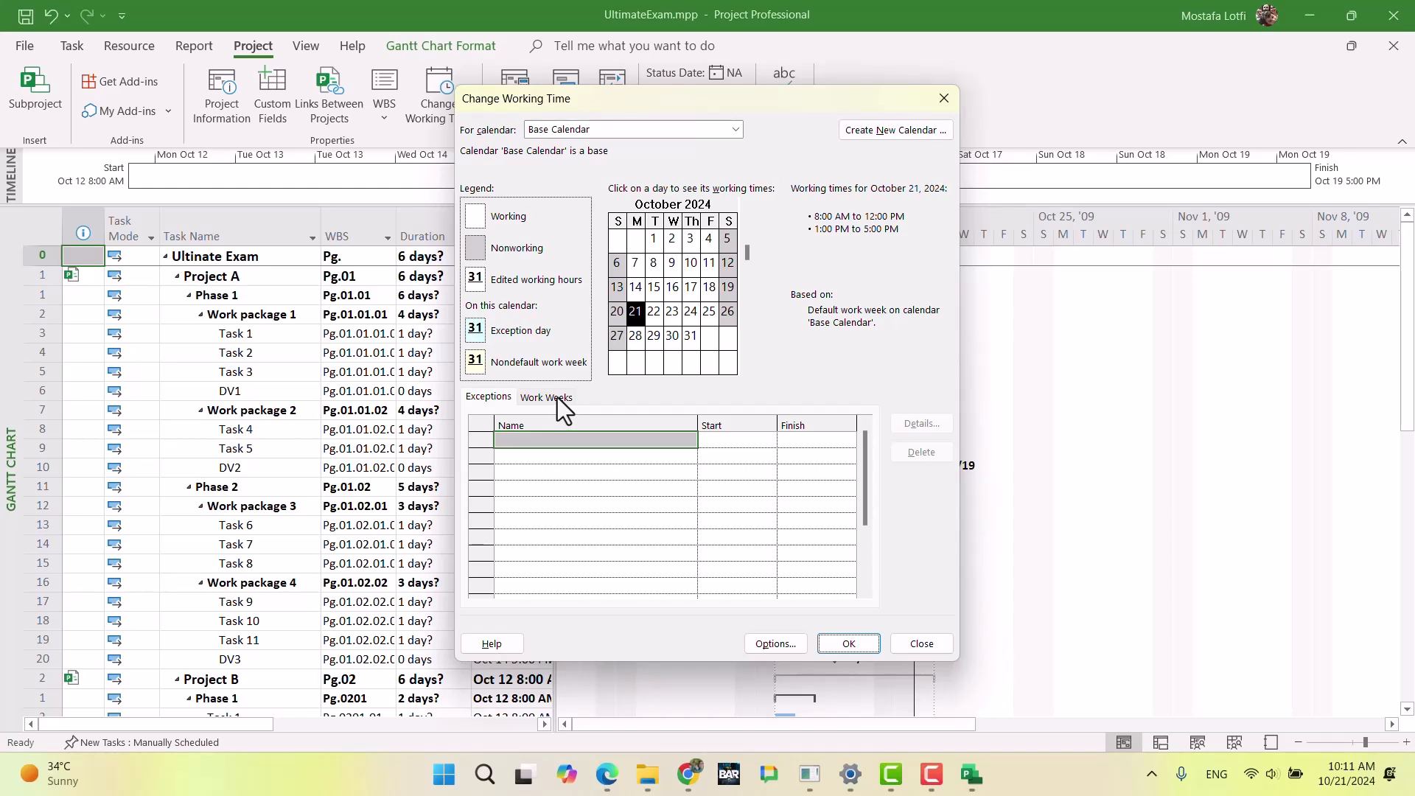
Step: In Base Calendar's default work week, set all seven days to work 7:00 AM to 12:00 PM and 1:00 PM to 6:00 PM
left_click(537, 399)
left_click(911, 429)
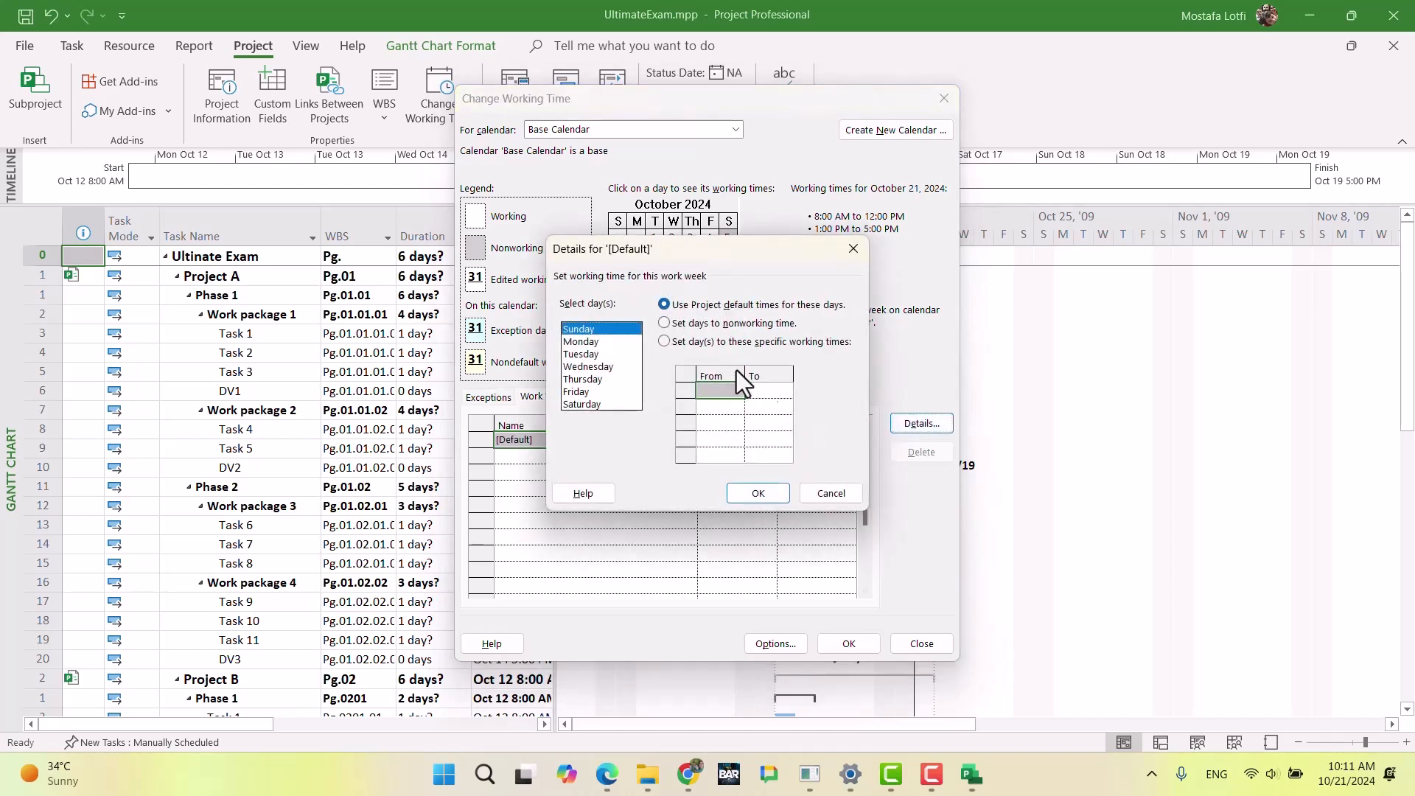
left_click_drag(615, 332, 604, 403)
left_click(664, 341)
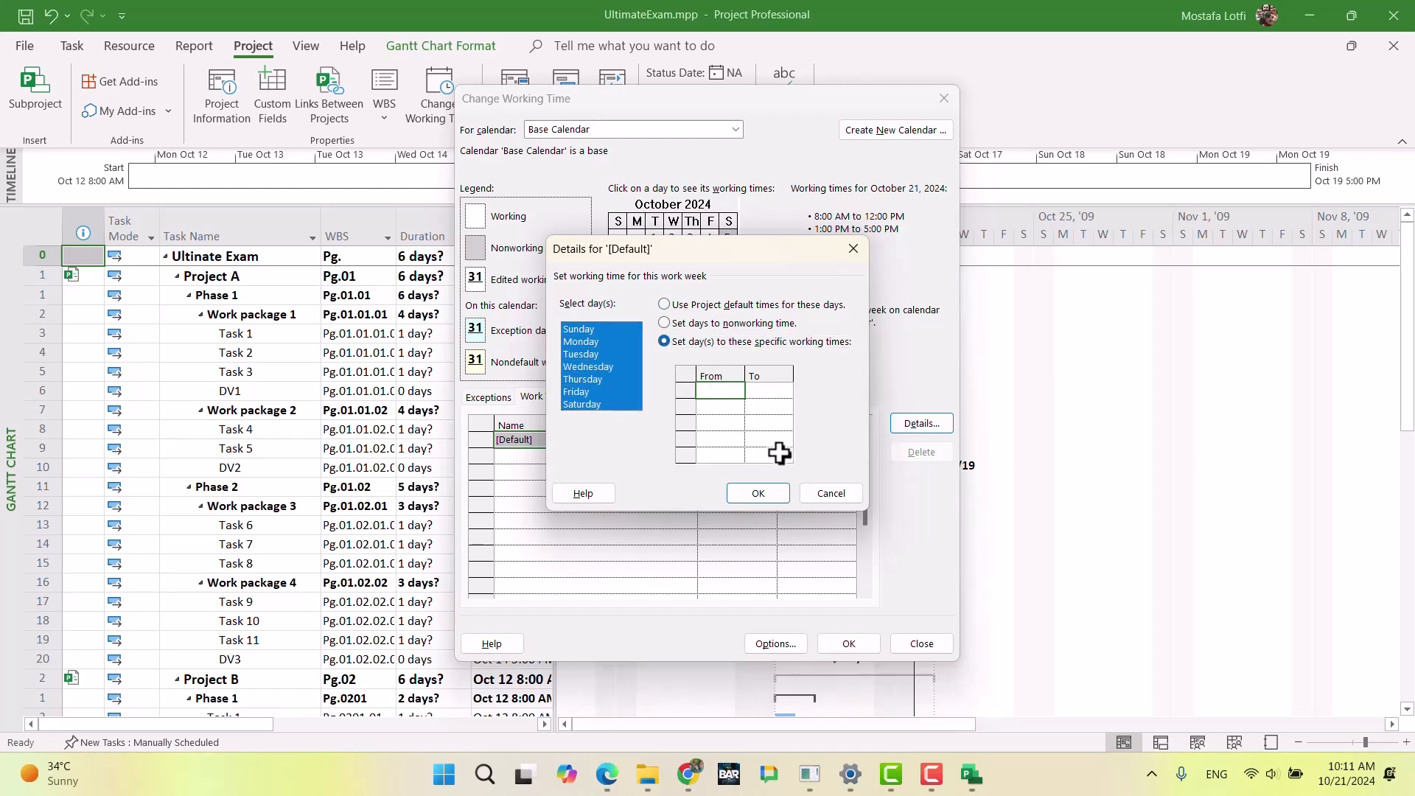
type("7")
key("Tab")
type("12")
key("Tab")
type("1")
key("Tab")
type("6")
key("Tab")
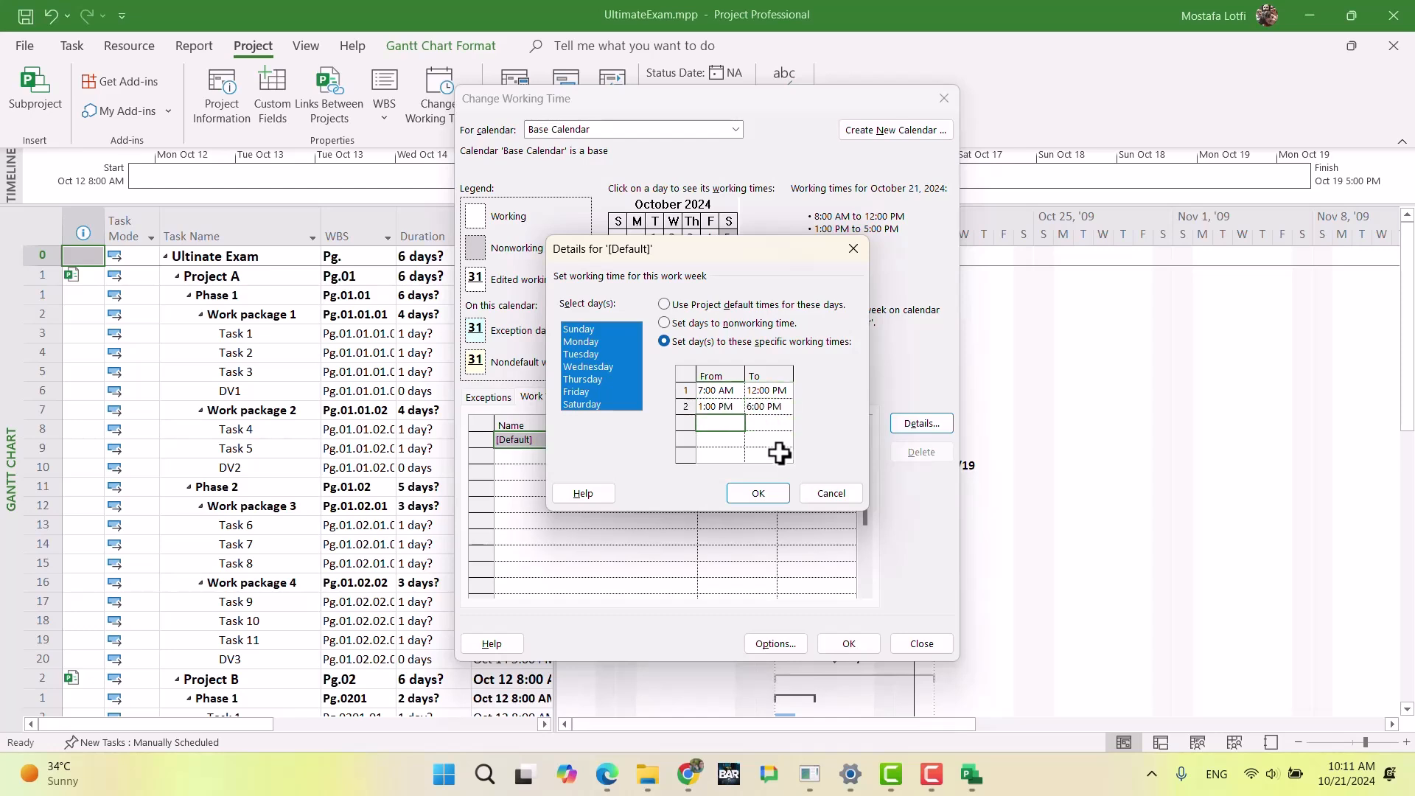
left_click(758, 493)
left_click(633, 488)
left_click(586, 439)
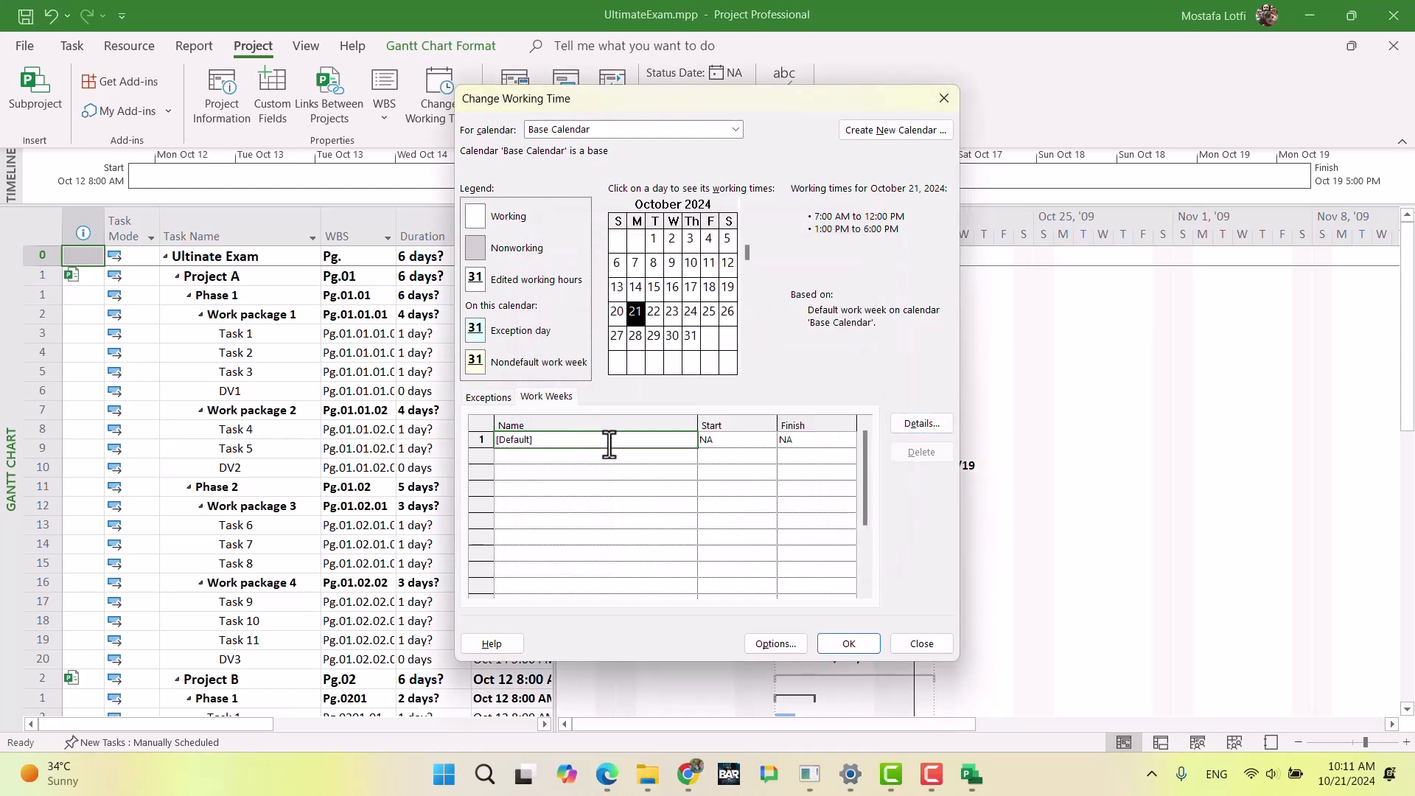
left_click(708, 263)
left_click(690, 288)
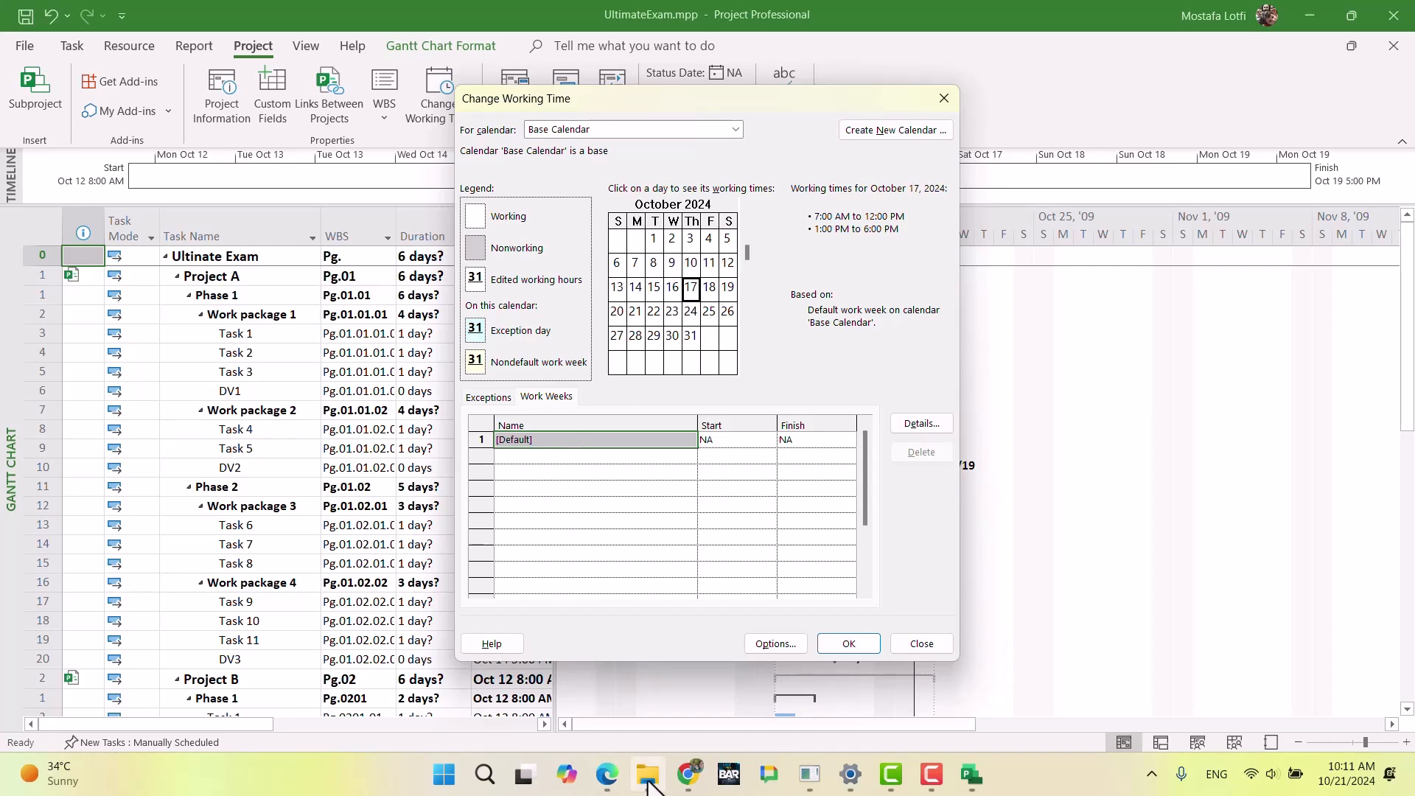
Step: Switch to Chrome and review the Project & Program calendar requirements in the exam document
left_click(687, 774)
scroll(689, 469, "up", 20)
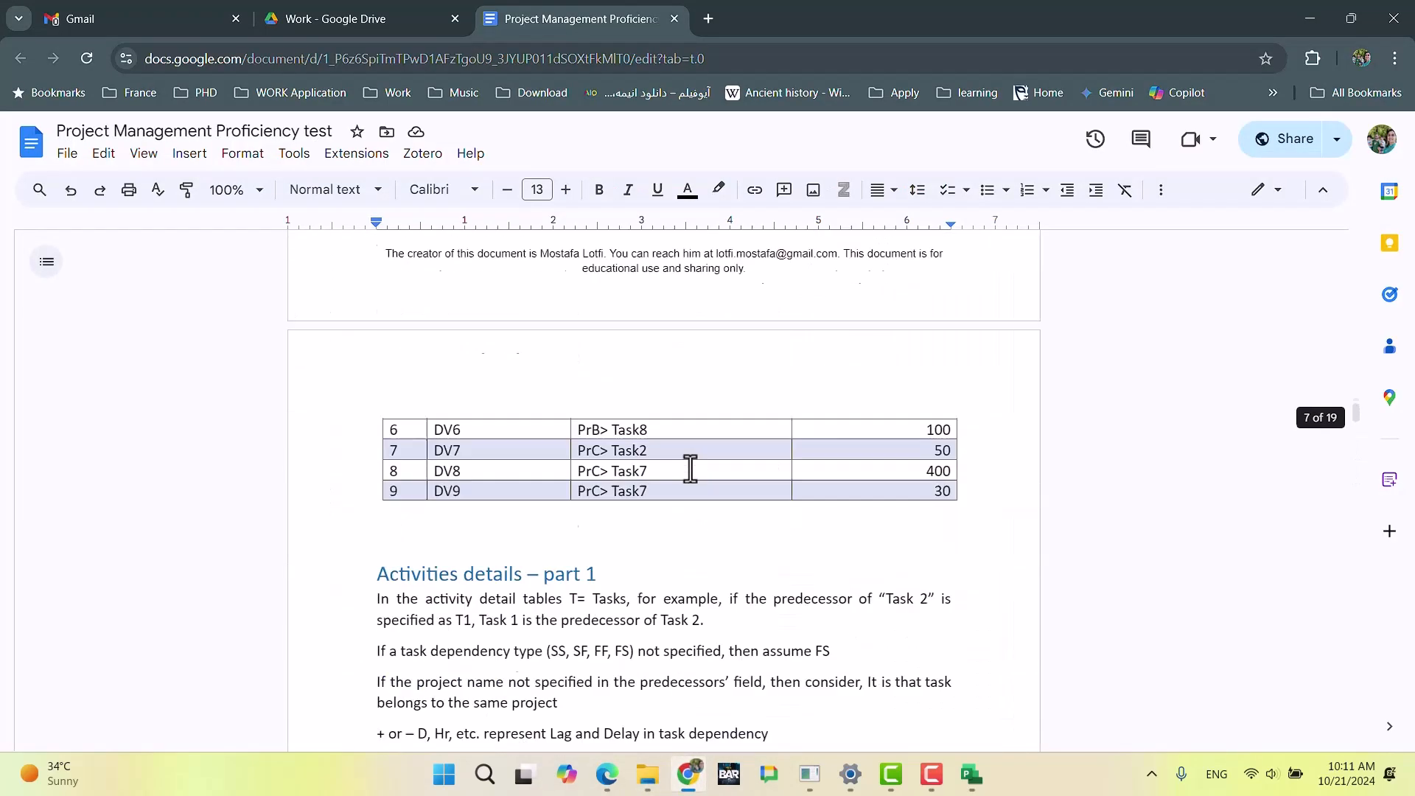
scroll(688, 470, "up", 10)
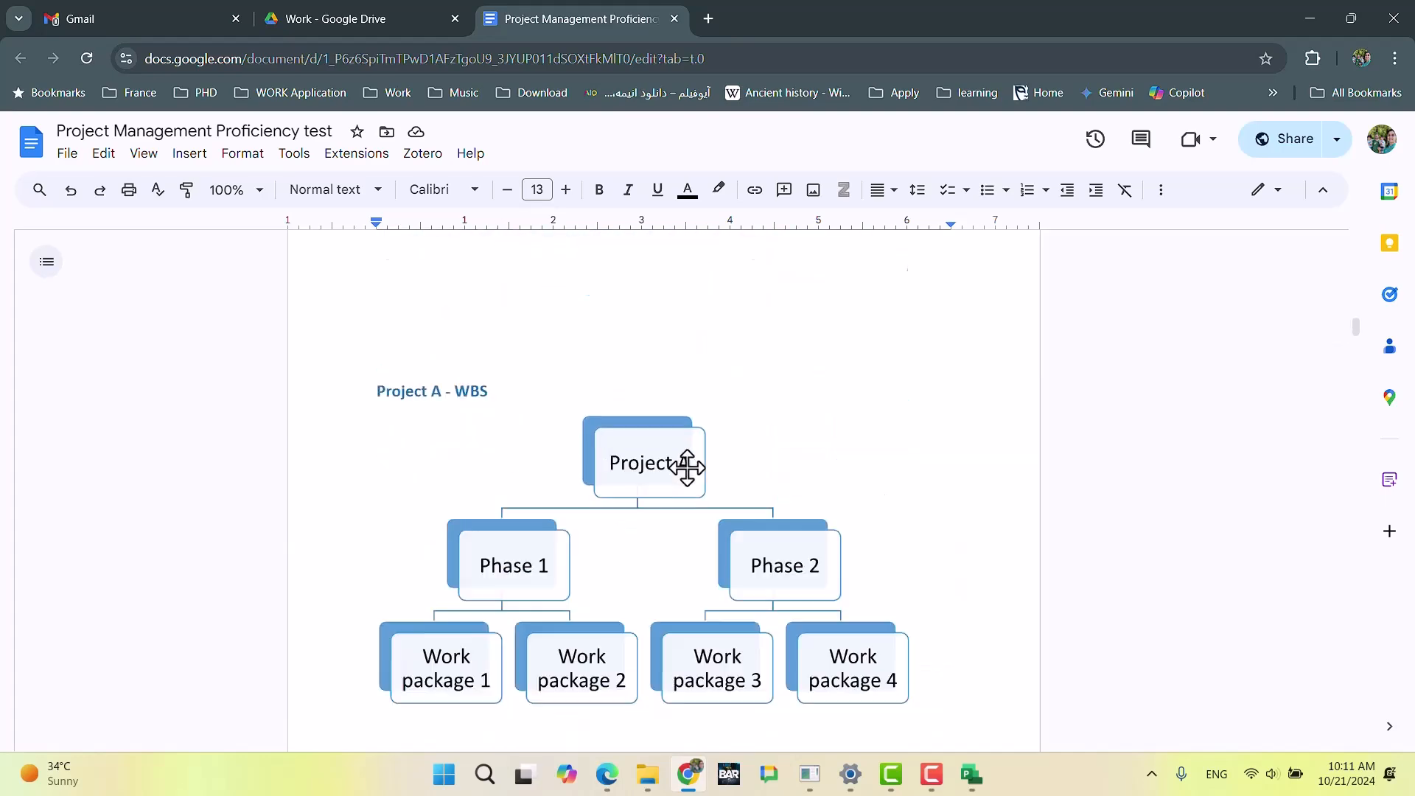
scroll(675, 474, "up", 5)
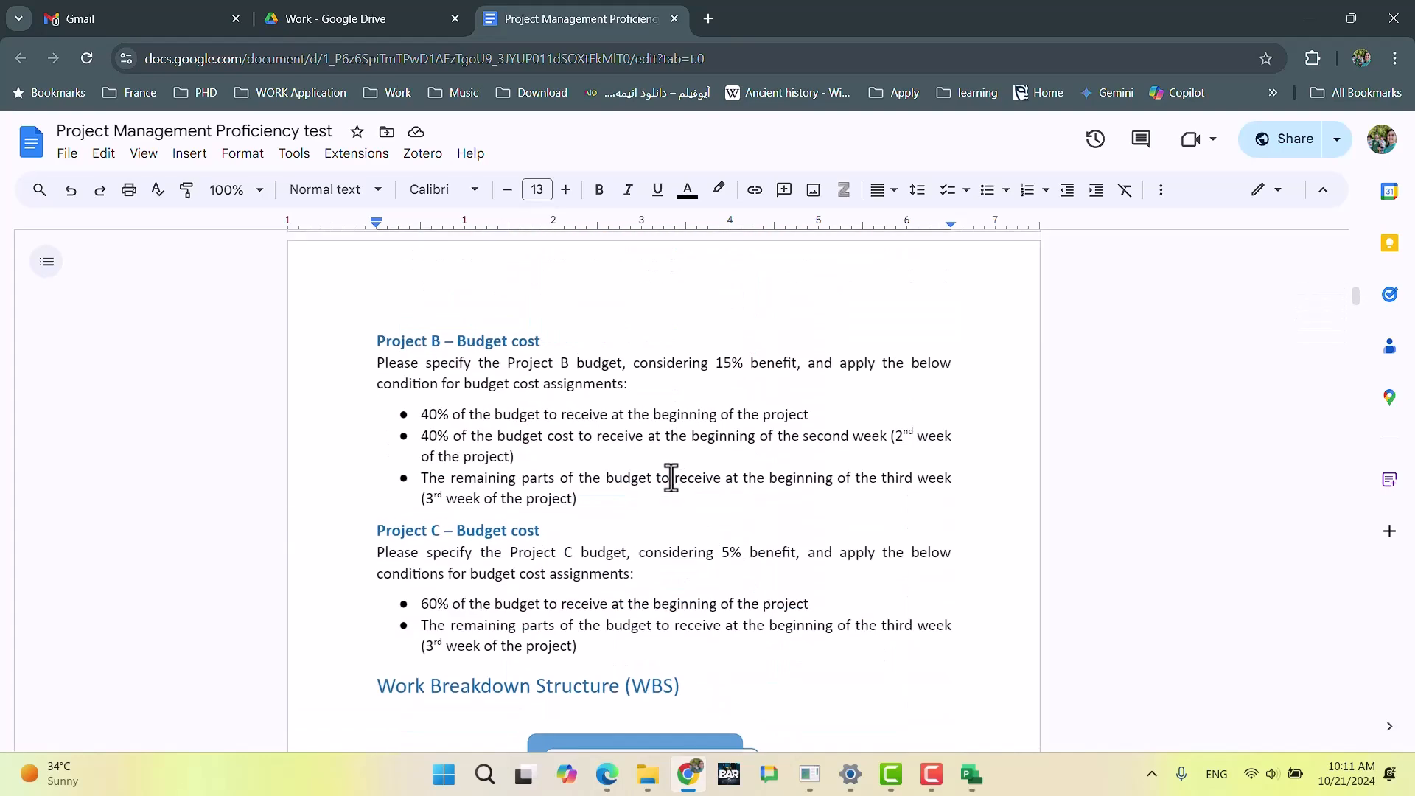
scroll(668, 478, "up", 3)
scroll(667, 477, "up", 8)
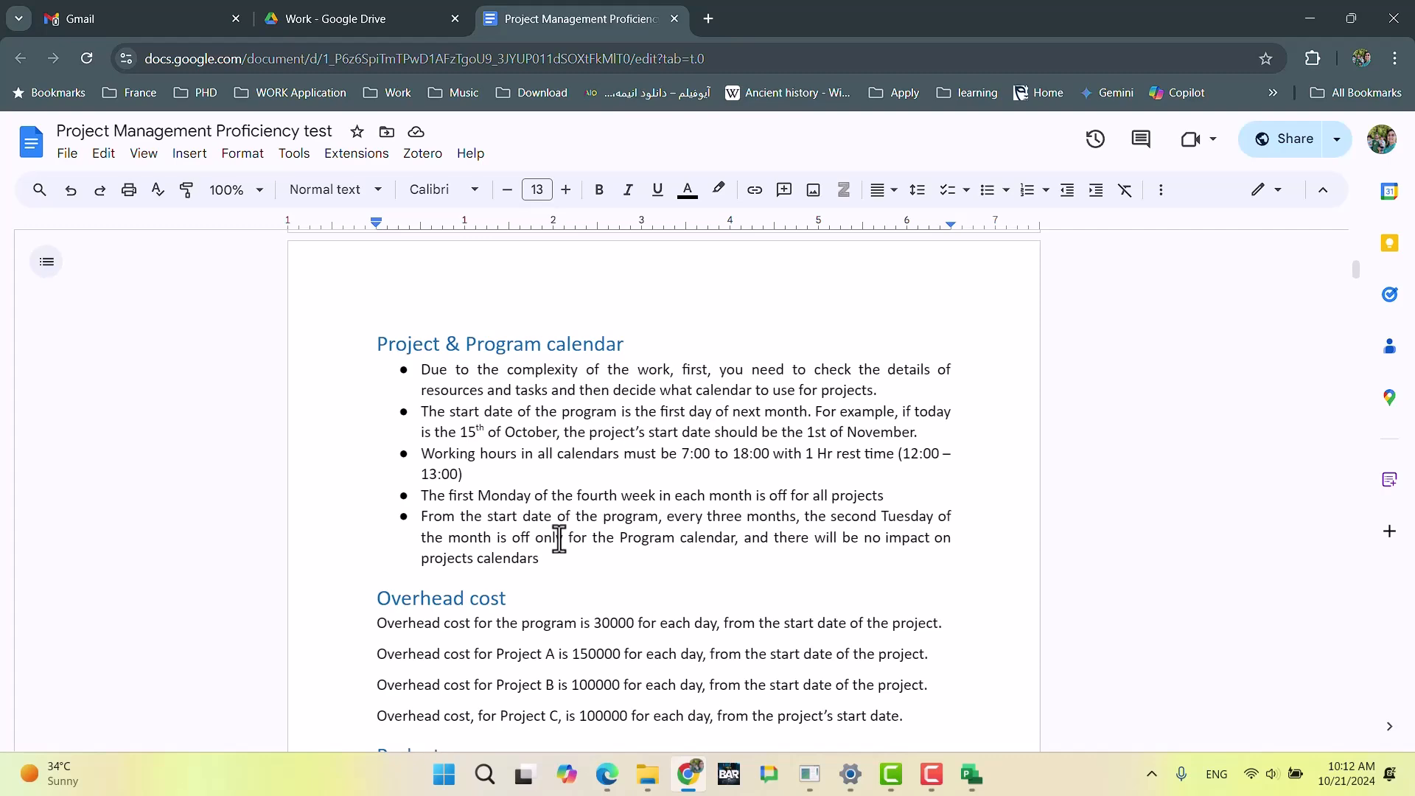
Step: Return to UltimateExam.mpp in Microsoft Project and save the working time changes made to Base Calendar
mouse_move(971, 774)
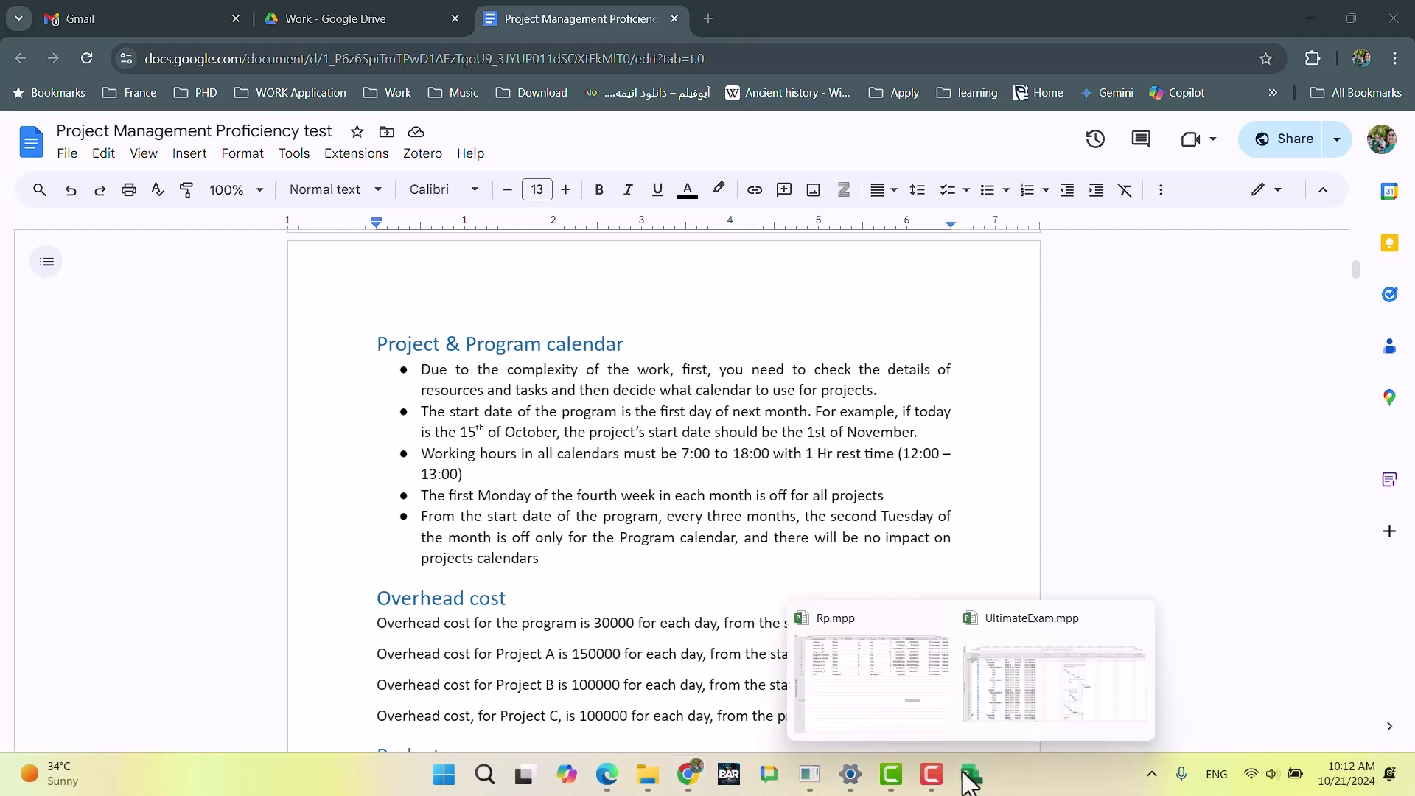
left_click(1029, 678)
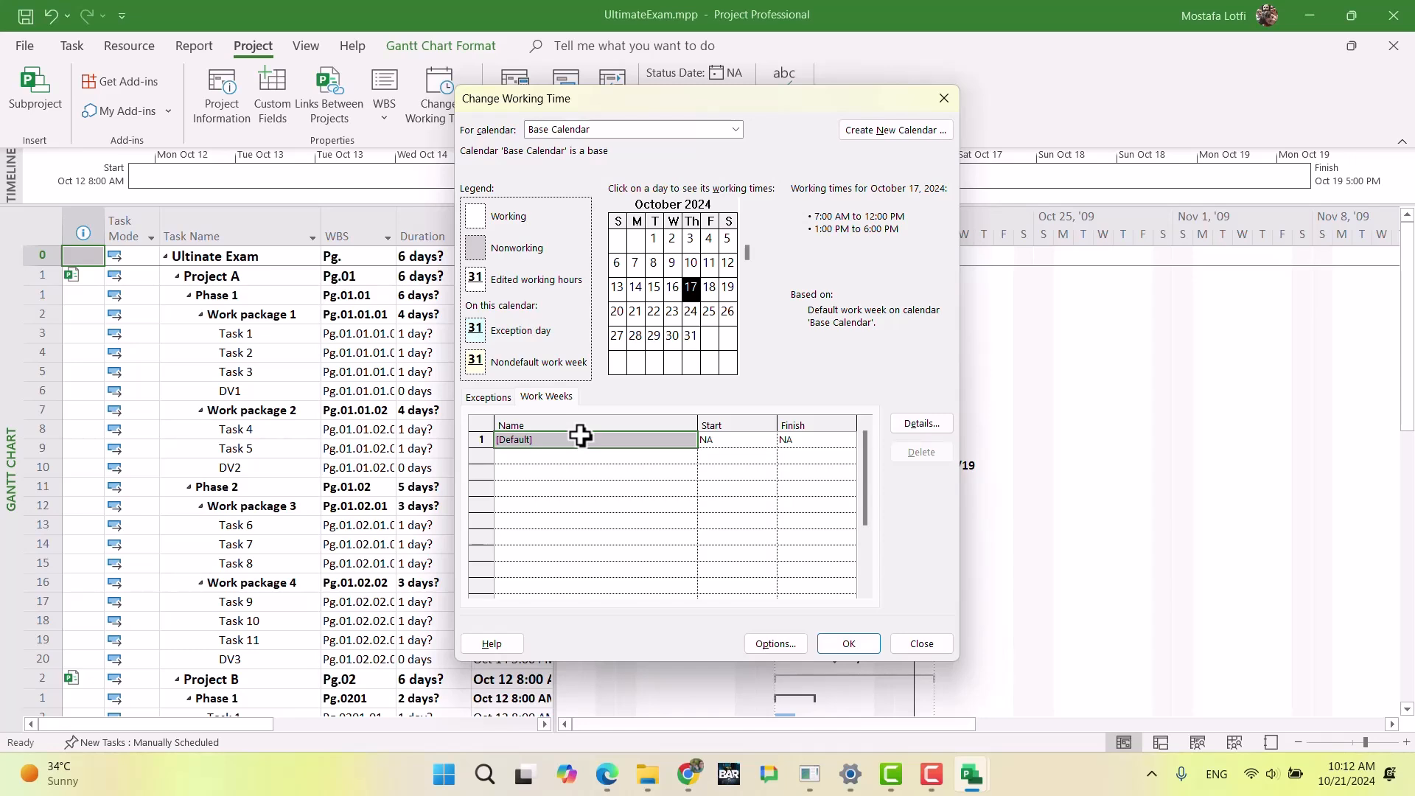
left_click(572, 471)
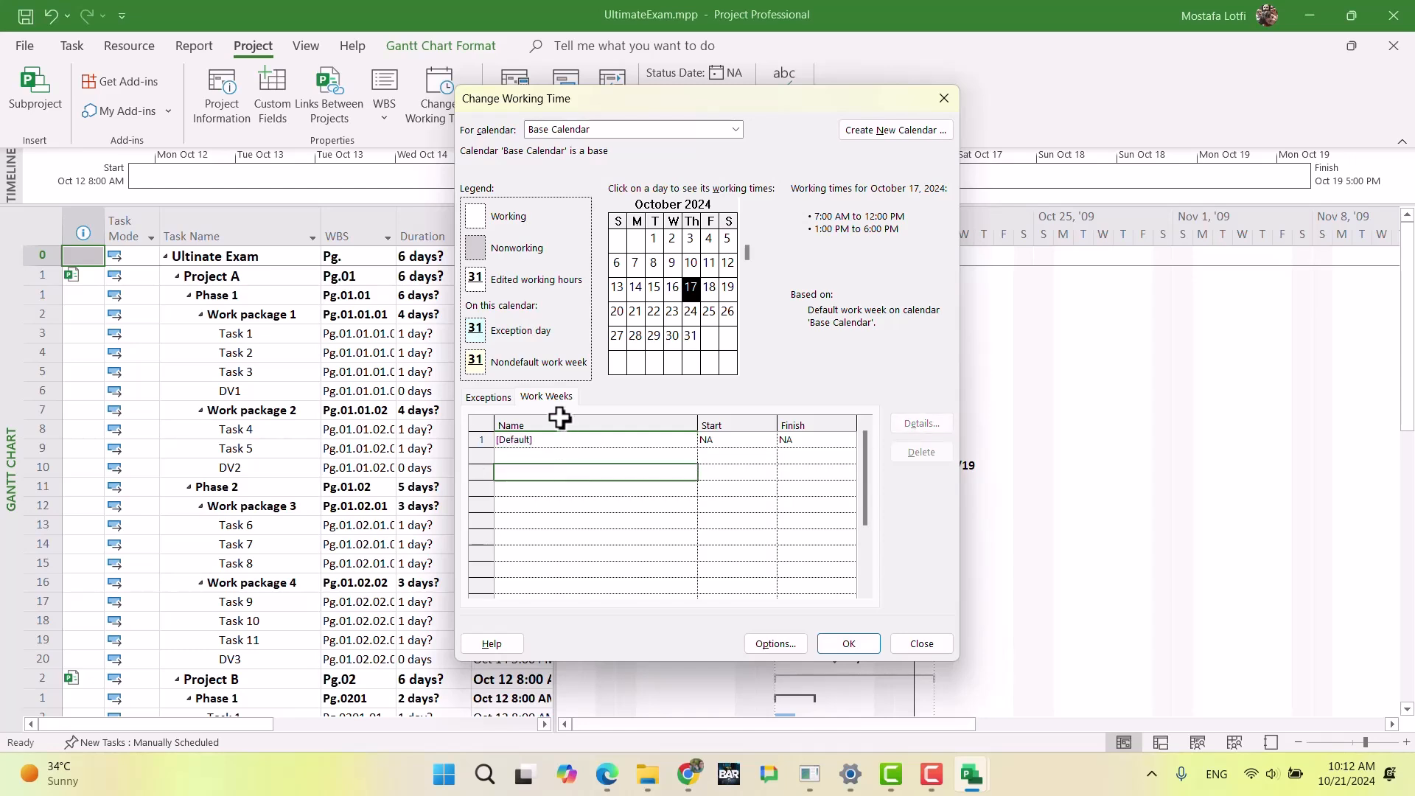
left_click(847, 643)
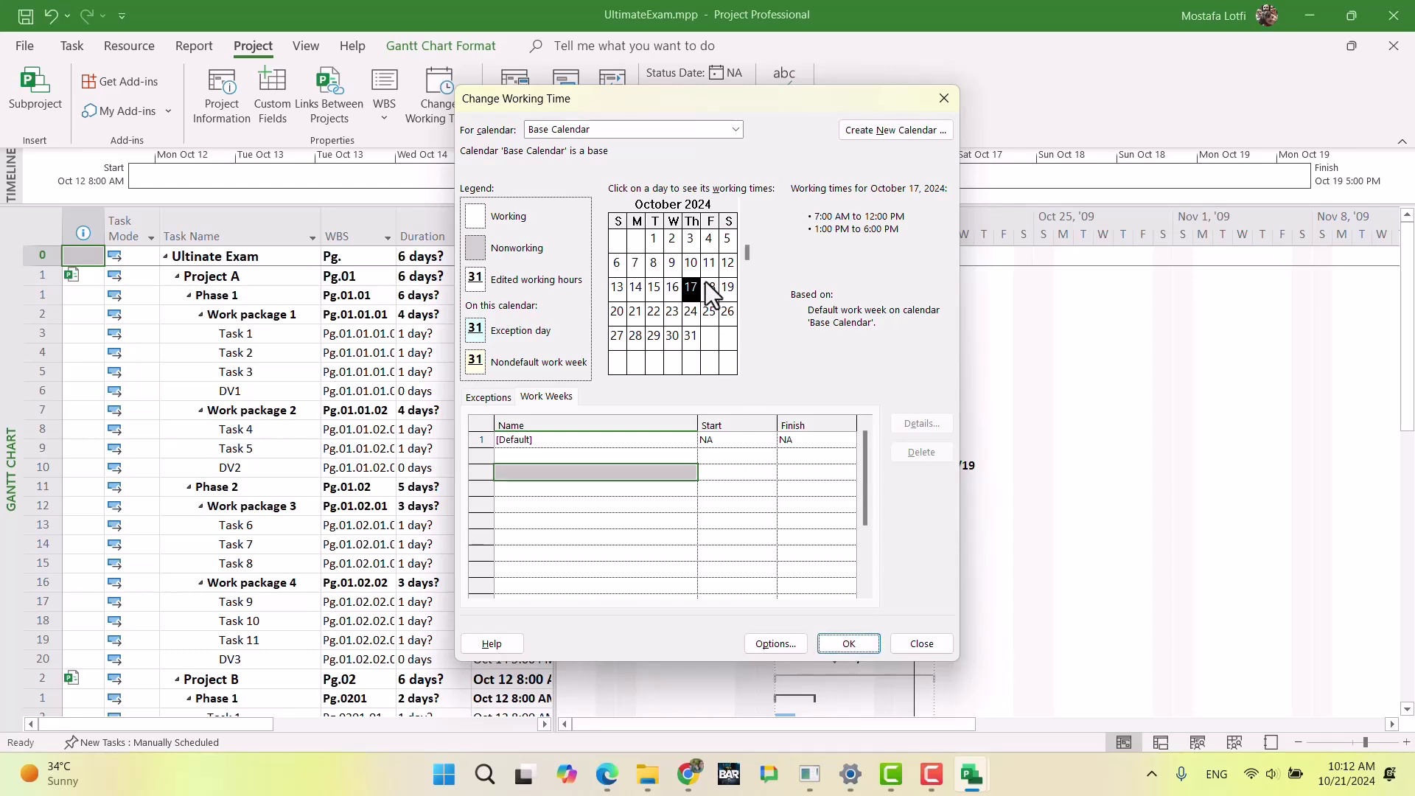
left_click(841, 644)
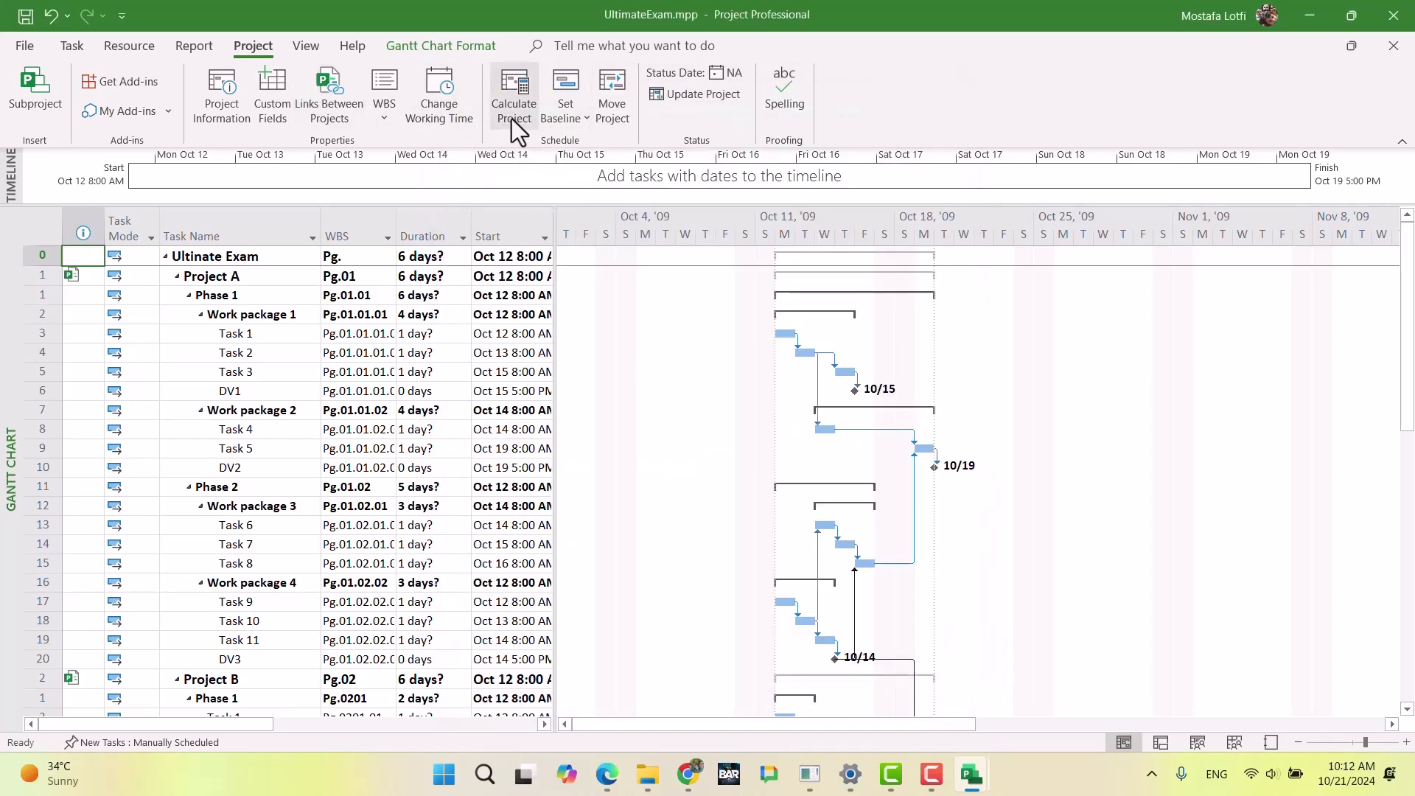
Step: Create a new calendar named Program Calendar as a copy of Base Calendar
left_click(439, 125)
left_click(869, 135)
left_click(727, 395)
left_click(735, 425)
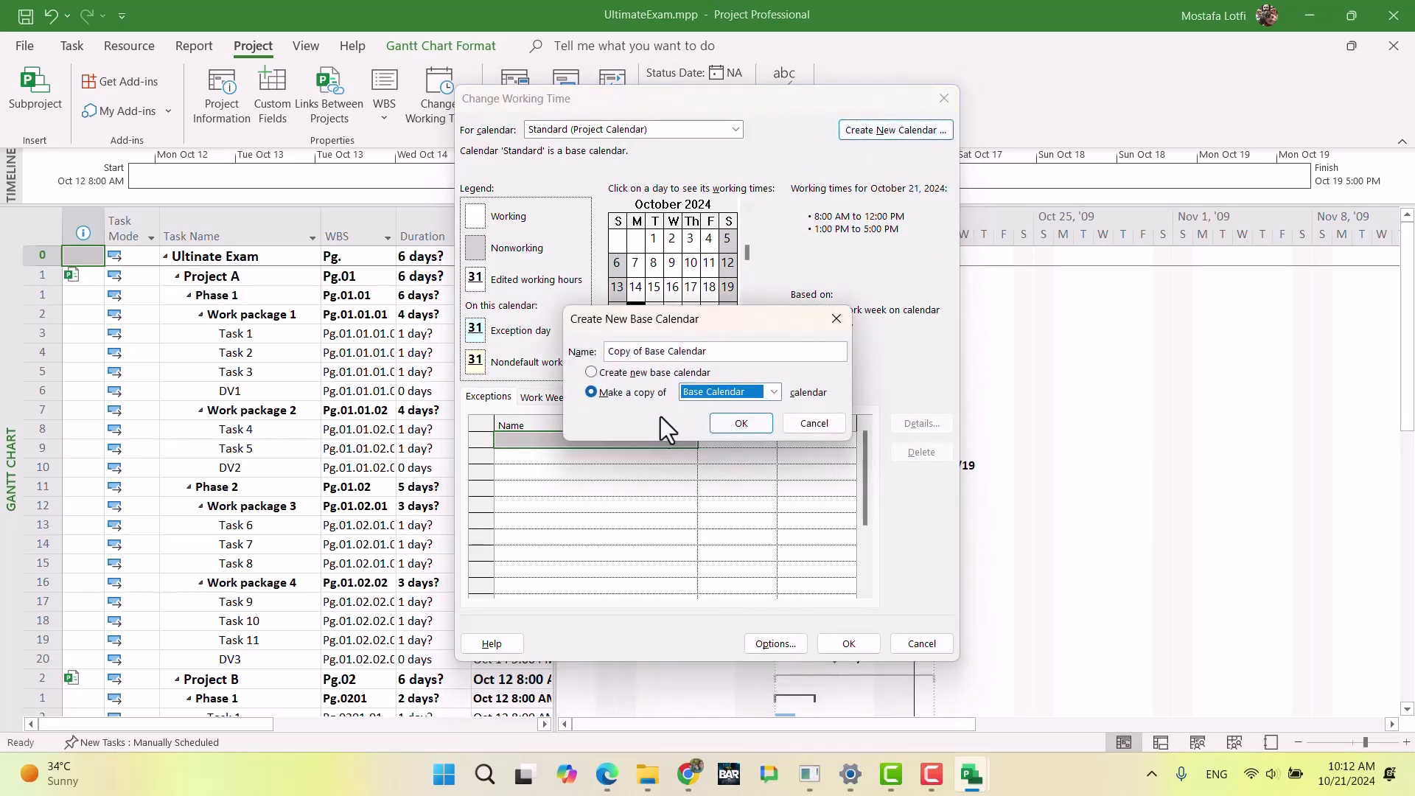
left_click_drag(710, 351, 577, 346)
type("Program")
key("BackSpace")
type("Calendar")
key("BackSpace")
key("BackSpace")
type("ar")
left_click(719, 426)
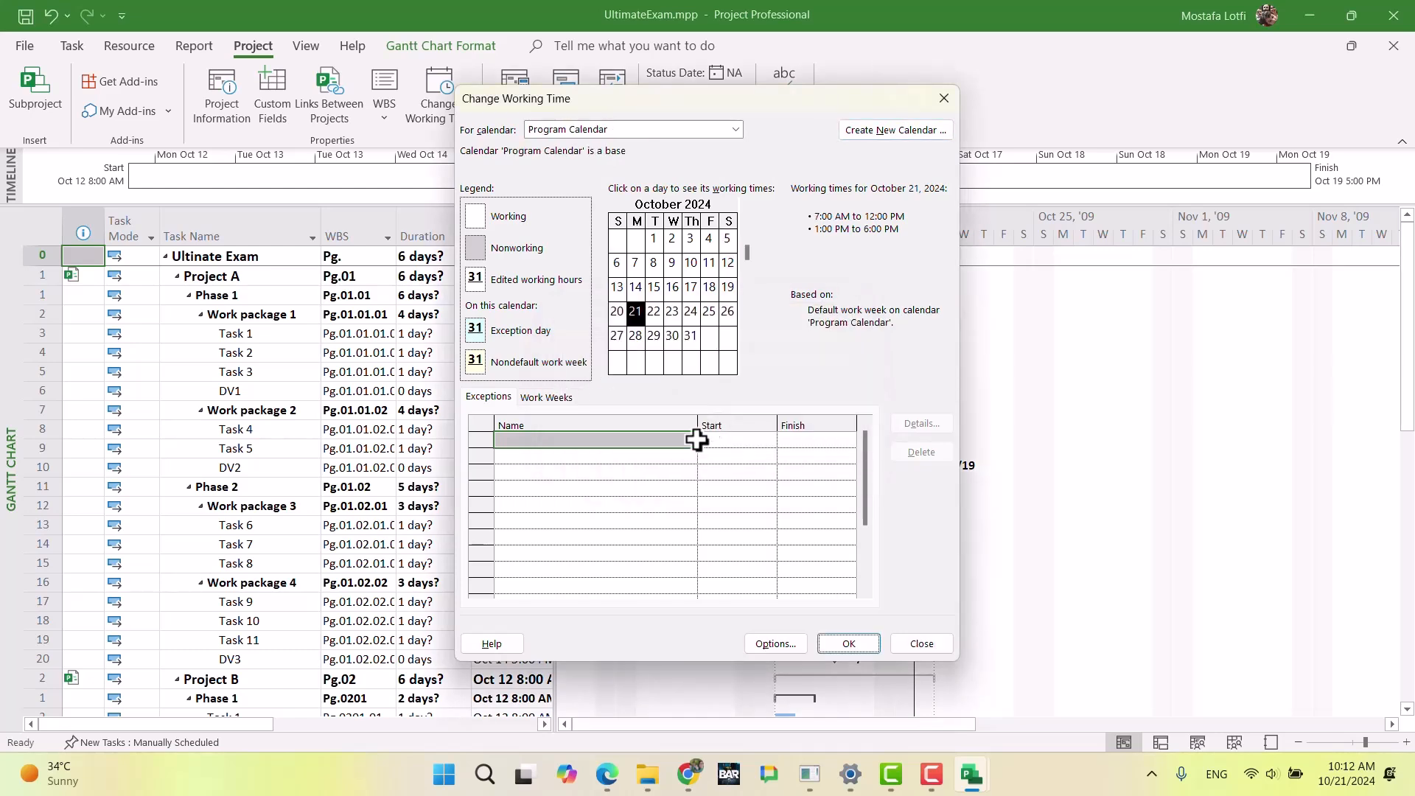
Step: Add an exception named 3m meeting to Program Calendar and open its details
left_click(604, 488)
left_click(625, 439)
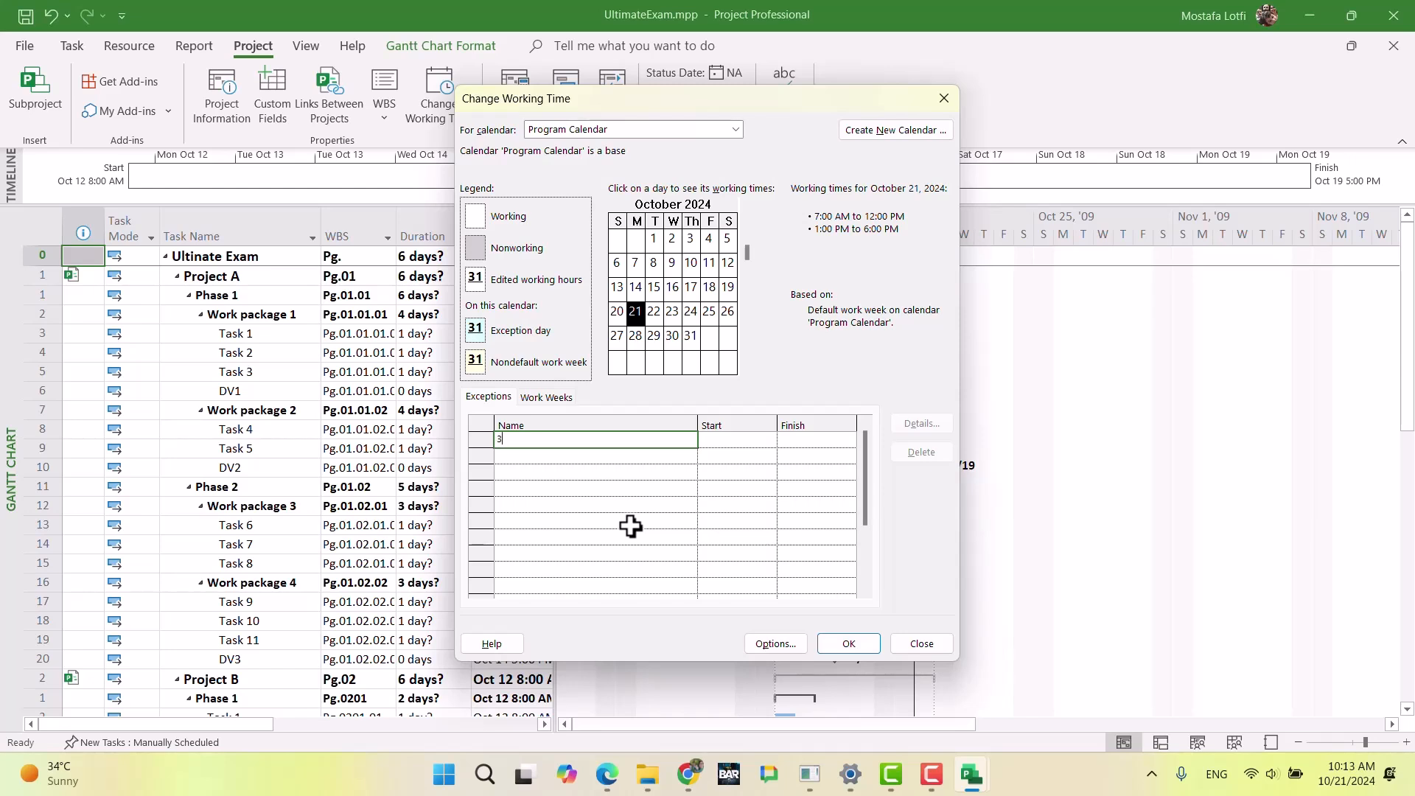
type("3m meeting")
key("Return")
key("Up")
key("Right")
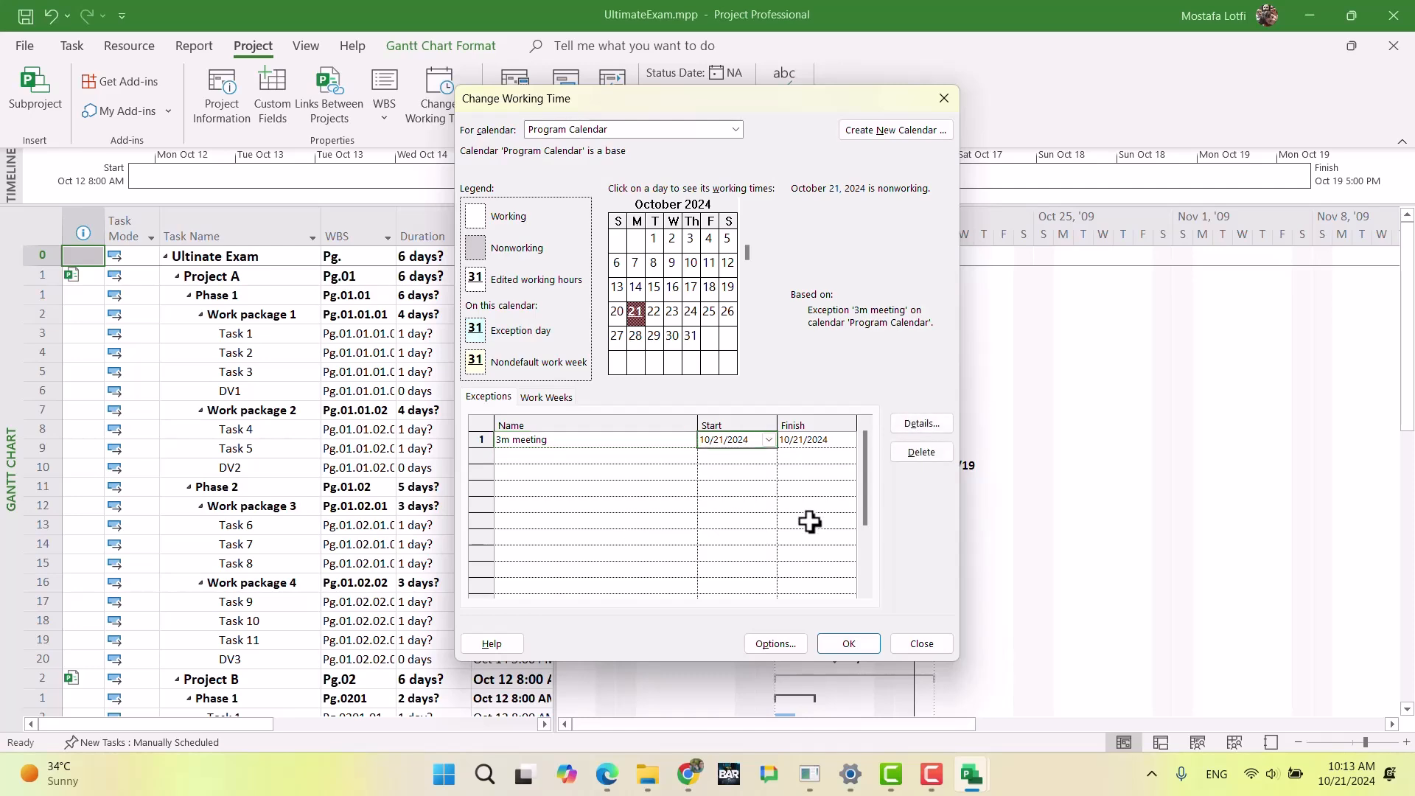
left_click(914, 427)
Step: Check the exam document's rule for the Program calendar's three-monthly day off, then return to UltimateExam.mpp
left_click(688, 774)
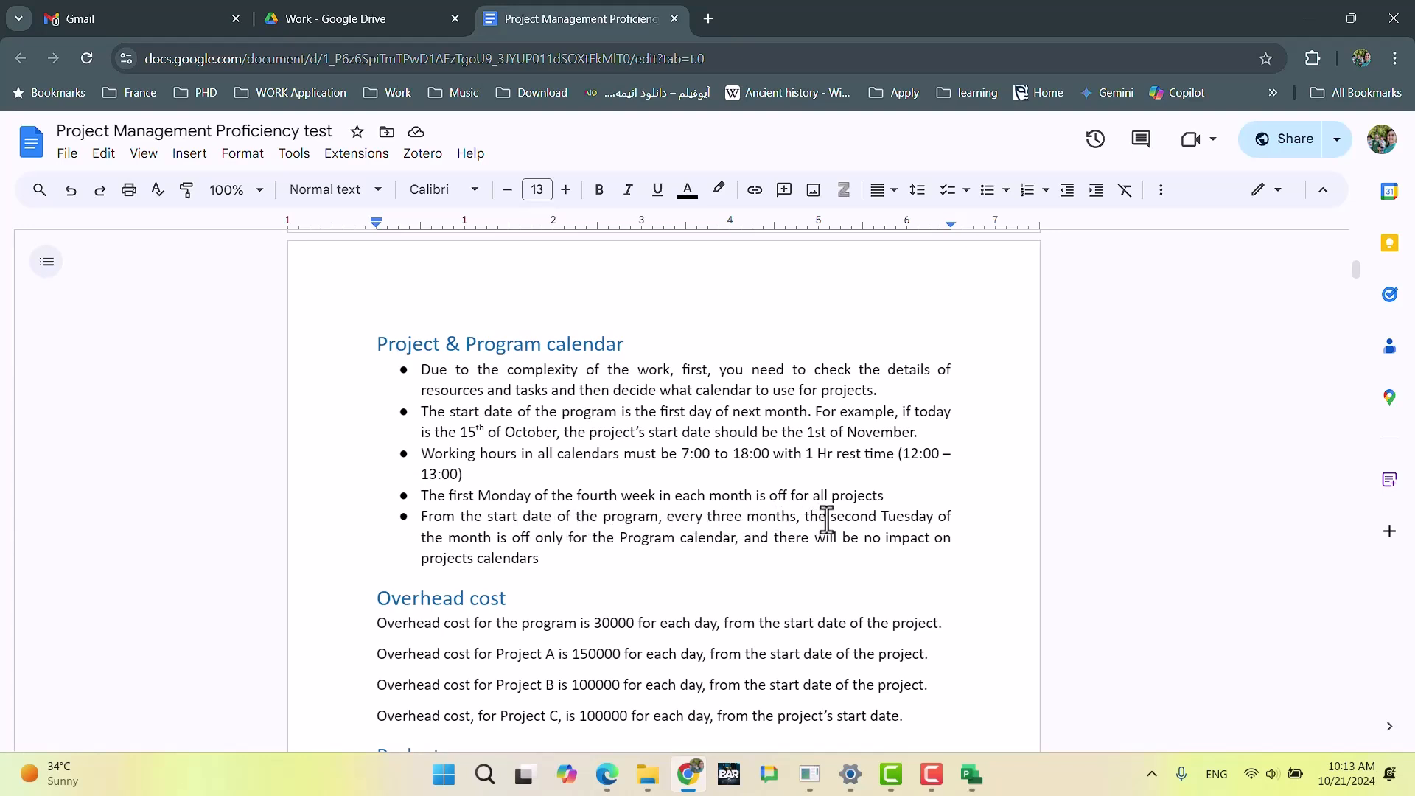
left_click(923, 515)
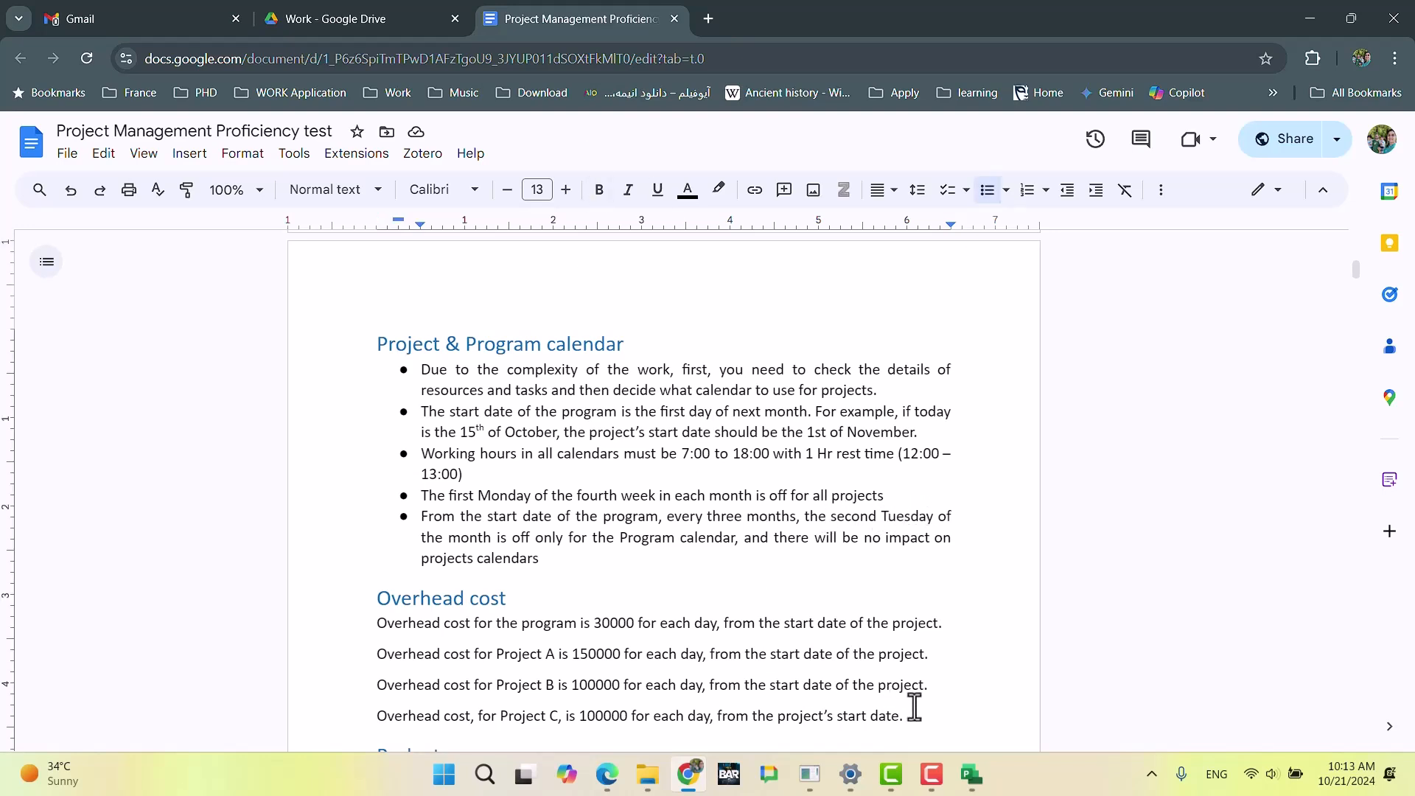
left_click(970, 776)
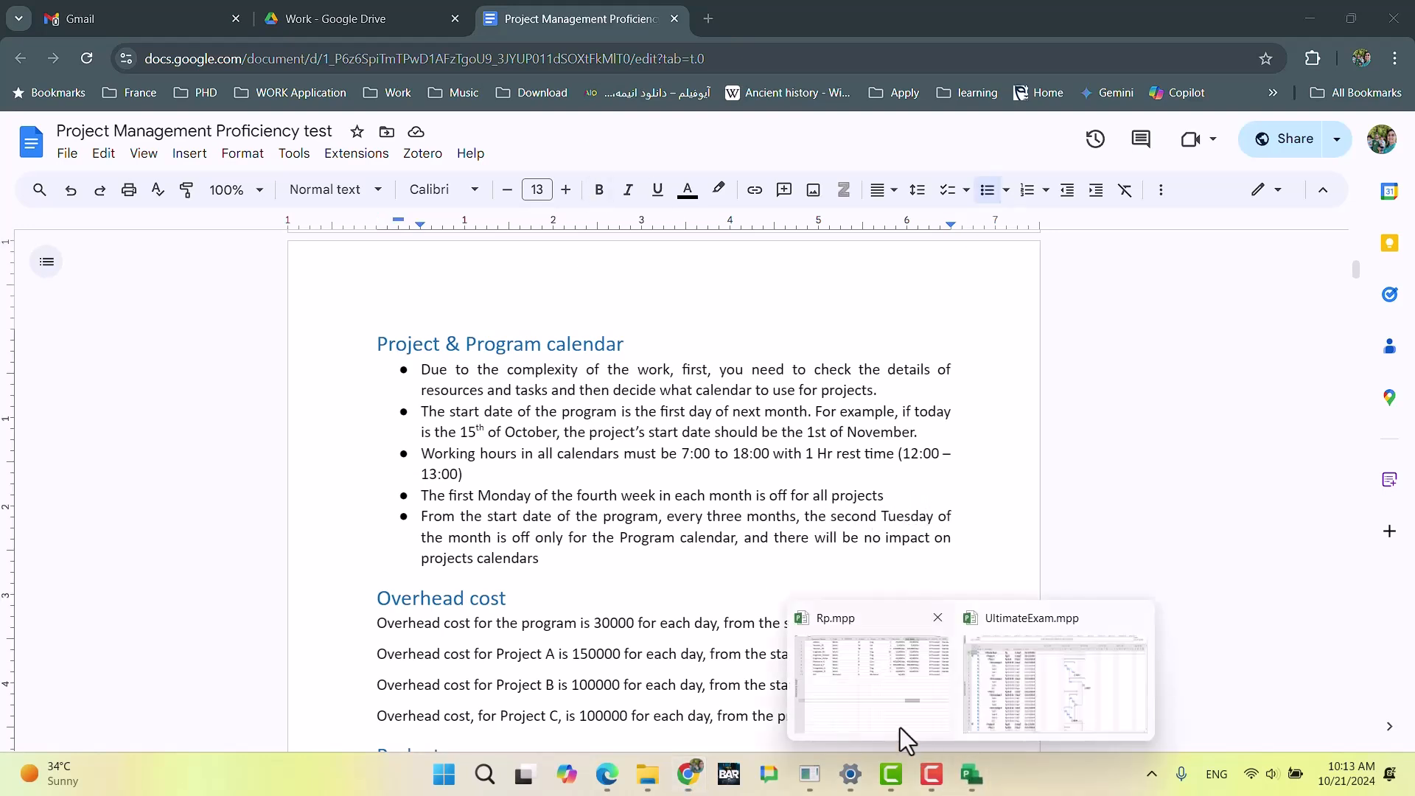
left_click(1016, 691)
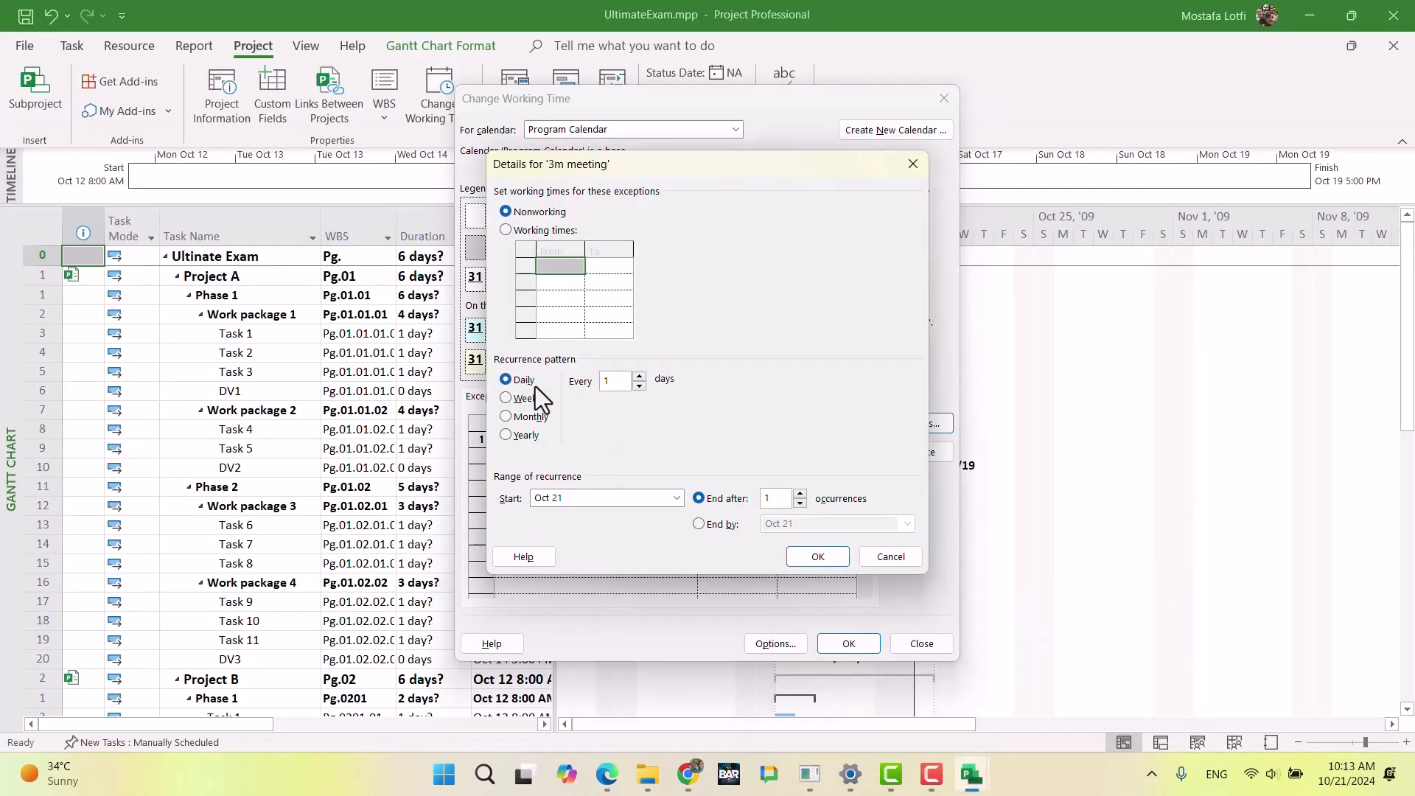
Step: Set the 3m meeting exception to recur monthly on the third Tuesday of every 3 months and accept its details
left_click(505, 417)
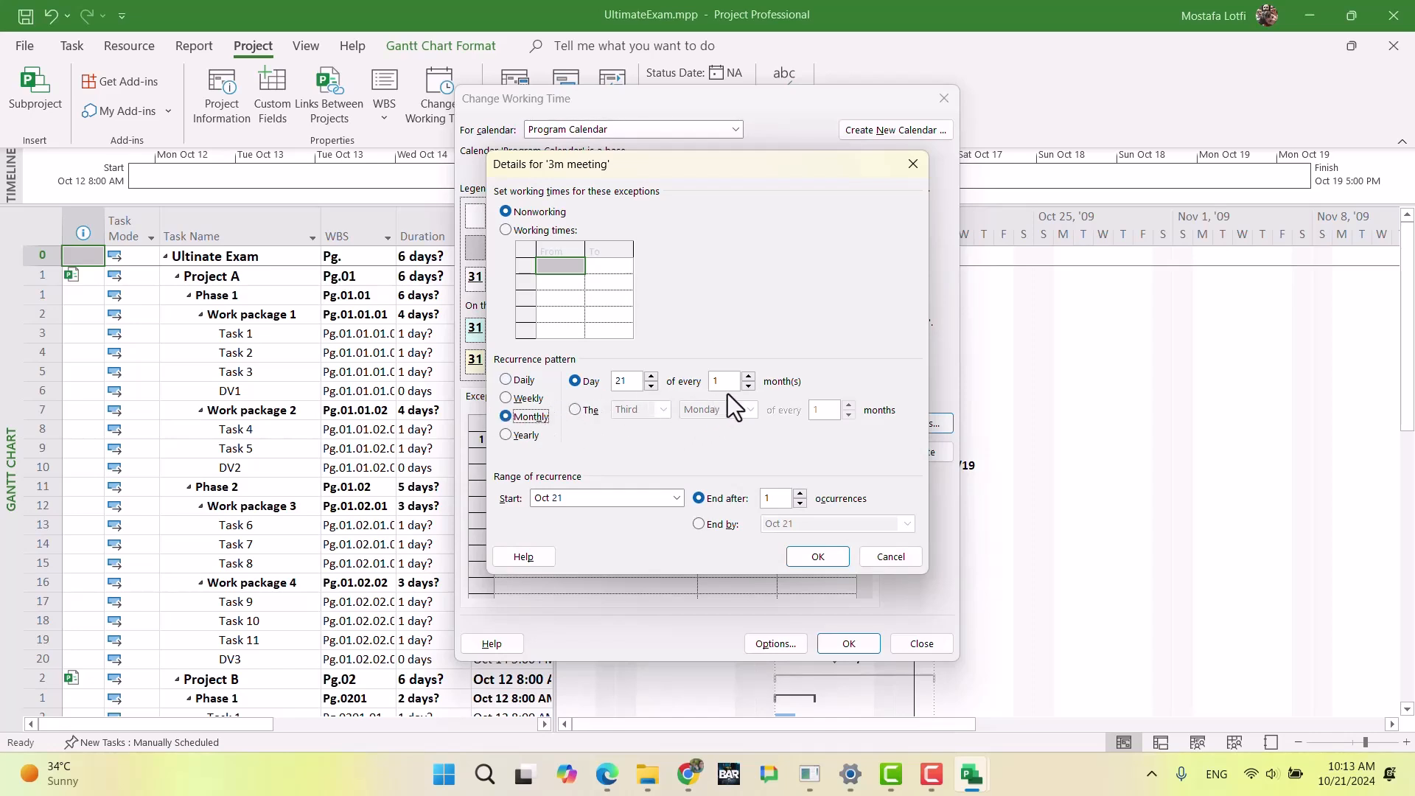
left_click(748, 376)
left_click(575, 410)
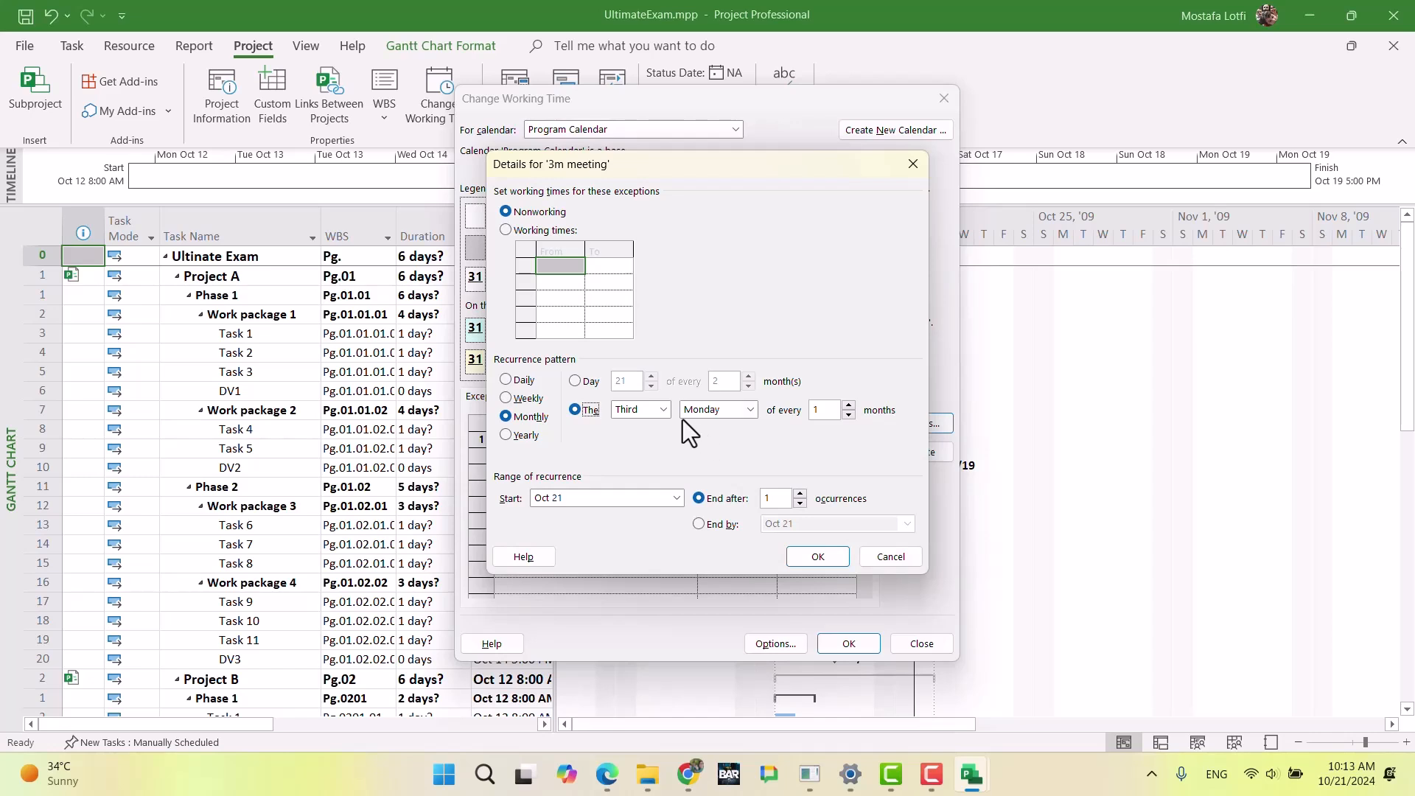
left_click(724, 410)
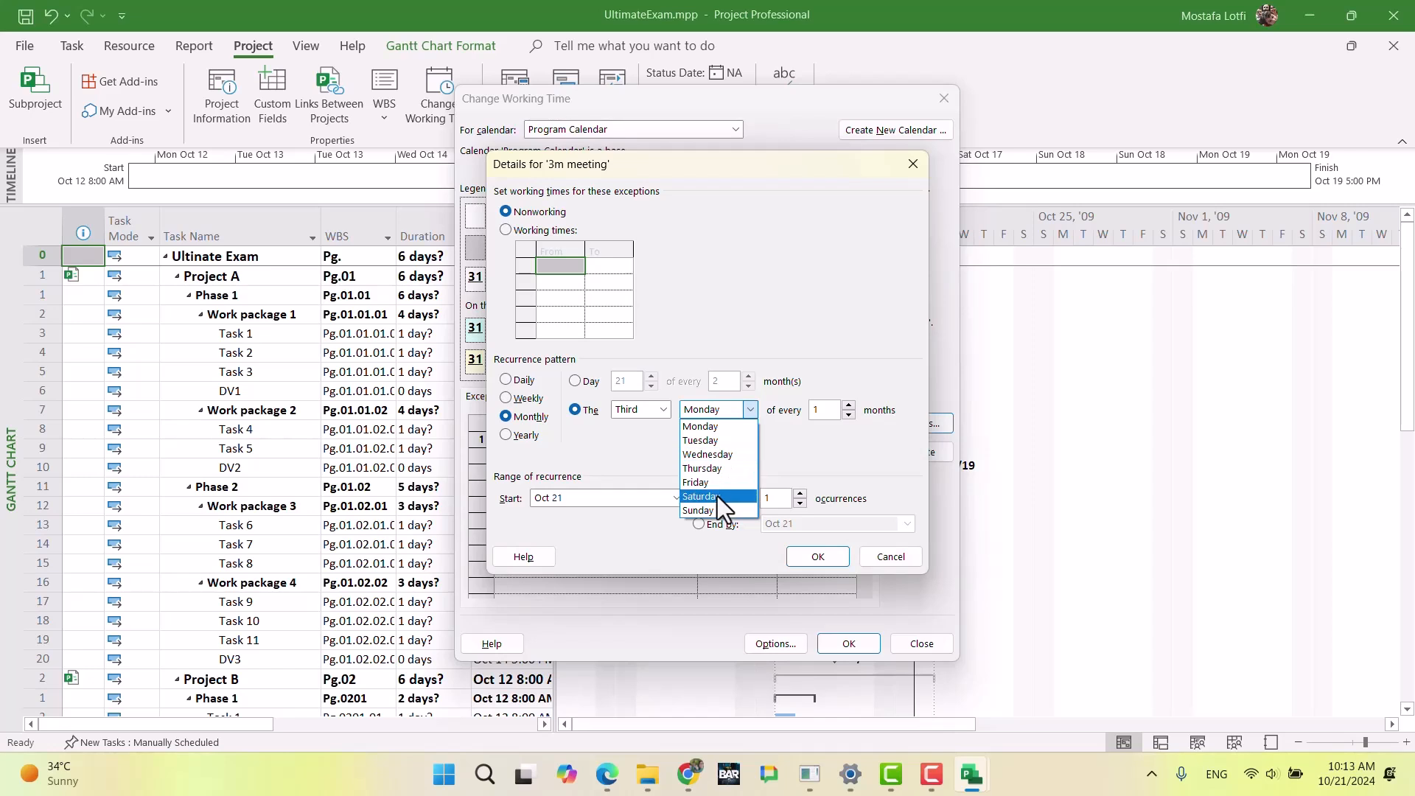
left_click(721, 440)
left_click(847, 405)
left_click(848, 405)
left_click(845, 405)
left_click(849, 415)
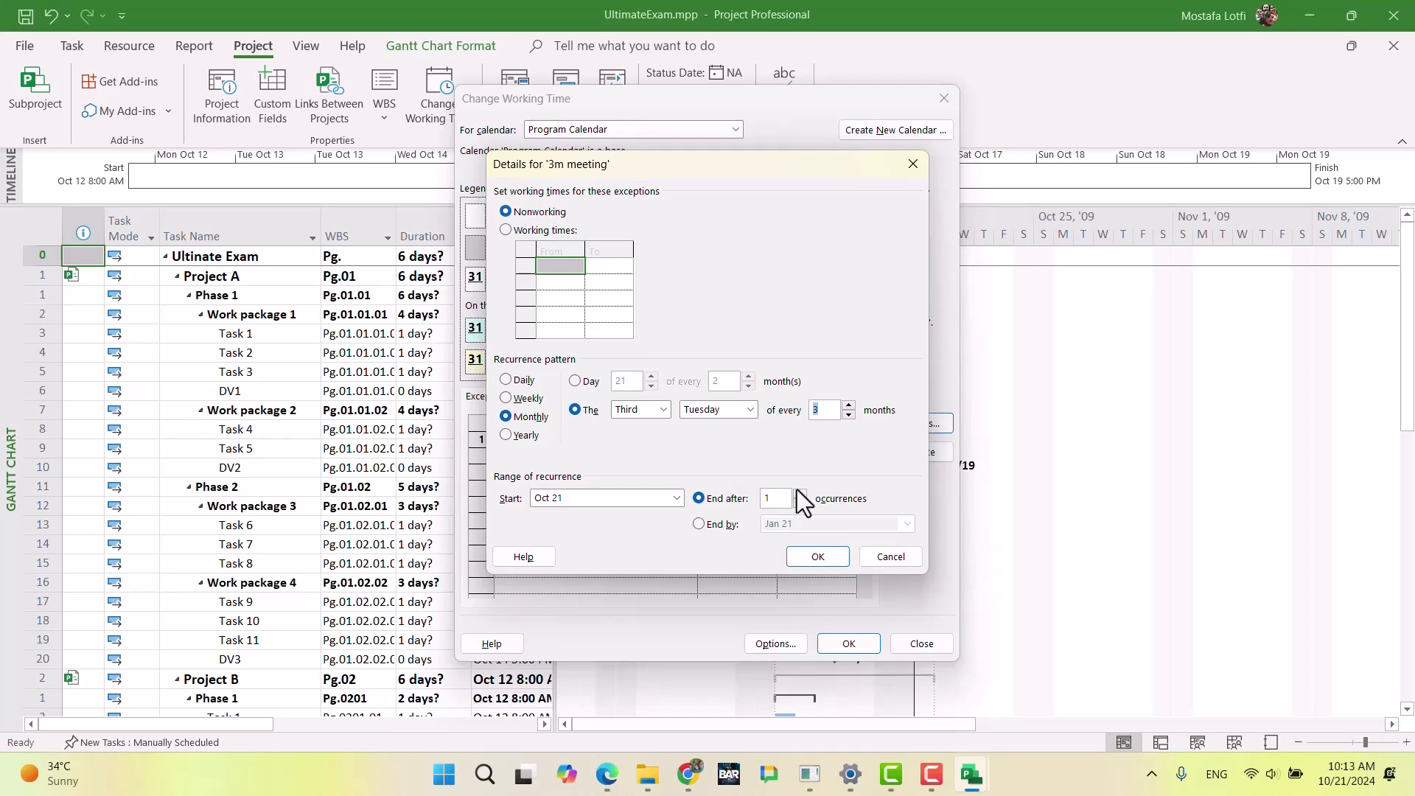
left_click(818, 557)
Step: Select the 3m meeting exception to review its day off, then save the Program Calendar changes
left_click(681, 537)
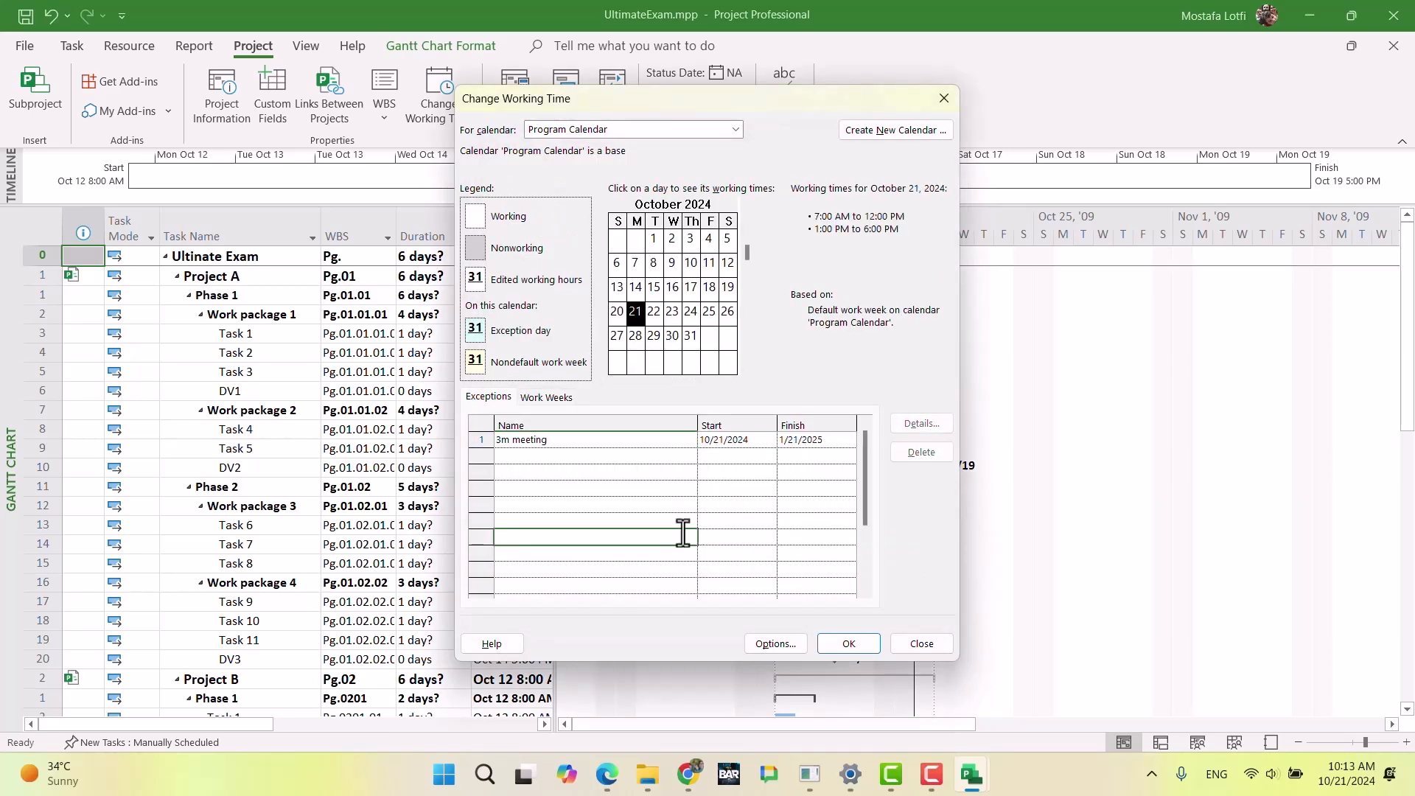
left_click(630, 442)
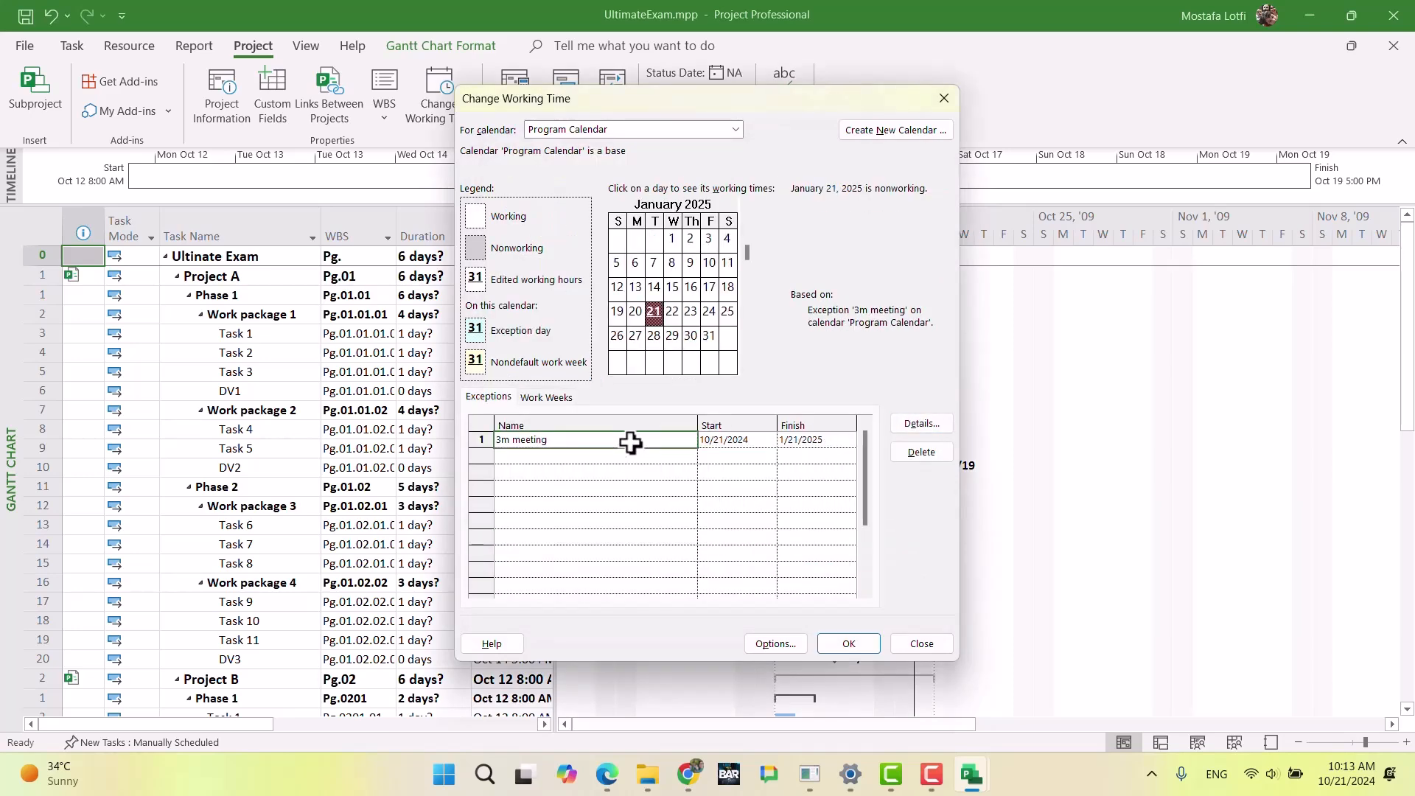
left_click(849, 644)
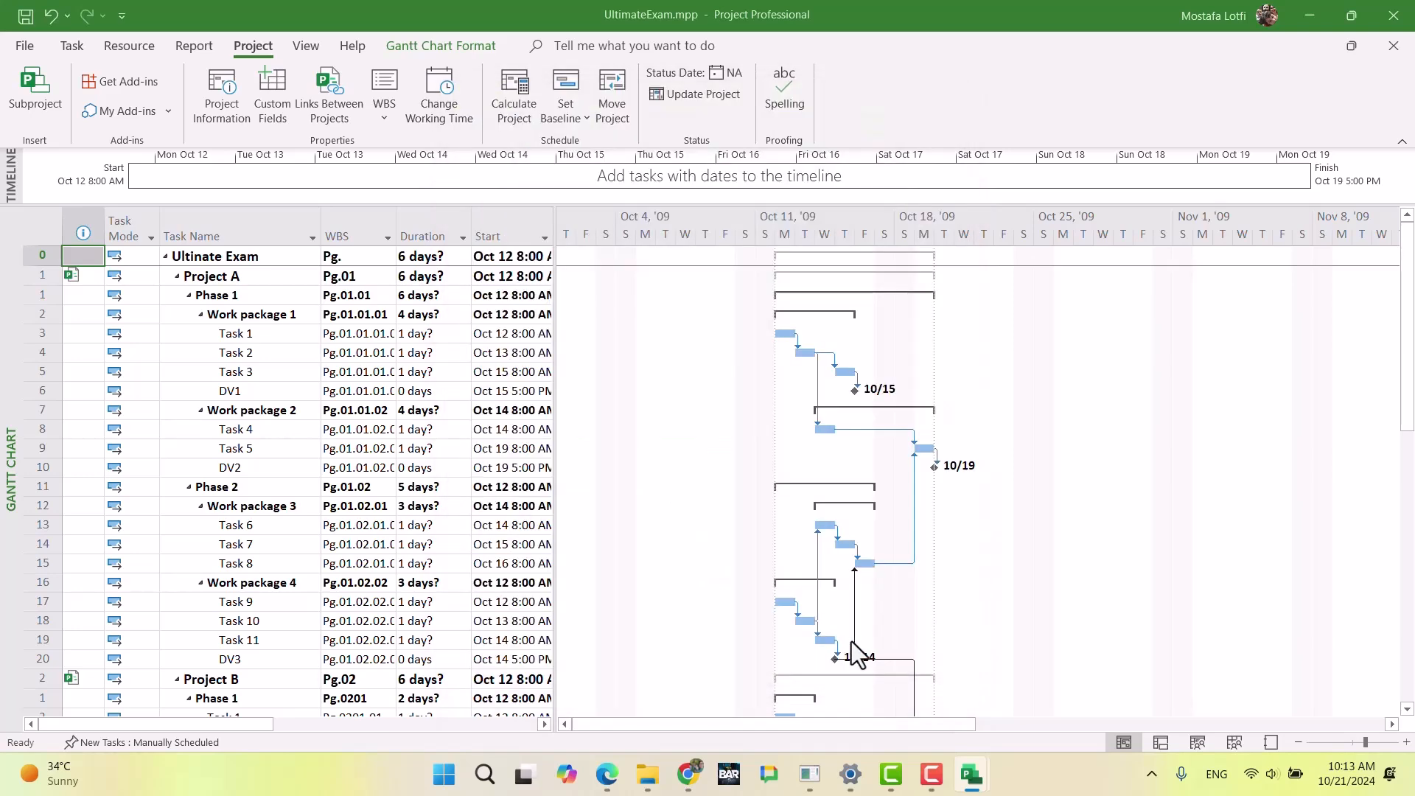
Step: Create a new calendar named Project Calendar as a copy of Base Calendar
left_click(432, 110)
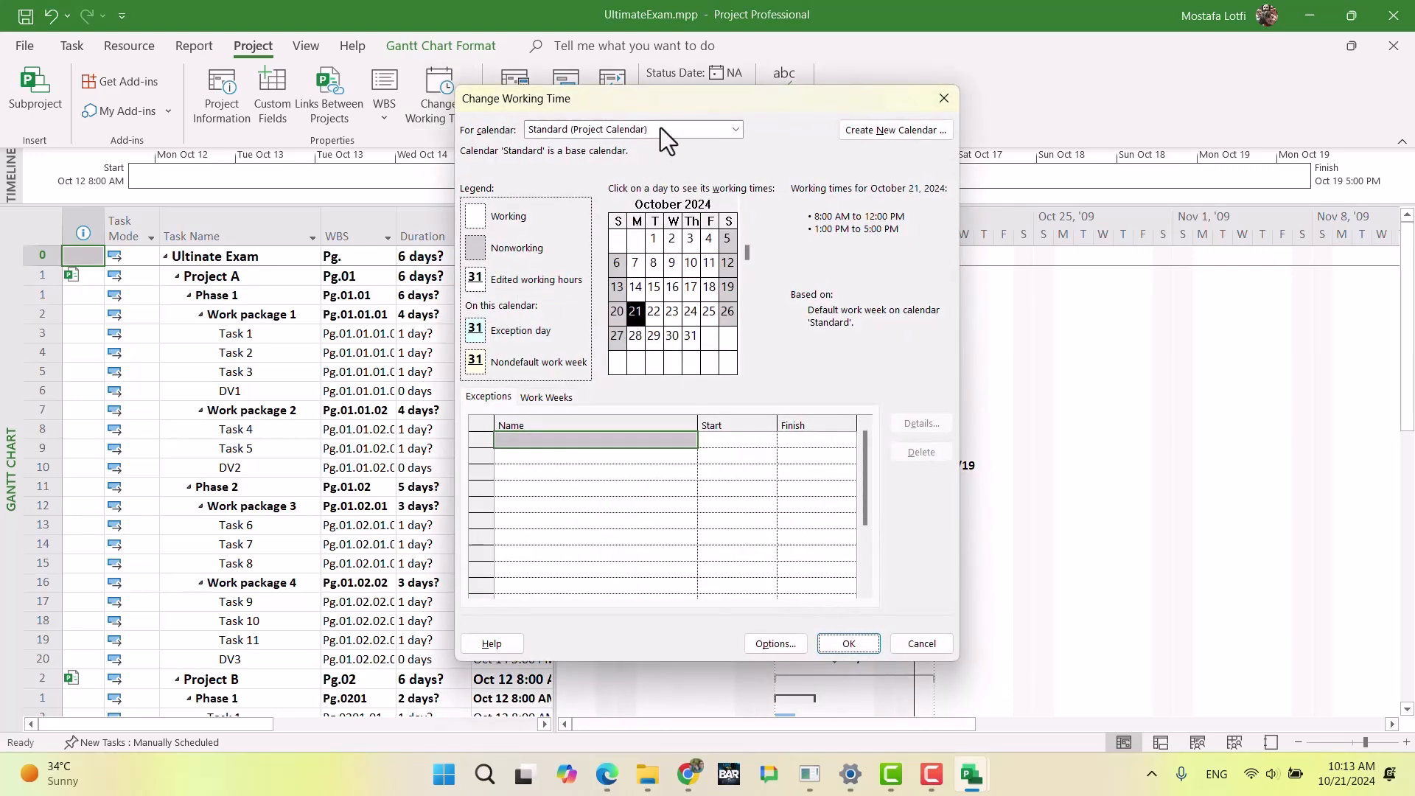
left_click(894, 132)
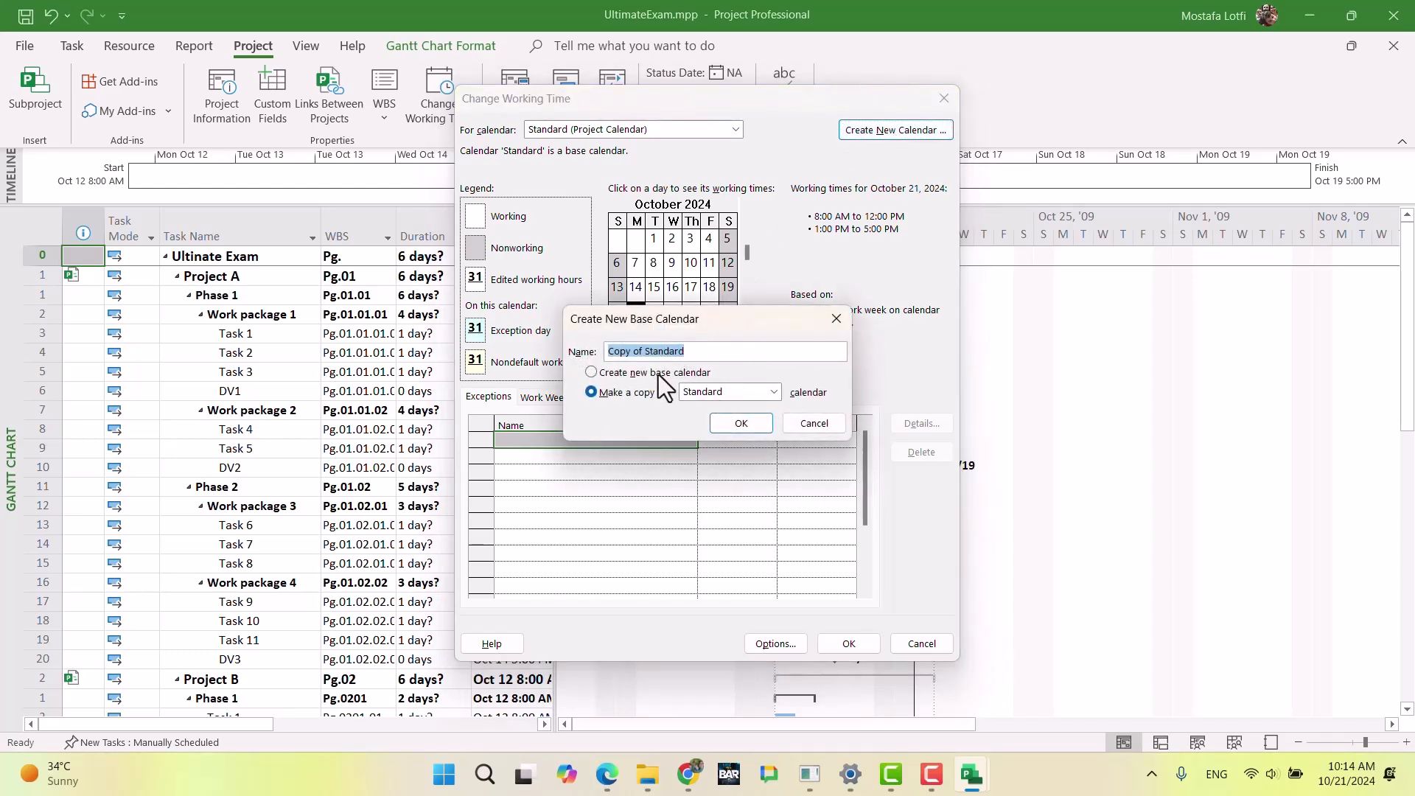
type("Project Calendars")
left_click(730, 391)
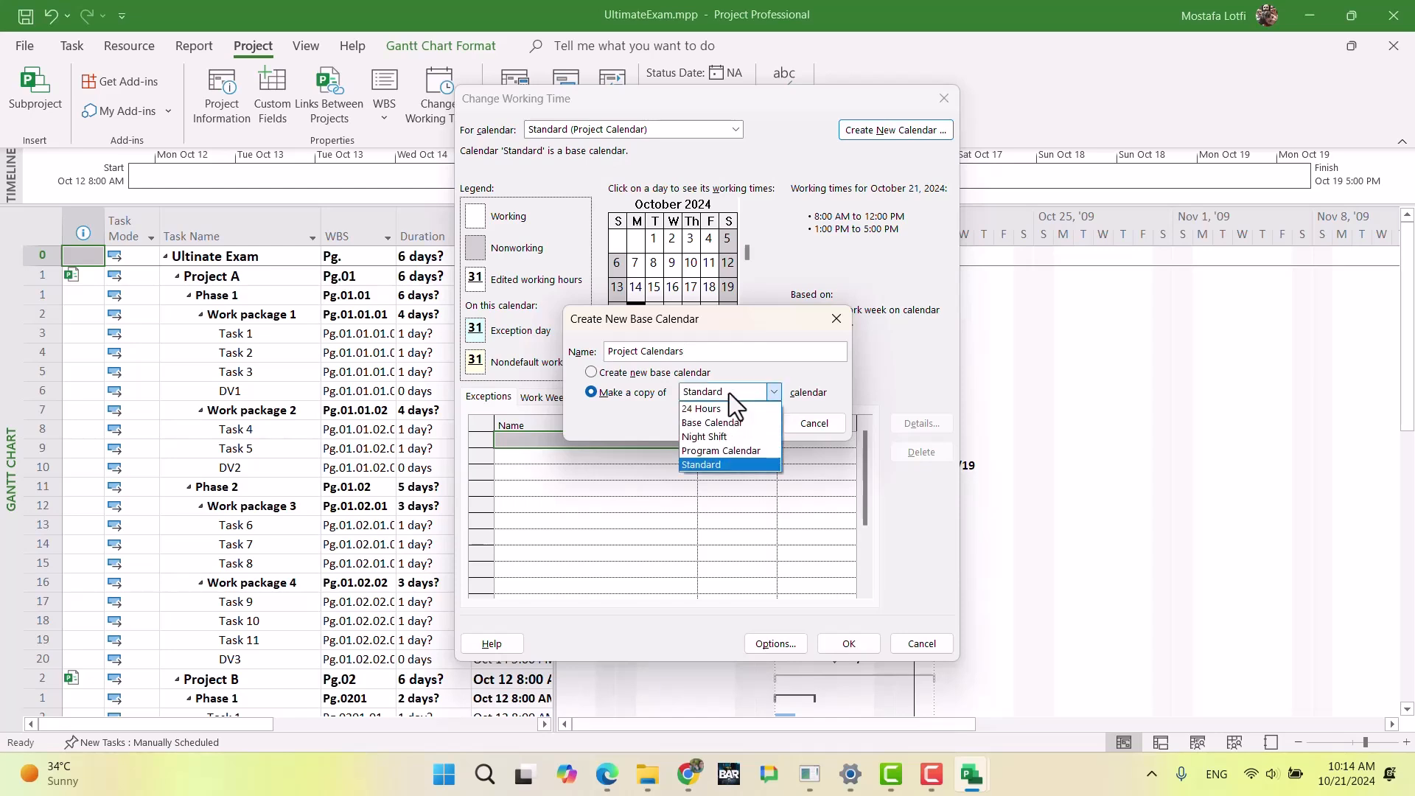
left_click(729, 427)
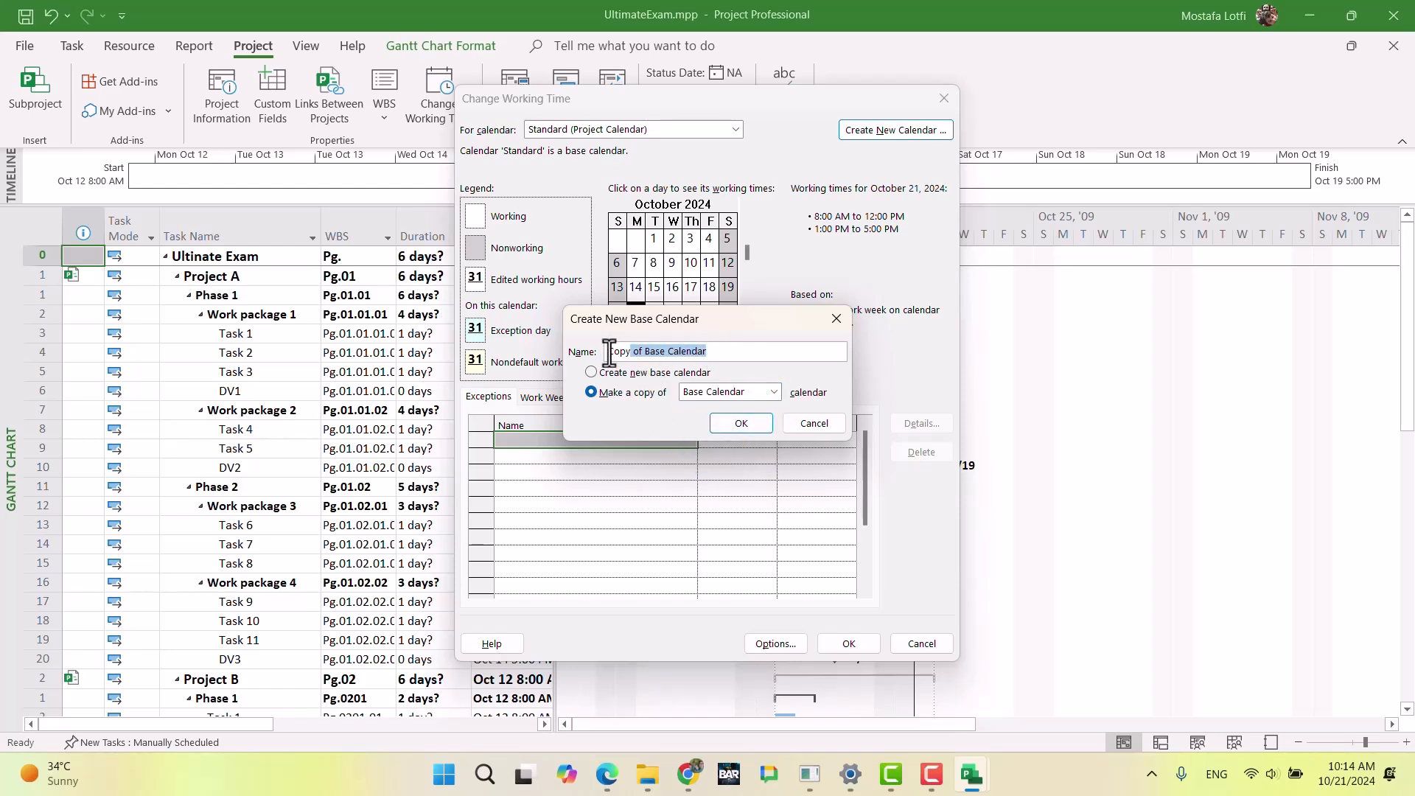
type("Projec")
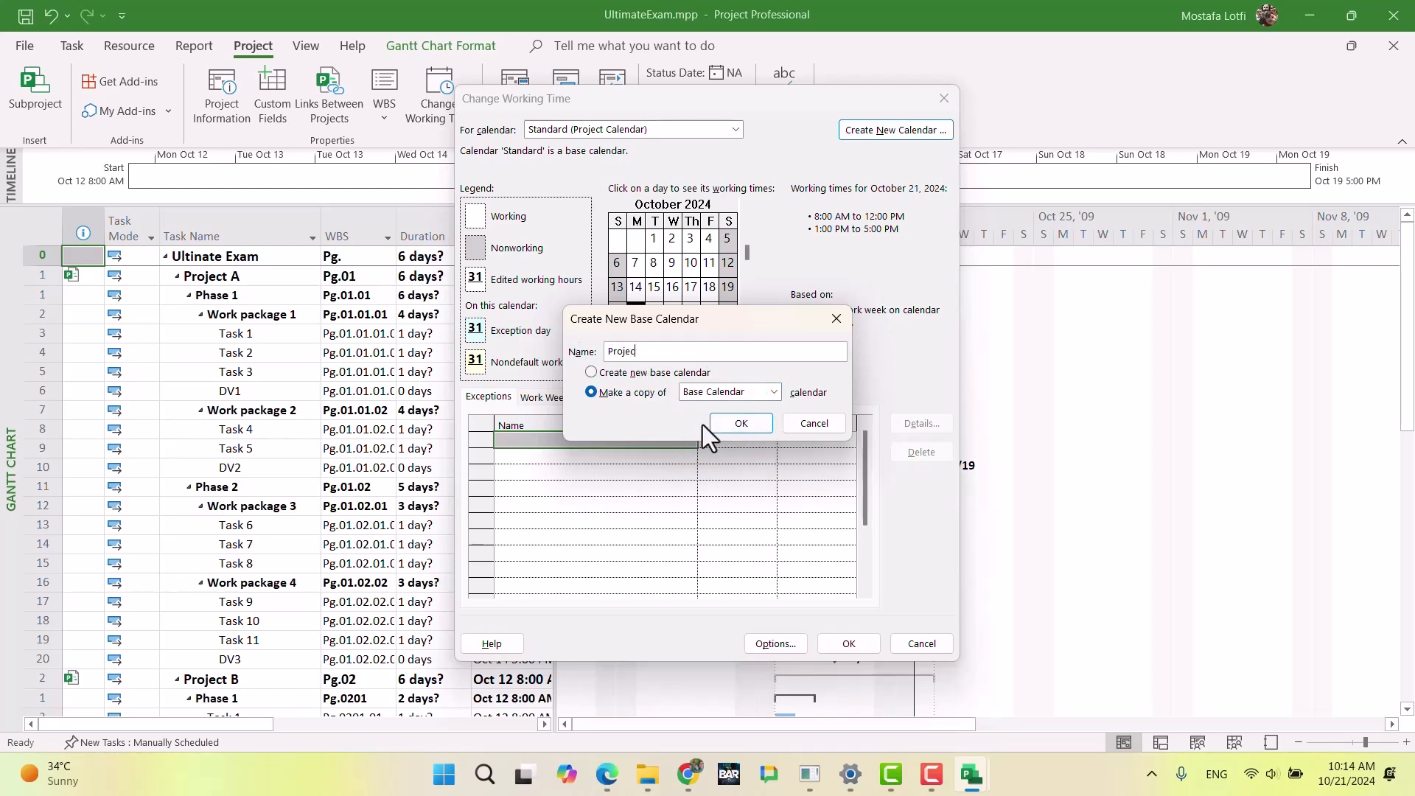
type("t Calendar")
left_click(739, 423)
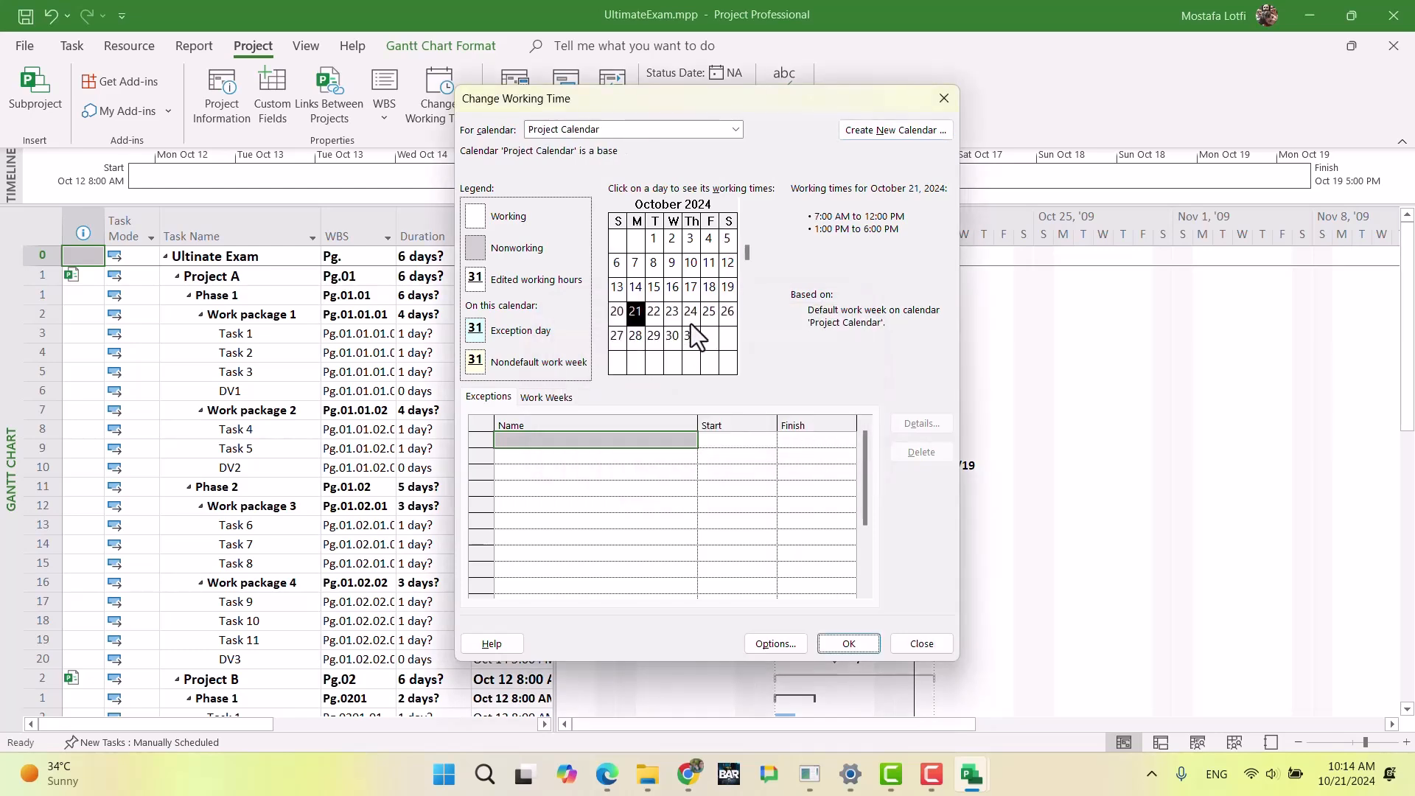
Step: Check the exam document's rule for the monthly day off in all projects, then return to UltimateExam.mpp
left_click(625, 457)
left_click(540, 399)
left_click(489, 398)
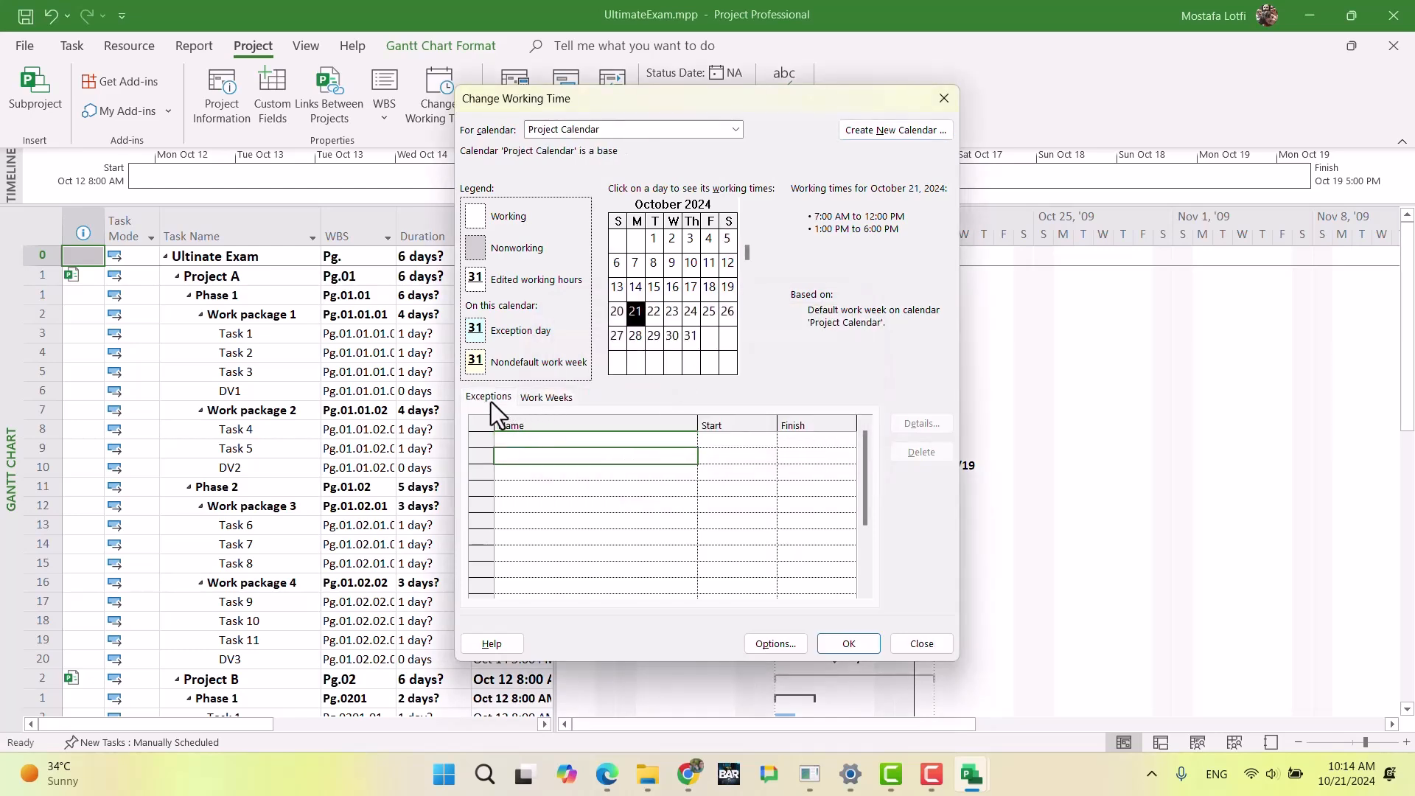
left_click(560, 438)
left_click(691, 779)
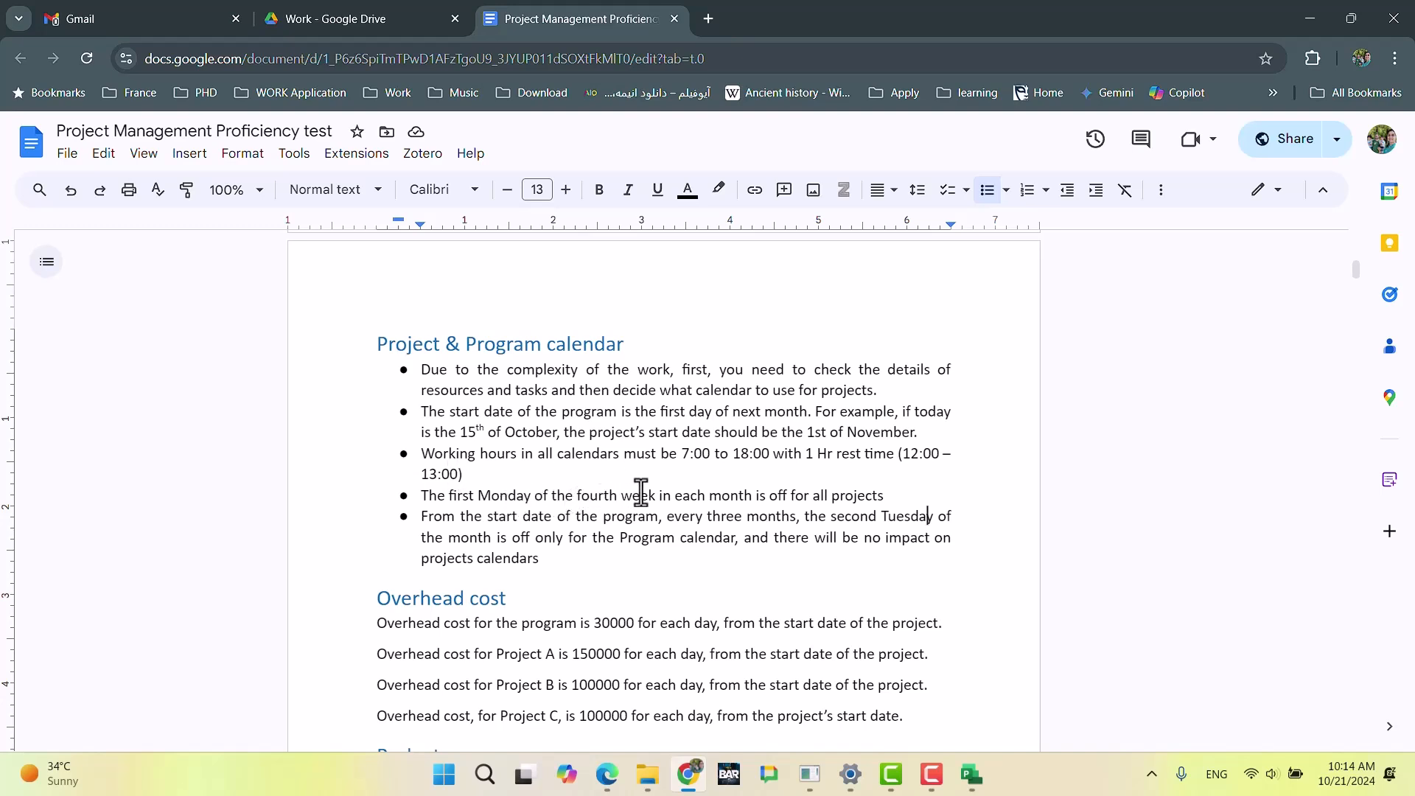
key("alt+Tab")
key("alt+Tab")
mouse_move(972, 774)
left_click(1081, 678)
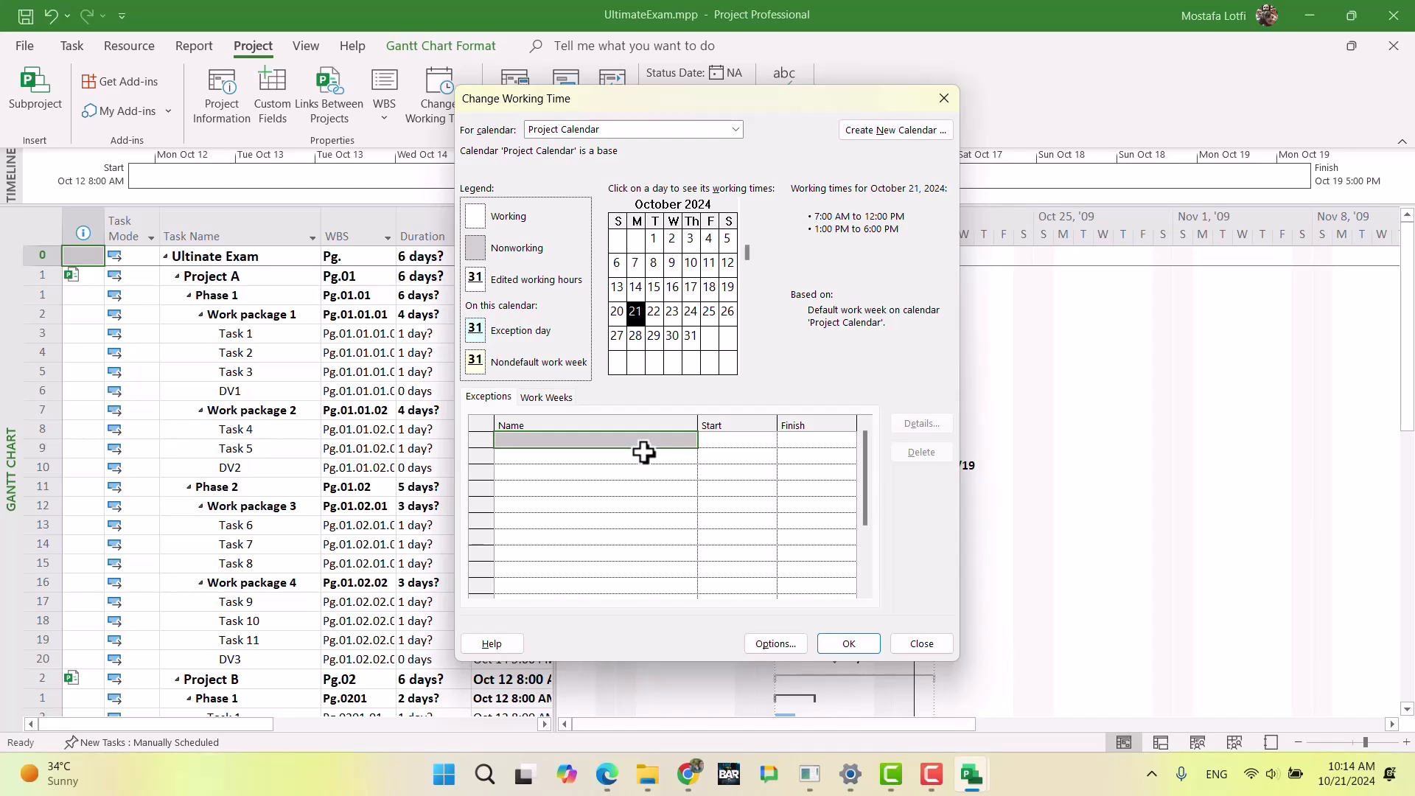
Step: Add an exception named monthly meeting to Project Calendar
left_click(641, 449)
type("o")
key("BackSpace")
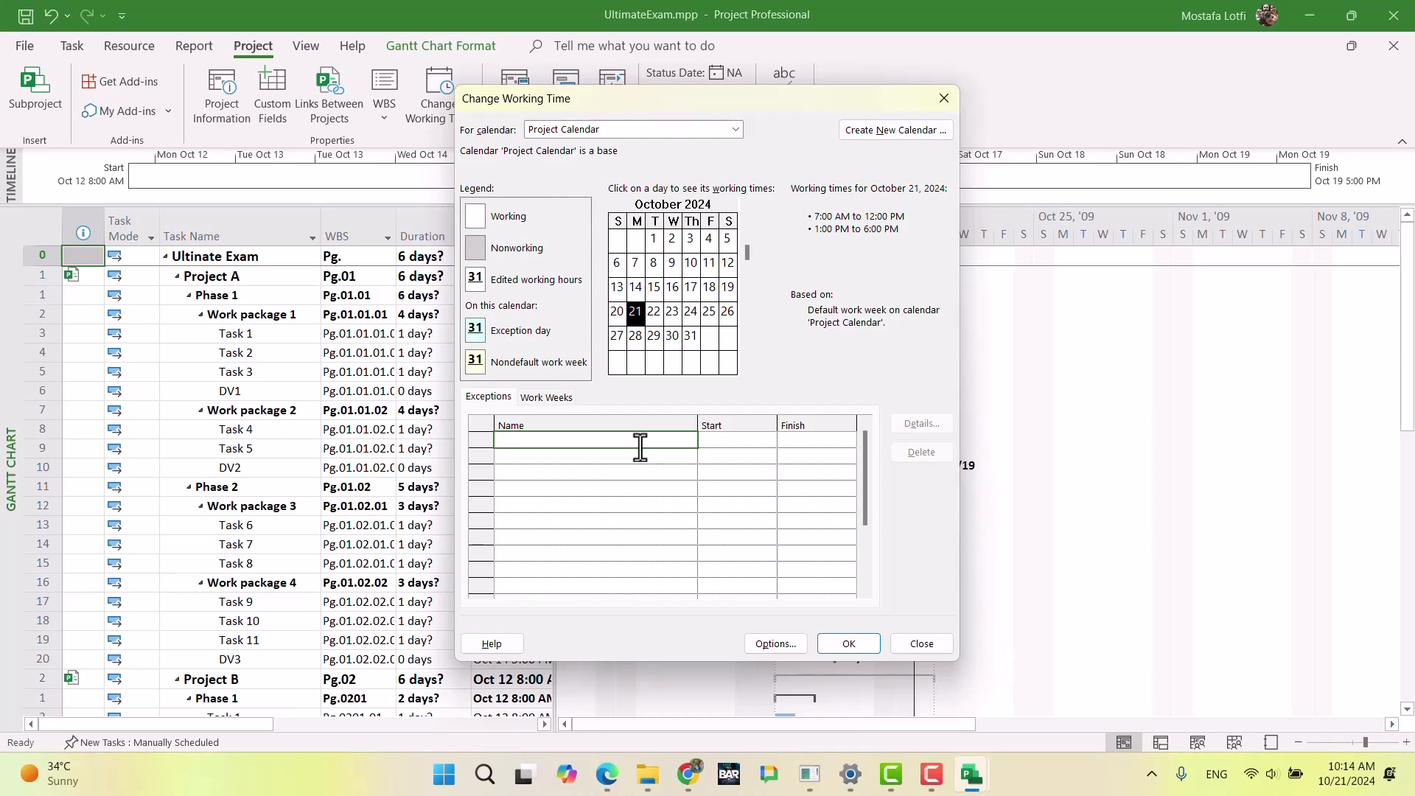
type("monthly meeting")
key("Return")
Step: Recheck the exam document's day-off rule, then name Project Calendar's first exception off day and open its details
left_click(688, 774)
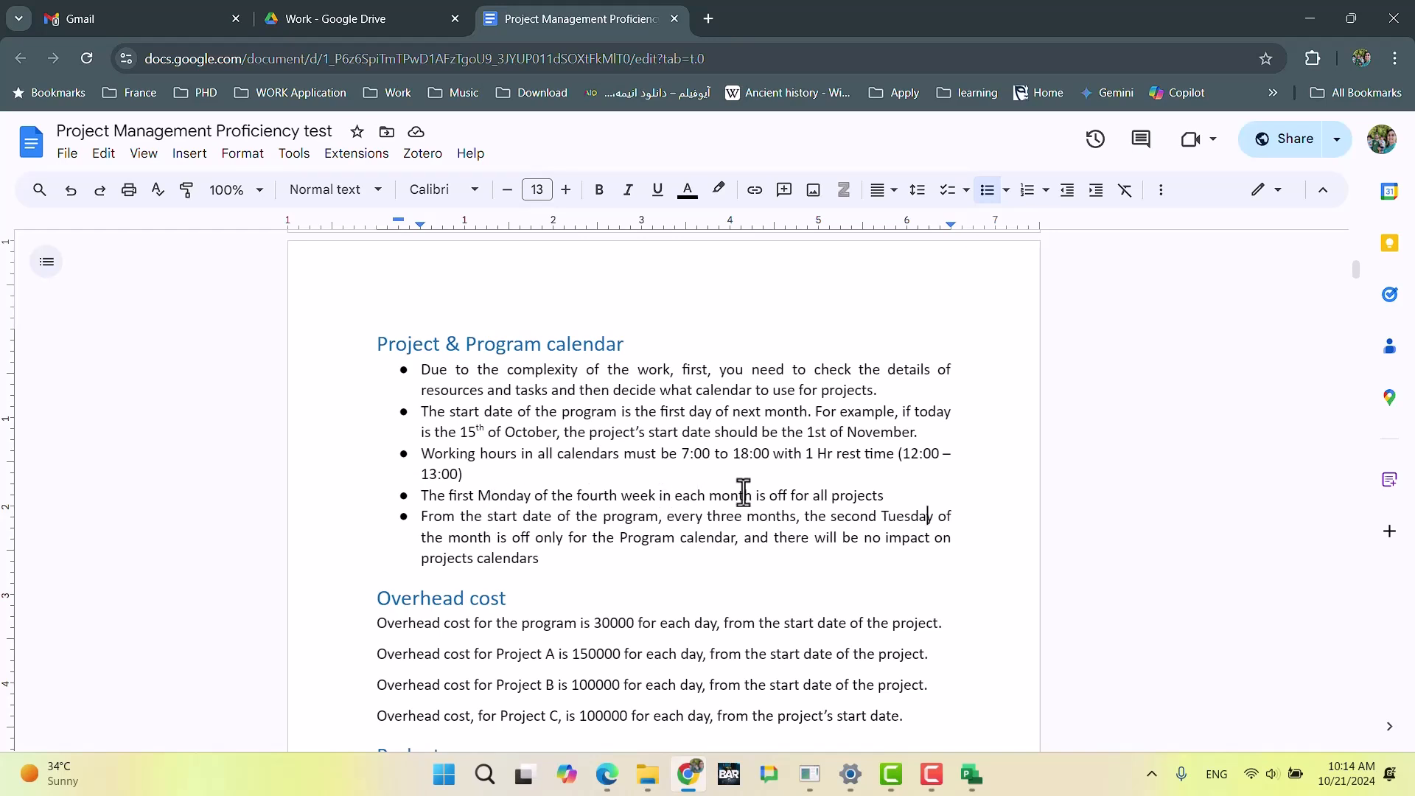
left_click(688, 774)
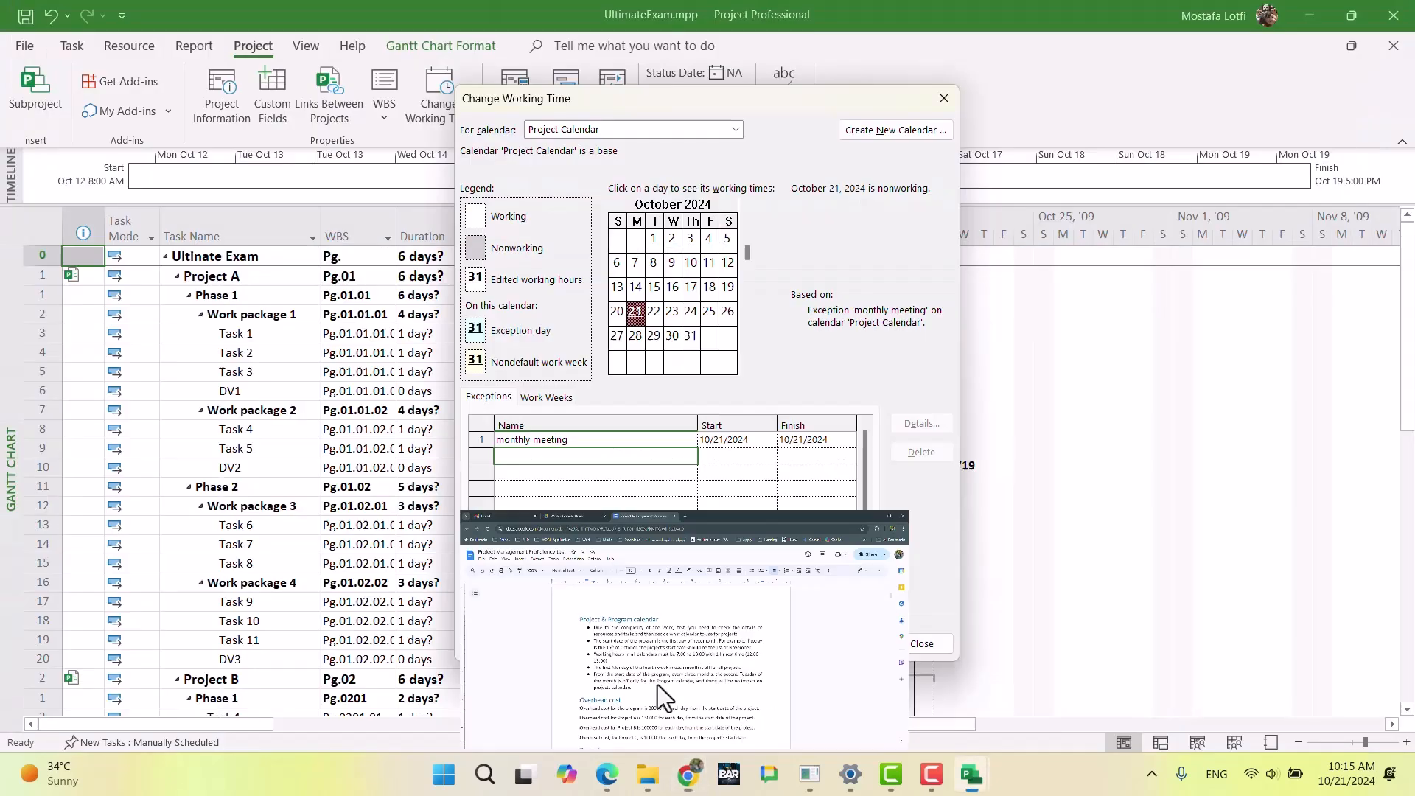
left_click(612, 447)
type("off day")
key("Return")
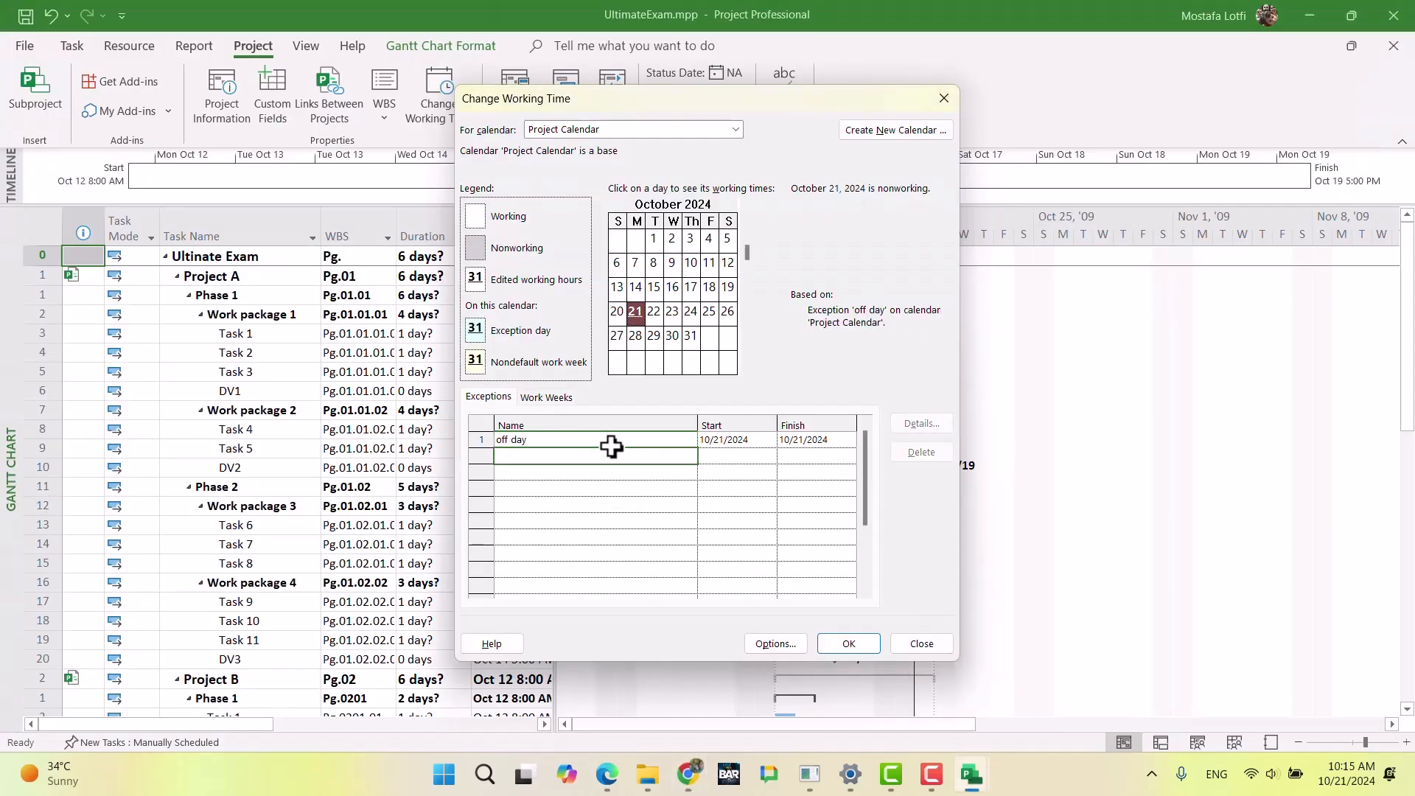
left_click(623, 440)
left_click(894, 430)
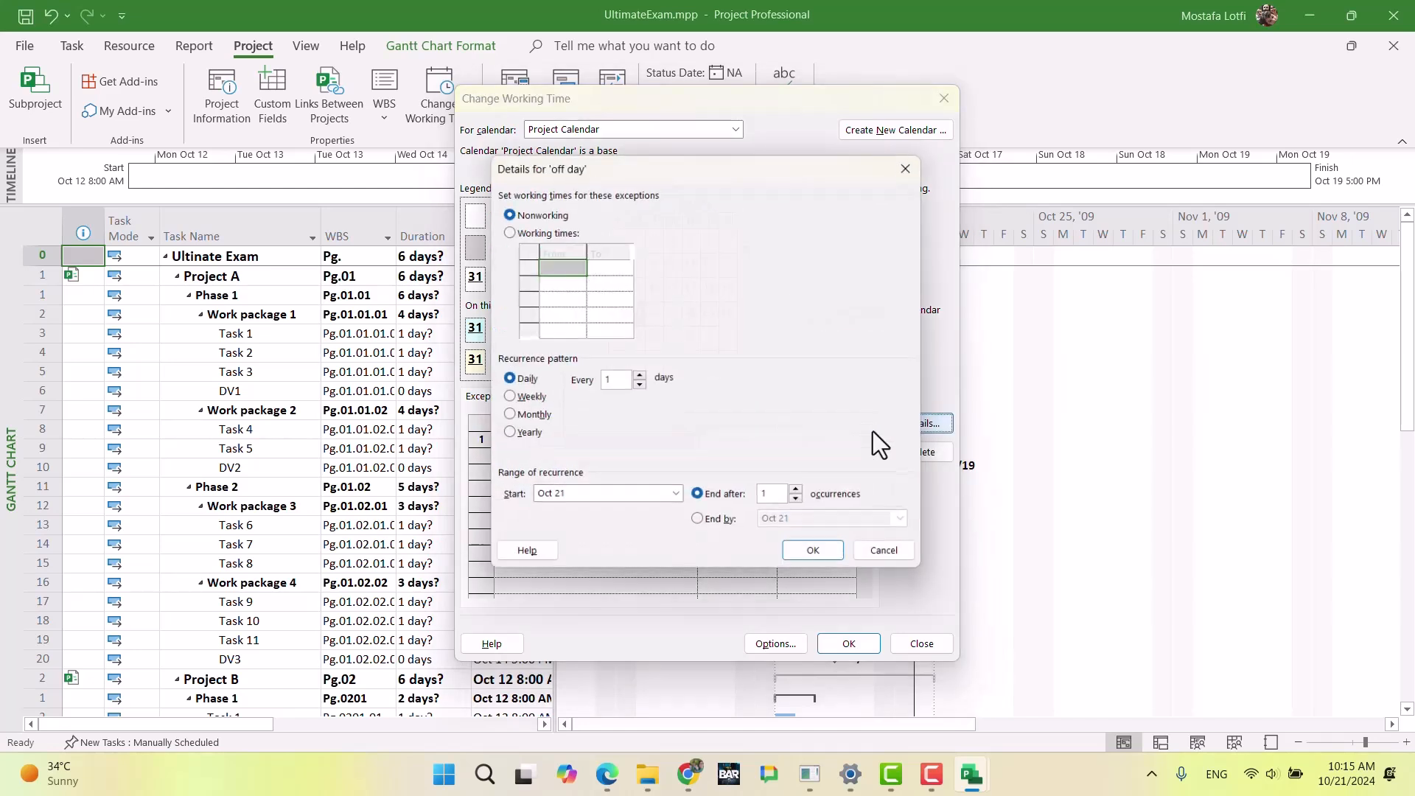
Step: Set the off day exception to recur monthly on the first Monday of every 1 month, consulting the exam document's rule
left_click(507, 398)
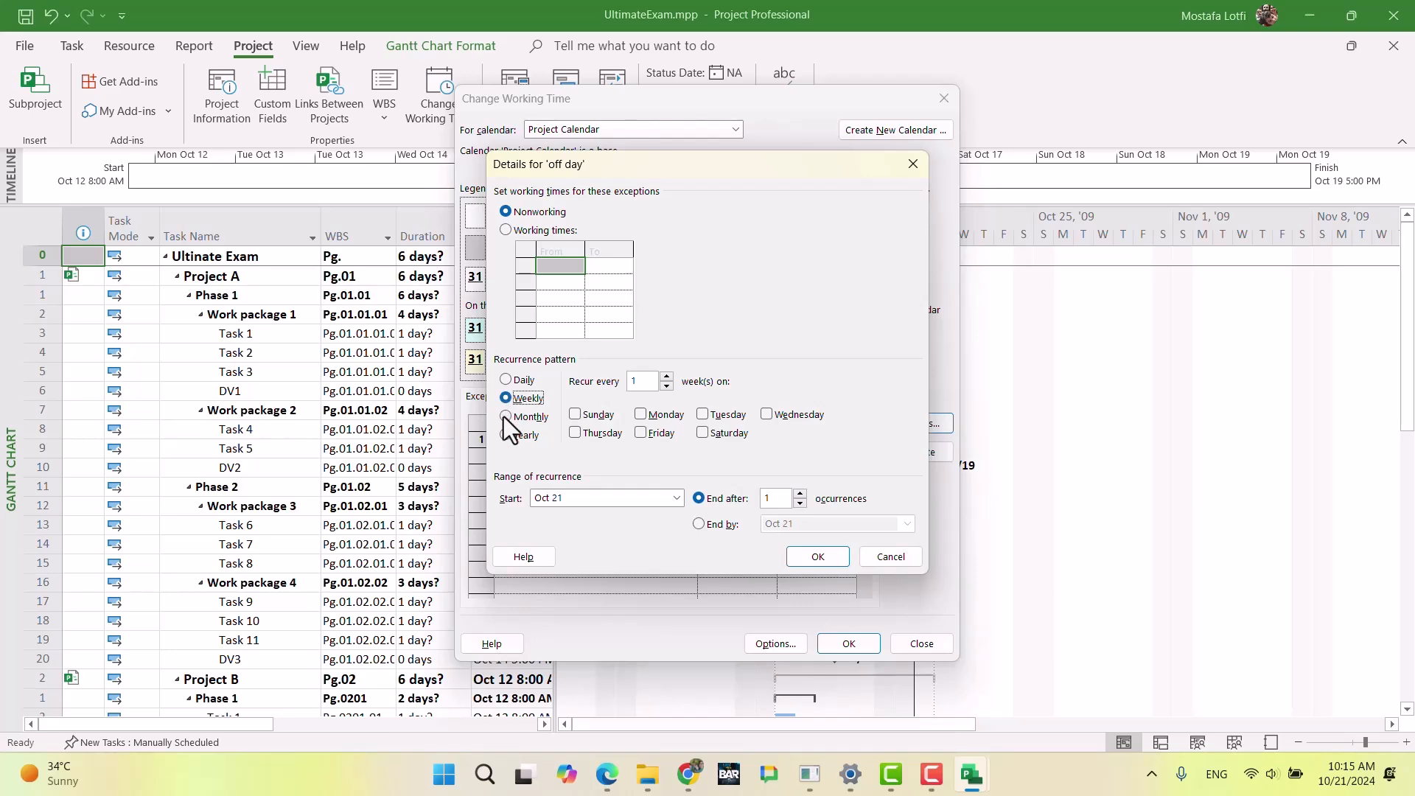
left_click(688, 774)
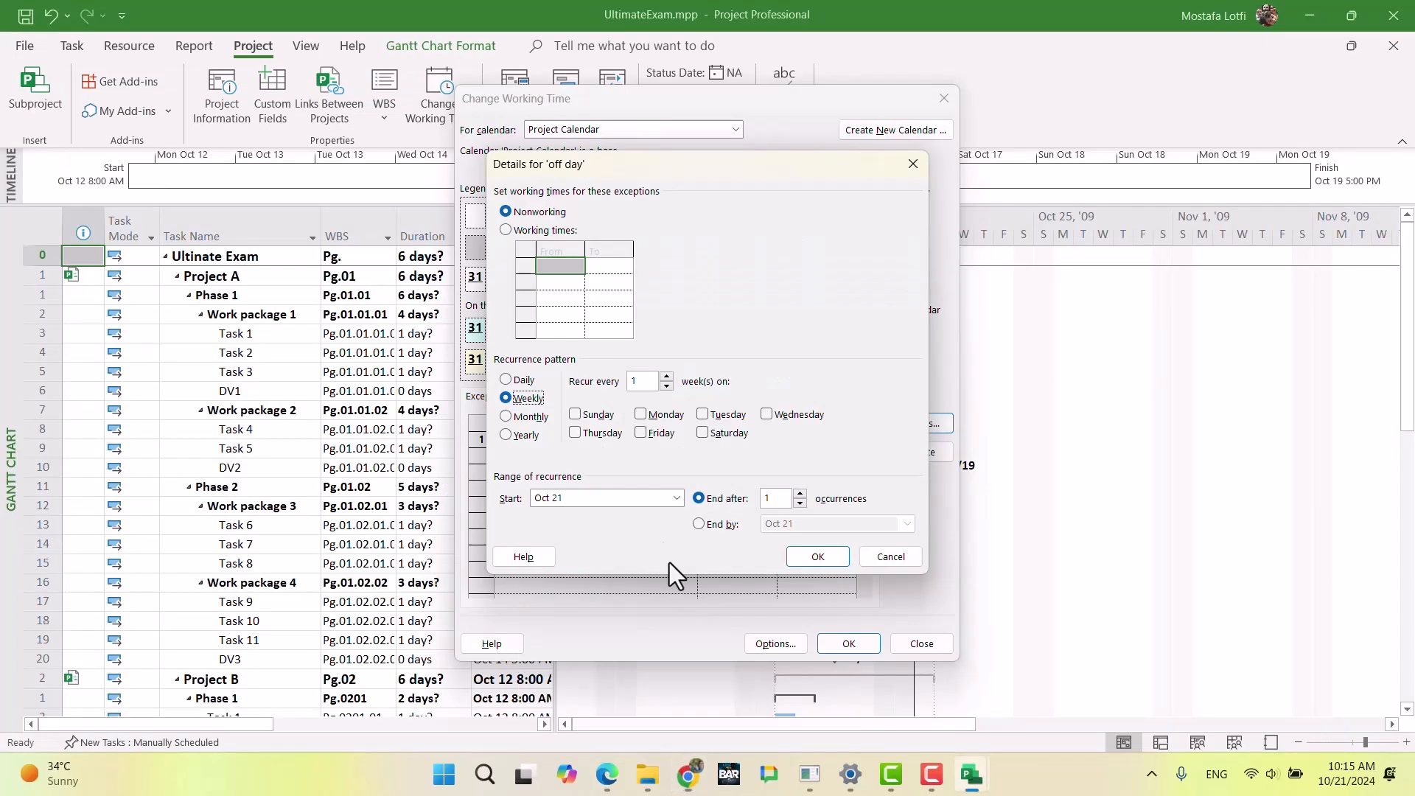
left_click(687, 774)
left_click(529, 417)
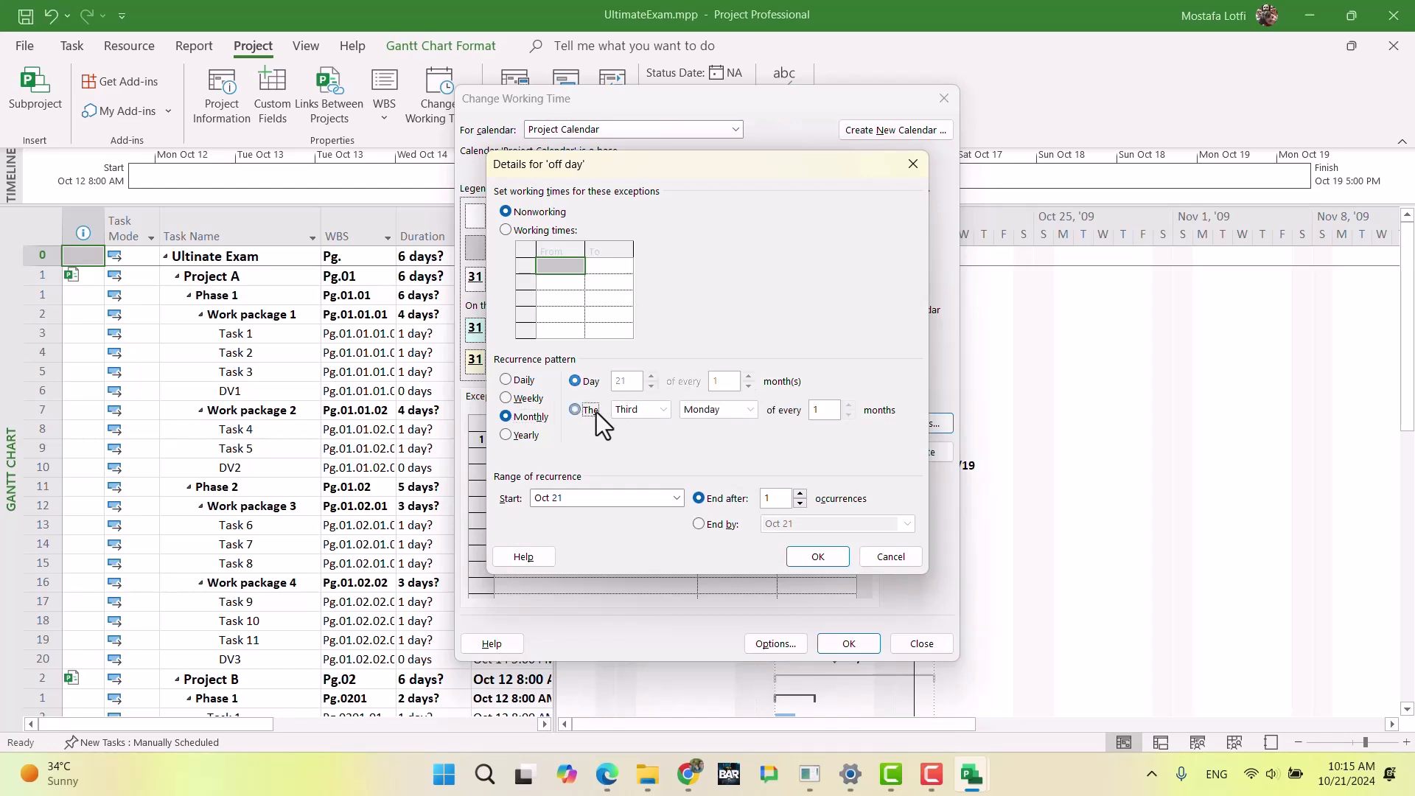
left_click(581, 412)
left_click(638, 410)
left_click(649, 426)
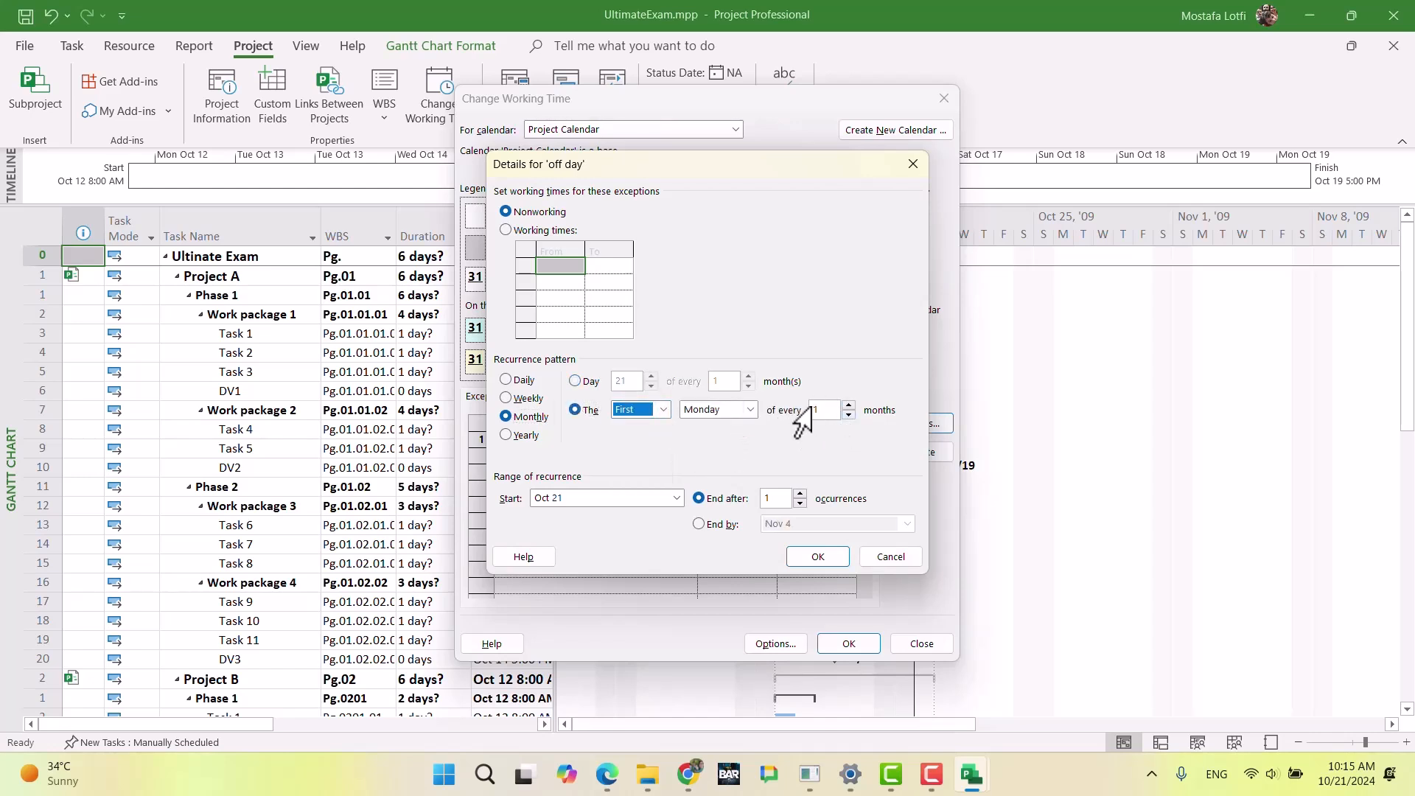
Step: Try a weekly recurrence of every 4 weeks on Monday for the off day exception, after rechecking the exam document
left_click(687, 774)
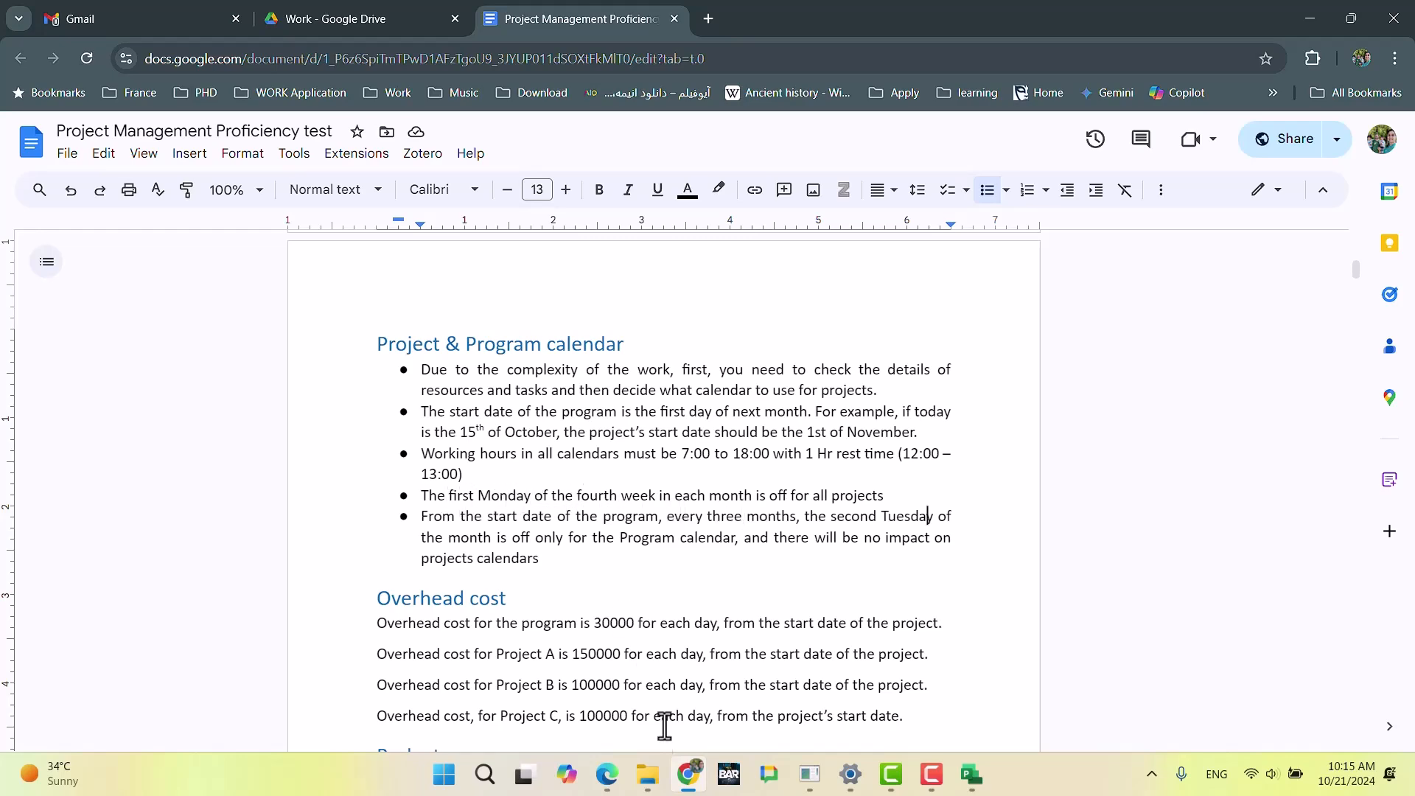
left_click(683, 781)
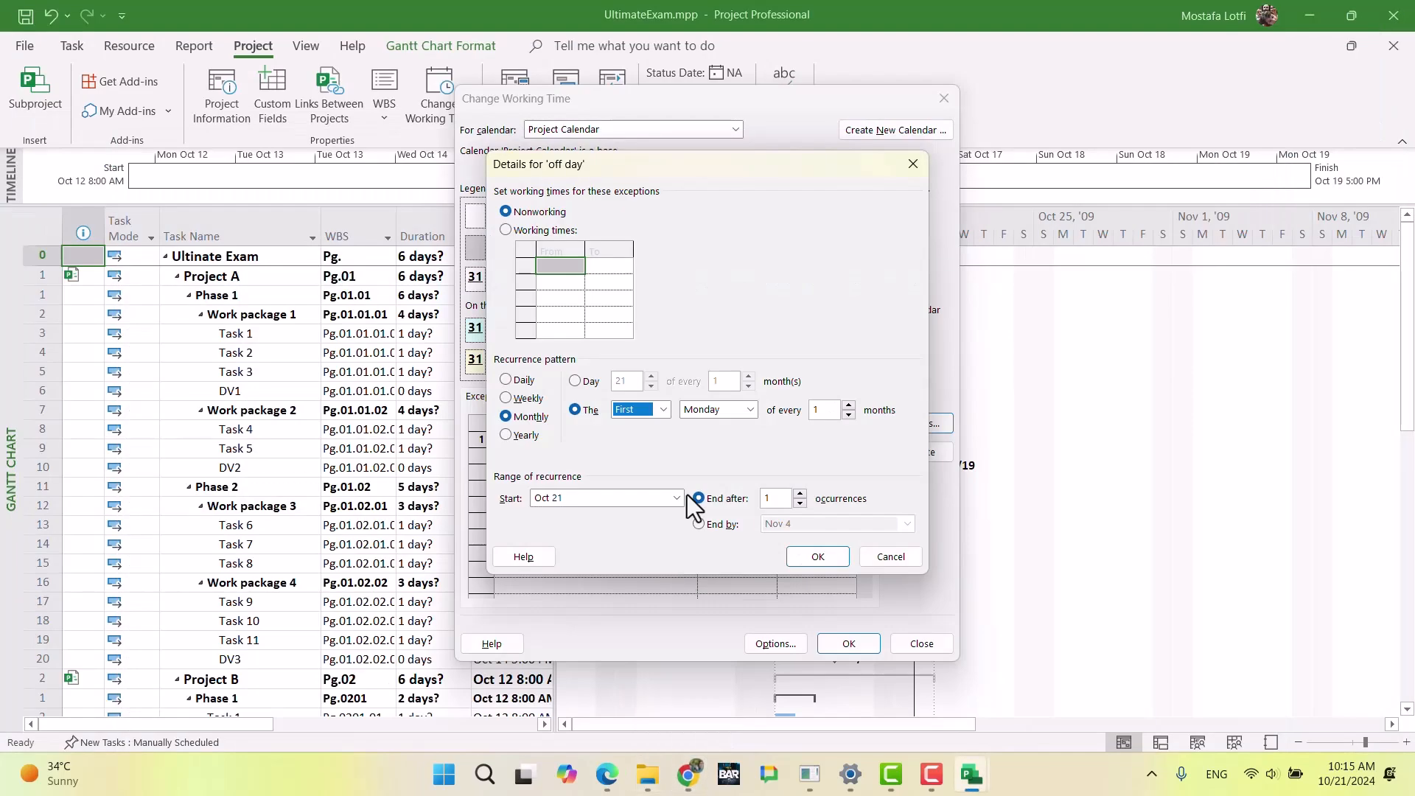
left_click(527, 399)
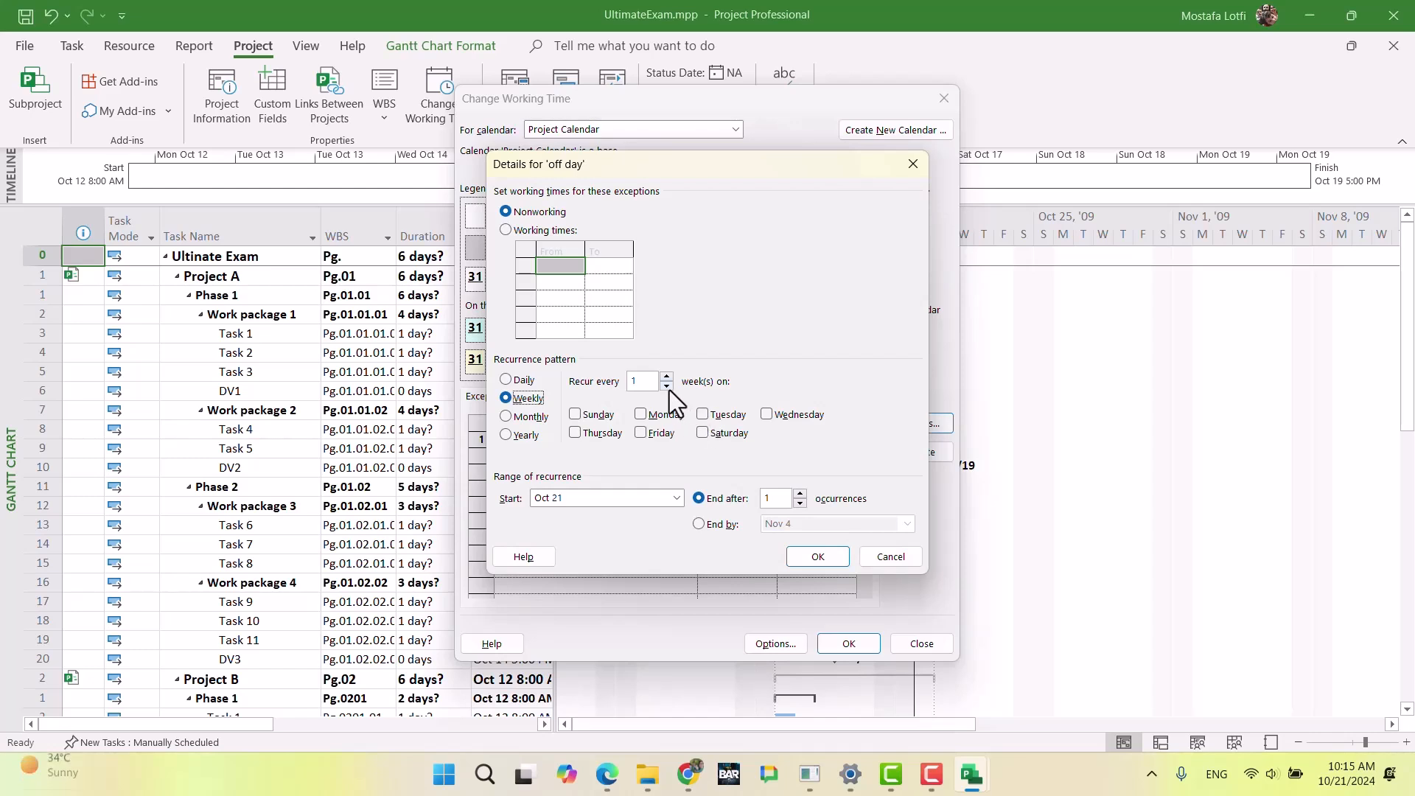
left_click(525, 416)
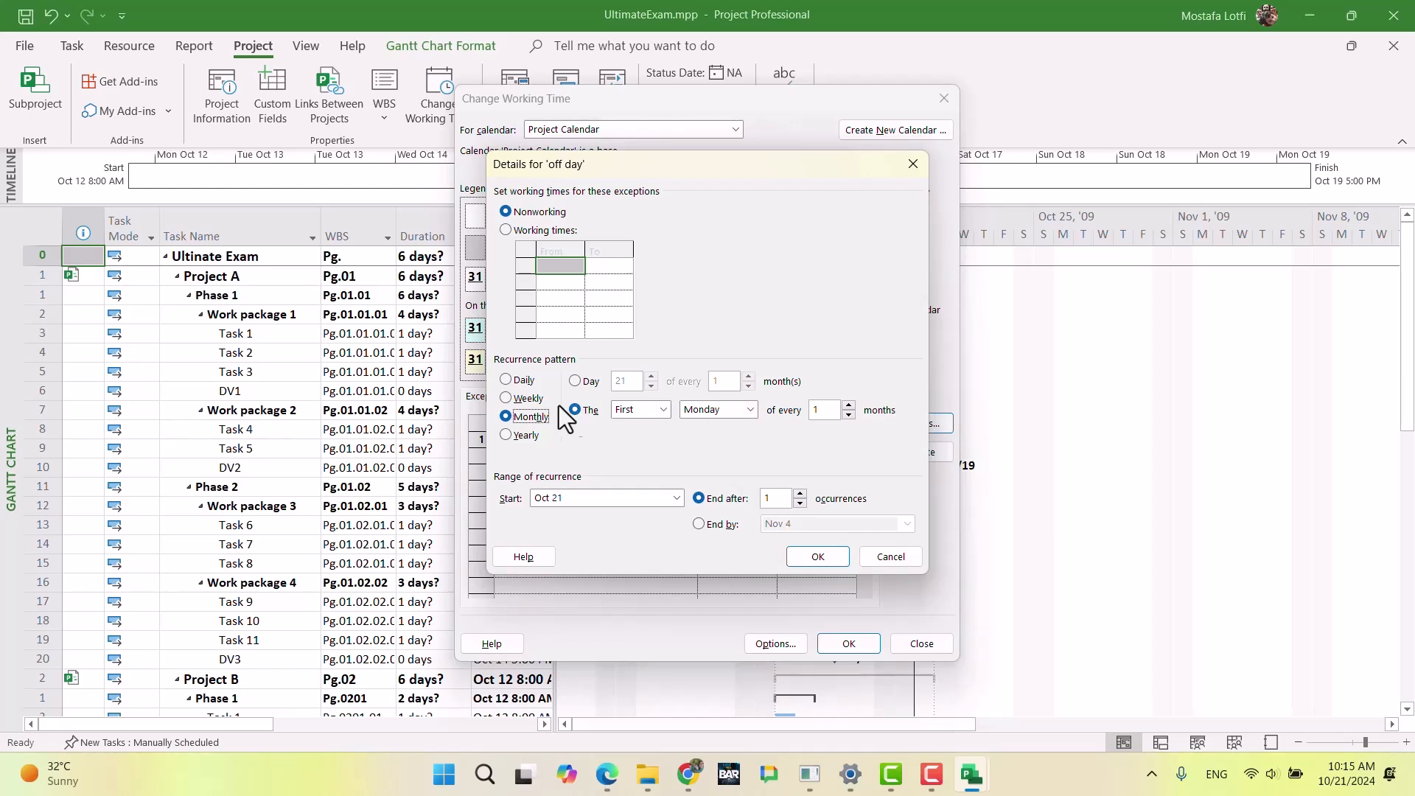
left_click(536, 398)
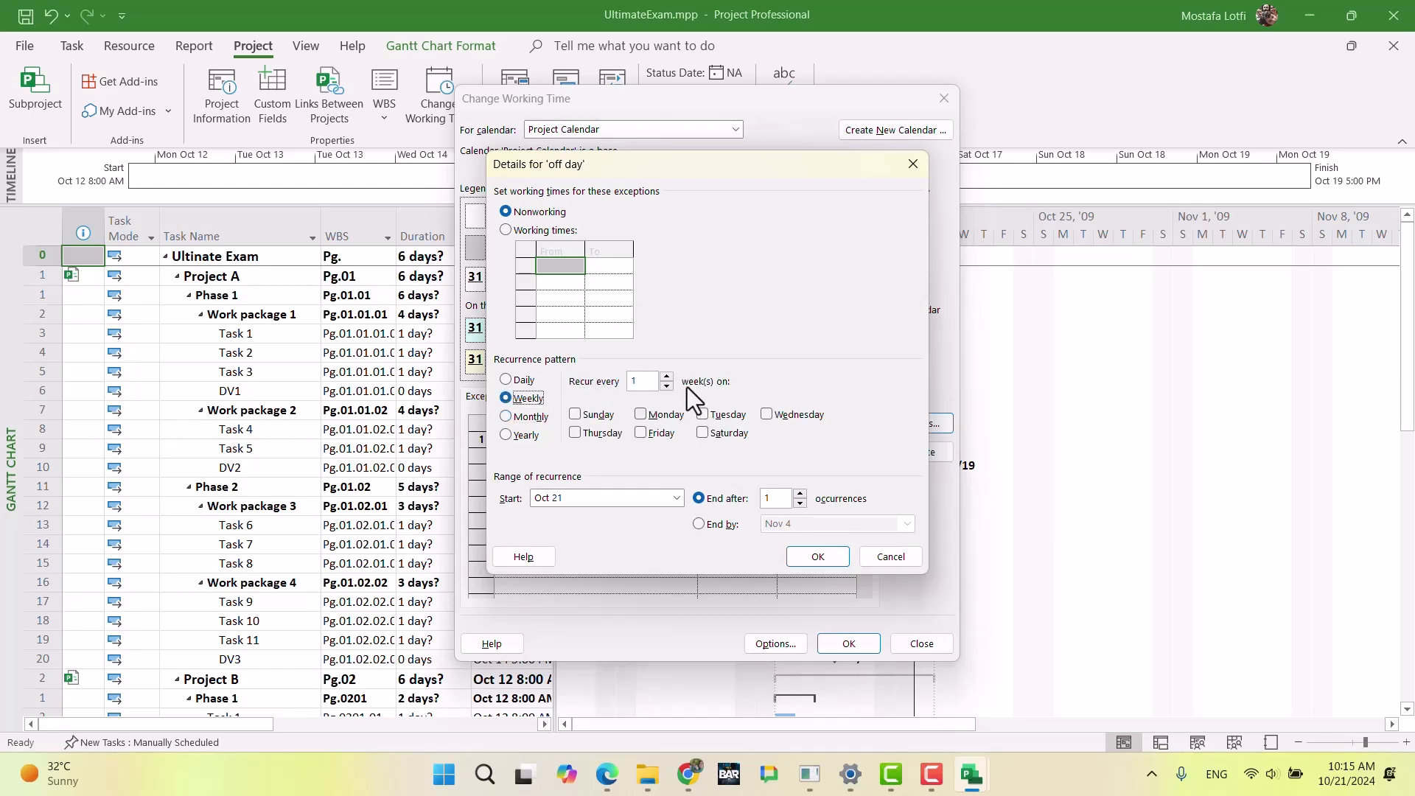
left_click(667, 376)
left_click(667, 375)
left_click(641, 415)
Step: Switch the off day exception back to monthly recurrence on the first Monday and compare it with the exam document's day-off rule
mouse_move(686, 771)
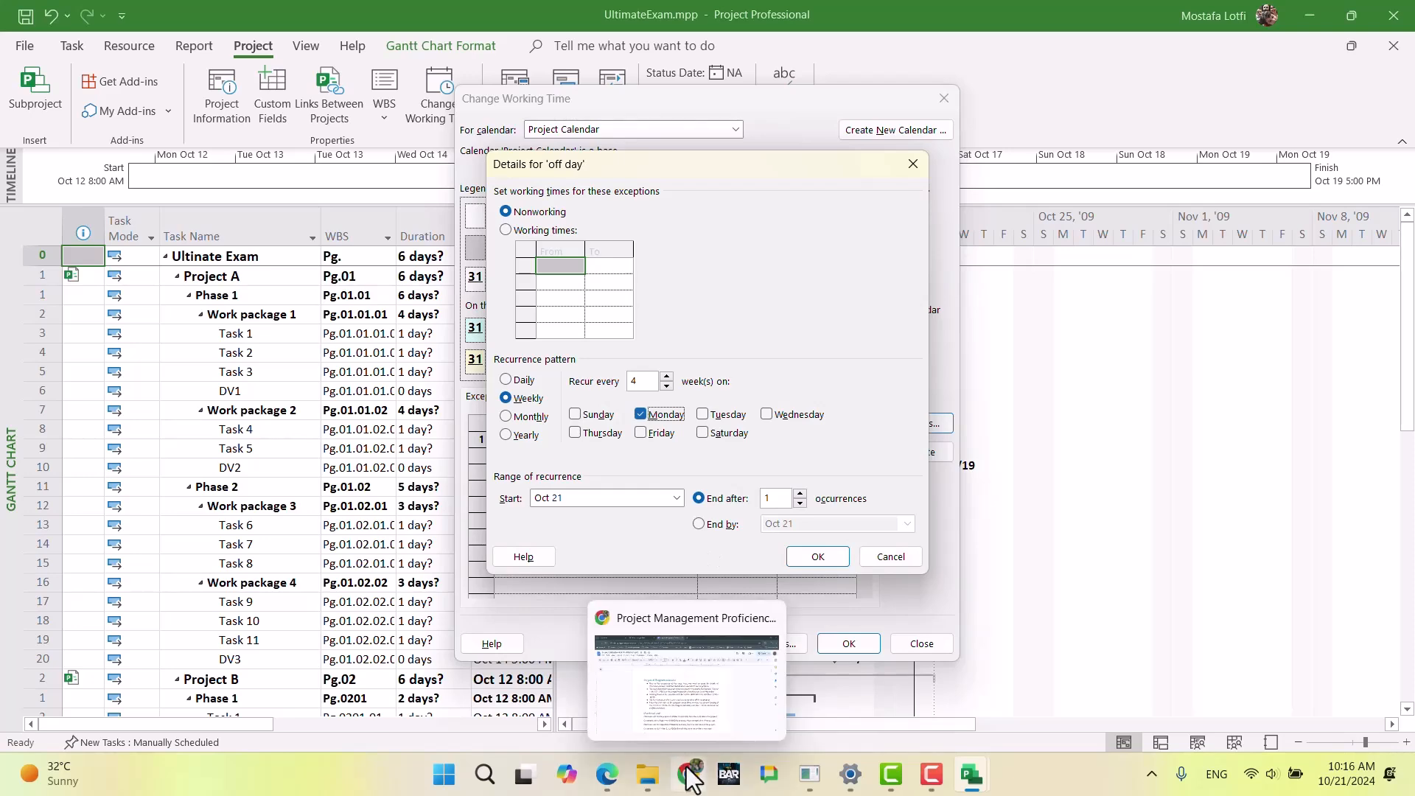
left_click(737, 619)
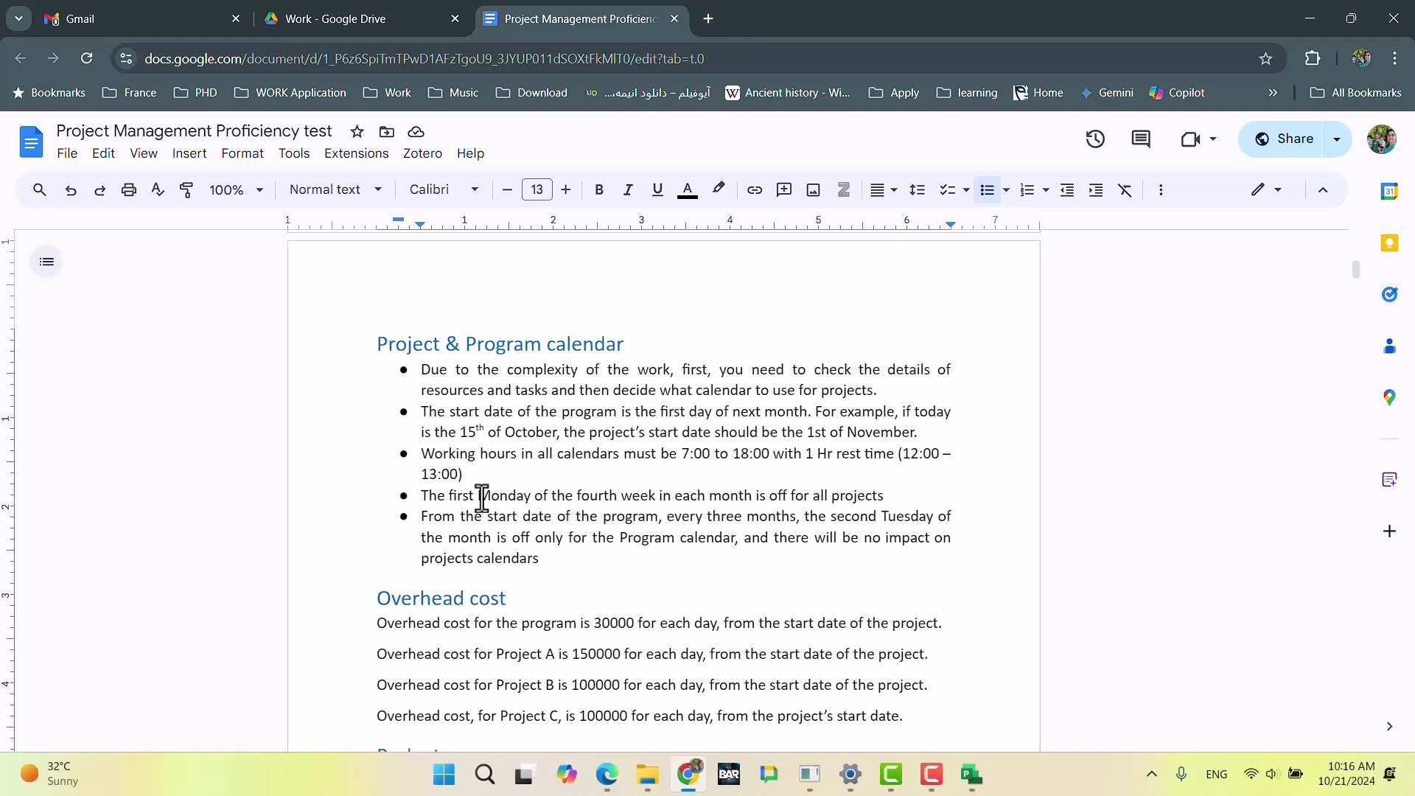
left_click(688, 774)
left_click(516, 416)
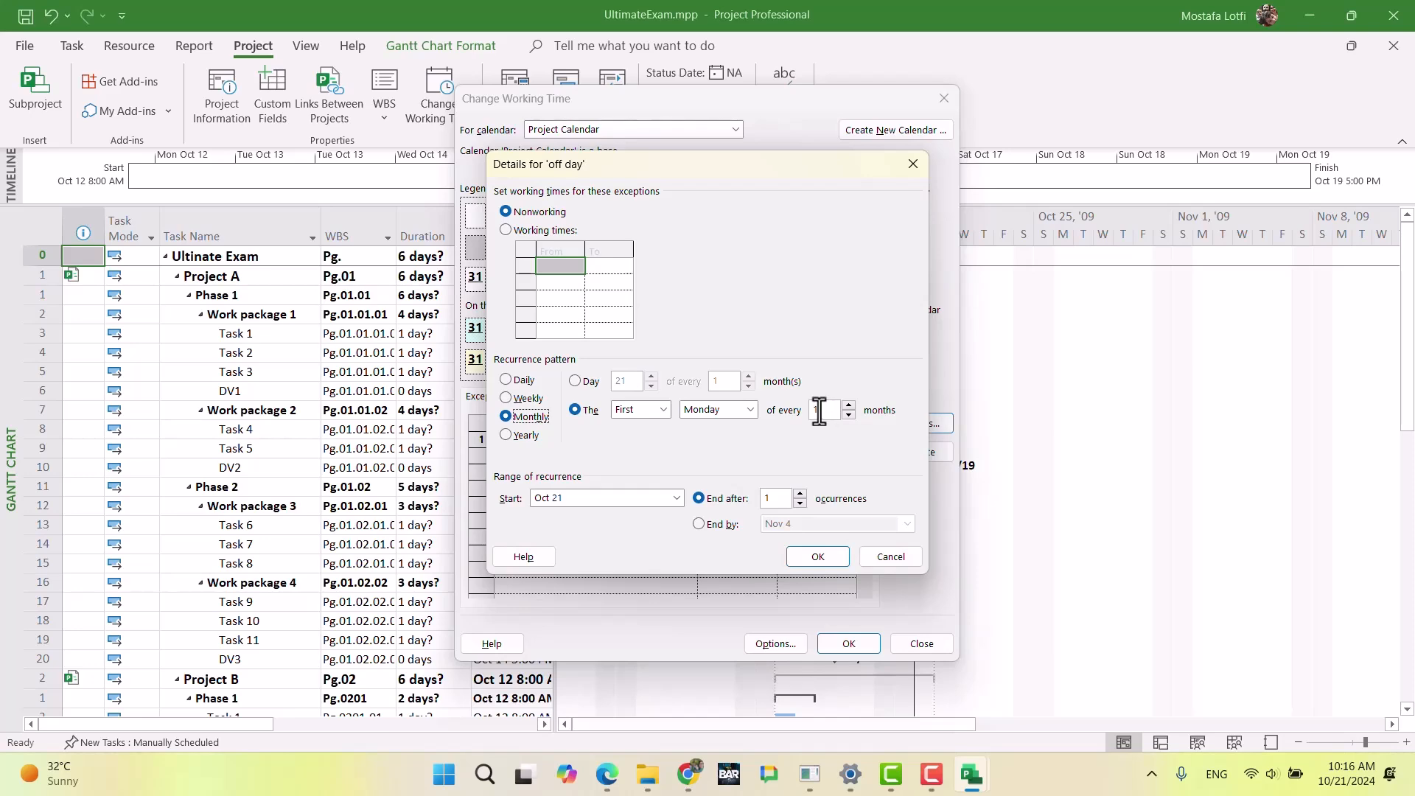
left_click(687, 774)
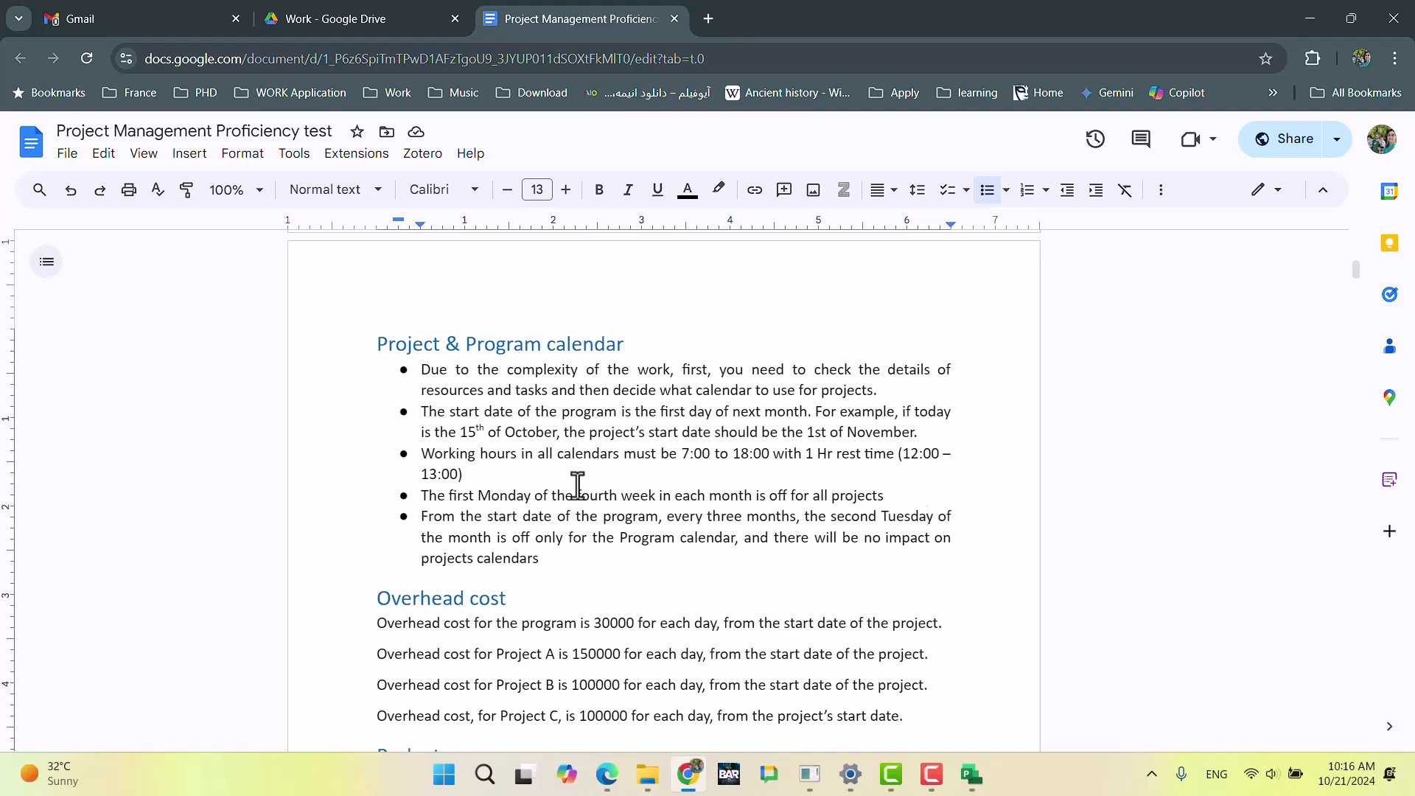
left_click(693, 784)
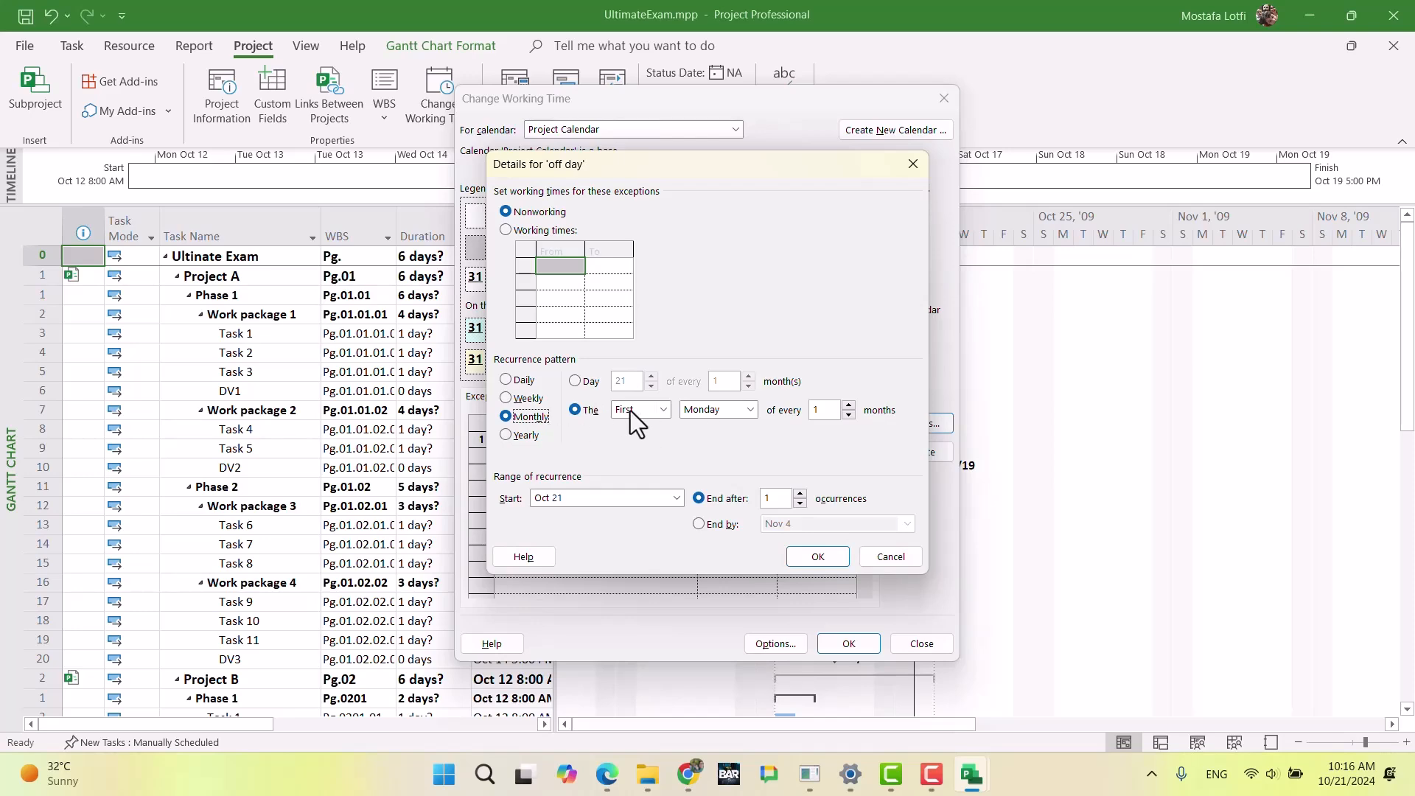
Step: Recheck the exam document's day-off rule and try the weekly recurrence again for the off day exception
left_click(690, 780)
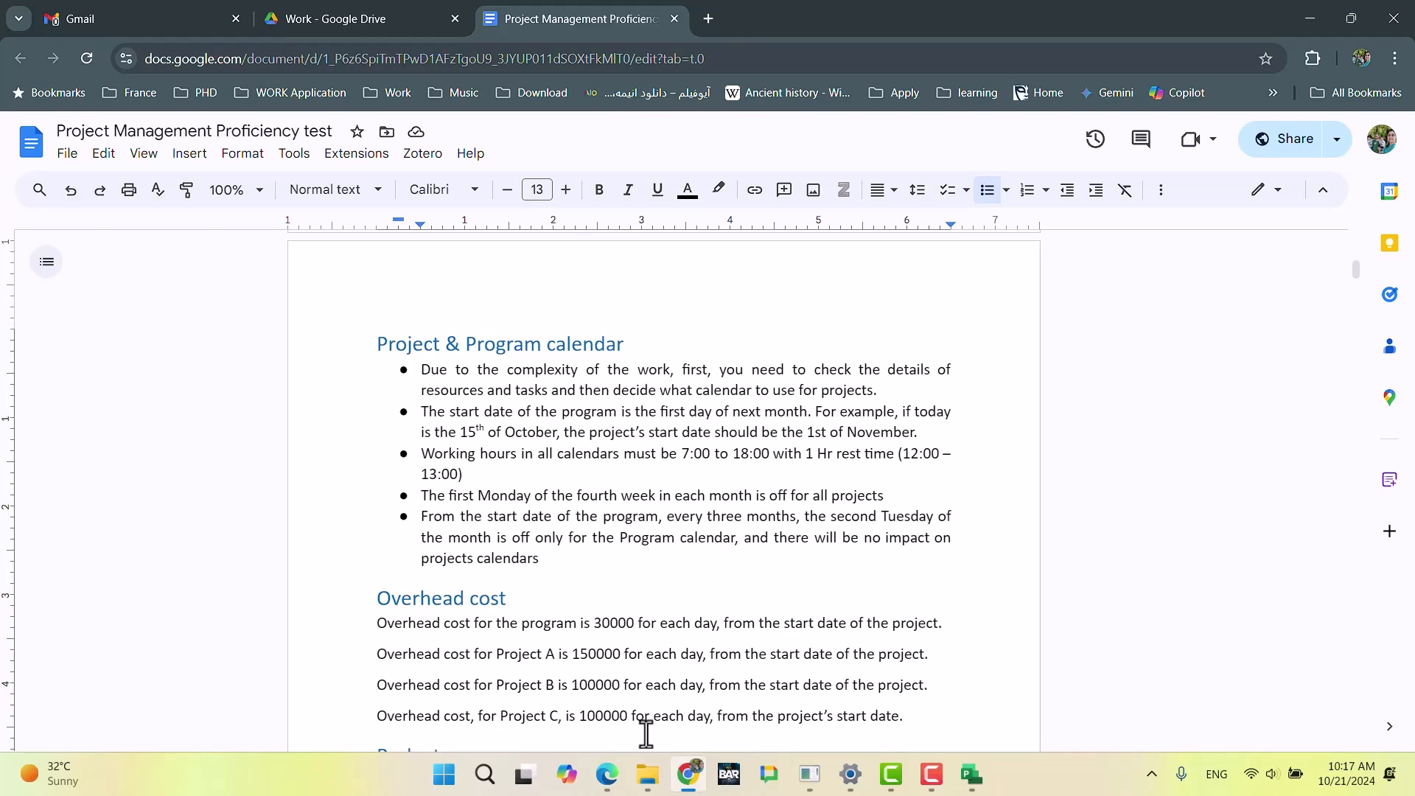
left_click(690, 775)
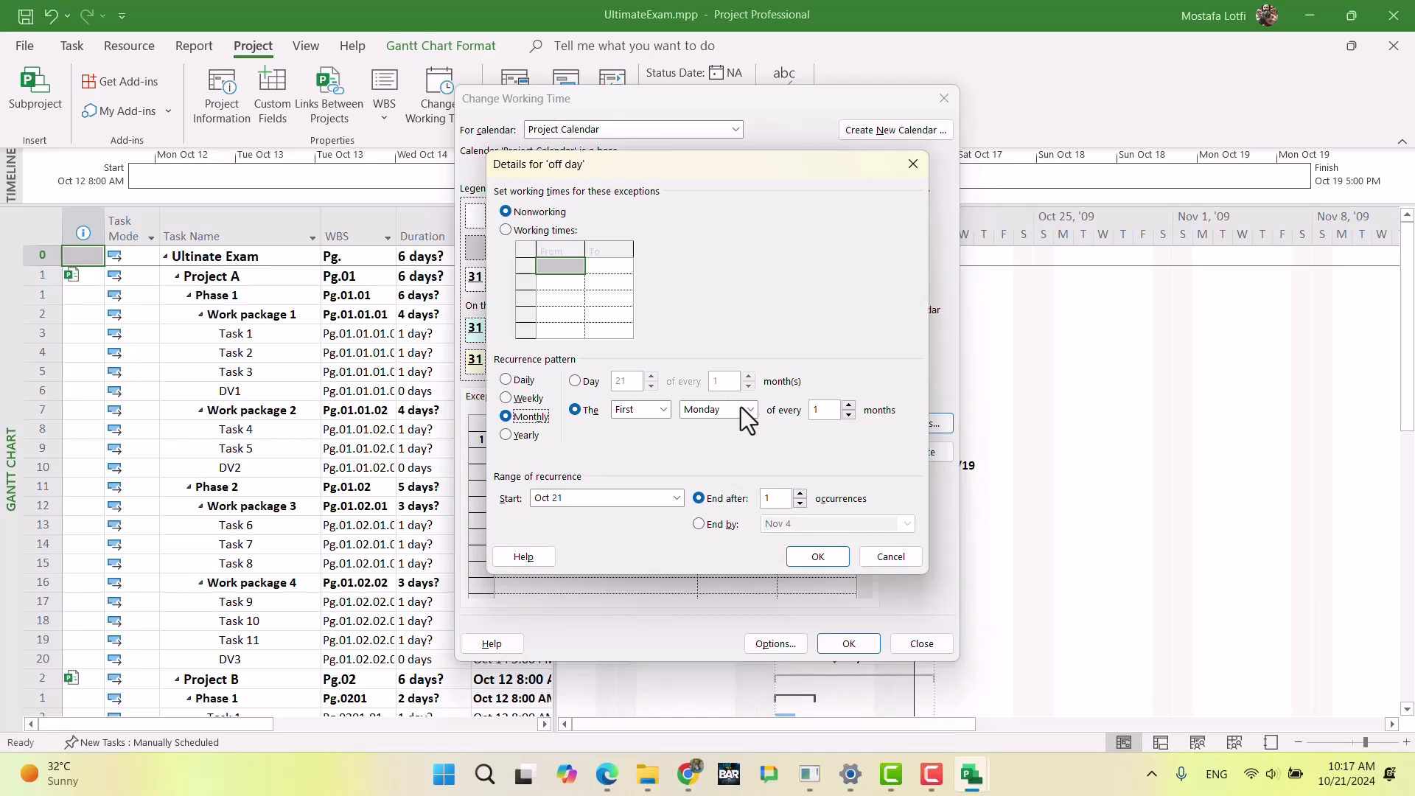
left_click(509, 391)
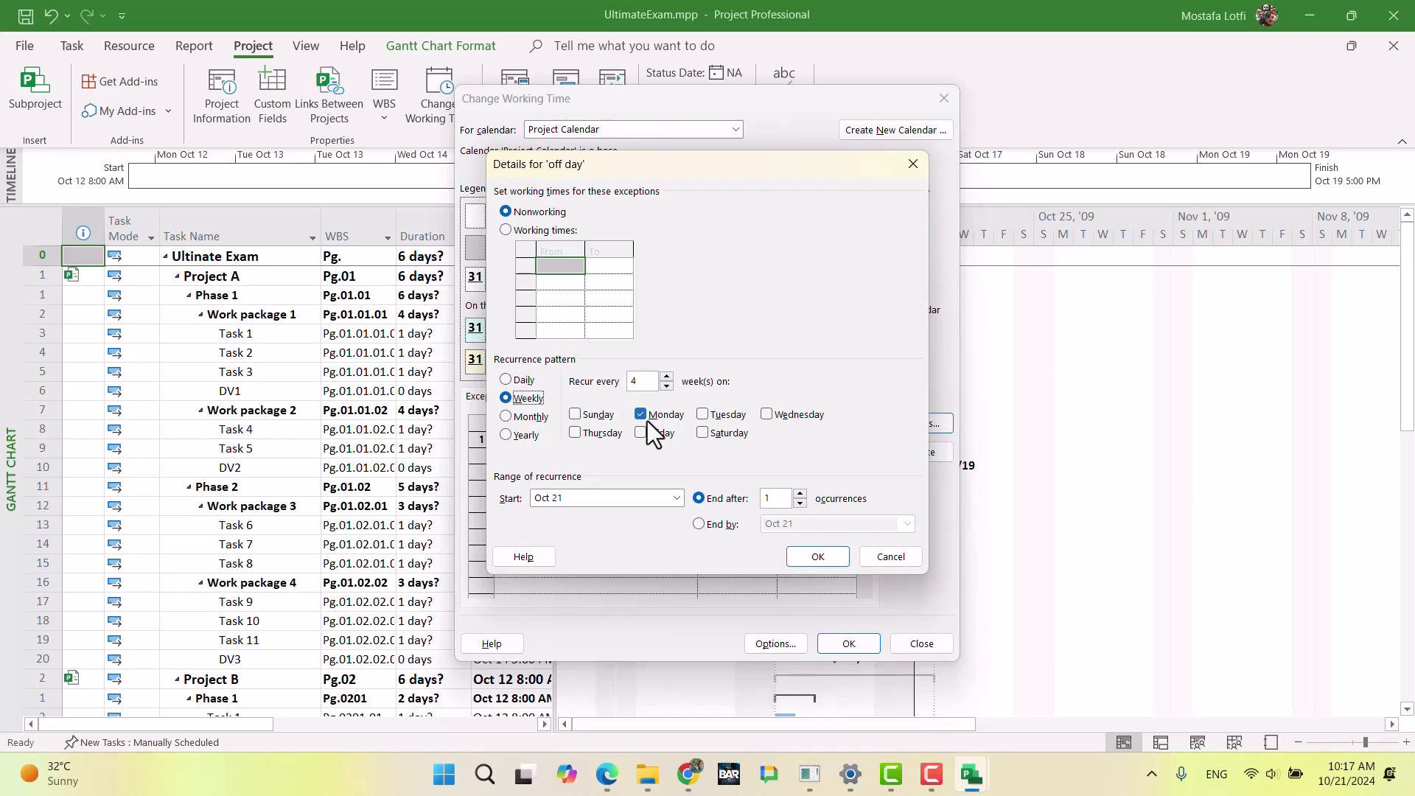
Step: In the exam document, reword the Monday day-off rule to "The first Monday of each month is off for all projects"
left_click(695, 786)
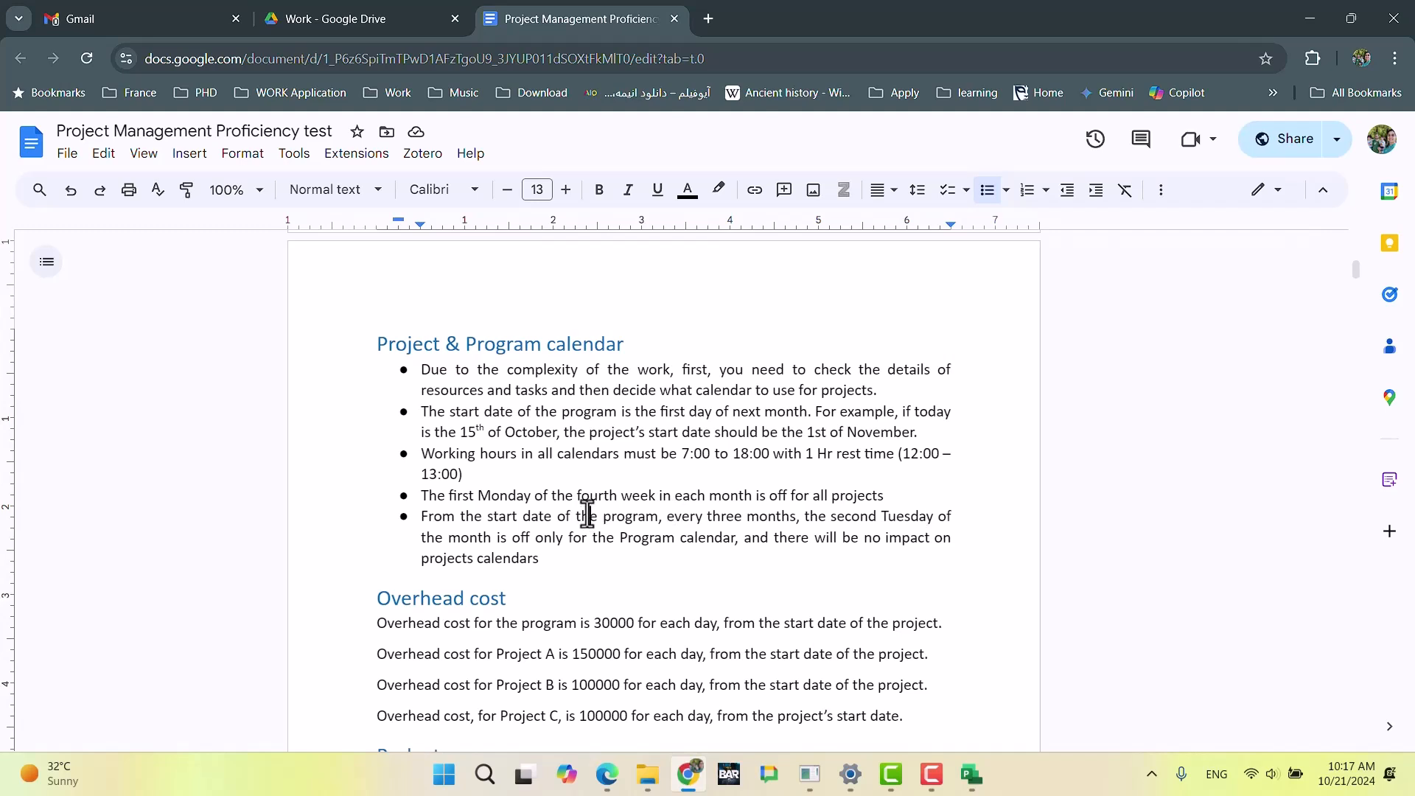
left_click(458, 495)
left_click_drag(575, 495, 654, 495)
type("a")
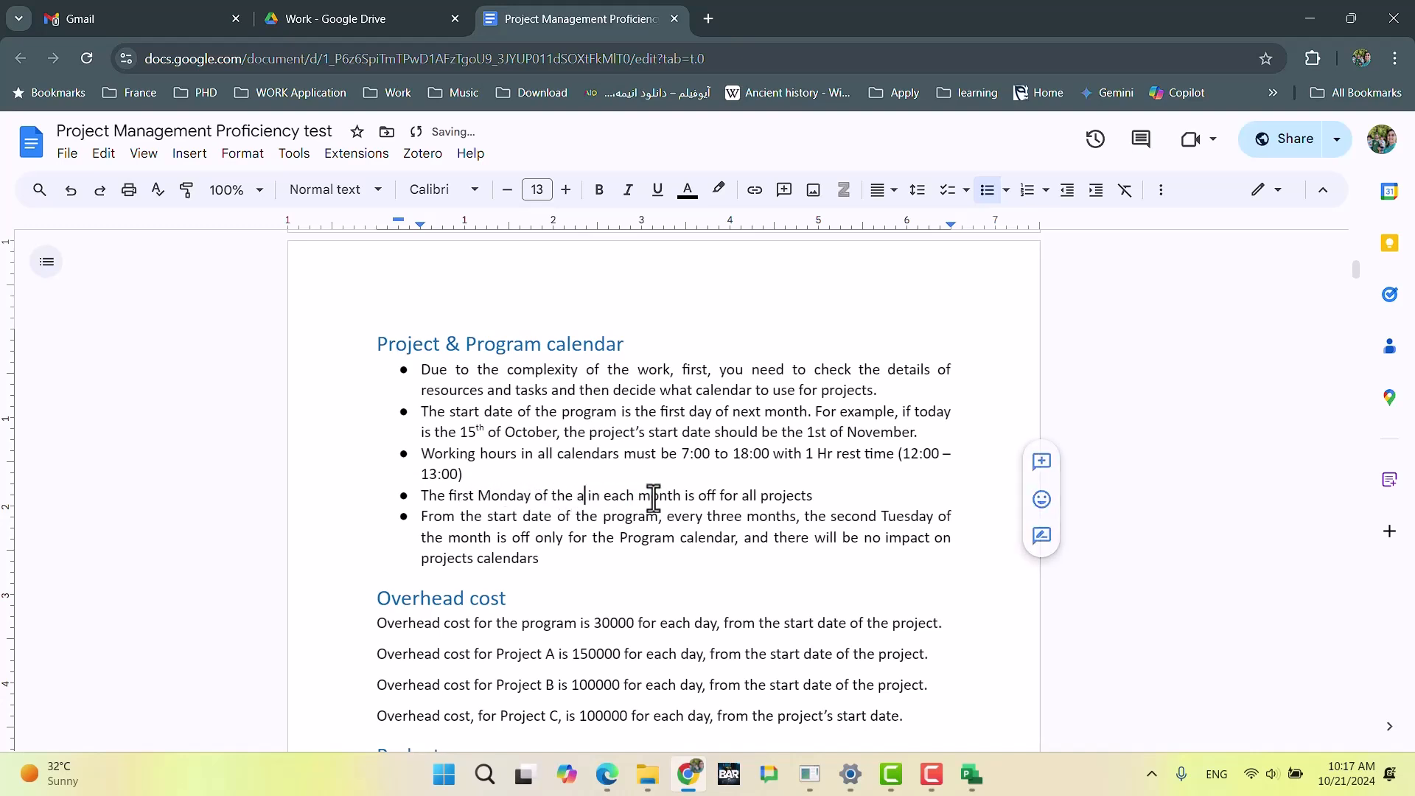
left_click_drag(556, 497, 606, 509)
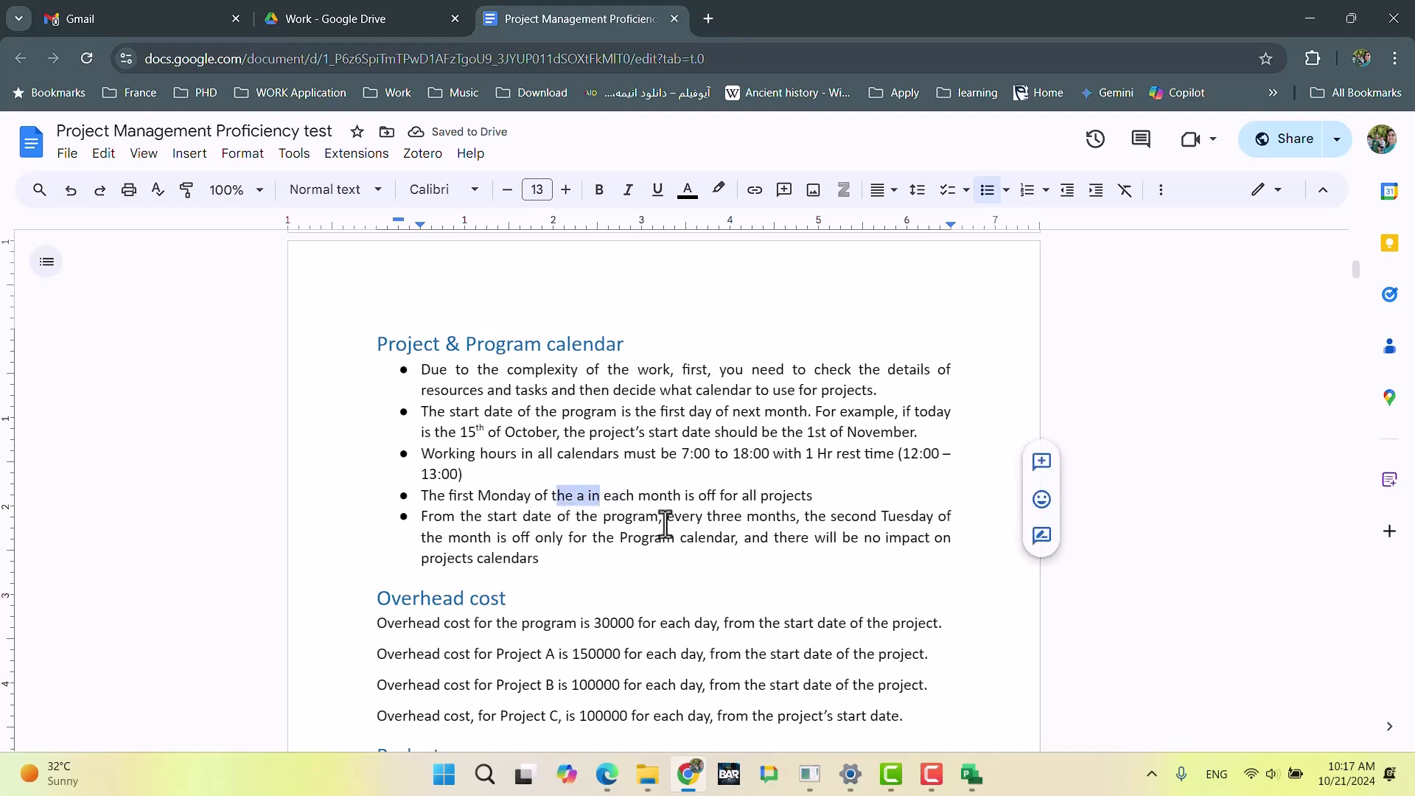
type("7")
key("BackSpace")
key("BackSpace")
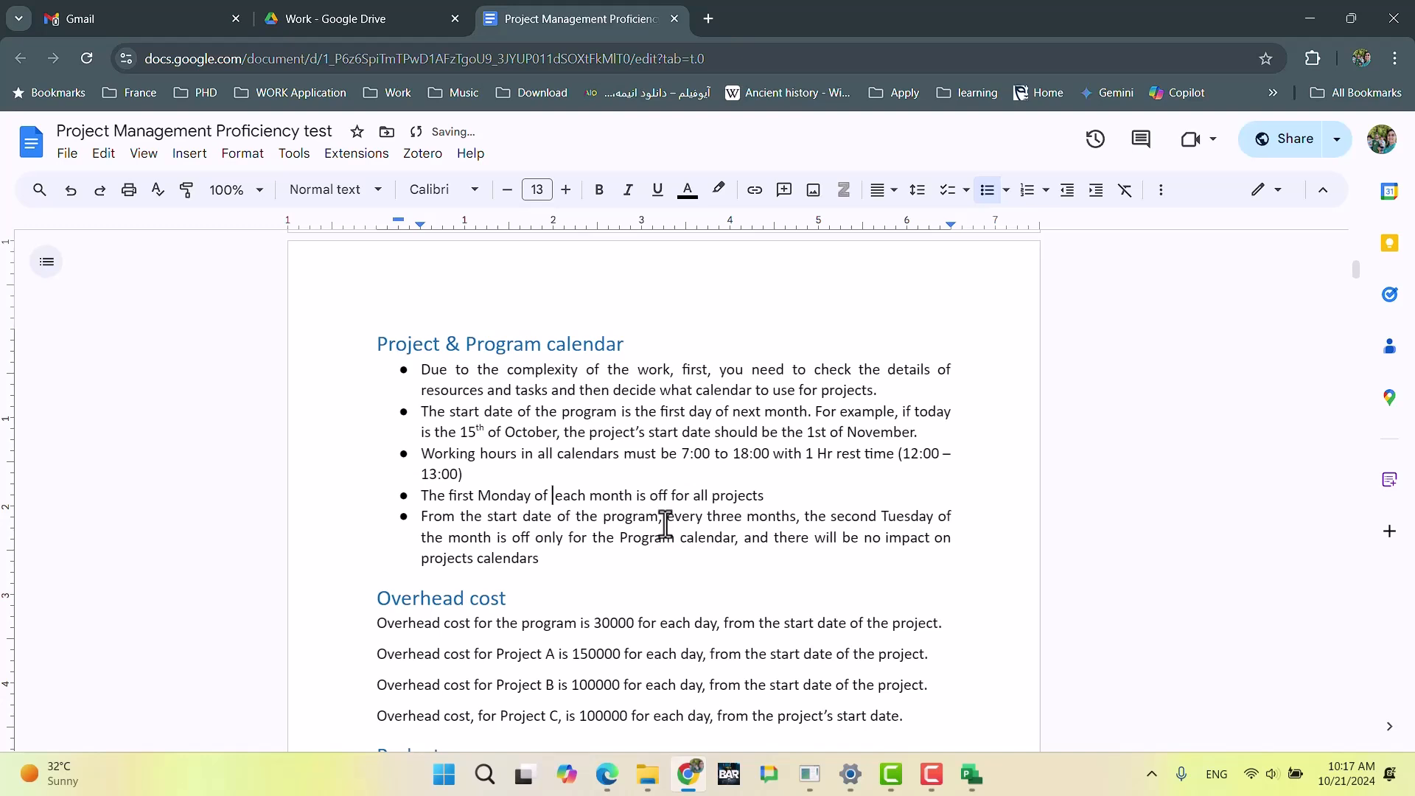
left_click(803, 482)
Step: Back in UltimateExam.mpp, set the off day exception to recur monthly on the first Monday of every 1 month and apply the working time changes
key("alt+Tab")
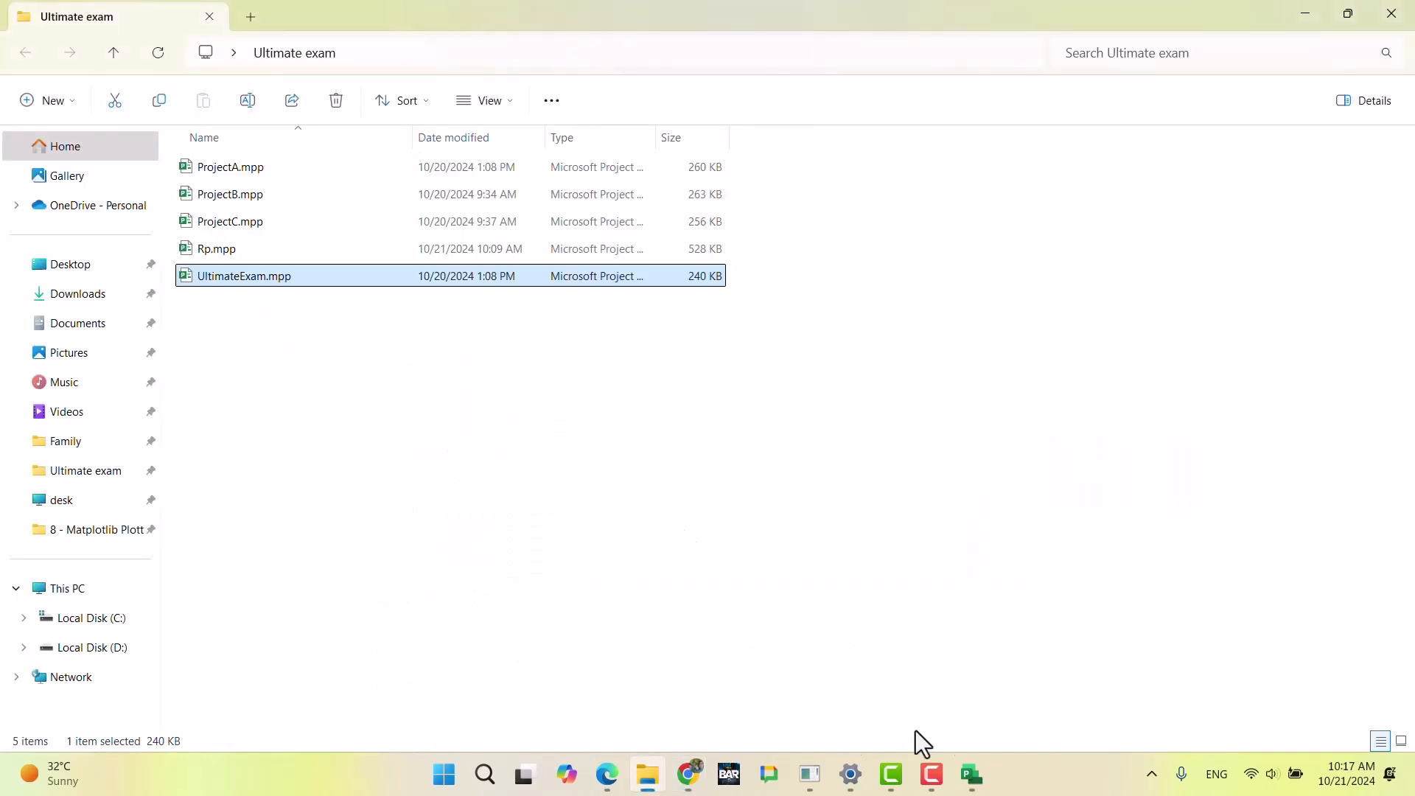
left_click(966, 777)
left_click(1032, 683)
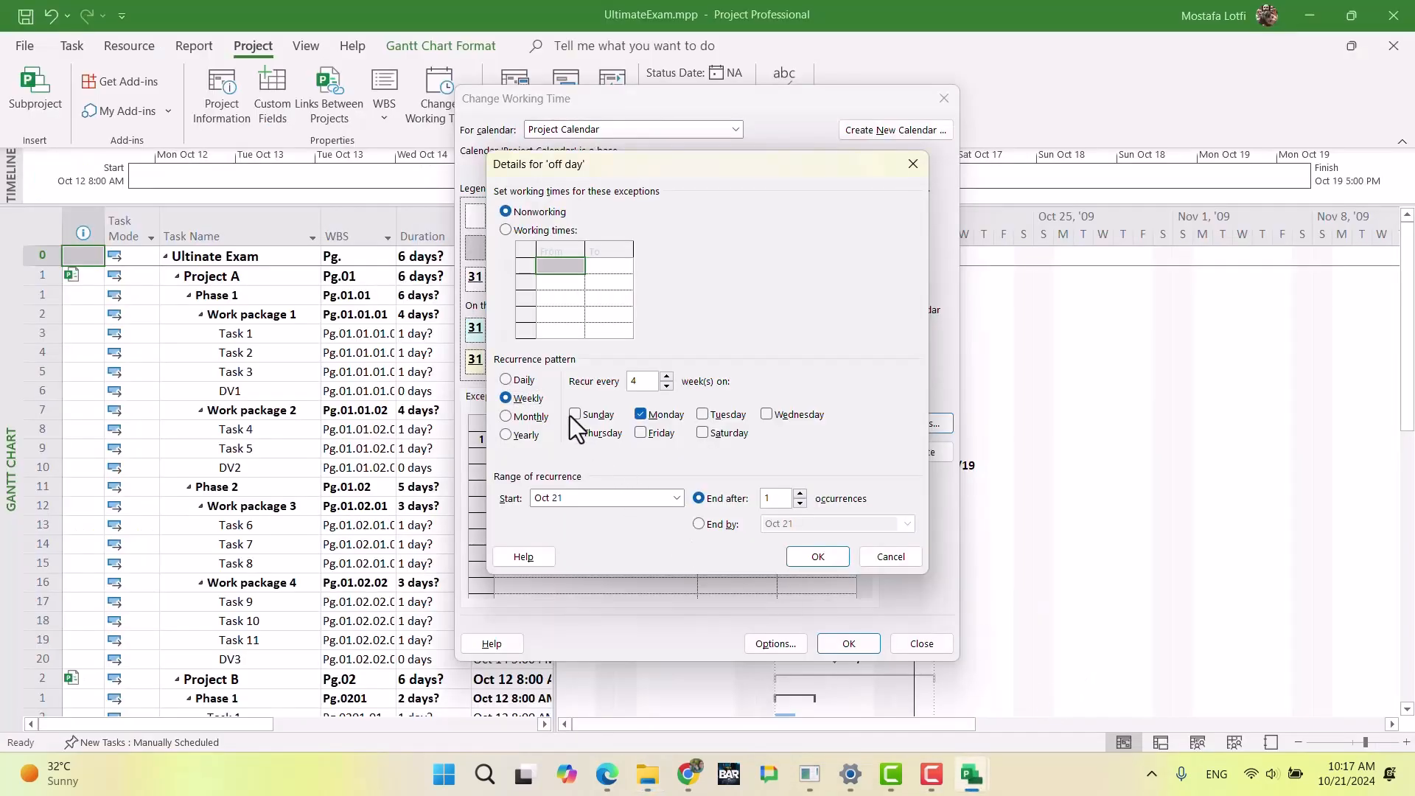
left_click(506, 416)
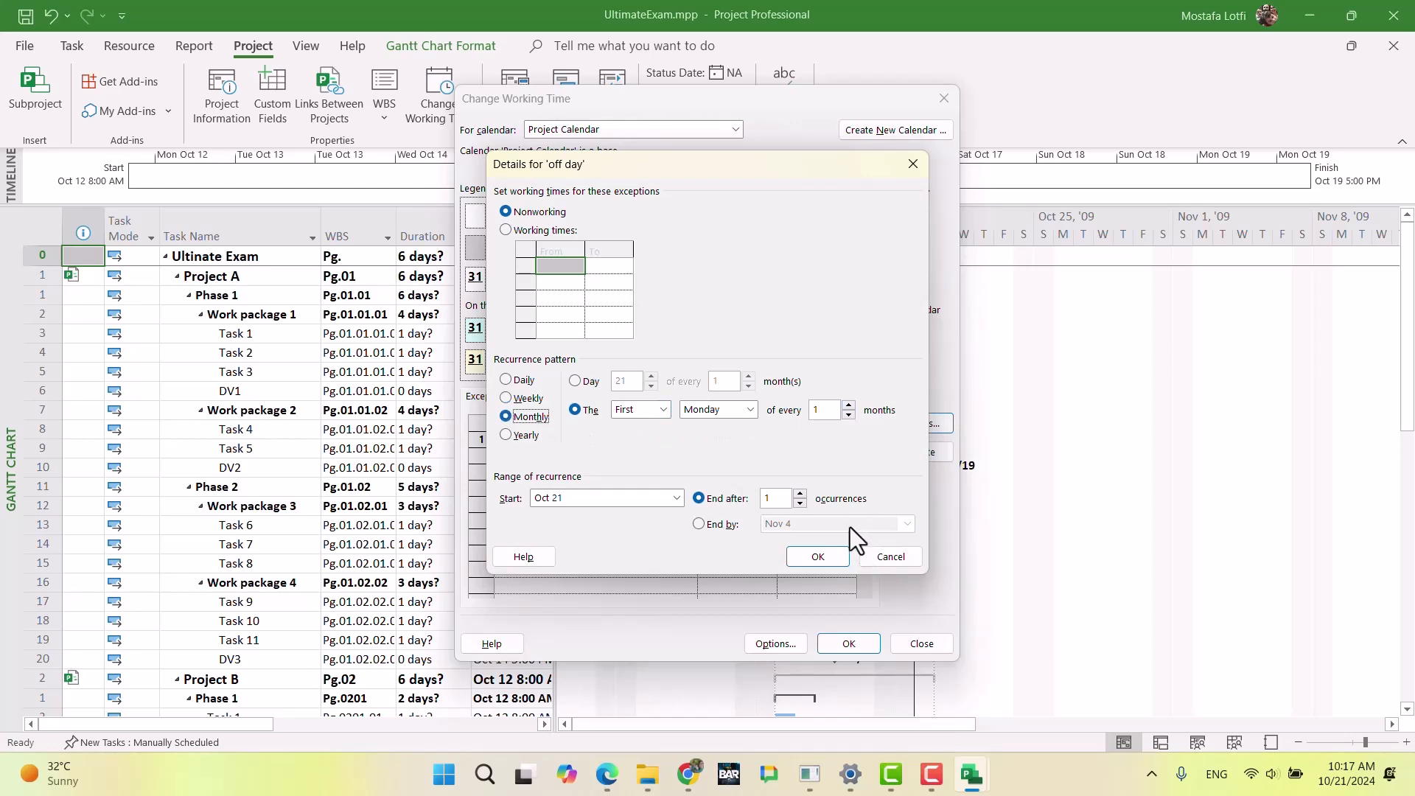
left_click(817, 556)
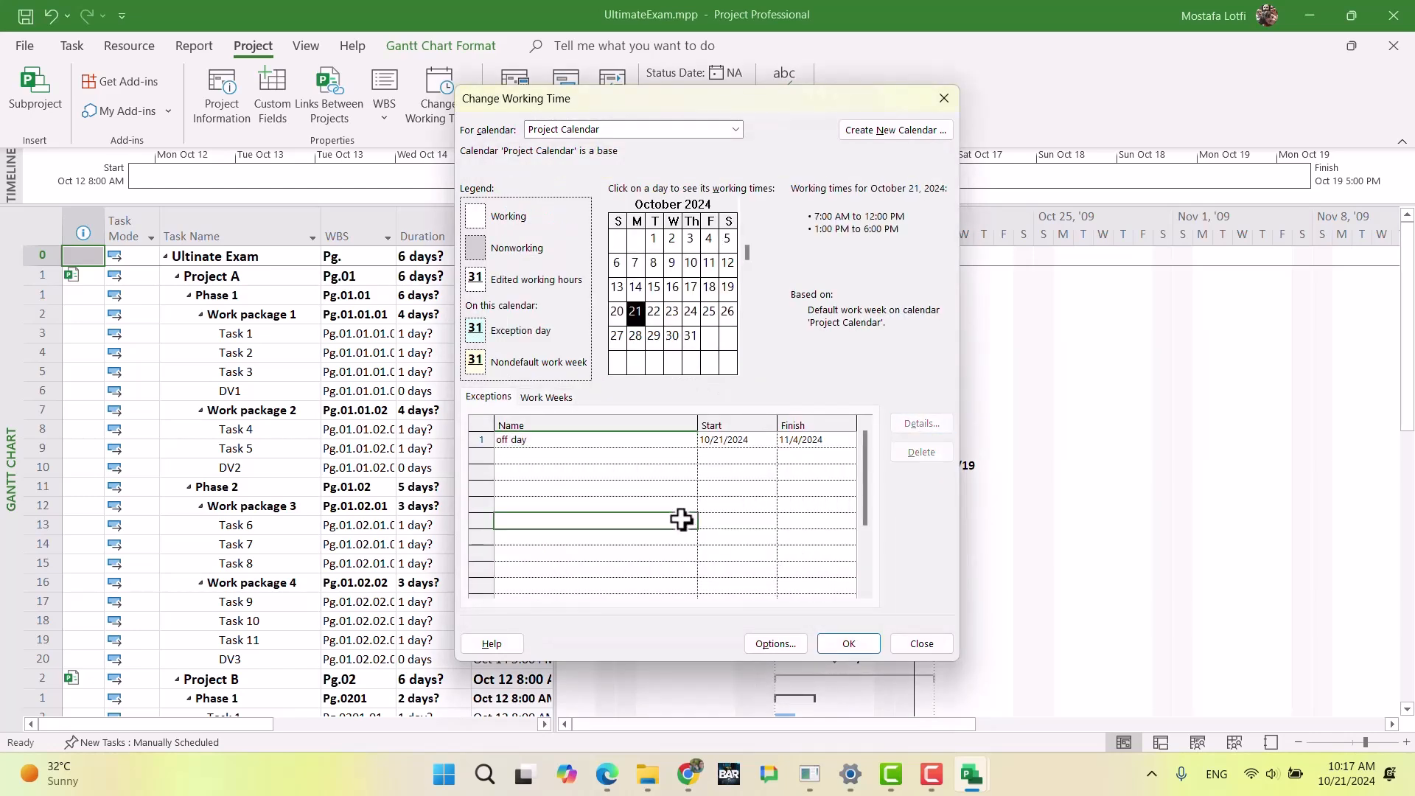
left_click(658, 443)
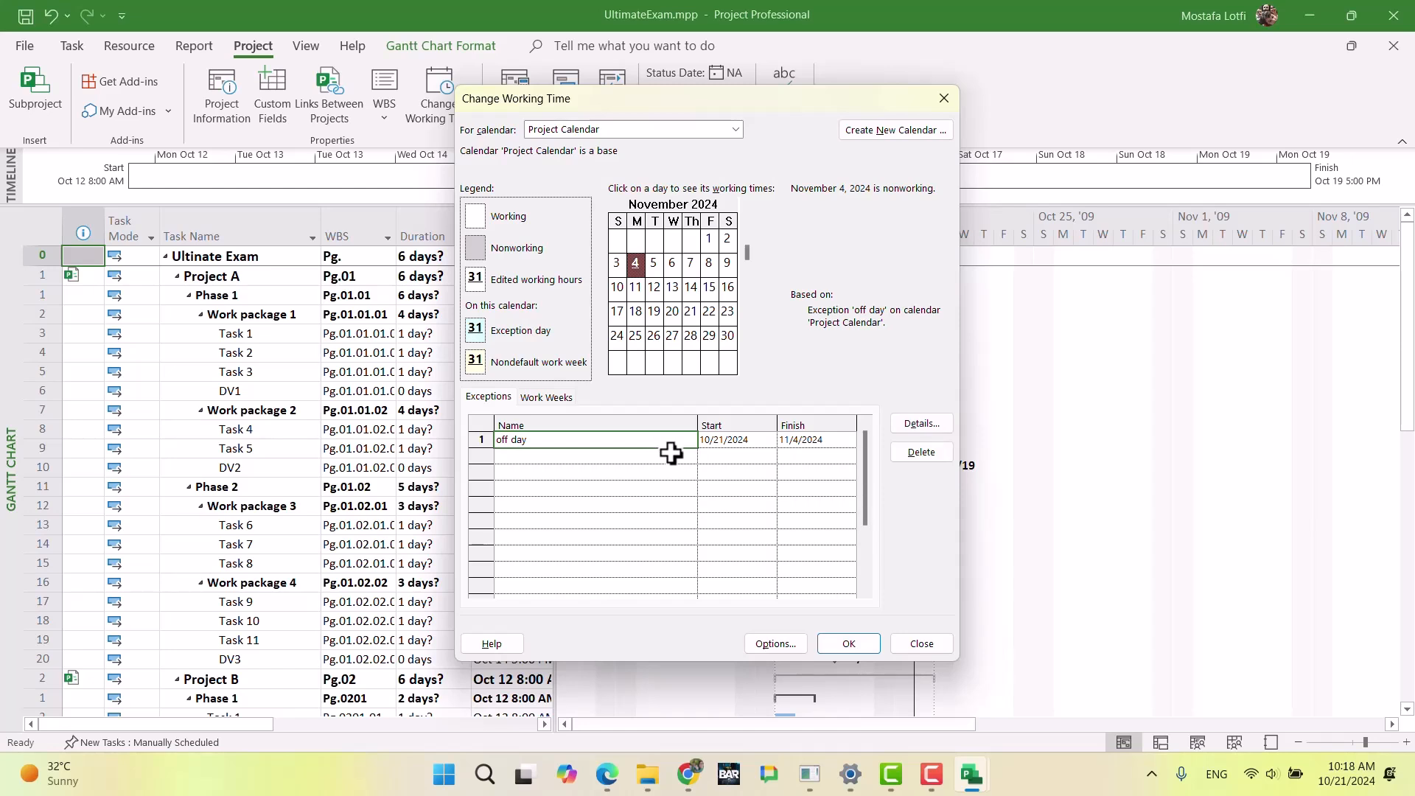
left_click(848, 645)
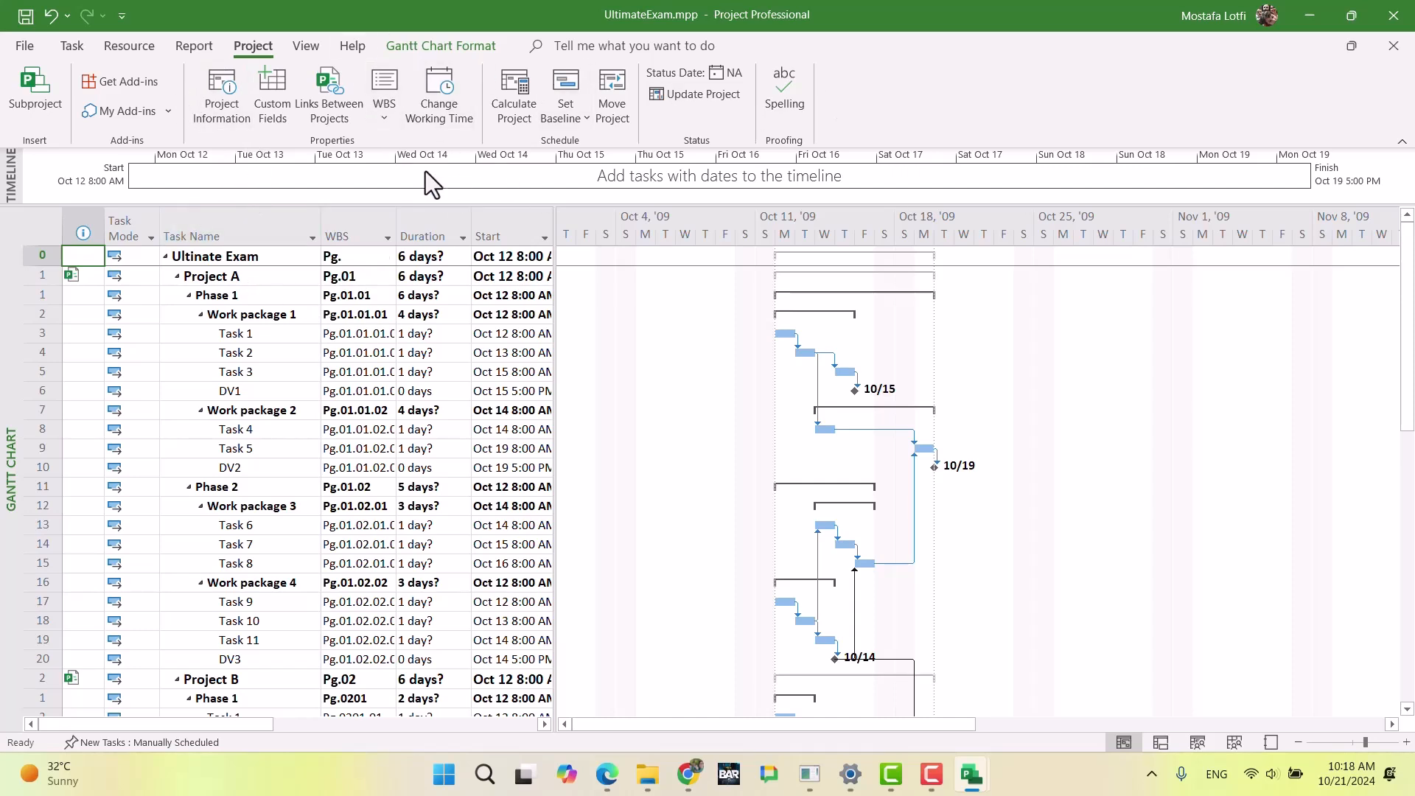
Step: In UltimateExam's project information, assign Program Calendar as the calendar and set the start date to Oct 12 7
left_click(239, 107)
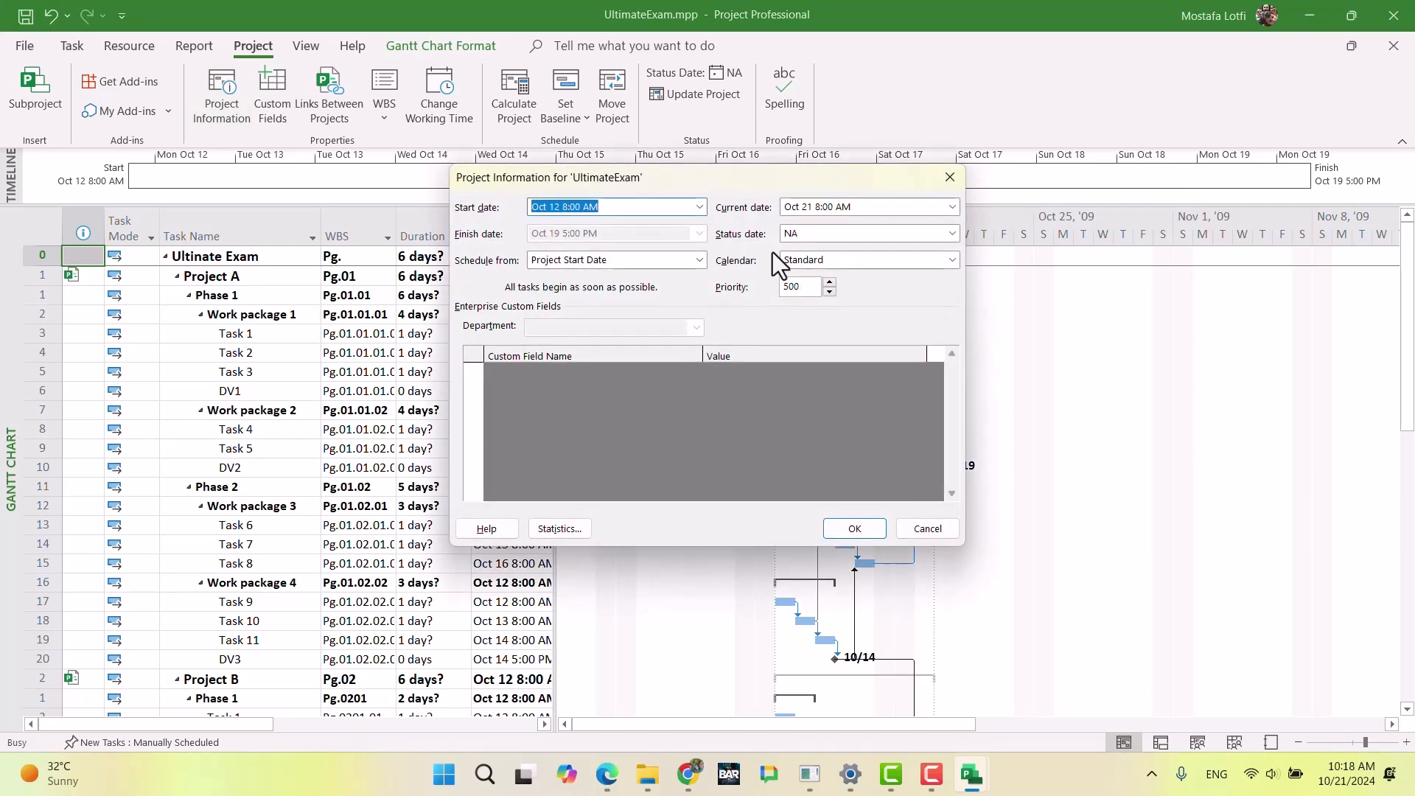
left_click(852, 258)
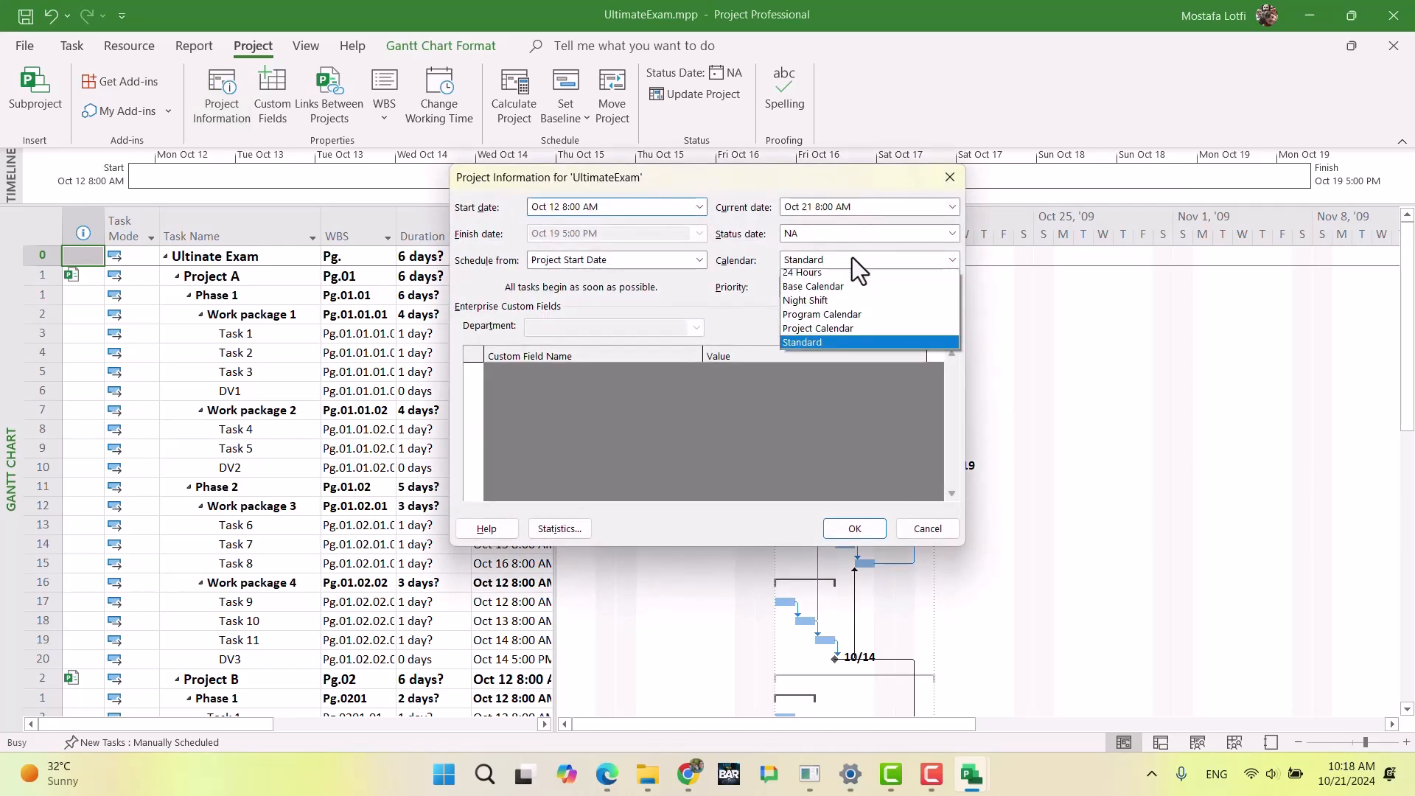
left_click(848, 320)
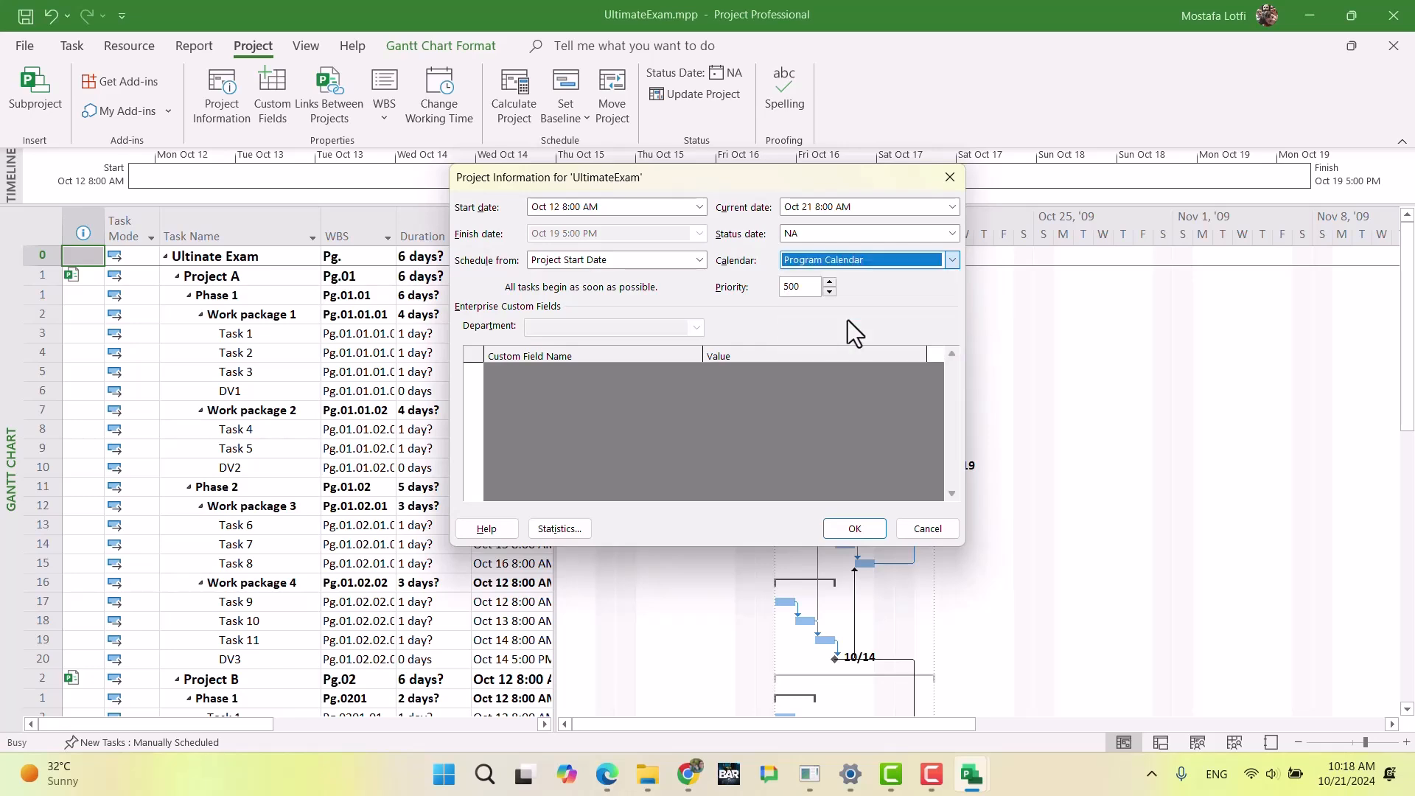
left_click(624, 209)
left_click(585, 214)
left_click(561, 209)
left_click_drag(563, 209, 614, 209)
type("7")
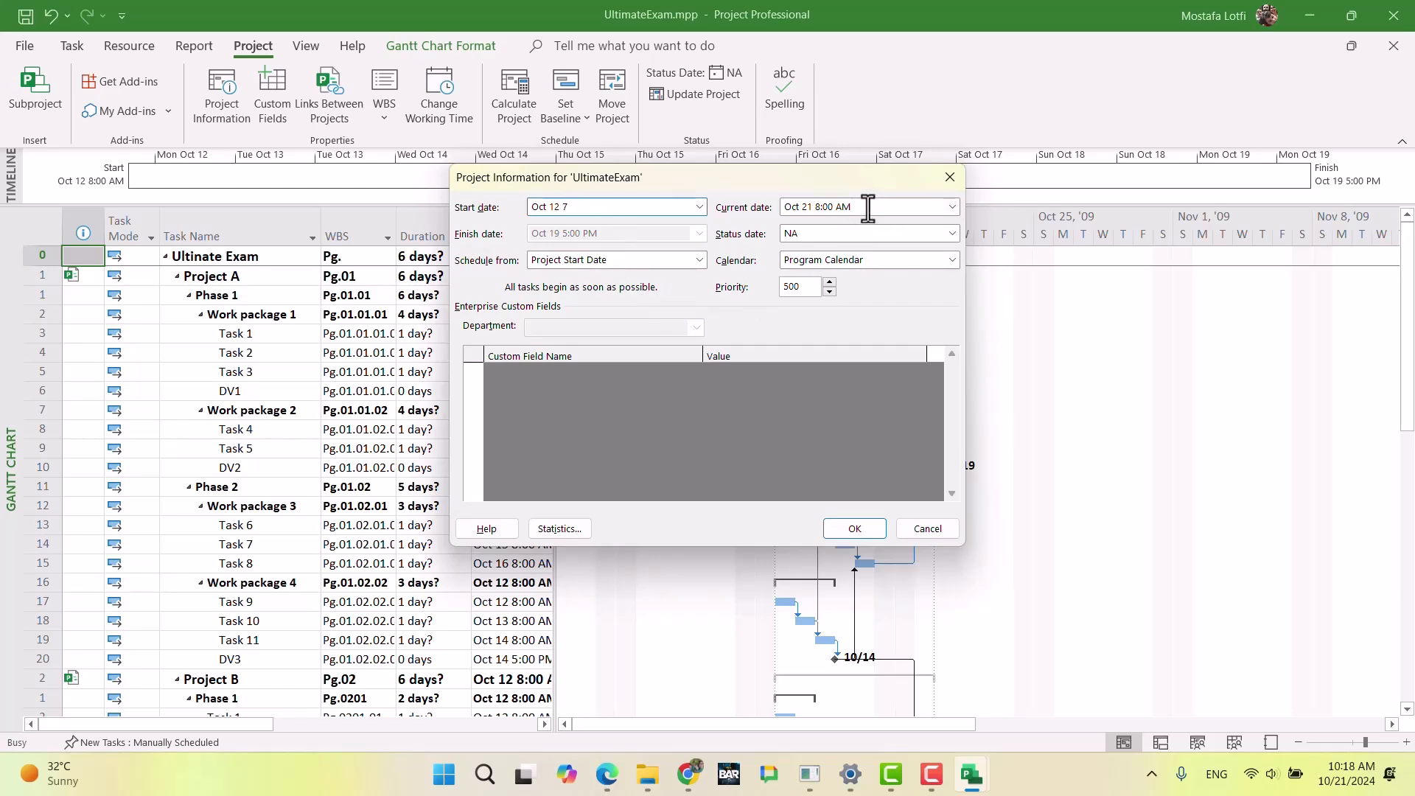
left_click(857, 530)
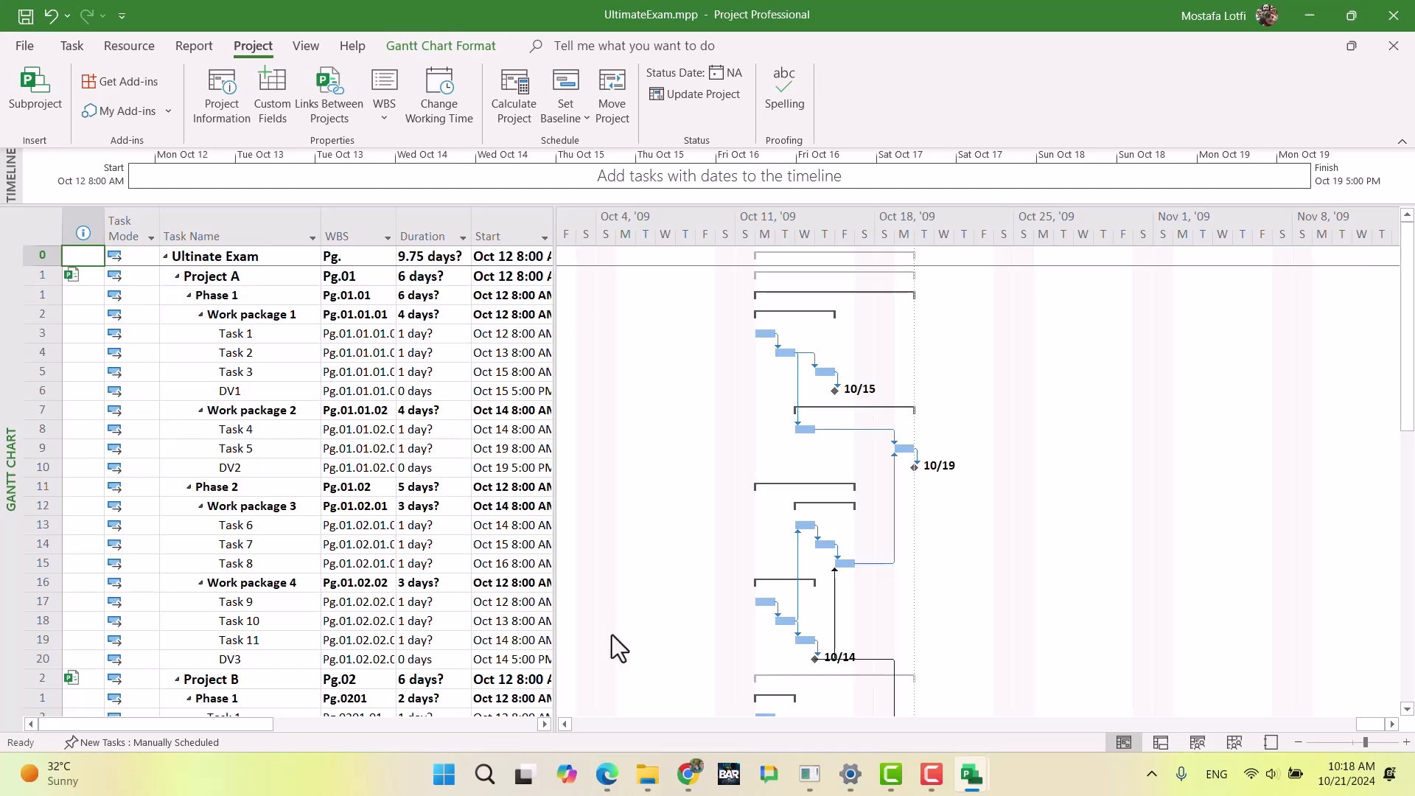
Step: Open ProjectA.mpp from the Ultimate exam folder
mouse_move(971, 778)
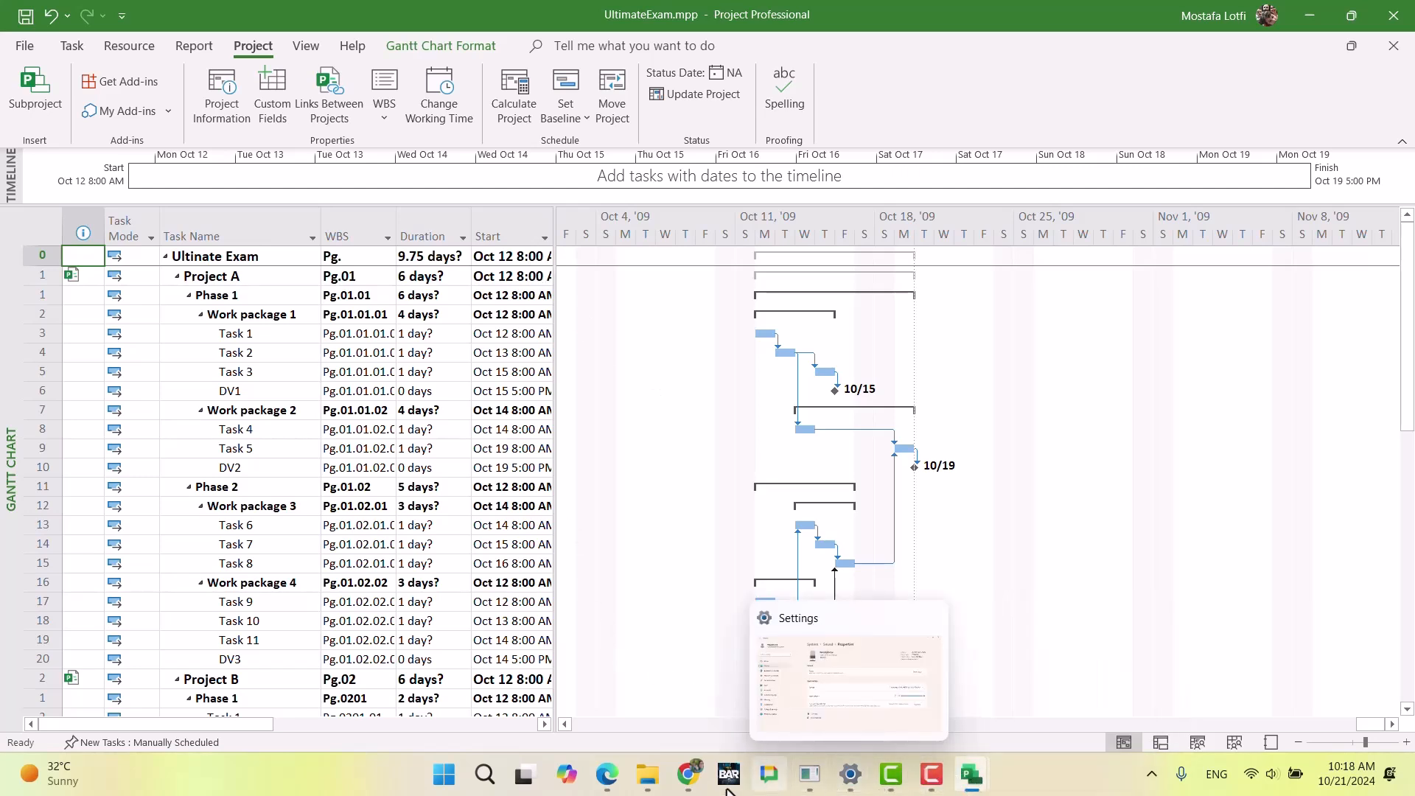
left_click(648, 774)
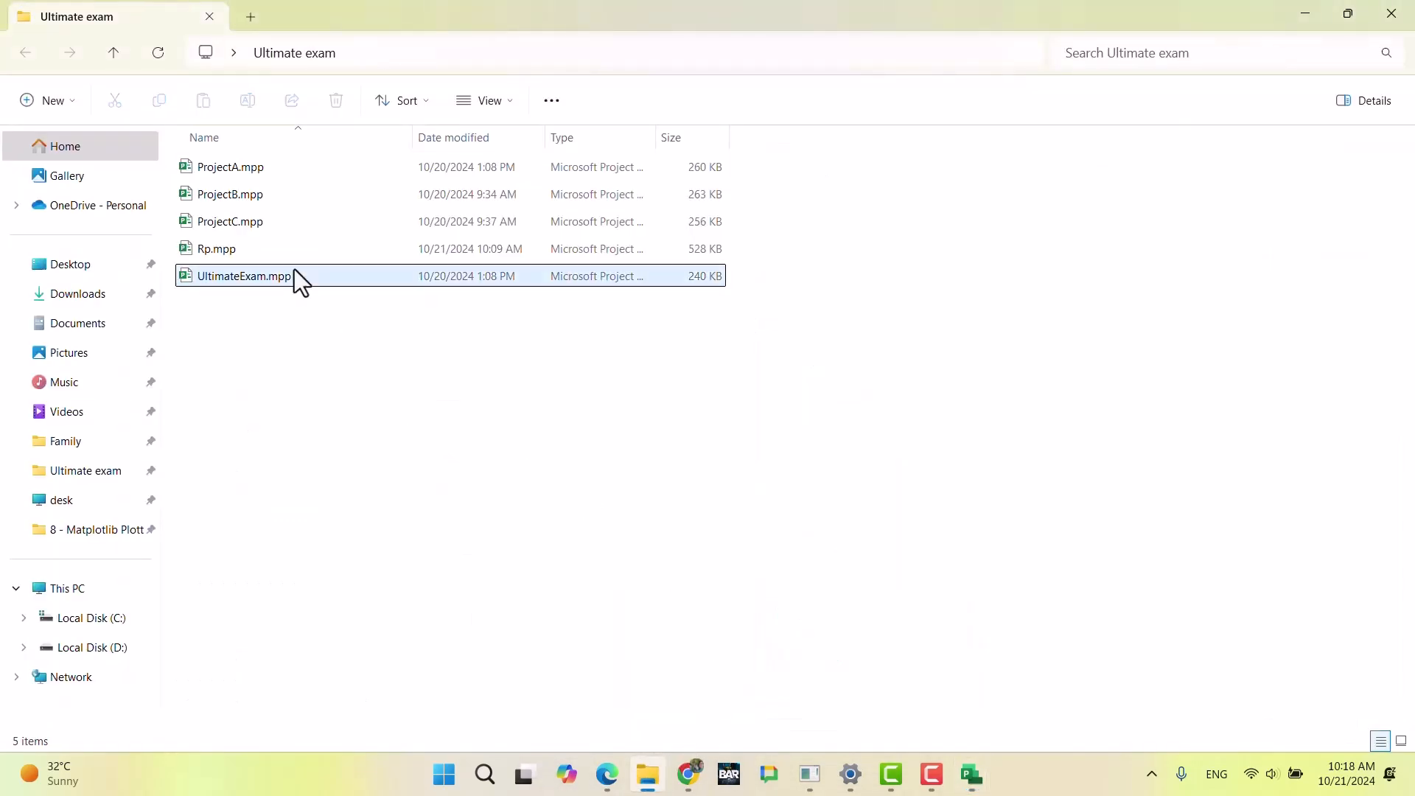
double_click(277, 174)
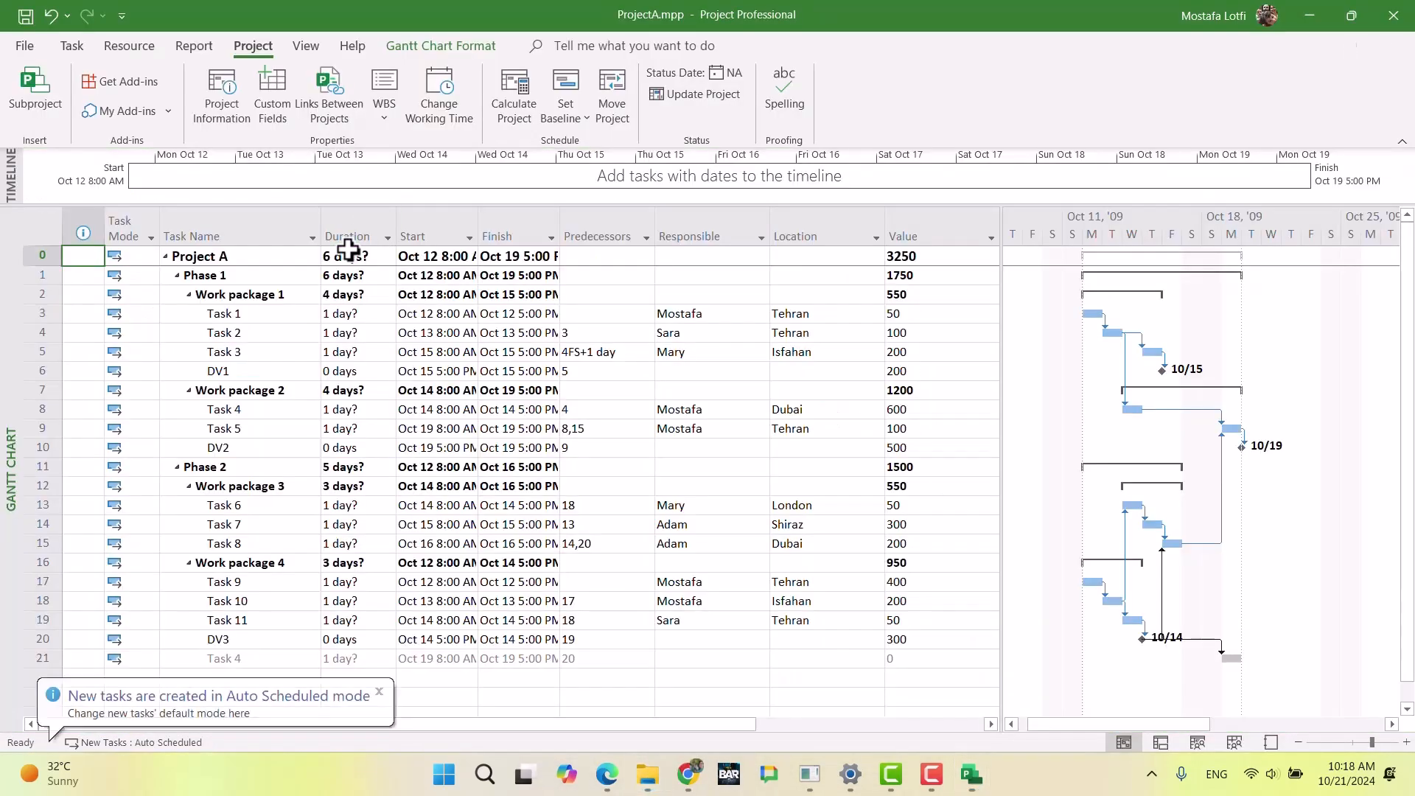
Step: Check the calendar choices in ProjectA's project information and leave without changing anything
left_click(238, 112)
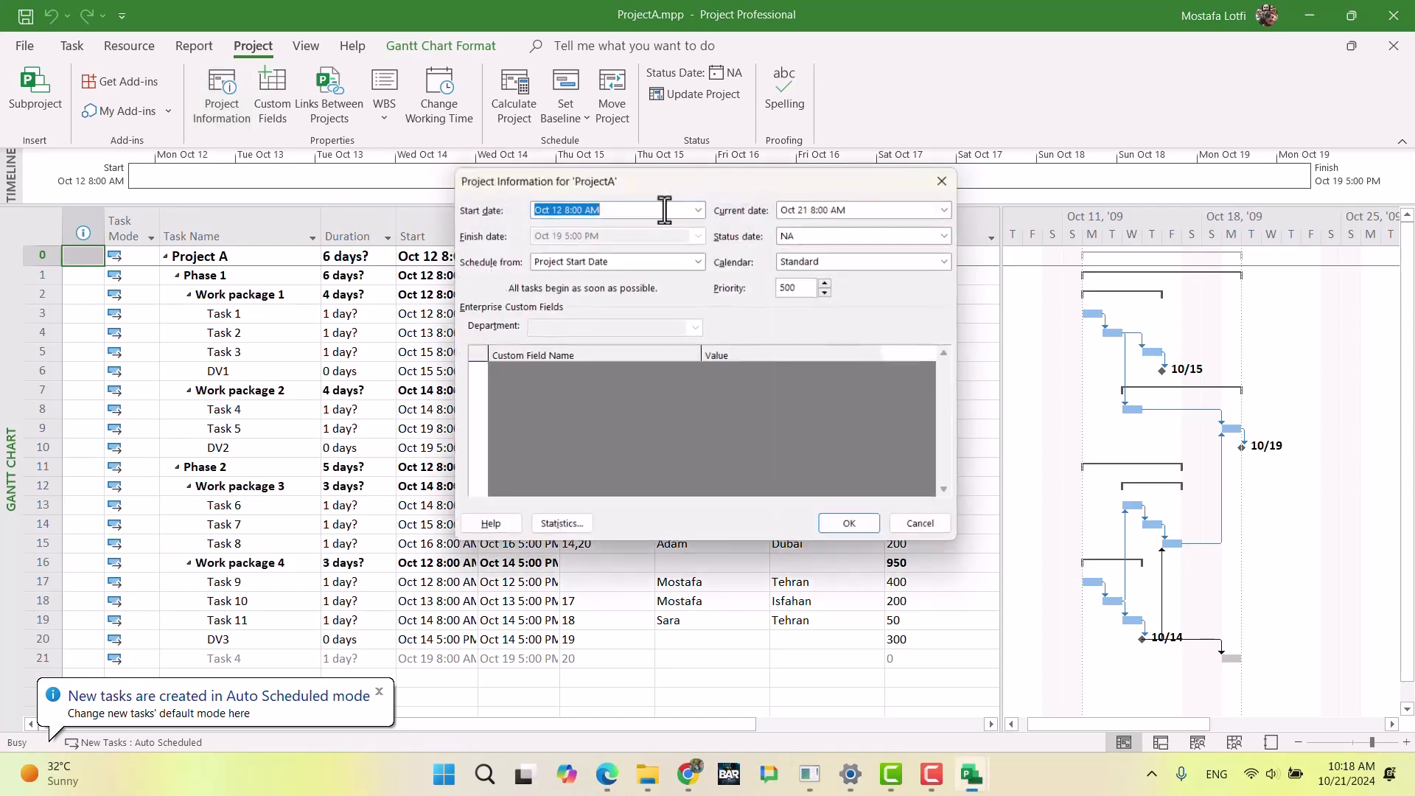
left_click(817, 259)
left_click(827, 302)
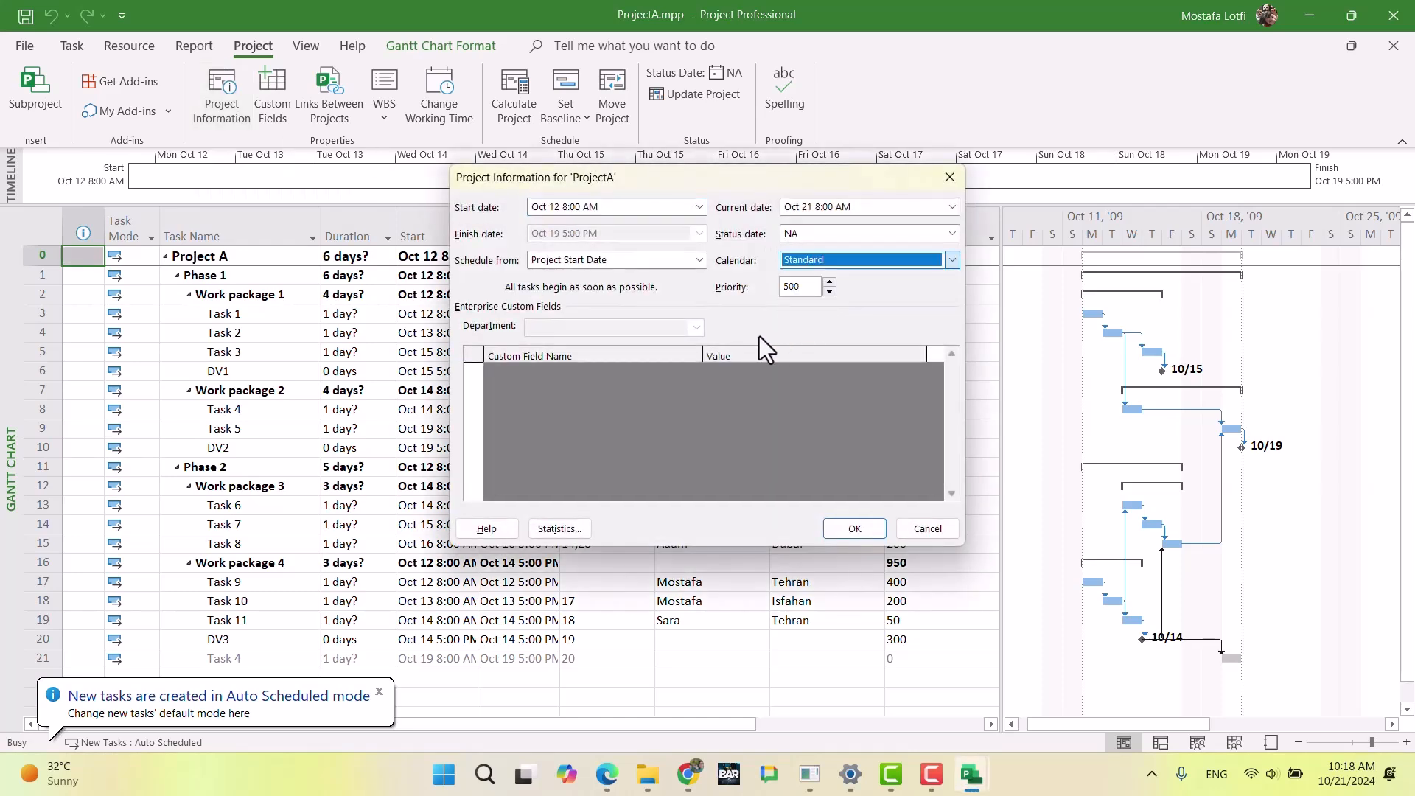
left_click(913, 528)
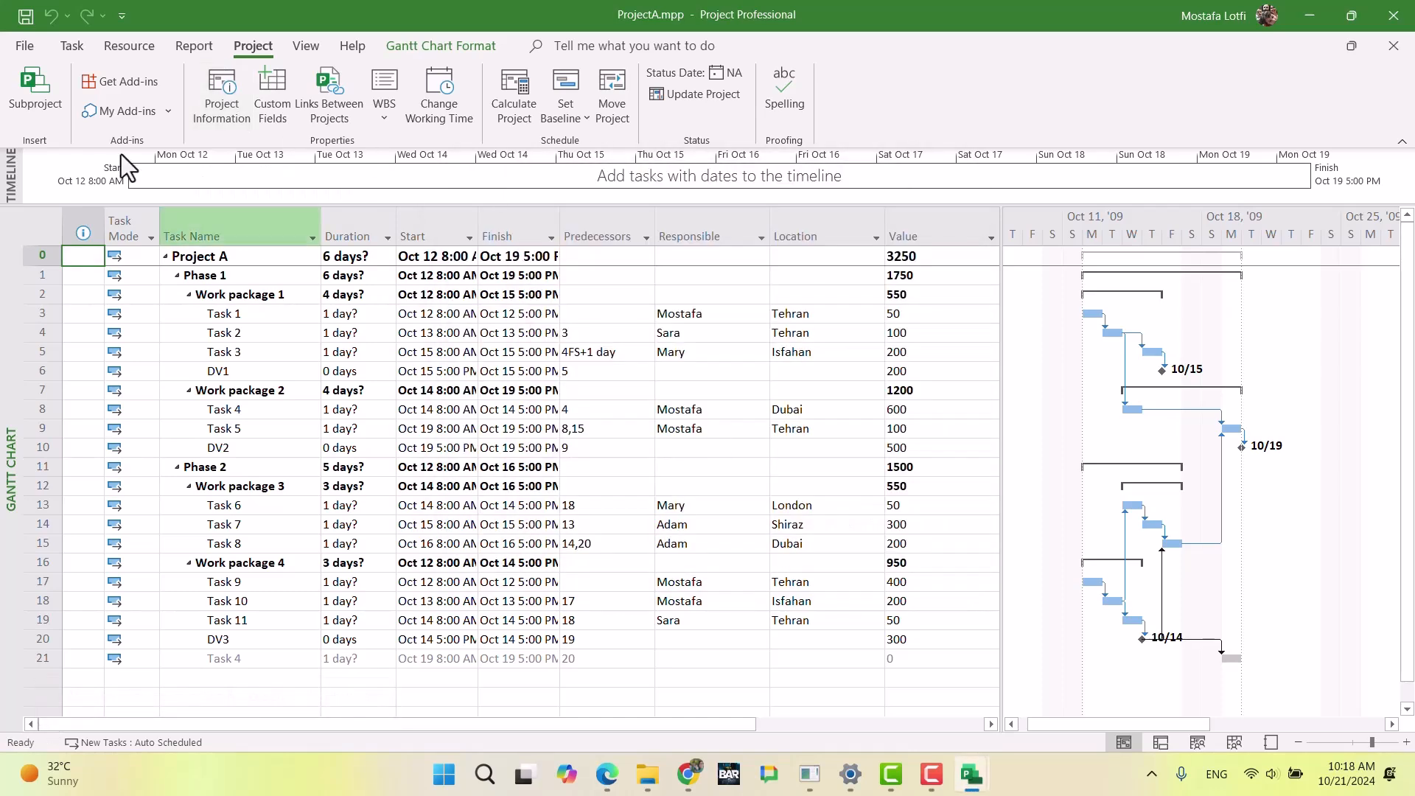
Step: Open ProjectB.mpp and ProjectC.mpp from the Ultimate exam folder
left_click(32, 48)
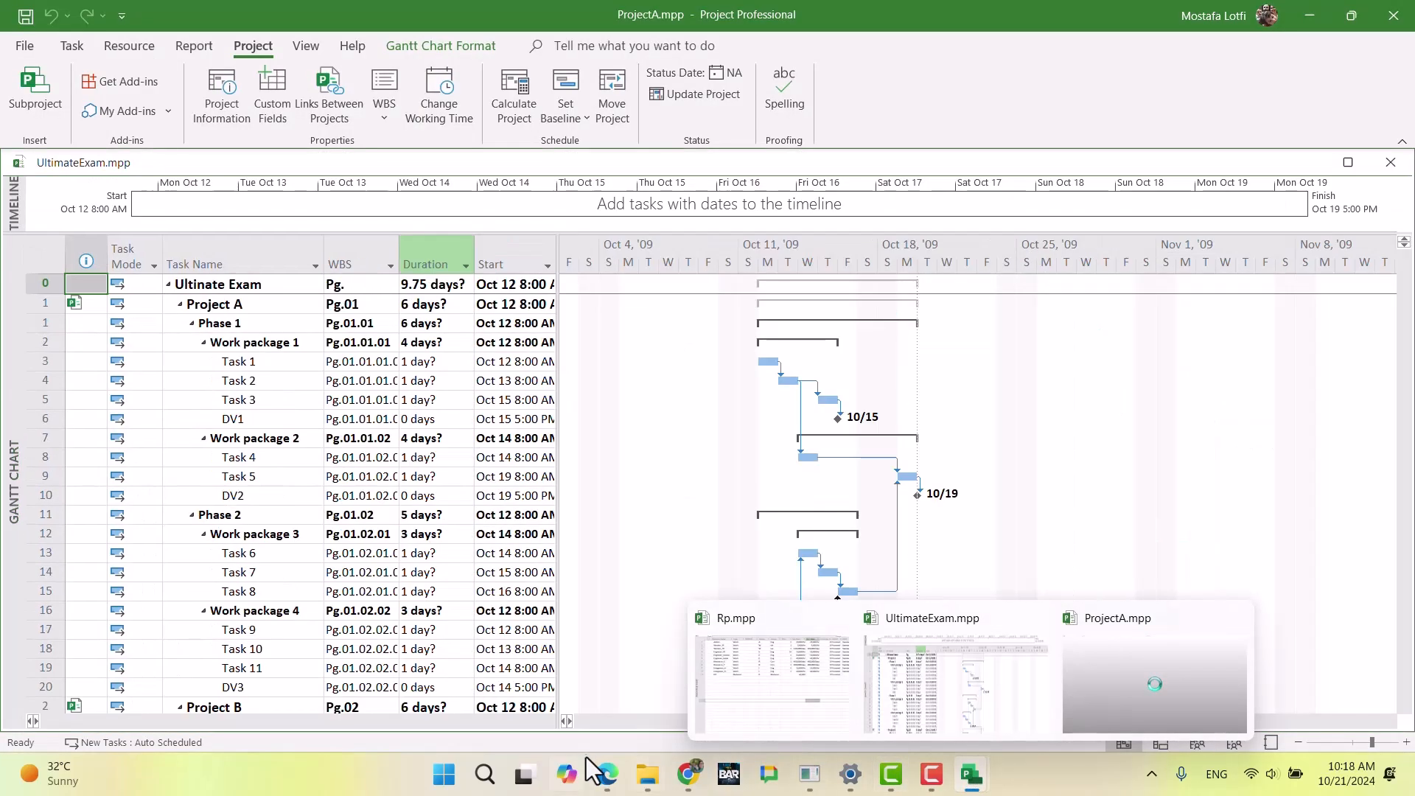
left_click(648, 774)
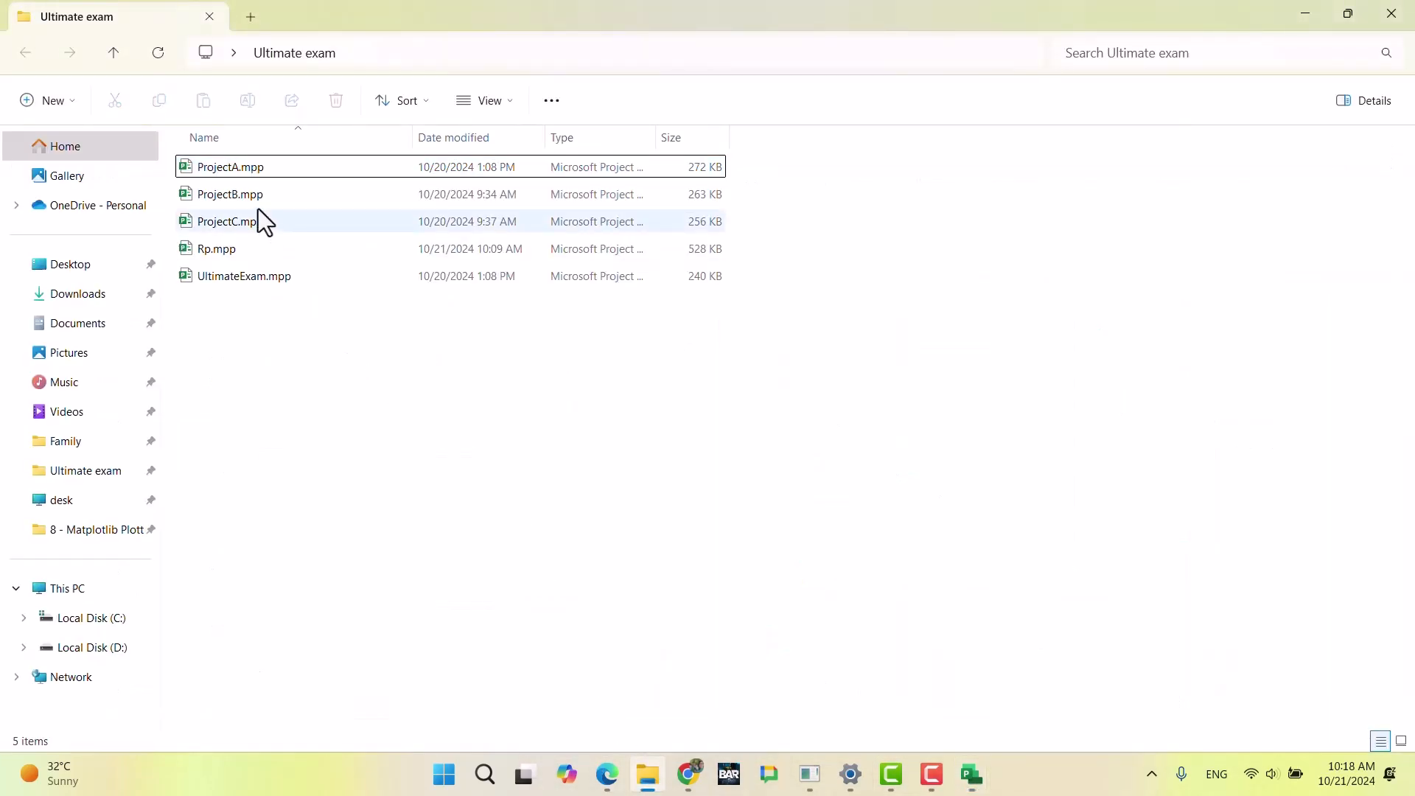
double_click(258, 196)
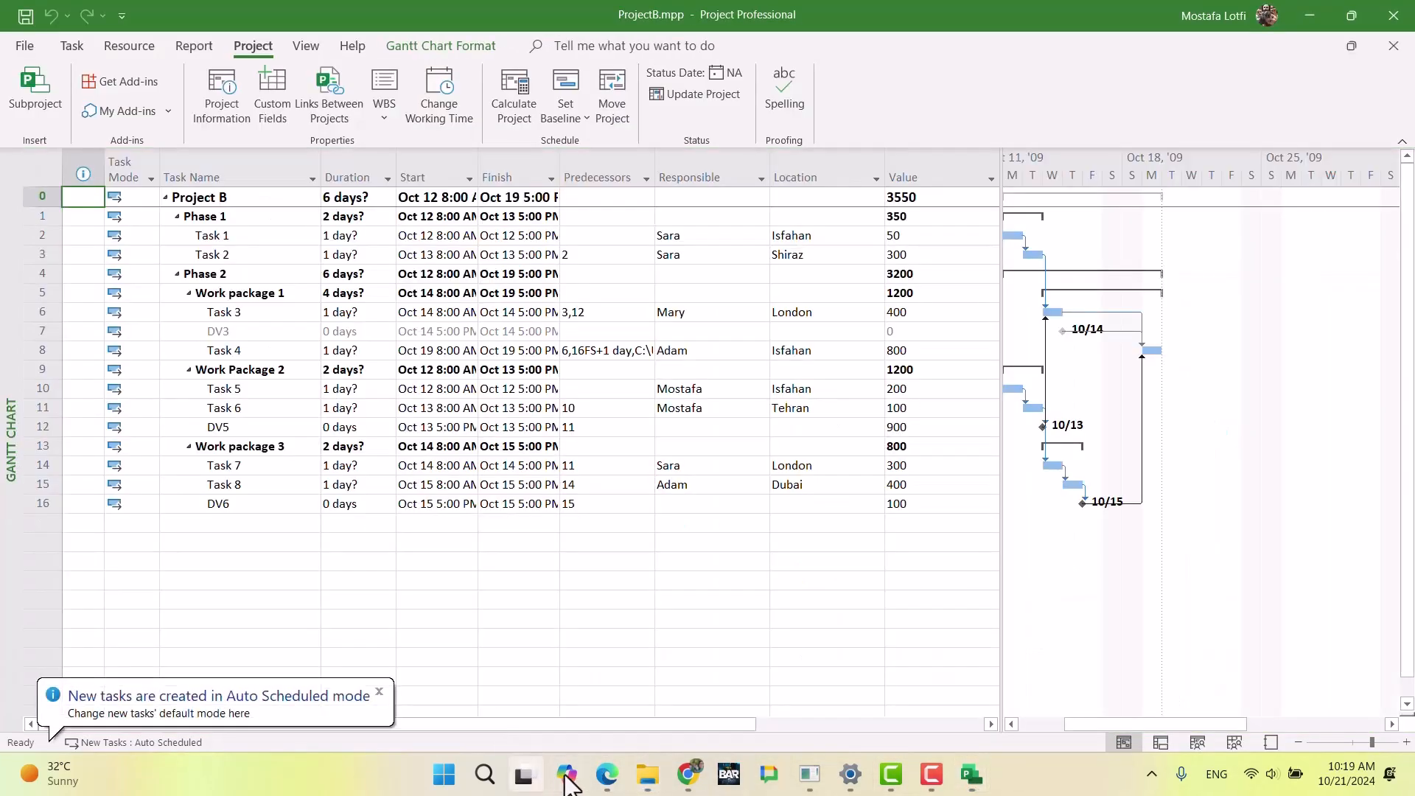
left_click(647, 774)
double_click(246, 219)
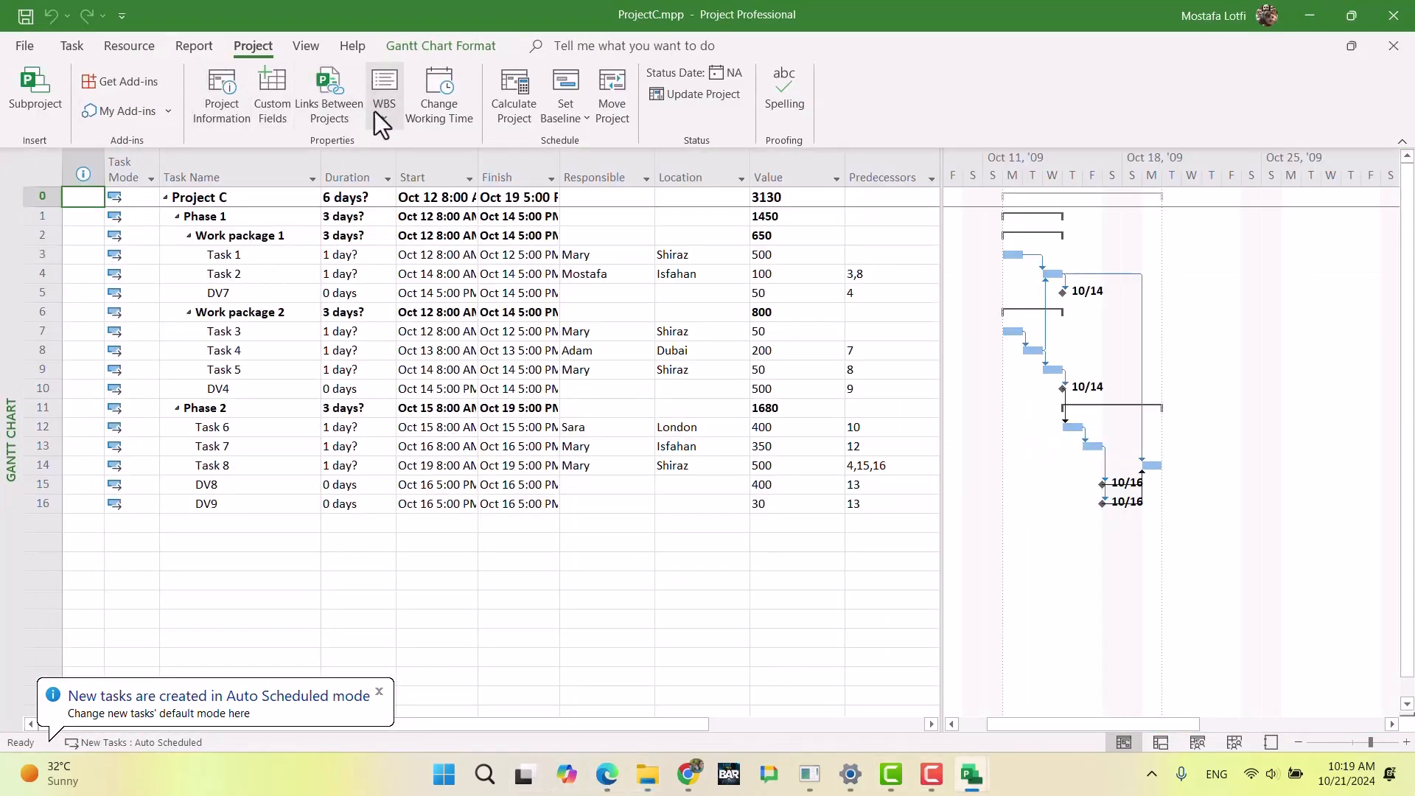
Step: Review ProjectC's working time settings and schedule options, leaving both without changes
left_click(418, 111)
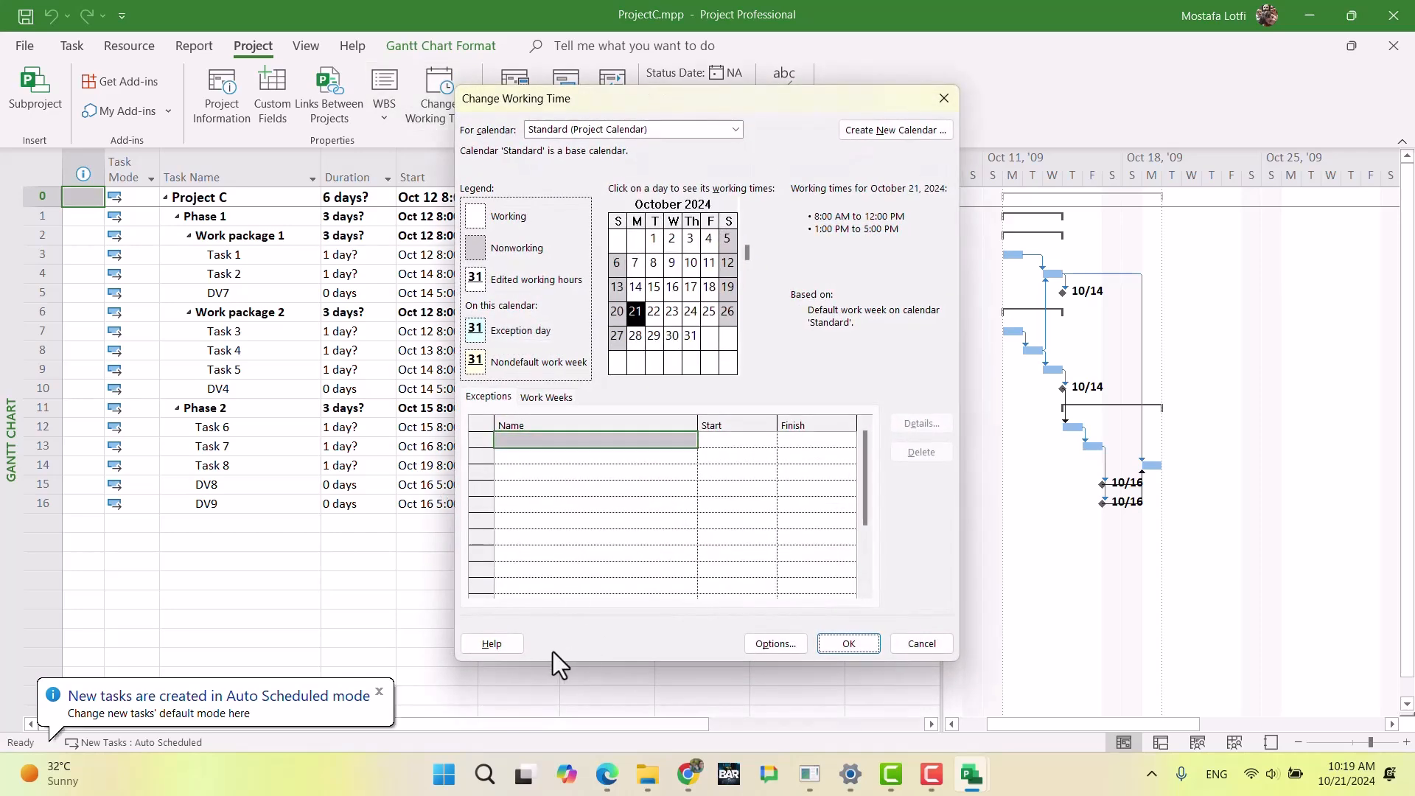
left_click(781, 646)
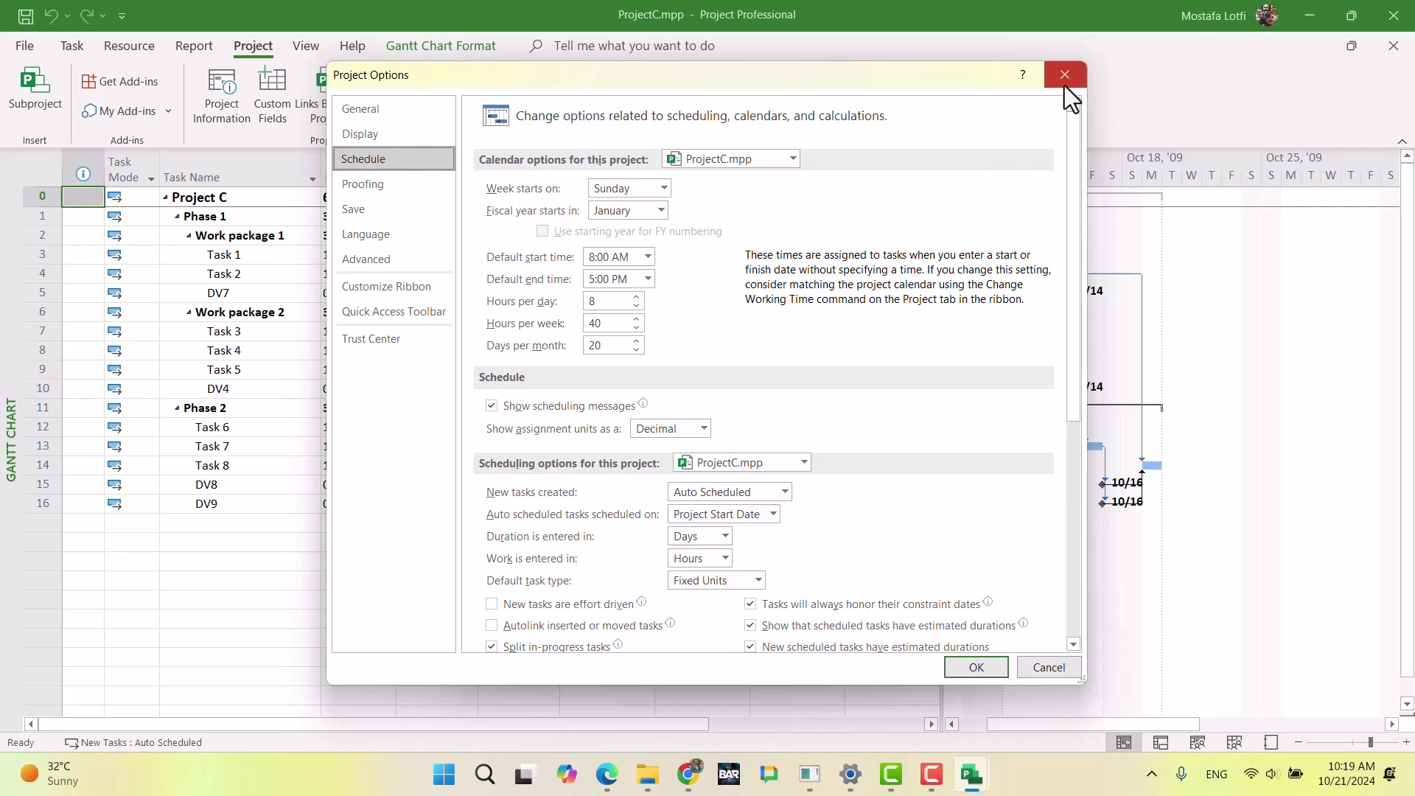
left_click(1064, 85)
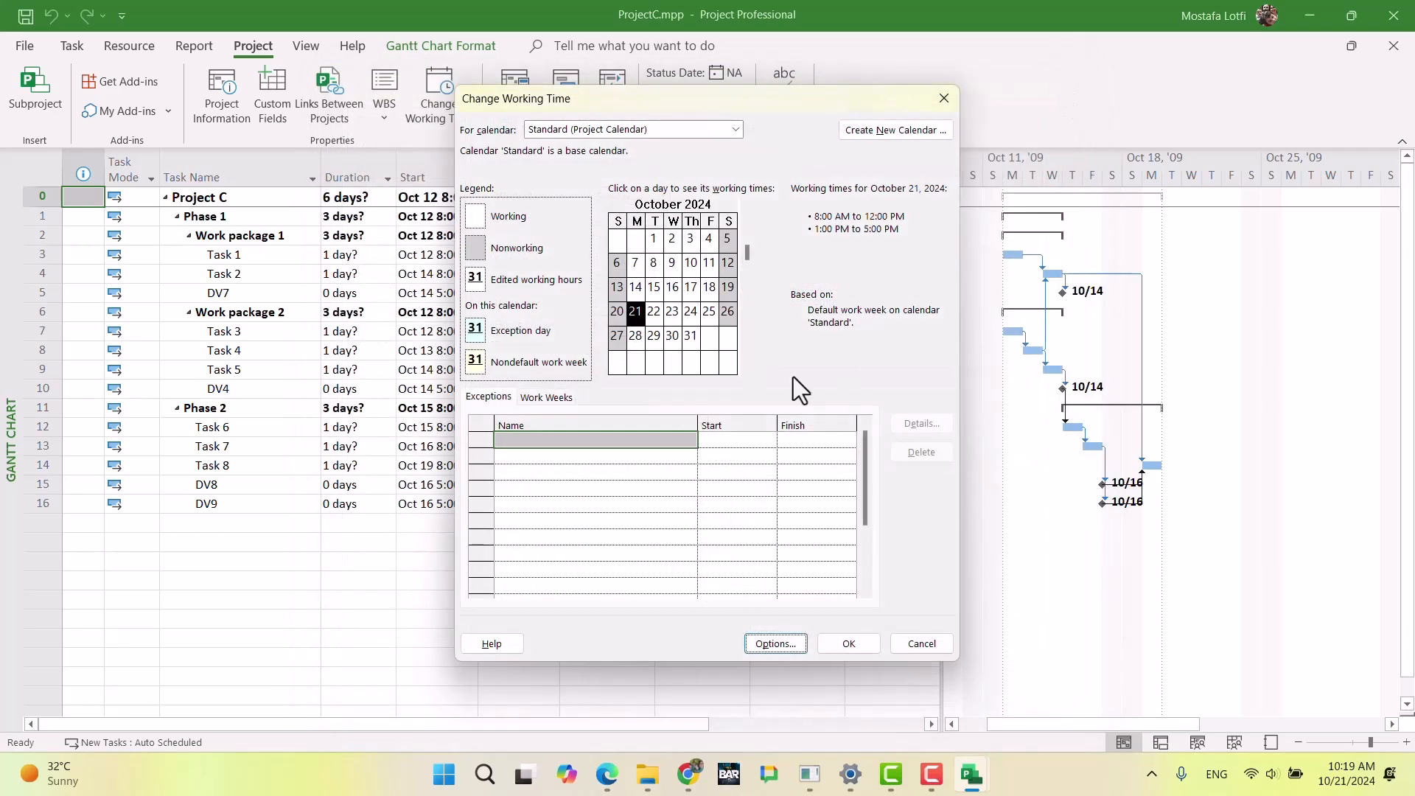
left_click(944, 98)
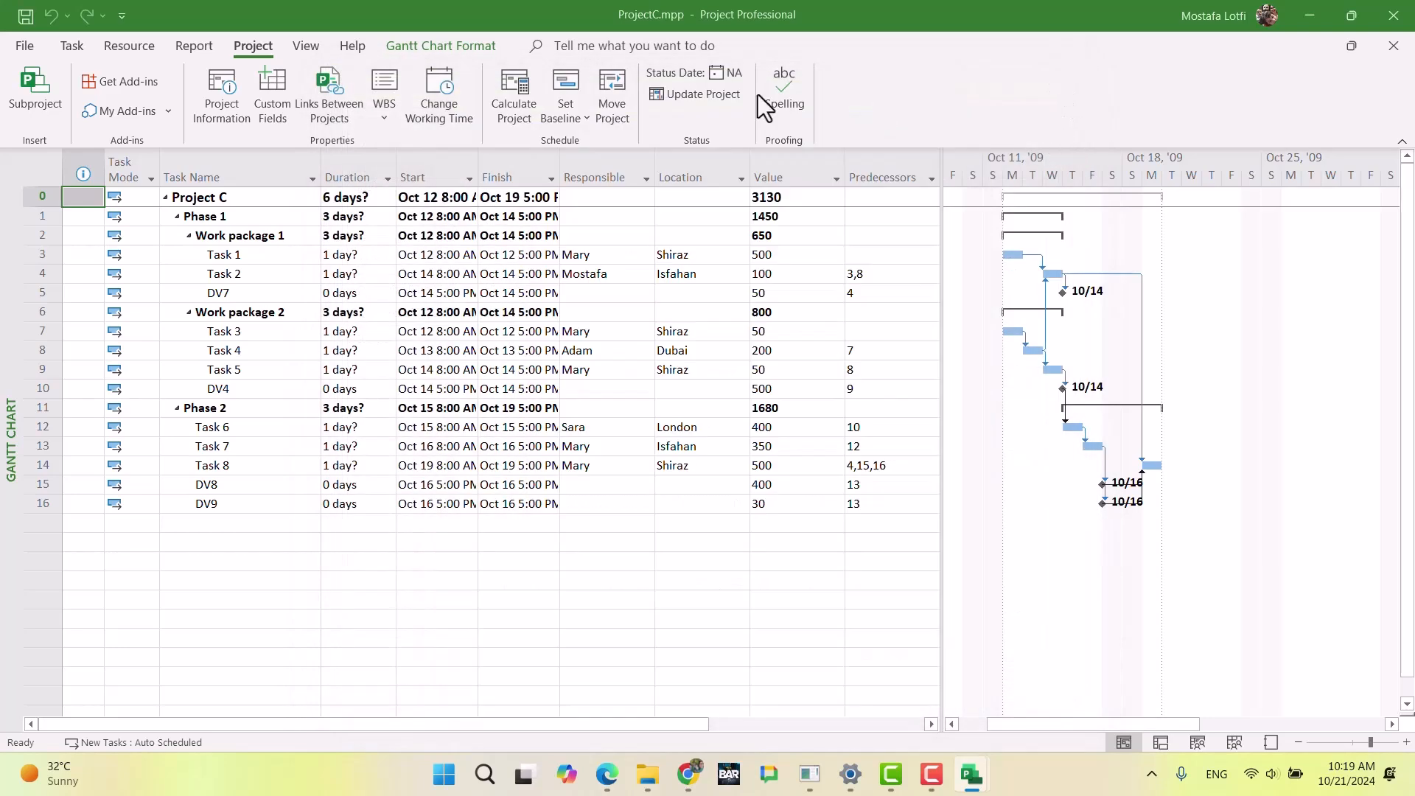
Step: Copy Program Calendar and Project Calendar from UltimateExam.mpp into ProjectA.mpp with the Organizer
left_click(16, 45)
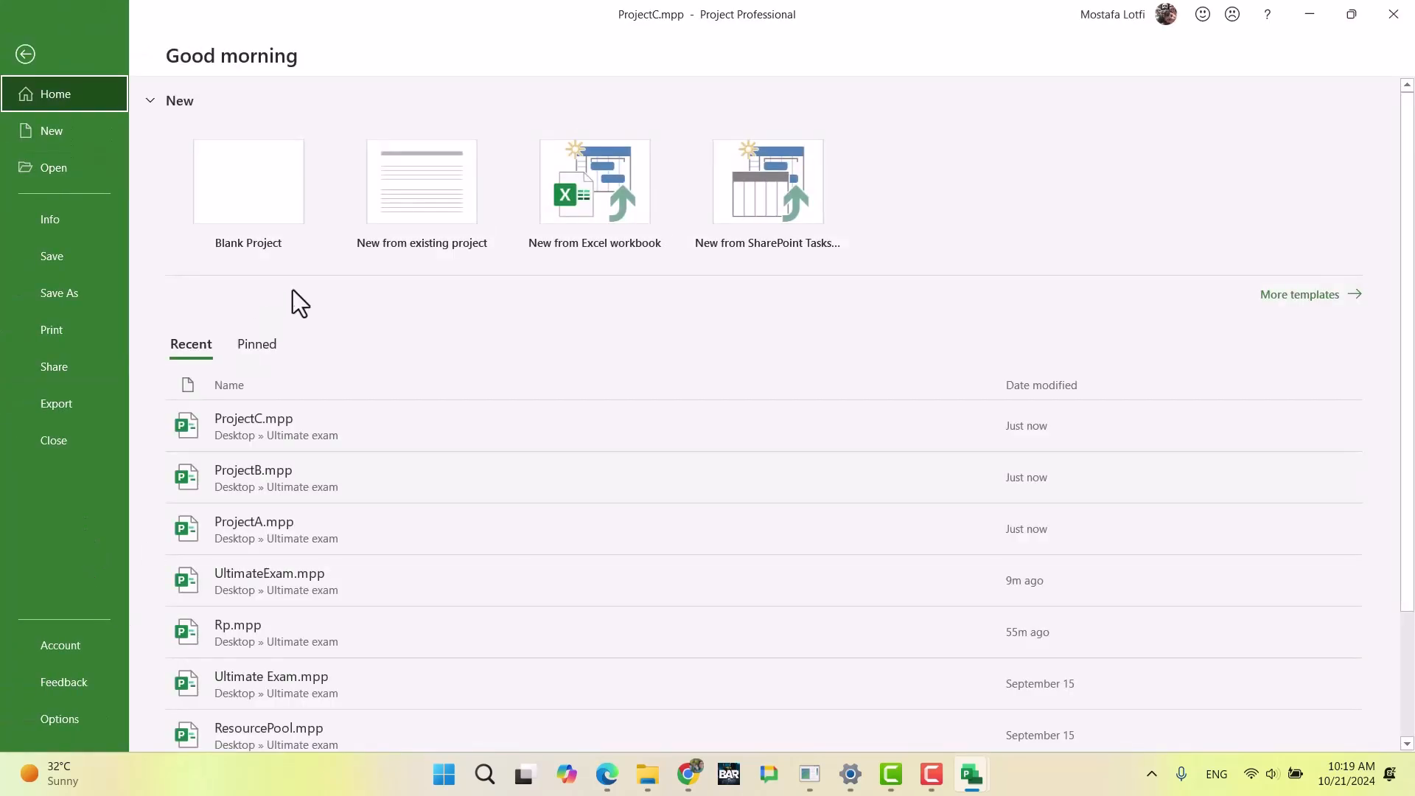
left_click(60, 215)
left_click(216, 362)
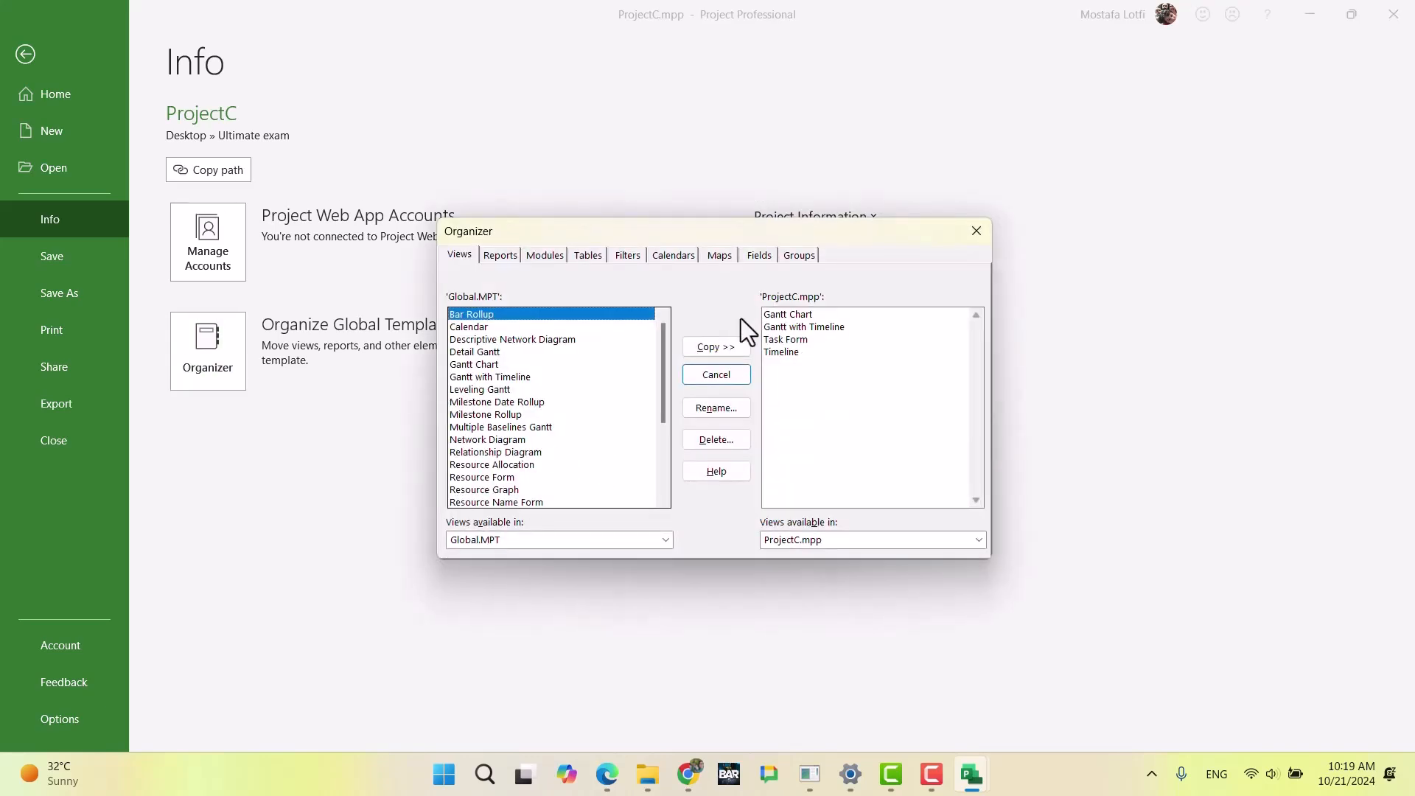
left_click(805, 541)
left_click(836, 572)
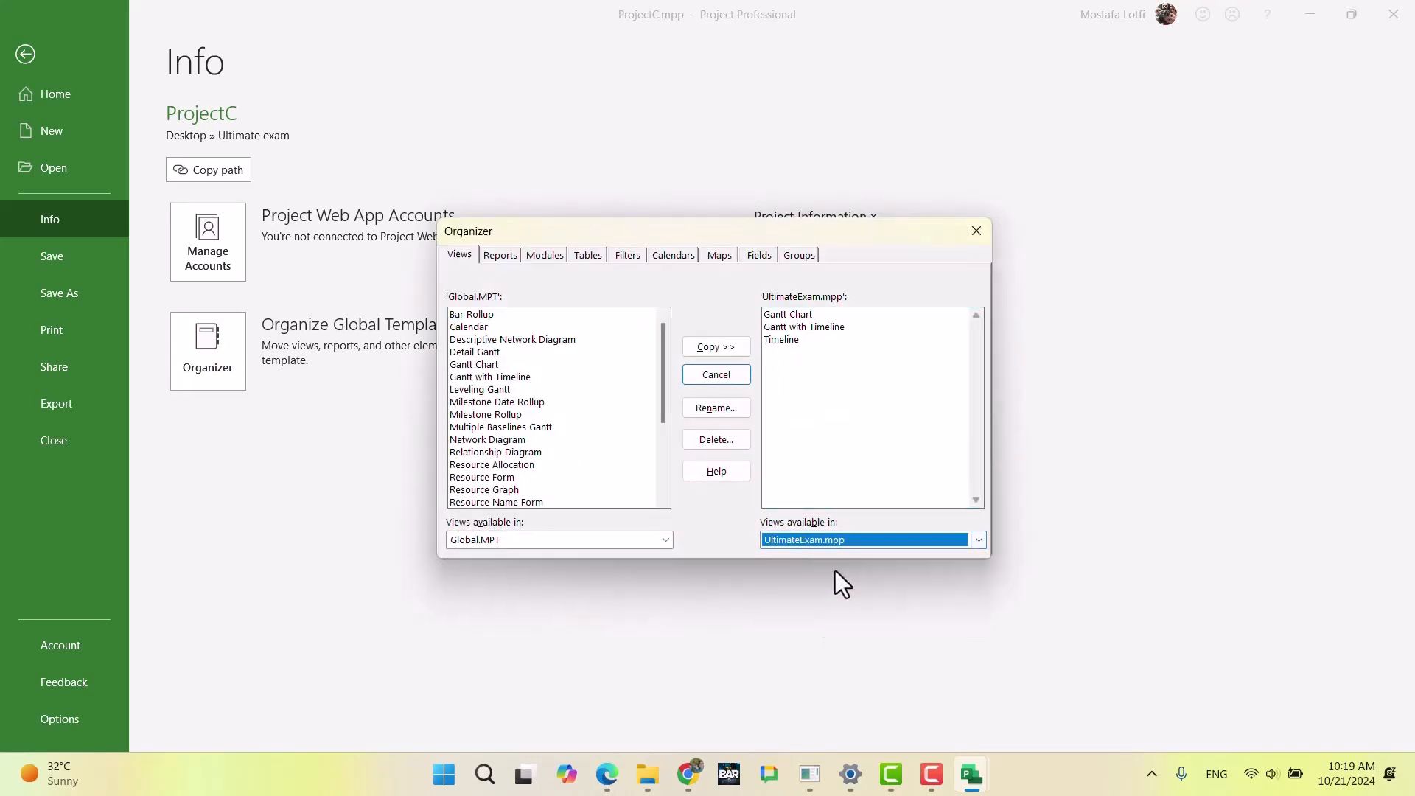
left_click(672, 255)
left_click(525, 542)
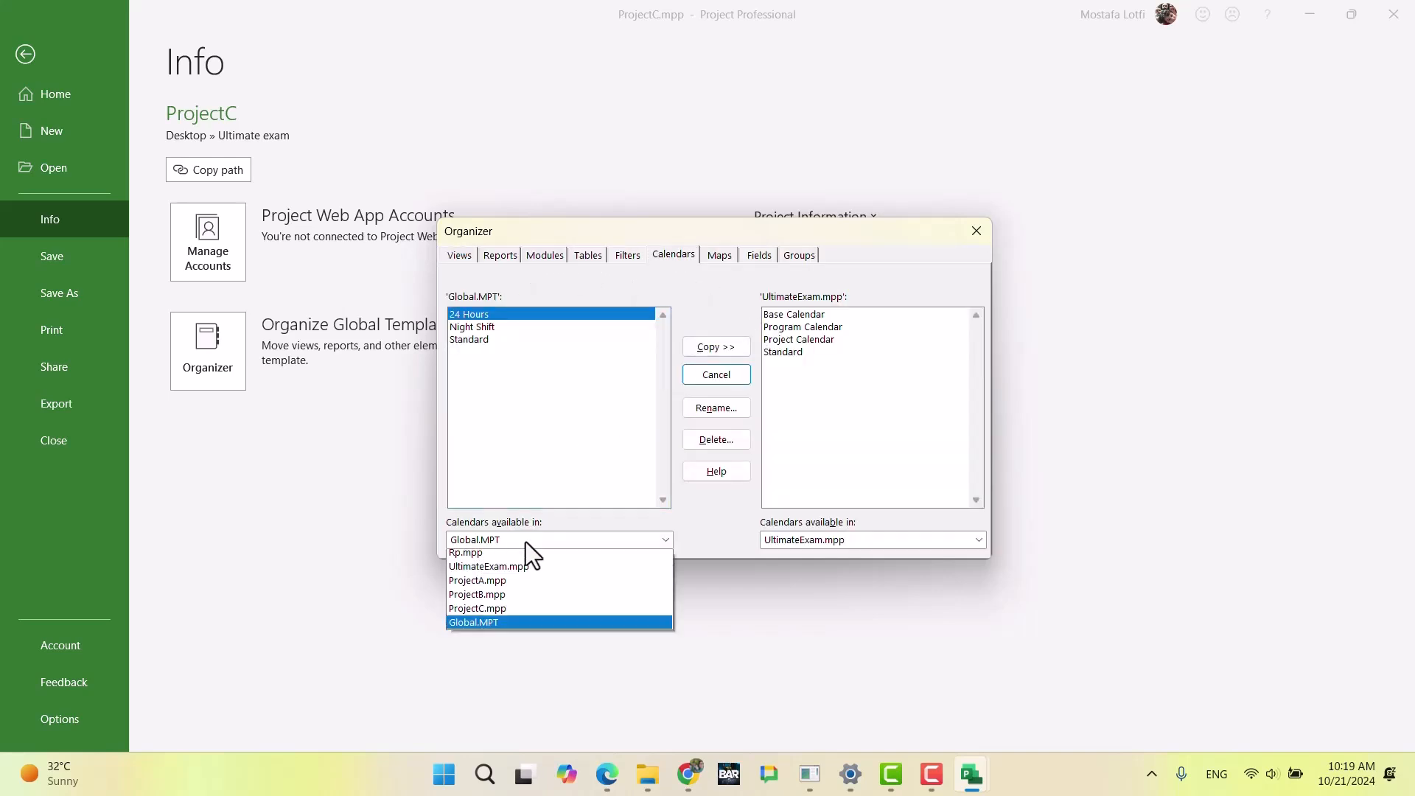
left_click(525, 586)
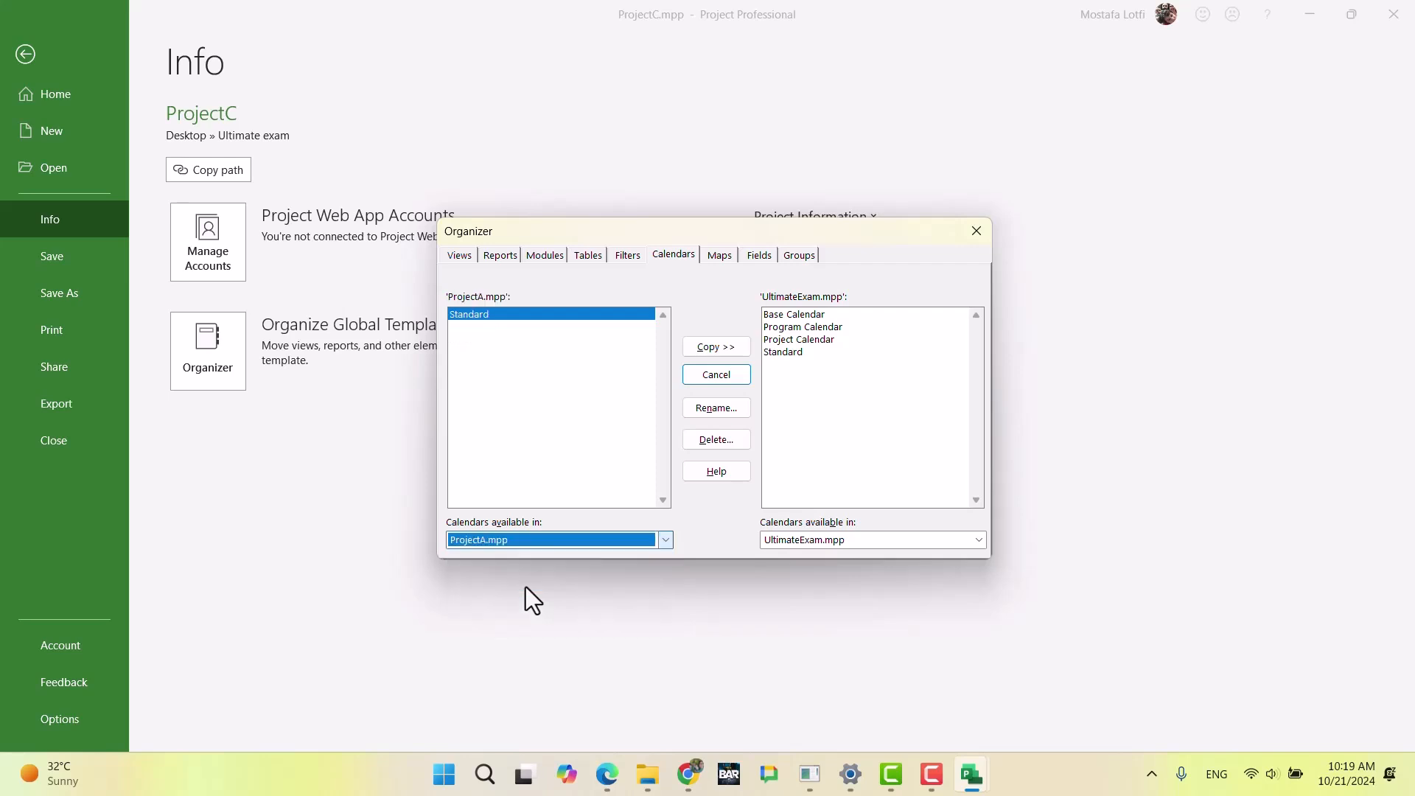
left_click(833, 325)
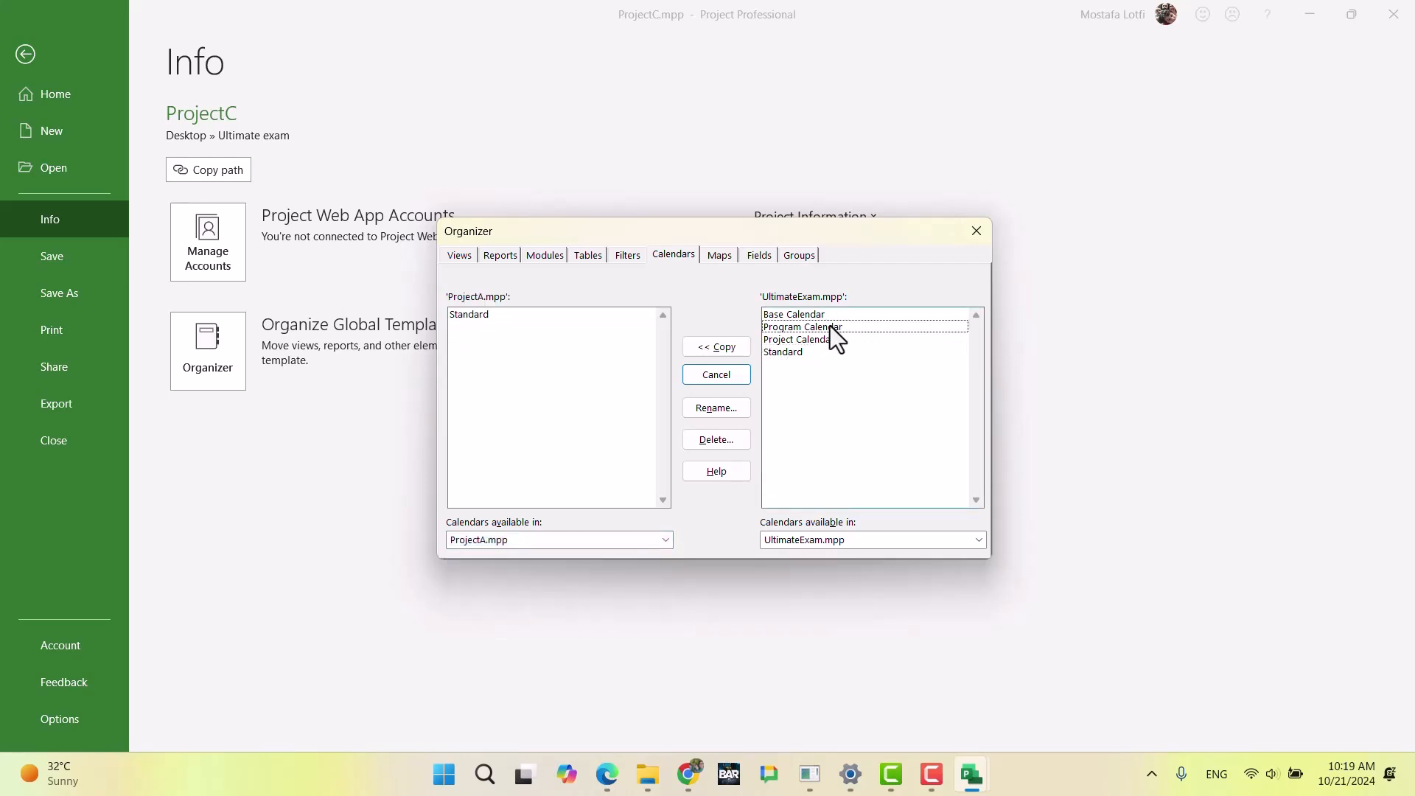
left_click(818, 330)
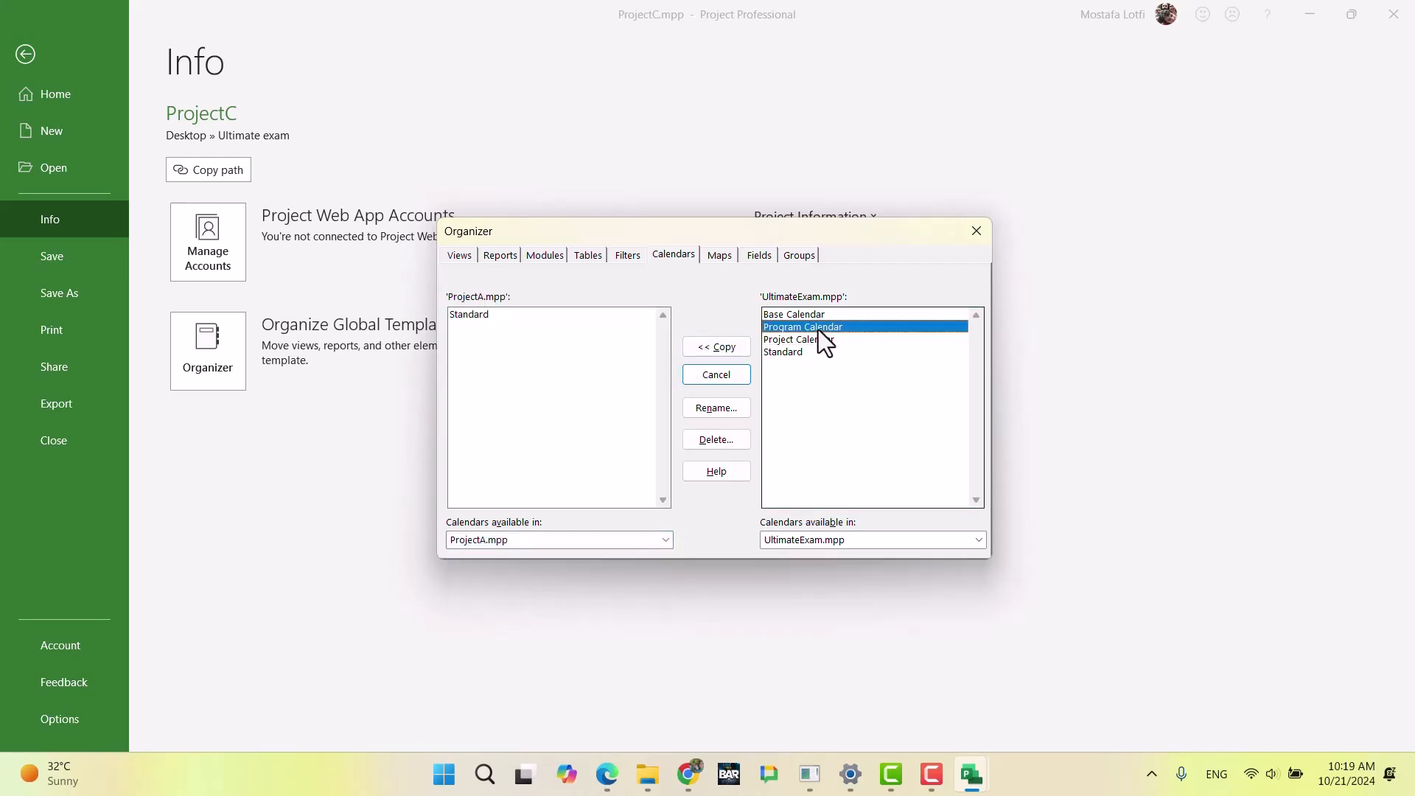
left_click(821, 341, "shift")
left_click(726, 346)
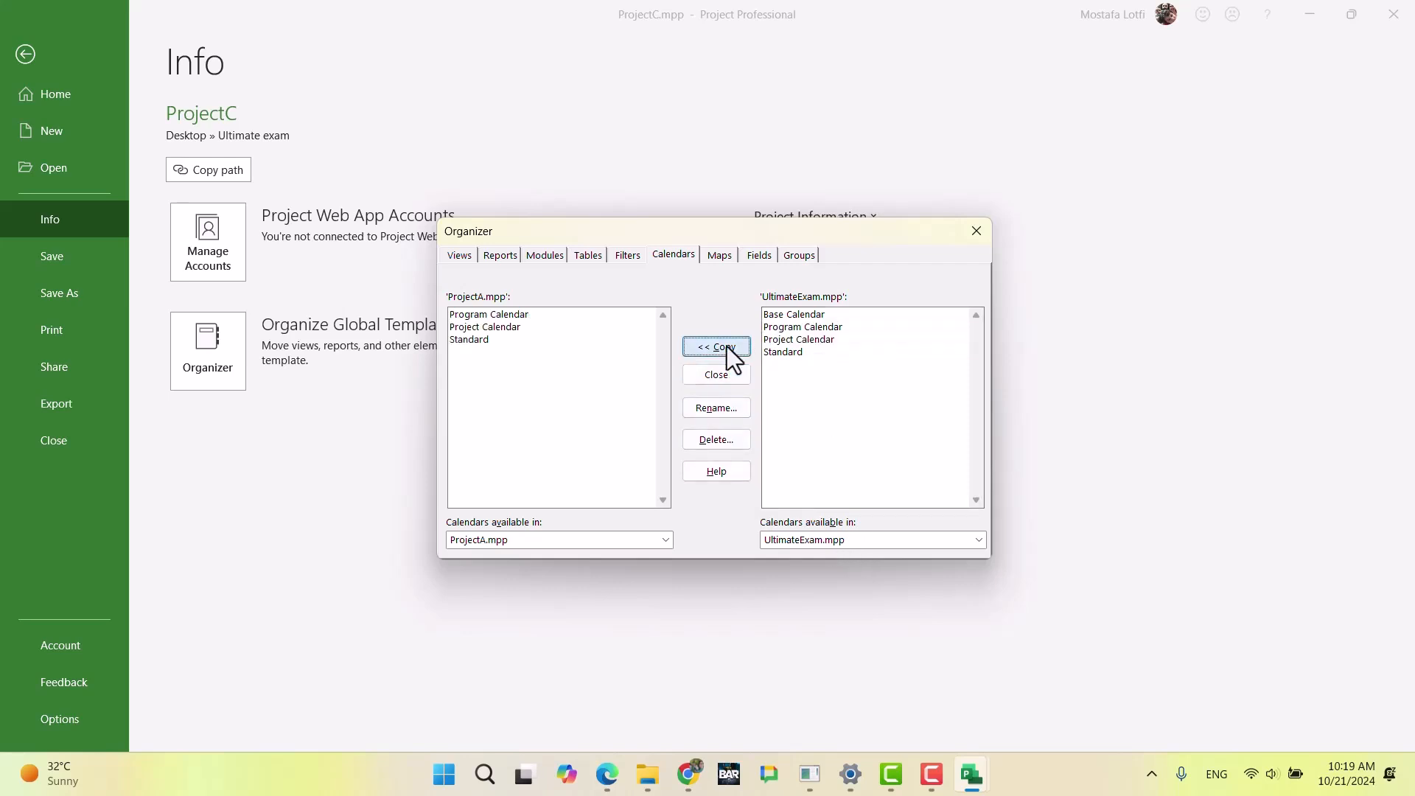
Step: Copy Program Calendar and Project Calendar from UltimateExam.mpp into ProjectB.mpp
left_click(516, 541)
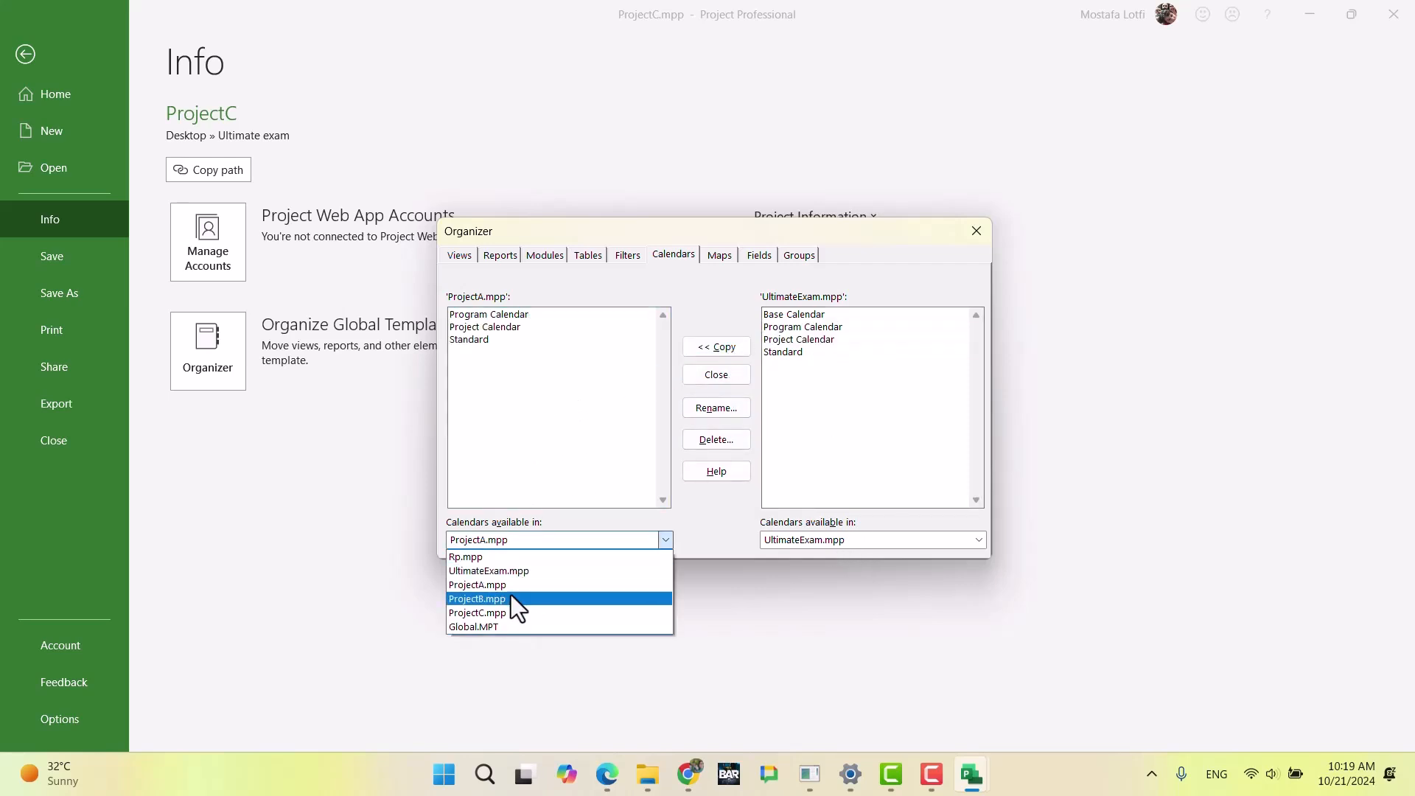
left_click(512, 594)
left_click(789, 328)
left_click(790, 339, "shift")
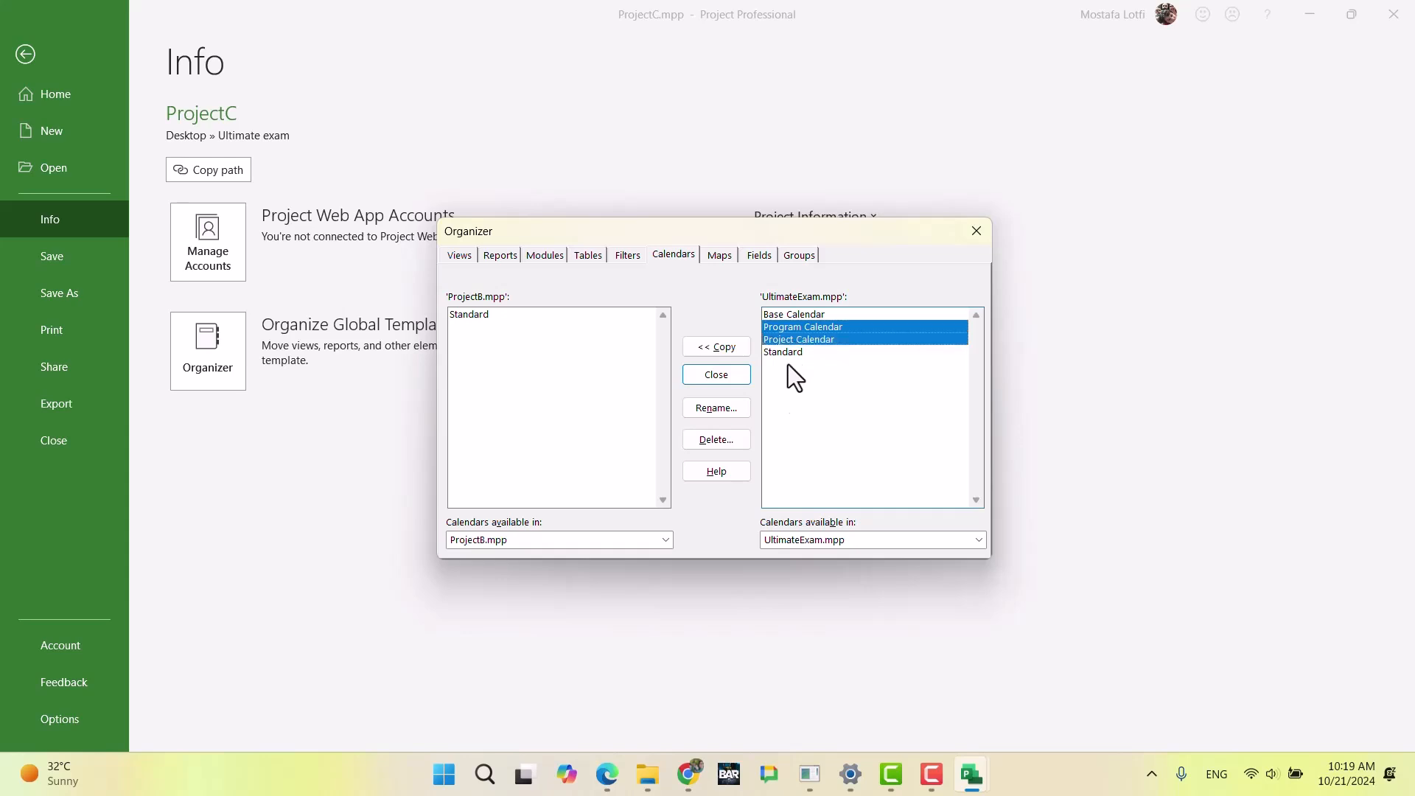
left_click(725, 348)
Step: Copy Program Calendar and Project Calendar from UltimateExam.mpp into ProjectC.mpp, and return to ProjectC's Gantt chart
left_click(542, 545)
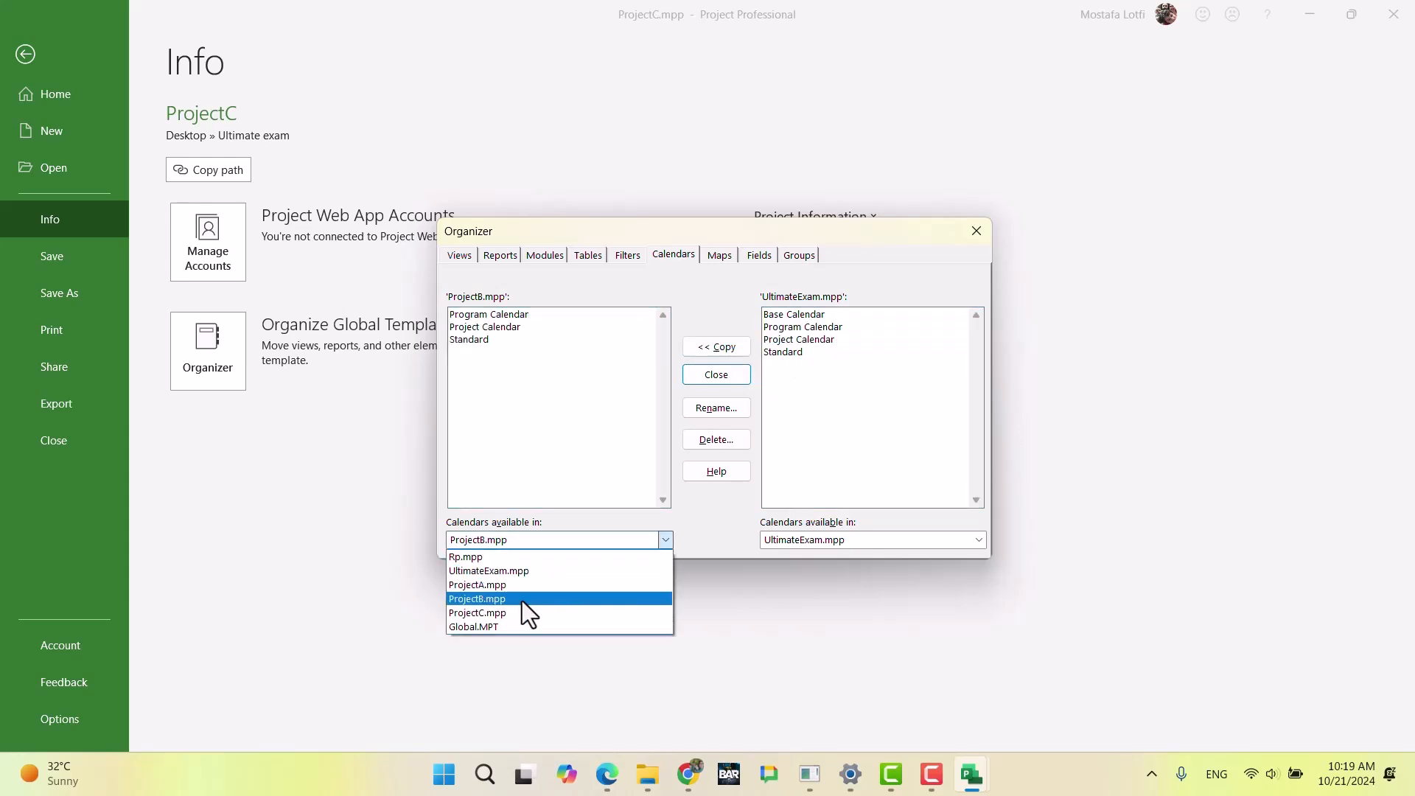
left_click(516, 612)
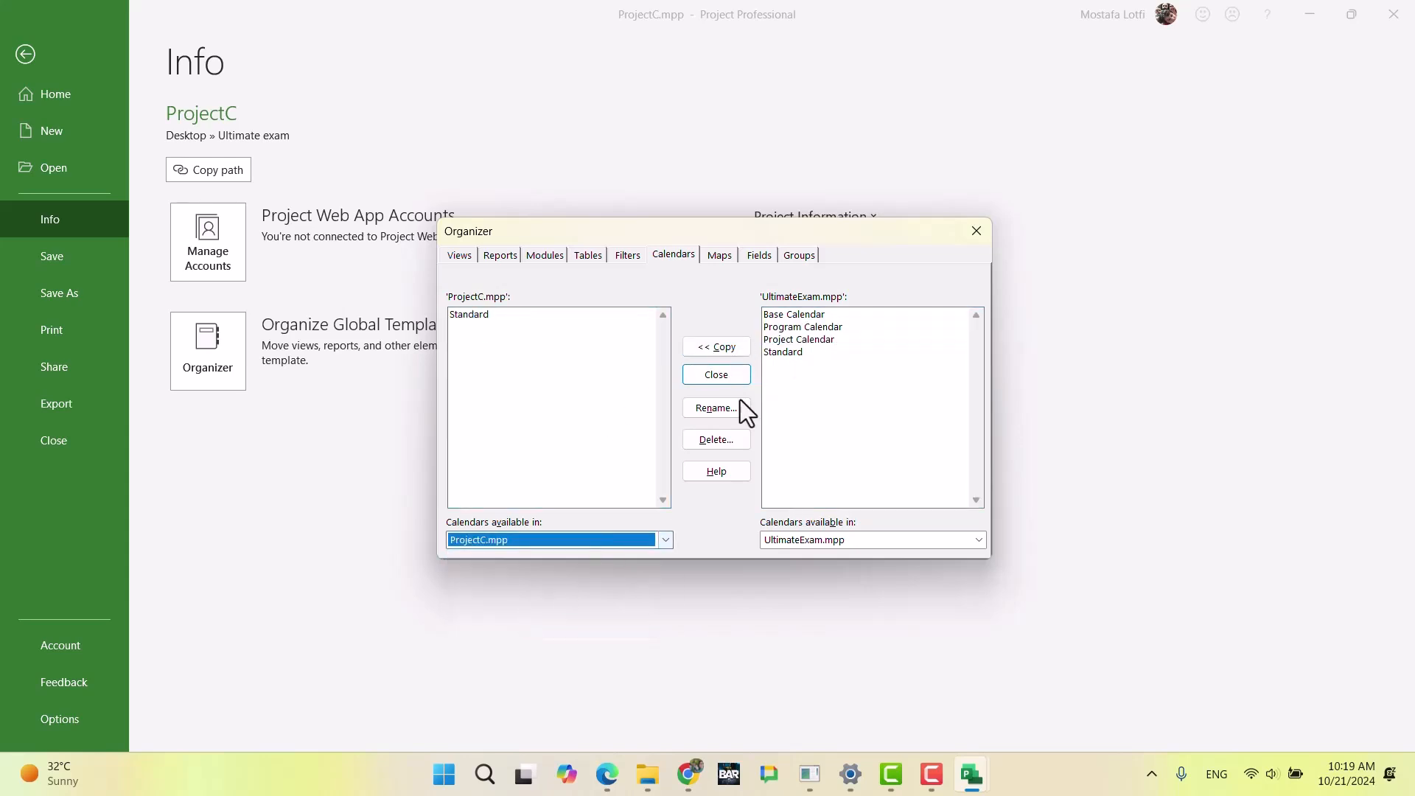
left_click(803, 331)
left_click(805, 332, "ctrl")
left_click(805, 335, "ctrl")
left_click(805, 329, "ctrl")
left_click(708, 346)
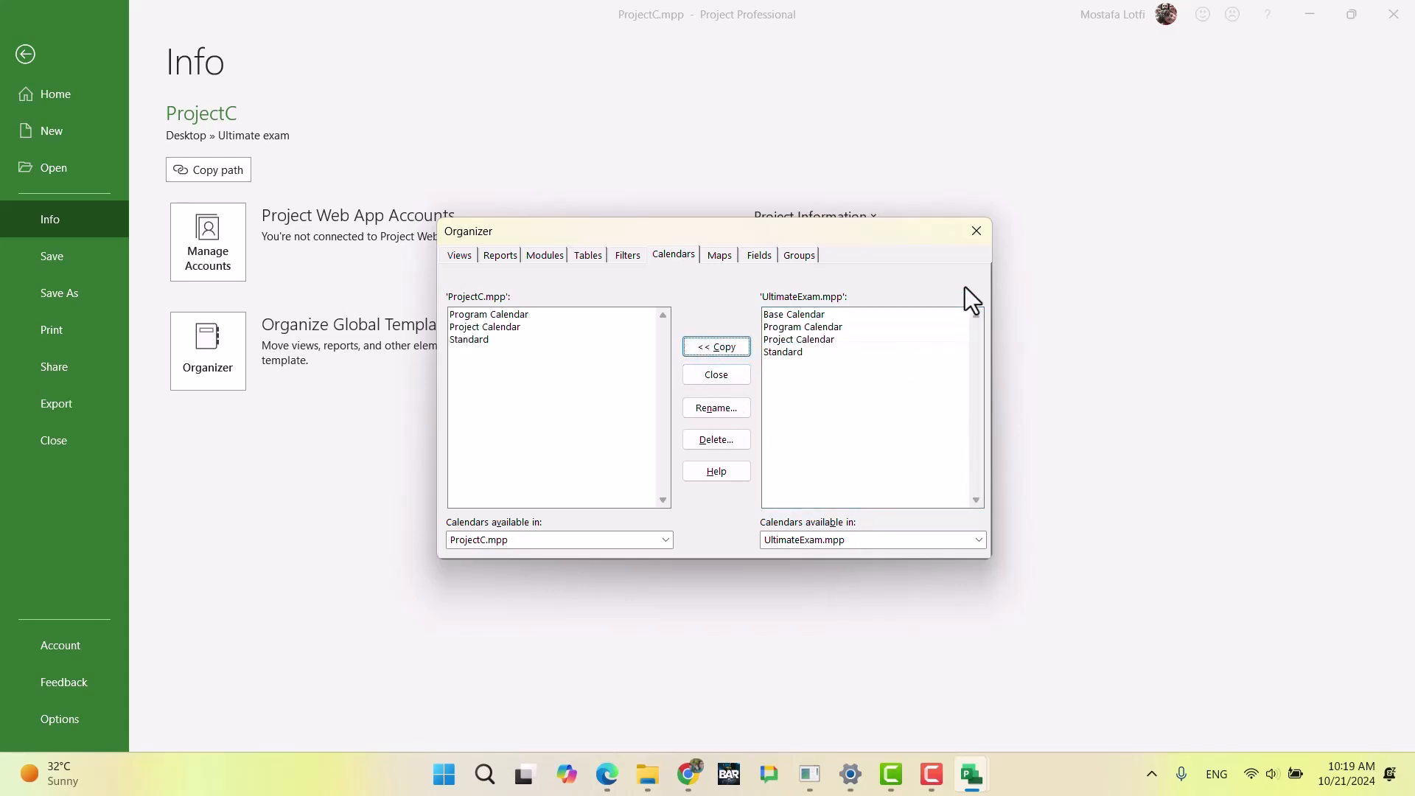
left_click(976, 231)
left_click(25, 53)
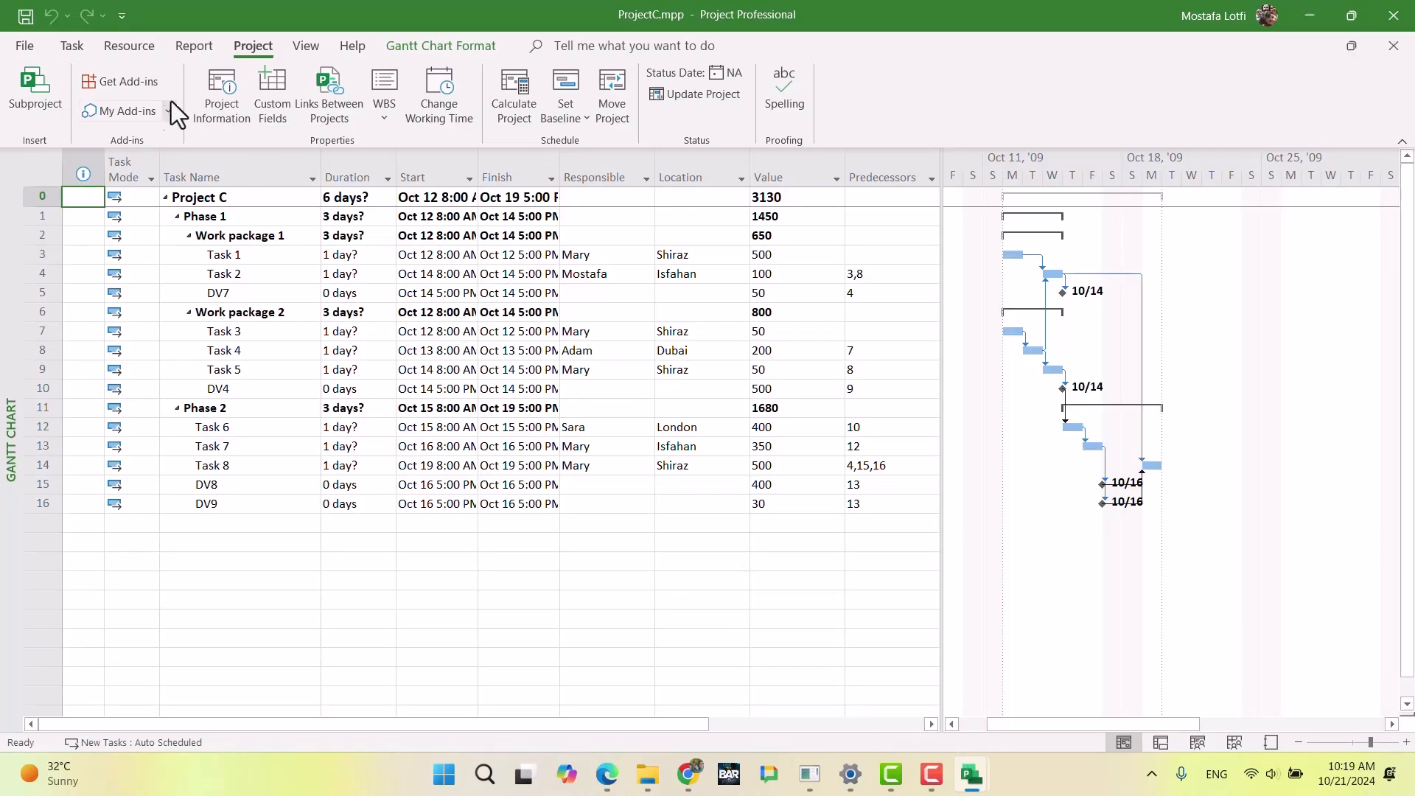
Step: Set ProjectC's project calendar to Project Calendar and try to change the time in its start date
left_click(221, 95)
left_click(812, 260)
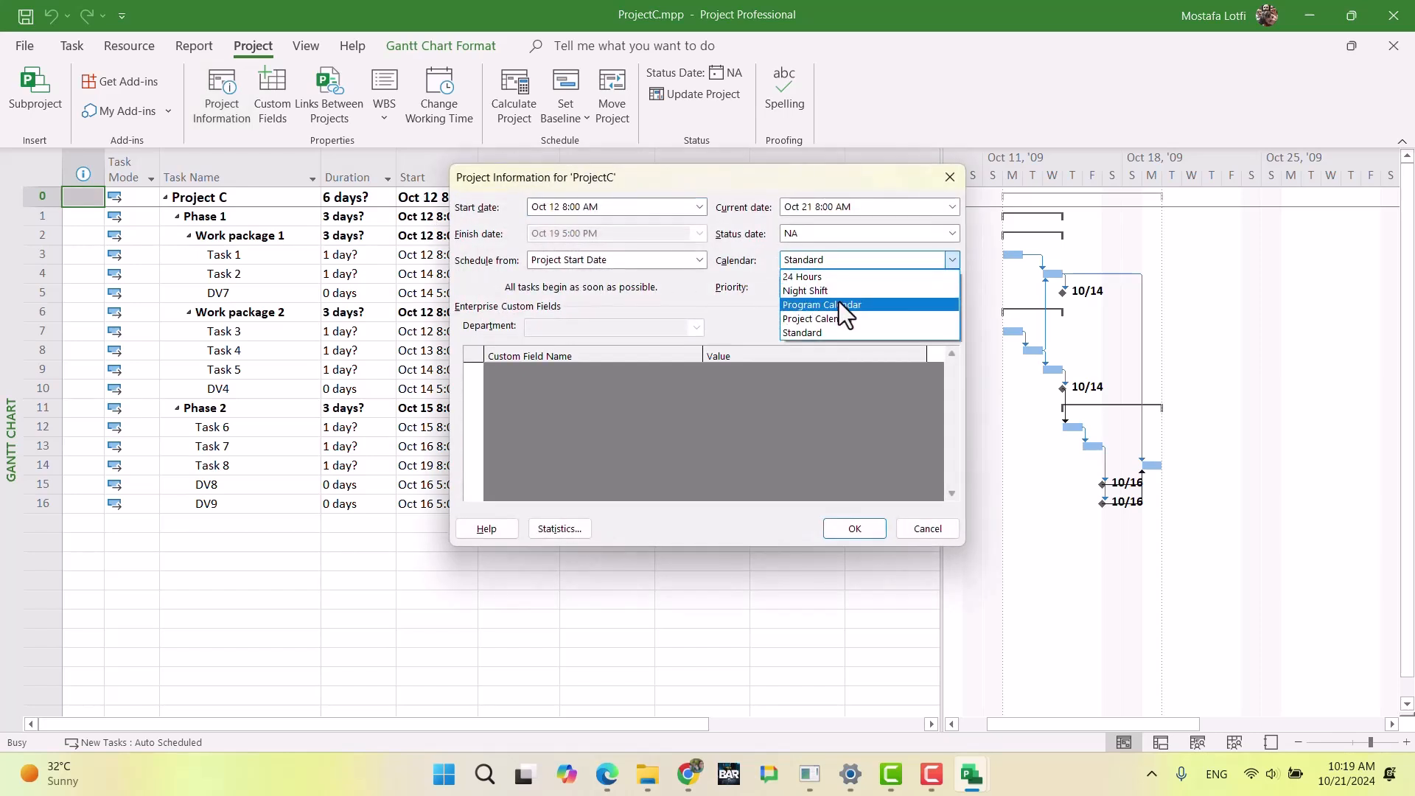
left_click(847, 321)
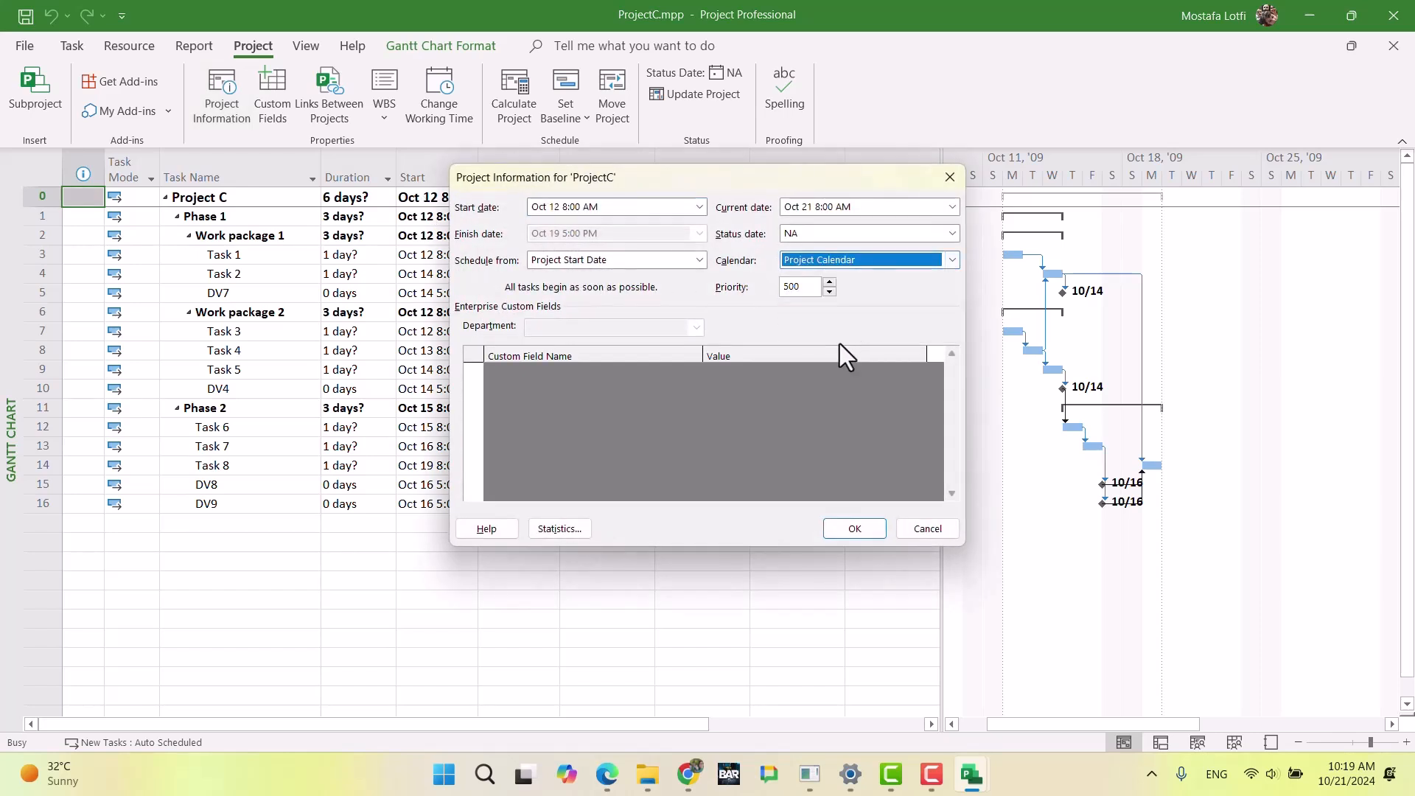
left_click(606, 209)
left_click_drag(612, 208, 563, 210)
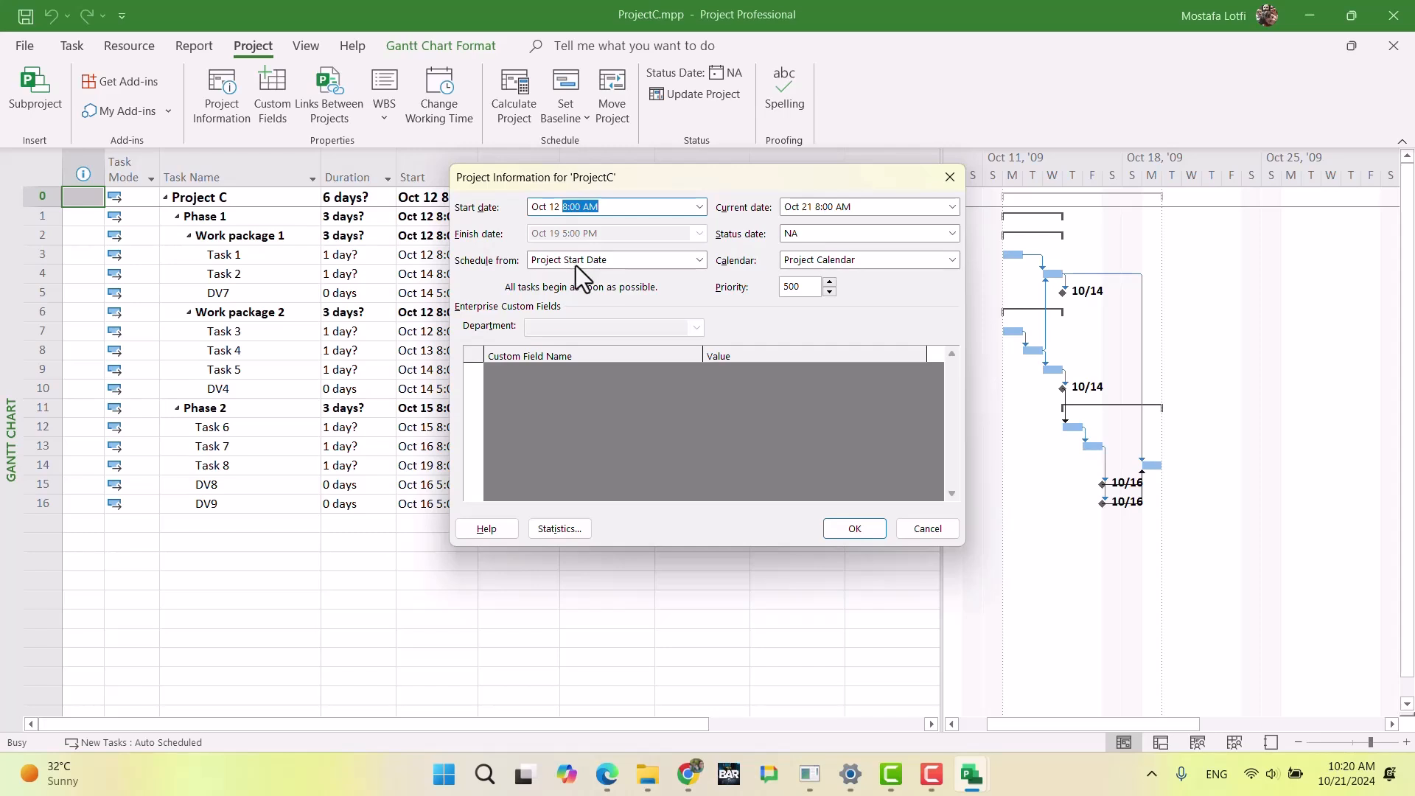
key("Return")
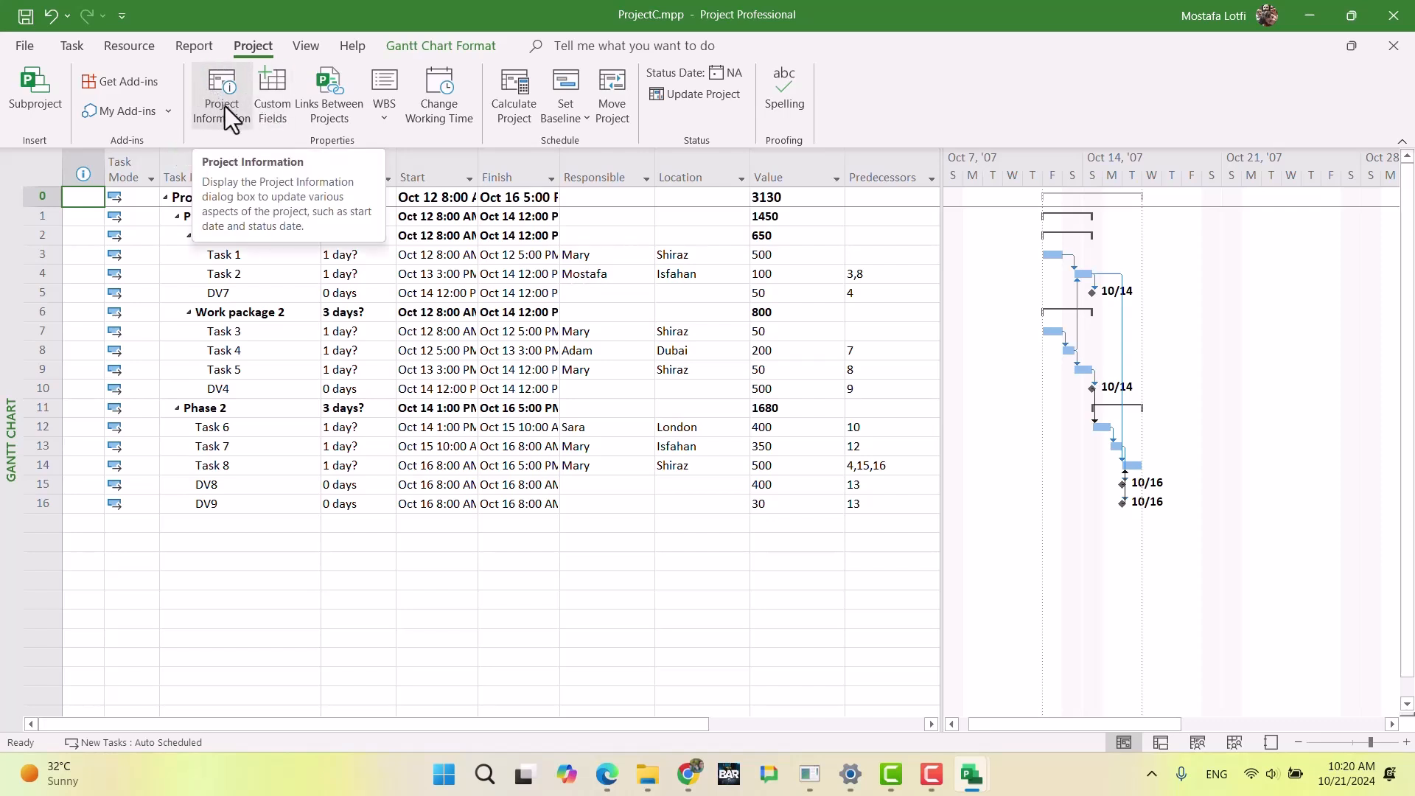
Step: In ProjectC's schedule options, set the default start time to 7:00 AM and the default end time to 18
left_click(441, 126)
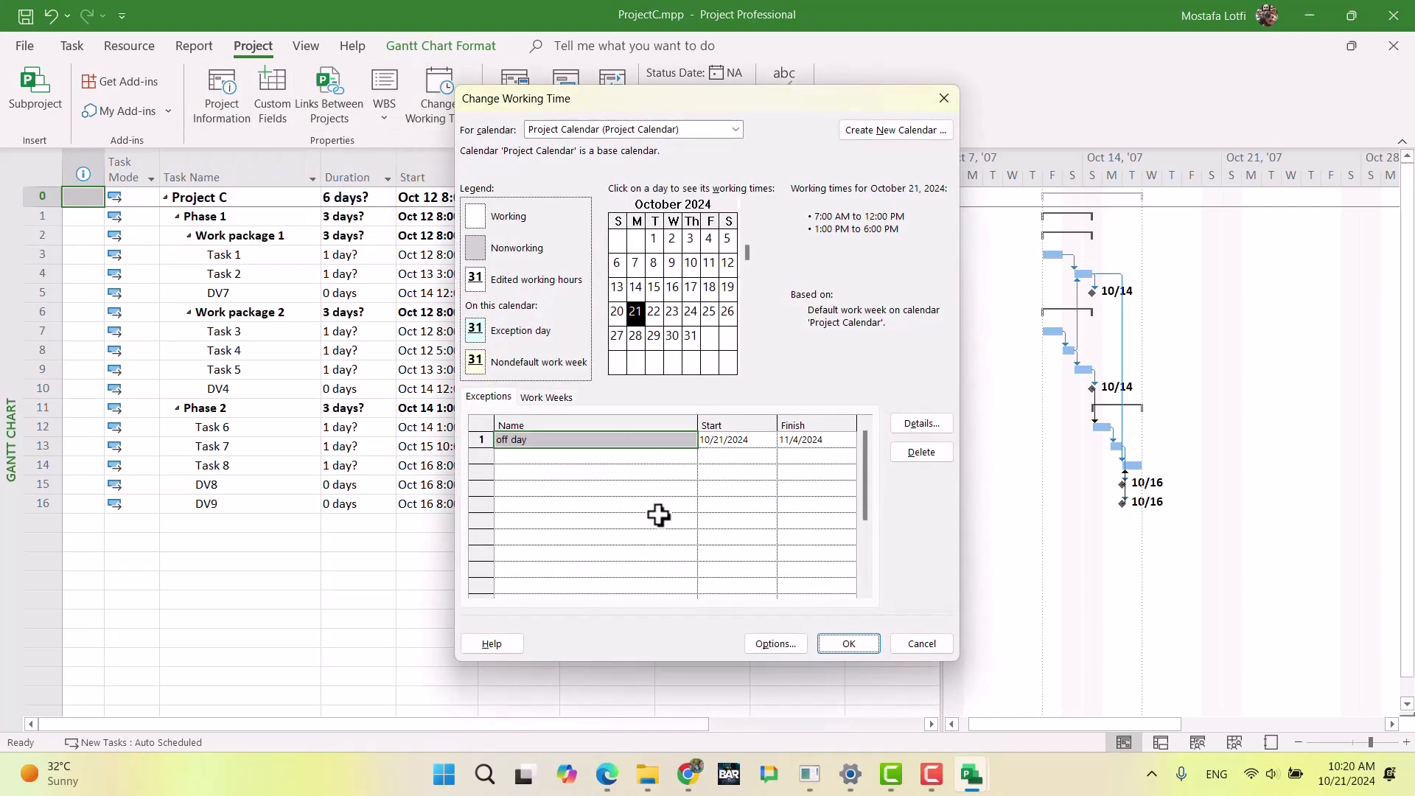
left_click(799, 644)
left_click(609, 260)
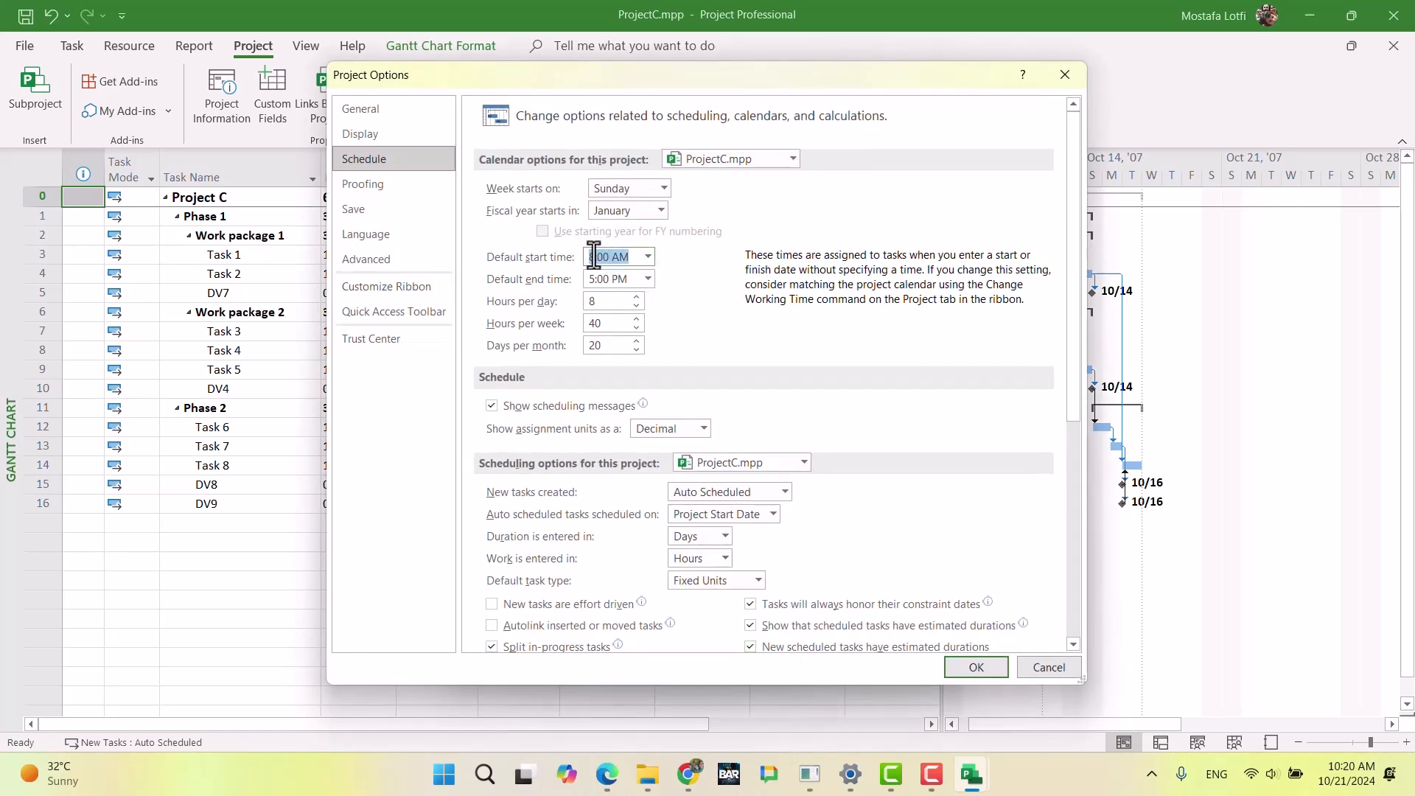
left_click(648, 256)
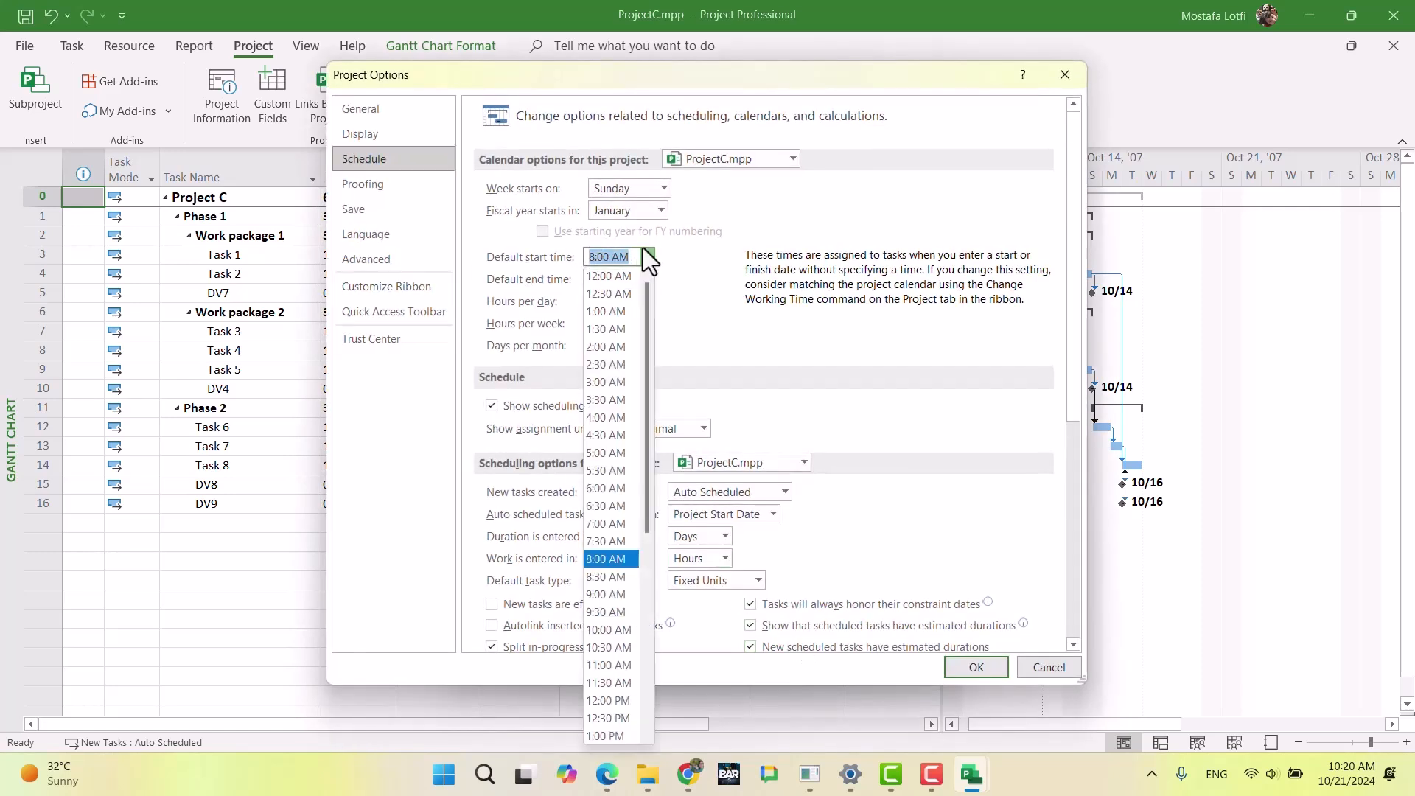
key("Up")
key("Up")
key("Tab")
type("18")
key("Tab")
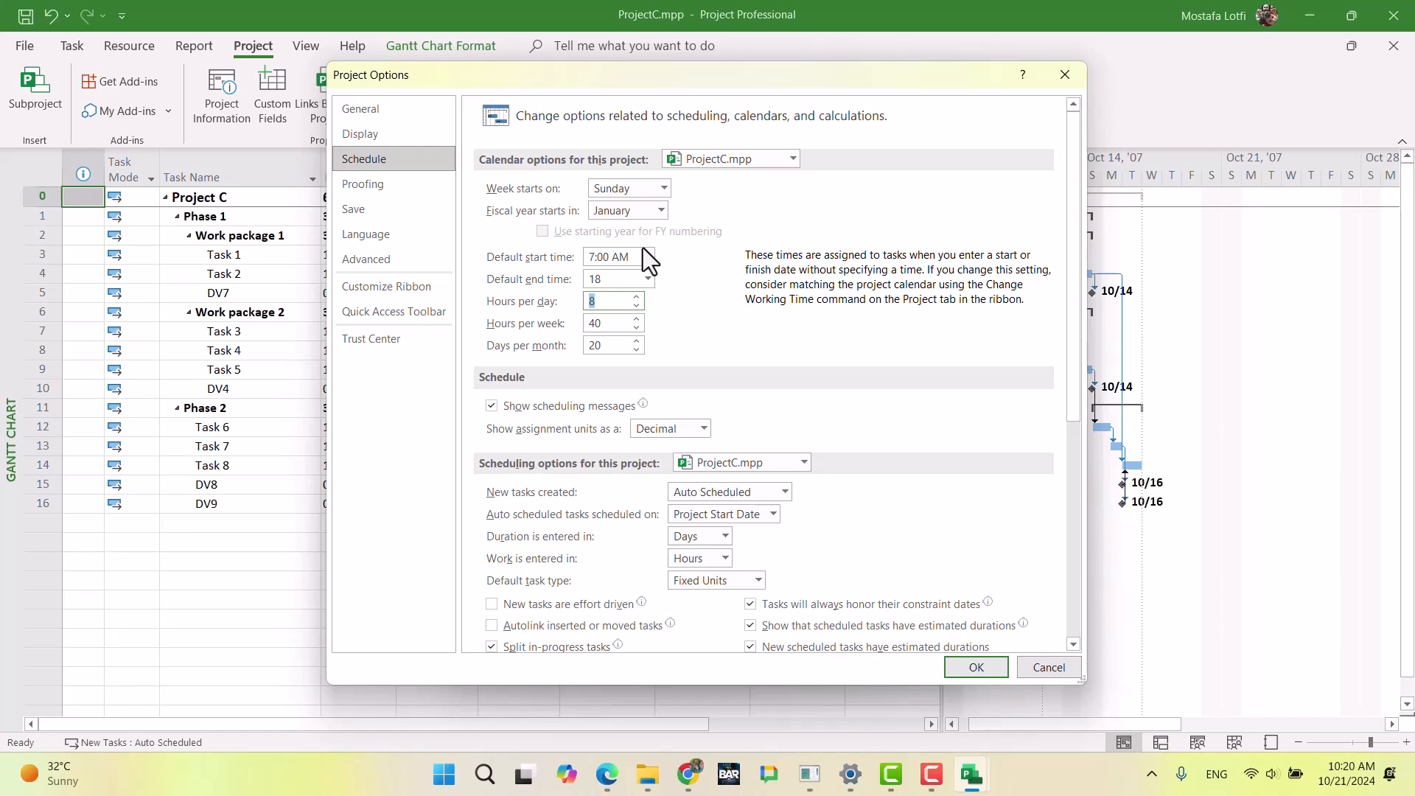
Step: Set ProjectC's calendar options to 10 hours per day, 70 hours per week and 30 days per month, and apply them
type("10")
key("Tab")
type("70")
key("Tab")
type("30")
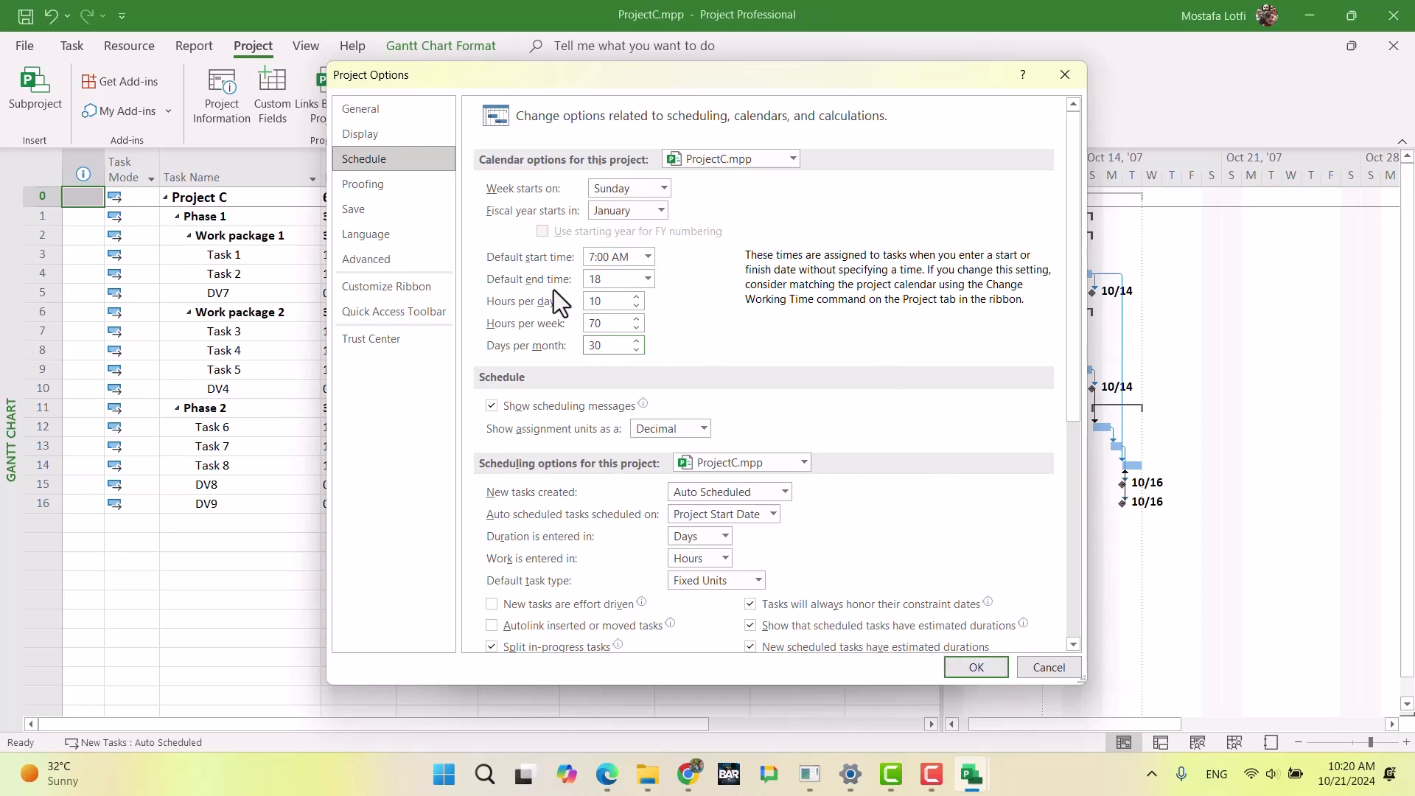
left_click(973, 664)
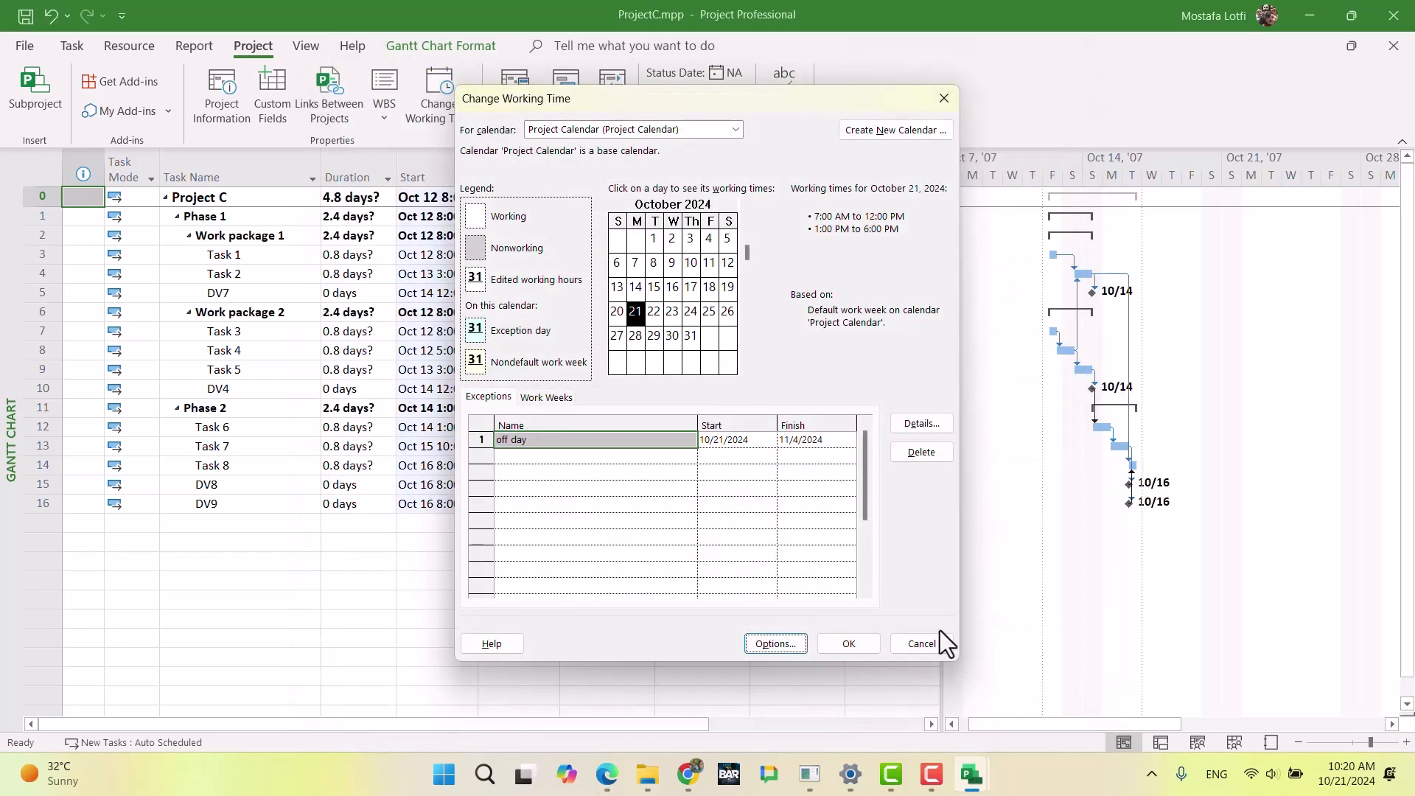
left_click(849, 644)
Step: Set the durations of Task 1 and Task 2 in Work package 1 to 1 day each
left_click(357, 258)
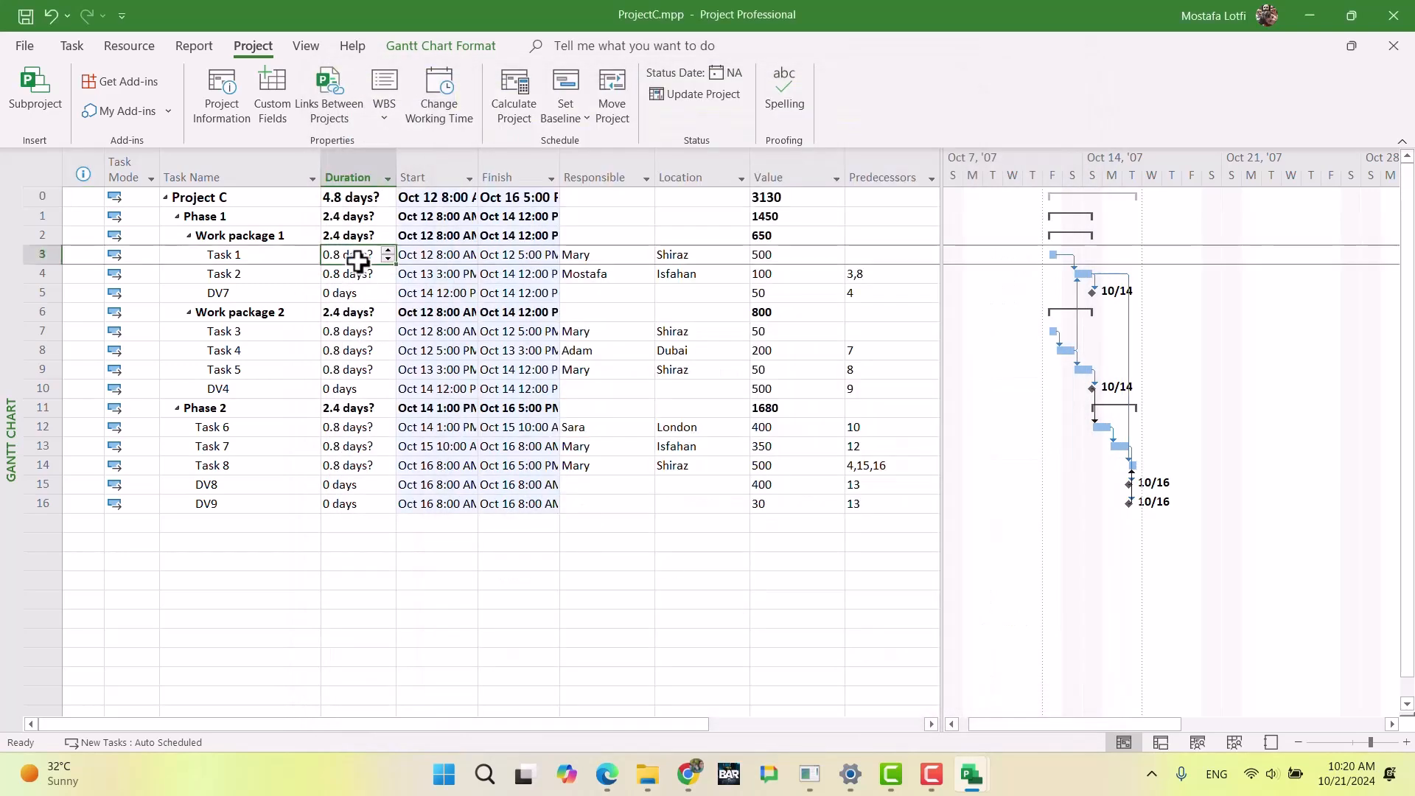
type("1")
key("Return")
type("1")
key("Return")
Step: Set the durations of Task 3, Task 4 and Task 5 in Work package 2 to 1 day each
key("Down")
key("Down")
type("1")
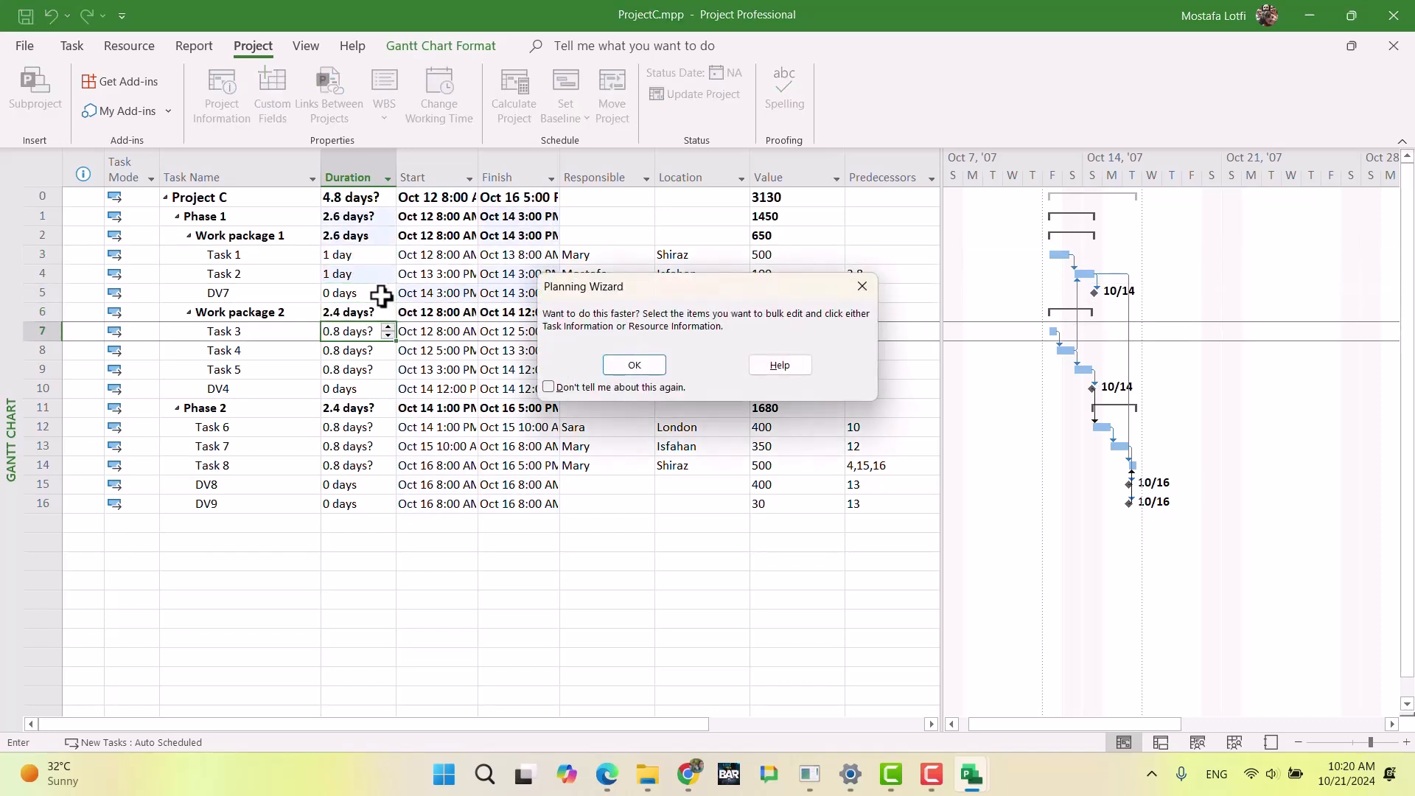
key("Return")
type("1")
key("Return")
type("1")
key("Return")
Step: Set the durations of Task 6, Task 7 and Task 8 in Phase 2 to 1 day each
key("Down")
key("Down")
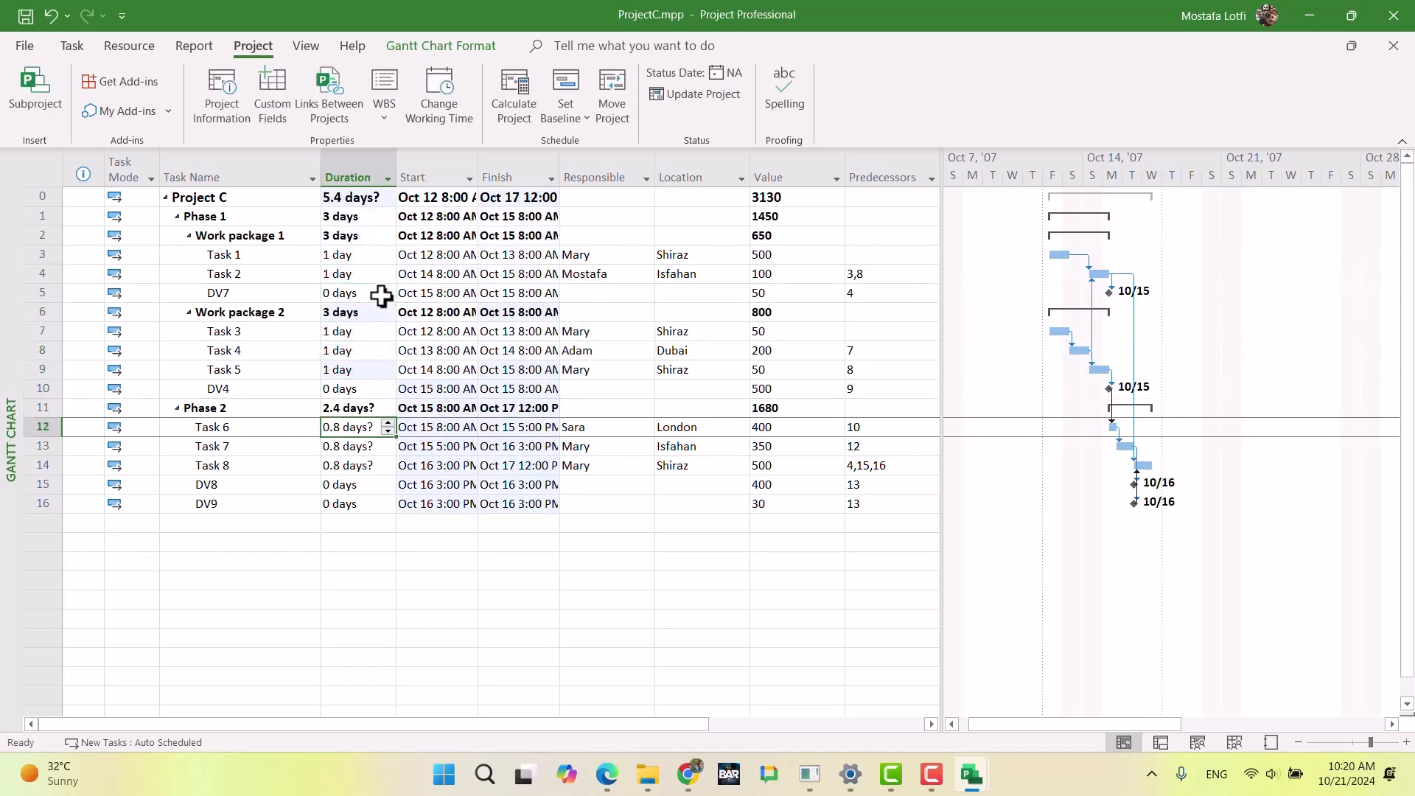
type("1")
key("Return")
type("1")
key("Return")
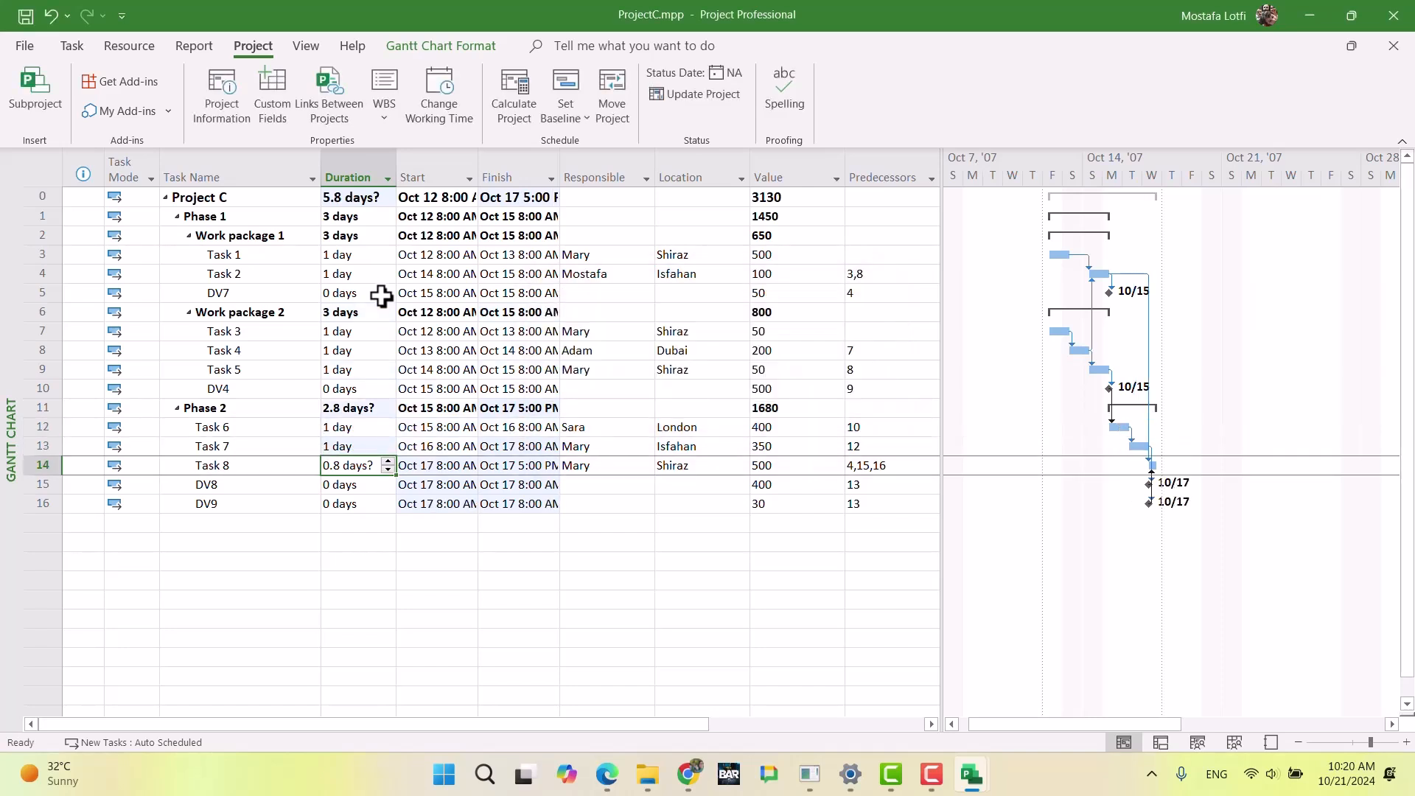
type("1")
key("Return")
key("Down")
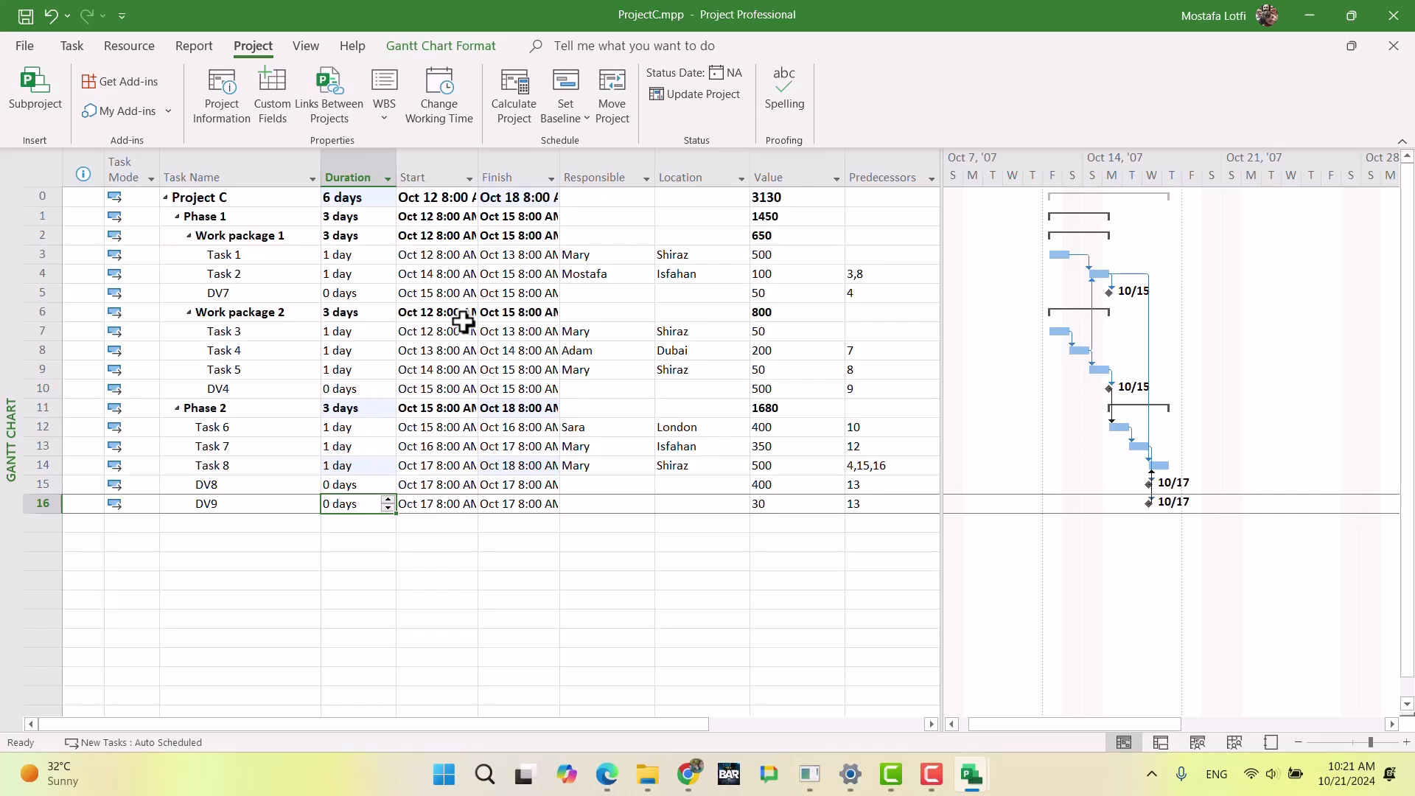
Step: Set the start time in ProjectC's Oct 12 start date to 7:00 AM
left_click(214, 100)
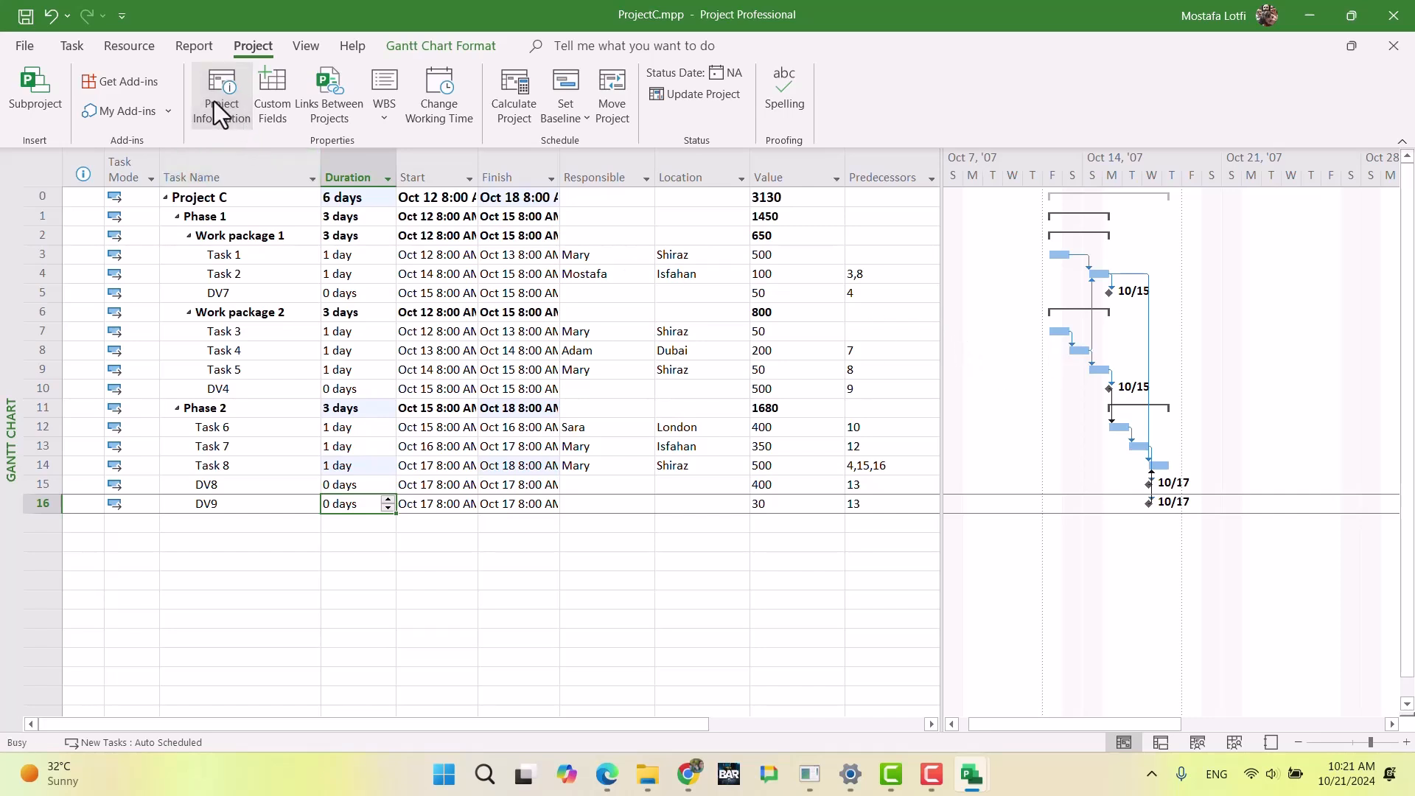
left_click_drag(621, 206, 555, 206)
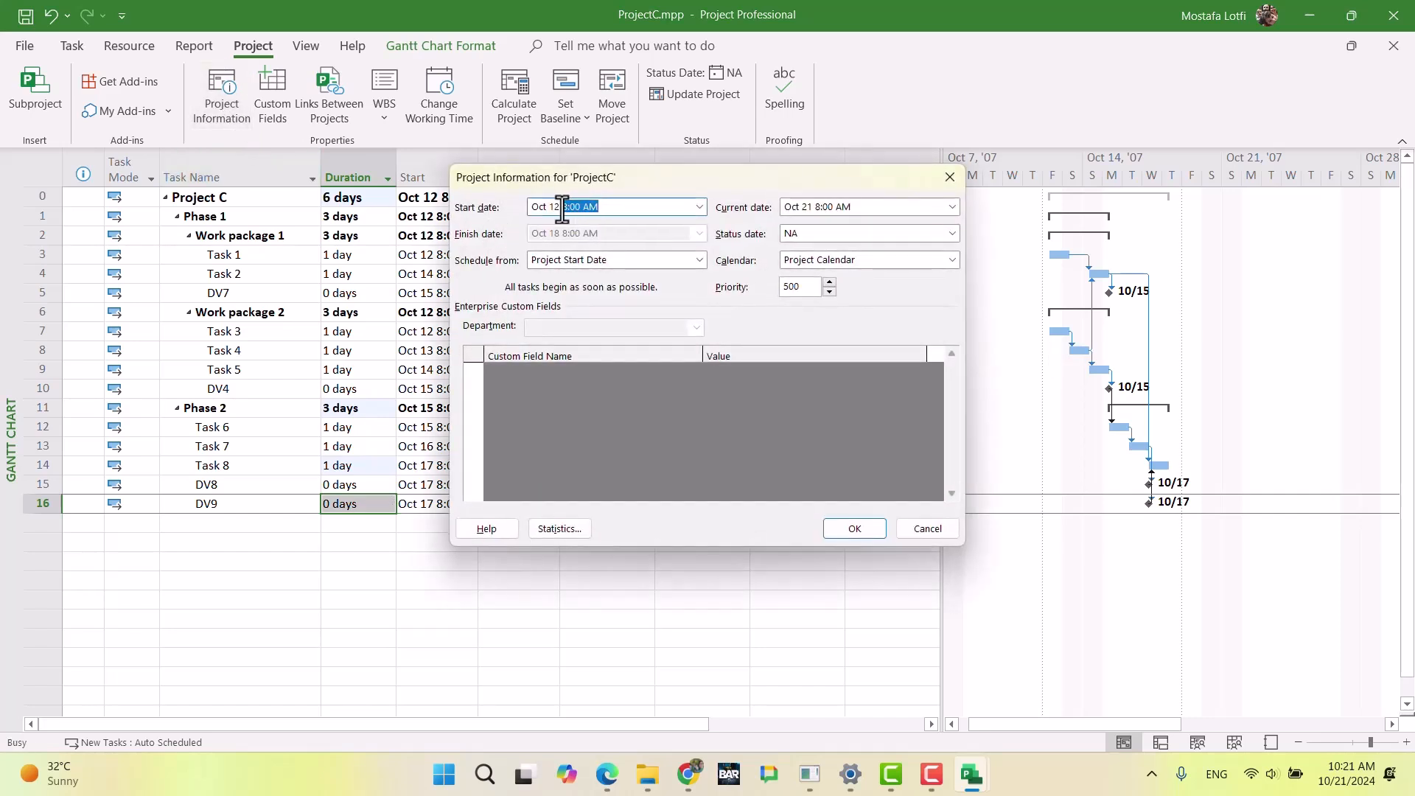
type("7")
left_click(856, 529)
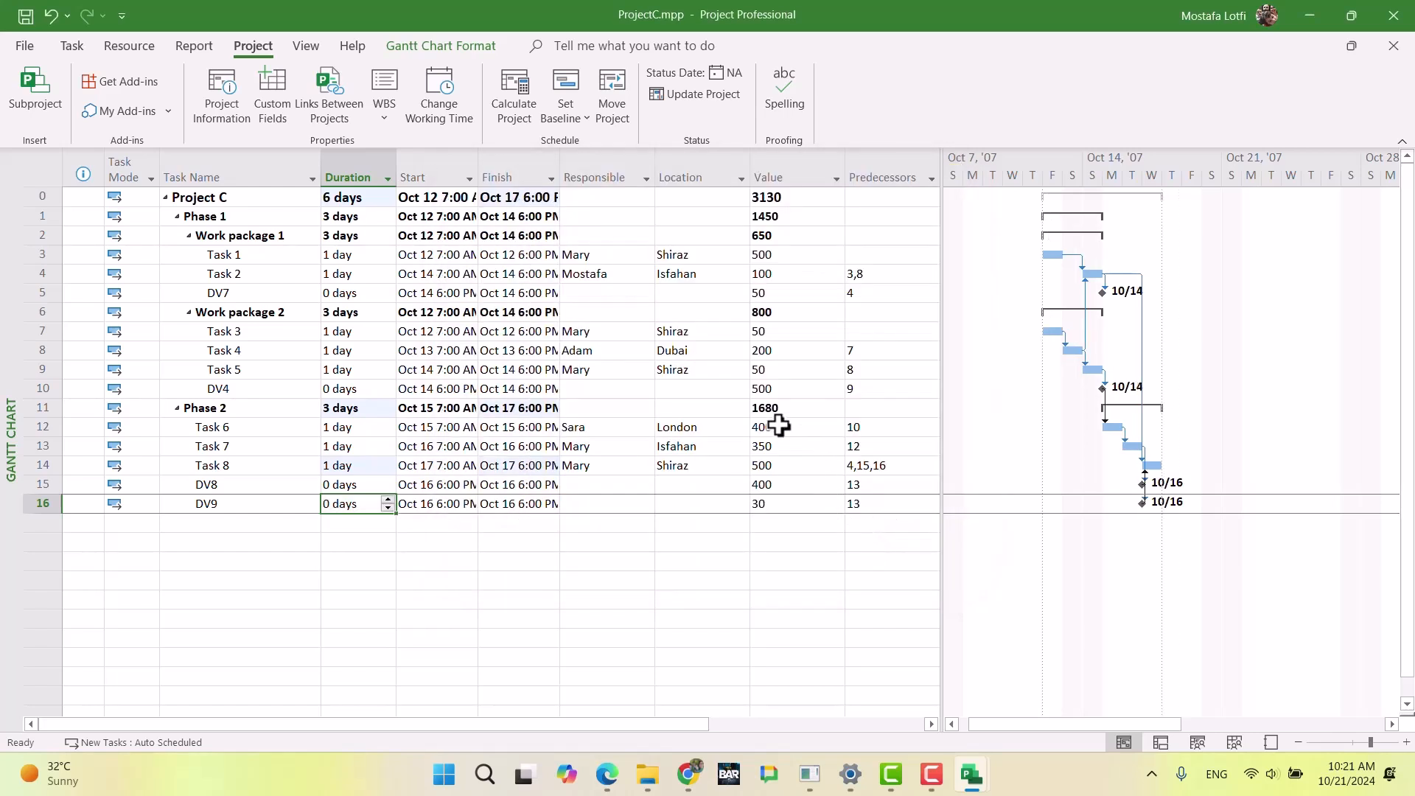
Step: Switch to ProjectB.mpp and set its project start to Oct 12 at 7 and its calendar to Project Calendar
mouse_move(973, 770)
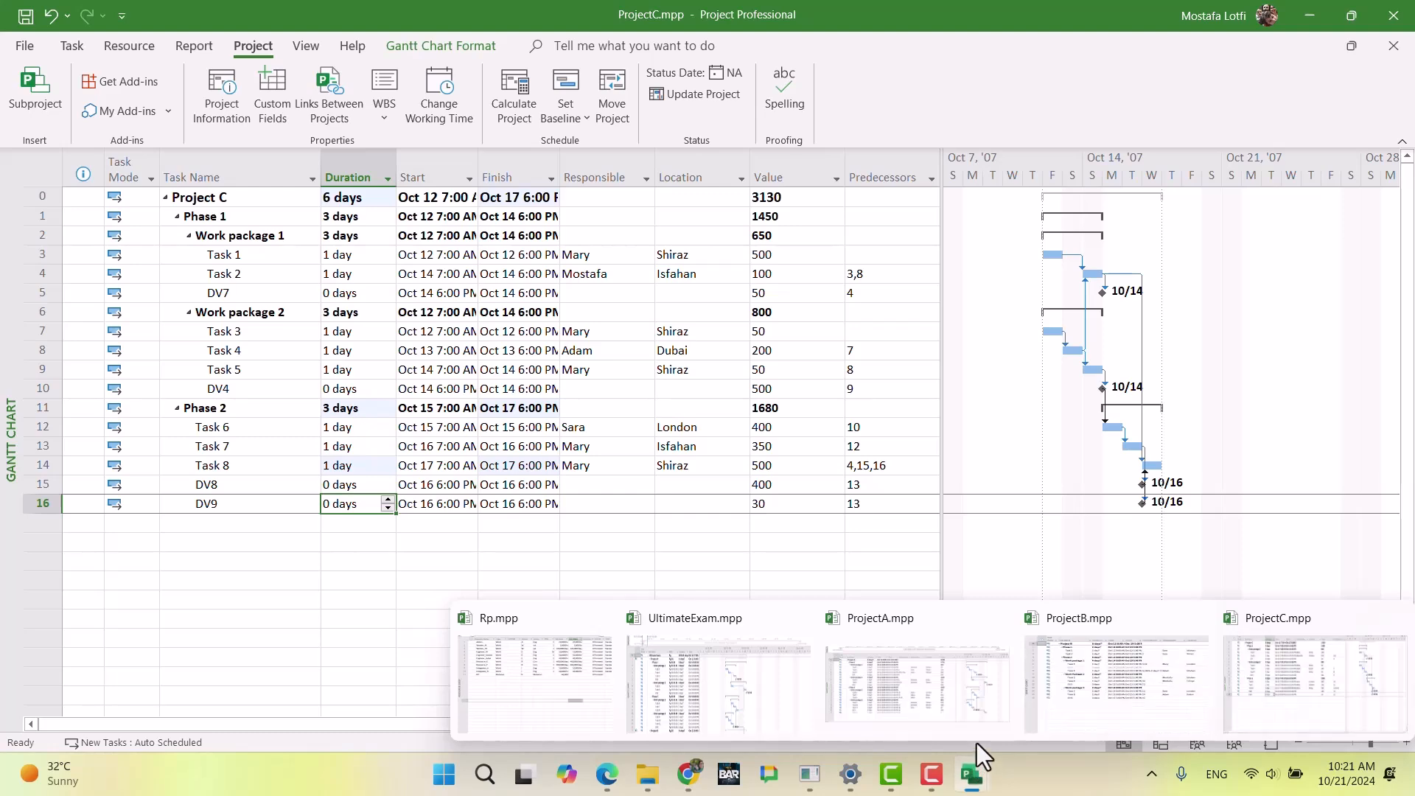
left_click(1094, 688)
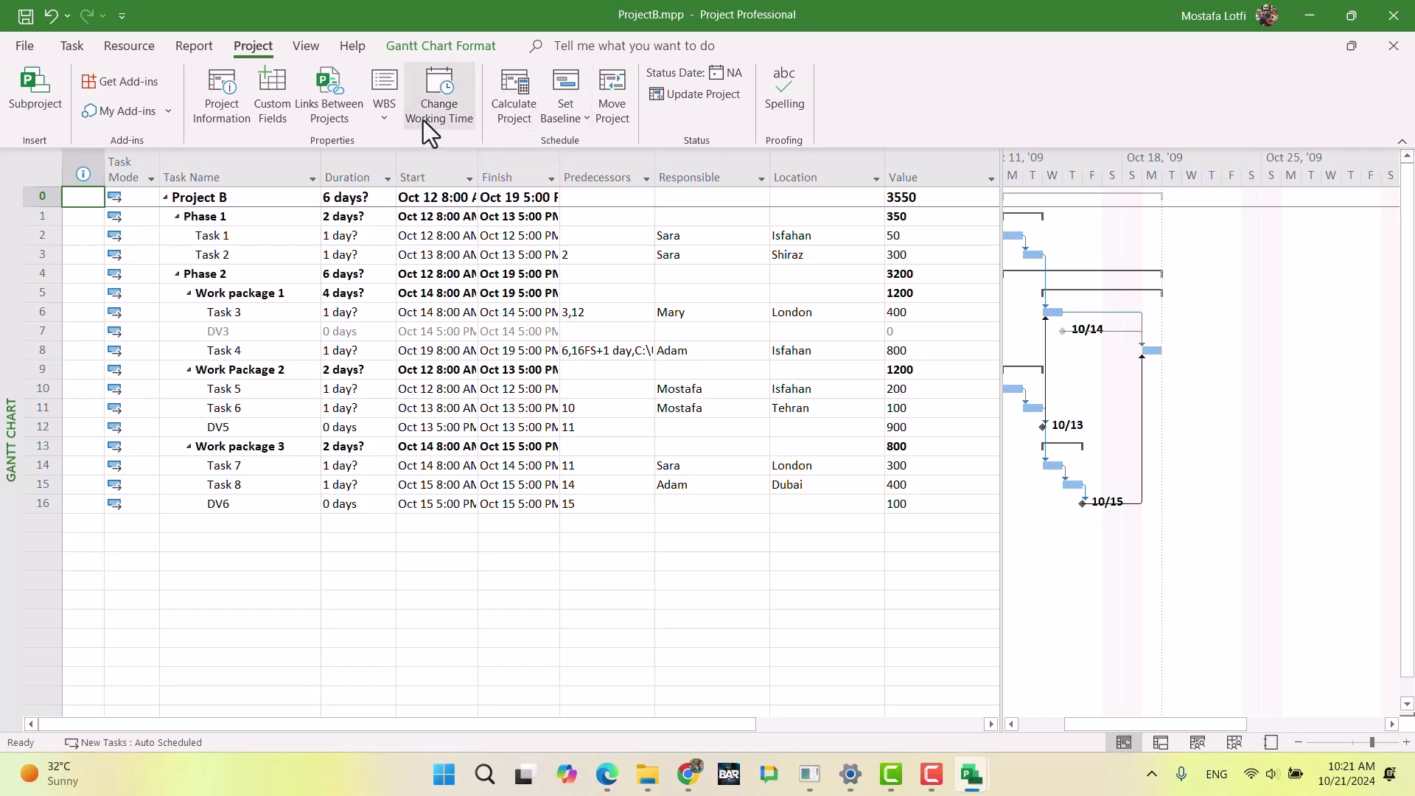
left_click(220, 110)
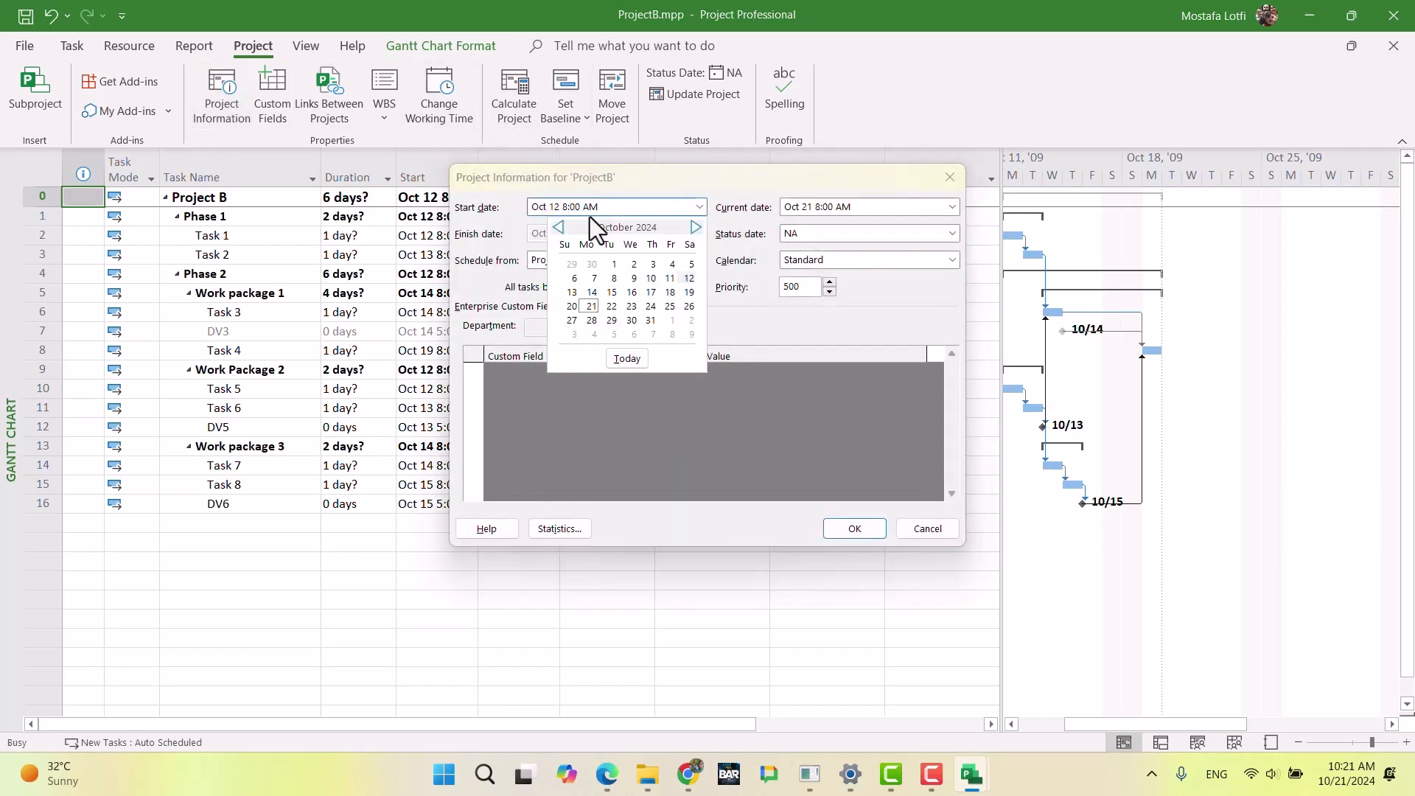
left_click_drag(612, 206, 562, 208)
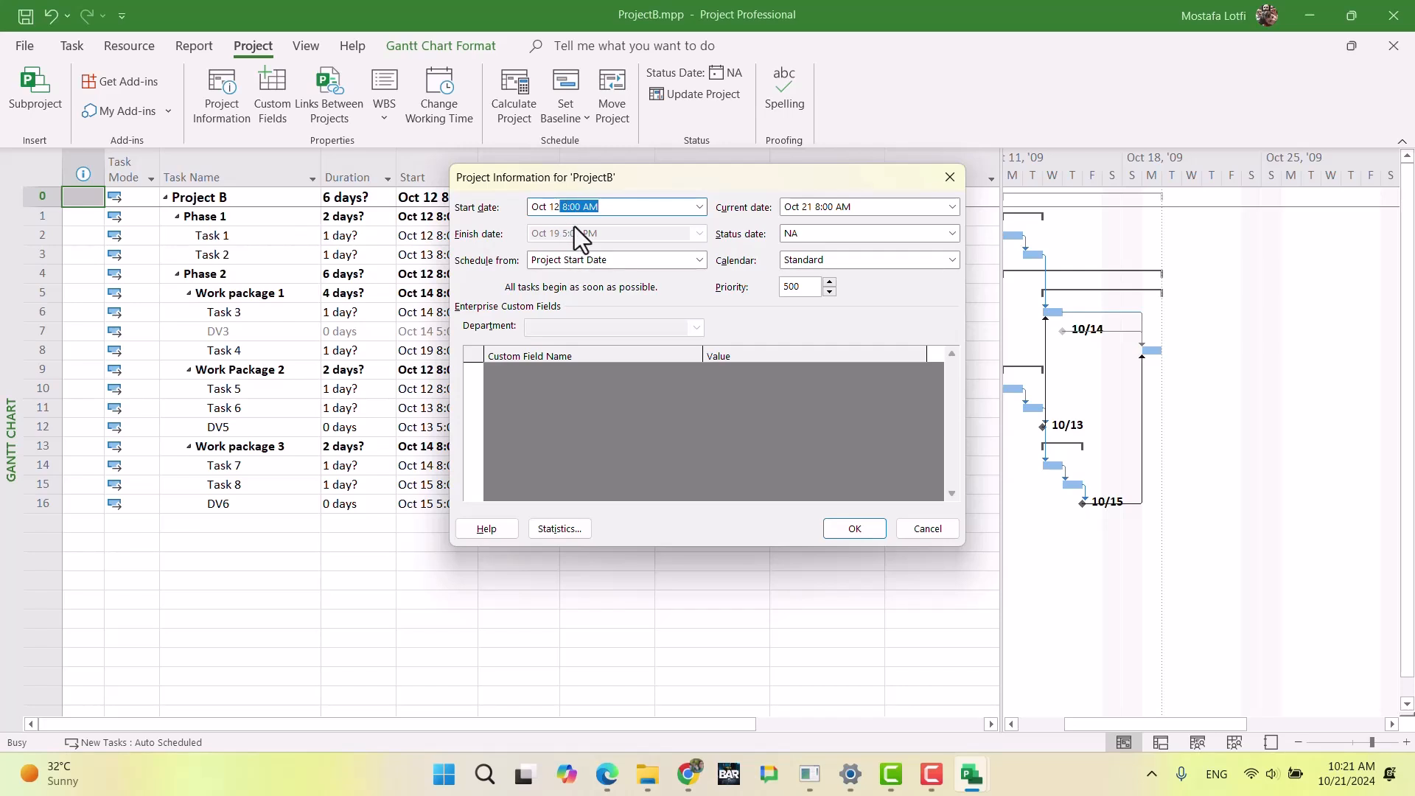
type("7")
left_click(837, 264)
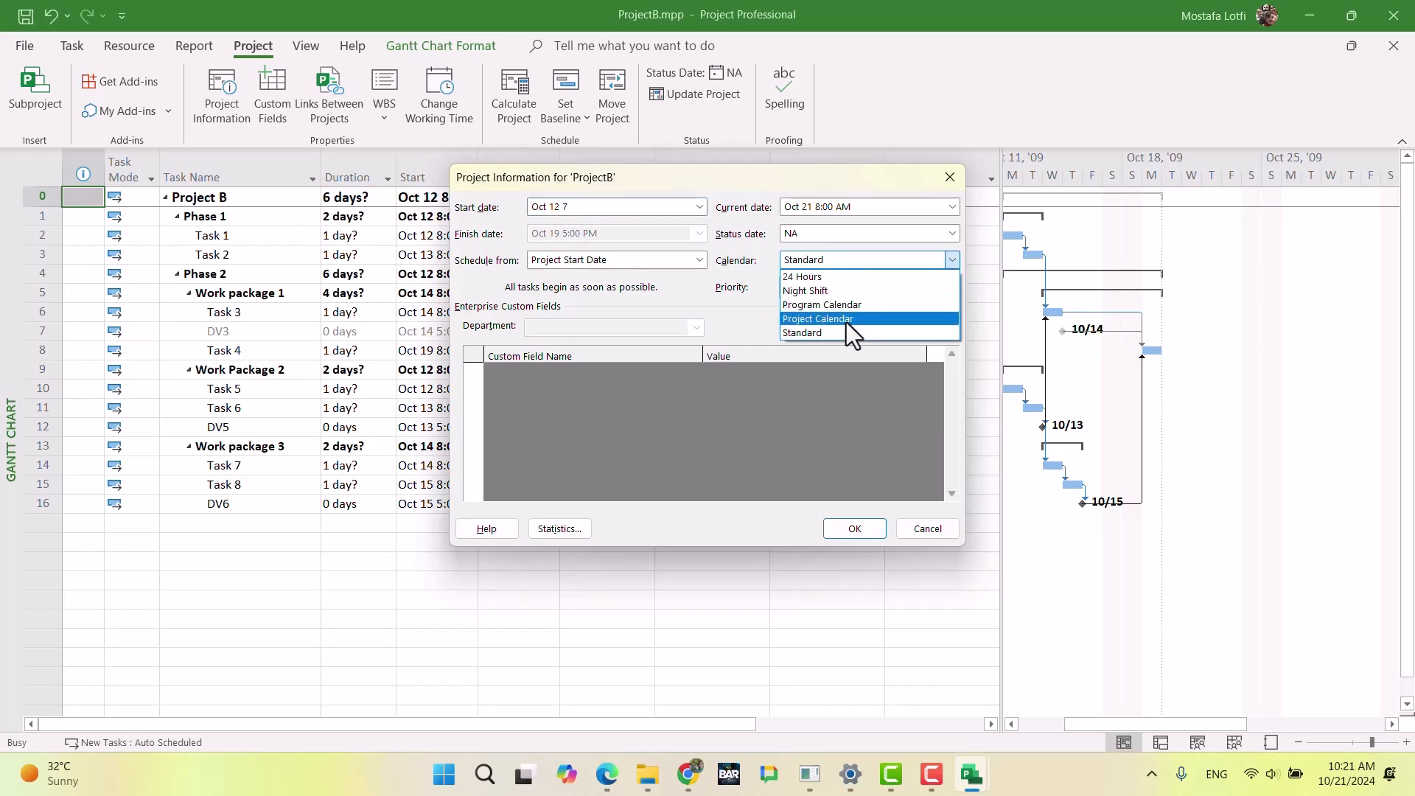
left_click(846, 322)
left_click(849, 530)
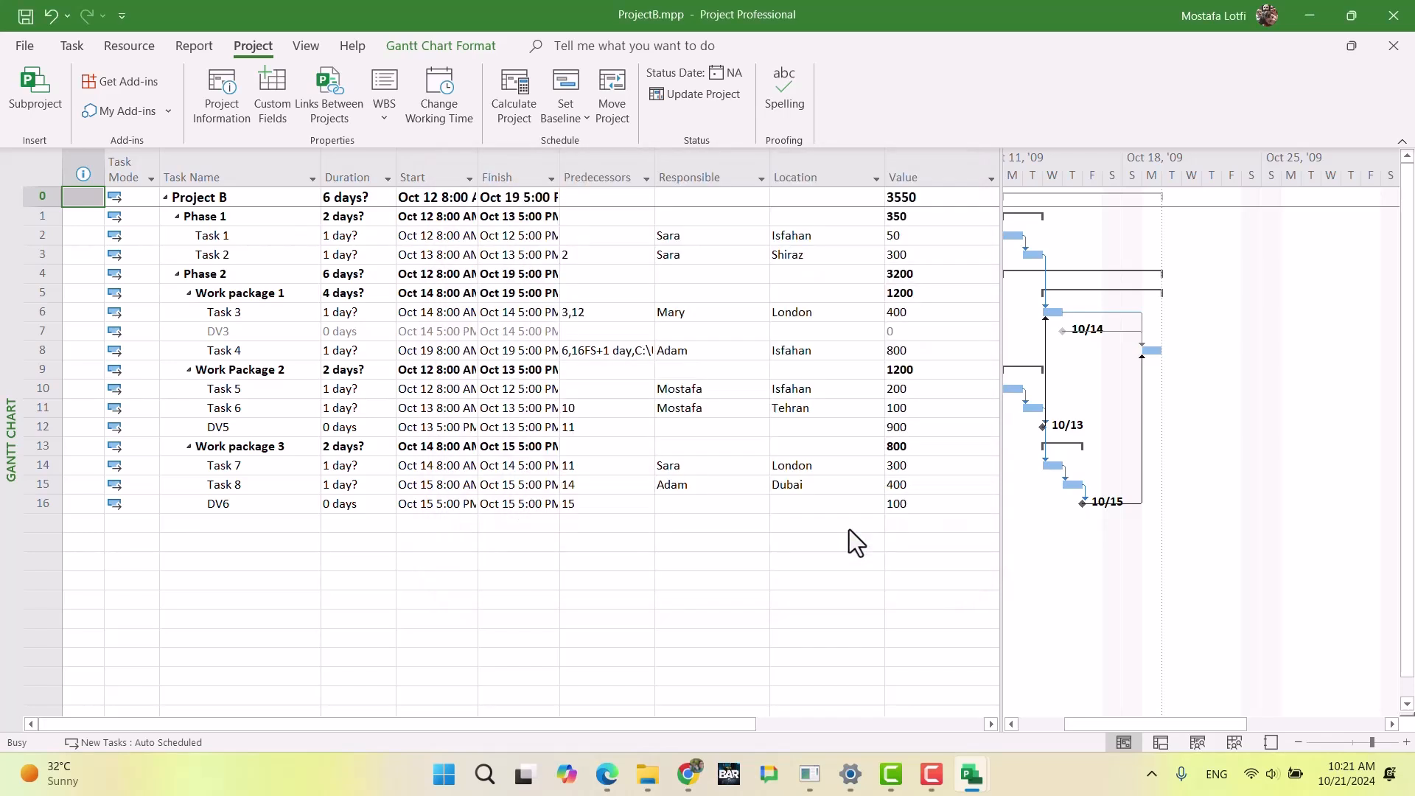
Step: Set ProjectB's schedule options to a 7:00 AM default start, 10 hours per day, 70 hours per week and 30 days per month
left_click(507, 311)
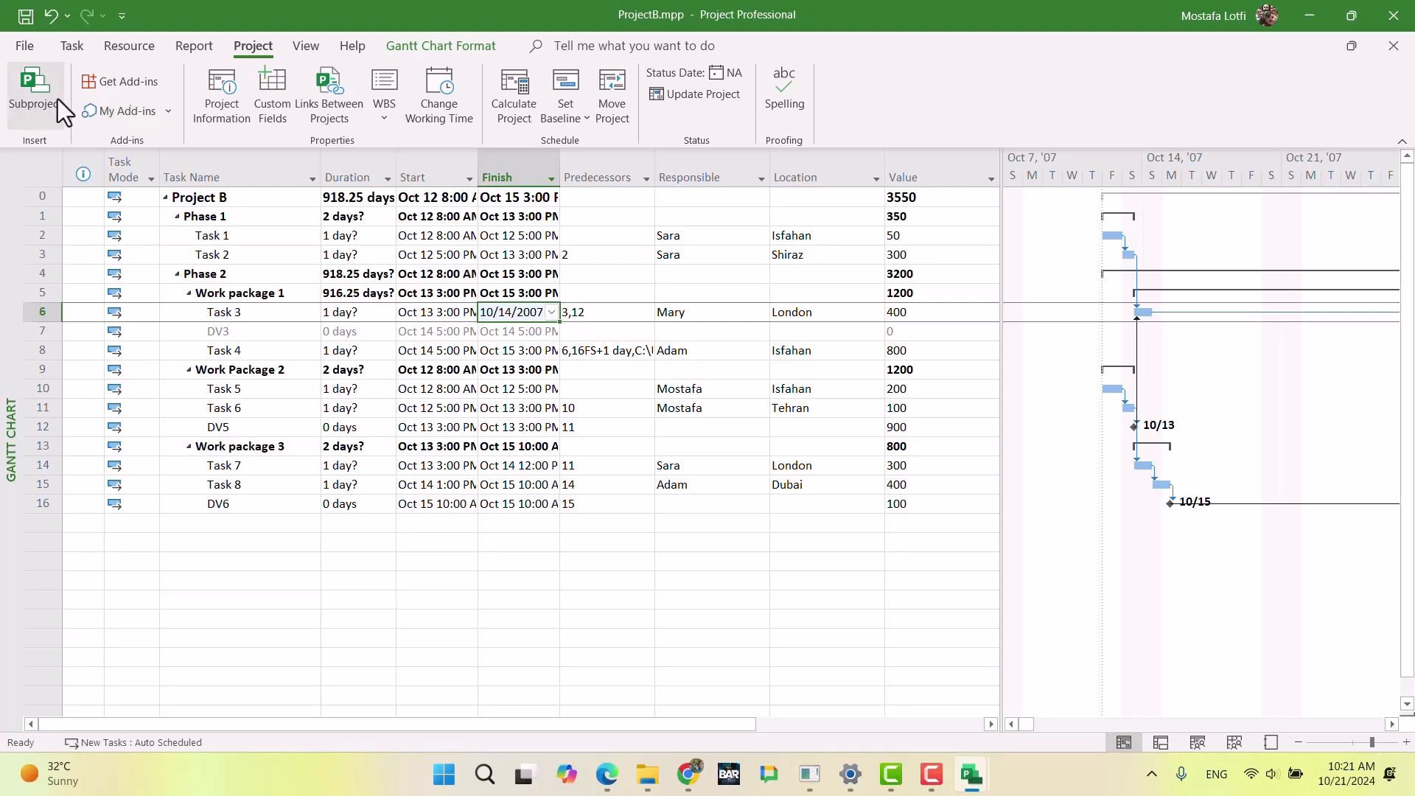
left_click(27, 48)
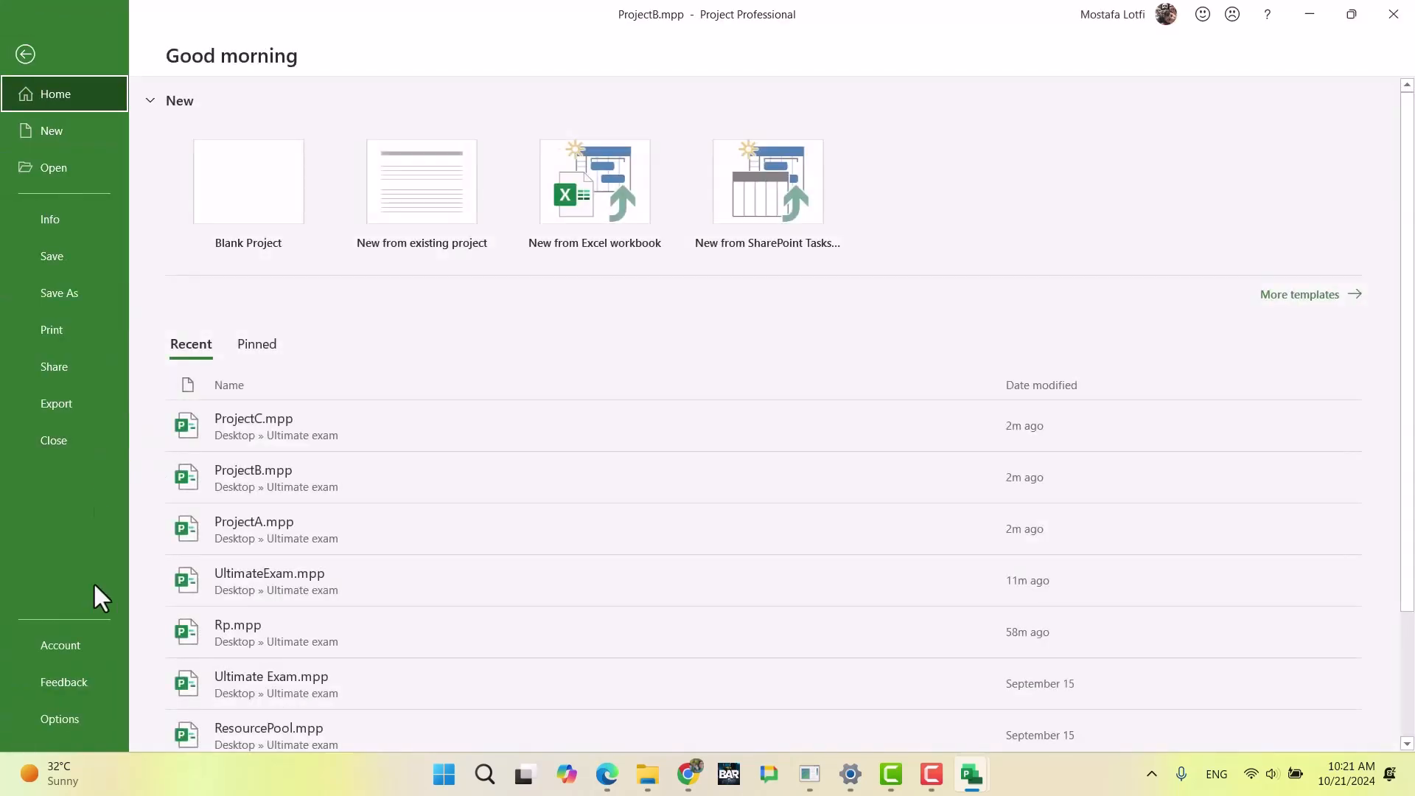
left_click(81, 721)
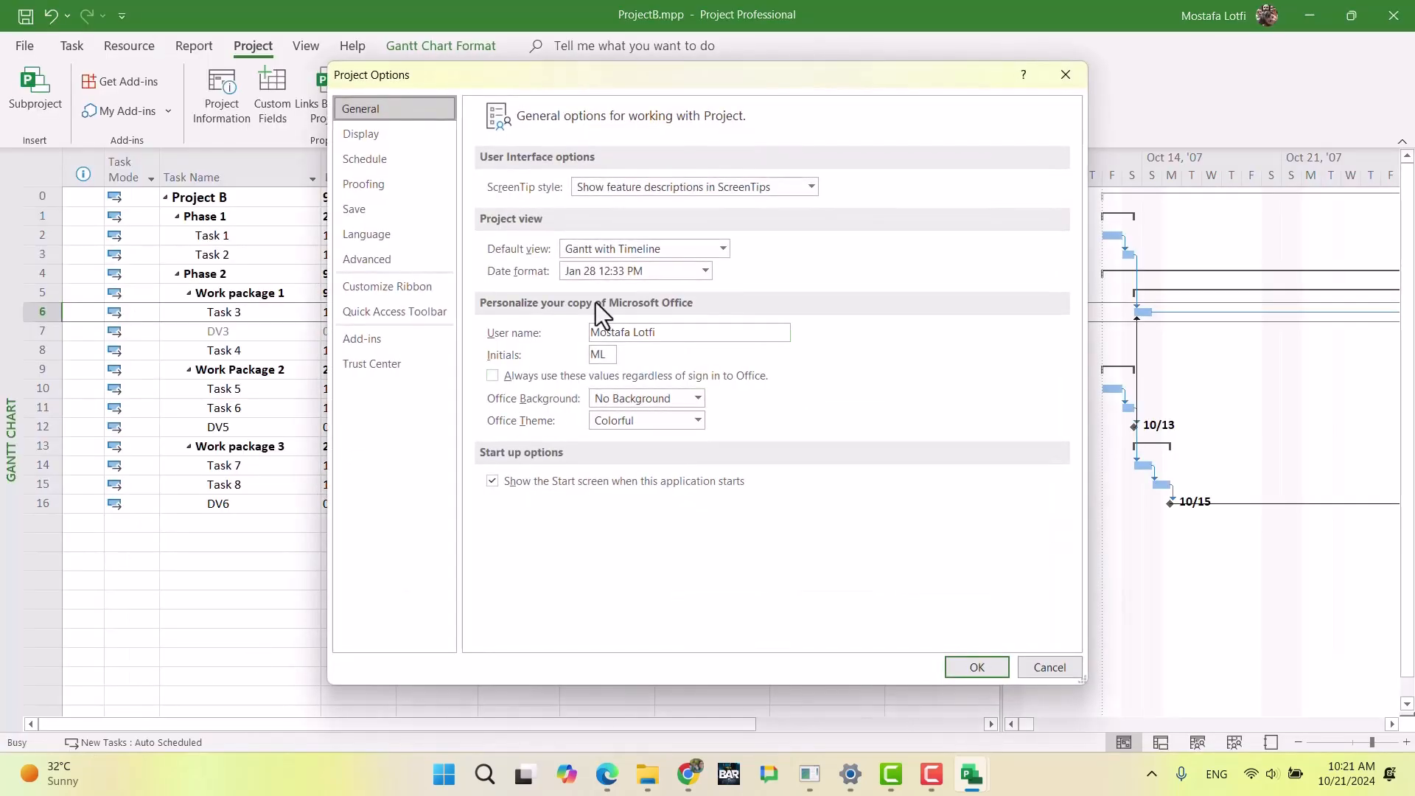
left_click(391, 153)
left_click(590, 256)
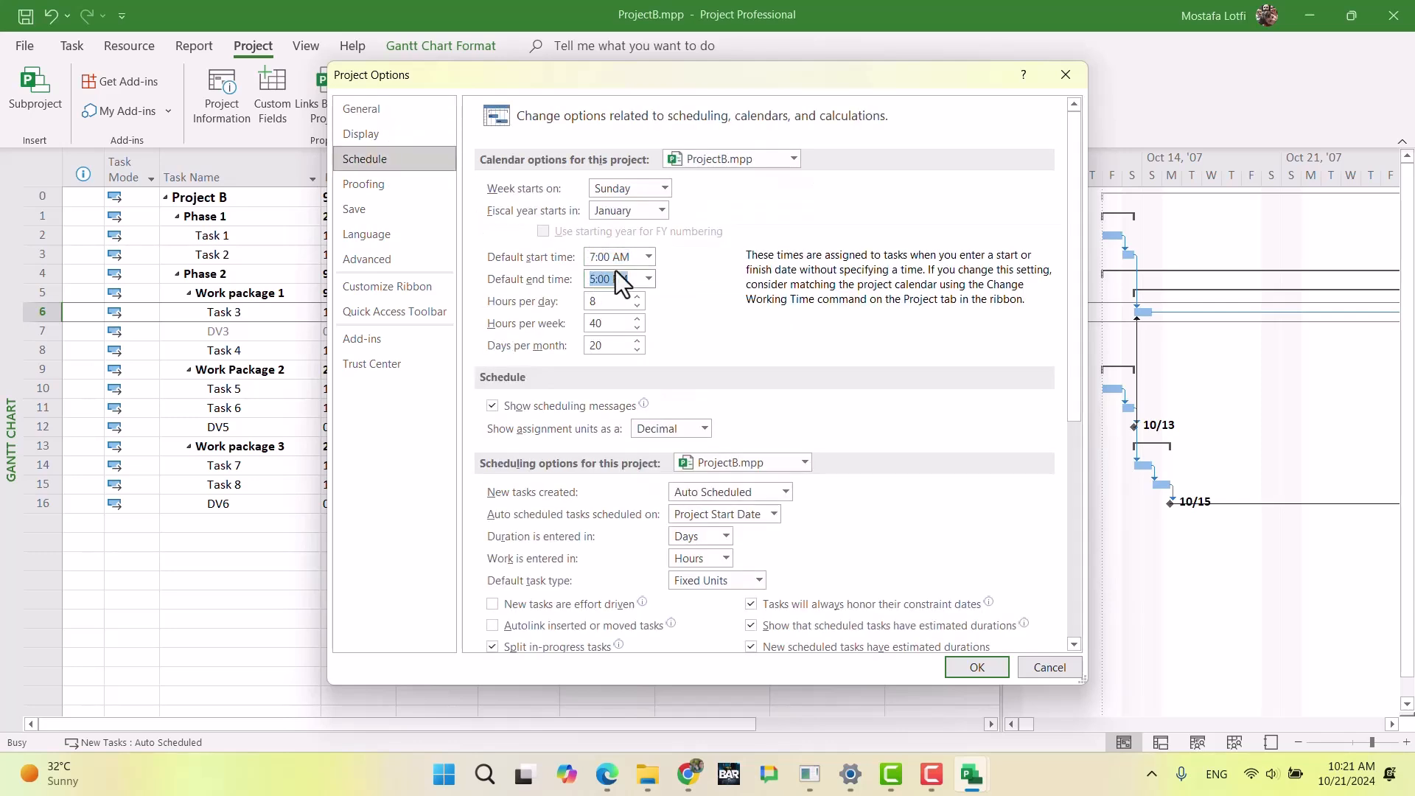
type("10")
key("Tab")
type("70")
key("Tab")
type("30")
left_click(980, 665)
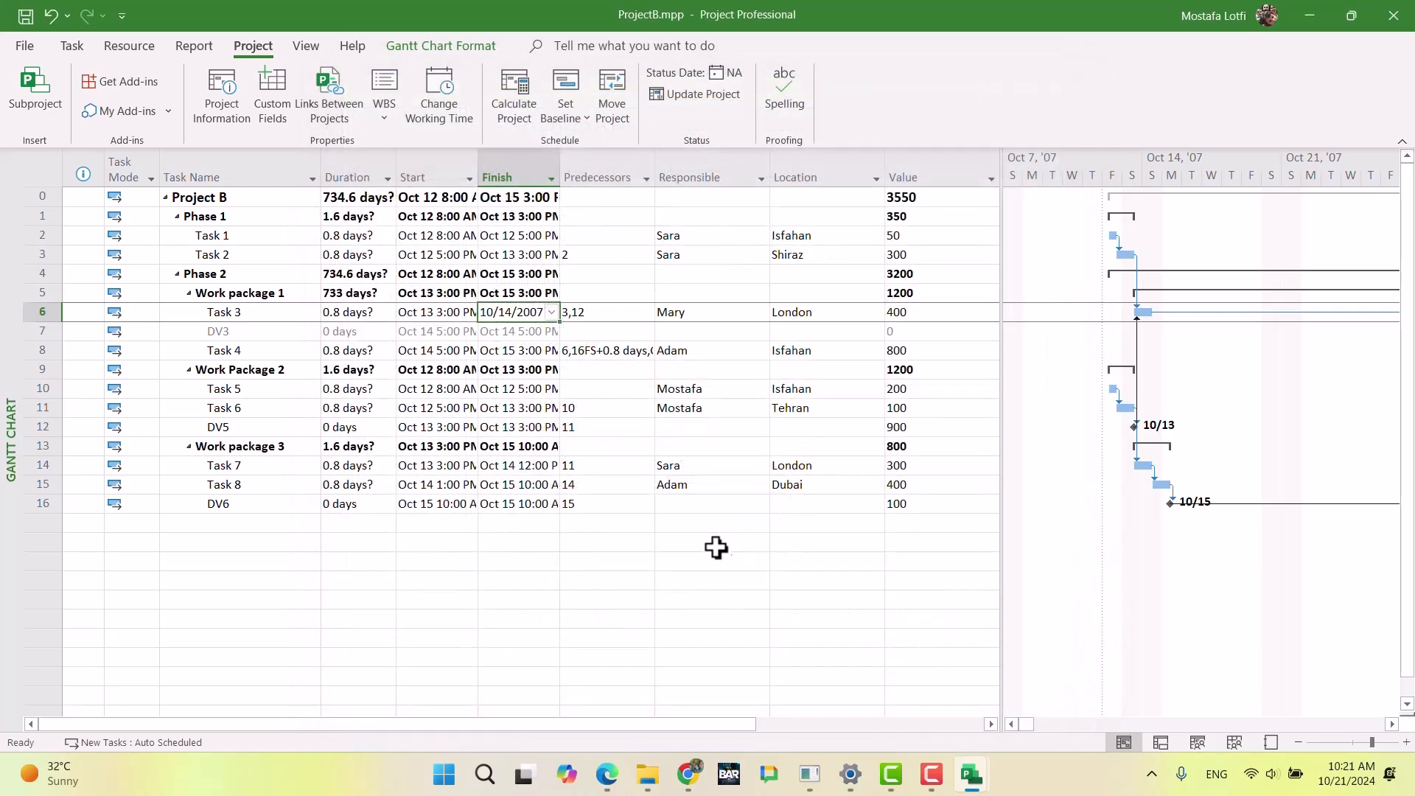
Step: Set the durations of Task 1 and Task 2 in ProjectB's Phase 1 to 1 day each
left_click(670, 542)
left_click(361, 250)
key("Up")
type("1")
key("Down")
type("1")
key("Down")
key("Down")
key("Down")
Step: Set the durations of Task 3 and Task 4 in ProjectB's Work package 1 to 1 day each
type("1")
key("Down")
key("Return")
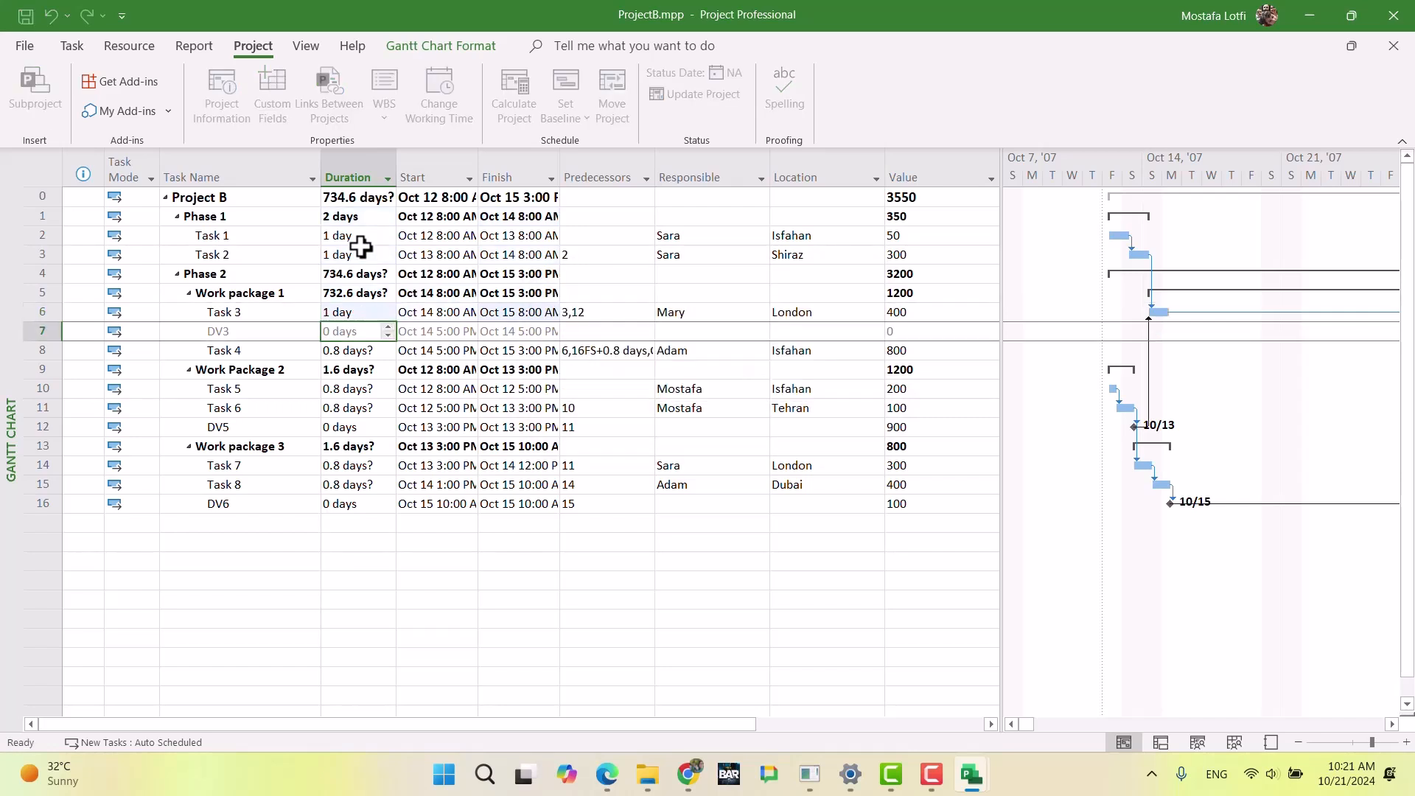
key("Down")
type("1")
key("Down")
key("Down")
Step: Set the durations of Task 5 and Task 6 in ProjectB's Work Package 2 to 1 day each, turning off the bulk-edit hint
type("1")
key("Down")
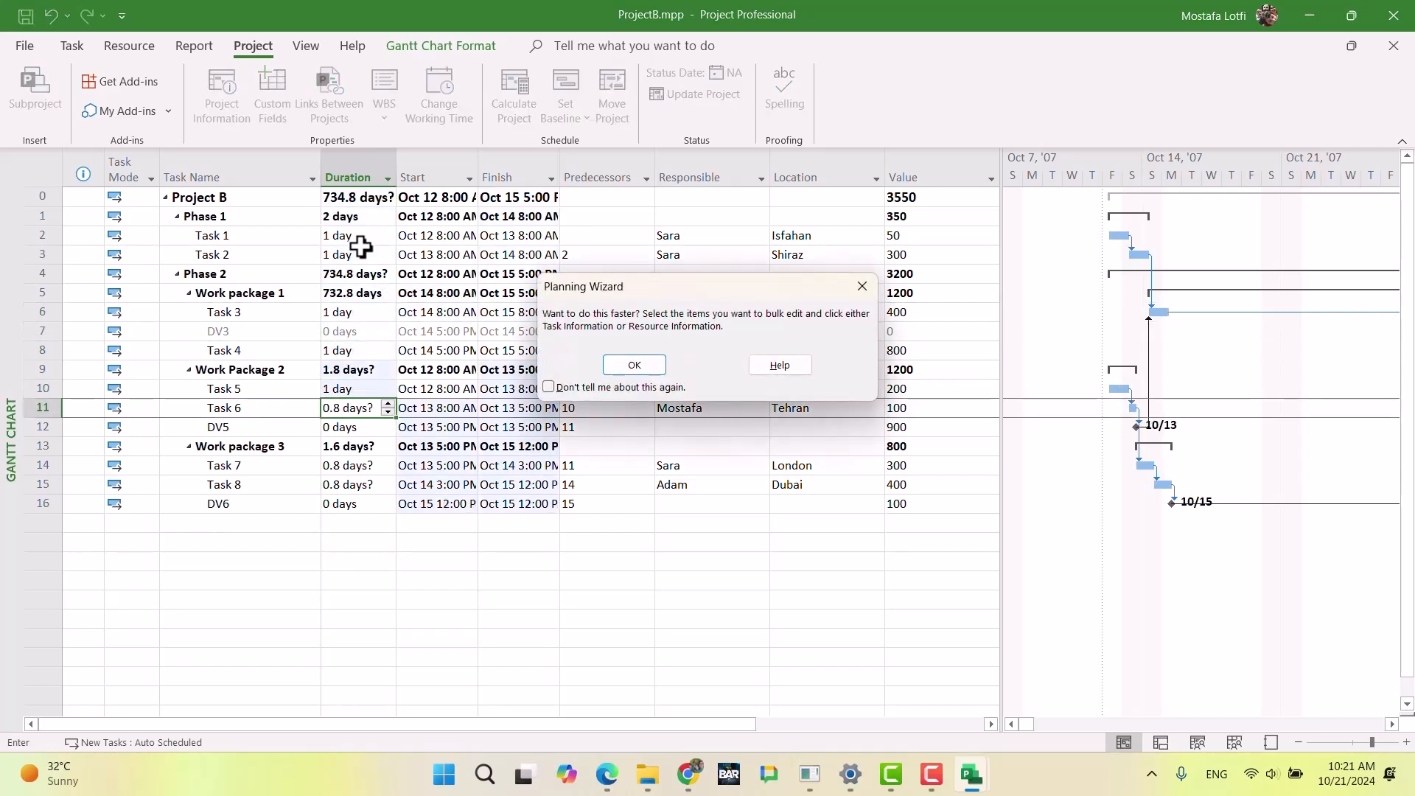
left_click(549, 387)
key("Return")
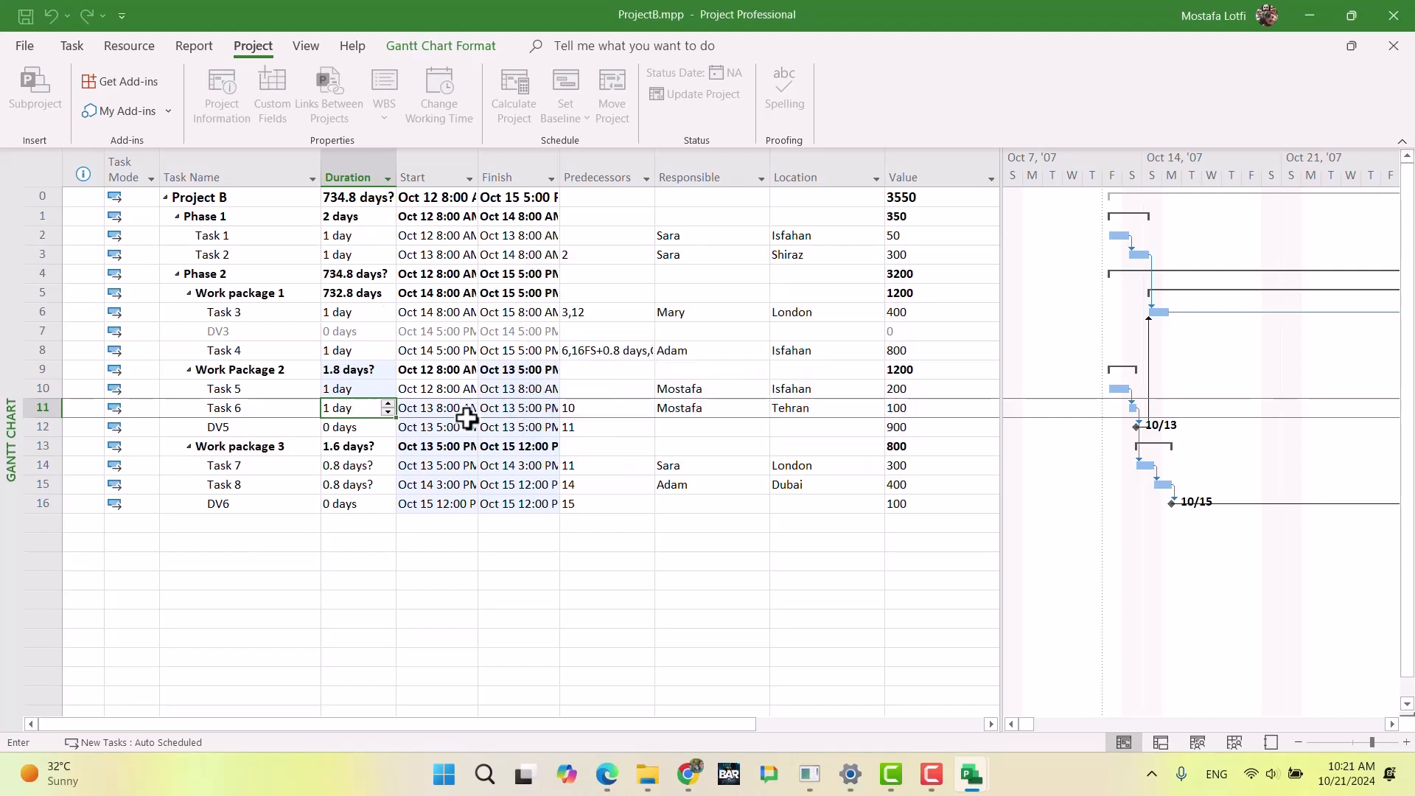
type("1")
key("Down")
Step: Set the durations of Task 7 and Task 8 in ProjectB's Work package 3 to 1 day each
key("Down")
key("Down")
type("1")
key("Down")
type("1")
key("Down")
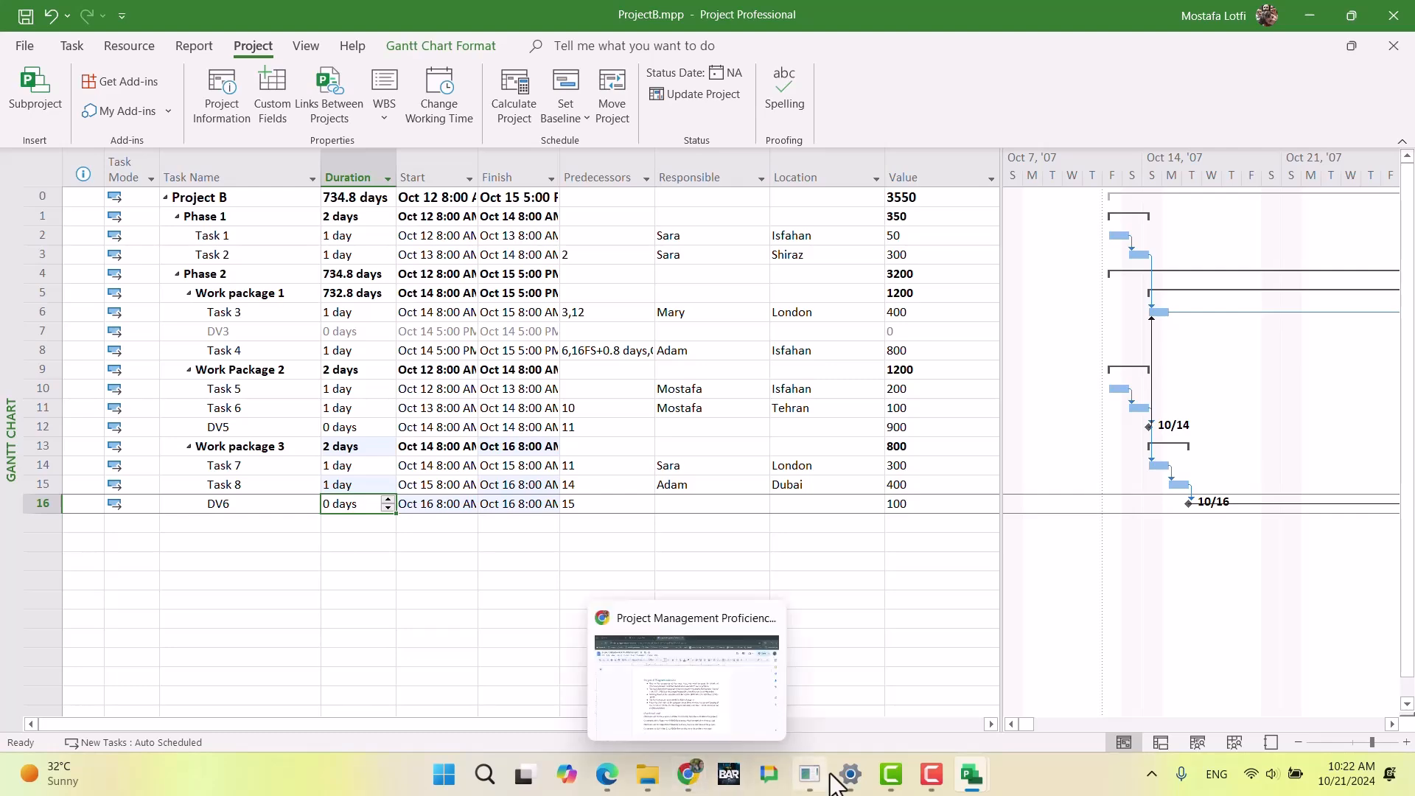
mouse_move(852, 778)
left_click(648, 774)
left_click(653, 780)
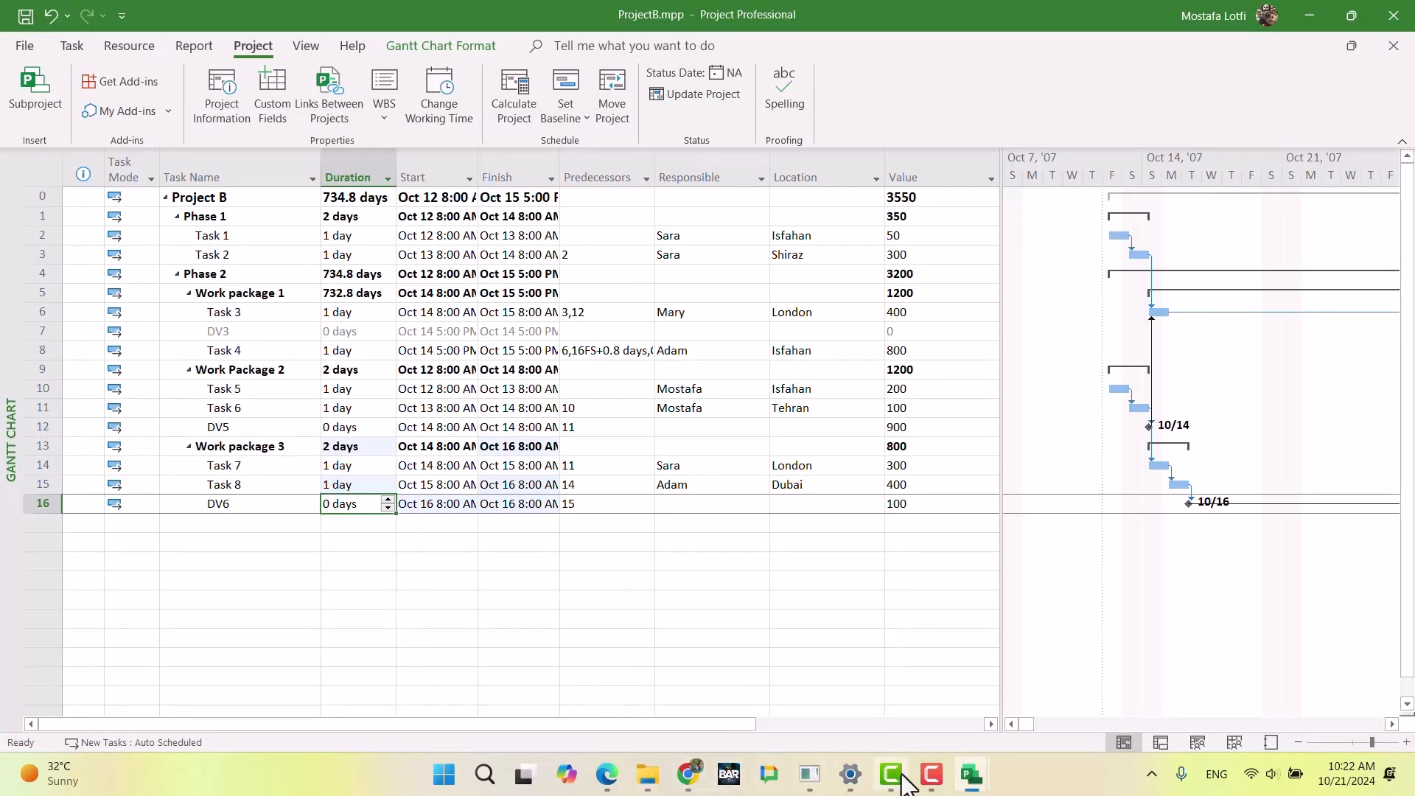
mouse_move(967, 780)
left_click(1286, 666)
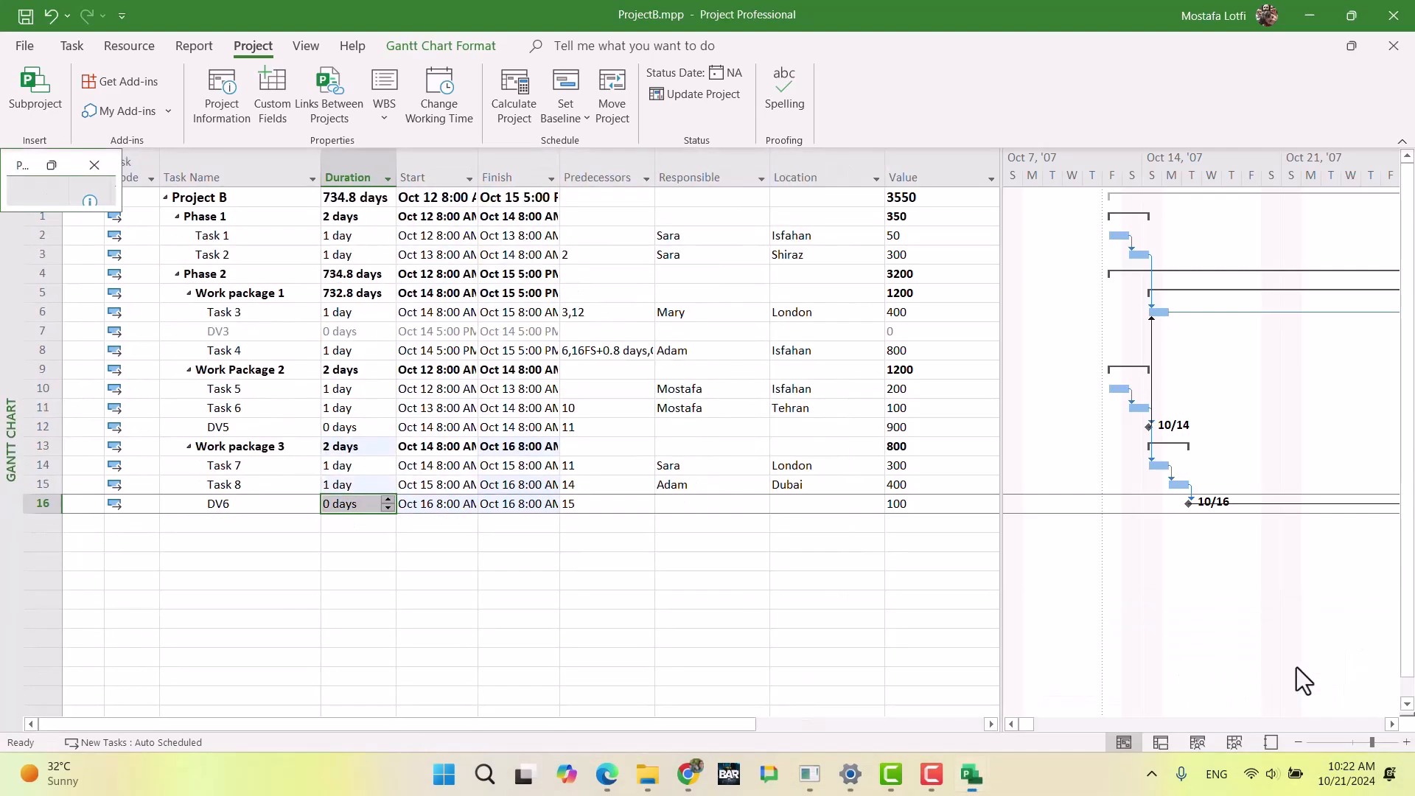
mouse_move(912, 777)
left_click(1157, 687)
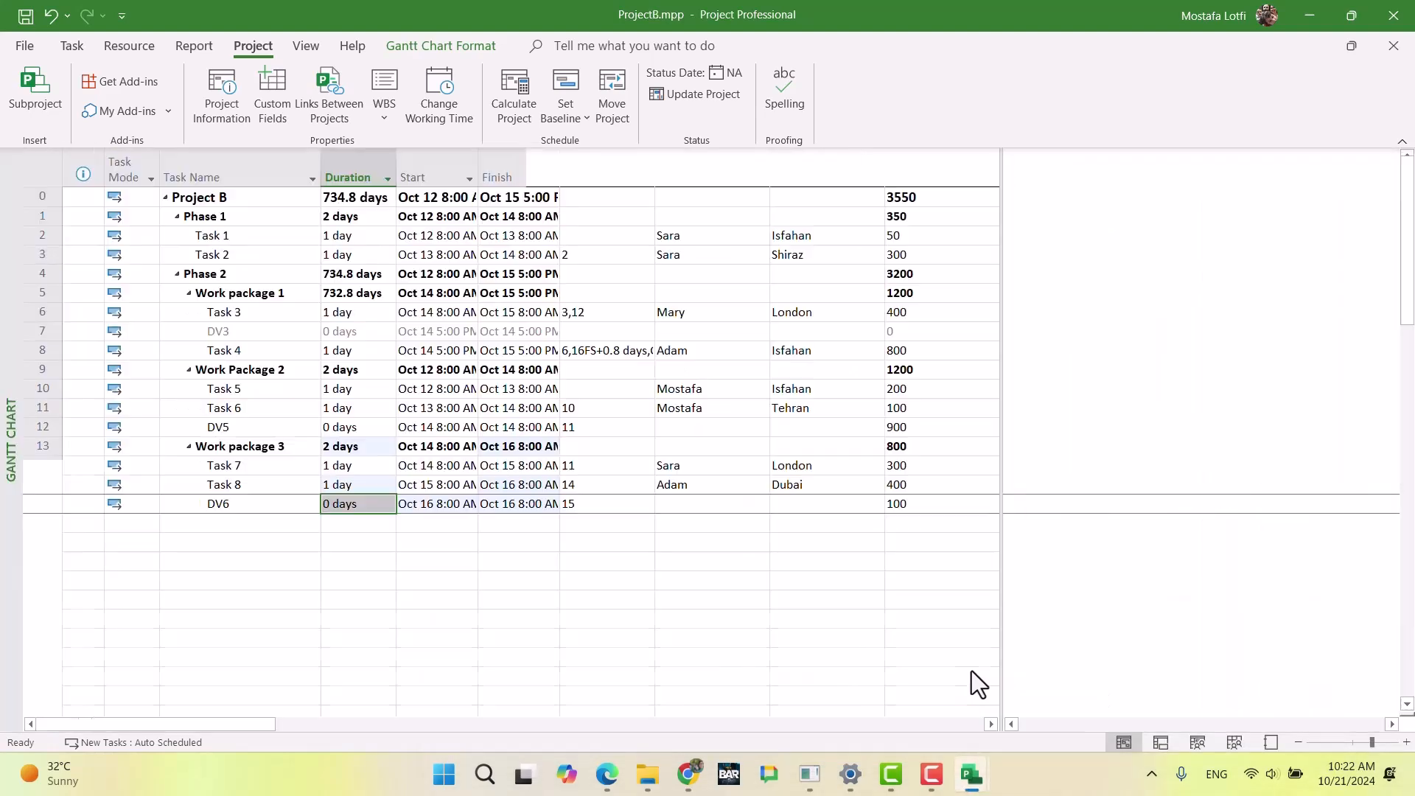
Step: Switch to ProjectA.mpp and set its project start to Oct 12 at 7 and its calendar to Project Calendar
mouse_move(971, 787)
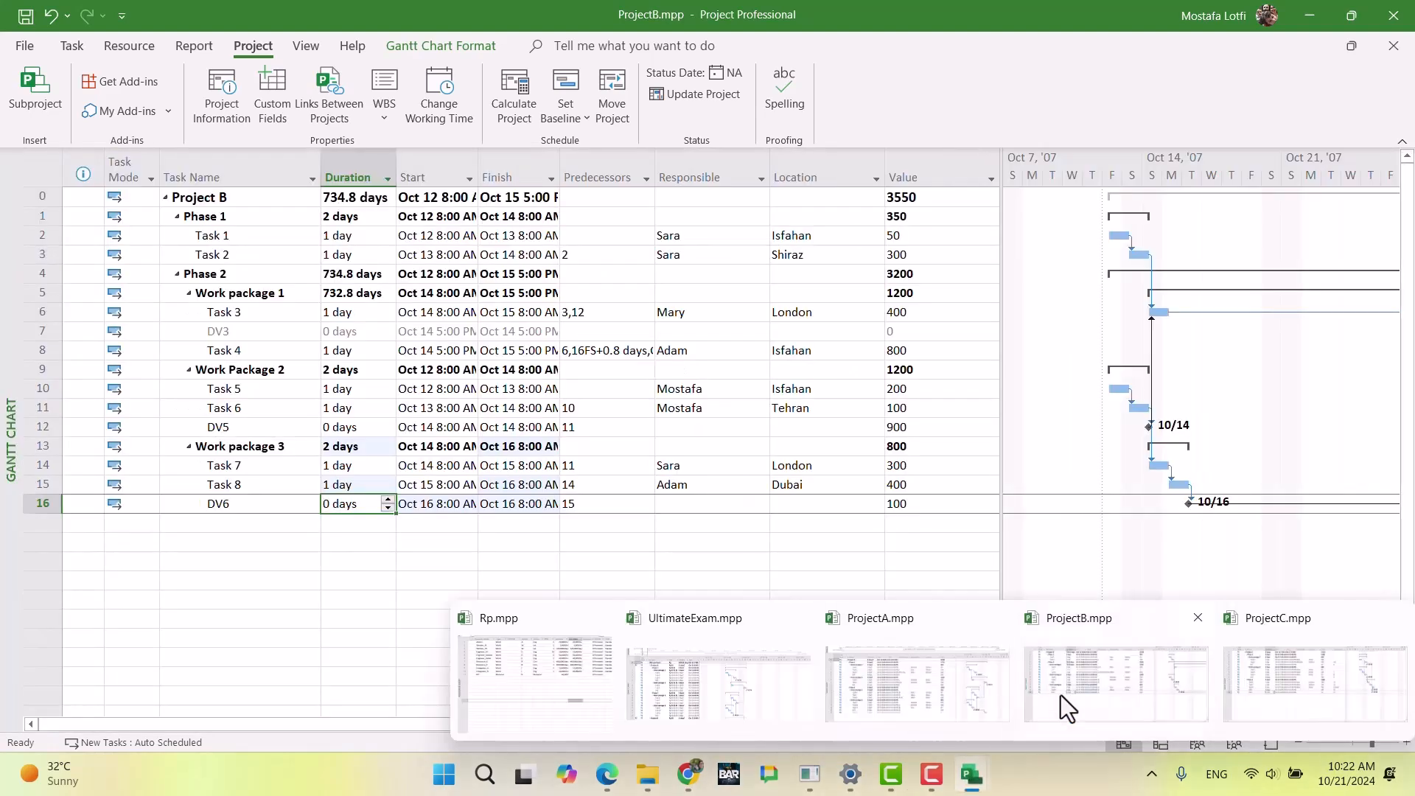
left_click(925, 697)
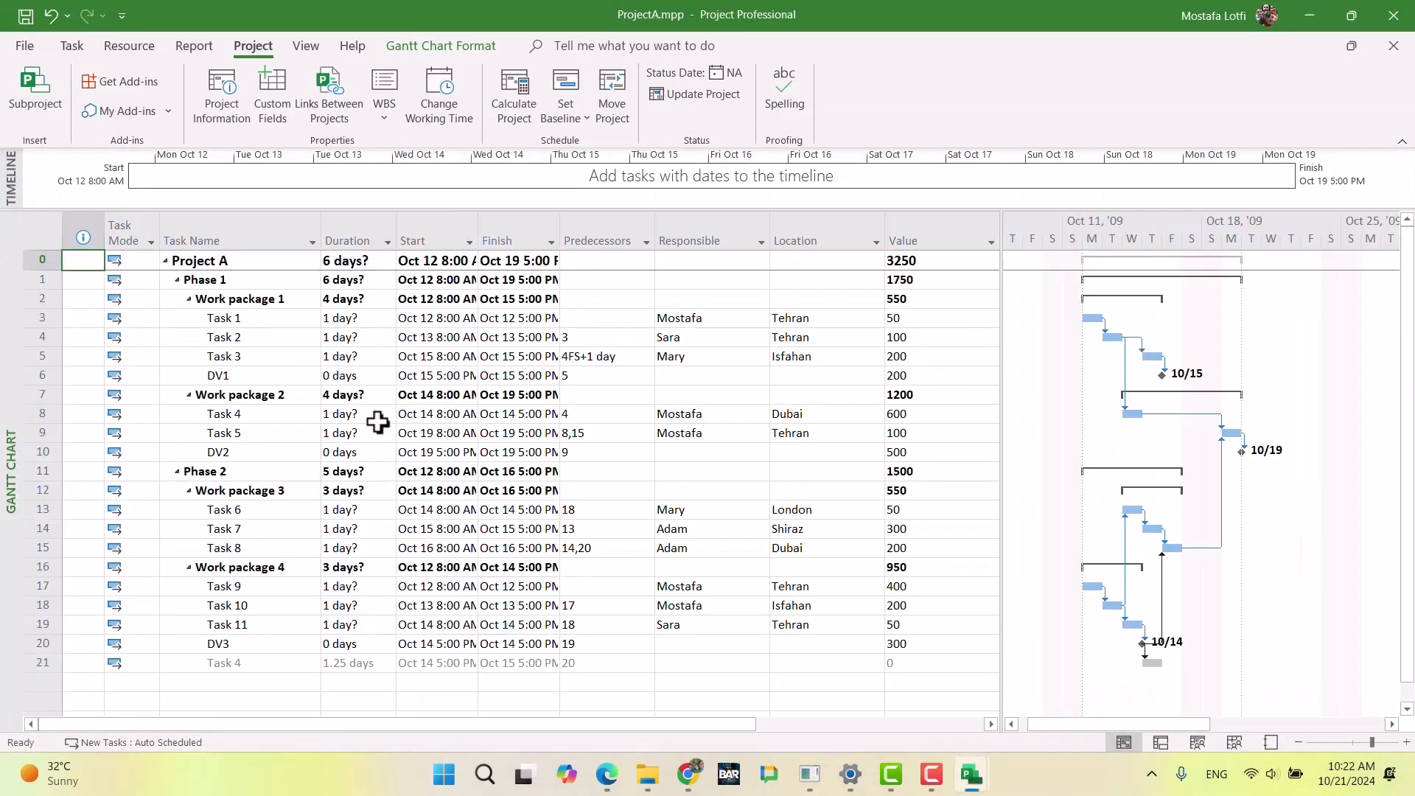
left_click(219, 115)
left_click_drag(610, 214, 569, 217)
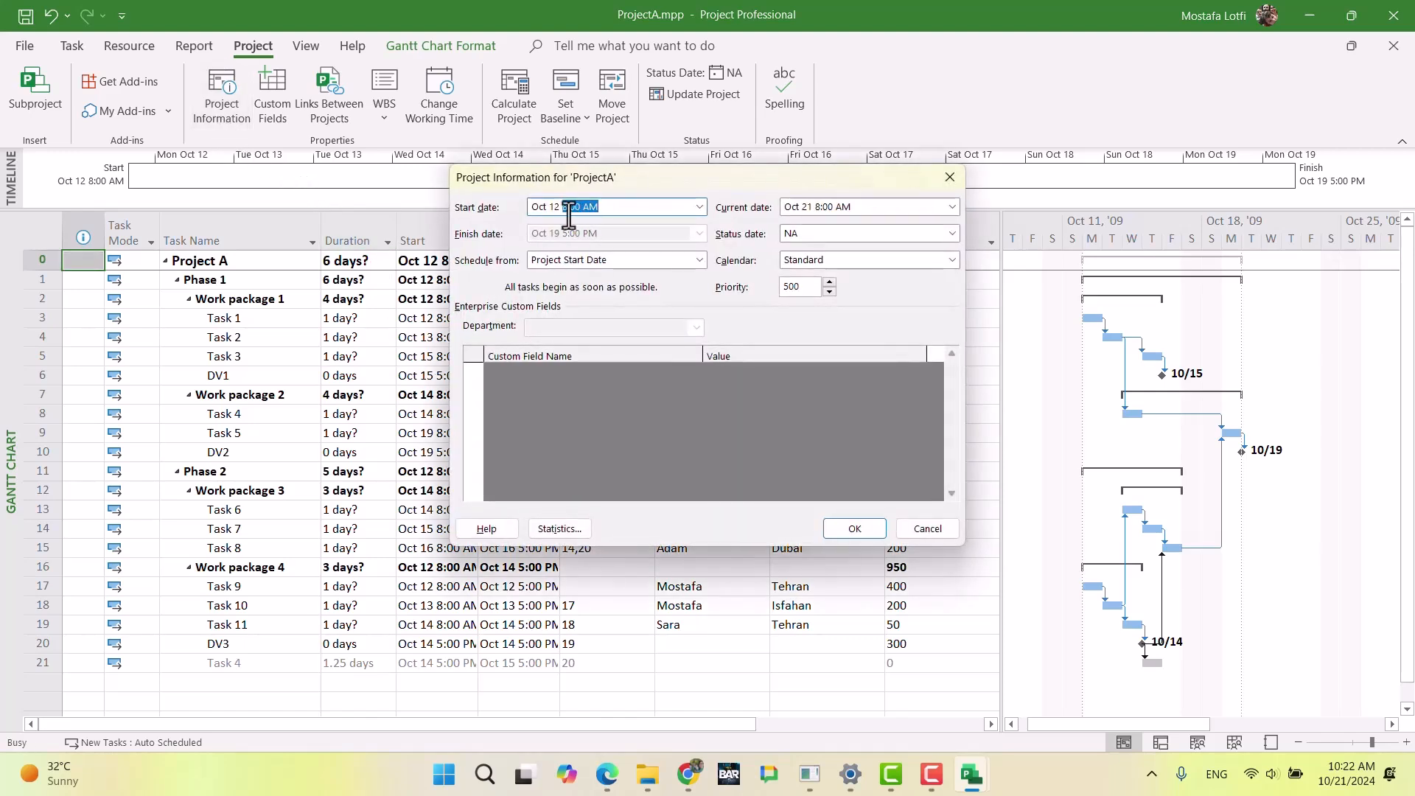
key("BackSpace")
key("Tab")
key("Tab")
key("Tab")
key("Tab")
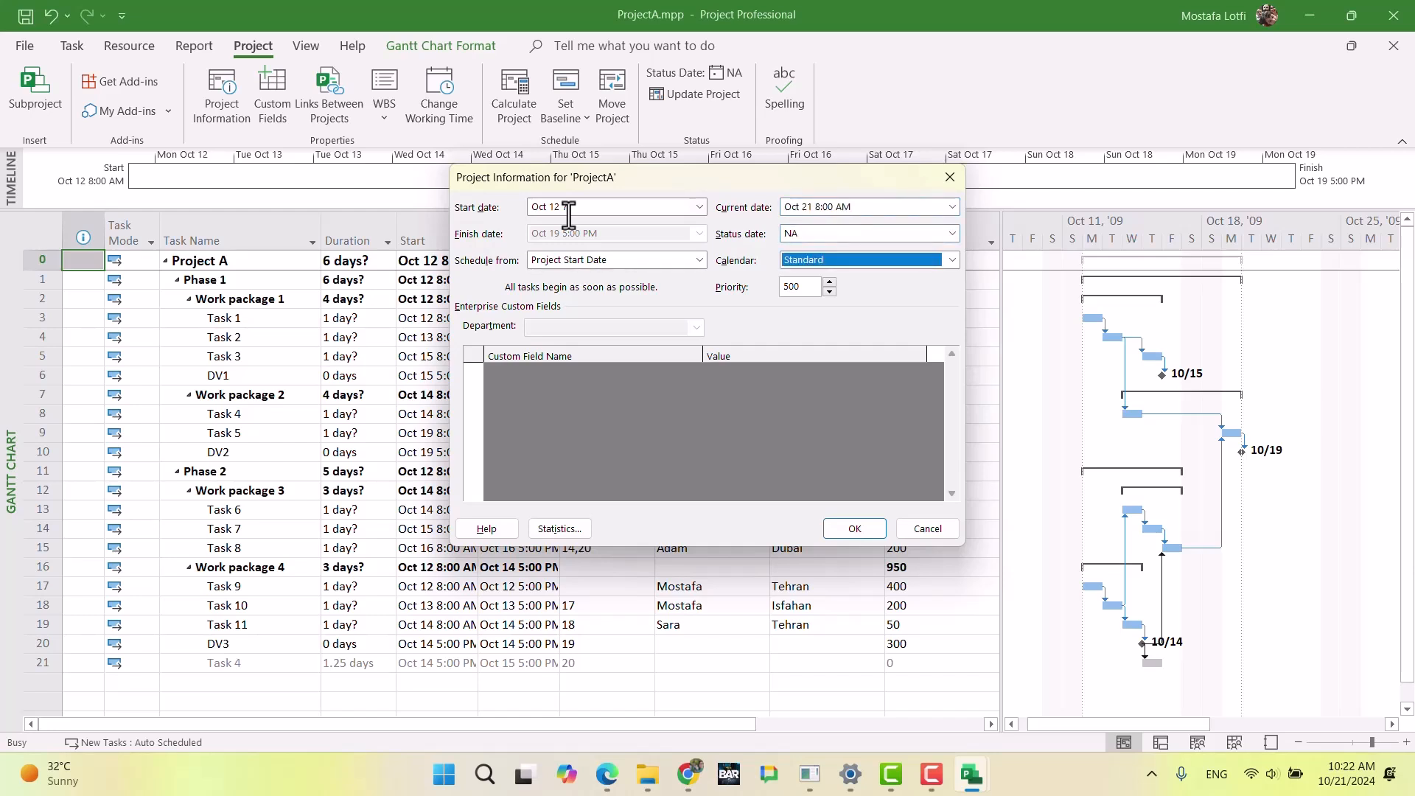
left_click(837, 264)
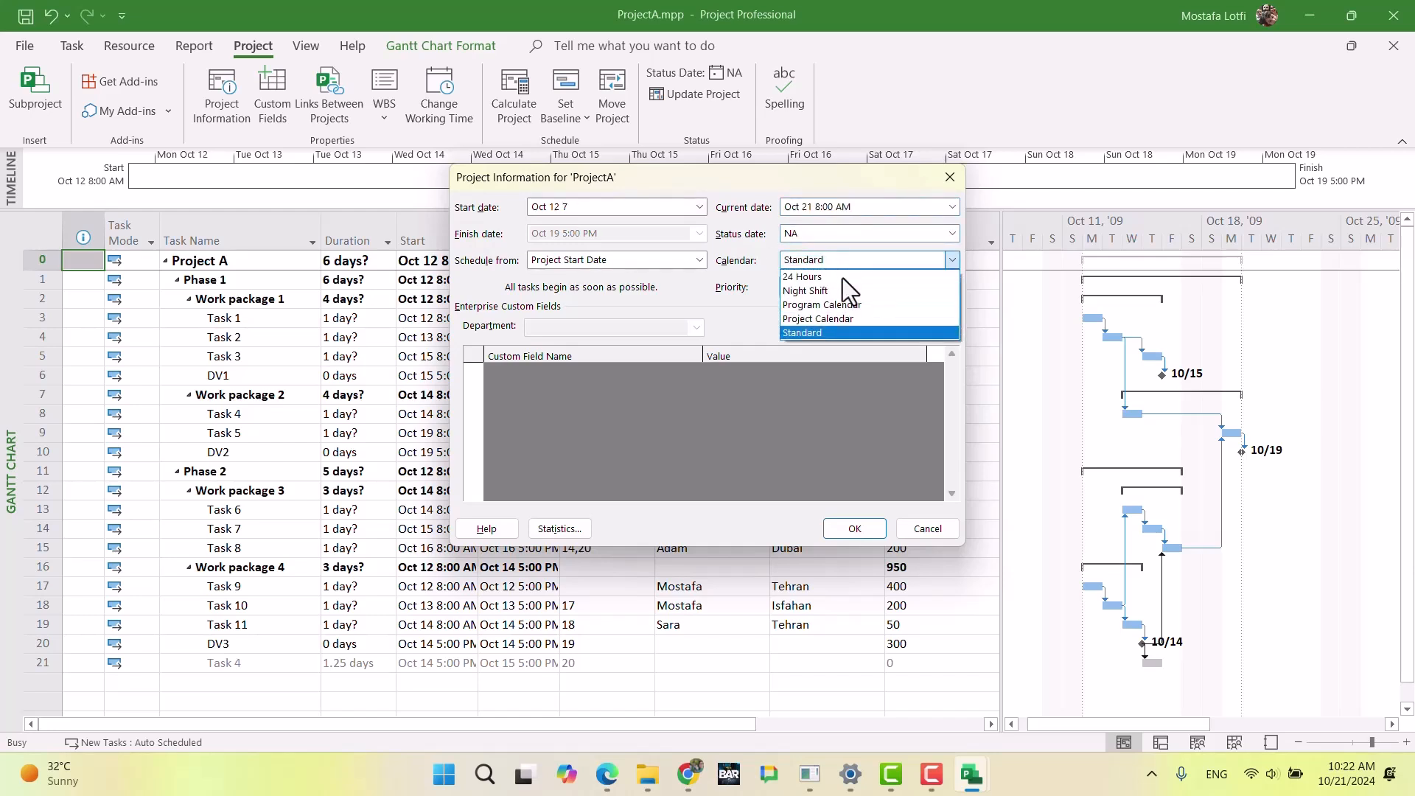
left_click(851, 318)
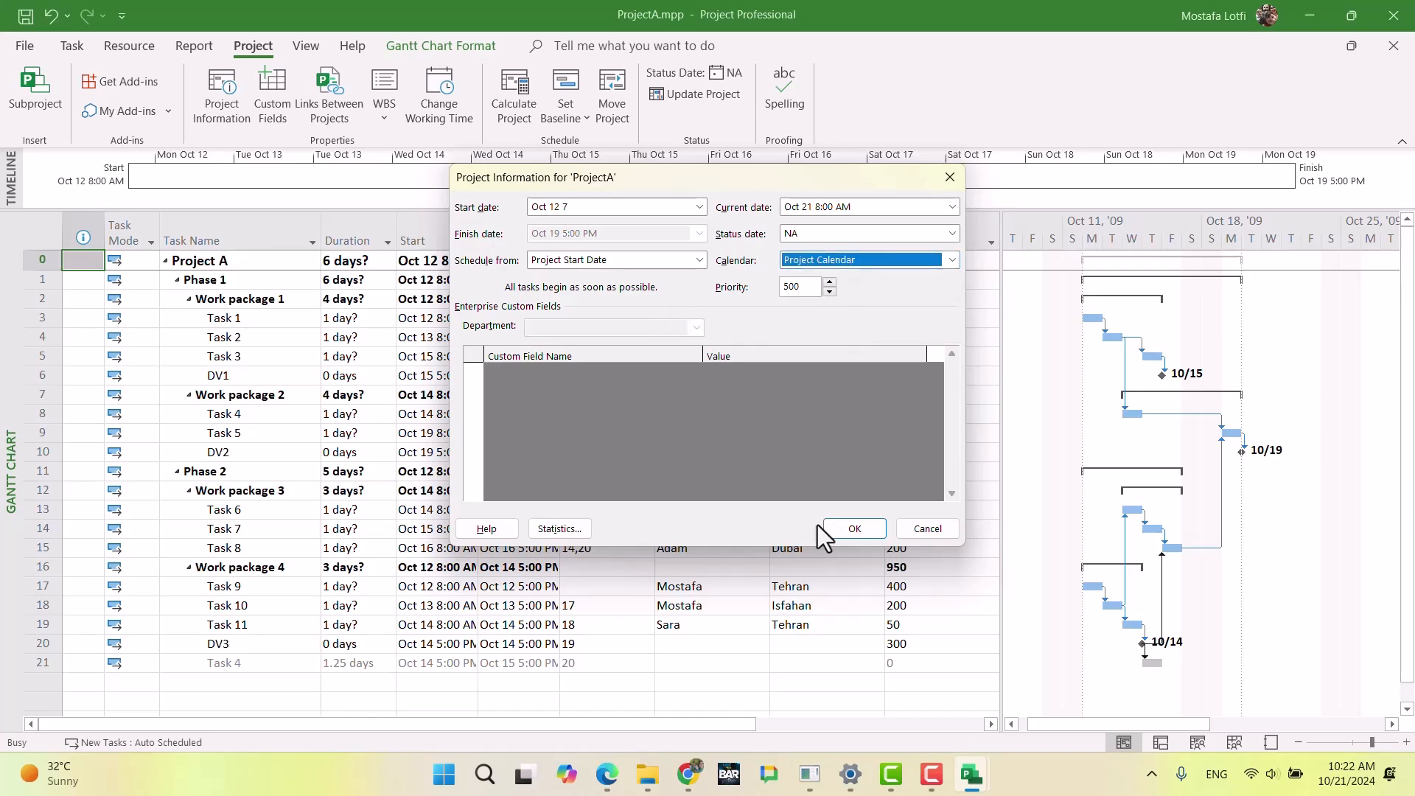
left_click(841, 528)
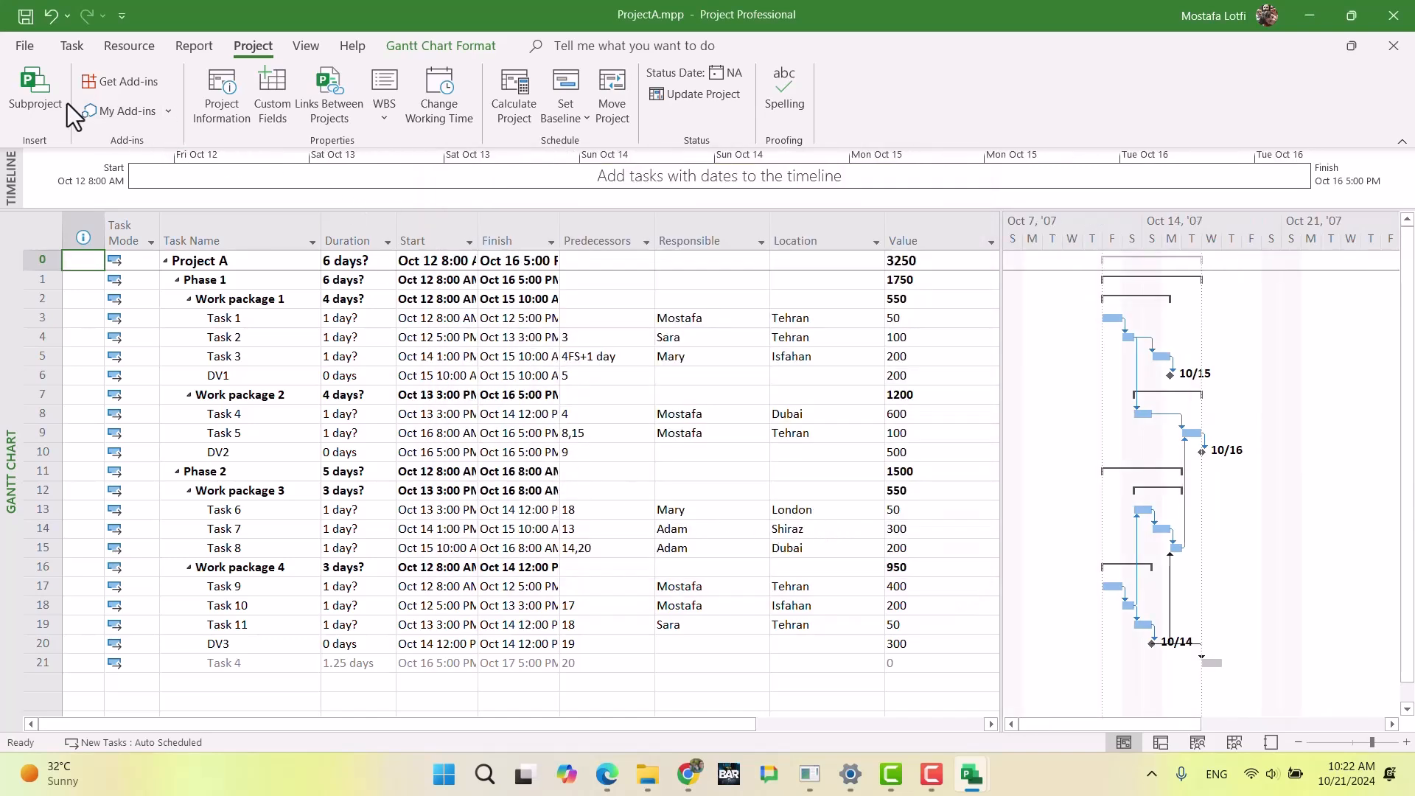
Step: Set ProjectA's schedule options to default times 7:00 AM to 18, 10 hours per day, 70 hours per week and 30 days per month
left_click(26, 46)
left_click(72, 720)
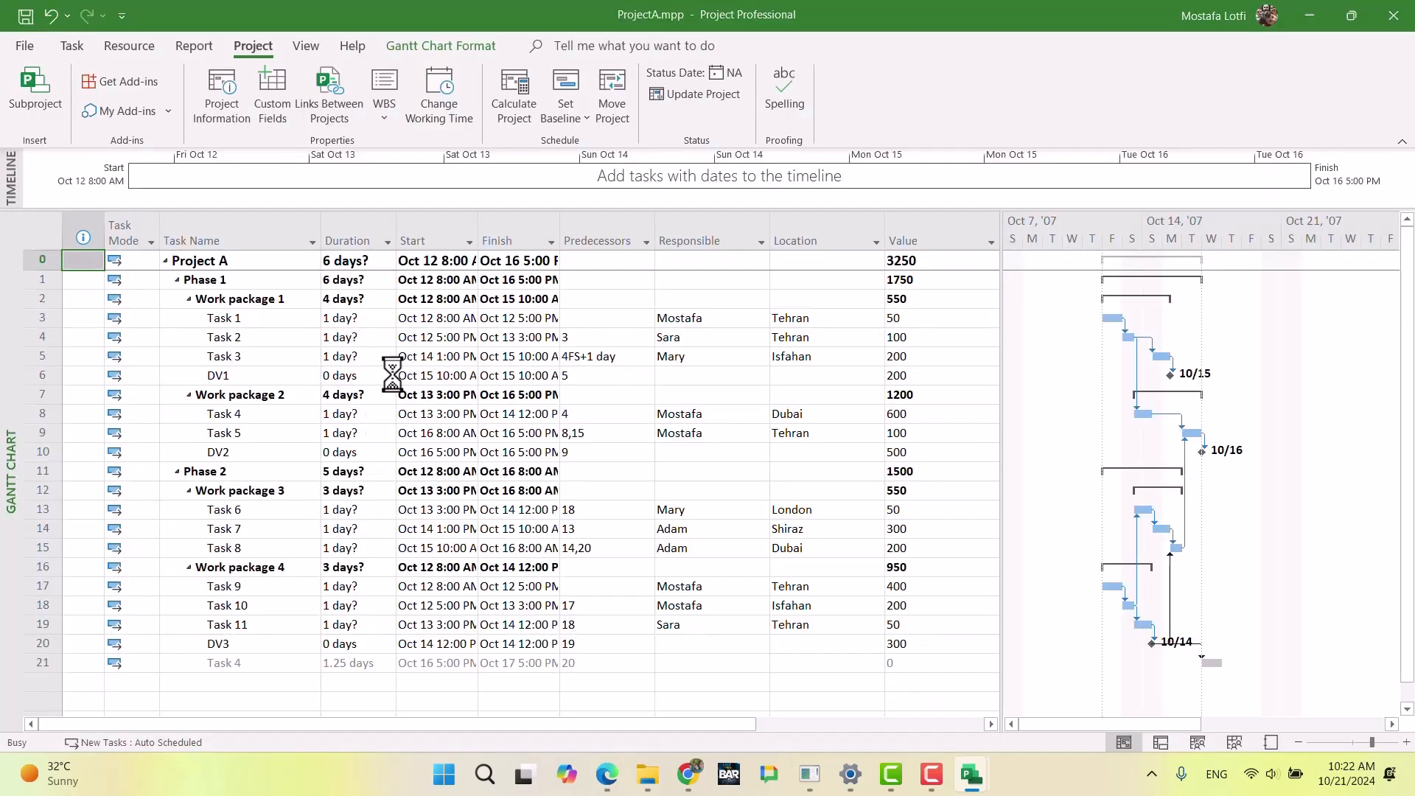
left_click(365, 134)
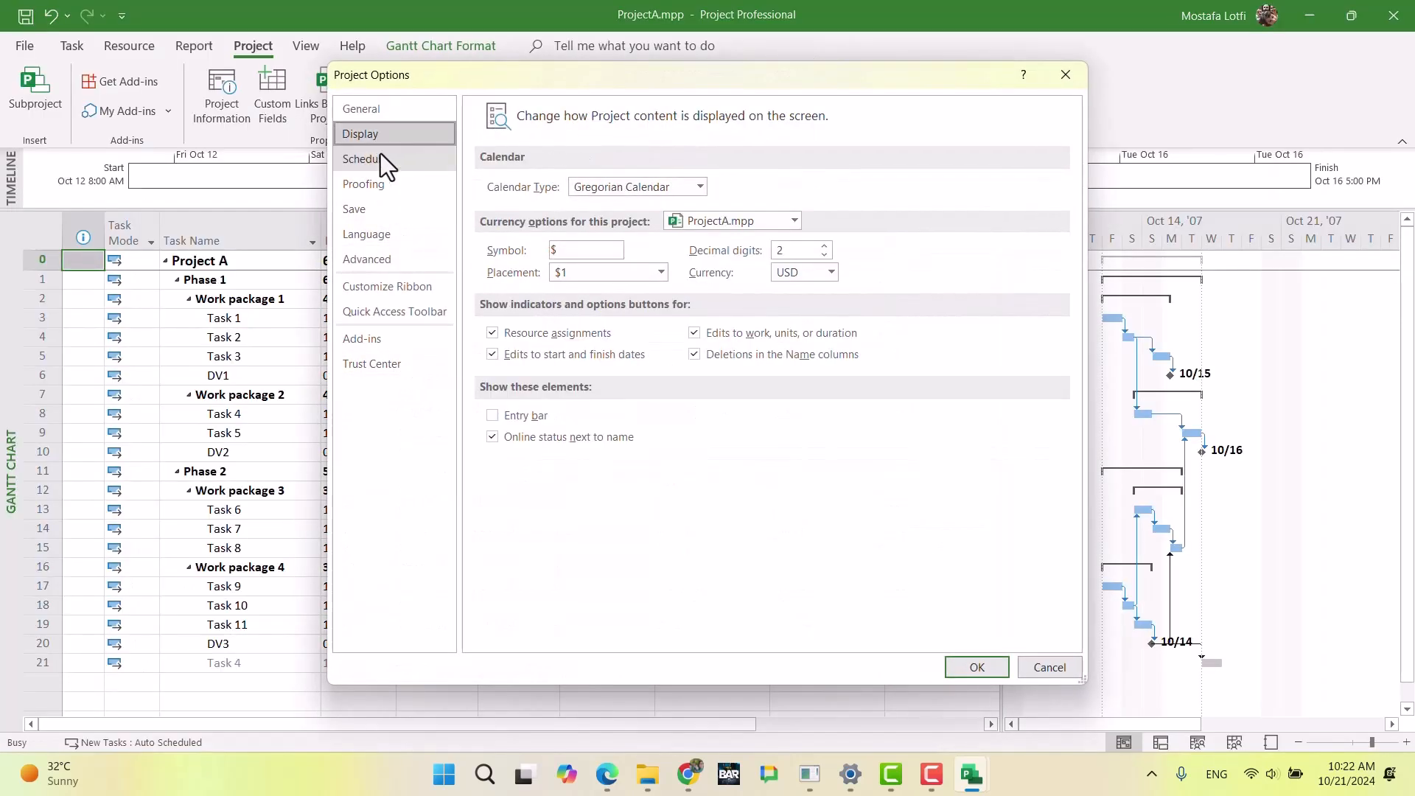
left_click(379, 154)
left_click(609, 260)
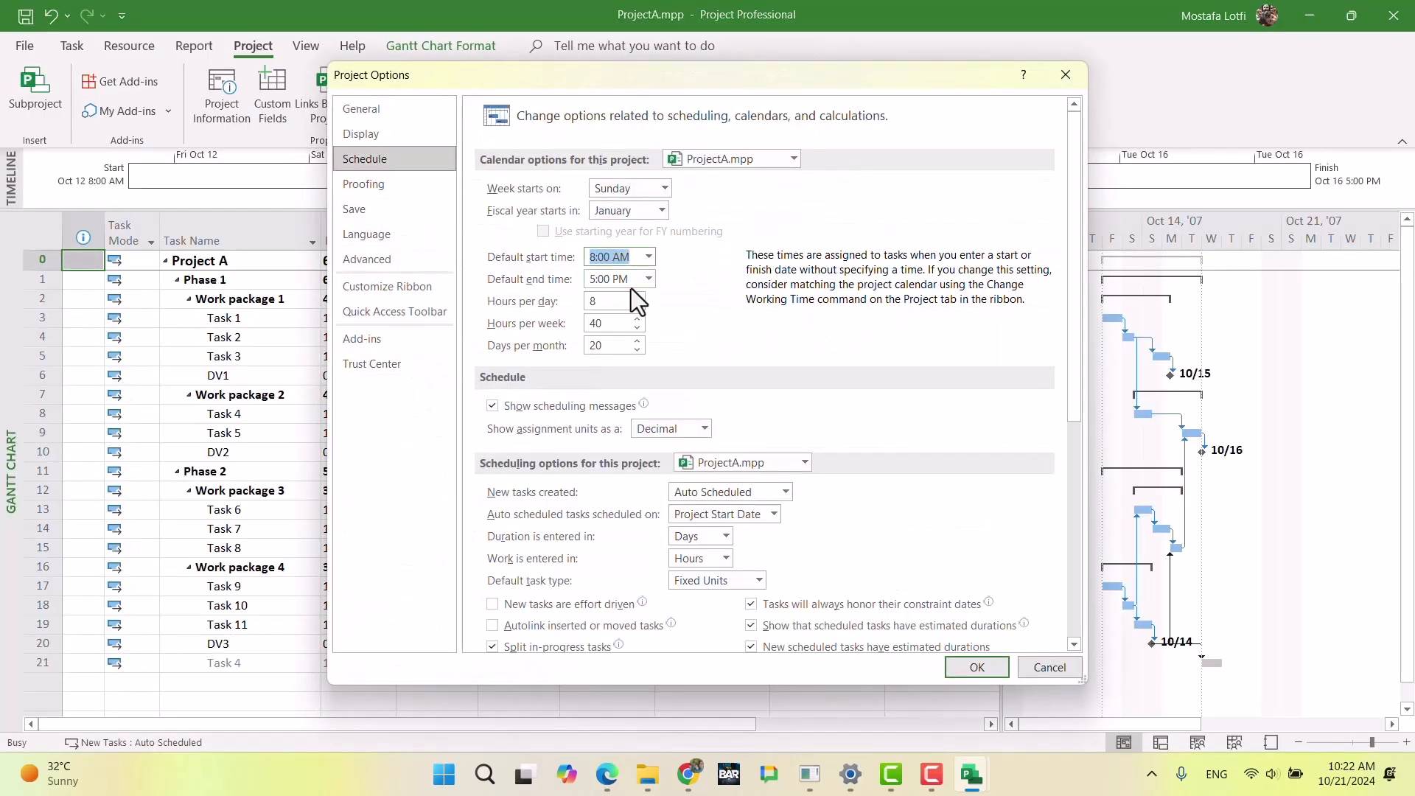
type("18")
key("Tab")
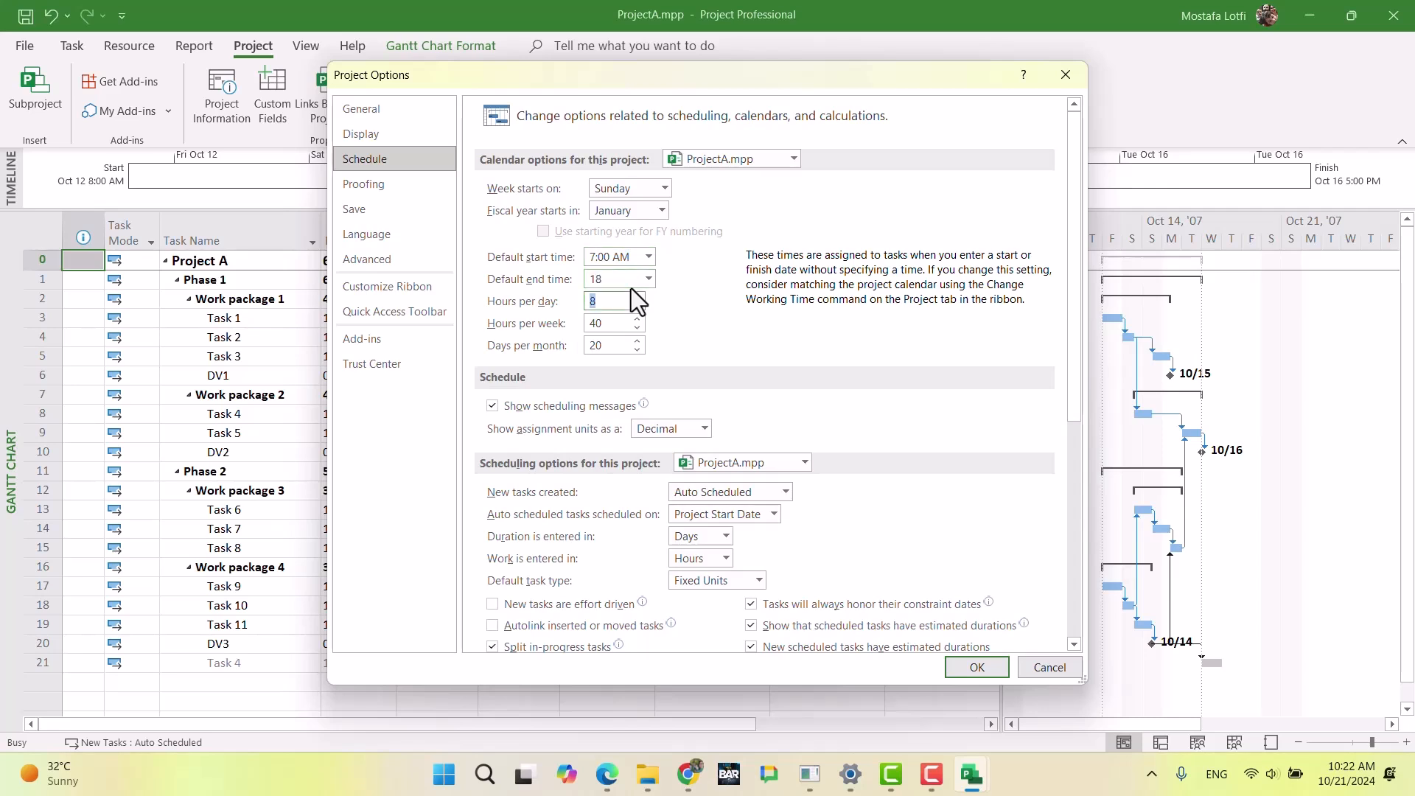
type("10")
key("Tab")
type("70")
key("Tab")
type("30")
key("Return")
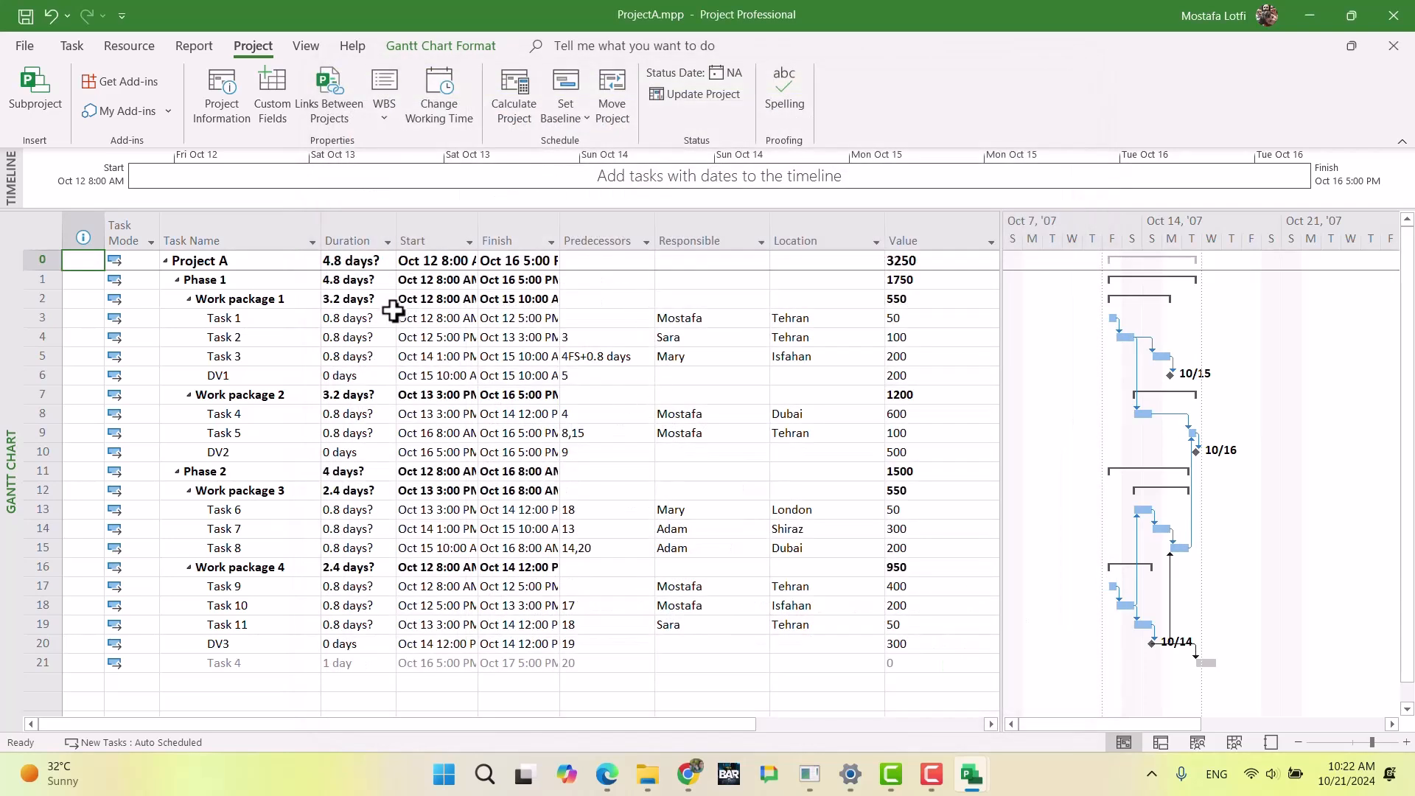
Step: Set the durations of Task 1, Task 2 and Task 3 in ProjectA's Work package 1 to 1 day each
left_click(350, 323)
type("1")
key("Return")
type("1")
key("Return")
type("1")
Step: Set the durations of Task 4 and Task 5 in ProjectA's Work package 2 to 1 day each
key("Return")
key("Return")
key("Return")
type("1")
key("Return")
type("1")
Step: Set the durations of Task 6, Task 7 and Task 8 in ProjectA's Work package 3 to 1 day each
key("Return")
key("Return")
key("Return")
key("Return")
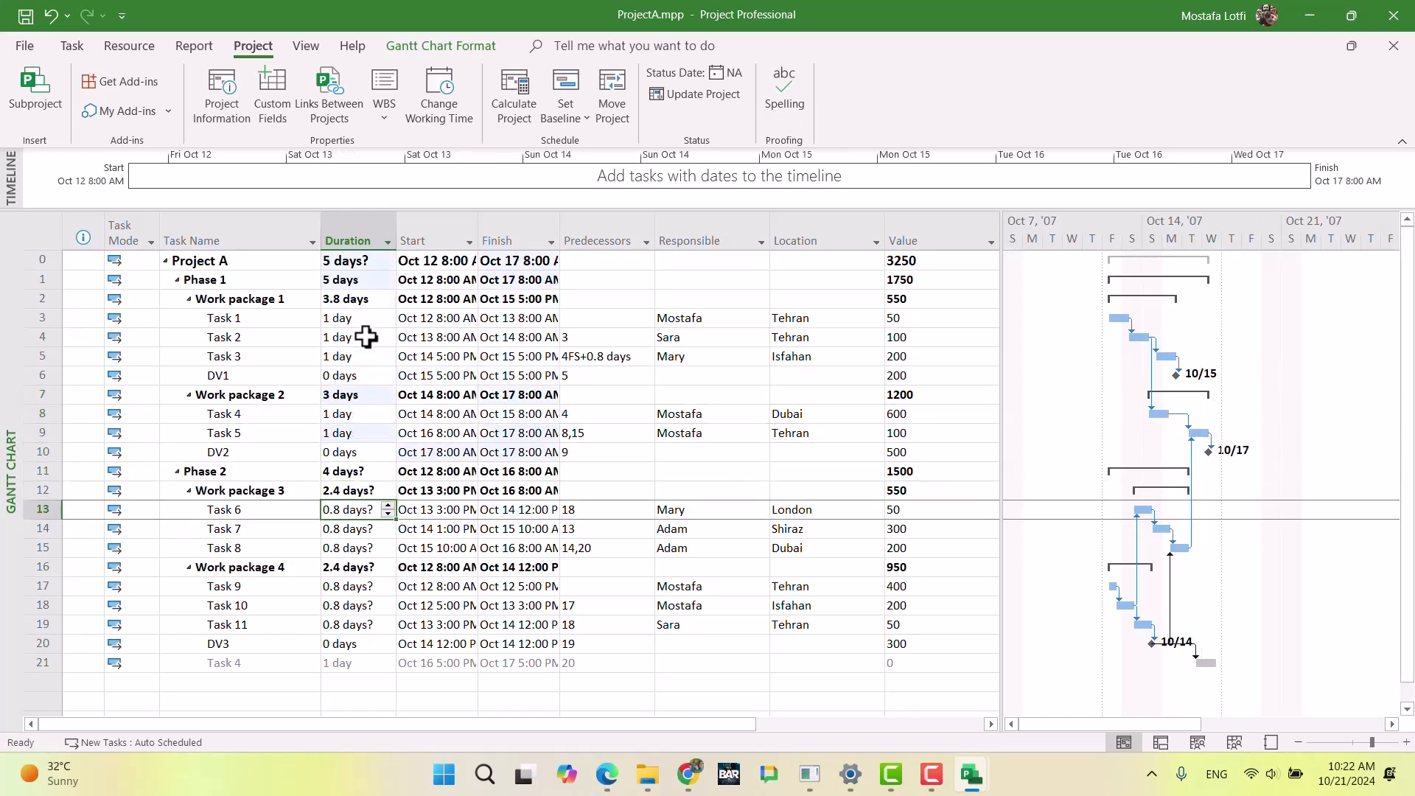
type("1")
key("Return")
type("1")
Step: Set the durations of Task 9, Task 10 and Task 11 in ProjectA's Work package 4 to 1 day each
key("Return")
type("1")
key("Return")
key("Return")
type("1")
key("Return")
type("1")
key("Return")
type("1")
key("Return")
key("Return")
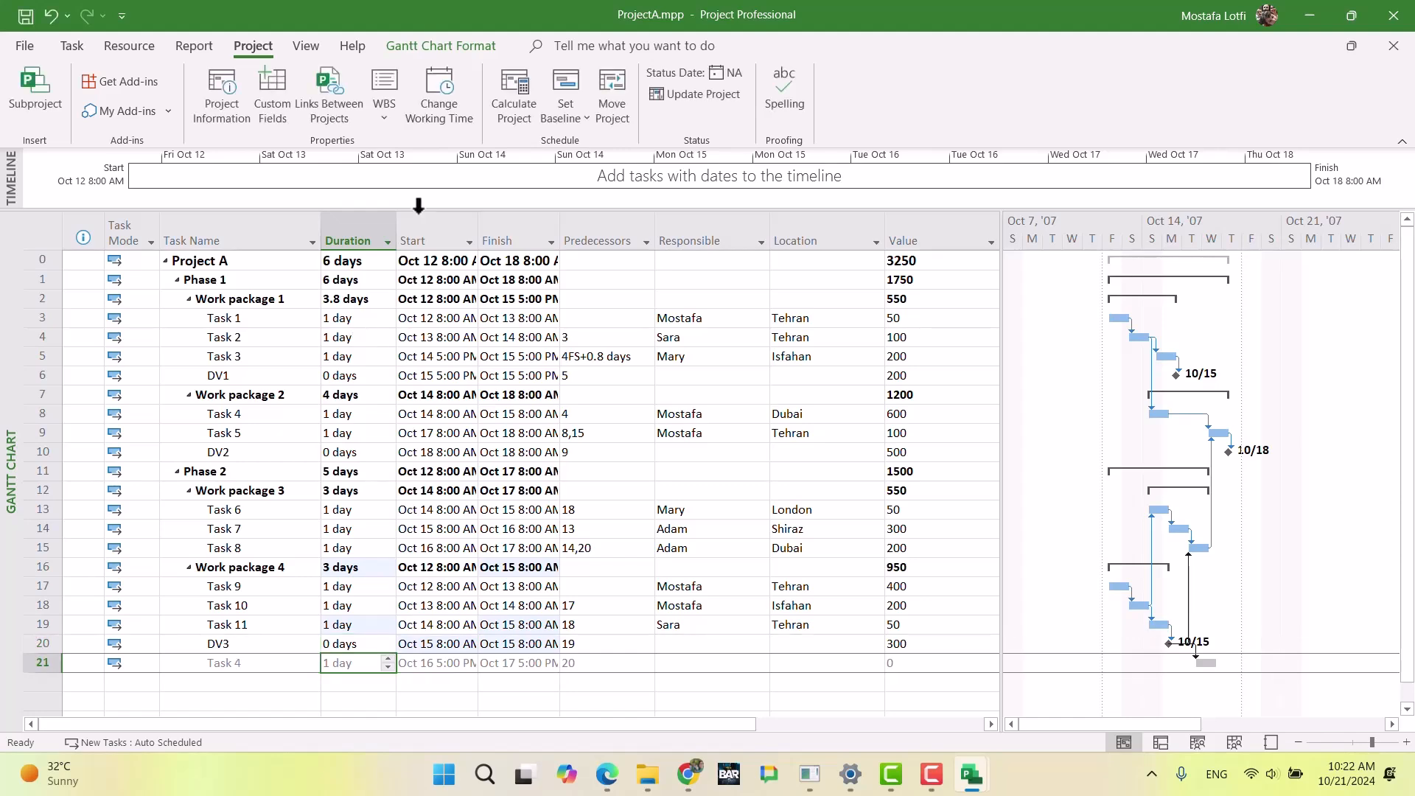
Step: Set ProjectA's start date to Oct 12 at 7 AM in the project information
left_click(46, 89)
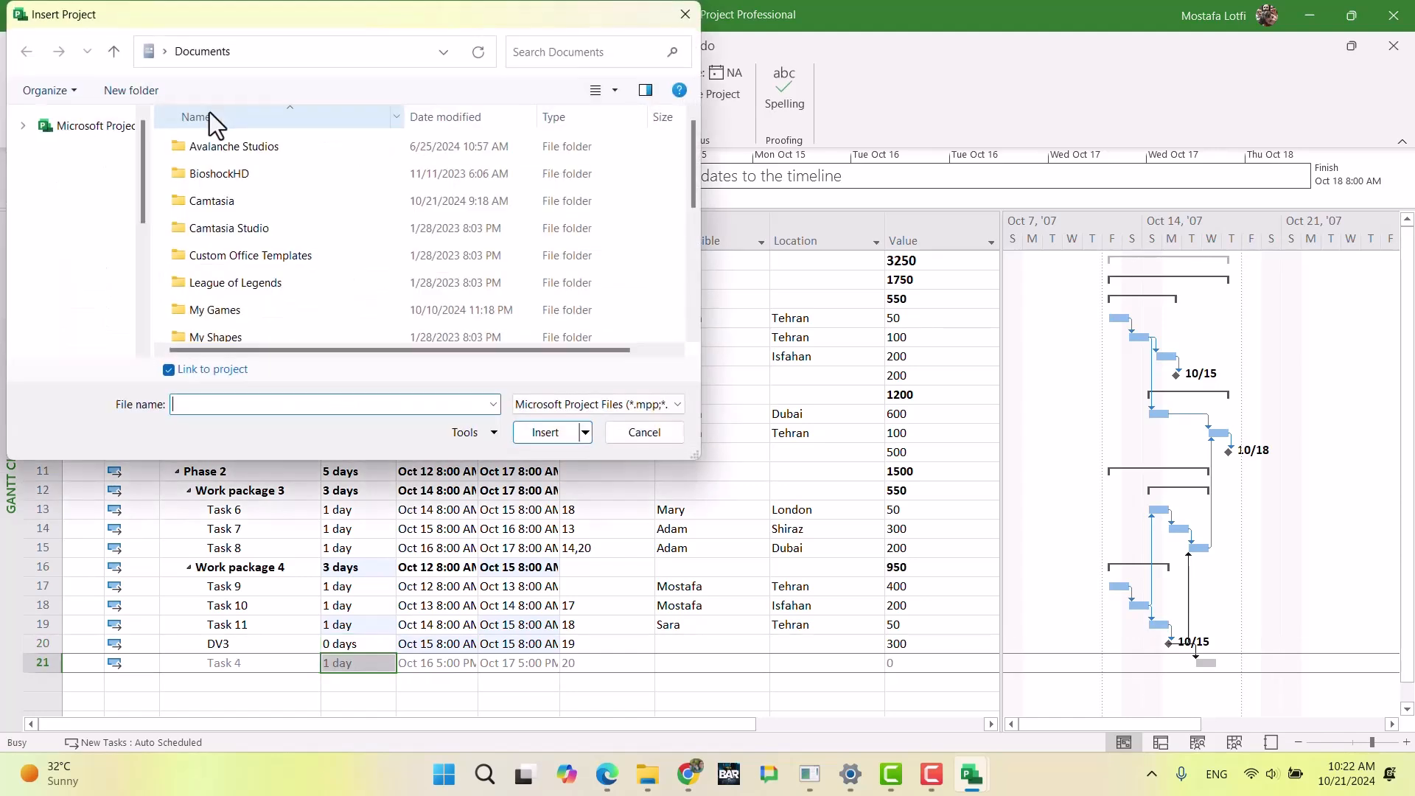
left_click(684, 15)
left_click(250, 89)
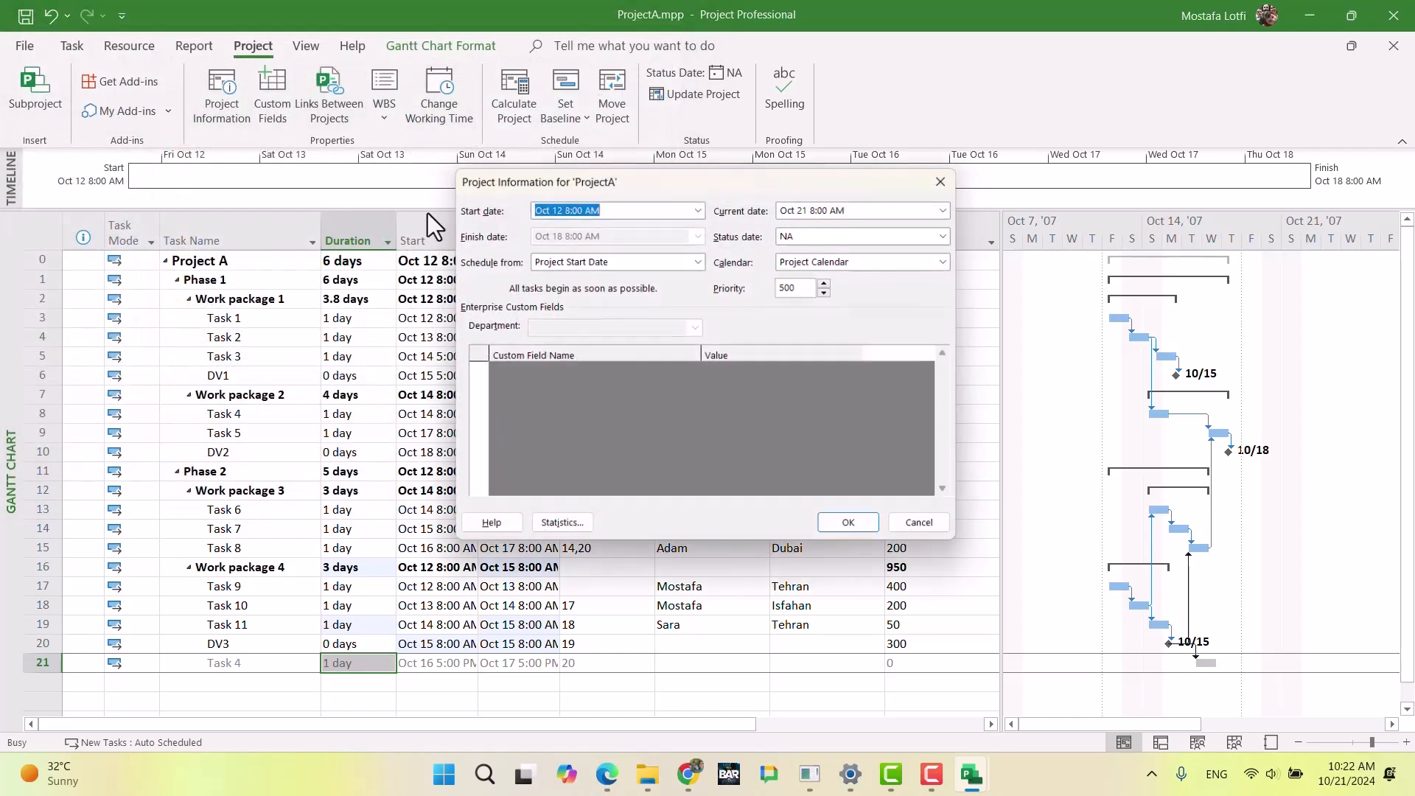
left_click_drag(561, 207, 623, 212)
key("BackSpace")
type("7")
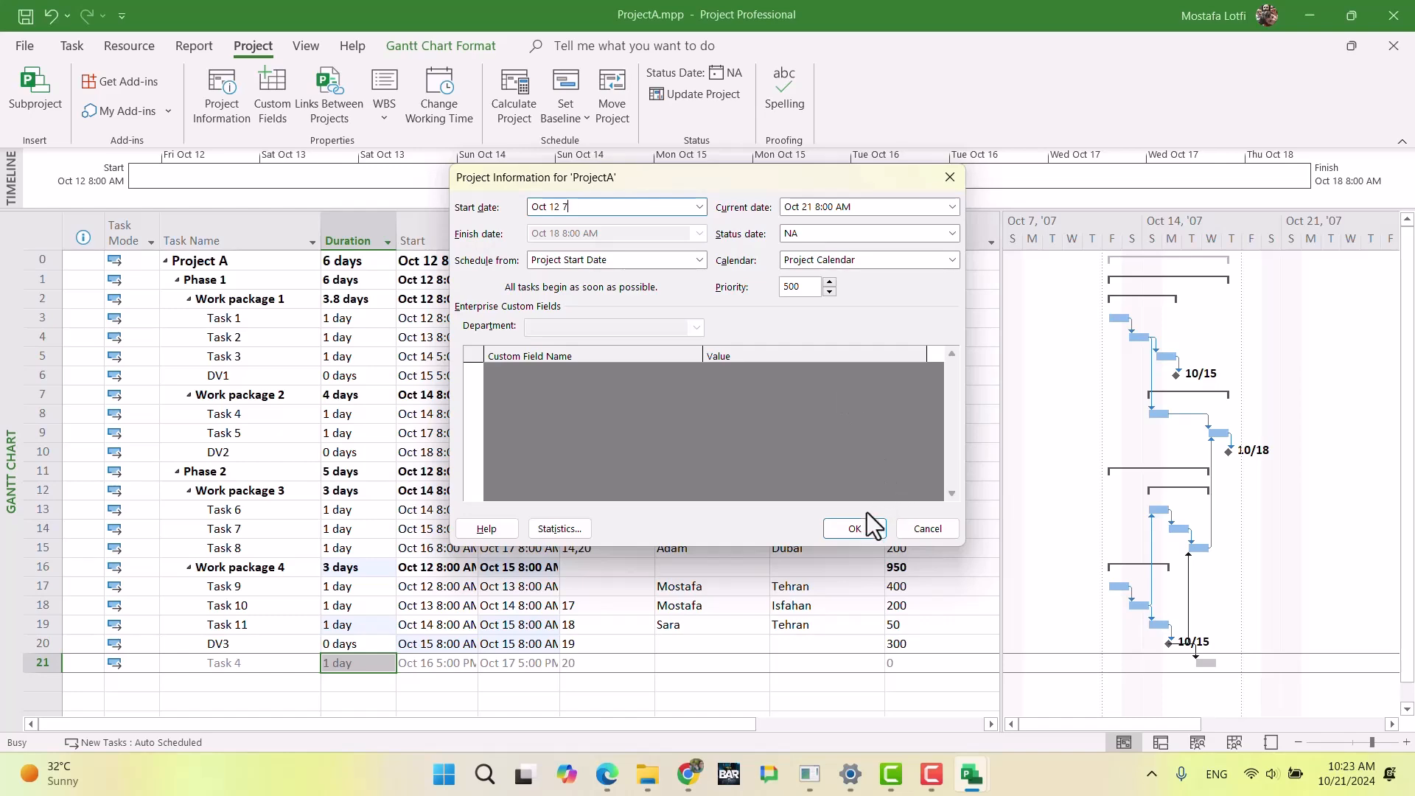
left_click(855, 528)
left_click(622, 488)
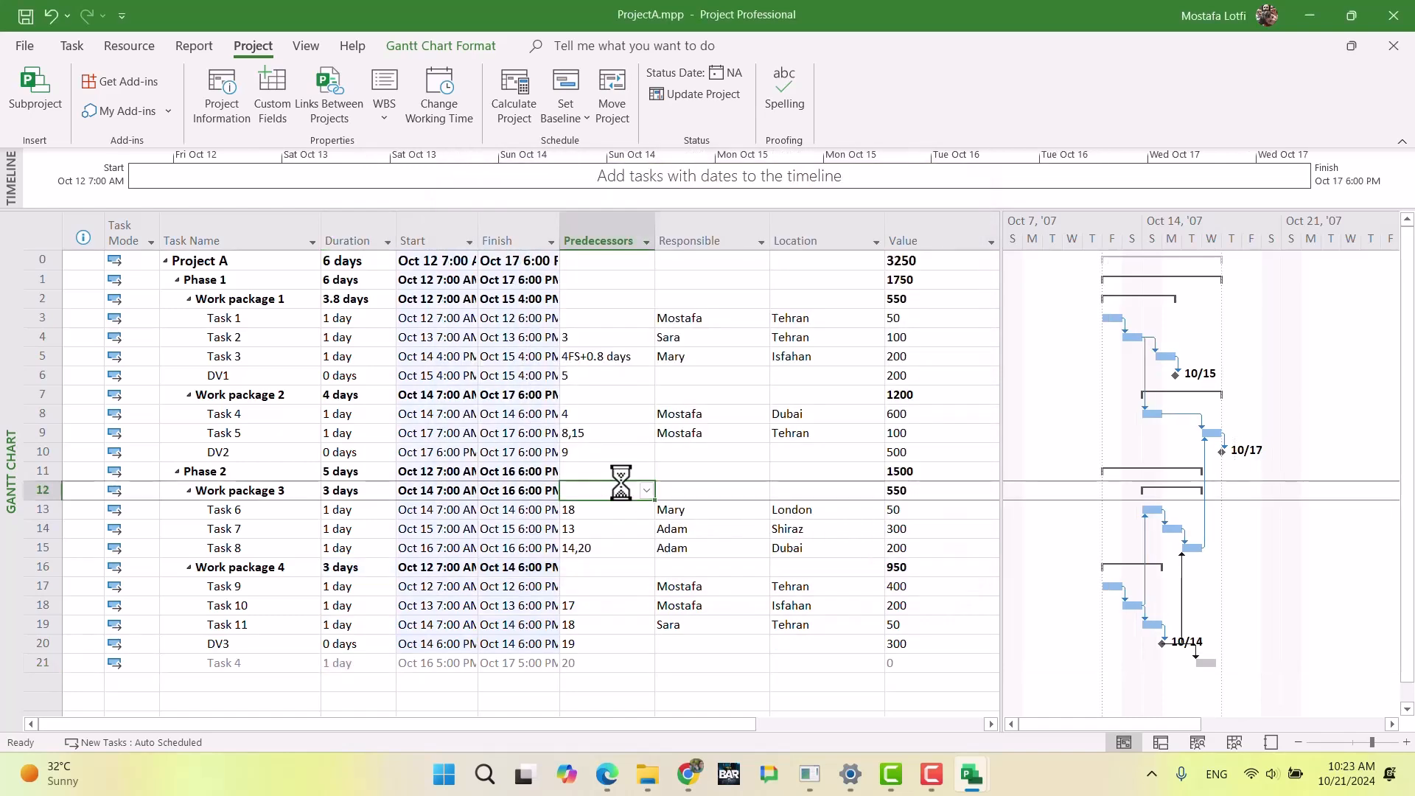
left_click(625, 427)
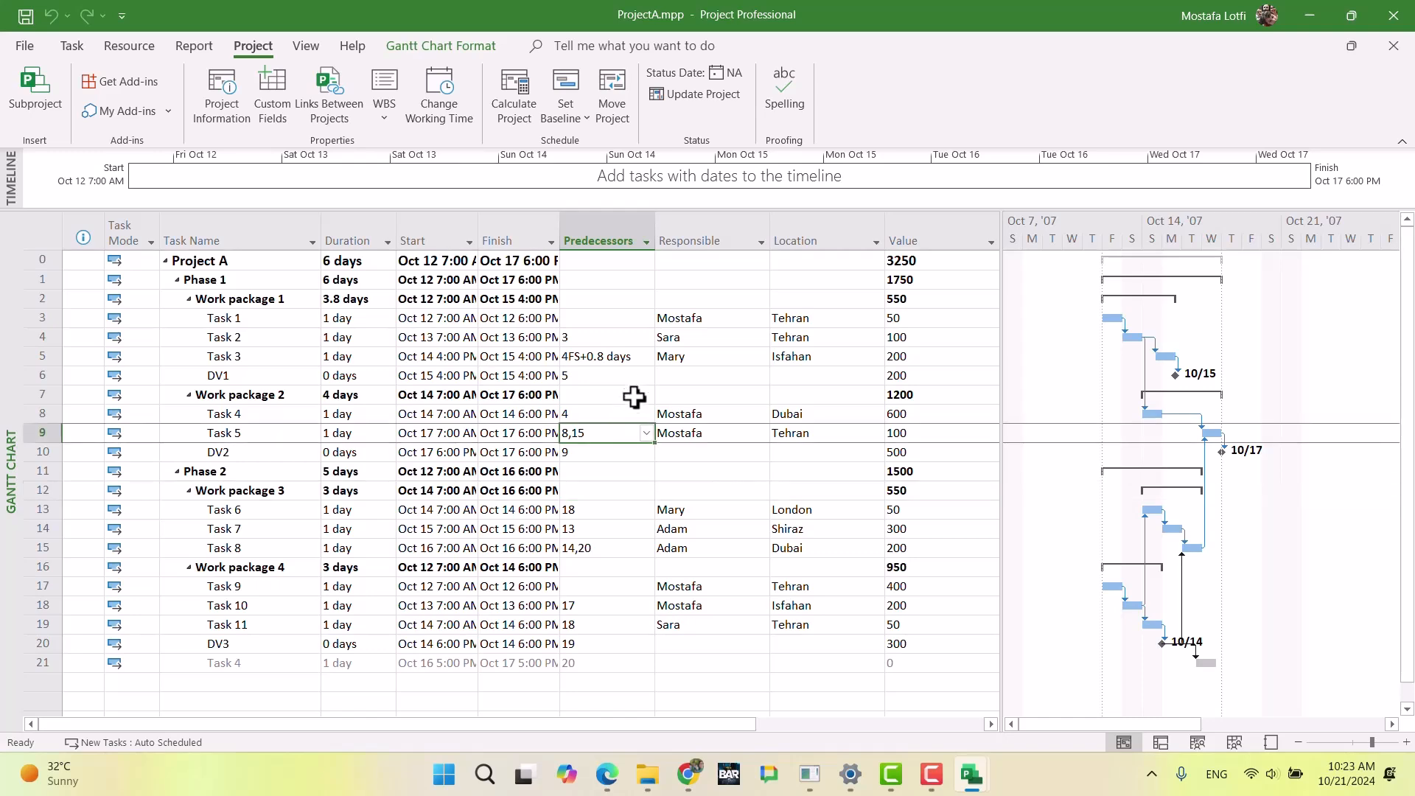
Step: Switch to the Rp.mpp resource file and look at the base calendar choices for Engineer_london
mouse_move(983, 775)
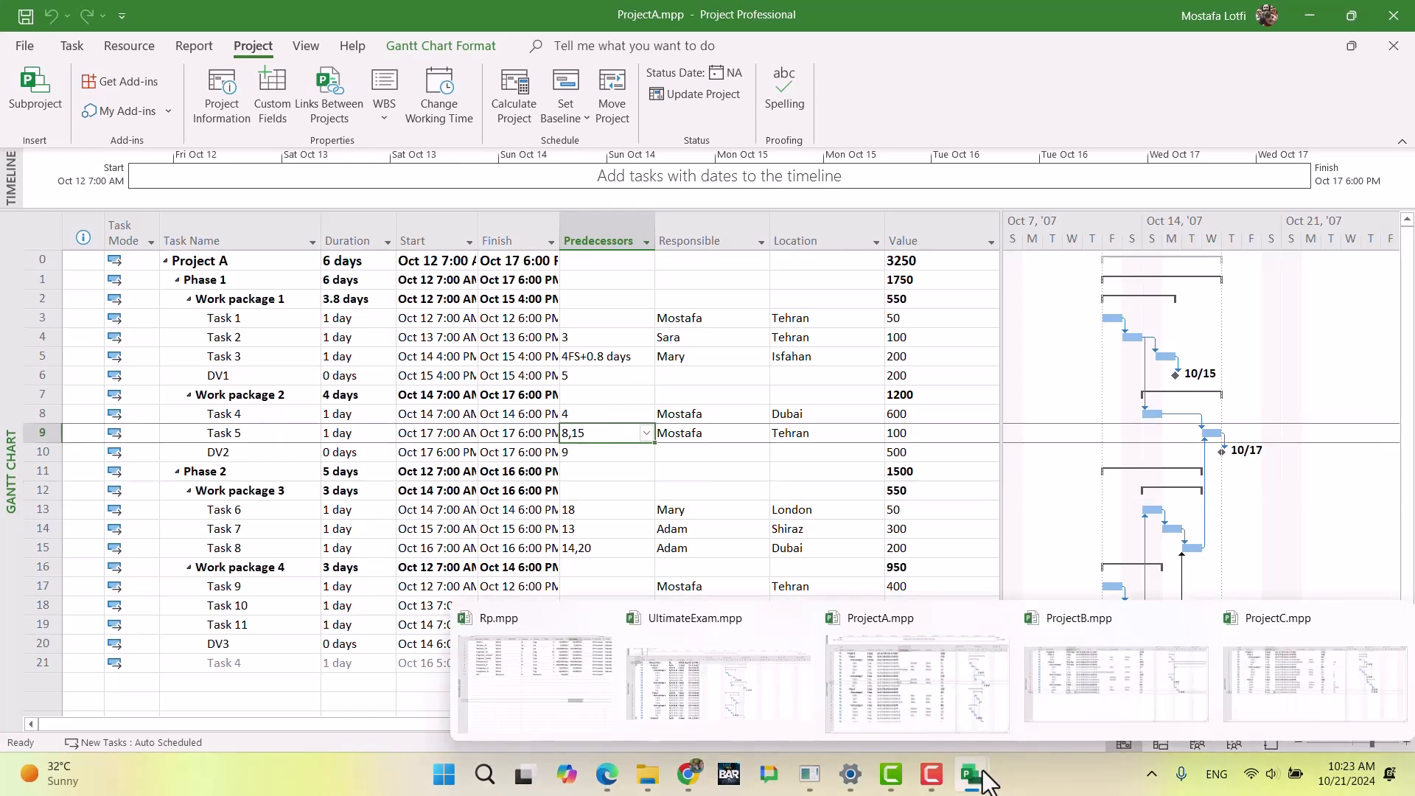
left_click(557, 669)
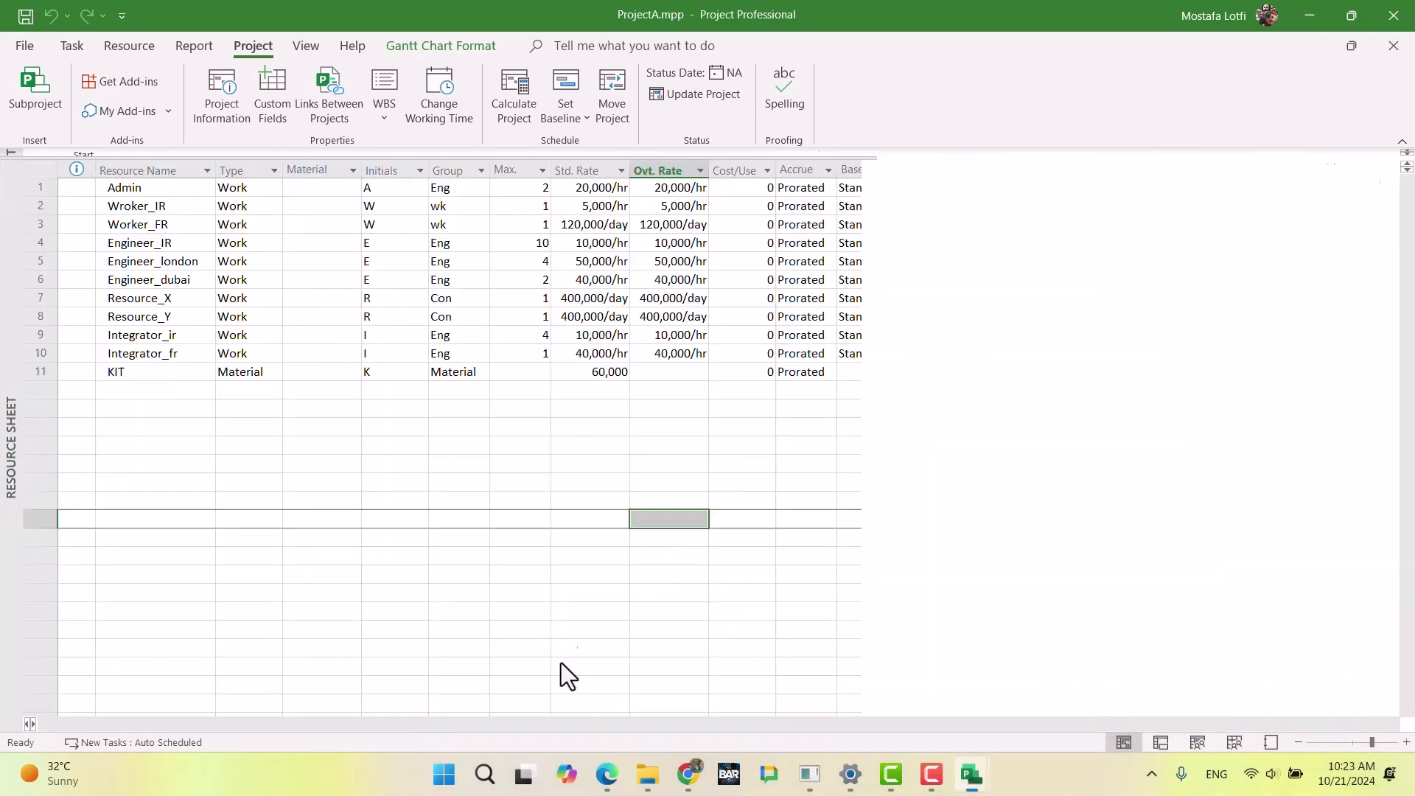
left_click(625, 411)
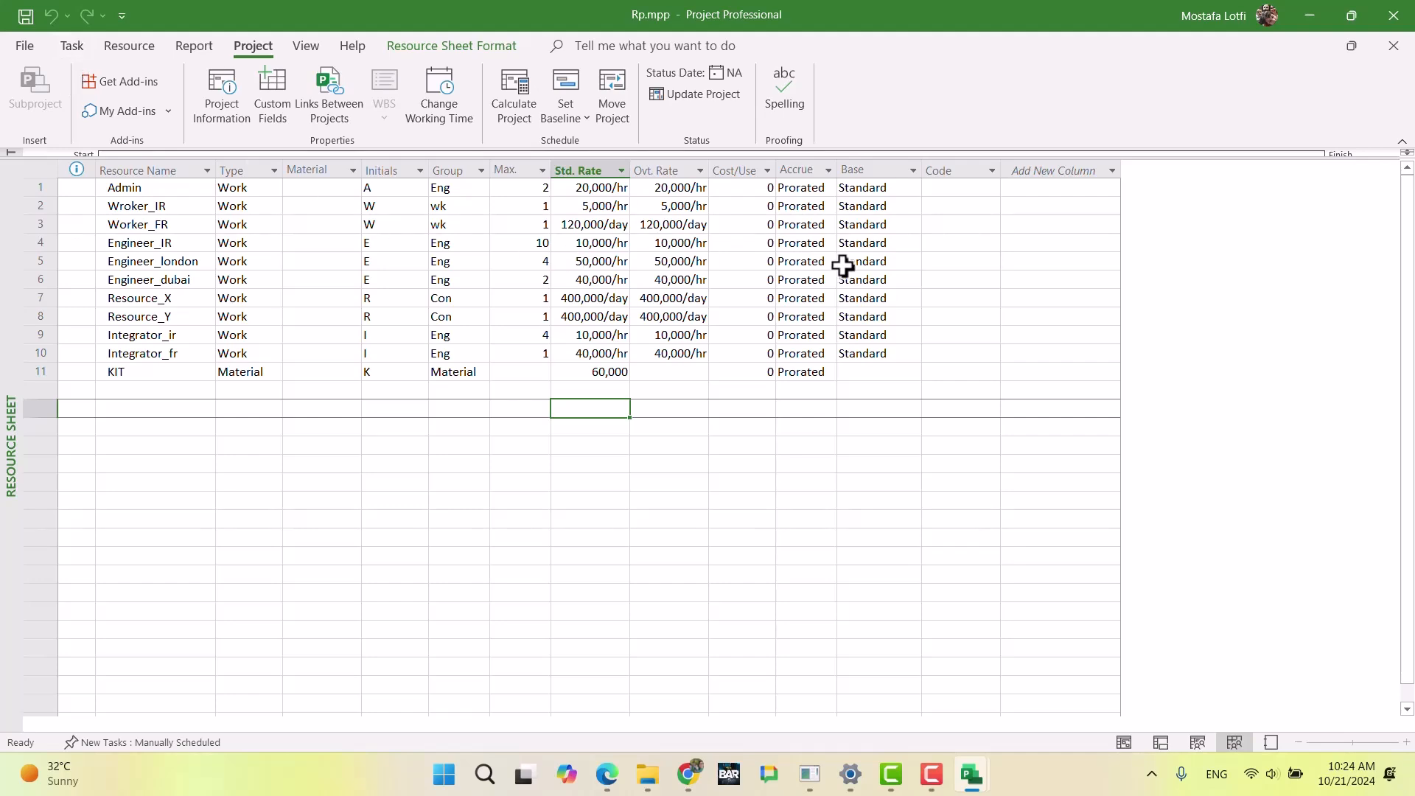
left_click(418, 115)
left_click(943, 98)
left_click(887, 261)
left_click(914, 261)
left_click(913, 261)
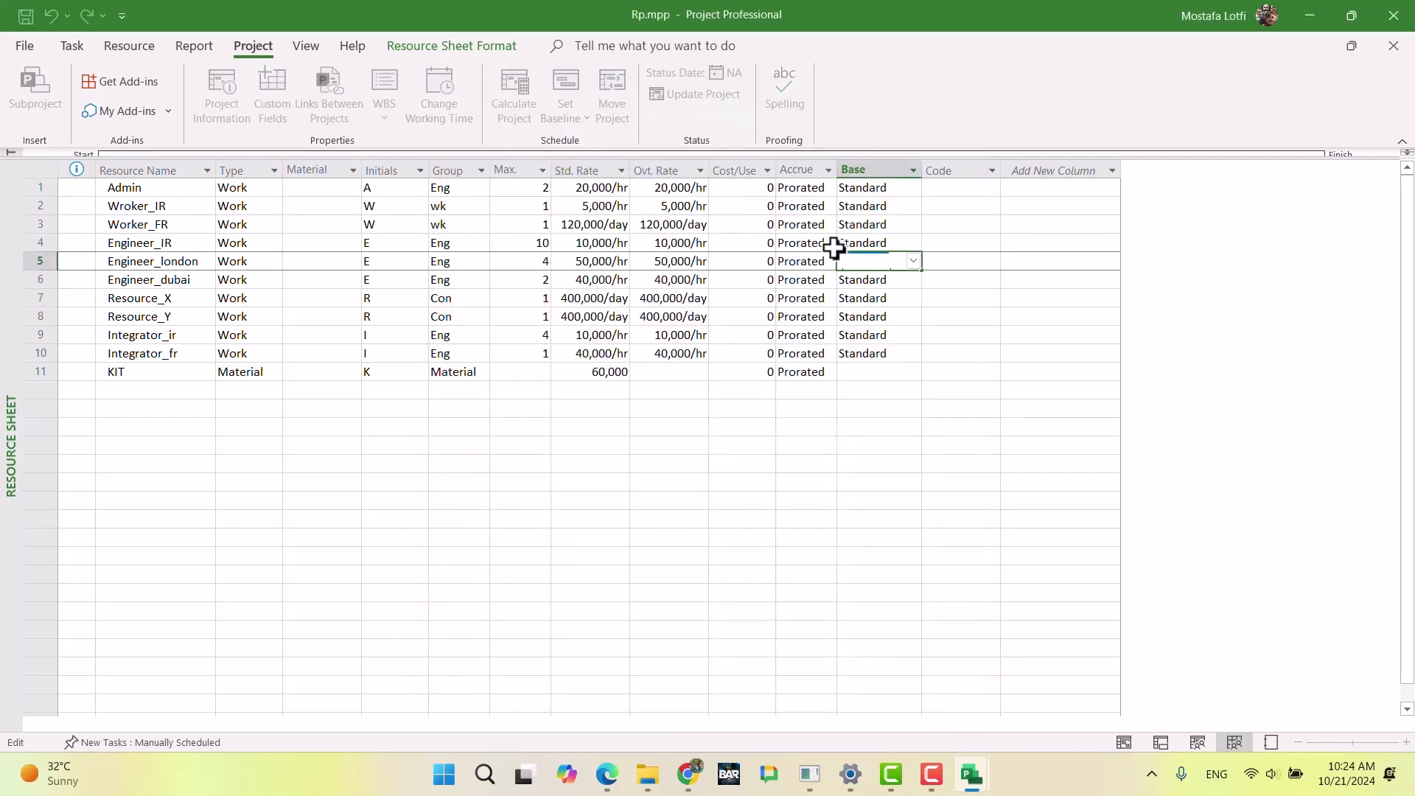
Step: Check the working times of the Engineer_IR calendar and of the Standard project calendar in Rp.mpp
left_click(600, 243)
left_click(449, 104)
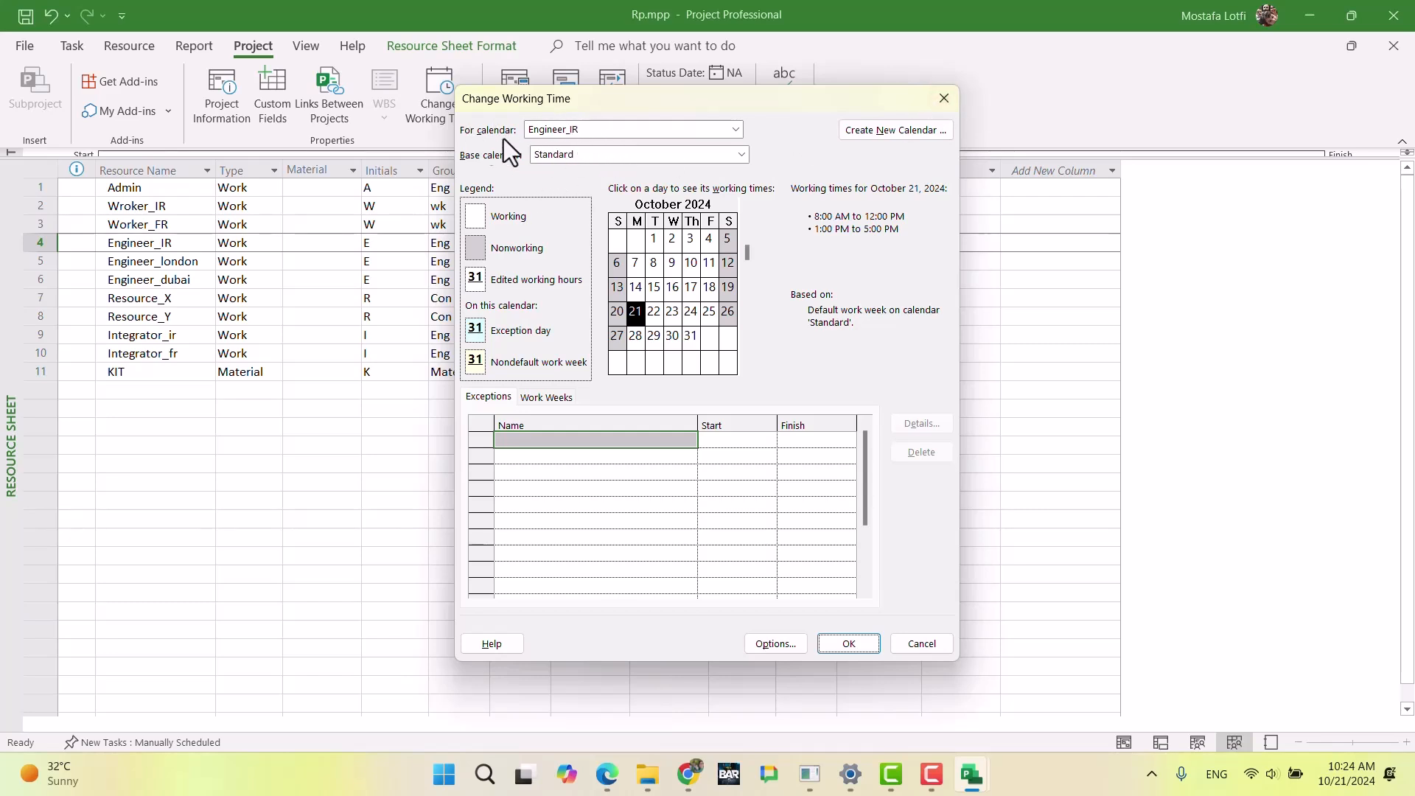
left_click(944, 98)
left_click(742, 335)
left_click(742, 407)
left_click(442, 107)
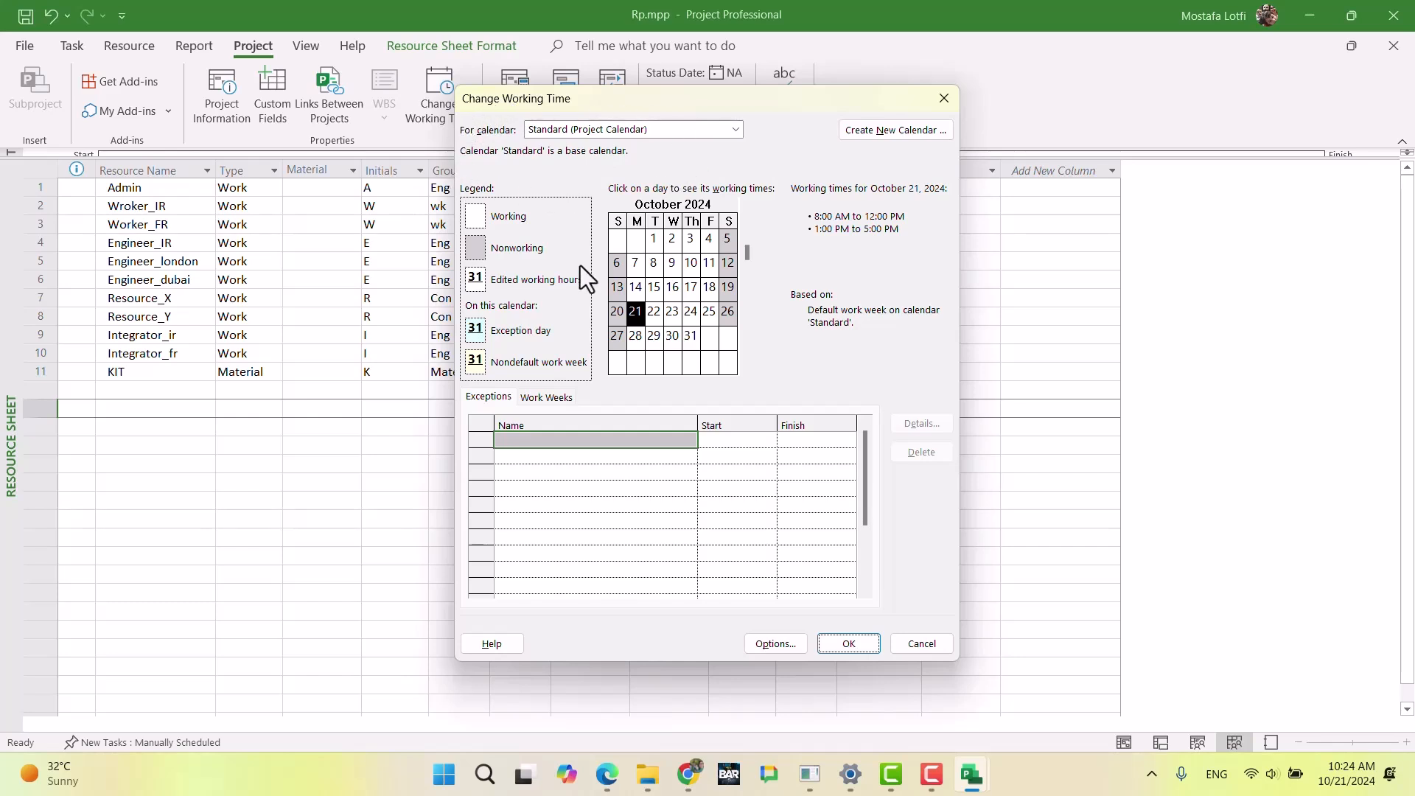
left_click(942, 97)
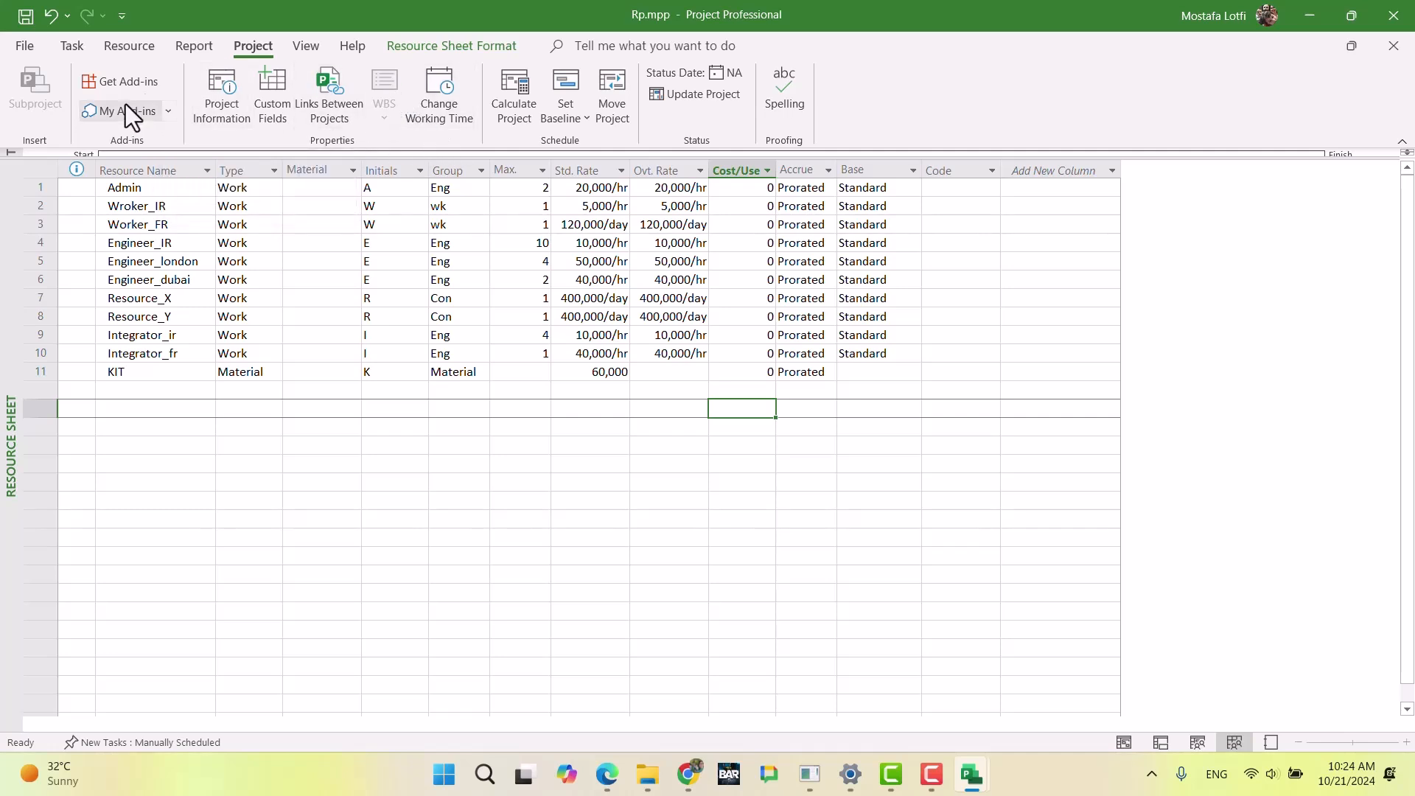
Step: Show Rp.mpp as a Gantt Chart and view the project calendar's working times from there
left_click(73, 46)
left_click(46, 88)
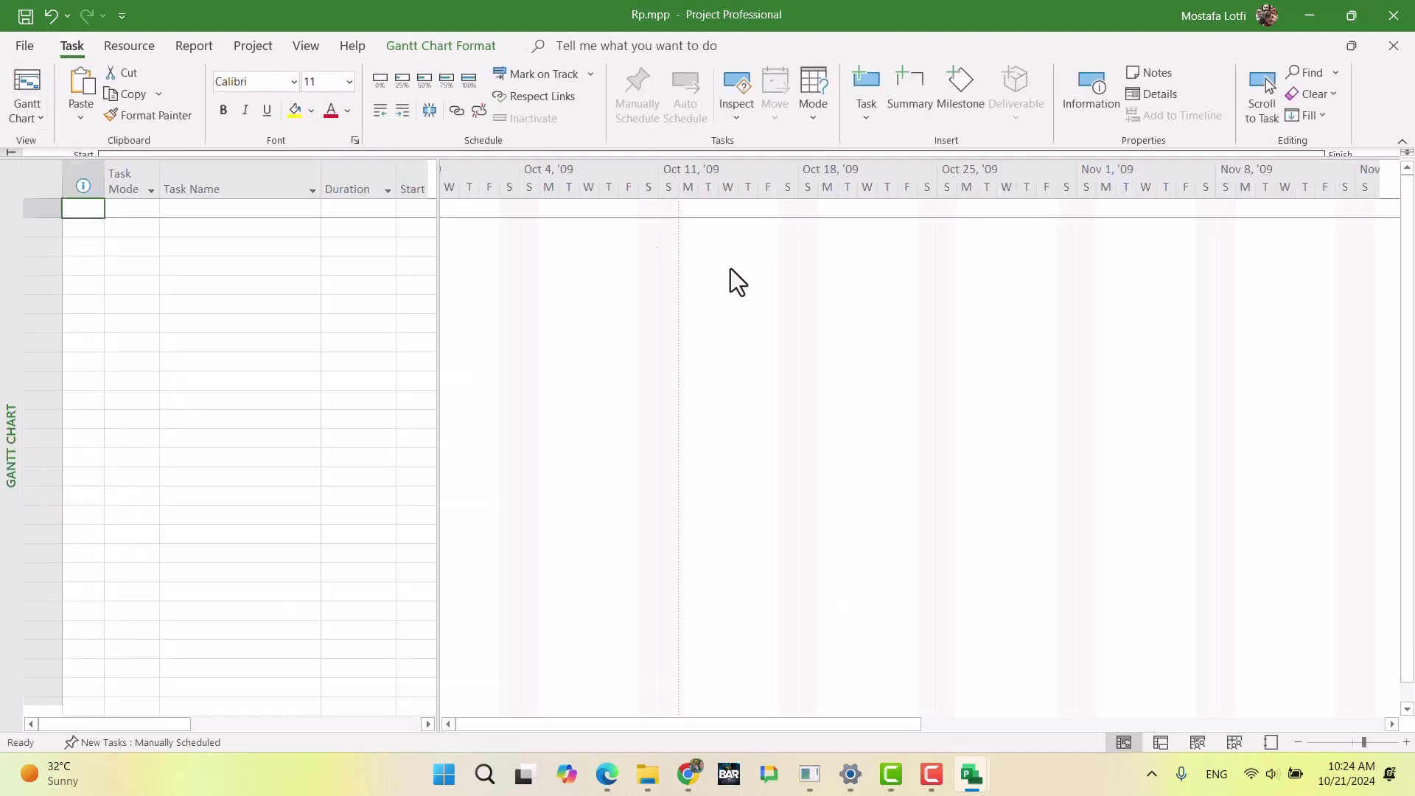
left_click(300, 230)
left_click(253, 46)
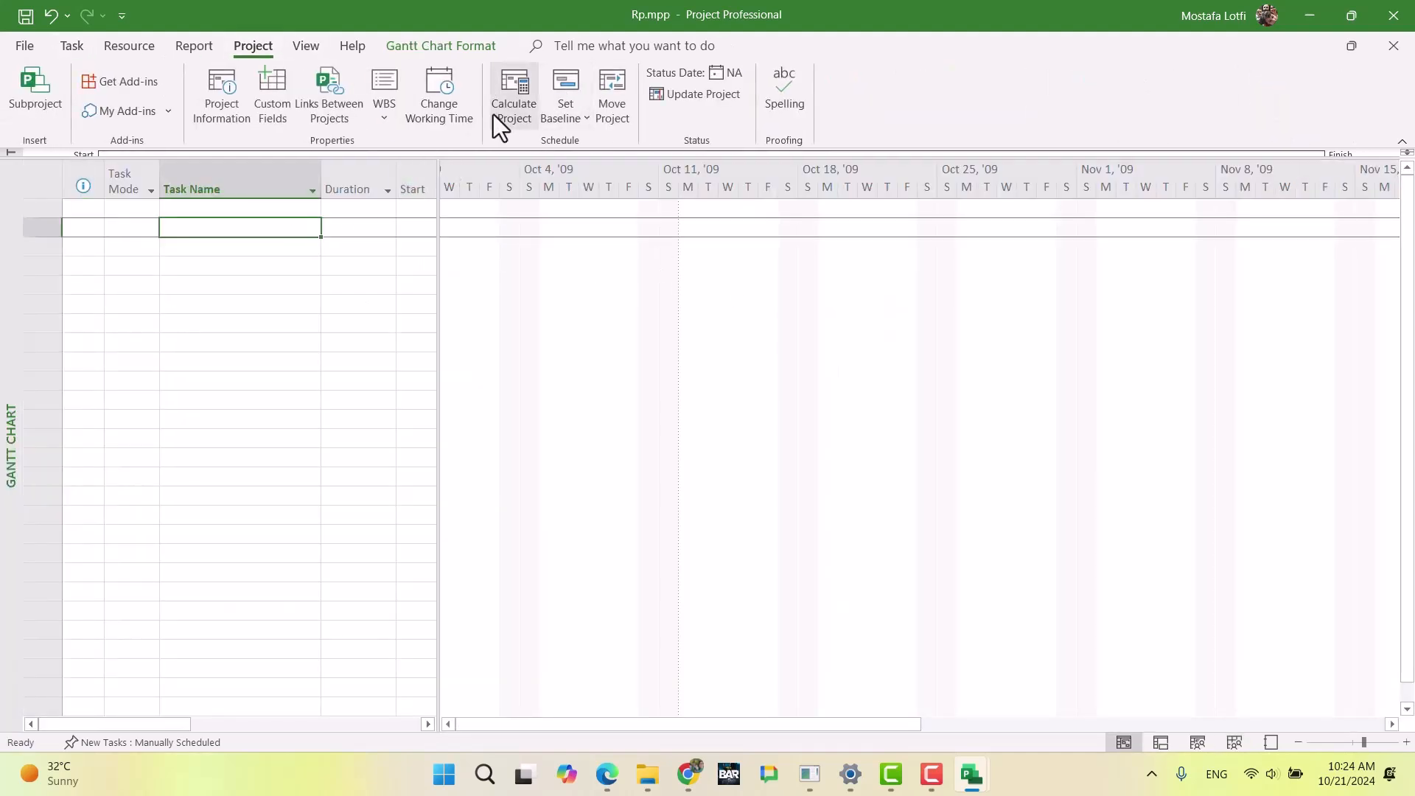
left_click(438, 104)
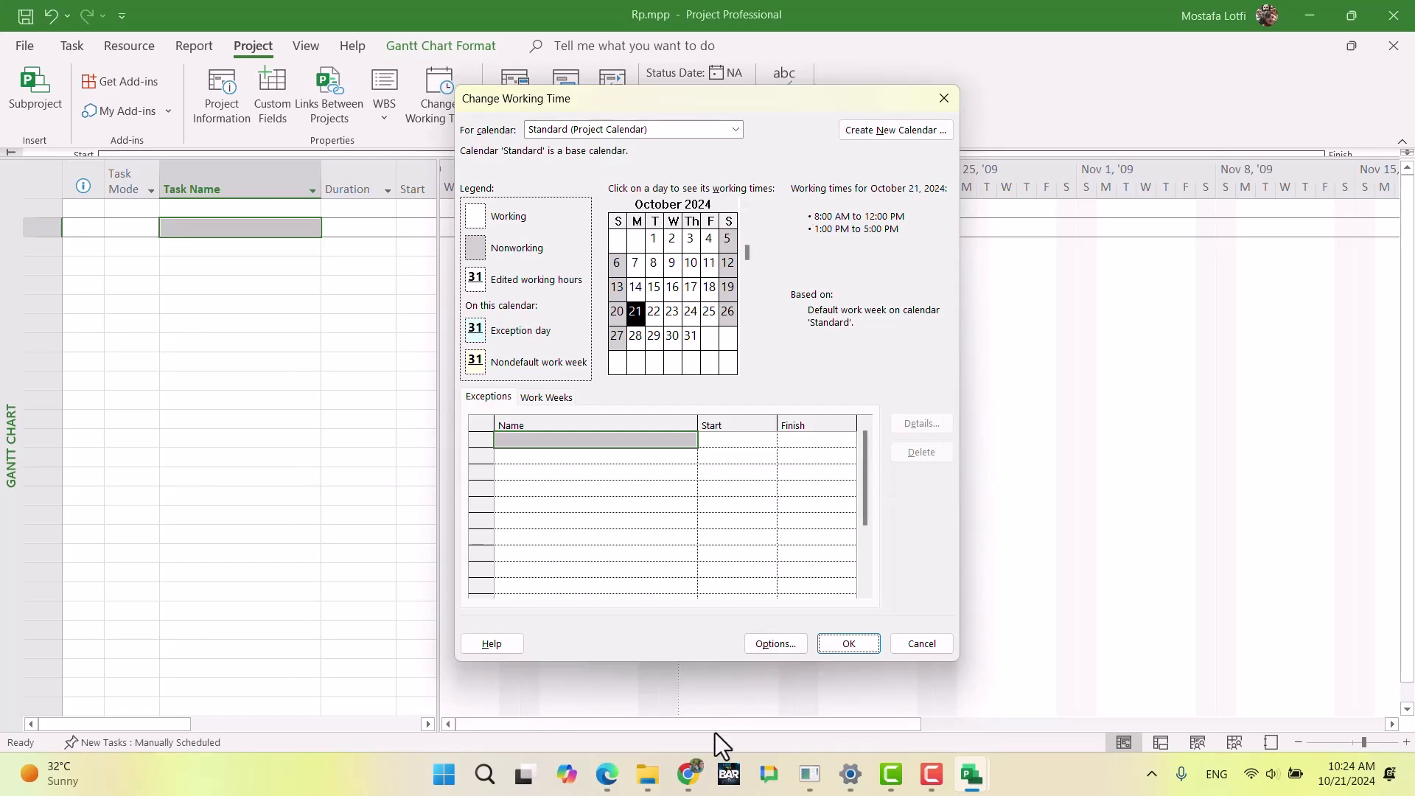
Step: Switch to the exam document in Chrome and read the Resource Information on Admin and Worker costs, availability and calendars
mouse_move(688, 774)
left_click(726, 619)
scroll(726, 509, "up", 10)
scroll(723, 502, "down", 15)
scroll(710, 447, "down", 4)
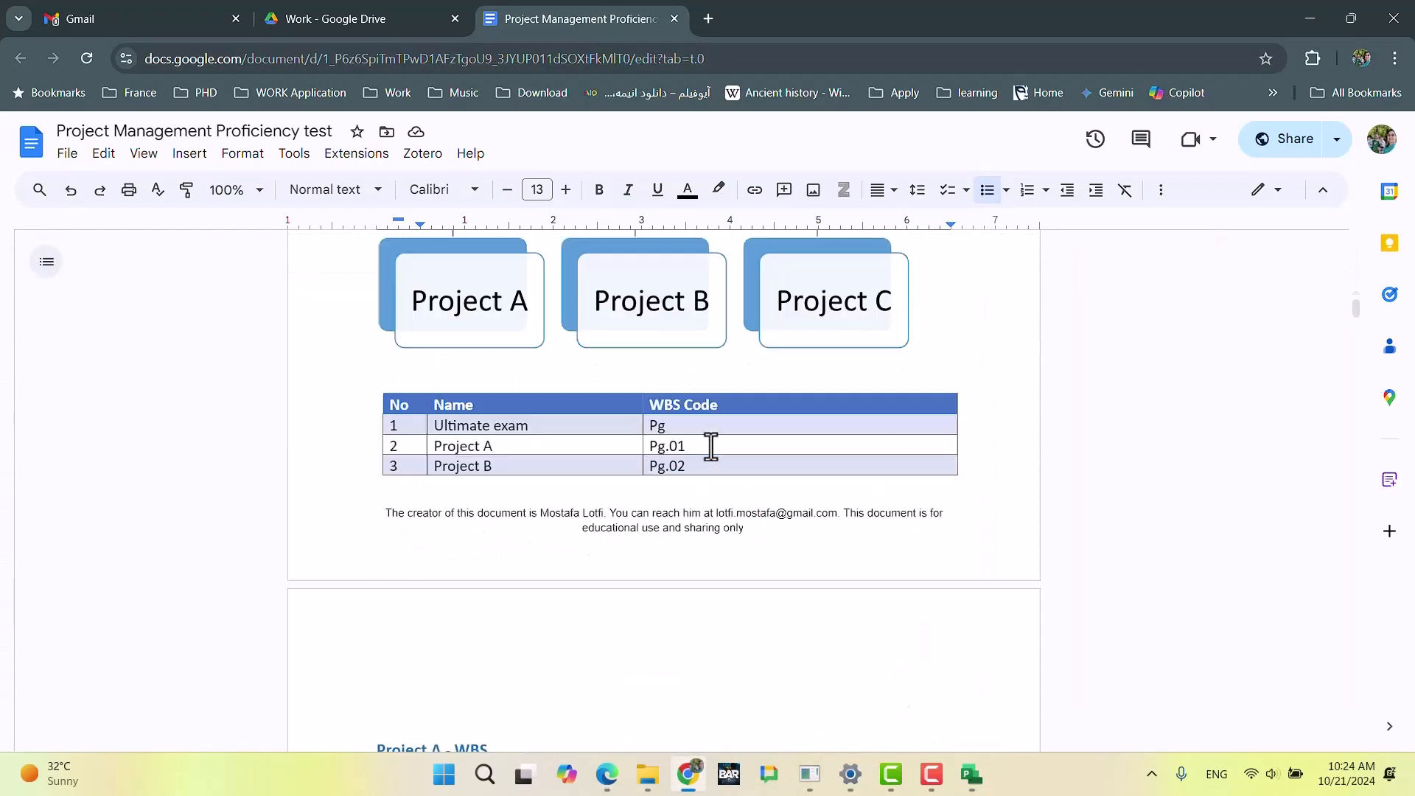
scroll(711, 447, "down", 20)
scroll(690, 439, "down", 9)
scroll(689, 446, "up", 3)
scroll(688, 450, "down", 20)
scroll(689, 447, "up", 7)
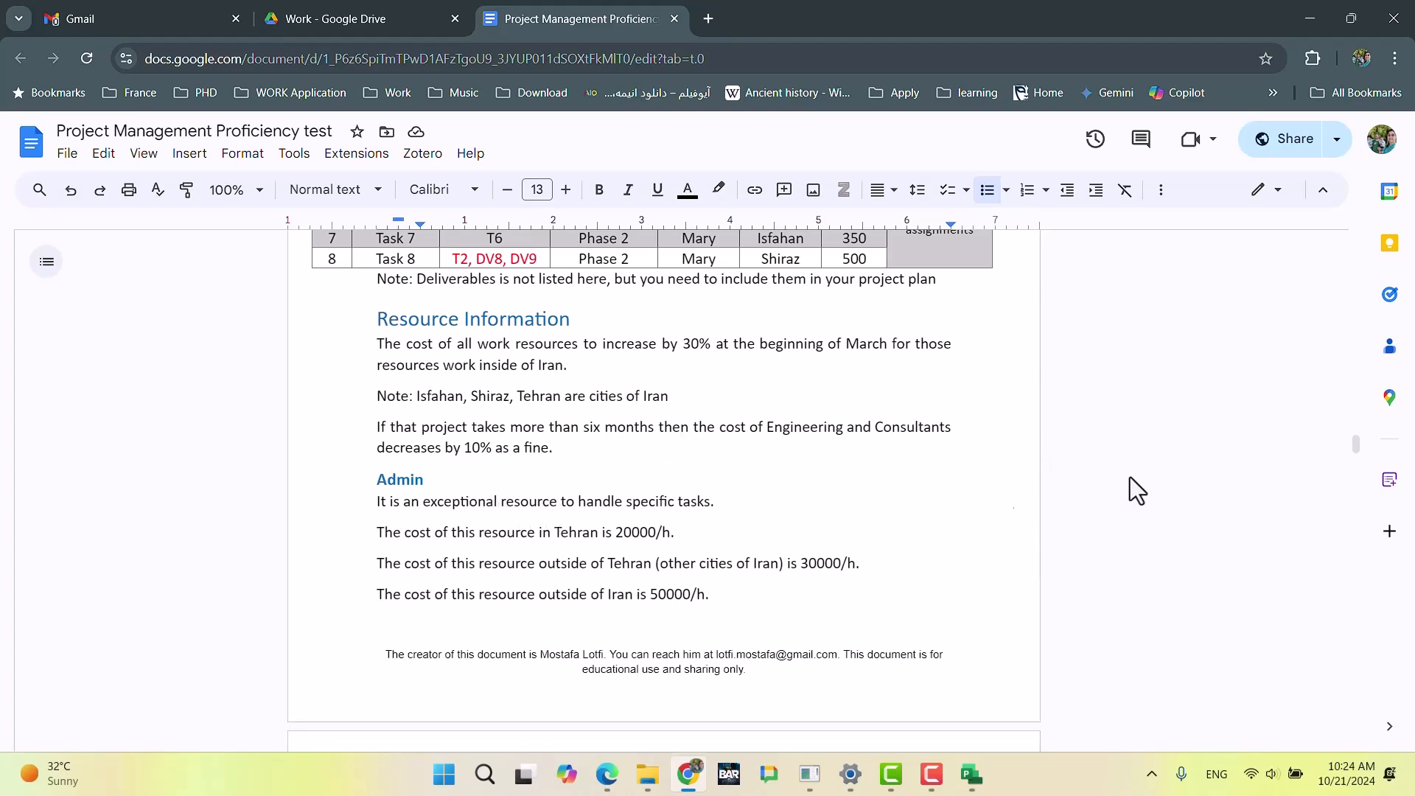
scroll(1184, 484, "down", 3)
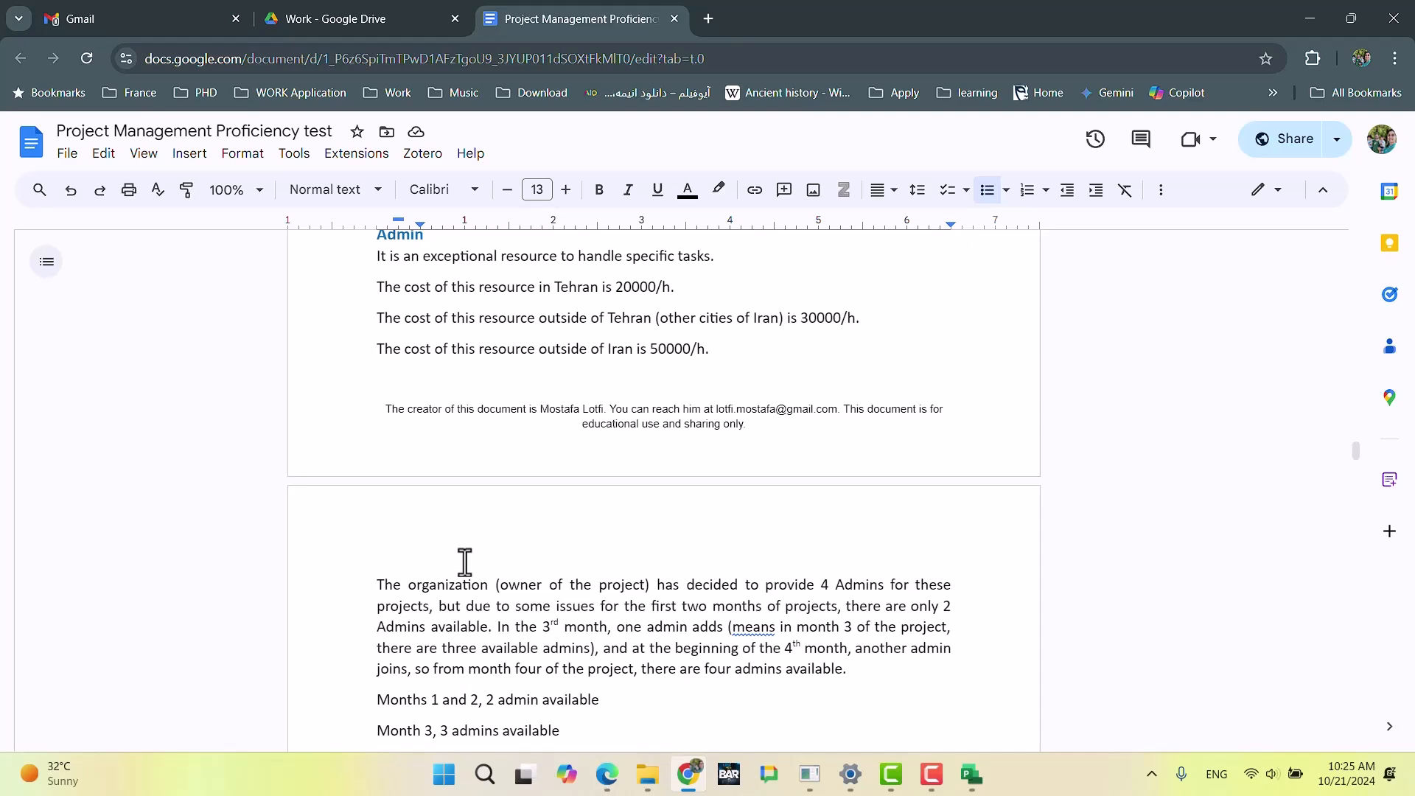
scroll(500, 579, "down", 3)
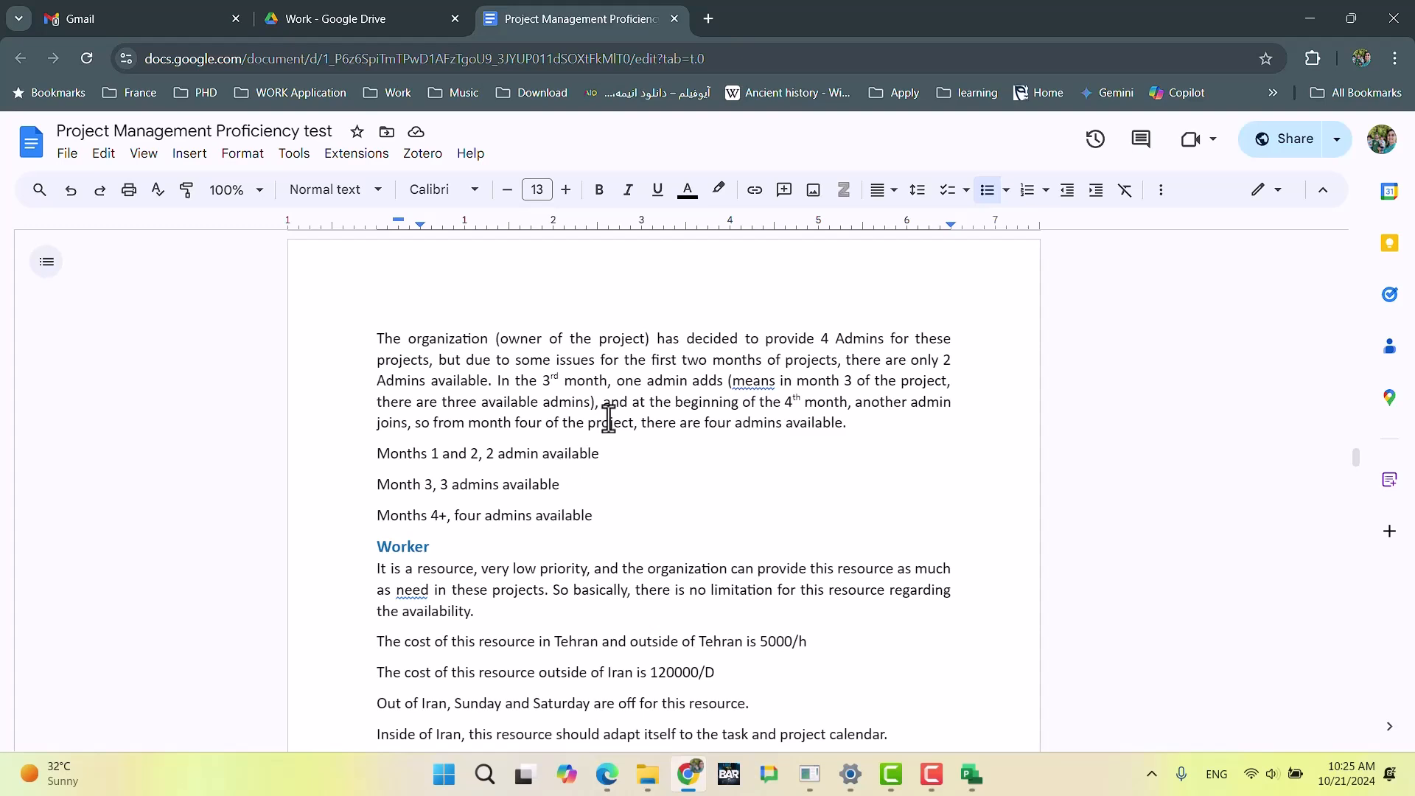
scroll(609, 418, "up", 3)
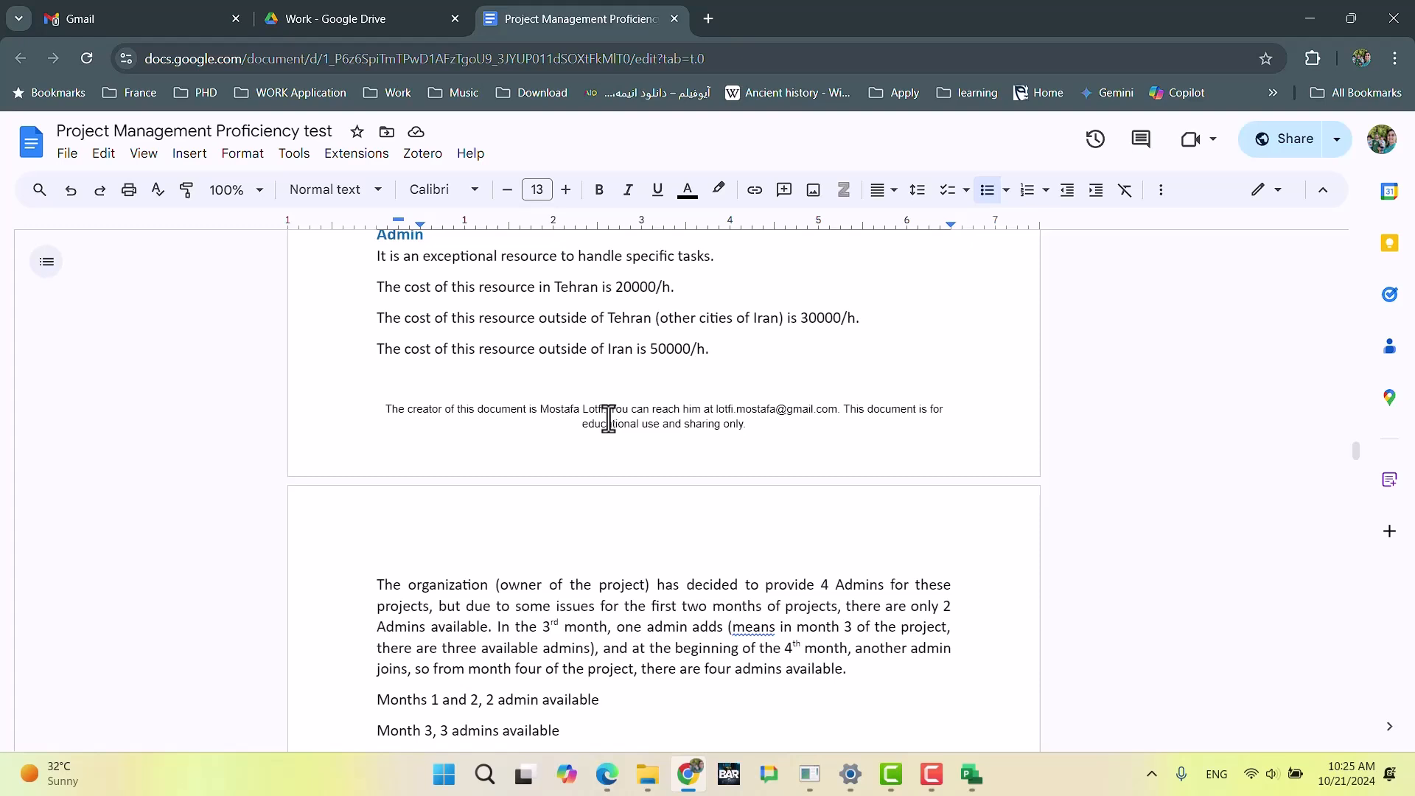
scroll(608, 419, "up", 3)
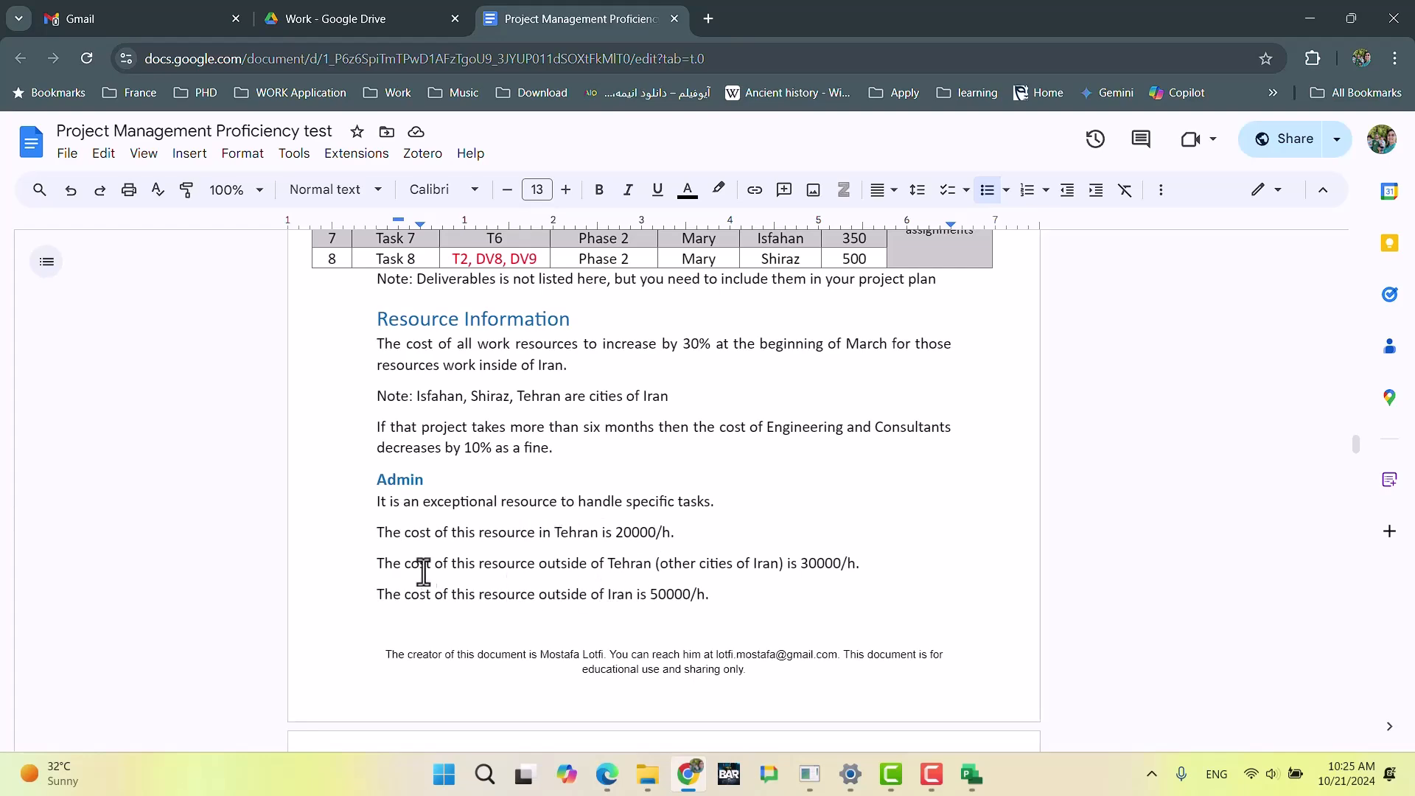
scroll(673, 588, "down", 7)
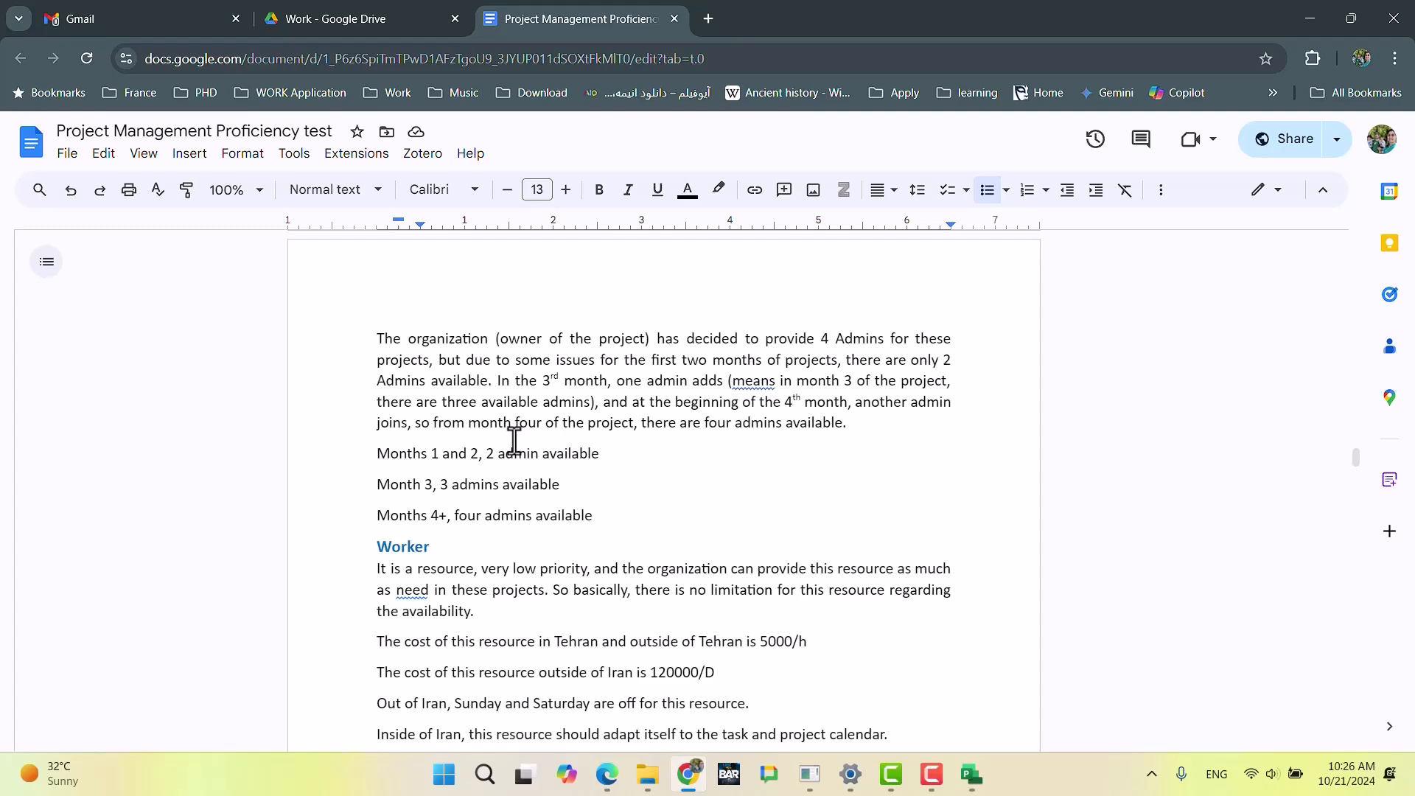
Step: Return to Rp.mpp, close the working time settings without changes and switch to the Task Sheet view
left_click(695, 783)
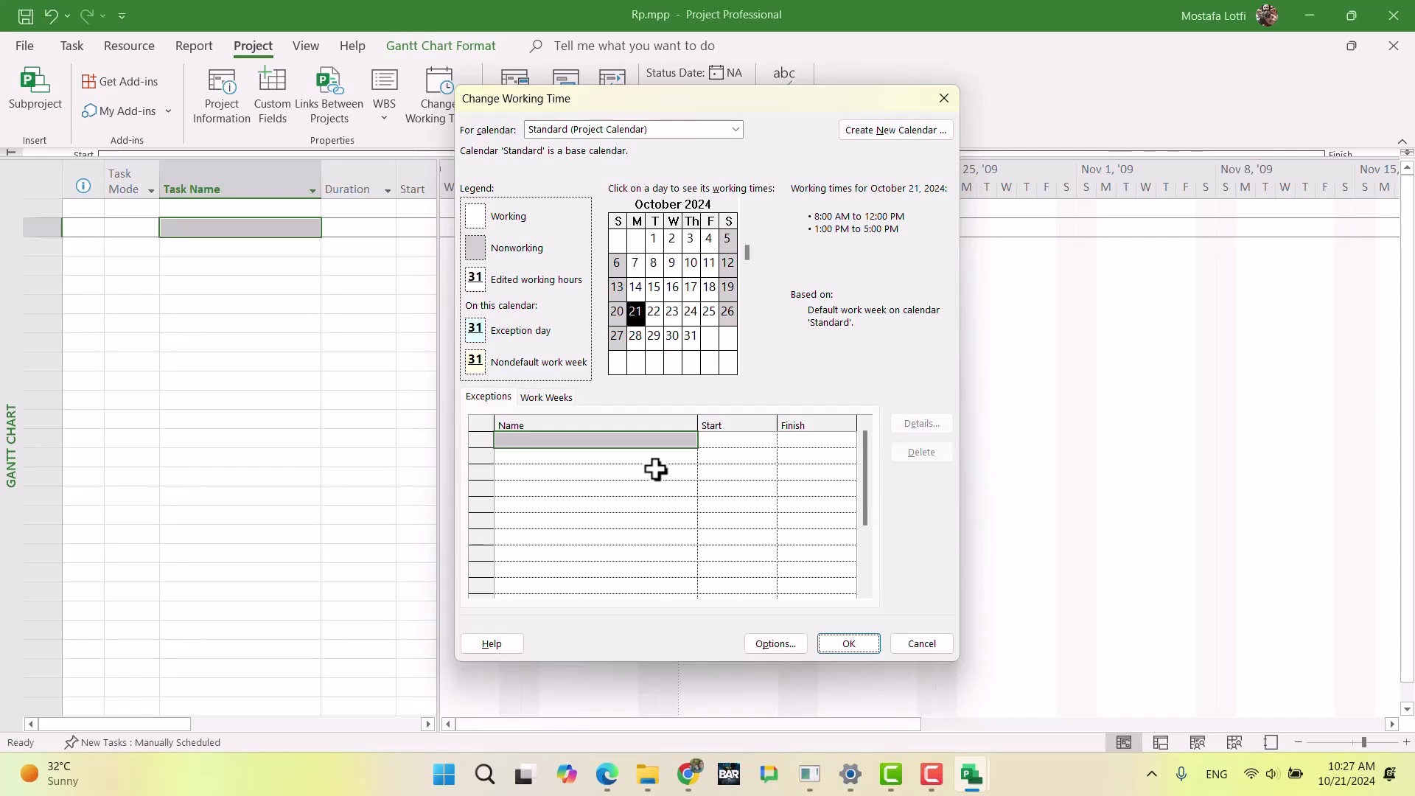
left_click(905, 649)
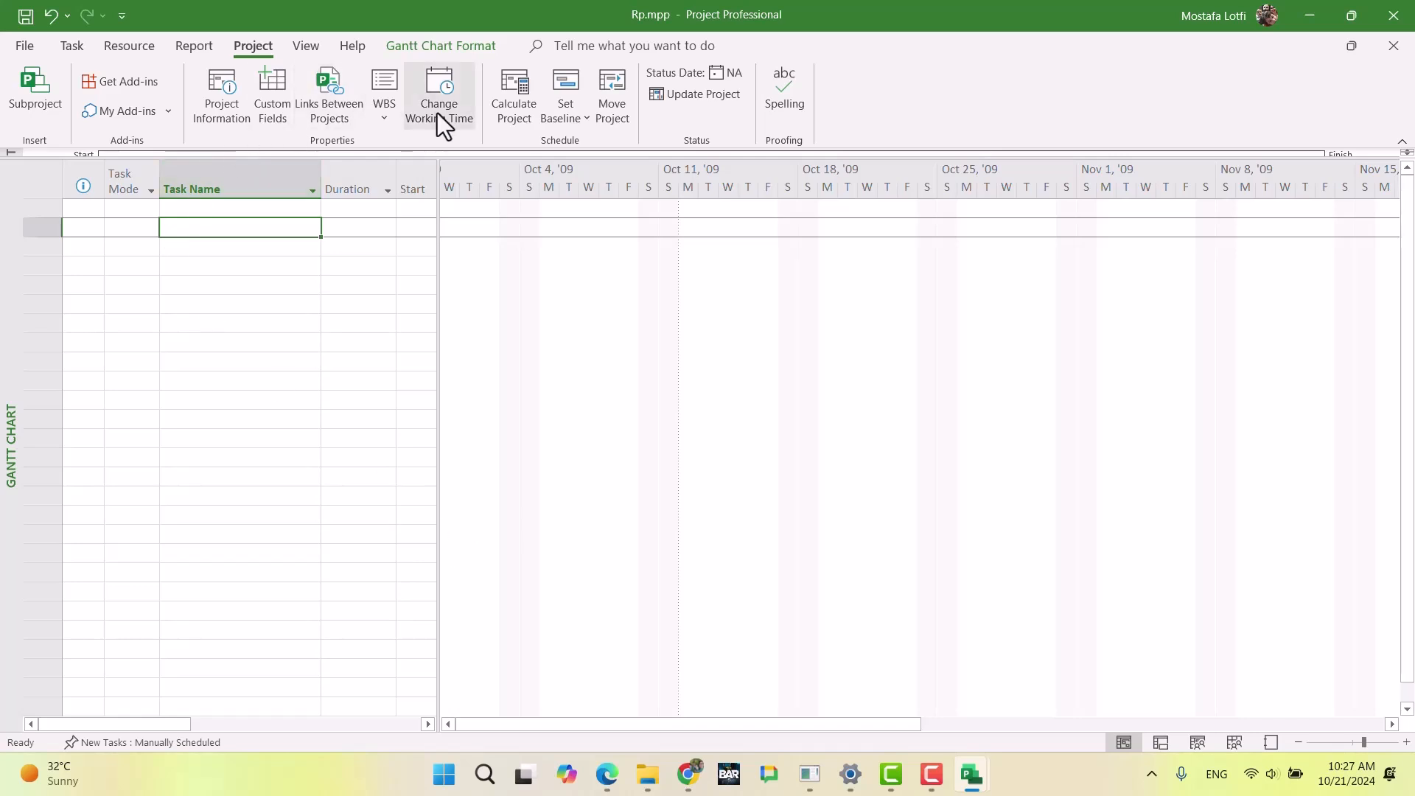
left_click(195, 47)
left_click(135, 47)
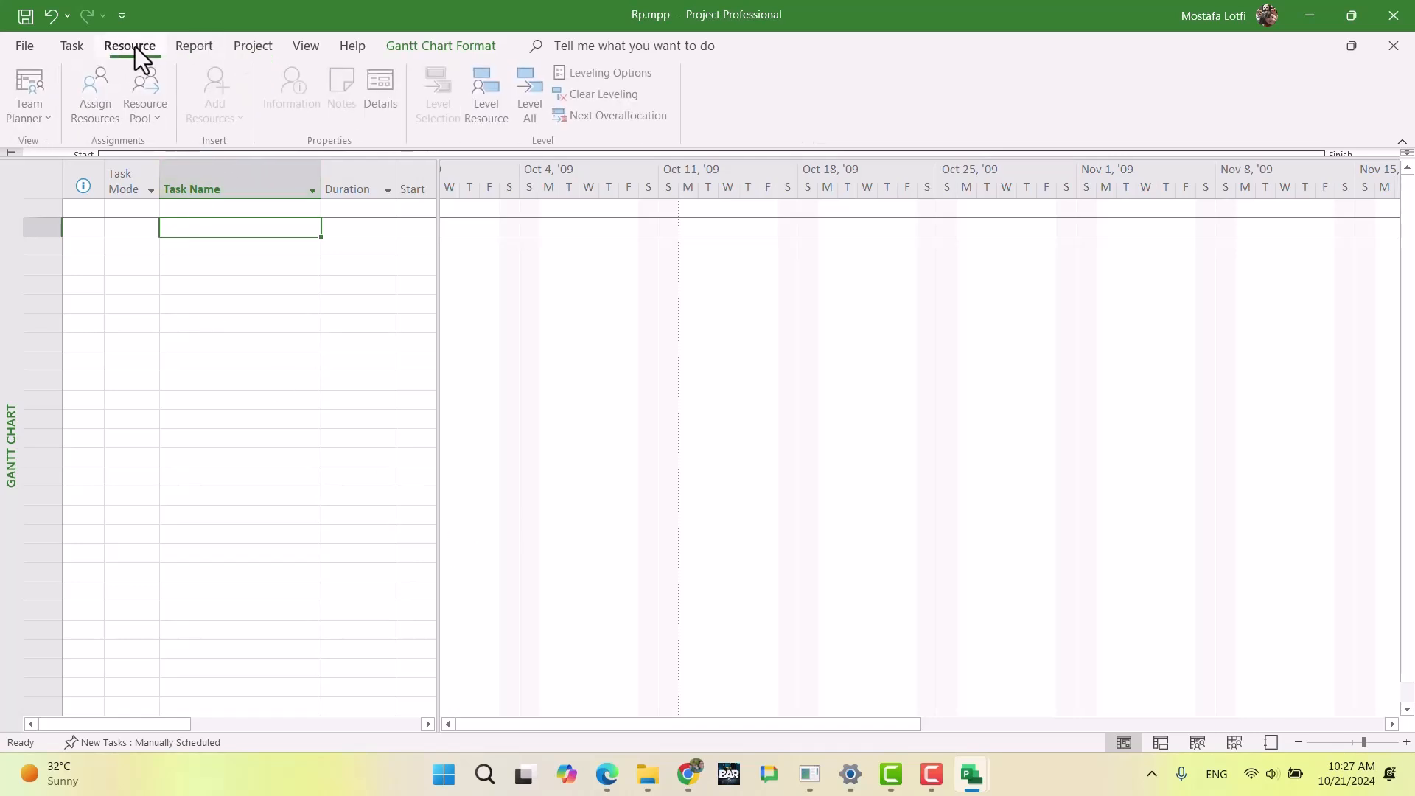
left_click(71, 46)
left_click(34, 112)
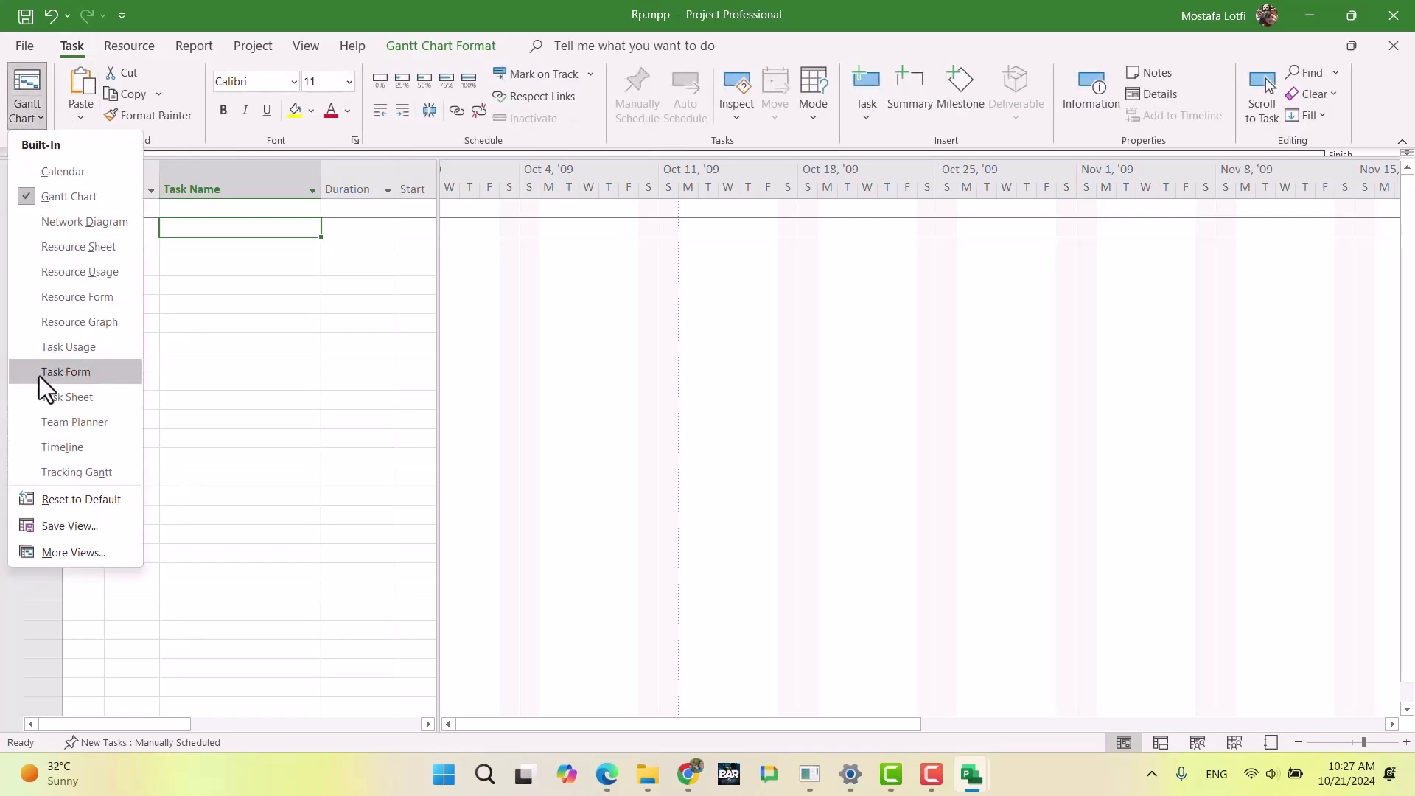
left_click(62, 398)
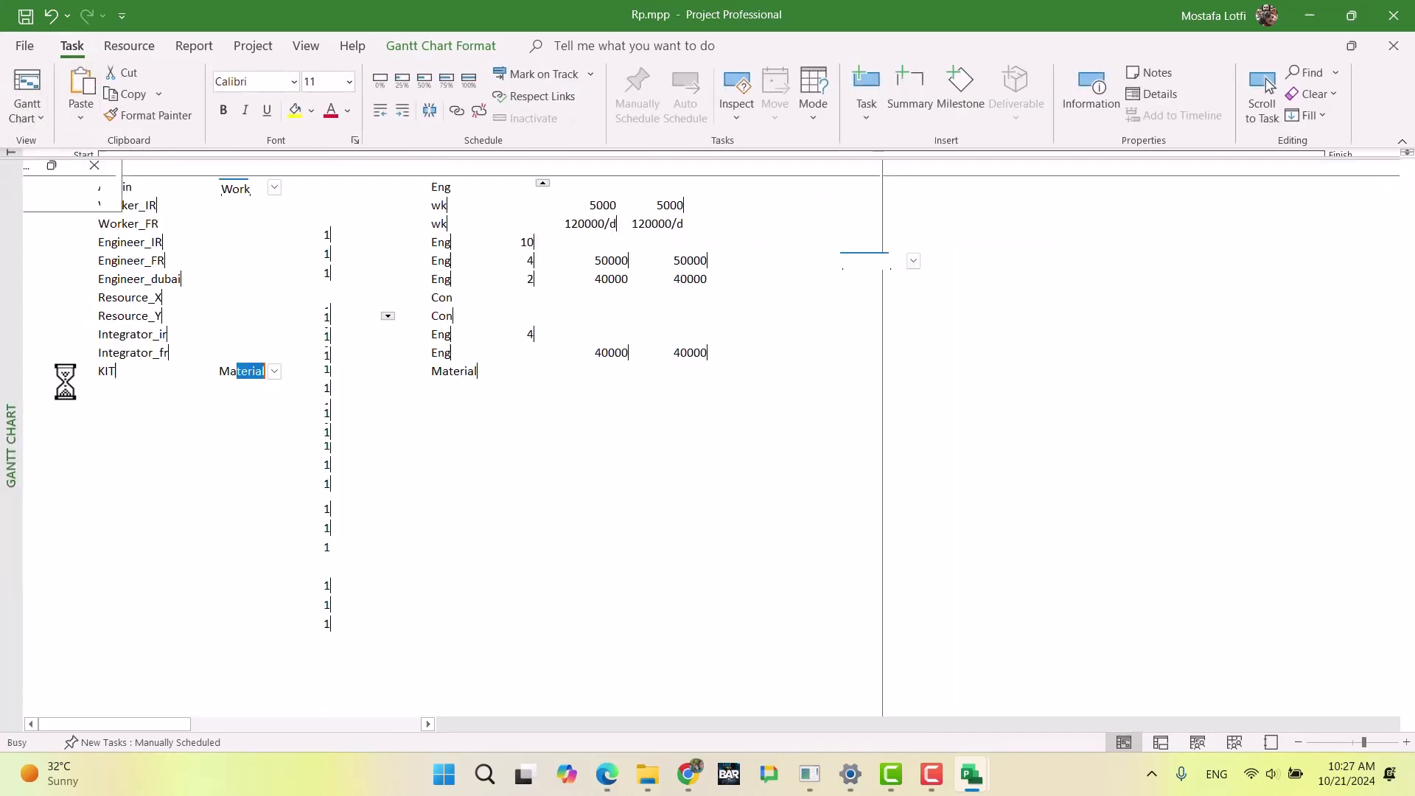
Step: Show the view bar in Rp.mpp and use it to switch to the Resource Sheet
right_click(14, 258)
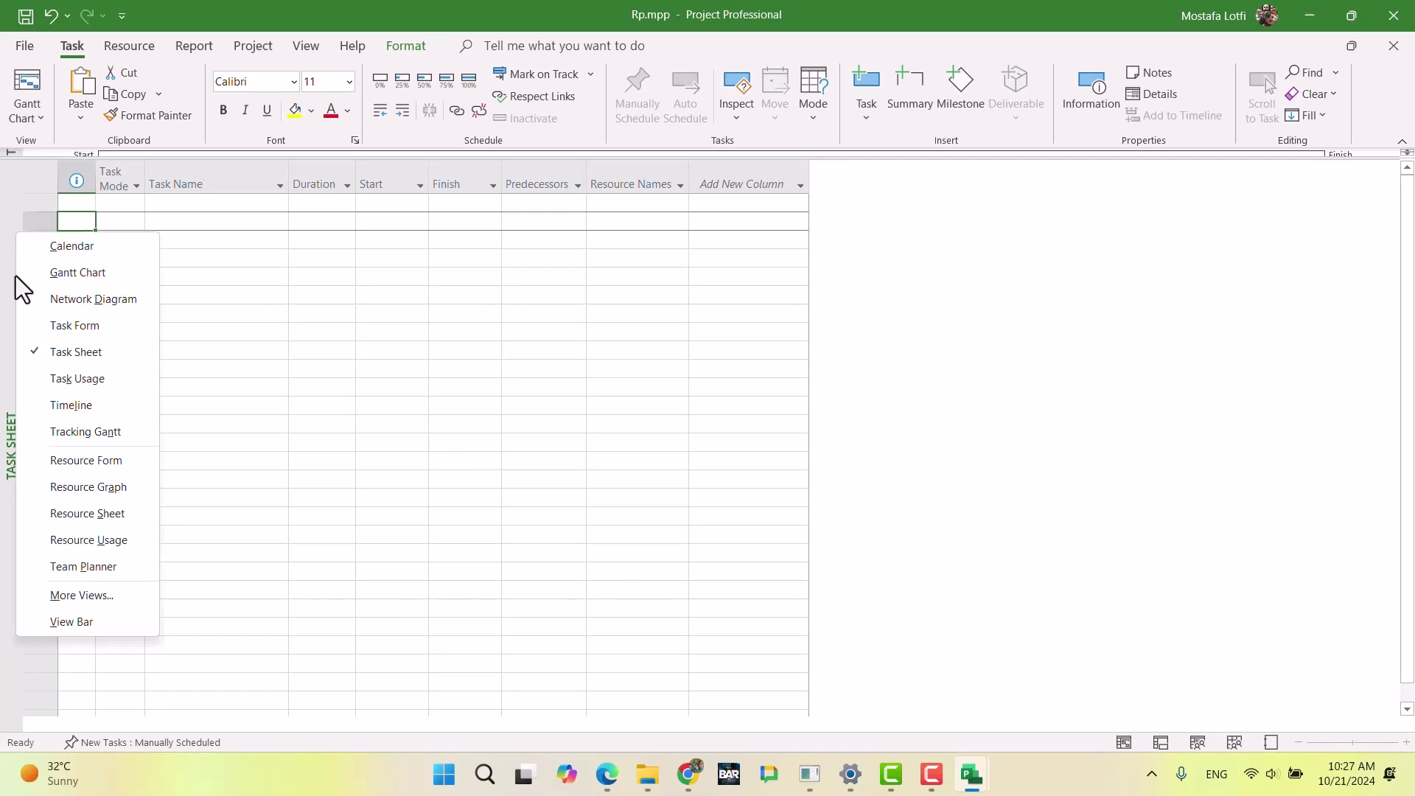
left_click(81, 621)
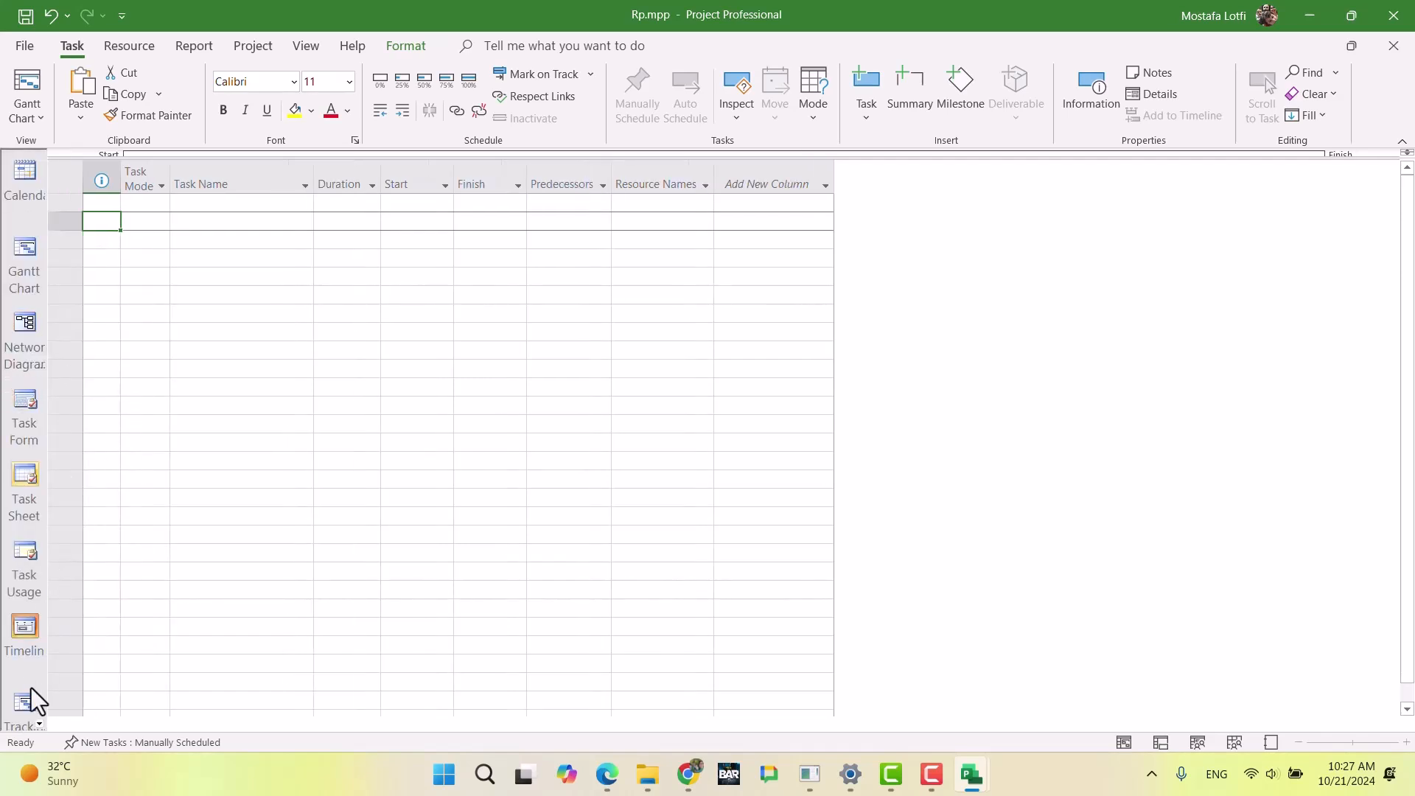
left_click(518, 299)
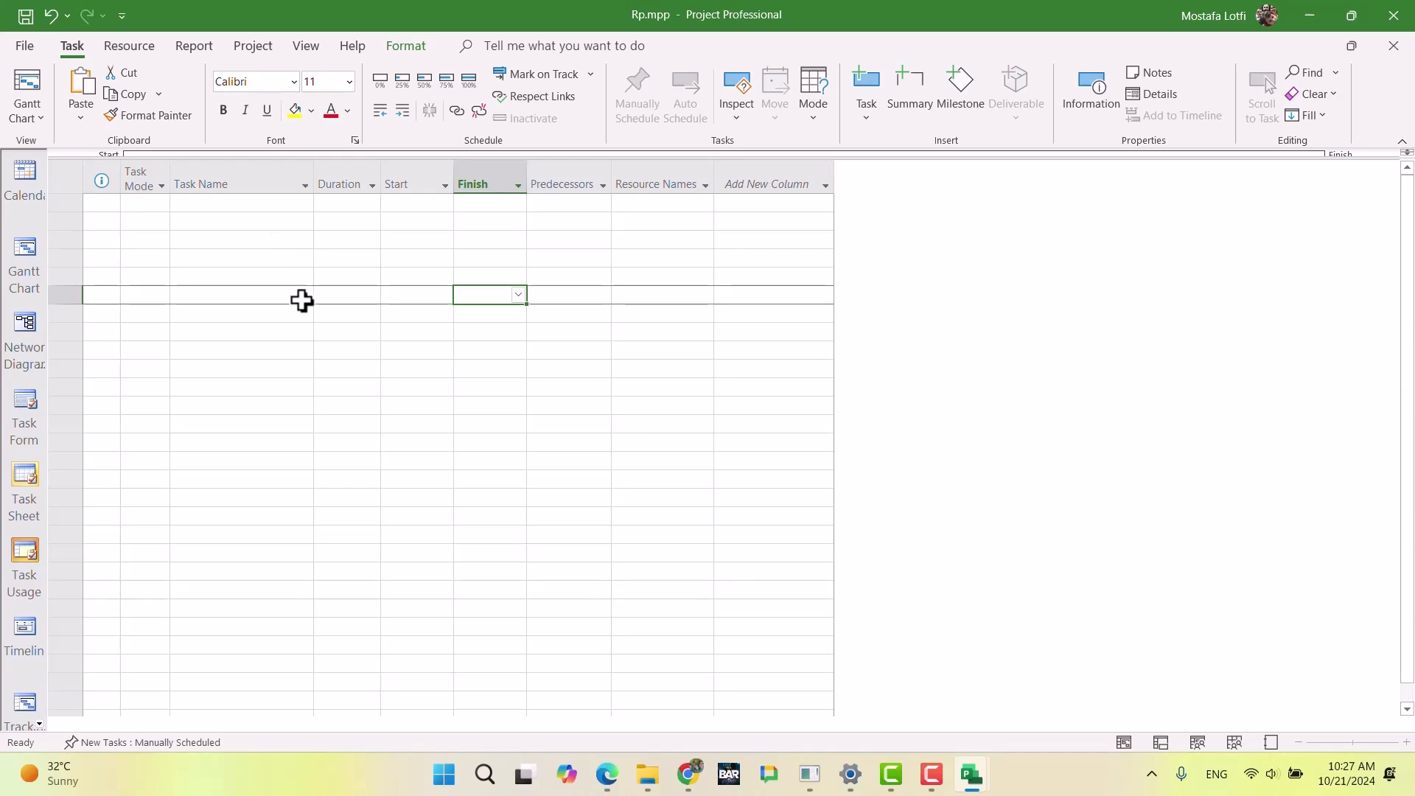
left_click(39, 726)
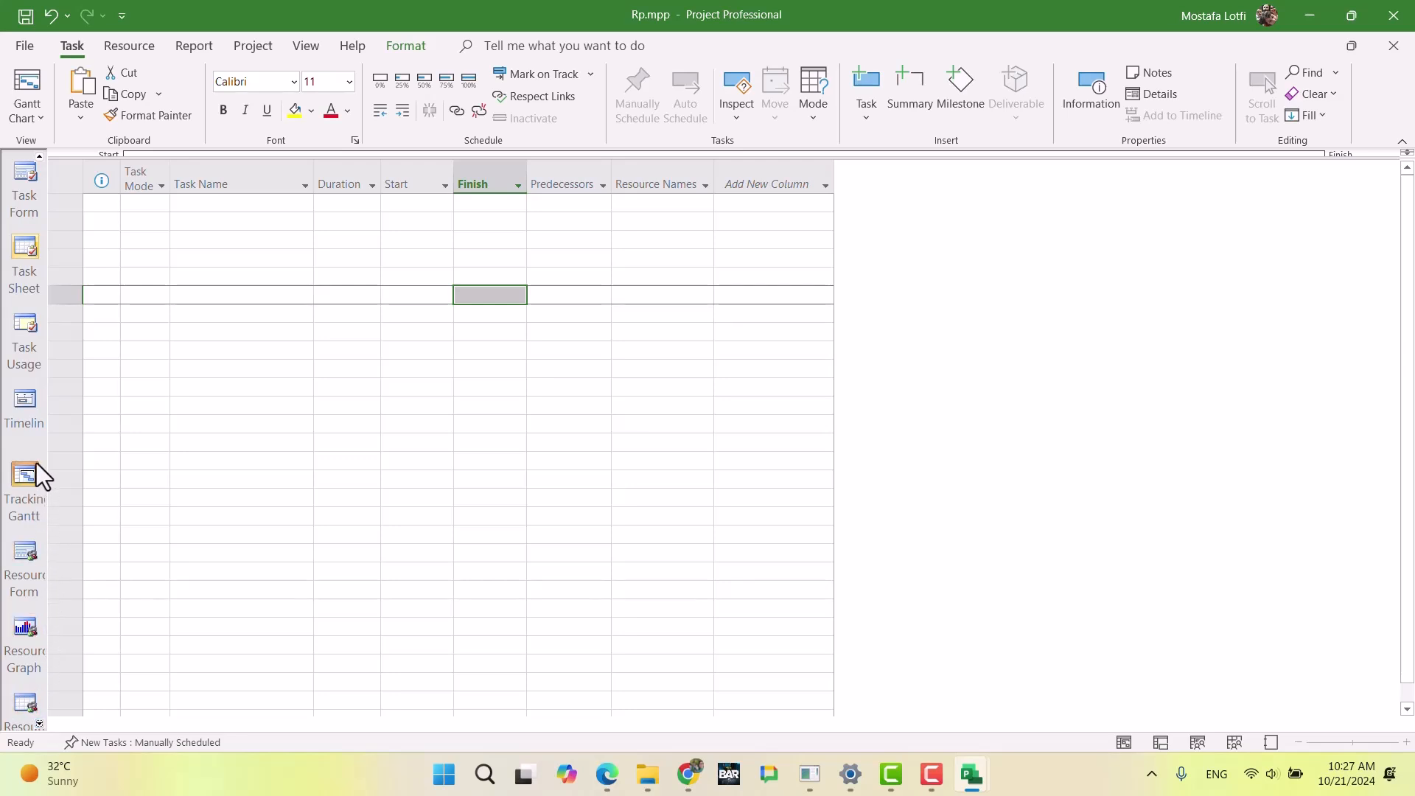
left_click(41, 726)
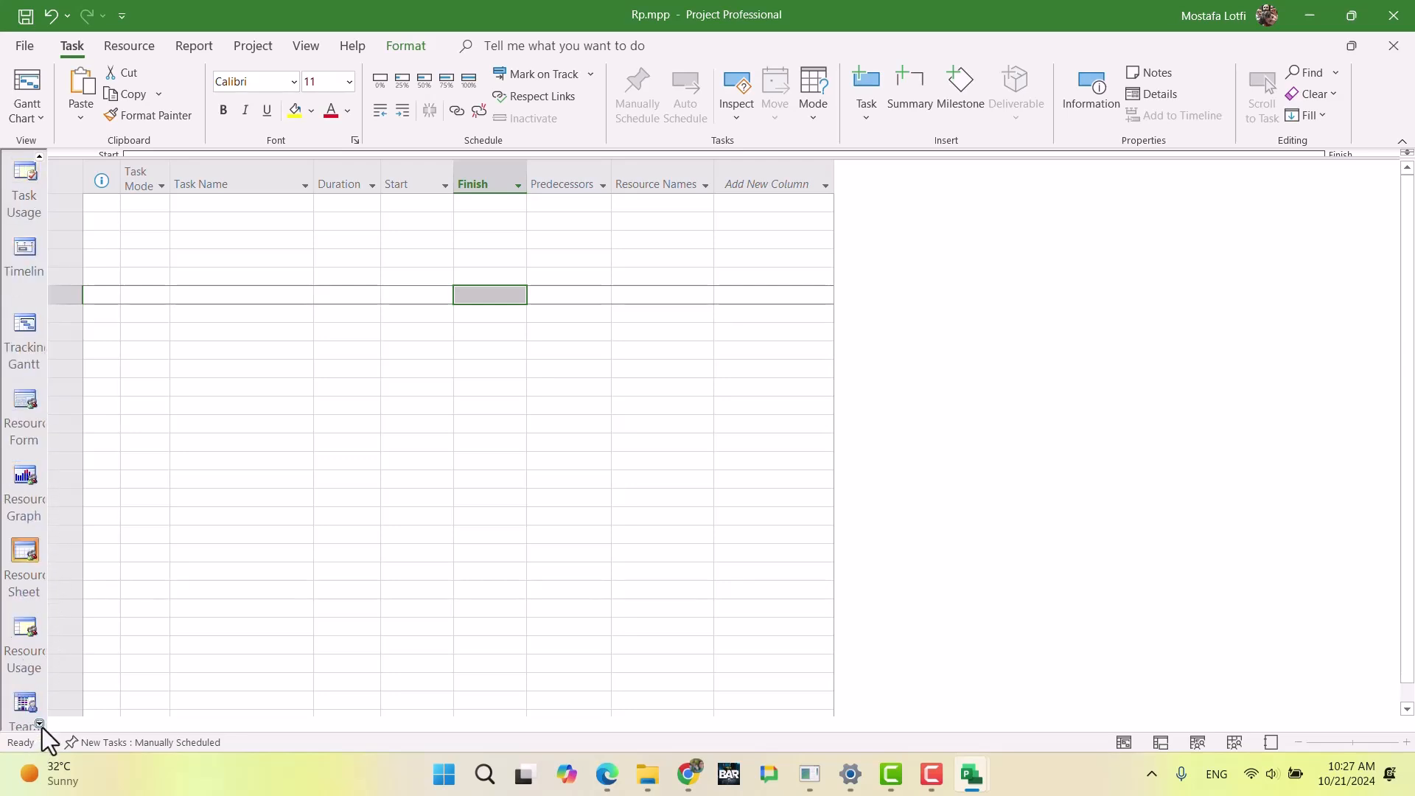
left_click(25, 553)
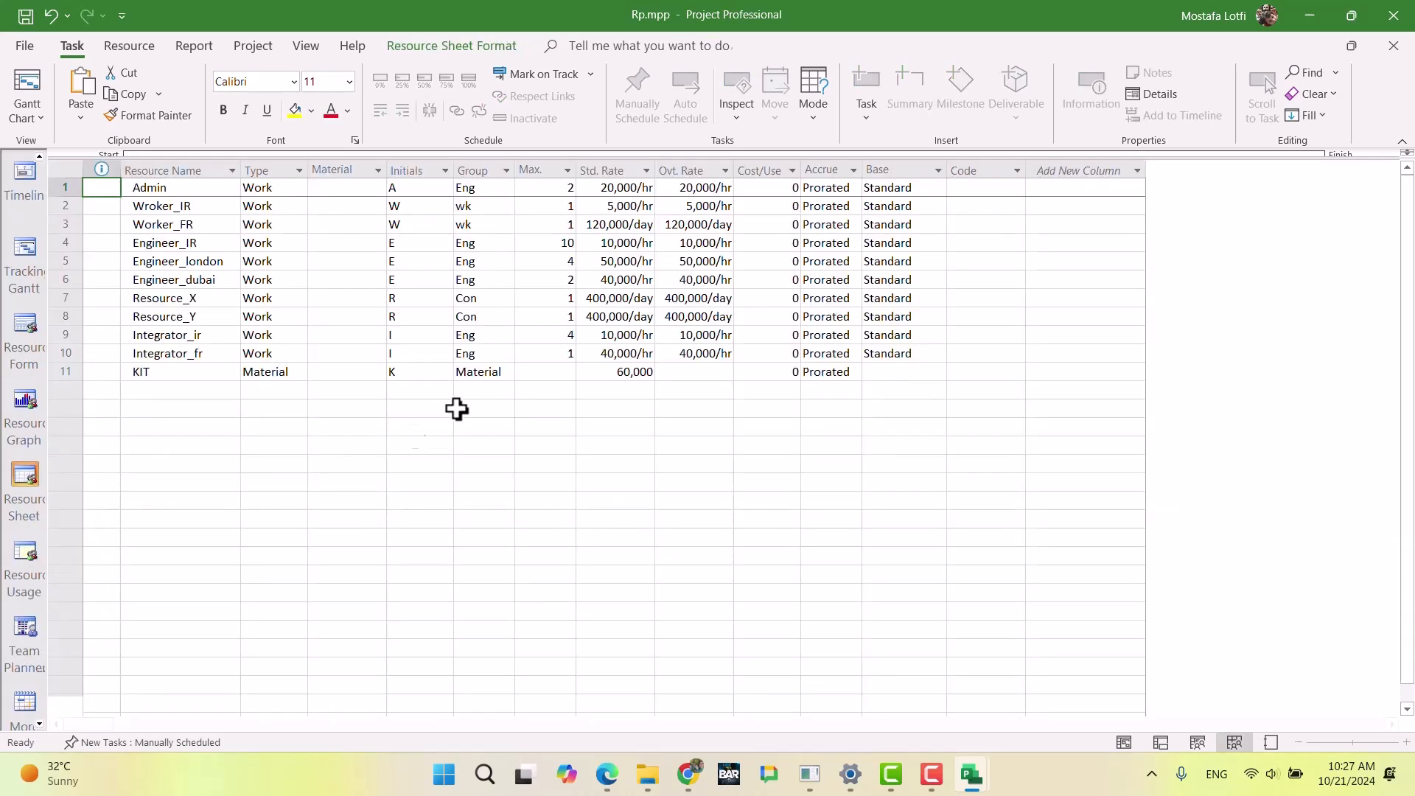
Step: Look at the base calendar choices for the Admin resource without changing the value
left_click(903, 189)
left_click(937, 187)
key("Escape")
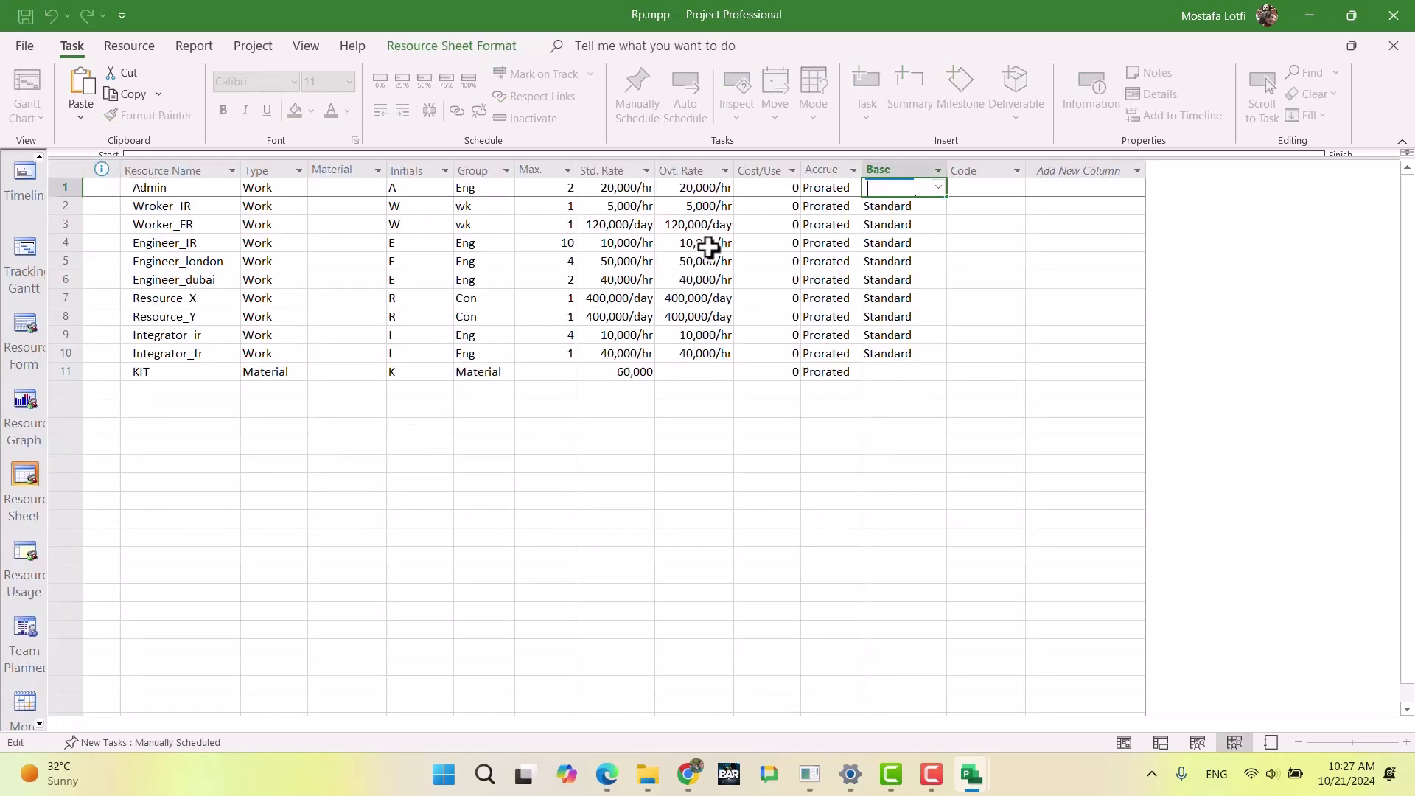
left_click(833, 280)
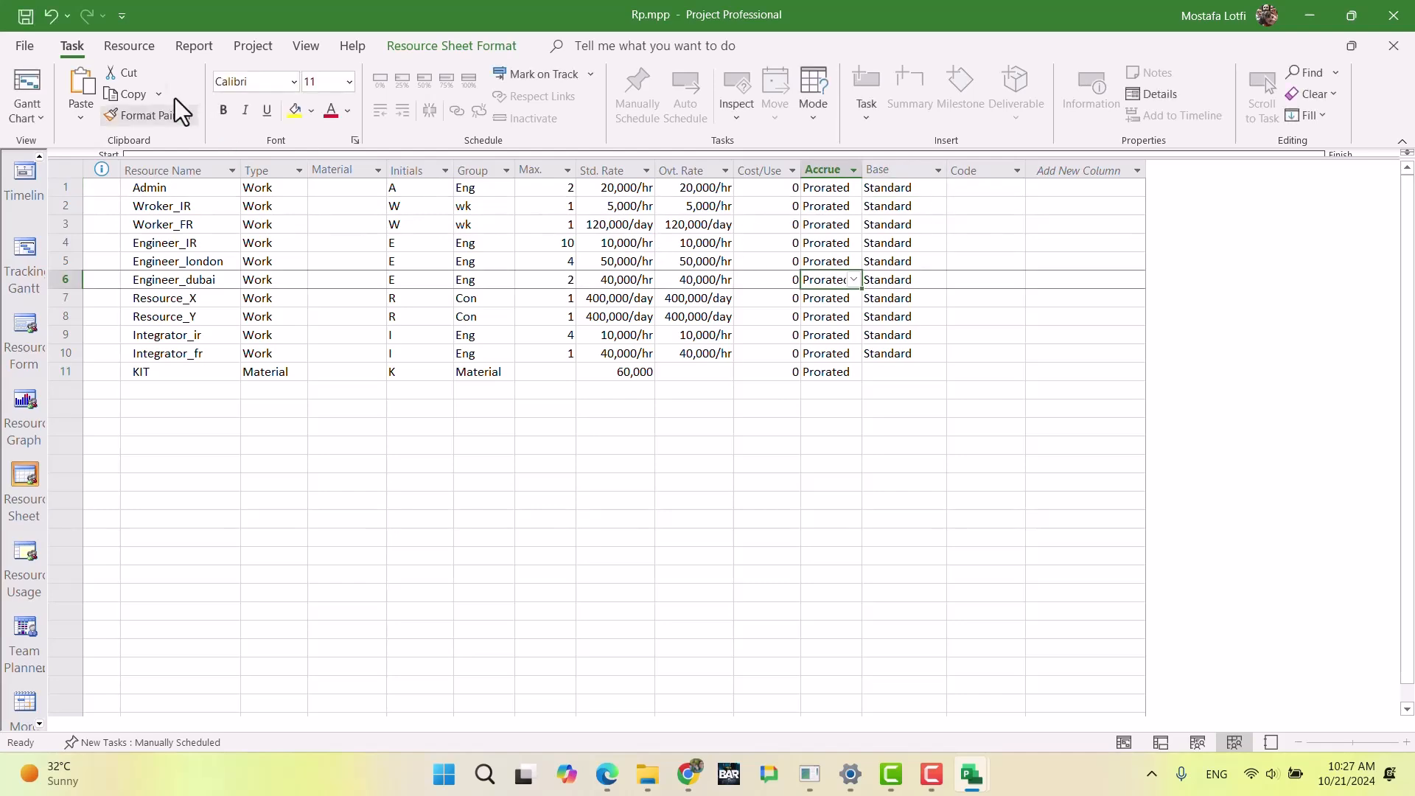
left_click(28, 47)
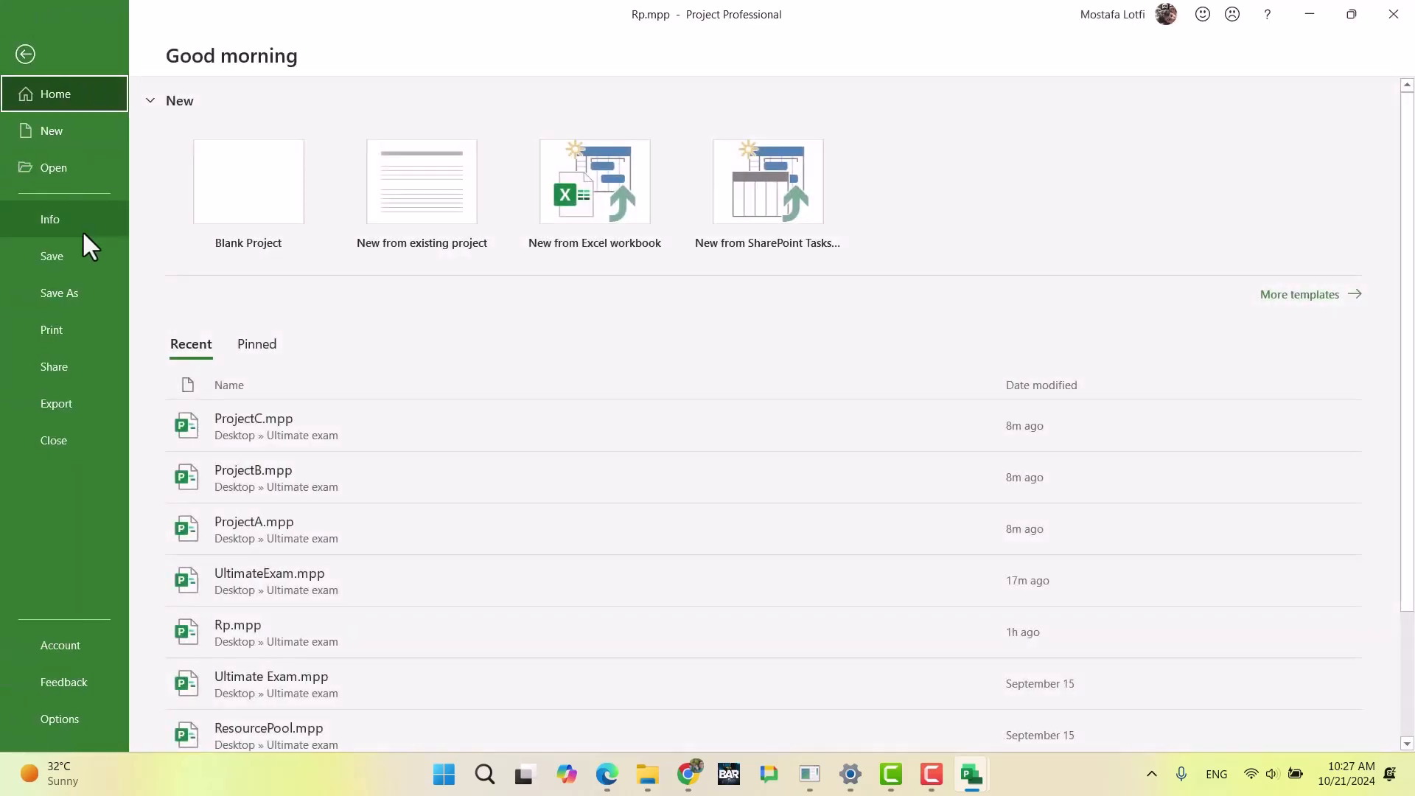
left_click(56, 720)
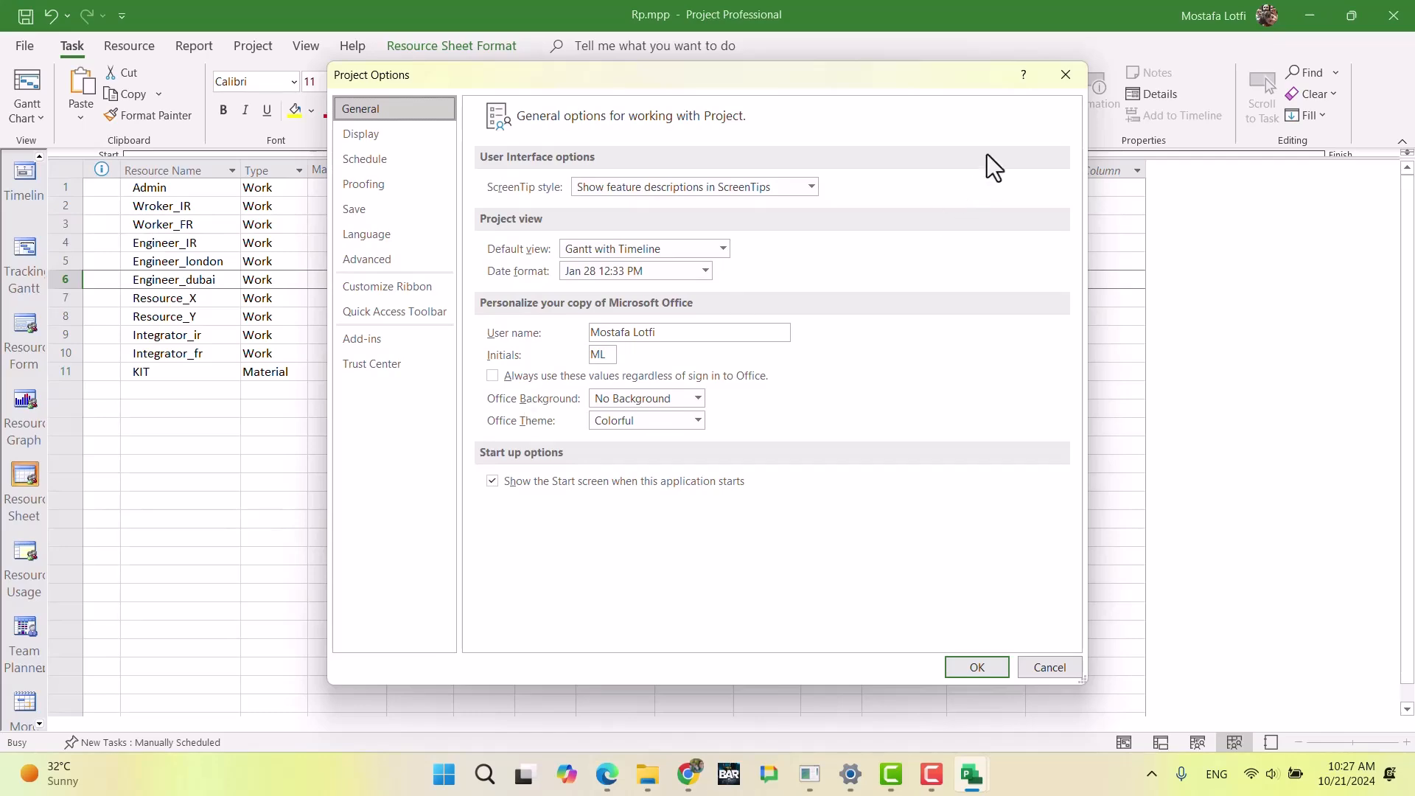
left_click(1065, 75)
Step: Use the Organizer to copy the Project Calendar from UltimateExam.mpp into Rp.mpp and return to the Resource Sheet
left_click(25, 48)
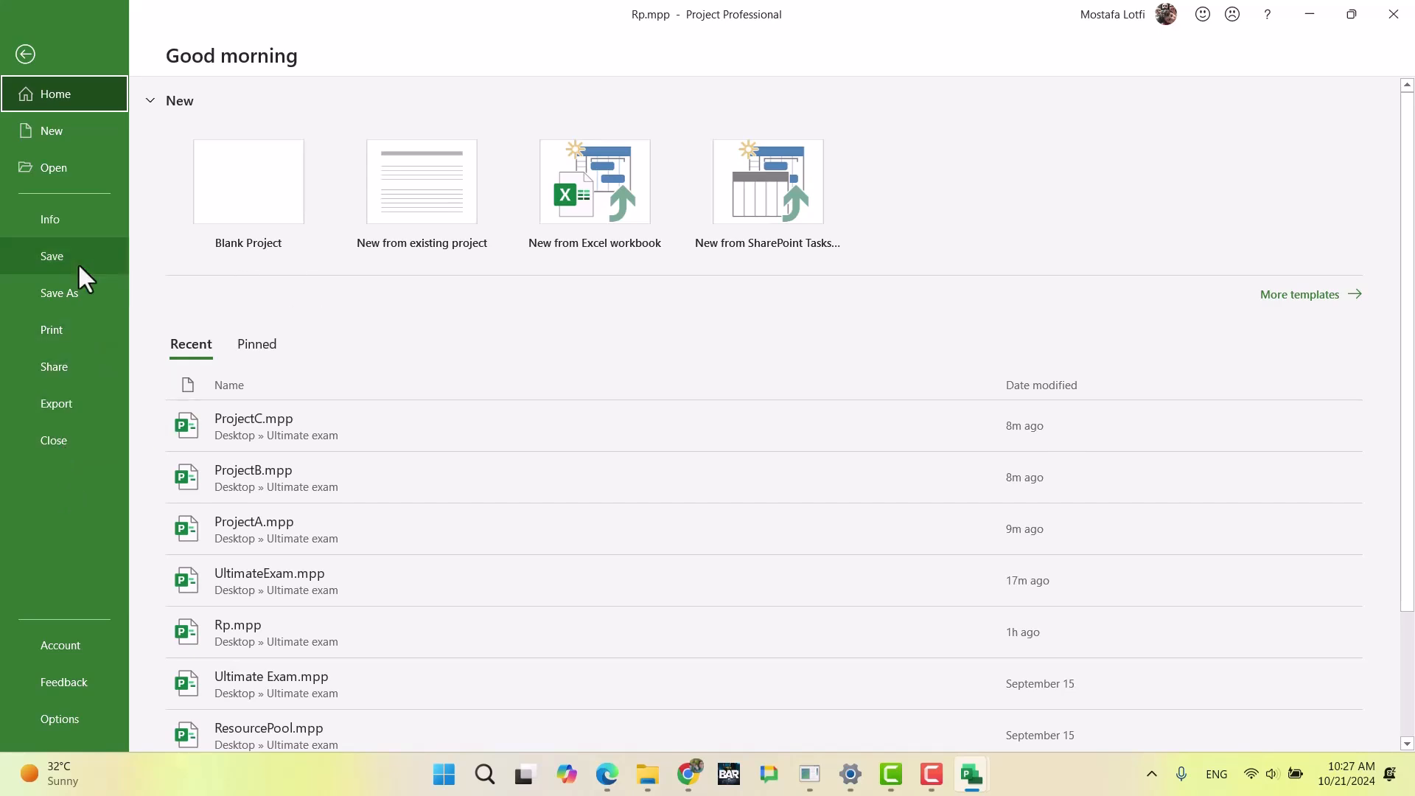
left_click(114, 219)
left_click(210, 345)
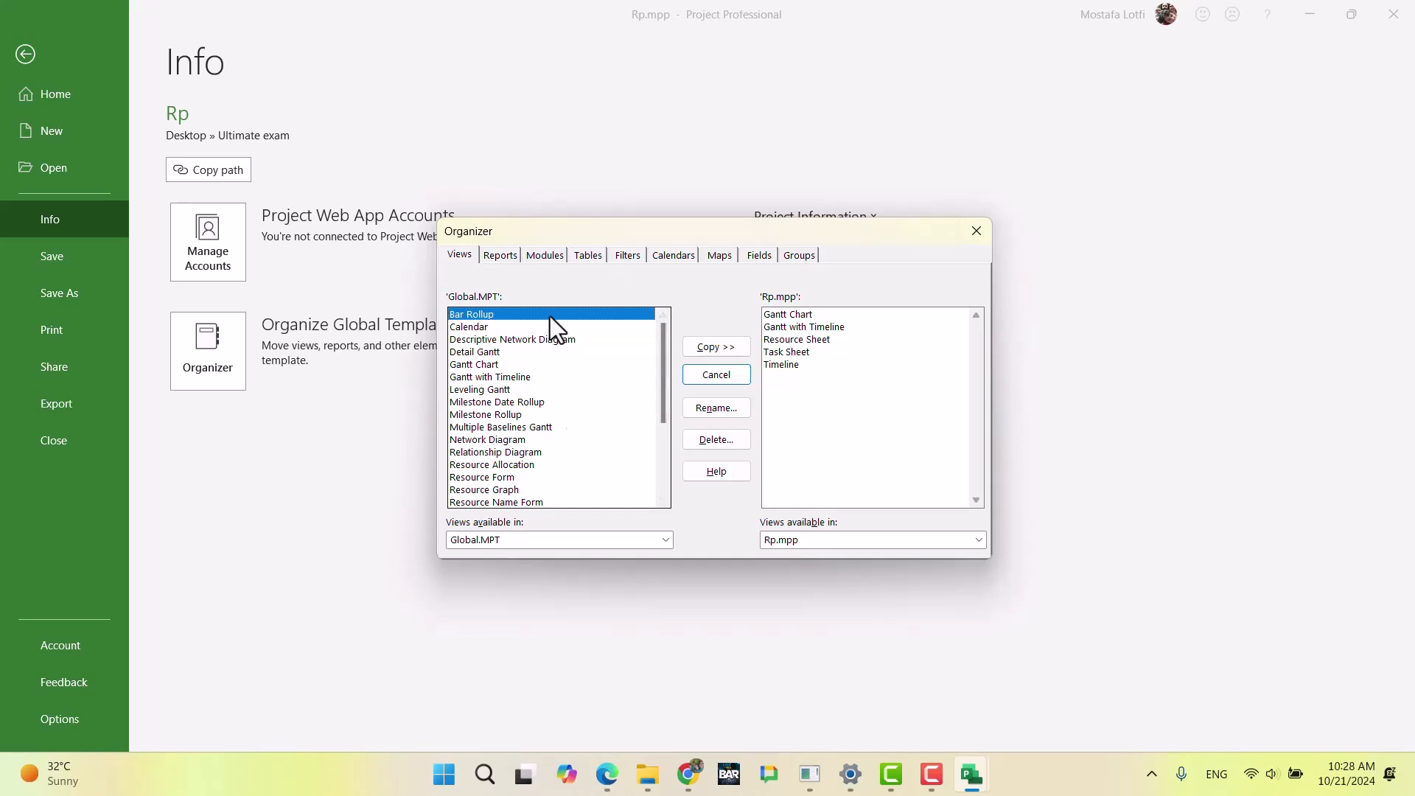
left_click(517, 543)
left_click(506, 577)
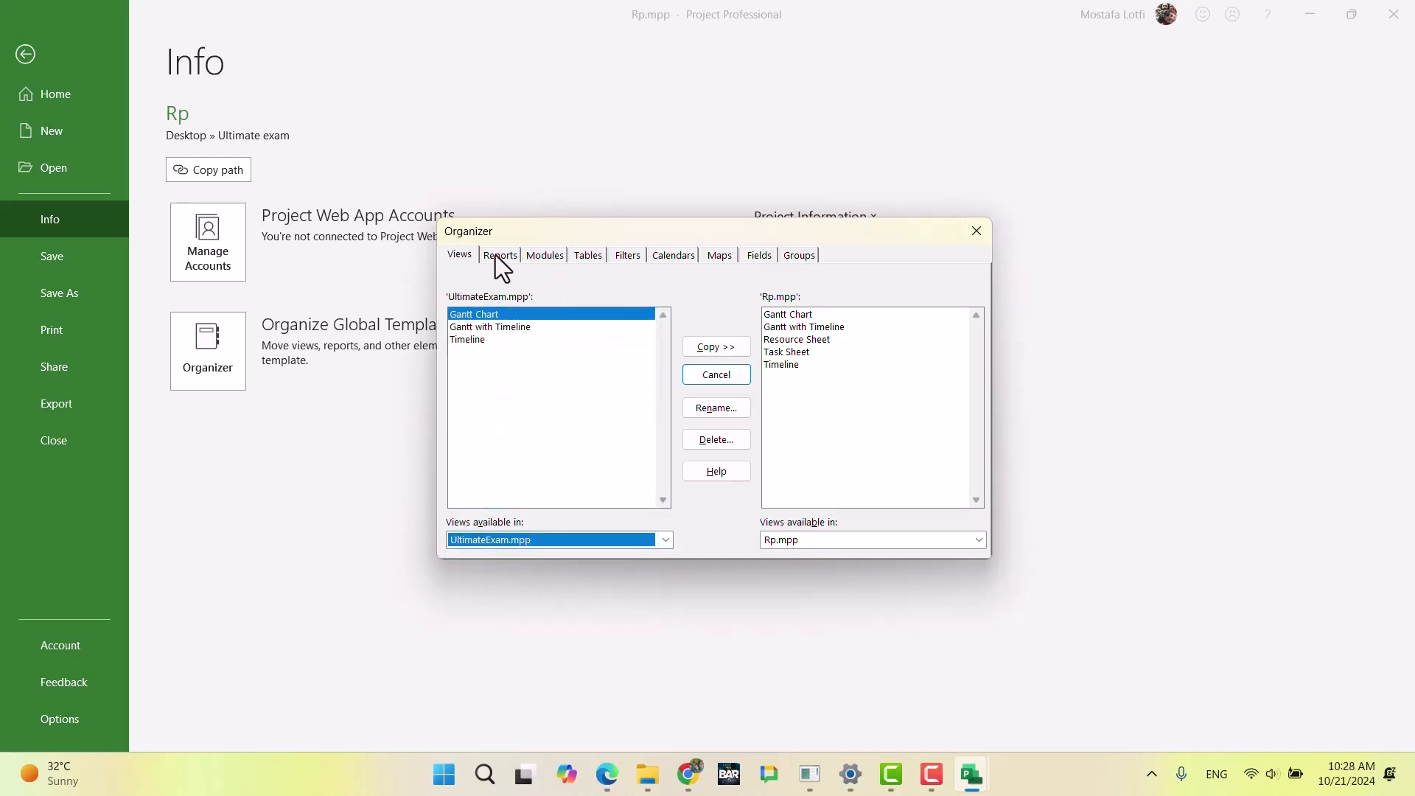
left_click(669, 258)
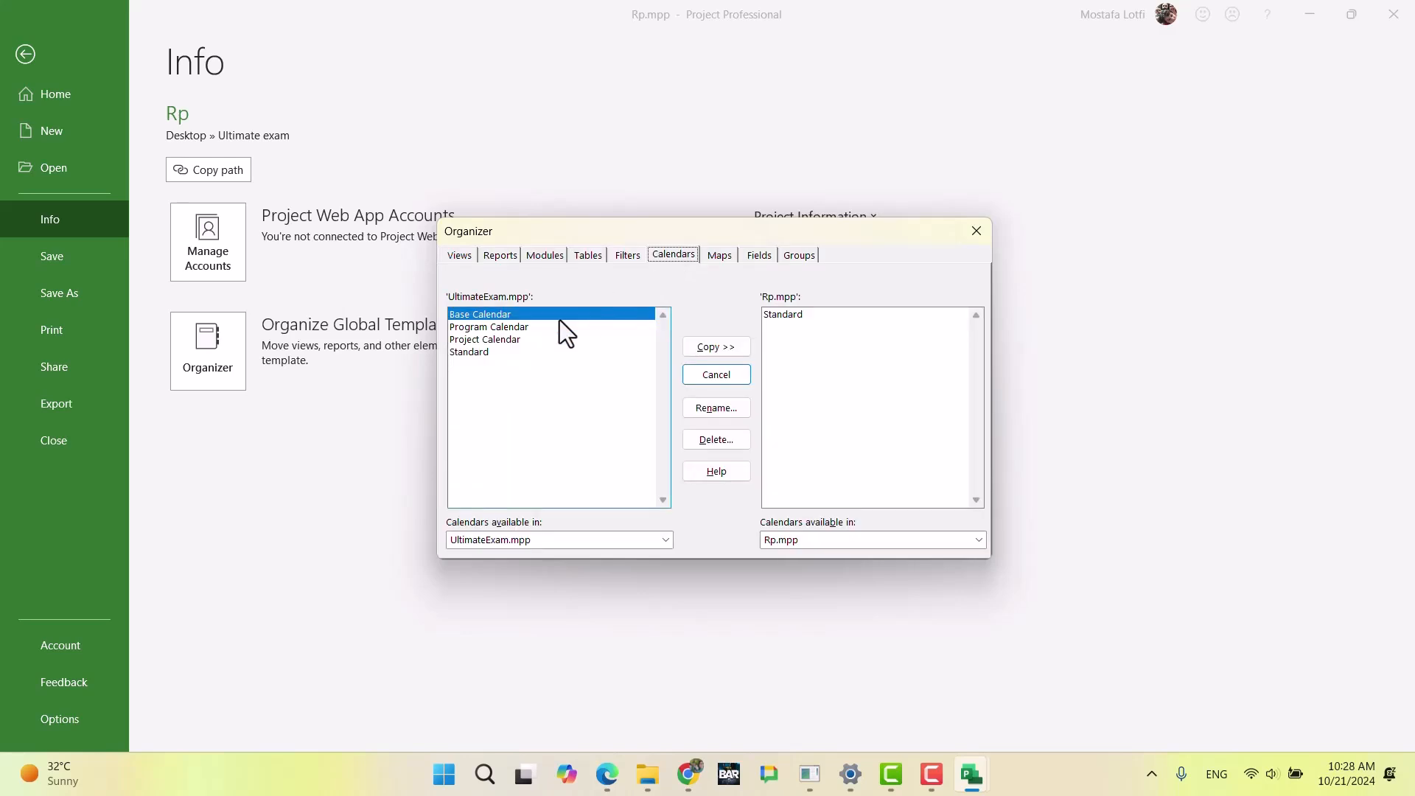
left_click(523, 340)
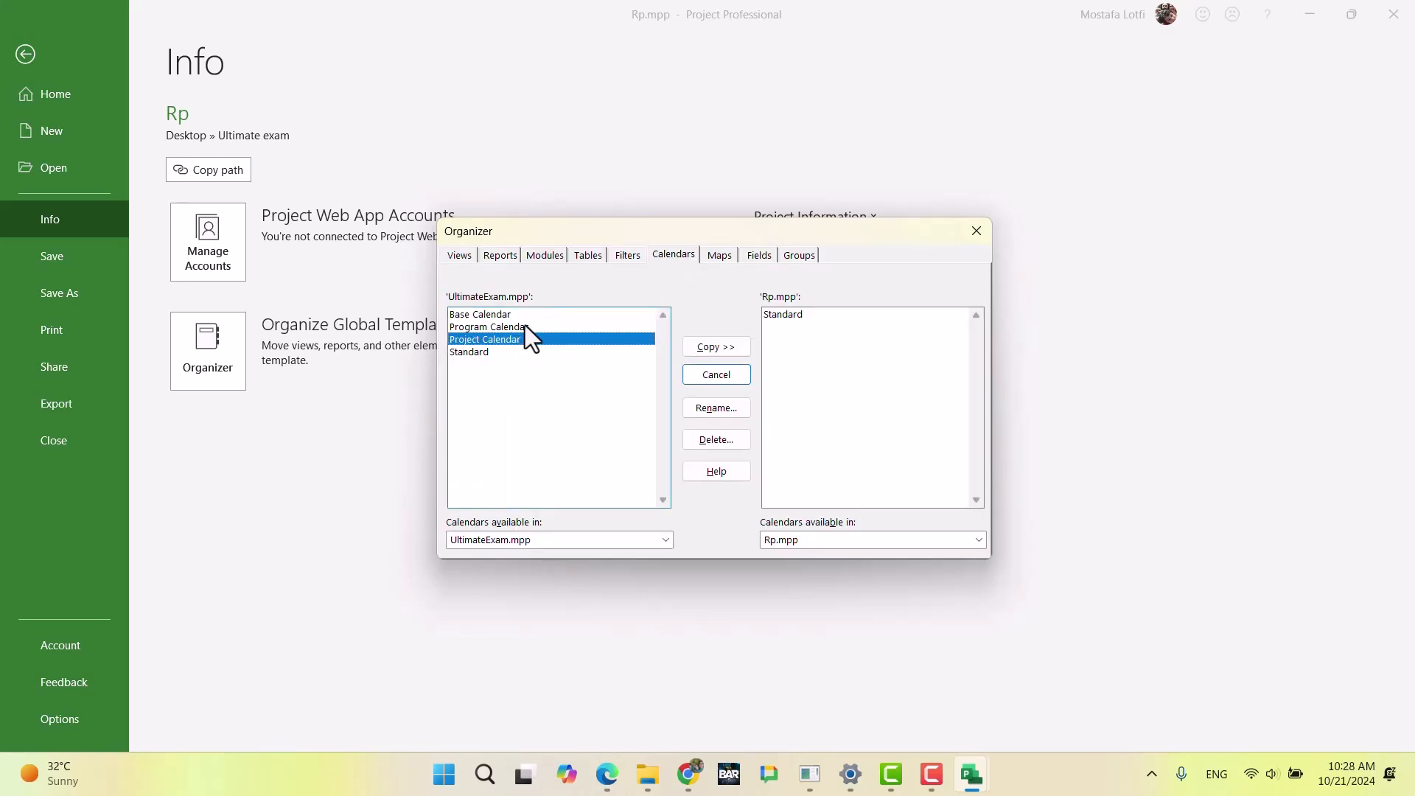
left_click(712, 347)
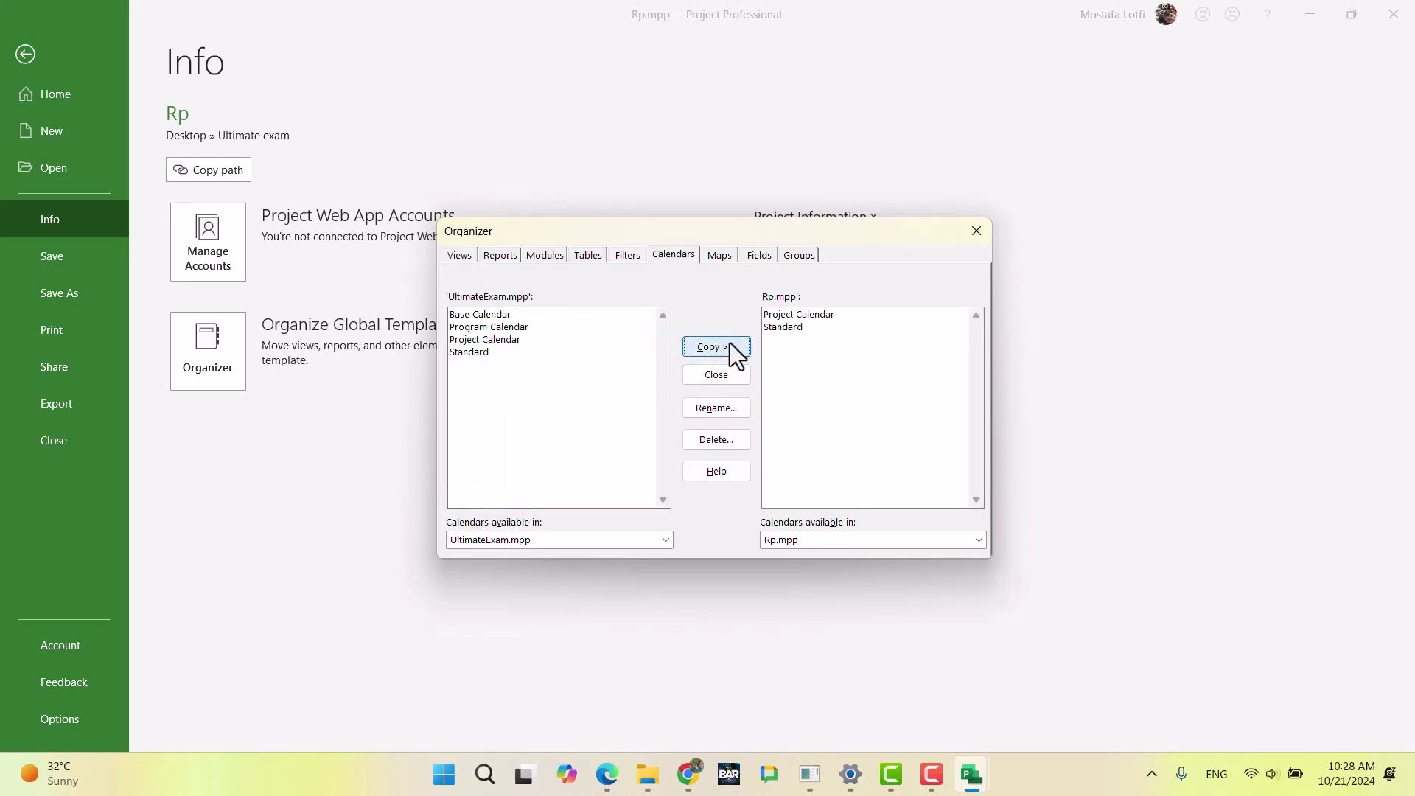
left_click(976, 230)
left_click(26, 54)
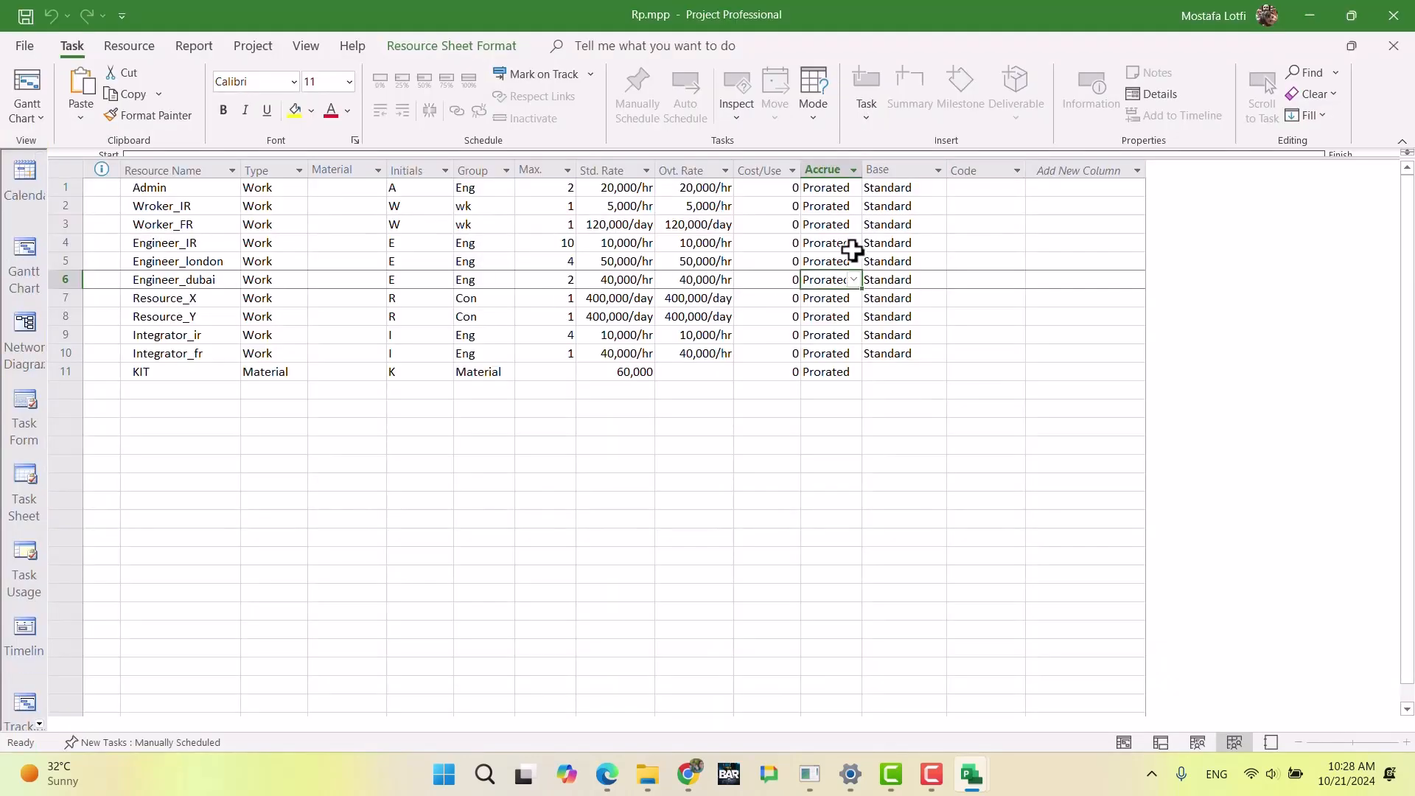
Step: Set the base calendar of the Admin resource to Project Calendar
left_click(906, 188)
left_click(939, 190)
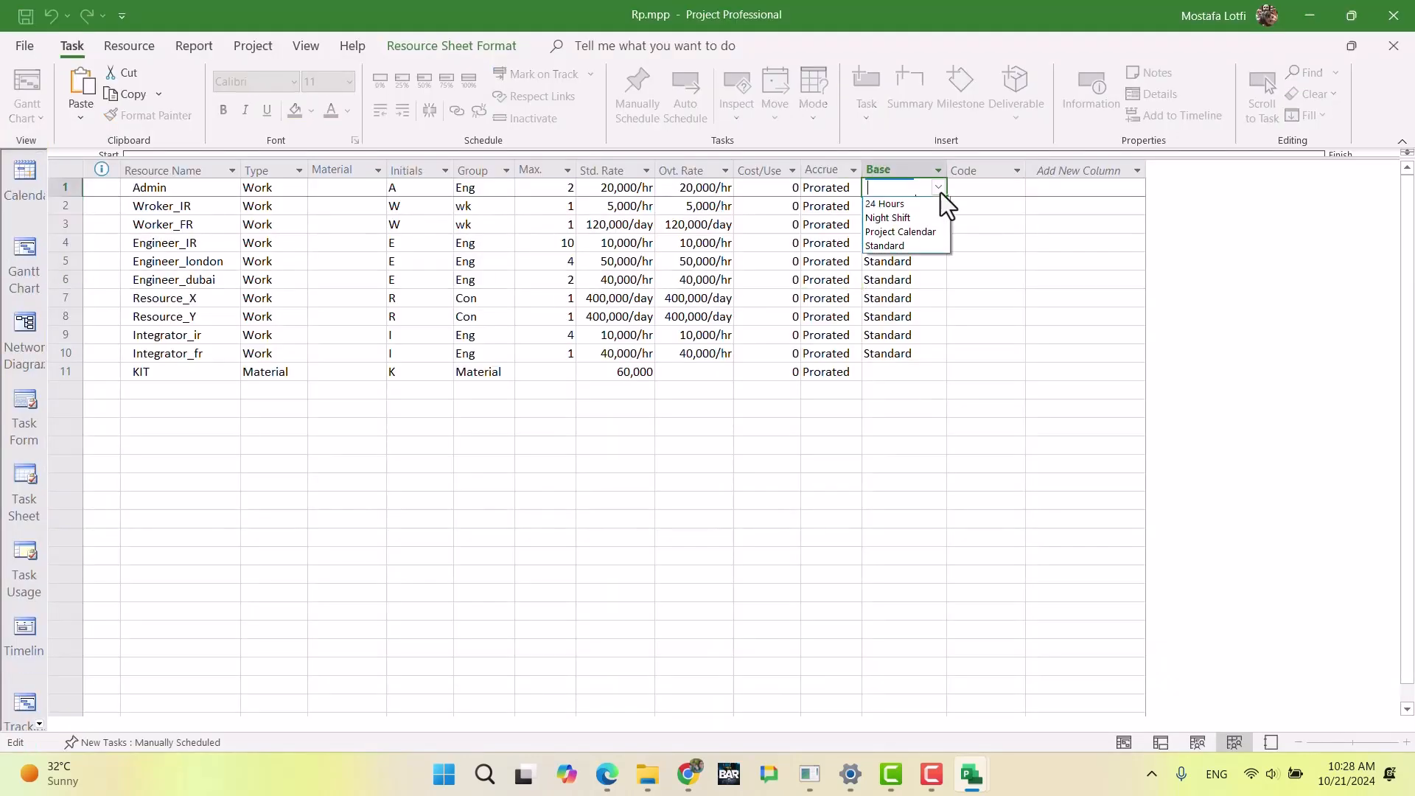
left_click(913, 233)
left_click(894, 337)
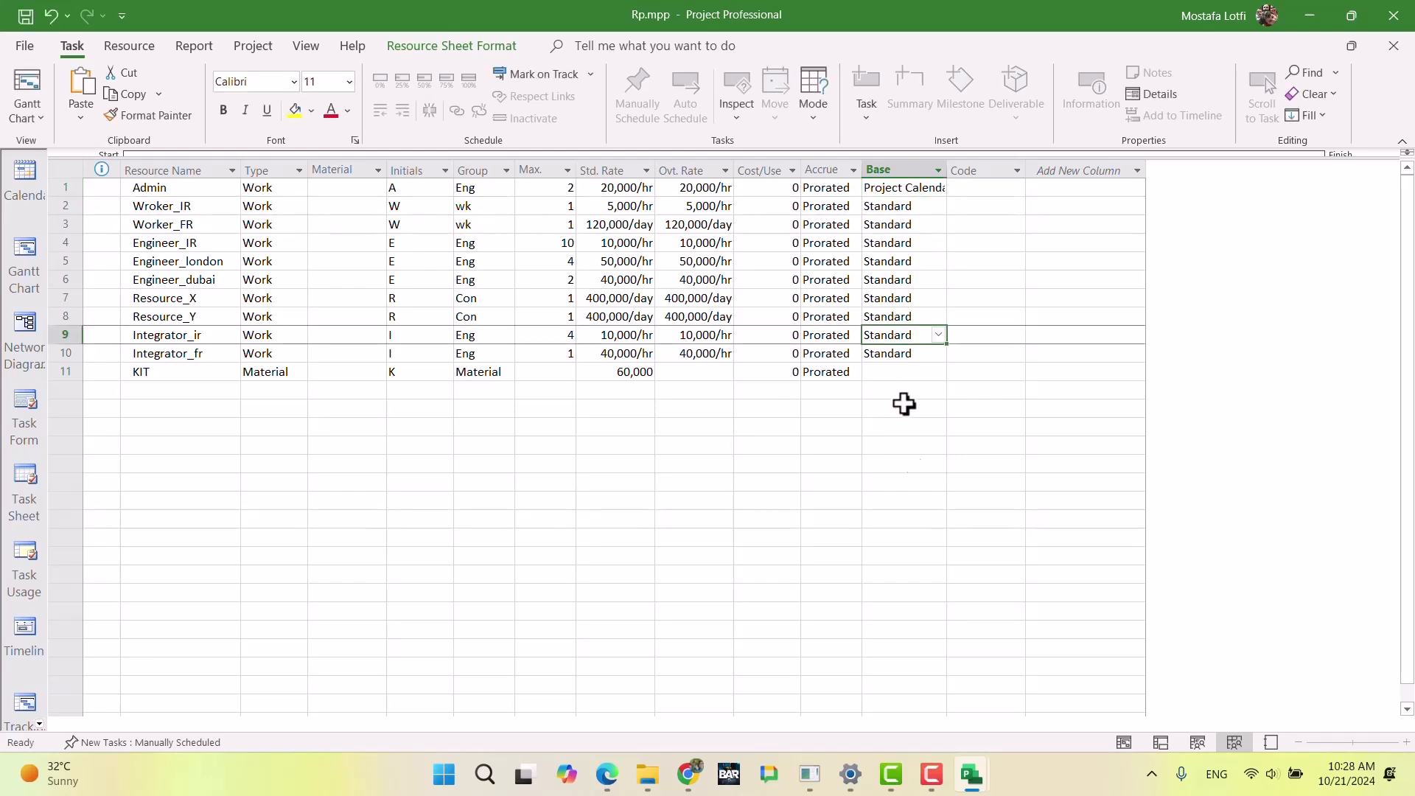
Step: Switch to the exam document in Chrome and read the Admin, Worker and Engineer (Iran) requirements on availability, costs and working days
left_click(688, 774)
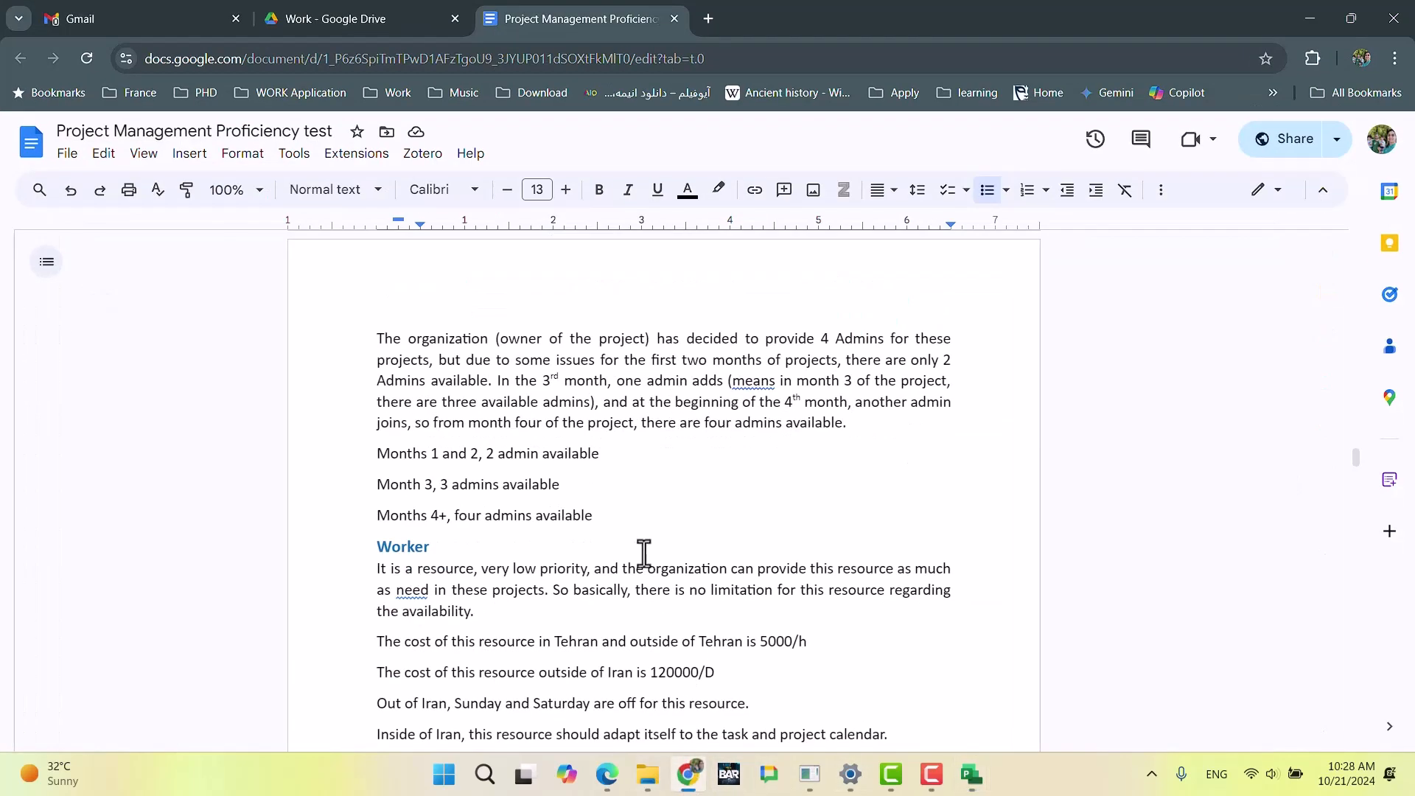
scroll(638, 490, "down", 3)
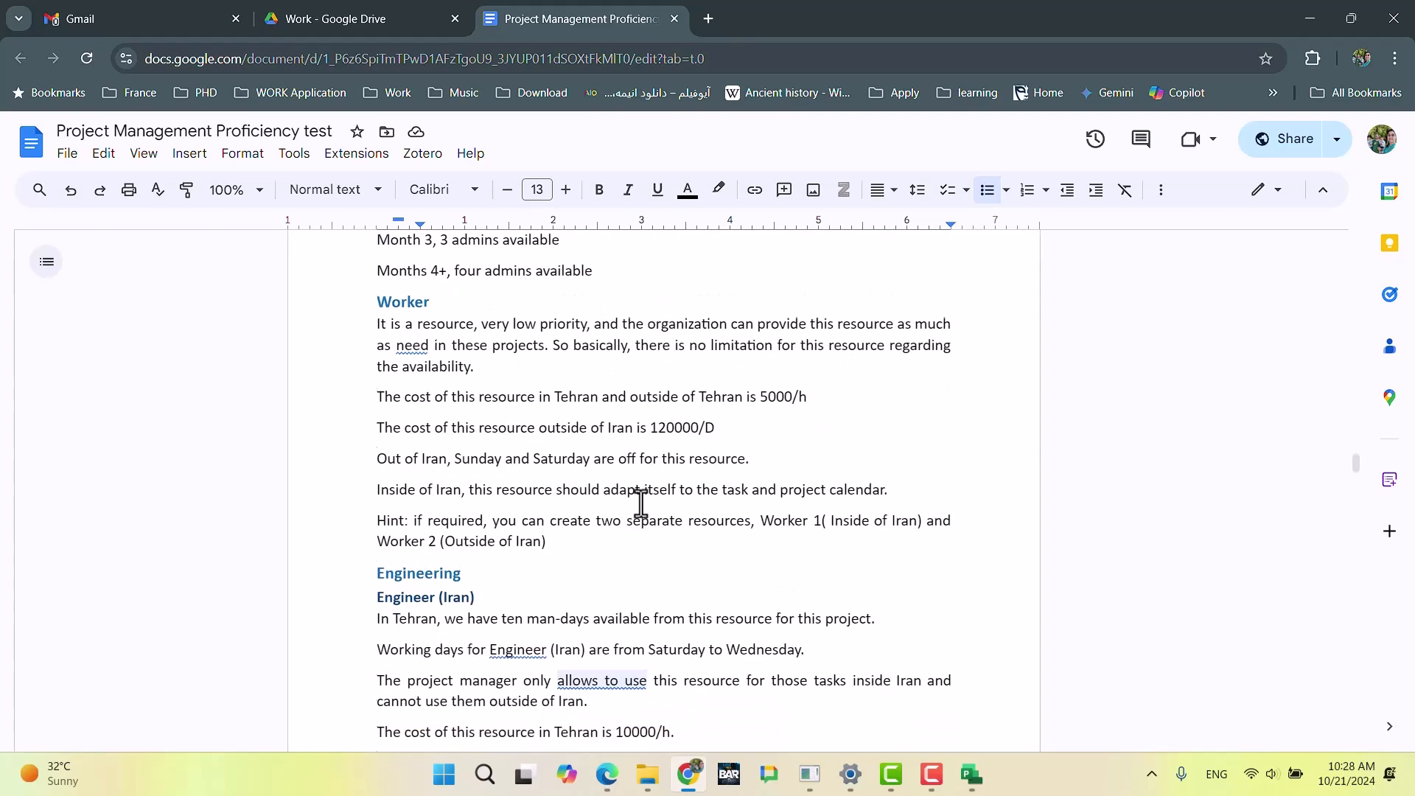
scroll(640, 504, "up", 3)
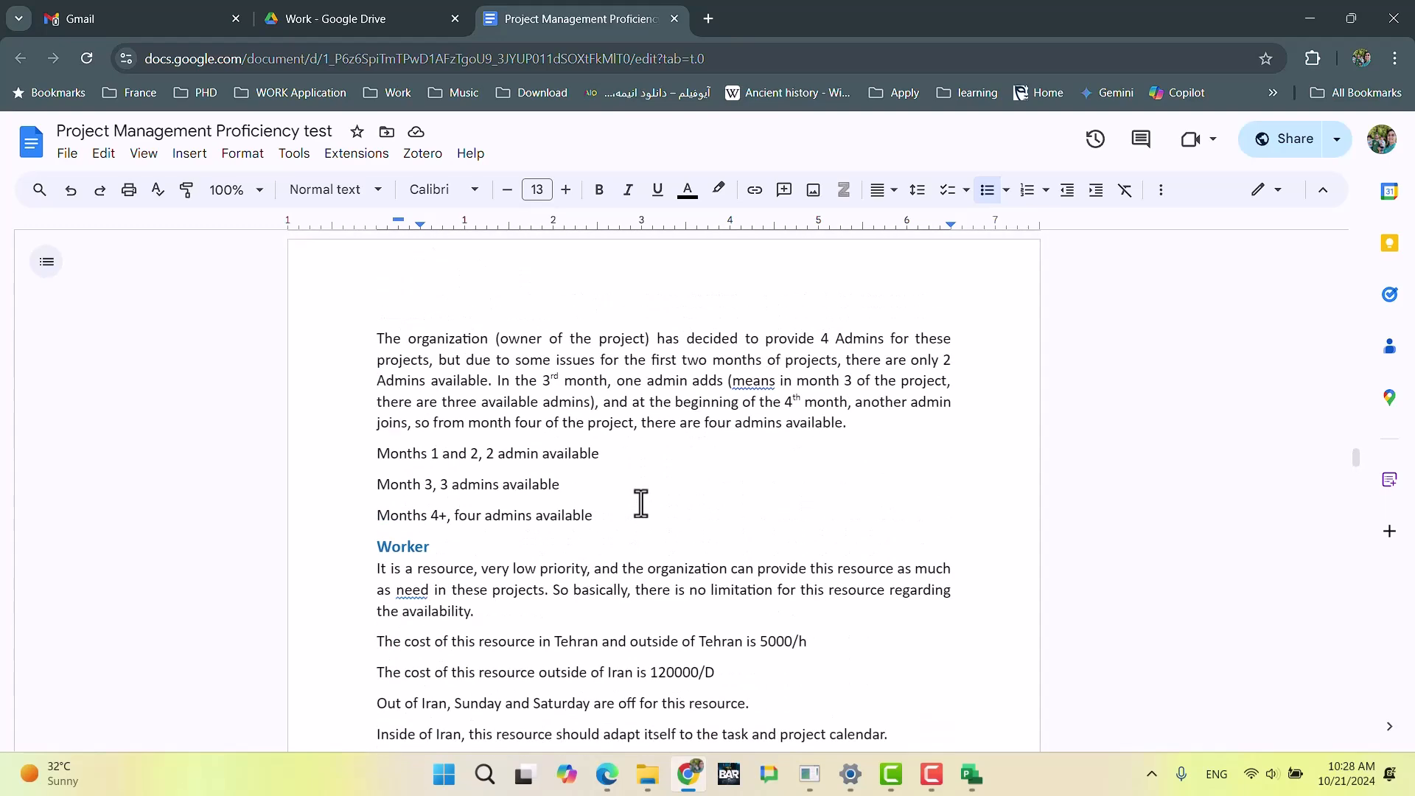
scroll(641, 503, "up", 9)
scroll(641, 504, "down", 6)
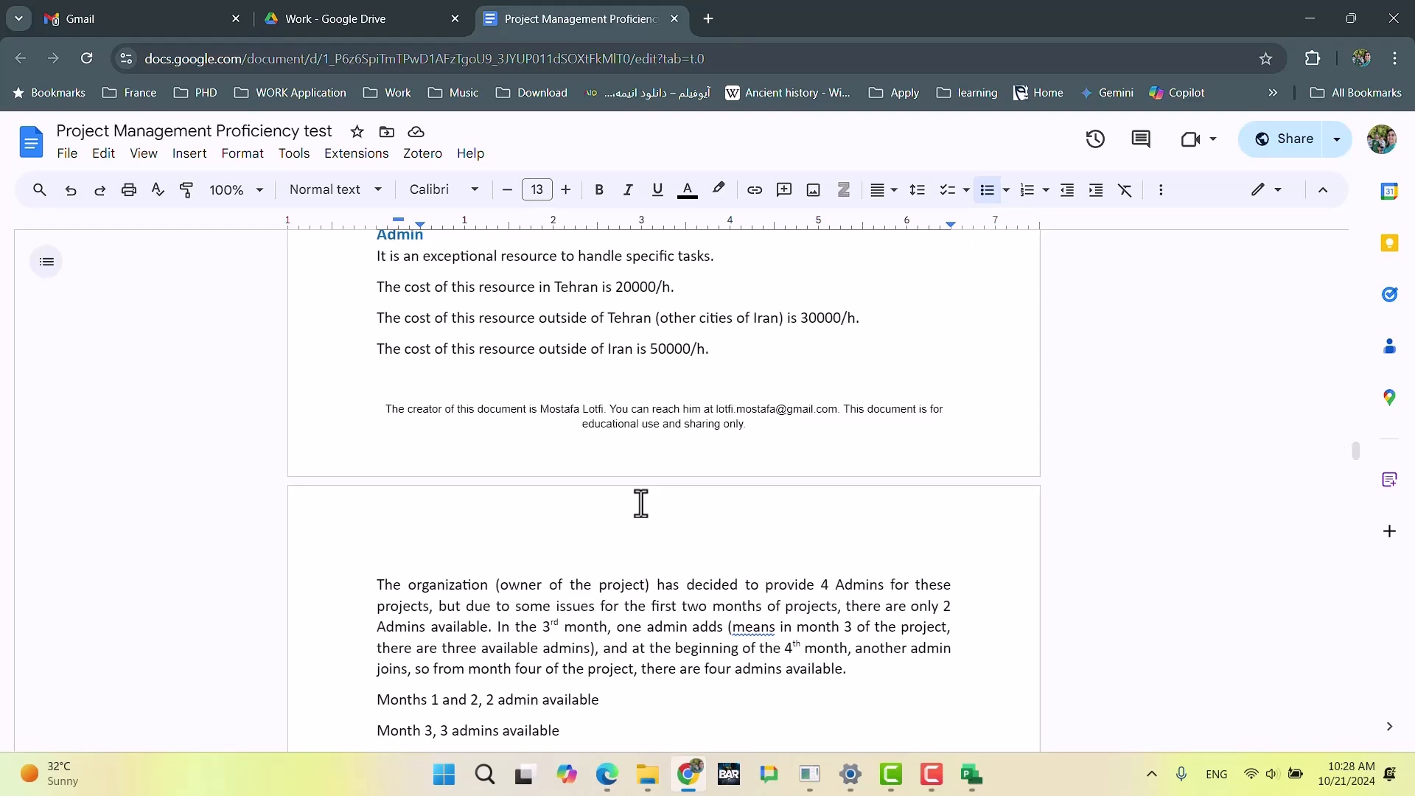
scroll(608, 514, "down", 3)
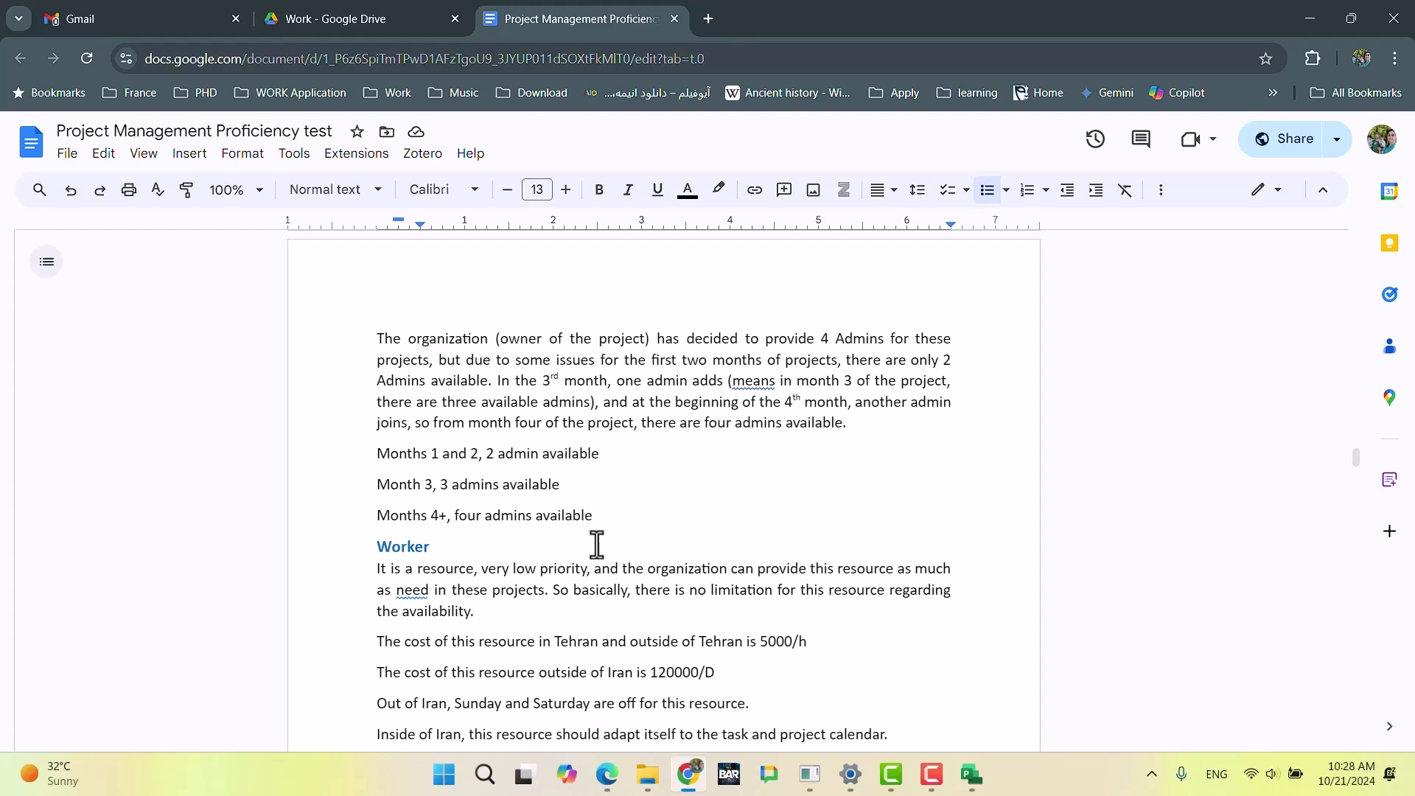
scroll(518, 609, "down", 3)
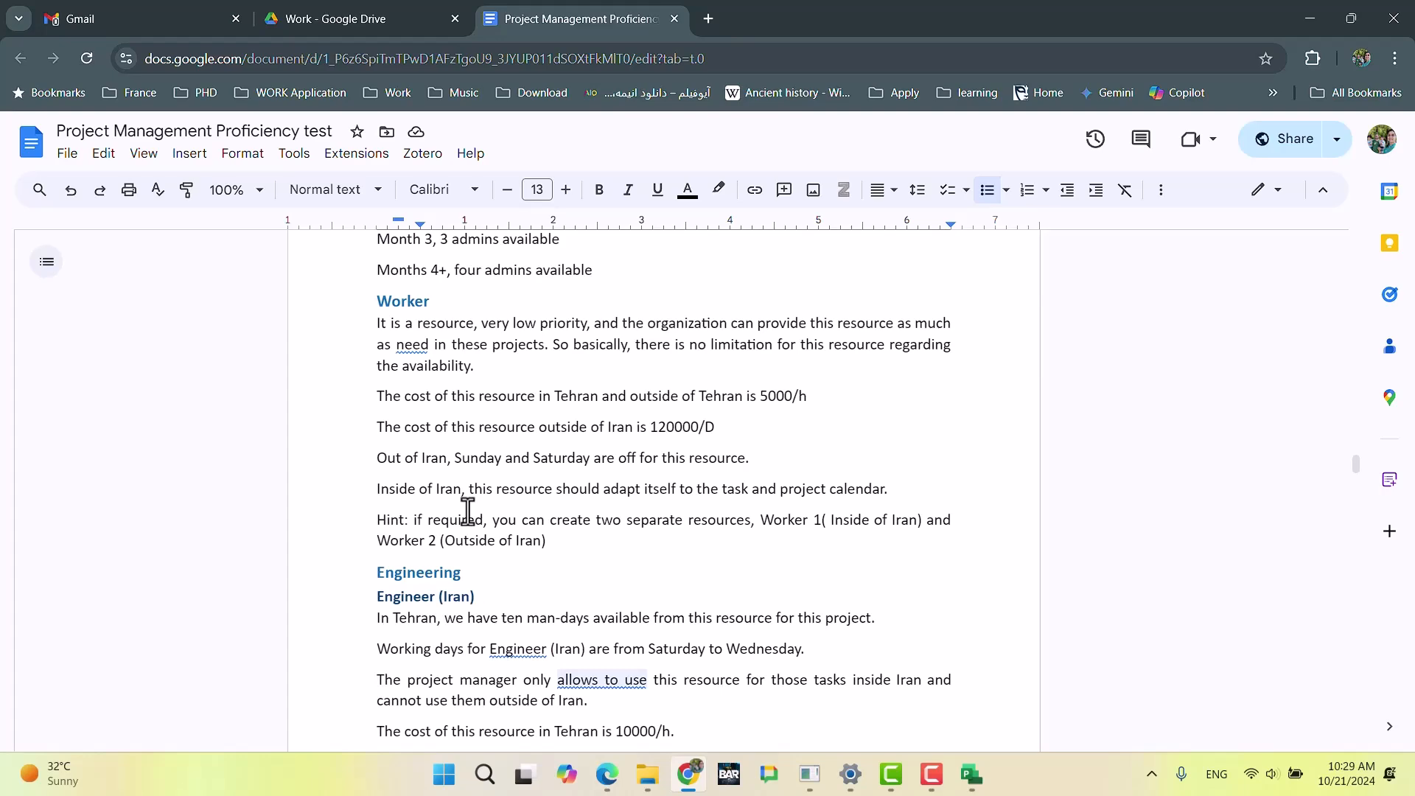
Step: Switch back to Rp.mpp in Project and set the base calendar of the Wroker_IR resource to Project Calendar
left_click(687, 774)
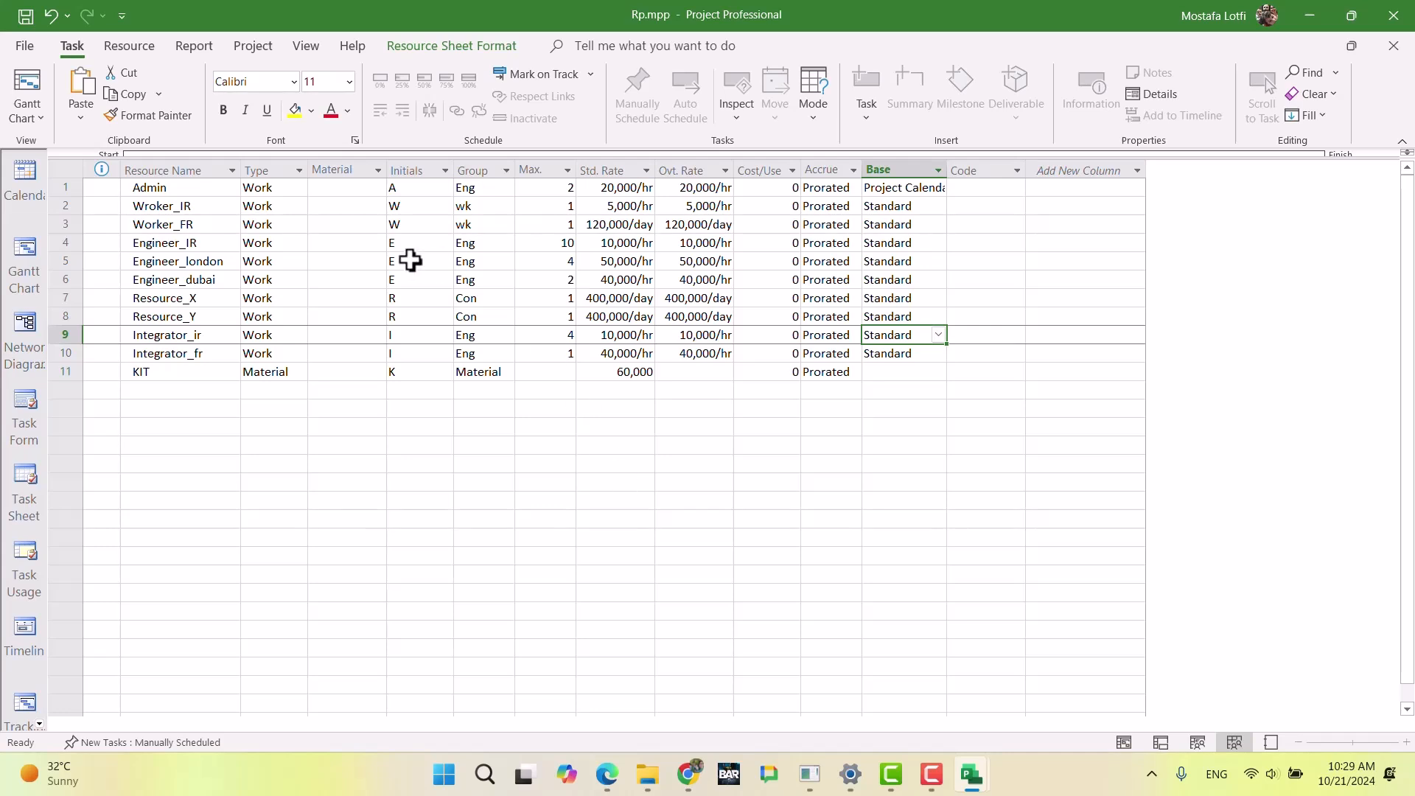
left_click(901, 207)
left_click(937, 205)
left_click(909, 251)
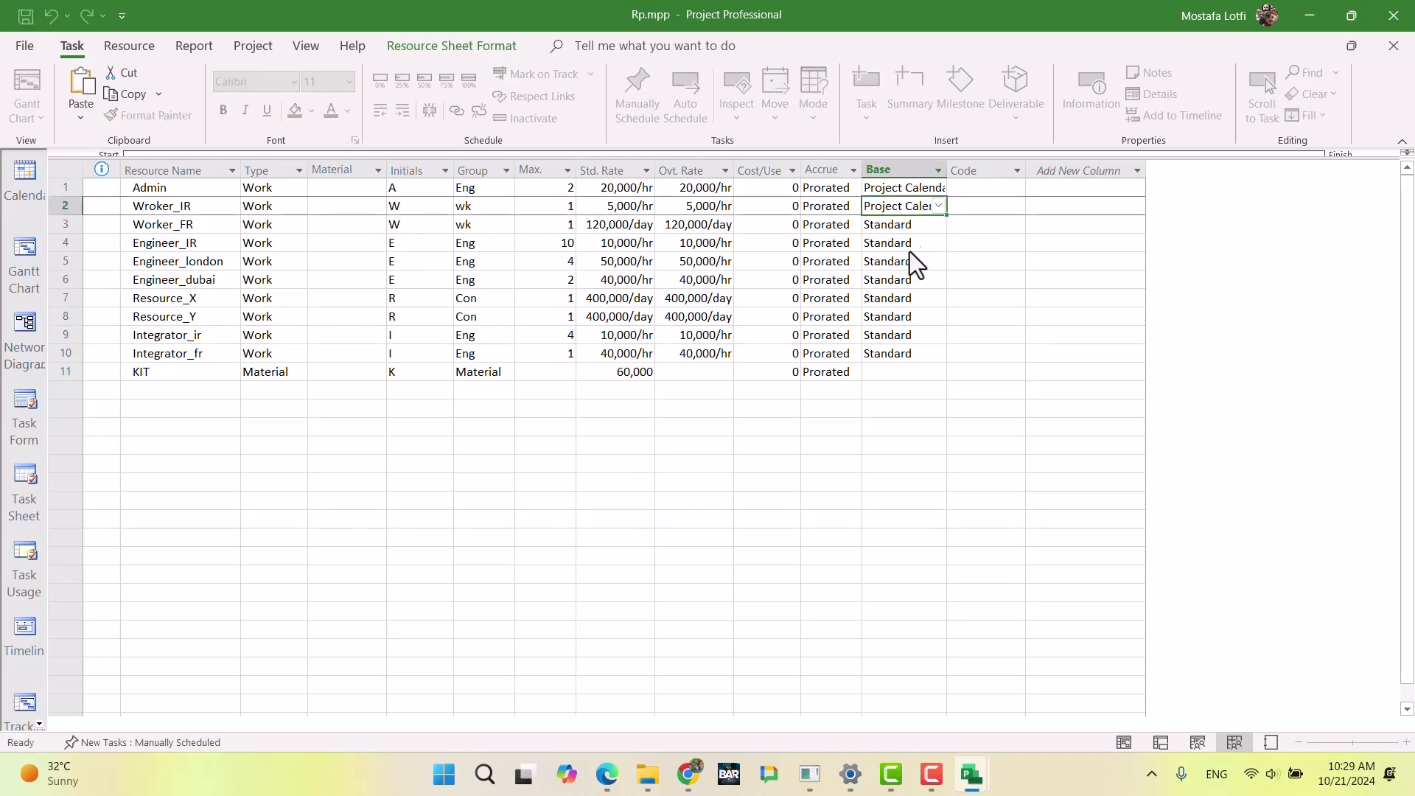
Step: Check the Worker's days off outside Iran in the exam document in Chrome, and return to Rp.mpp in Project
left_click(905, 226)
left_click(693, 773)
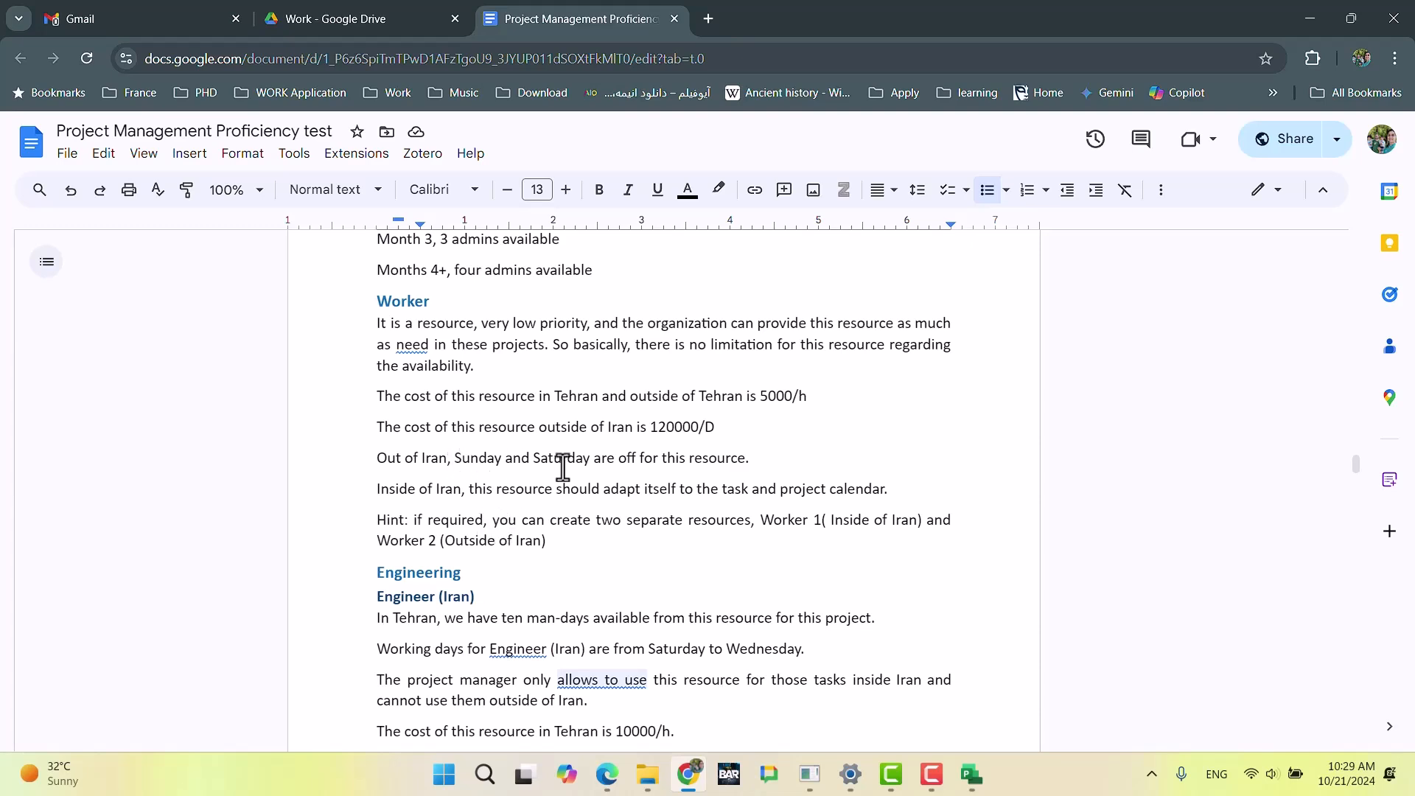
left_click(688, 774)
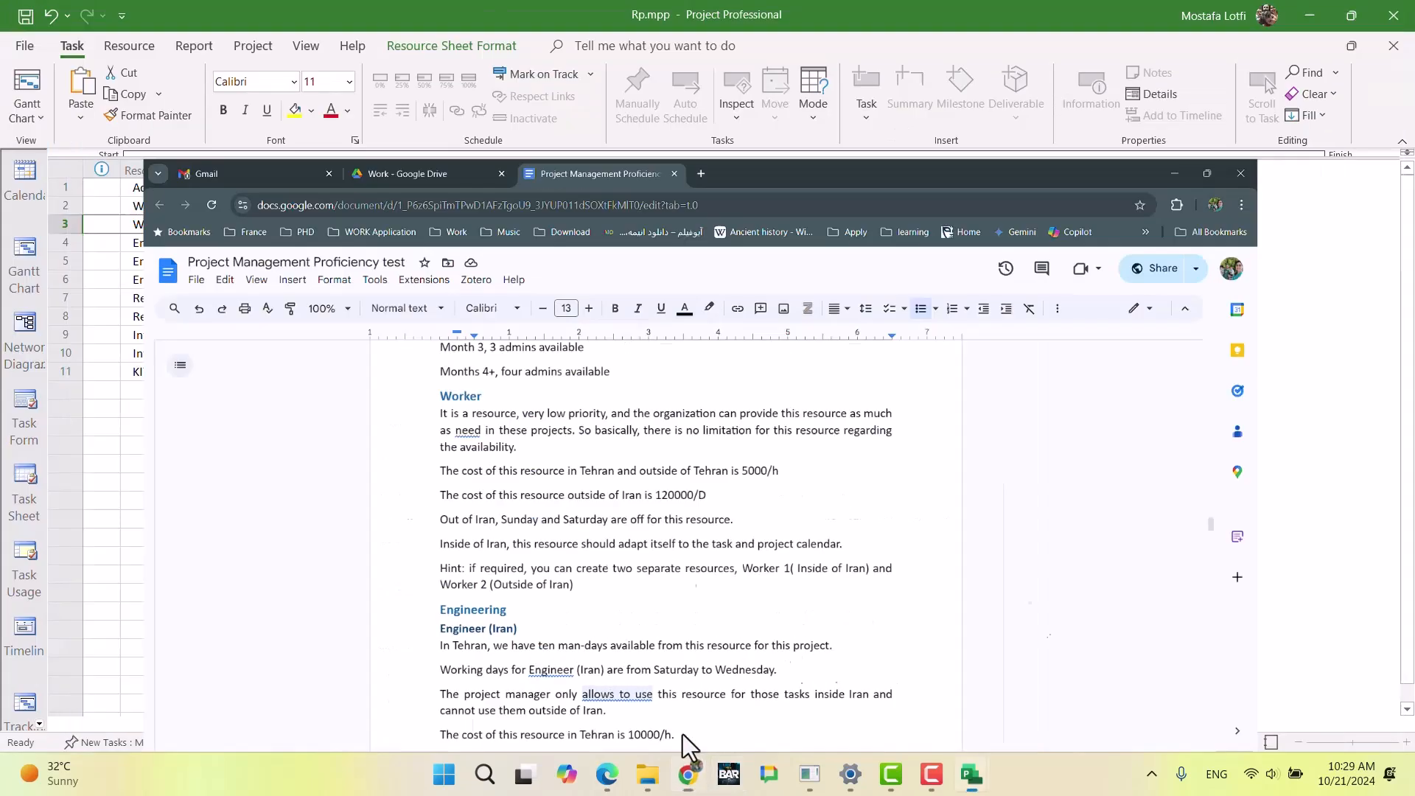
left_click(411, 295)
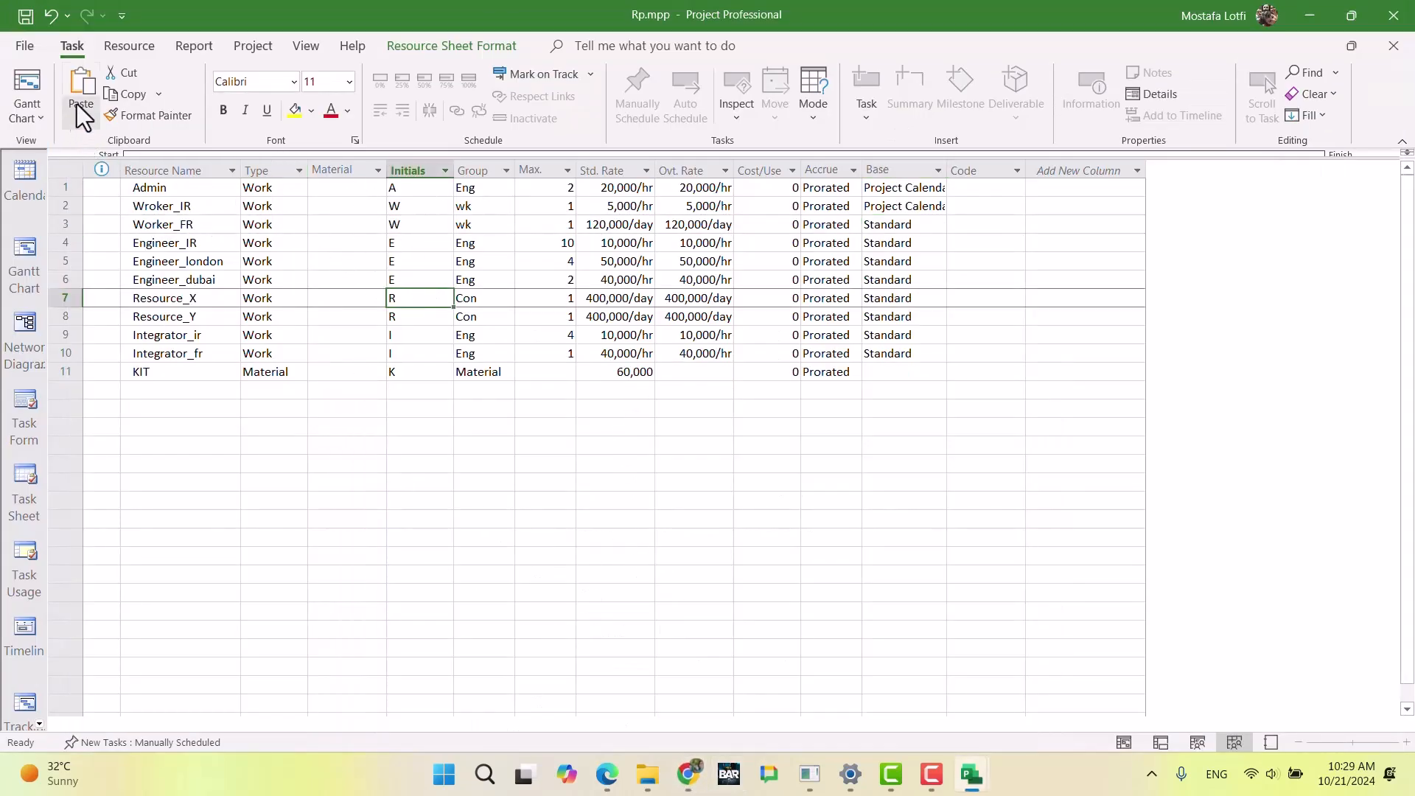
left_click(533, 274)
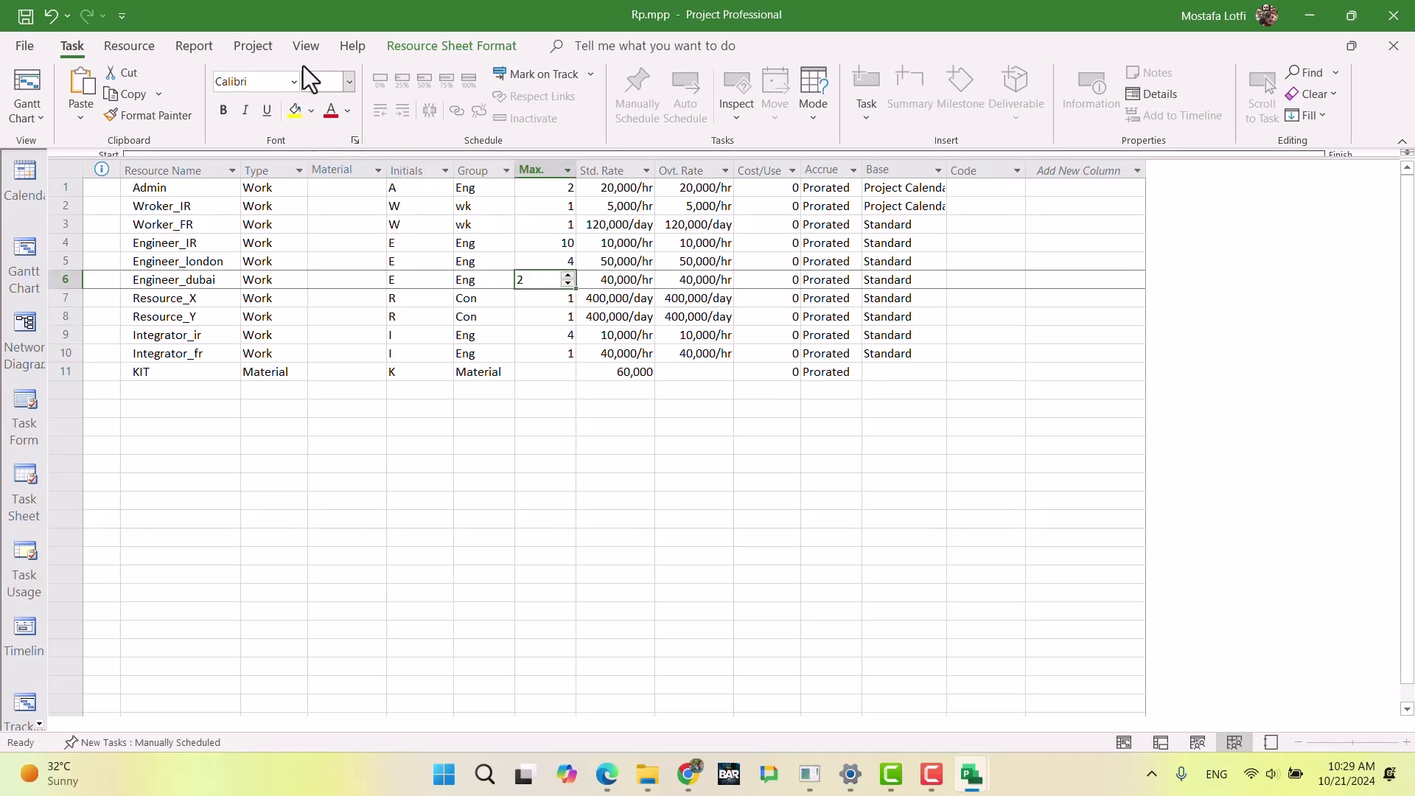
Step: Change Rp.mpp to the Gantt Chart view and hide the view bar
left_click(29, 254)
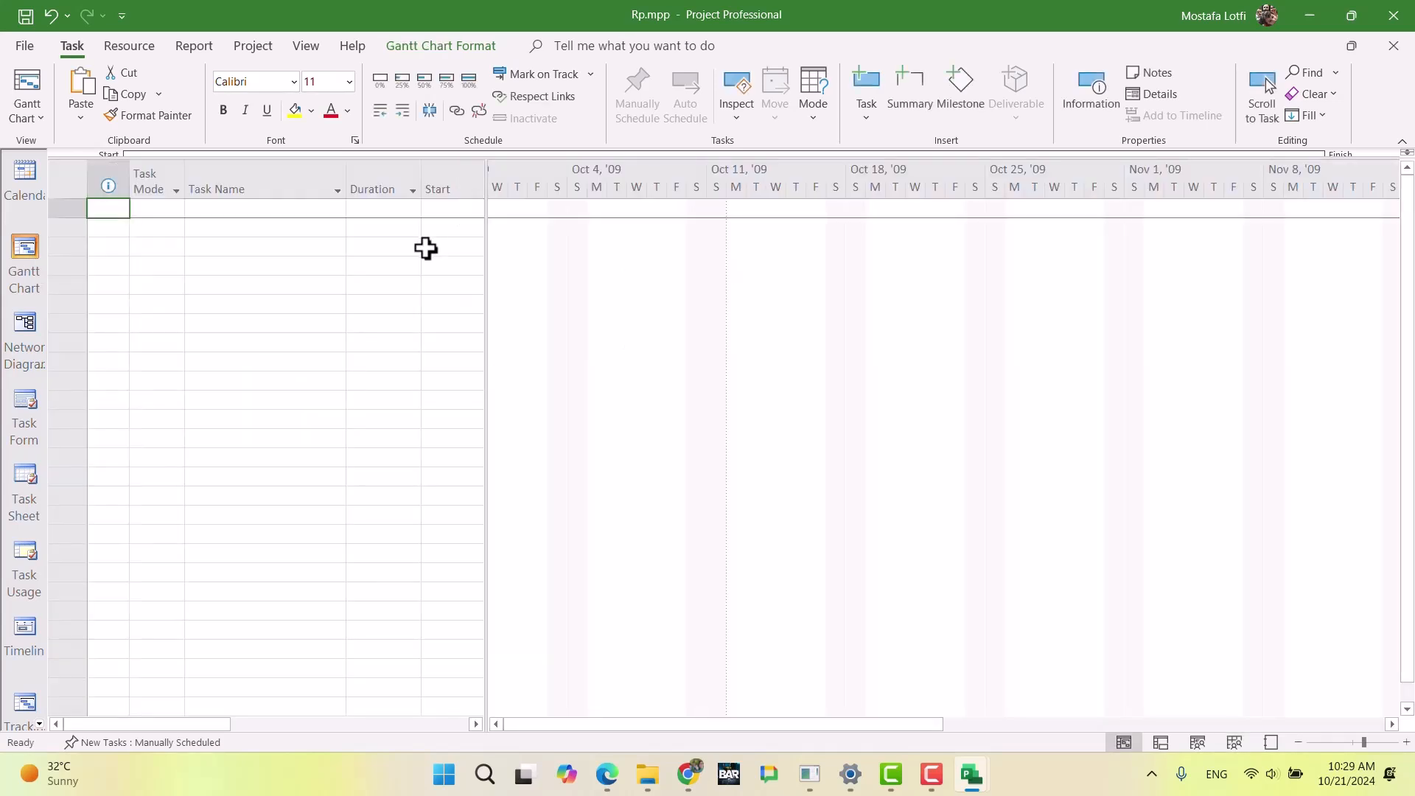
right_click(28, 227)
left_click(104, 617)
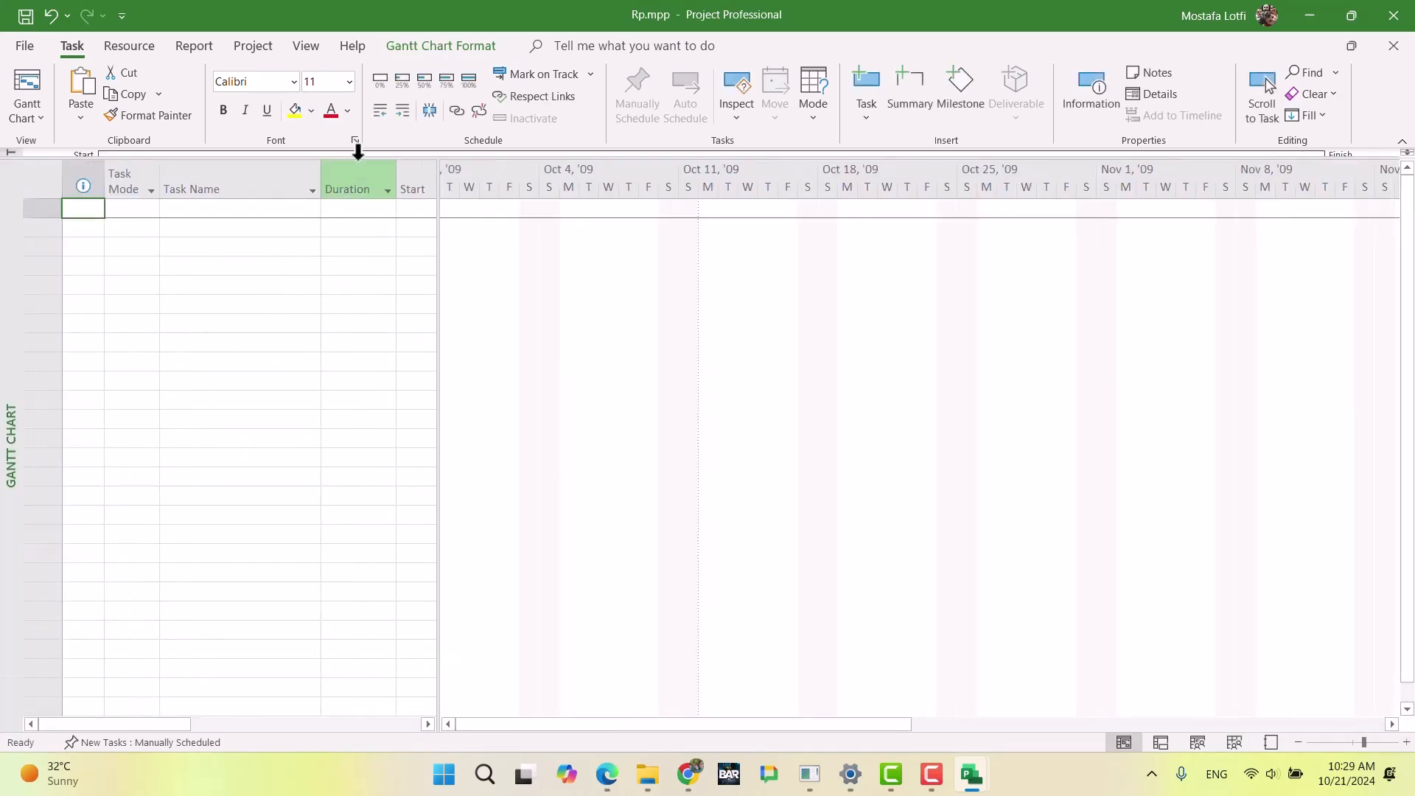
Step: Open the Change Working Time settings and recheck the Worker's days off in the exam document in Chrome
left_click(257, 48)
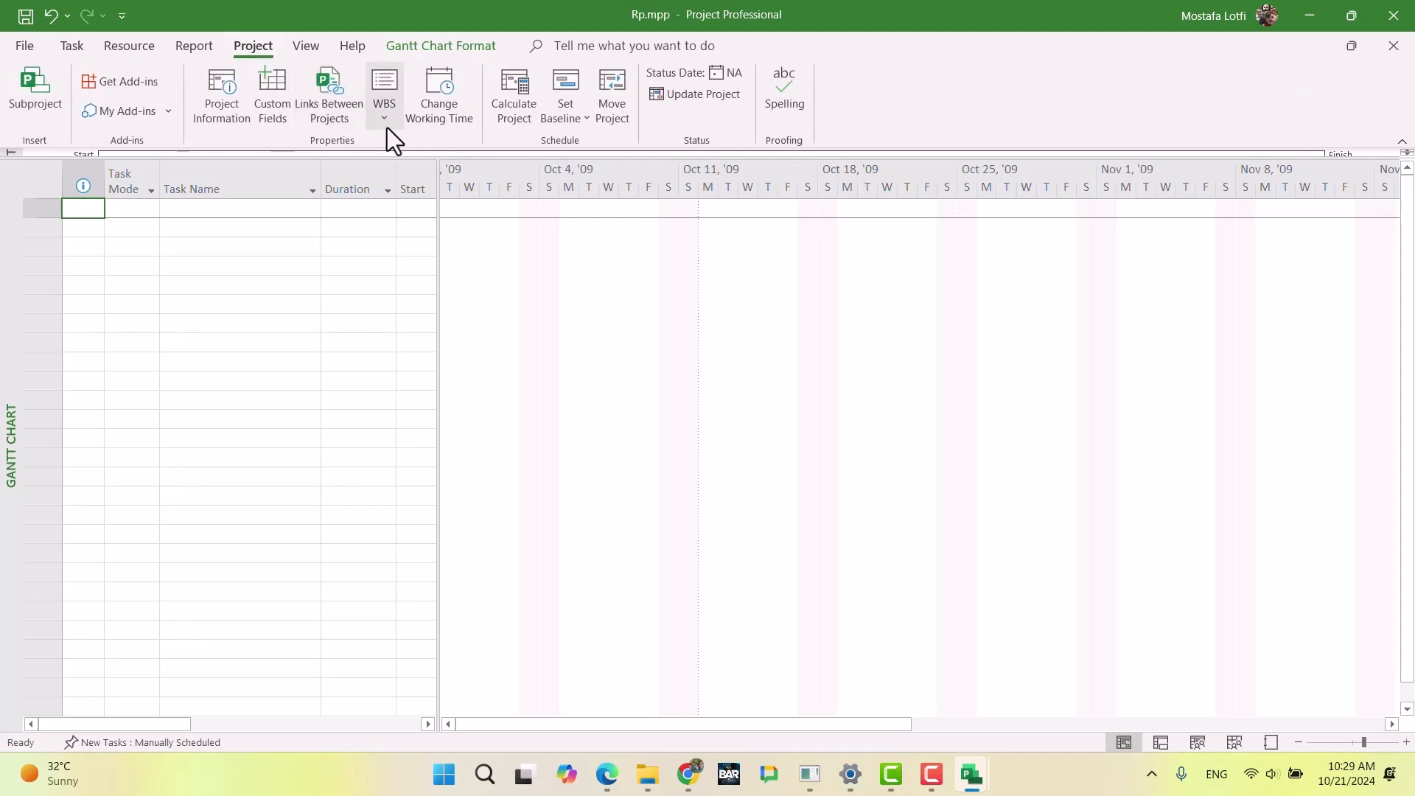
left_click(435, 117)
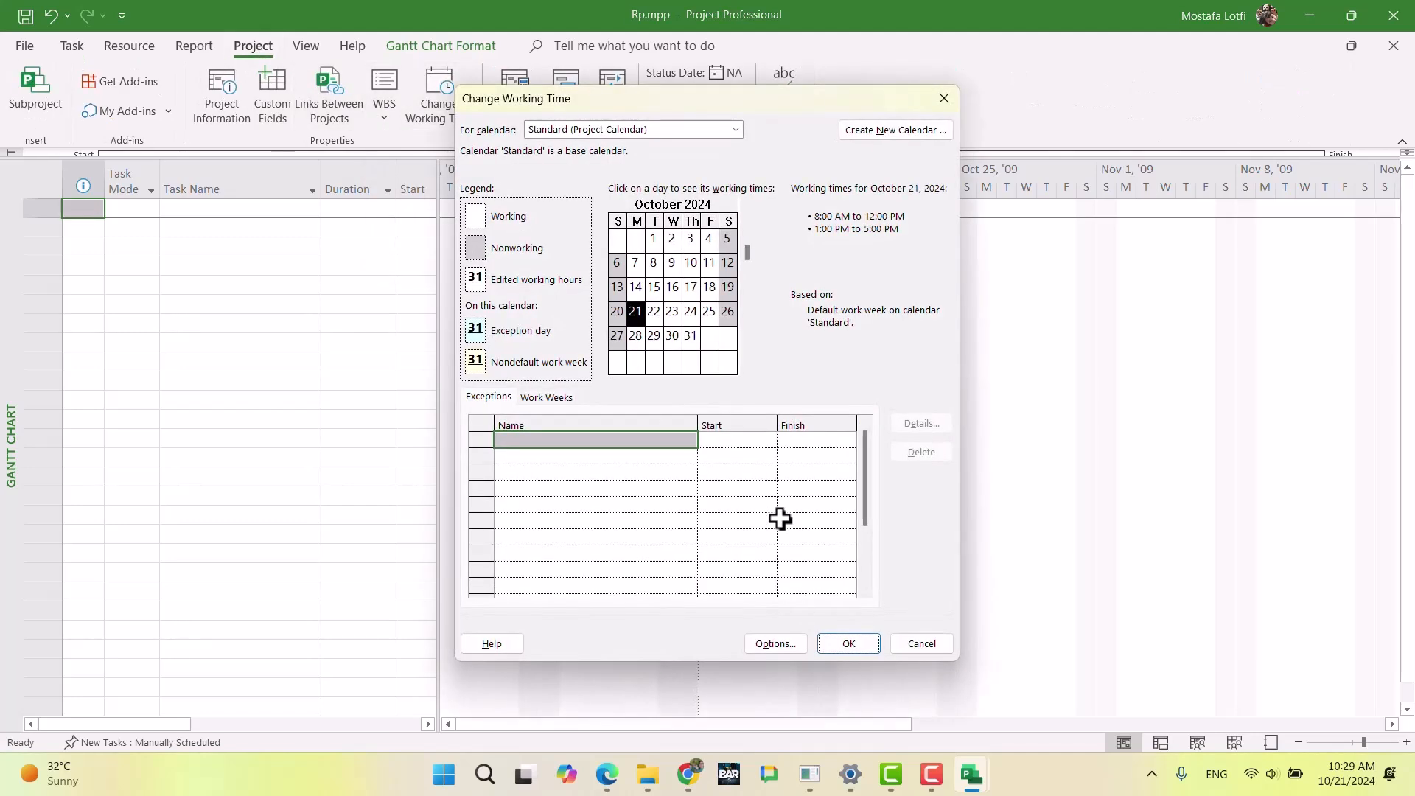
left_click(688, 775)
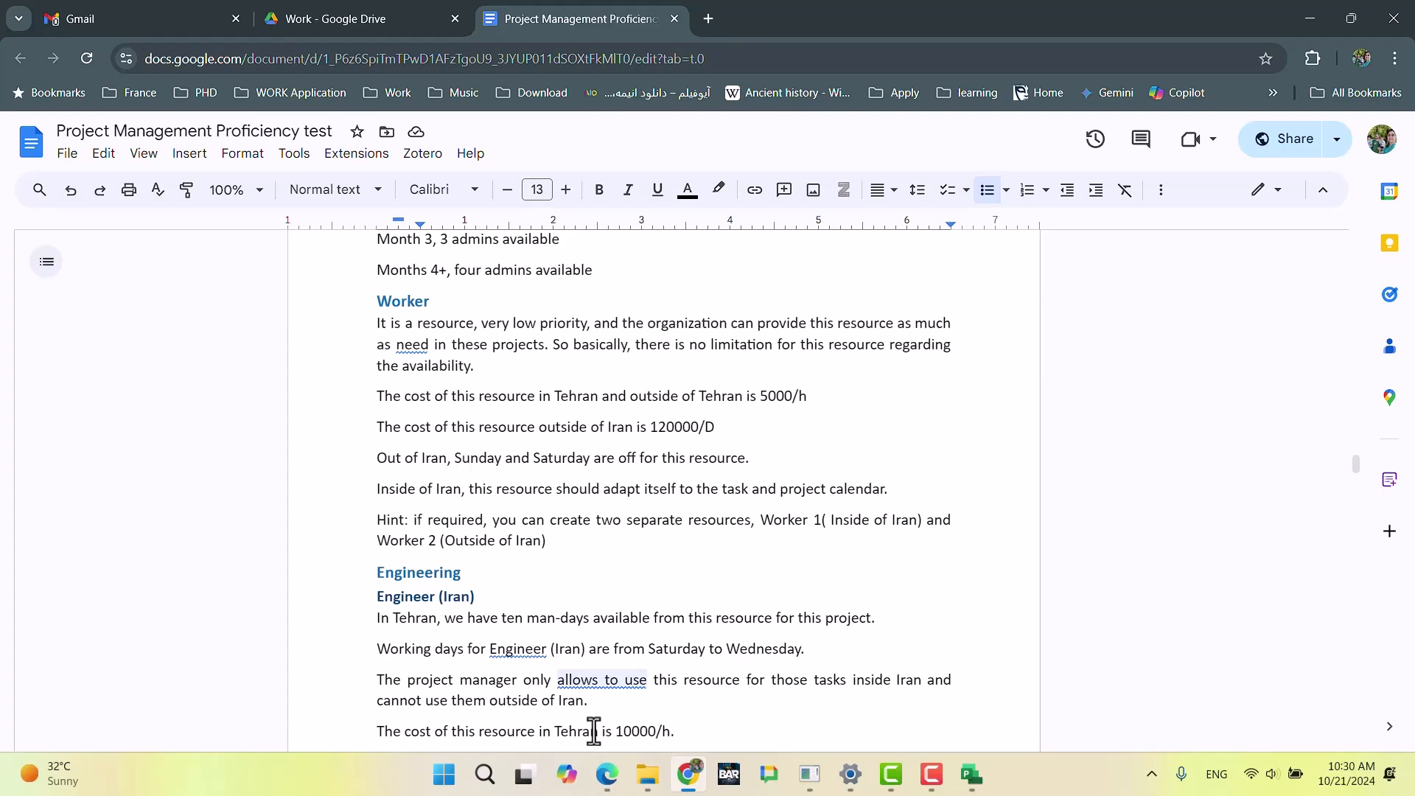
left_click(687, 775)
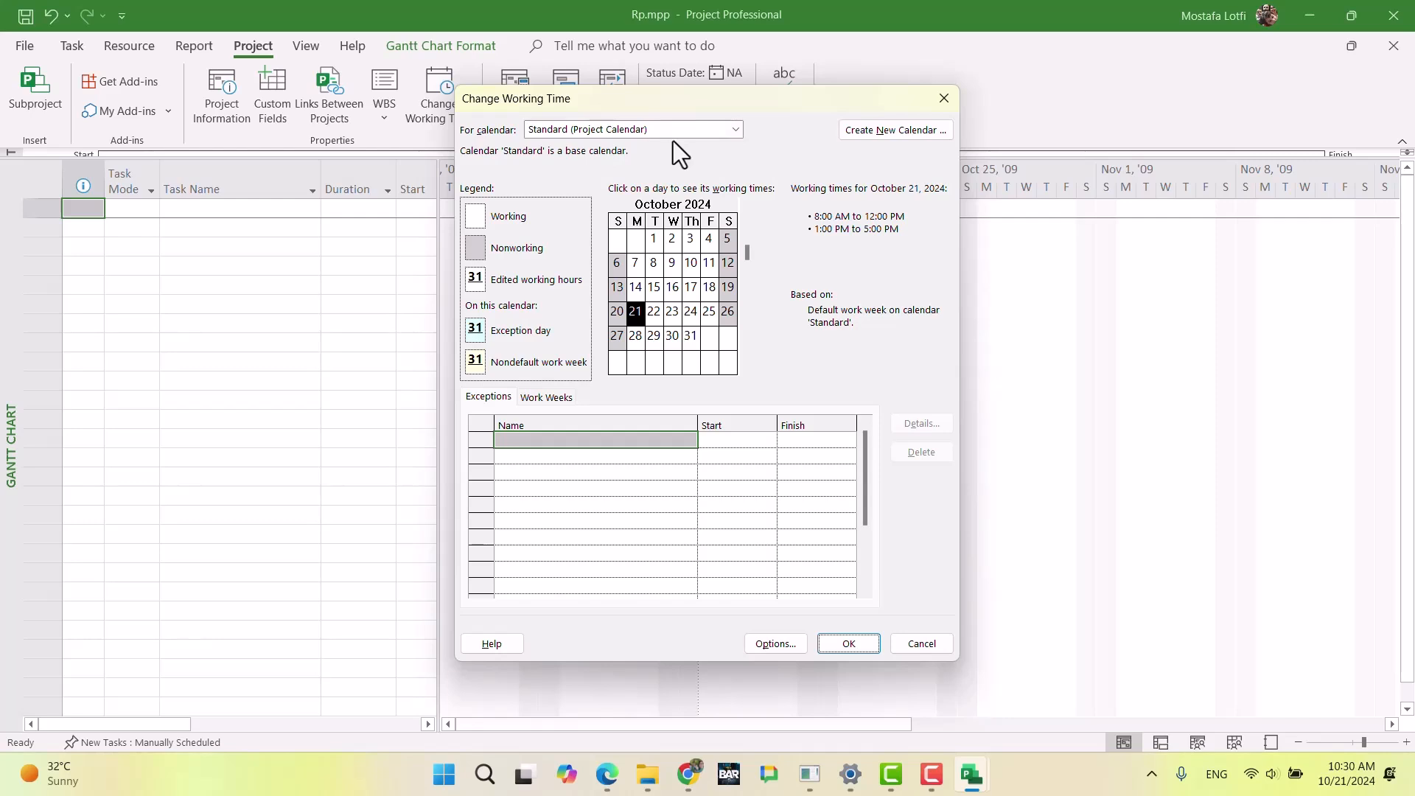
Step: Create a base calendar named Out_of_ir_M2F as a copy of Project Calendar
left_click(892, 133)
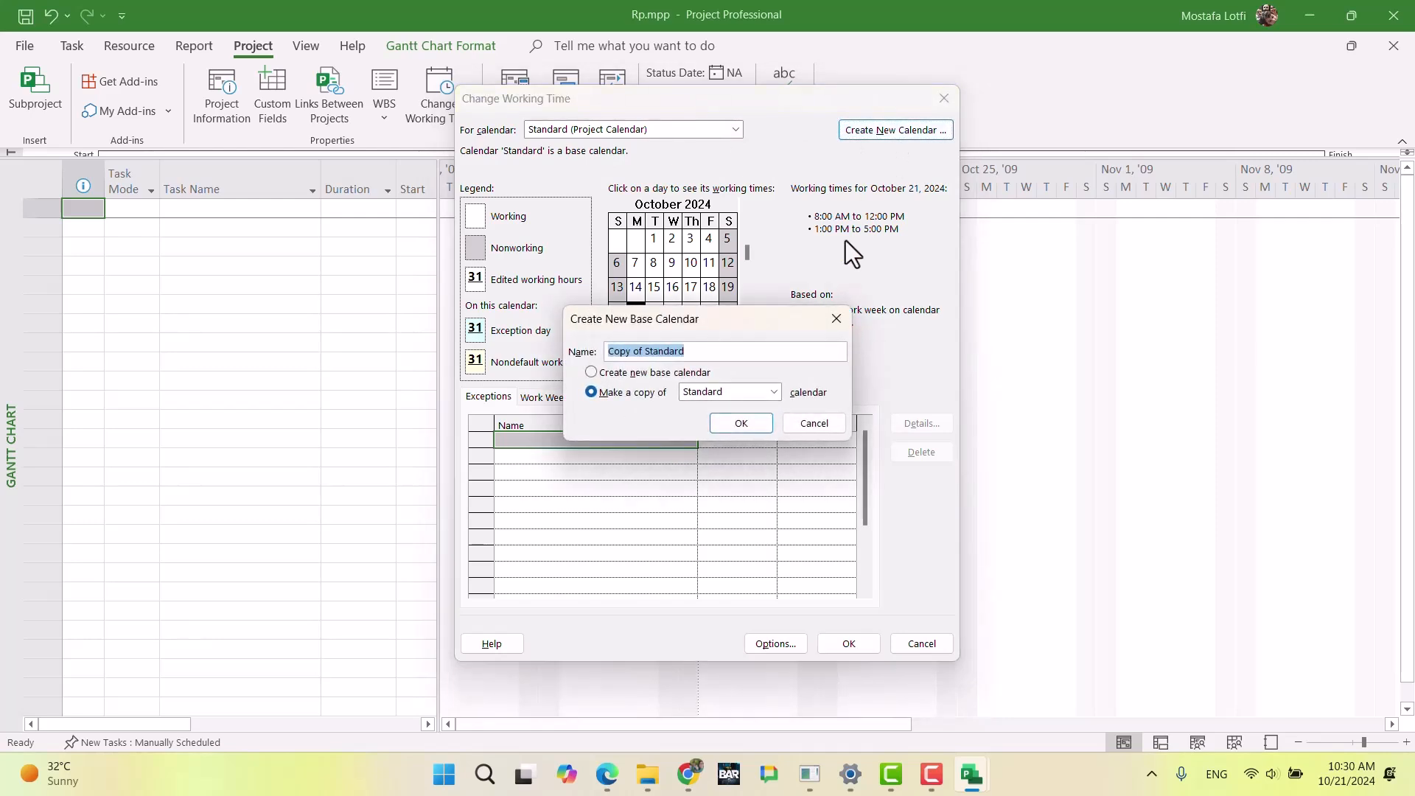
left_click(720, 391)
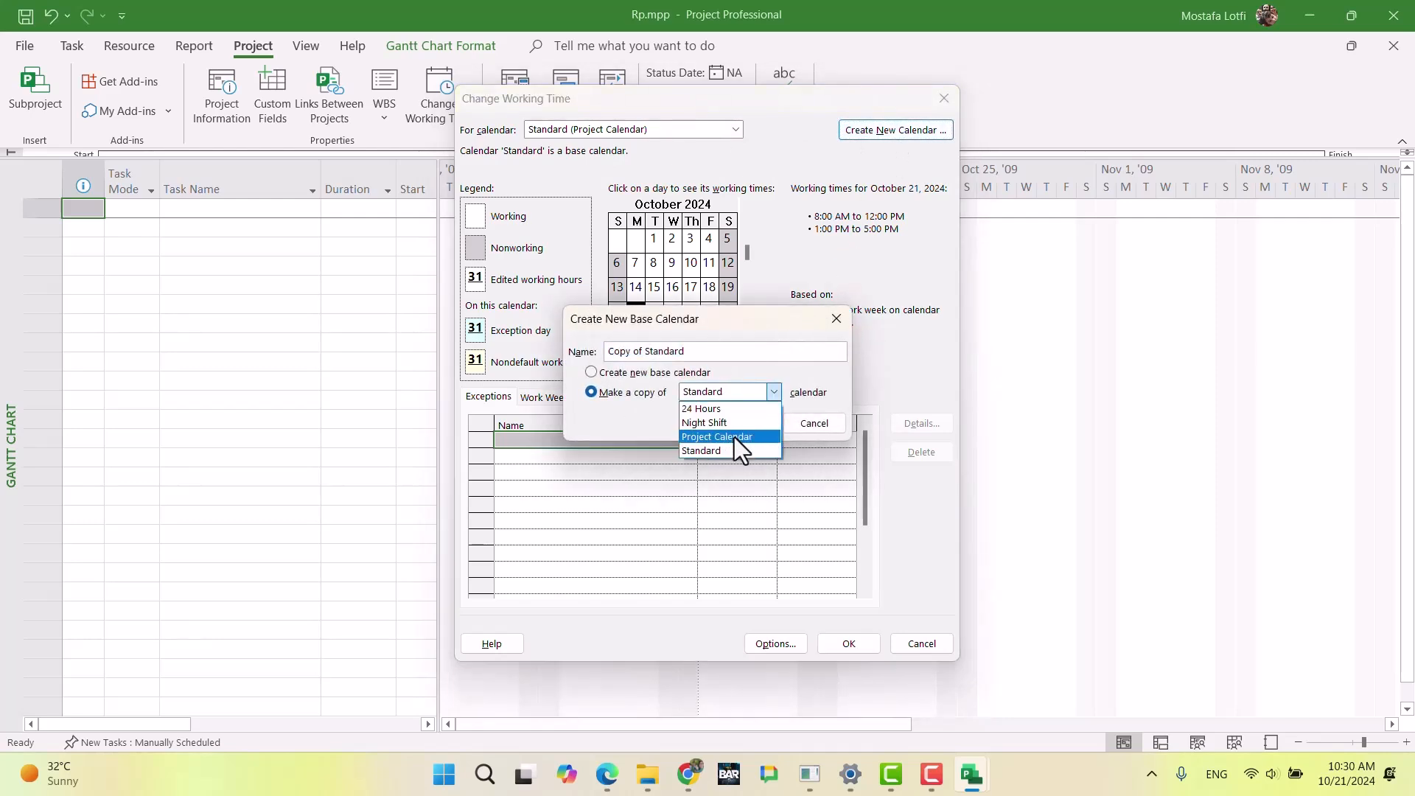
left_click(734, 437)
left_click_drag(734, 359, 588, 357)
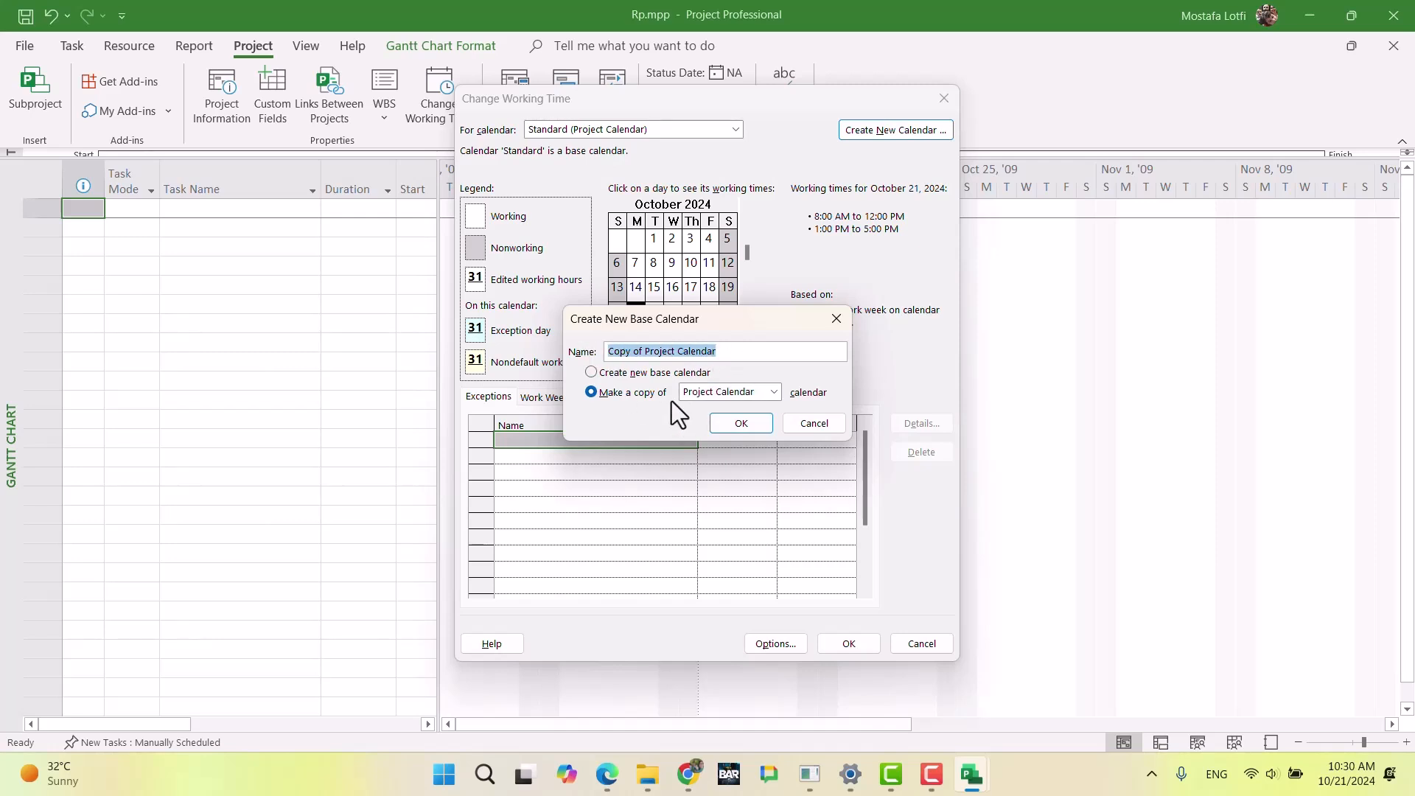
key("BackSpace")
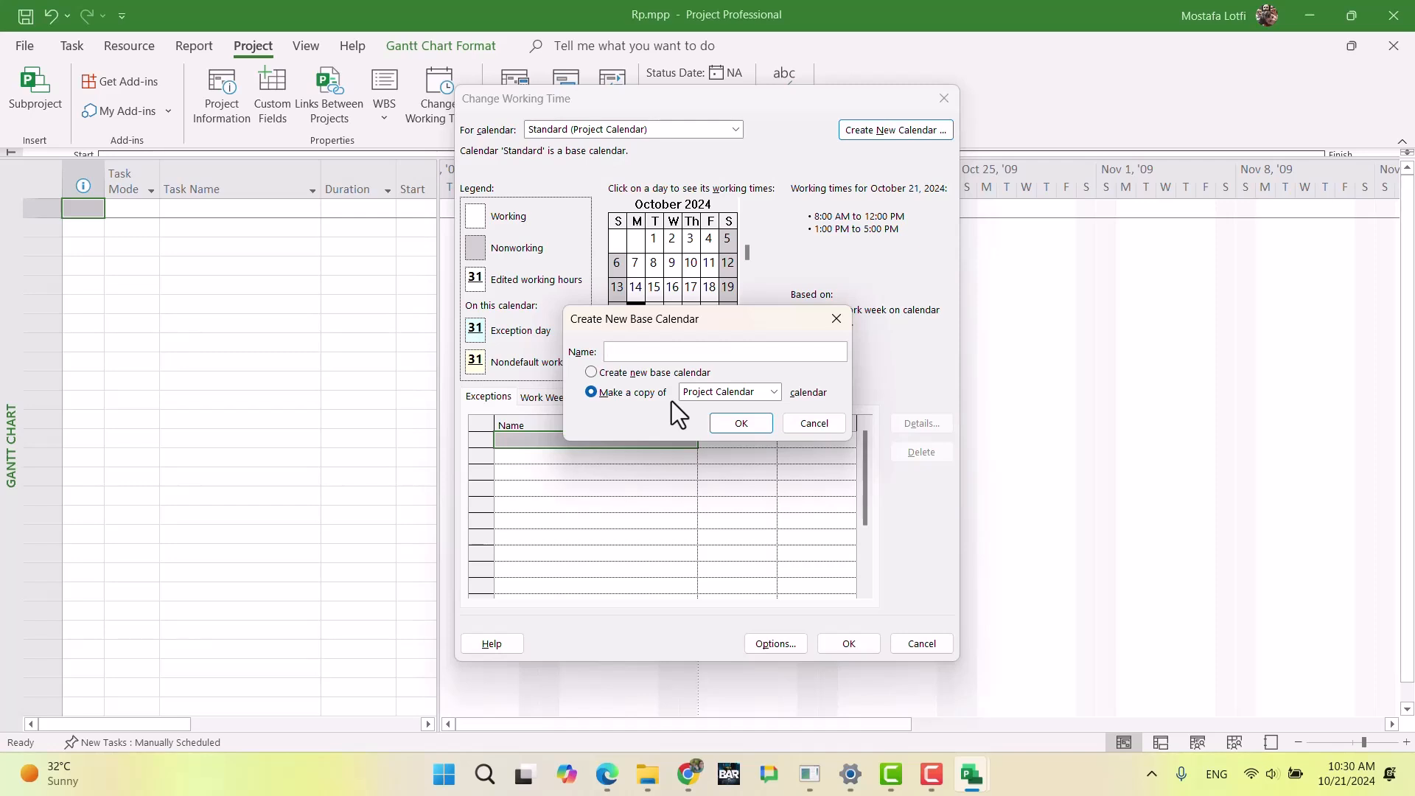
type("Outof")
key("BackSpace")
key("BackSpace")
type("_of_in_mondat")
key("BackSpace")
type("yTo")
key("BackSpace")
key("BackSpace")
key("BackSpace")
key("BackSpace")
key("BackSpace")
key("BackSpace")
key("BackSpace")
key("BackSpace")
type("M2")
left_click(741, 423)
Step: Set Saturday and Sunday to nonworking time in the default work week of Out_of_ir_M2F and save the calendar
left_click(667, 487)
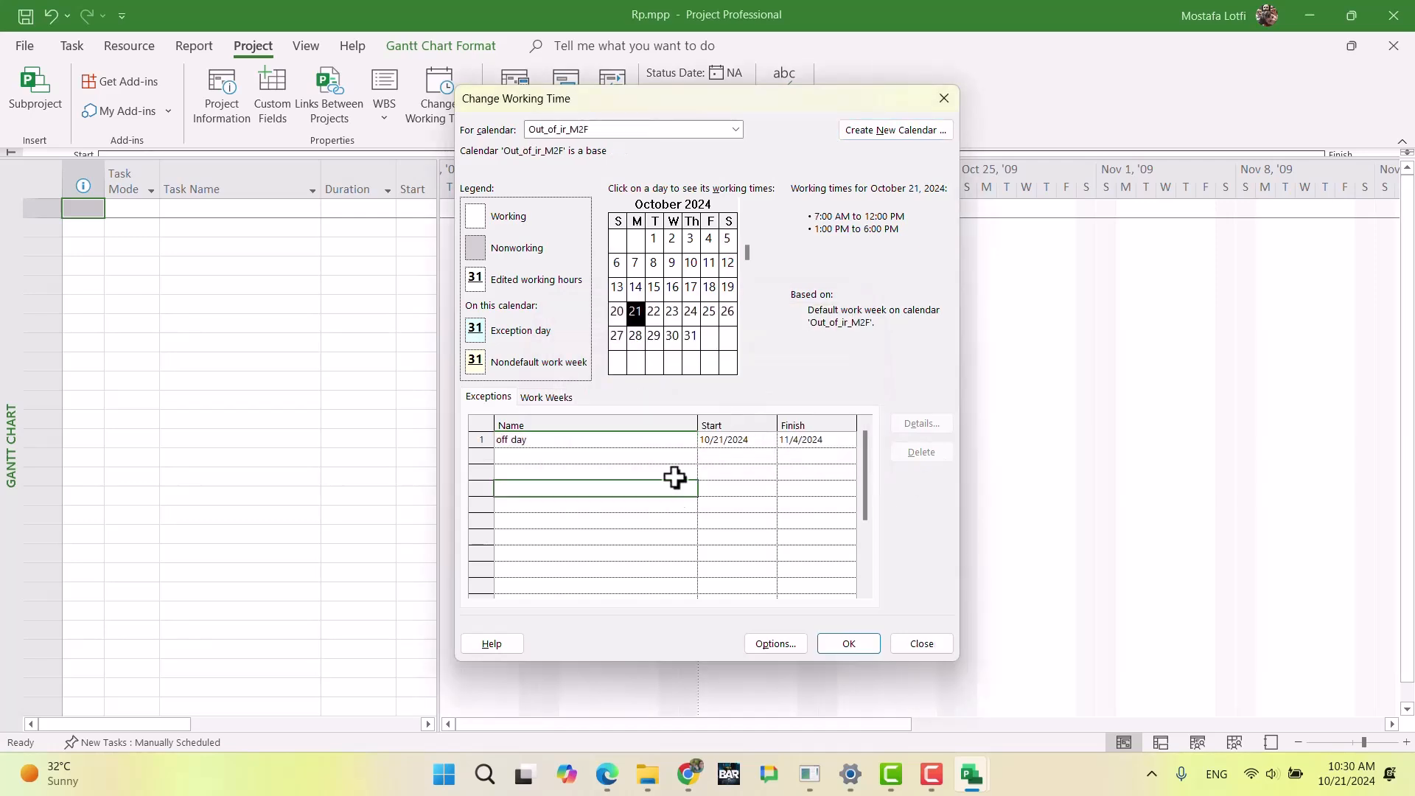
left_click(531, 437)
left_click(542, 396)
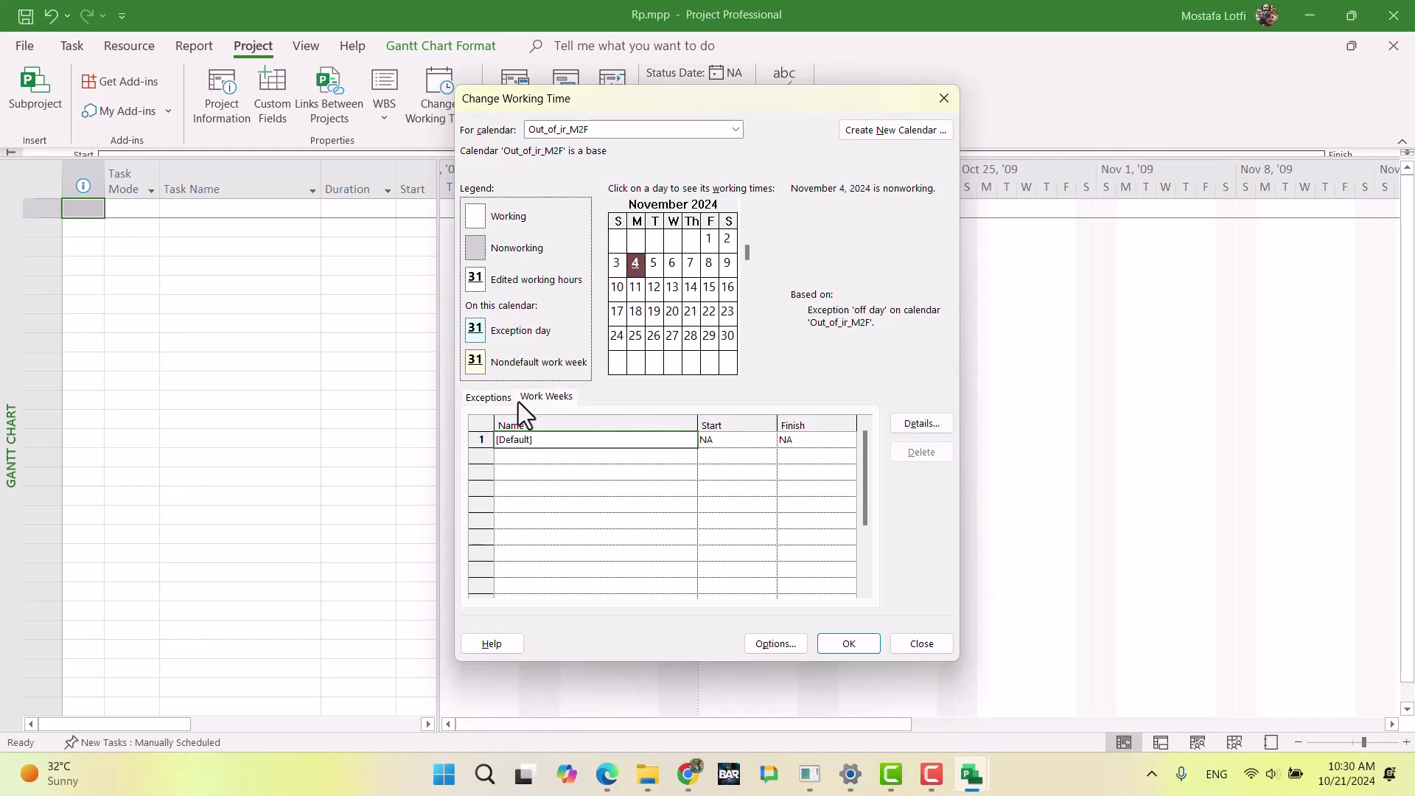
left_click(920, 424)
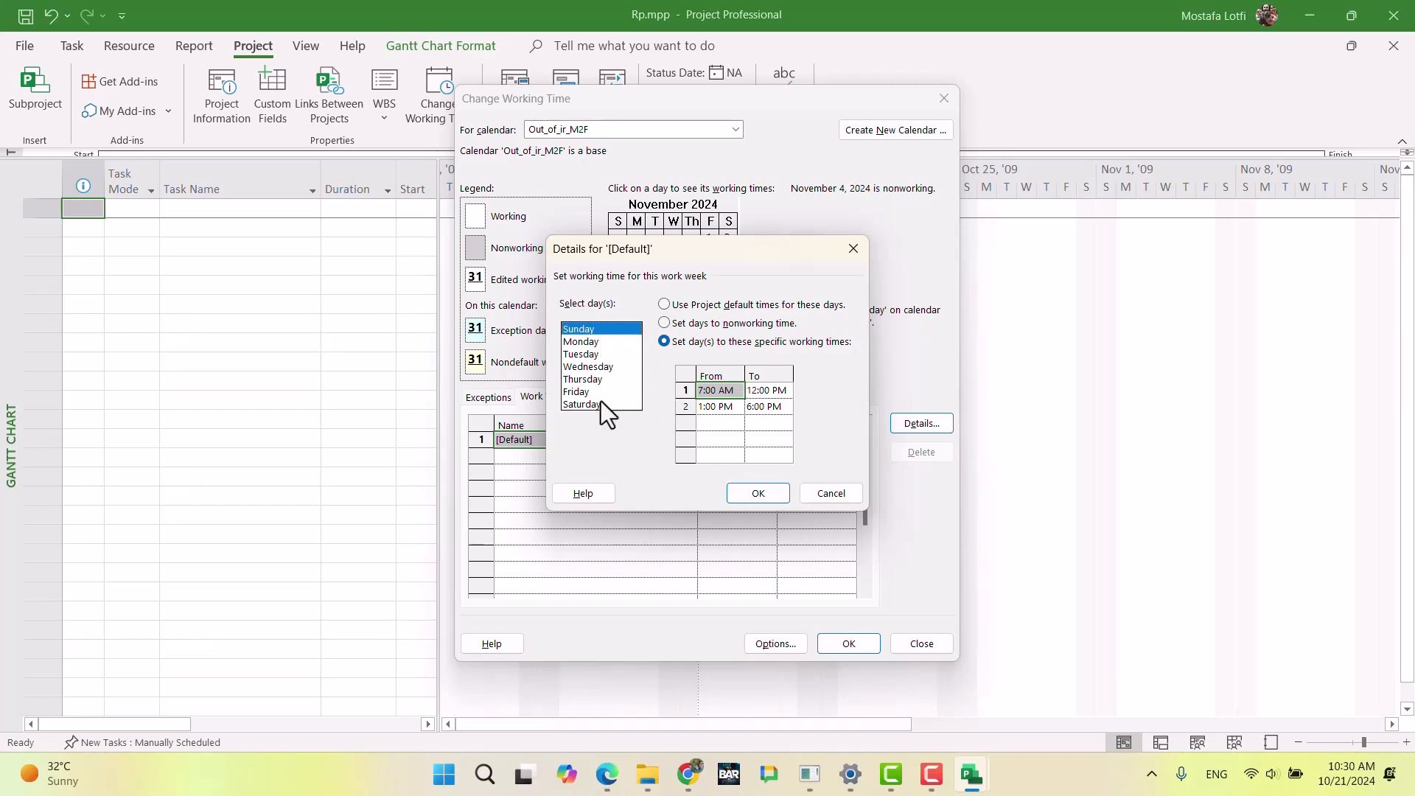
left_click(674, 324)
left_click(744, 496)
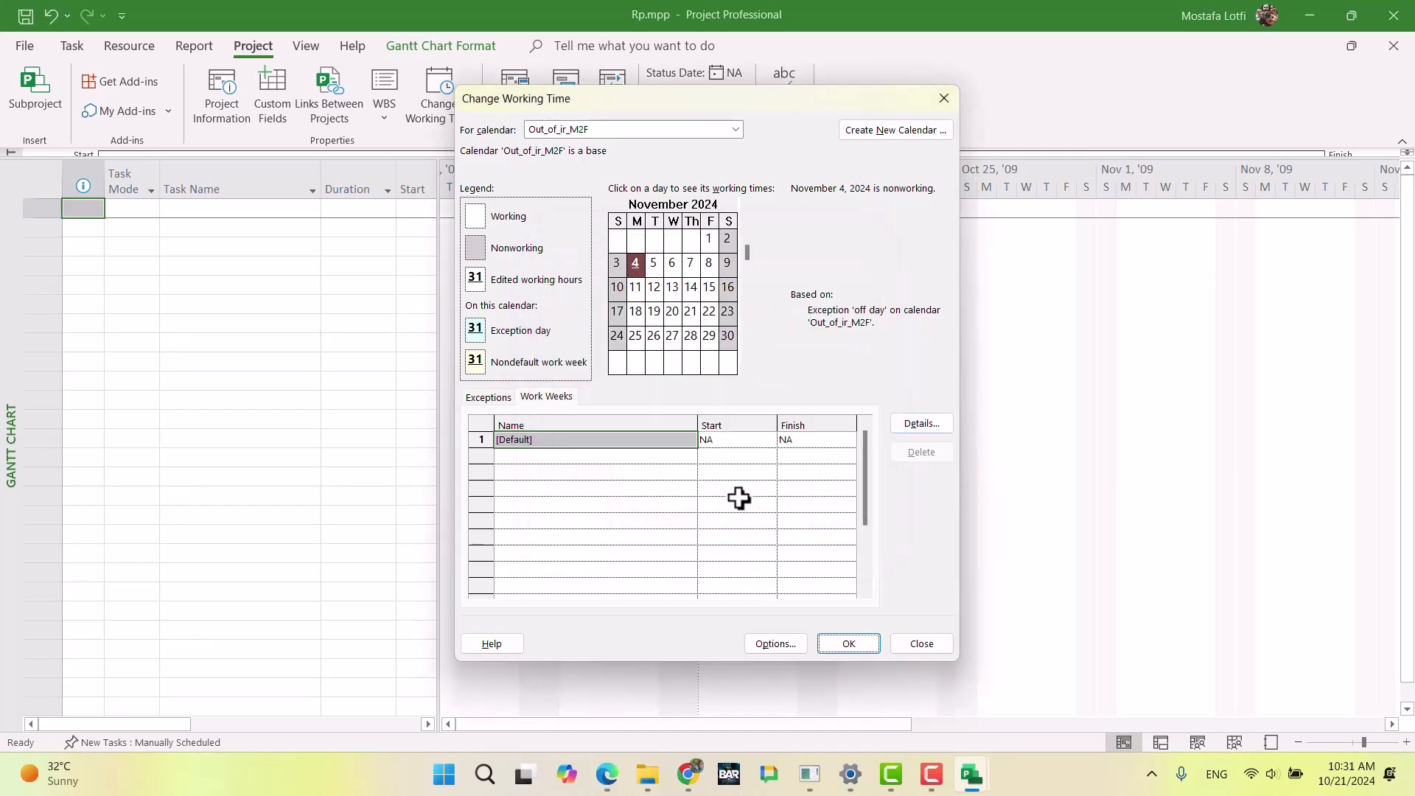
left_click(702, 537)
left_click(849, 643)
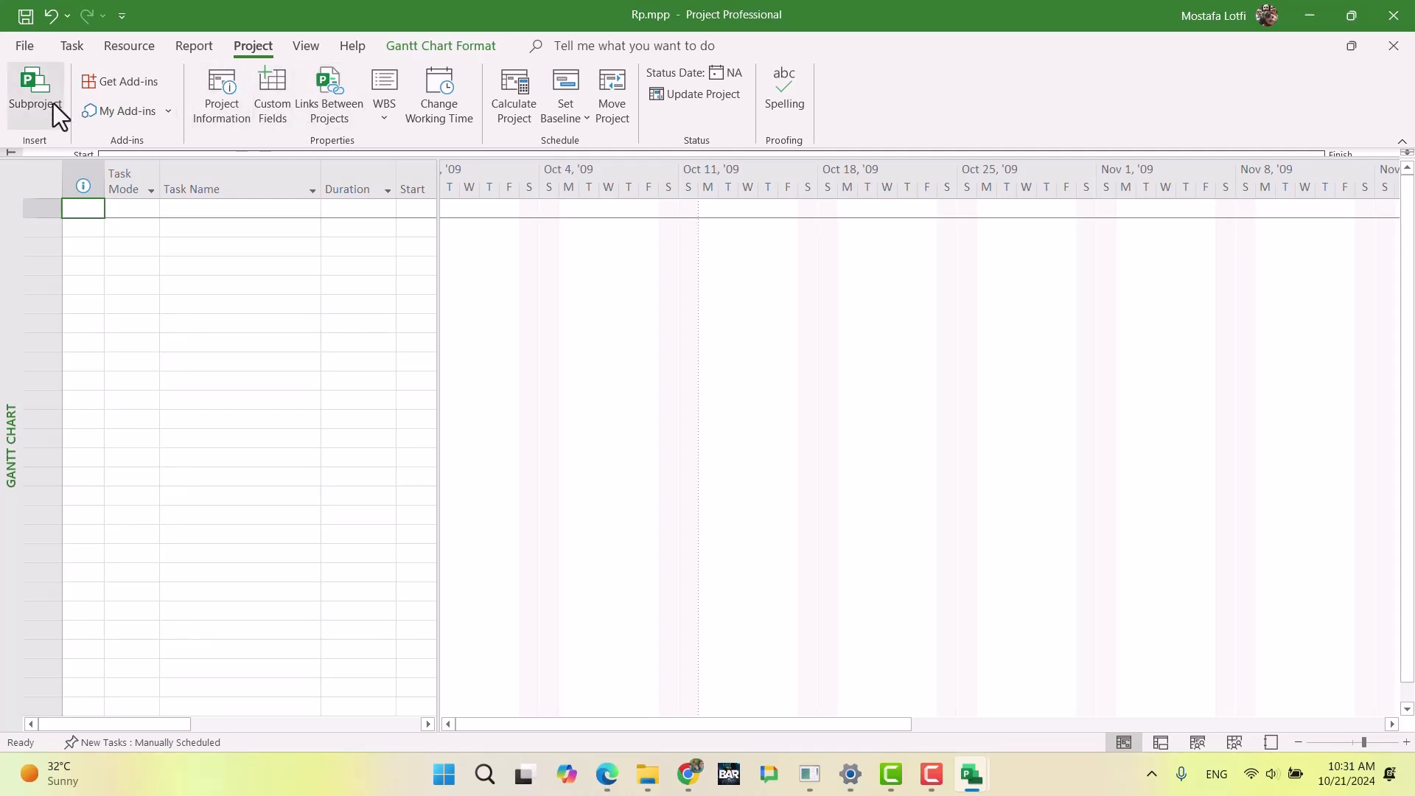
Step: Return to the Resource Sheet and set the base calendar of the Worker_FR resource to Out_of_ir_M2F
left_click(71, 46)
left_click(29, 111)
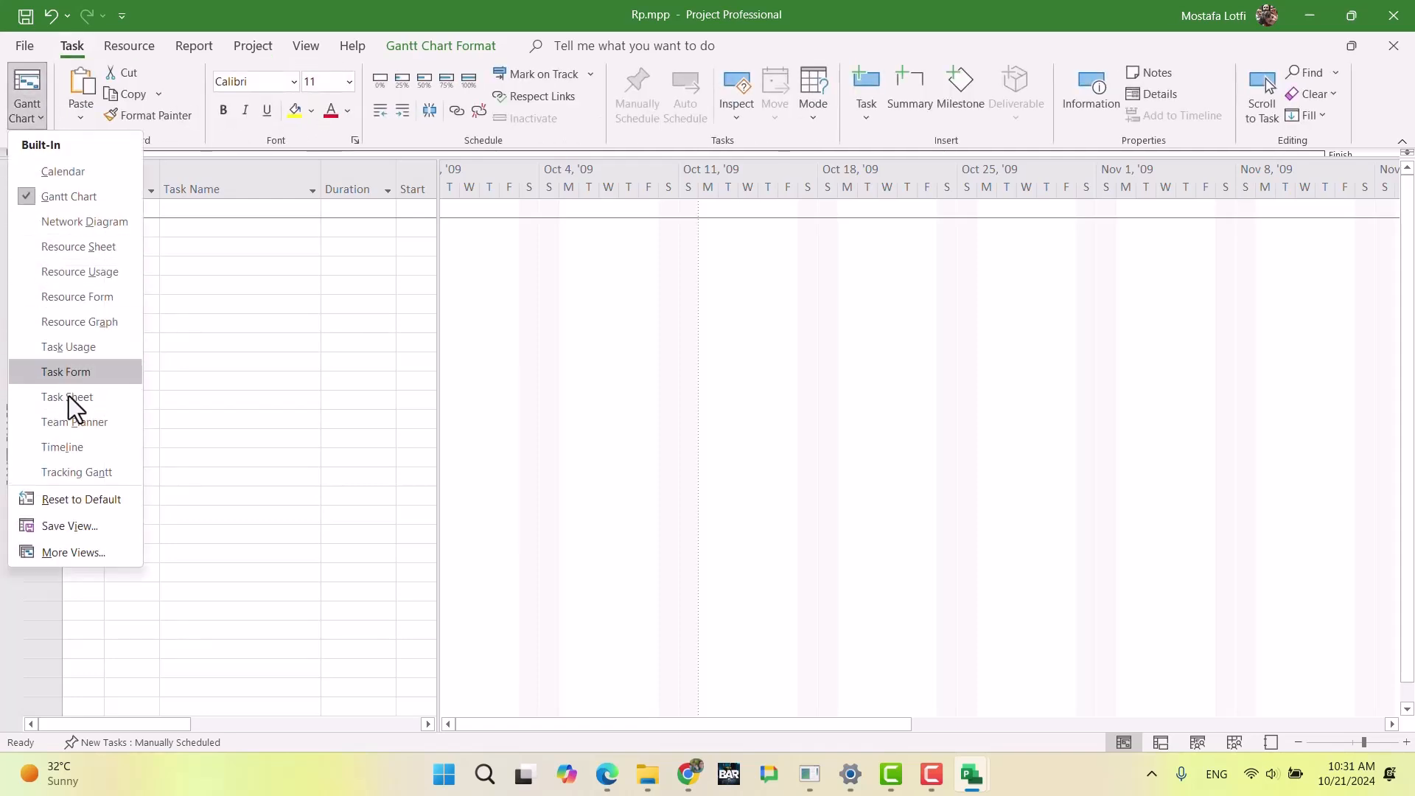
left_click(113, 254)
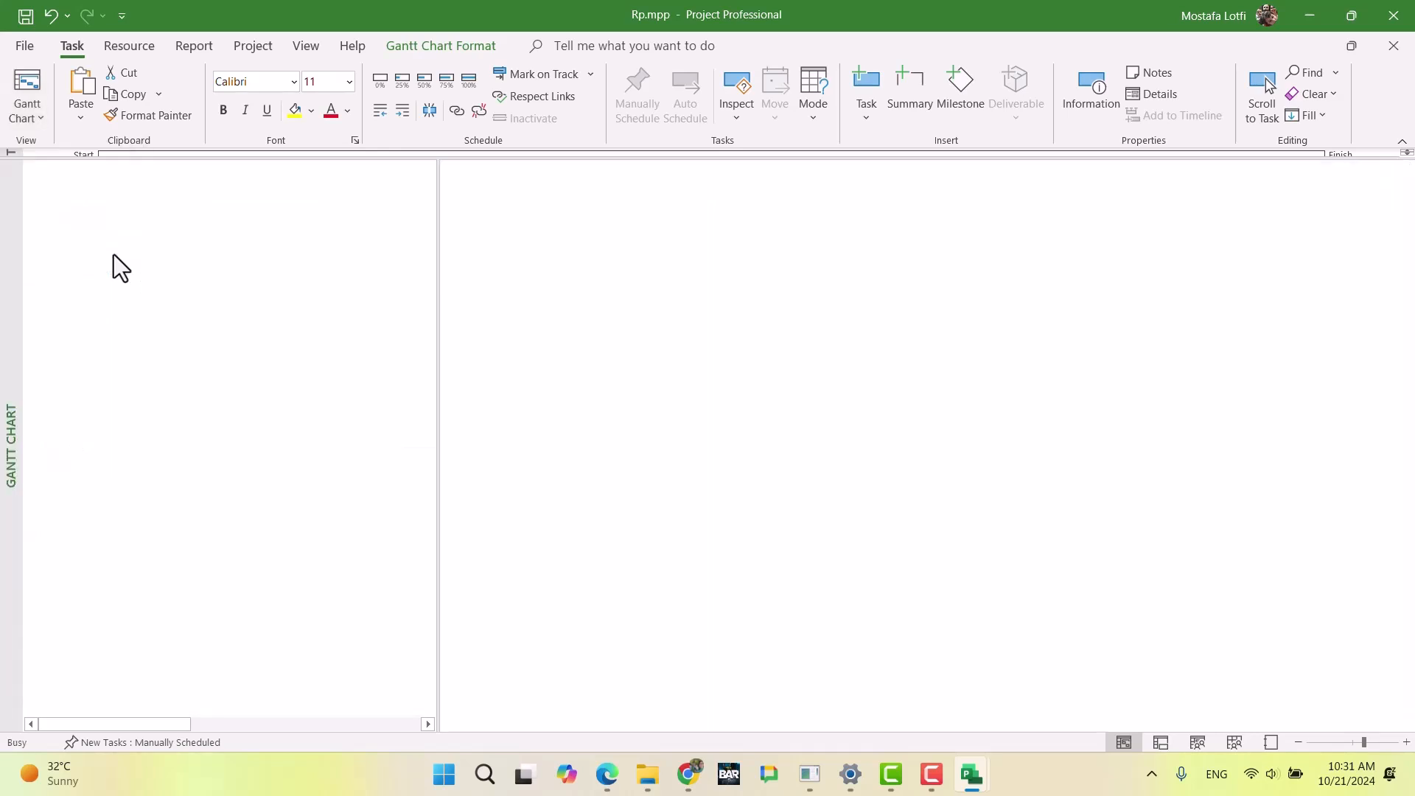
left_click(860, 224)
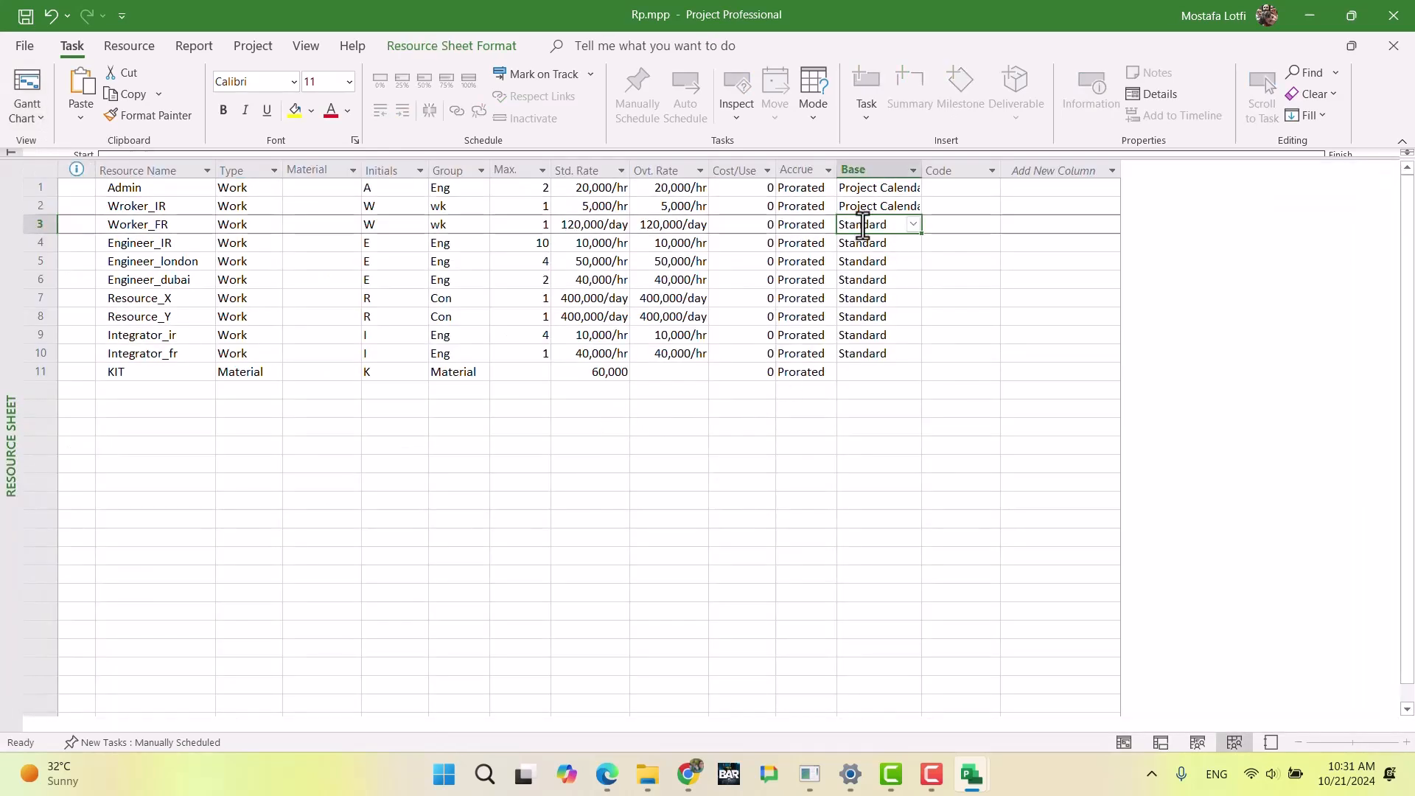
left_click(913, 224)
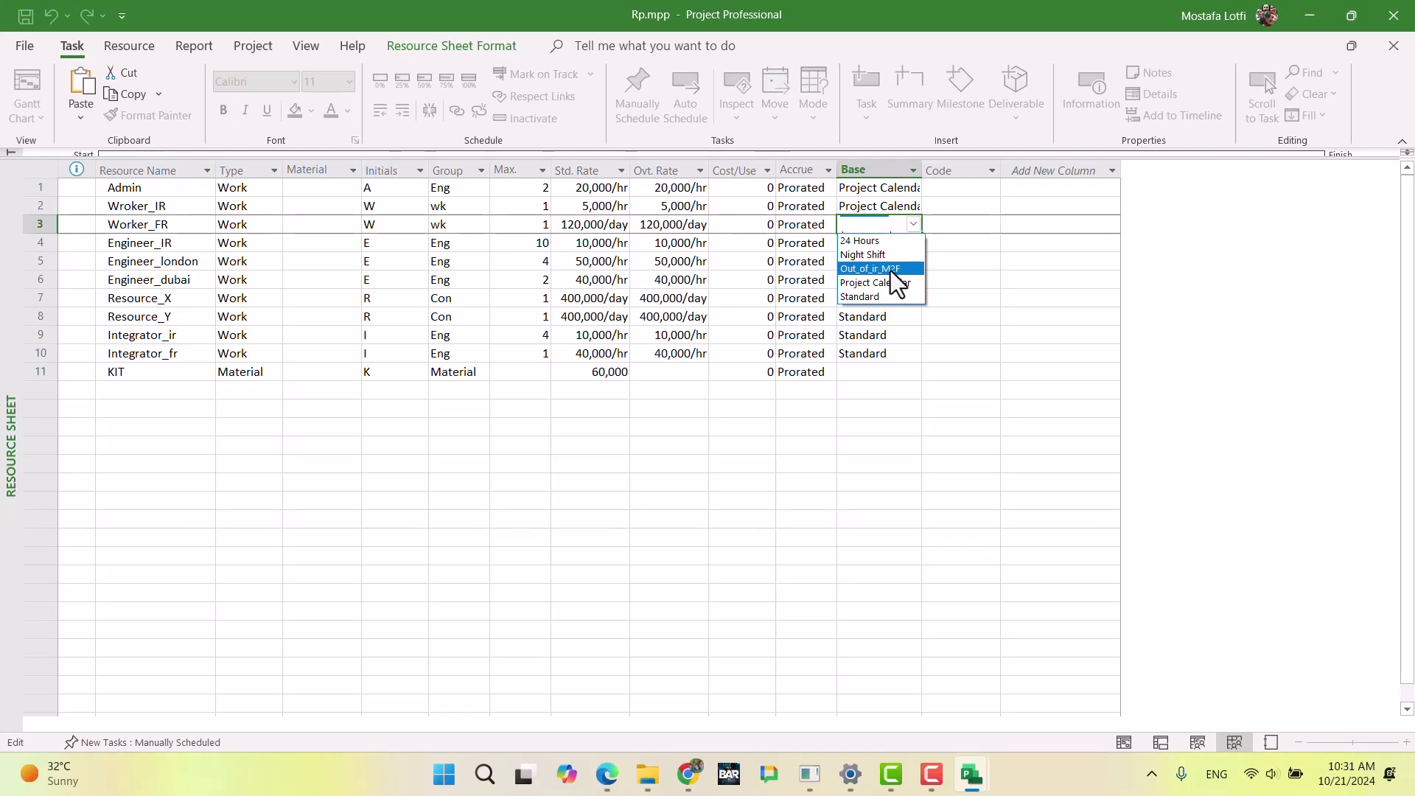
left_click(891, 269)
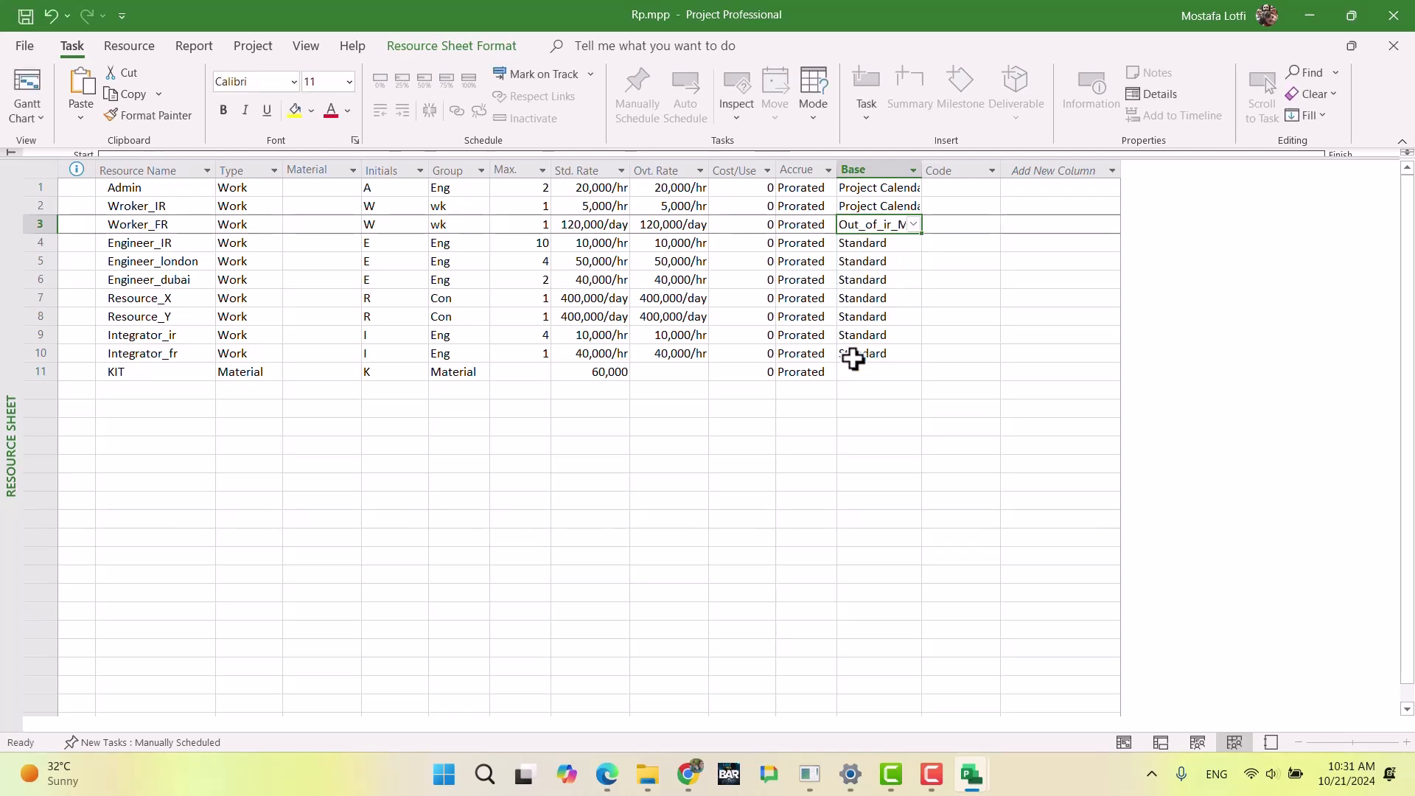
left_click(847, 426)
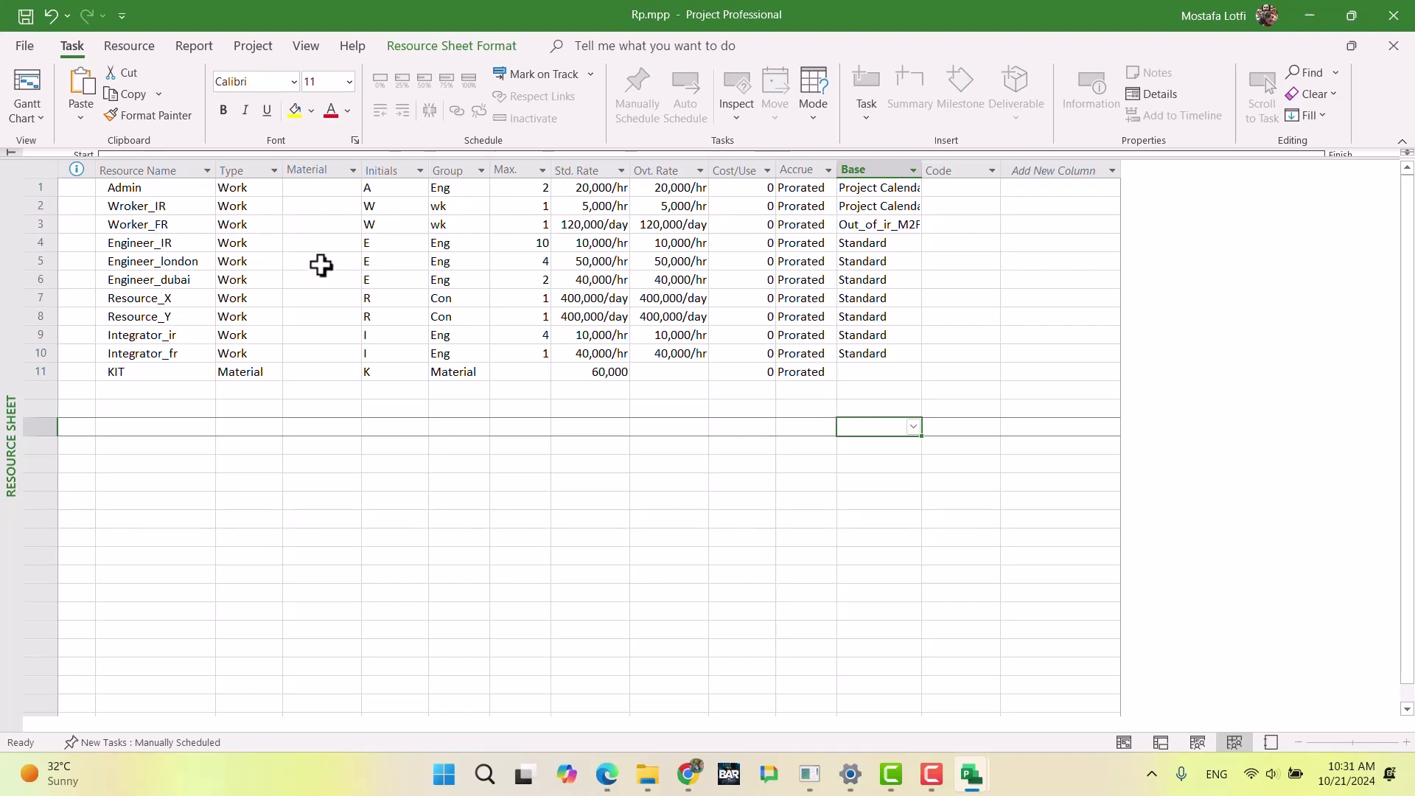
Step: Read the Engineer (Iran) and Engineer (London) requirements in the exam document in Chrome, and return to Rp.mpp in Project
left_click(685, 773)
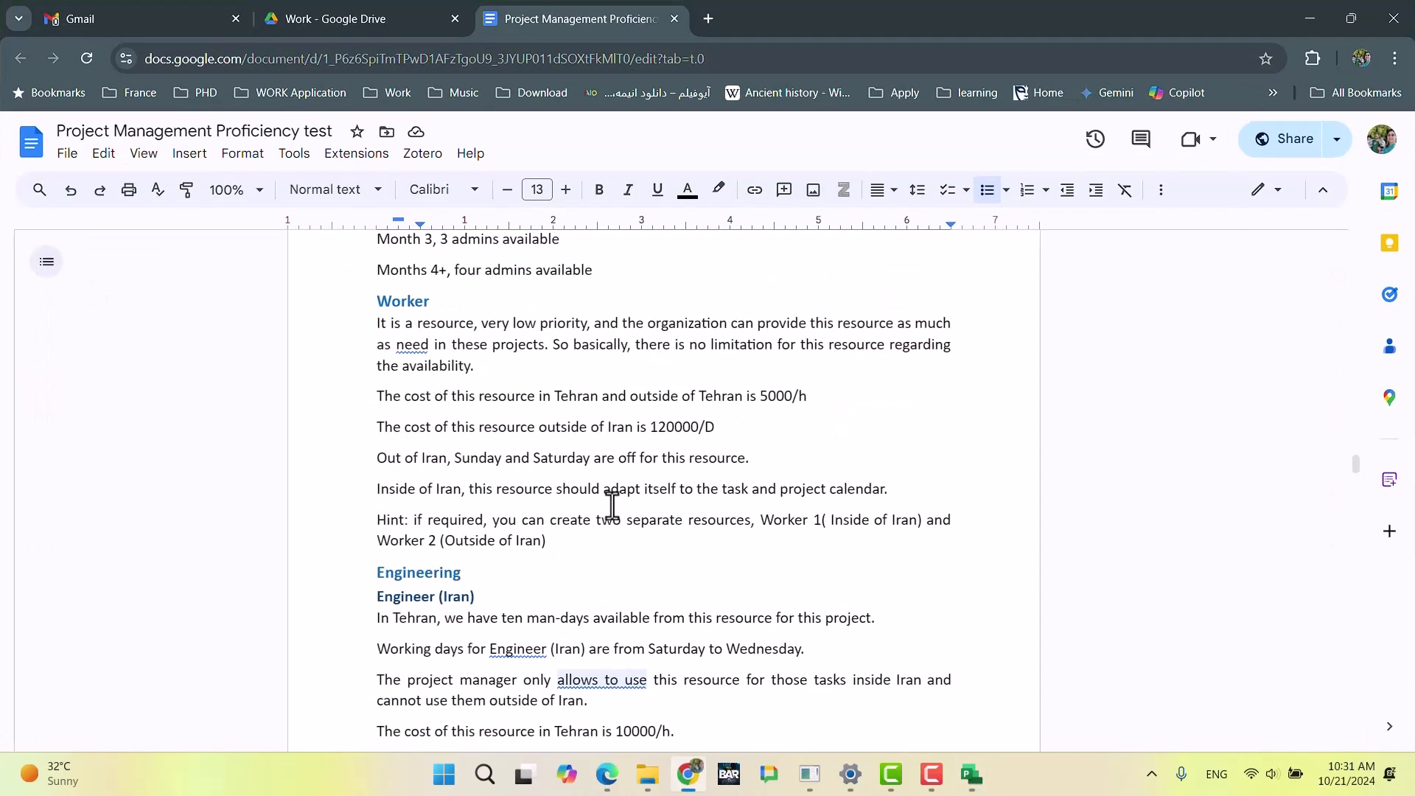
scroll(611, 505, "down", 3)
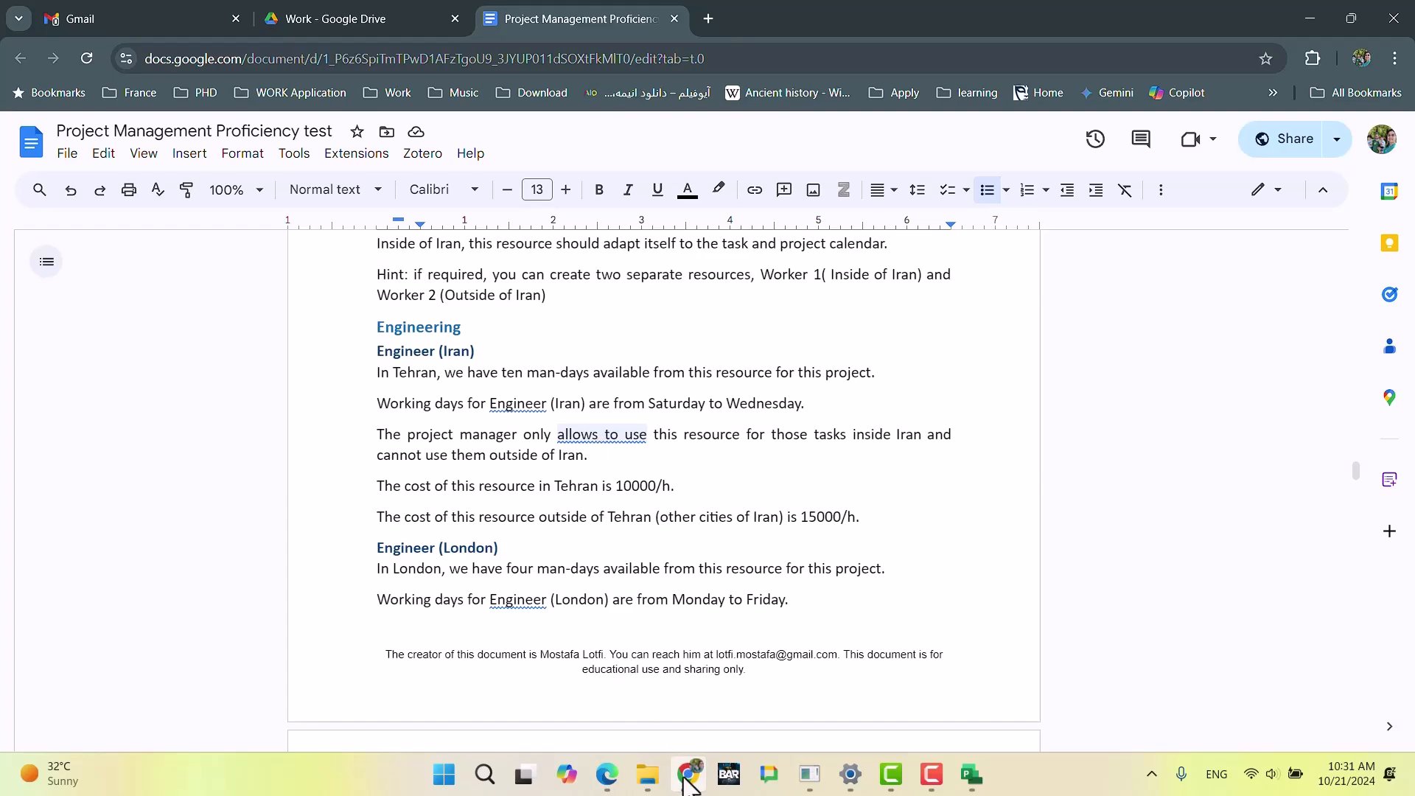
key("alt+Tab")
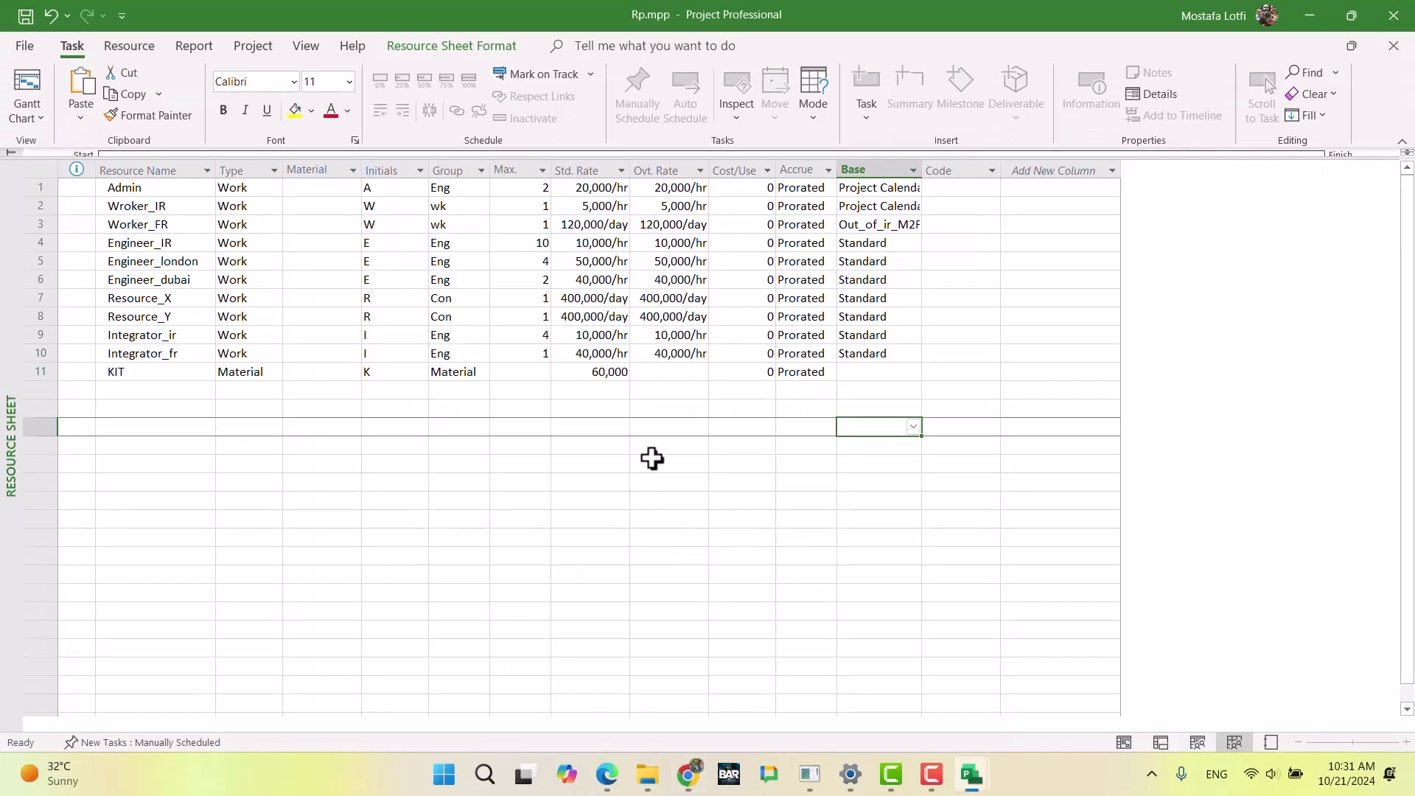
Step: Create a base calendar named Engineer_IR as a copy of Project Calendar
left_click(13, 90)
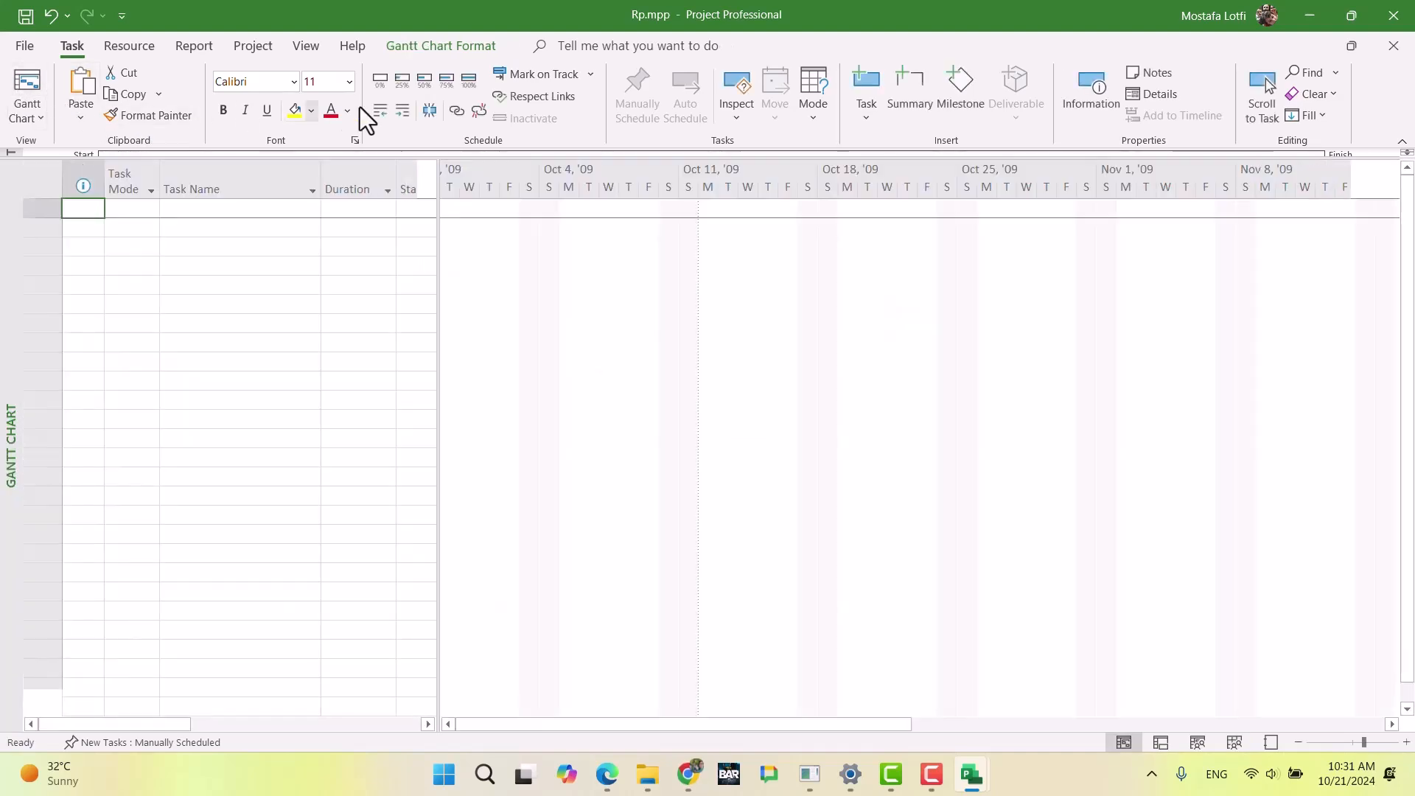
left_click(252, 46)
left_click(426, 109)
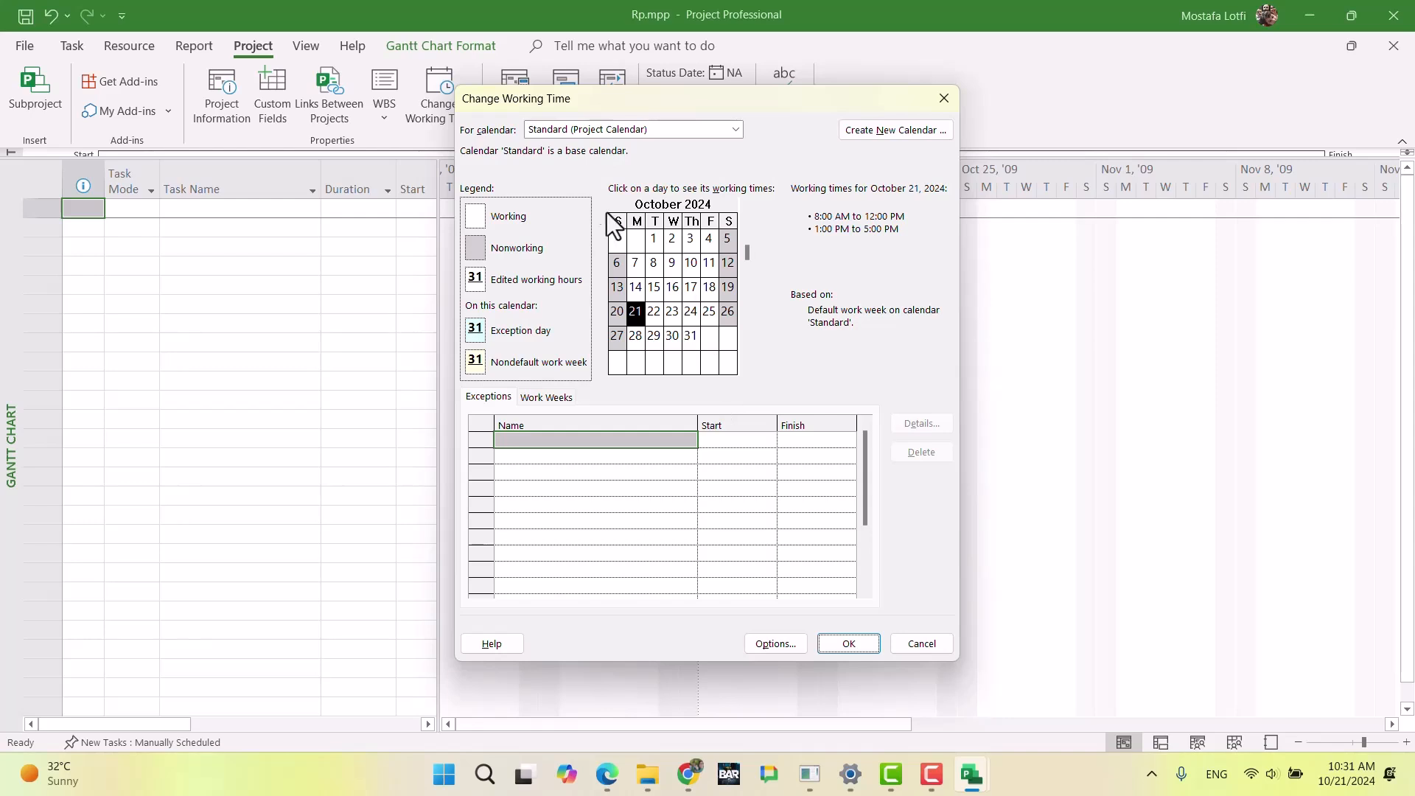
left_click(914, 133)
left_click(714, 393)
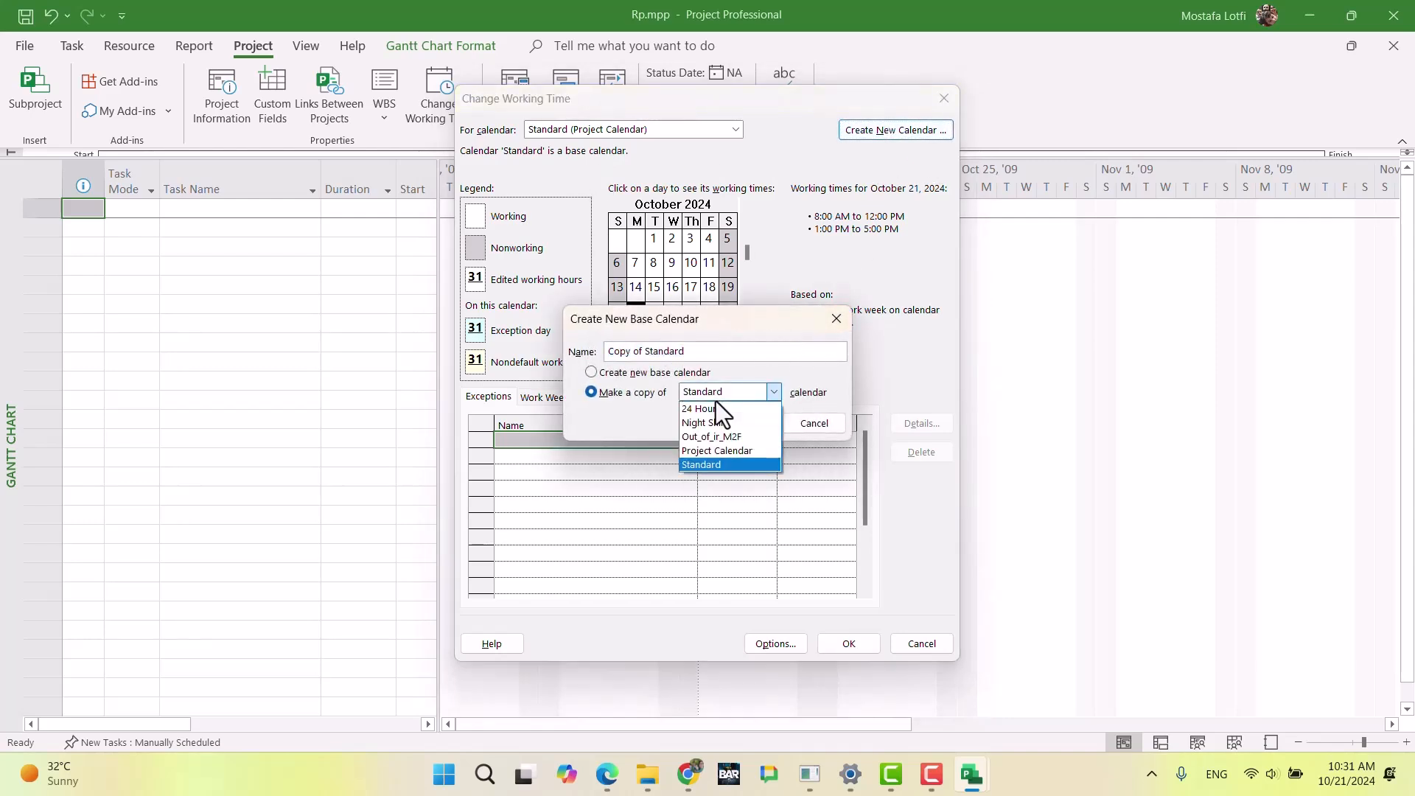
left_click(727, 451)
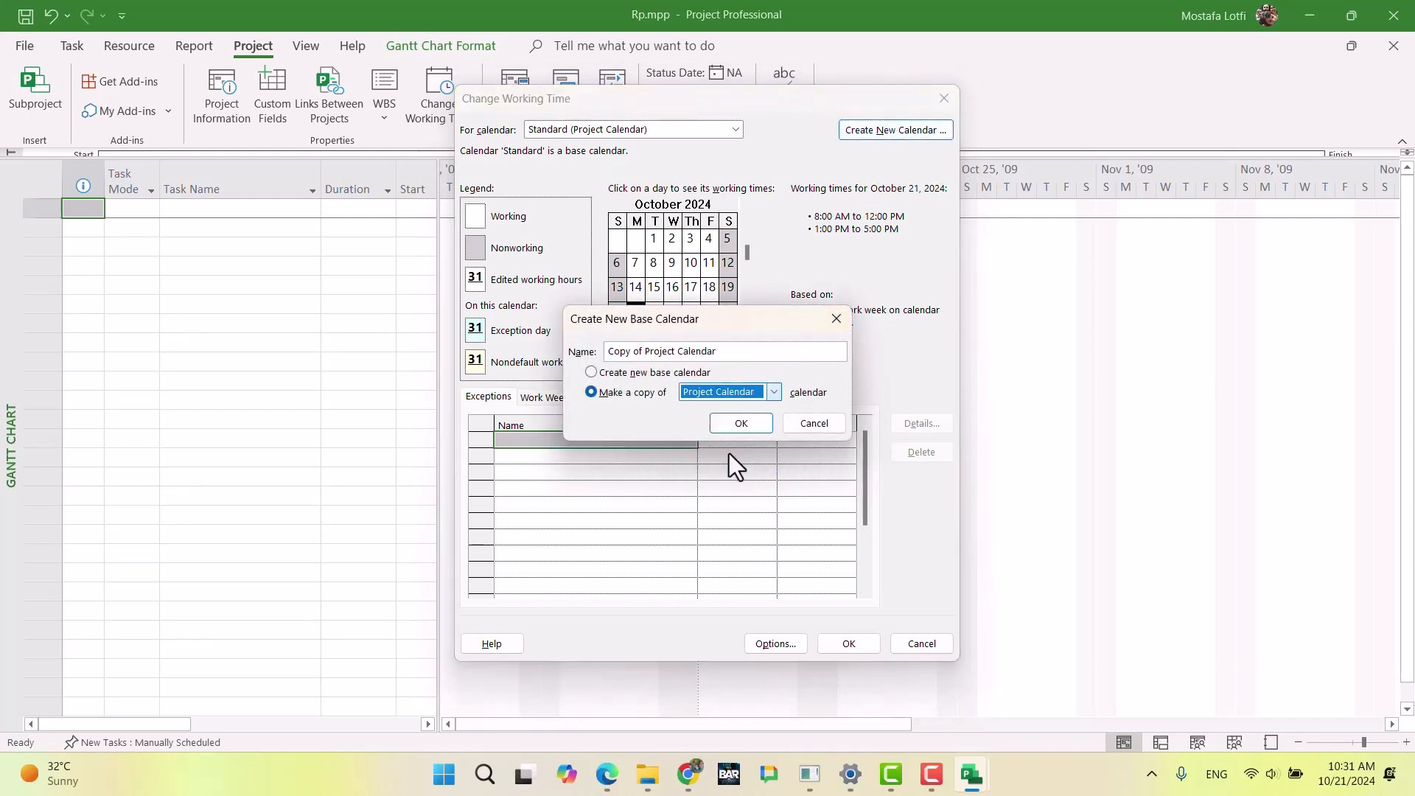
double_click(707, 352)
left_click_drag(660, 351, 606, 350)
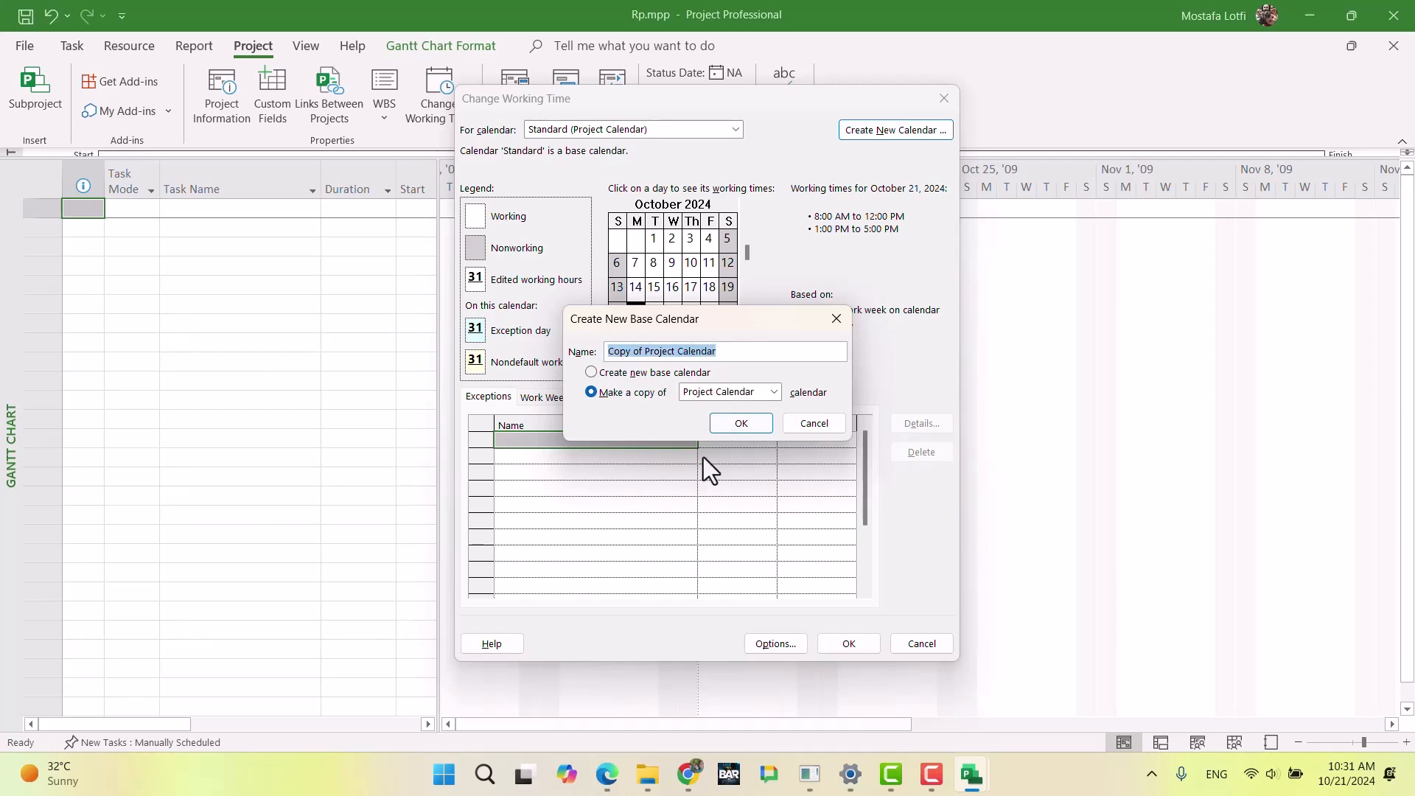
type("E")
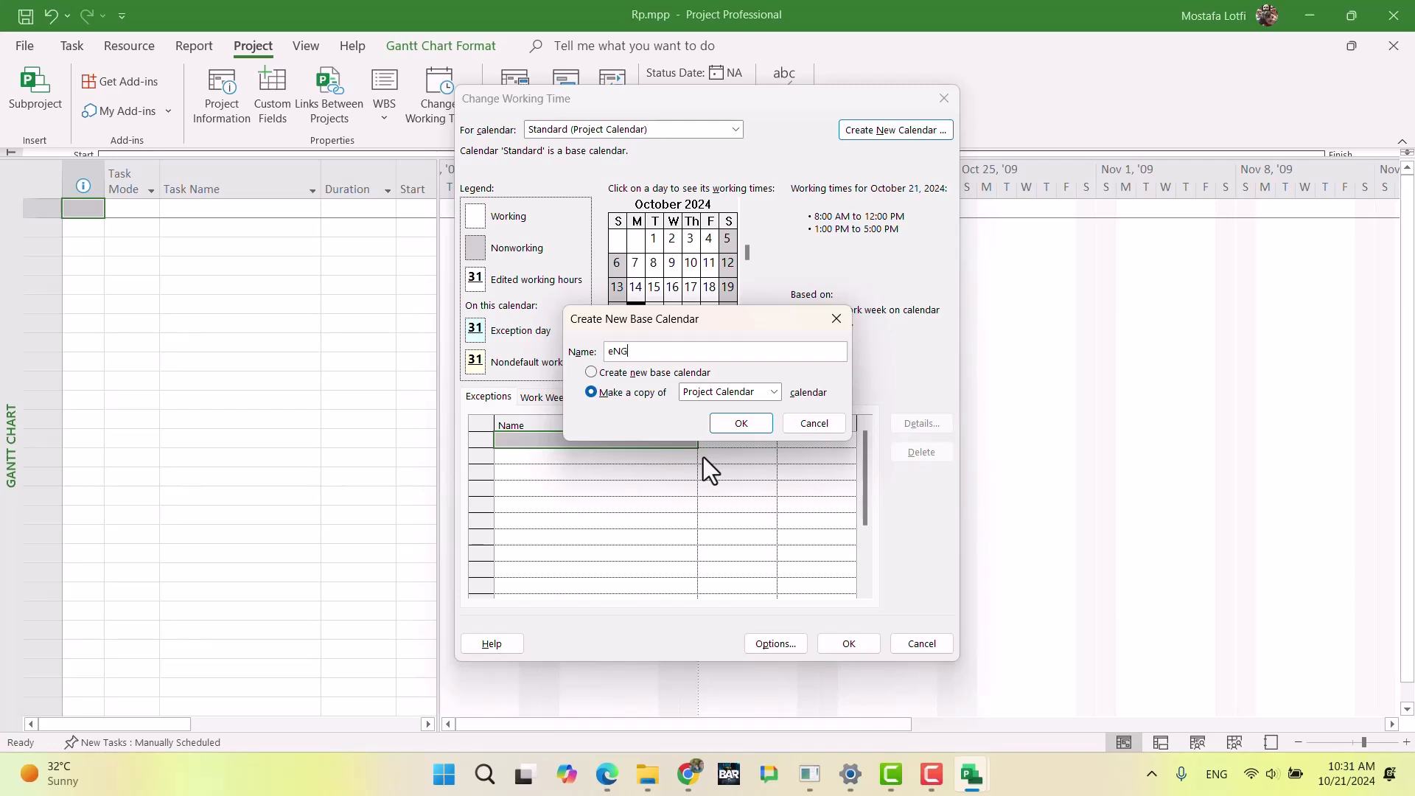
type("ngineer_IR")
left_click(741, 423)
Step: Set Thursday and Friday to nonworking time in the default work week of Engineer_IR and save the calendar
left_click(546, 397)
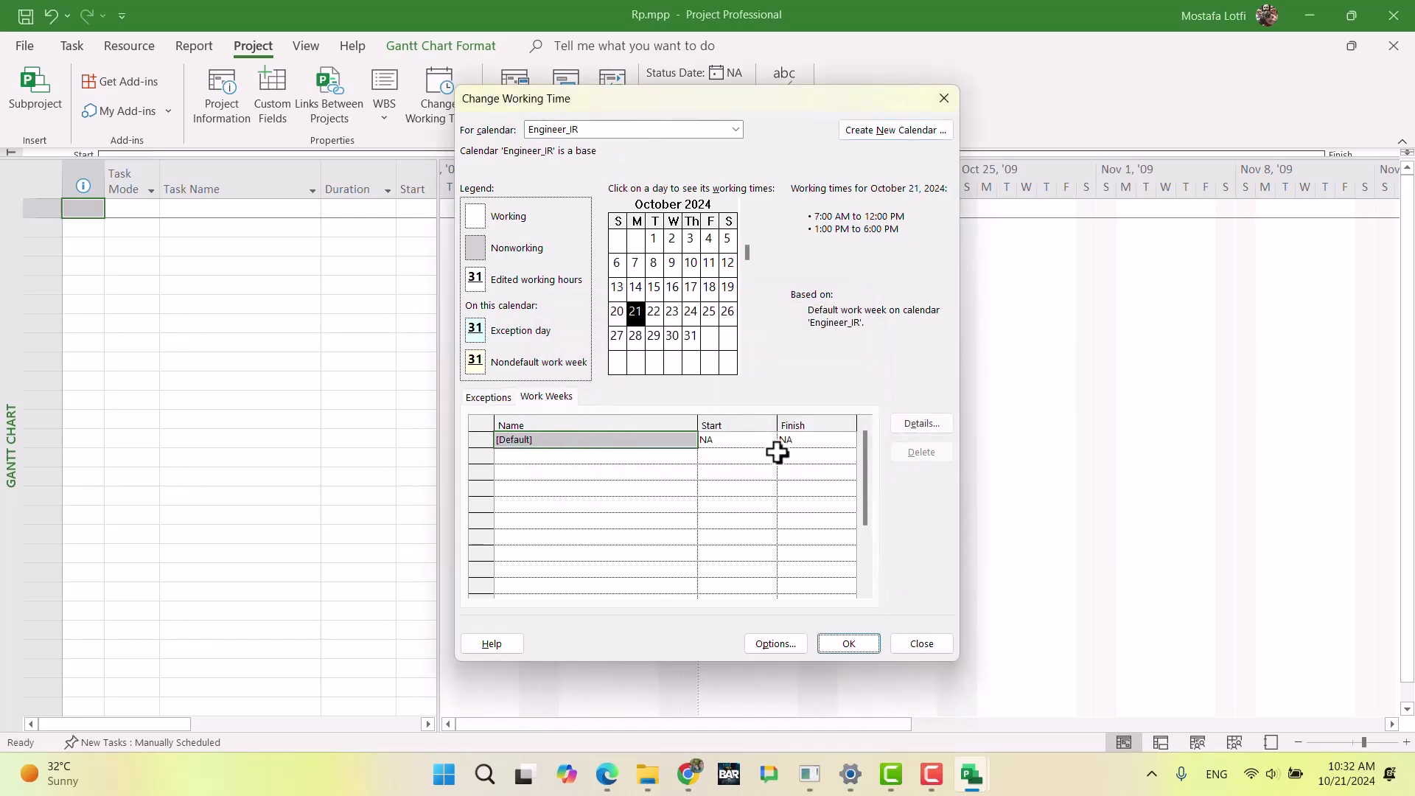
left_click(910, 429)
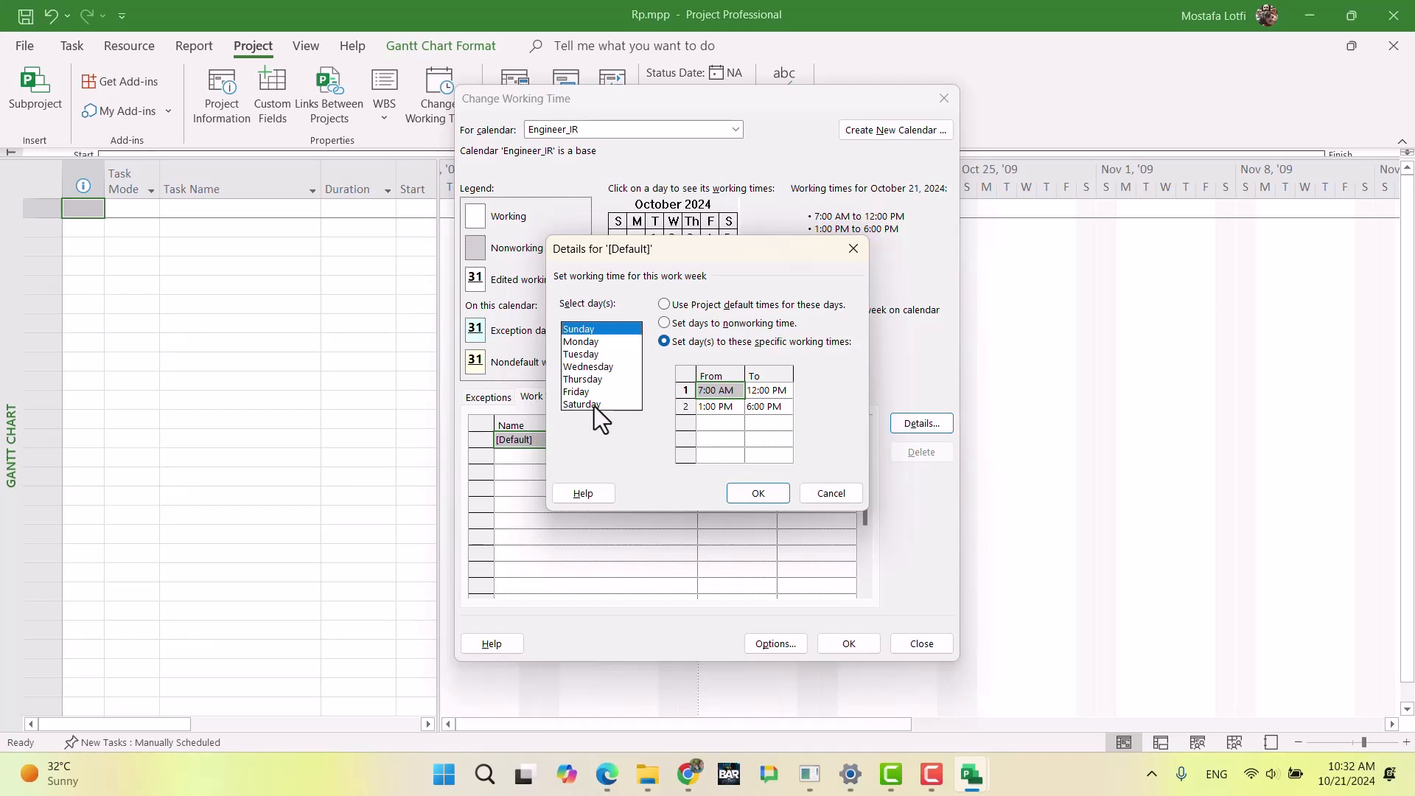
left_click_drag(595, 383, 604, 386)
left_click(686, 325)
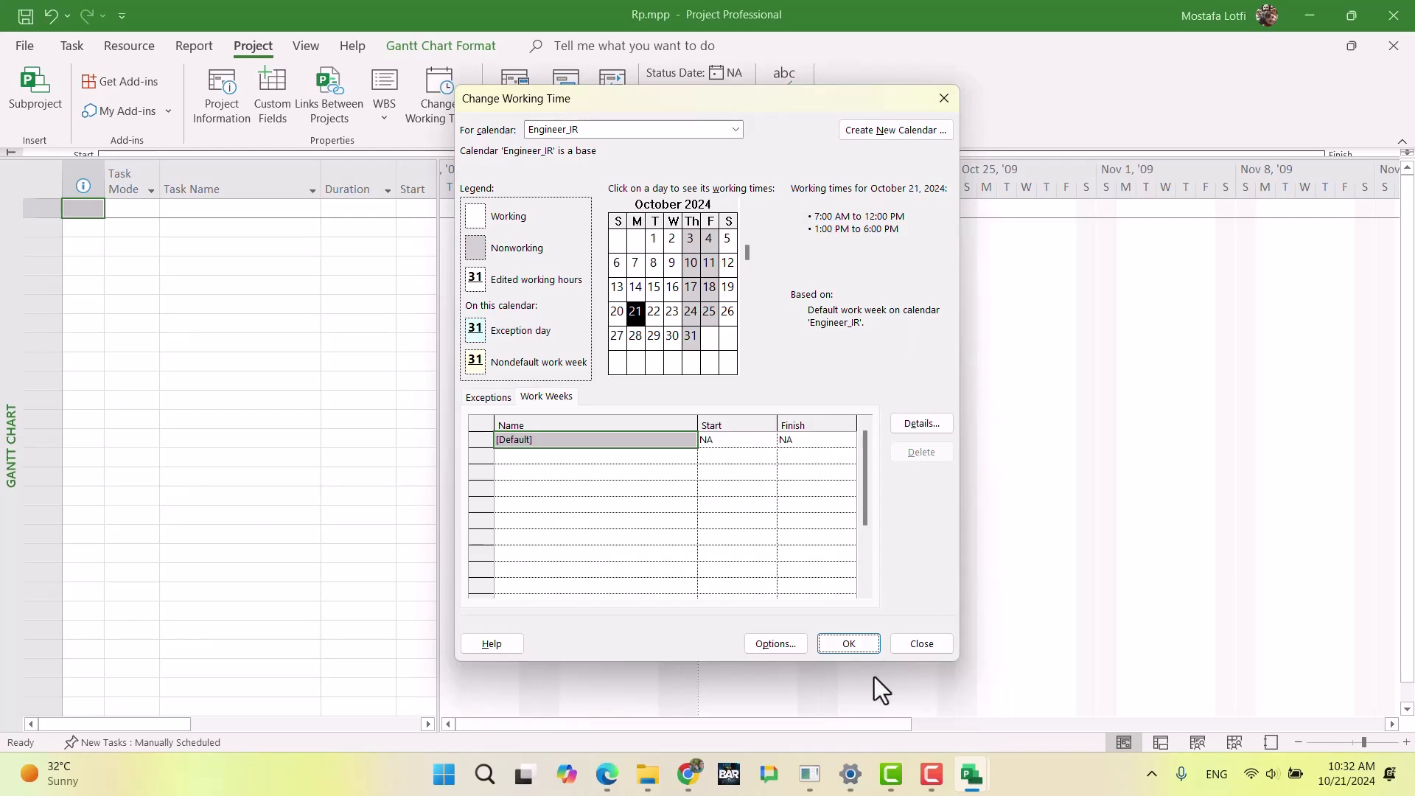
left_click(848, 644)
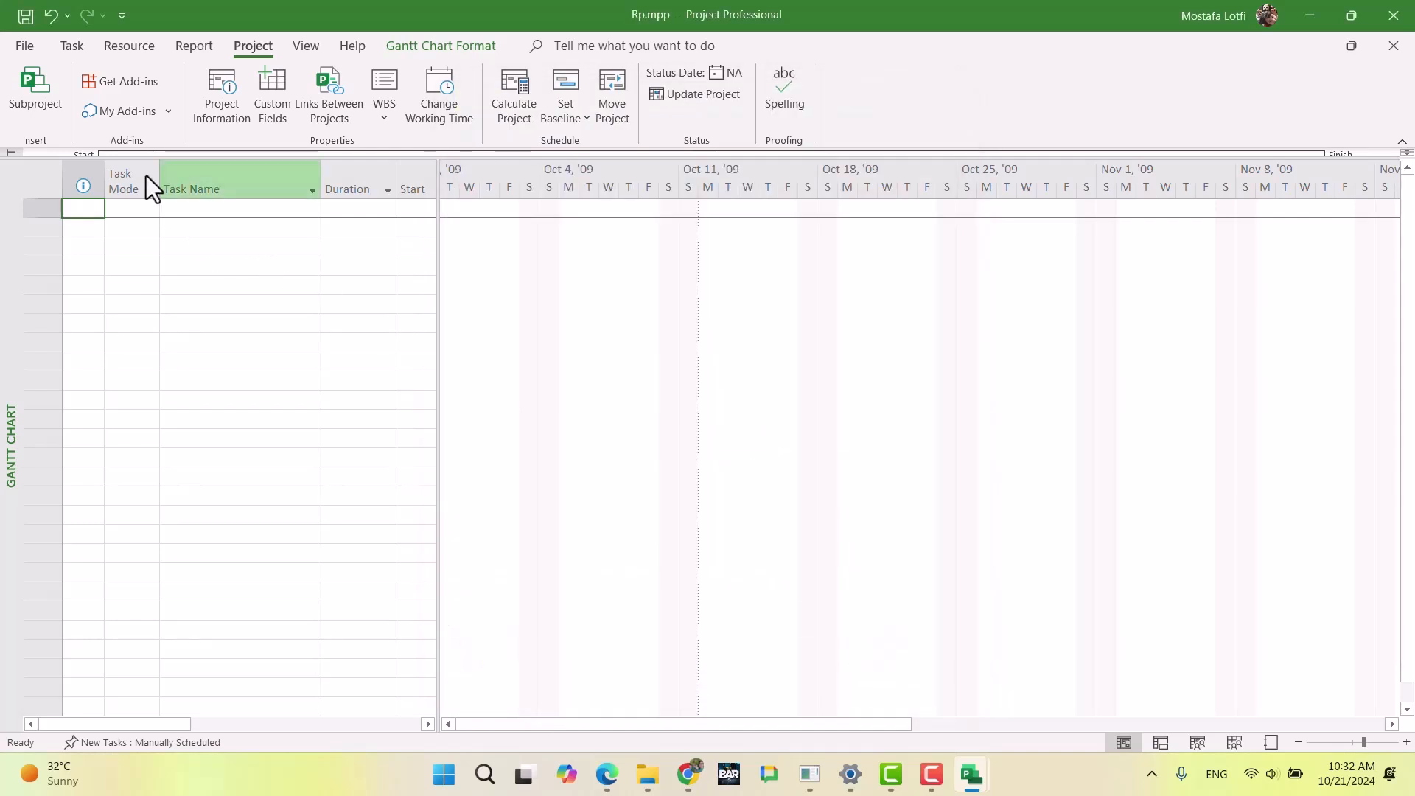
Step: Return to the Resource Sheet and set the base calendar of the Engineer_IR resource to Engineer_IR
left_click(19, 46)
left_click(28, 47)
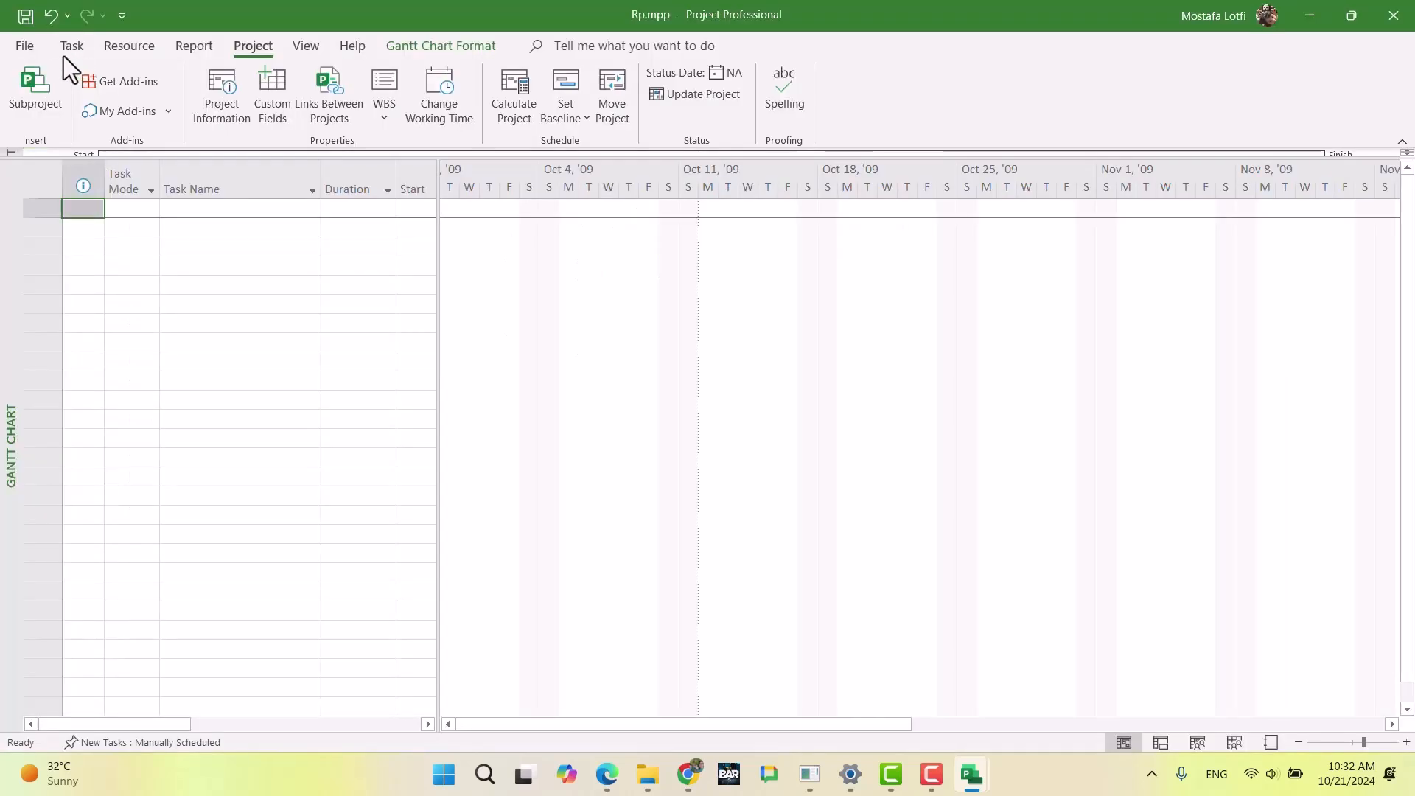
left_click(69, 49)
left_click(28, 112)
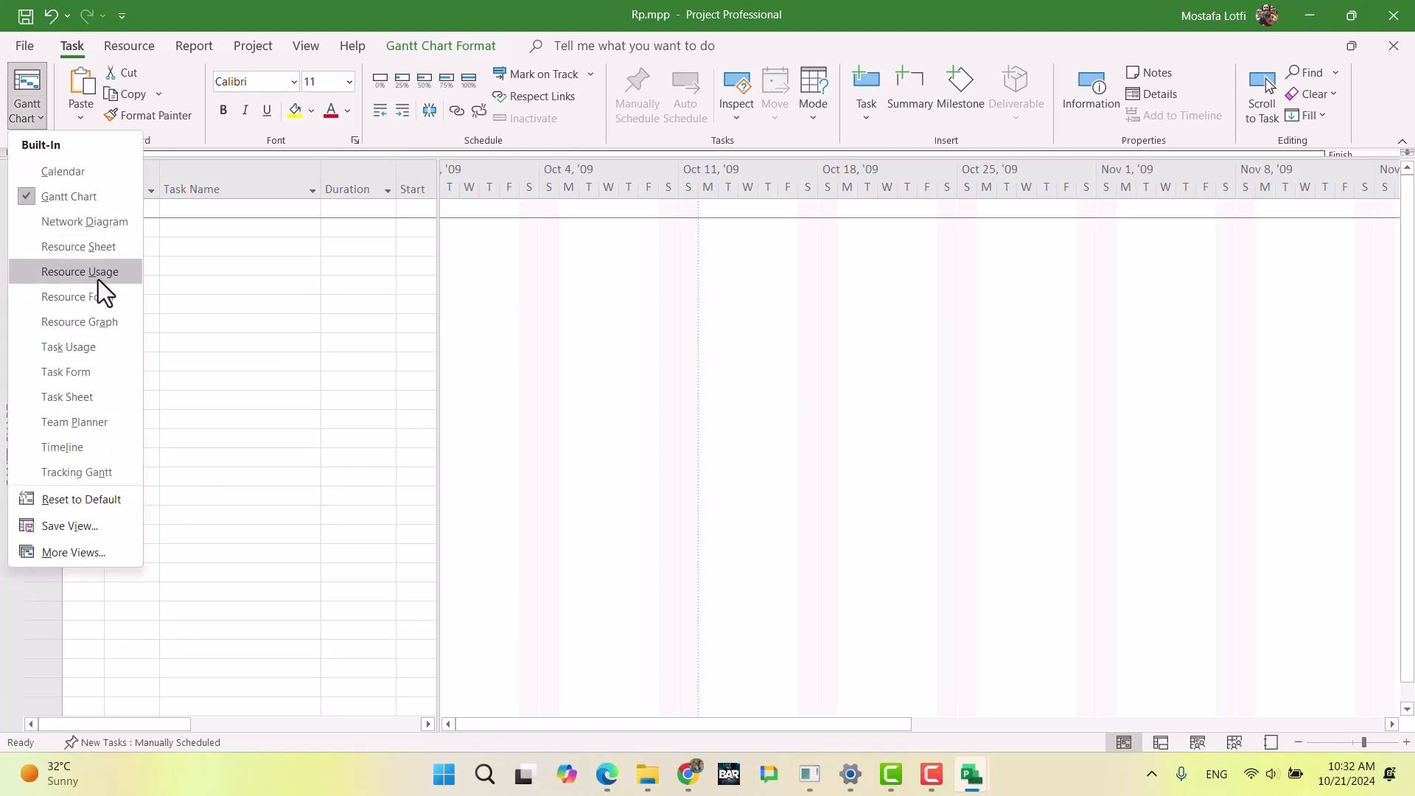
left_click(78, 246)
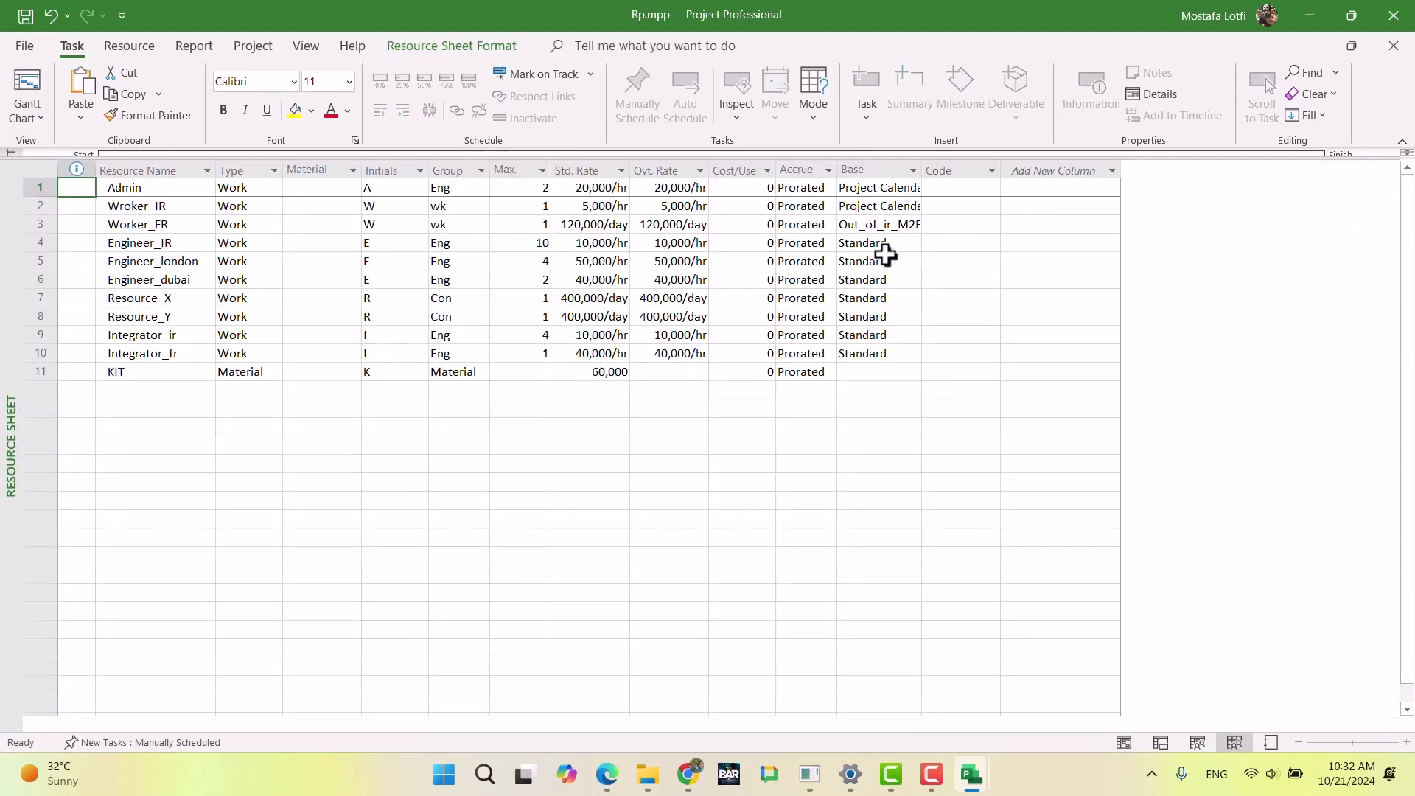
left_click(888, 244)
left_click(914, 243)
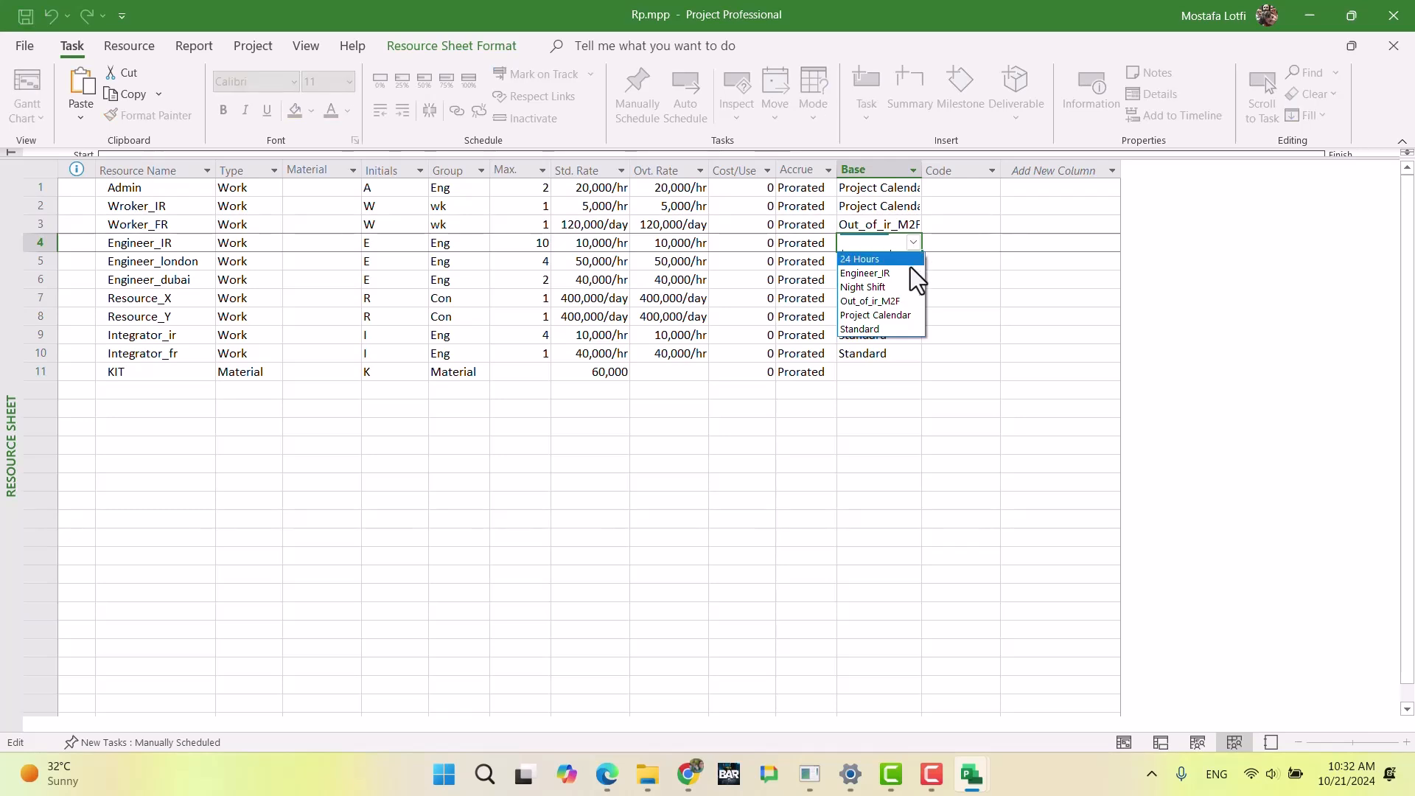
left_click(908, 273)
left_click(897, 351)
Step: Check the Engineer (London) working days in the exam document in Chrome, and return to Rp.mpp in Project
left_click(896, 264)
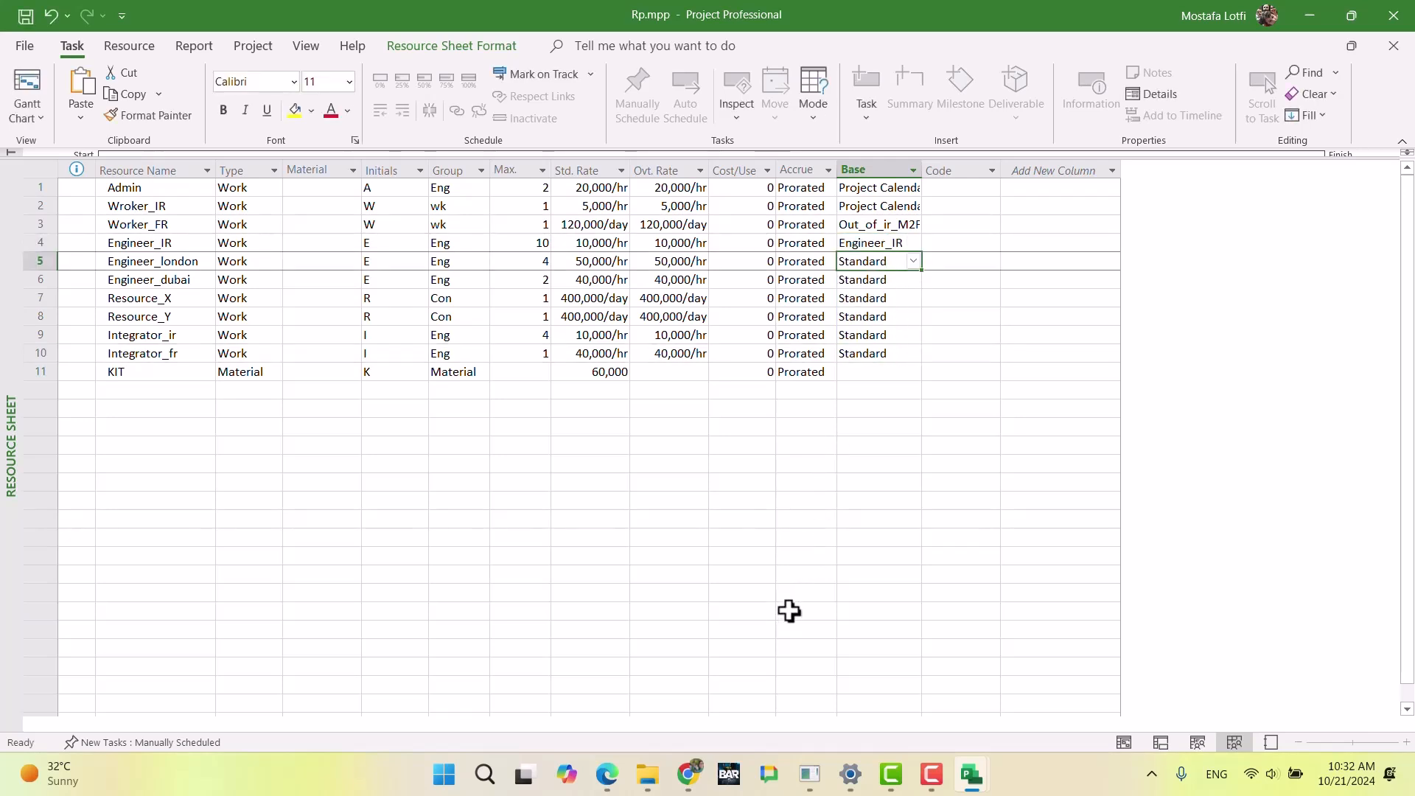
left_click(683, 787)
scroll(645, 579, "down", 3)
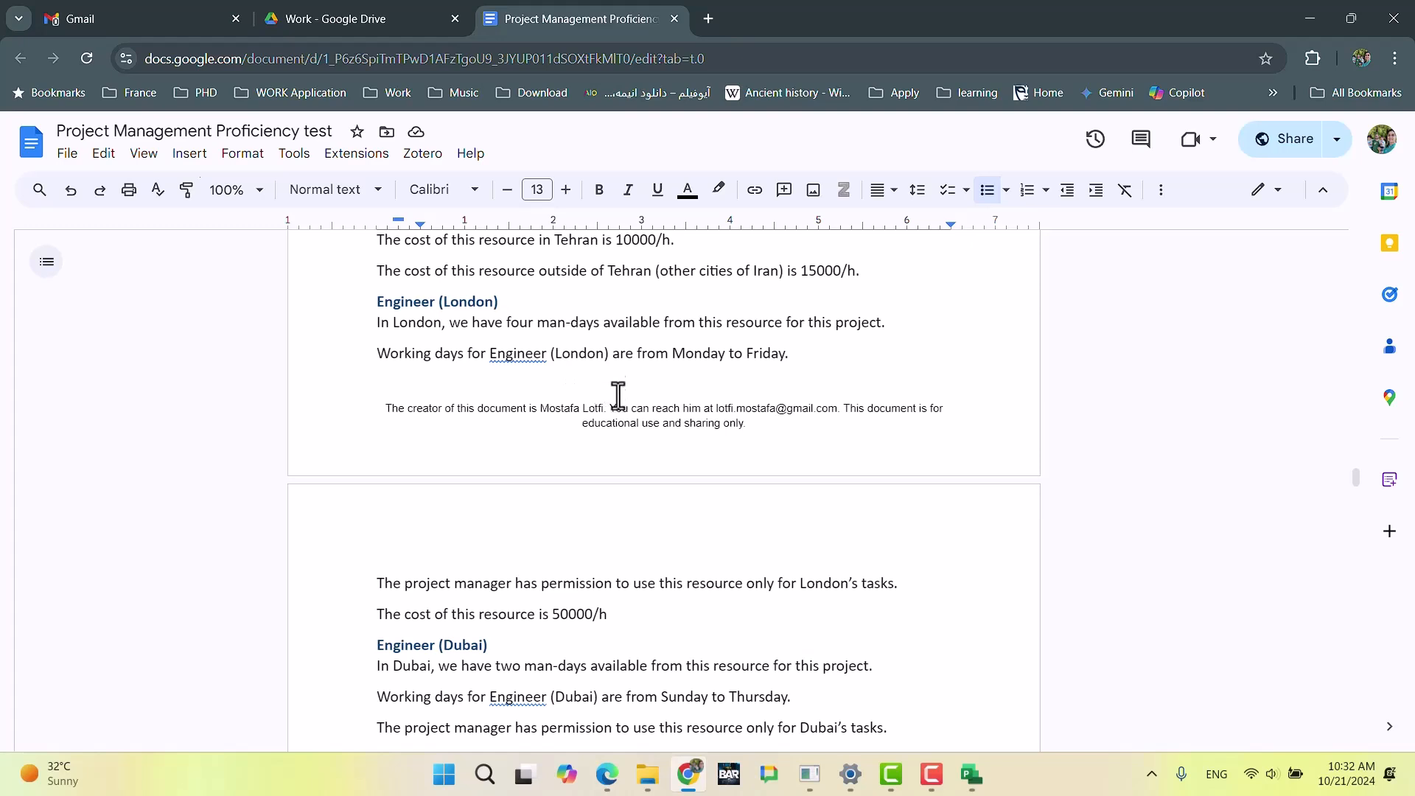
left_click(691, 778)
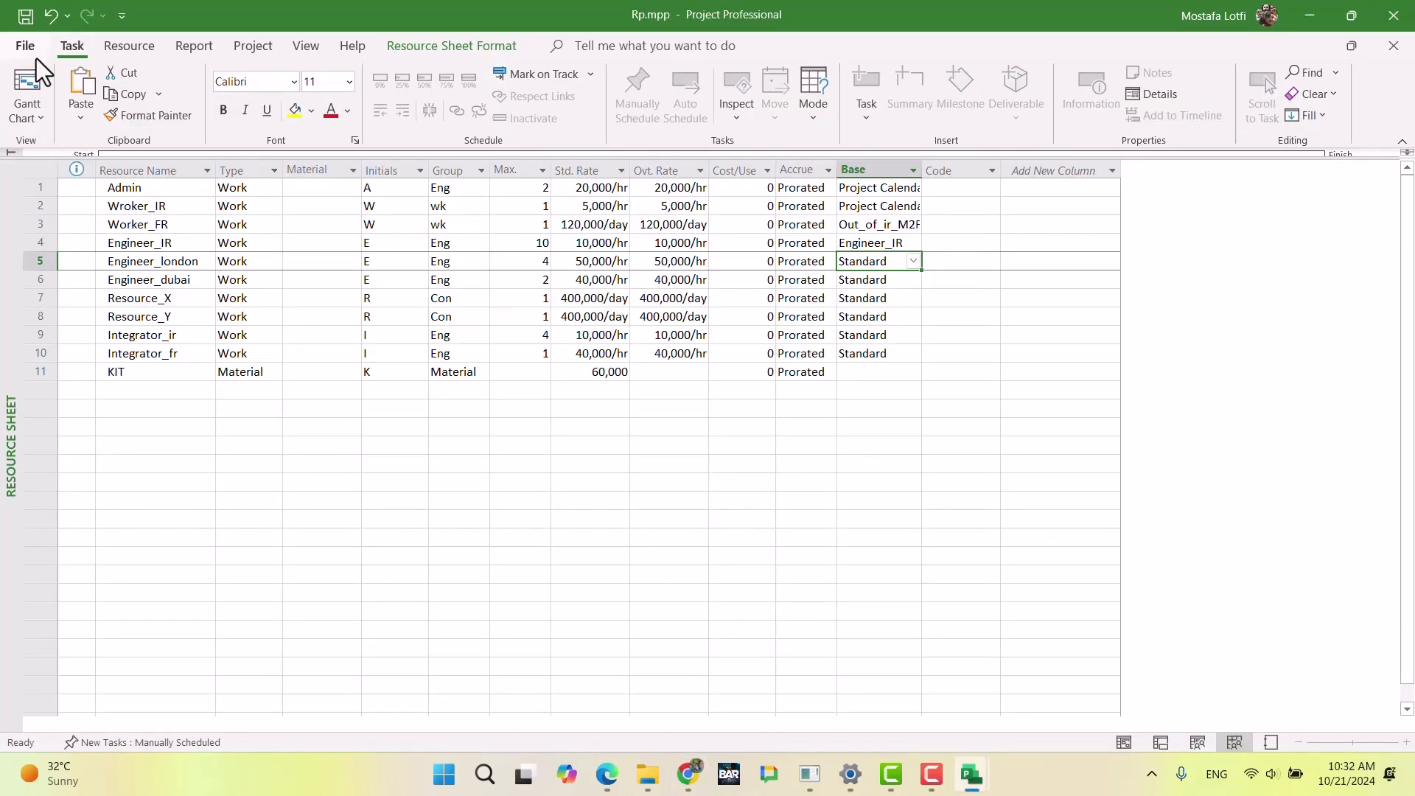
Step: Create a base calendar named Engineer_London as a copy of Project Calendar
left_click(28, 81)
left_click(251, 48)
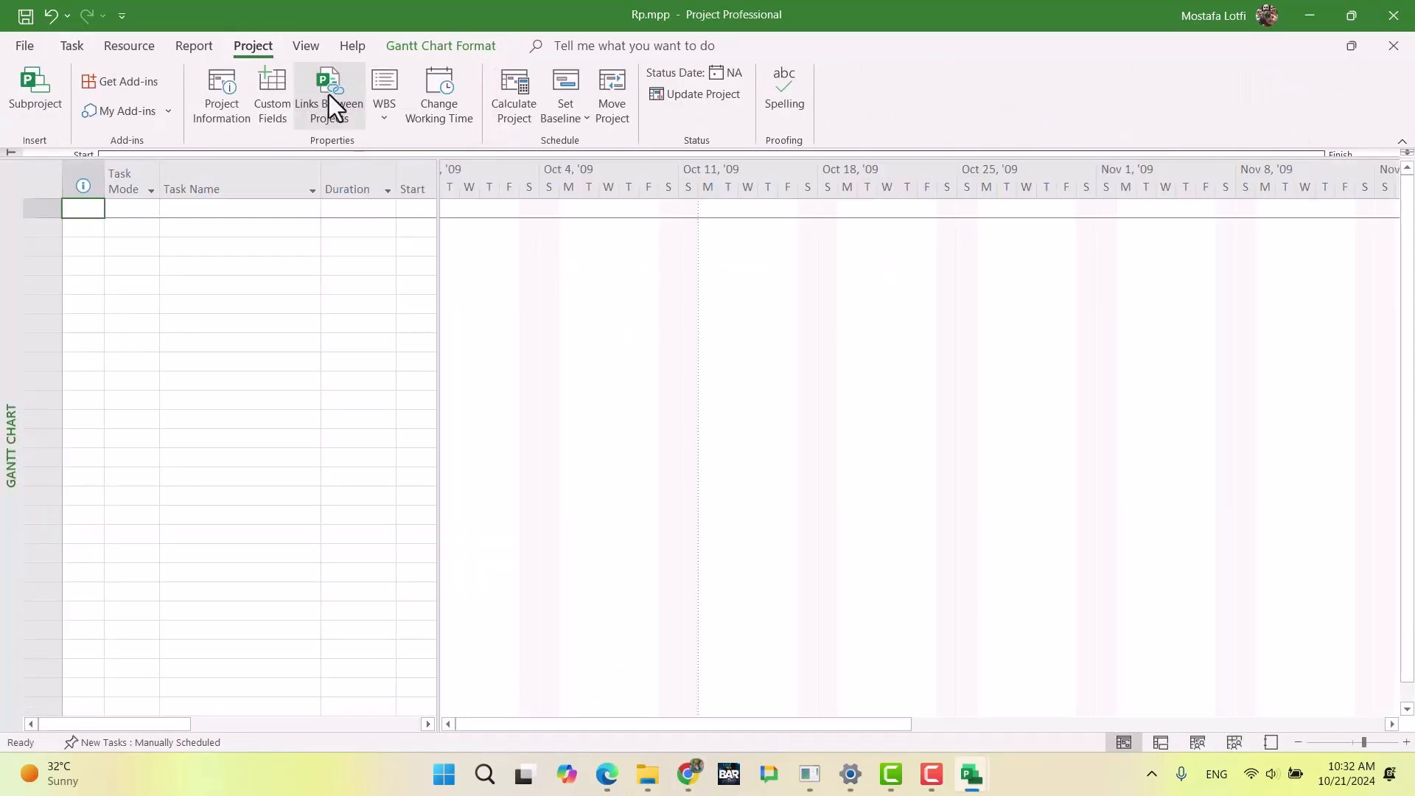
left_click(439, 103)
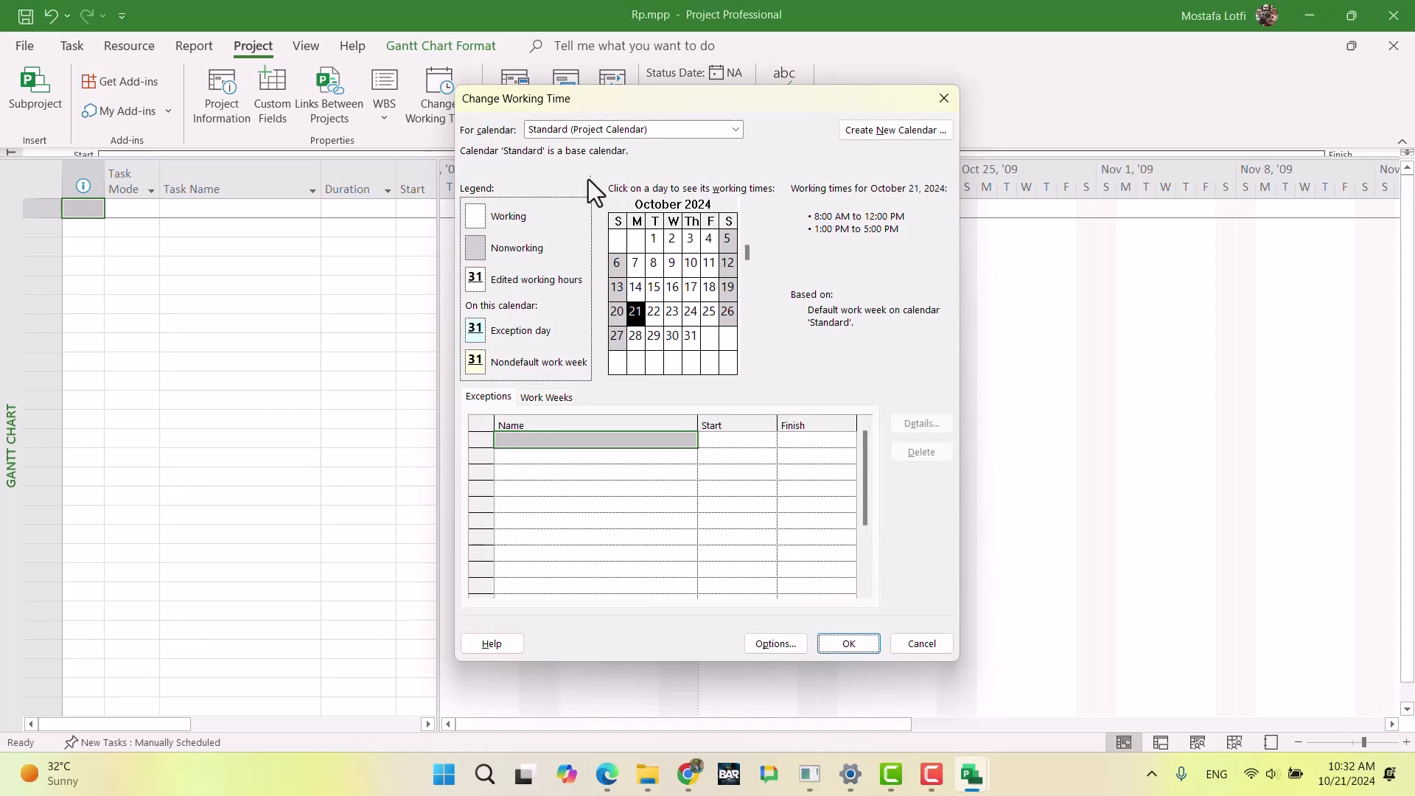
left_click(868, 135)
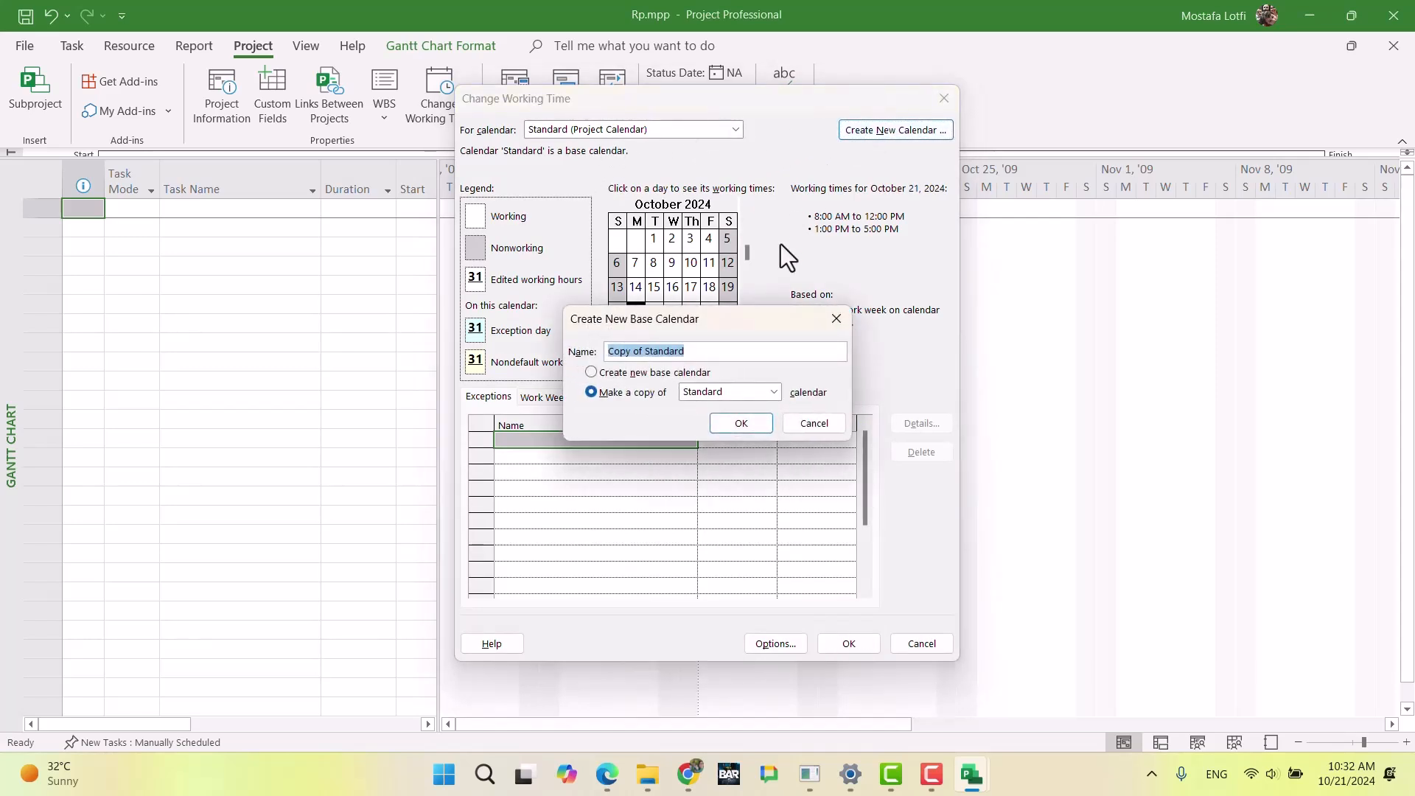
left_click(723, 393)
left_click(729, 465)
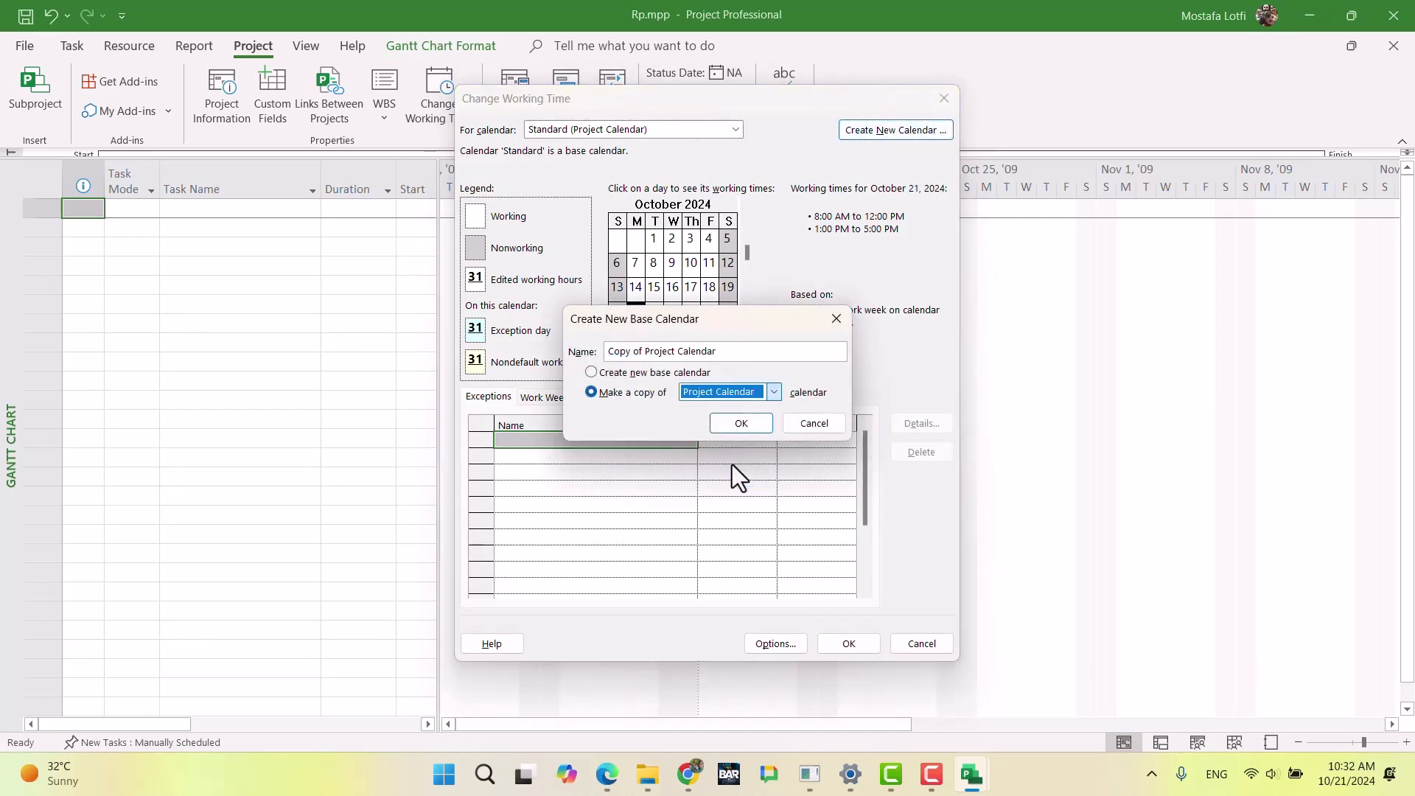
left_click_drag(726, 352, 592, 351)
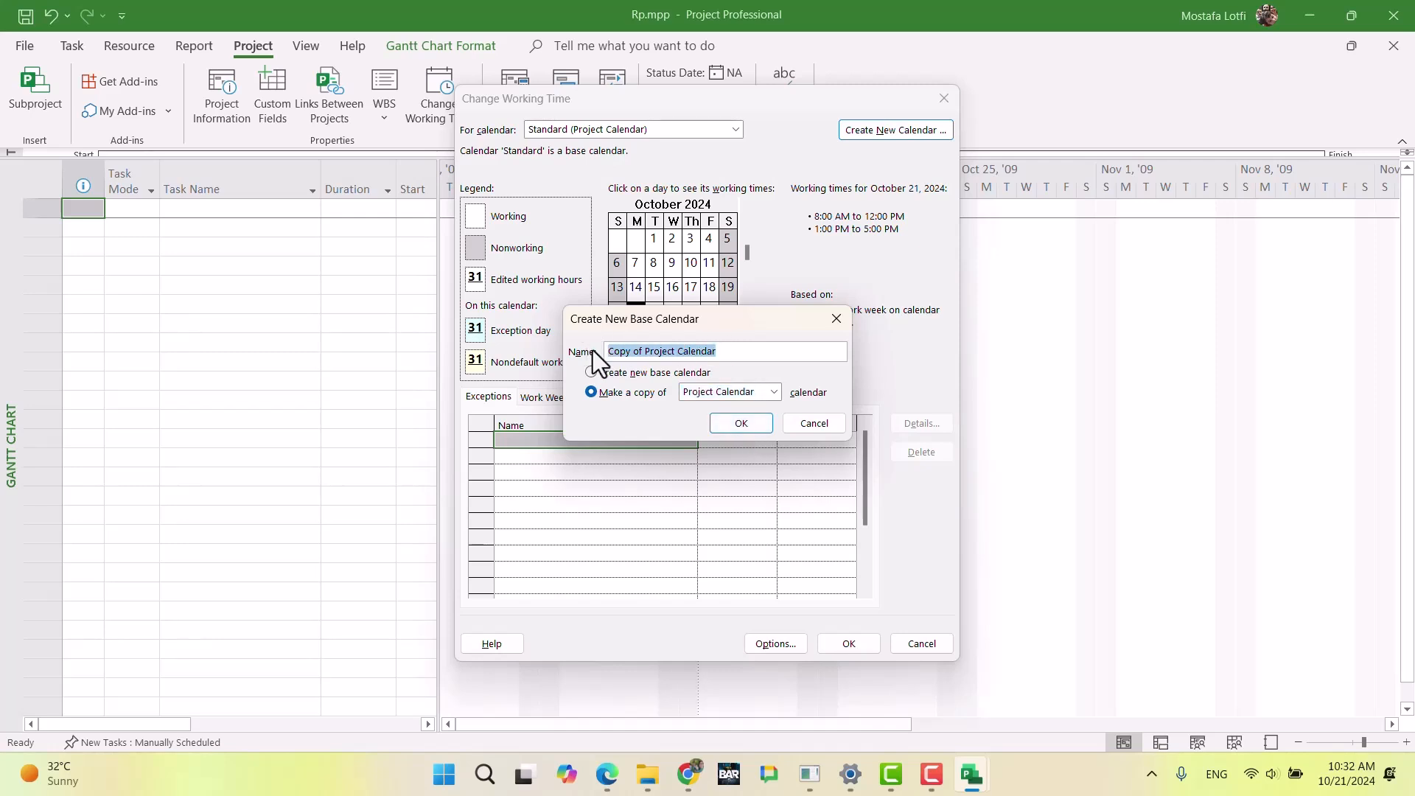
type("Engineer_London")
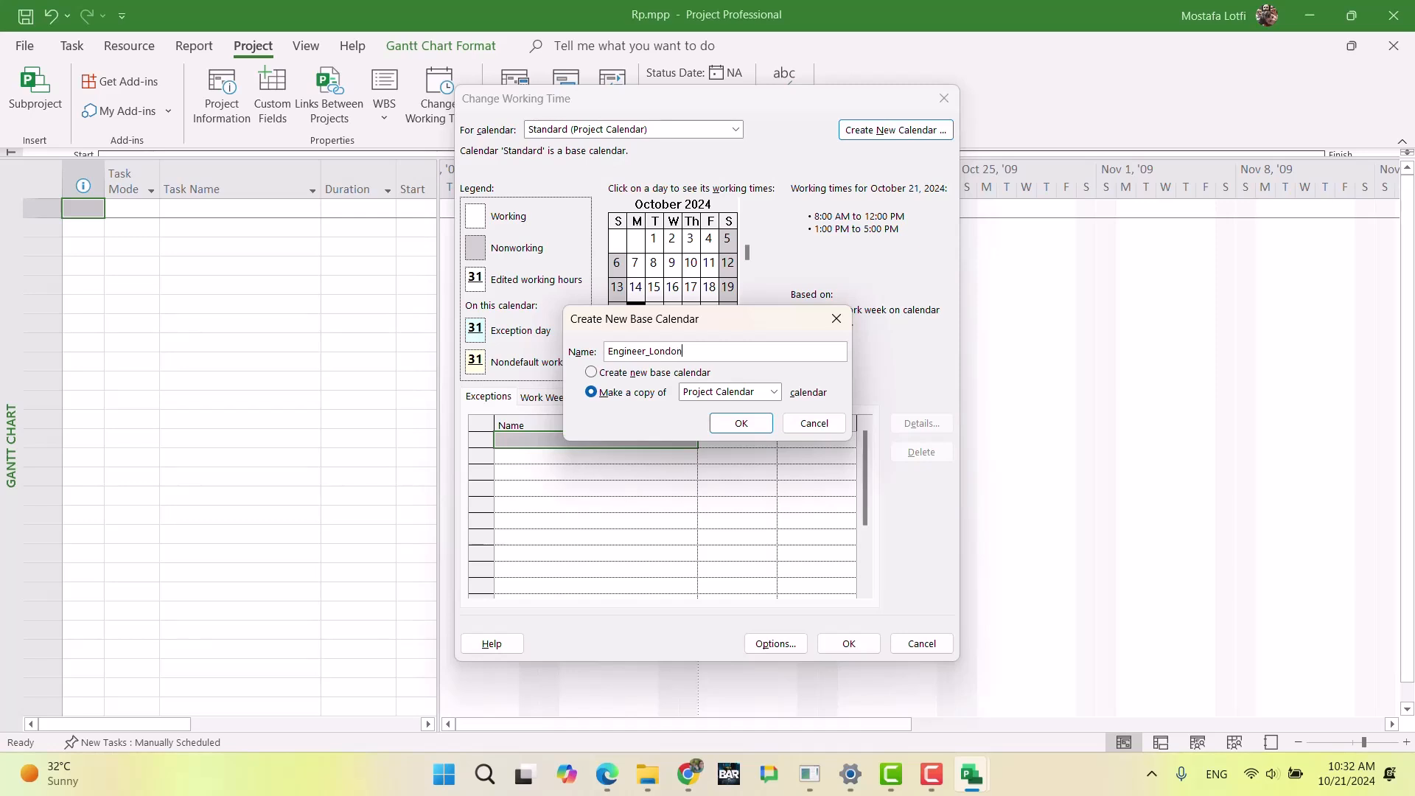
key("Return")
Step: Set Saturday and Sunday to nonworking time in the default work week of Engineer_London and save the calendar
left_click(546, 397)
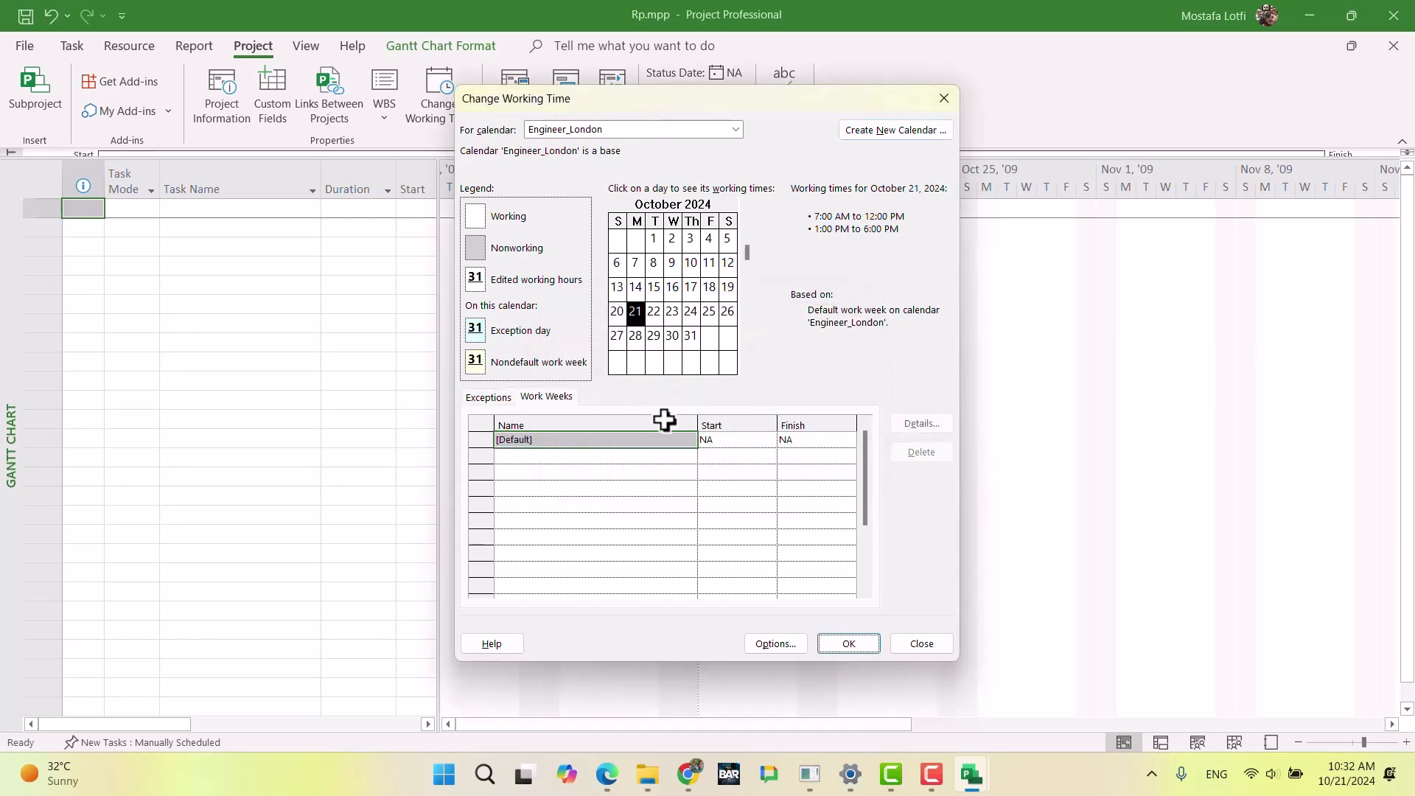
left_click(921, 424)
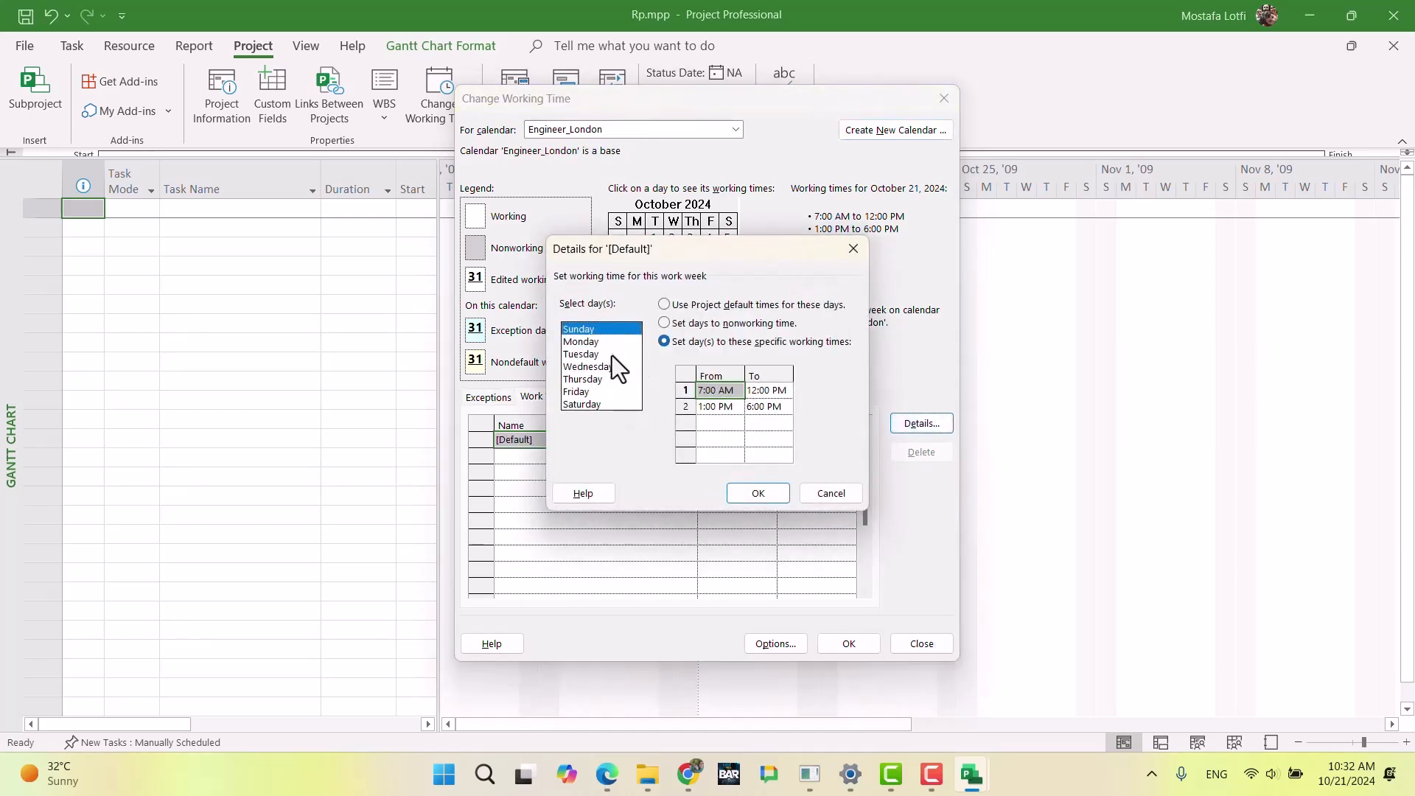
left_click(679, 325)
left_click(603, 403)
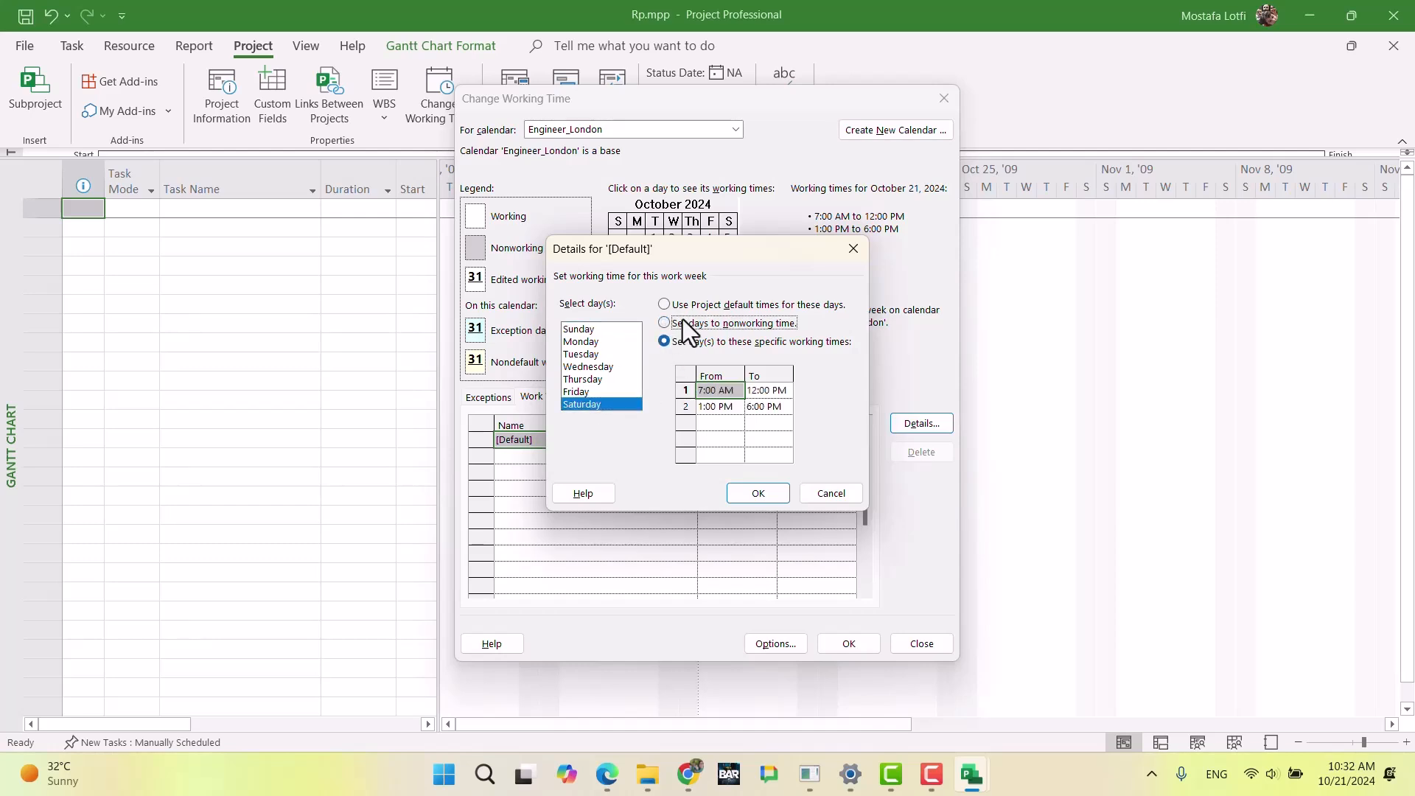
left_click(749, 489)
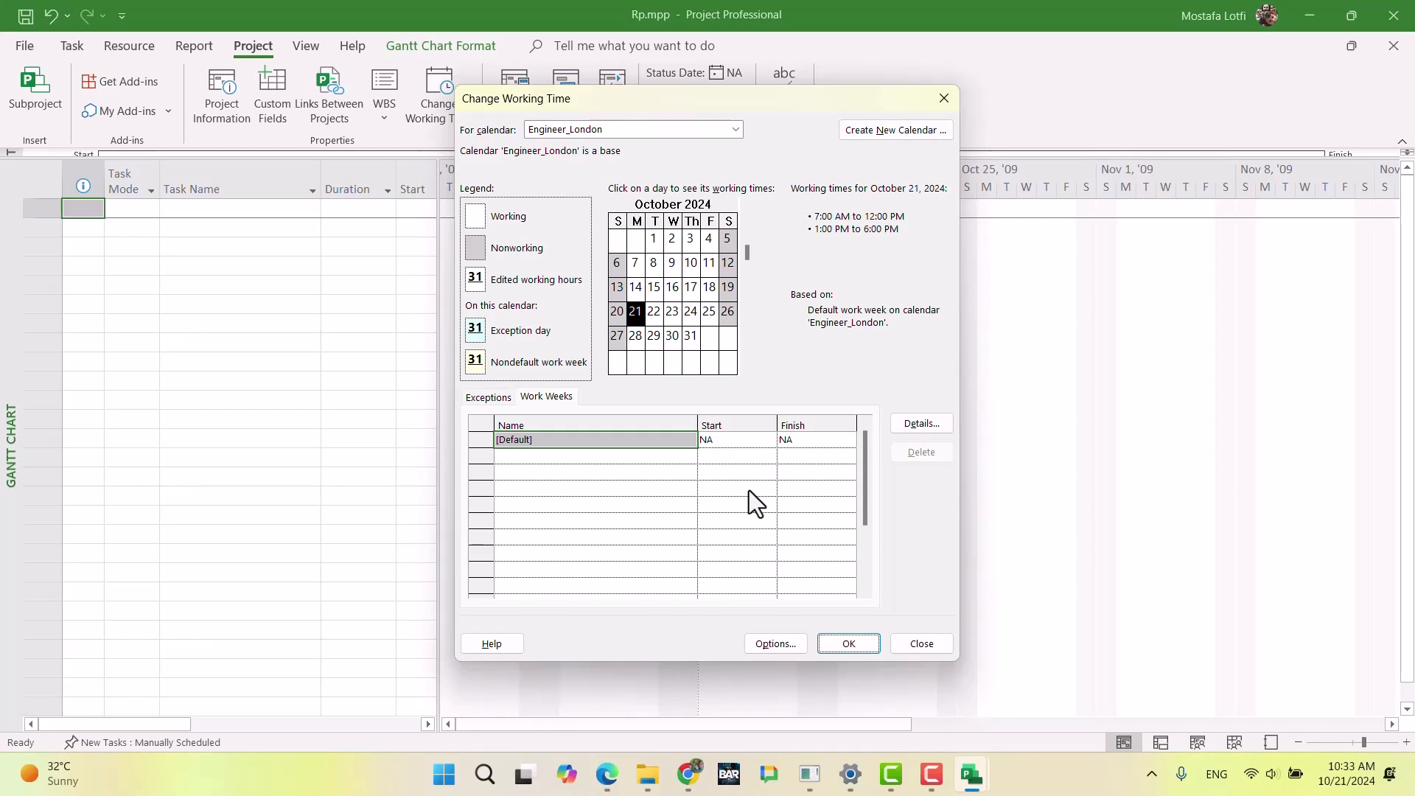
left_click(840, 641)
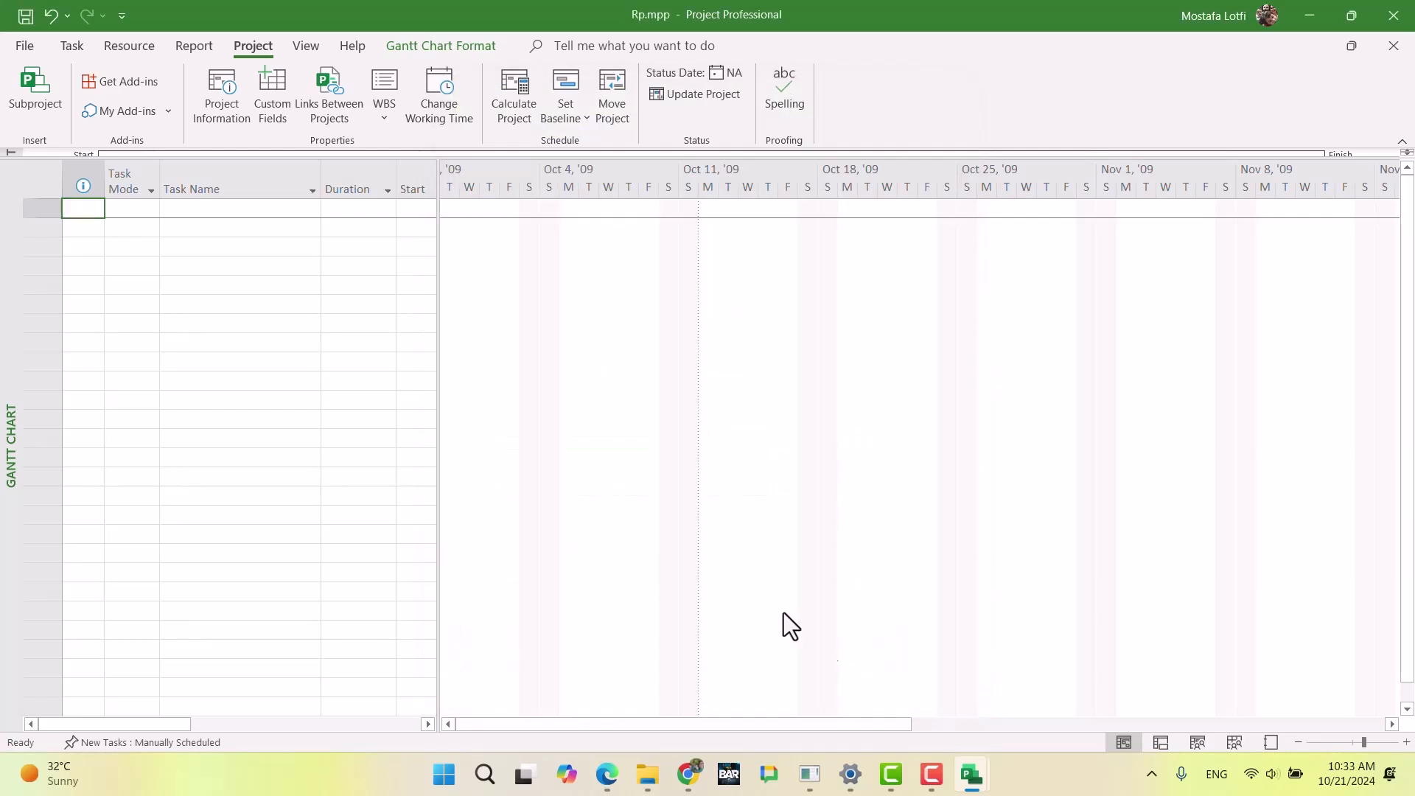
Step: Return to the Resource Sheet and set the base calendar of the Engineer_london resource to Engineer_London
left_click(71, 49)
left_click(35, 117)
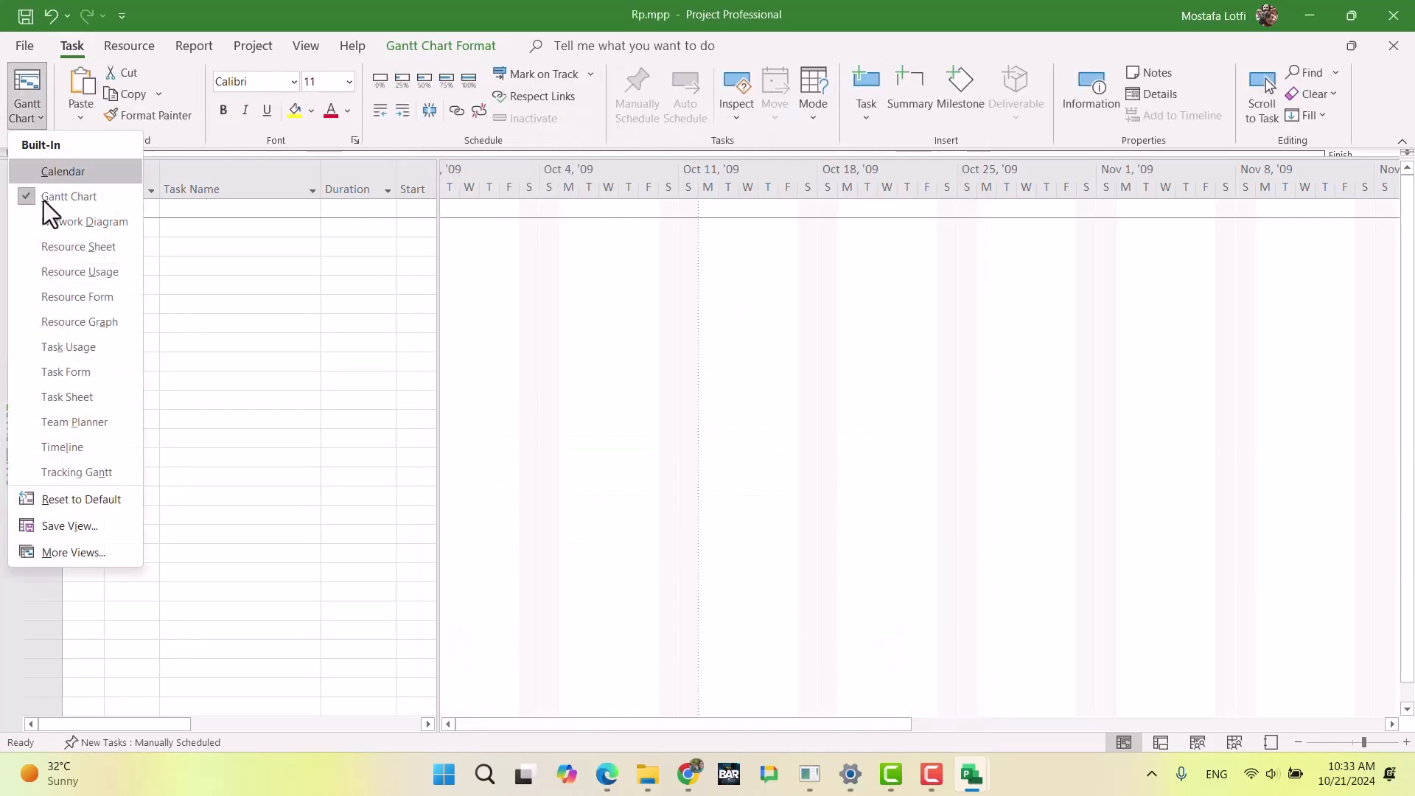
left_click(59, 248)
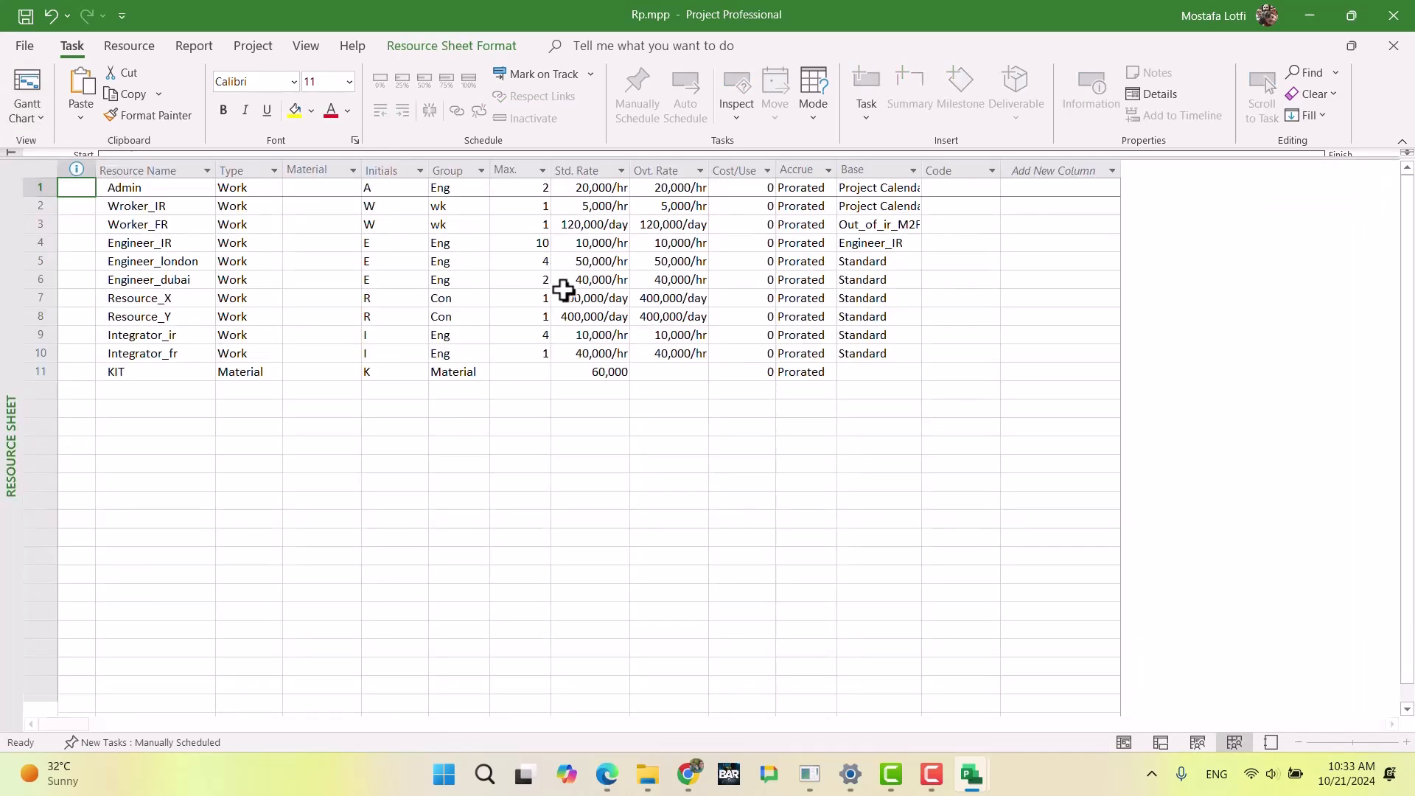
left_click(885, 263)
left_click(914, 262)
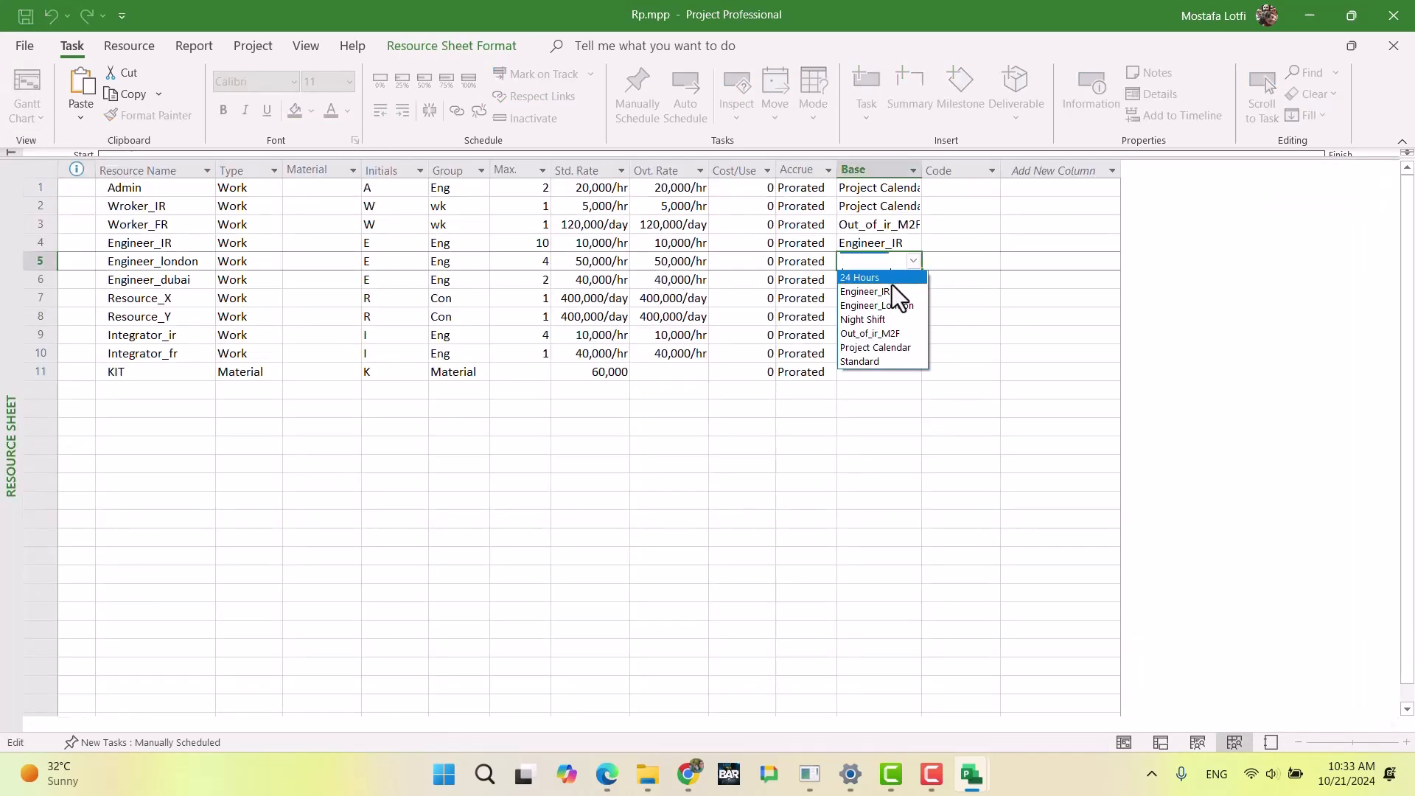
left_click(890, 305)
left_click(827, 401)
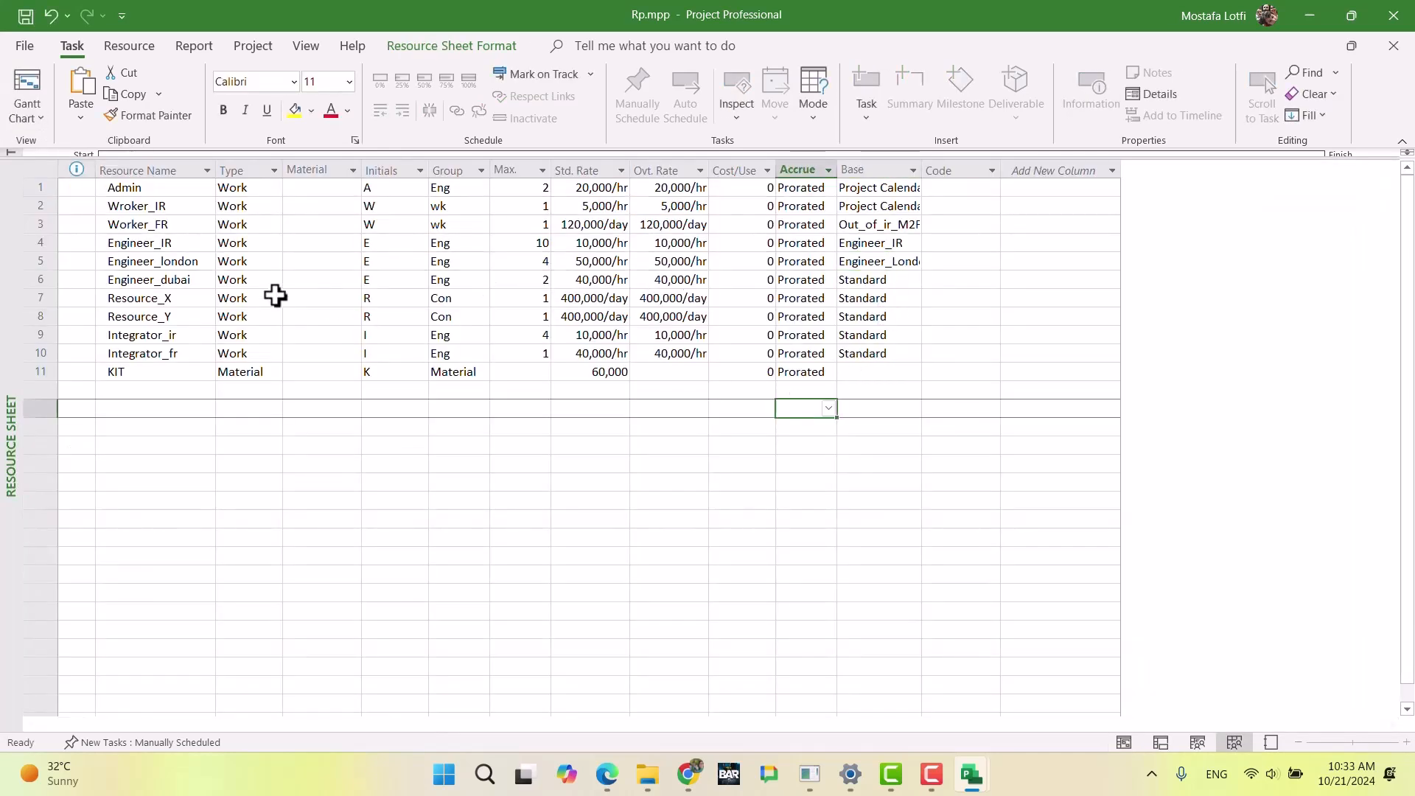
Step: Switch to the exam document in Chrome and read the Engineer (Dubai) requirements
left_click(180, 264)
left_click(186, 282)
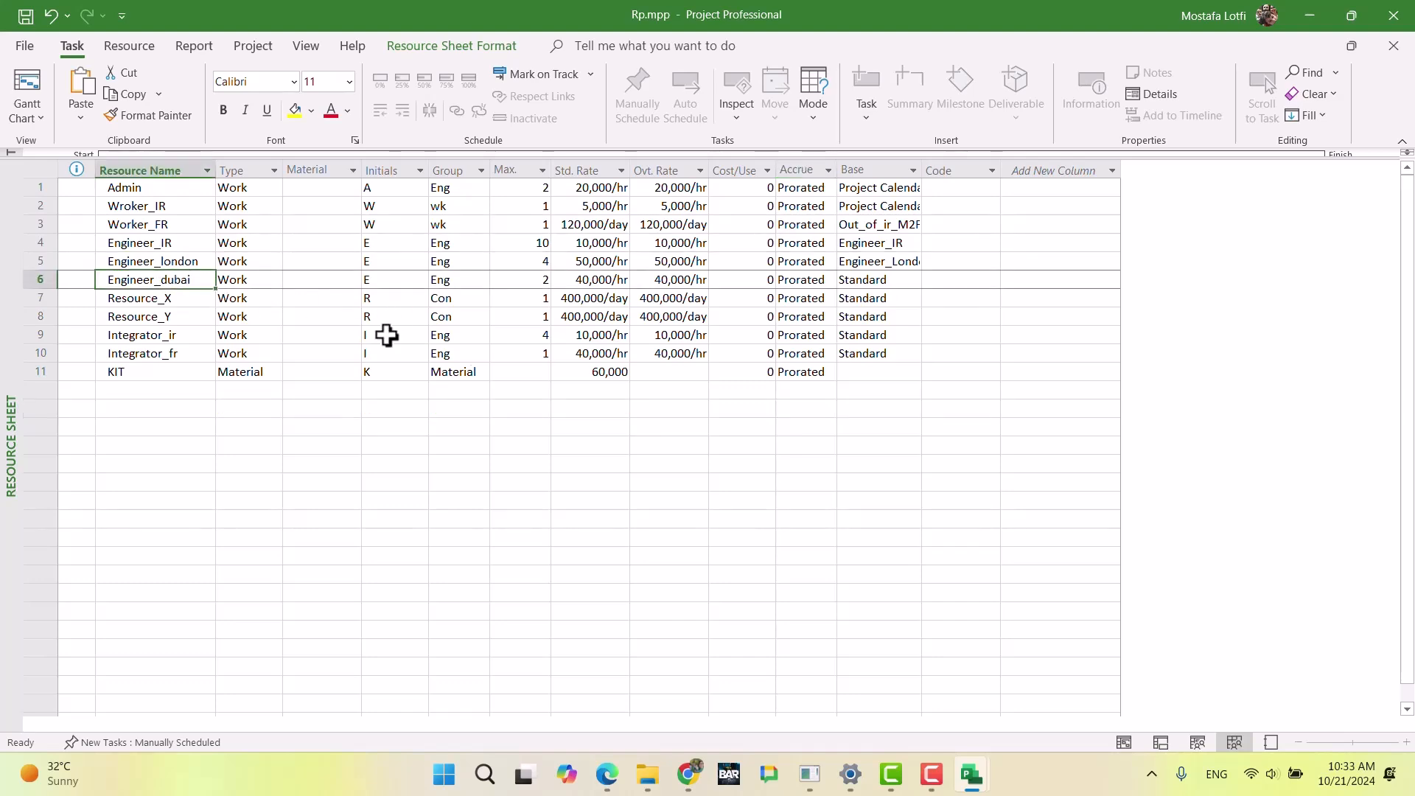
left_click(696, 778)
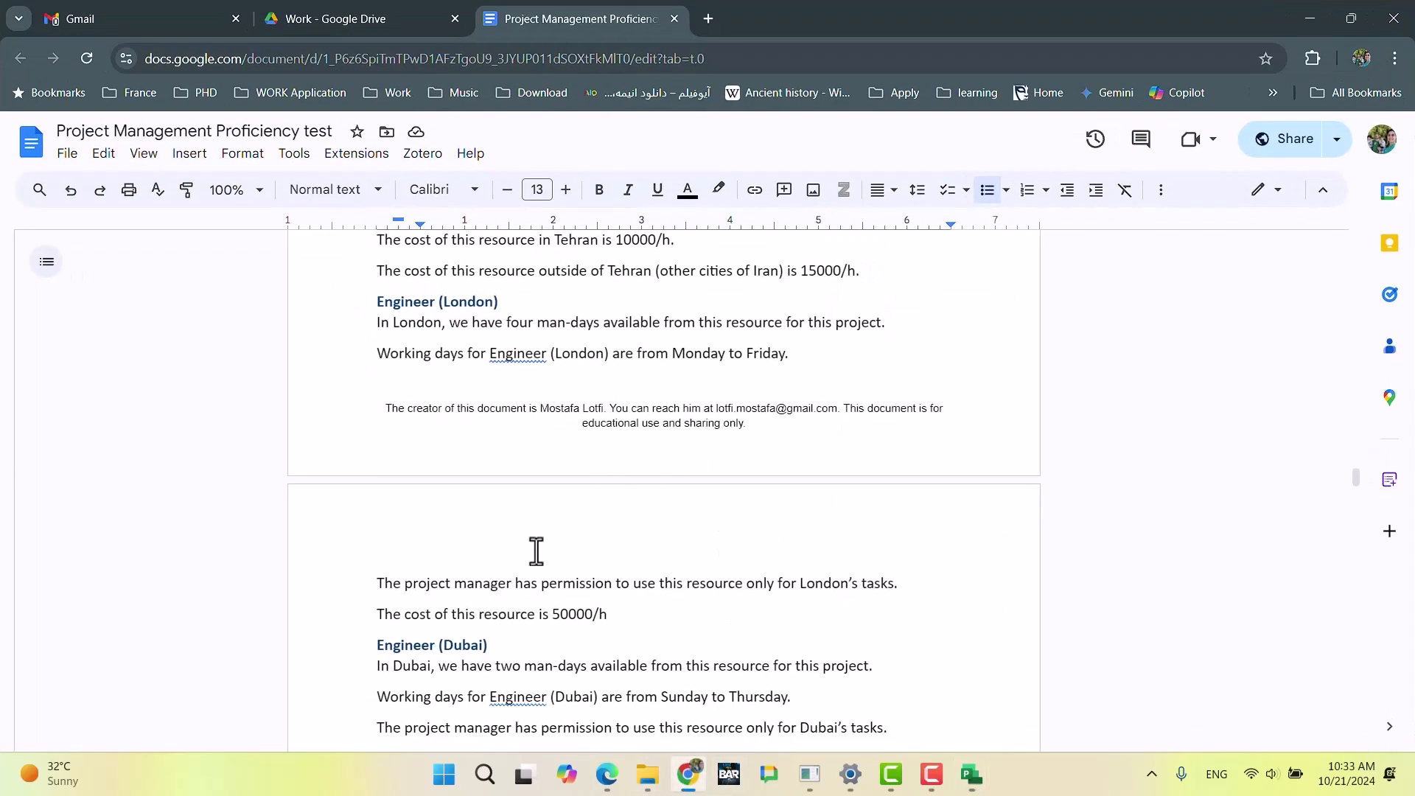
scroll(537, 560, "down", 3)
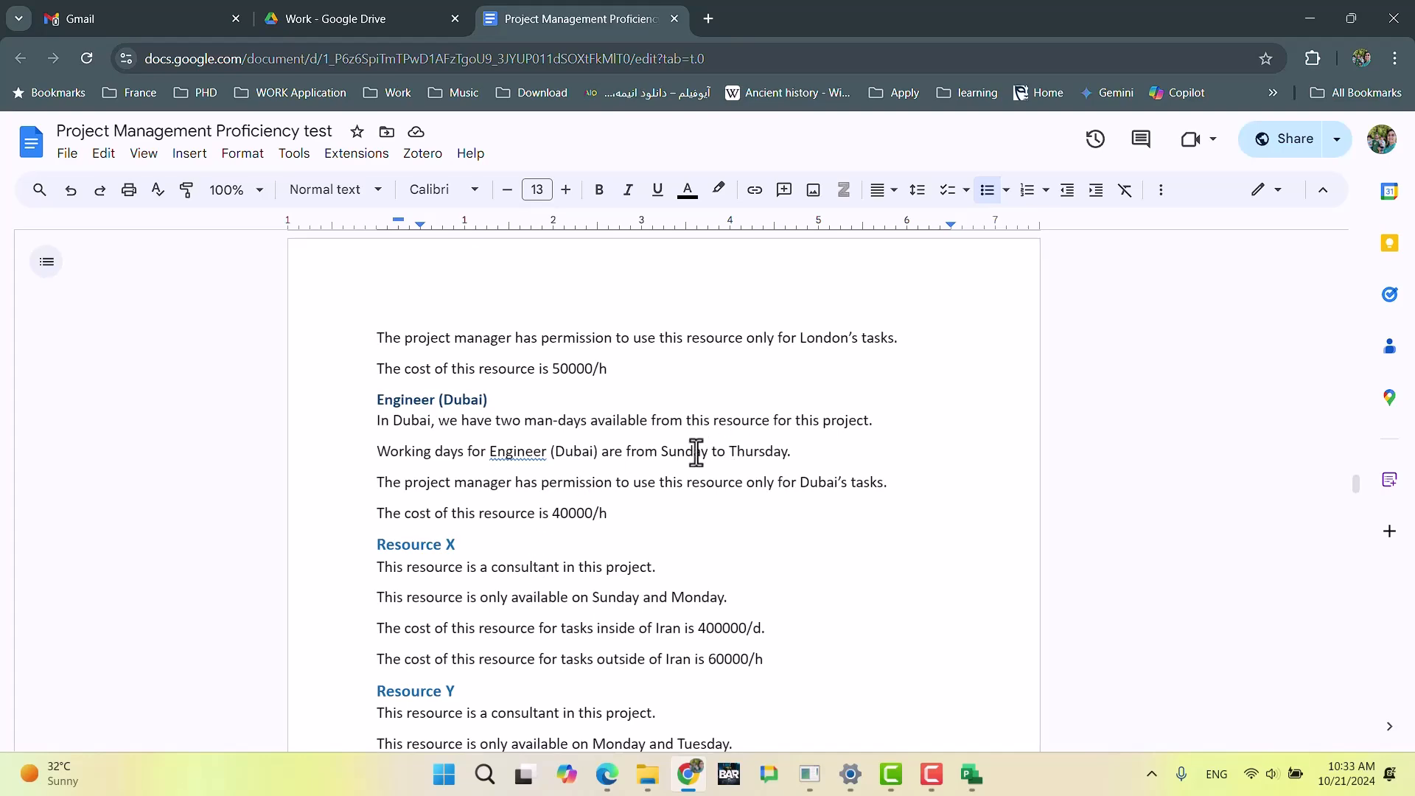
Step: Switch back to Rp.mpp in Microsoft Project and display the Gantt Chart view
left_click(689, 775)
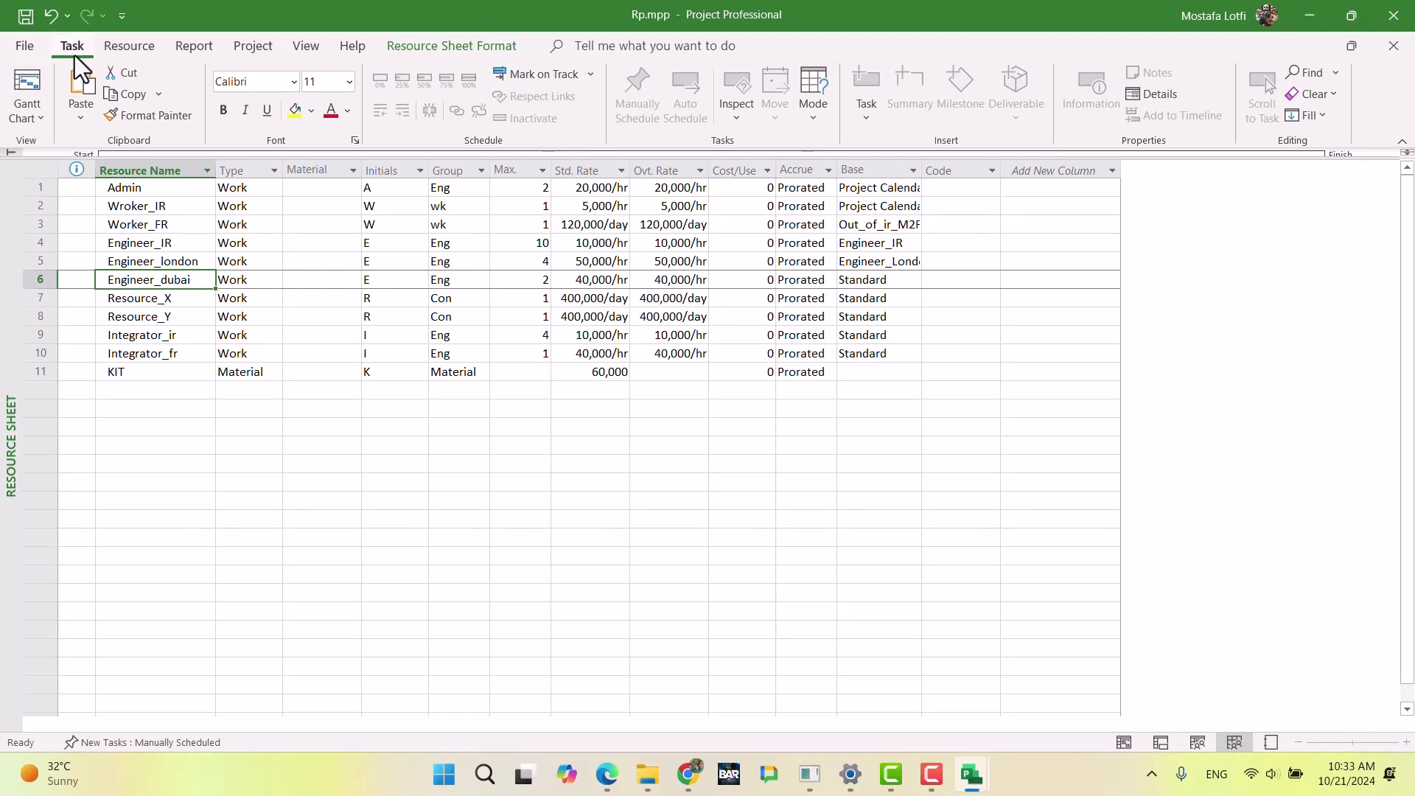
left_click(28, 112)
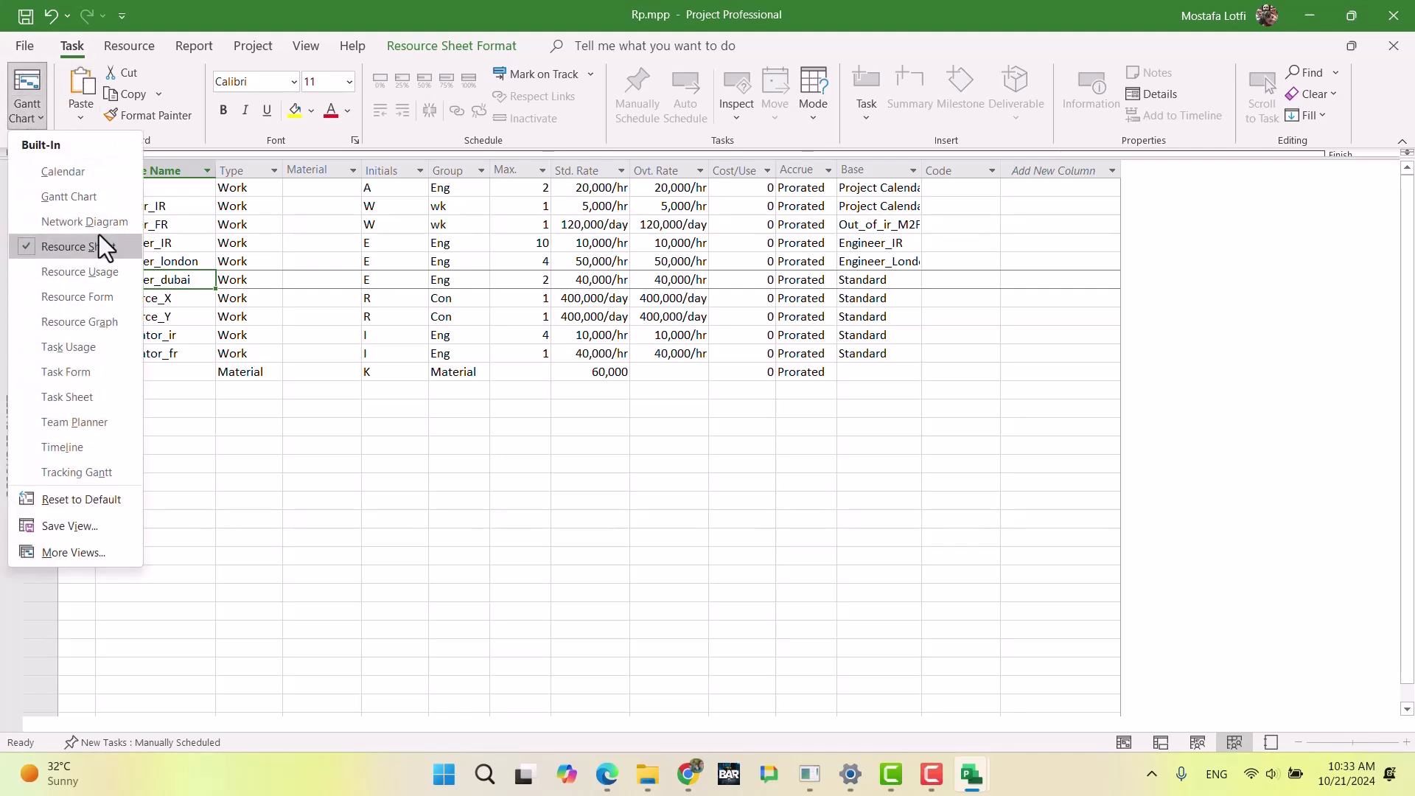
left_click(22, 90)
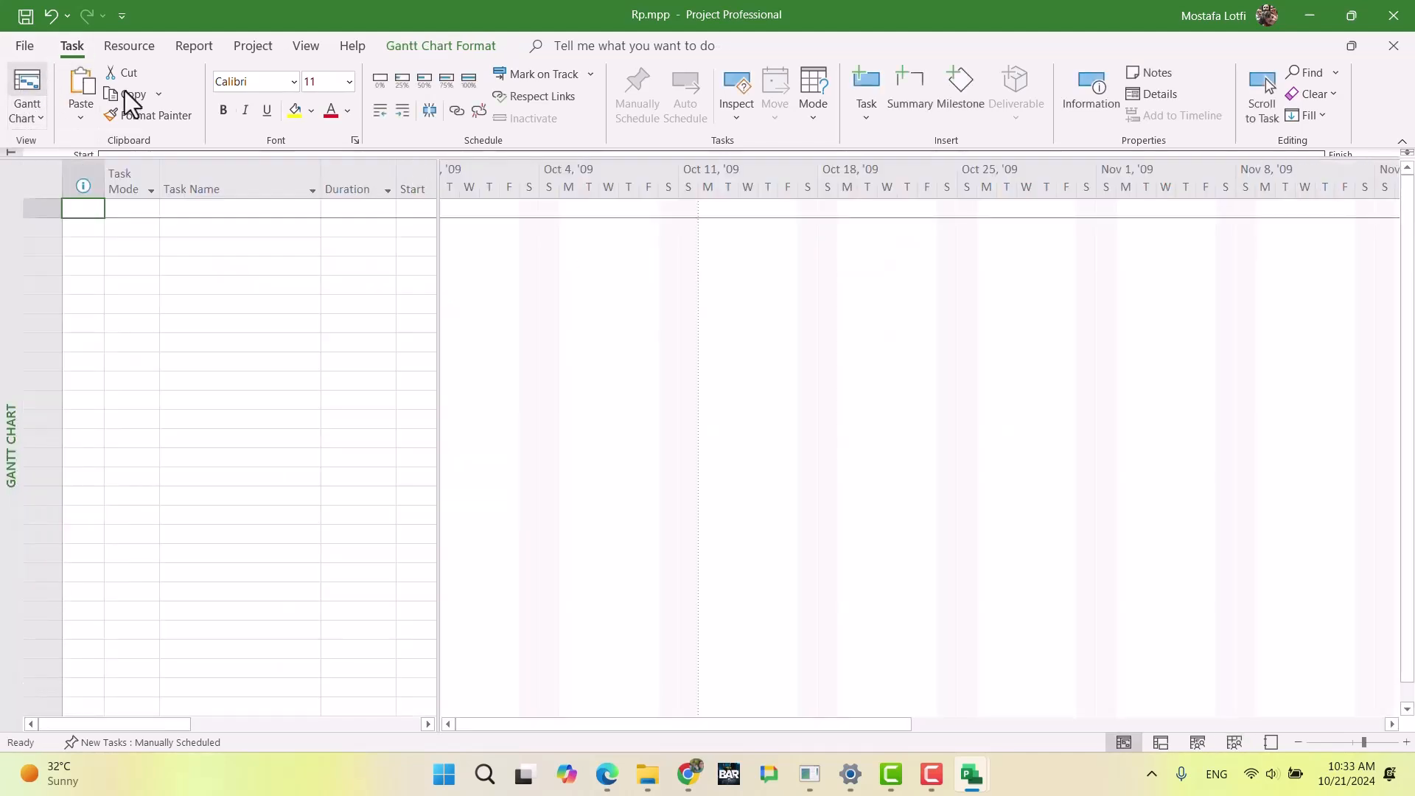
Step: Create a base calendar named Engineer_dubai as a copy of the Engineer_London calendar
left_click(253, 45)
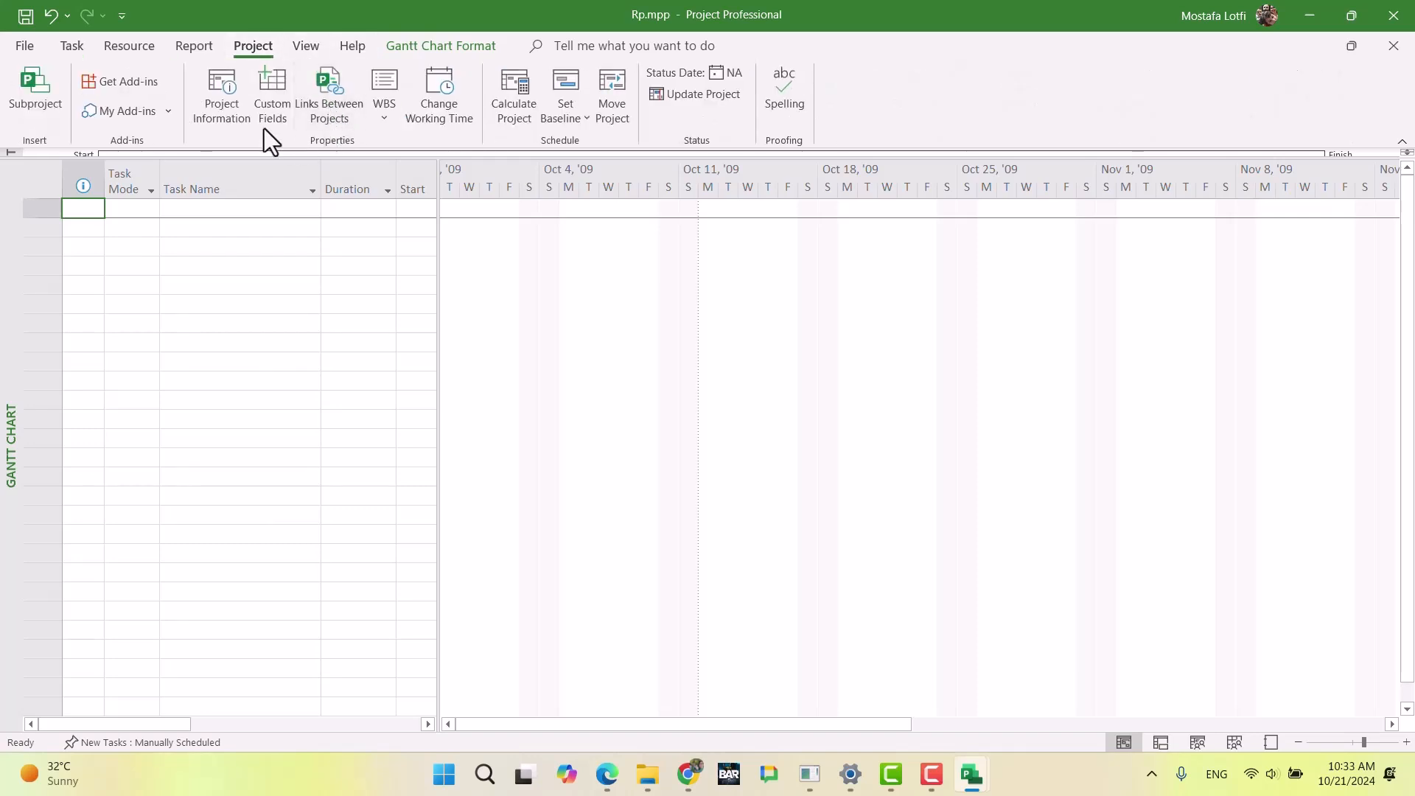
left_click(429, 118)
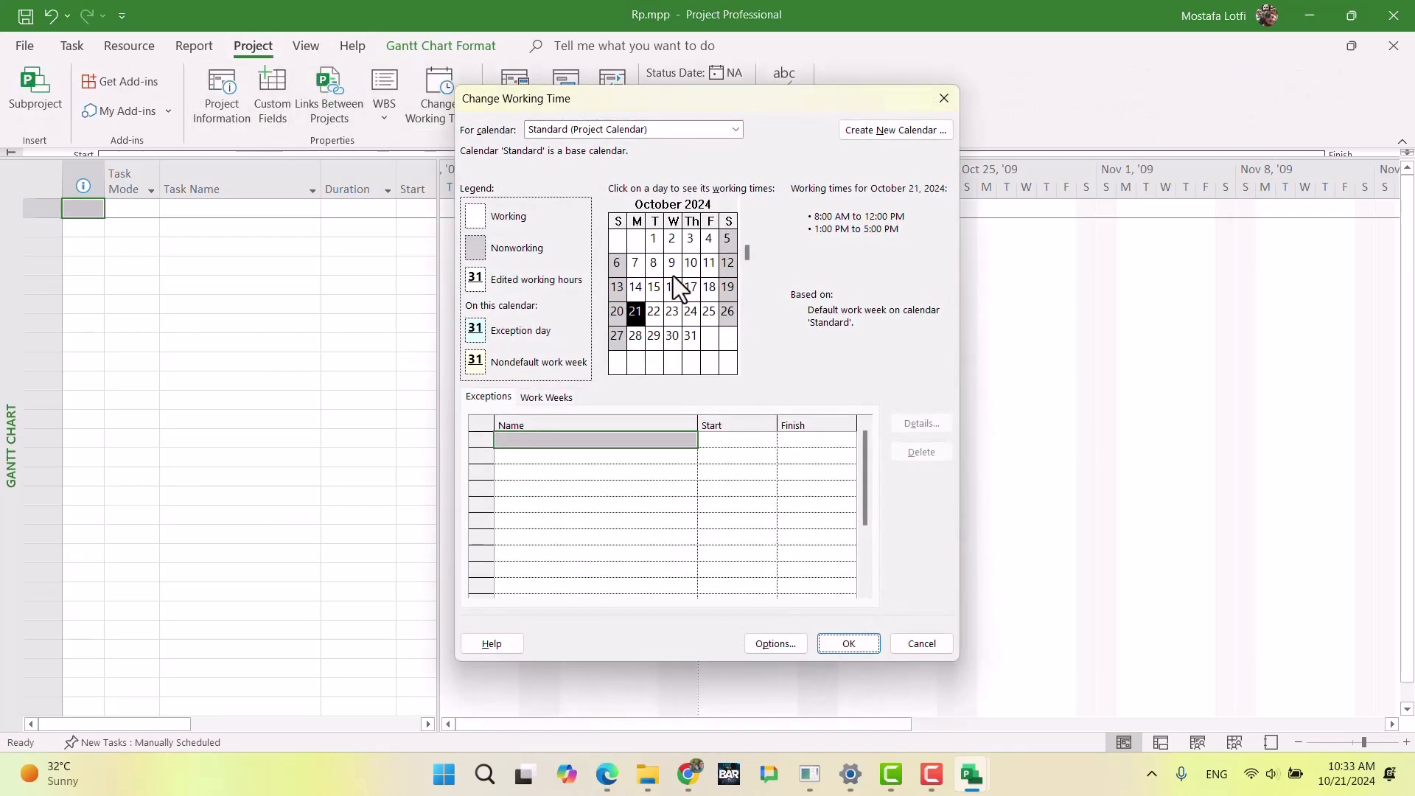
left_click(852, 132)
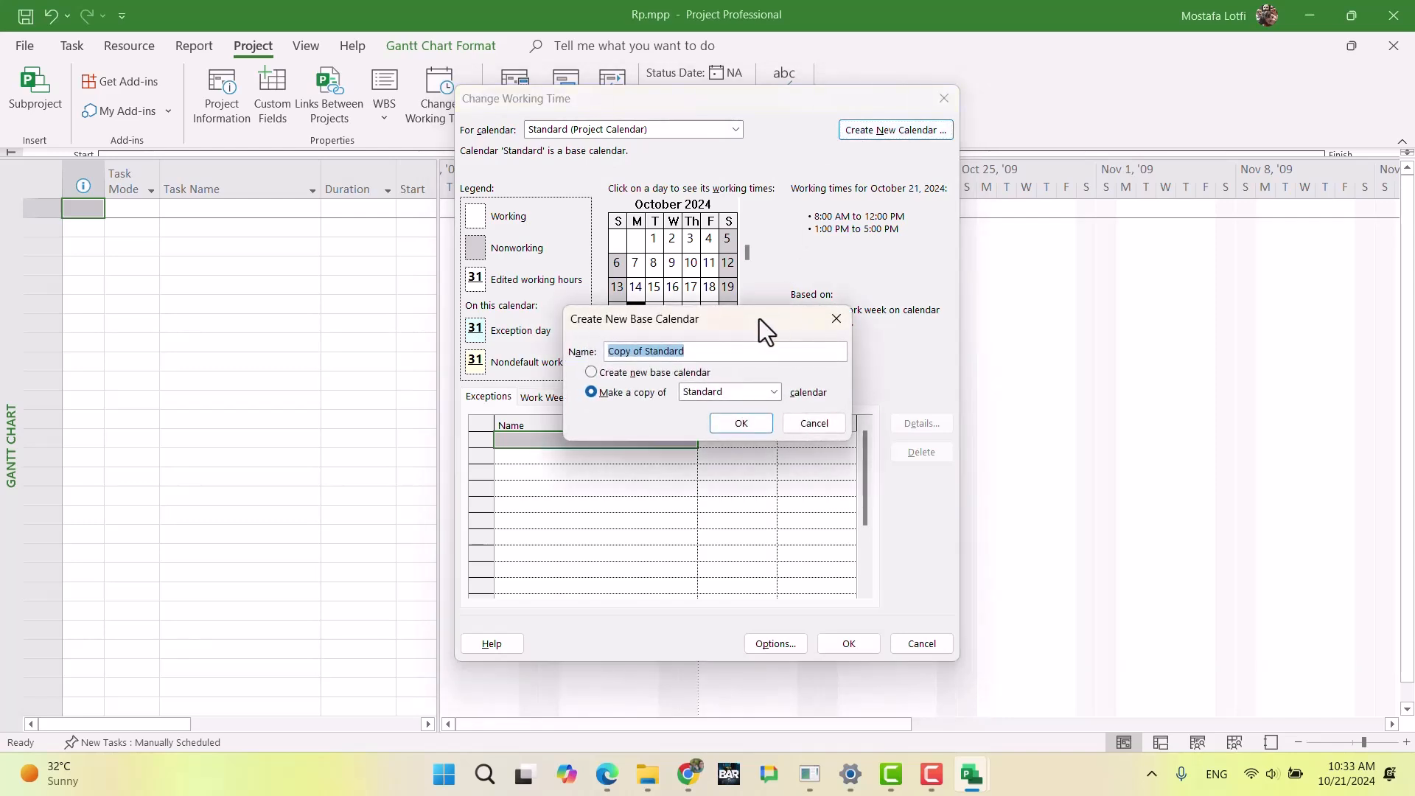
type("Eng")
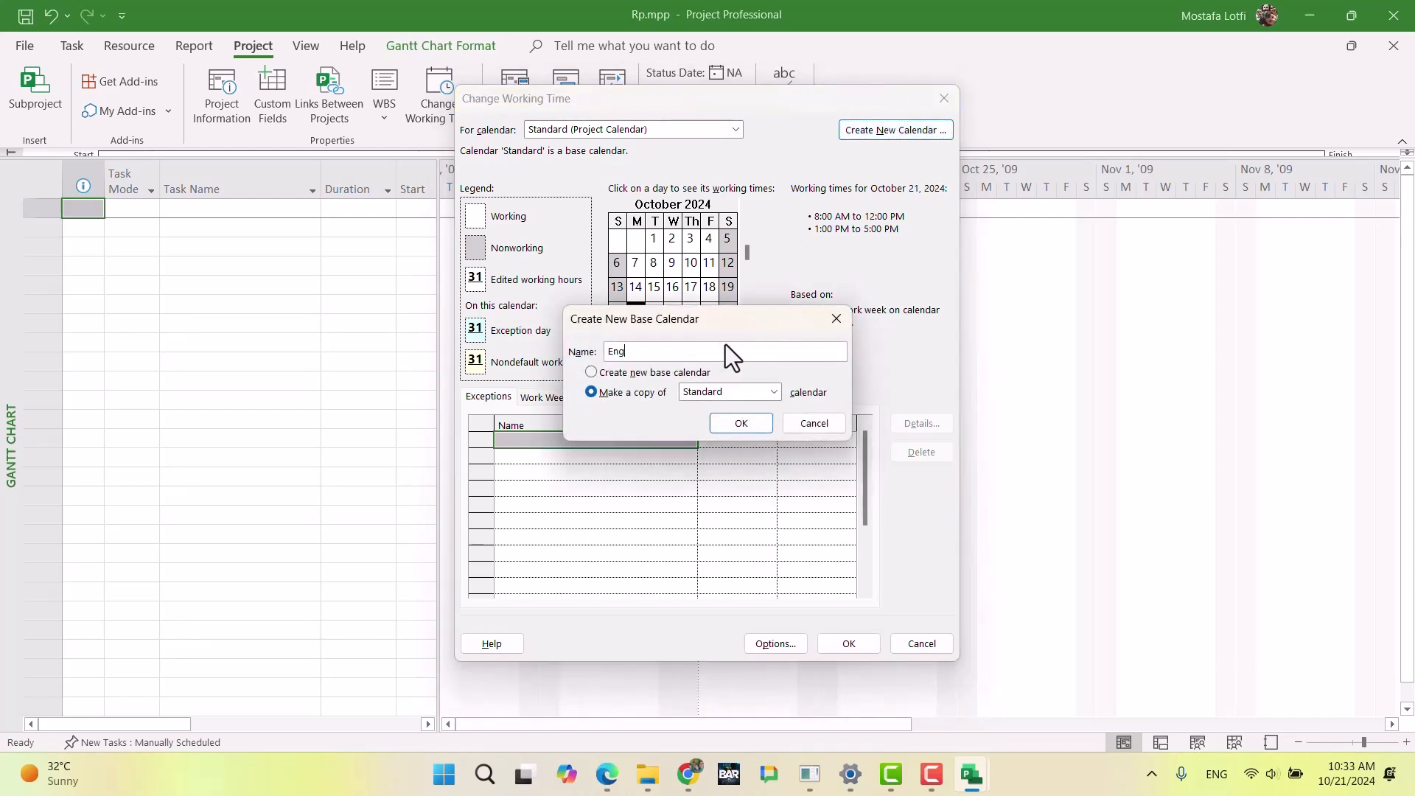
type("ineer_dubai")
left_click(711, 392)
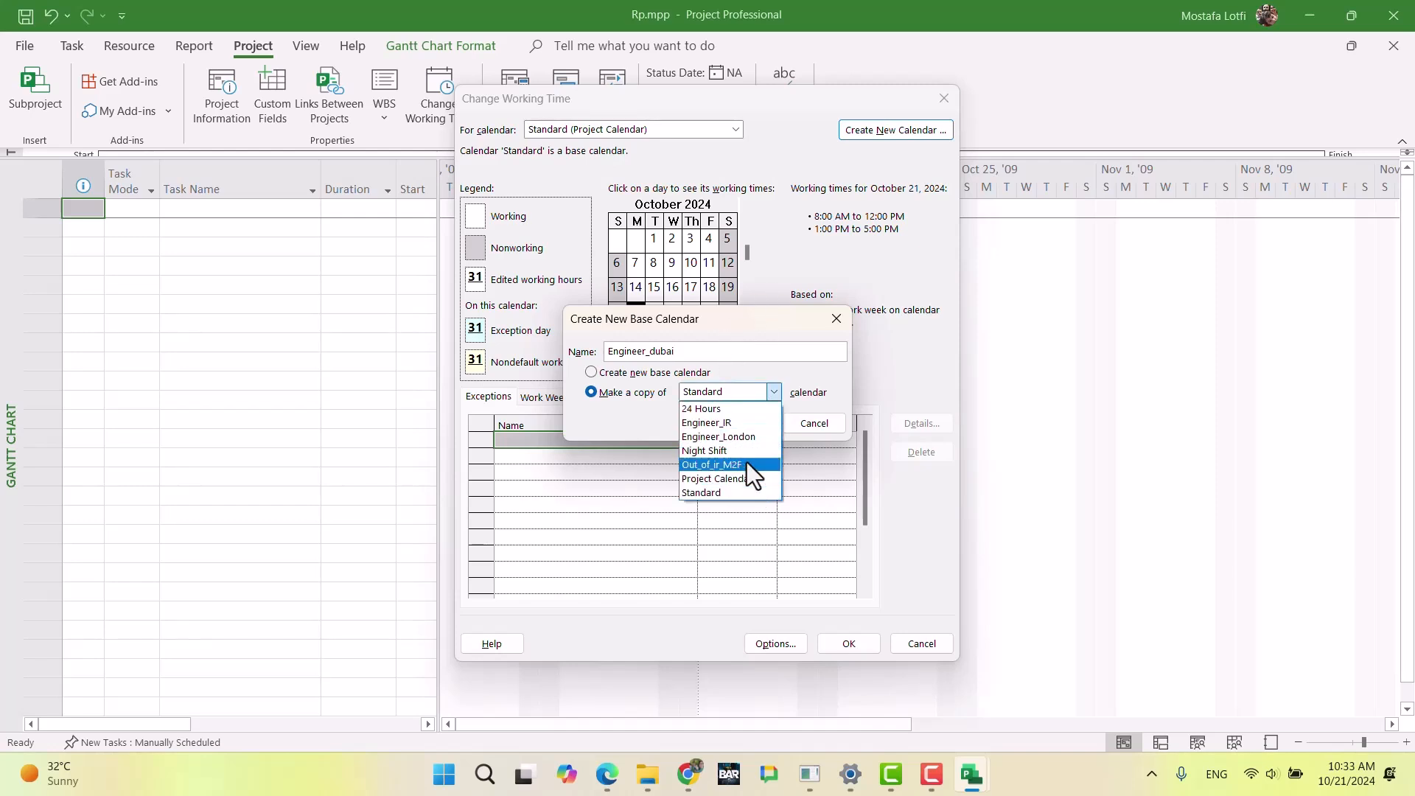
left_click(748, 439)
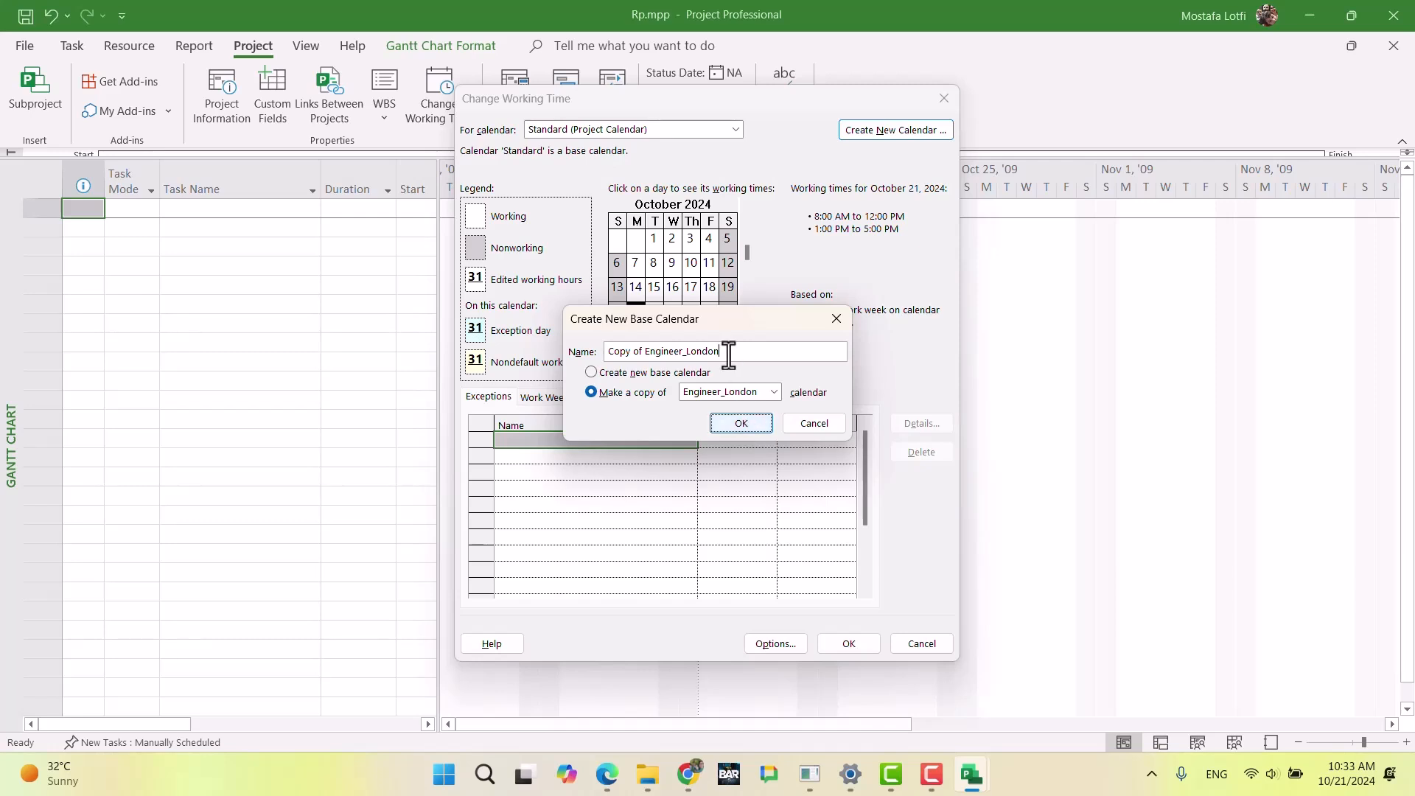
left_click_drag(726, 352, 569, 347)
type("Engin")
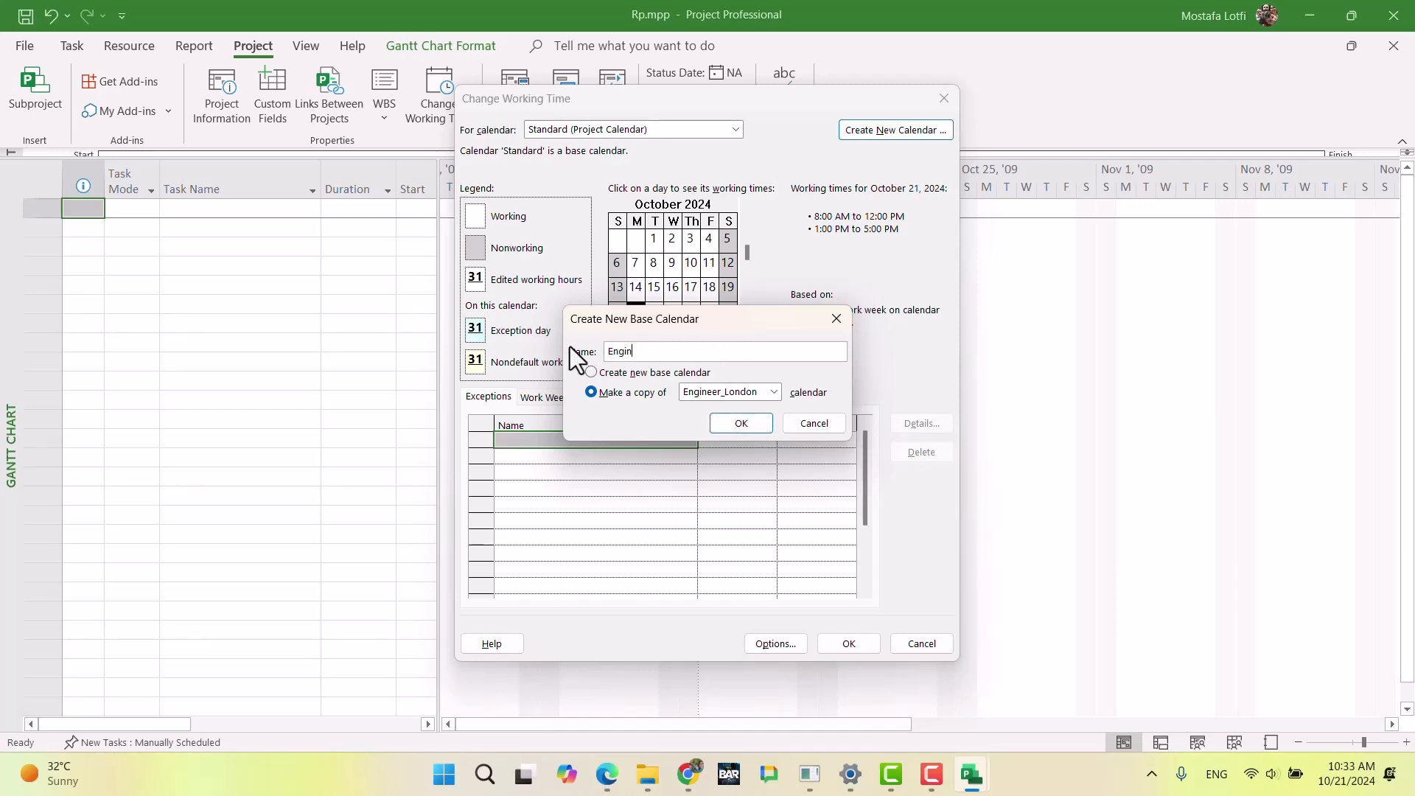
type("eer_dubai")
key("Return")
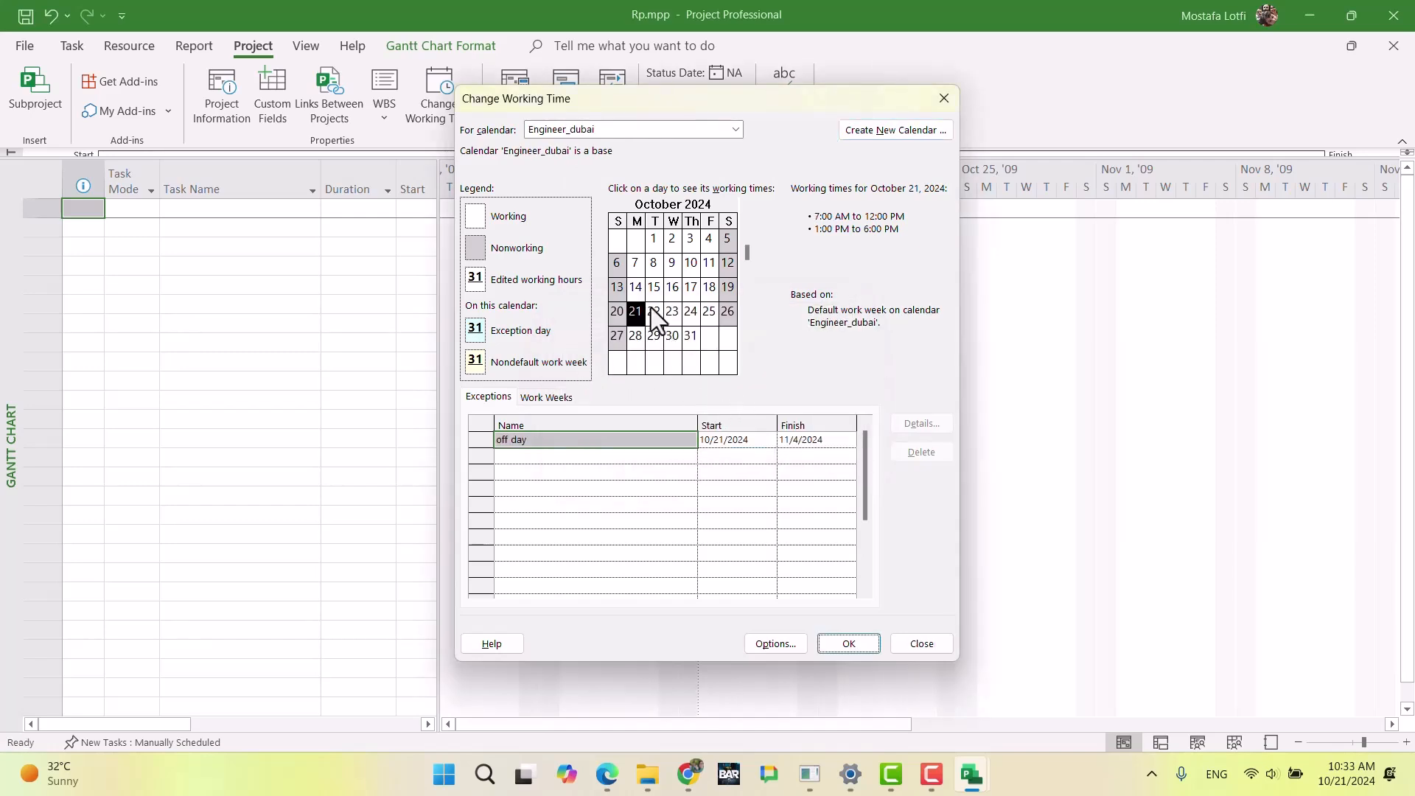
Step: In Engineer_dubai's default work week, set all seven days to working times 7:00 AM–12:00 PM and 1:00 PM–6:00 PM
left_click(549, 398)
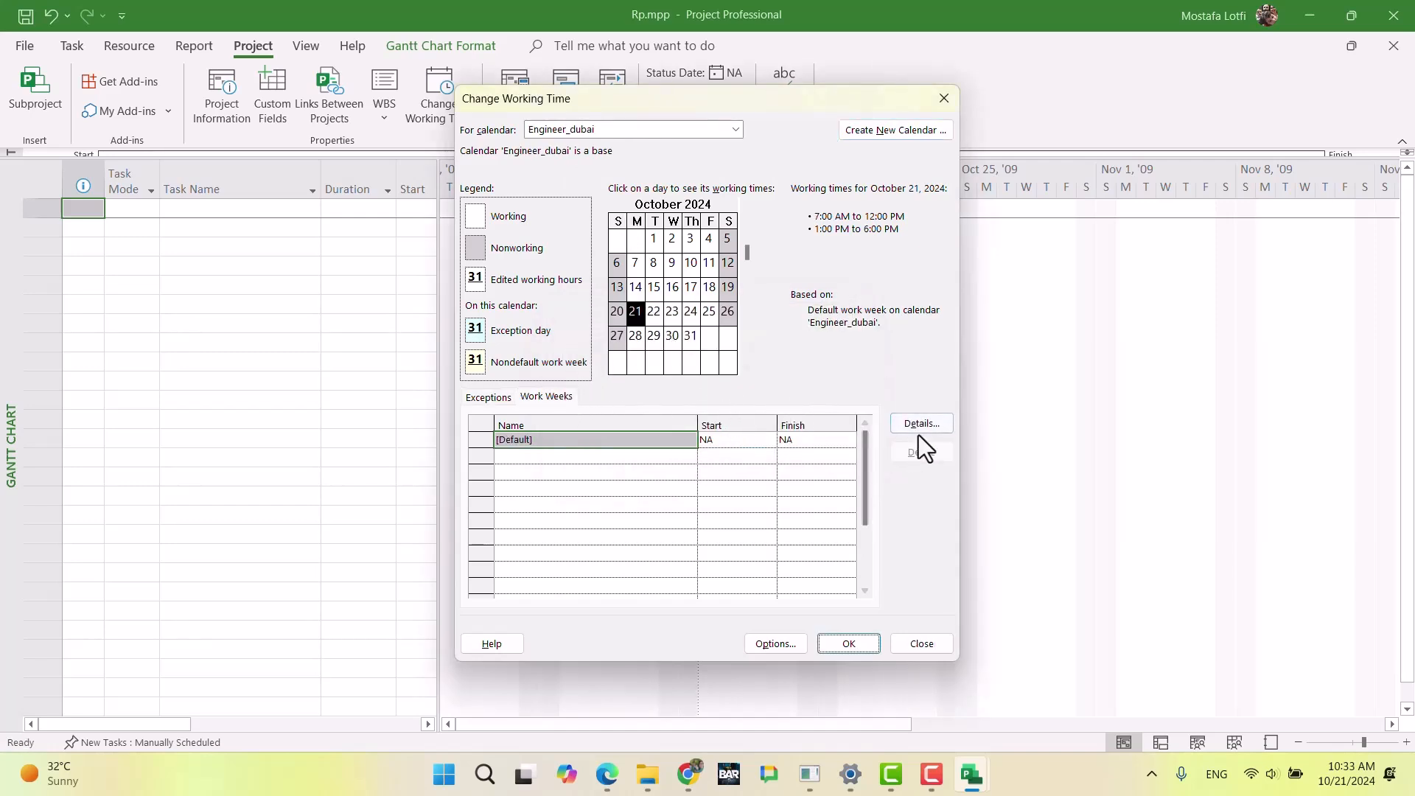
left_click(920, 426)
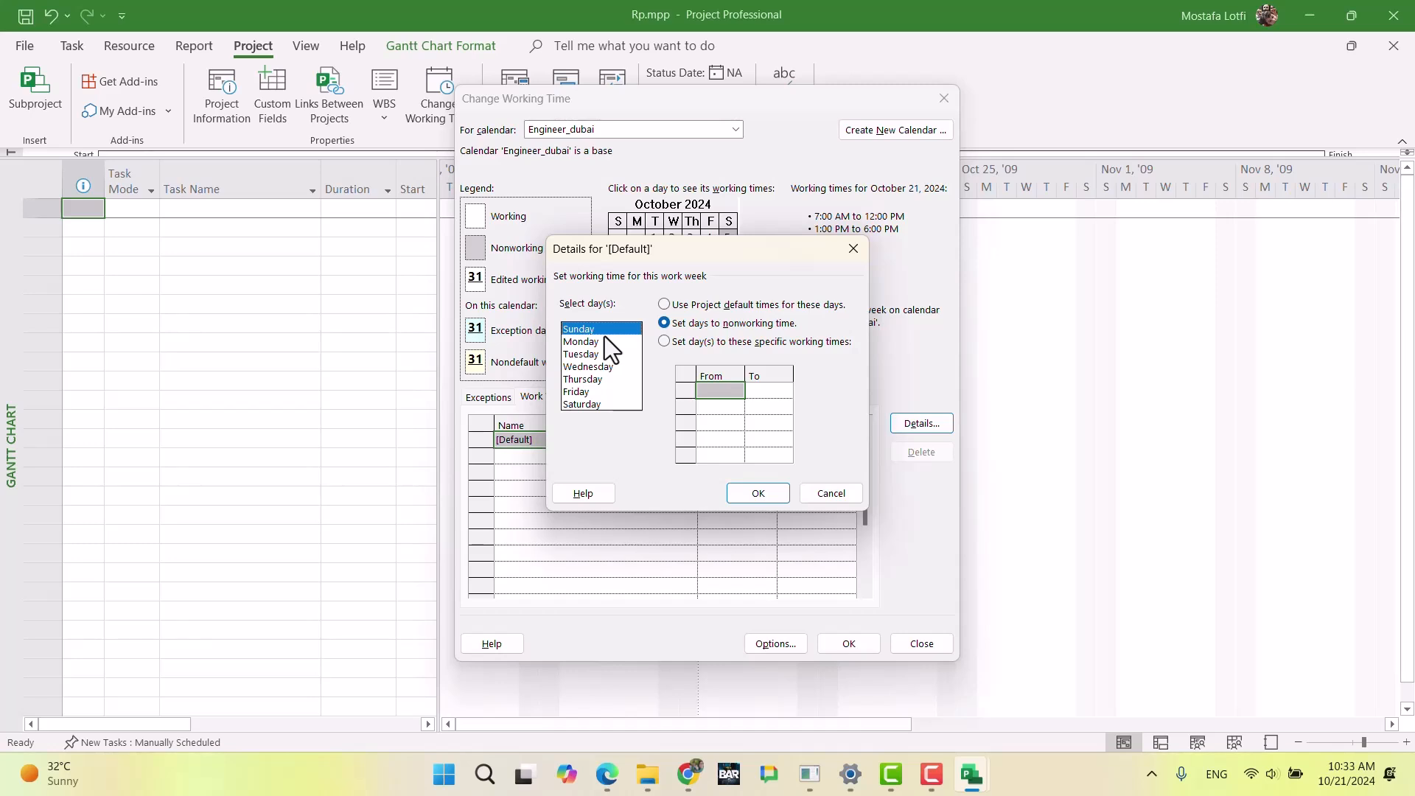
left_click_drag(611, 333, 618, 406)
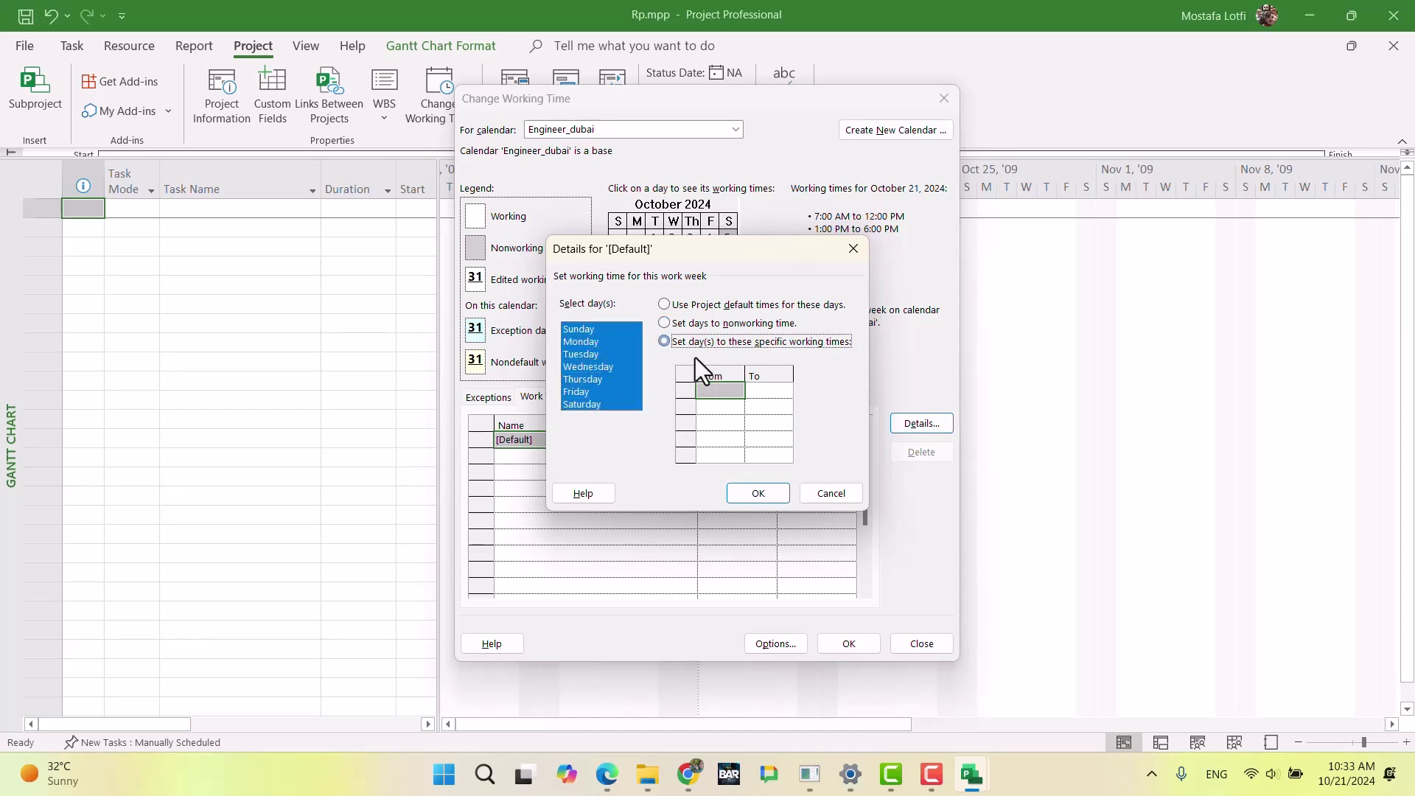
left_click(734, 391)
type("7")
key("Return")
key("Up")
key("Right")
type("12")
key("Return")
key("Left")
type("1")
key("Tab")
type("18")
key("Return")
key("Left")
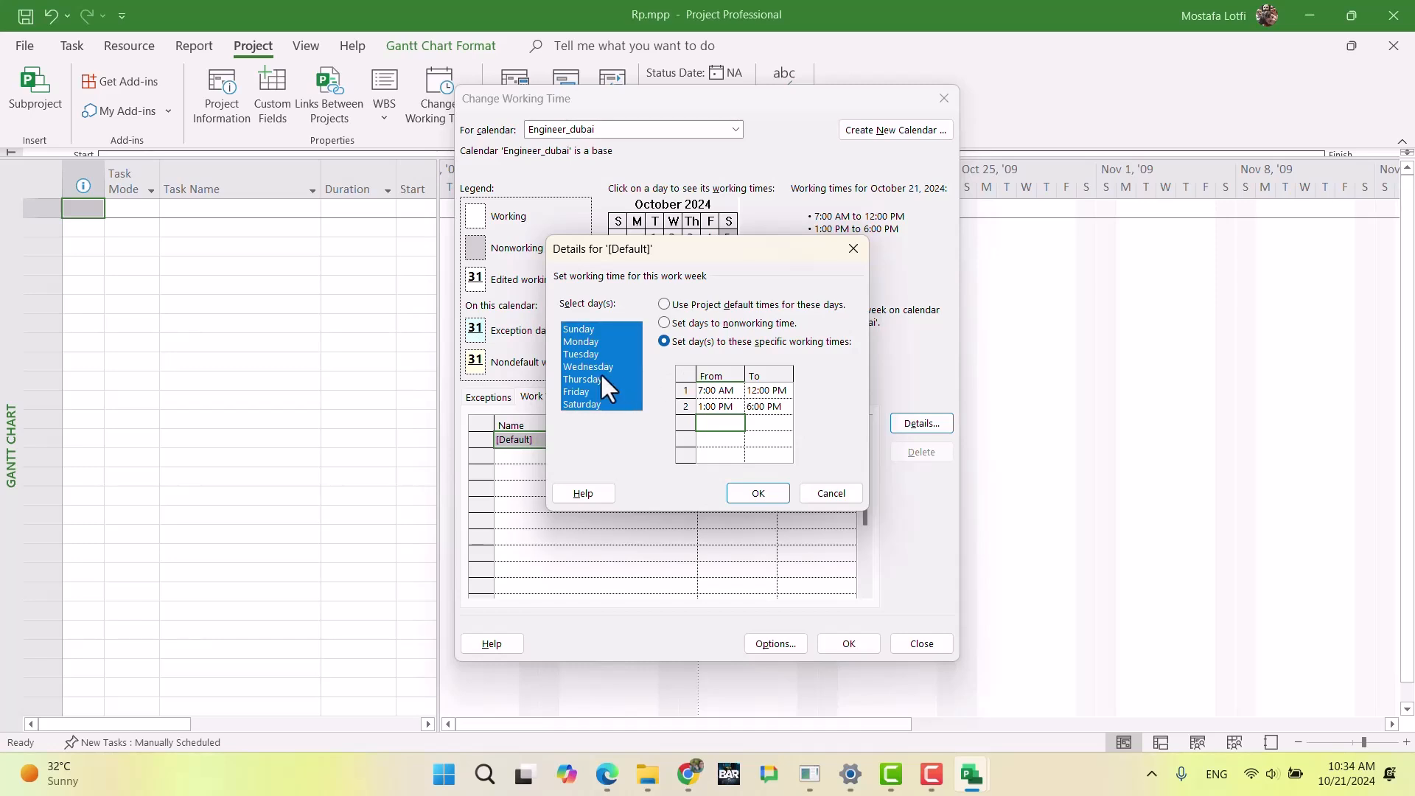
Step: Set Friday and Saturday to nonworking time in the default work week of Engineer_dubai and save the calendar
left_click_drag(602, 381, 602, 389)
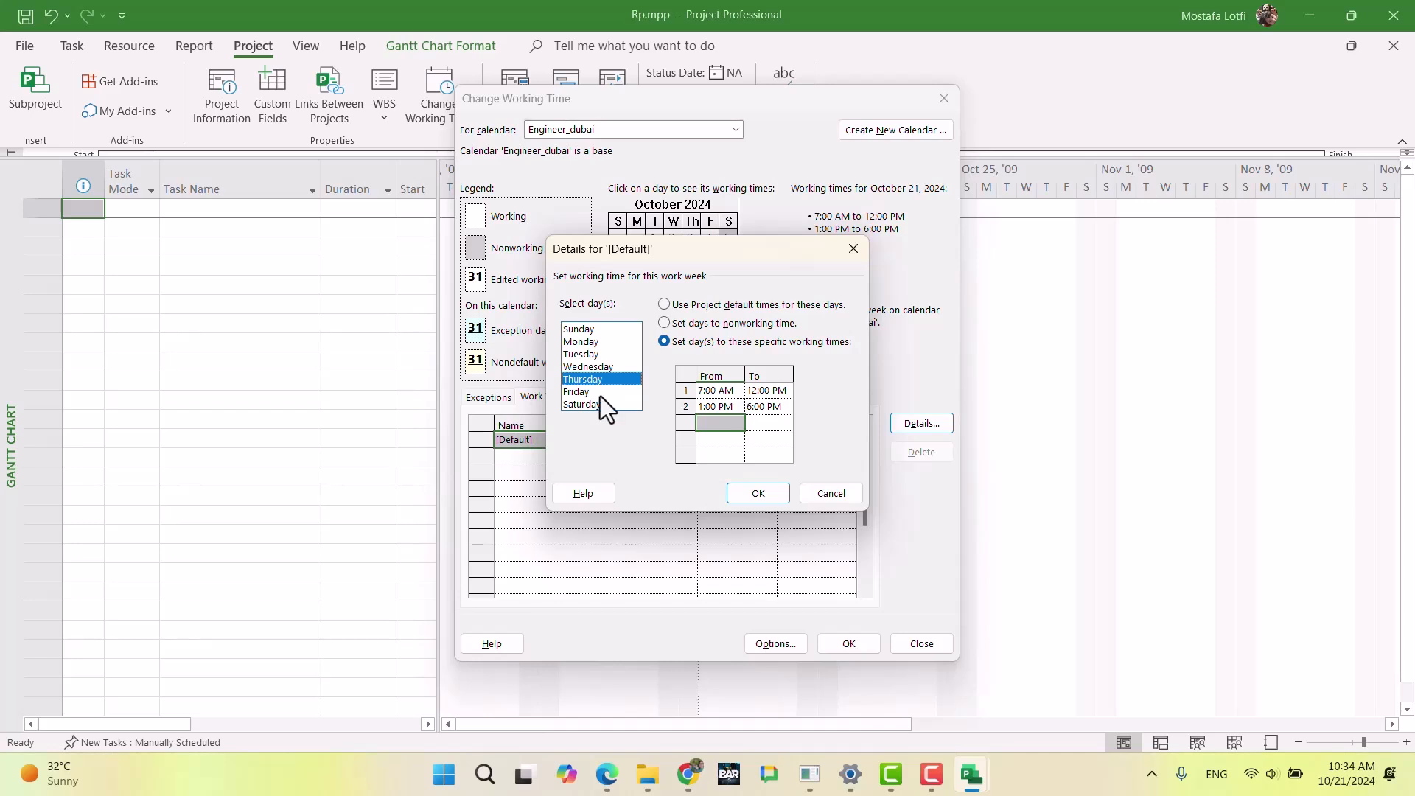
left_click(600, 404, "shift")
left_click(692, 324)
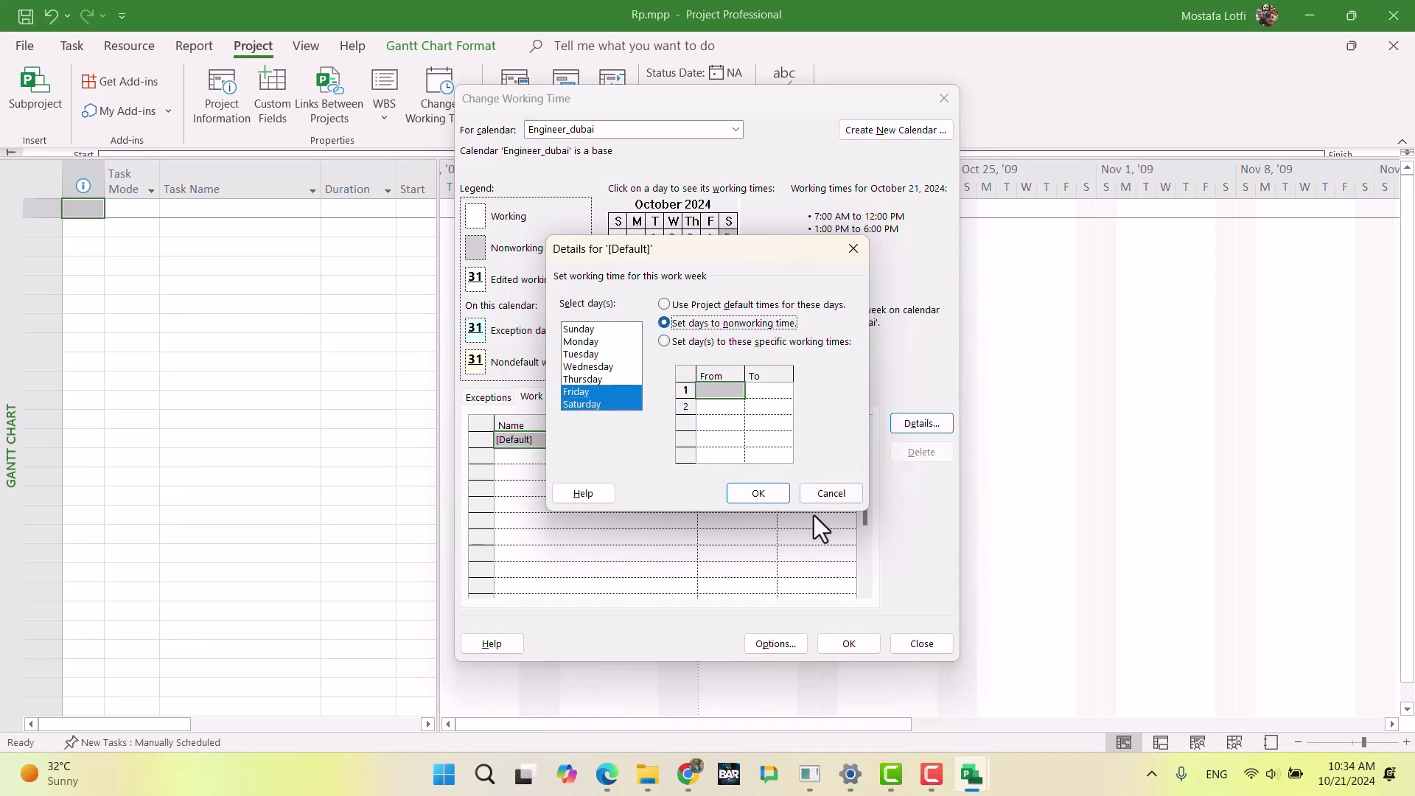
left_click(768, 493)
left_click(844, 642)
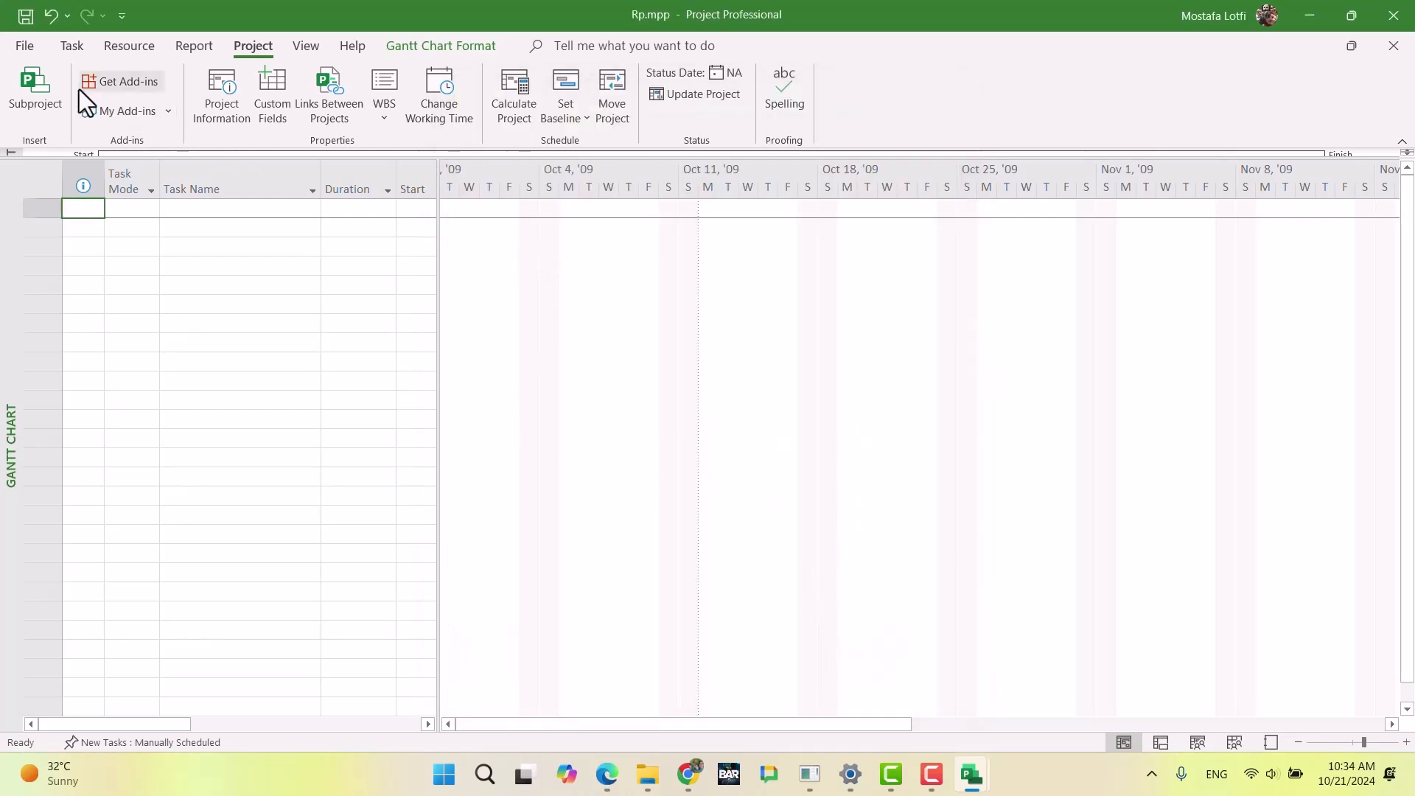
Step: Return to the Resource Sheet and set the base calendar of the Engineer_dubai resource to Engineer_dubai
left_click(72, 46)
left_click(29, 114)
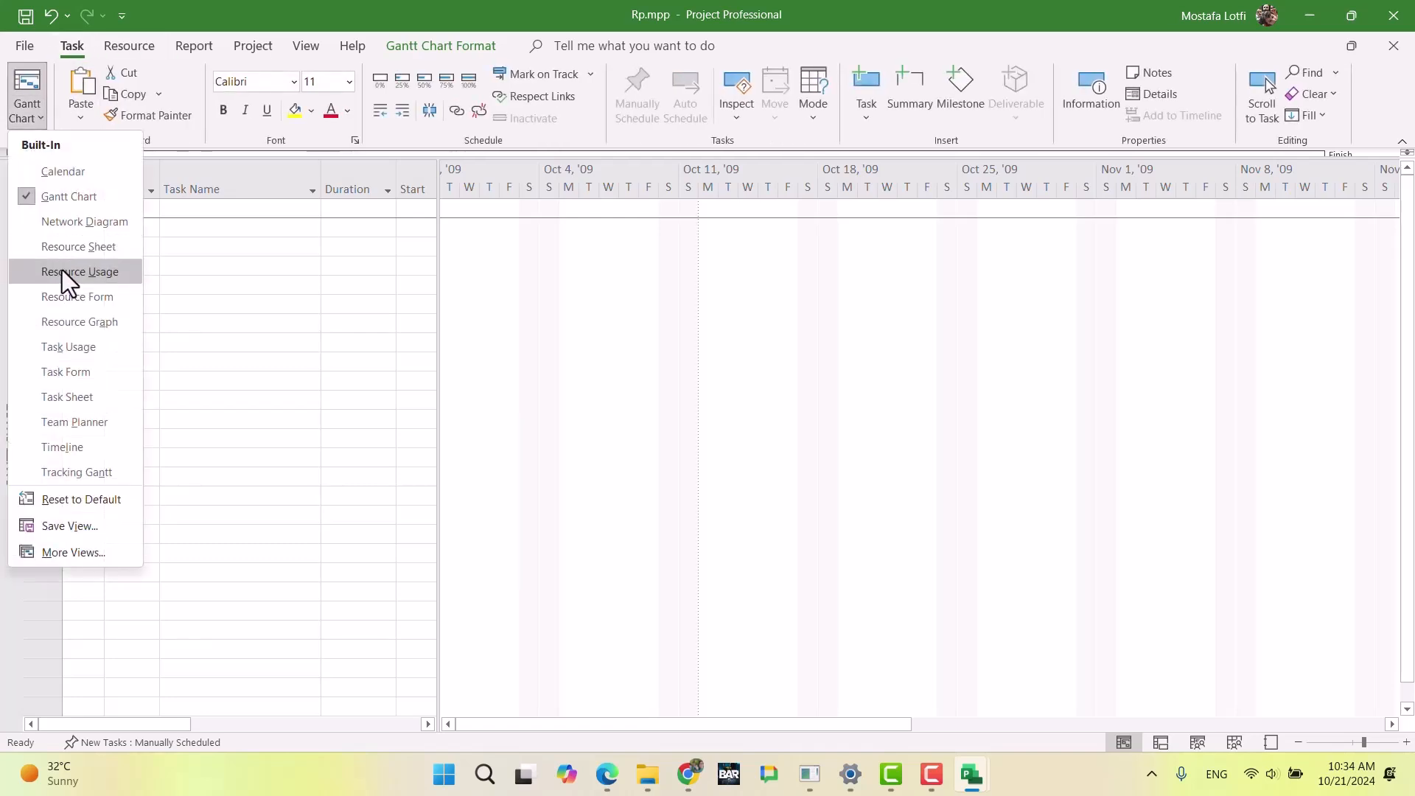
left_click(67, 249)
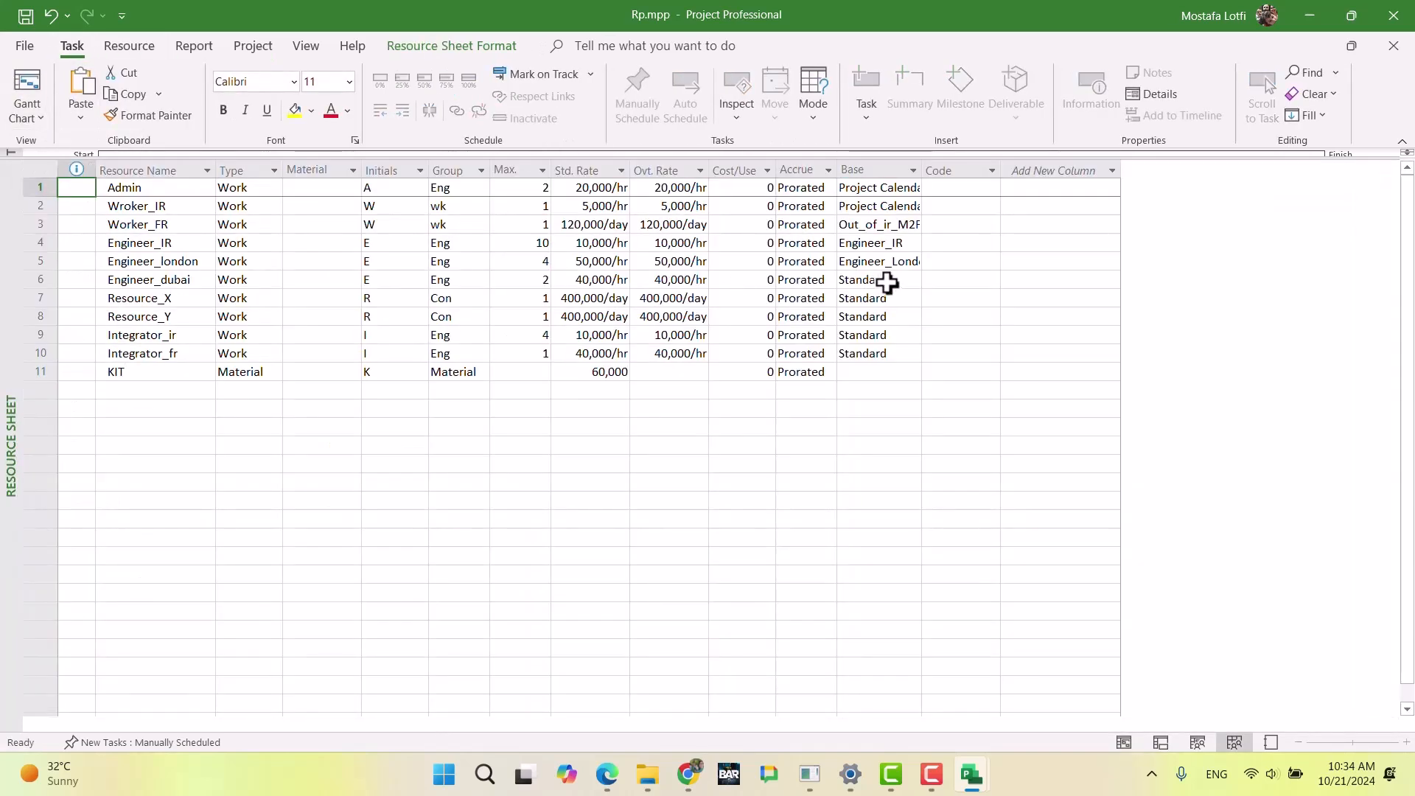
left_click(909, 281)
left_click(913, 280)
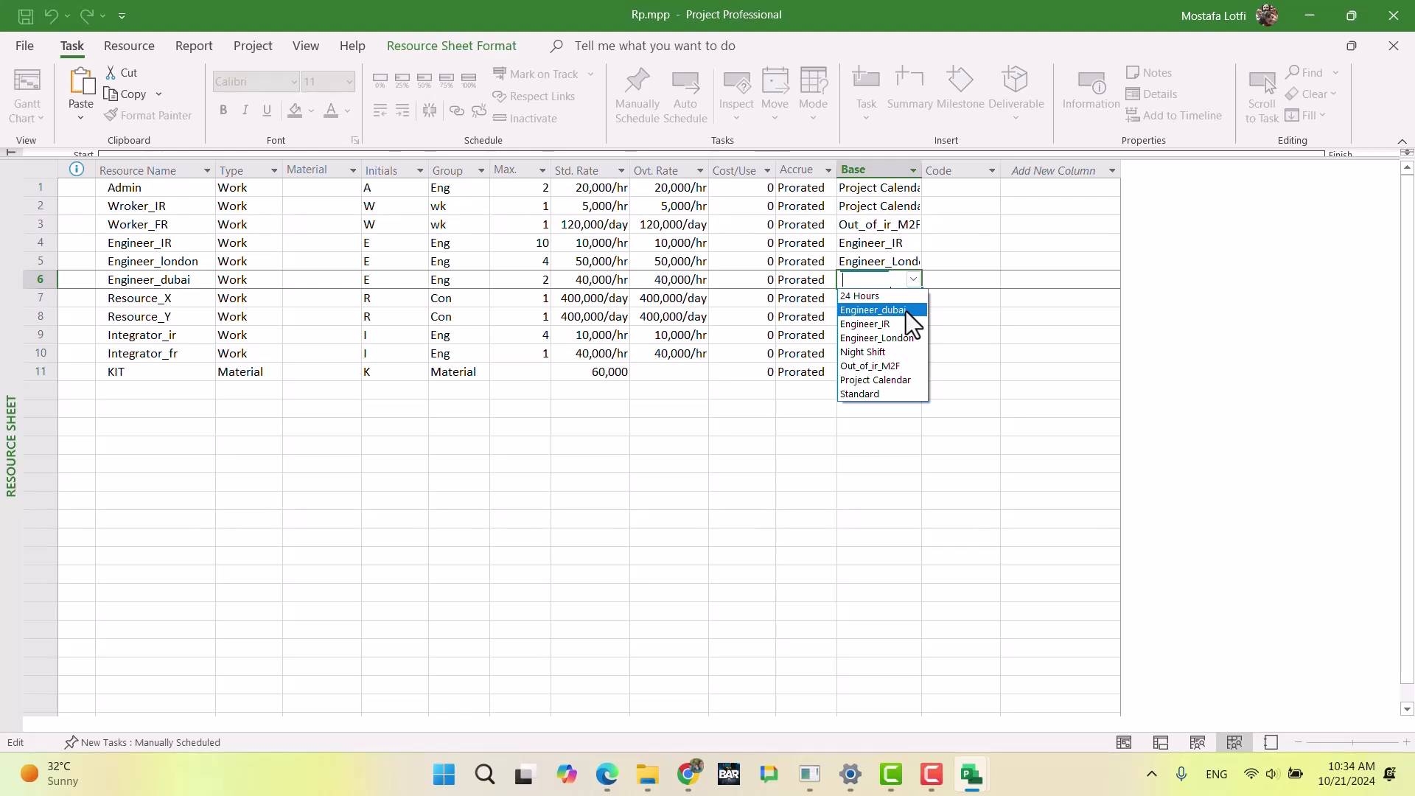
left_click(905, 311)
left_click(904, 391)
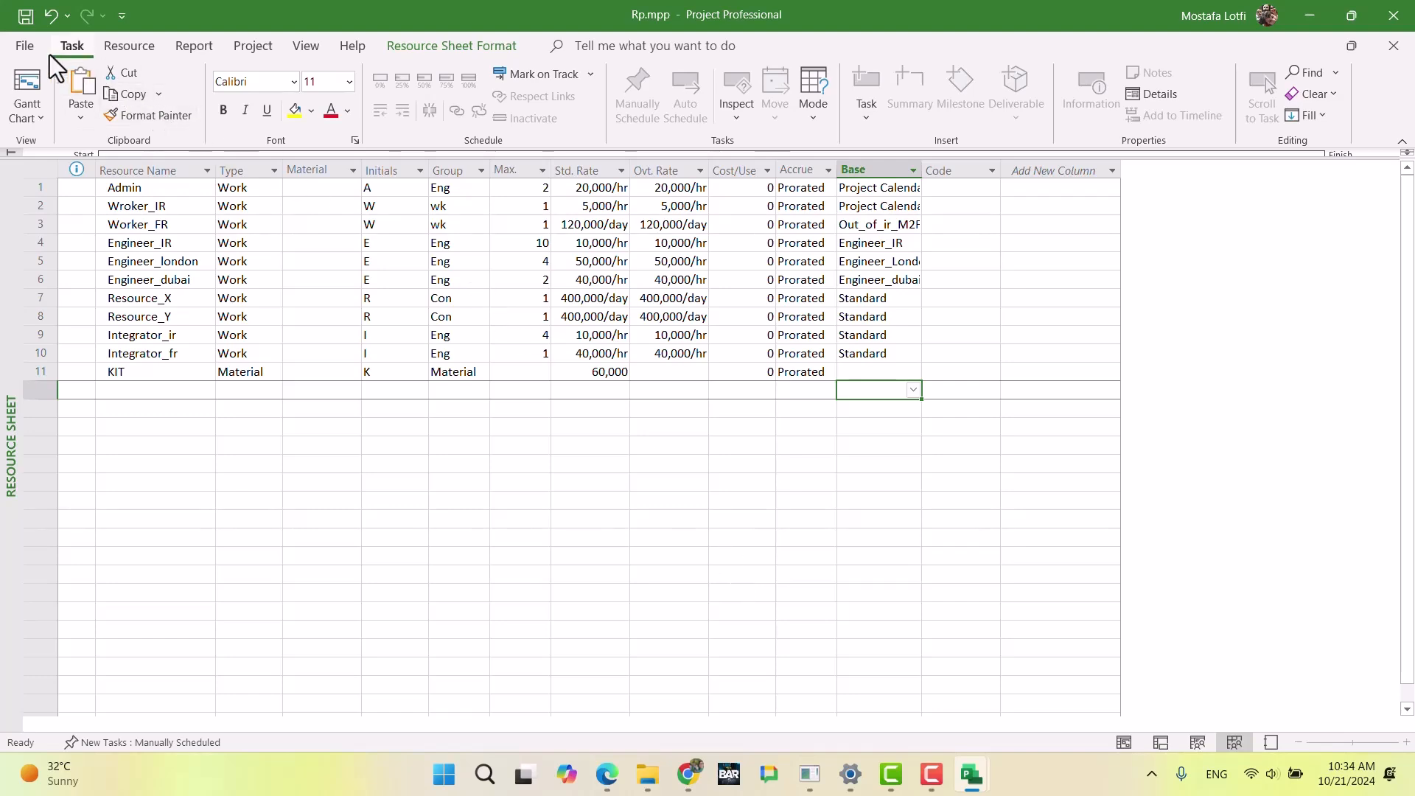
Step: Go back to the Gantt Chart view and create a base calendar named R_x as a copy of Project Calendar
left_click(24, 88)
left_click(234, 47)
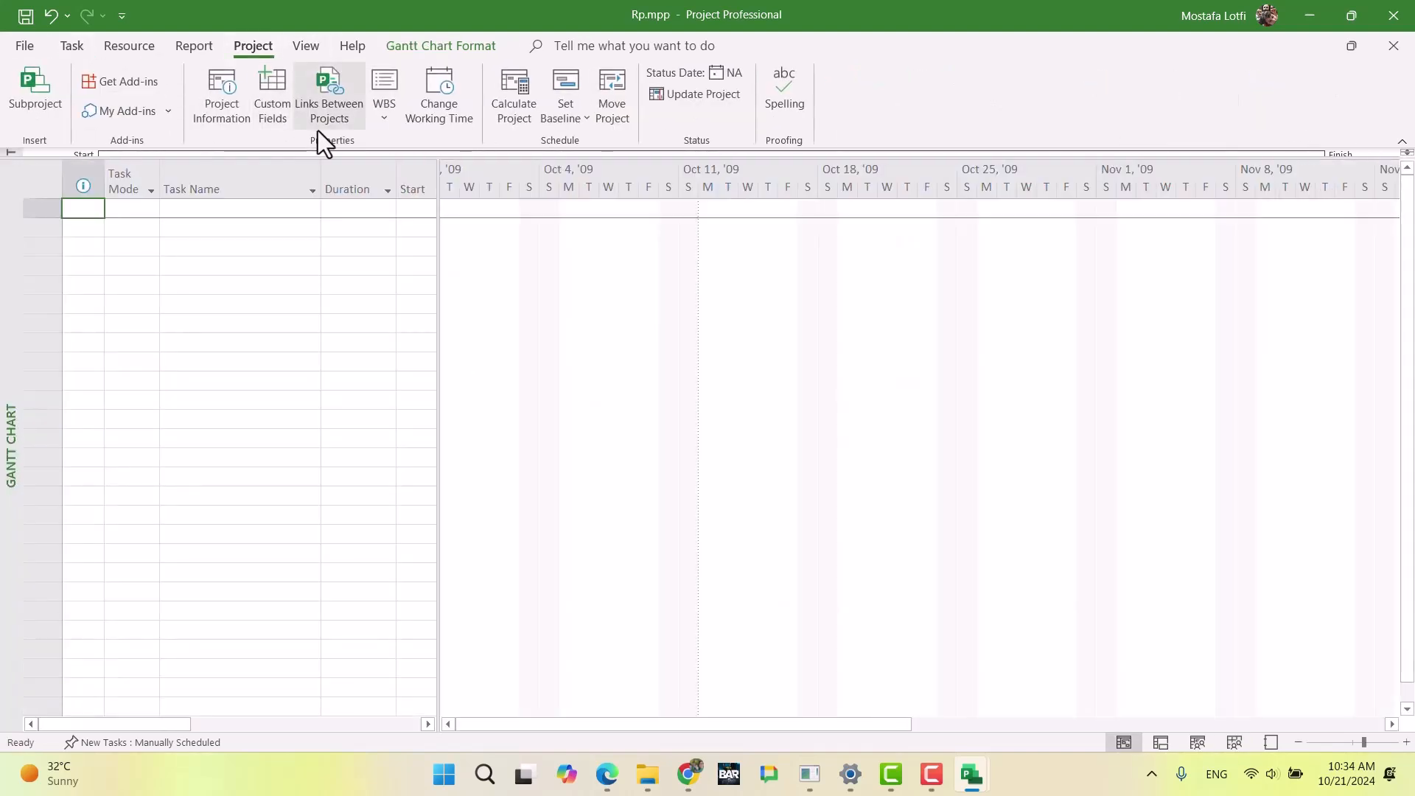
left_click(436, 116)
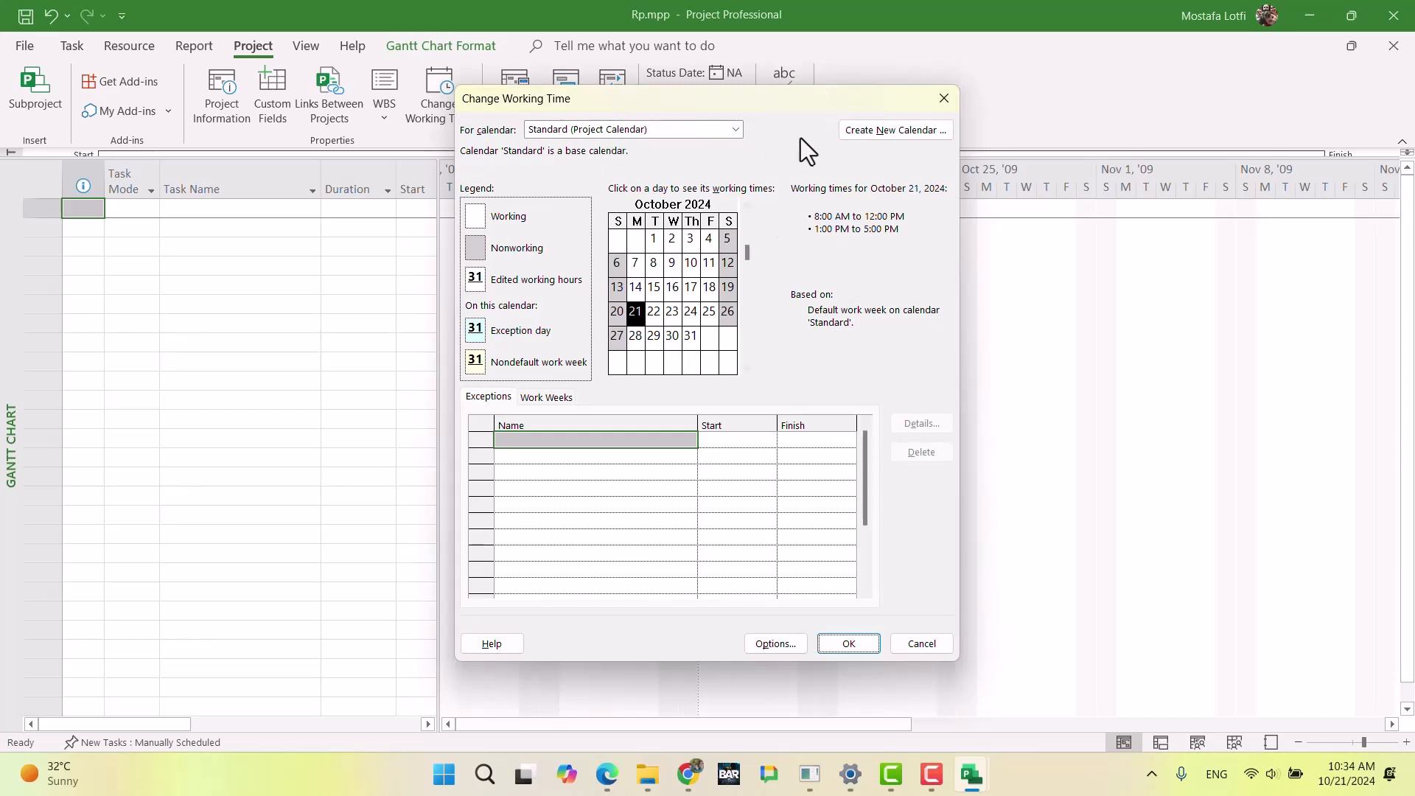
left_click(865, 134)
left_click(718, 392)
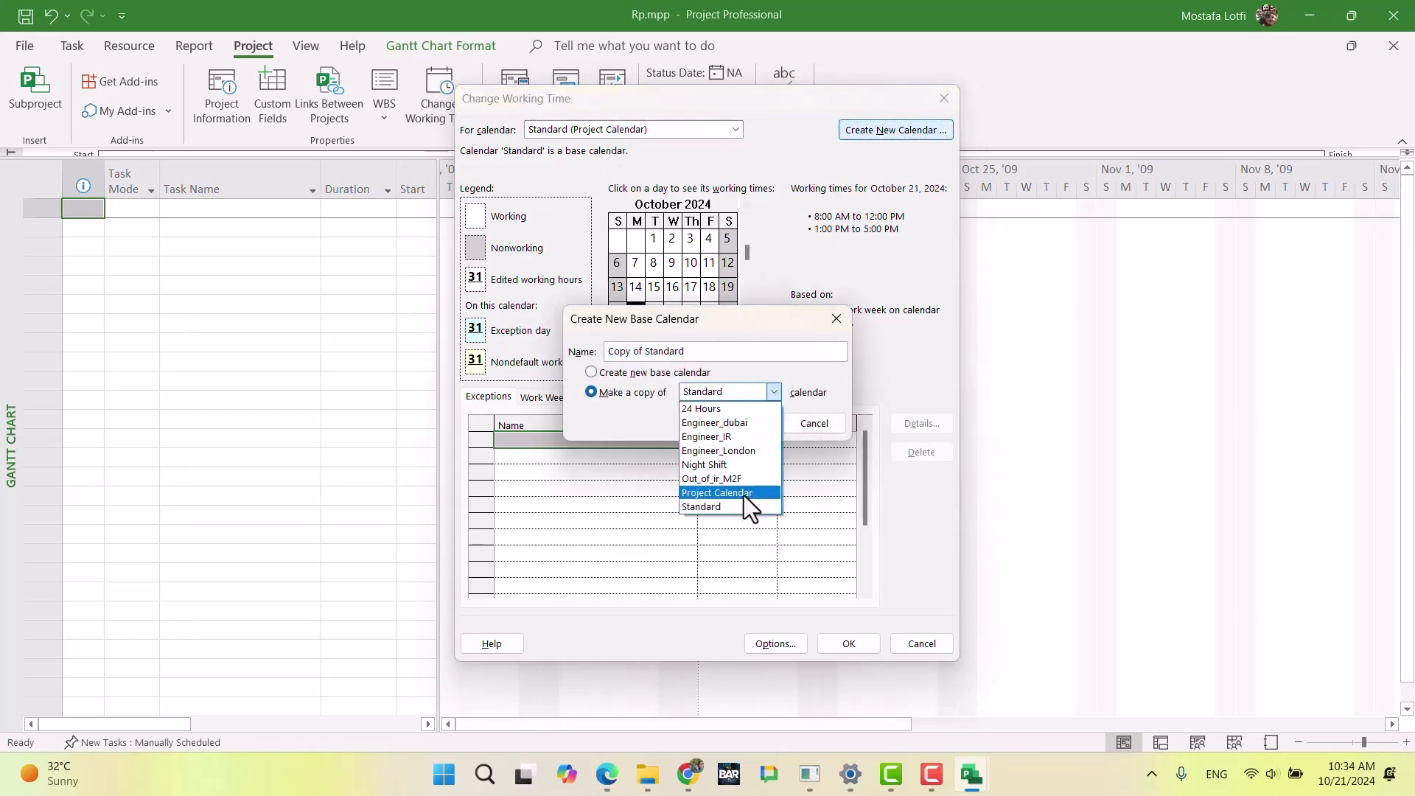
left_click(743, 494)
left_click_drag(726, 353, 547, 338)
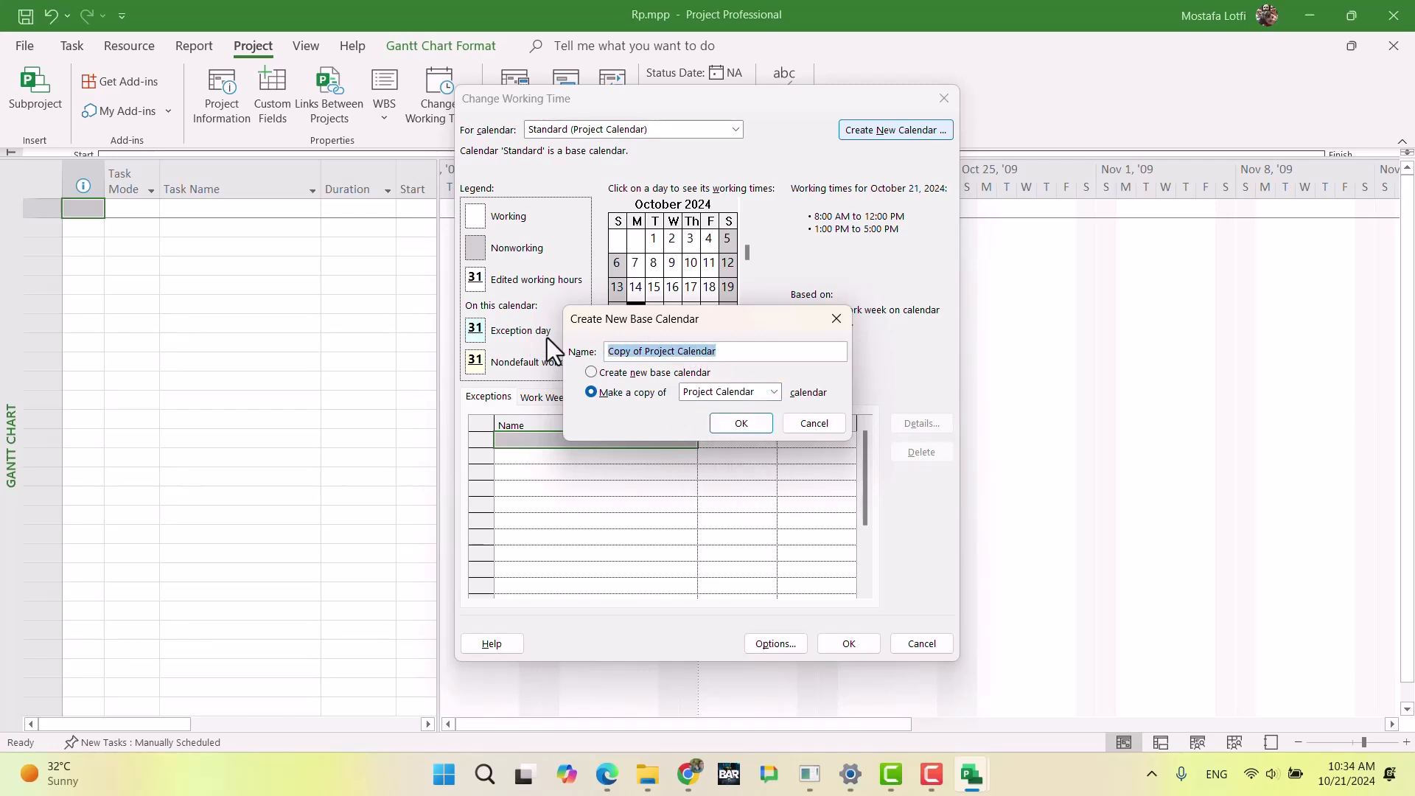
type("R_x")
key("Return")
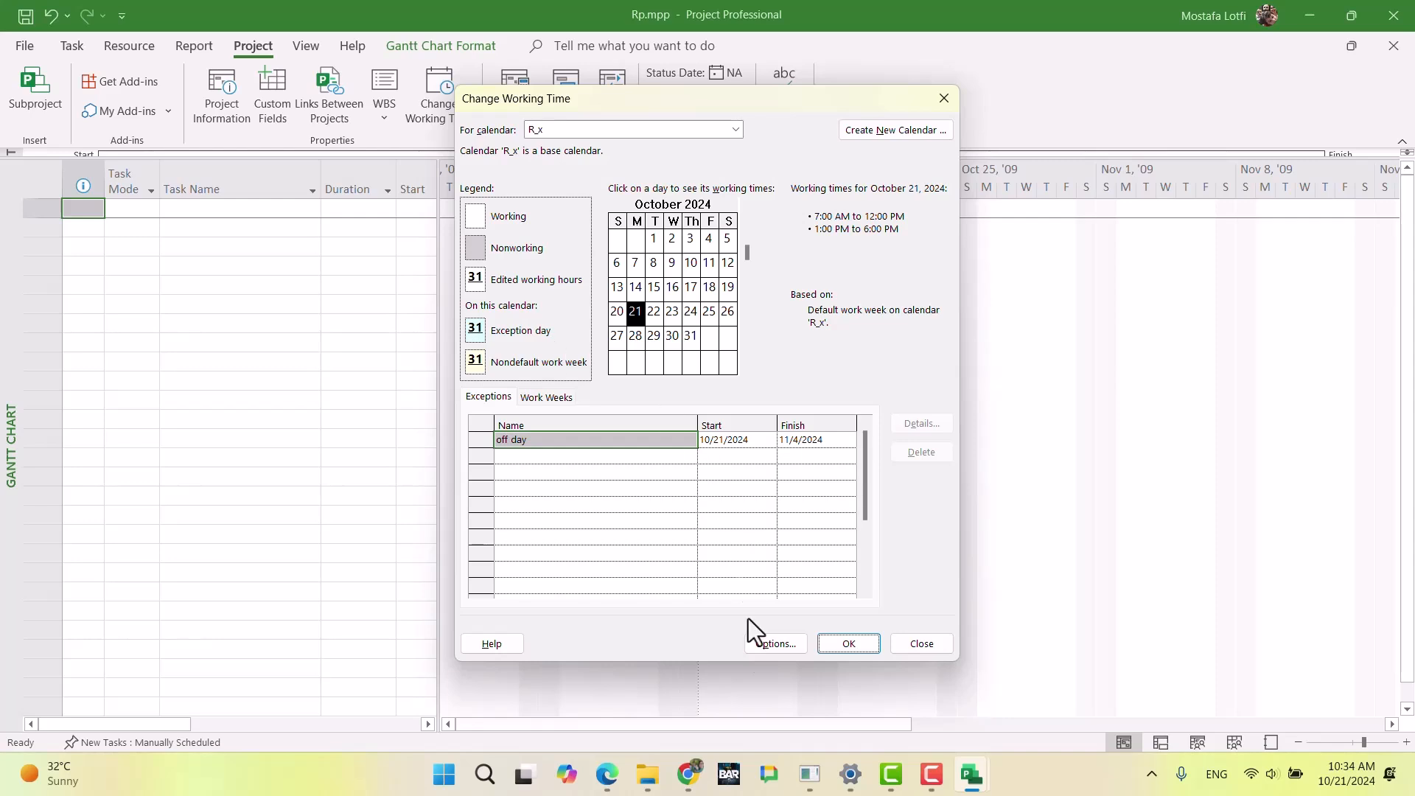
Step: Read the availability requirements for Resource X and Resource Y in the exam document in Chrome and return to Microsoft Project
left_click(687, 774)
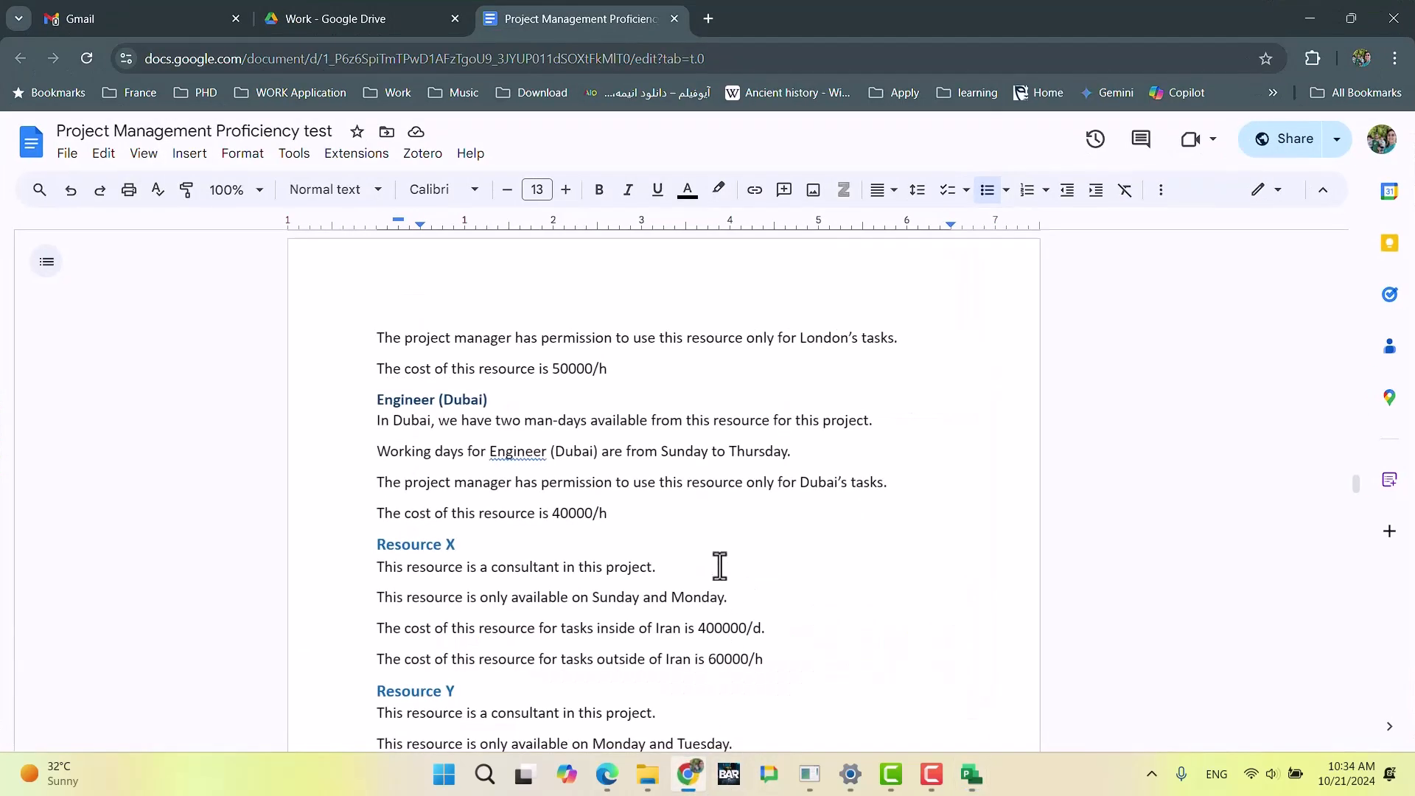
scroll(547, 601, "down", 2)
scroll(546, 600, "down", 3)
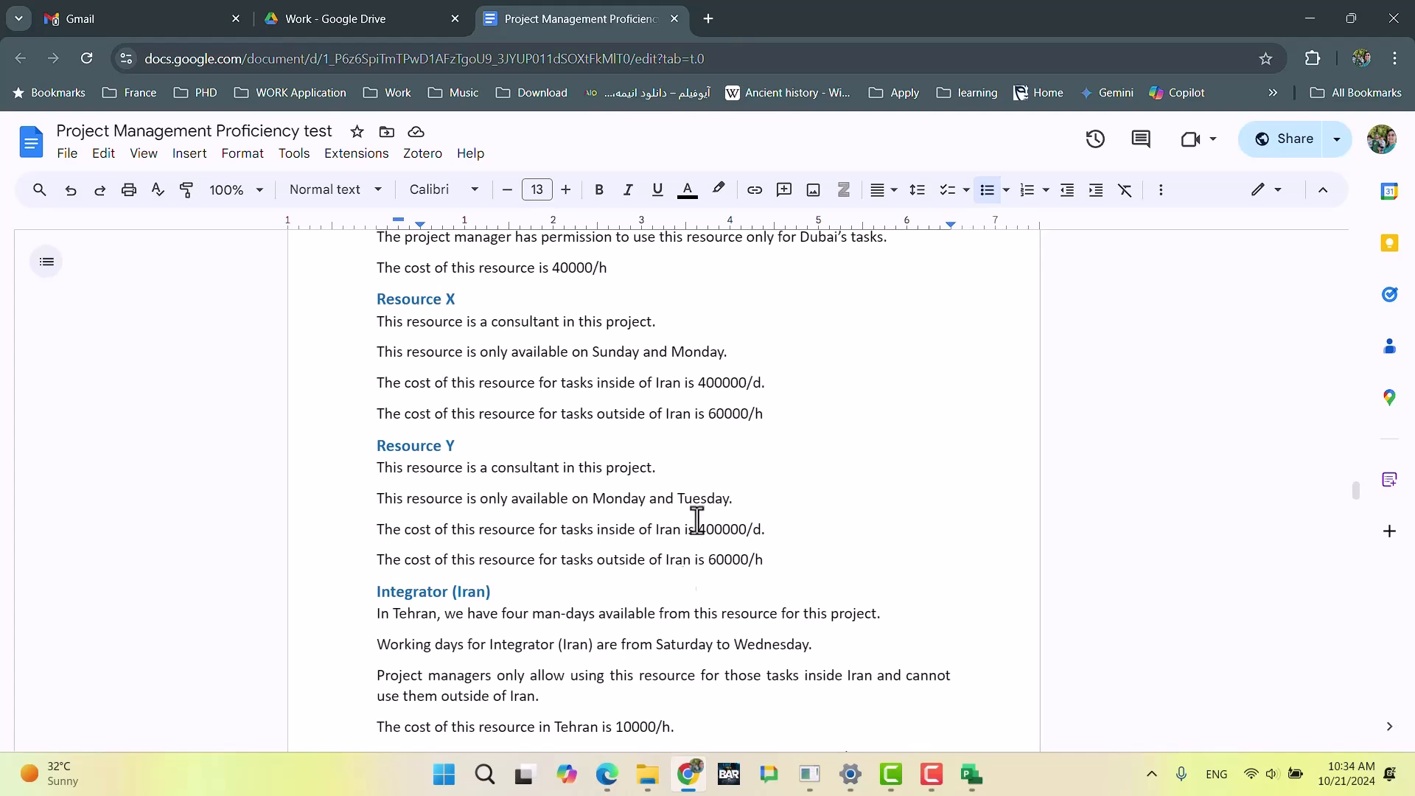
left_click(687, 780)
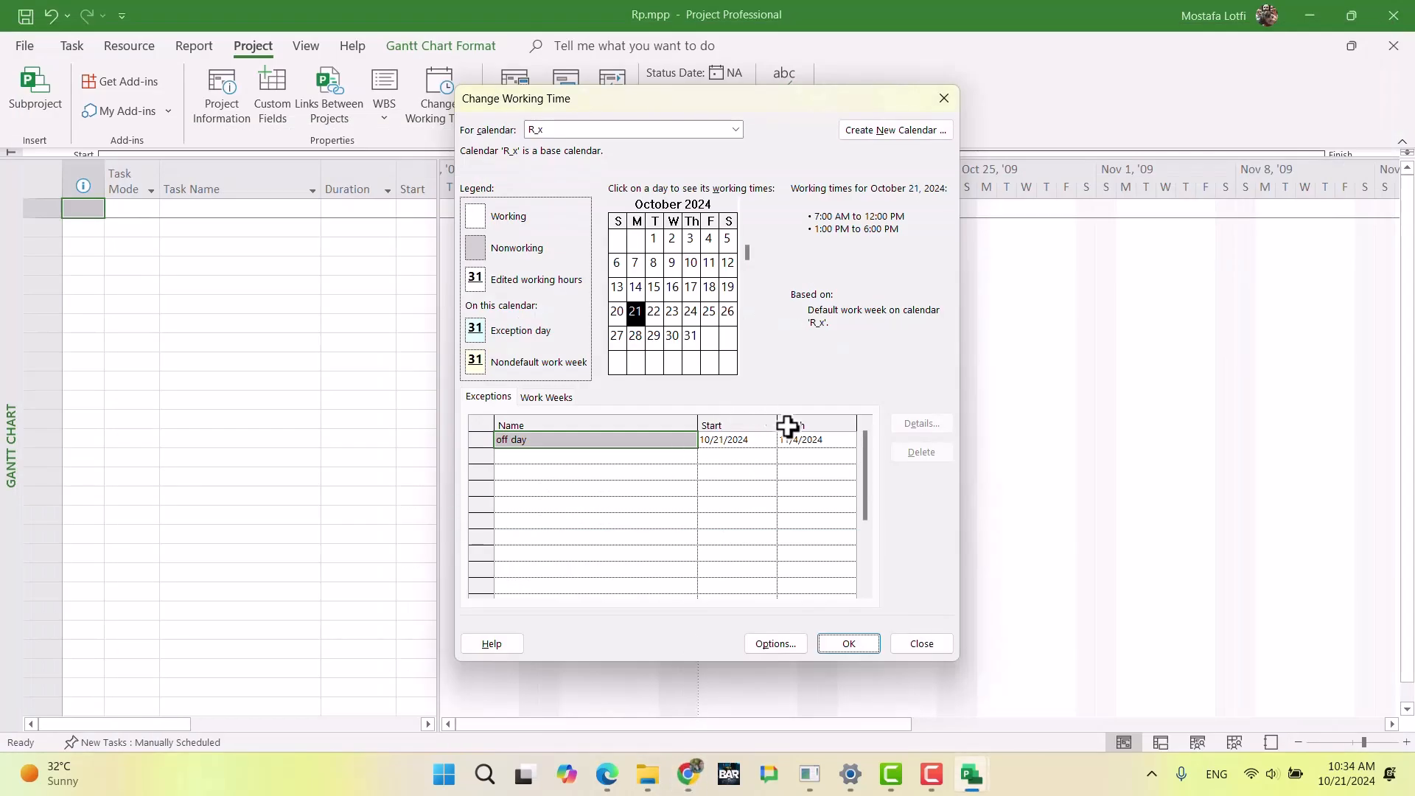
Step: Set Wednesday through Saturday to nonworking time in the default work week of the R_x calendar
left_click(547, 398)
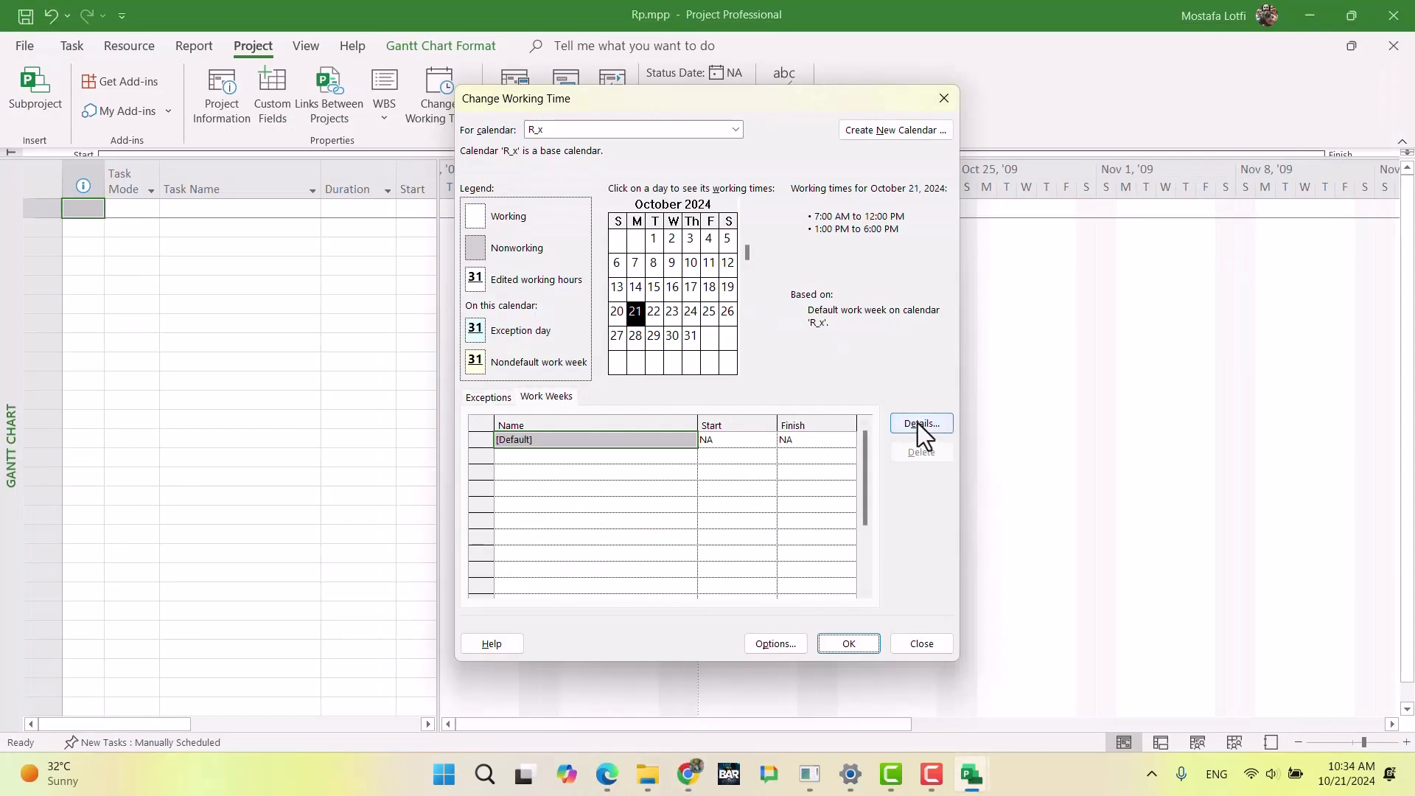
left_click(917, 423)
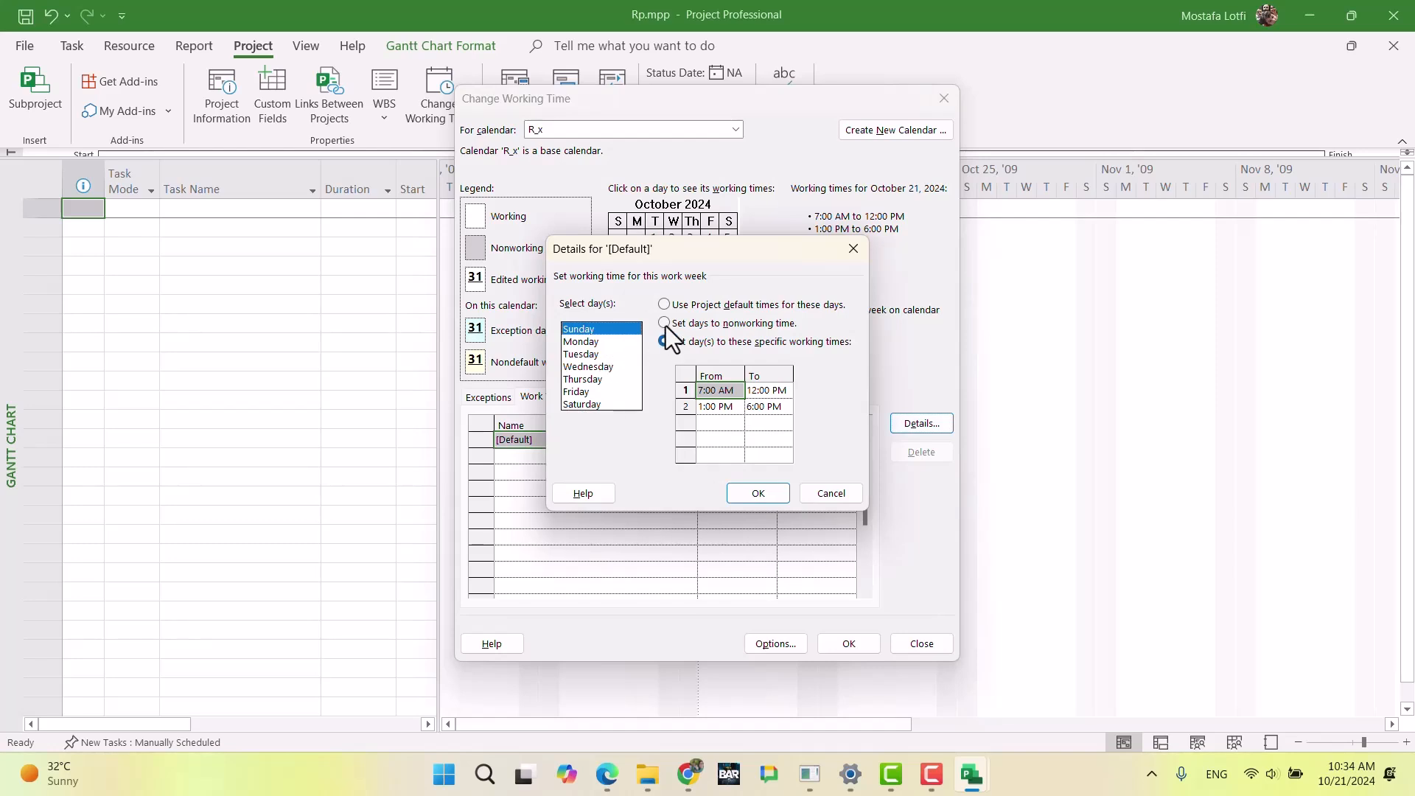
left_click(597, 342)
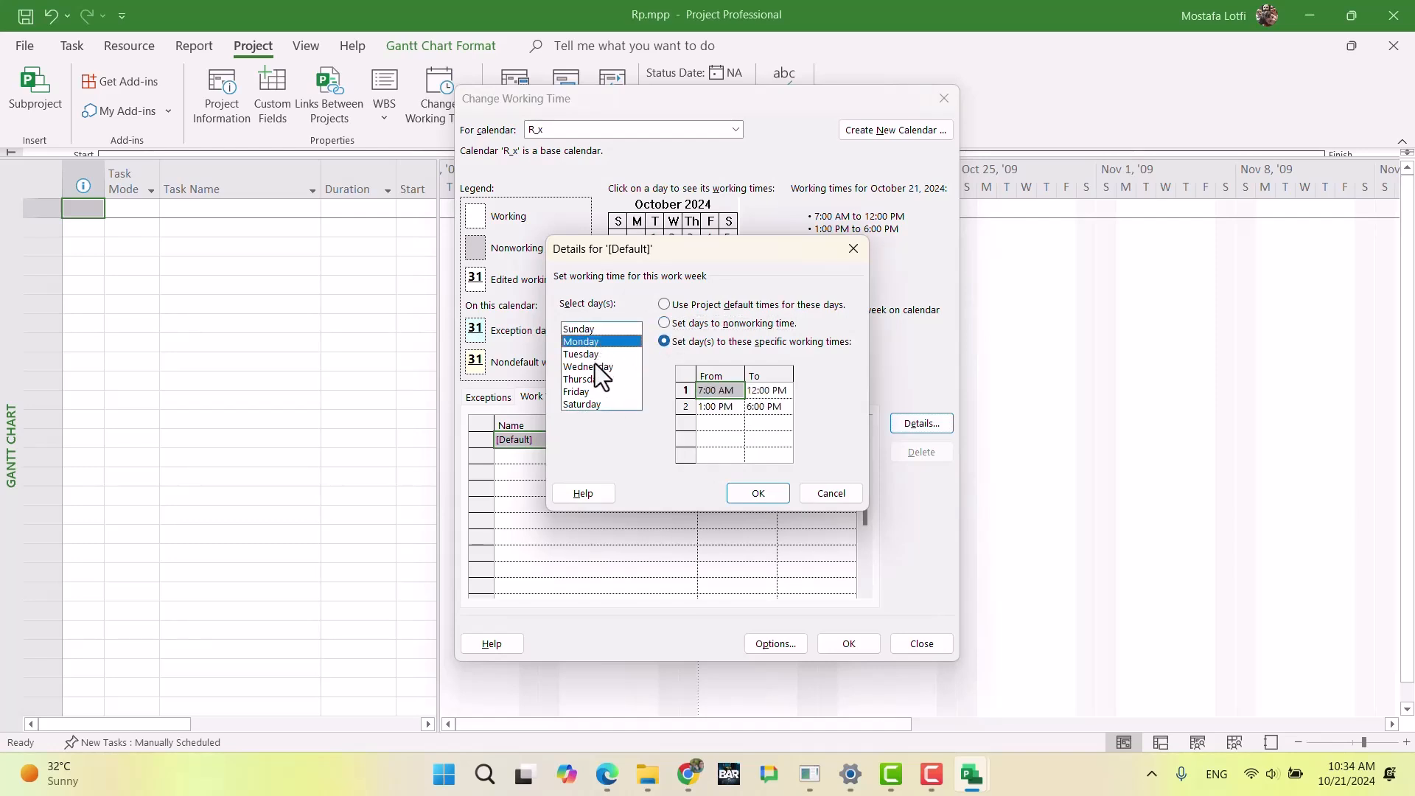
left_click_drag(595, 364, 594, 405)
left_click(665, 323)
left_click(758, 494)
left_click(687, 506)
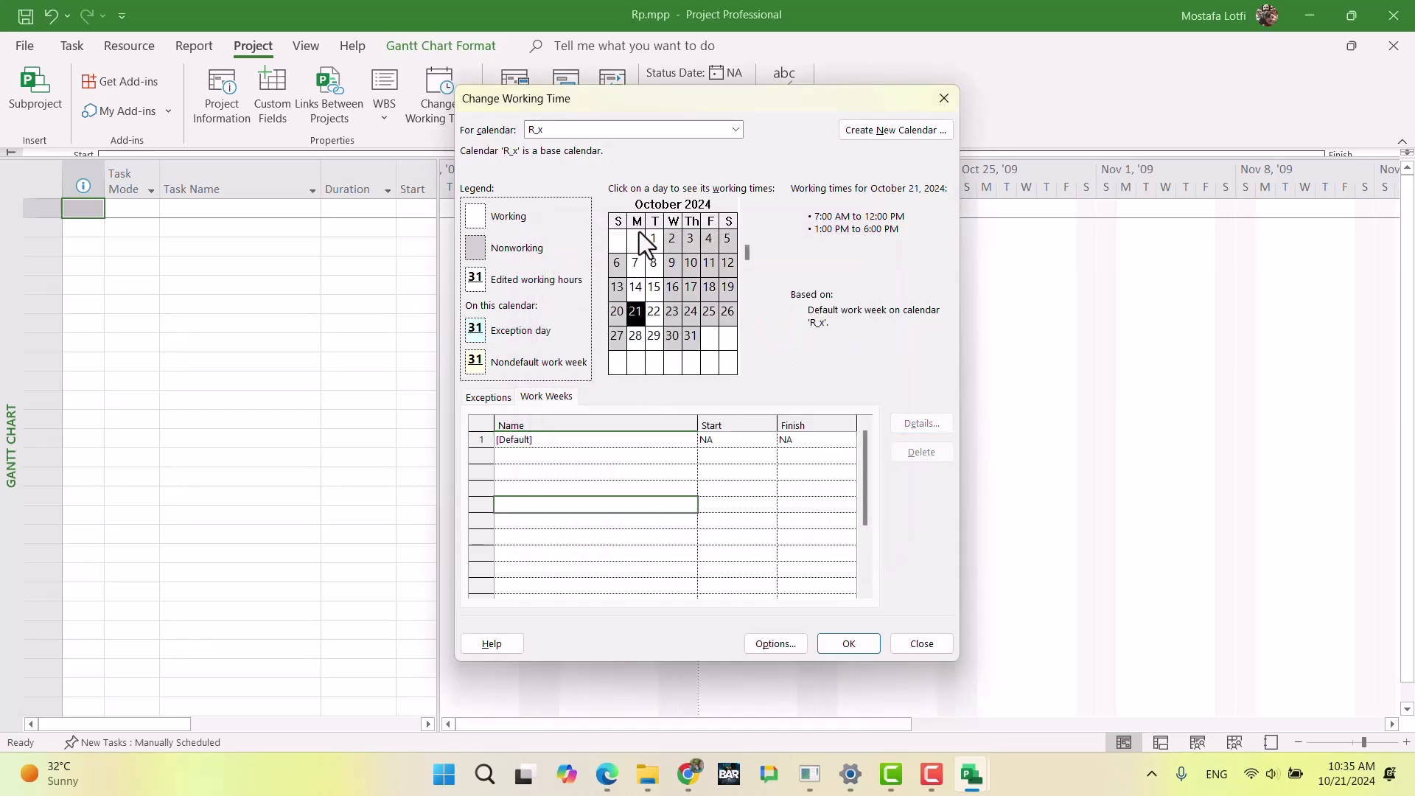
Step: Create a base calendar named R_y as a copy of R_x, saving the changes made to R_x
left_click_drag(843, 644, 869, 158)
left_click(873, 138)
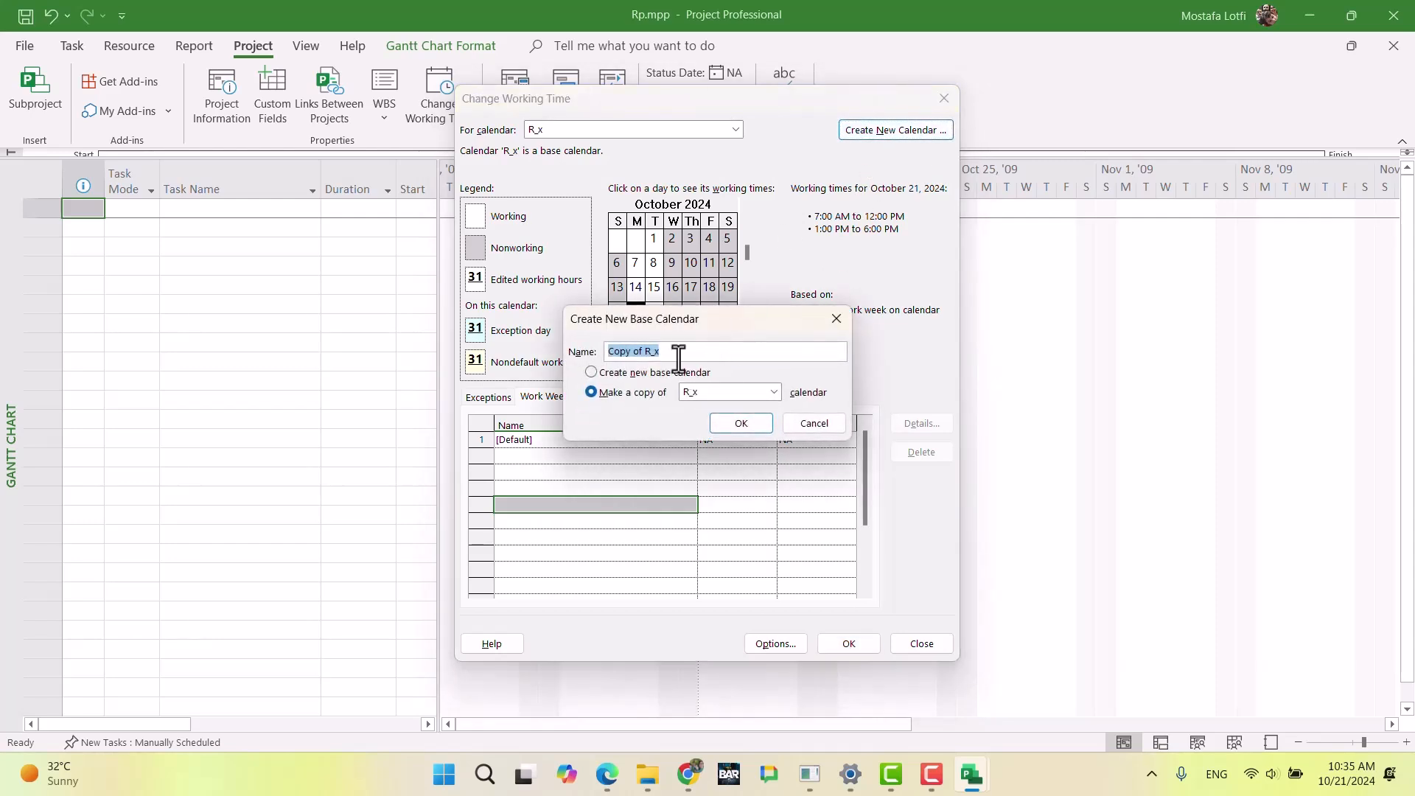
type("R_y")
key("Return")
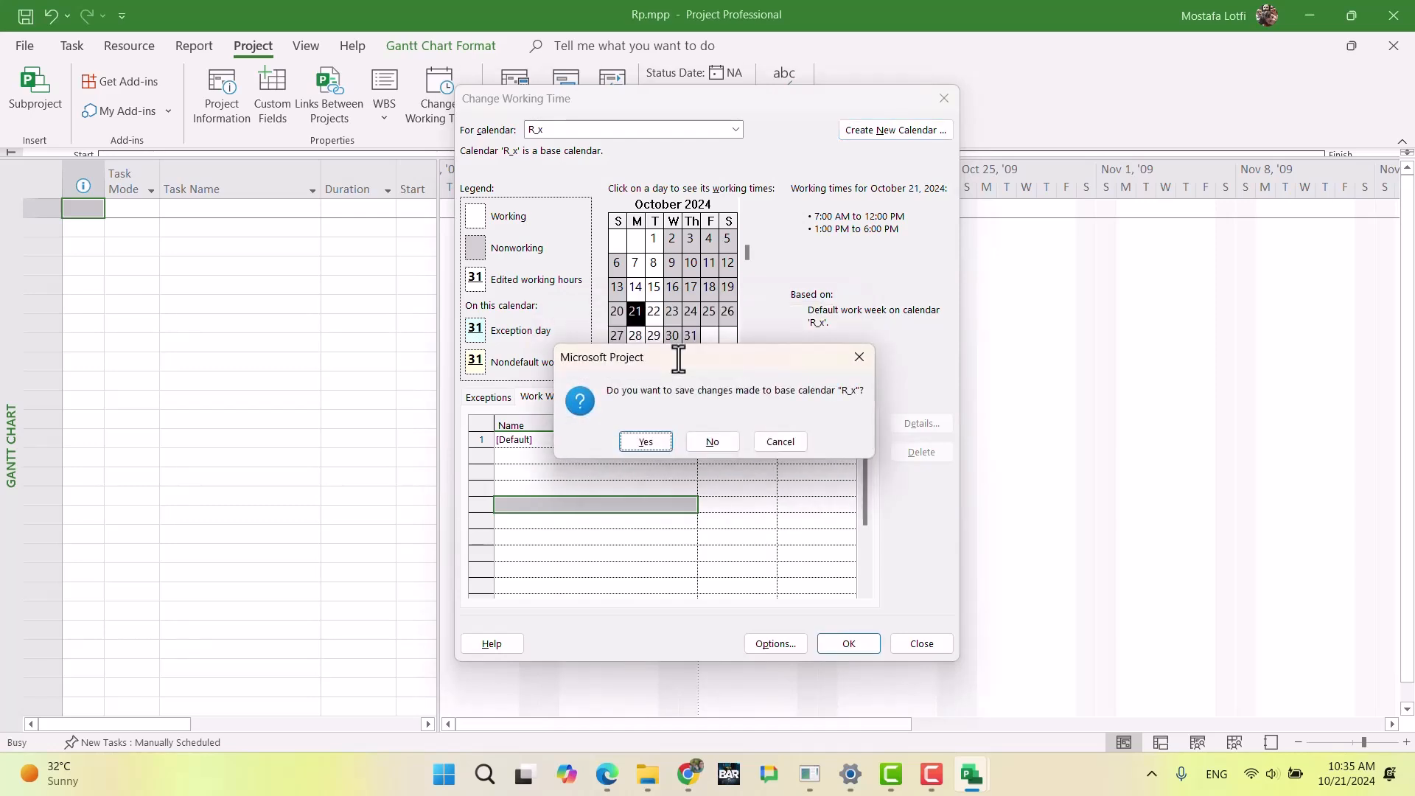
left_click(656, 441)
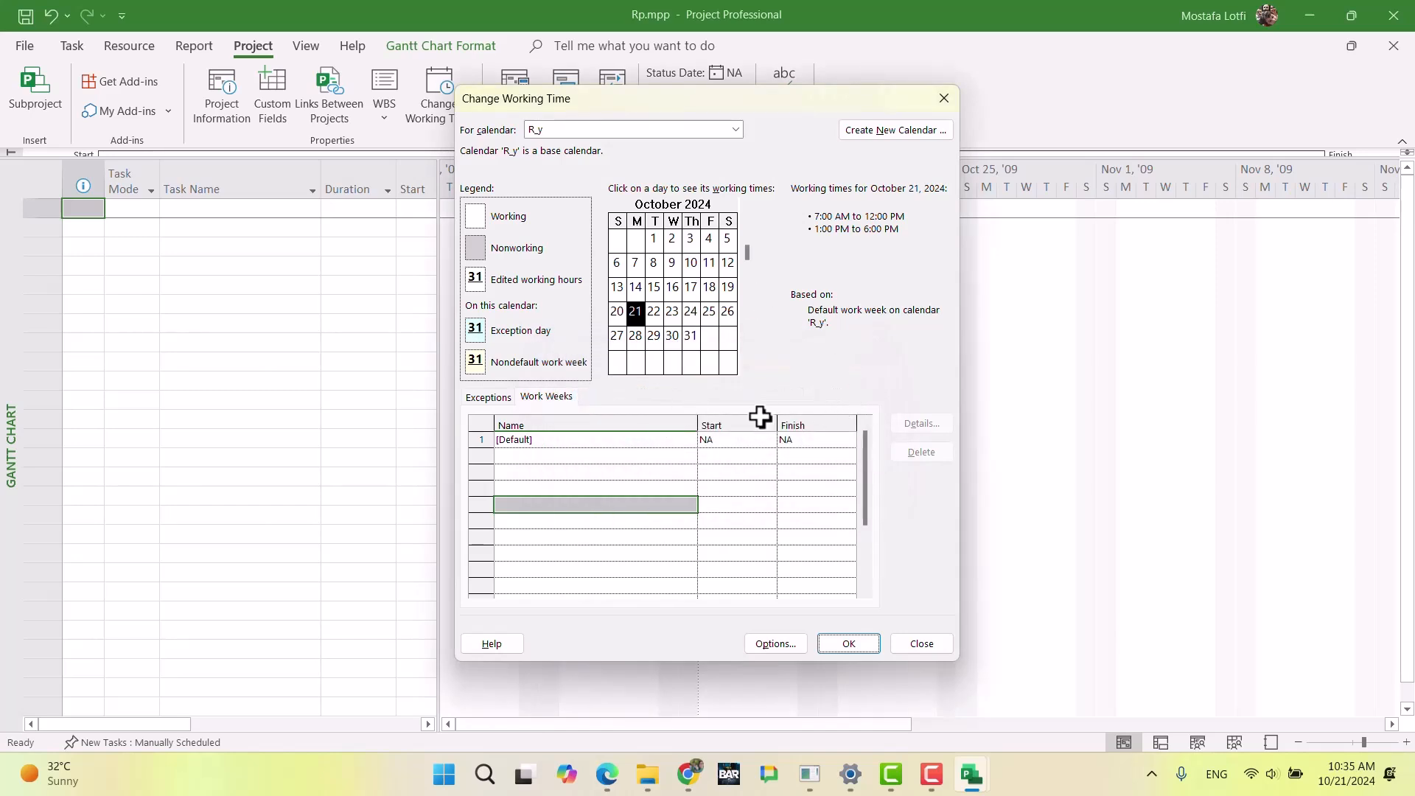
Step: Check Resource Y's availability in the exam document and set Sunday and Wednesday through Saturday to nonworking in R_y's default work week
left_click(706, 439)
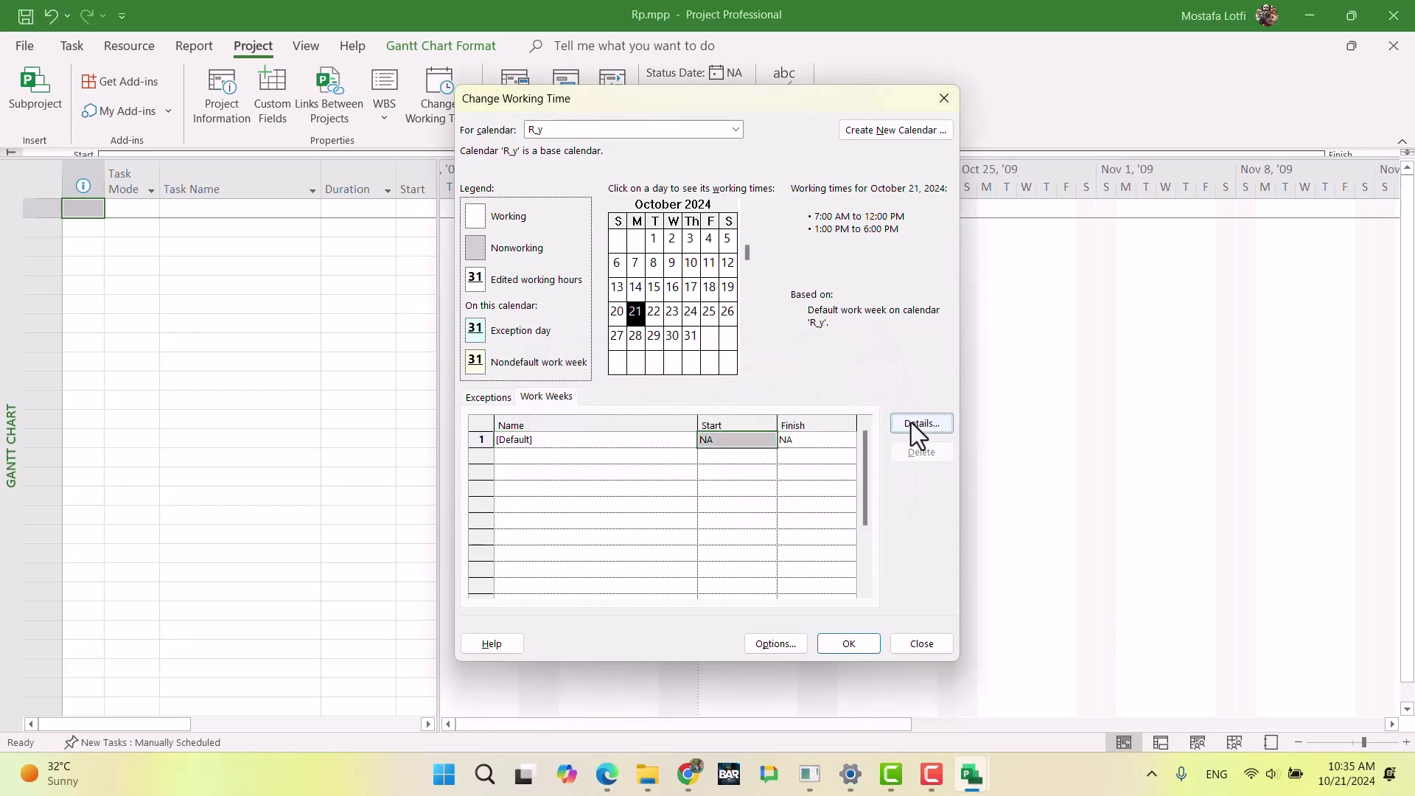
left_click(914, 424)
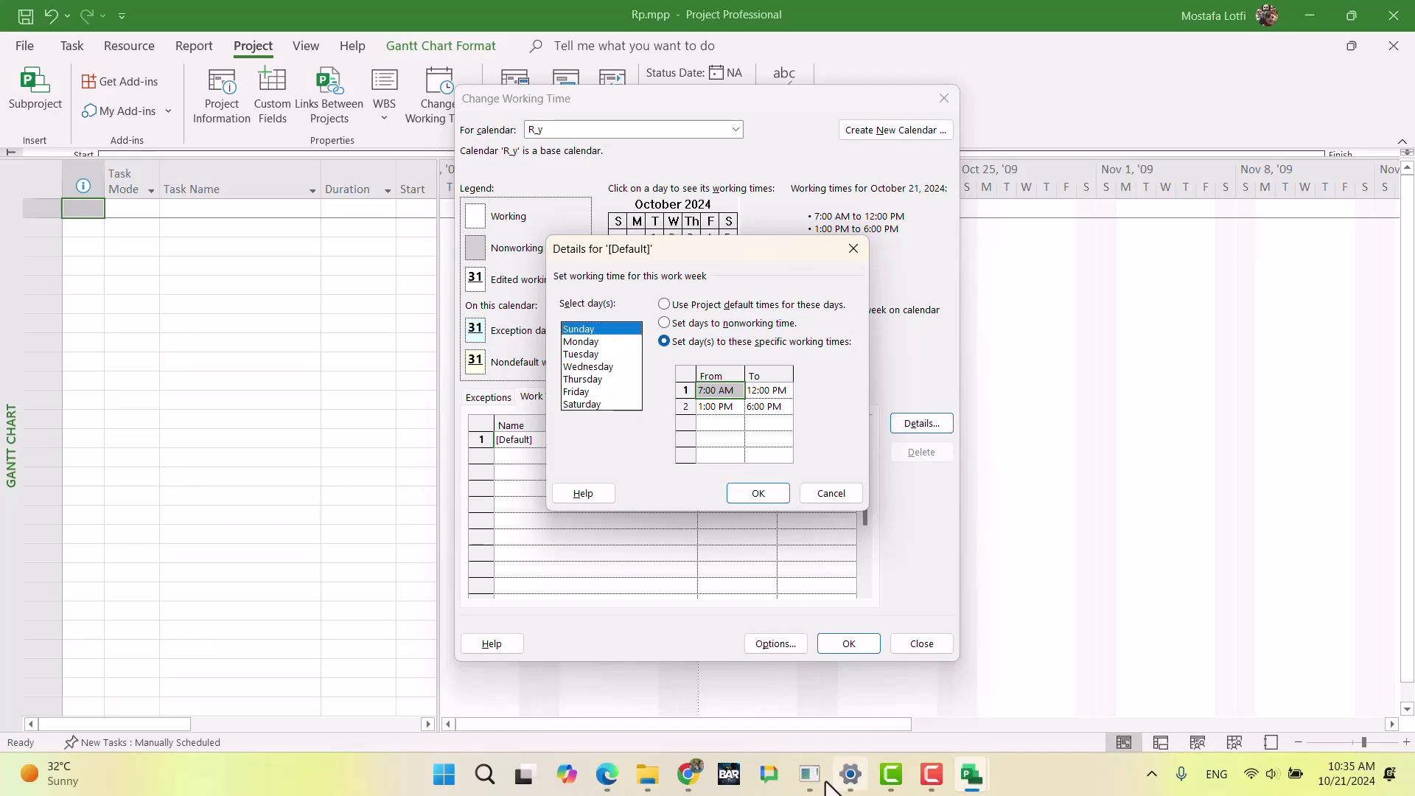
left_click(688, 774)
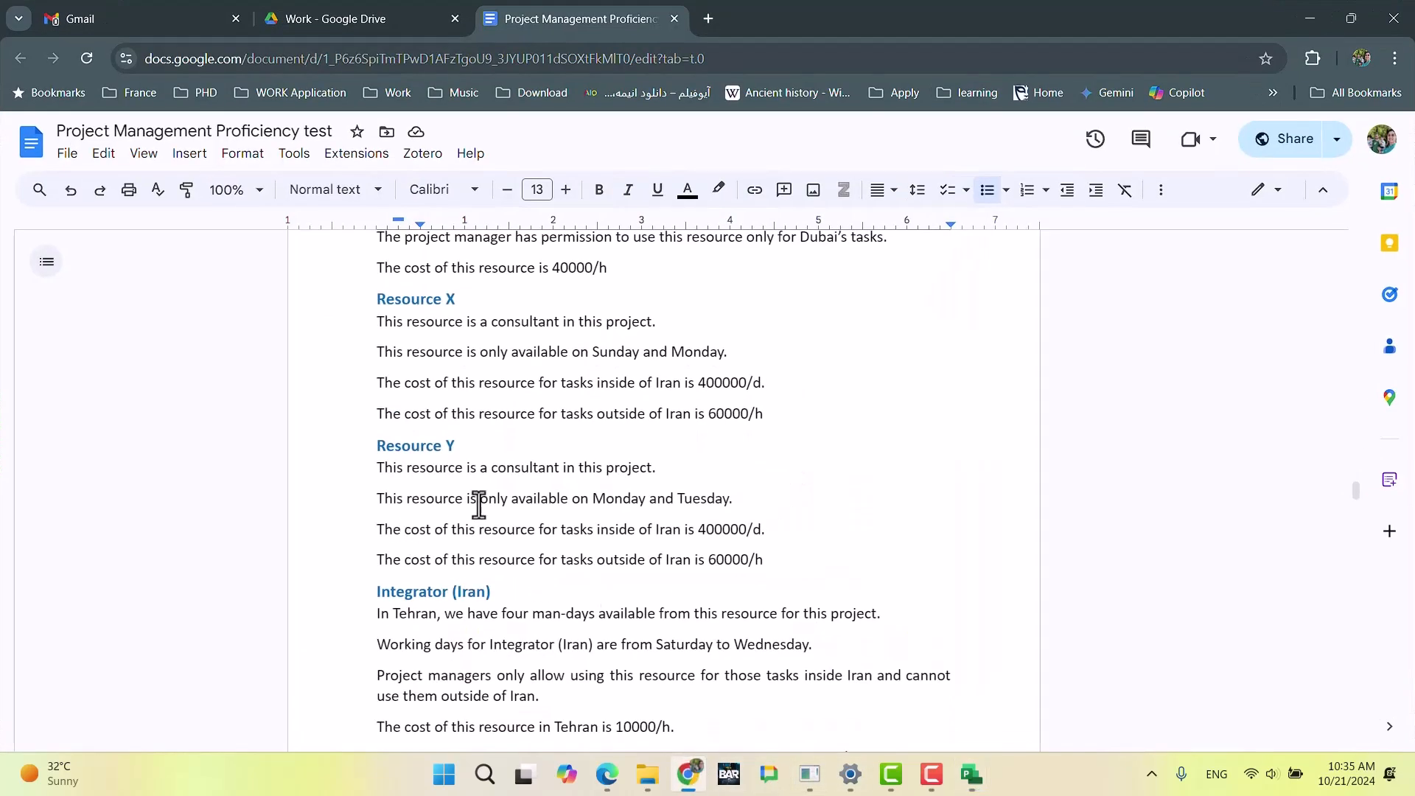
left_click(692, 778)
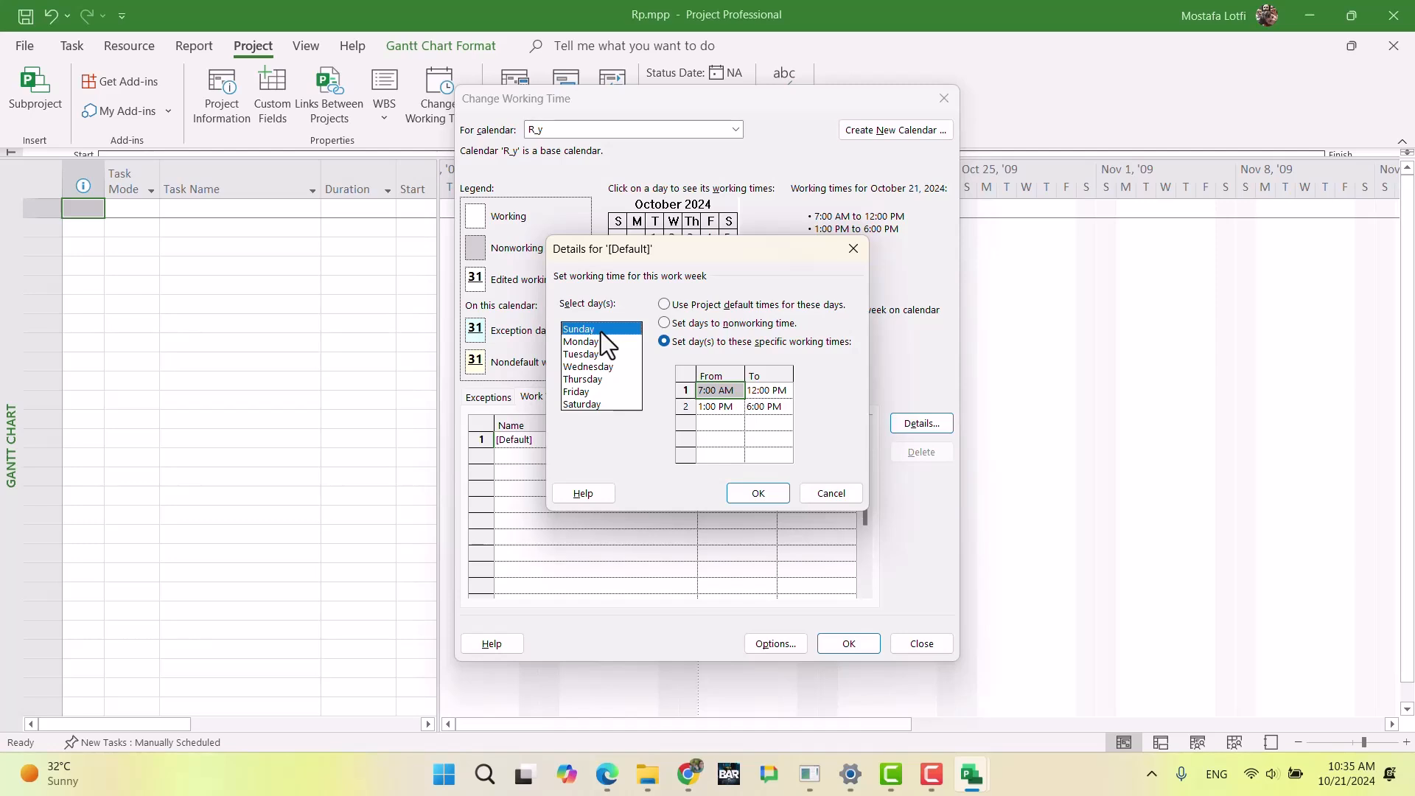
left_click(665, 323)
left_click_drag(599, 367, 636, 396)
left_click(696, 325)
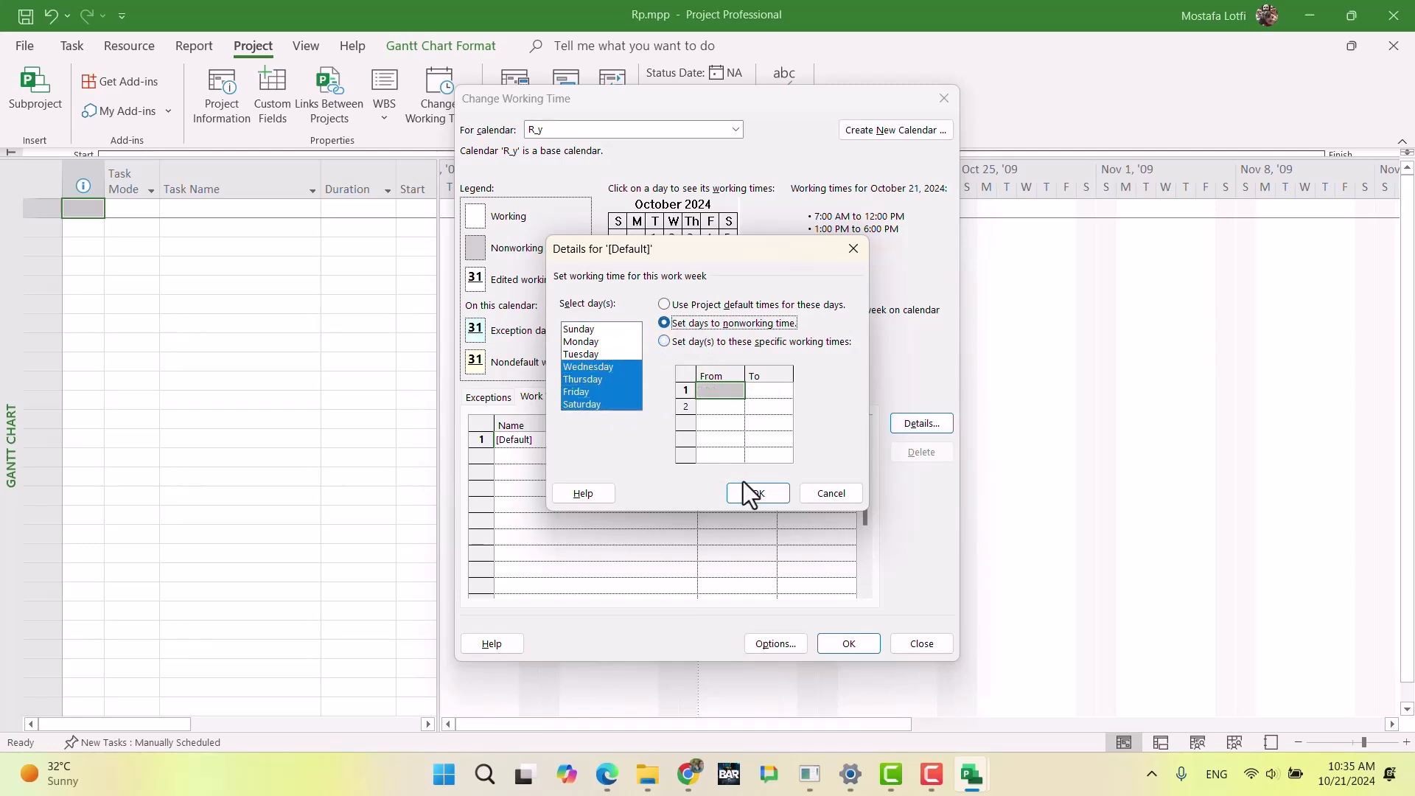
left_click(758, 493)
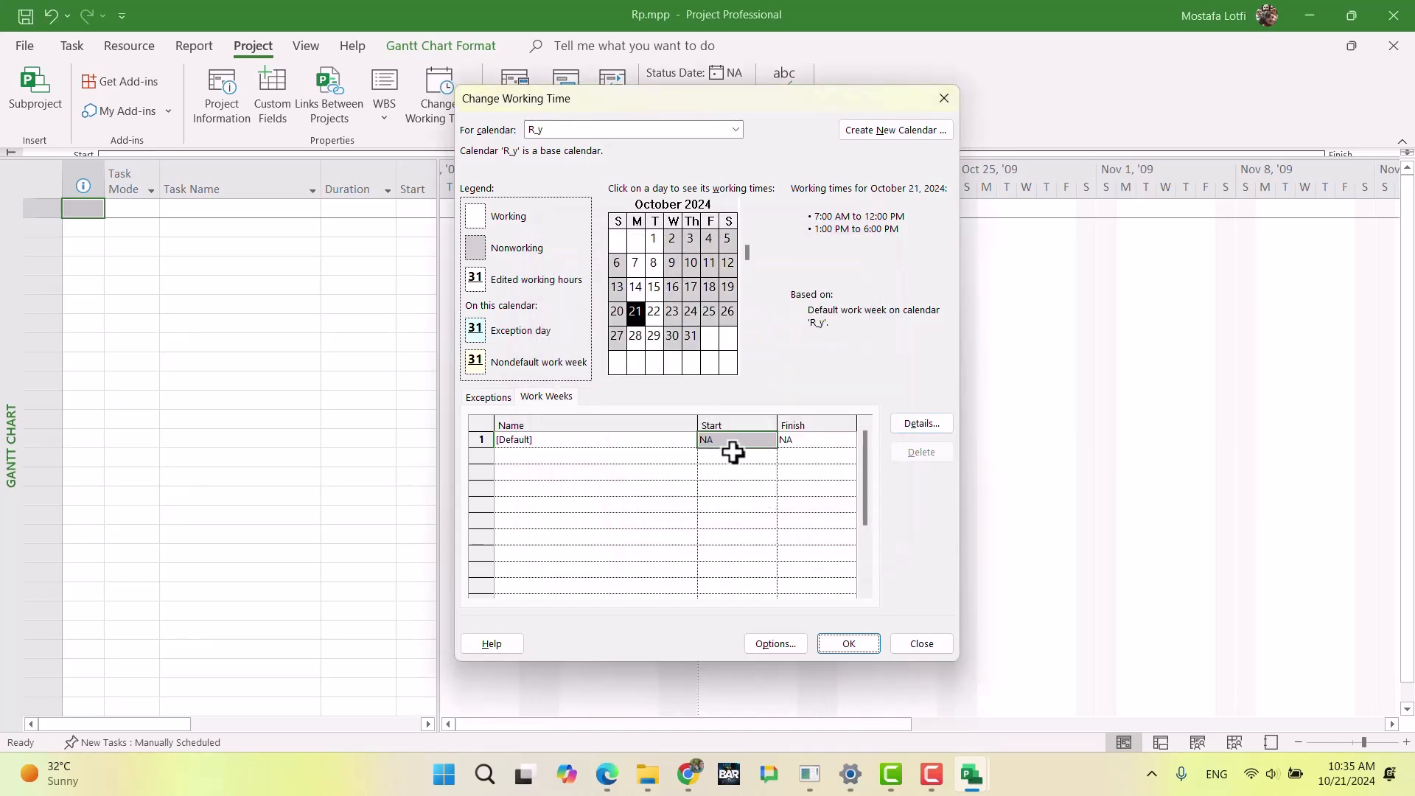
Step: Switch to the R_x calendar and check Resource X's available days in the exam document in Chrome
left_click(596, 129)
left_click(579, 258)
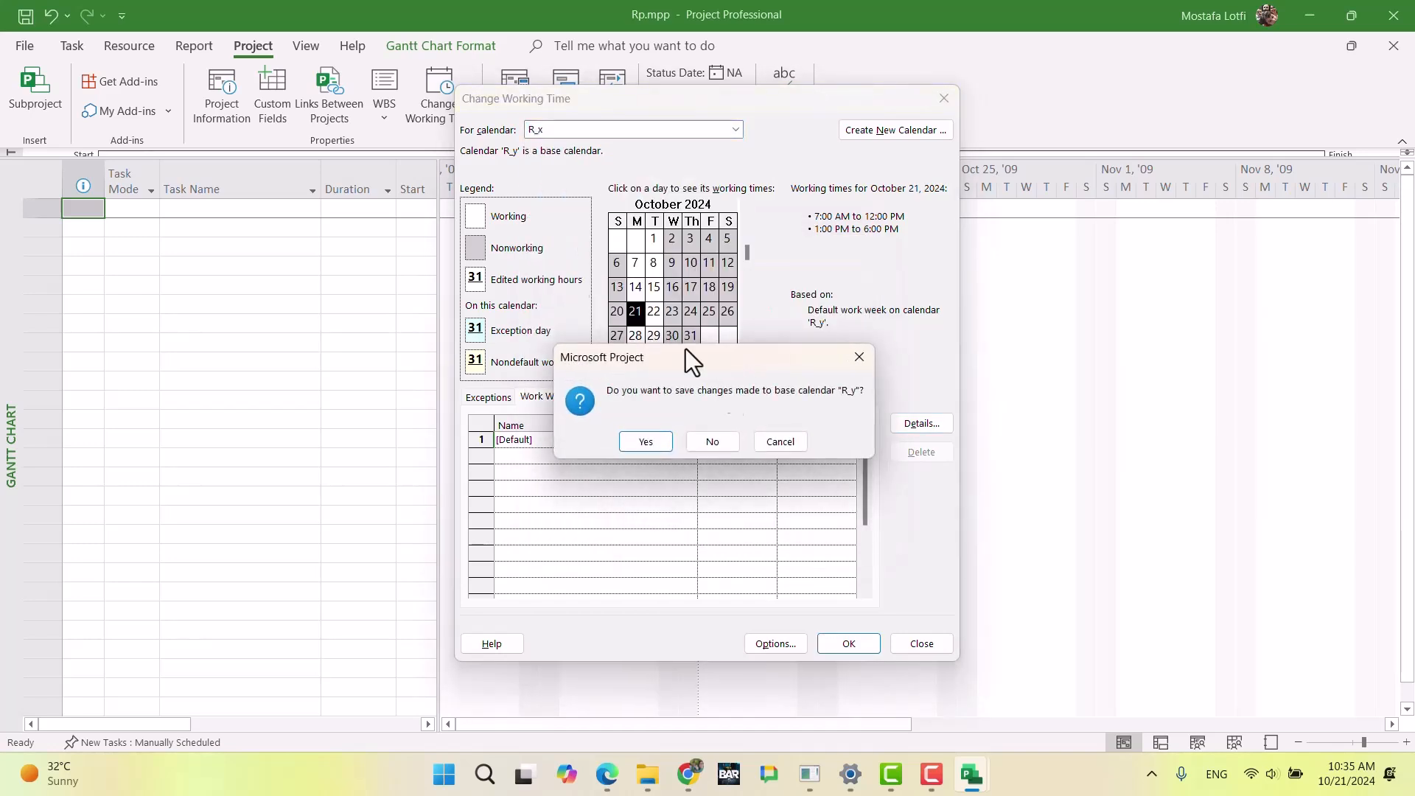
left_click(717, 443)
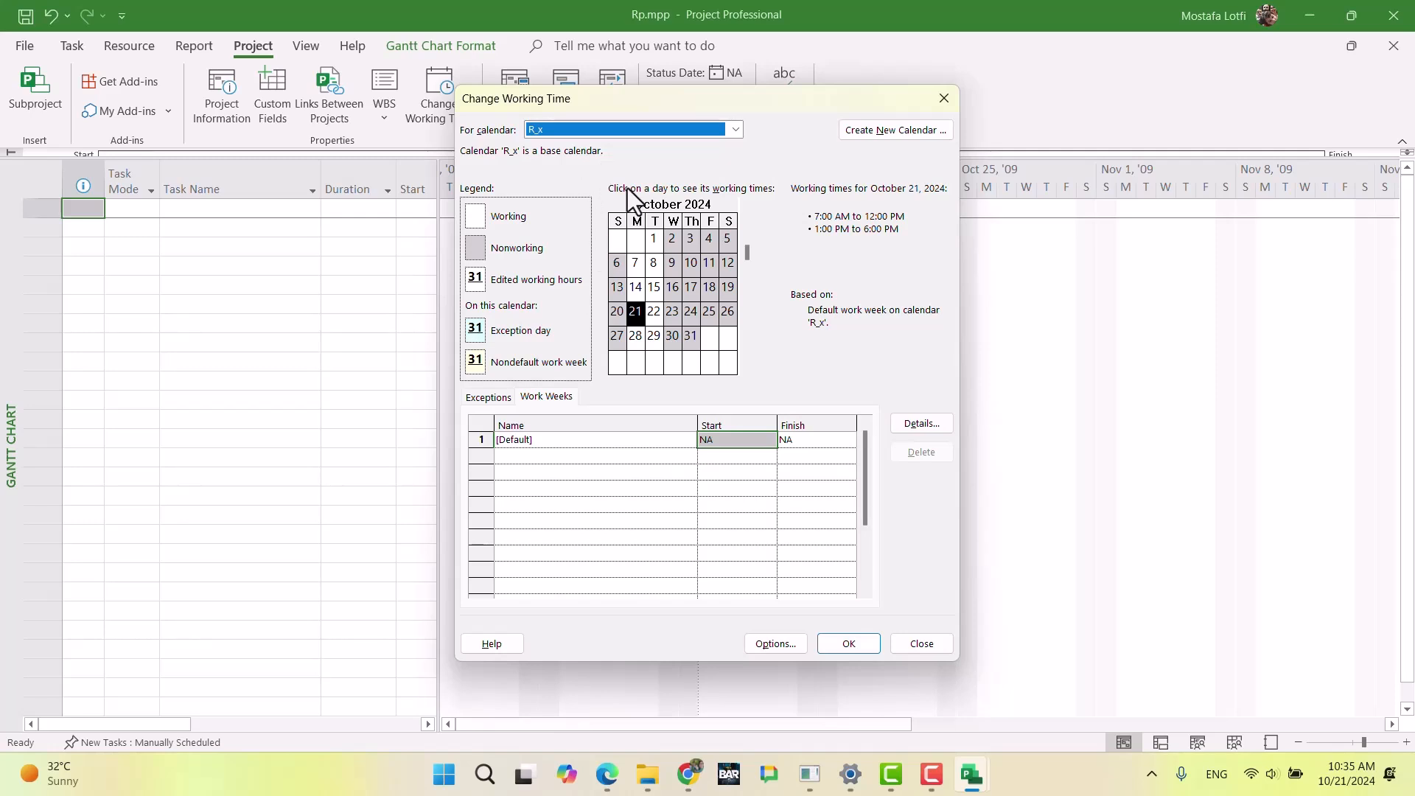
left_click(691, 775)
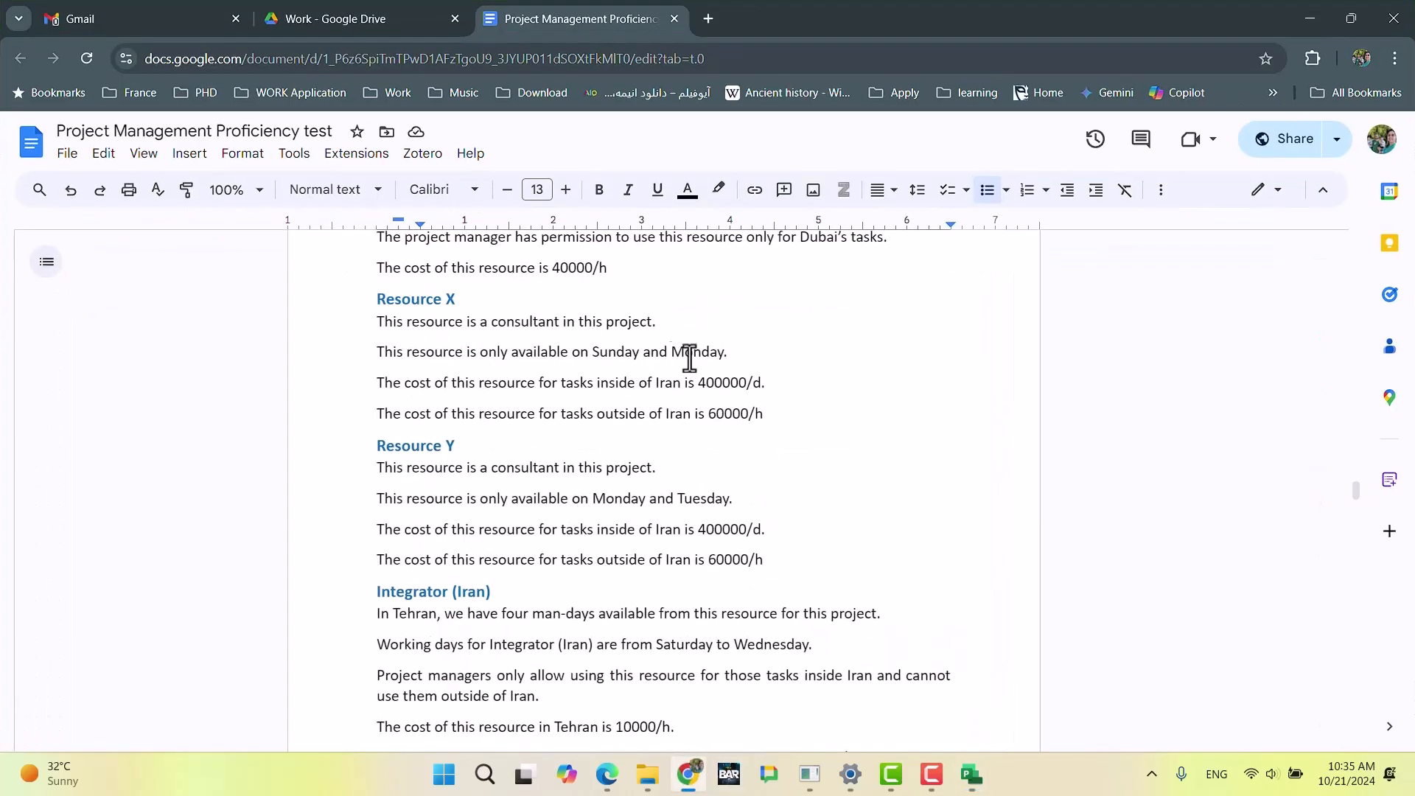
left_click(689, 785)
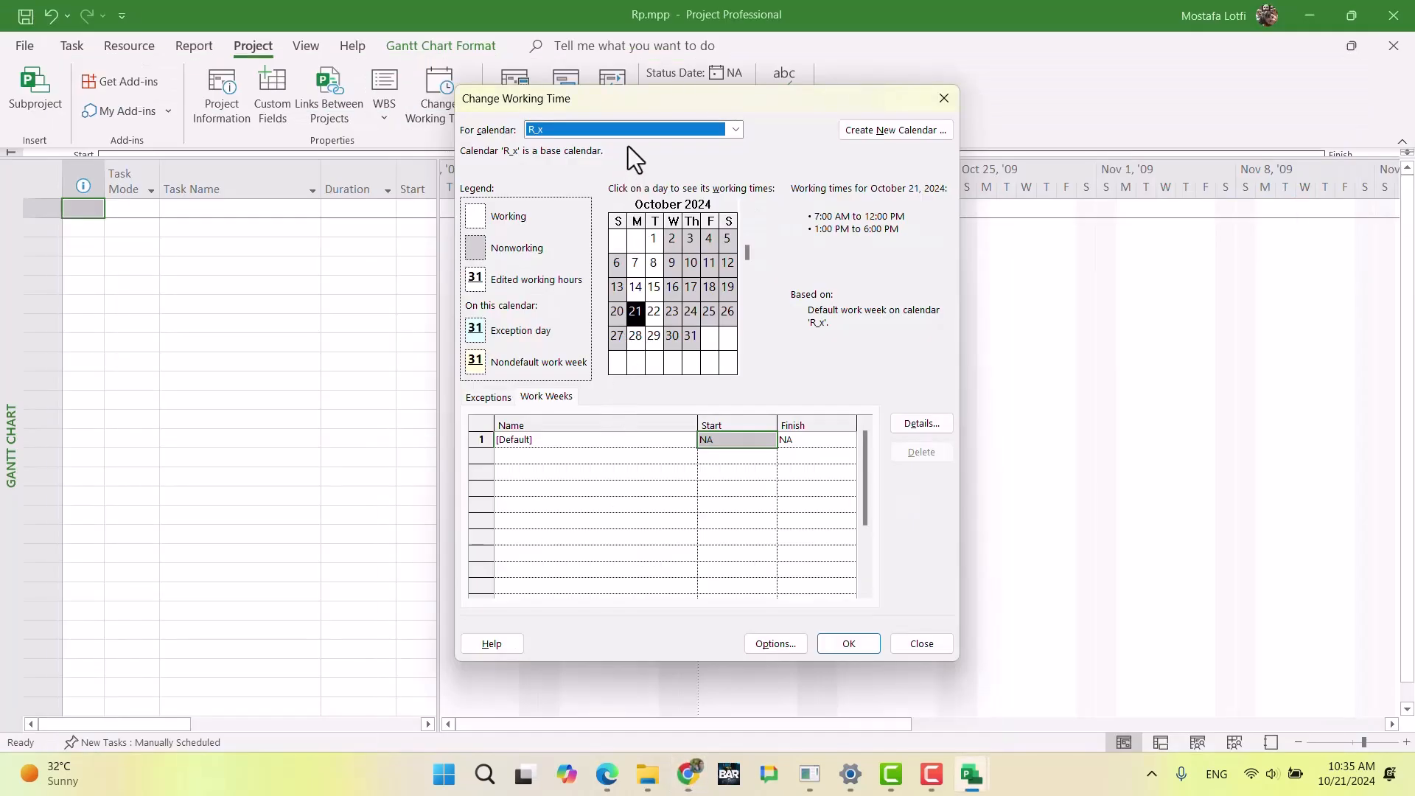
Step: Set Tuesday to the project default times in the default work week of the R_x calendar
left_click(906, 431)
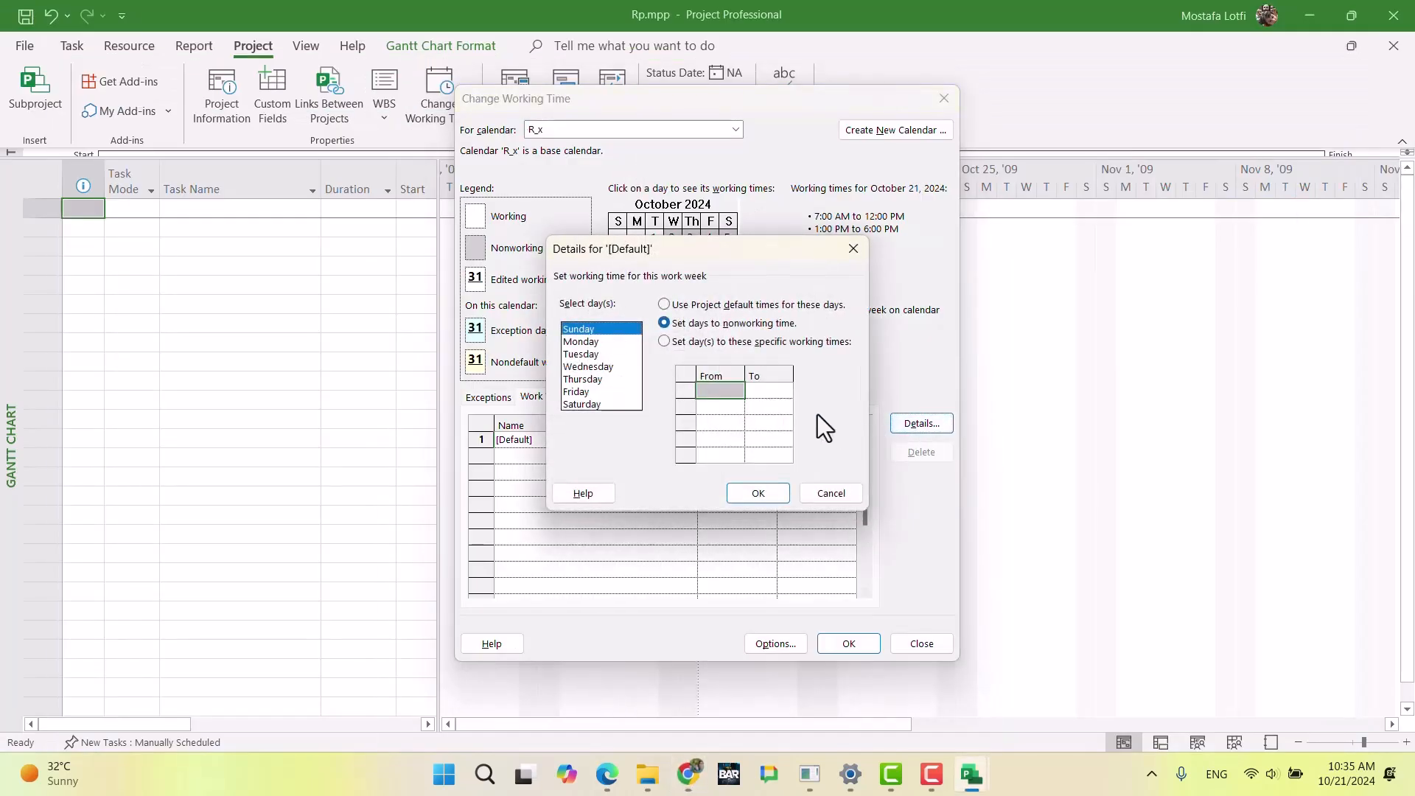
left_click(603, 357)
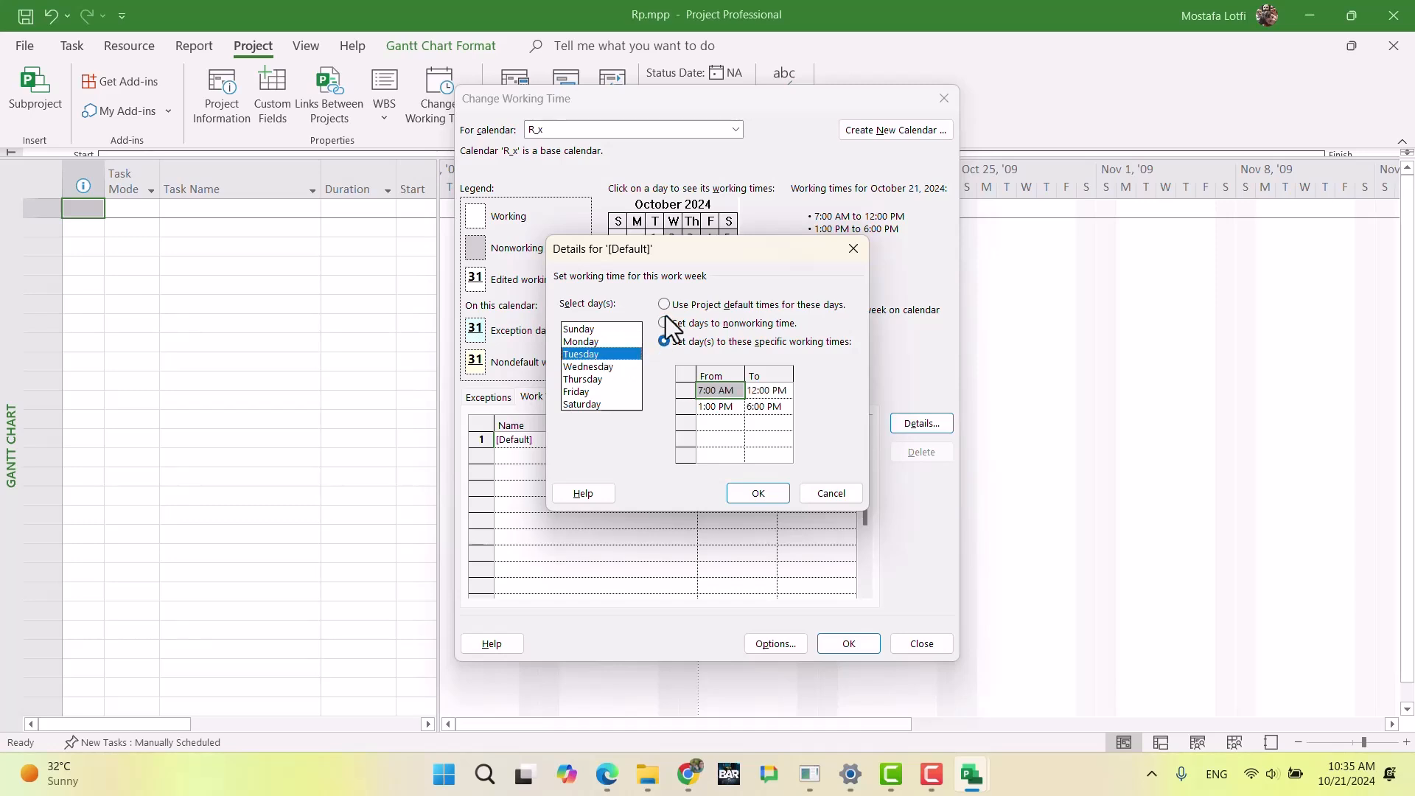
left_click(675, 308)
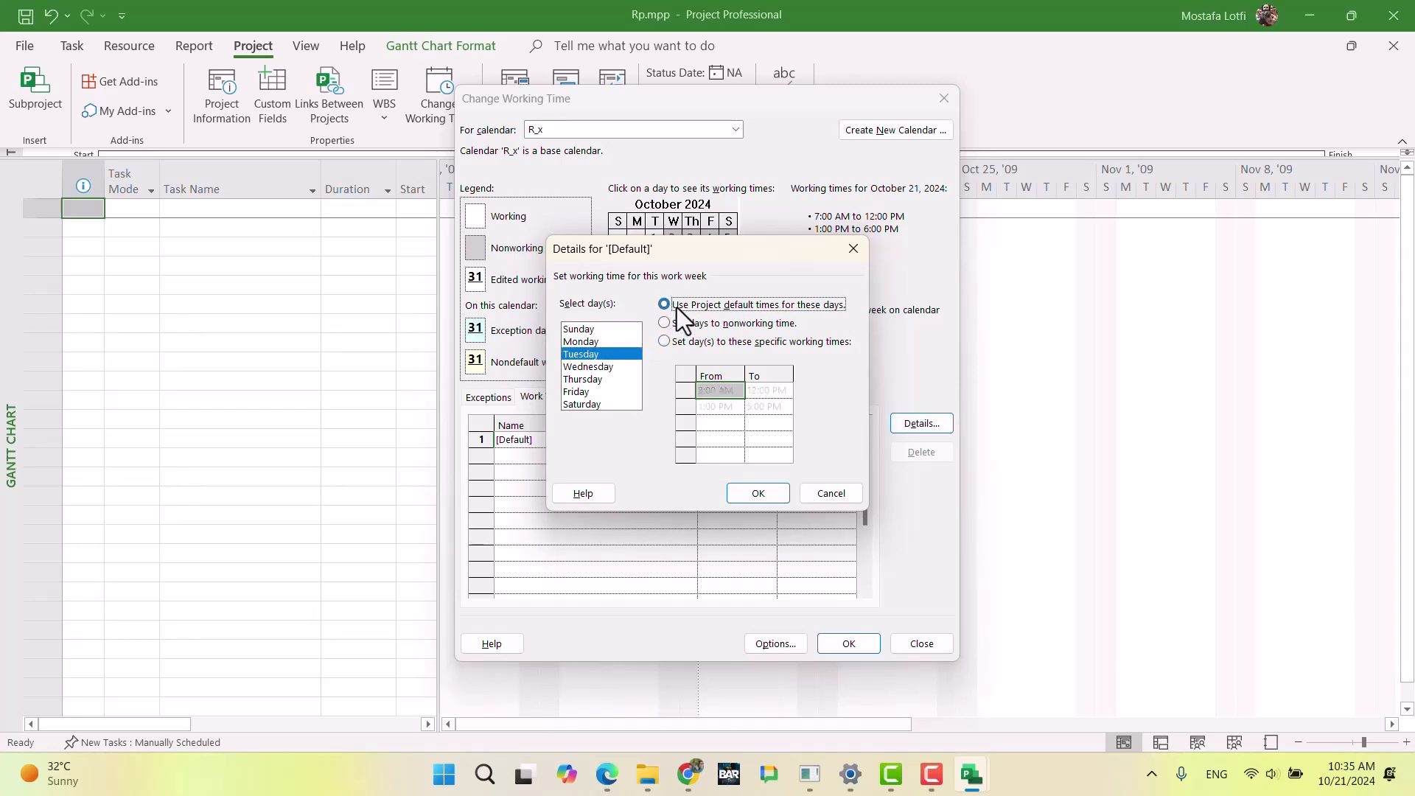
Step: Set Sunday's working times in R_x's default work week to 7:00 AM–12:00 PM and 1:00 PM–6:00 PM
left_click(599, 329)
left_click(603, 346)
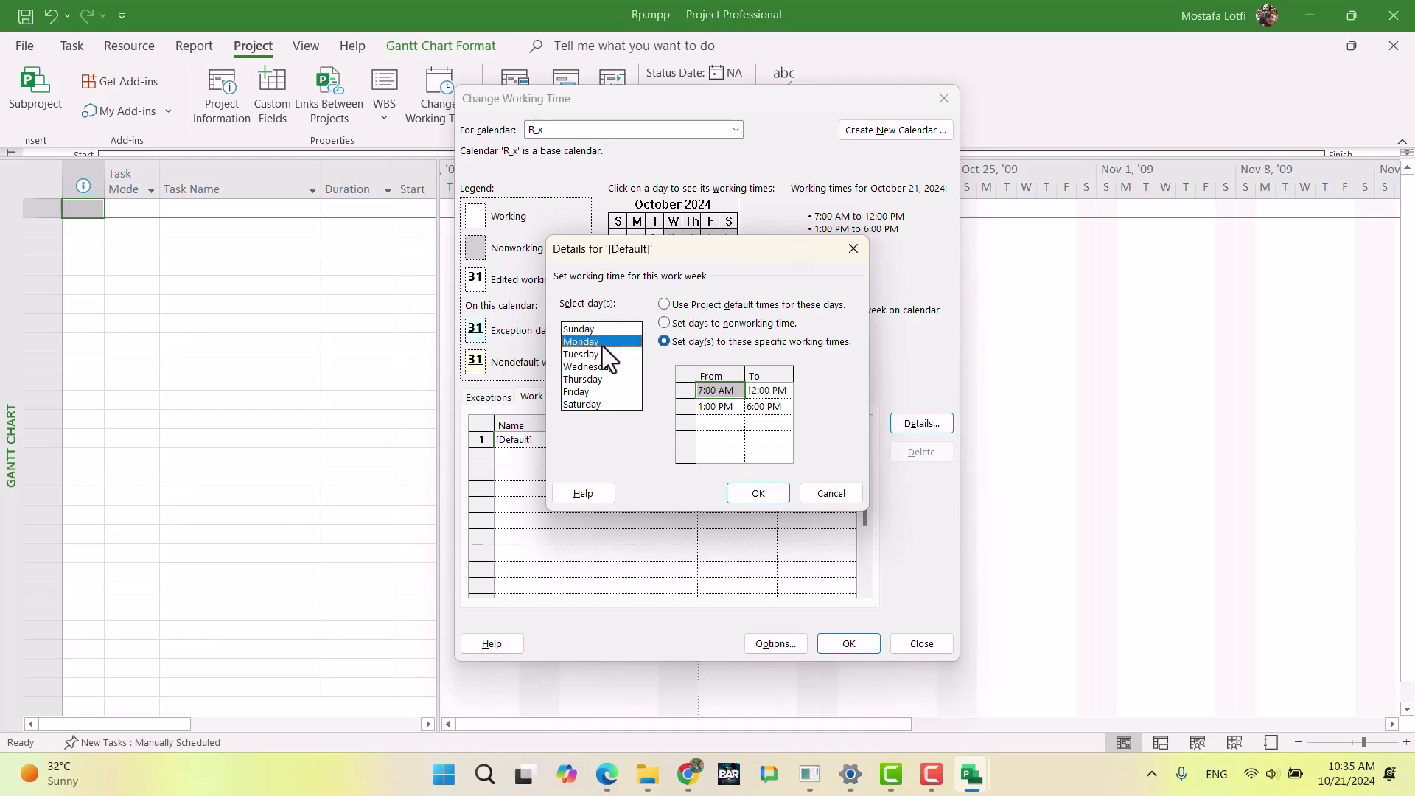
left_click(606, 334)
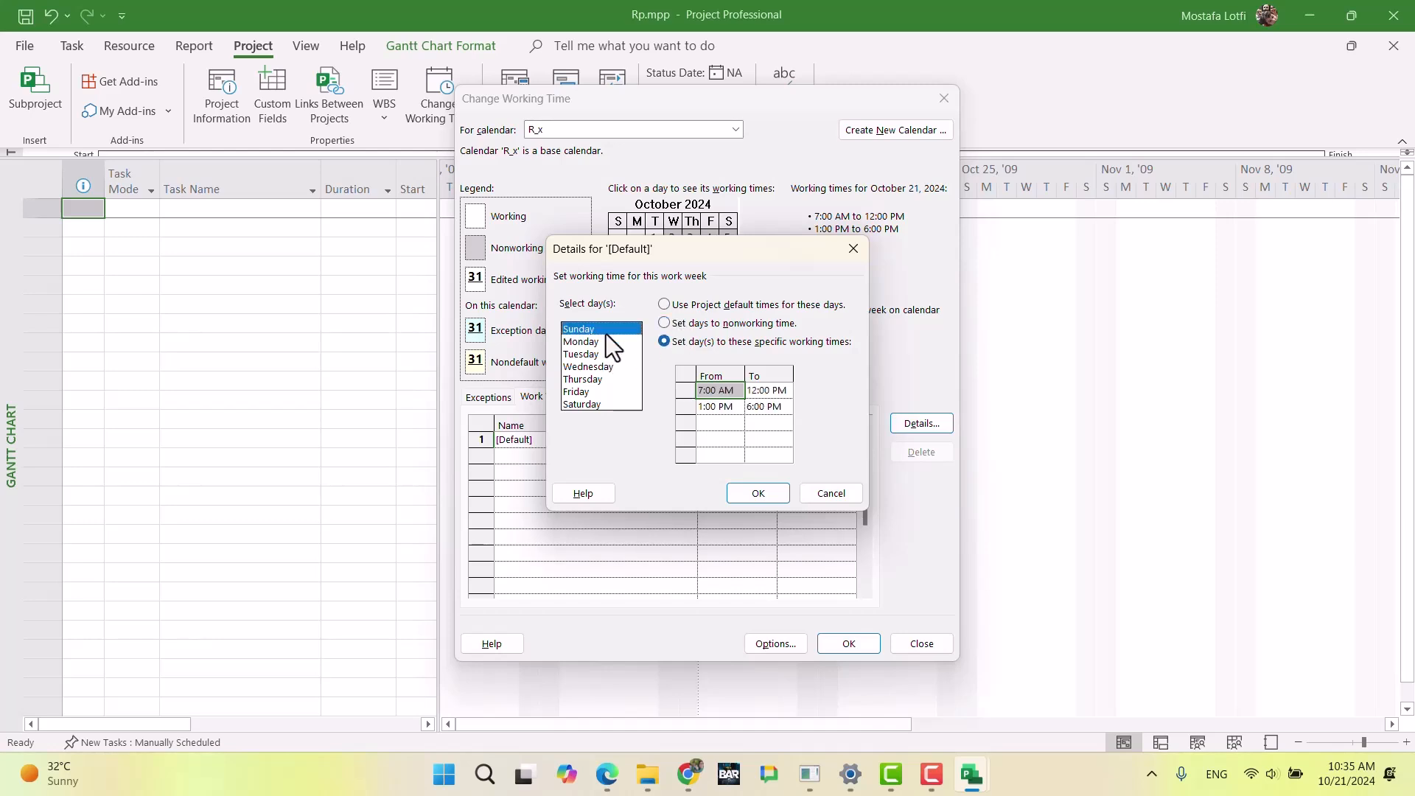
left_click(666, 341)
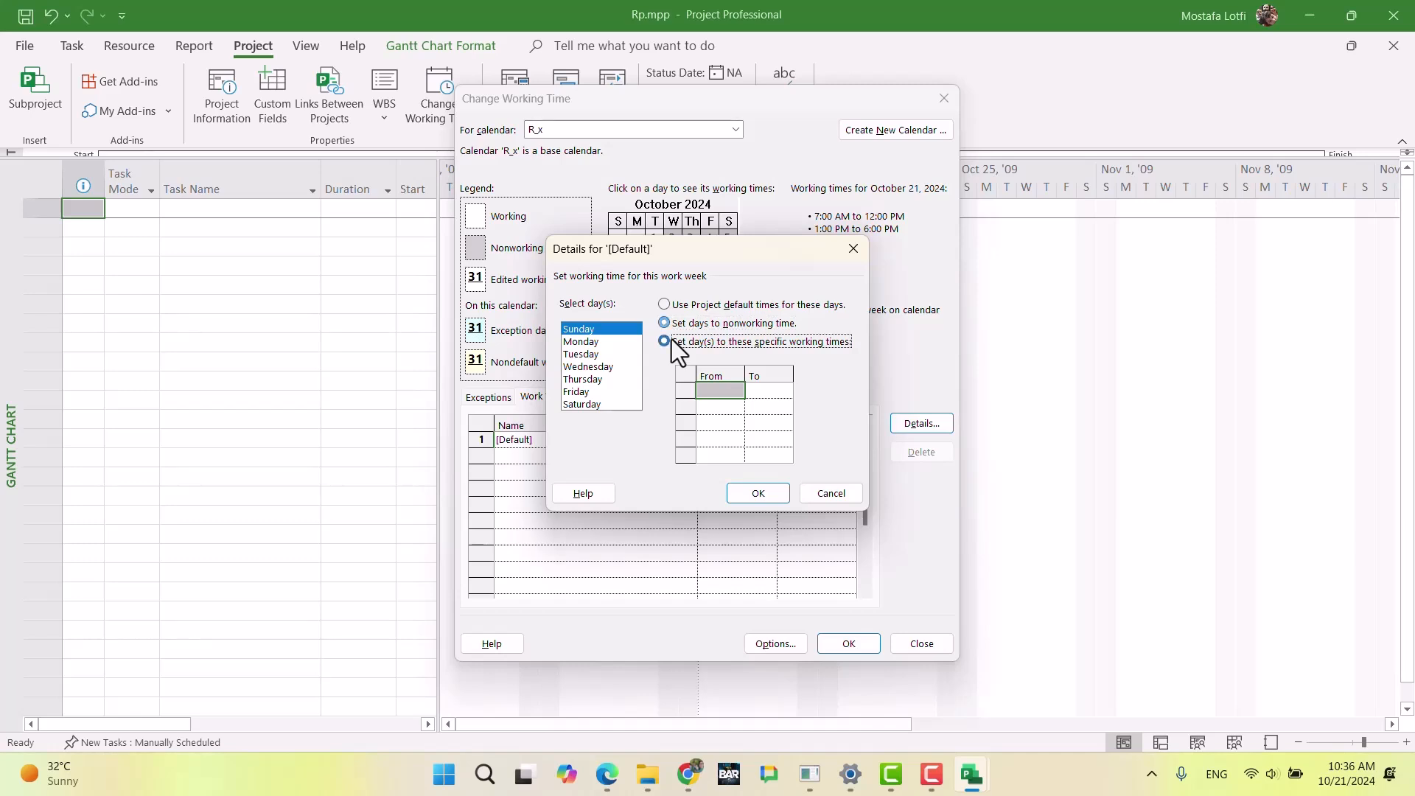
left_click(713, 390)
type("7")
key("Return")
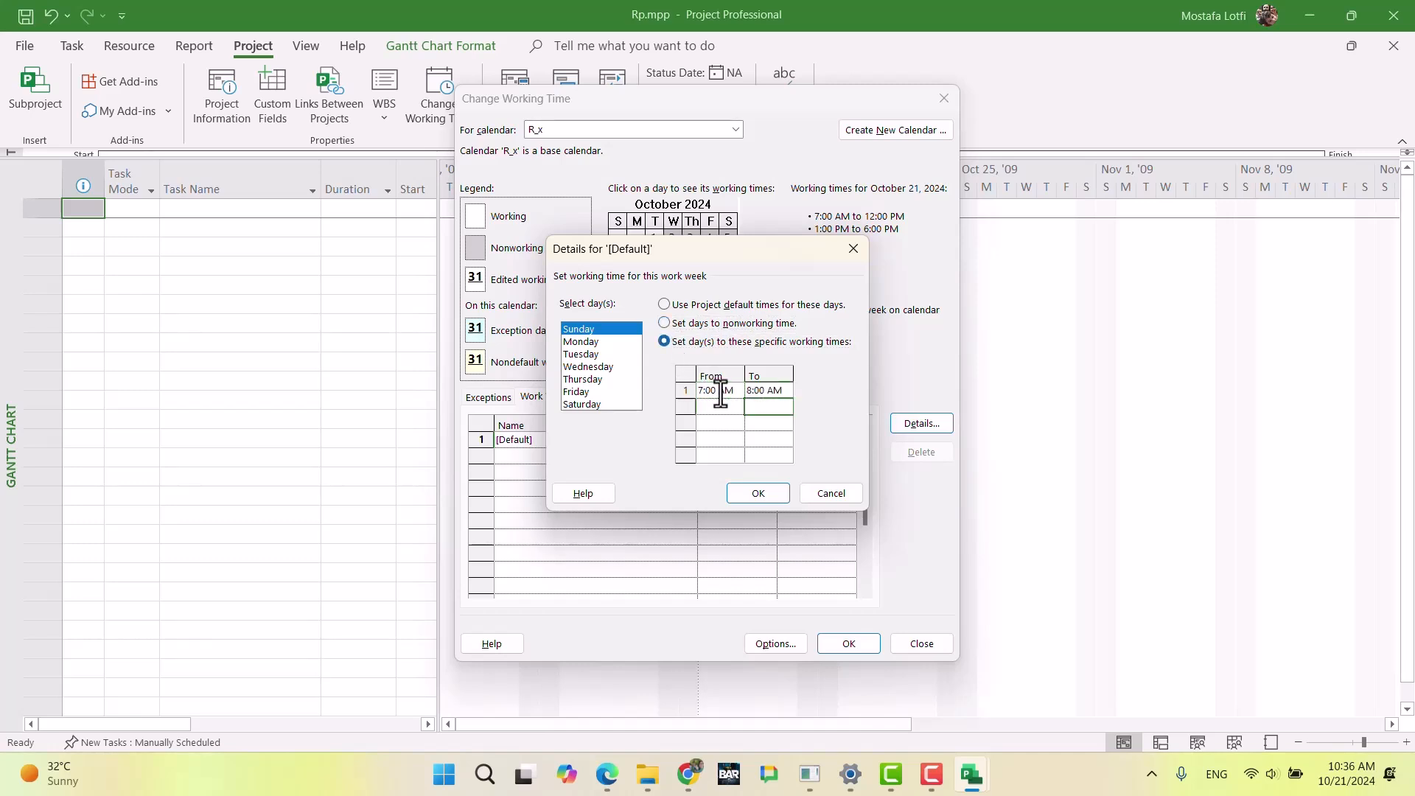
type("13")
key("Tab")
type("18")
key("Return")
left_click(746, 496)
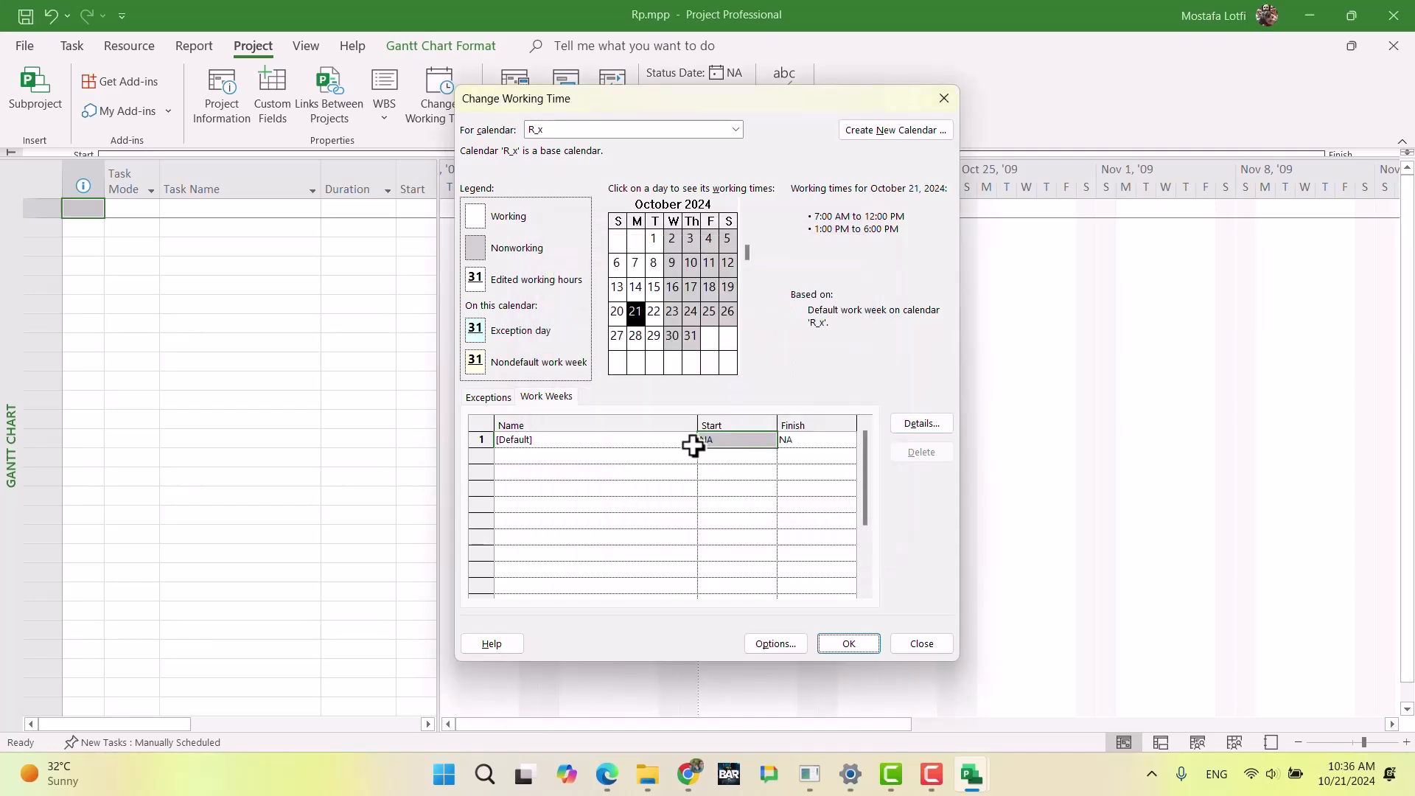
Step: Set Tuesday through Saturday to nonworking time in the default work week of the R_x calendar
left_click(654, 246)
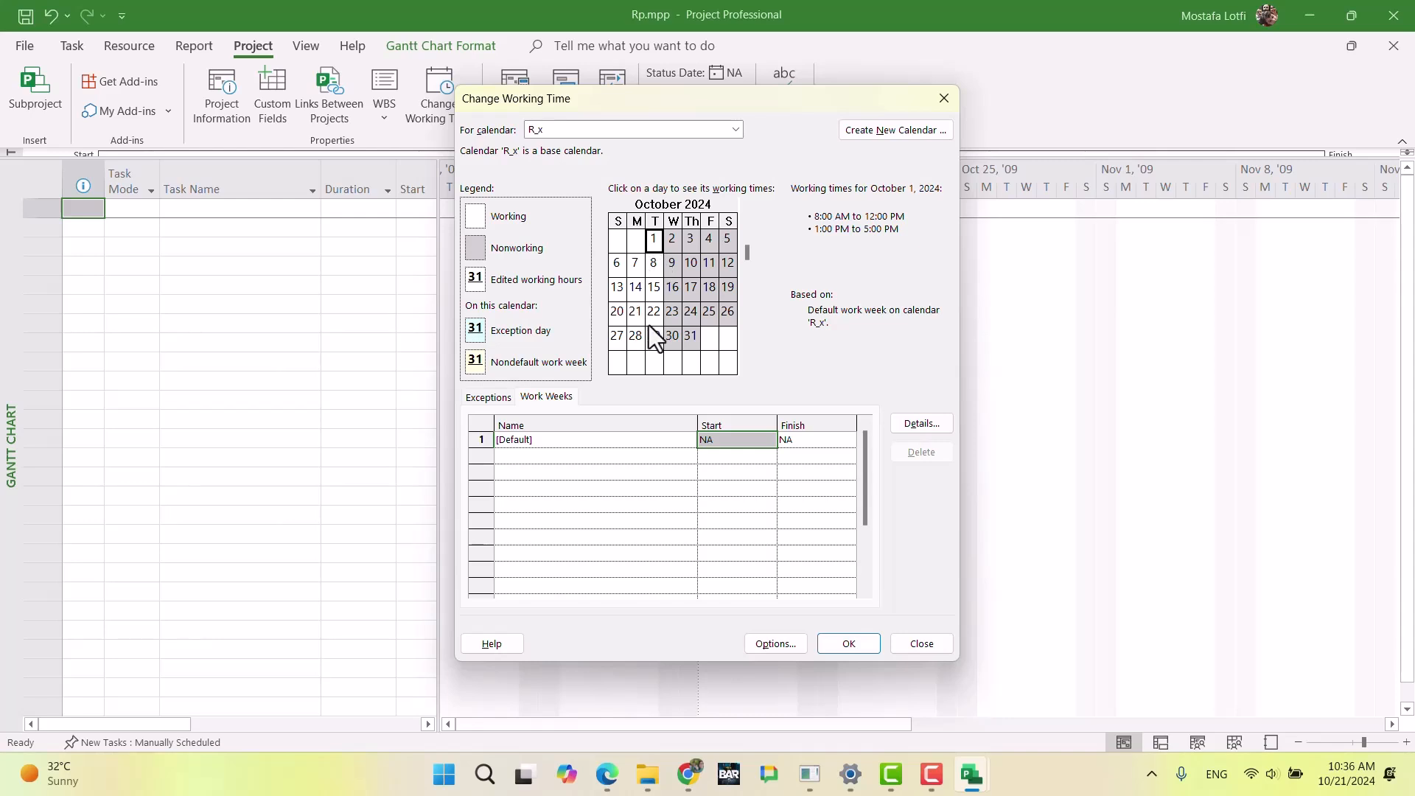
left_click(920, 425)
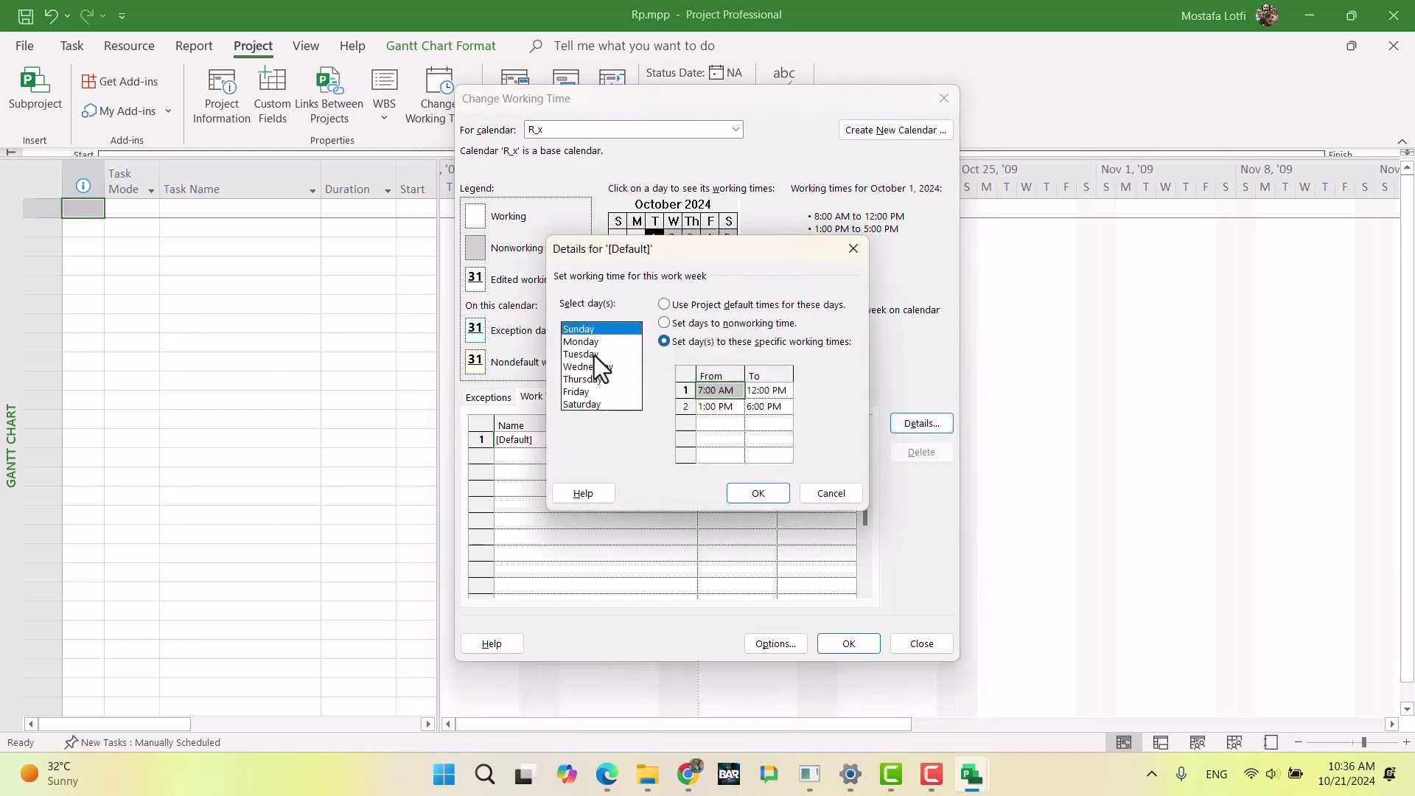
left_click_drag(596, 355, 586, 404)
left_click(664, 323)
left_click(757, 494)
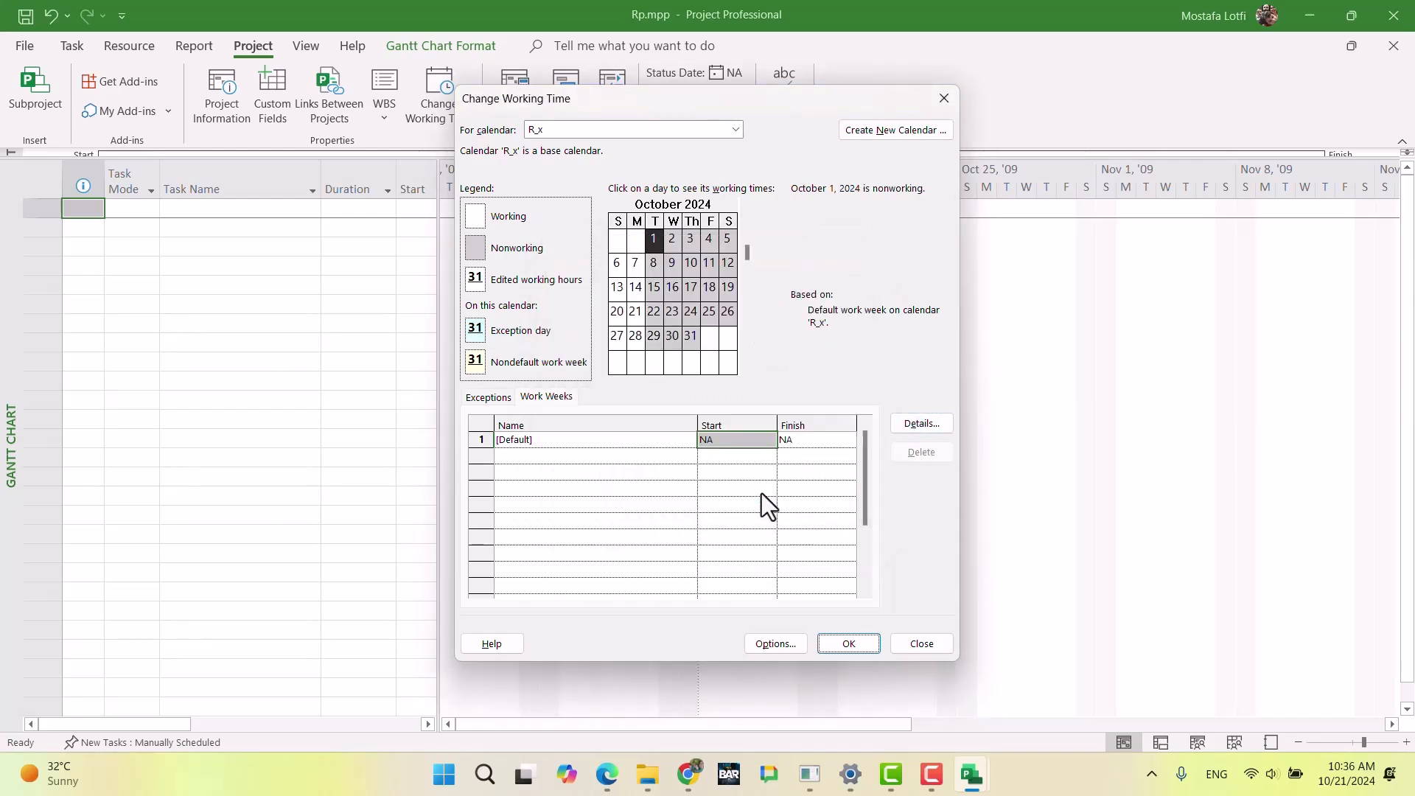
left_click(679, 501)
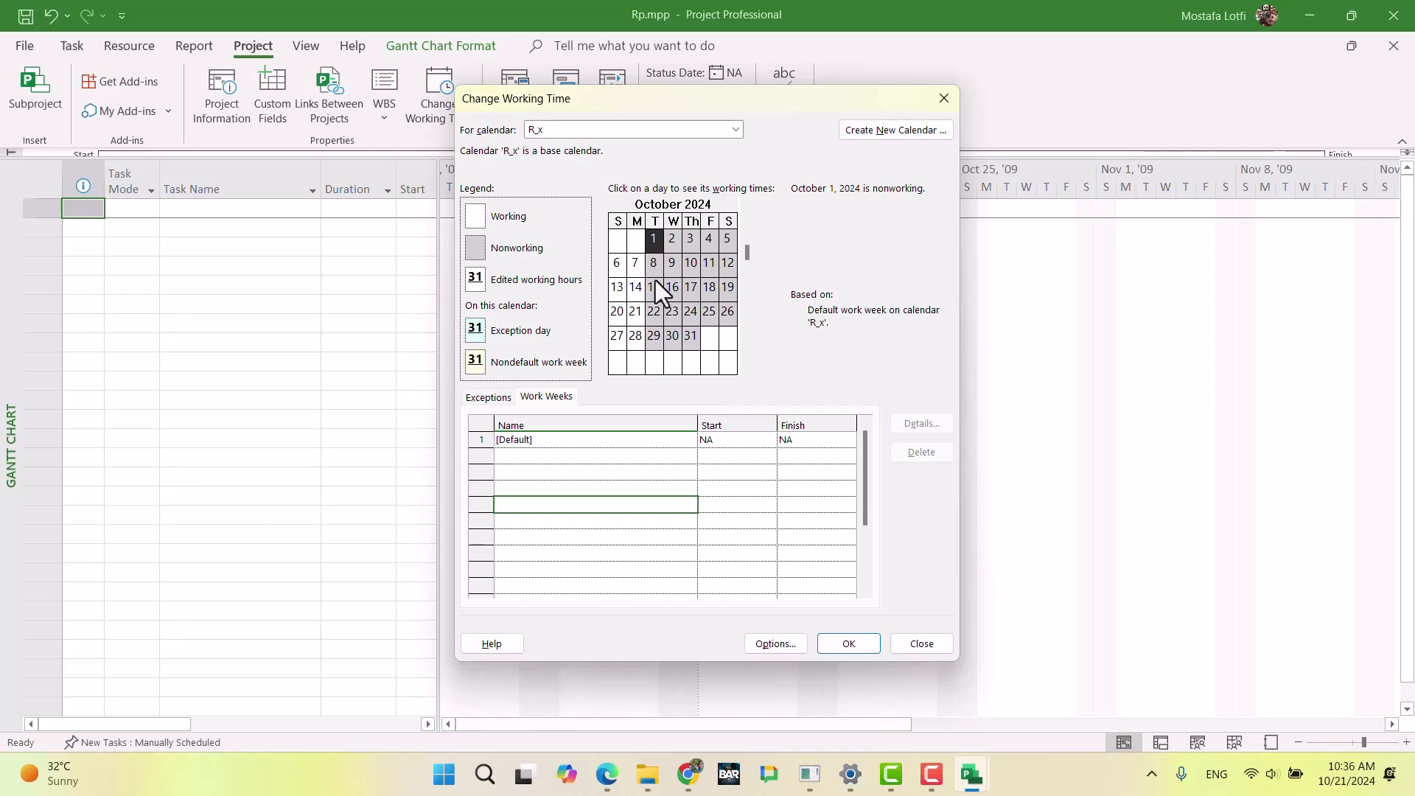
Step: Switch to the R_y calendar, saving the changes to R_x, and accept the working time settings
left_click(619, 131)
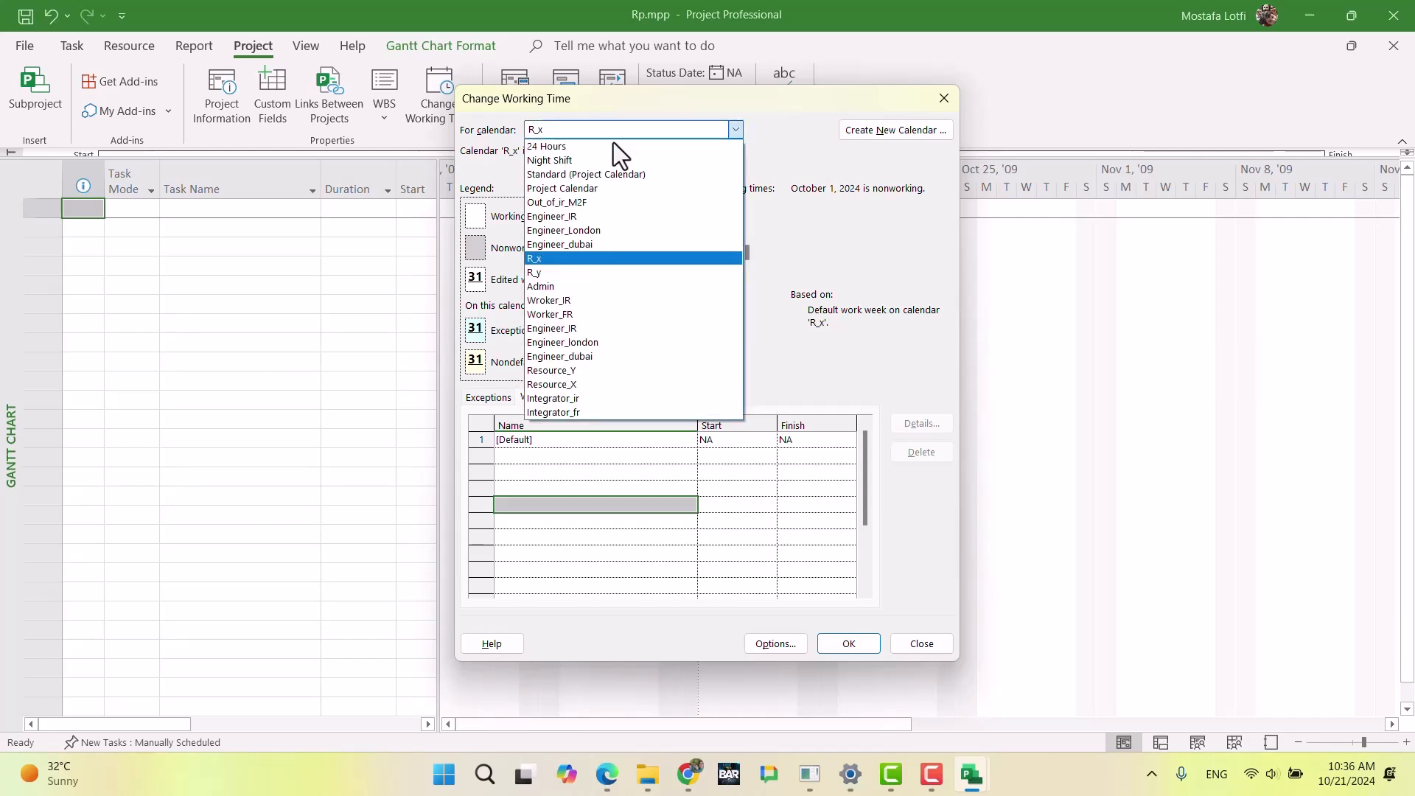
left_click(617, 271)
left_click(664, 441)
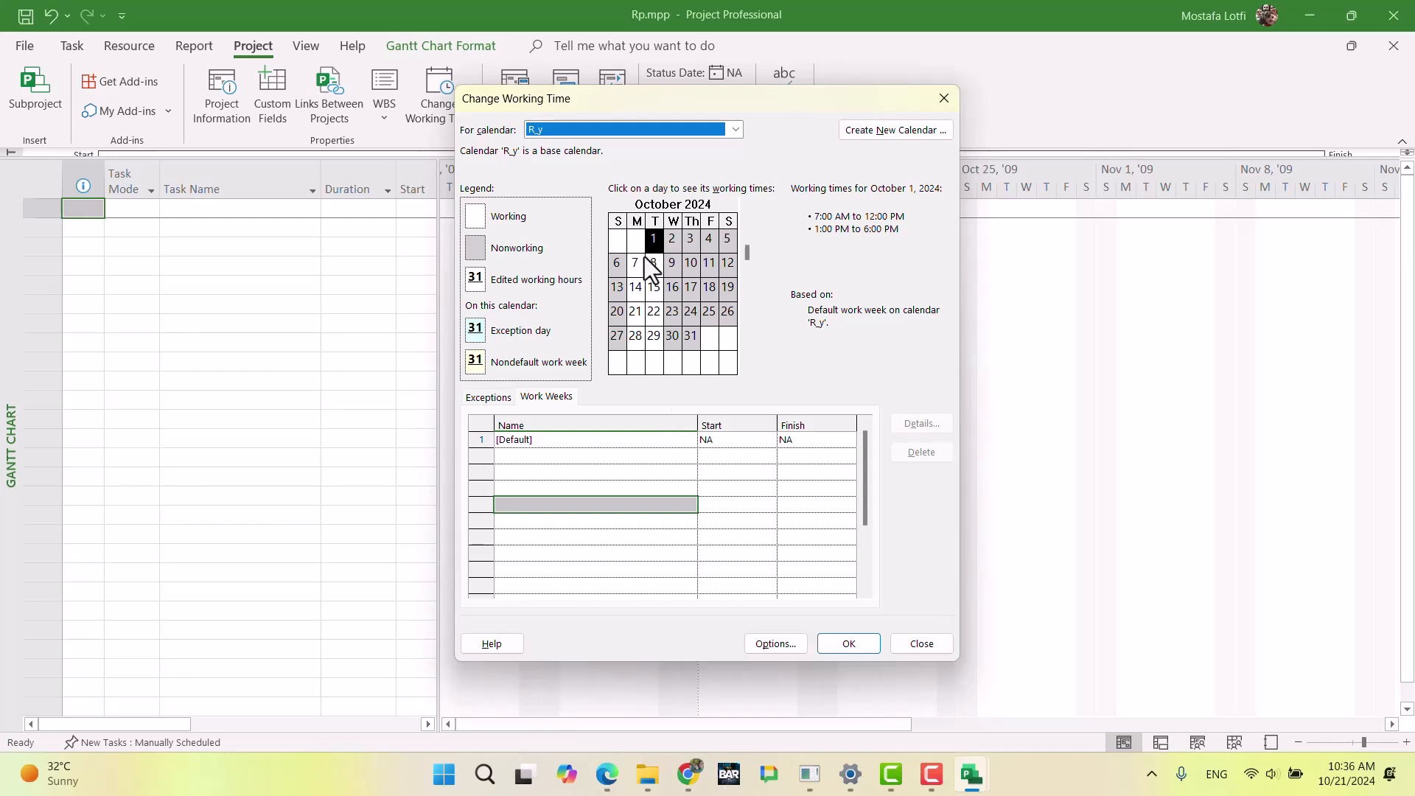
left_click(848, 644)
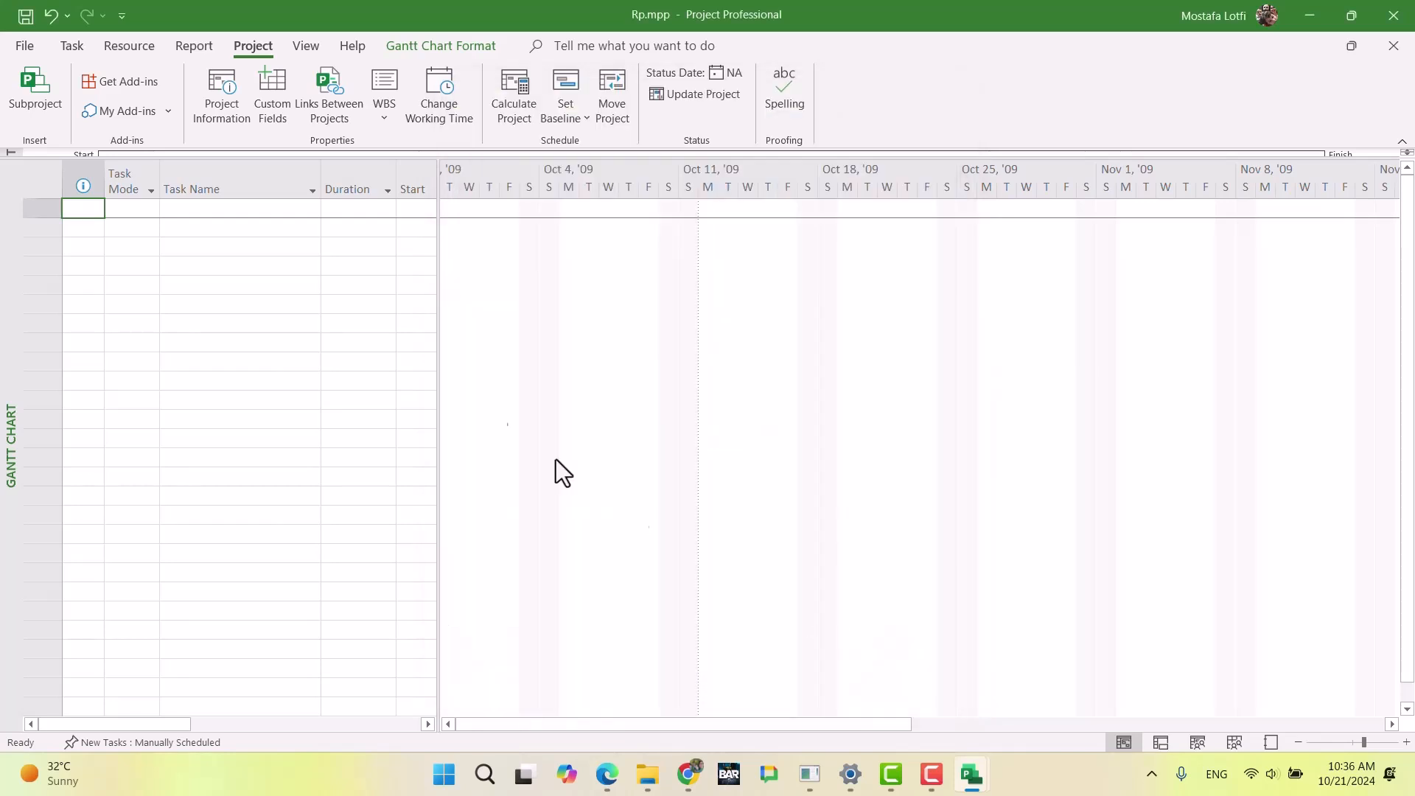
Step: Reopen the working time settings and review the working days of the R_x and R_y calendars
left_click(289, 288)
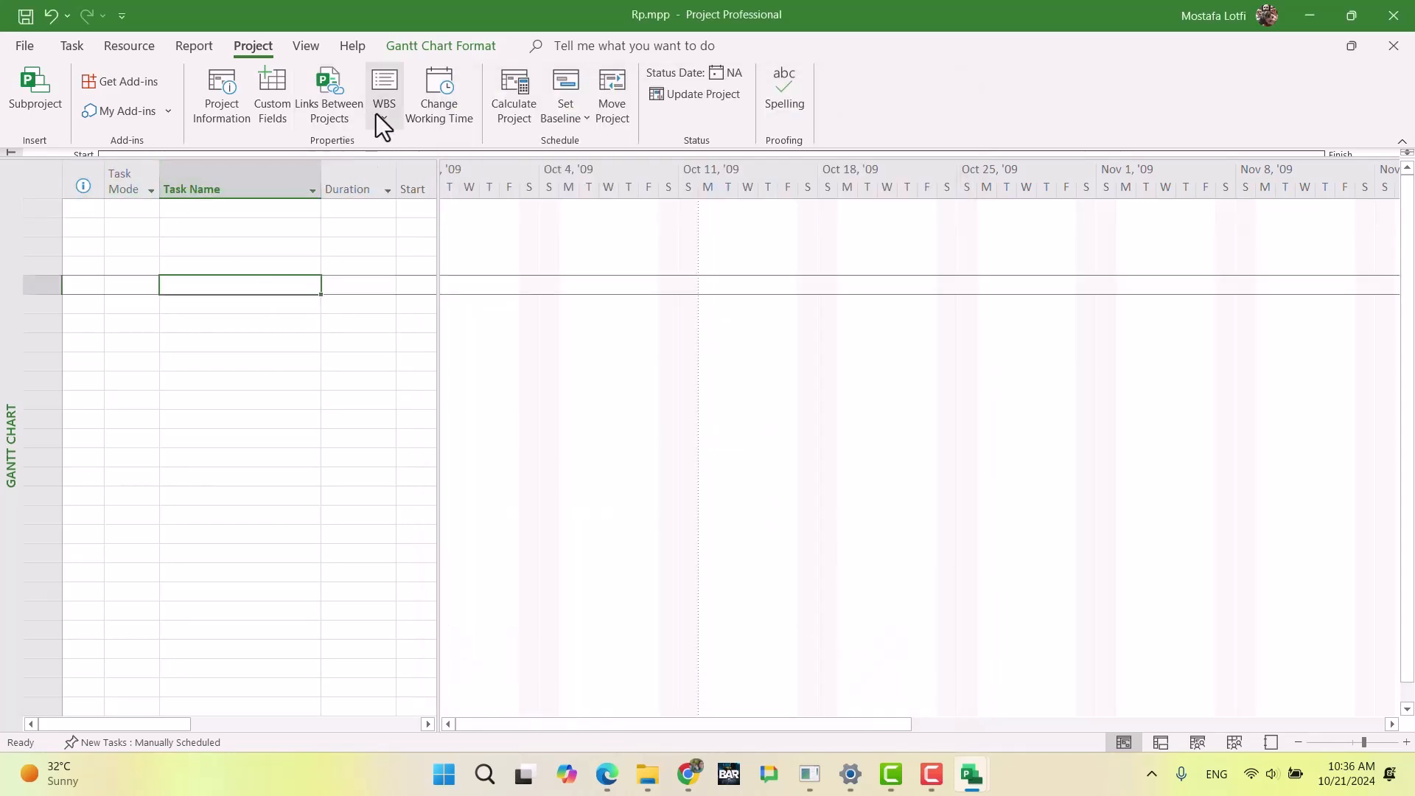
left_click(448, 116)
left_click(638, 130)
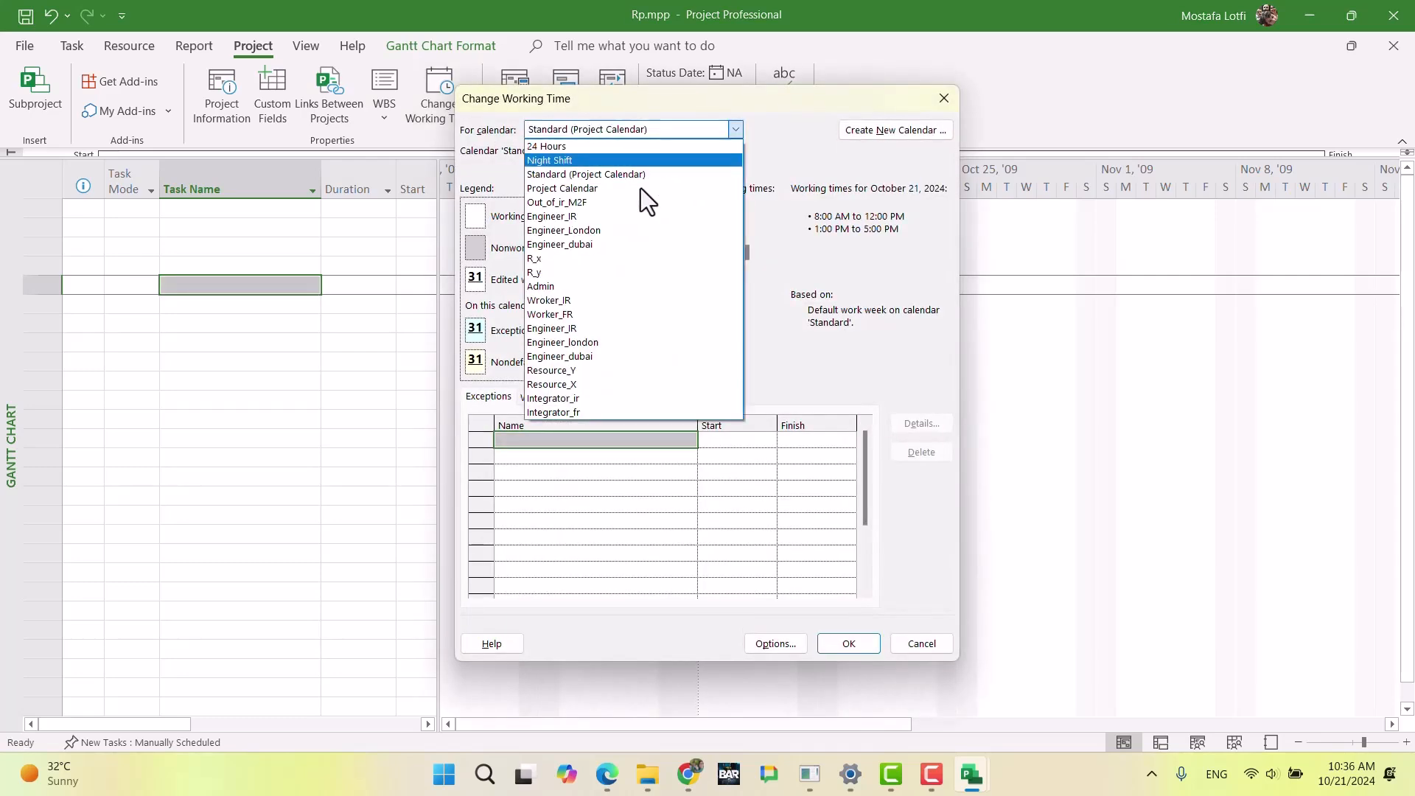
left_click(630, 259)
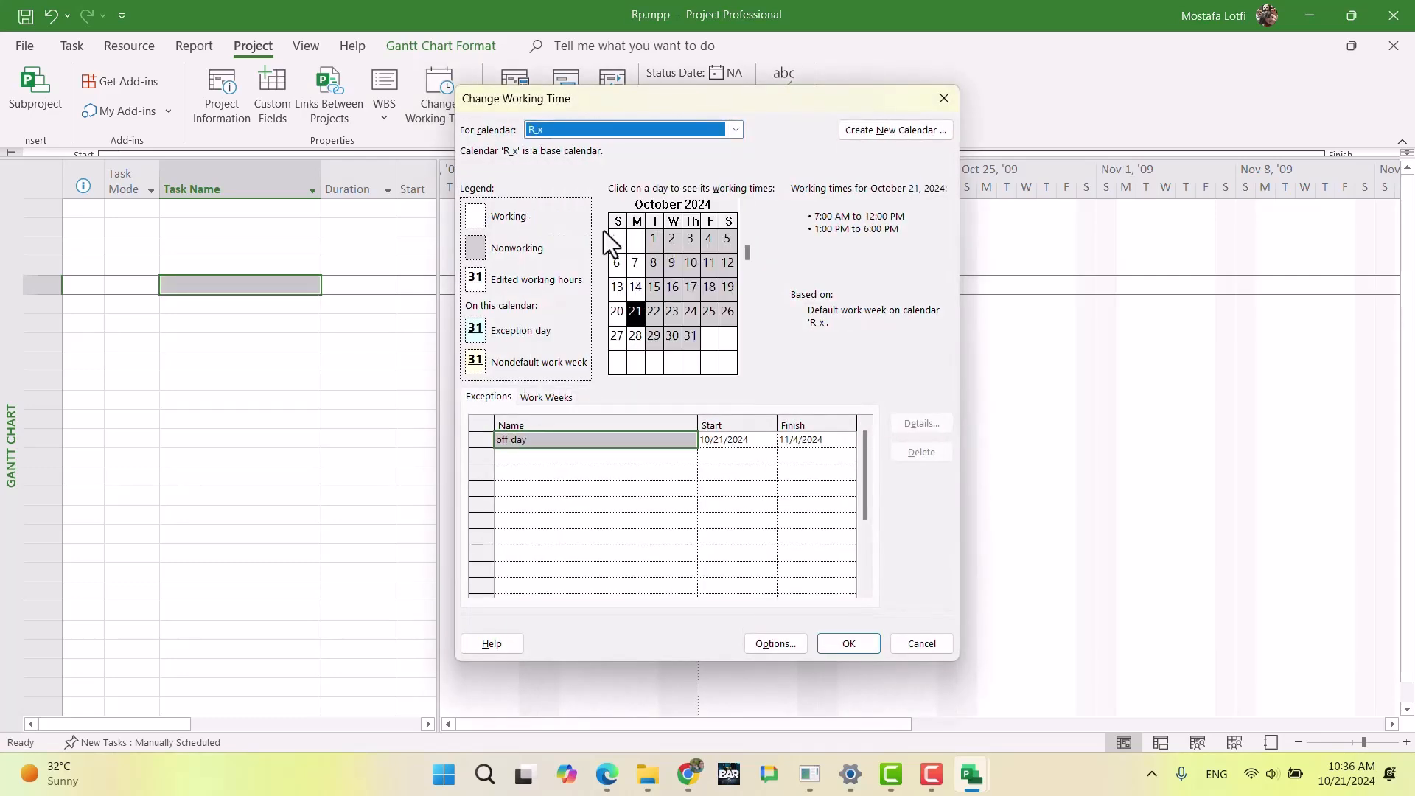
left_click(612, 127)
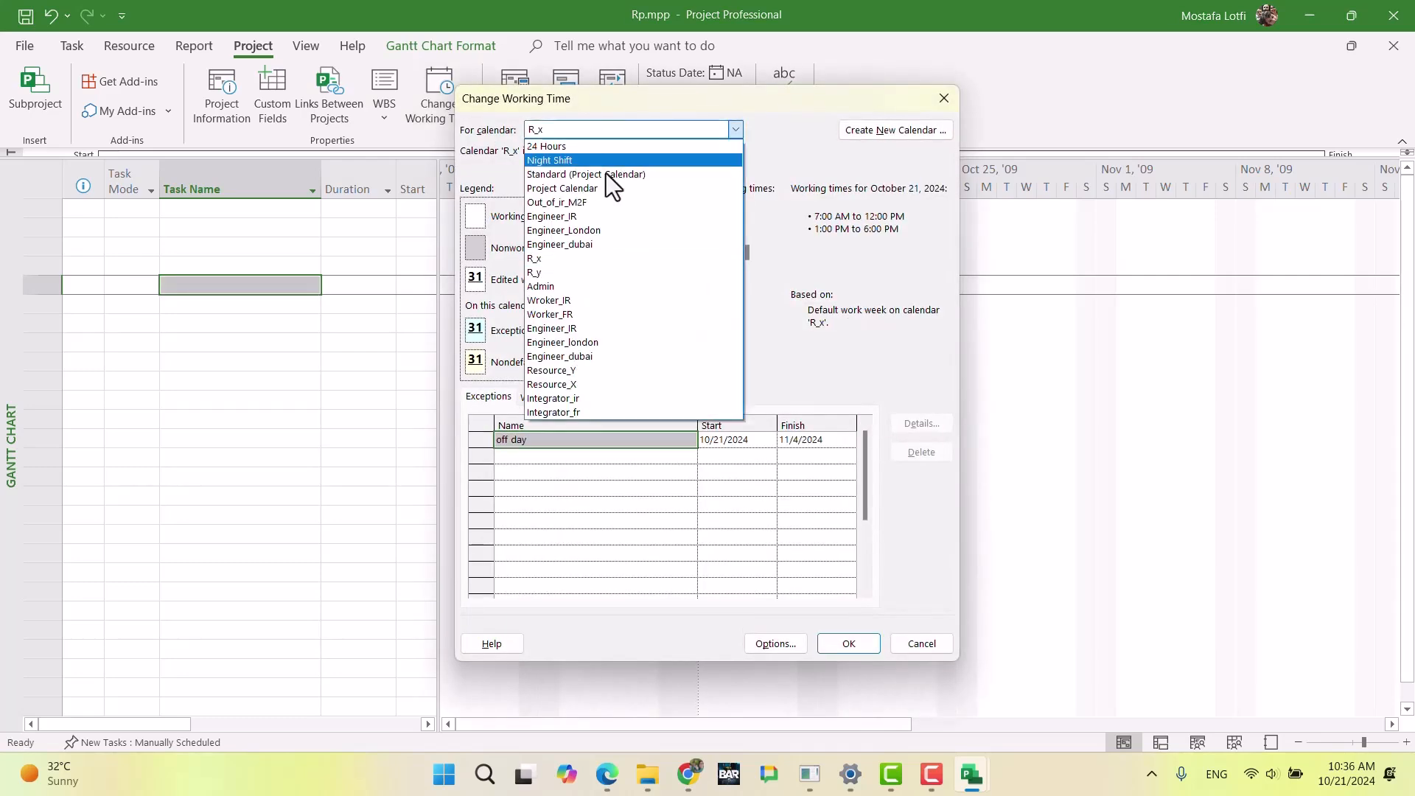
left_click(592, 273)
left_click(848, 646)
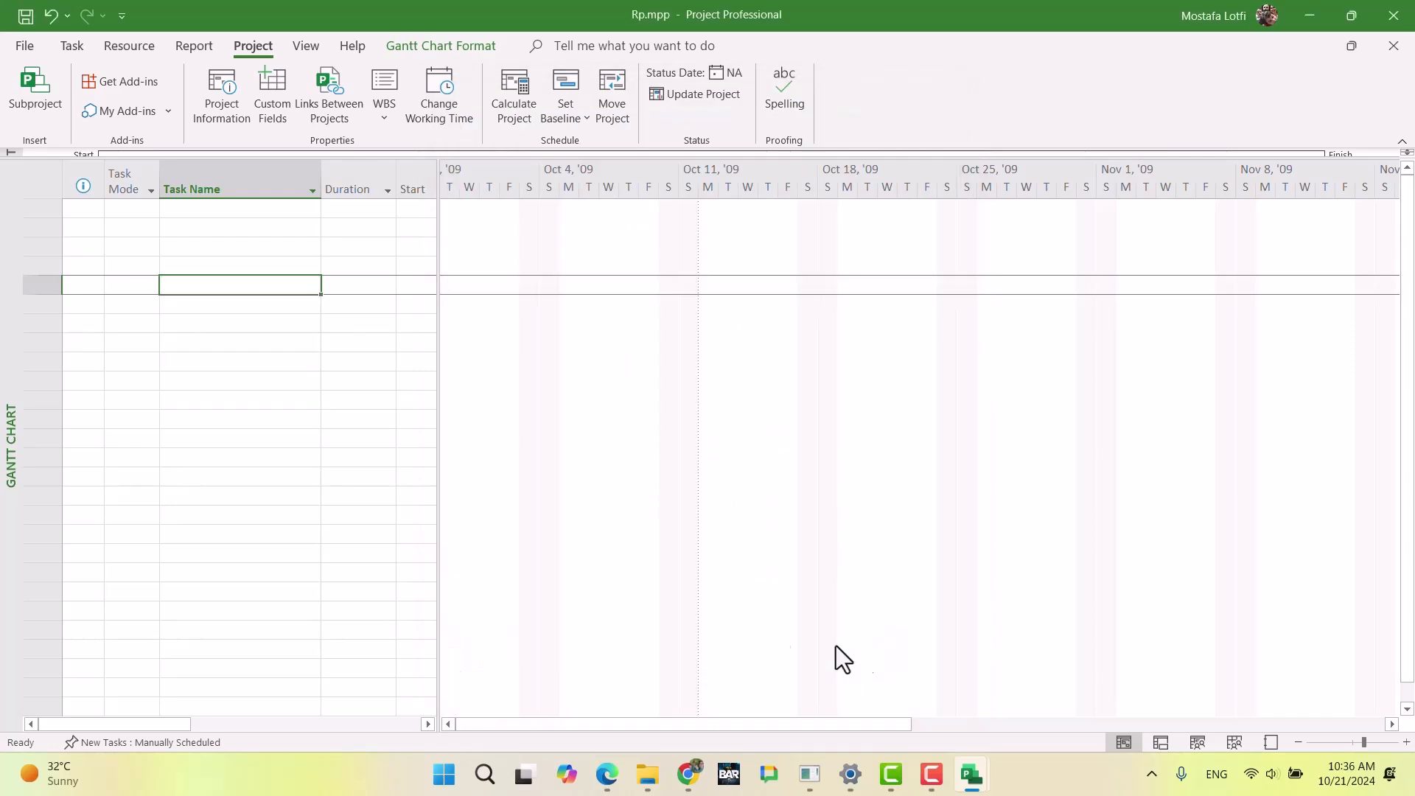
Step: Show the resource sheet of Rp.mpp and set Resource_X's base calendar to R_x
left_click(68, 48)
left_click(36, 118)
left_click(73, 239)
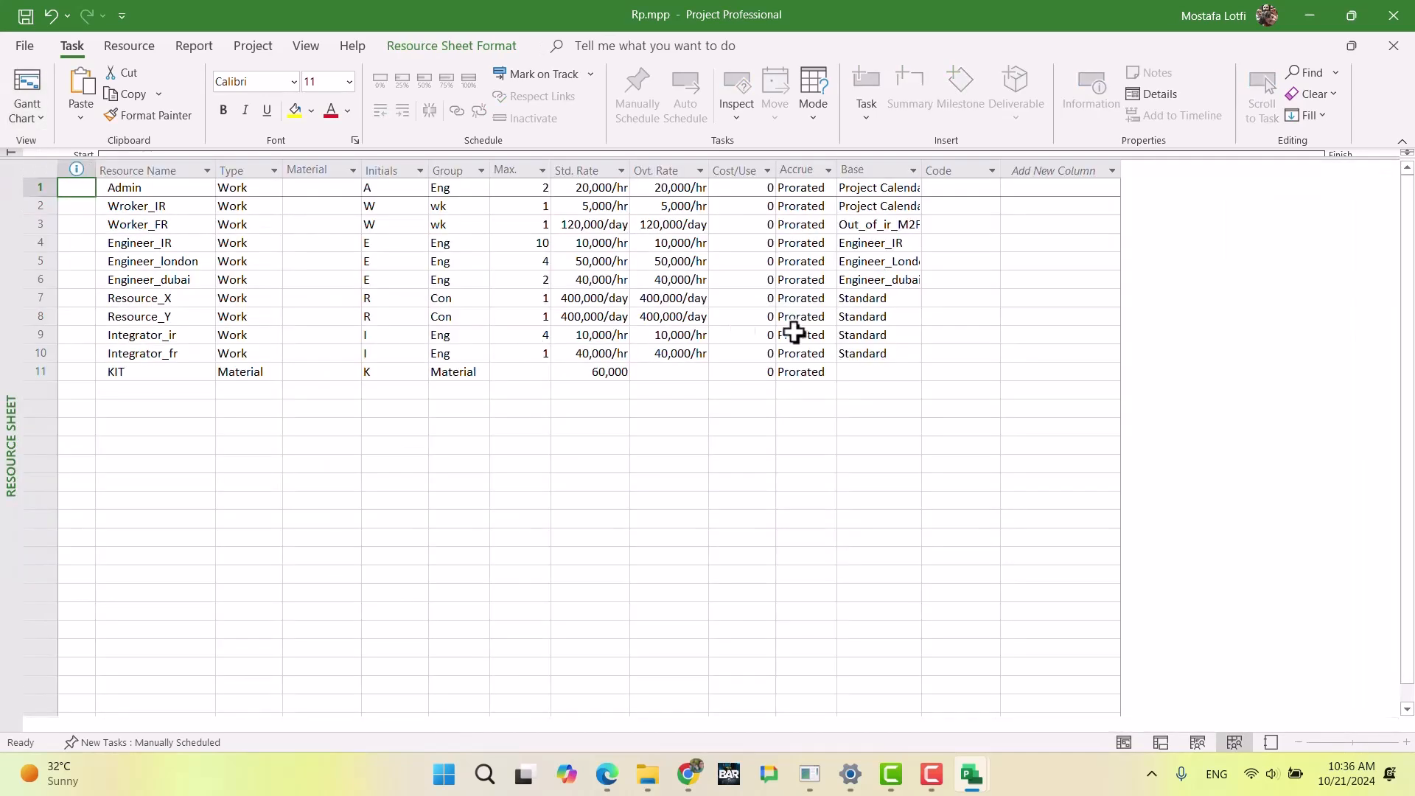
left_click(869, 298)
left_click(914, 303)
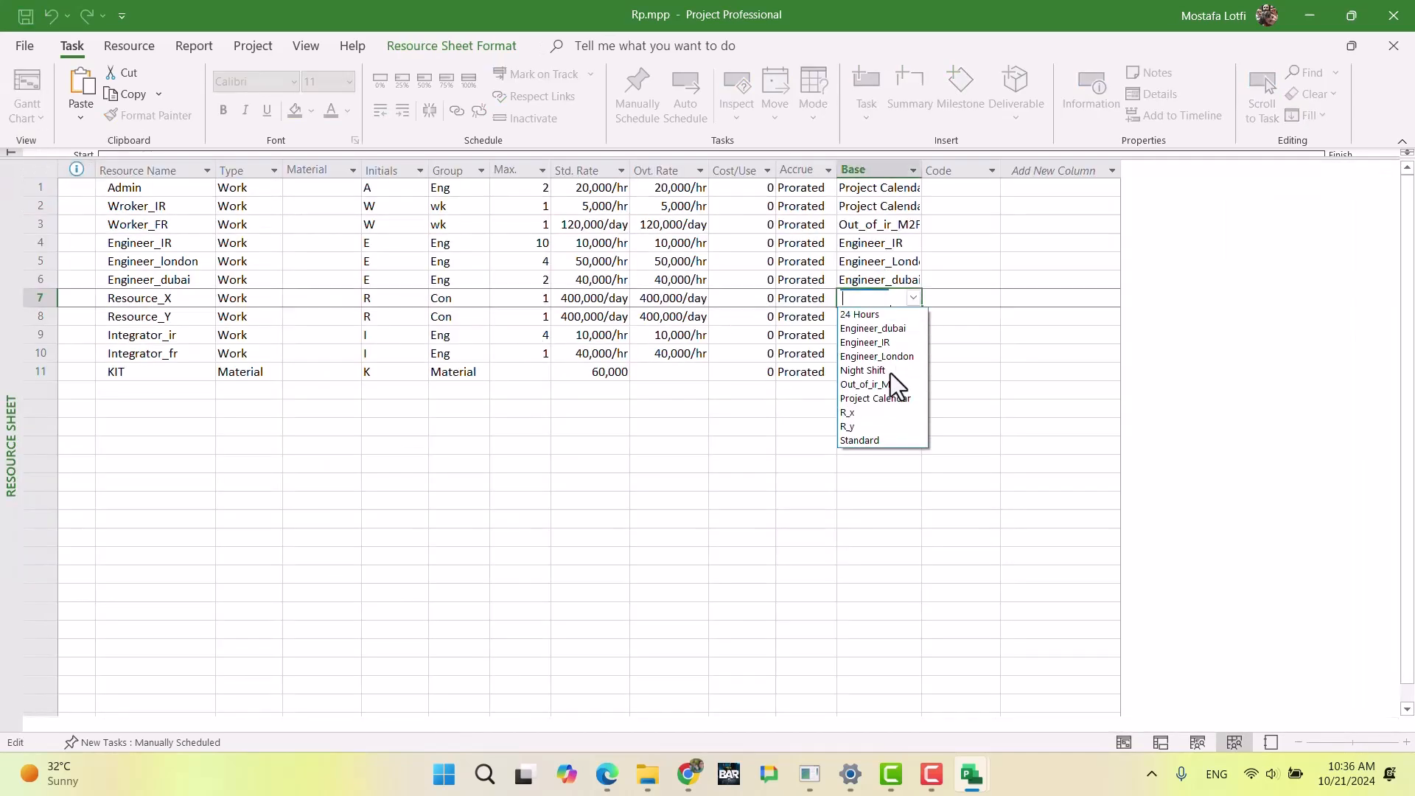
left_click(888, 412)
Step: Set the base calendar of Resource_Y to R_y
left_click(912, 319)
left_click(917, 321)
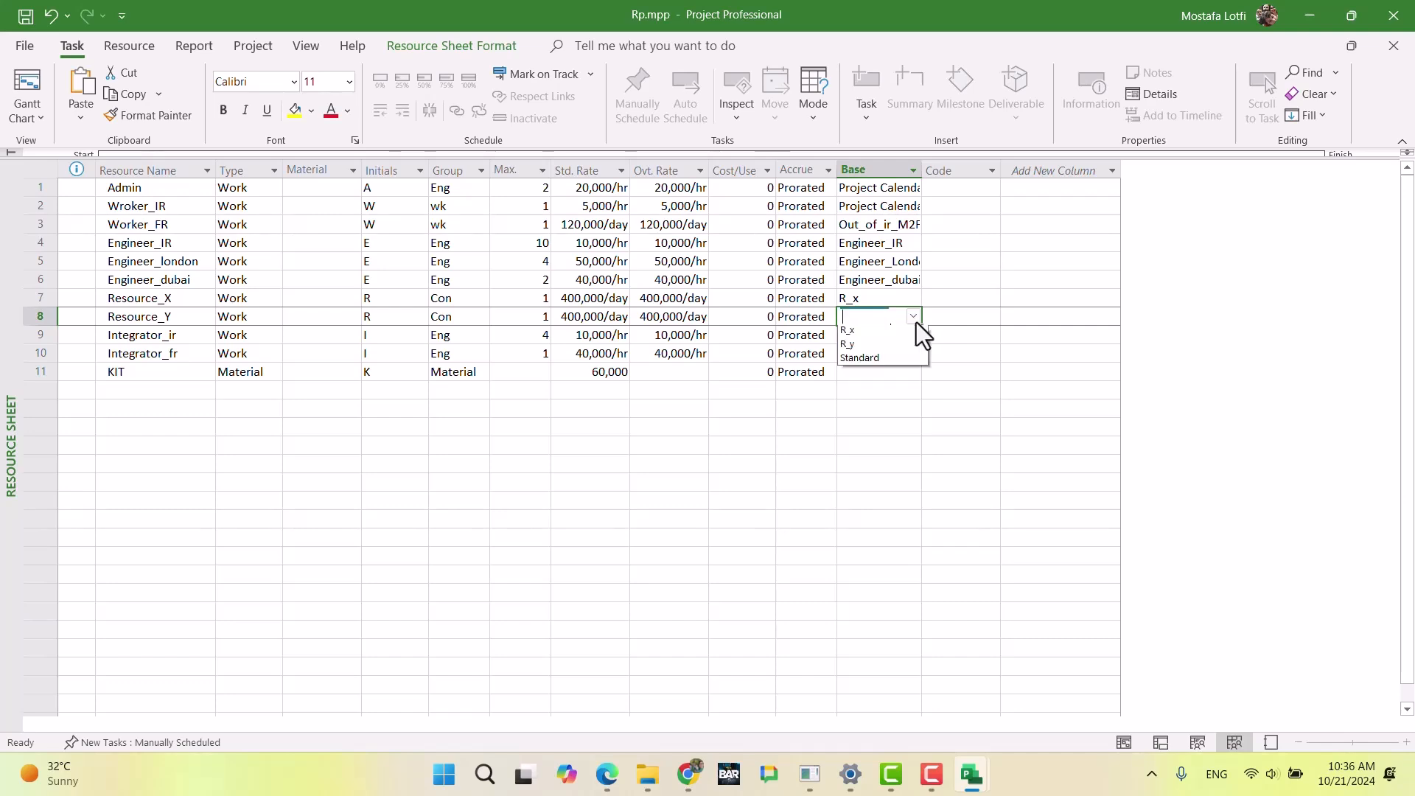
left_click(881, 444)
left_click(877, 435)
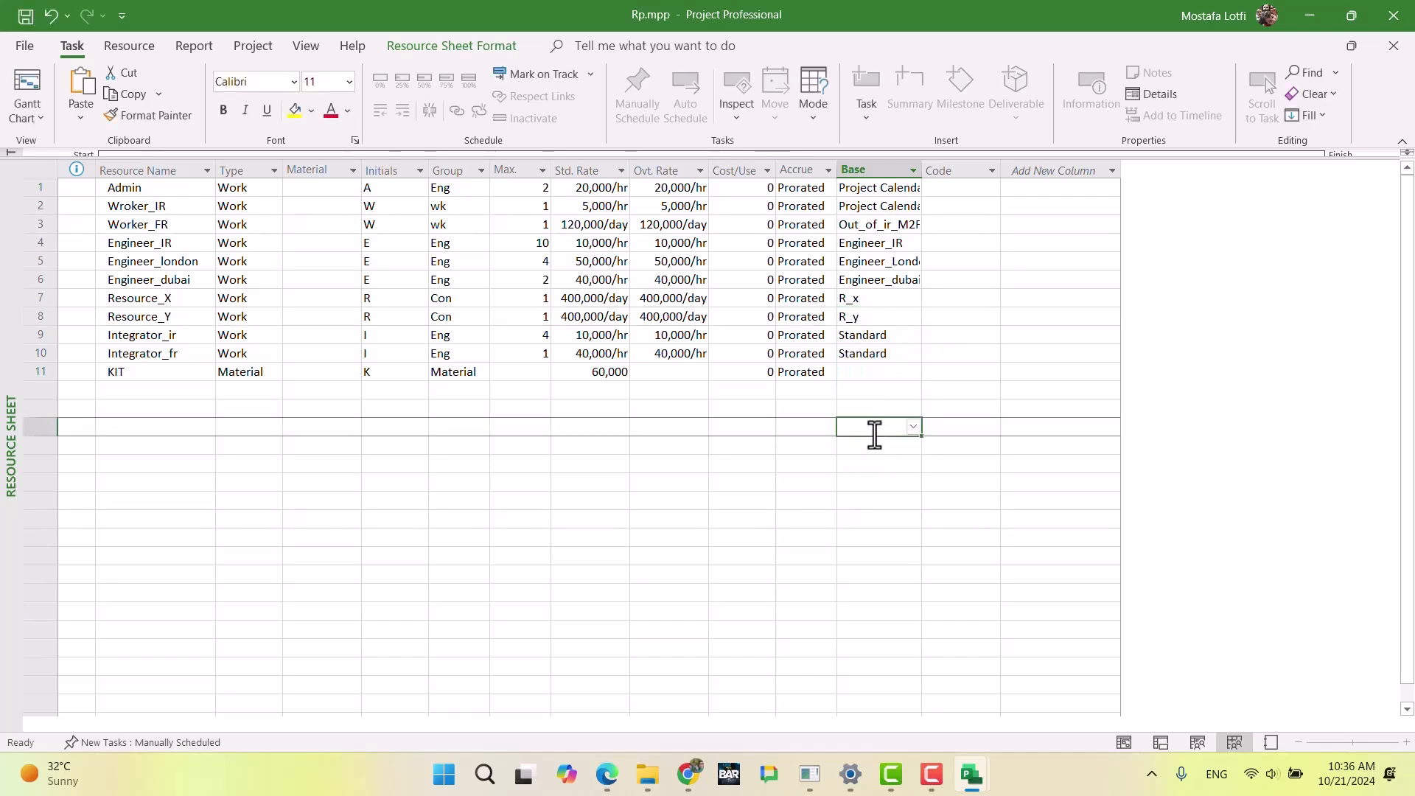
Step: Check the Integrator (Iran) working days in the exam document in Chrome and set Integrator_ir's base calendar to Engineer_IR in Project
left_click(689, 774)
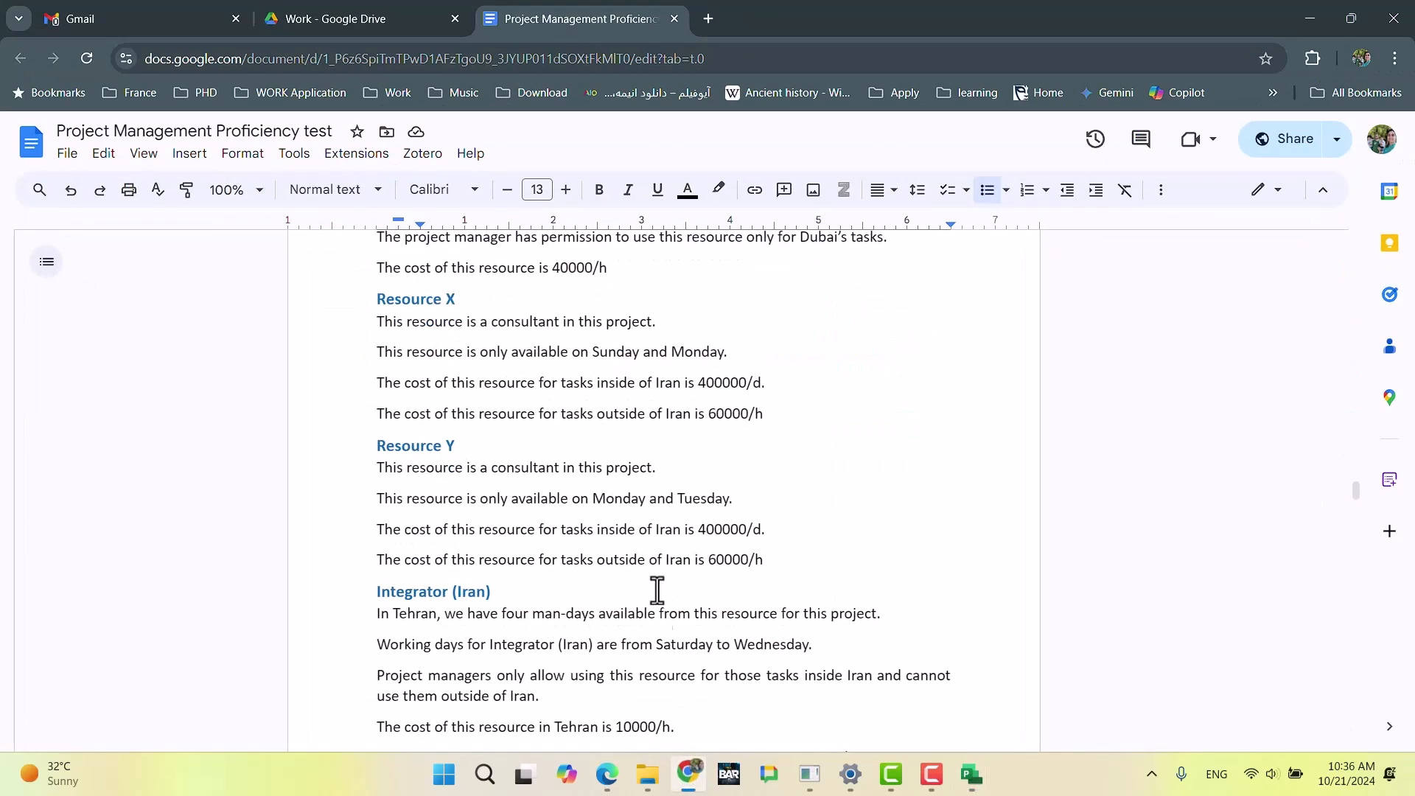
scroll(610, 525, "down", 3)
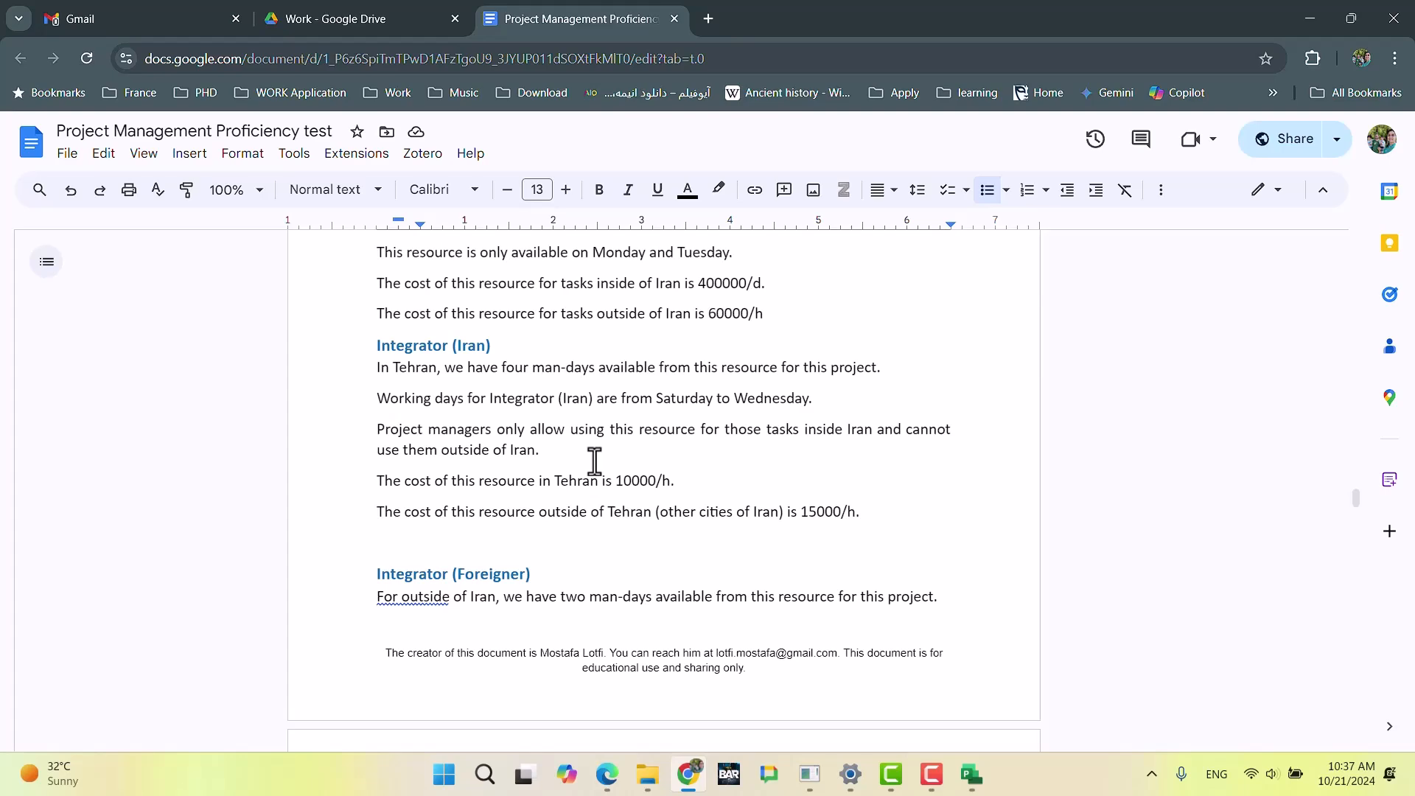
left_click(688, 774)
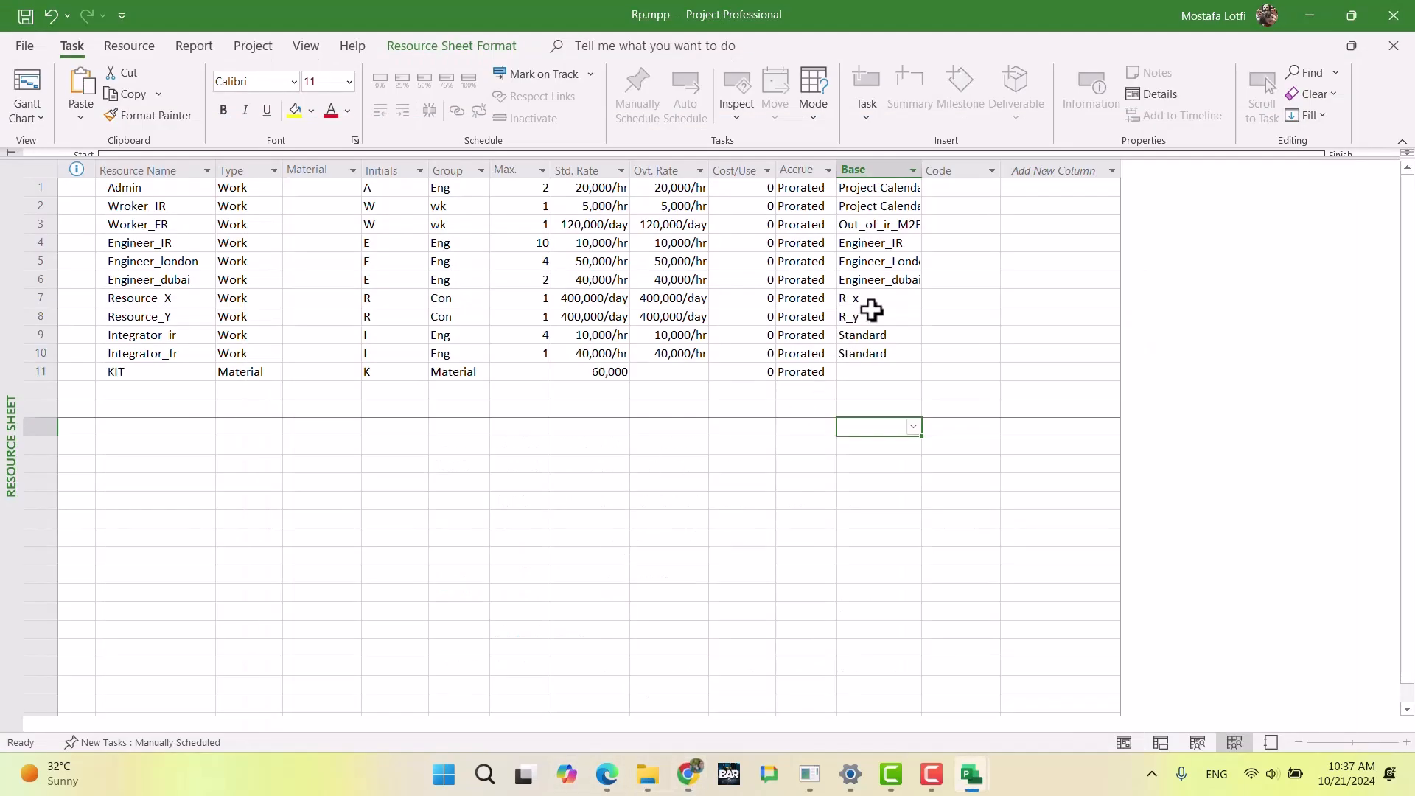
left_click(877, 333)
left_click(913, 336)
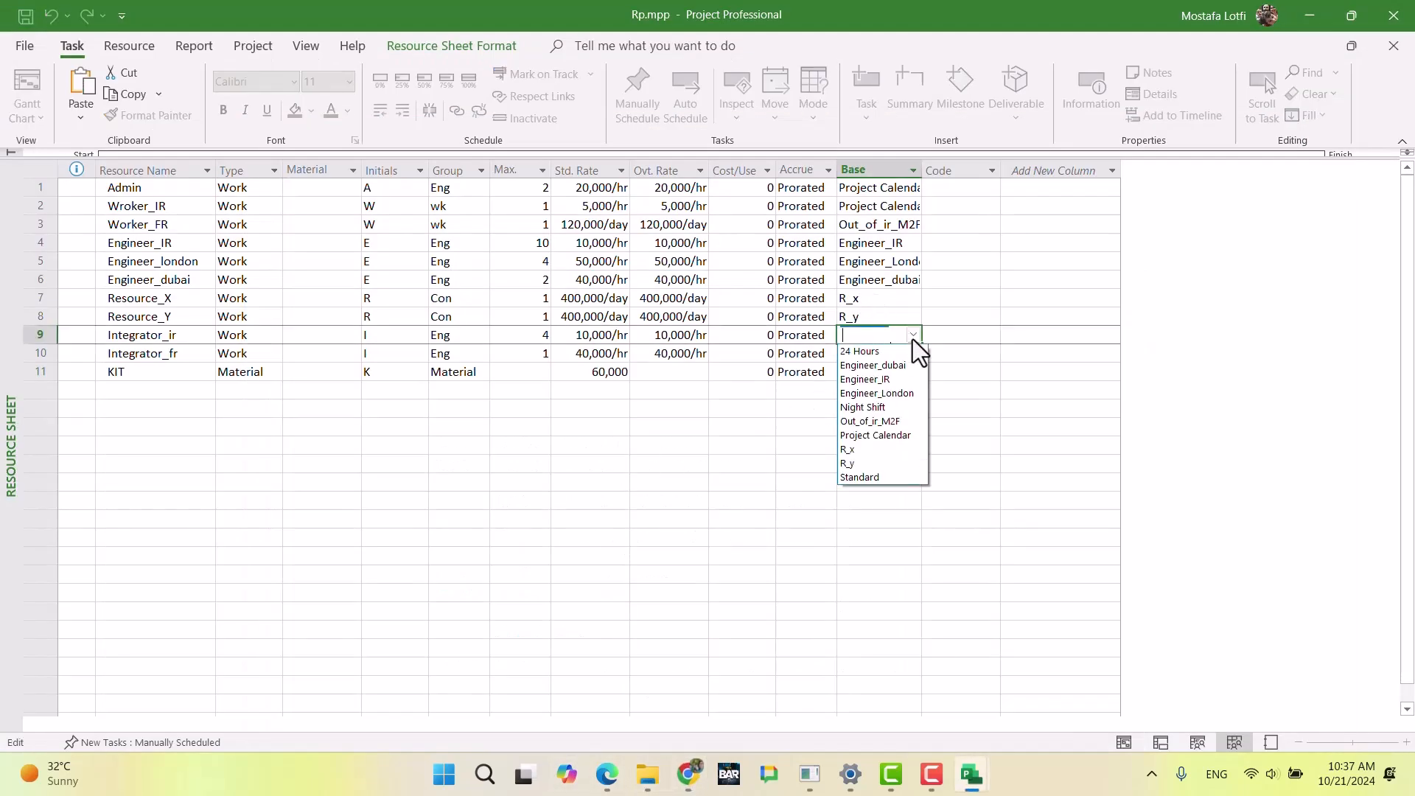
left_click(898, 389)
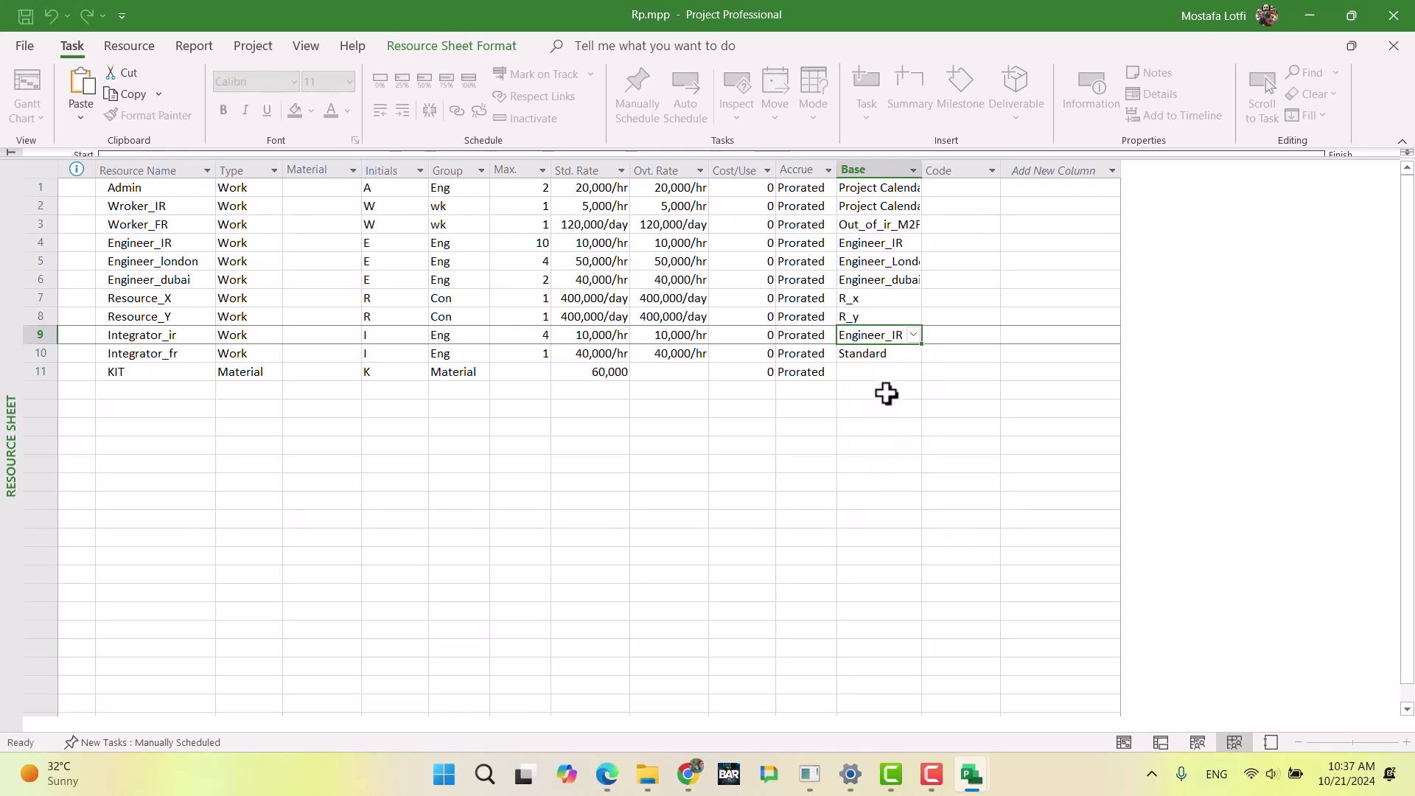
left_click(874, 410)
Step: Check the Integrator (Foreigner) requirements in the exam document in Chrome and set Integrator_fr's base calendar to Engineer_London in Project
left_click(700, 771)
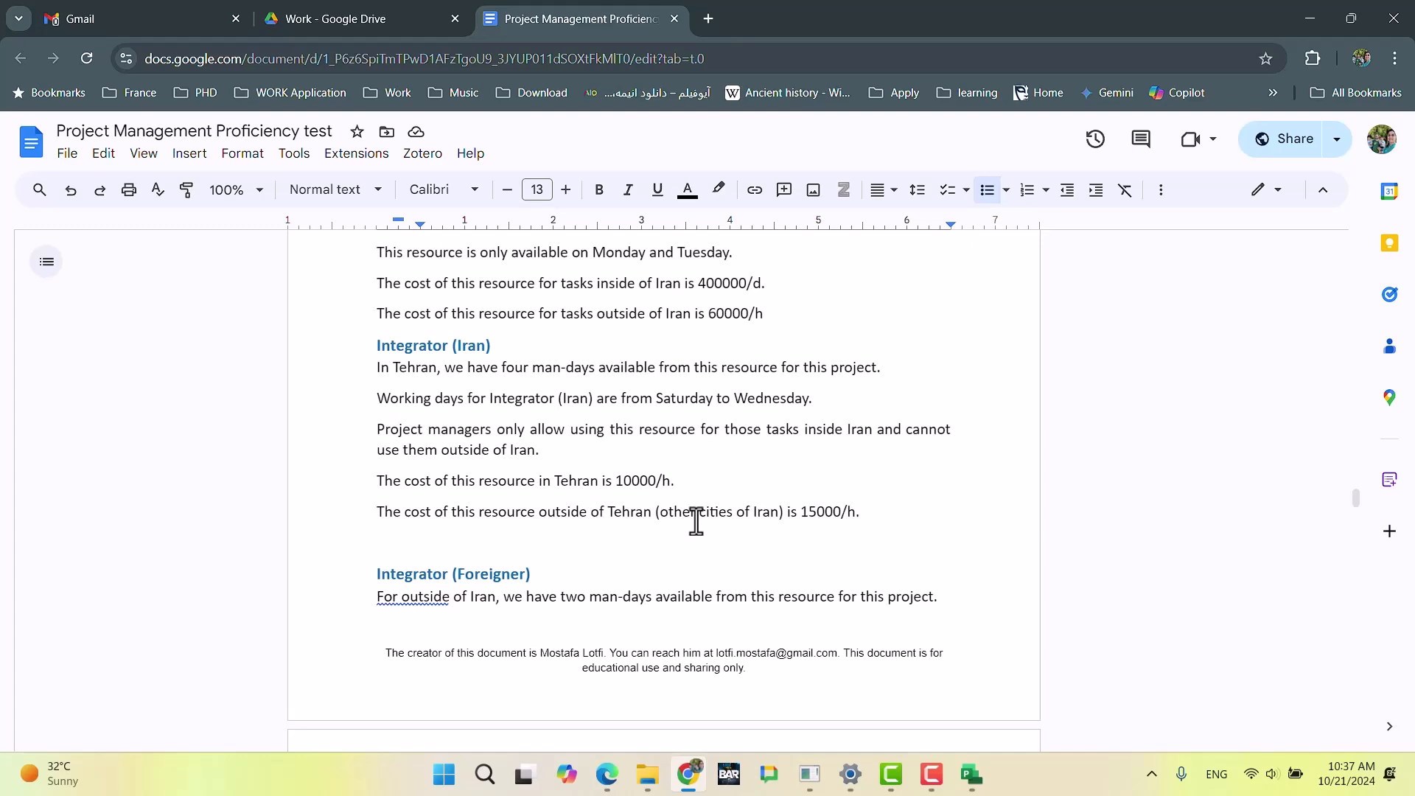
scroll(617, 574, "down", 3)
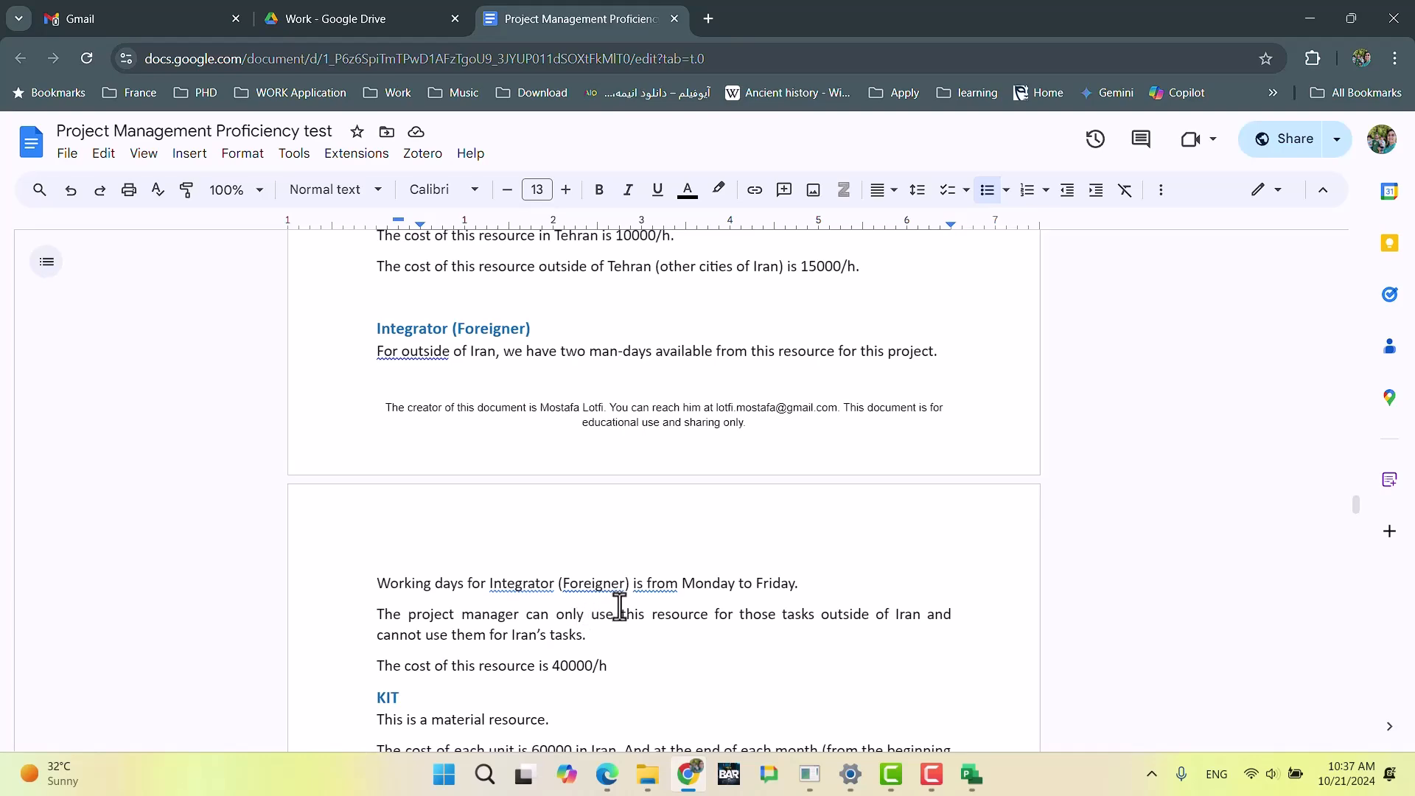
left_click(689, 774)
left_click(897, 354)
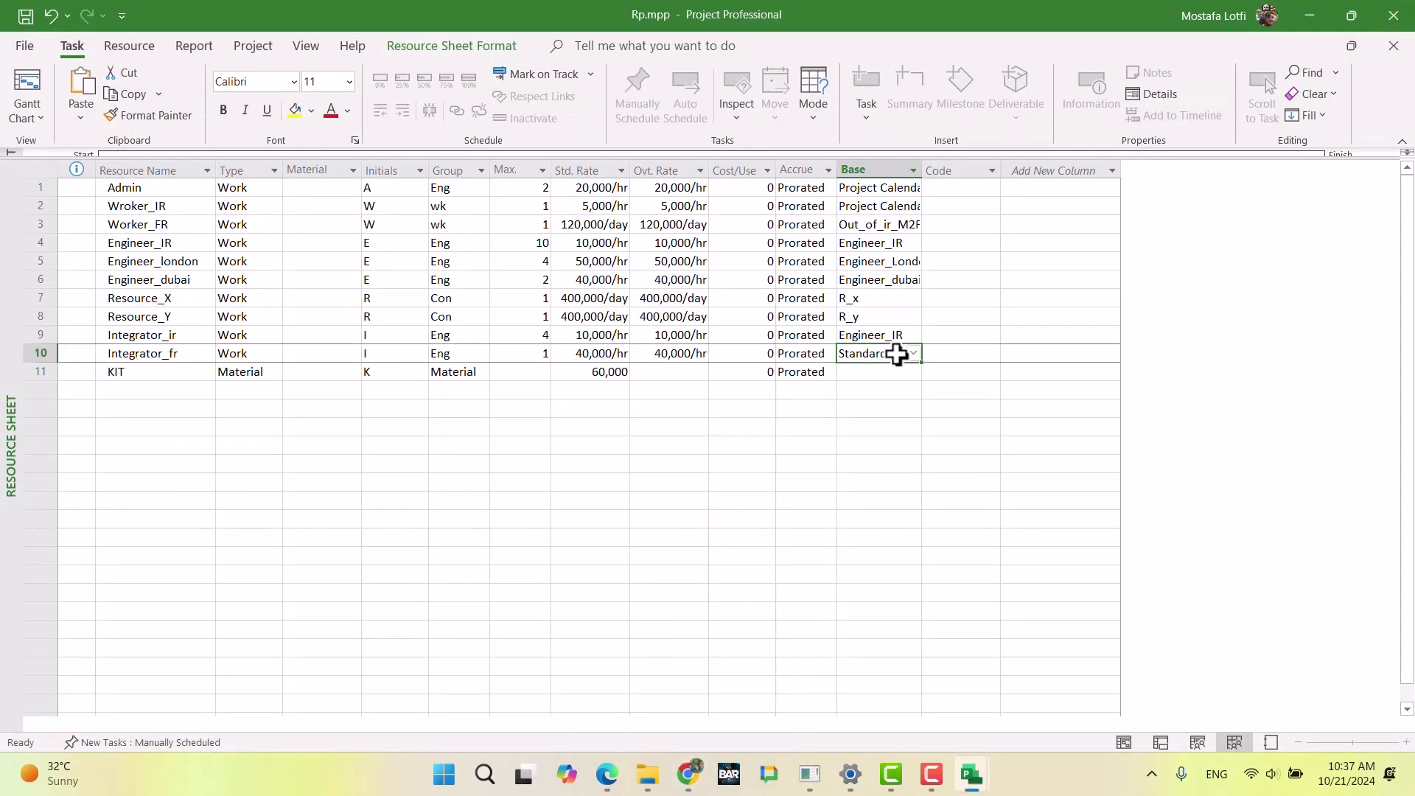
left_click(912, 354)
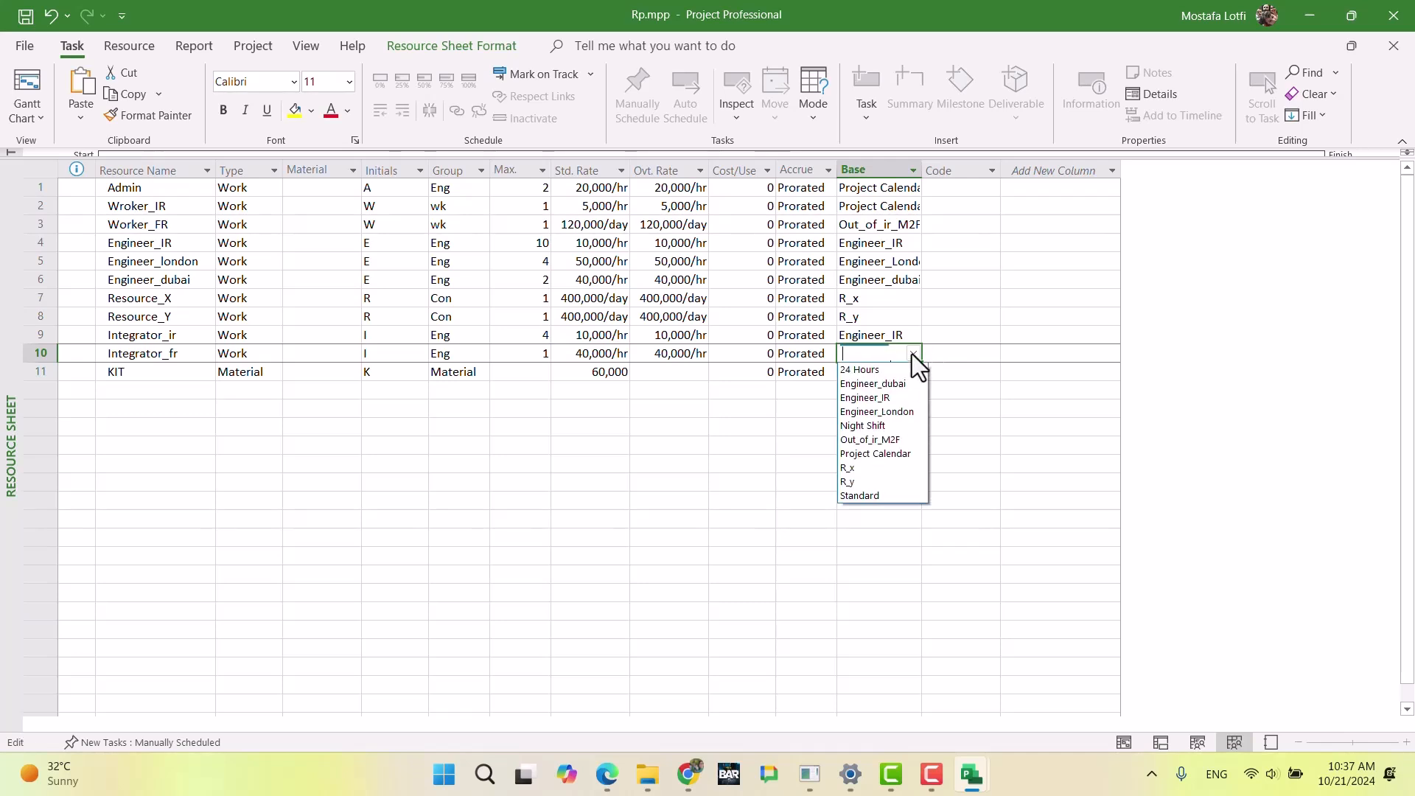
left_click(914, 411)
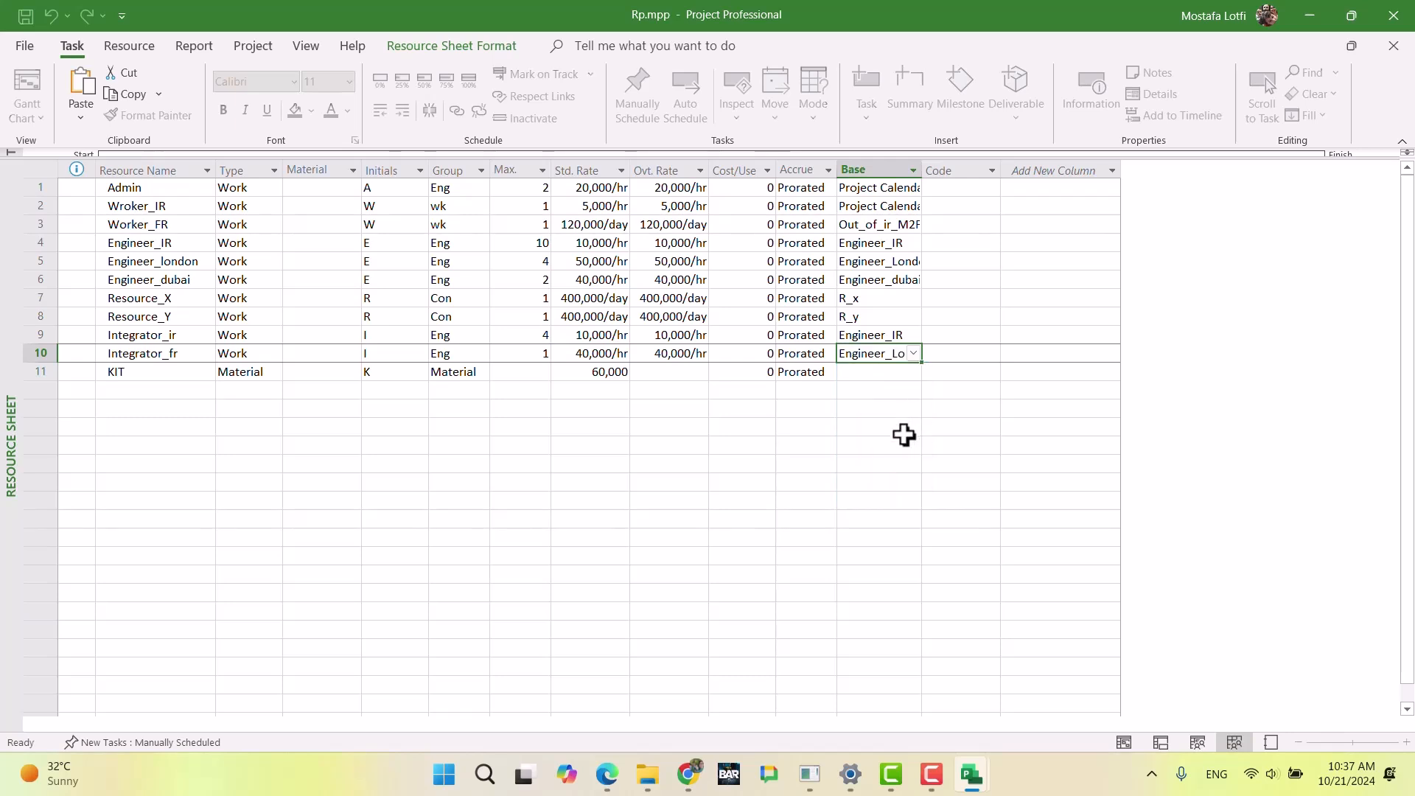
left_click(901, 427)
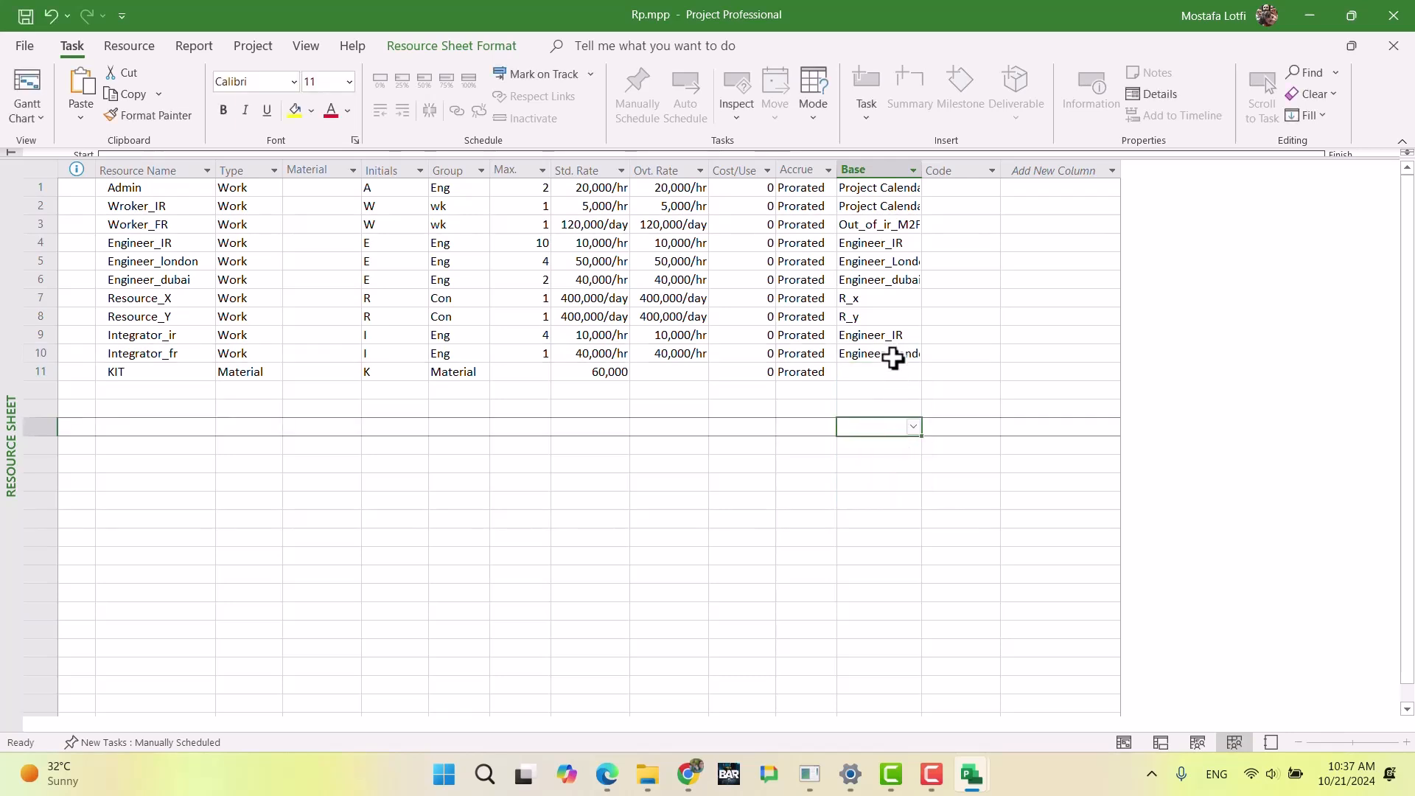
Step: Collapse the remaining timeline strip above the Rp.mpp resource sheet
left_click(878, 373)
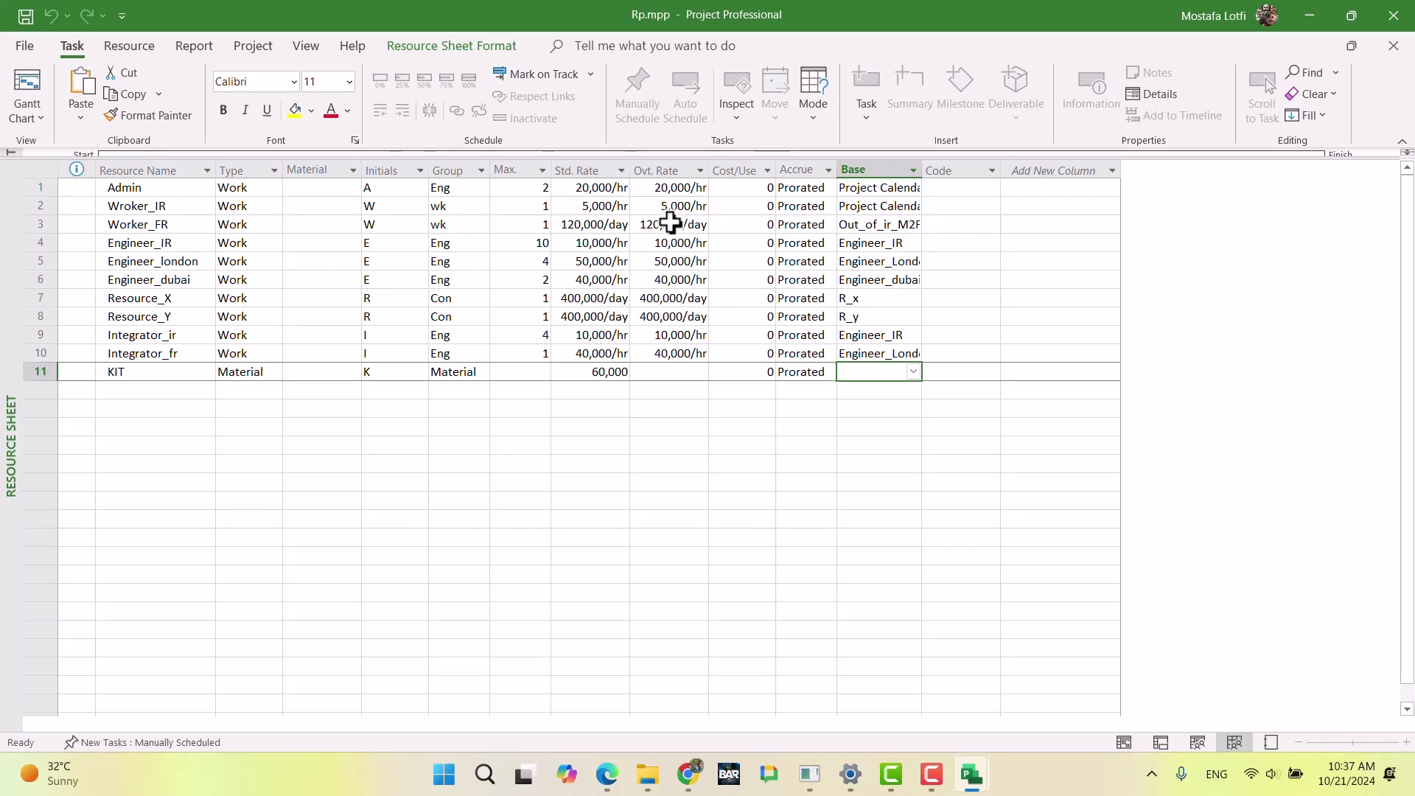
left_click_drag(782, 158, 784, 145)
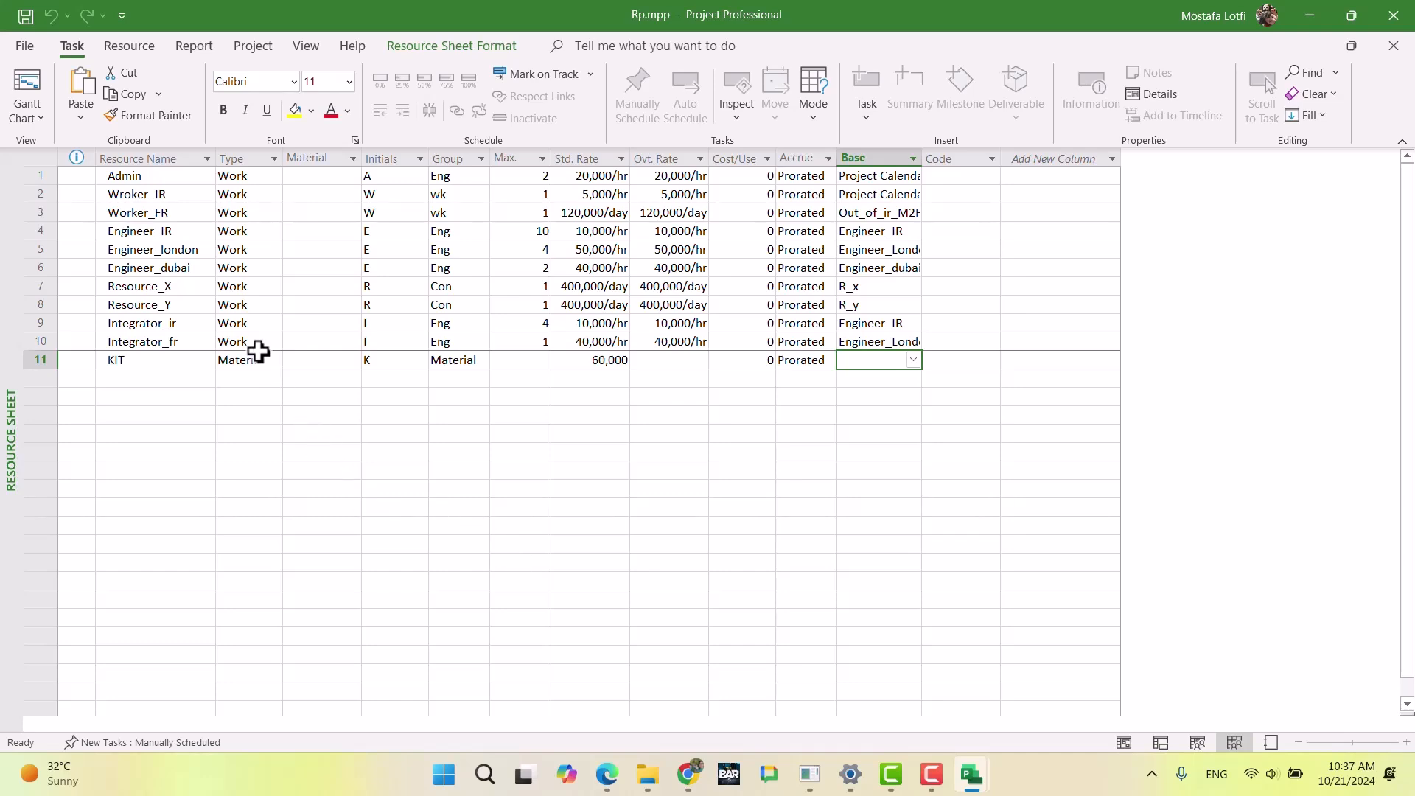
Step: Switch to UltimateExam.mpp and make it share resources from Rp.mpp, with the pool taking precedence on conflicts
mouse_move(954, 768)
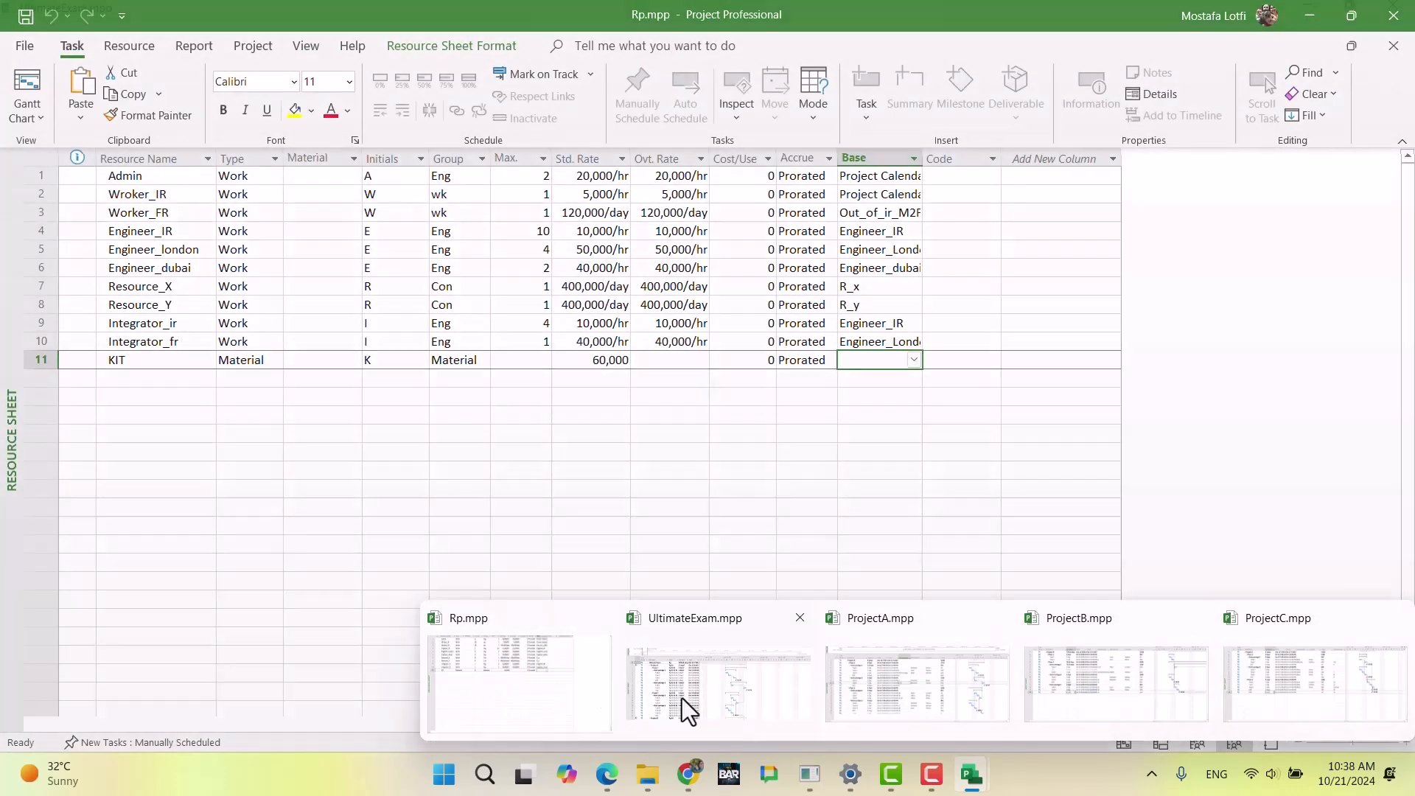
left_click(686, 697)
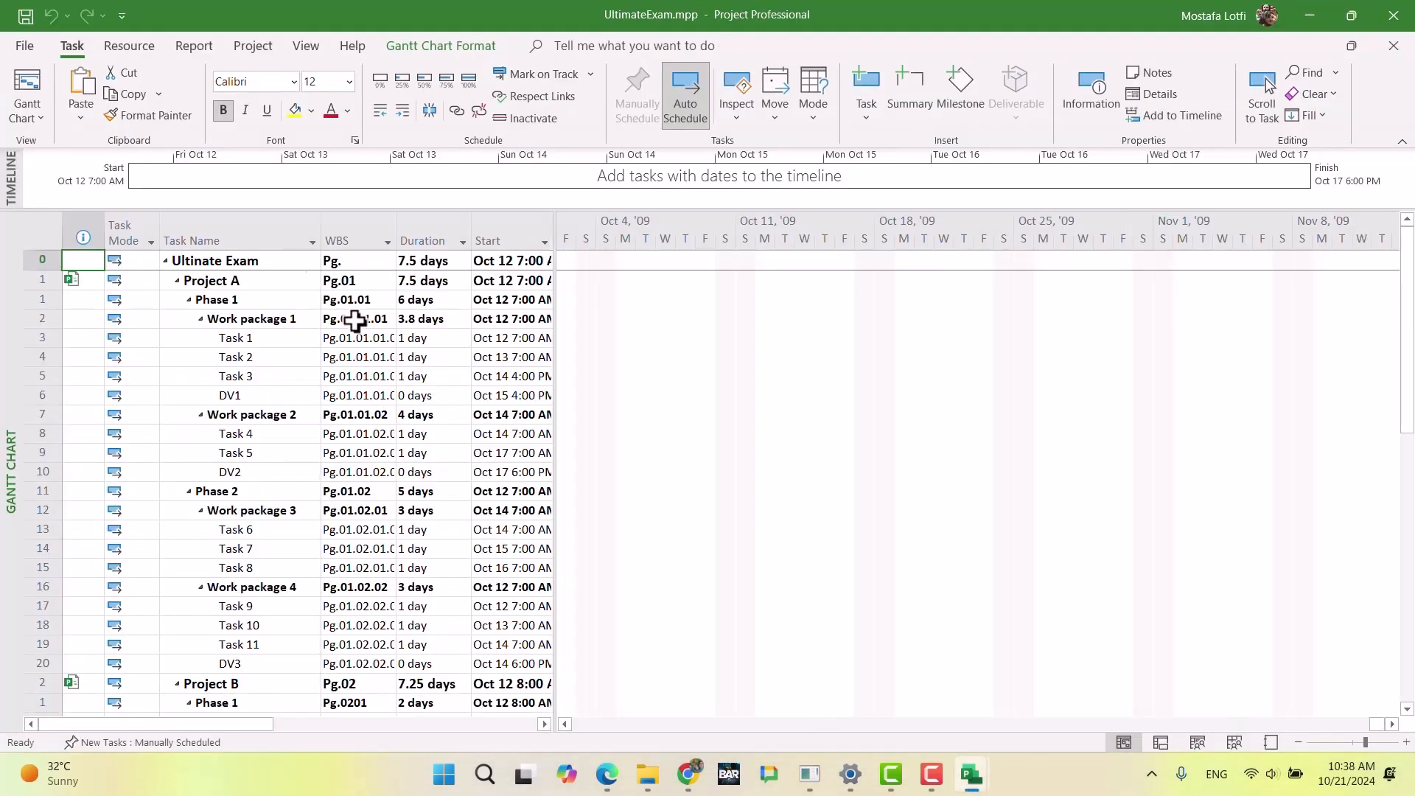
left_click(129, 46)
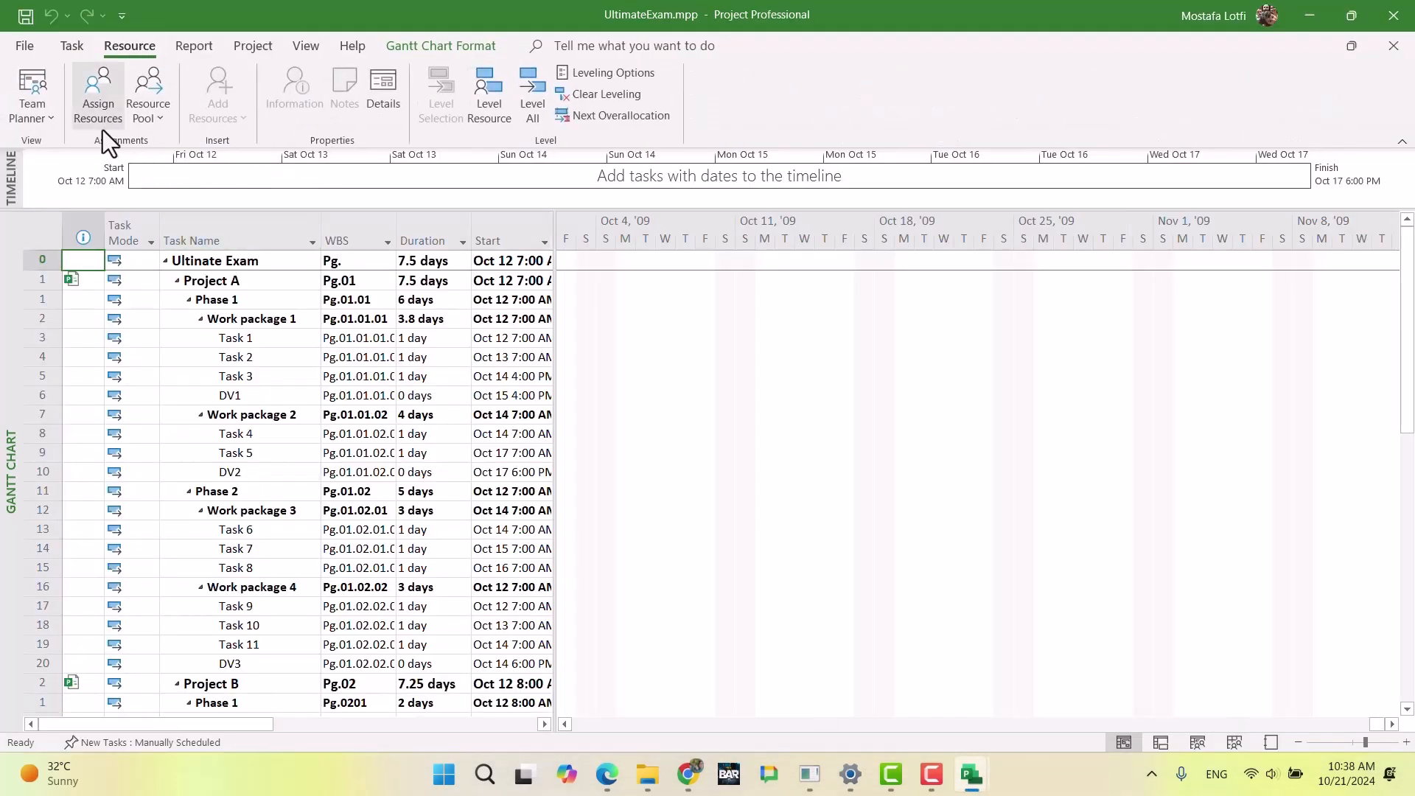
left_click(164, 124)
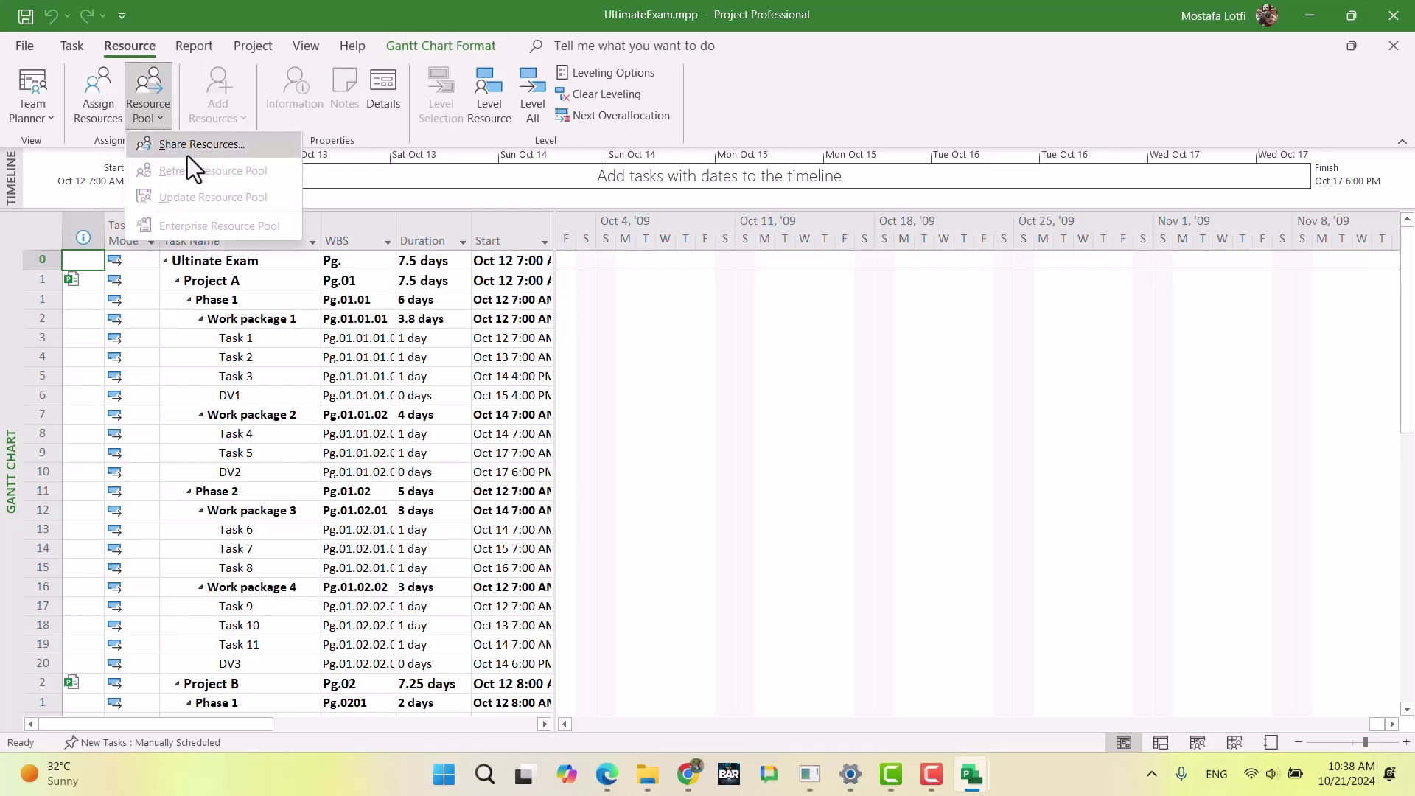
left_click(188, 157)
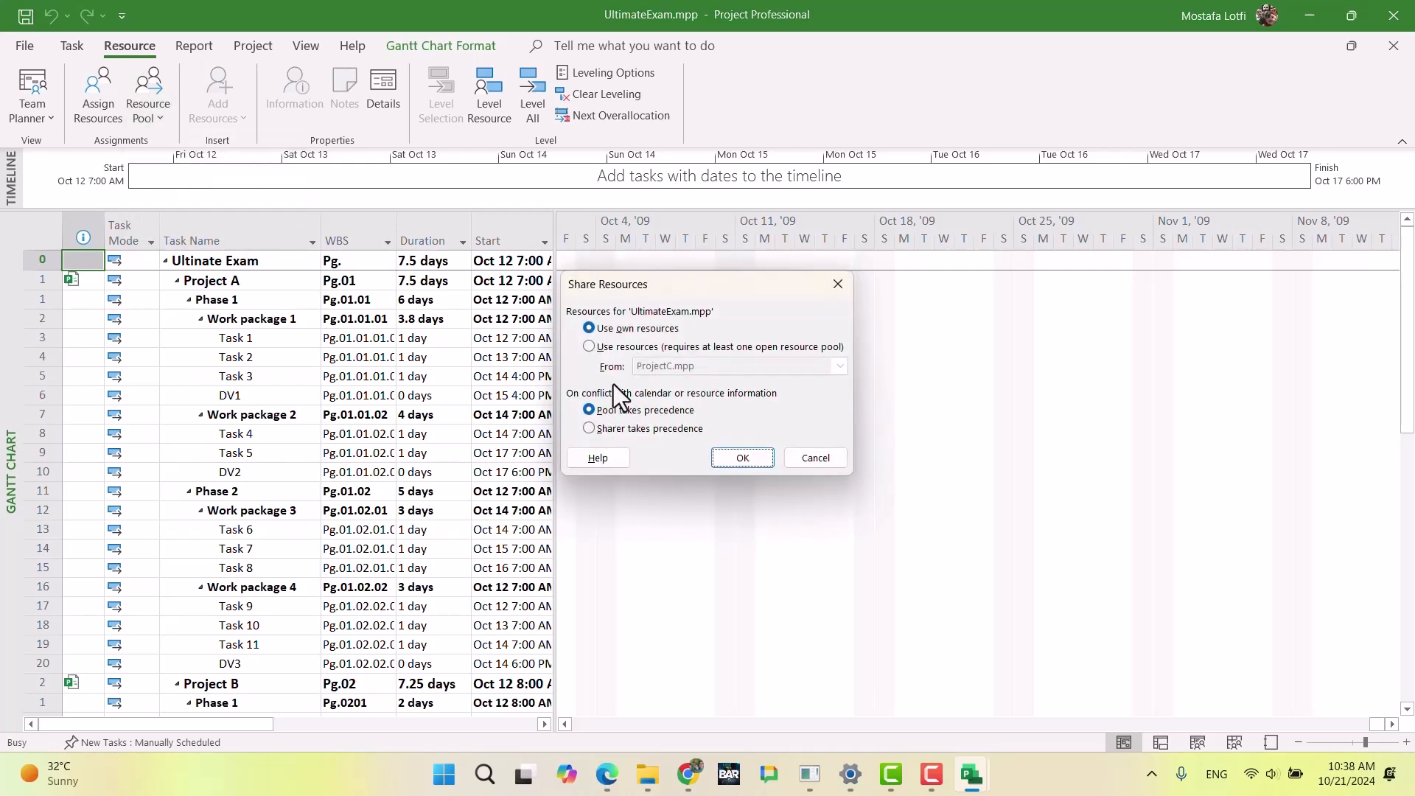
left_click(610, 348)
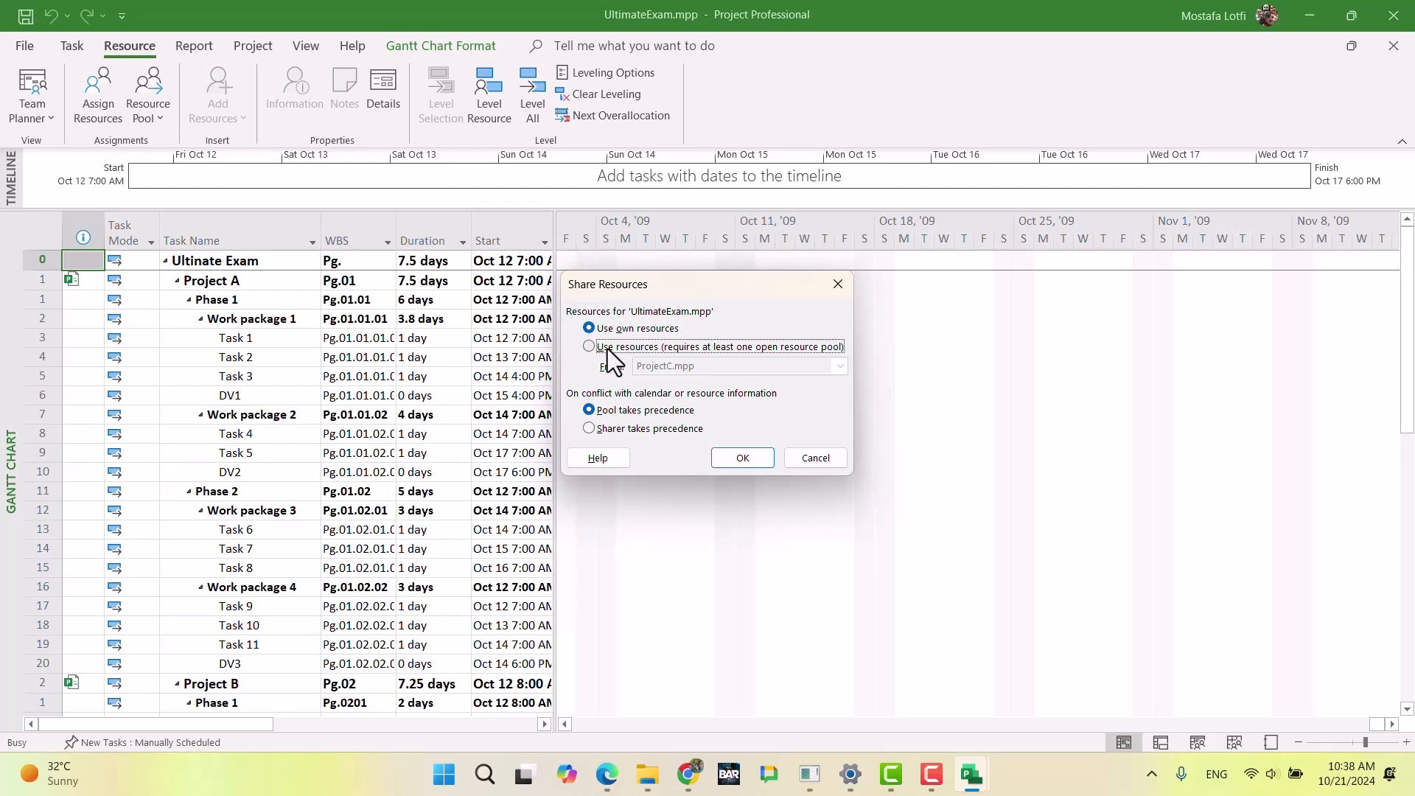
left_click(738, 367)
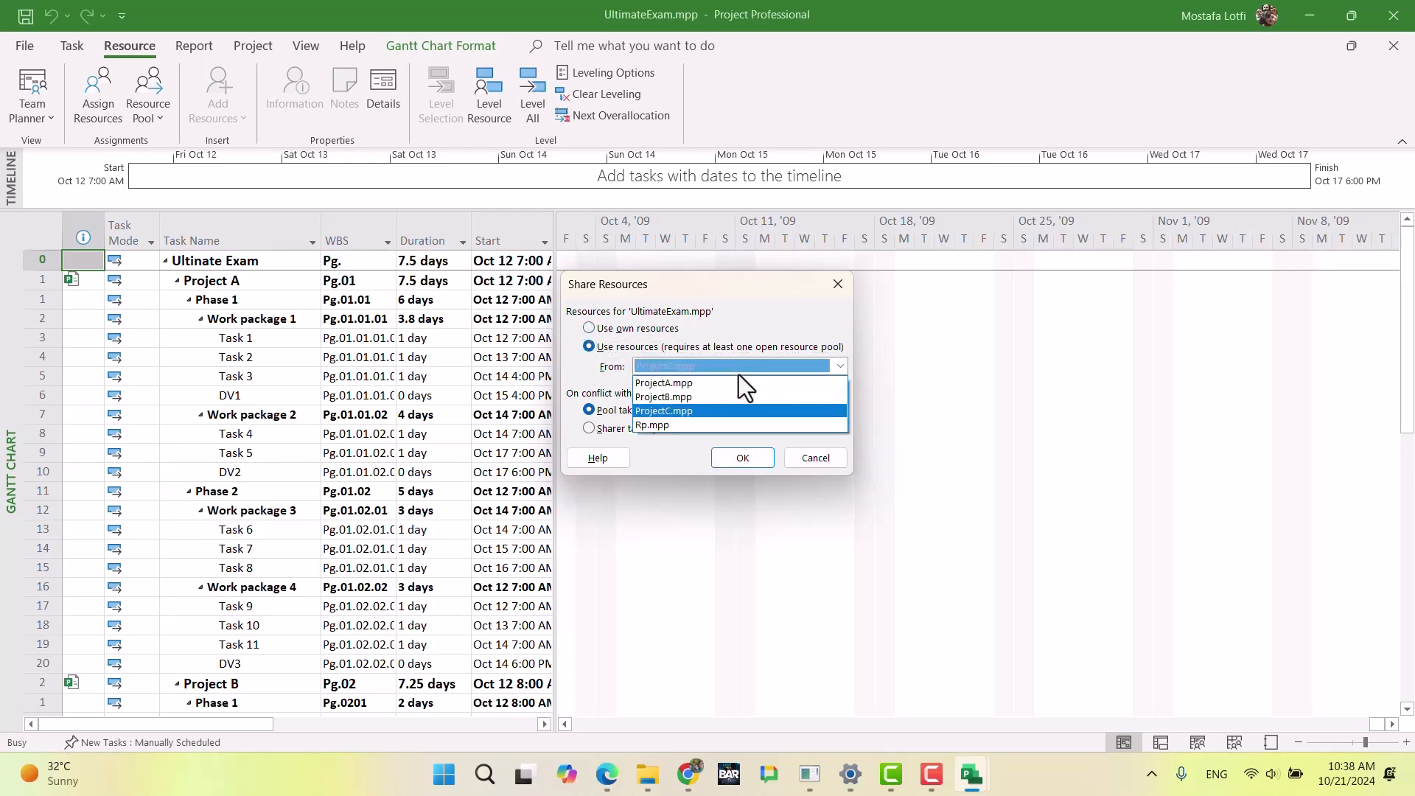
left_click(702, 425)
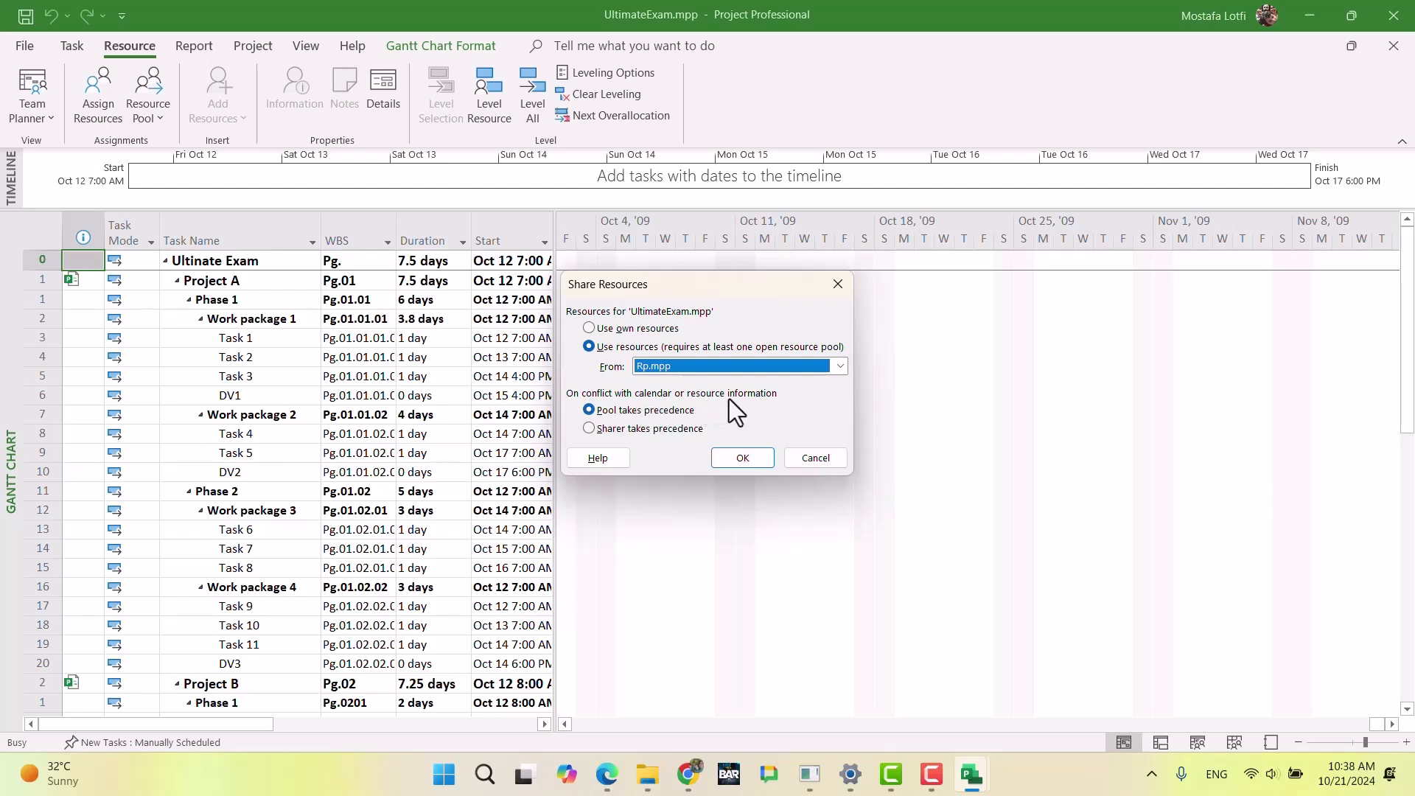
left_click(737, 458)
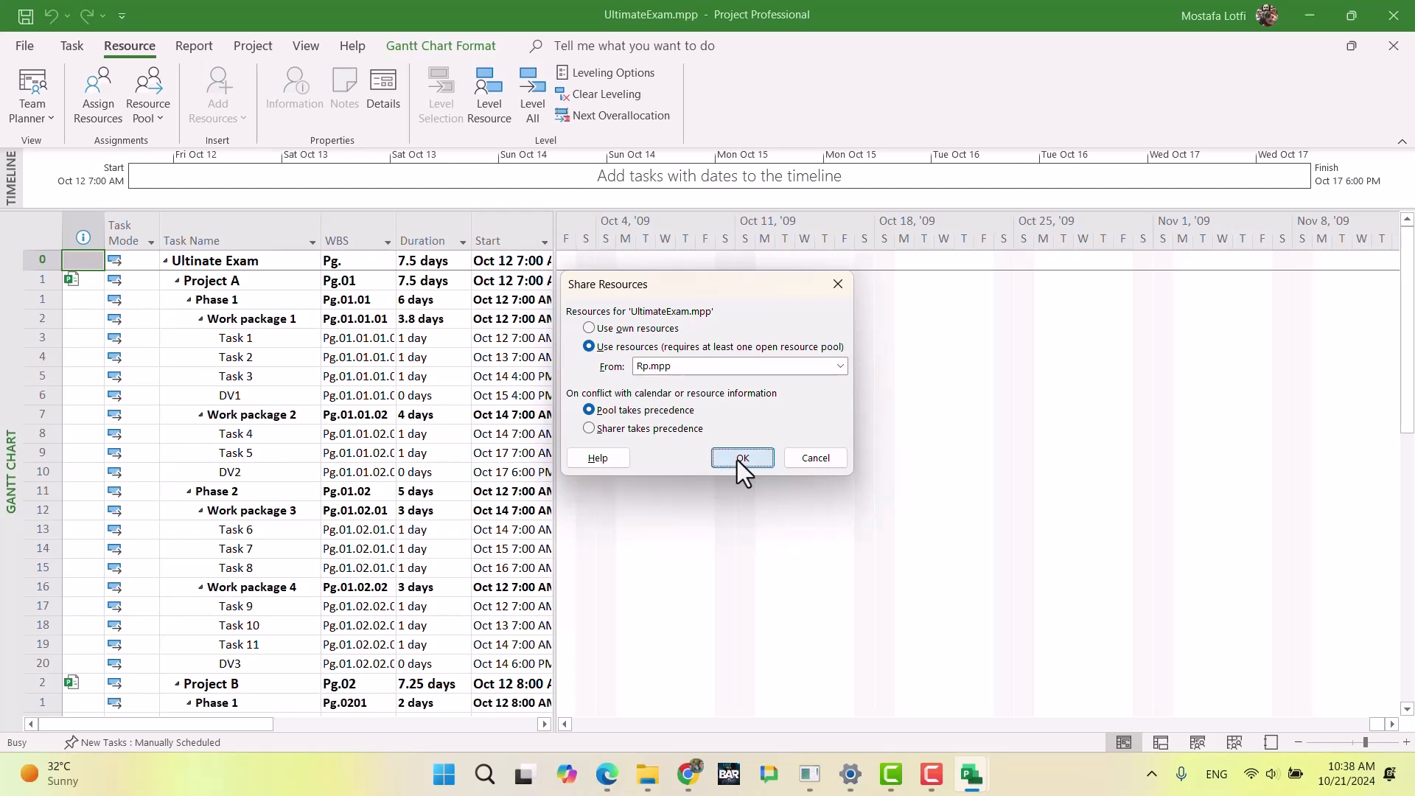
left_click(390, 398)
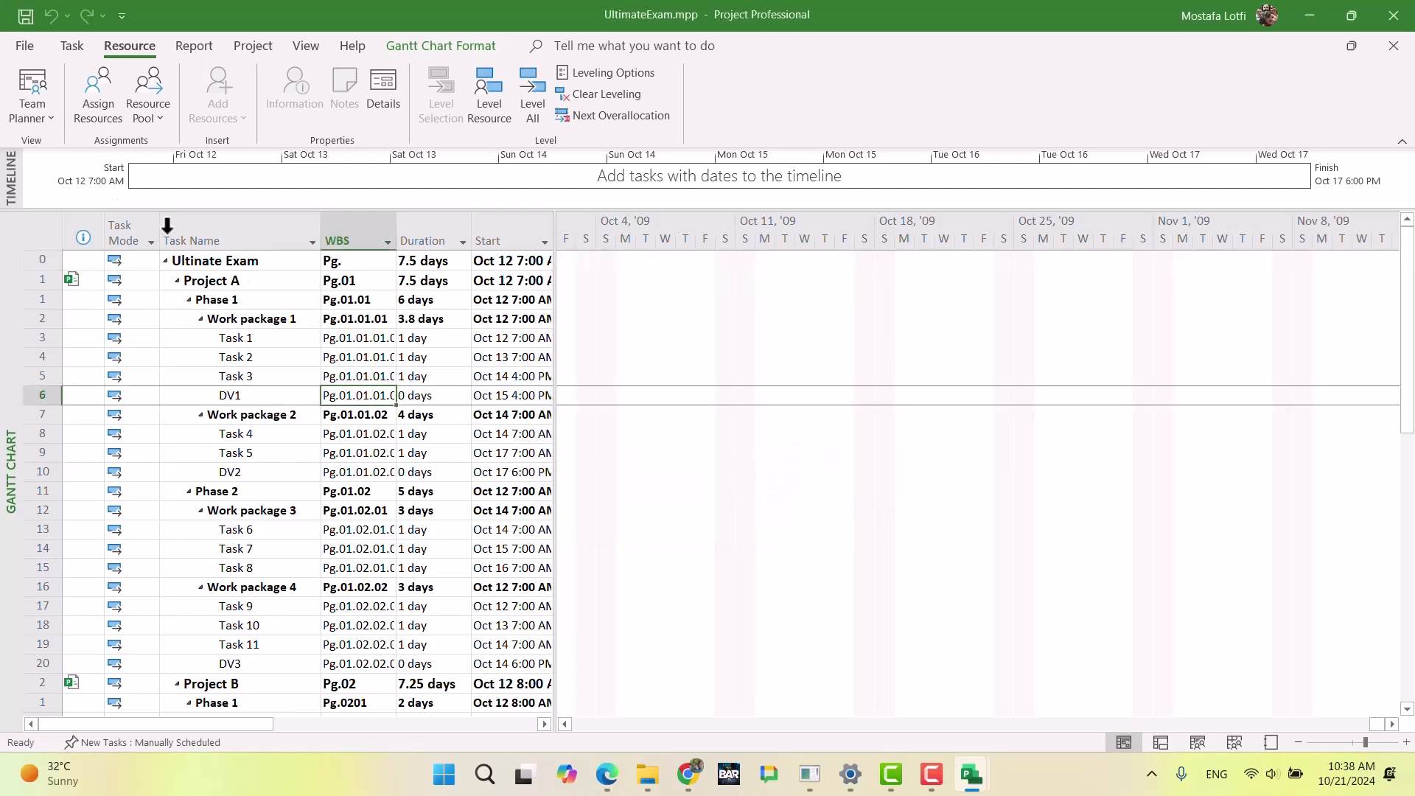
Step: Switch to ProjectA.mpp and make it use the resources from Rp.mpp, with the pool taking precedence
mouse_move(984, 793)
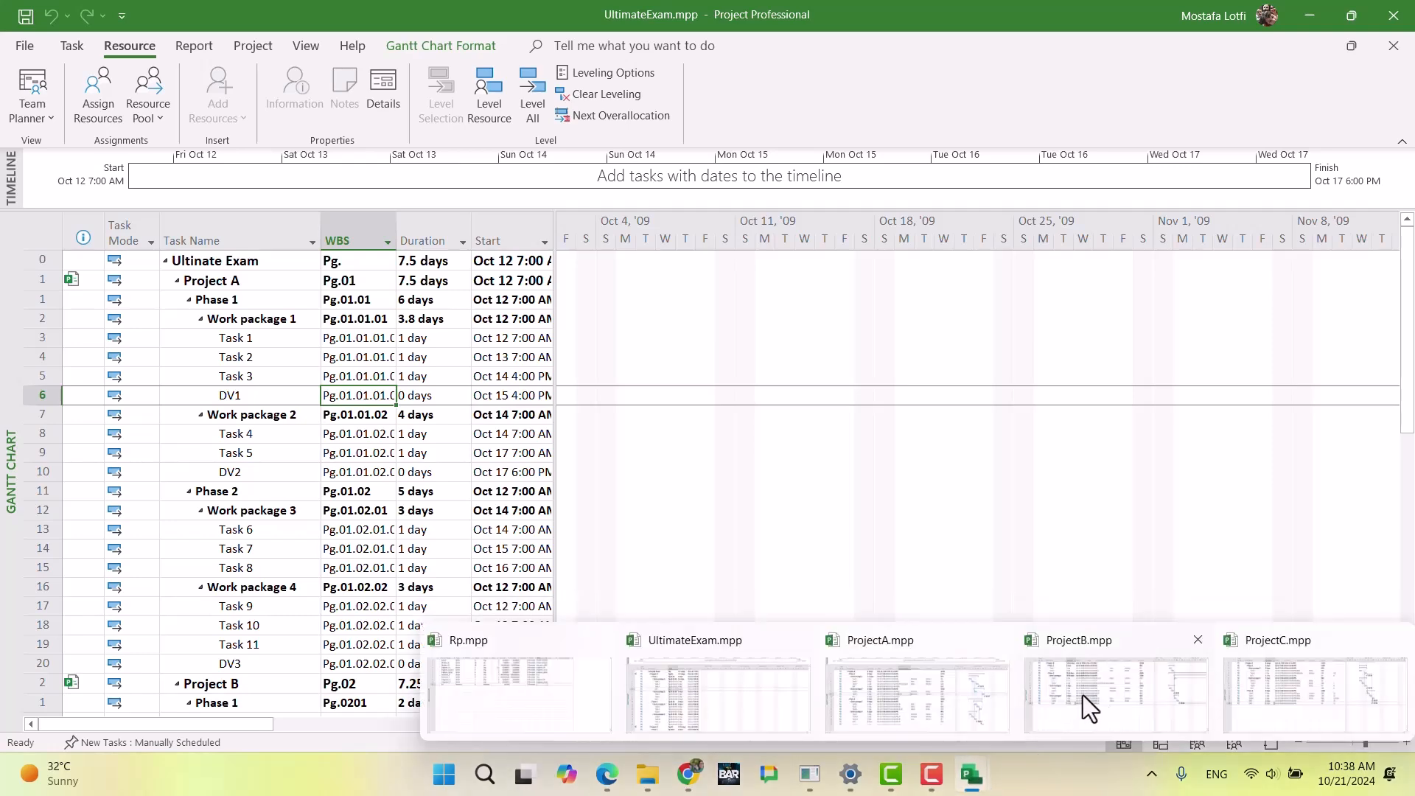
left_click(895, 693)
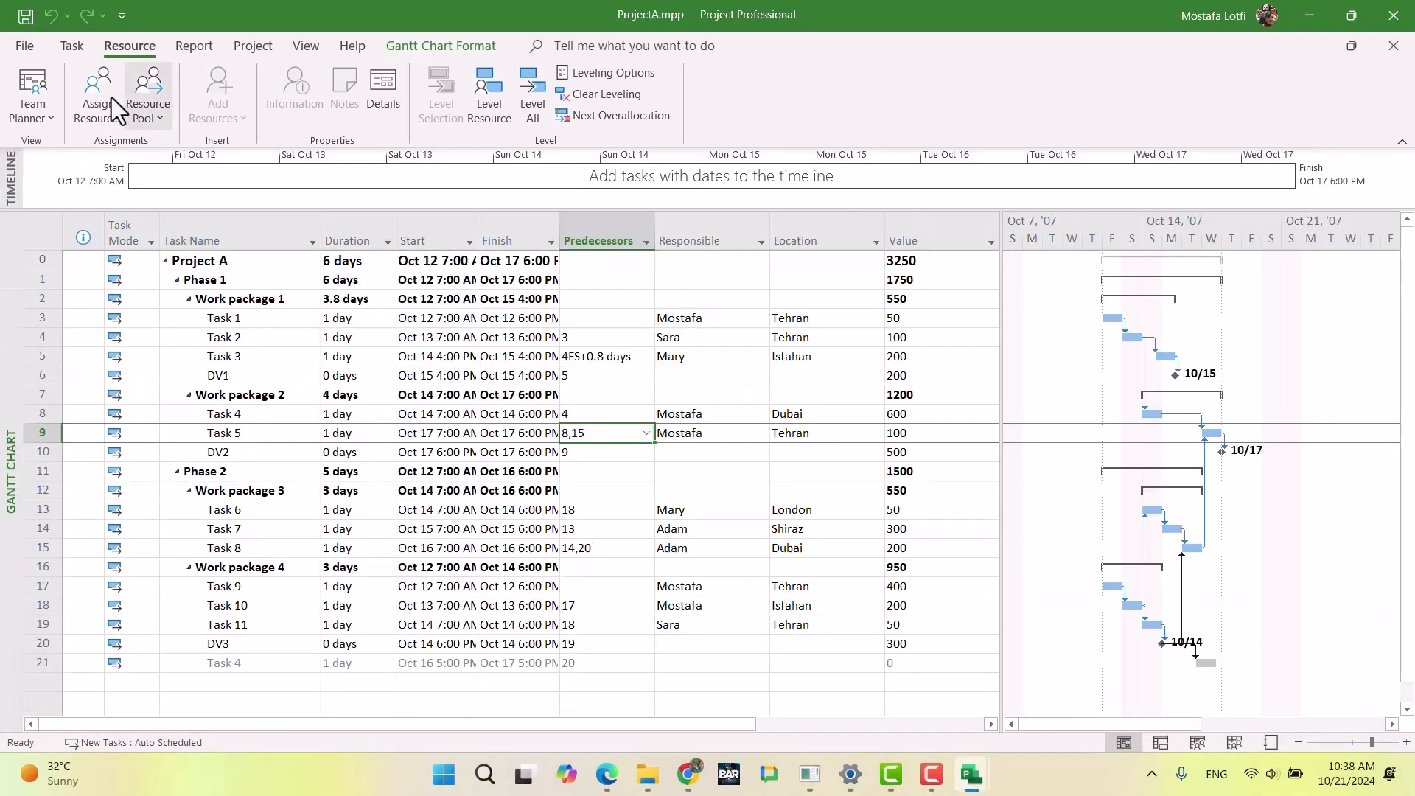
left_click(149, 121)
left_click(165, 150)
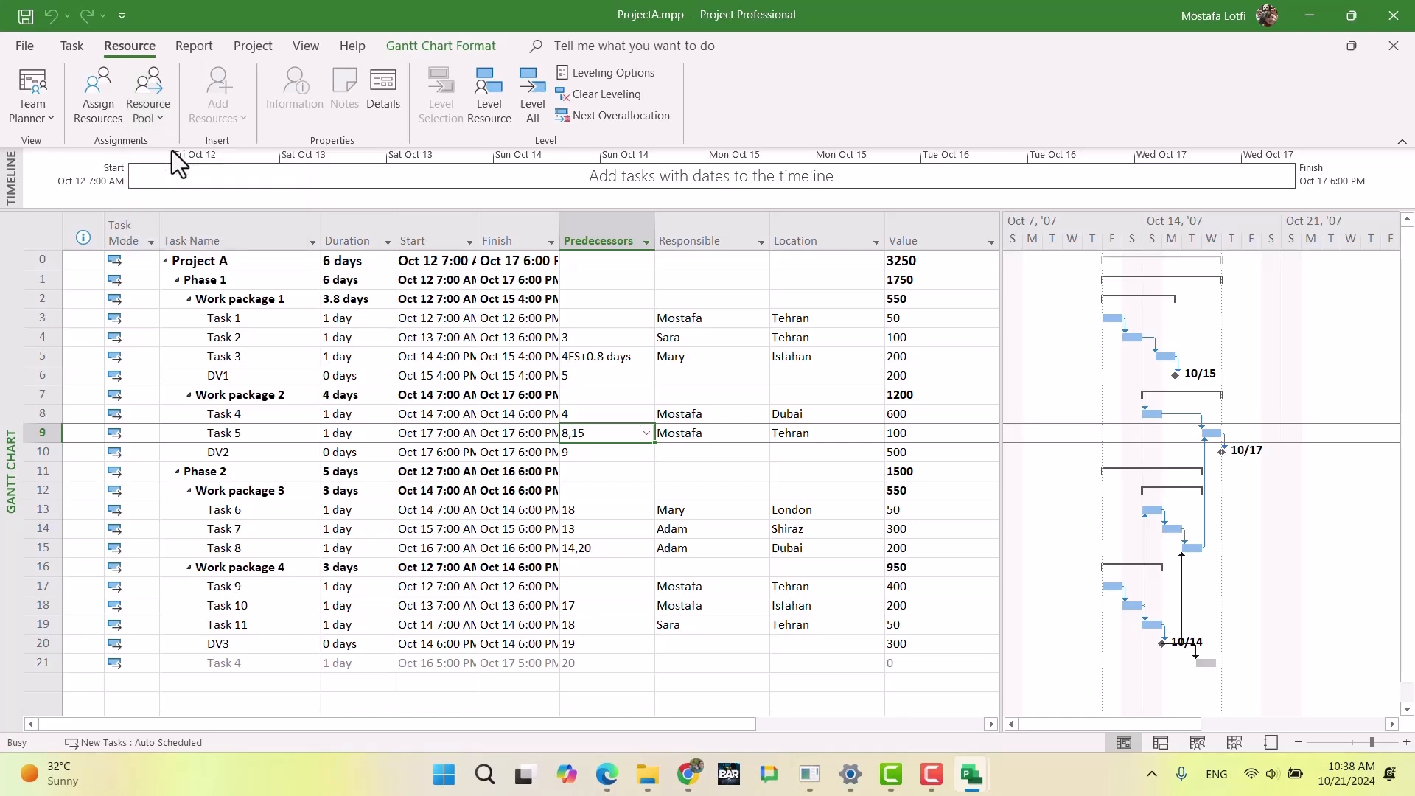
left_click(619, 345)
left_click(662, 364)
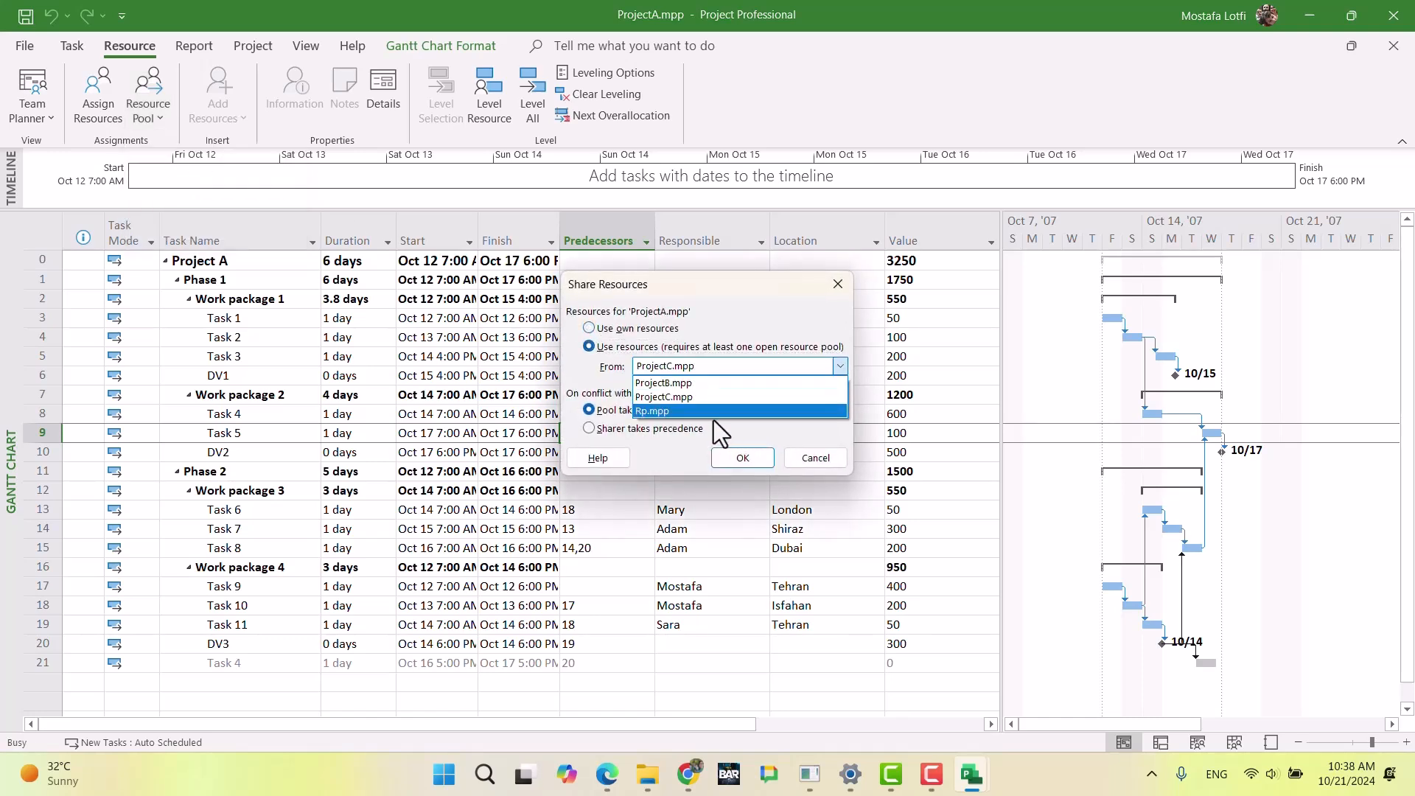
left_click(710, 414)
left_click(743, 458)
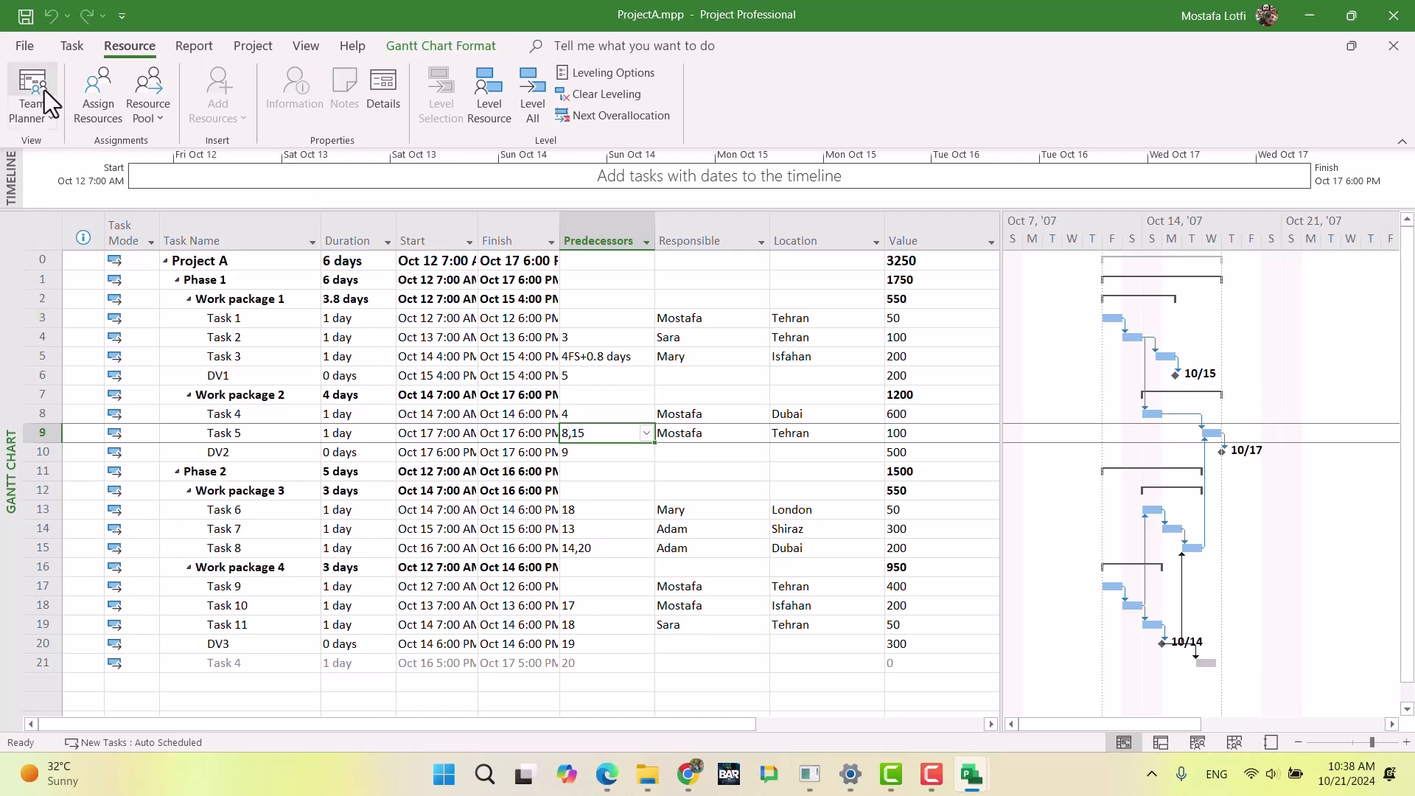
Step: Review the shared resources in the resource sheet of ProjectA.mpp and return to Rp.mpp
left_click(51, 120)
left_click(91, 243)
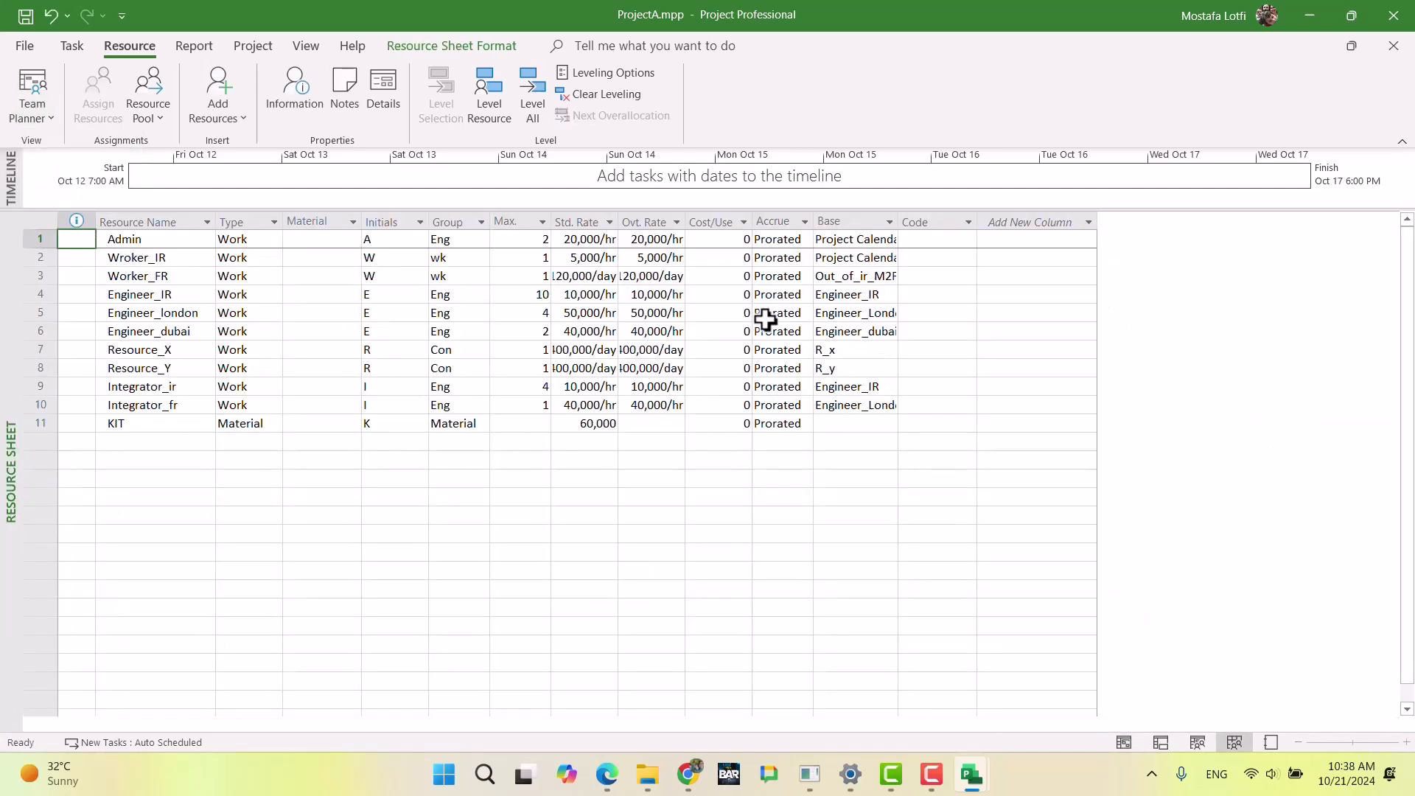
mouse_move(971, 783)
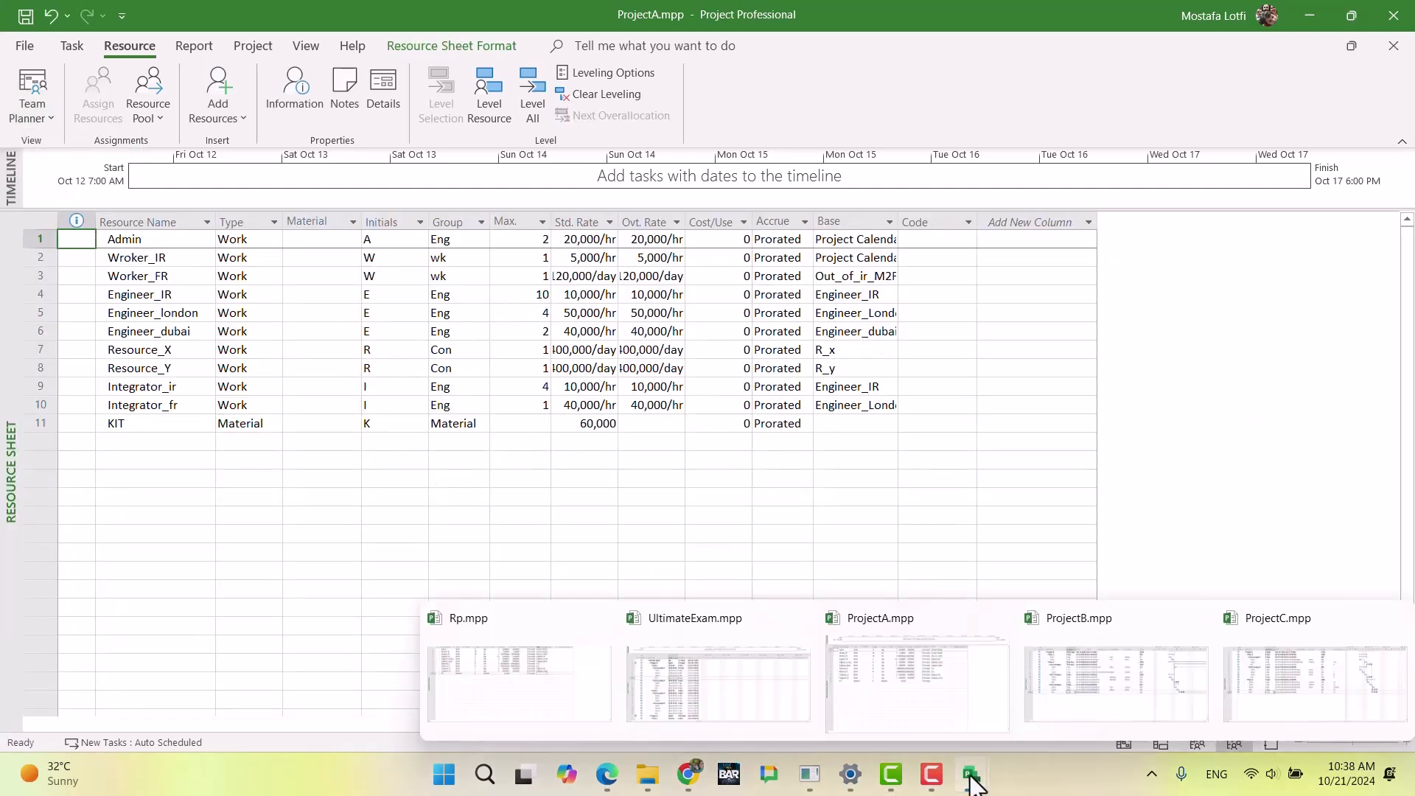
left_click(537, 675)
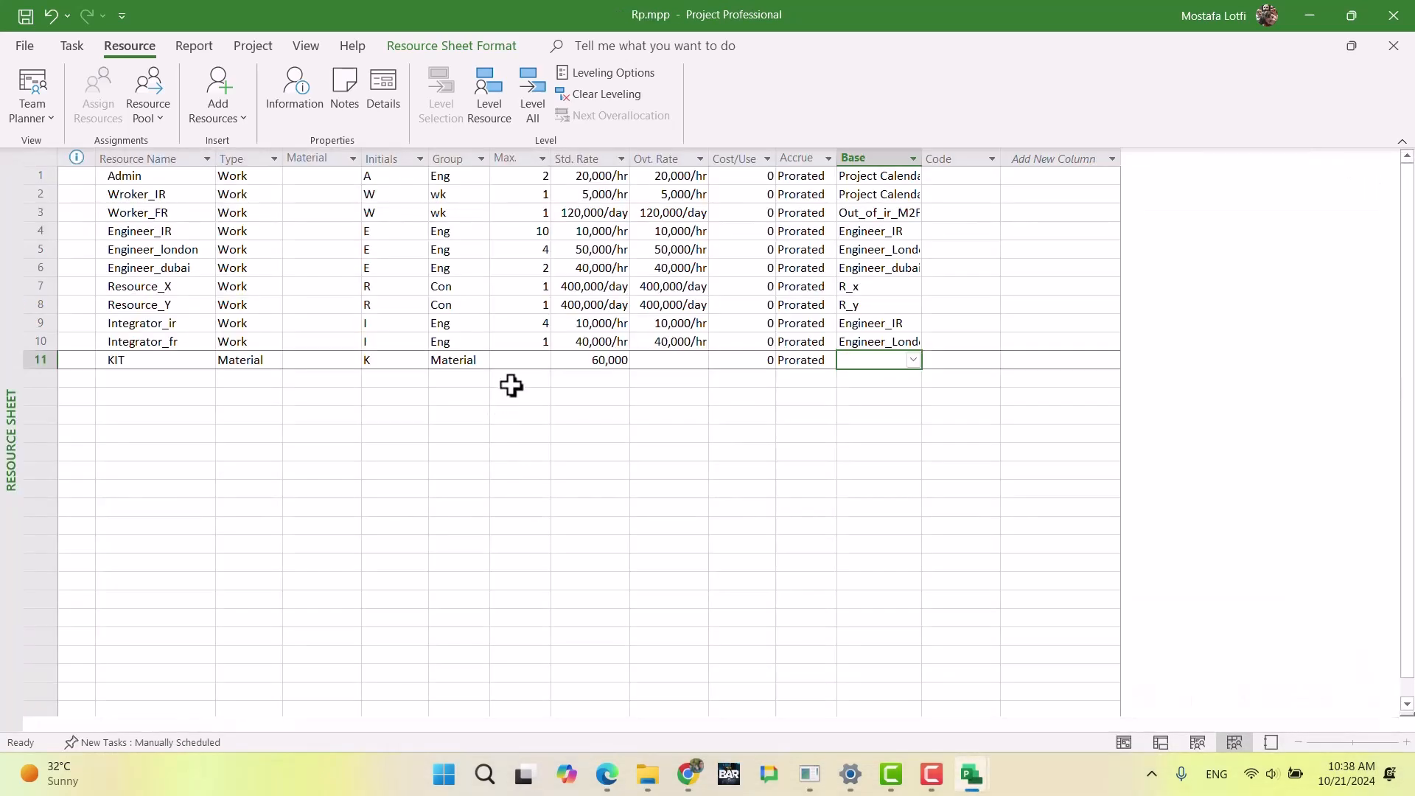
Step: Save the Rp.mpp resource pool file
left_click(483, 416)
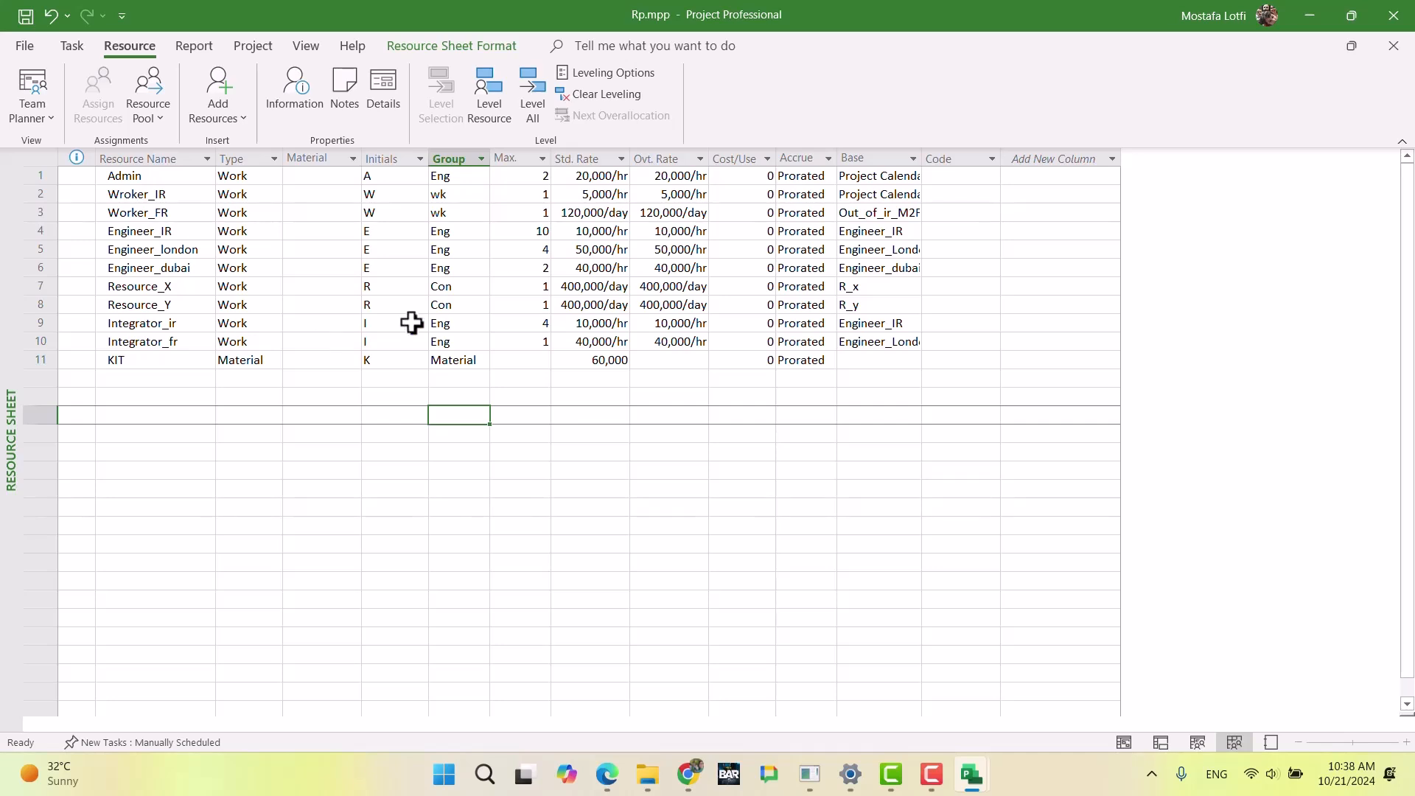
key("ctrl+s")
Step: Switch to the Project Management Proficiency test document in Chrome and review its activity lists, deliverables and resource information
left_click(688, 774)
scroll(582, 532, "up", 20)
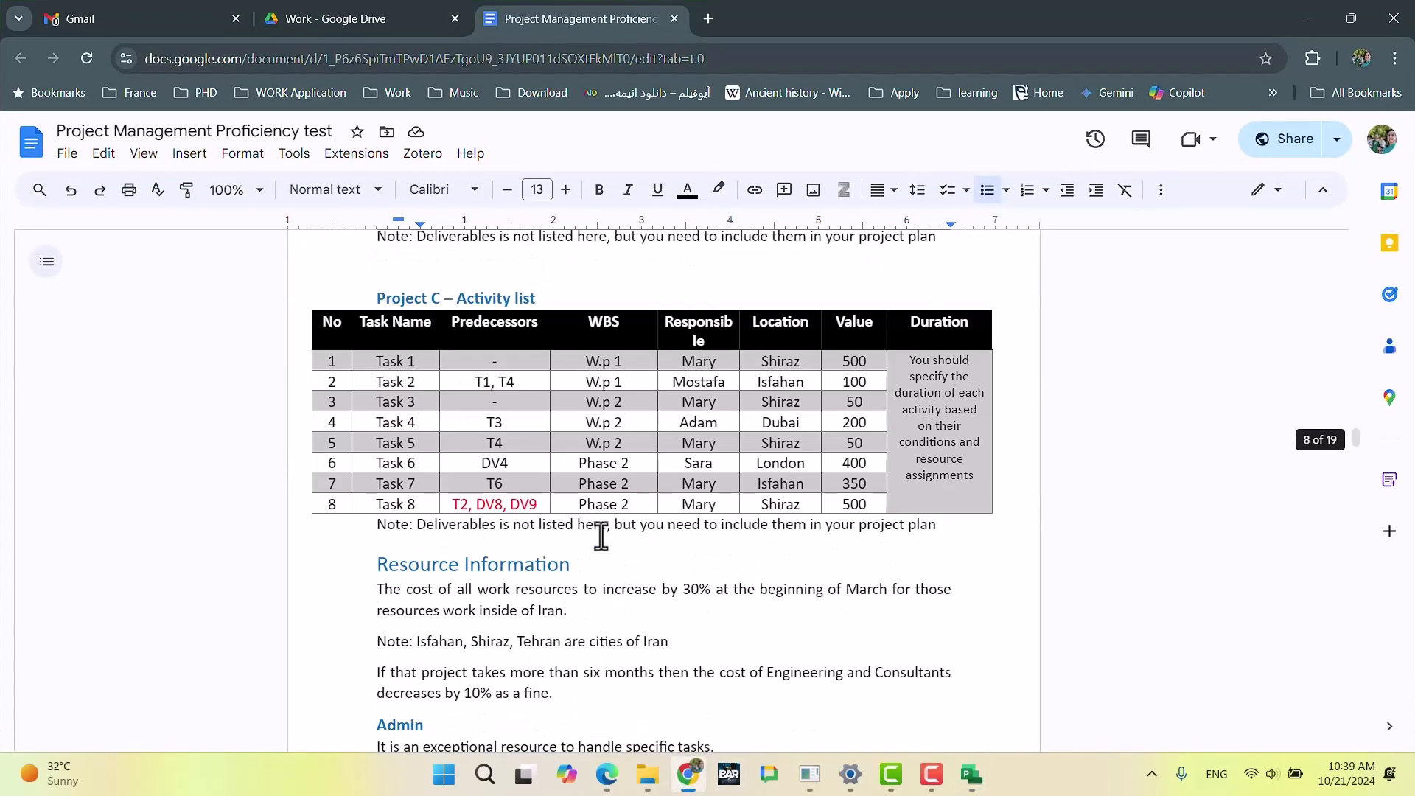
scroll(599, 538, "down", 15)
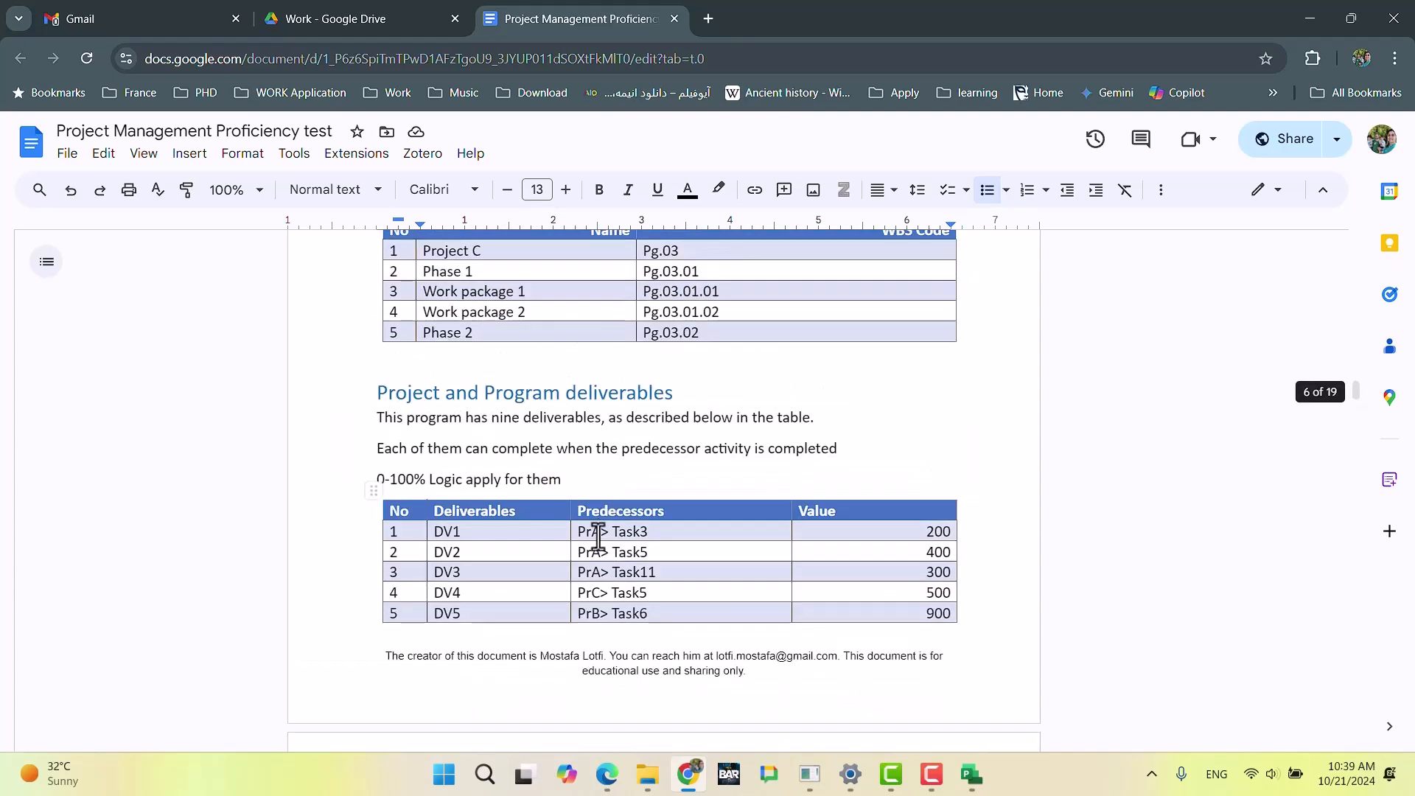
scroll(598, 538, "up", 8)
scroll(600, 560, "up", 10)
scroll(619, 575, "down", 10)
scroll(622, 584, "down", 20)
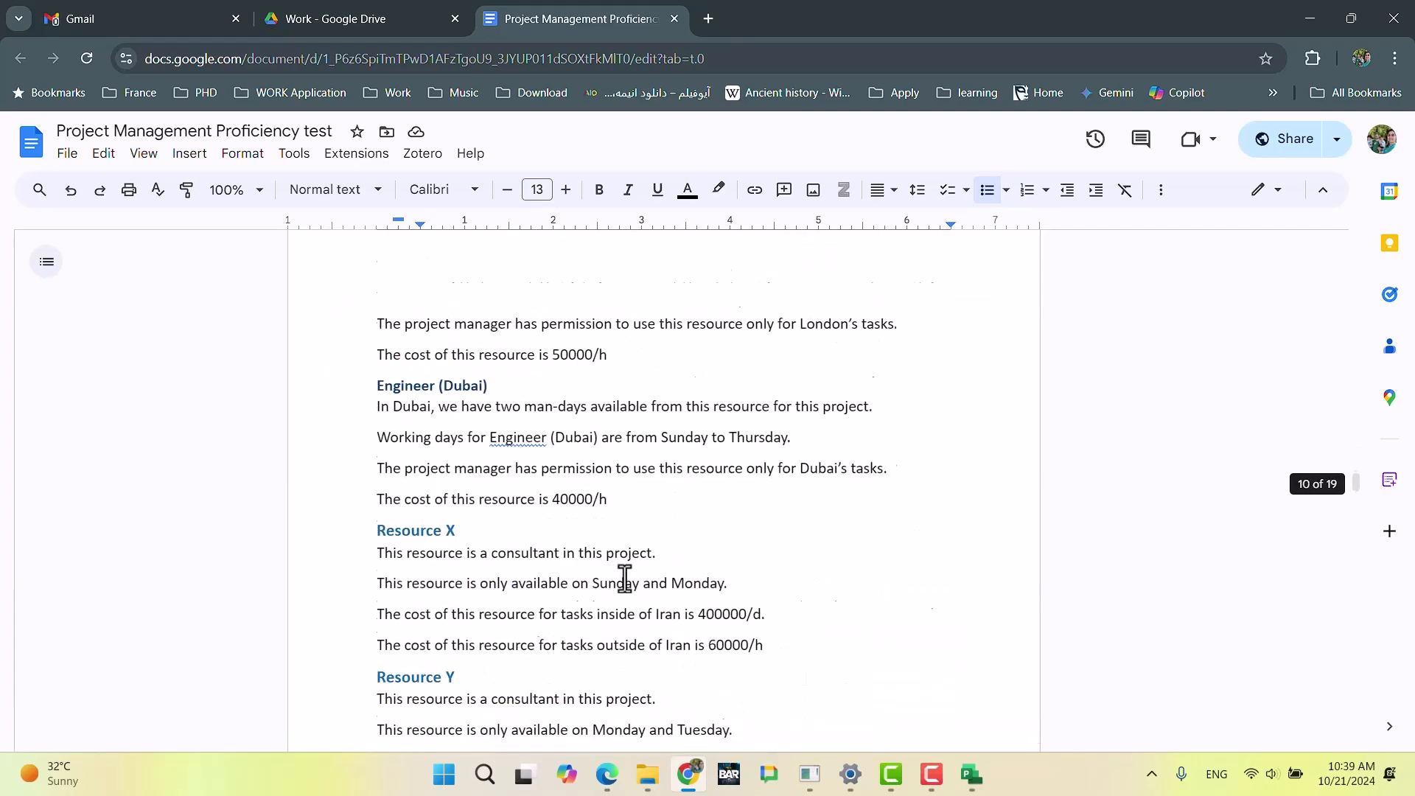
scroll(626, 575, "down", 7)
scroll(626, 574, "up", 7)
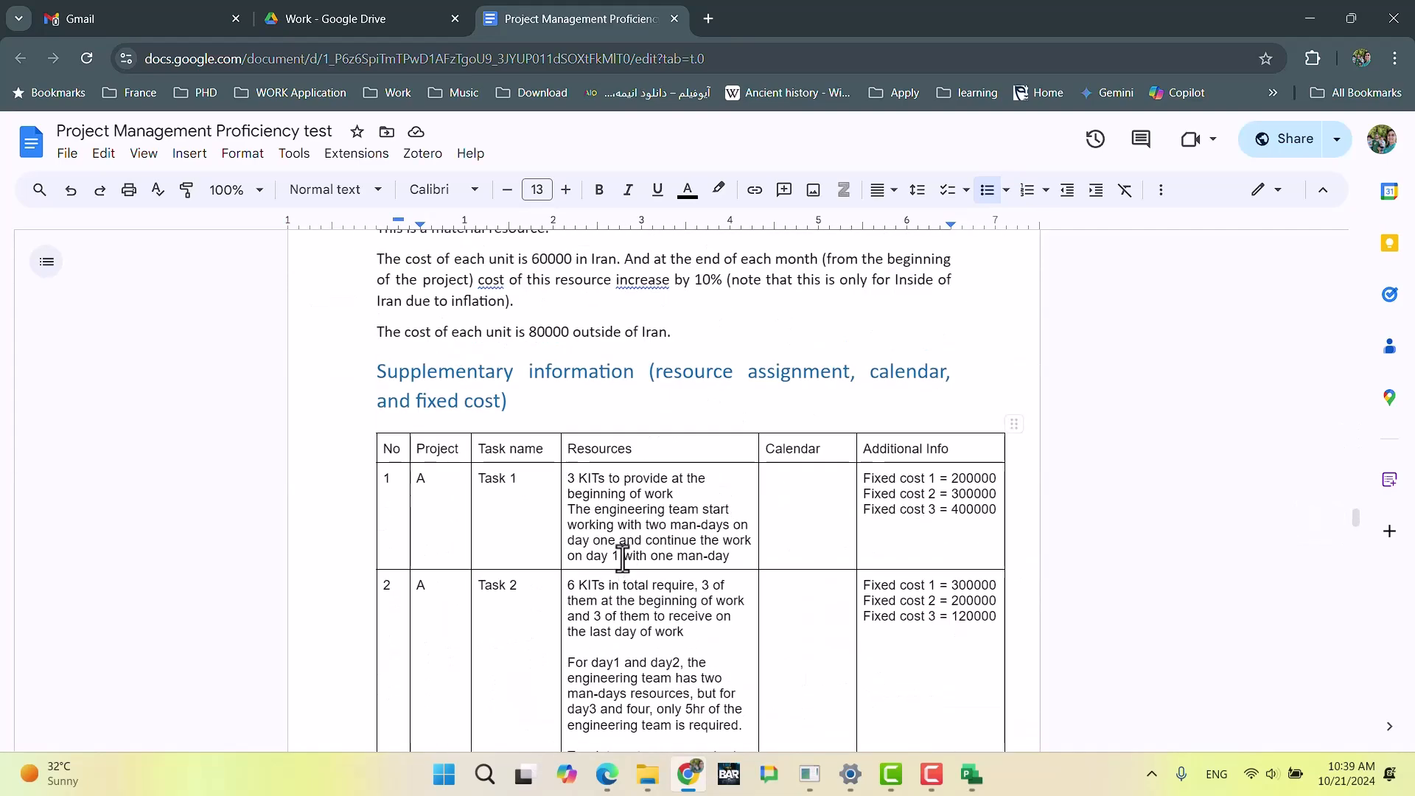
scroll(624, 564, "up", 6)
scroll(623, 558, "down", 3)
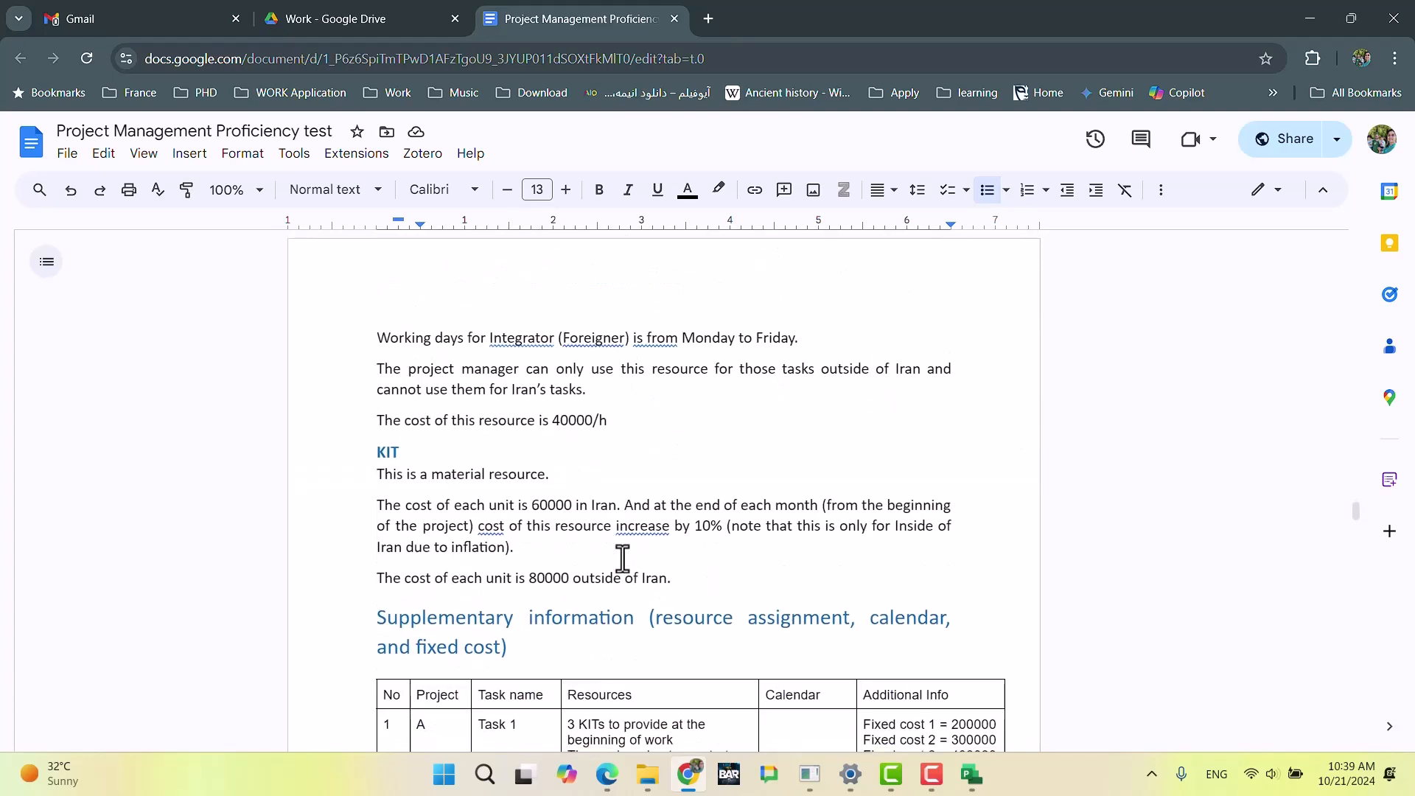
scroll(623, 558, "up", 6)
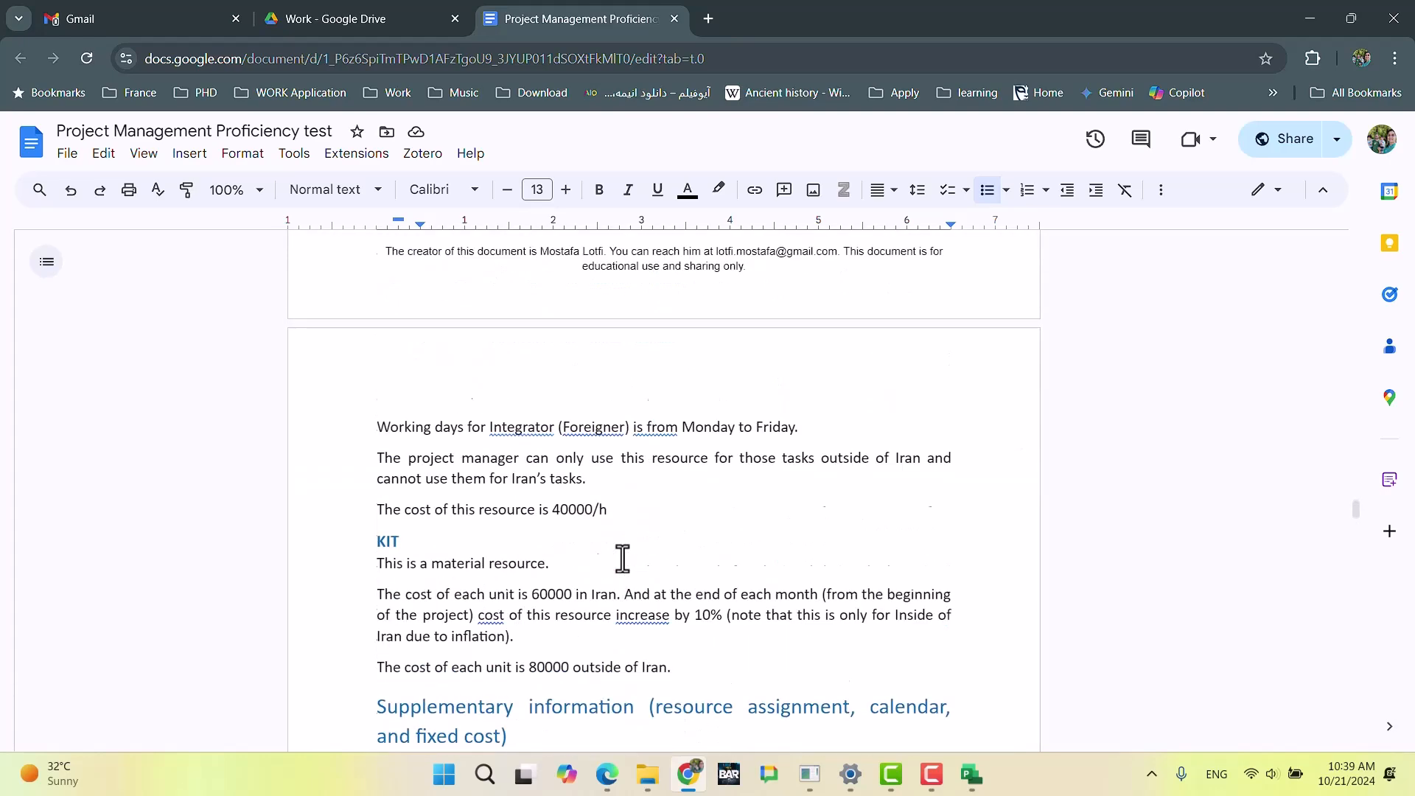
scroll(623, 558, "up", 3)
scroll(621, 557, "up", 3)
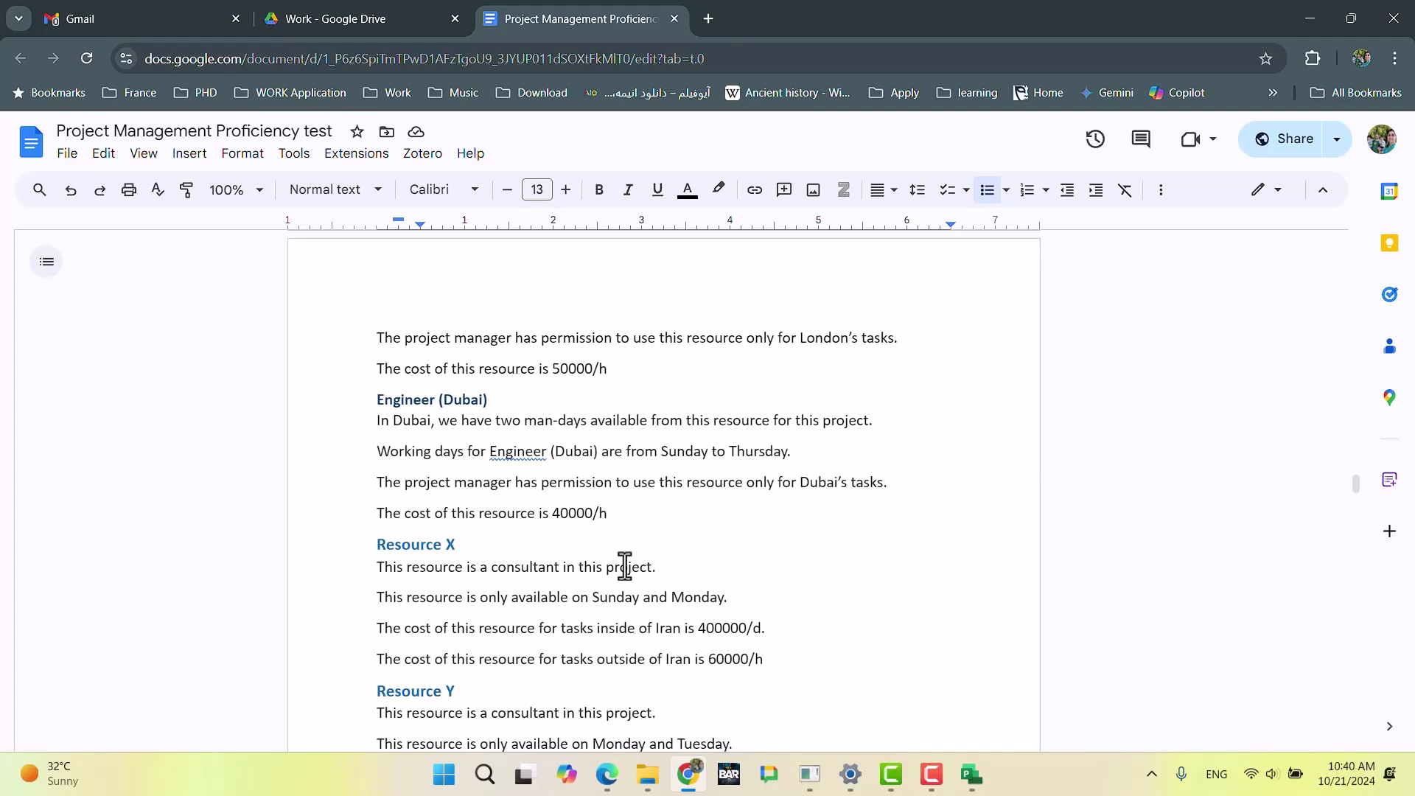
Step: Examine the supplementary information table with the resource assignments, calendars and fixed costs of each project's tasks
scroll(564, 442, "down", 7)
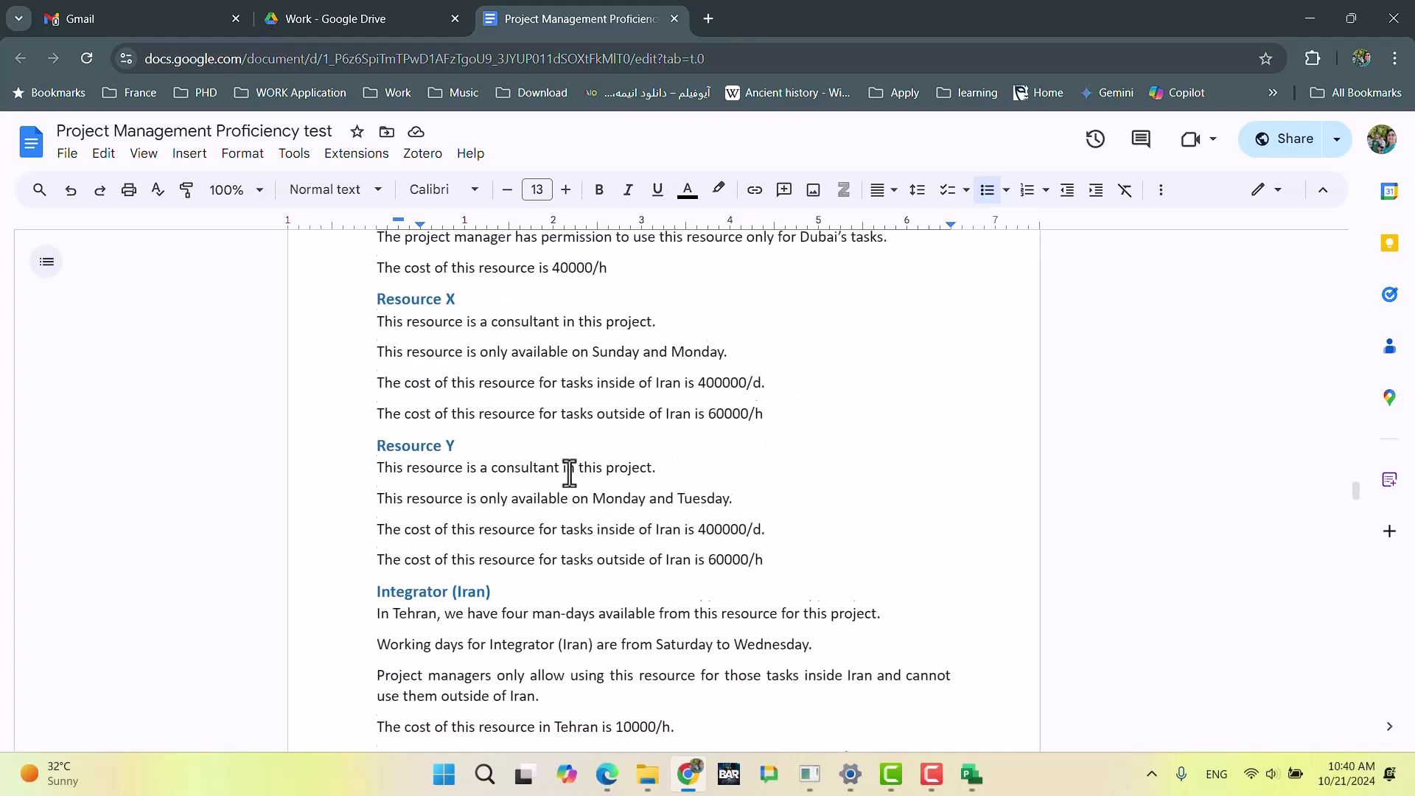
scroll(570, 474, "down", 20)
scroll(570, 473, "up", 10)
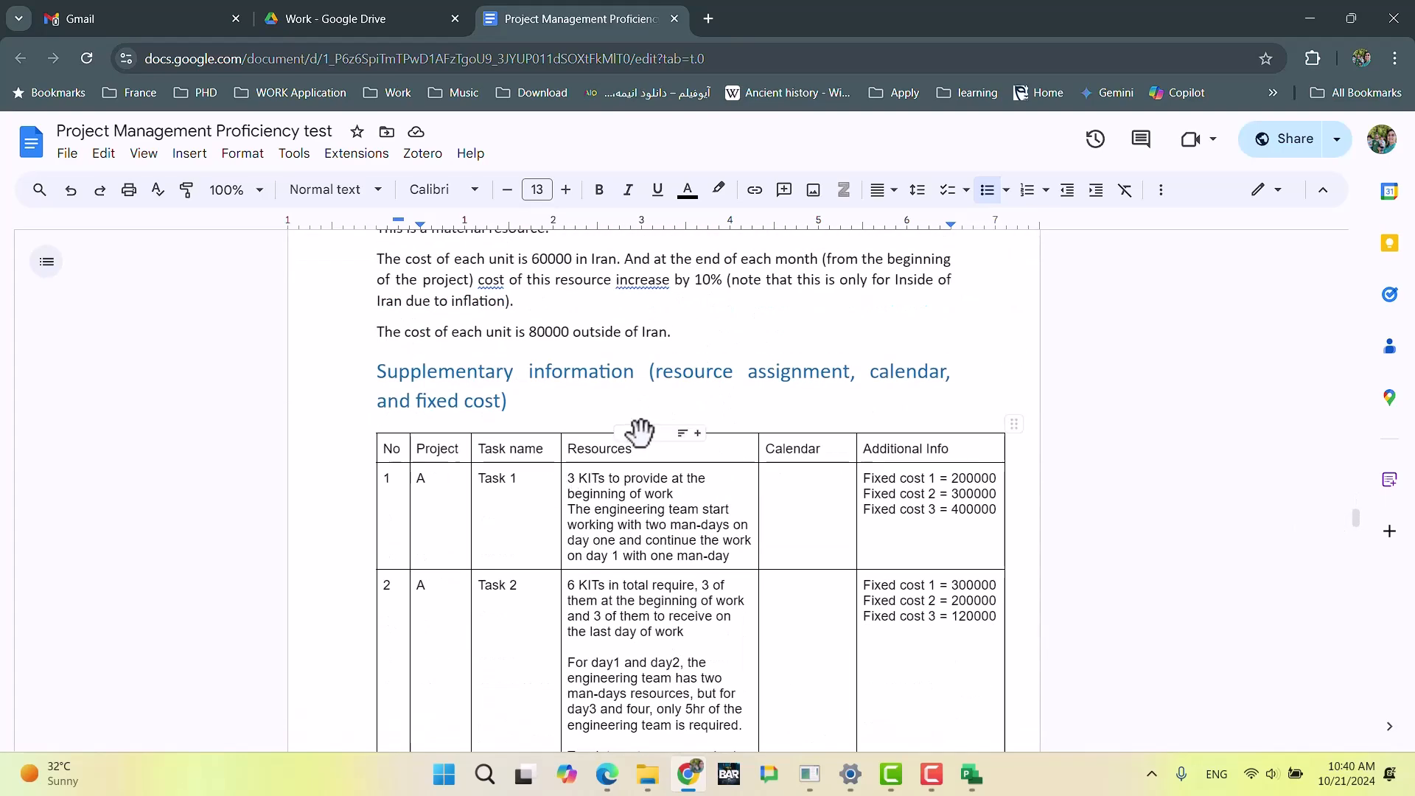
scroll(641, 445, "down", 8)
scroll(642, 445, "down", 15)
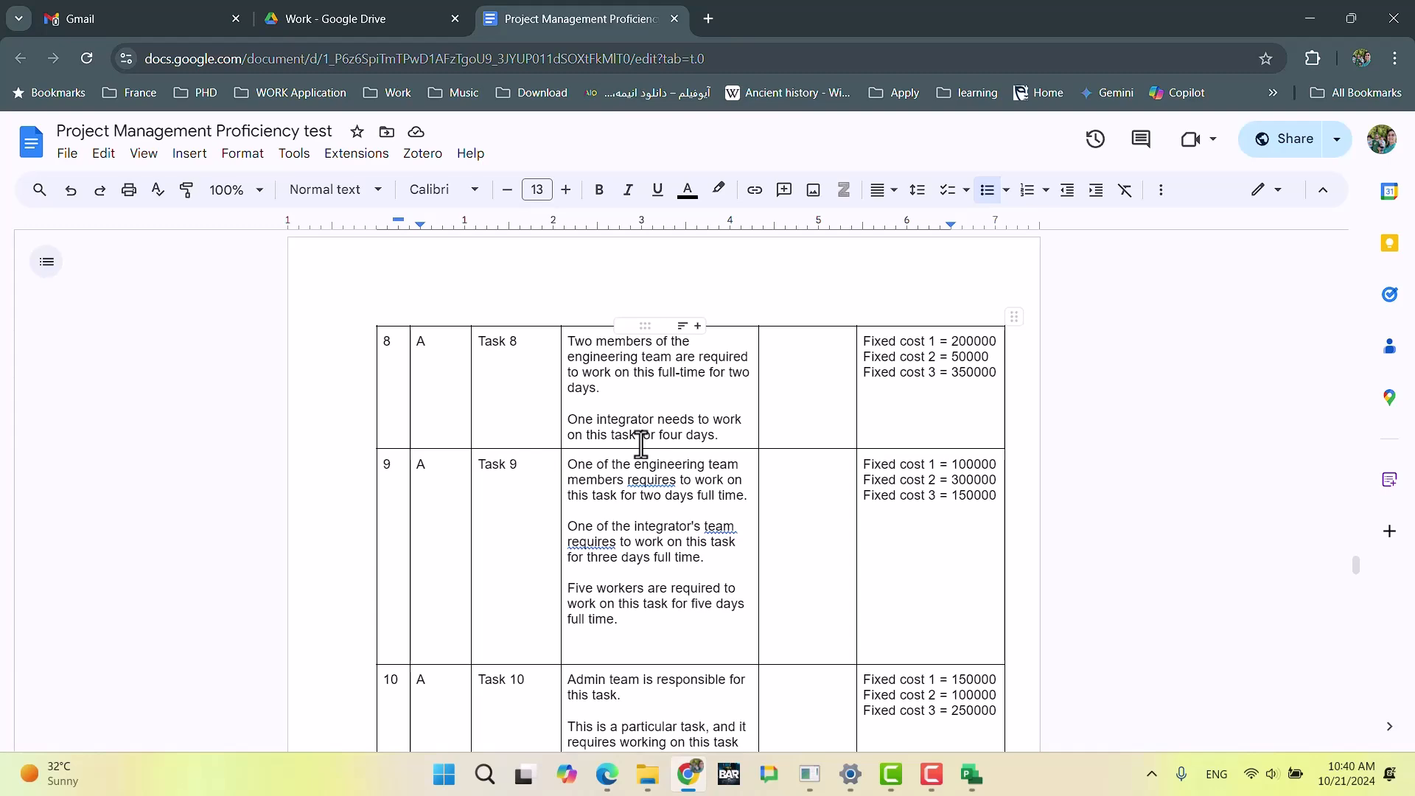
scroll(641, 445, "down", 20)
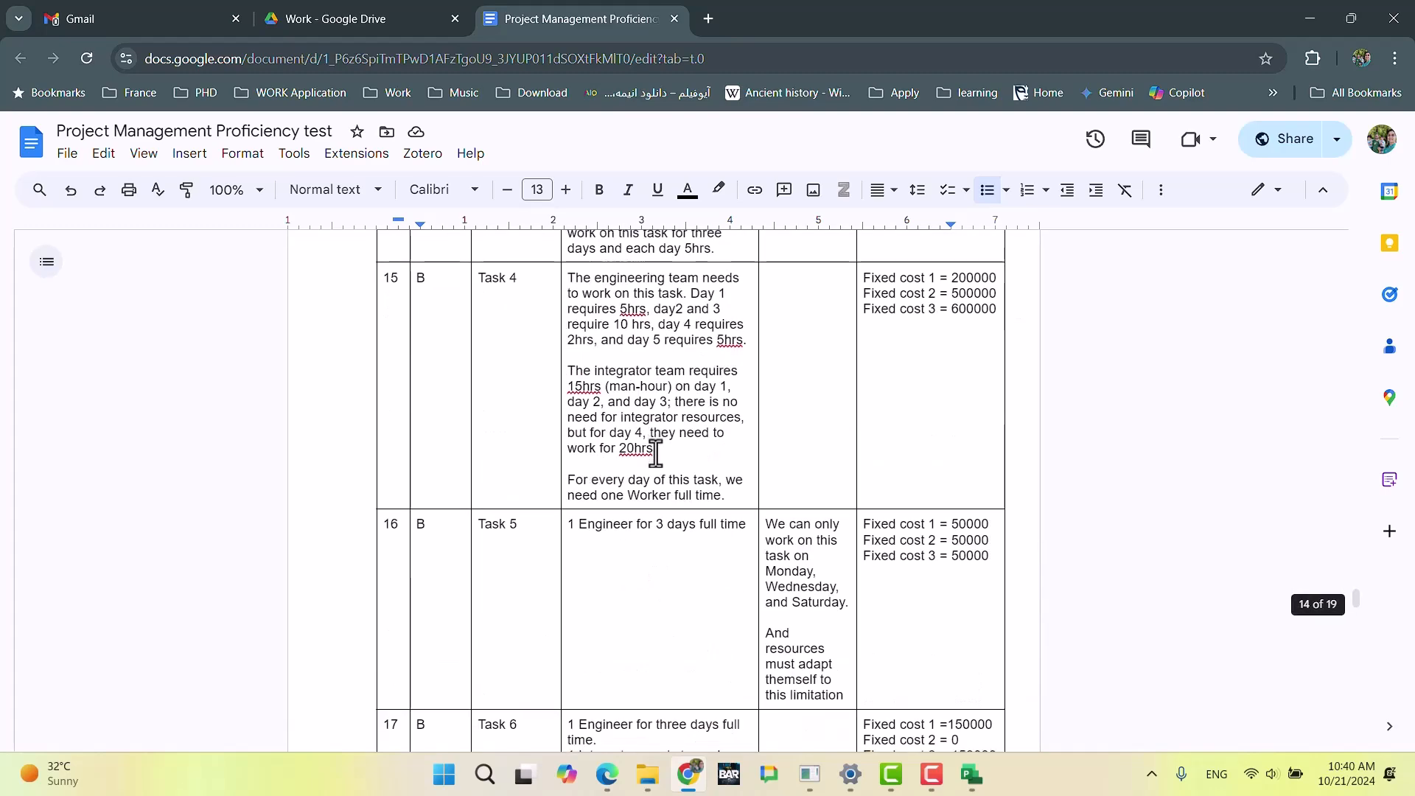
scroll(656, 455, "down", 20)
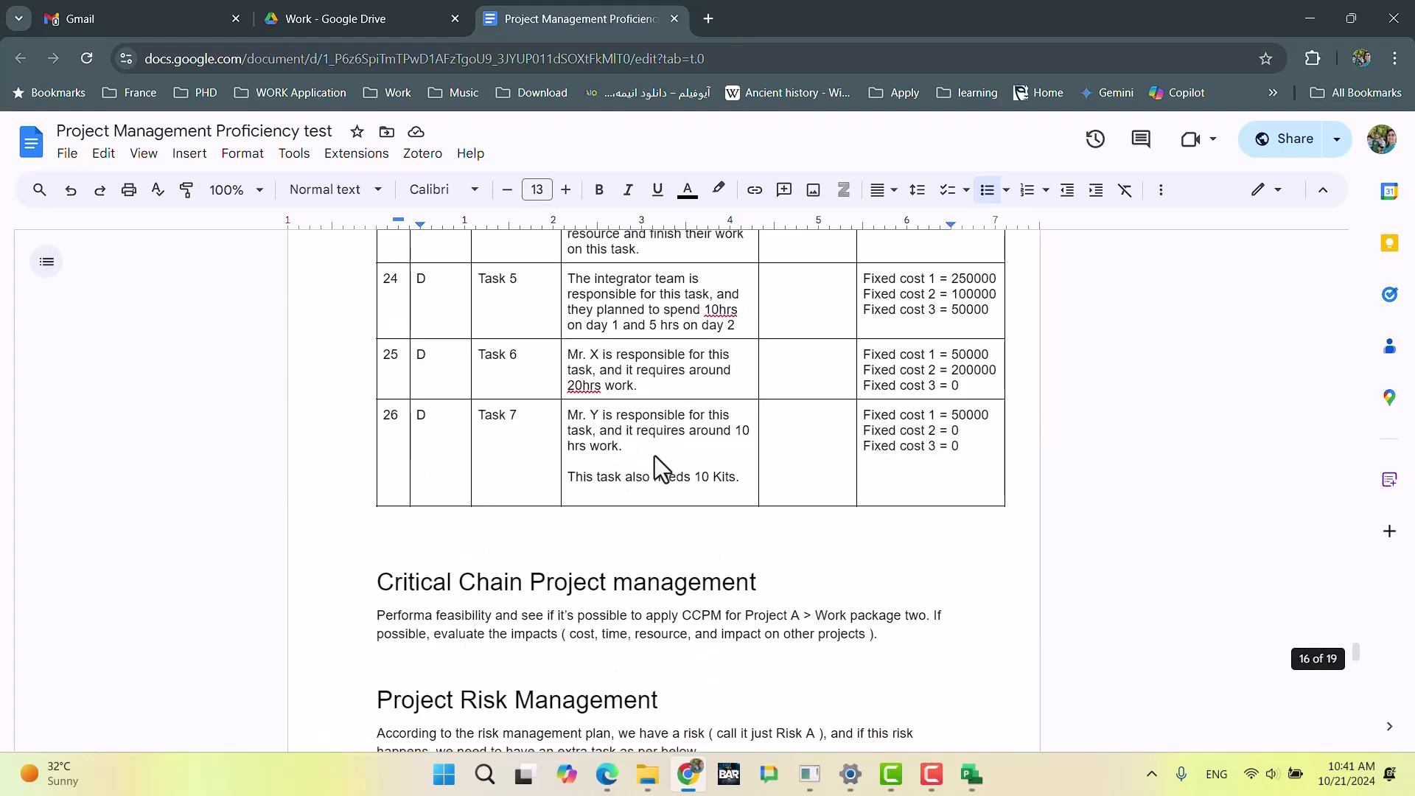
Step: Review the exam sections from project weighting through the Week 1 report and return to the Work Breakdown Structure section
scroll(654, 461, "down", 7)
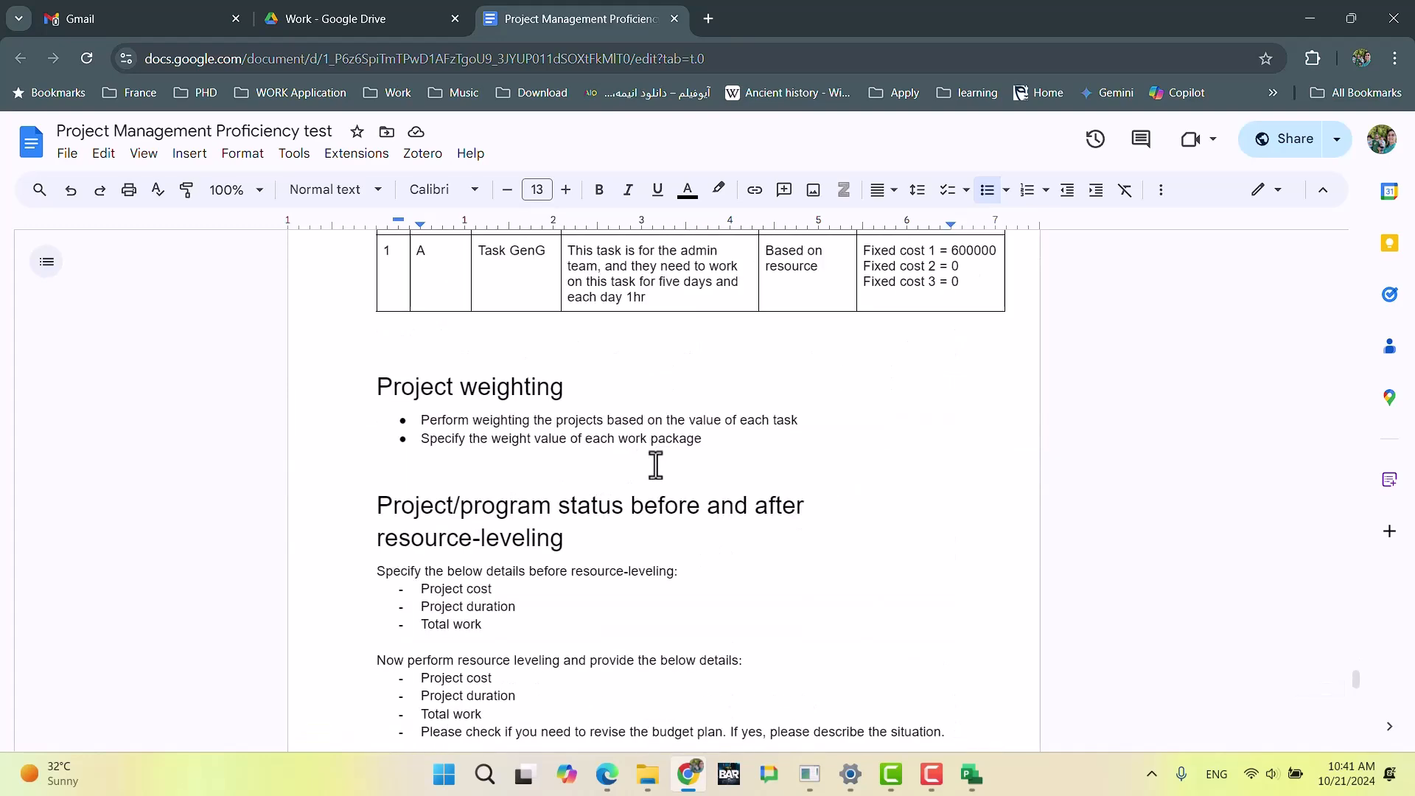
scroll(656, 465, "down", 7)
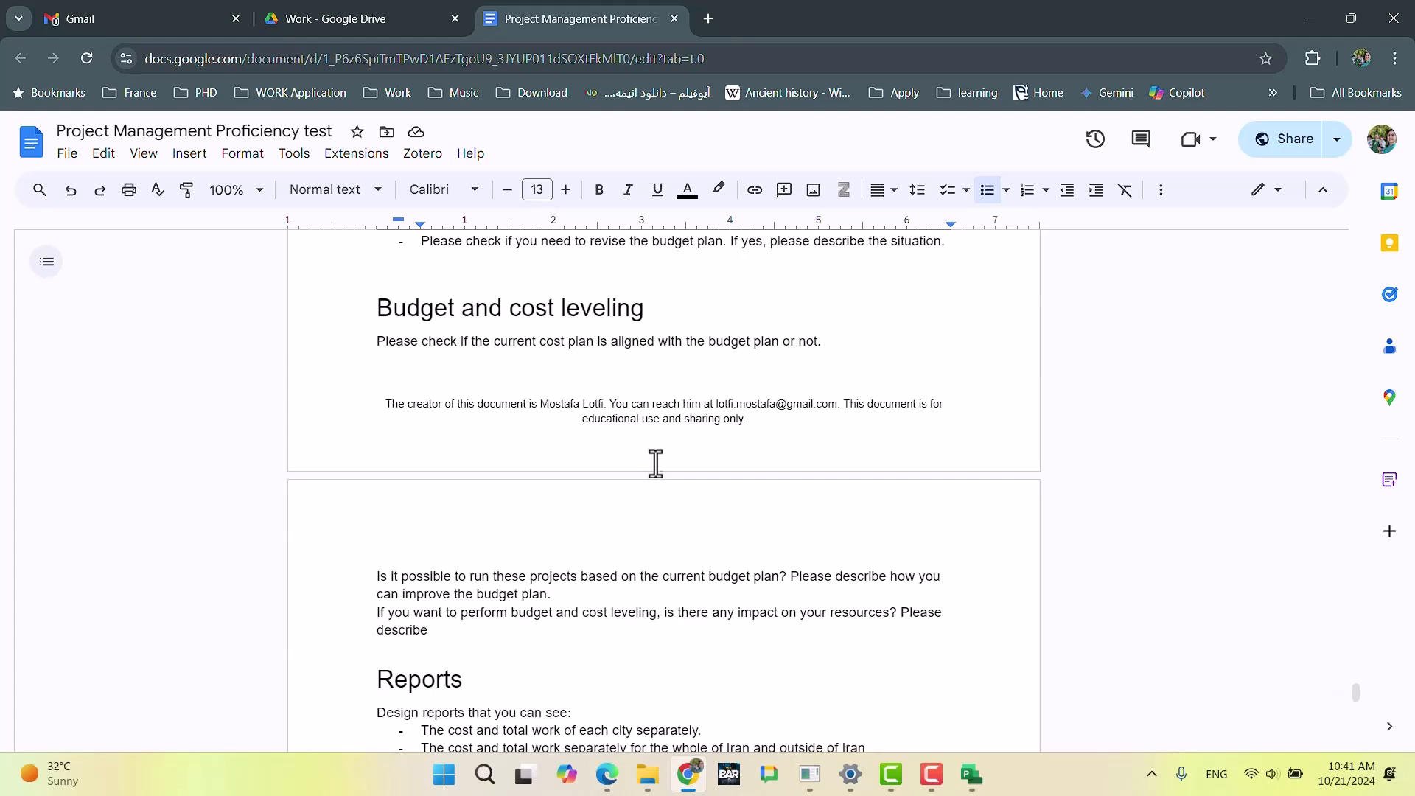
scroll(656, 463, "down", 14)
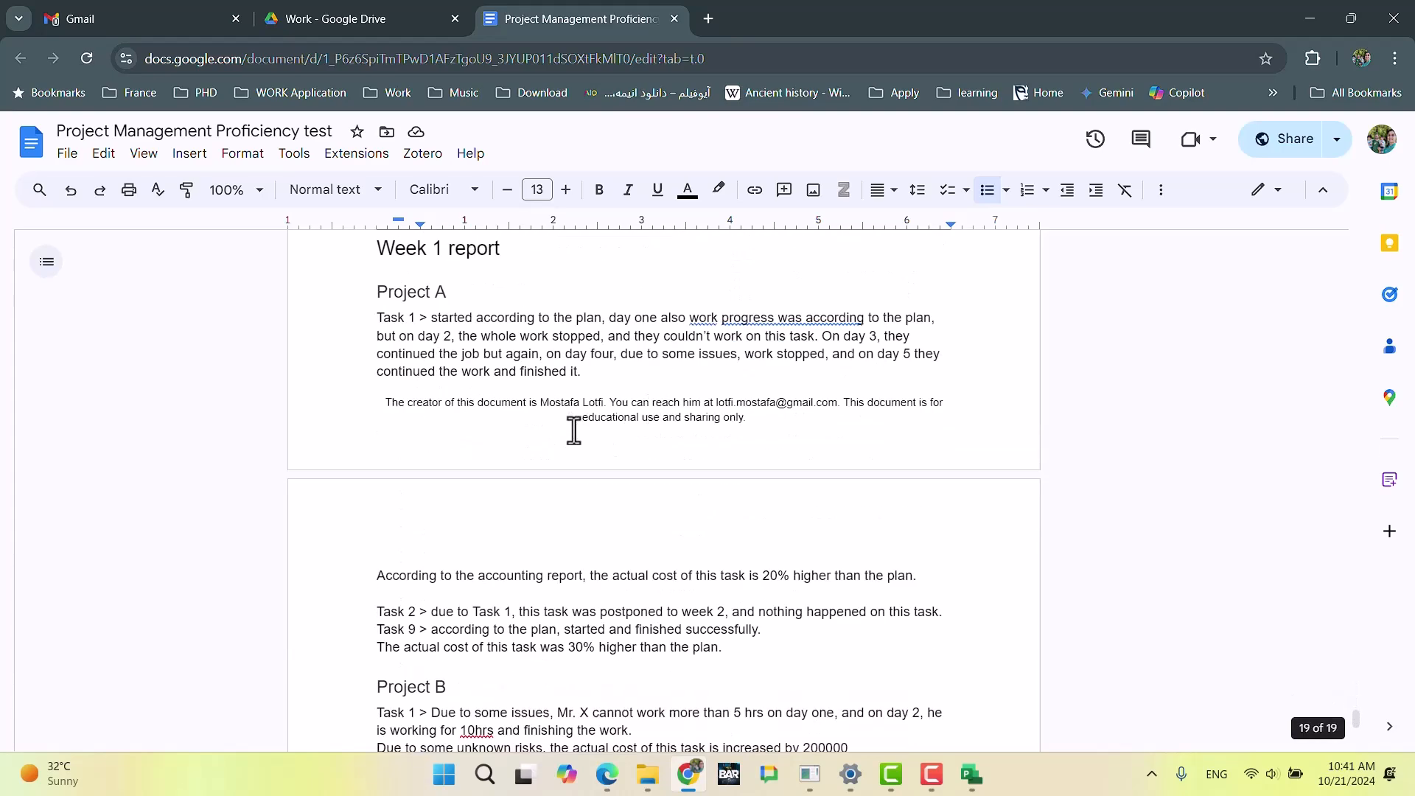
scroll(574, 429, "down", 3)
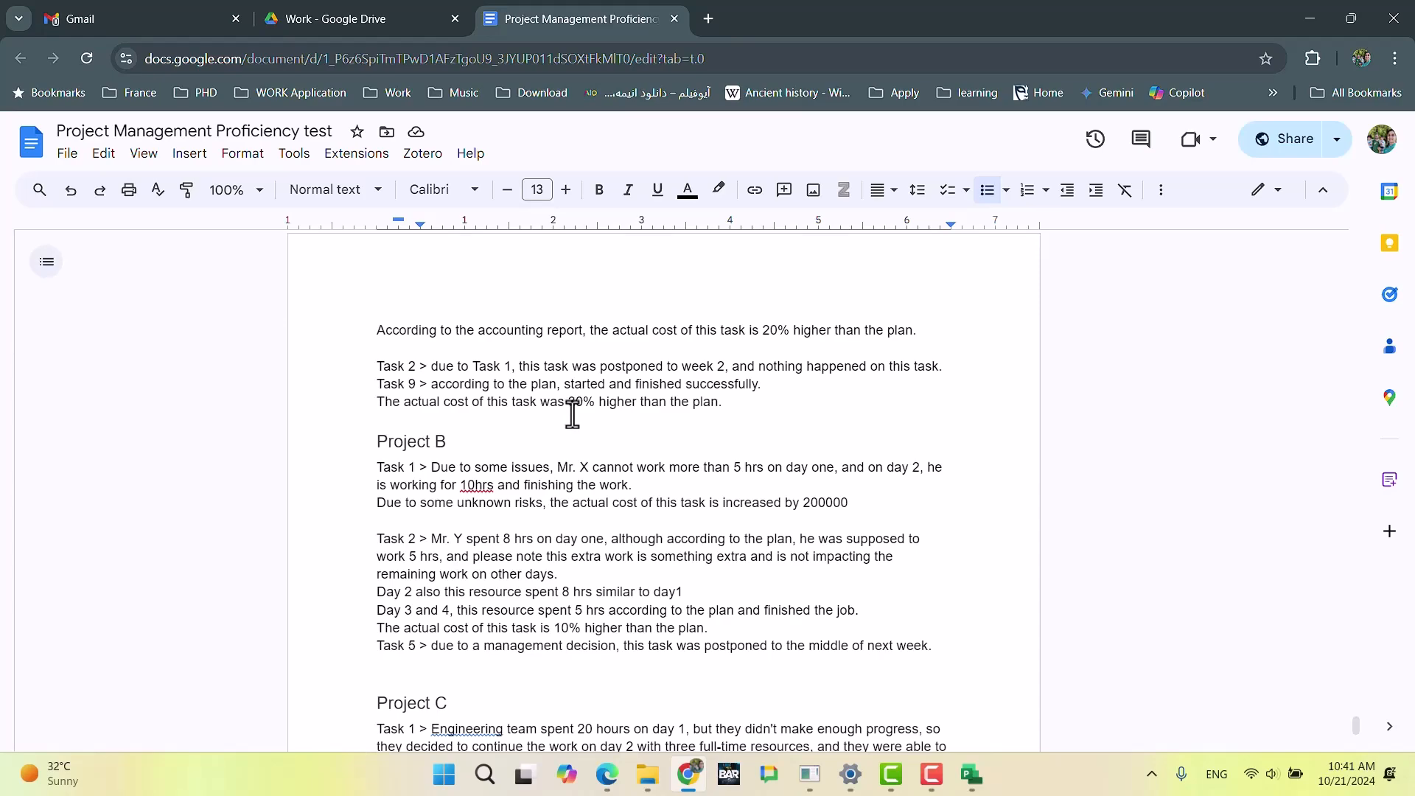
scroll(667, 432, "up", 6)
scroll(670, 434, "up", 20)
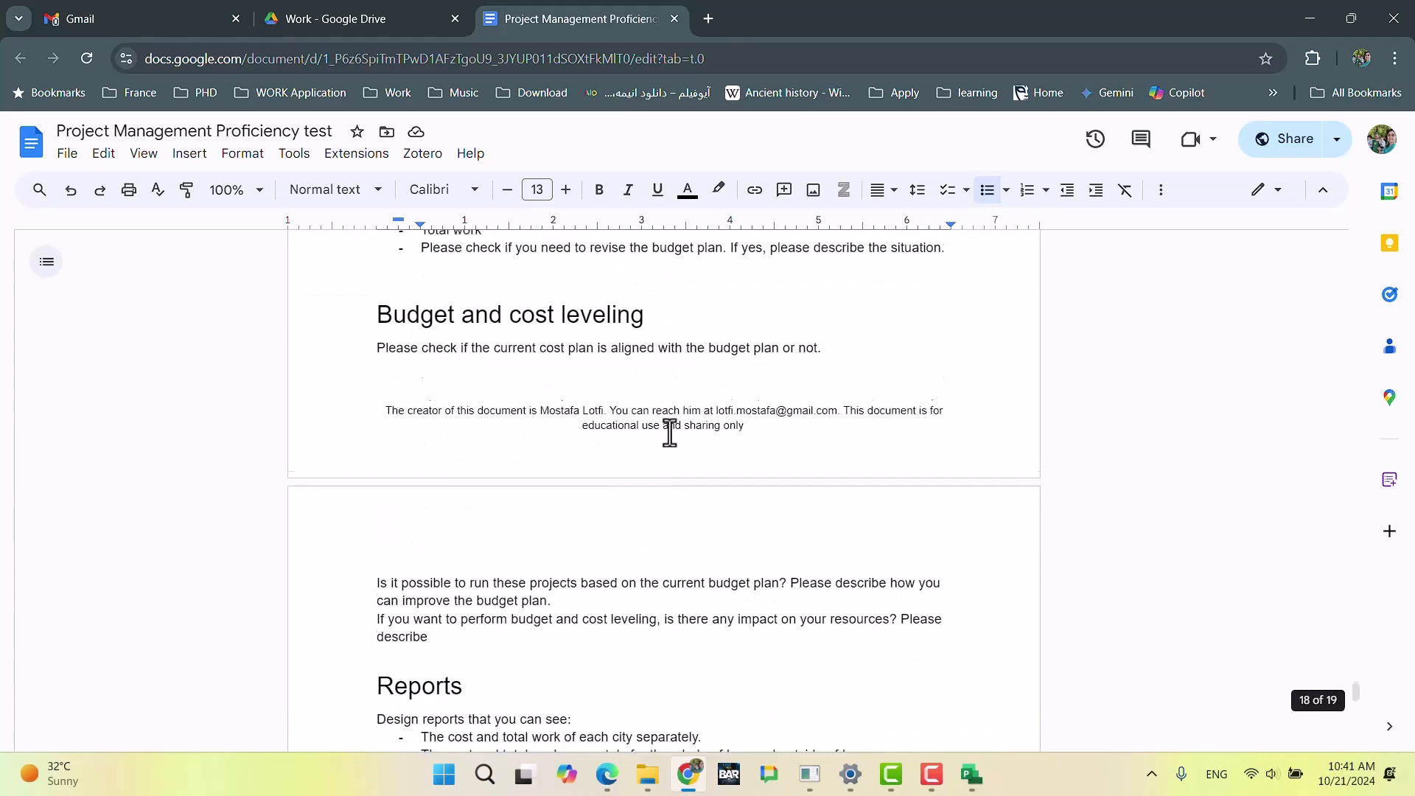
scroll(673, 432, "up", 20)
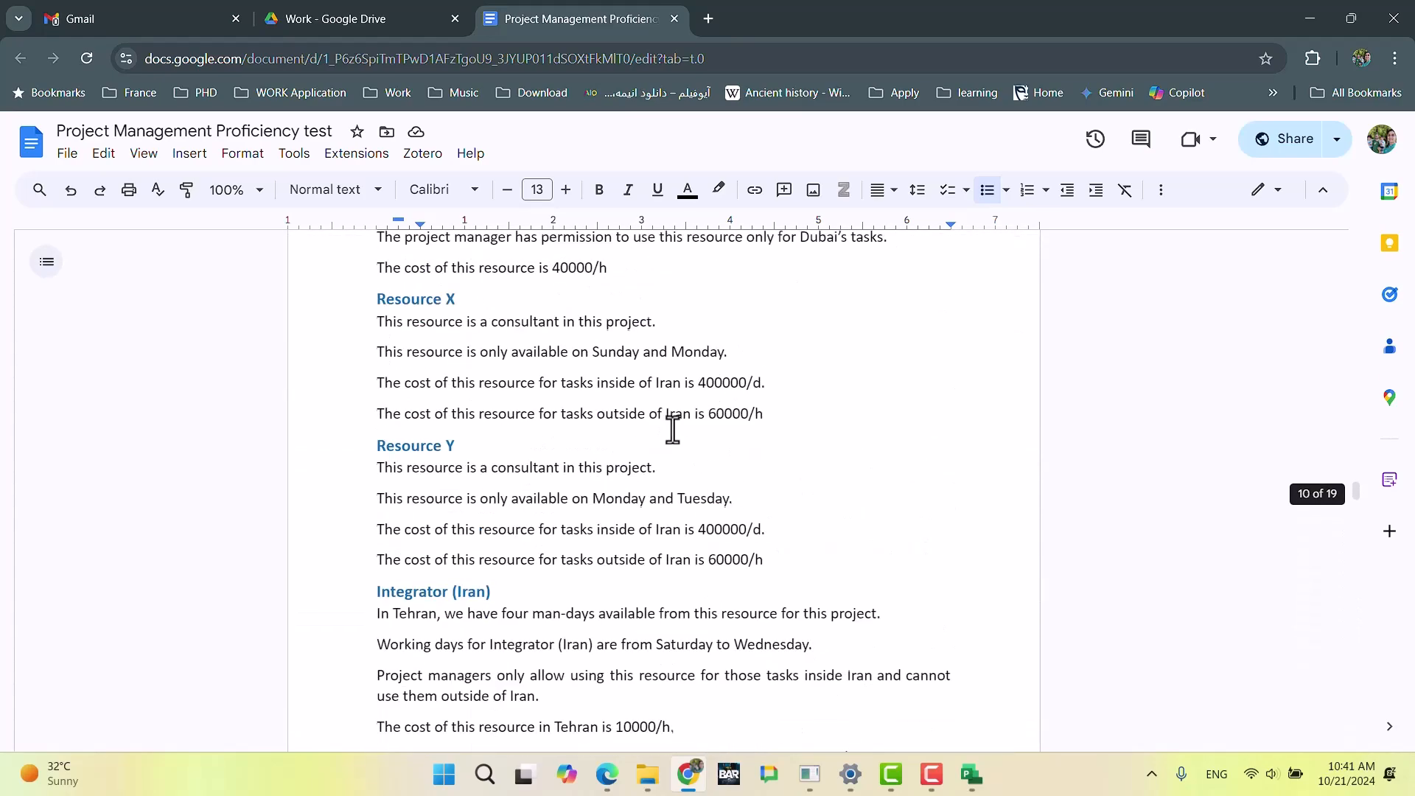
scroll(673, 426, "up", 20)
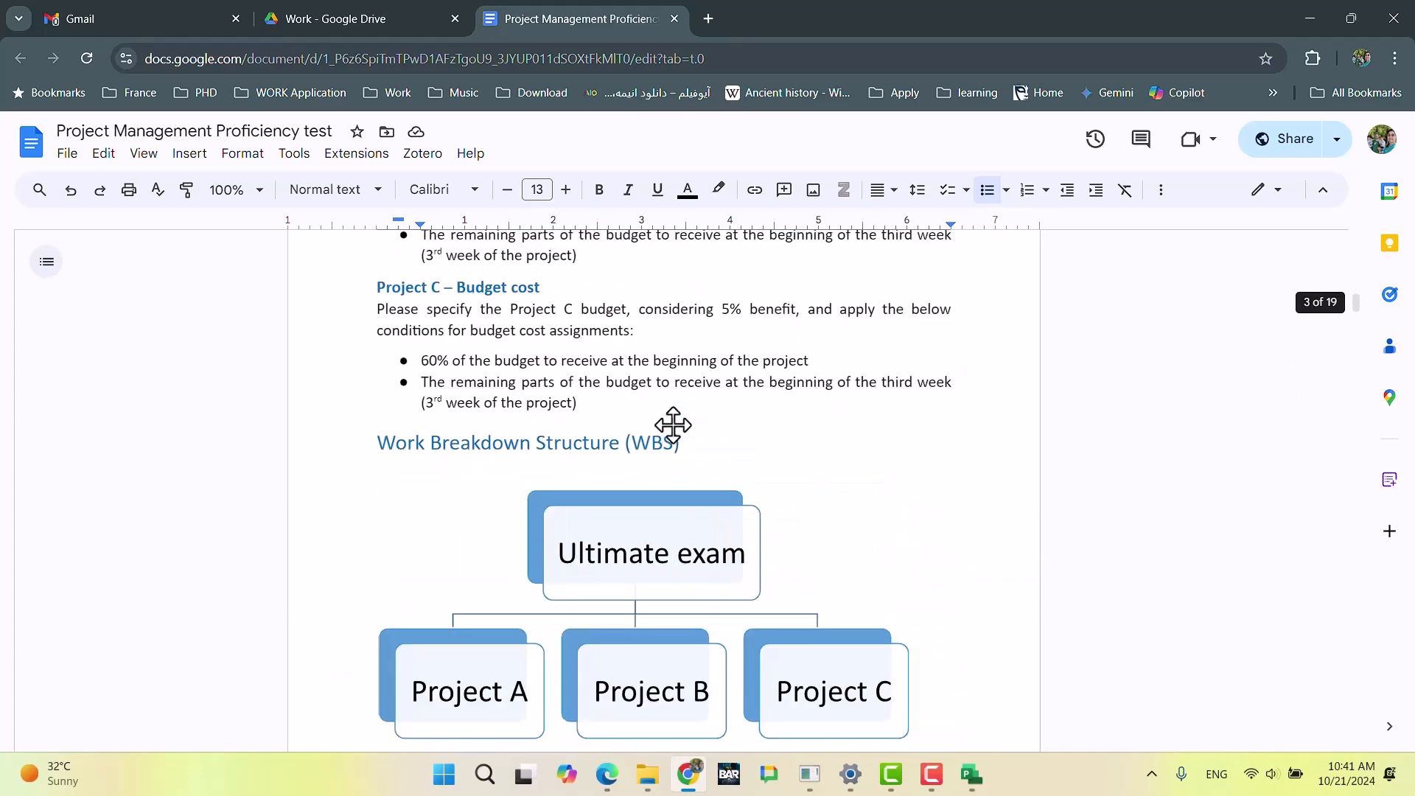